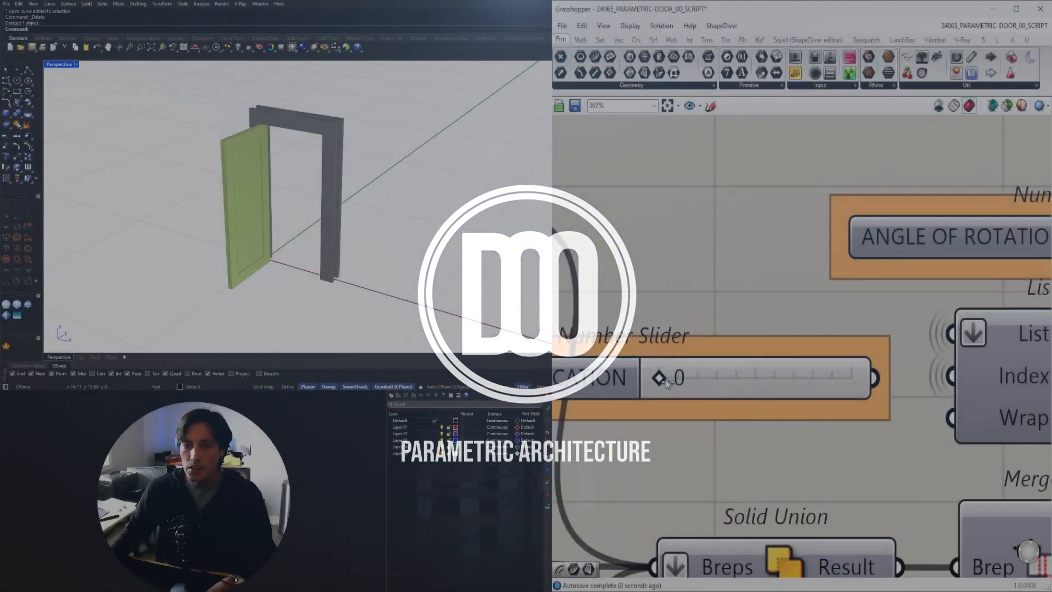
Examine the finished parametric door model in the viewport and its Grasshopper definition.
{"action": "left_click_drag", "start_coordinate": [658, 377], "coordinate": [801, 379]}
{"action": "scroll", "coordinate": [802, 379], "scroll_direction": "down", "scroll_amount": 7}
{"action": "right_click_drag", "start_coordinate": [622, 426], "coordinate": [1009, 417]}
{"action": "right_click_drag", "start_coordinate": [631, 219], "coordinate": [712, 247]}
{"action": "scroll", "coordinate": [714, 244], "scroll_direction": "up", "scroll_amount": 5}
{"action": "mouse_move", "coordinate": [716, 240]}
{"action": "left_mouse_down"}
{"action": "mouse_move", "coordinate": [744, 240]}
{"action": "mouse_move", "coordinate": [724, 240]}
{"action": "left_mouse_up"}
{"action": "mouse_move", "coordinate": [808, 313]}
{"action": "left_mouse_down"}
{"action": "mouse_move", "coordinate": [779, 317]}
{"action": "mouse_move", "coordinate": [803, 317]}
{"action": "left_mouse_up"}
{"action": "right_click_drag", "start_coordinate": [276, 202], "coordinate": [482, 204]}
{"action": "scroll", "coordinate": [607, 350], "scroll_direction": "down", "scroll_amount": 8}
{"action": "scroll", "coordinate": [608, 351], "scroll_direction": "down", "scroll_amount": 3}
{"action": "right_click_drag", "start_coordinate": [493, 230], "coordinate": [327, 222]}
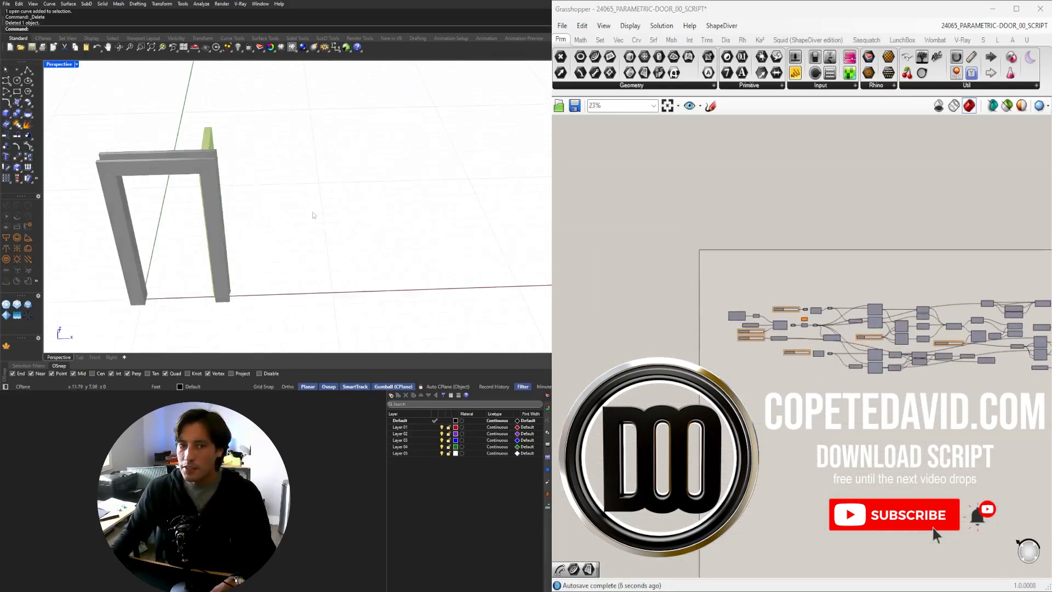
Draw a short two-point polyline in the viewport in front of the door.
{"action": "left_click", "coordinate": [29, 69]}
{"action": "left_click", "coordinate": [285, 227]}
{"action": "left_click", "coordinate": [376, 224]}
{"action": "key", "text": "Return"}
{"action": "scroll", "coordinate": [840, 261], "scroll_direction": "up", "scroll_amount": 7}
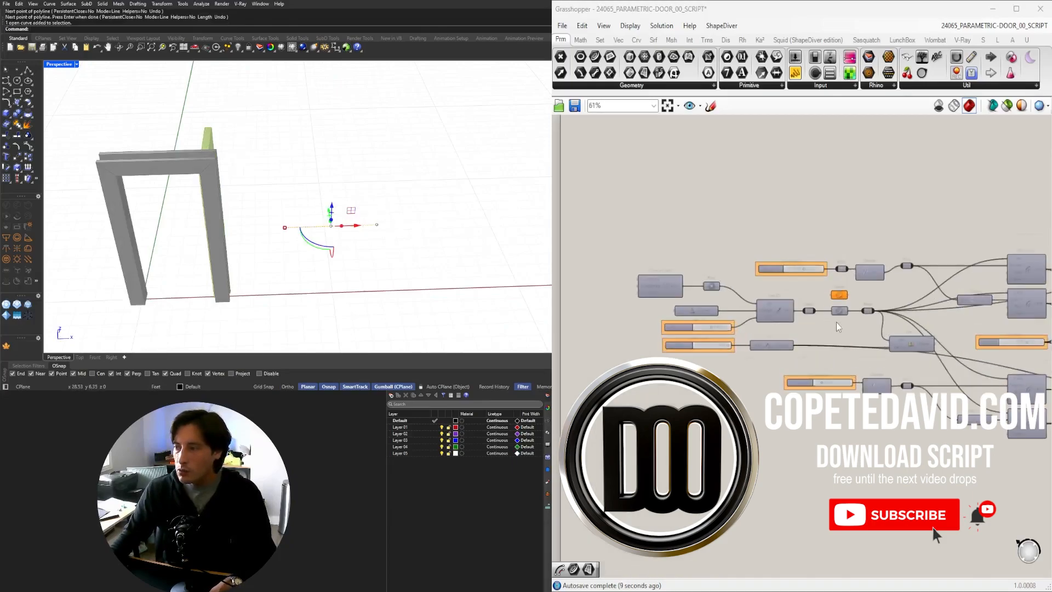
Assign the drawn line to the definition's Curve parameter so the door rebuilds on it.
{"action": "right_click", "coordinate": [841, 261]}
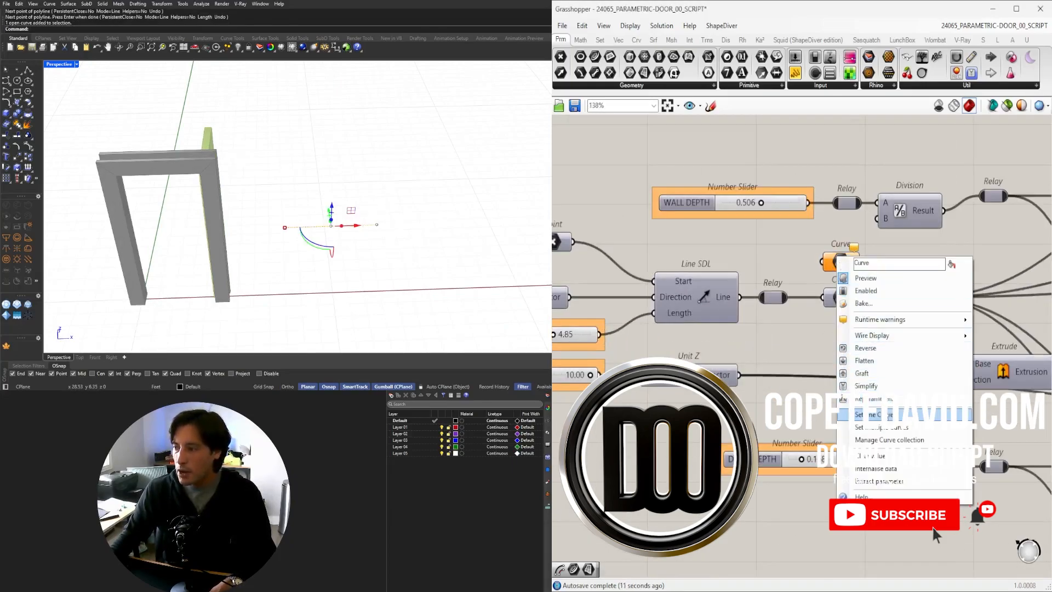
{"action": "left_click", "coordinate": [882, 369]}
{"action": "left_click_drag", "start_coordinate": [861, 262], "coordinate": [901, 298]}
{"action": "right_click_drag", "start_coordinate": [418, 224], "coordinate": [228, 277], "text": "shift"}
{"action": "left_click", "coordinate": [247, 263]}
{"action": "left_click", "coordinate": [228, 291]}
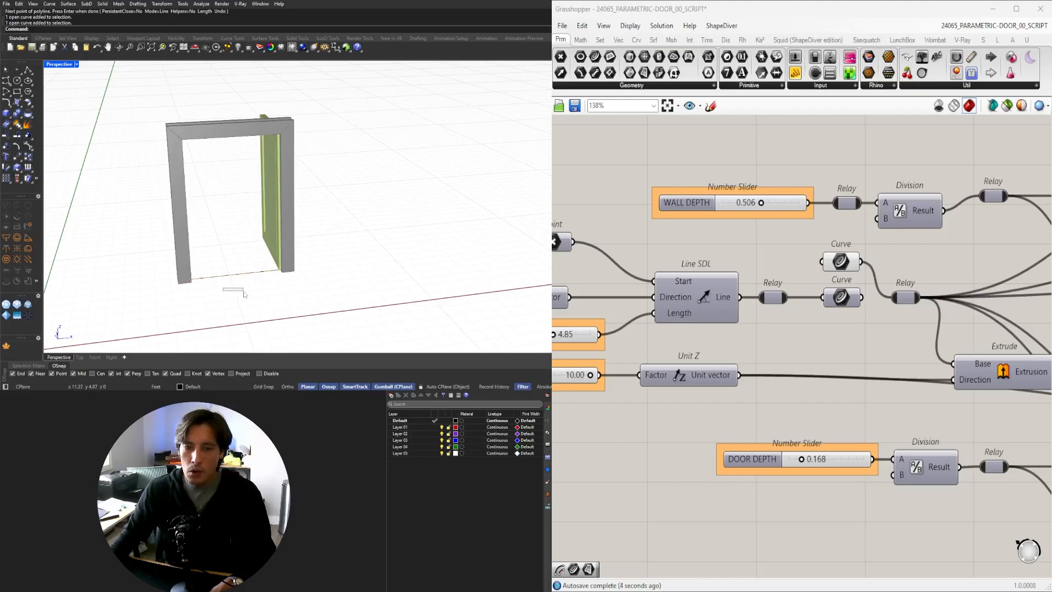
Move the guide line to relocate the door along it.
{"action": "left_click", "coordinate": [235, 278]}
{"action": "right_click_drag", "start_coordinate": [238, 273], "coordinate": [481, 245]}
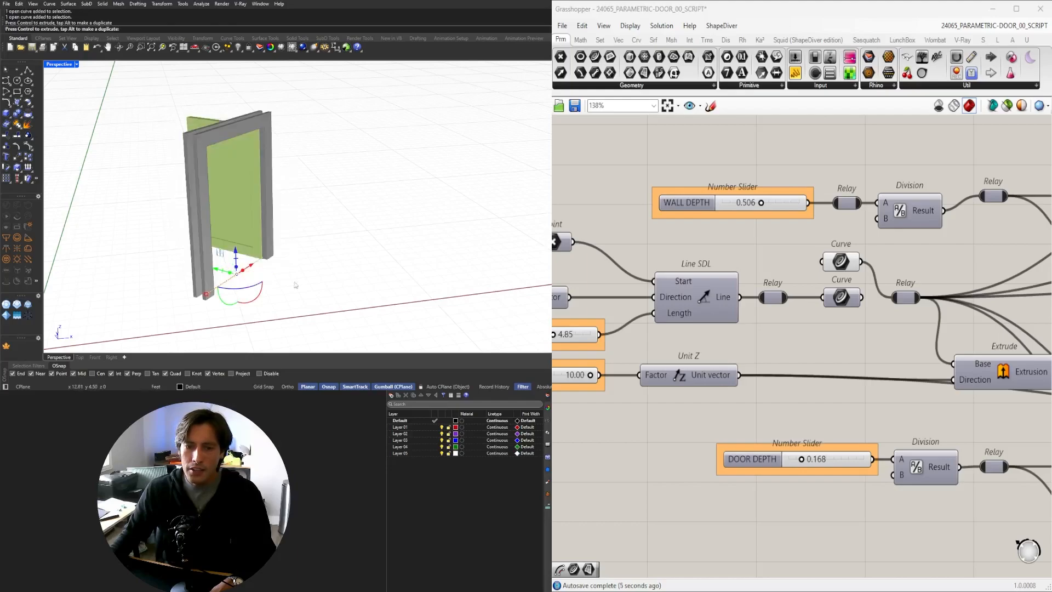
Inspect the relocated door and the overall definition from several angles.
{"action": "right_click_drag", "start_coordinate": [345, 185], "coordinate": [279, 219]}
{"action": "left_click", "coordinate": [391, 207]}
{"action": "right_click_drag", "start_coordinate": [219, 188], "coordinate": [310, 195]}
{"action": "scroll", "coordinate": [809, 274], "scroll_direction": "down", "scroll_amount": 8}
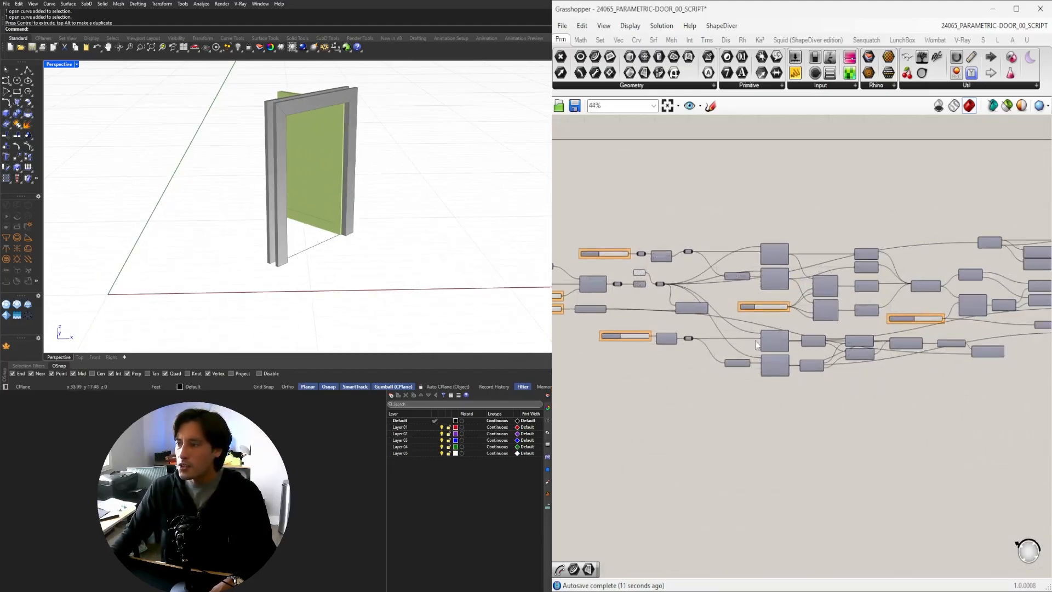
{"action": "scroll", "coordinate": [790, 347], "scroll_direction": "down", "scroll_amount": 1}
{"action": "right_click_drag", "start_coordinate": [827, 377], "coordinate": [775, 364]}
{"action": "scroll", "coordinate": [783, 363], "scroll_direction": "down", "scroll_amount": 1}
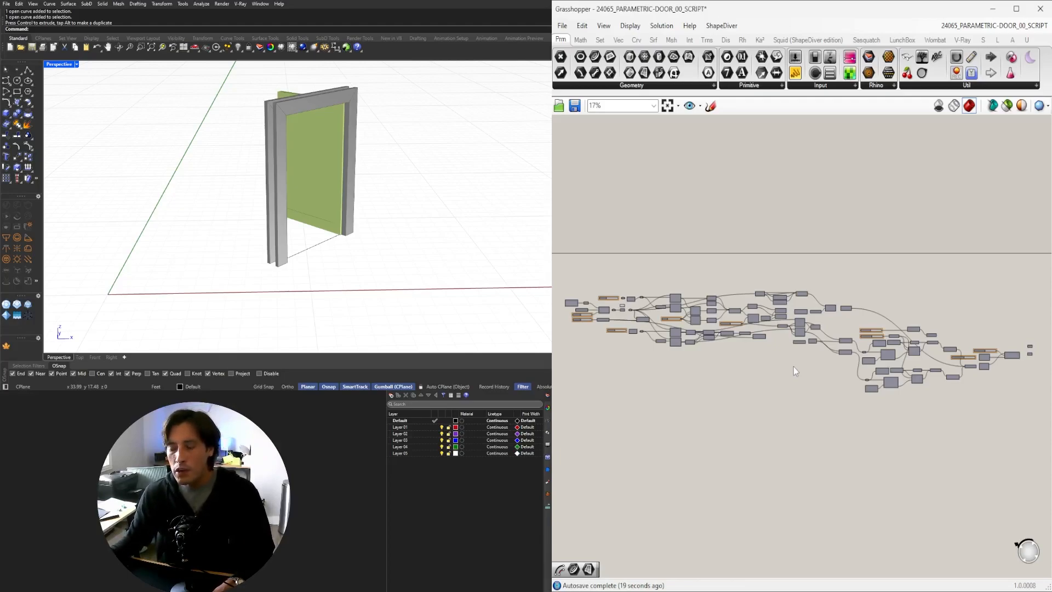
{"action": "right_click_drag", "start_coordinate": [347, 236], "coordinate": [406, 205]}
{"action": "mouse_move", "coordinate": [269, 171]}
{"action": "right_mouse_down", "text": "shift"}
{"action": "mouse_move", "coordinate": [294, 181]}
{"action": "mouse_move", "coordinate": [261, 179]}
{"action": "right_mouse_up", "text": "shift"}
{"action": "scroll", "coordinate": [259, 164], "scroll_direction": "up", "scroll_amount": 2}
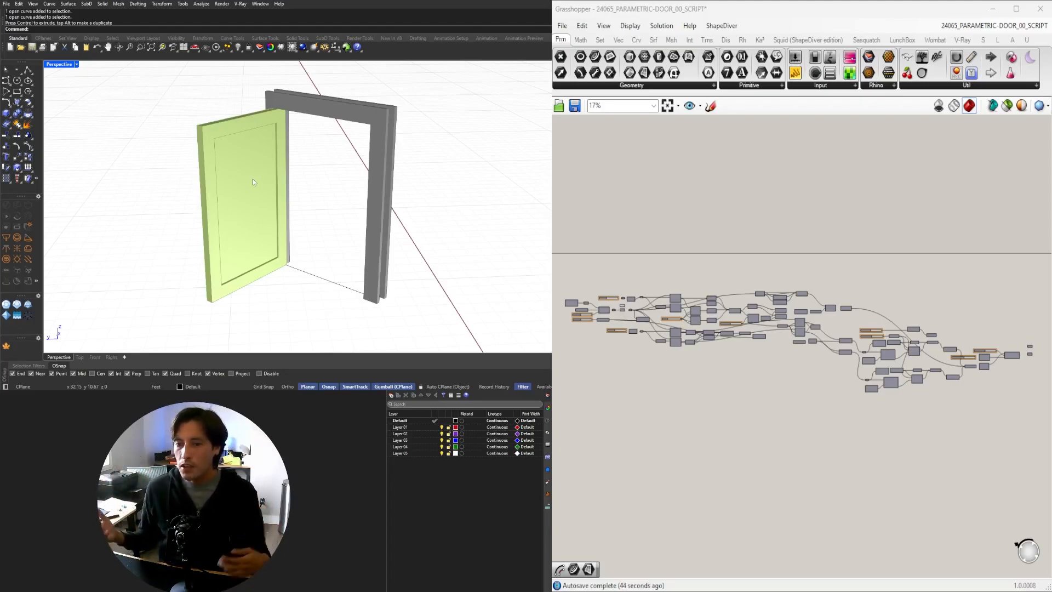
{"action": "mouse_move", "coordinate": [378, 205]}
{"action": "right_mouse_down"}
{"action": "mouse_move", "coordinate": [254, 214]}
{"action": "mouse_move", "coordinate": [429, 205]}
{"action": "mouse_move", "coordinate": [237, 196]}
{"action": "mouse_move", "coordinate": [411, 166]}
{"action": "mouse_move", "coordinate": [459, 172]}
{"action": "mouse_move", "coordinate": [412, 188]}
{"action": "mouse_move", "coordinate": [271, 192]}
{"action": "mouse_move", "coordinate": [439, 181]}
{"action": "mouse_move", "coordinate": [371, 194]}
{"action": "right_mouse_up"}
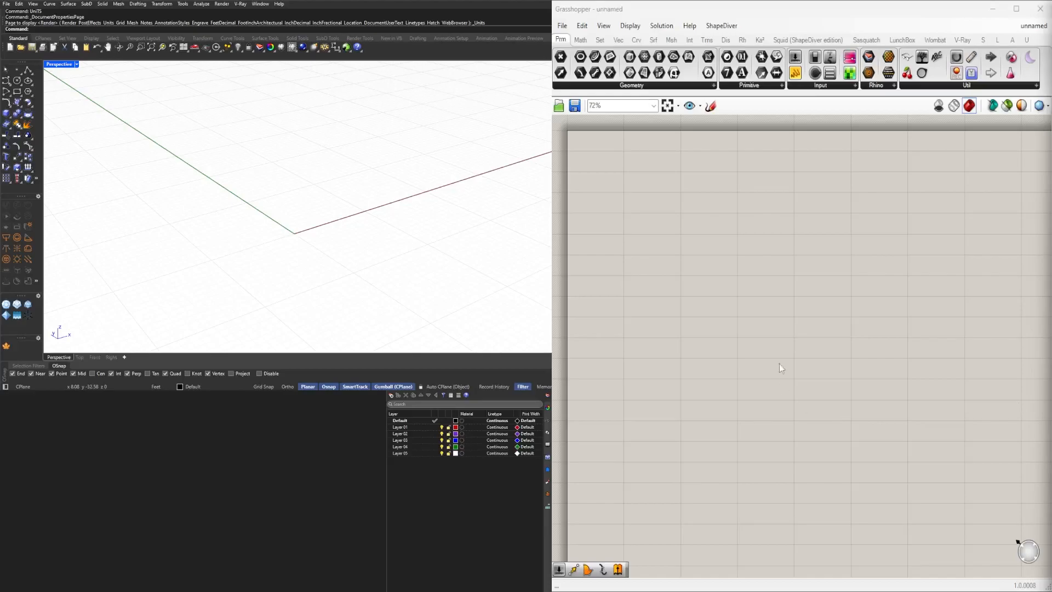
Add a Construct Point component to the empty Grasshopper canvas.
{"action": "double_click", "coordinate": [690, 252]}
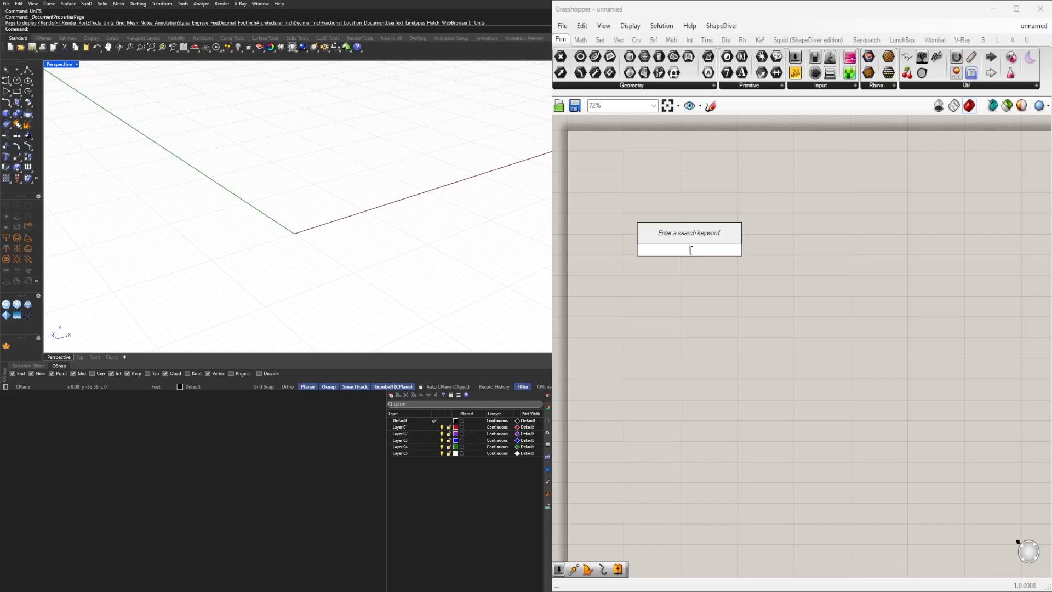
{"action": "type", "text": "CONSTR"}
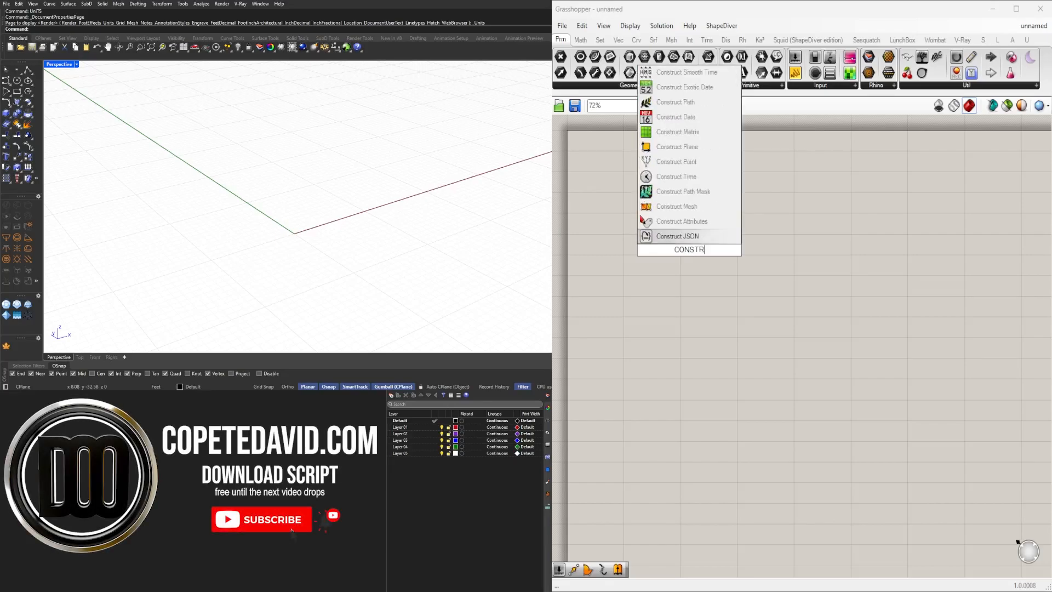
{"action": "left_click", "coordinate": [672, 164]}
{"action": "left_click_drag", "start_coordinate": [694, 258], "coordinate": [713, 201]}
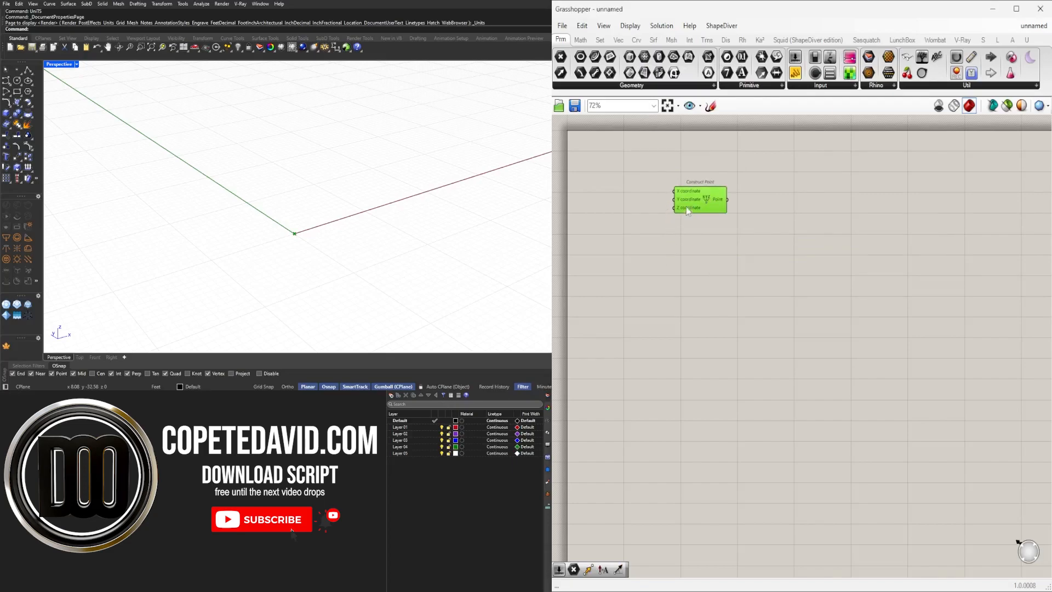
Add a Point parameter and connect the Construct Point output to it.
{"action": "double_click", "coordinate": [778, 213]}
{"action": "type", "text": "POINT"}
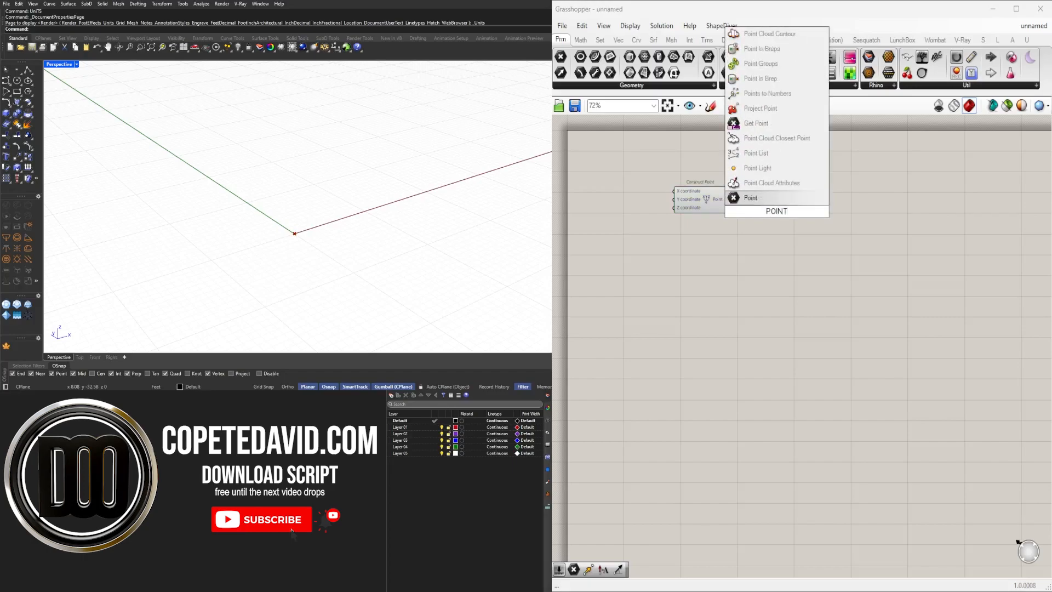
{"action": "left_click", "coordinate": [751, 198]}
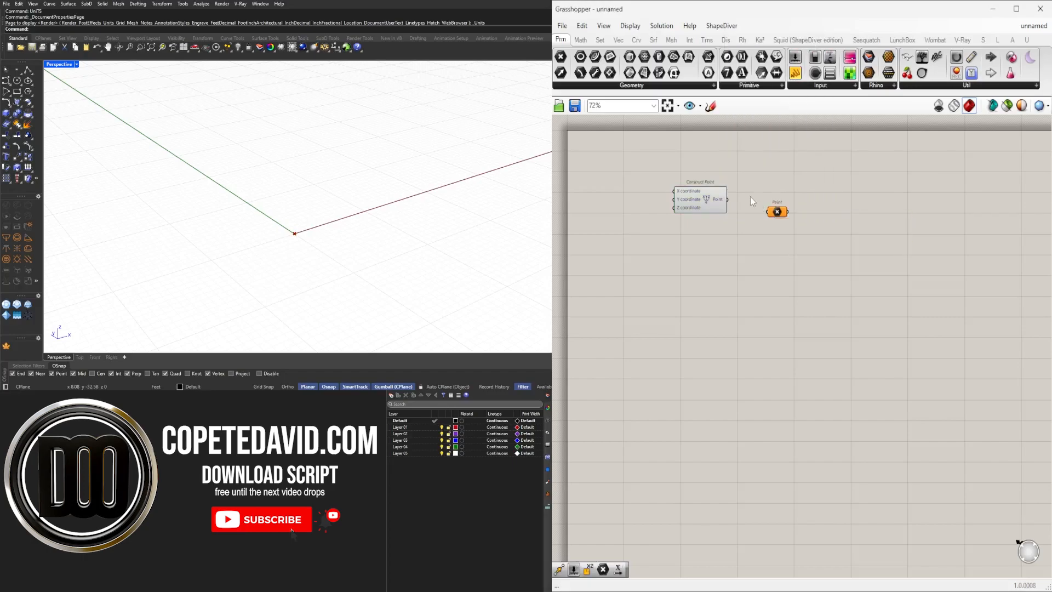
{"action": "left_click_drag", "start_coordinate": [729, 199], "coordinate": [781, 204]}
Add a Line SDL component and connect the Point parameter to its Start input.
{"action": "double_click", "coordinate": [861, 278]}
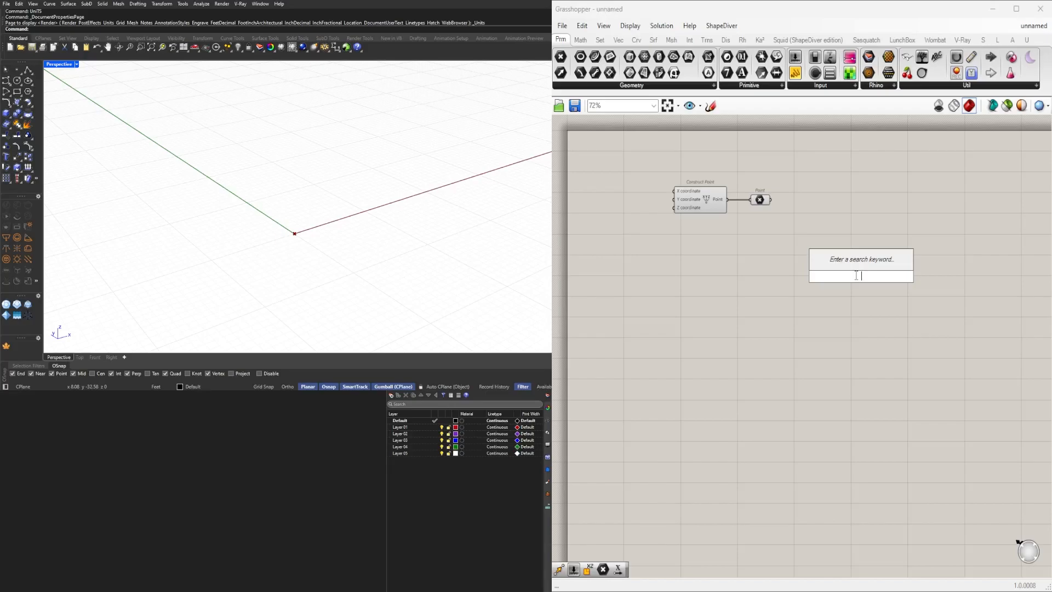
{"action": "type", "text": "SDL"}
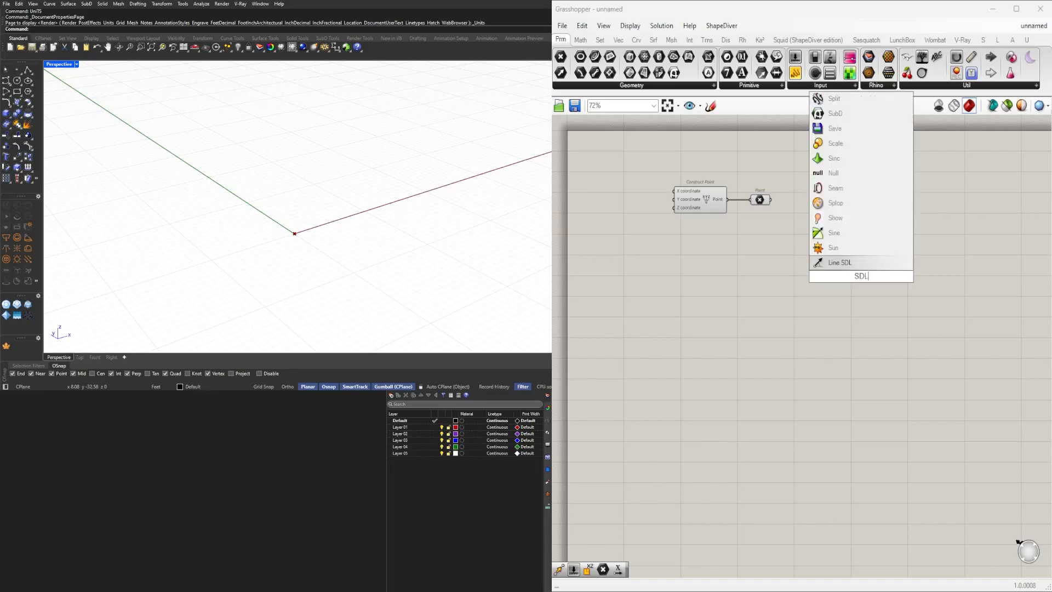
{"action": "left_click", "coordinate": [856, 264]}
{"action": "left_click_drag", "start_coordinate": [856, 271], "coordinate": [830, 210]}
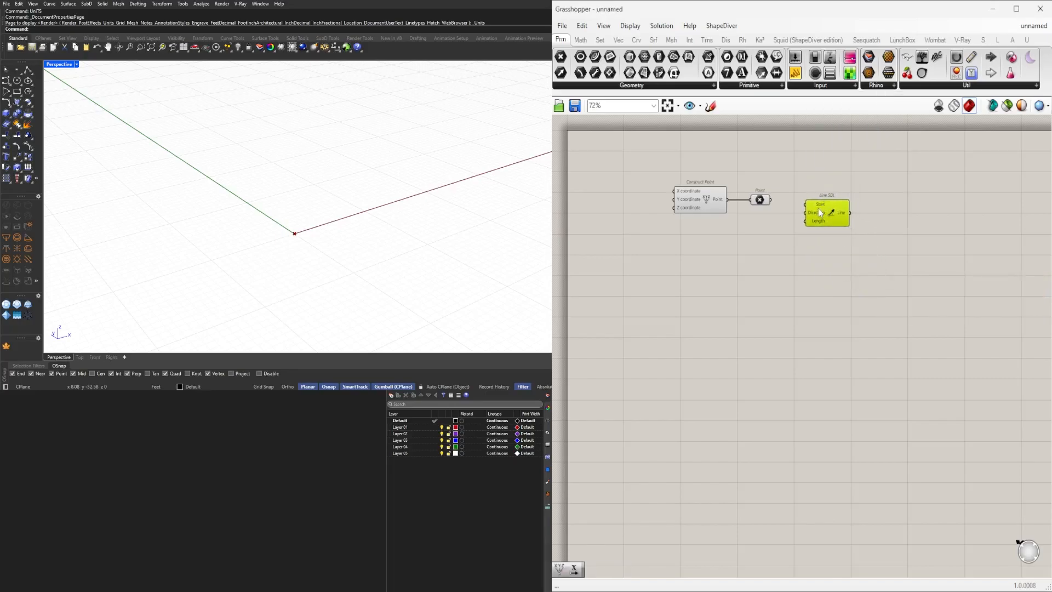
{"action": "scroll", "coordinate": [813, 219], "scroll_direction": "up", "scroll_amount": 3}
{"action": "left_click_drag", "start_coordinate": [747, 197], "coordinate": [828, 247]}
Add a Unit X component and connect it to the Line SDL Direction input.
{"action": "double_click", "coordinate": [736, 243]}
{"action": "type", "text": "unit x"}
{"action": "key", "text": "Return"}
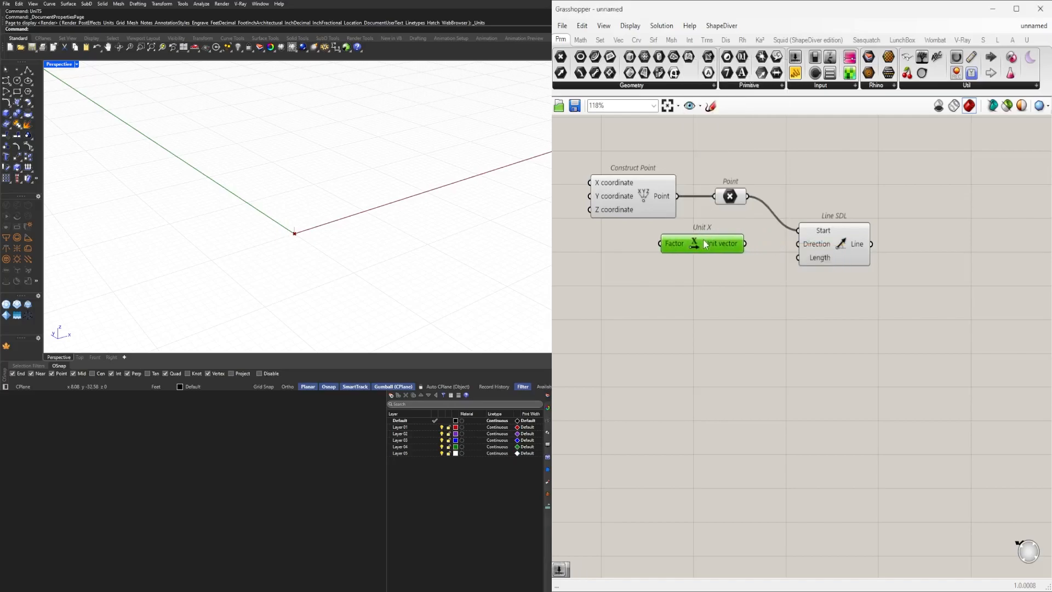
{"action": "left_click_drag", "start_coordinate": [745, 245], "coordinate": [799, 244]}
Add a number slider set to 3.00 and connect it to the Line SDL Length input.
{"action": "double_click", "coordinate": [702, 288]}
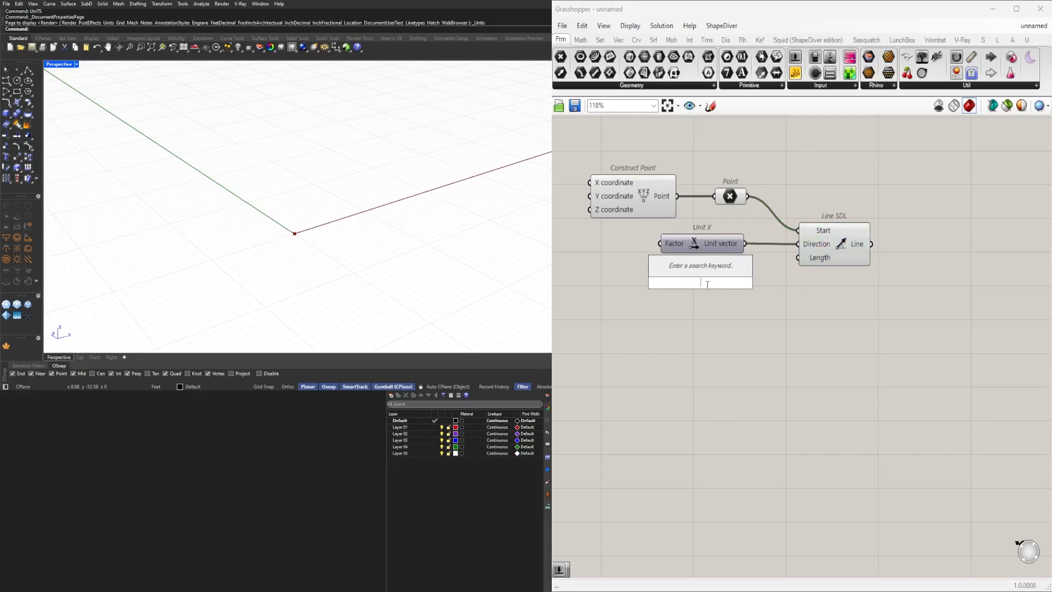
{"action": "type", "text": "3"}
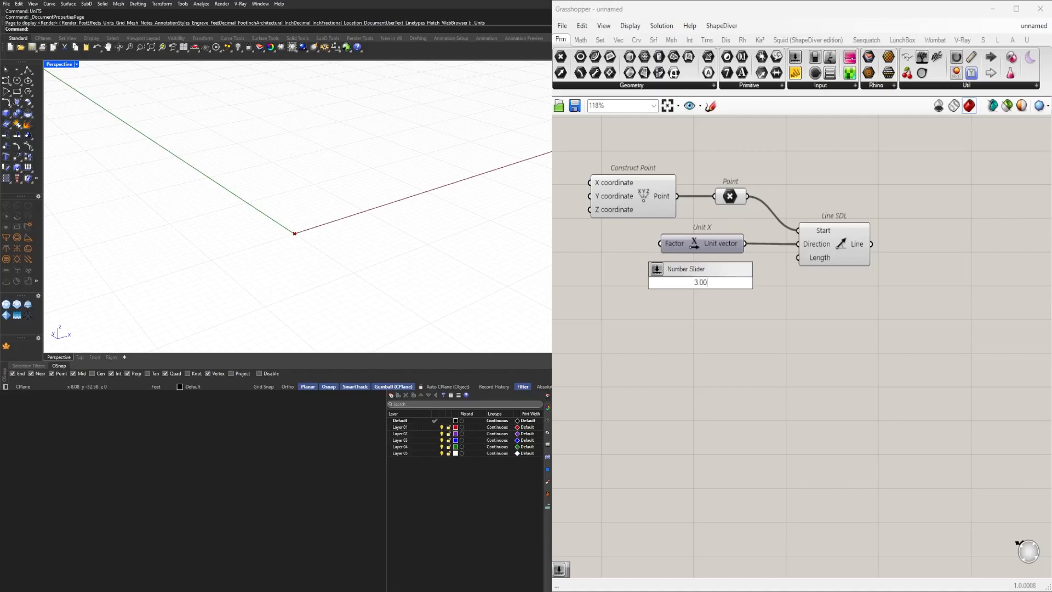
{"action": "type", "text": ".00"}
{"action": "key", "text": "Return"}
{"action": "scroll", "coordinate": [706, 285], "scroll_direction": "up", "scroll_amount": 2}
{"action": "left_click", "coordinate": [766, 279]}
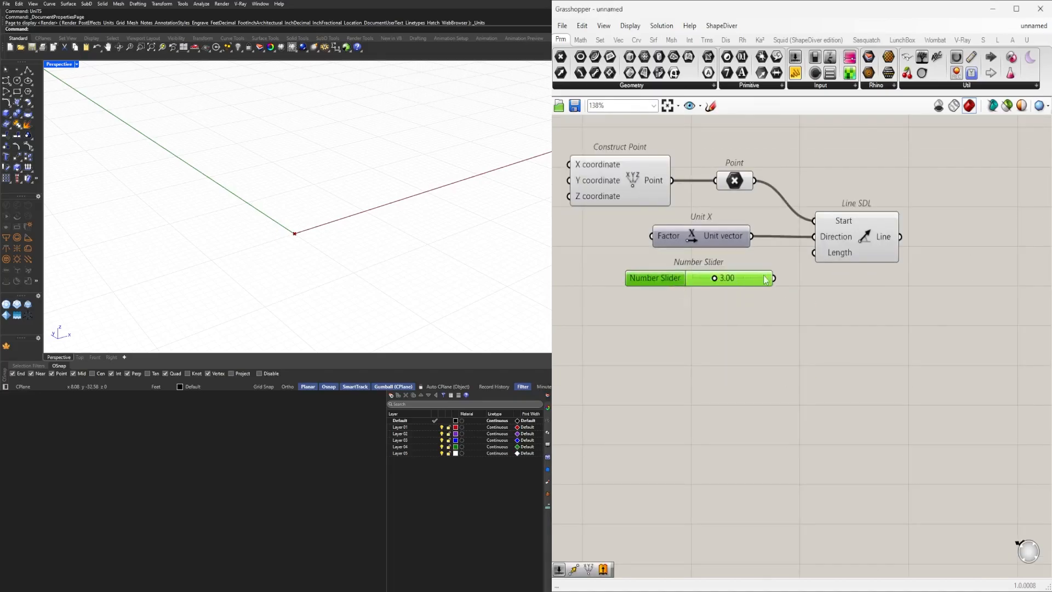
{"action": "left_click_drag", "start_coordinate": [775, 280], "coordinate": [870, 239]}
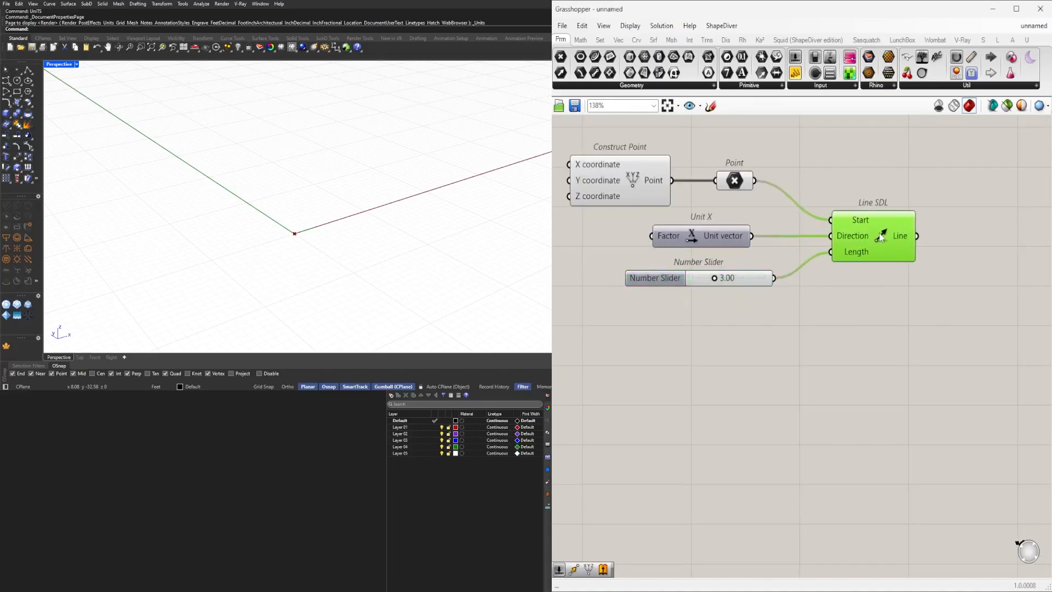
Add an Extrude component to the right of the Line SDL.
{"action": "left_click", "coordinate": [839, 279]}
{"action": "right_click_drag", "start_coordinate": [845, 268], "coordinate": [743, 290]}
{"action": "scroll", "coordinate": [657, 274], "scroll_direction": "down", "scroll_amount": 1}
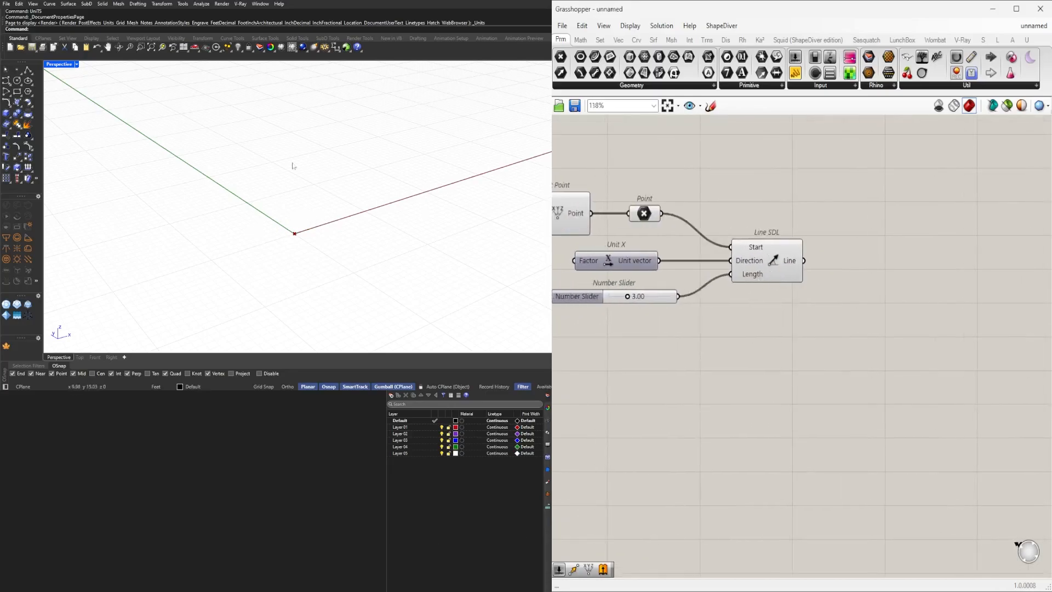
{"action": "double_click", "coordinate": [885, 332]}
{"action": "type", "text": "extru"}
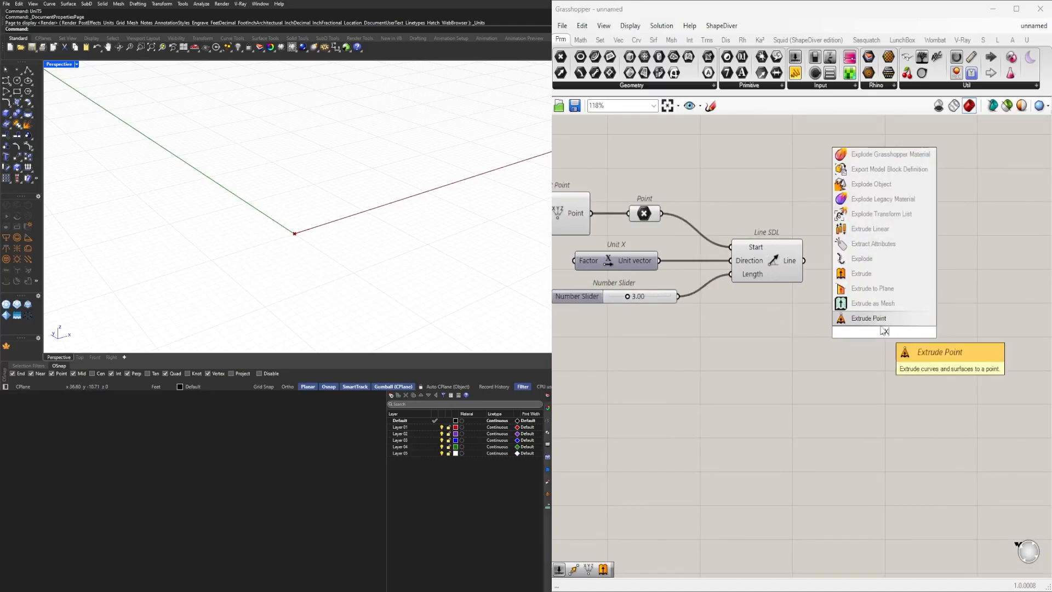
{"action": "left_click", "coordinate": [884, 317]}
{"action": "left_click_drag", "start_coordinate": [879, 336], "coordinate": [923, 294]}
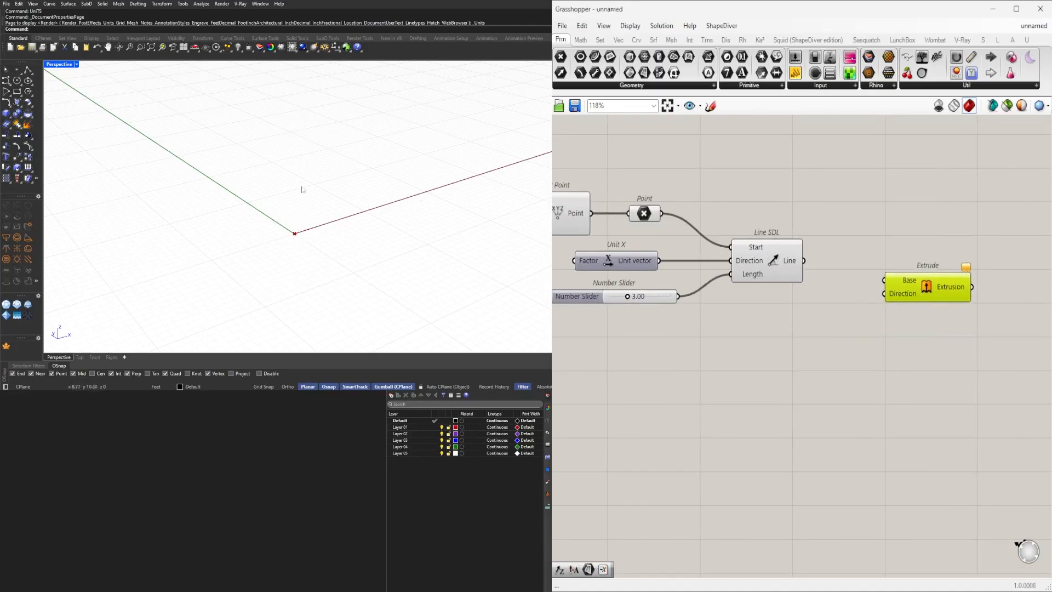
Add a Unit Z component below the Line SDL.
{"action": "double_click", "coordinate": [775, 323]}
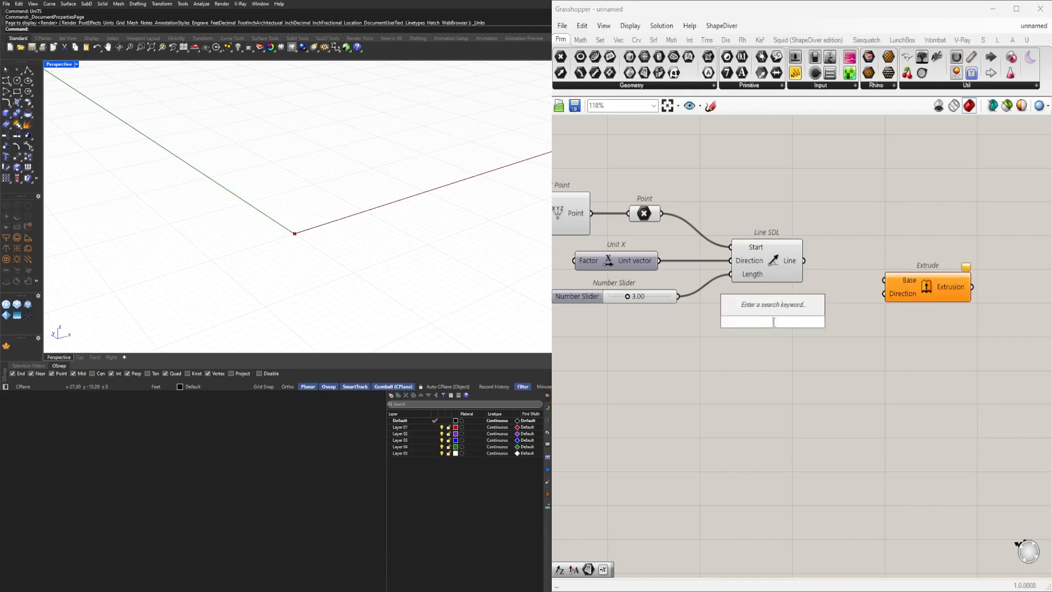
{"action": "type", "text": "z"}
{"action": "left_click", "coordinate": [769, 311]}
{"action": "left_click_drag", "start_coordinate": [788, 325], "coordinate": [802, 336]}
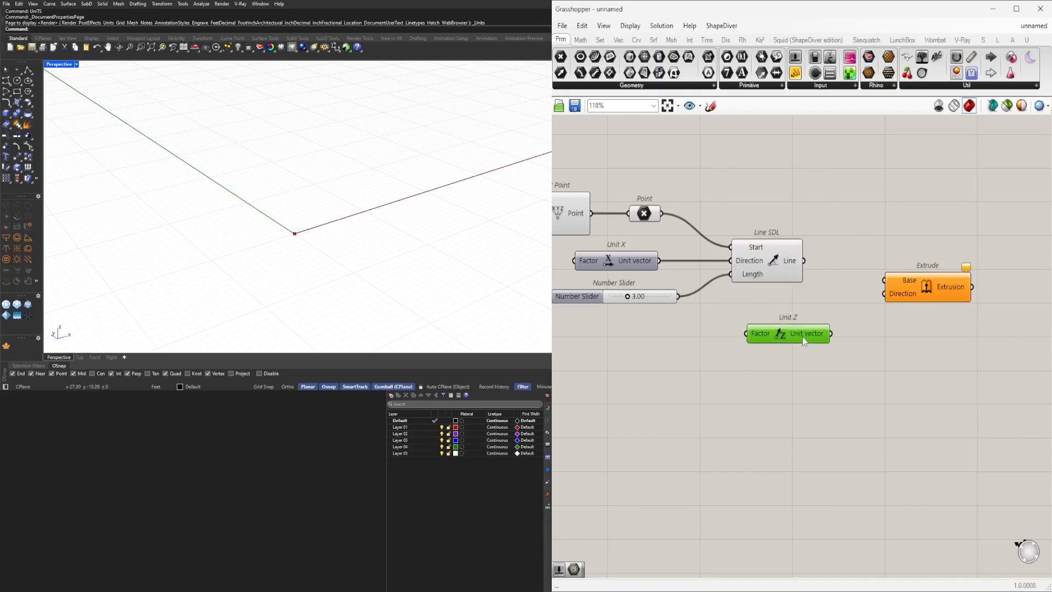
Duplicate the number slider and connect the copy to the Unit Z Factor input.
{"action": "right_click_drag", "start_coordinate": [700, 320], "coordinate": [735, 304]}
{"action": "left_click_drag", "start_coordinate": [681, 282], "coordinate": [742, 319], "text": "alt"}
{"action": "scroll", "coordinate": [741, 319], "scroll_direction": "up", "scroll_amount": 3}
{"action": "left_click_drag", "start_coordinate": [924, 286], "coordinate": [738, 351]}
{"action": "left_click_drag", "start_coordinate": [874, 323], "coordinate": [825, 311]}
{"action": "left_click", "coordinate": [898, 346]}
{"action": "right_click_drag", "start_coordinate": [927, 344], "coordinate": [817, 364]}
Connect the Line SDL output to Extrude's Base and the Unit Z vector to its Direction.
{"action": "left_click_drag", "start_coordinate": [755, 328], "coordinate": [862, 274]}
{"action": "left_click_drag", "start_coordinate": [756, 220], "coordinate": [831, 253]}
{"action": "left_click_drag", "start_coordinate": [894, 263], "coordinate": [896, 229]}
{"action": "right_click_drag", "start_coordinate": [896, 229], "coordinate": [1033, 233]}
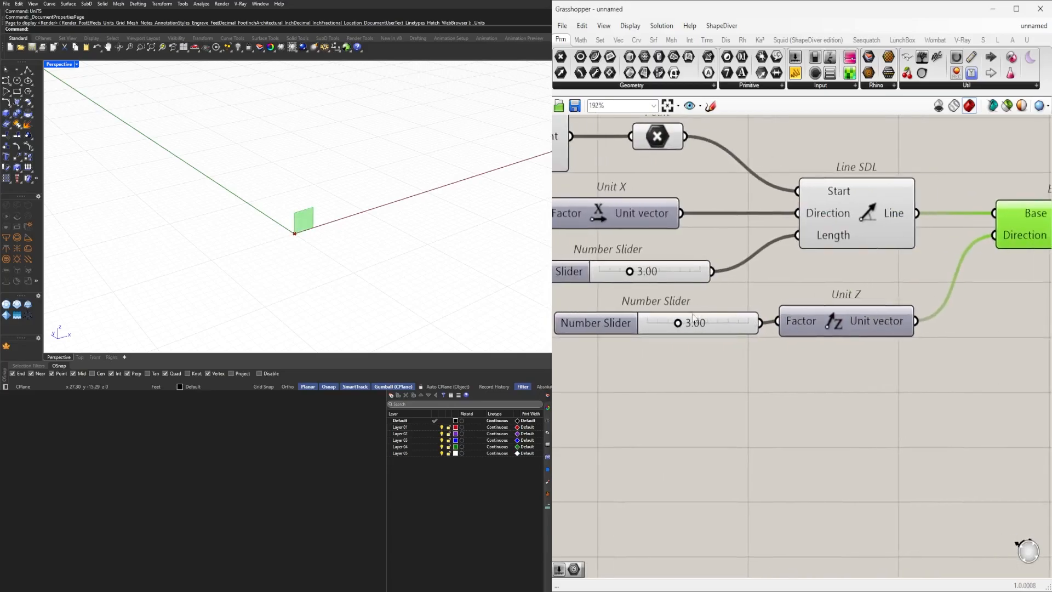
Set the Unit Z number slider to 8.
{"action": "scroll", "coordinate": [679, 329], "scroll_direction": "up", "scroll_amount": 4}
{"action": "left_click_drag", "start_coordinate": [676, 331], "coordinate": [761, 331]}
{"action": "double_click", "coordinate": [763, 331]}
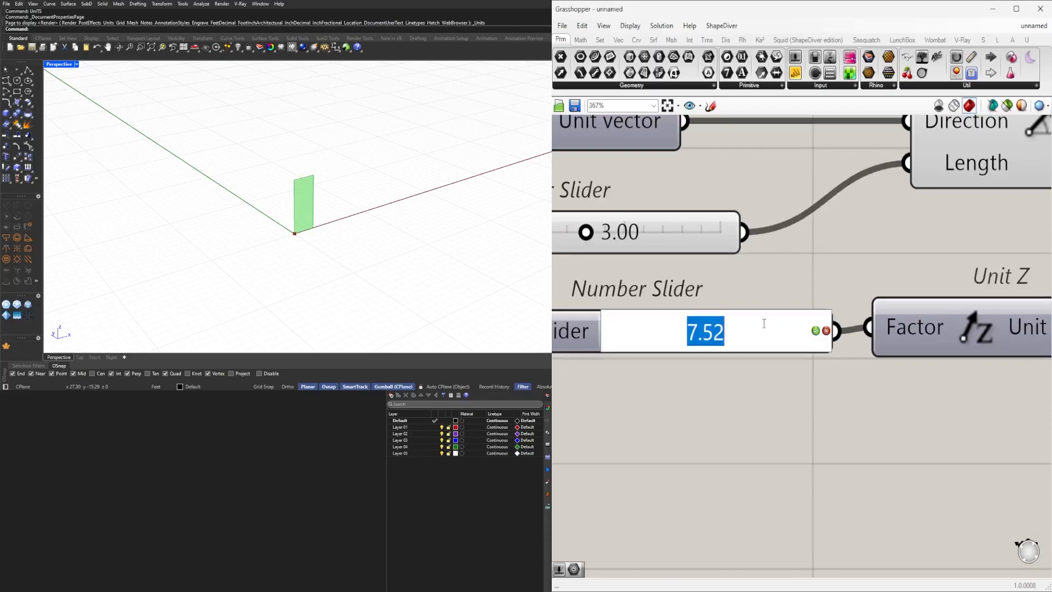
{"action": "type", "text": "8"}
{"action": "key", "text": "Return"}
Adjust the Line SDL length slider to about 4.63.
{"action": "scroll", "coordinate": [833, 368], "scroll_direction": "down", "scroll_amount": 4}
{"action": "scroll", "coordinate": [833, 369], "scroll_direction": "up", "scroll_amount": 2}
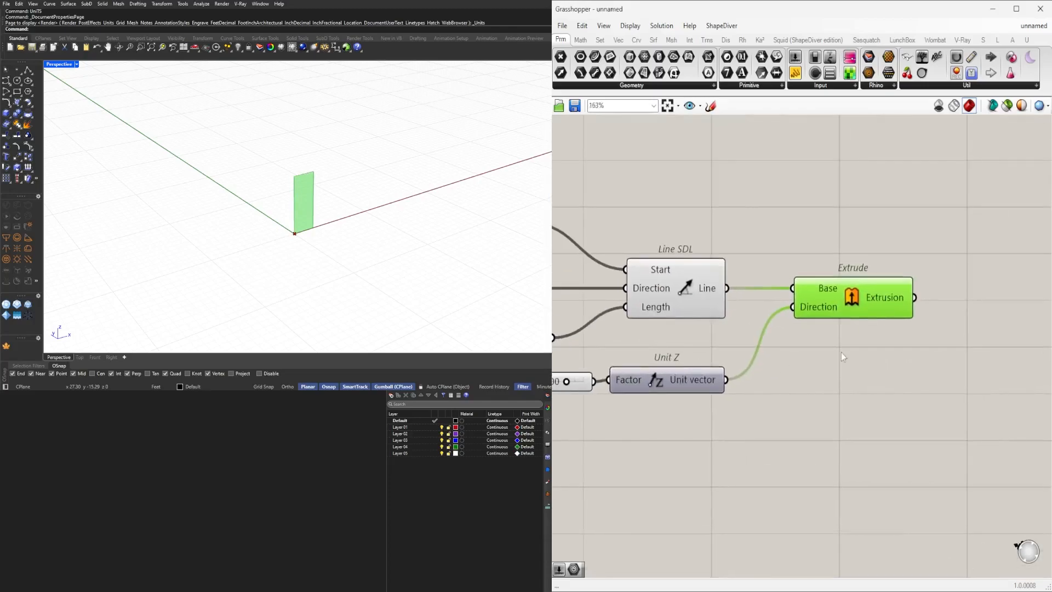
{"action": "left_click_drag", "start_coordinate": [856, 297], "coordinate": [839, 297]}
{"action": "left_click", "coordinate": [768, 422]}
{"action": "scroll", "coordinate": [768, 422], "scroll_direction": "down", "scroll_amount": 3}
{"action": "right_click_drag", "start_coordinate": [759, 415], "coordinate": [856, 376]}
{"action": "scroll", "coordinate": [625, 335], "scroll_direction": "up", "scroll_amount": 6}
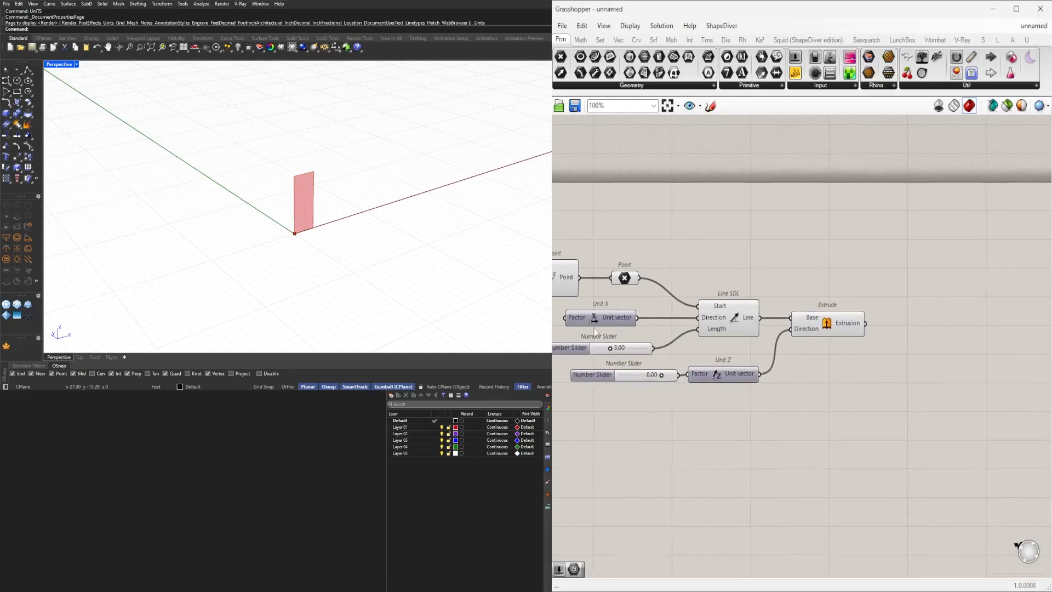
{"action": "scroll", "coordinate": [633, 351], "scroll_direction": "up", "scroll_amount": 2}
{"action": "left_click_drag", "start_coordinate": [646, 369], "coordinate": [678, 368]}
{"action": "scroll", "coordinate": [724, 337], "scroll_direction": "down", "scroll_amount": 4}
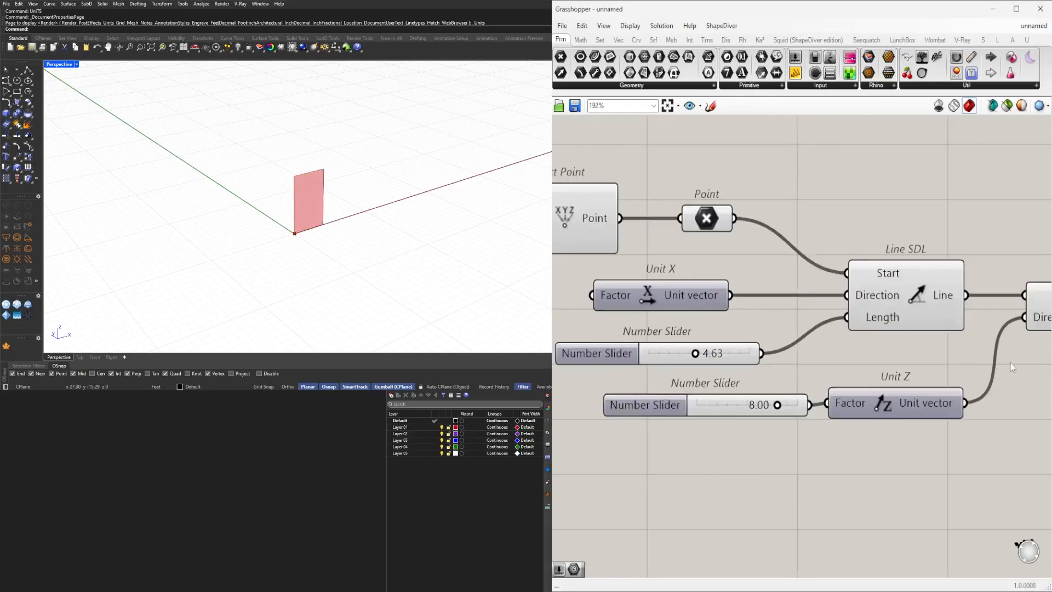
Reposition the Extrude component beside the Unit Z component.
{"action": "right_click_drag", "start_coordinate": [1008, 363], "coordinate": [827, 369]}
{"action": "left_click", "coordinate": [917, 304]}
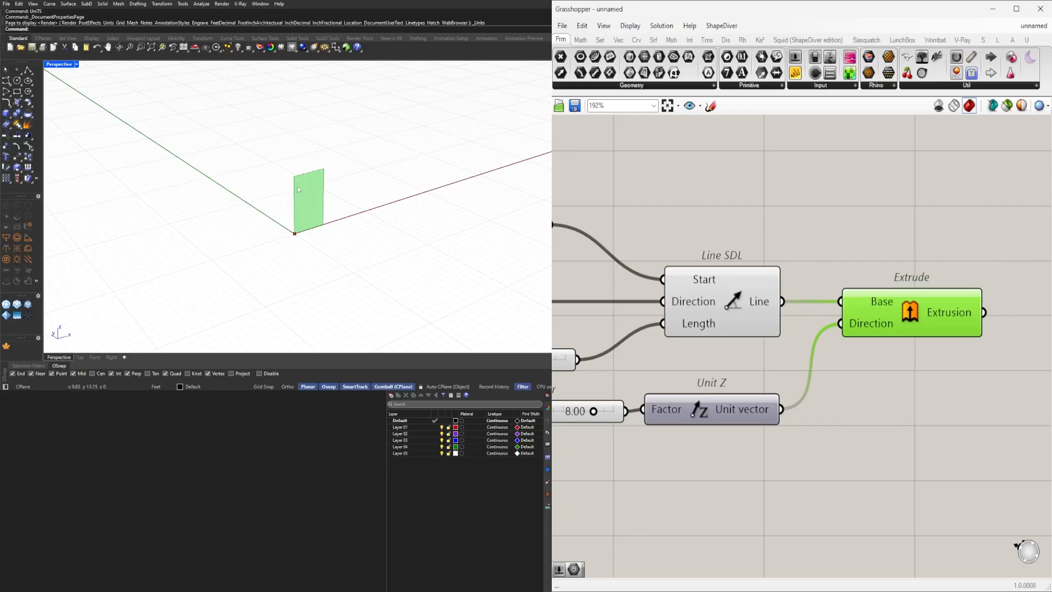
{"action": "left_click", "coordinate": [869, 214]}
{"action": "scroll", "coordinate": [869, 212], "scroll_direction": "down", "scroll_amount": 2}
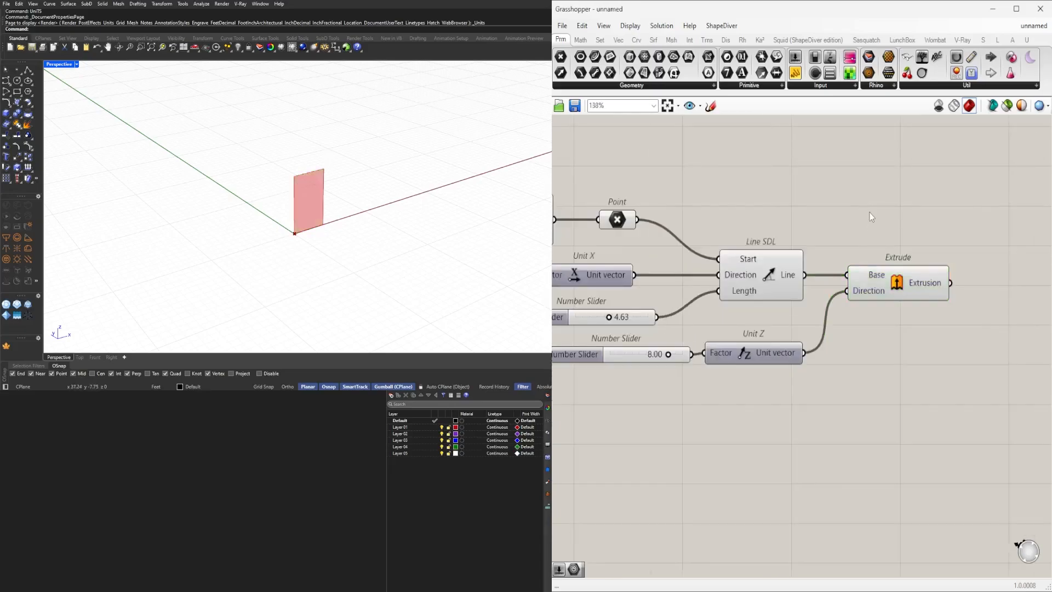
{"action": "left_click_drag", "start_coordinate": [883, 292], "coordinate": [896, 355]}
{"action": "left_click", "coordinate": [903, 307]}
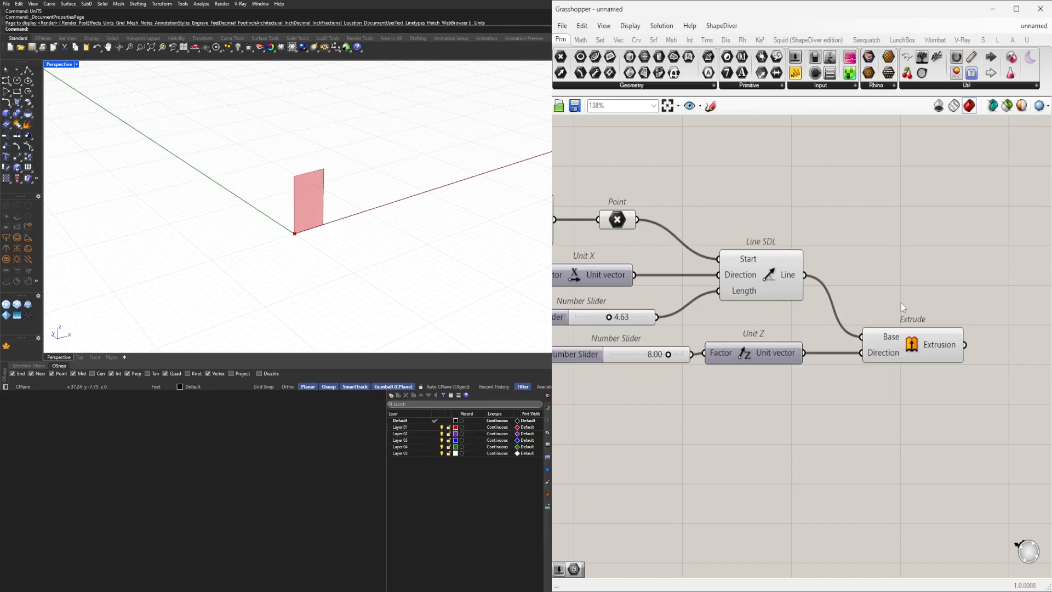
Insert a Relay and a Curve parameter between the Line SDL output and Extrude's Base, then rearrange the components.
{"action": "left_click", "coordinate": [771, 269]}
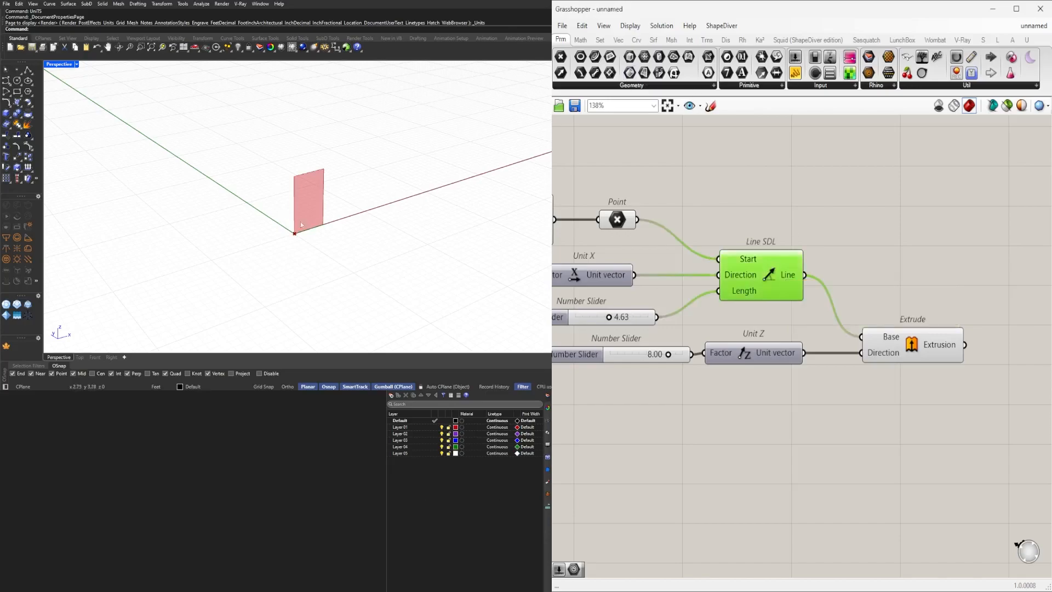
{"action": "double_click", "coordinate": [812, 282]}
{"action": "left_click_drag", "start_coordinate": [973, 340], "coordinate": [1001, 347]}
{"action": "double_click", "coordinate": [905, 253]}
{"action": "type", "text": "curve"}
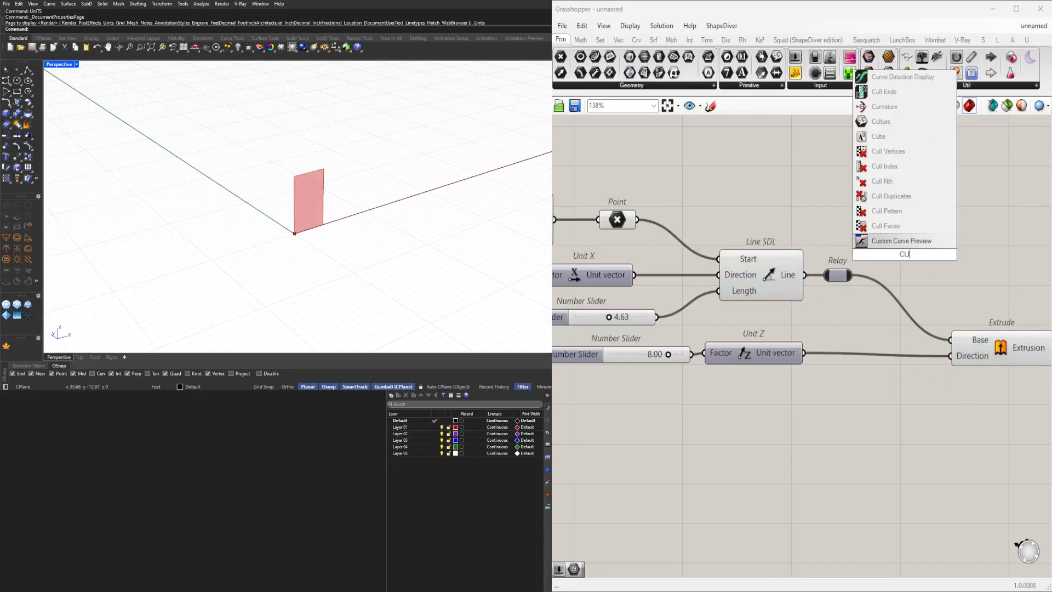
{"action": "key", "text": "Return"}
{"action": "left_click_drag", "start_coordinate": [908, 262], "coordinate": [893, 284]}
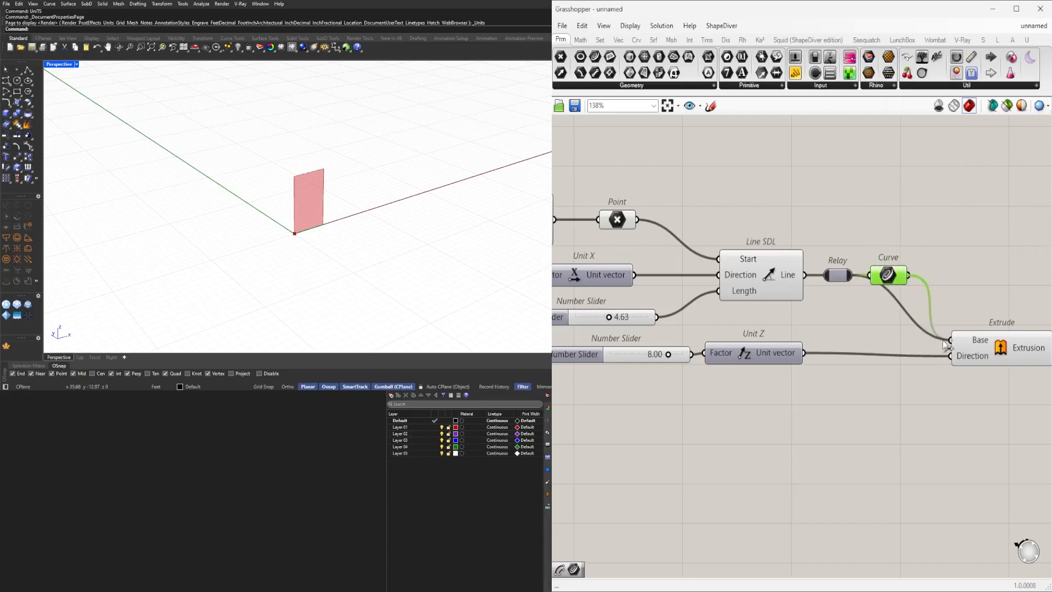
{"action": "left_click_drag", "start_coordinate": [987, 350], "coordinate": [1006, 356]}
{"action": "left_click", "coordinate": [888, 274]}
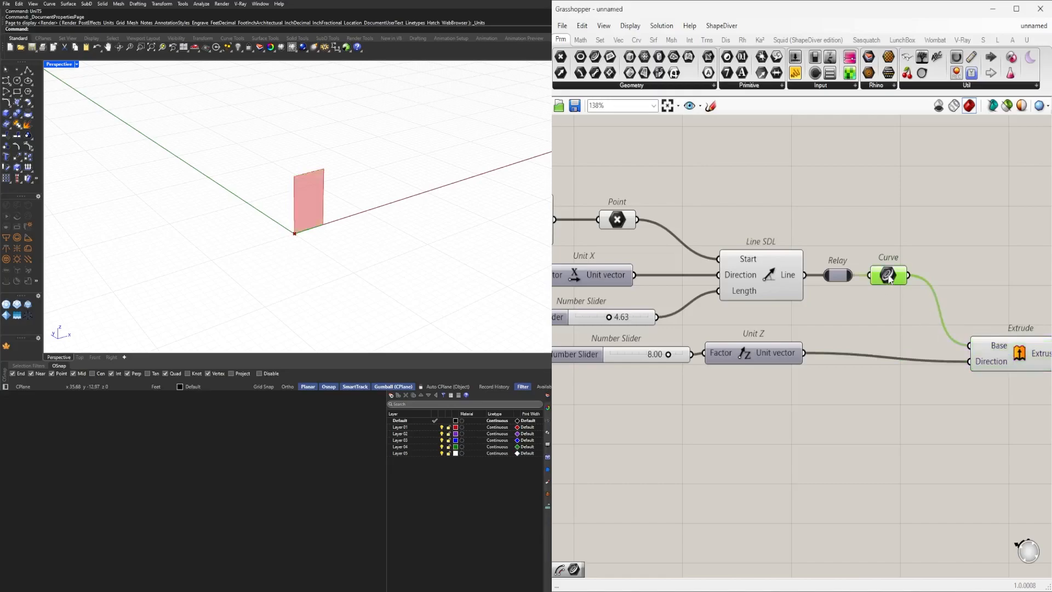
{"action": "right_click_drag", "start_coordinate": [1000, 382], "coordinate": [919, 371]}
{"action": "left_click_drag", "start_coordinate": [926, 354], "coordinate": [931, 345]}
{"action": "right_click_drag", "start_coordinate": [940, 371], "coordinate": [831, 366]}
{"action": "scroll", "coordinate": [831, 367], "scroll_direction": "down", "scroll_amount": 2}
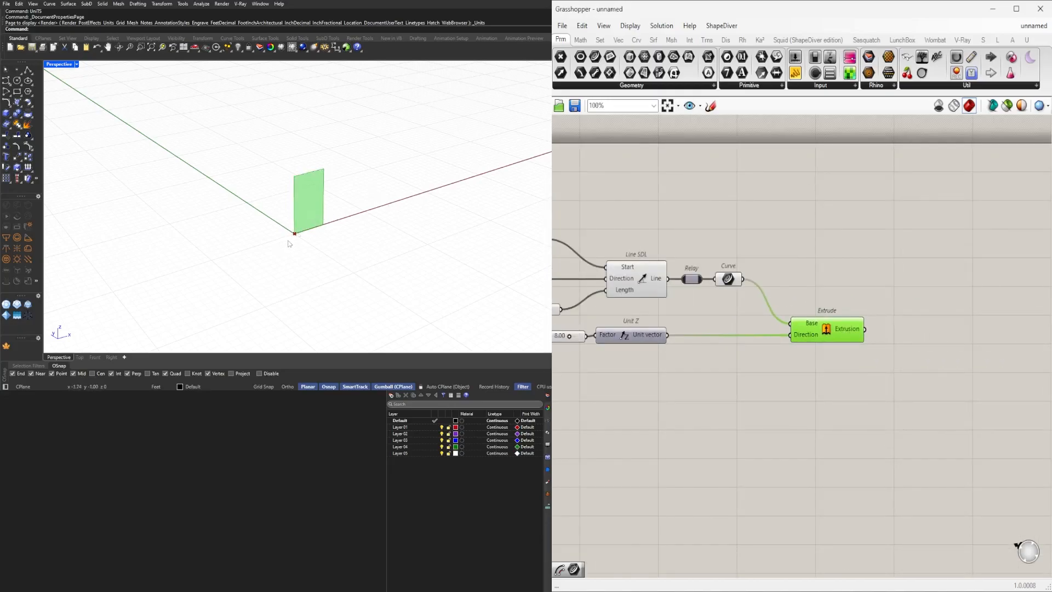
Add a Surface parameter fed by the Extrude component's Extrusion output.
{"action": "double_click", "coordinate": [883, 348]}
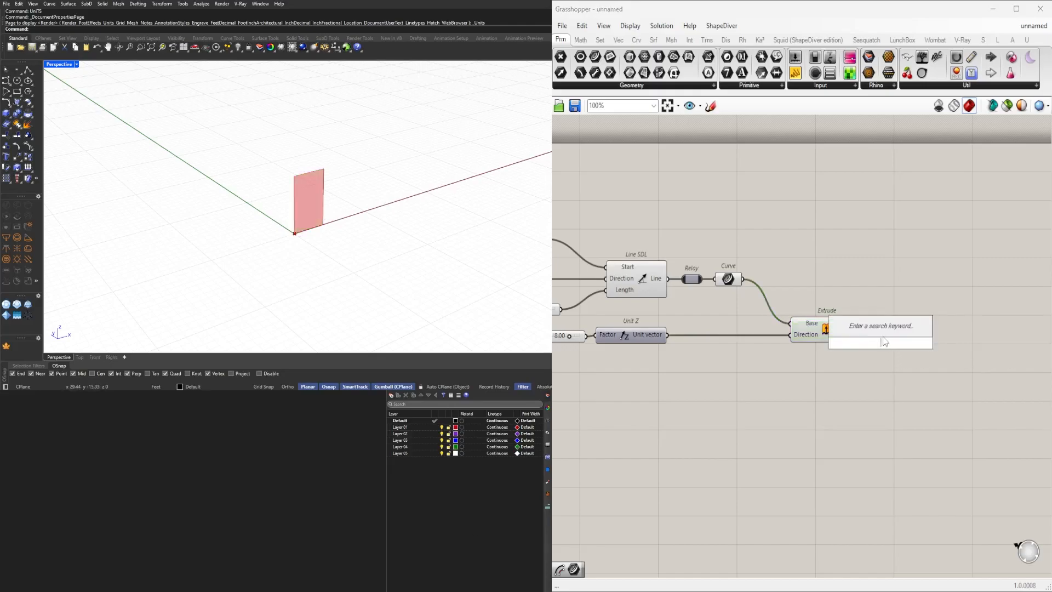
{"action": "type", "text": "MOVE"}
{"action": "double_click", "coordinate": [854, 342]}
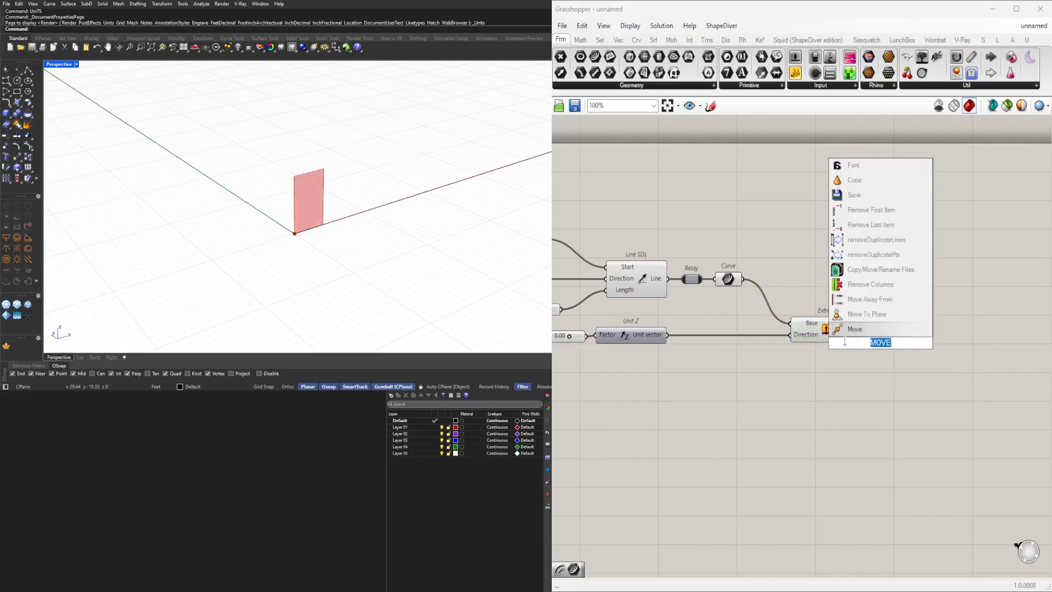
{"action": "type", "text": "surface"}
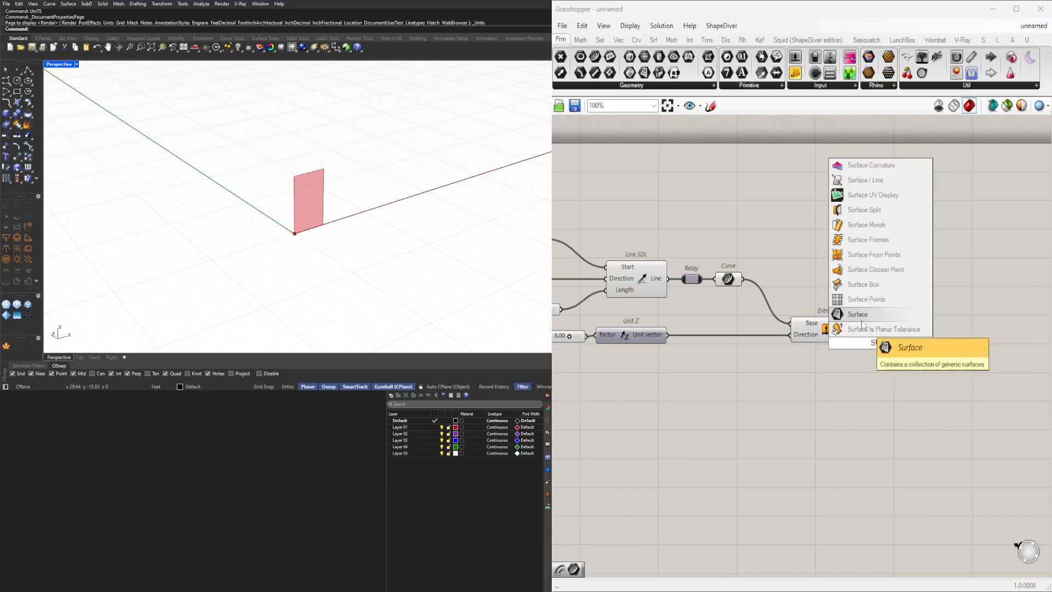
{"action": "key", "text": "Return"}
{"action": "left_click_drag", "start_coordinate": [880, 343], "coordinate": [907, 330]}
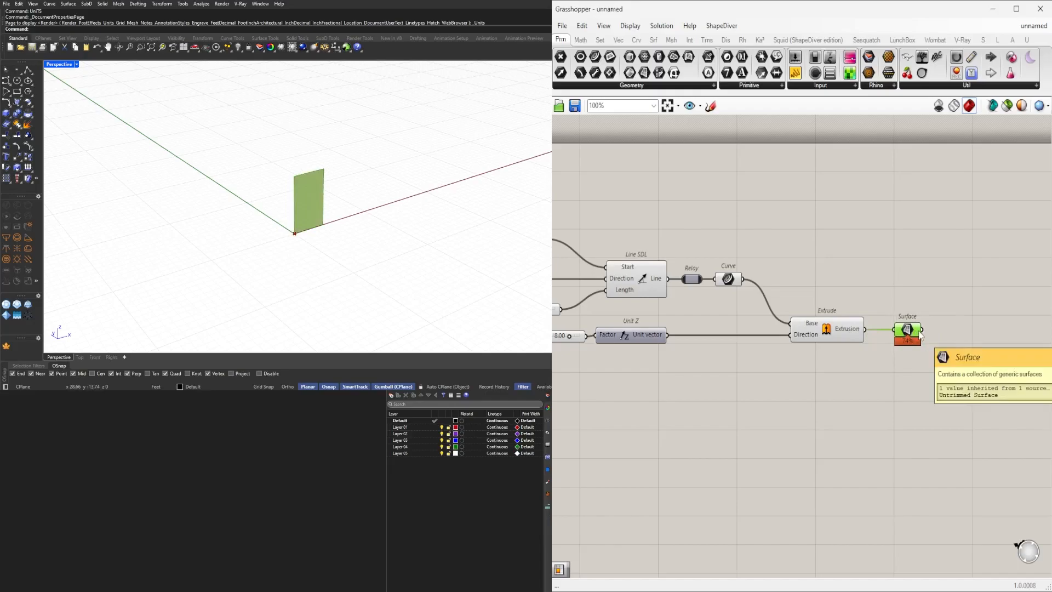
Turn off the preview of the selected Extrude and Surface components.
{"action": "left_click", "coordinate": [841, 219]}
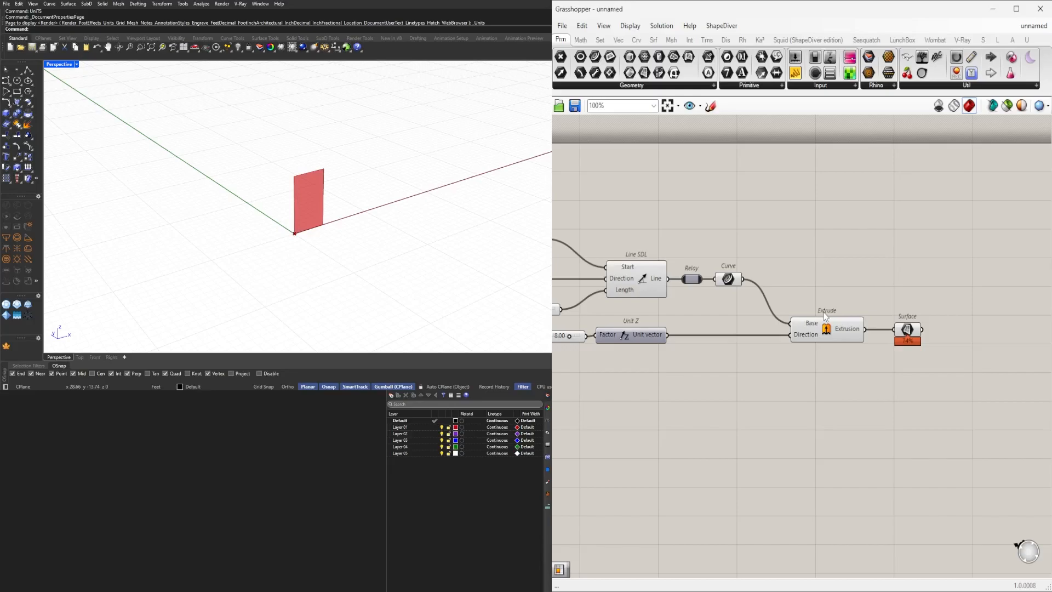
{"action": "left_click_drag", "start_coordinate": [932, 366], "coordinate": [817, 277]}
{"action": "key", "text": "space"}
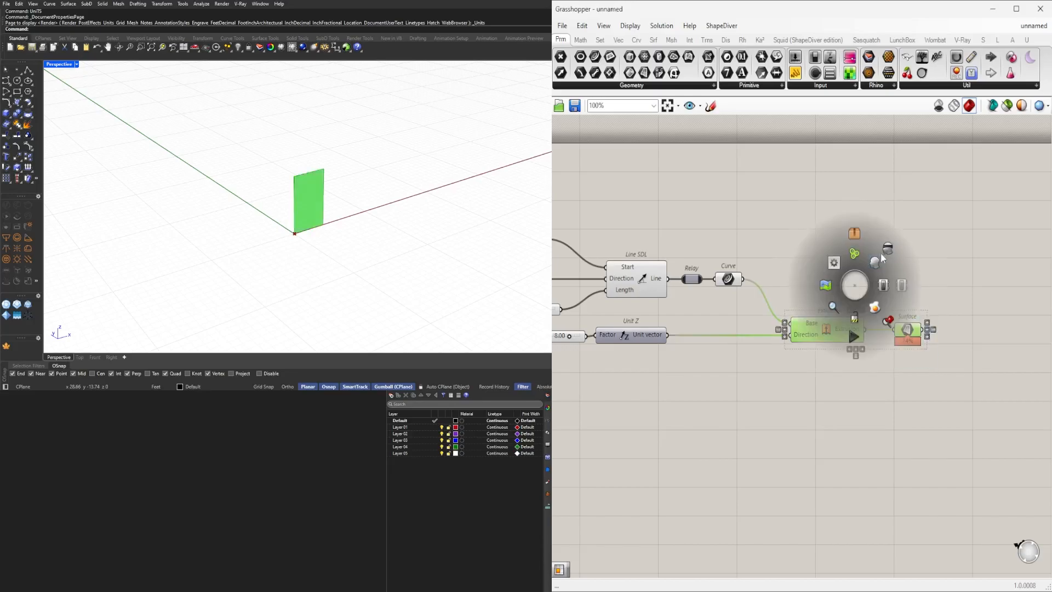
{"action": "left_click", "coordinate": [885, 255]}
{"action": "left_click", "coordinate": [708, 284]}
{"action": "left_click", "coordinate": [728, 279]}
{"action": "scroll", "coordinate": [536, 230], "scroll_direction": "up", "scroll_amount": 2}
{"action": "left_click_drag", "start_coordinate": [728, 282], "coordinate": [730, 282]}
{"action": "scroll", "coordinate": [279, 252], "scroll_direction": "down", "scroll_amount": 2}
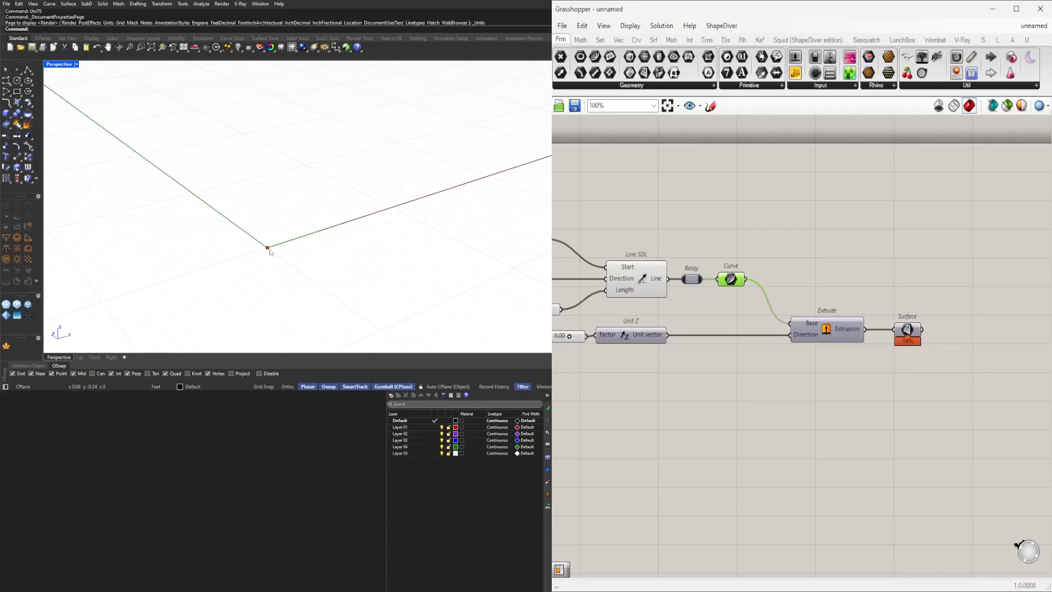
{"action": "scroll", "coordinate": [285, 249], "scroll_direction": "down", "scroll_amount": 1}
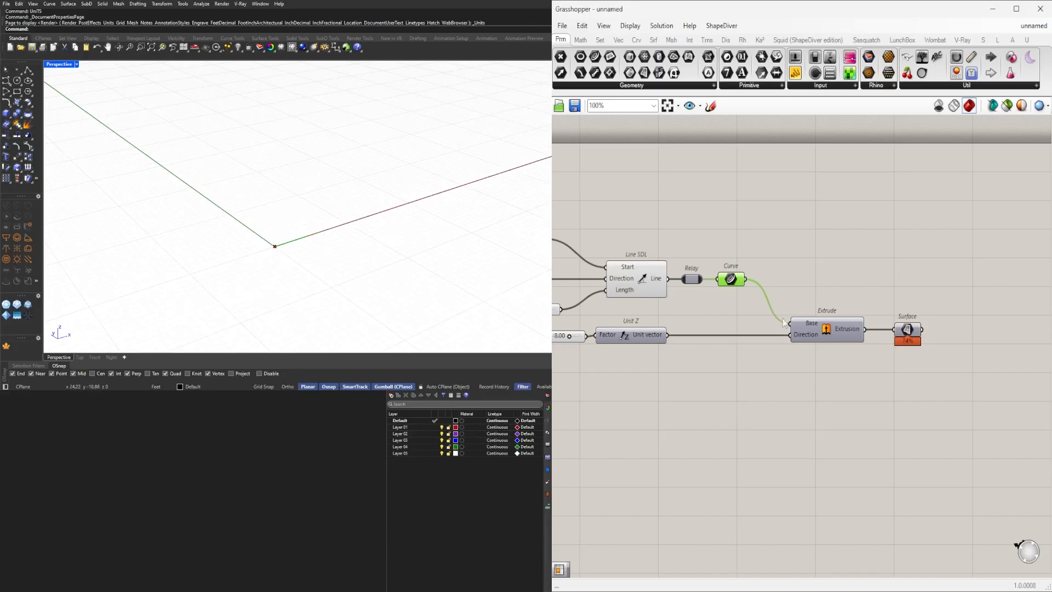
{"action": "scroll", "coordinate": [288, 235], "scroll_direction": "down", "scroll_amount": 1}
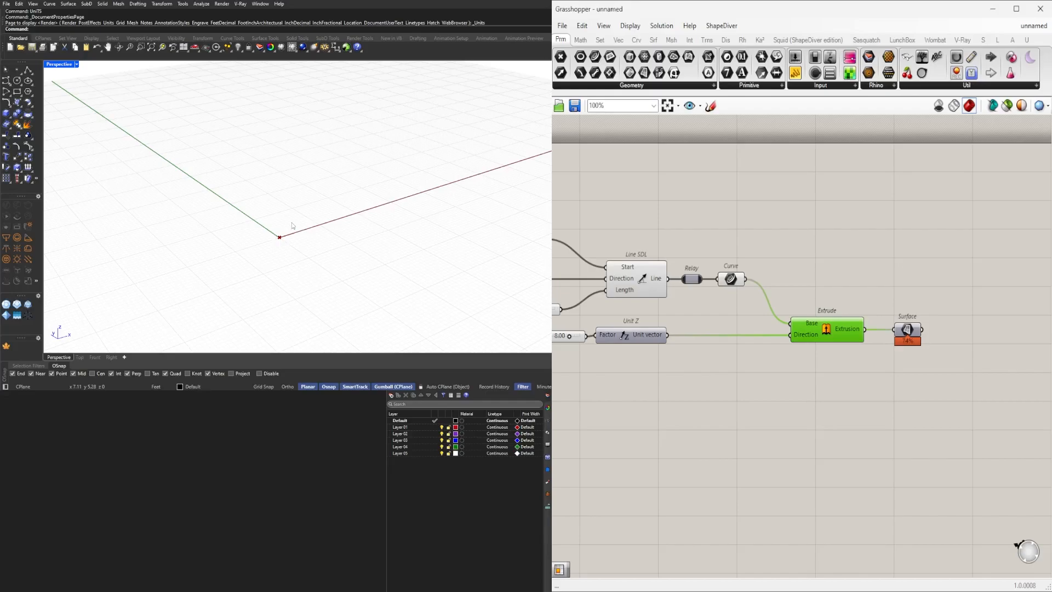
{"action": "left_click", "coordinate": [879, 270]}
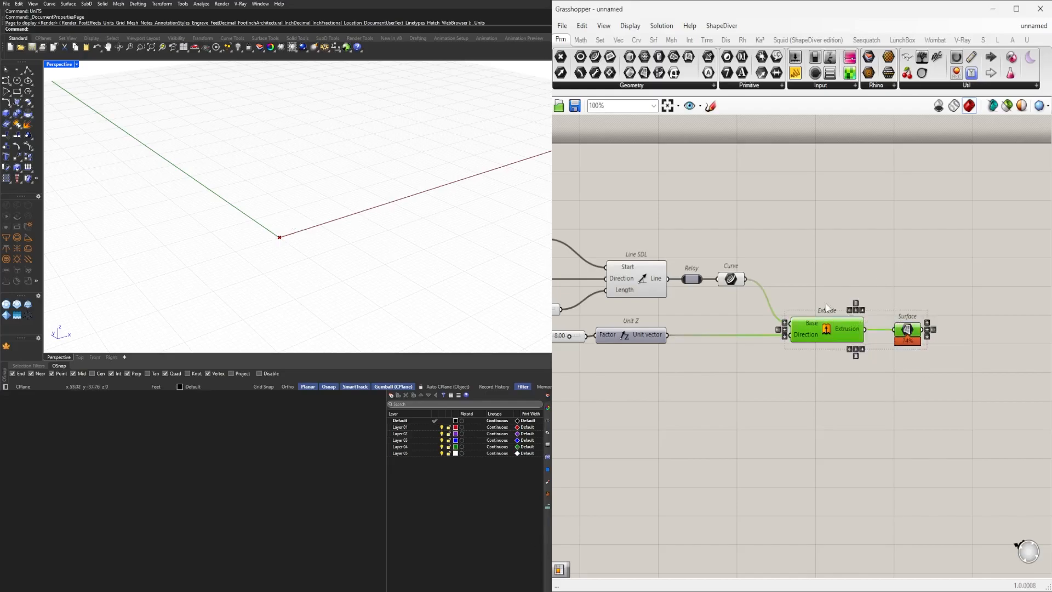
{"action": "scroll", "coordinate": [733, 279], "scroll_direction": "up", "scroll_amount": 2}
{"action": "left_click", "coordinate": [740, 278]}
{"action": "scroll", "coordinate": [739, 290], "scroll_direction": "up", "scroll_amount": 4}
{"action": "scroll", "coordinate": [745, 273], "scroll_direction": "down", "scroll_amount": 4}
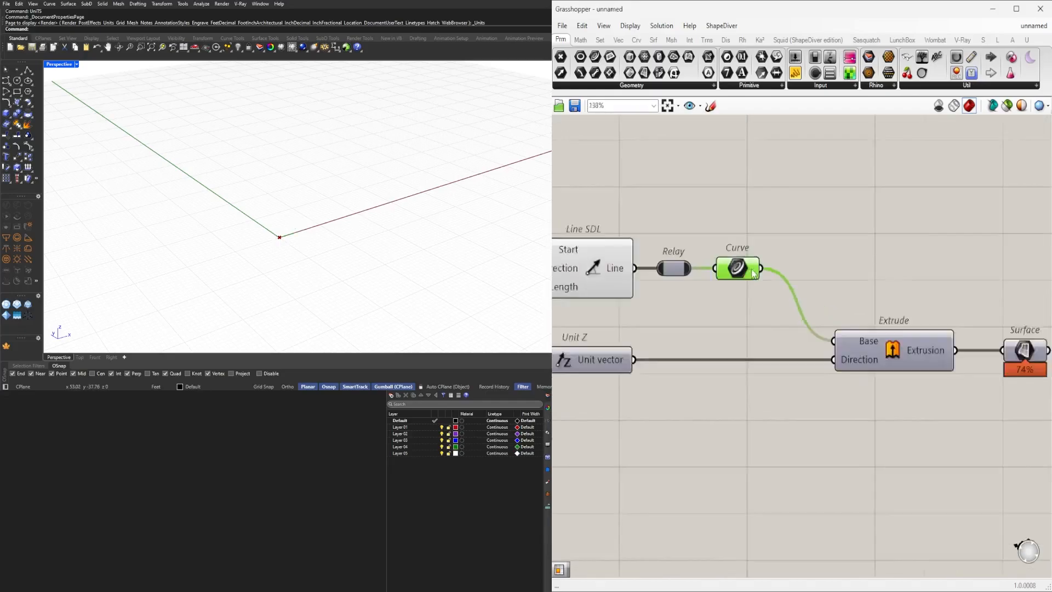
{"action": "right_click_drag", "start_coordinate": [738, 268], "coordinate": [729, 308]}
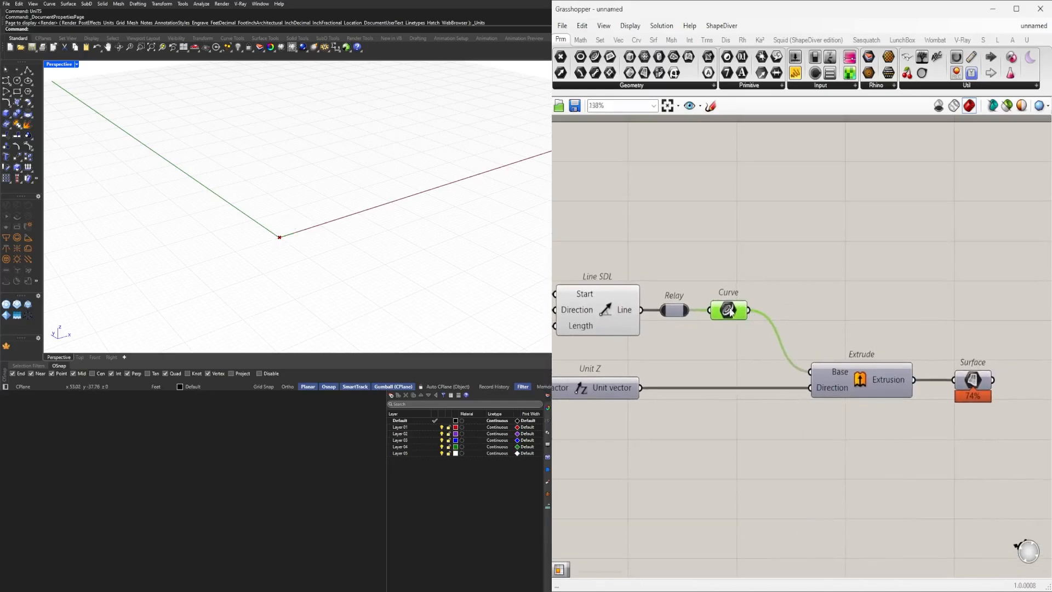
Insert a single Relay on the wire between the Curve parameter and Extrude's Base.
{"action": "double_click", "coordinate": [757, 311]}
{"action": "left_click_drag", "start_coordinate": [993, 452], "coordinate": [867, 362]}
{"action": "left_click_drag", "start_coordinate": [858, 368], "coordinate": [918, 369]}
{"action": "left_click_drag", "start_coordinate": [783, 315], "coordinate": [793, 316]}
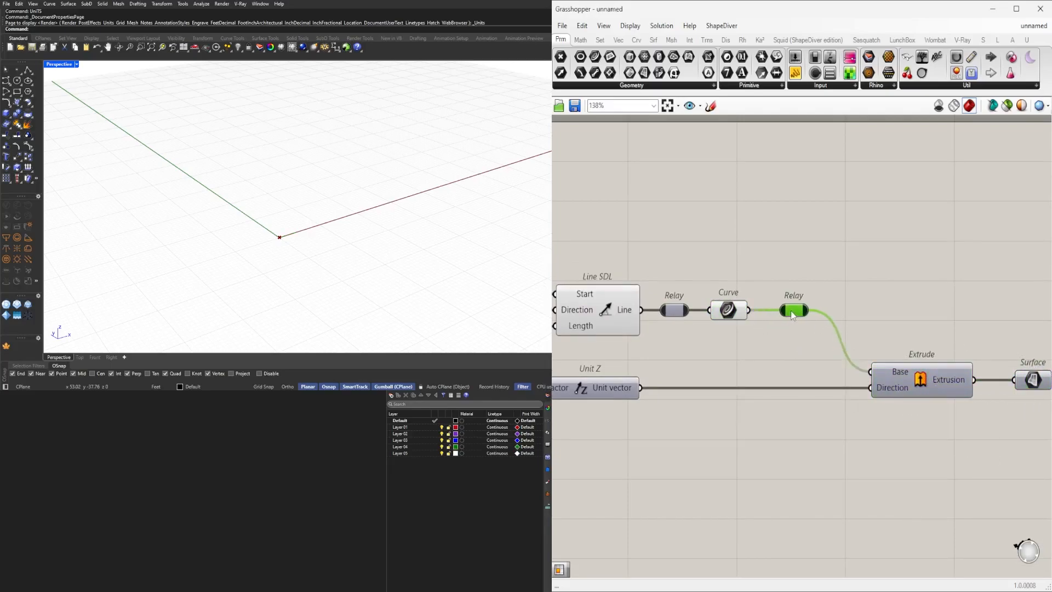
{"action": "double_click", "coordinate": [757, 311]}
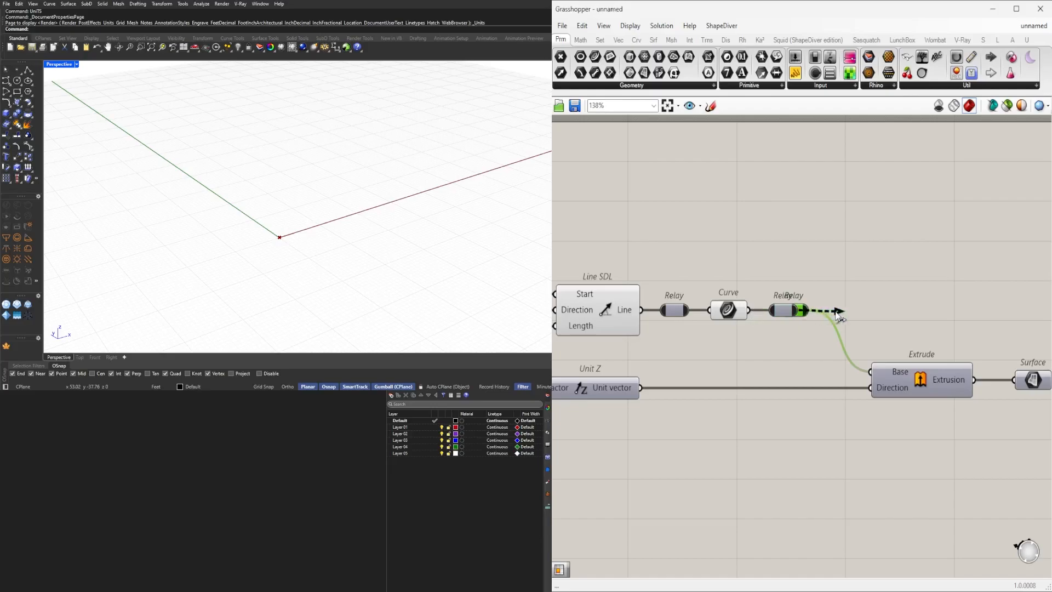
{"action": "key", "text": "Delete"}
{"action": "left_click", "coordinate": [782, 311]}
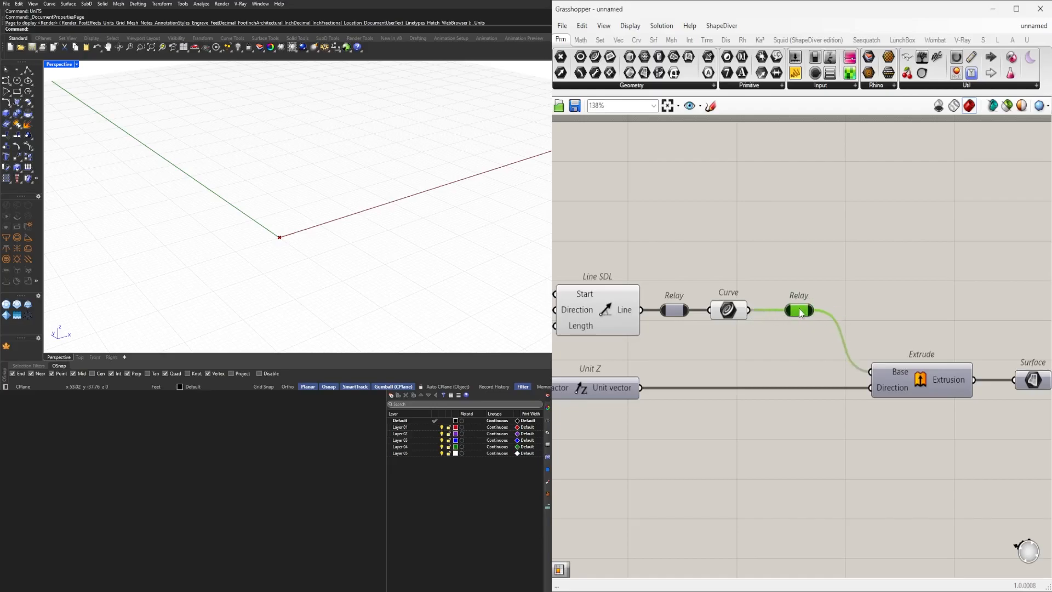
{"action": "key", "text": "Delete"}
{"action": "double_click", "coordinate": [757, 311]}
{"action": "left_click_drag", "start_coordinate": [785, 310], "coordinate": [809, 310]}
{"action": "left_click", "coordinate": [828, 286]}
{"action": "scroll", "coordinate": [983, 353], "scroll_direction": "down", "scroll_amount": 2}
{"action": "right_click_drag", "start_coordinate": [982, 353], "coordinate": [839, 384]}
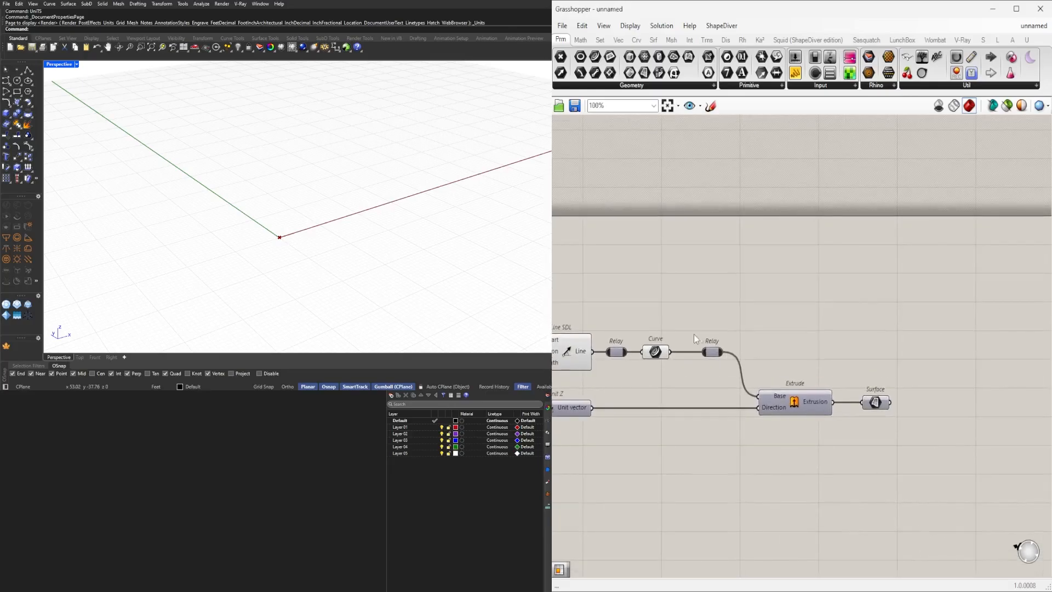
{"action": "scroll", "coordinate": [706, 347], "scroll_direction": "up", "scroll_amount": 1}
{"action": "left_click", "coordinate": [712, 354]}
{"action": "scroll", "coordinate": [327, 234], "scroll_direction": "up", "scroll_amount": 4}
{"action": "right_click_drag", "start_coordinate": [323, 235], "coordinate": [228, 257]}
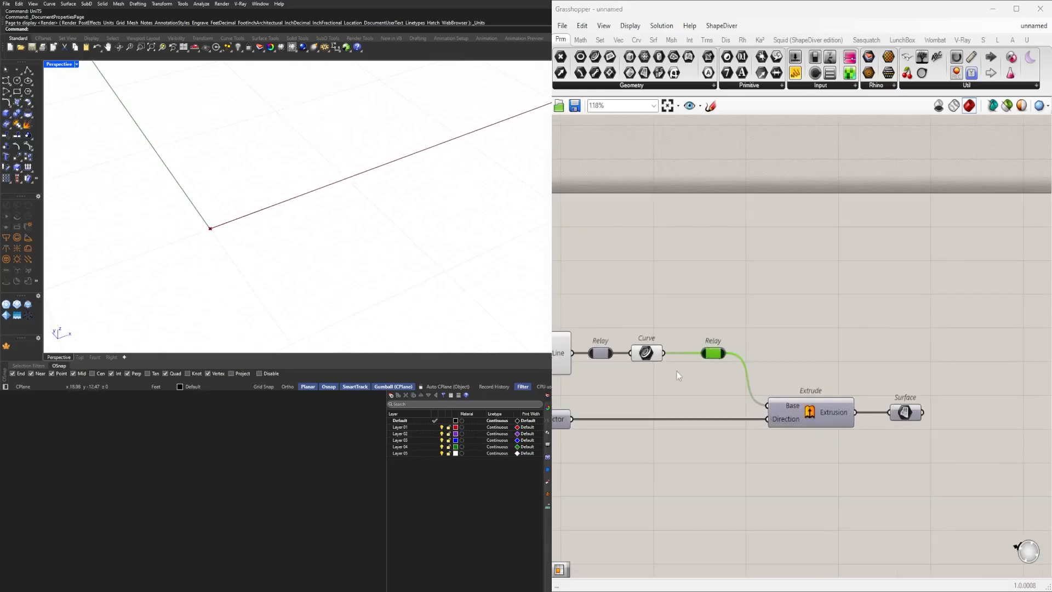
{"action": "left_click", "coordinate": [649, 354]}
Add an Offset Curve component to the canvas above the extrusion chain.
{"action": "double_click", "coordinate": [865, 357]}
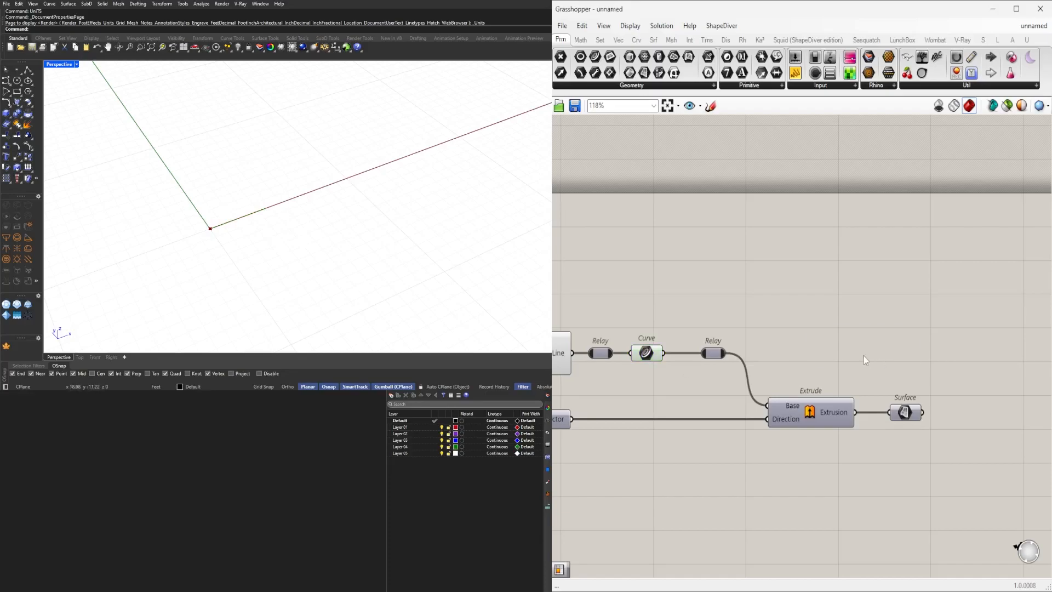
{"action": "type", "text": "offset"}
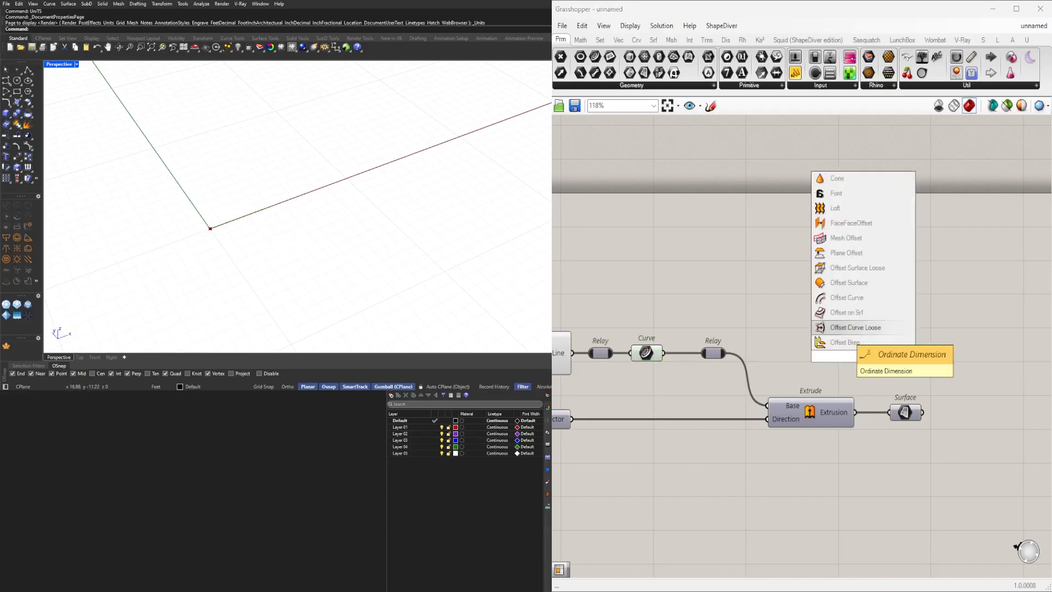
{"action": "left_click", "coordinate": [837, 328]}
{"action": "left_click_drag", "start_coordinate": [863, 349], "coordinate": [939, 261]}
Create a 0.250 number slider for Offset Curve's Distance and feed the curve Relay into its Curve input.
{"action": "double_click", "coordinate": [771, 282]}
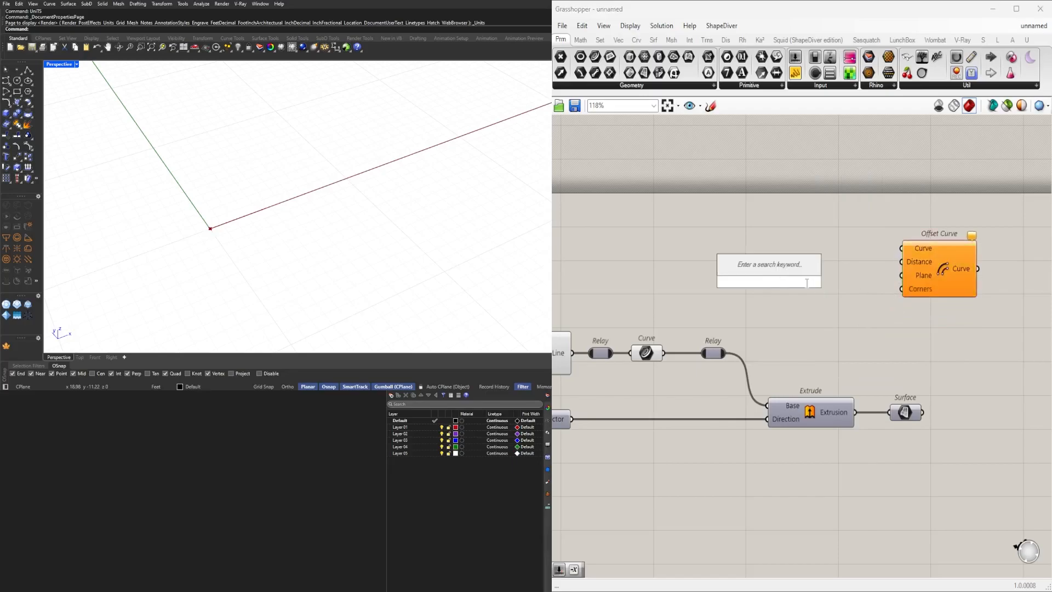
{"action": "type", "text": ".2"}
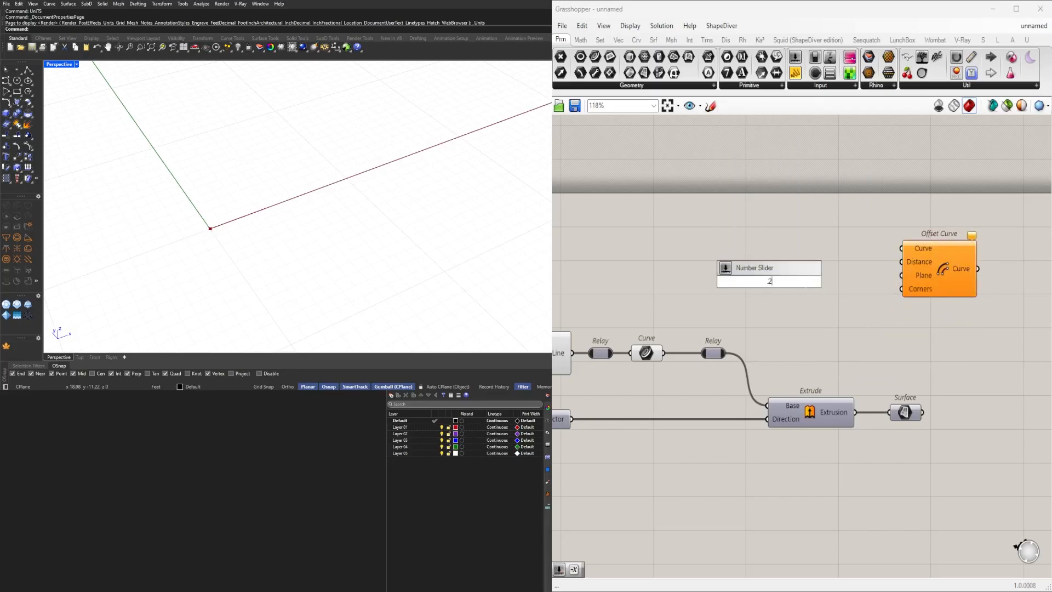
{"action": "key", "text": "Return"}
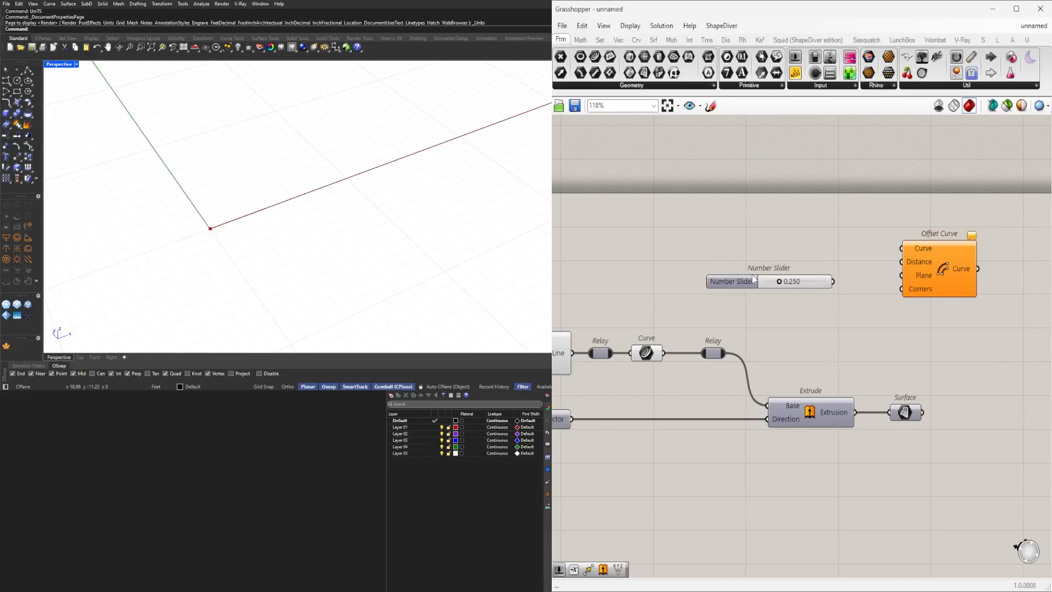
{"action": "left_click_drag", "start_coordinate": [755, 279], "coordinate": [662, 268]}
{"action": "left_click_drag", "start_coordinate": [745, 267], "coordinate": [903, 263]}
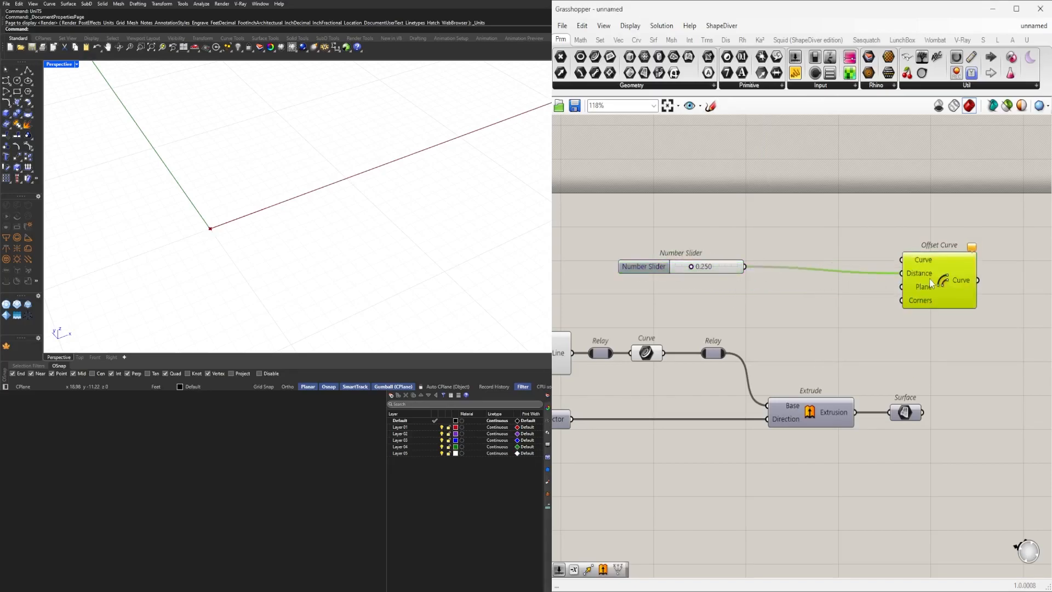
{"action": "left_click_drag", "start_coordinate": [729, 356], "coordinate": [902, 252]}
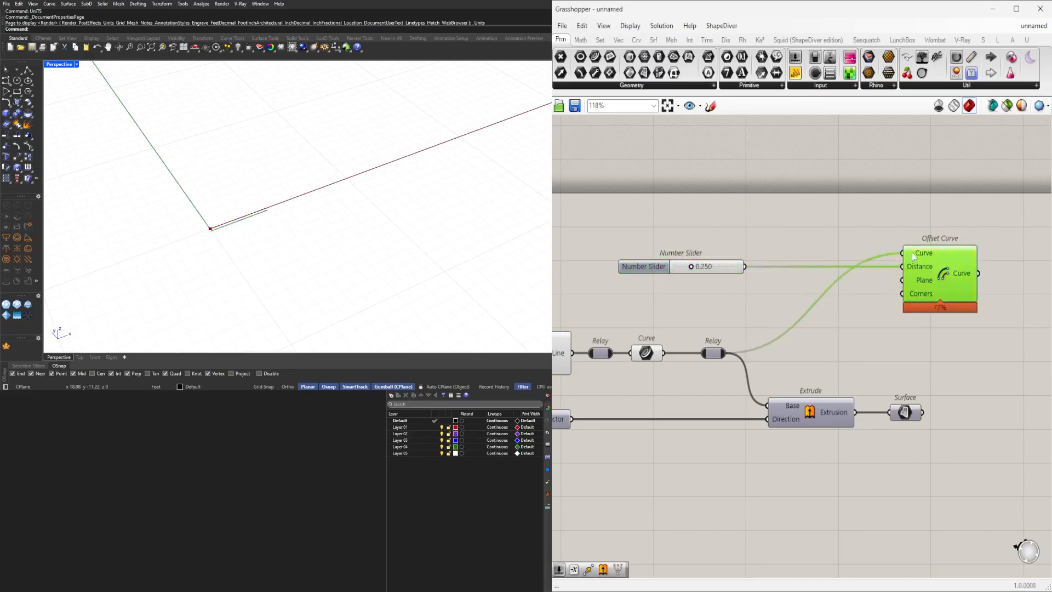
Insert a Relay after the distance slider and duplicate the Offset Curve component with its connections.
{"action": "scroll", "coordinate": [740, 272], "scroll_direction": "up", "scroll_amount": 2}
{"action": "right_click_drag", "start_coordinate": [738, 268], "coordinate": [791, 288]}
{"action": "left_click_drag", "start_coordinate": [782, 300], "coordinate": [717, 296]}
{"action": "double_click", "coordinate": [671, 295]}
{"action": "scroll", "coordinate": [671, 295], "scroll_direction": "down", "scroll_amount": 4}
{"action": "left_click", "coordinate": [889, 304]}
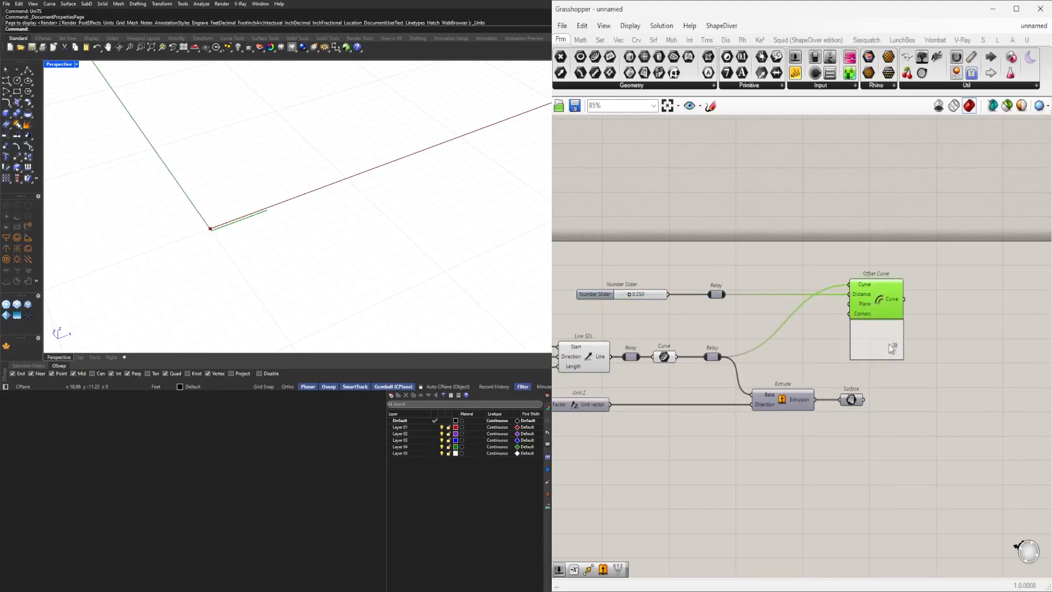
{"action": "left_click_drag", "start_coordinate": [889, 351], "coordinate": [889, 352], "text": "alt"}
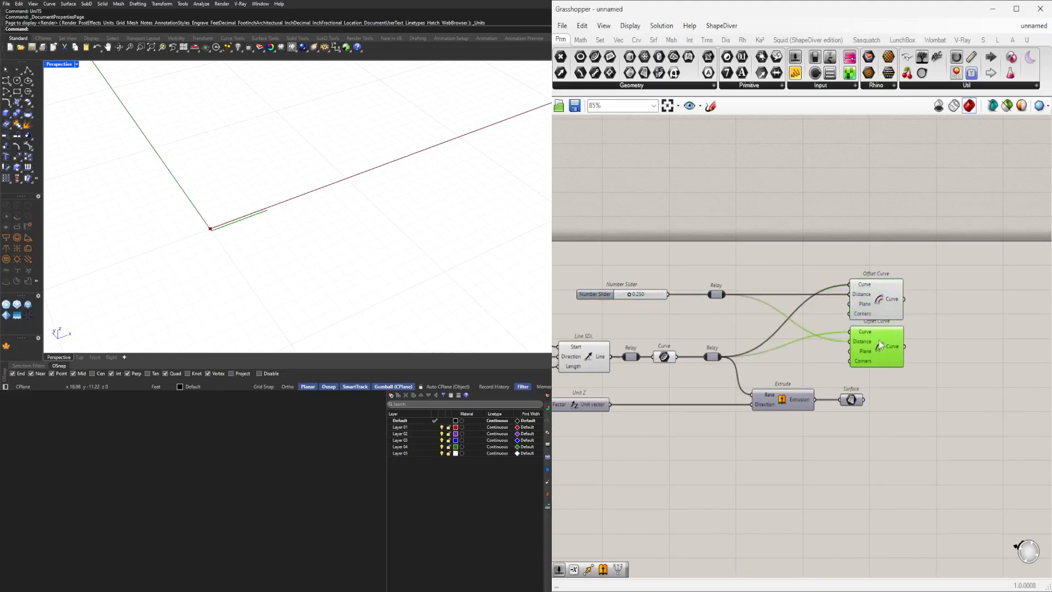
Add a Negative component and connect the distance Relay to the second Offset Curve's Distance input.
{"action": "left_click_drag", "start_coordinate": [980, 374], "coordinate": [912, 308]}
{"action": "scroll", "coordinate": [835, 365], "scroll_direction": "up", "scroll_amount": 3}
{"action": "double_click", "coordinate": [836, 362]}
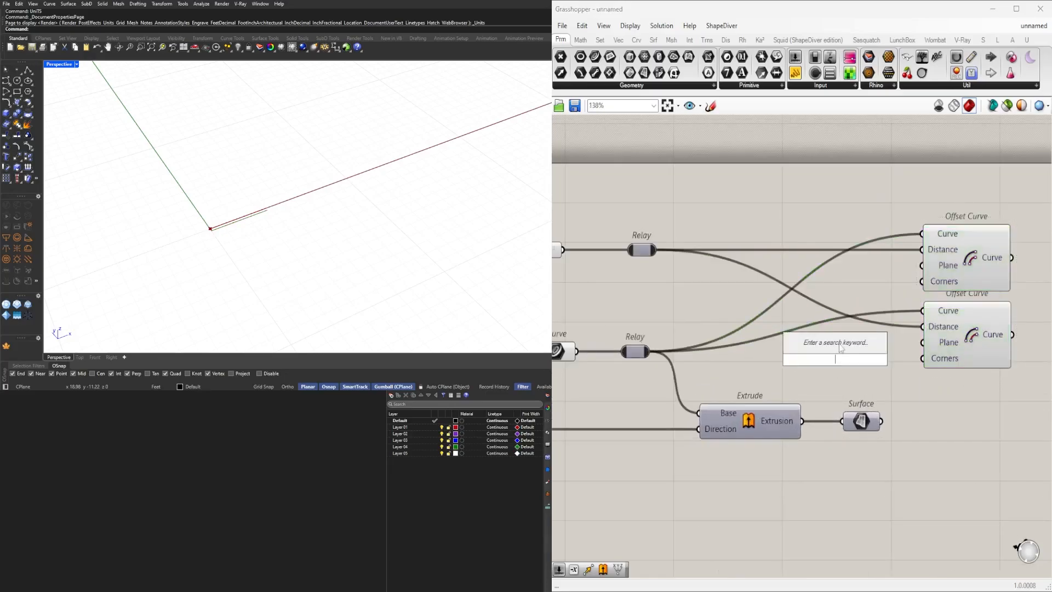
{"action": "type", "text": "negative"}
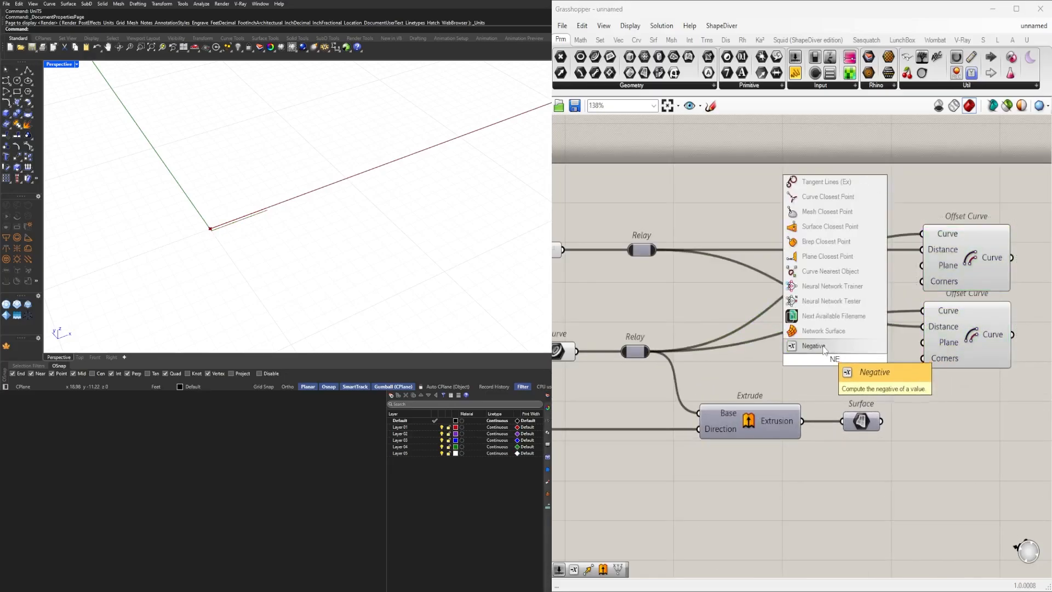
{"action": "key", "text": "Return"}
{"action": "left_click_drag", "start_coordinate": [656, 250], "coordinate": [924, 328]}
{"action": "left_click", "coordinate": [938, 331]}
Drag the offset distance slider to about 0.412.
{"action": "scroll", "coordinate": [217, 230], "scroll_direction": "up", "scroll_amount": 5}
{"action": "scroll", "coordinate": [218, 230], "scroll_direction": "up", "scroll_amount": 3}
{"action": "right_click_drag", "start_coordinate": [667, 339], "coordinate": [832, 354]}
{"action": "scroll", "coordinate": [585, 260], "scroll_direction": "up", "scroll_amount": 6}
{"action": "left_click_drag", "start_coordinate": [813, 280], "coordinate": [853, 278]}
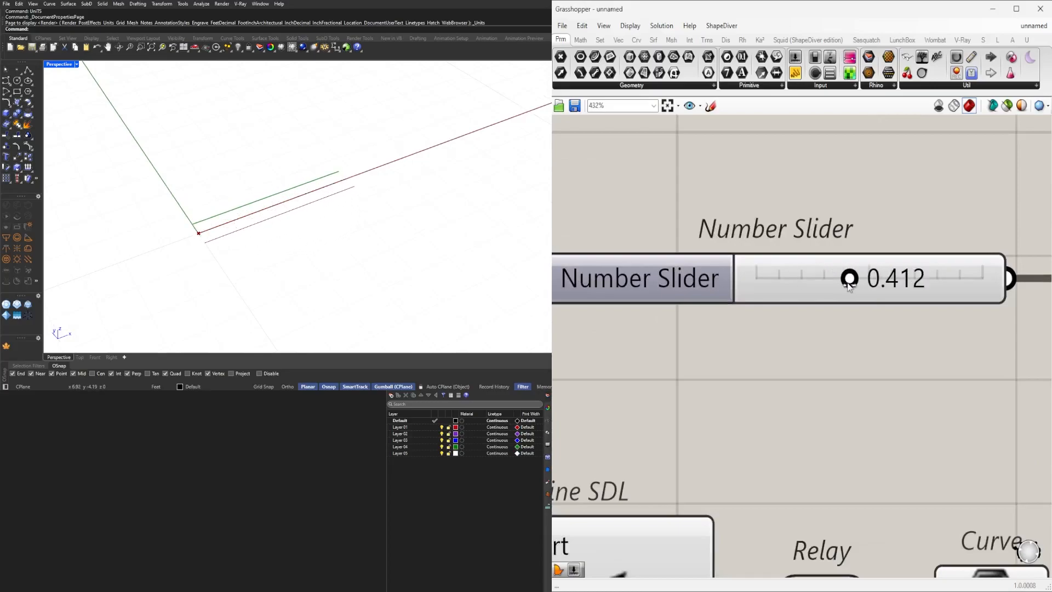
Set the offset distance slider to 0.5.
{"action": "scroll", "coordinate": [758, 323], "scroll_direction": "down", "scroll_amount": 5}
{"action": "scroll", "coordinate": [789, 318], "scroll_direction": "up", "scroll_amount": 4}
{"action": "double_click", "coordinate": [800, 293]}
{"action": "key", "text": "BackSpace"}
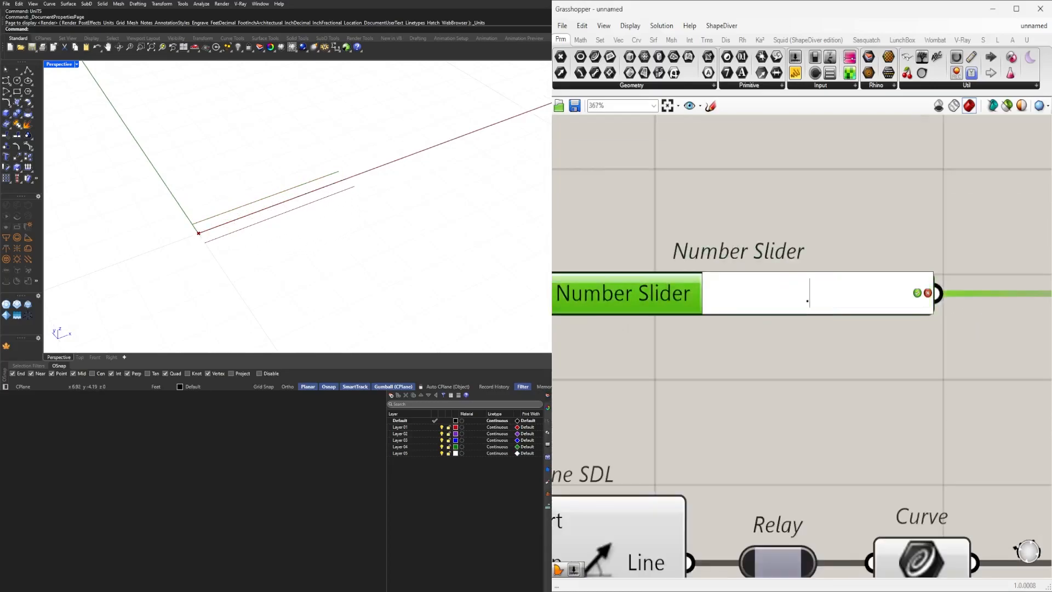
{"action": "type", "text": "0.5"}
{"action": "key", "text": "Return"}
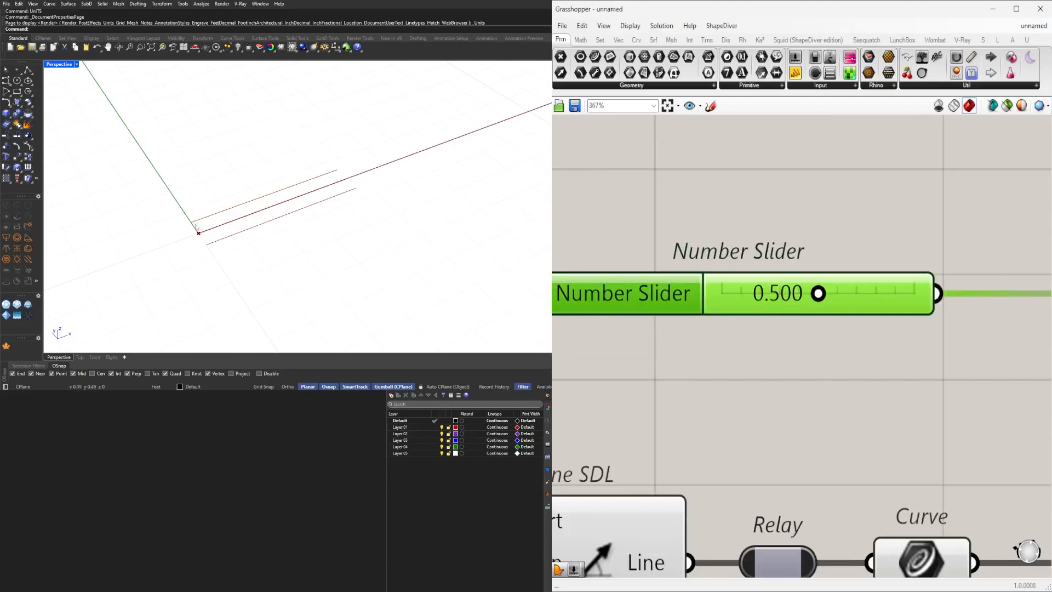
Insert a Division component between the two Relays after the distance slider, feeding the slider into input A.
{"action": "scroll", "coordinate": [893, 363], "scroll_direction": "down", "scroll_amount": 1}
{"action": "right_click_drag", "start_coordinate": [894, 364], "coordinate": [701, 371]}
{"action": "double_click", "coordinate": [739, 316]}
{"action": "right_click_drag", "start_coordinate": [796, 356], "coordinate": [844, 373]}
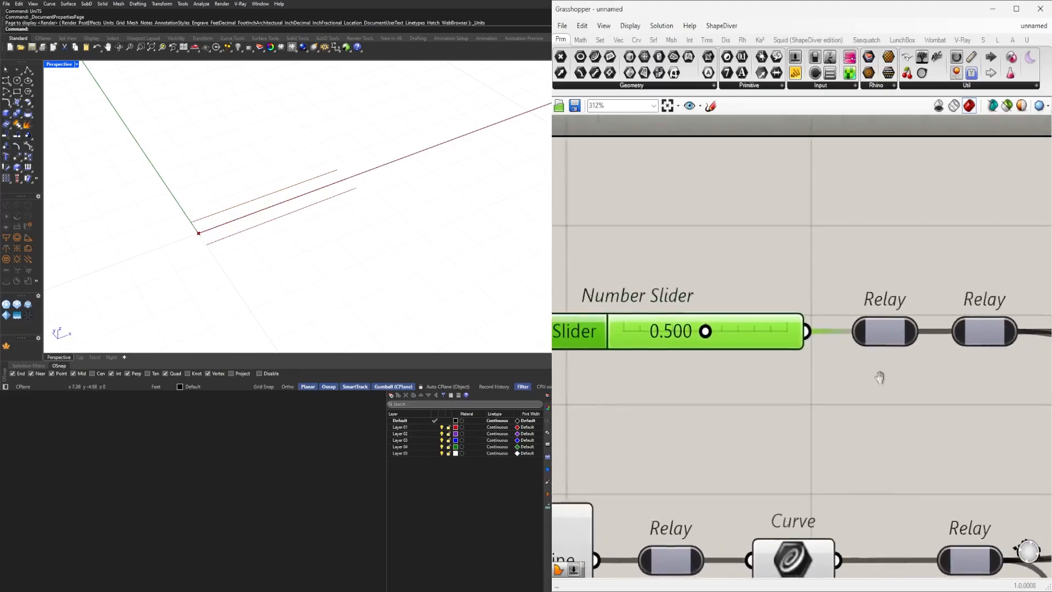
{"action": "scroll", "coordinate": [906, 341], "scroll_direction": "down", "scroll_amount": 2}
{"action": "left_click", "coordinate": [916, 342]}
{"action": "left_click", "coordinate": [910, 425]}
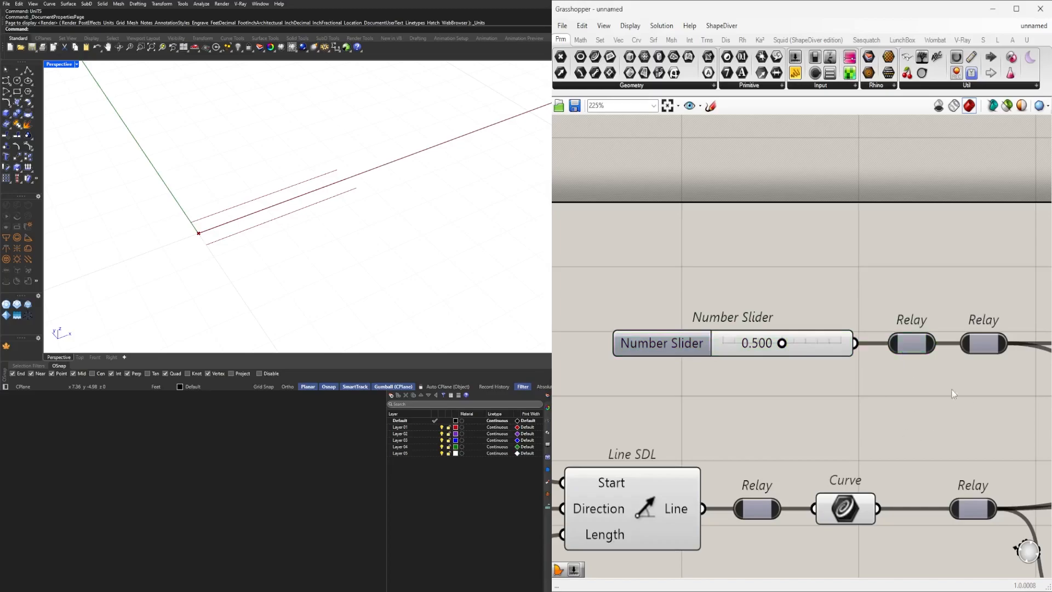
{"action": "right_click_drag", "start_coordinate": [968, 399], "coordinate": [860, 390]}
{"action": "left_click", "coordinate": [816, 337]}
{"action": "key", "text": "Delete"}
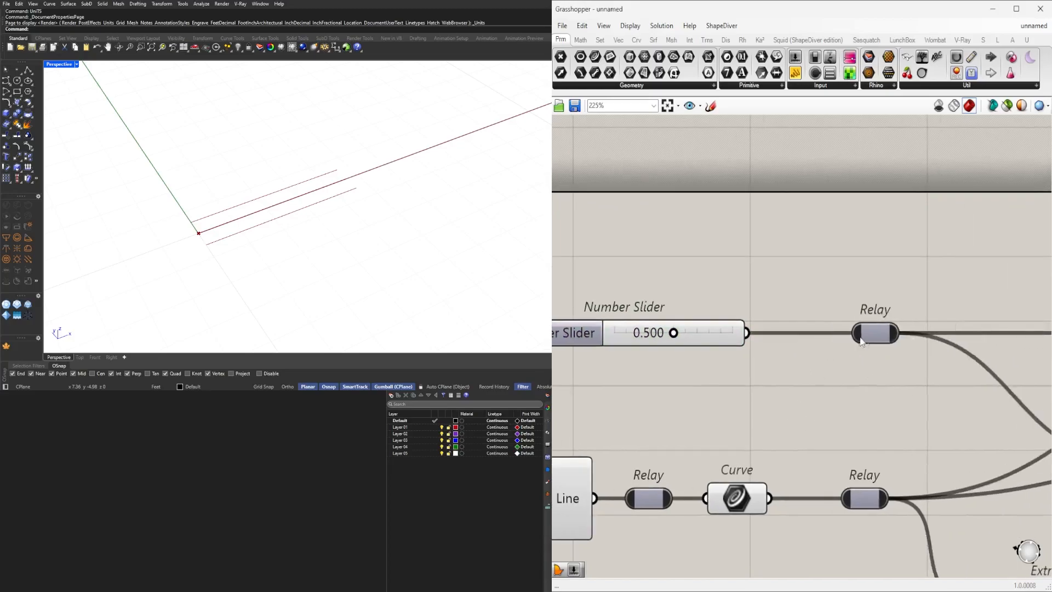
{"action": "left_click_drag", "start_coordinate": [879, 334], "coordinate": [829, 335]}
{"action": "double_click", "coordinate": [892, 335]}
{"action": "double_click", "coordinate": [890, 280]}
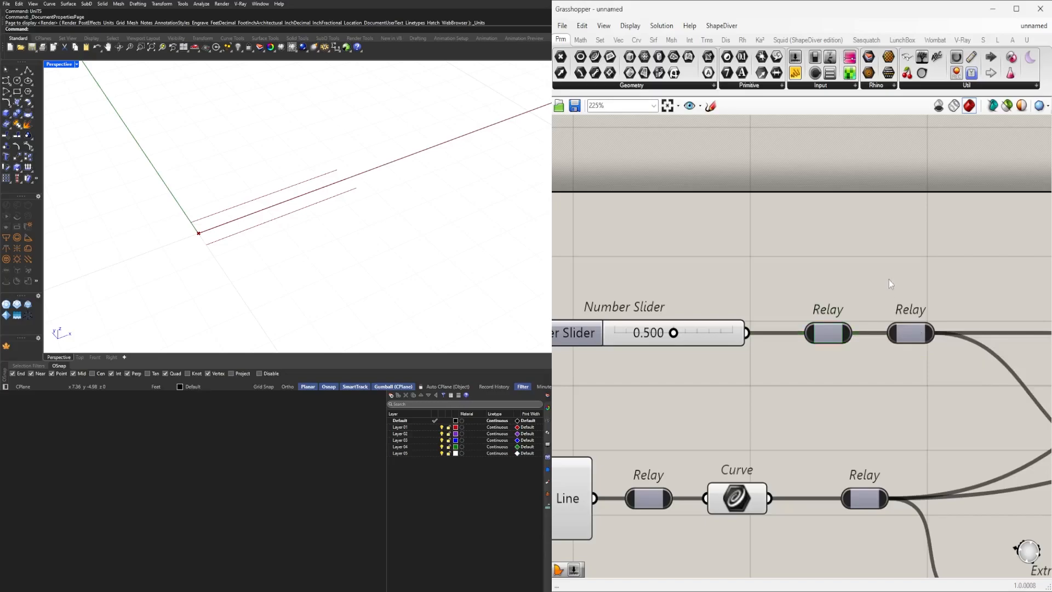
{"action": "type", "text": "/"}
{"action": "key", "text": "Return"}
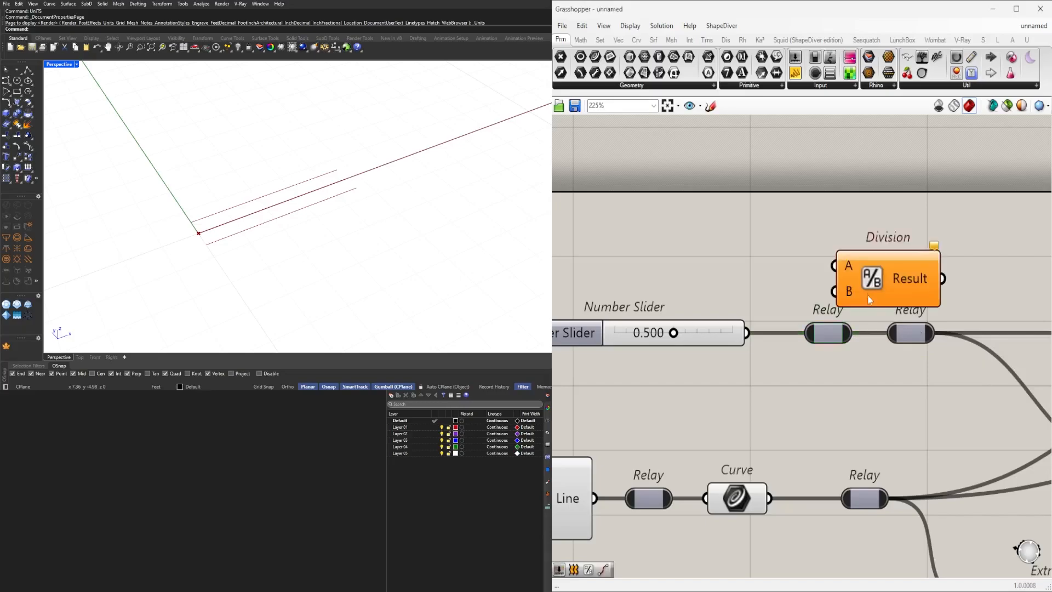
{"action": "scroll", "coordinate": [870, 291], "scroll_direction": "down", "scroll_amount": 4}
{"action": "left_click_drag", "start_coordinate": [892, 322], "coordinate": [951, 323]}
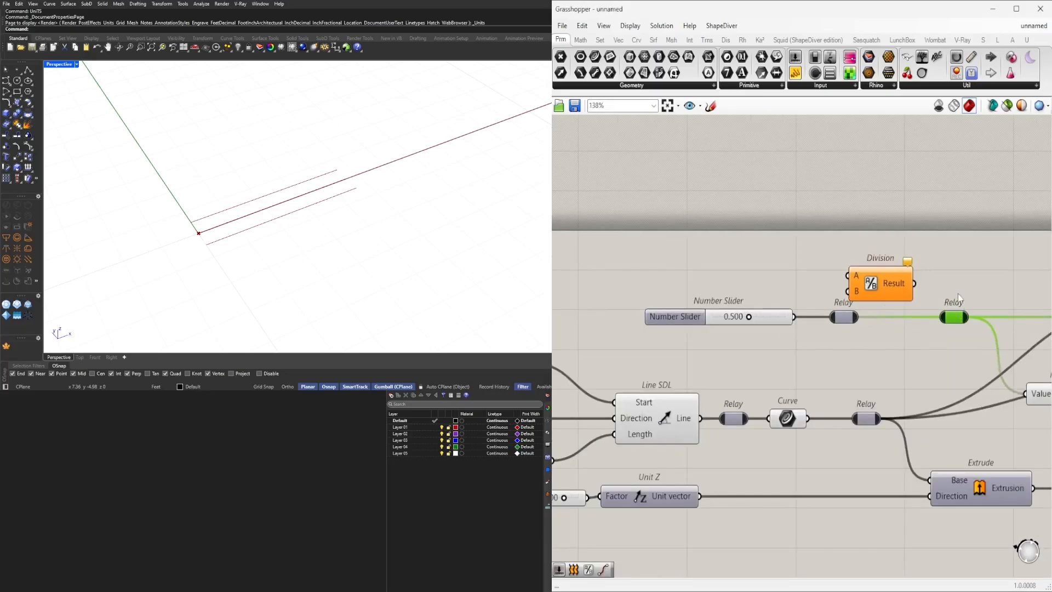
{"action": "mouse_move", "coordinate": [892, 281]}
{"action": "left_mouse_down"}
{"action": "mouse_move", "coordinate": [919, 332]}
{"action": "mouse_move", "coordinate": [972, 320]}
{"action": "left_mouse_up"}
{"action": "scroll", "coordinate": [895, 312], "scroll_direction": "up", "scroll_amount": 2}
{"action": "left_click_drag", "start_coordinate": [910, 337], "coordinate": [909, 321]}
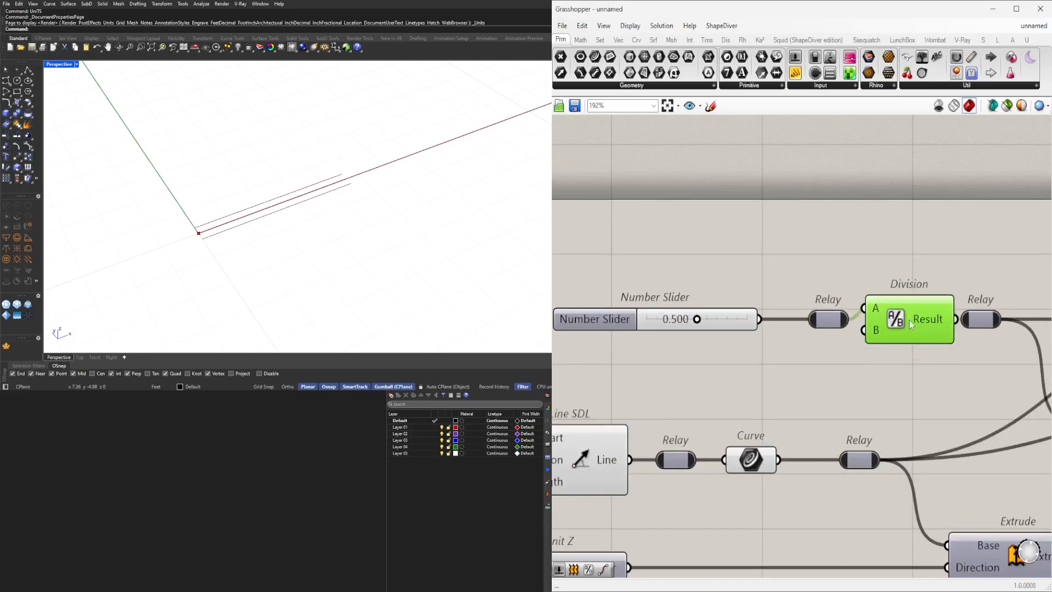
Wire the Division result through the Relay into both Offset Curve distances and the Negative component.
{"action": "right_click_drag", "start_coordinate": [767, 345], "coordinate": [872, 327]}
{"action": "left_click_drag", "start_coordinate": [937, 350], "coordinate": [663, 256]}
{"action": "left_click_drag", "start_coordinate": [709, 305], "coordinate": [683, 292]}
{"action": "left_click", "coordinate": [745, 246]}
{"action": "right_click_drag", "start_coordinate": [930, 226], "coordinate": [747, 278]}
{"action": "left_click_drag", "start_coordinate": [830, 340], "coordinate": [807, 336]}
{"action": "left_click", "coordinate": [948, 364]}
{"action": "right_click_drag", "start_coordinate": [774, 353], "coordinate": [820, 317]}
{"action": "left_click_drag", "start_coordinate": [570, 313], "coordinate": [597, 313]}
{"action": "left_click", "coordinate": [878, 248]}
{"action": "scroll", "coordinate": [899, 269], "scroll_direction": "down", "scroll_amount": 3}
{"action": "left_click_drag", "start_coordinate": [891, 352], "coordinate": [652, 253]}
{"action": "scroll", "coordinate": [875, 276], "scroll_direction": "up", "scroll_amount": 2}
{"action": "left_click_drag", "start_coordinate": [902, 311], "coordinate": [882, 333]}
Drag the distance slider to about 0.551.
{"action": "left_click", "coordinate": [890, 282]}
{"action": "scroll", "coordinate": [700, 312], "scroll_direction": "up", "scroll_amount": 5}
{"action": "left_click_drag", "start_coordinate": [679, 329], "coordinate": [648, 324]}
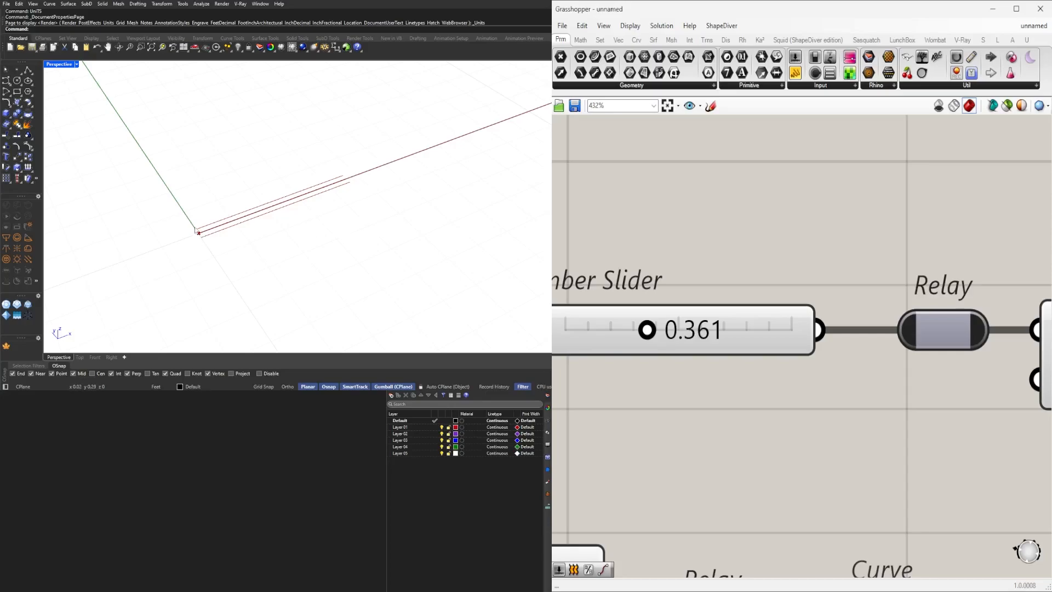
{"action": "left_click_drag", "start_coordinate": [647, 329], "coordinate": [693, 329]}
{"action": "scroll", "coordinate": [736, 269], "scroll_direction": "down", "scroll_amount": 6}
{"action": "right_click_drag", "start_coordinate": [874, 311], "coordinate": [724, 350]}
{"action": "scroll", "coordinate": [724, 351], "scroll_direction": "down", "scroll_amount": 4}
{"action": "scroll", "coordinate": [847, 332], "scroll_direction": "up", "scroll_amount": 3}
{"action": "left_click_drag", "start_coordinate": [813, 411], "coordinate": [733, 337]}
{"action": "right_click_drag", "start_coordinate": [695, 364], "coordinate": [946, 361]}
{"action": "scroll", "coordinate": [226, 245], "scroll_direction": "up", "scroll_amount": 1}
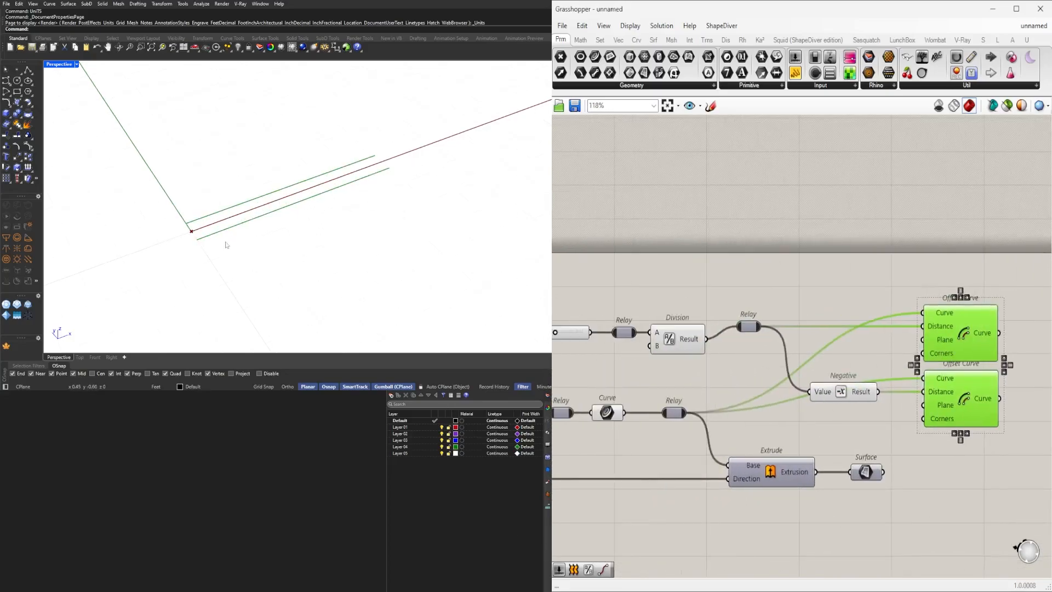
Rename the distance slider to WALL DEPTH and group it.
{"action": "right_click_drag", "start_coordinate": [593, 364], "coordinate": [872, 351]}
{"action": "scroll", "coordinate": [872, 351], "scroll_direction": "up", "scroll_amount": 3}
{"action": "left_click", "coordinate": [720, 297]}
{"action": "right_click", "coordinate": [720, 297]}
{"action": "left_click", "coordinate": [762, 305]}
{"action": "type", "text": "WALL DEPTH"}
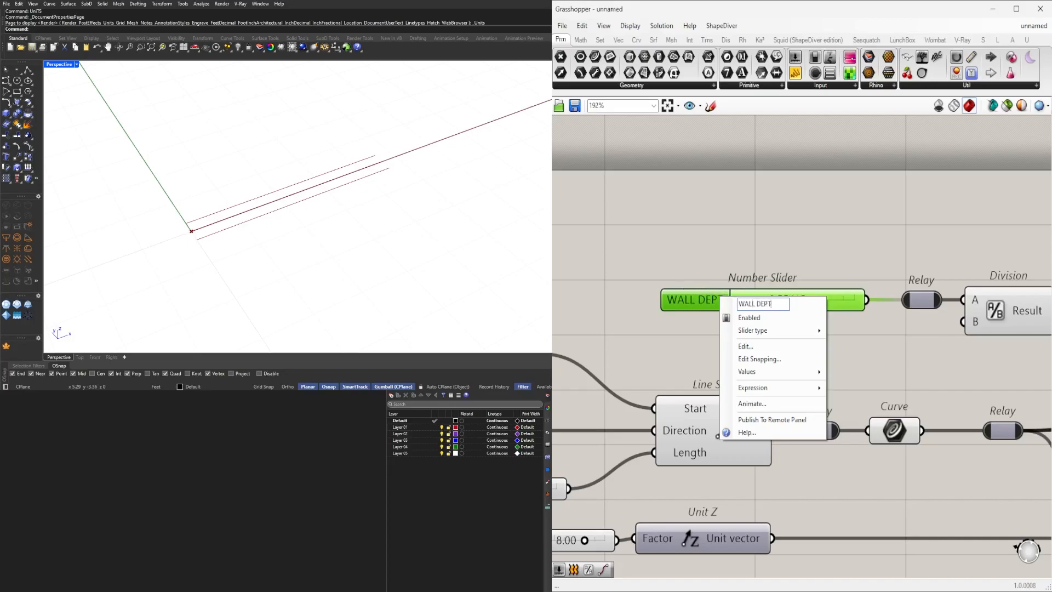
{"action": "key", "text": "Return"}
{"action": "key", "text": "ctrl+g"}
Rename the 8.00 slider feeding Unit Z to DOOR HEIGHT and group it.
{"action": "left_click", "coordinate": [789, 222]}
{"action": "scroll", "coordinate": [787, 224], "scroll_direction": "down", "scroll_amount": 5}
{"action": "right_click_drag", "start_coordinate": [751, 307], "coordinate": [751, 346]}
{"action": "scroll", "coordinate": [711, 390], "scroll_direction": "up", "scroll_amount": 3}
{"action": "scroll", "coordinate": [647, 378], "scroll_direction": "up", "scroll_amount": 3}
{"action": "right_click", "coordinate": [668, 365]}
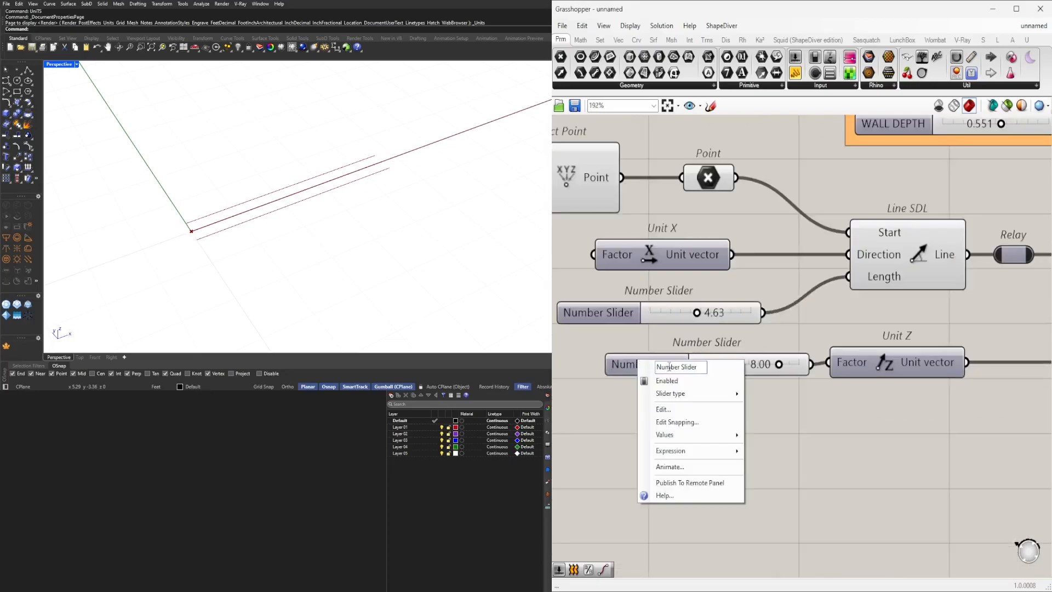
{"action": "type", "text": "DOOR HEIGHT"}
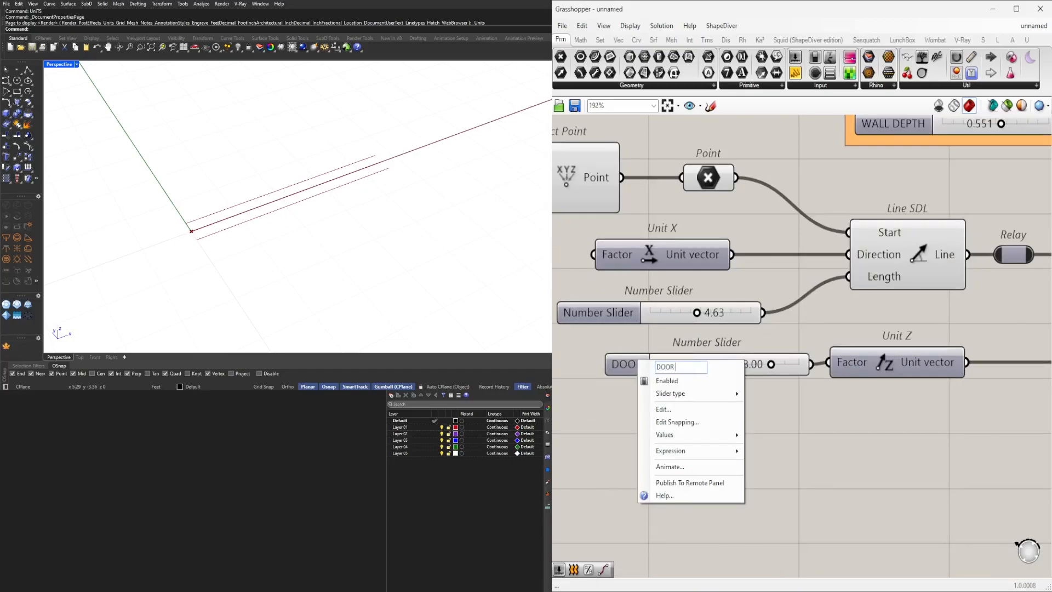
{"action": "key", "text": "Return"}
{"action": "left_click", "coordinate": [663, 365]}
{"action": "key", "text": "ctrl+g"}
Rename the line length slider to DOOR LENGTH and group it.
{"action": "scroll", "coordinate": [633, 324], "scroll_direction": "down", "scroll_amount": 3}
{"action": "scroll", "coordinate": [675, 371], "scroll_direction": "up", "scroll_amount": 3}
{"action": "left_click", "coordinate": [676, 373]}
{"action": "left_click_drag", "start_coordinate": [675, 371], "coordinate": [681, 365]}
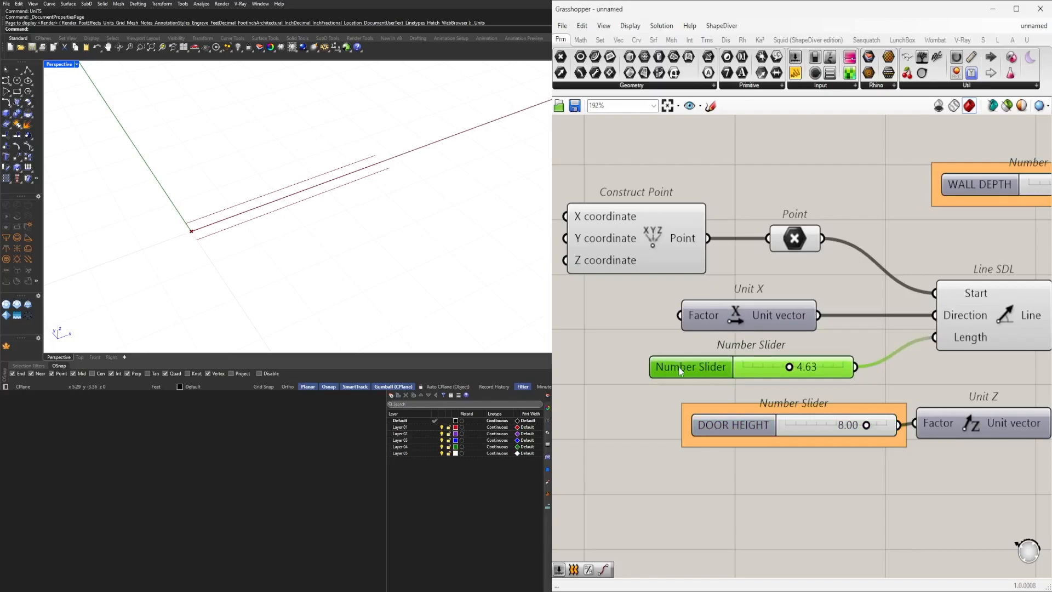
{"action": "right_click", "coordinate": [711, 371]}
{"action": "type", "text": "DOOR LENGTH"}
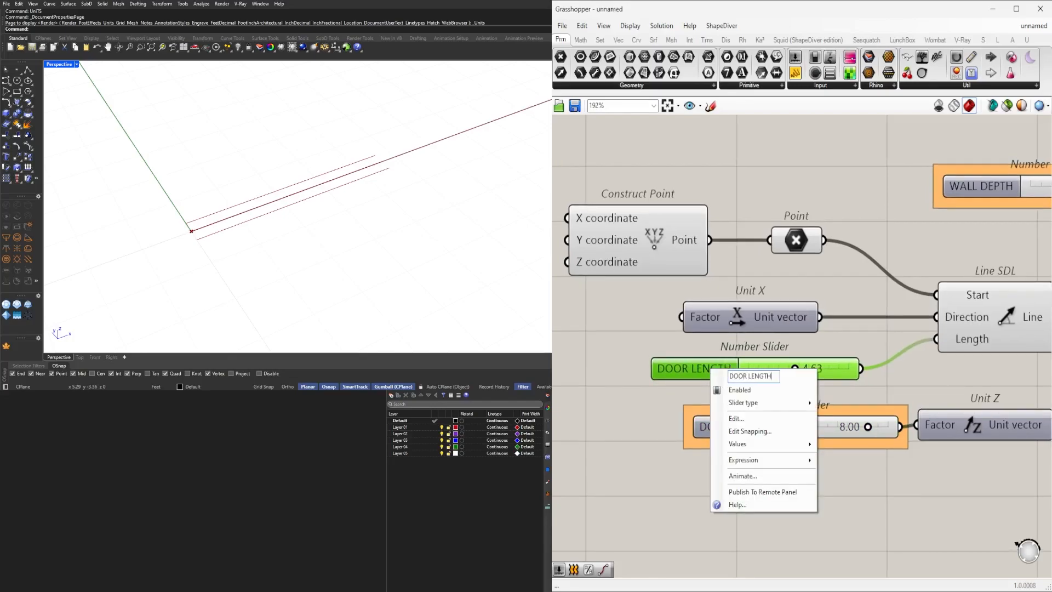
{"action": "key", "text": "Return"}
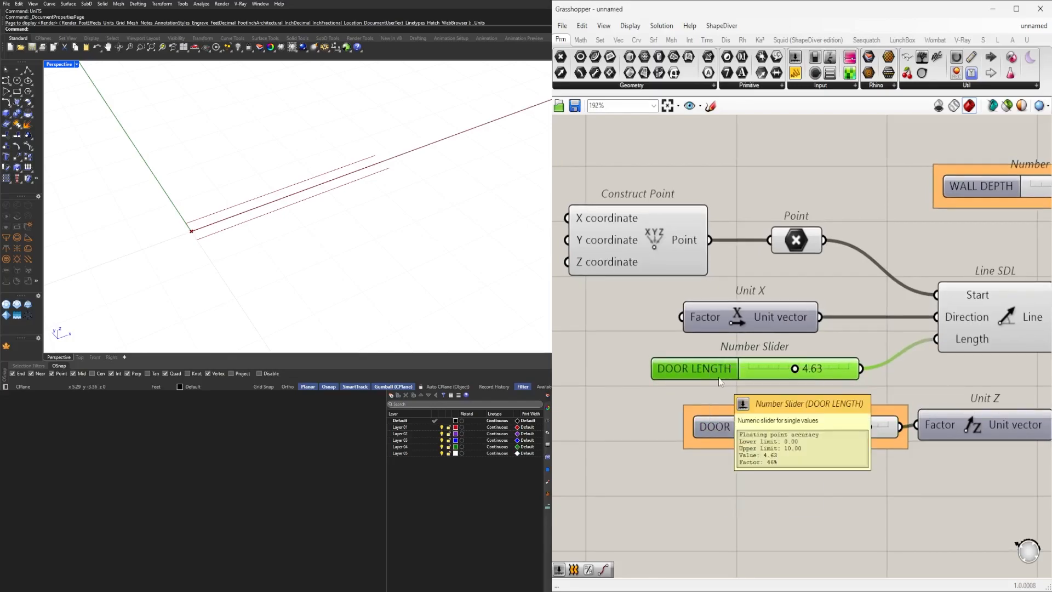
{"action": "key", "text": "ctrl+g"}
Survey the whole definition and the offset curves in the viewport.
{"action": "left_click", "coordinate": [880, 180]}
{"action": "scroll", "coordinate": [879, 180], "scroll_direction": "down", "scroll_amount": 4}
{"action": "right_click_drag", "start_coordinate": [959, 293], "coordinate": [734, 390]}
{"action": "left_click", "coordinate": [815, 349]}
{"action": "left_click_drag", "start_coordinate": [812, 356], "coordinate": [821, 356]}
{"action": "scroll", "coordinate": [251, 209], "scroll_direction": "down", "scroll_amount": 3}
{"action": "scroll", "coordinate": [862, 350], "scroll_direction": "down", "scroll_amount": 3}
{"action": "scroll", "coordinate": [860, 429], "scroll_direction": "down", "scroll_amount": 2}
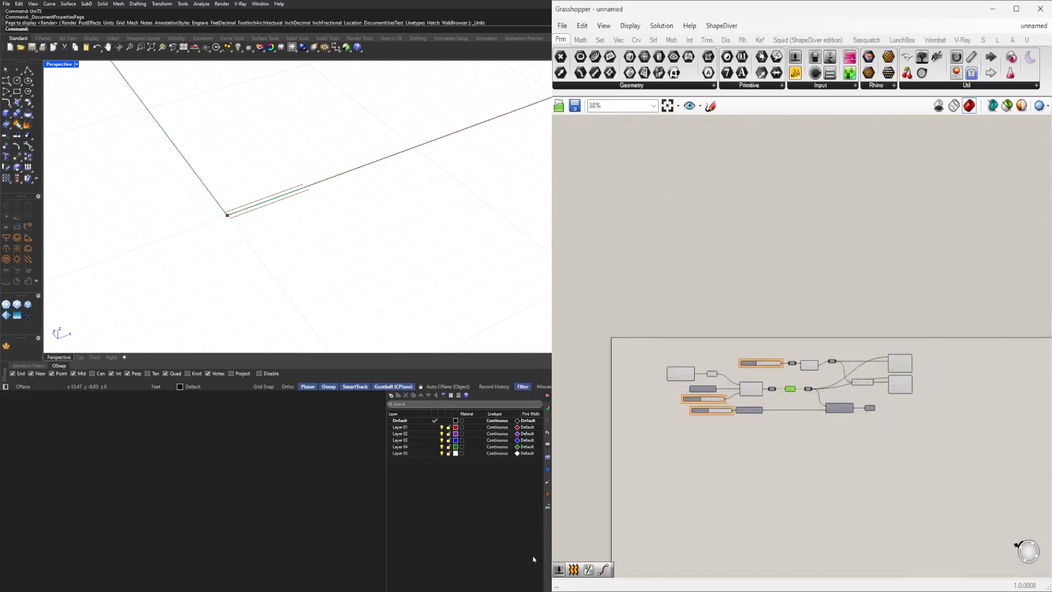
{"action": "scroll", "coordinate": [935, 399], "scroll_direction": "up", "scroll_amount": 8}
{"action": "left_click_drag", "start_coordinate": [916, 406], "coordinate": [823, 248]}
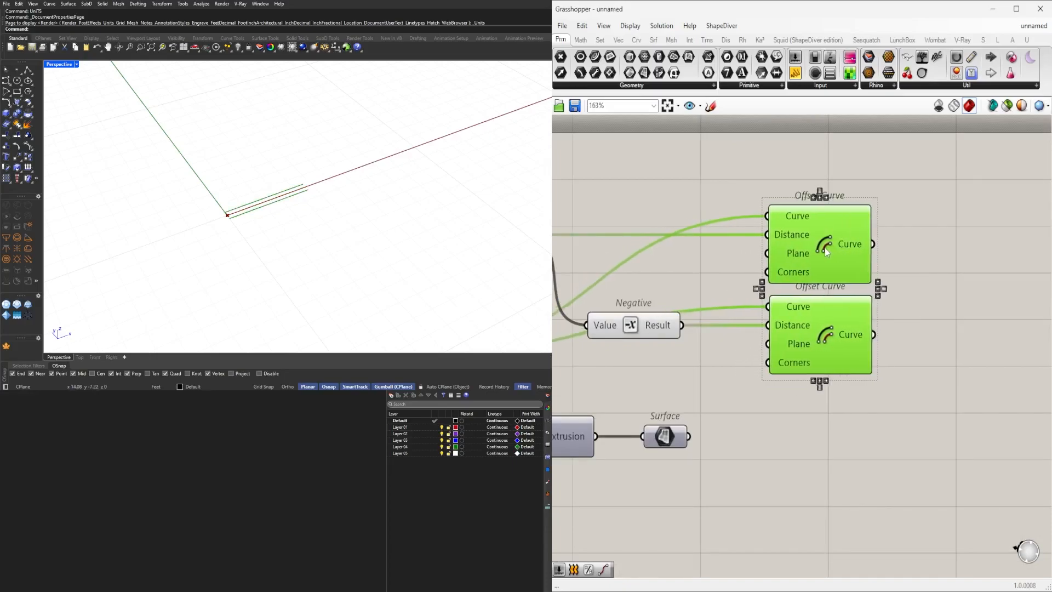
{"action": "scroll", "coordinate": [822, 248], "scroll_direction": "down", "scroll_amount": 3}
{"action": "right_click_drag", "start_coordinate": [706, 299], "coordinate": [823, 327]}
{"action": "scroll", "coordinate": [235, 212], "scroll_direction": "up", "scroll_amount": 3}
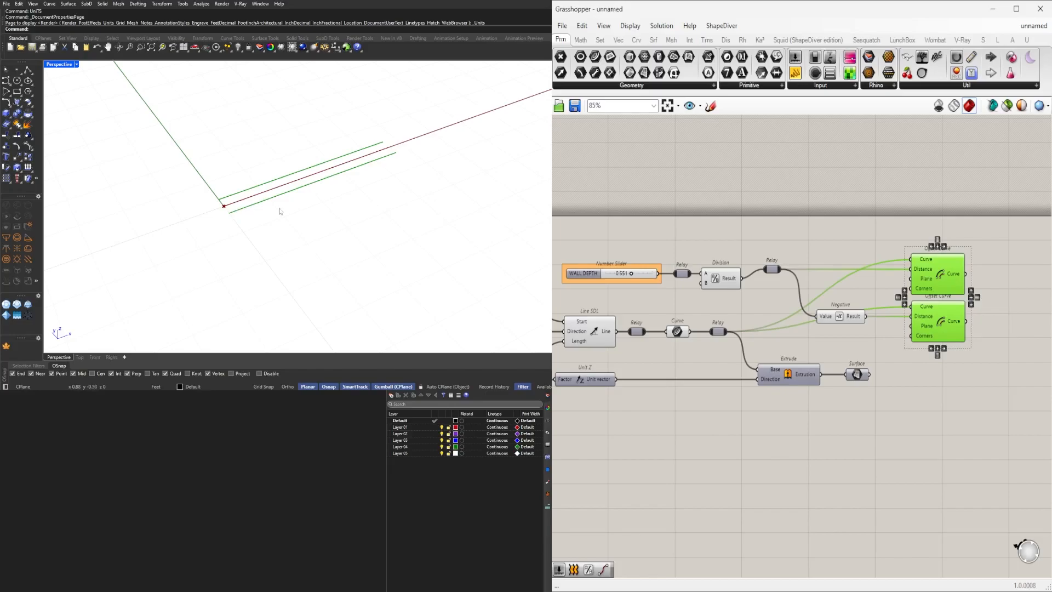
{"action": "scroll", "coordinate": [226, 209], "scroll_direction": "up", "scroll_amount": 2}
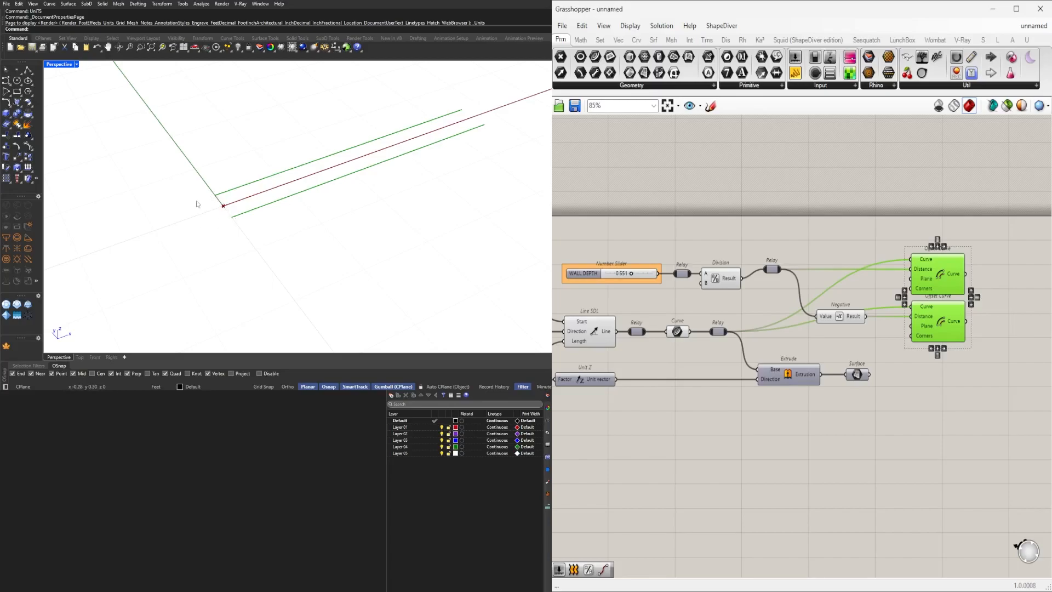
Rearrange the Negative and Offset Curve components on the canvas.
{"action": "scroll", "coordinate": [696, 328], "scroll_direction": "down", "scroll_amount": 3}
{"action": "right_click_drag", "start_coordinate": [817, 344], "coordinate": [784, 360]}
{"action": "left_click", "coordinate": [788, 360]}
{"action": "scroll", "coordinate": [751, 344], "scroll_direction": "up", "scroll_amount": 3}
{"action": "left_click_drag", "start_coordinate": [749, 338], "coordinate": [773, 338]}
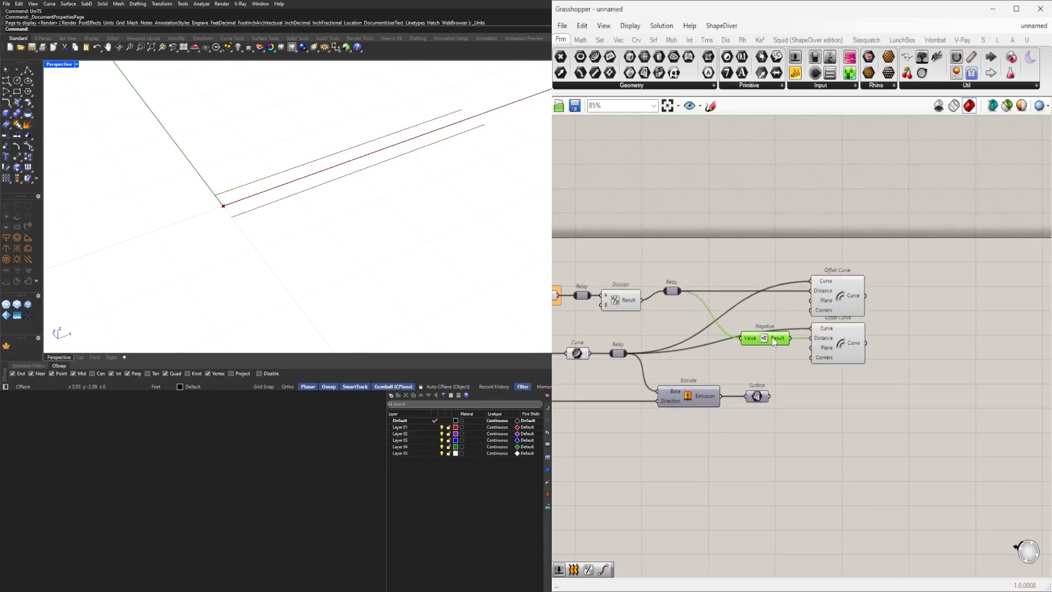
{"action": "scroll", "coordinate": [907, 378], "scroll_direction": "down", "scroll_amount": 2}
{"action": "right_click_drag", "start_coordinate": [907, 378], "coordinate": [834, 370]}
{"action": "left_click_drag", "start_coordinate": [758, 413], "coordinate": [669, 448]}
{"action": "left_click", "coordinate": [819, 412]}
{"action": "left_click_drag", "start_coordinate": [897, 387], "coordinate": [770, 297]}
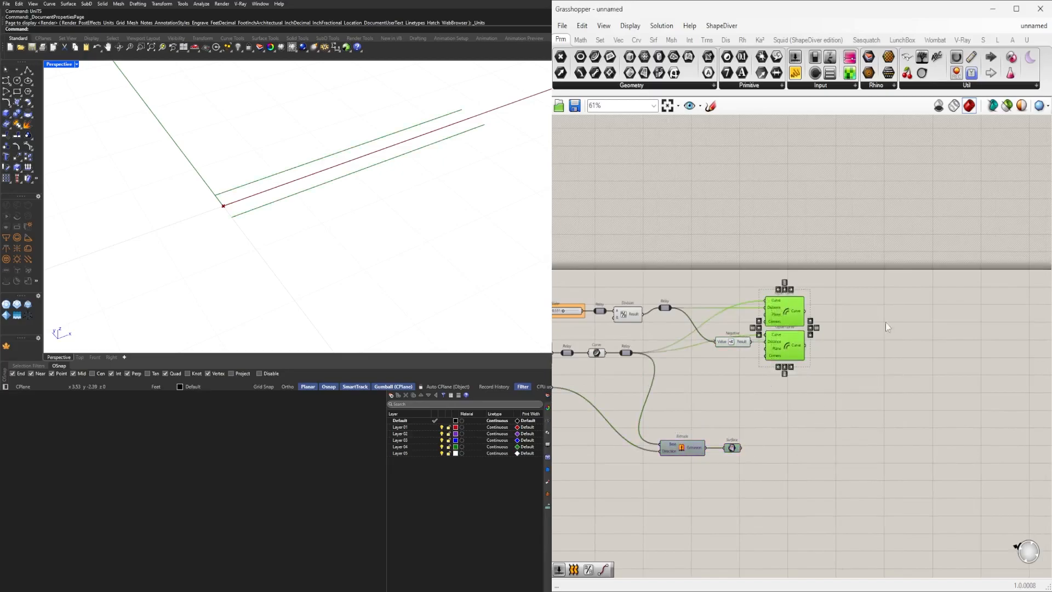
Add an End Points component beside the Offset Curve components.
{"action": "left_click", "coordinate": [873, 319]}
{"action": "scroll", "coordinate": [884, 320], "scroll_direction": "up", "scroll_amount": 1}
{"action": "left_click", "coordinate": [774, 355]}
{"action": "left_click", "coordinate": [782, 320]}
{"action": "double_click", "coordinate": [908, 377]}
{"action": "type", "text": "end"}
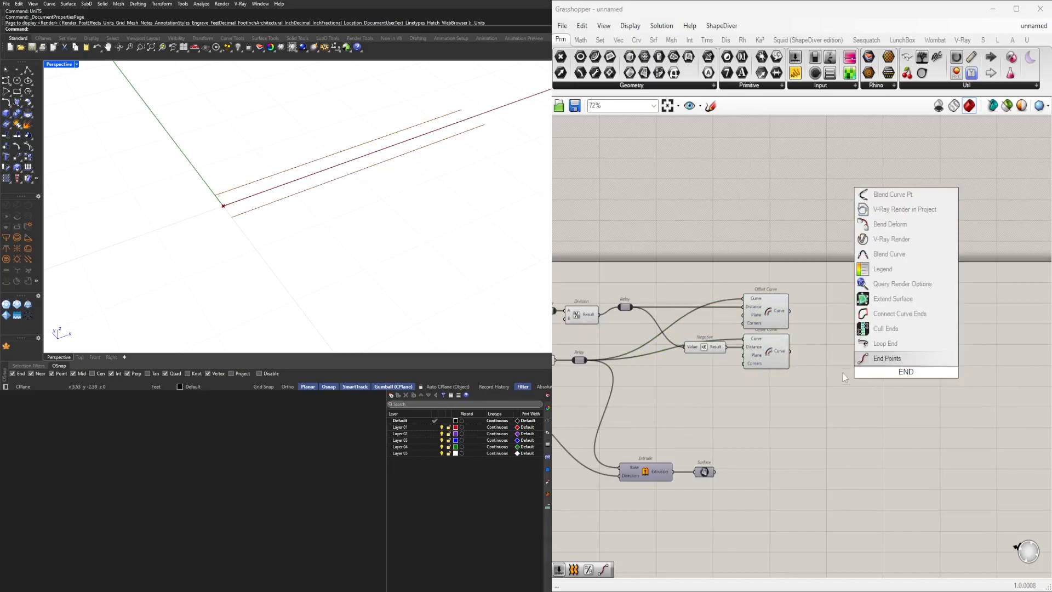
{"action": "left_click", "coordinate": [870, 361]}
Duplicate the End Points component and connect each Offset Curve output to one of them.
{"action": "left_click_drag", "start_coordinate": [797, 312], "coordinate": [807, 347]}
{"action": "left_click_drag", "start_coordinate": [825, 342], "coordinate": [825, 347]}
{"action": "left_click", "coordinate": [860, 421]}
{"action": "right_click_drag", "start_coordinate": [860, 421], "coordinate": [877, 395]}
{"action": "left_click_drag", "start_coordinate": [954, 387], "coordinate": [952, 281]}
{"action": "left_click", "coordinate": [827, 392]}
Add an Extend Curve component and connect the first Offset Curve's output to its Curve input.
{"action": "double_click", "coordinate": [830, 386]}
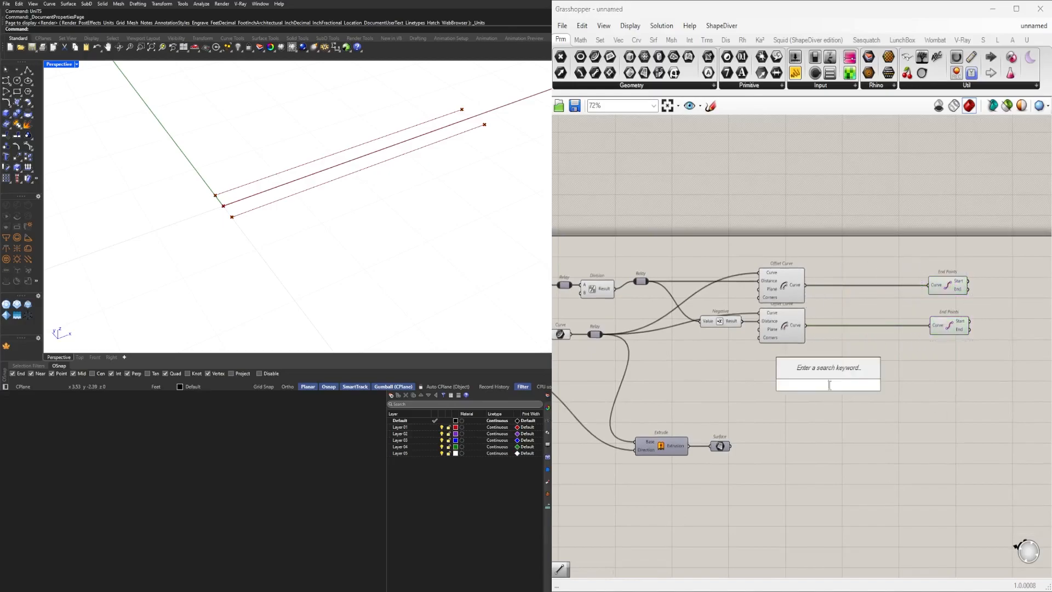
{"action": "type", "text": "END"}
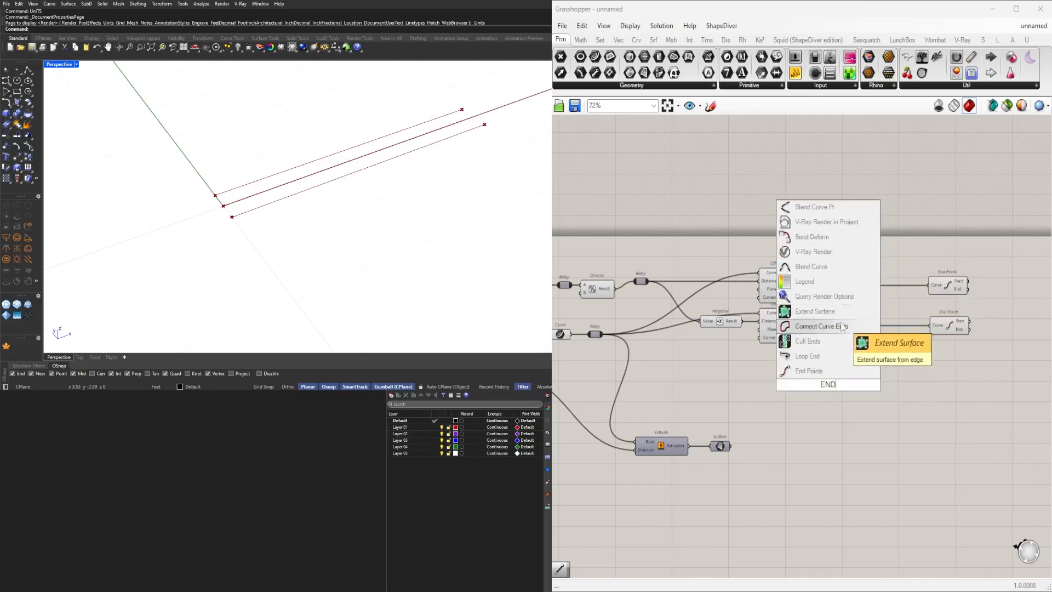
{"action": "key", "text": "BackSpace"}
{"action": "key", "text": "BackSpace"}
{"action": "type", "text": "XT"}
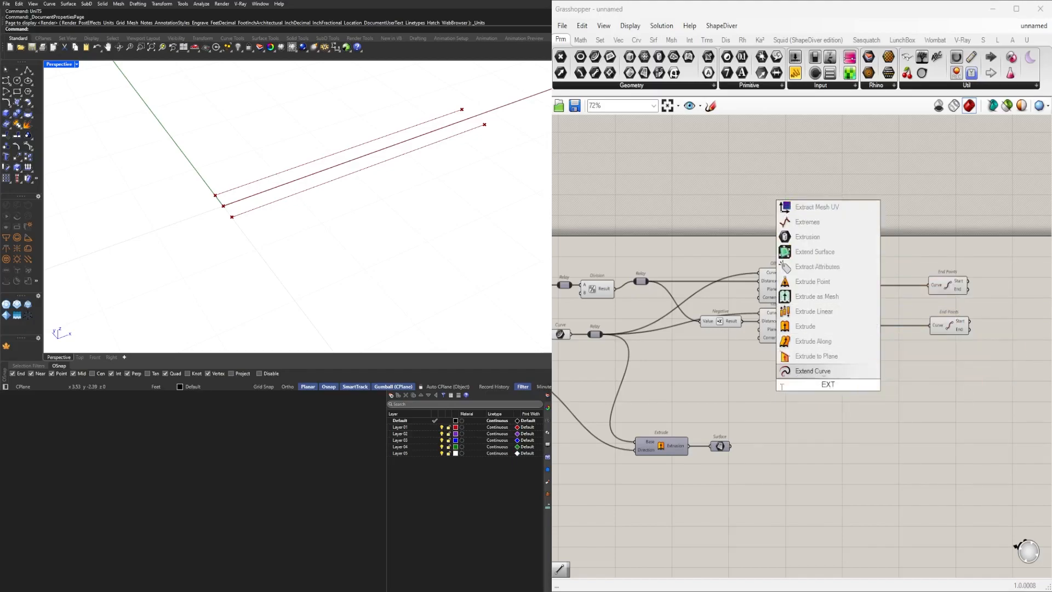
{"action": "left_click", "coordinate": [817, 372]}
{"action": "left_click_drag", "start_coordinate": [830, 383], "coordinate": [886, 362]}
Create a 0.250 number slider and connect it to Extend Curve's Start and End inputs.
{"action": "double_click", "coordinate": [801, 391]}
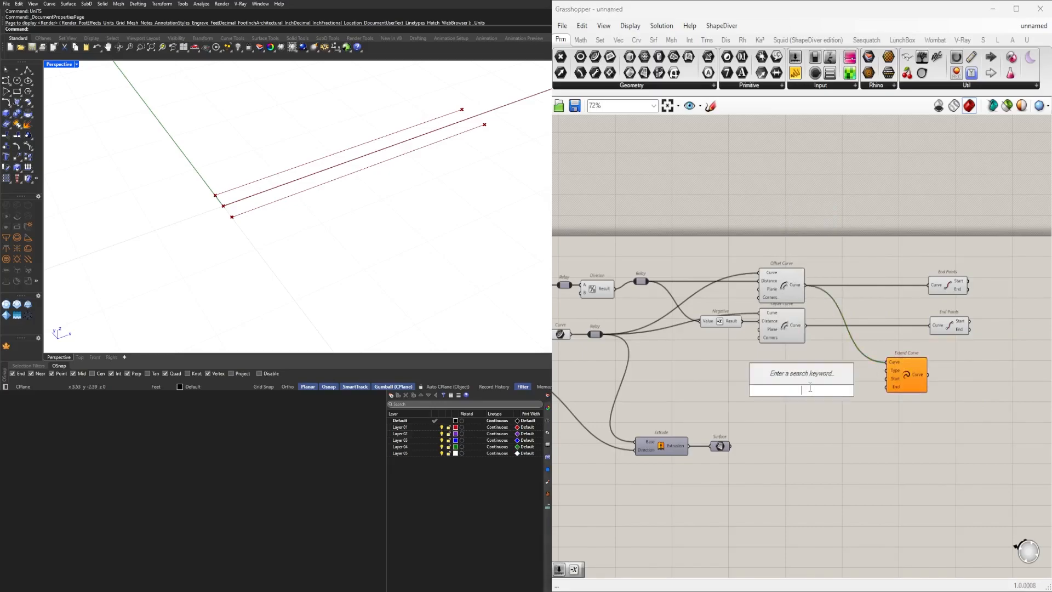
{"action": "type", "text": "2"}
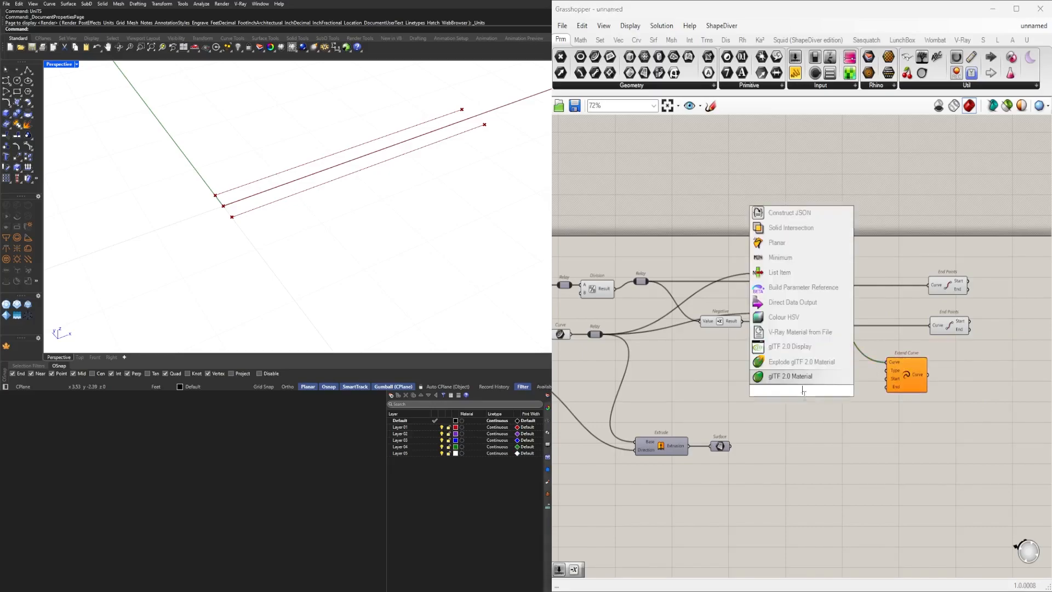
{"action": "type", "text": "50"}
{"action": "key", "text": "Return"}
{"action": "scroll", "coordinate": [849, 390], "scroll_direction": "up", "scroll_amount": 3}
{"action": "left_click_drag", "start_coordinate": [833, 391], "coordinate": [915, 376]}
{"action": "left_click_drag", "start_coordinate": [834, 390], "coordinate": [921, 384]}
{"action": "left_click", "coordinate": [968, 360]}
{"action": "scroll", "coordinate": [870, 293], "scroll_direction": "down", "scroll_amount": 2}
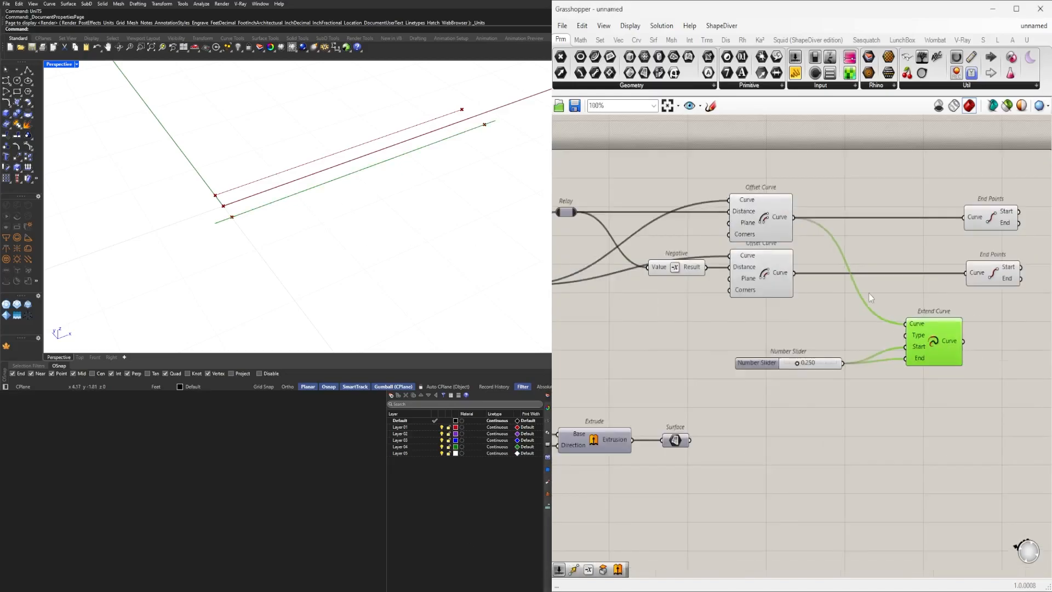
Duplicate the Extend Curve component for the second Offset Curve, keeping the slider connections.
{"action": "left_click_drag", "start_coordinate": [937, 496], "coordinate": [698, 387]}
{"action": "left_click_drag", "start_coordinate": [915, 401], "coordinate": [856, 372]}
{"action": "left_click", "coordinate": [854, 366]}
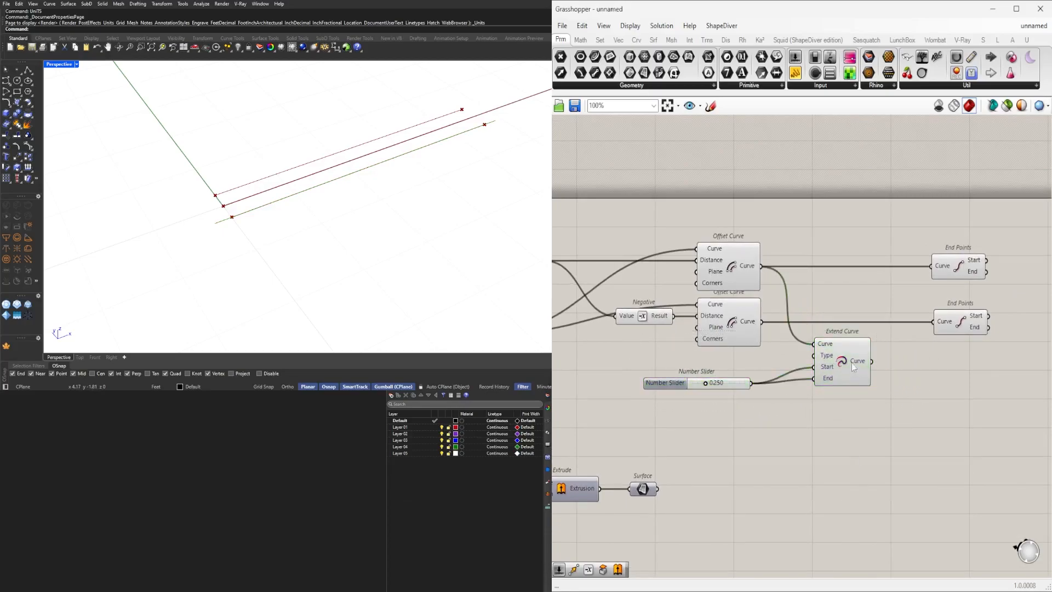
{"action": "left_click_drag", "start_coordinate": [842, 415], "coordinate": [842, 417], "text": "alt"}
{"action": "left_click_drag", "start_coordinate": [762, 321], "coordinate": [813, 390]}
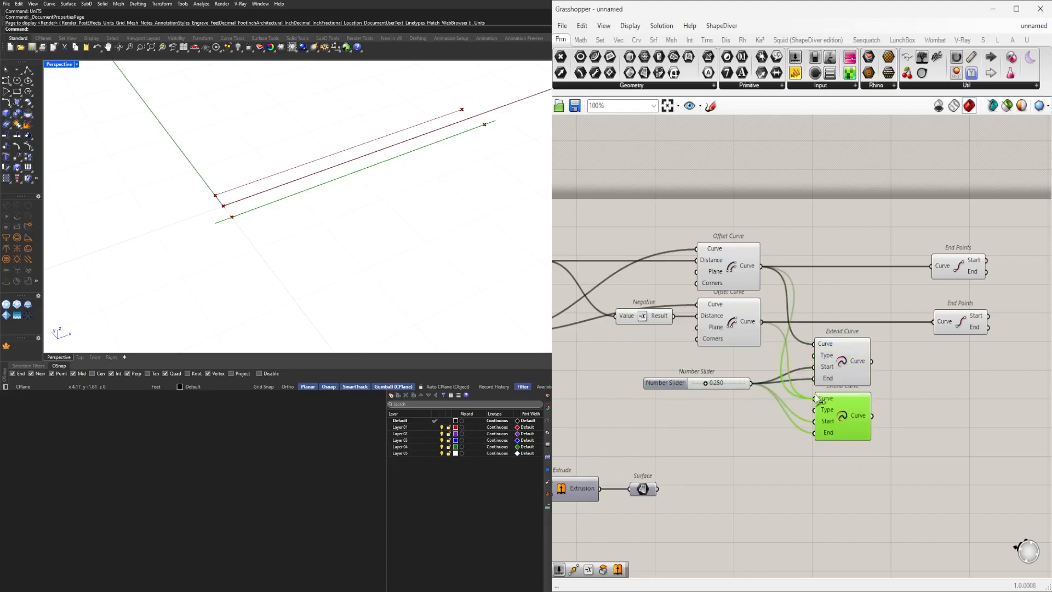
{"action": "left_click", "coordinate": [858, 354]}
{"action": "left_click_drag", "start_coordinate": [907, 475], "coordinate": [839, 360]}
Duplicate End Points twice and connect them to the two Extend Curve outputs.
{"action": "left_click", "coordinate": [997, 379]}
{"action": "left_click_drag", "start_coordinate": [1004, 358], "coordinate": [947, 269]}
{"action": "left_click", "coordinate": [964, 358]}
{"action": "left_click_drag", "start_coordinate": [950, 323], "coordinate": [949, 297]}
{"action": "left_click_drag", "start_coordinate": [983, 354], "coordinate": [909, 365]}
{"action": "left_click", "coordinate": [875, 362]}
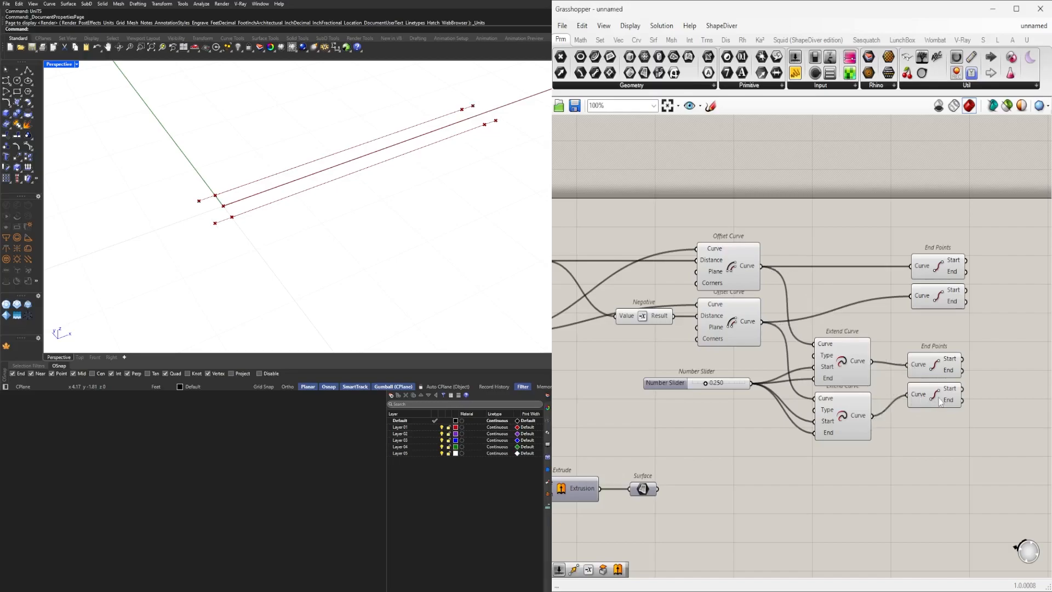
{"action": "left_click", "coordinate": [935, 364]}
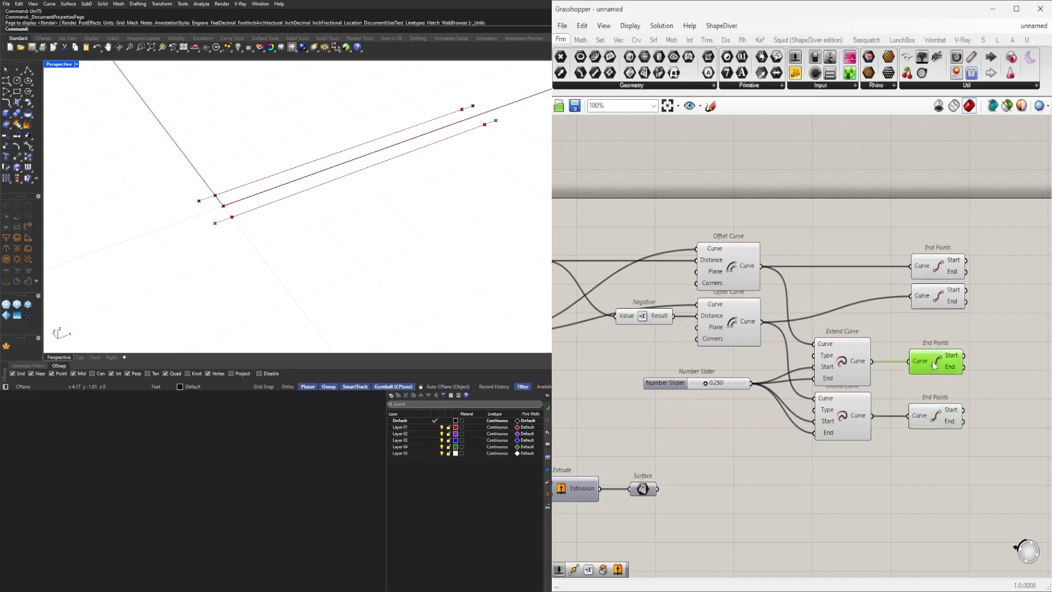
Rearrange the End Points and Extend Curve components on the canvas.
{"action": "left_click_drag", "start_coordinate": [997, 447], "coordinate": [943, 268]}
{"action": "left_click", "coordinate": [902, 341]}
{"action": "left_click_drag", "start_coordinate": [1013, 506], "coordinate": [812, 324]}
{"action": "left_click_drag", "start_coordinate": [844, 356], "coordinate": [844, 334]}
{"action": "left_click", "coordinate": [730, 419]}
{"action": "left_click", "coordinate": [665, 382]}
{"action": "left_click_drag", "start_coordinate": [660, 386], "coordinate": [665, 390]}
{"action": "left_click", "coordinate": [685, 411]}
{"action": "scroll", "coordinate": [926, 324], "scroll_direction": "up", "scroll_amount": 2}
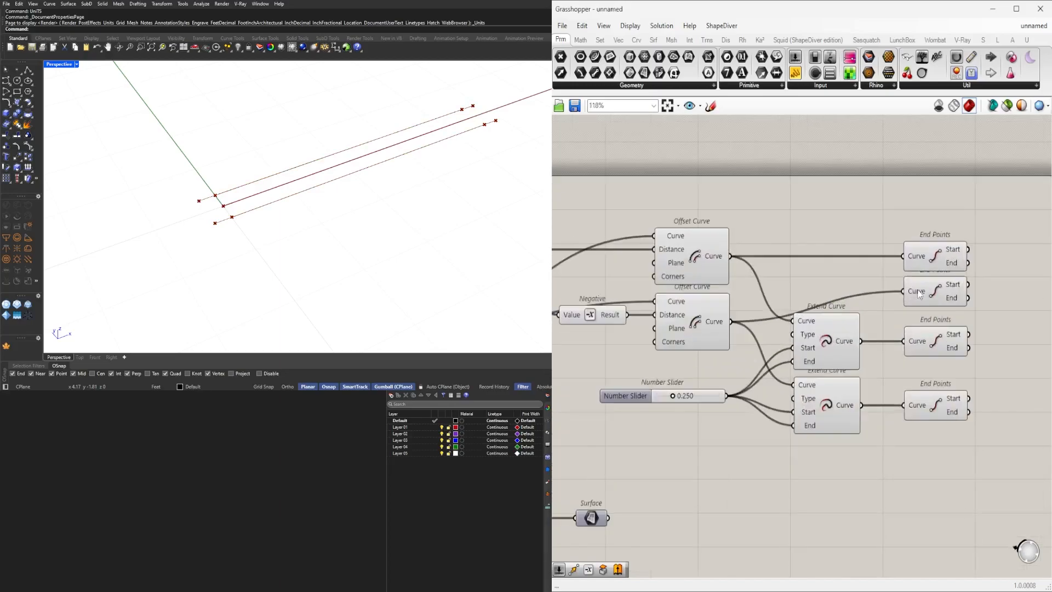
Align the four End Points components into a tidy column beside the two Extend Curve components.
{"action": "right_click_drag", "start_coordinate": [949, 345], "coordinate": [883, 340]}
{"action": "left_click_drag", "start_coordinate": [934, 440], "coordinate": [880, 208]}
{"action": "right_click_drag", "start_coordinate": [957, 273], "coordinate": [853, 309]}
{"action": "left_click", "coordinate": [853, 309]}
{"action": "left_click", "coordinate": [770, 280]}
{"action": "scroll", "coordinate": [903, 303], "scroll_direction": "up", "scroll_amount": 2}
{"action": "left_click", "coordinate": [764, 329], "text": "shift"}
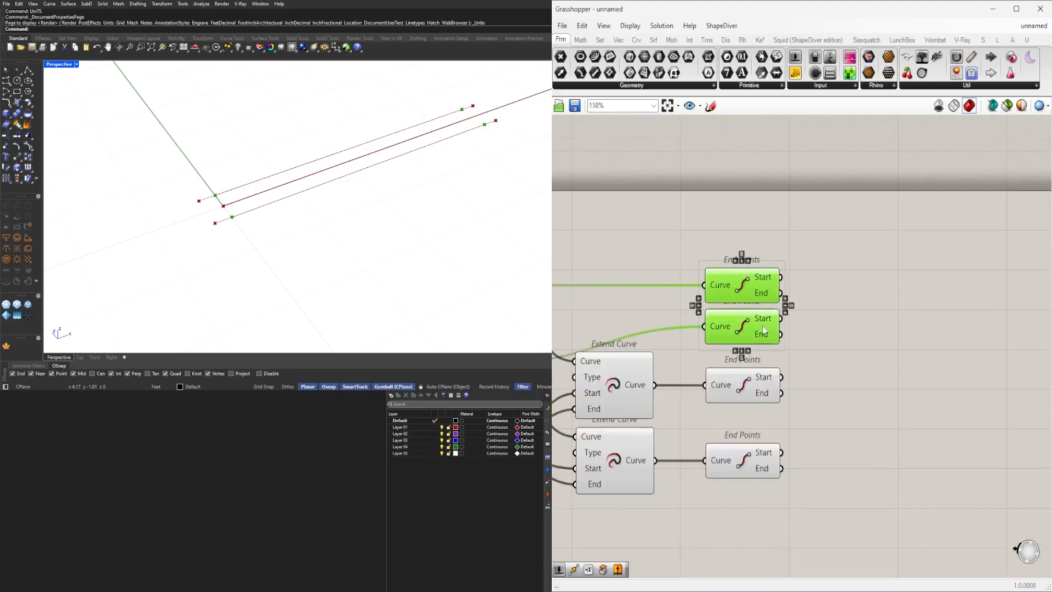
{"action": "right_click_drag", "start_coordinate": [690, 349], "coordinate": [735, 322]}
{"action": "left_click", "coordinate": [791, 370], "text": "shift"}
{"action": "left_click", "coordinate": [794, 437], "text": "shift"}
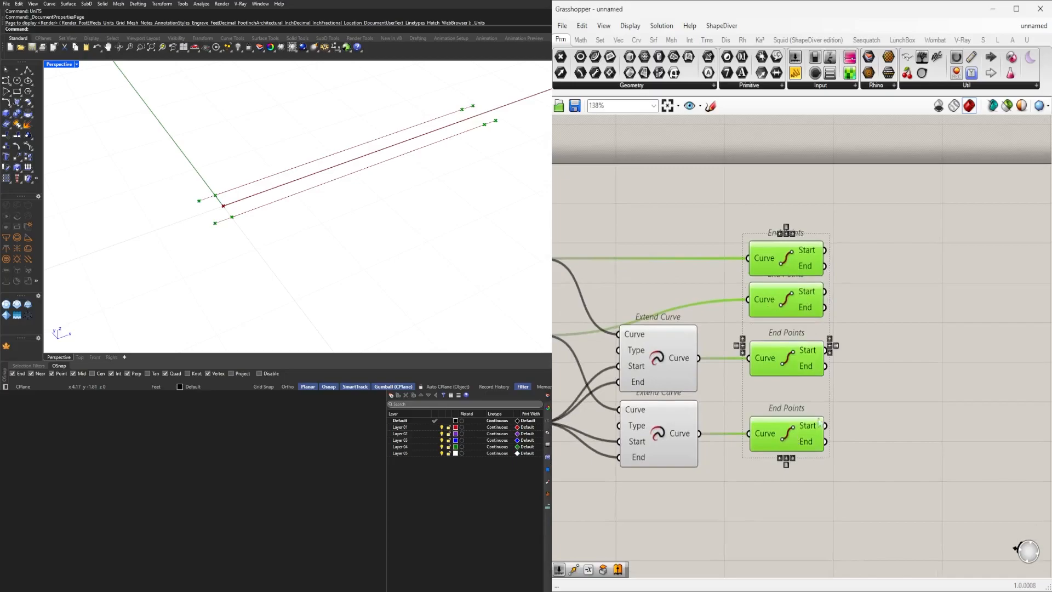
Add a PolyLine component to the canvas next to the End Points components.
{"action": "left_click", "coordinate": [935, 439]}
{"action": "double_click", "coordinate": [935, 440]}
{"action": "type", "text": "POLYL"}
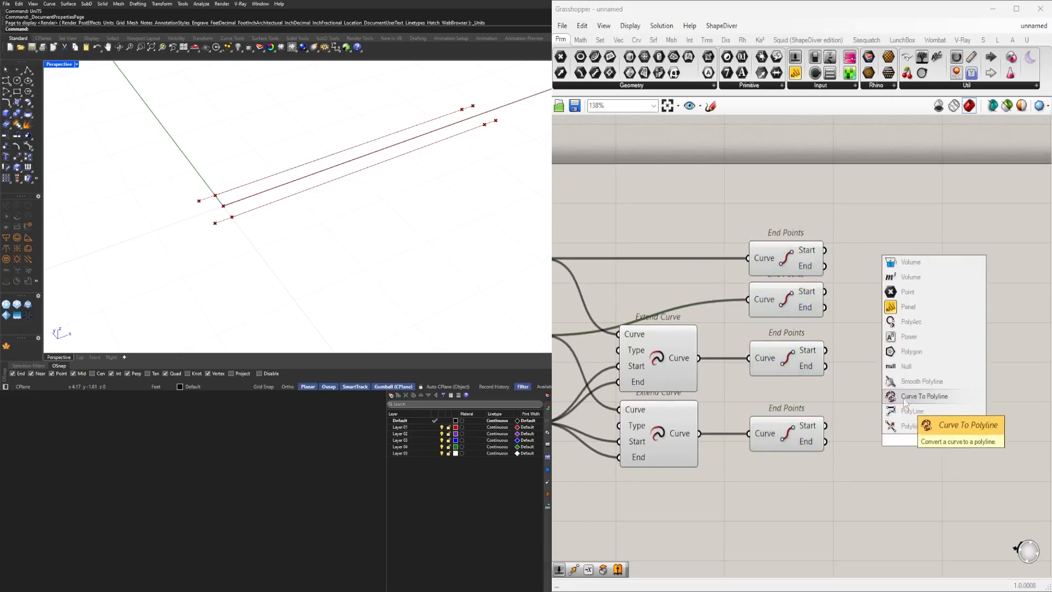
{"action": "left_click", "coordinate": [916, 412]}
{"action": "scroll", "coordinate": [104, 130], "scroll_direction": "down", "scroll_amount": 3}
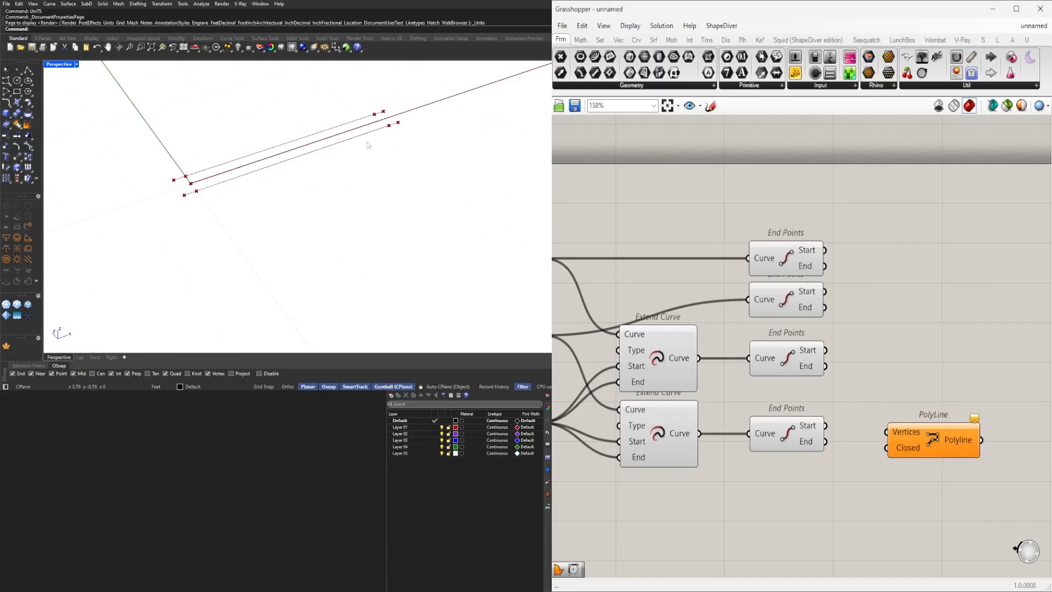
Connect the Start outputs of all four End Points components to the PolyLine's Vertices input.
{"action": "right_click_drag", "start_coordinate": [716, 346], "coordinate": [765, 366]}
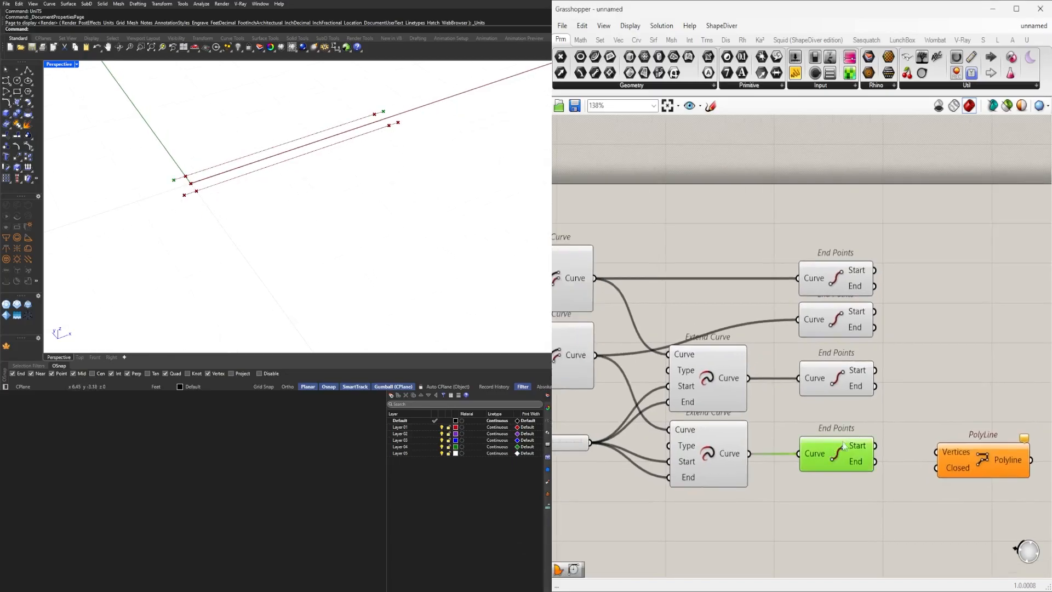
{"action": "scroll", "coordinate": [828, 448], "scroll_direction": "up", "scroll_amount": 3}
{"action": "right_click_drag", "start_coordinate": [817, 411], "coordinate": [827, 411]}
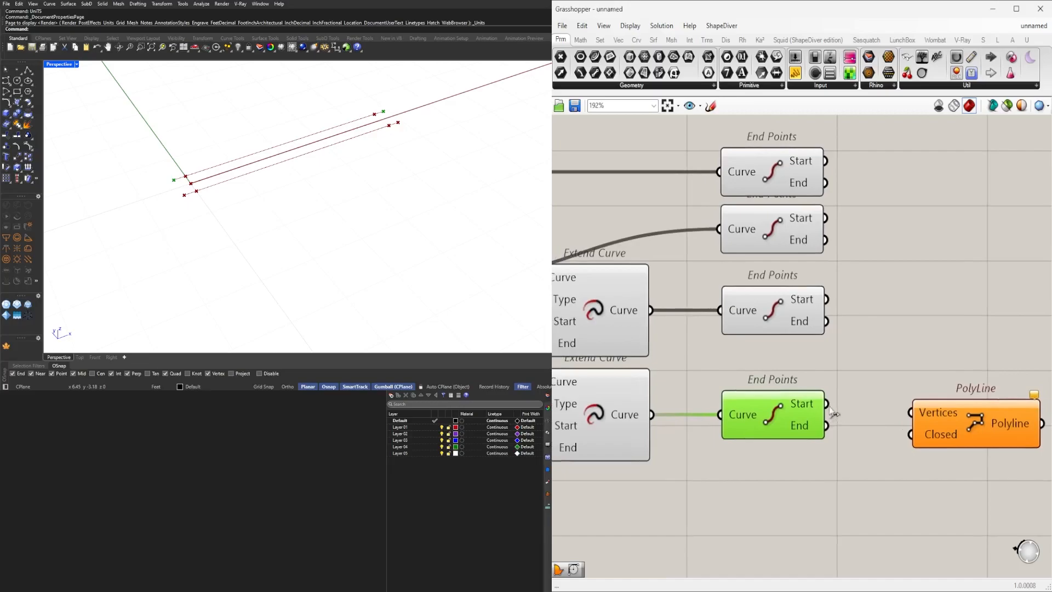
{"action": "left_click_drag", "start_coordinate": [913, 410], "coordinate": [925, 387]}
{"action": "left_click_drag", "start_coordinate": [826, 299], "coordinate": [935, 384], "text": "shift"}
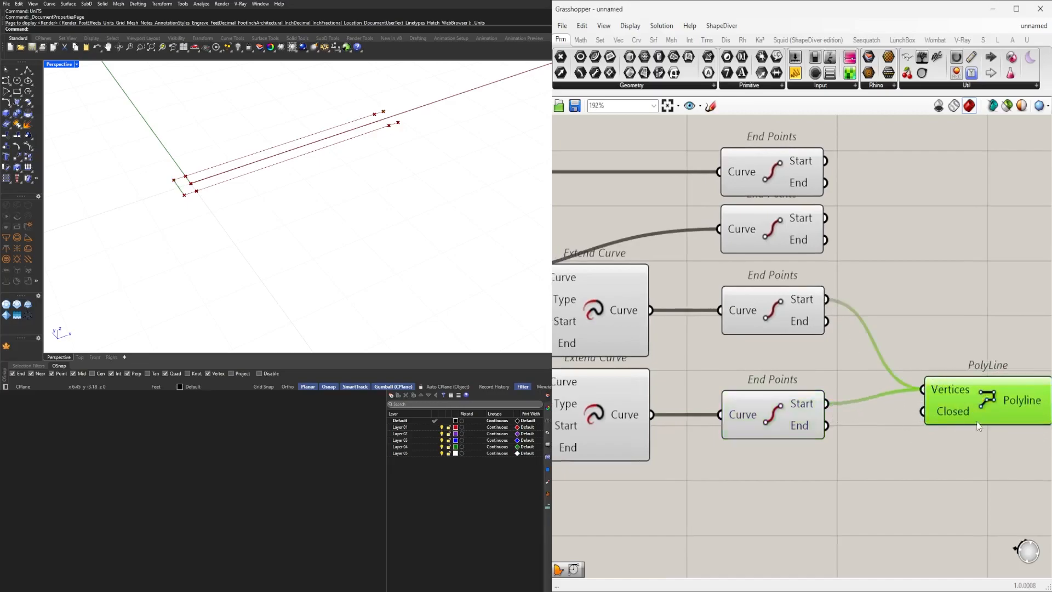
{"action": "left_click_drag", "start_coordinate": [976, 422], "coordinate": [975, 393]}
{"action": "left_click_drag", "start_coordinate": [864, 320], "coordinate": [922, 361], "text": "ctrl"}
{"action": "scroll", "coordinate": [900, 337], "scroll_direction": "down", "scroll_amount": 2}
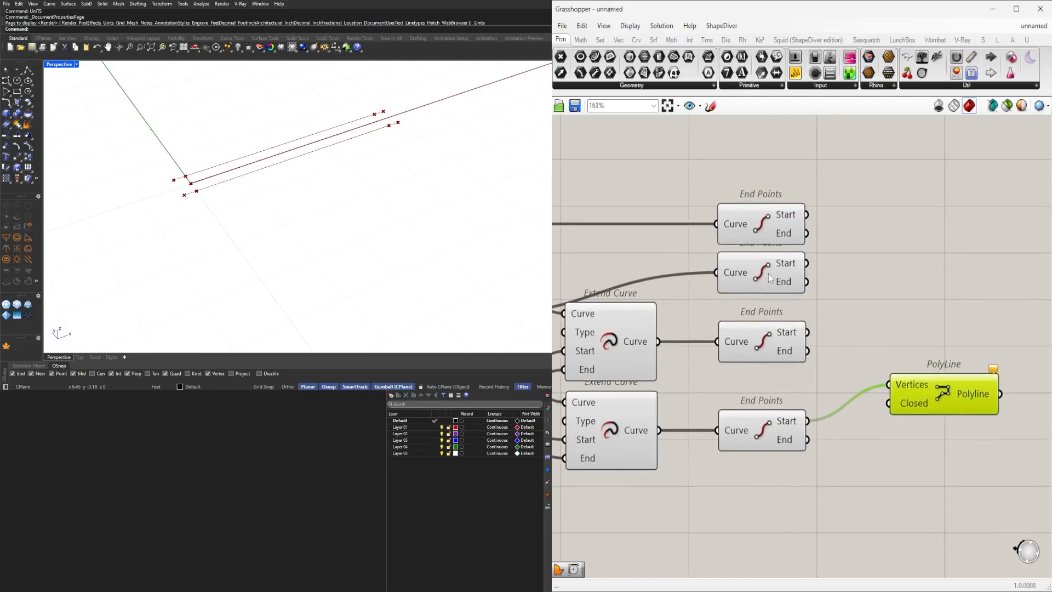
{"action": "left_click", "coordinate": [770, 278]}
{"action": "left_click", "coordinate": [778, 237]}
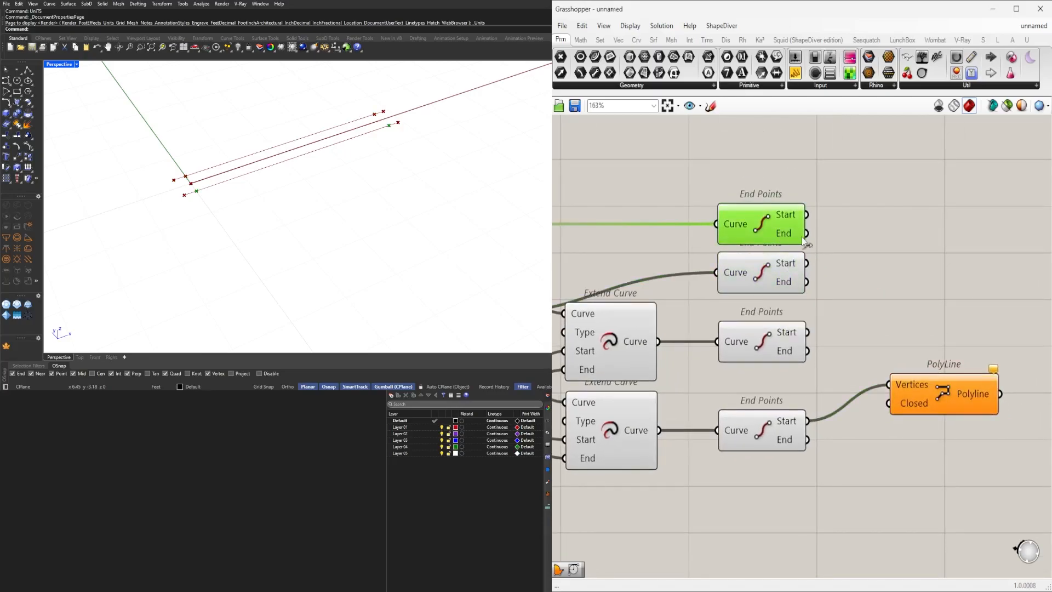
{"action": "left_click_drag", "start_coordinate": [806, 215], "coordinate": [981, 356], "text": "shift"}
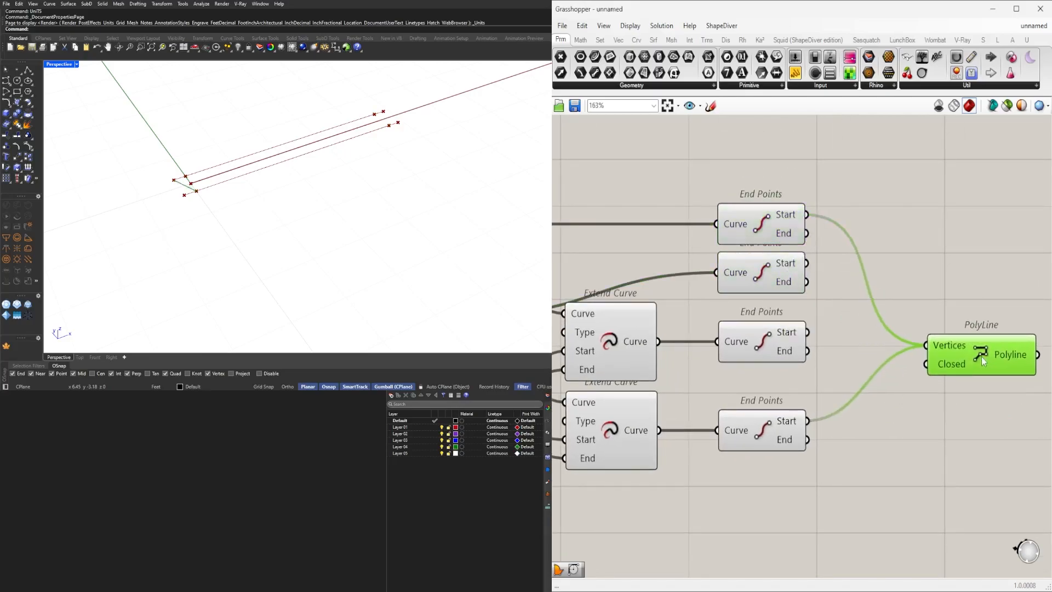
{"action": "left_click_drag", "start_coordinate": [807, 215], "coordinate": [926, 346], "text": "ctrl"}
{"action": "left_click_drag", "start_coordinate": [806, 264], "coordinate": [926, 345], "text": "shift"}
{"action": "left_click_drag", "start_coordinate": [980, 368], "coordinate": [980, 335]}
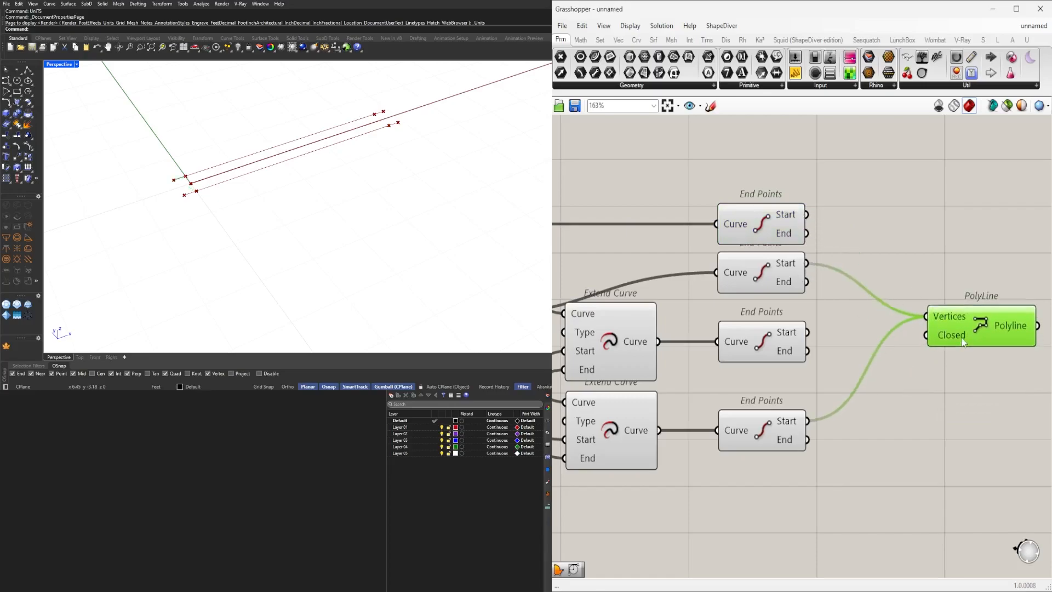
{"action": "left_click_drag", "start_coordinate": [807, 214], "coordinate": [979, 318], "text": "shift"}
{"action": "mouse_move", "coordinate": [808, 351]}
{"action": "left_mouse_down", "text": "shift"}
{"action": "mouse_move", "coordinate": [917, 309]}
{"action": "mouse_move", "coordinate": [822, 348]}
{"action": "left_mouse_up", "text": "shift"}
{"action": "left_click_drag", "start_coordinate": [995, 304], "coordinate": [972, 305]}
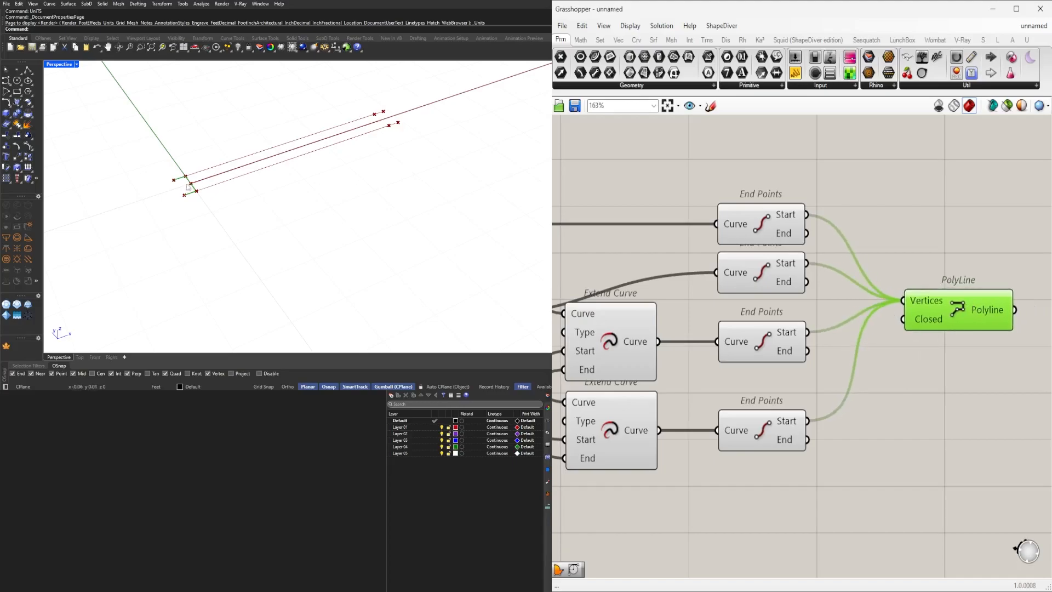
Turn off the preview of the offset, extend and end point components so only the polyline shows.
{"action": "scroll", "coordinate": [172, 173], "scroll_direction": "up", "scroll_amount": 5}
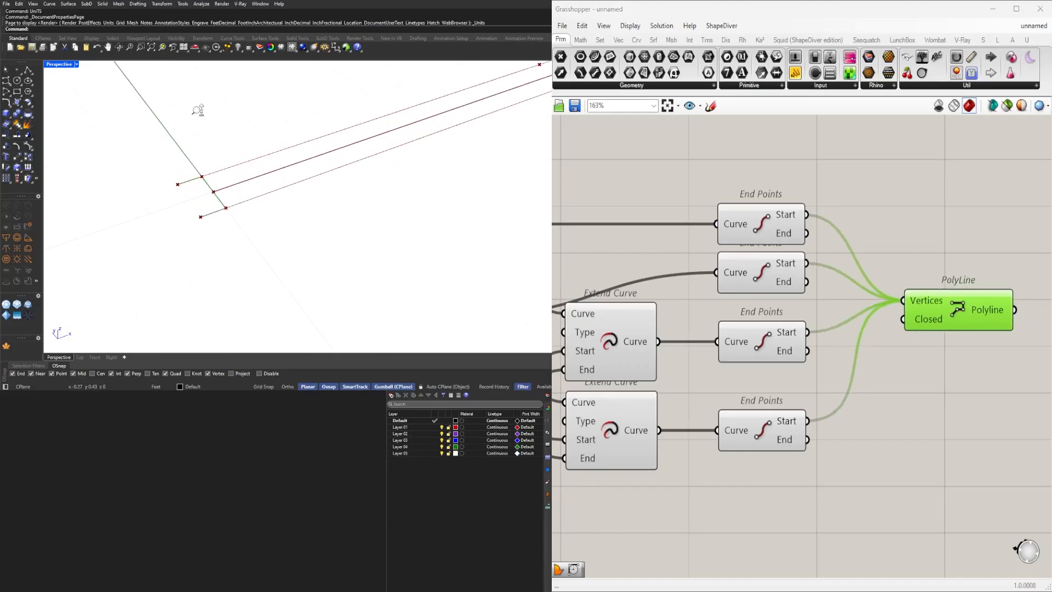
{"action": "scroll", "coordinate": [850, 321], "scroll_direction": "down", "scroll_amount": 2}
{"action": "left_click_drag", "start_coordinate": [850, 321], "coordinate": [840, 348]}
{"action": "scroll", "coordinate": [806, 389], "scroll_direction": "down", "scroll_amount": 3}
{"action": "right_click_drag", "start_coordinate": [806, 389], "coordinate": [1001, 354]}
{"action": "left_click", "coordinate": [921, 372]}
{"action": "left_click_drag", "start_coordinate": [930, 453], "coordinate": [715, 242]}
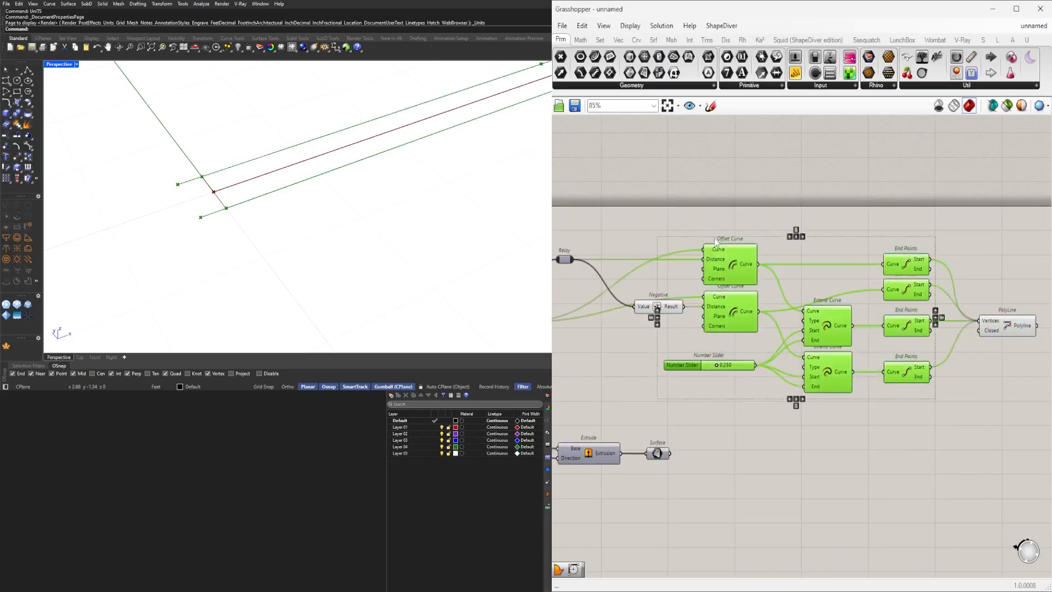
{"action": "left_click", "coordinate": [735, 214]}
{"action": "left_click_drag", "start_coordinate": [935, 415], "coordinate": [683, 205]}
{"action": "middle_click", "coordinate": [684, 205]}
{"action": "left_click", "coordinate": [721, 169]}
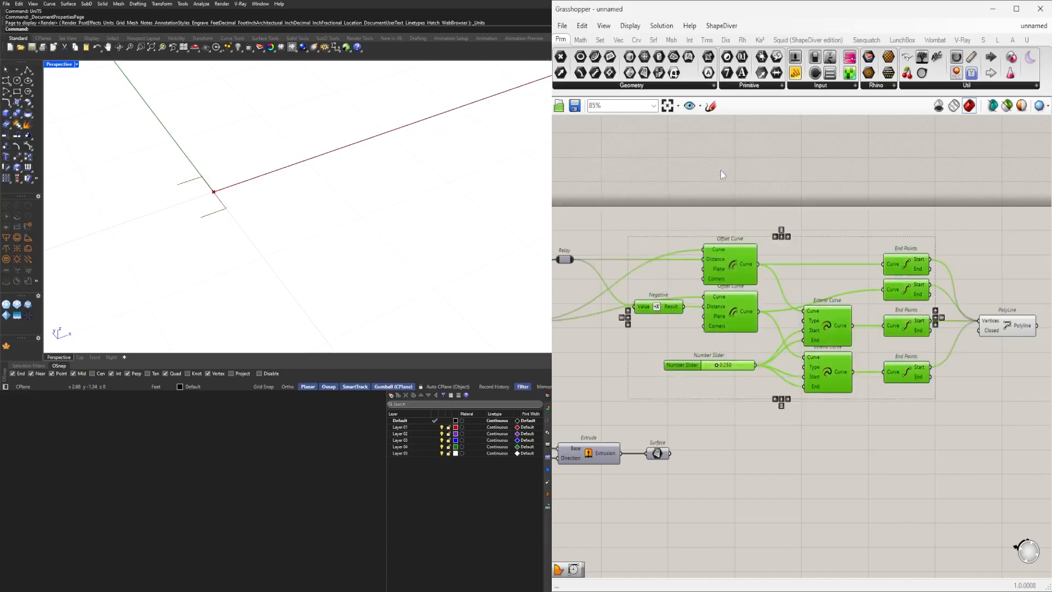
Add an Offset Curve component and connect the polyline output to its Curve input.
{"action": "right_click_drag", "start_coordinate": [942, 257], "coordinate": [686, 278]}
{"action": "scroll", "coordinate": [762, 286], "scroll_direction": "up", "scroll_amount": 3}
{"action": "left_click_drag", "start_coordinate": [736, 396], "coordinate": [756, 398]}
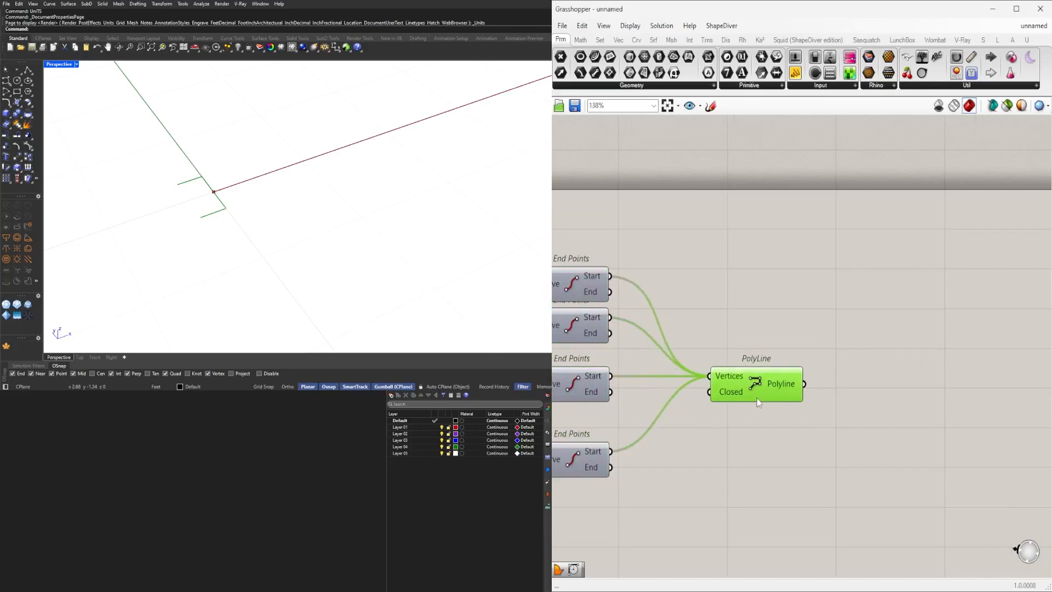
{"action": "scroll", "coordinate": [787, 412], "scroll_direction": "up", "scroll_amount": 2}
{"action": "double_click", "coordinate": [853, 408]}
{"action": "type", "text": "OFF"}
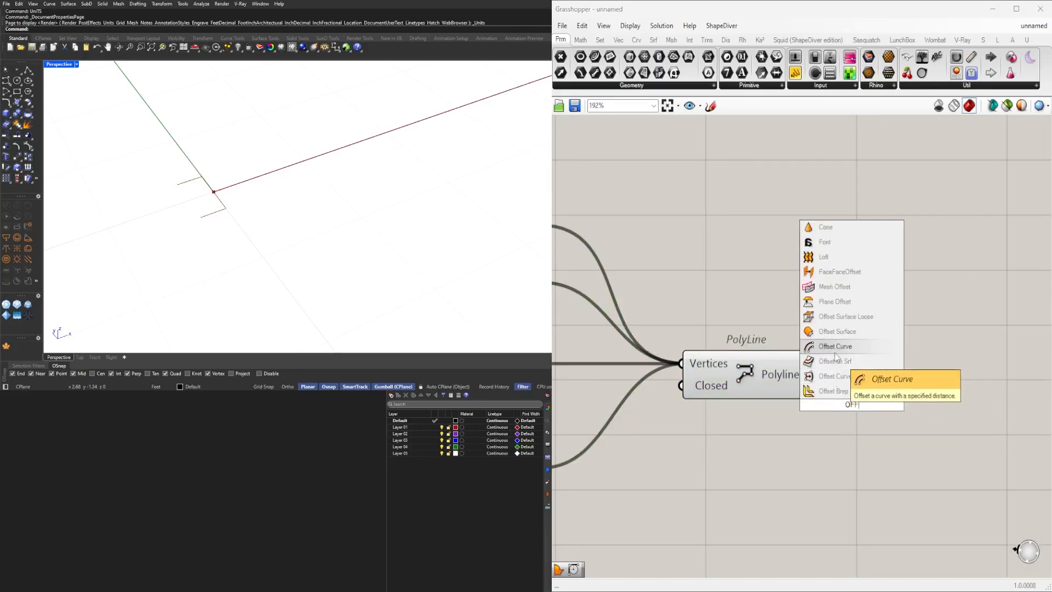
{"action": "left_click", "coordinate": [835, 376]}
{"action": "left_click_drag", "start_coordinate": [840, 399], "coordinate": [875, 378]}
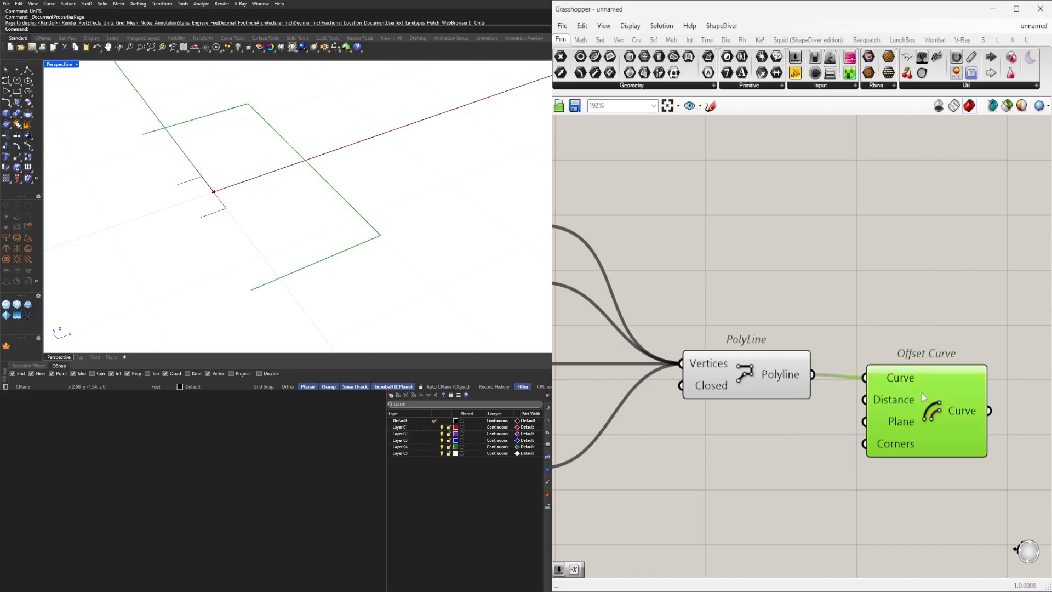
Connect a number slider to the new Offset Curve's Distance input.
{"action": "scroll", "coordinate": [853, 410], "scroll_direction": "down", "scroll_amount": 4}
{"action": "right_click_drag", "start_coordinate": [741, 403], "coordinate": [907, 360]}
{"action": "scroll", "coordinate": [888, 354], "scroll_direction": "down", "scroll_amount": 3}
{"action": "scroll", "coordinate": [758, 385], "scroll_direction": "up", "scroll_amount": 3}
{"action": "right_click_drag", "start_coordinate": [774, 394], "coordinate": [601, 320]}
{"action": "scroll", "coordinate": [712, 354], "scroll_direction": "up", "scroll_amount": 1}
{"action": "left_click_drag", "start_coordinate": [568, 321], "coordinate": [943, 308]}
{"action": "scroll", "coordinate": [942, 308], "scroll_direction": "up", "scroll_amount": 3}
{"action": "right_click_drag", "start_coordinate": [1034, 307], "coordinate": [843, 328]}
{"action": "scroll", "coordinate": [850, 325], "scroll_direction": "up", "scroll_amount": 3}
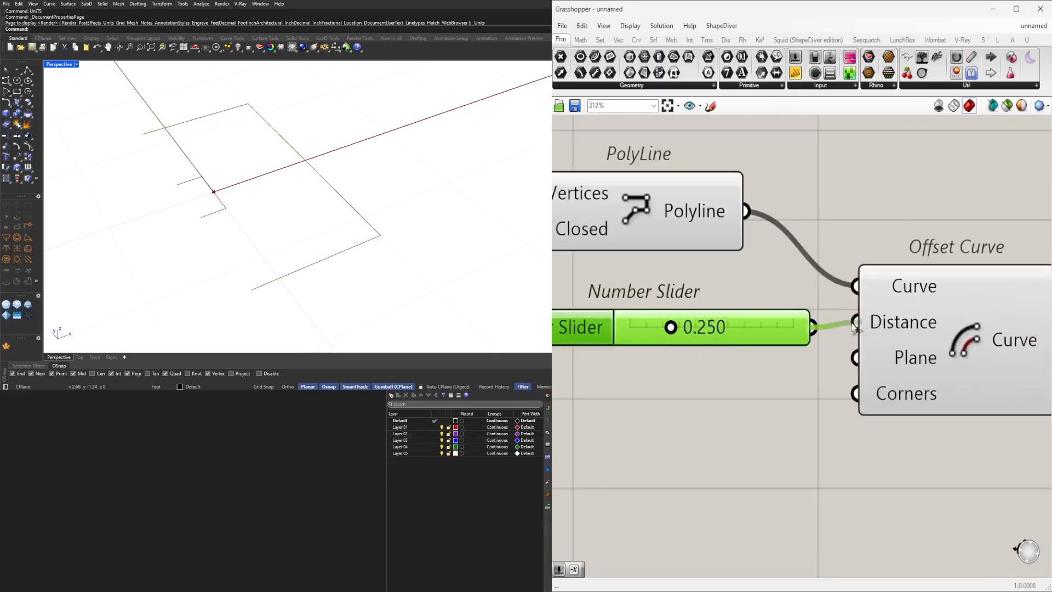
Set the offset distance slider to 0.072.
{"action": "scroll", "coordinate": [664, 332], "scroll_direction": "up", "scroll_amount": 4}
{"action": "left_click_drag", "start_coordinate": [682, 326], "coordinate": [623, 336]}
{"action": "scroll", "coordinate": [707, 337], "scroll_direction": "down", "scroll_amount": 6}
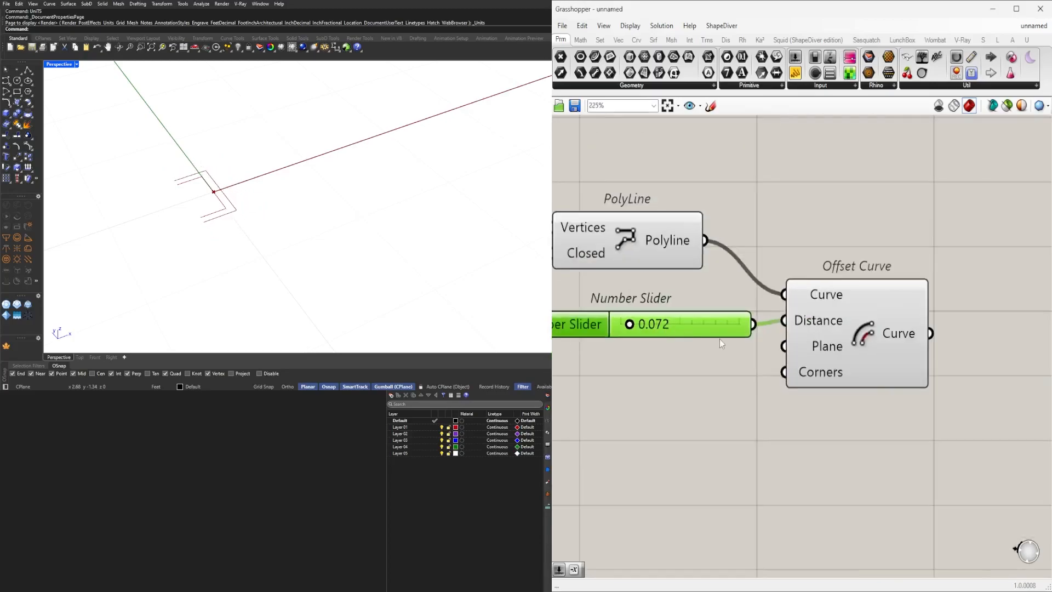
Add two End Points components, one fed by the polyline and one by the new Offset Curve output.
{"action": "left_click", "coordinate": [814, 340]}
{"action": "left_click_drag", "start_coordinate": [894, 394], "coordinate": [646, 322]}
{"action": "left_click", "coordinate": [762, 281]}
{"action": "left_click", "coordinate": [685, 298]}
{"action": "left_click", "coordinate": [801, 330], "text": "shift"}
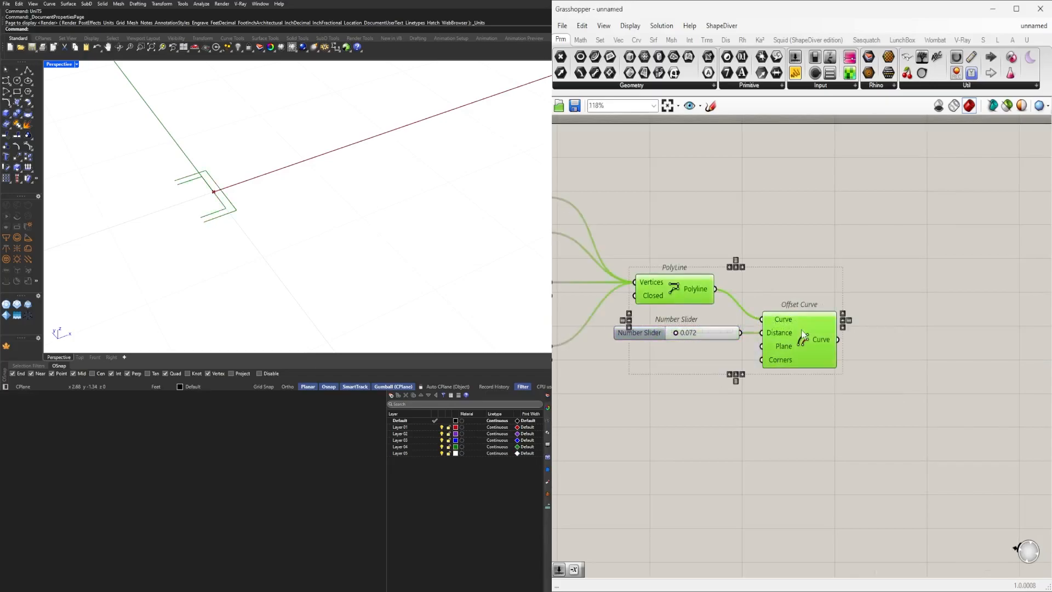
{"action": "double_click", "coordinate": [839, 289]}
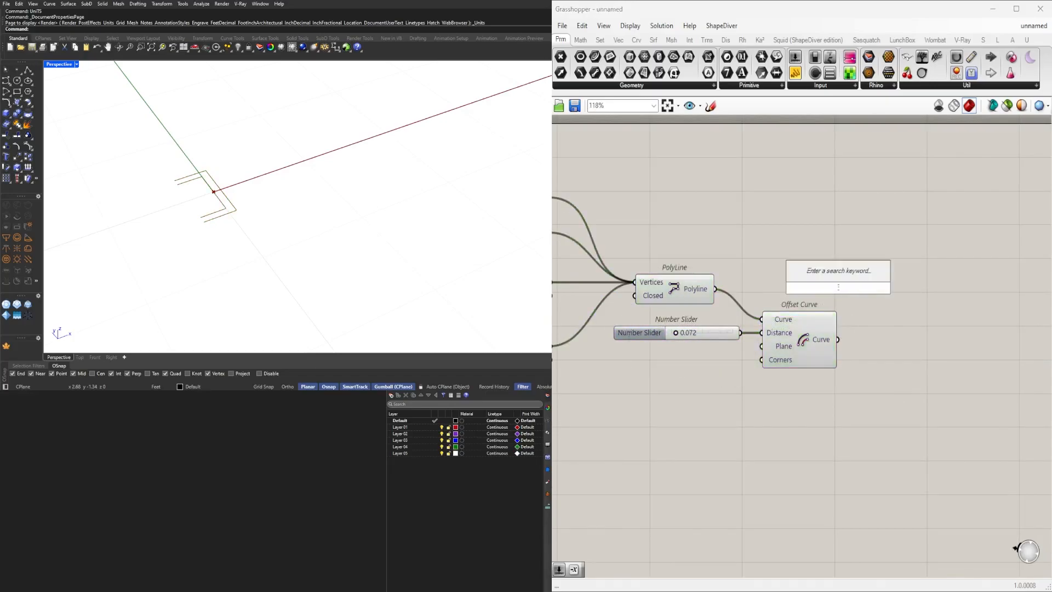
{"action": "type", "text": "END"}
{"action": "left_click", "coordinate": [836, 300]}
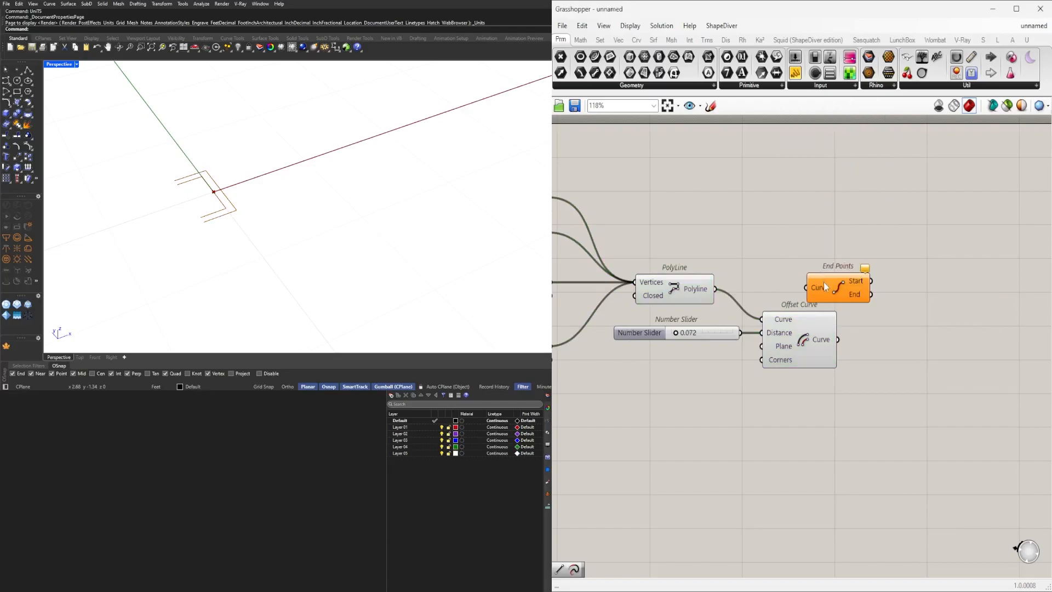
{"action": "left_click_drag", "start_coordinate": [826, 247], "coordinate": [850, 341], "text": "alt"}
{"action": "left_click_drag", "start_coordinate": [870, 348], "coordinate": [881, 341]}
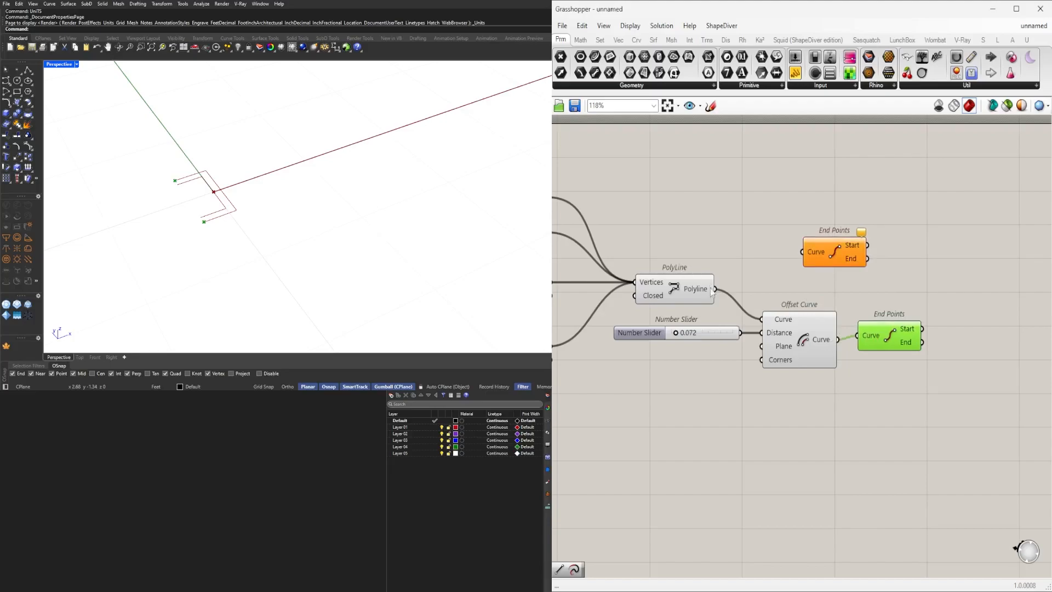
{"action": "left_click_drag", "start_coordinate": [795, 259], "coordinate": [802, 253]}
{"action": "left_click_drag", "start_coordinate": [833, 259], "coordinate": [791, 266]}
{"action": "left_click", "coordinate": [886, 277]}
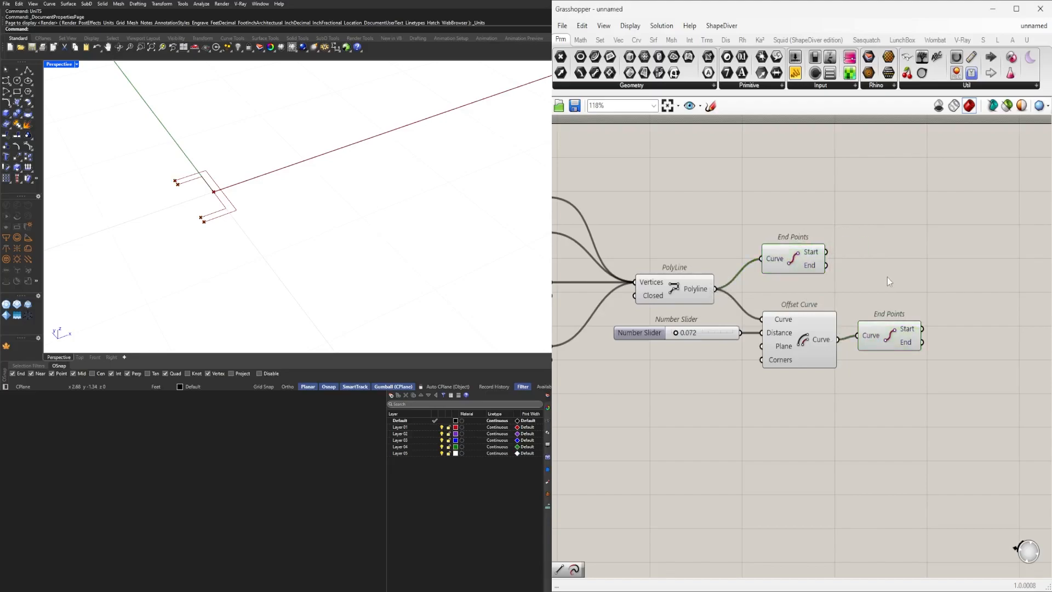
Add a Line component joining the start points of the polyline and offset curve.
{"action": "double_click", "coordinate": [888, 278]}
{"action": "type", "text": "LIN"}
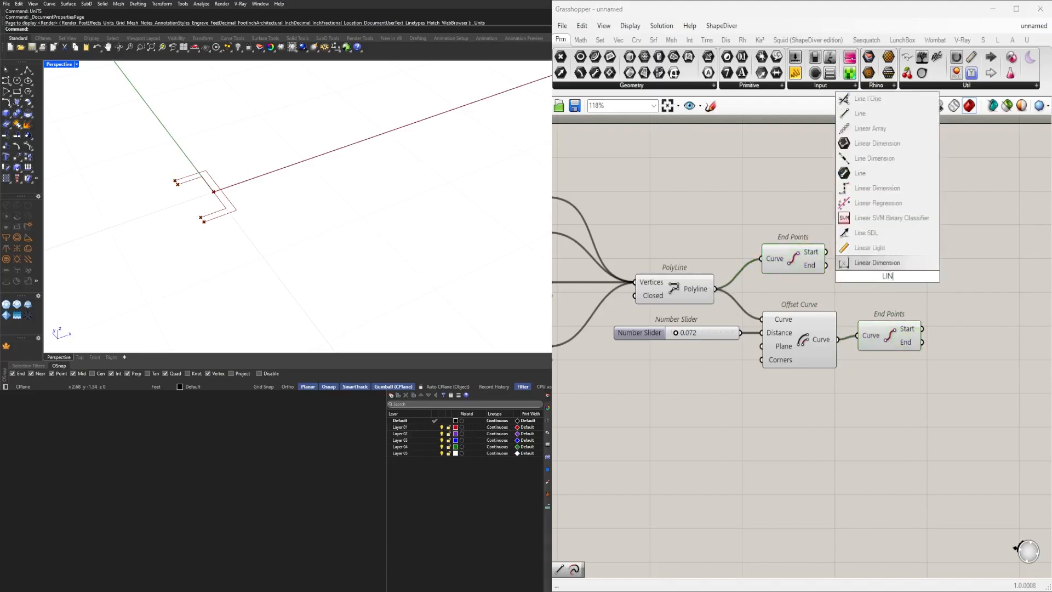
{"action": "type", "text": "E"}
{"action": "key", "text": "Return"}
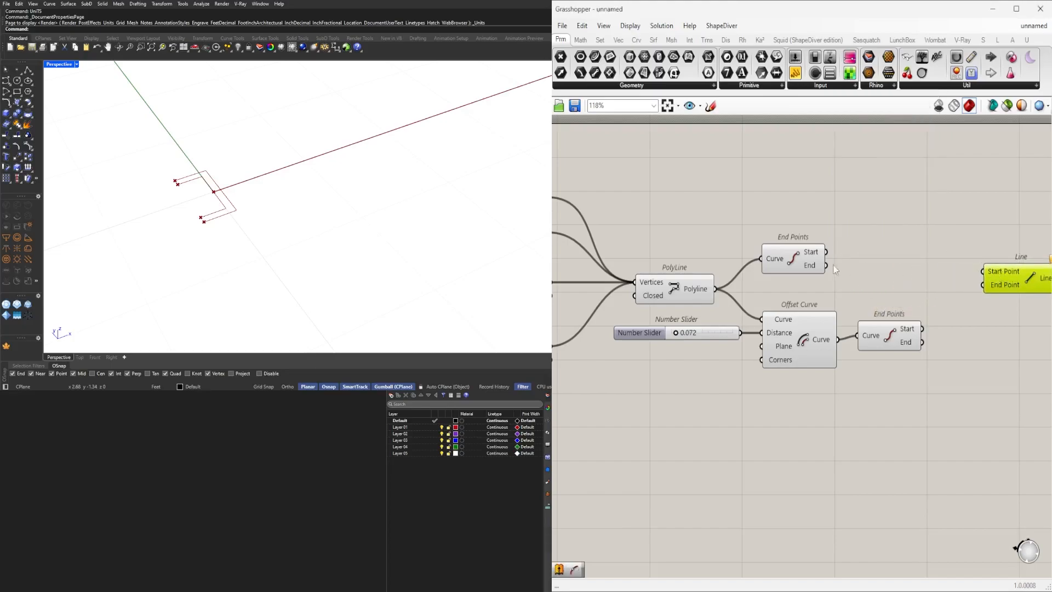
{"action": "right_click_drag", "start_coordinate": [847, 269], "coordinate": [674, 251]}
{"action": "left_click_drag", "start_coordinate": [761, 253], "coordinate": [861, 286]}
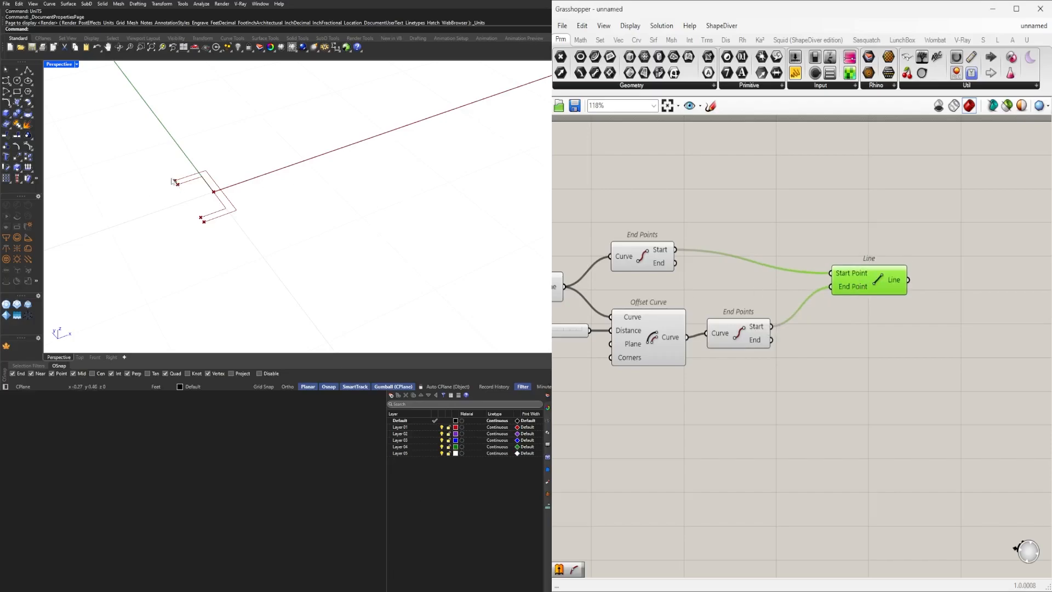
Duplicate the Line and connect it between the end points of the polyline and offset curve.
{"action": "left_click_drag", "start_coordinate": [855, 291], "coordinate": [873, 304]}
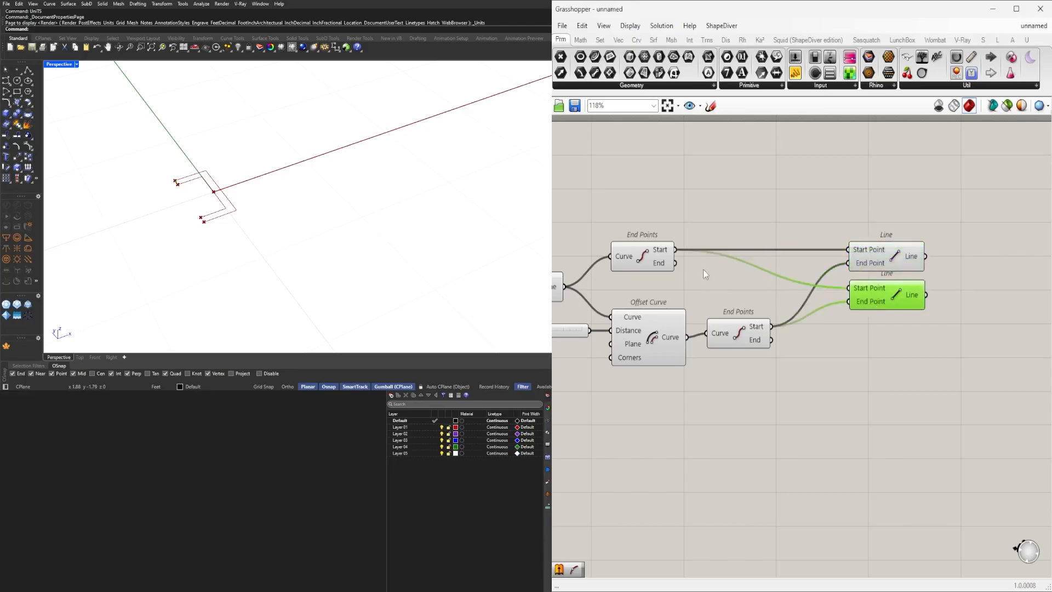
{"action": "left_click_drag", "start_coordinate": [674, 263], "coordinate": [849, 289]}
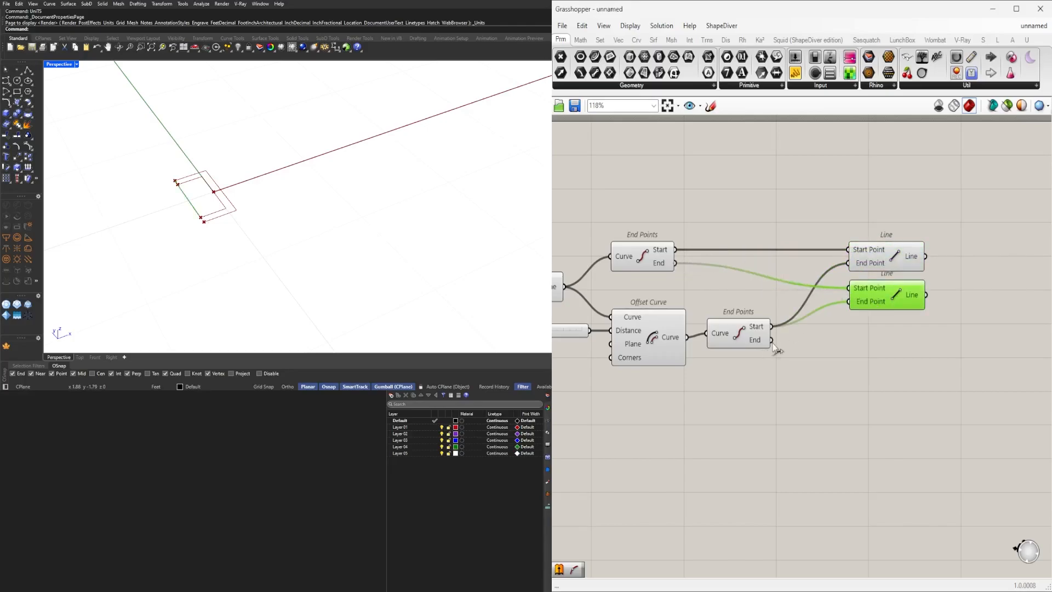
{"action": "left_click_drag", "start_coordinate": [920, 368], "coordinate": [849, 256]}
{"action": "left_click", "coordinate": [833, 370]}
{"action": "left_click_drag", "start_coordinate": [725, 344], "coordinate": [718, 348]}
{"action": "left_click", "coordinate": [837, 368]}
{"action": "left_click_drag", "start_coordinate": [911, 356], "coordinate": [820, 239]}
{"action": "left_click_drag", "start_coordinate": [856, 260], "coordinate": [832, 289]}
{"action": "left_click", "coordinate": [844, 301]}
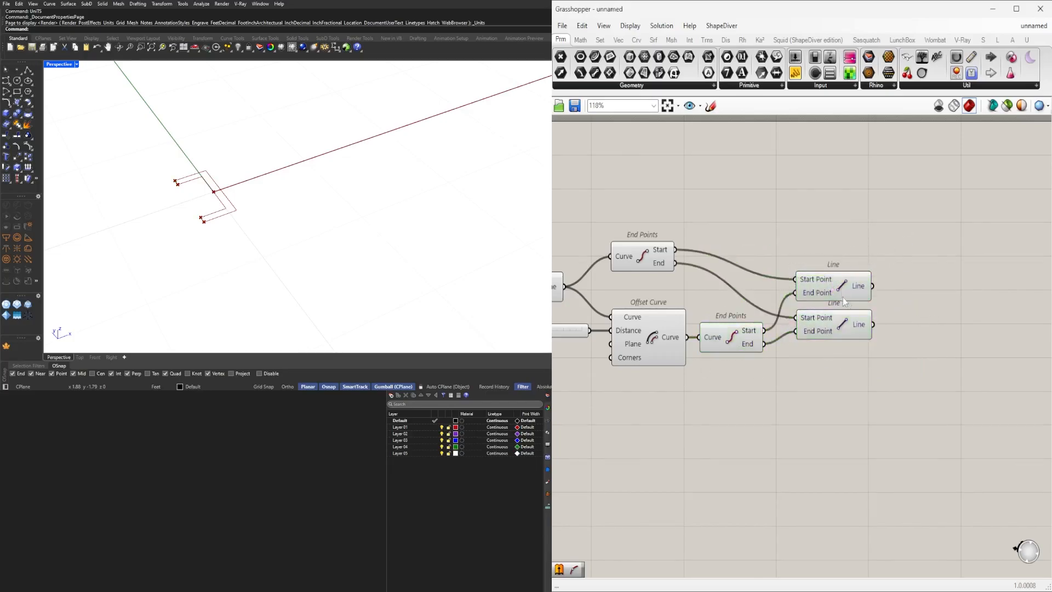
Add a Join Curves component and feed it the polyline, the offset curve and both connecting lines.
{"action": "scroll", "coordinate": [905, 303], "scroll_direction": "down", "scroll_amount": 3}
{"action": "double_click", "coordinate": [907, 303]}
{"action": "type", "text": "join"}
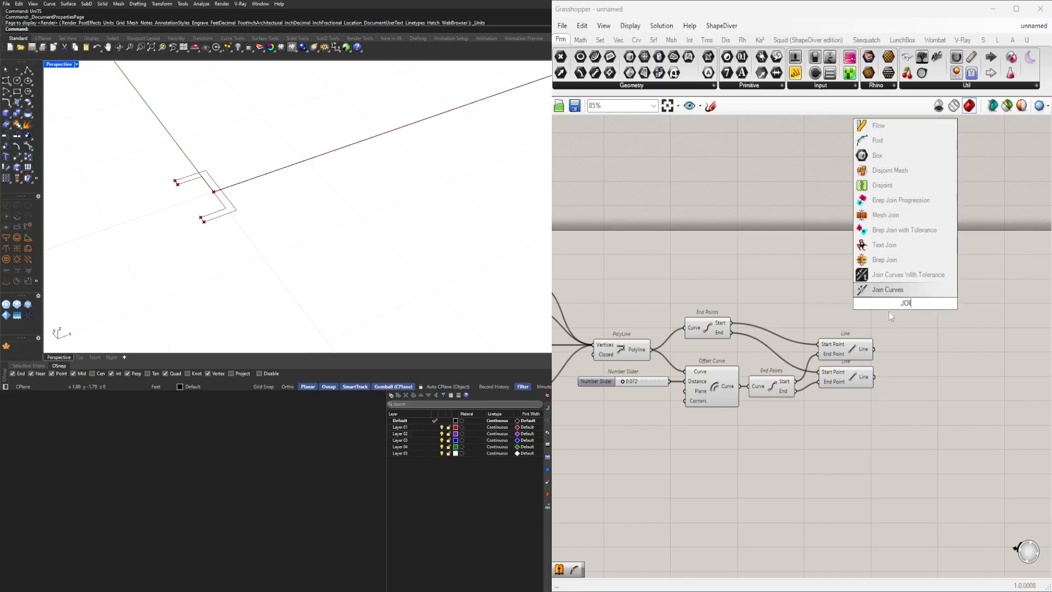
{"action": "key", "text": "Return"}
{"action": "left_click", "coordinate": [633, 352]}
{"action": "scroll", "coordinate": [666, 360], "scroll_direction": "up", "scroll_amount": 1}
{"action": "left_click_drag", "start_coordinate": [683, 305], "coordinate": [877, 363]}
{"action": "left_click_drag", "start_coordinate": [649, 348], "coordinate": [914, 288]}
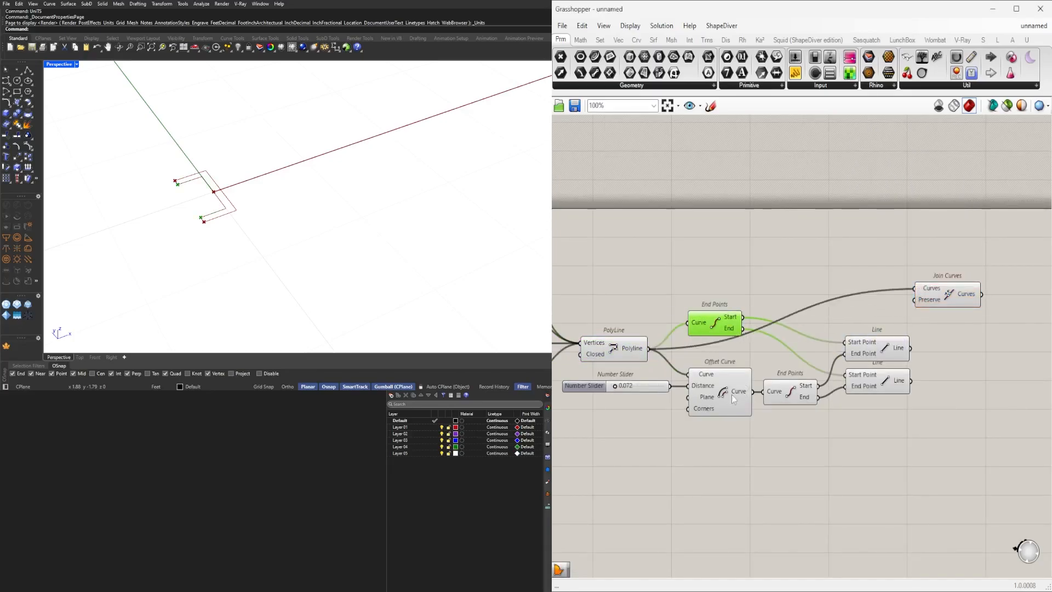
{"action": "left_click_drag", "start_coordinate": [754, 392], "coordinate": [920, 296], "text": "shift"}
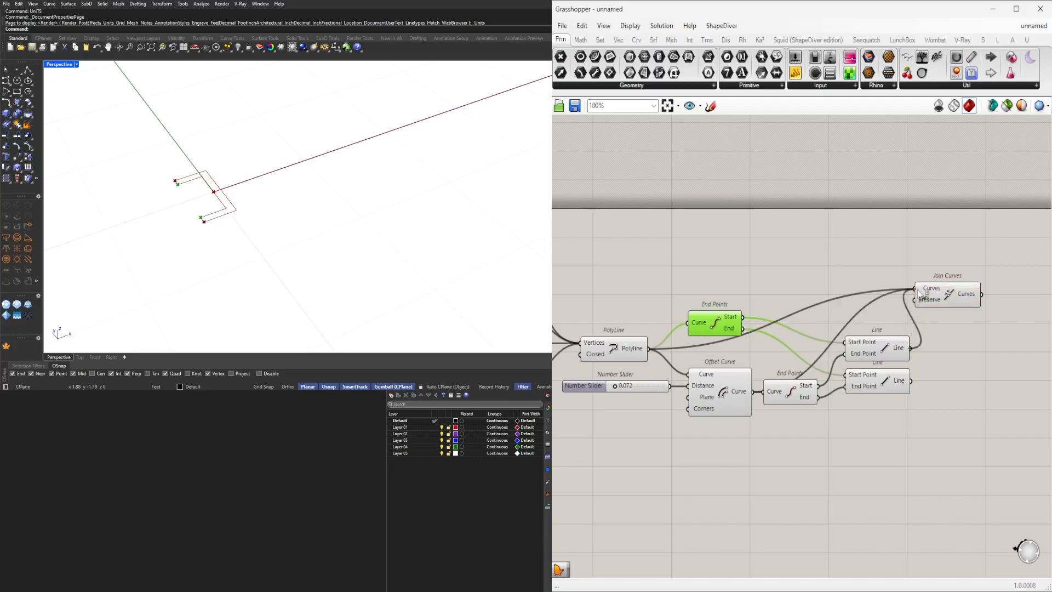
{"action": "left_click_drag", "start_coordinate": [931, 295], "coordinate": [955, 365]}
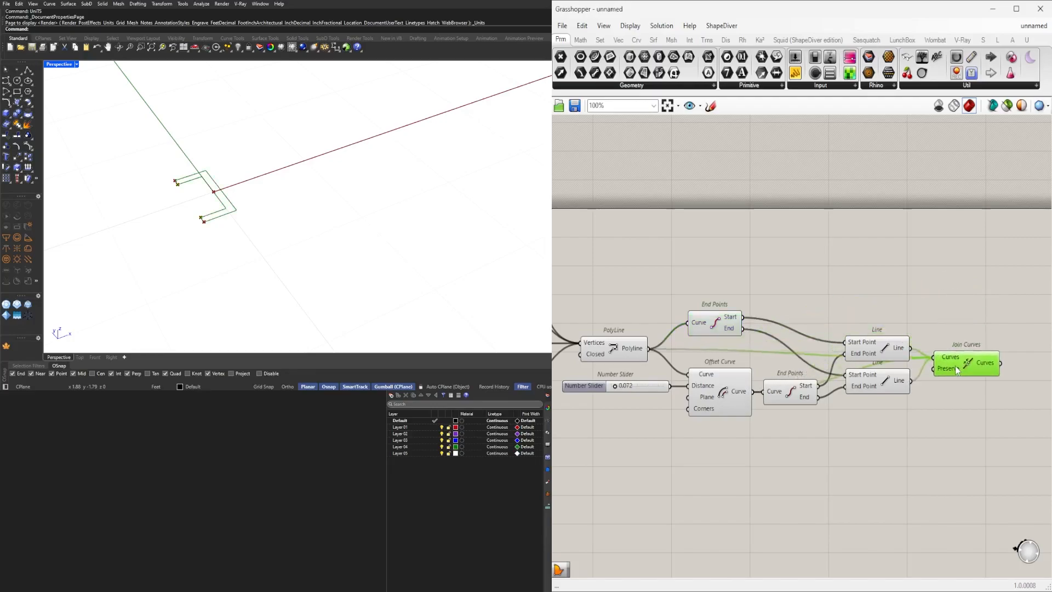
Flatten the Curves input of the Join Curves component.
{"action": "scroll", "coordinate": [959, 367], "scroll_direction": "up", "scroll_amount": 4}
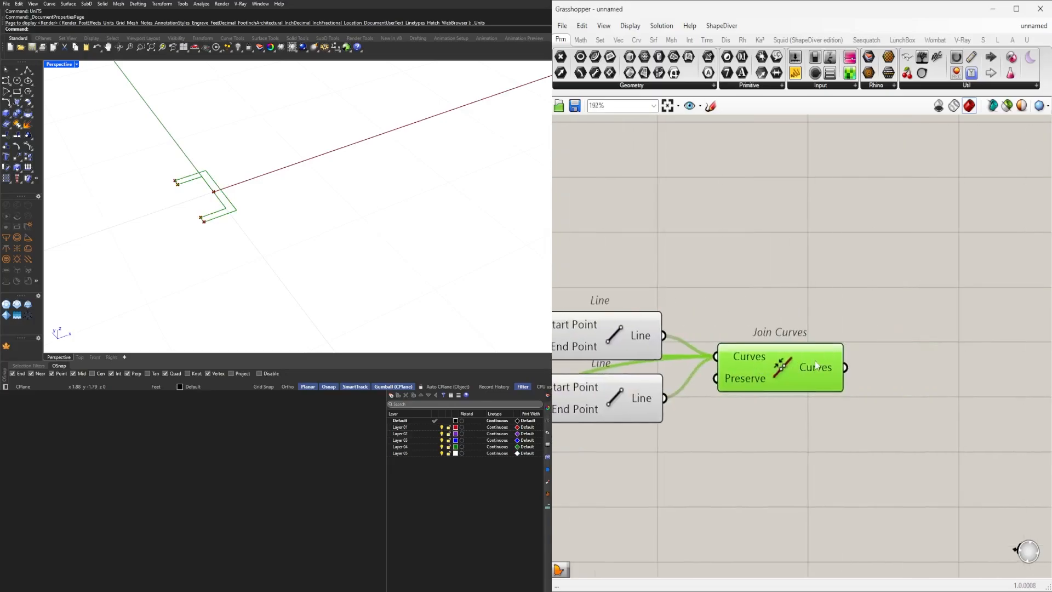
{"action": "mouse_move", "coordinate": [818, 367]}
{"action": "mouse_move", "coordinate": [817, 367]}
{"action": "left_mouse_down"}
{"action": "mouse_move", "coordinate": [853, 368]}
{"action": "mouse_move", "coordinate": [813, 352]}
{"action": "left_mouse_up"}
{"action": "right_click", "coordinate": [785, 359]}
{"action": "left_click", "coordinate": [814, 447]}
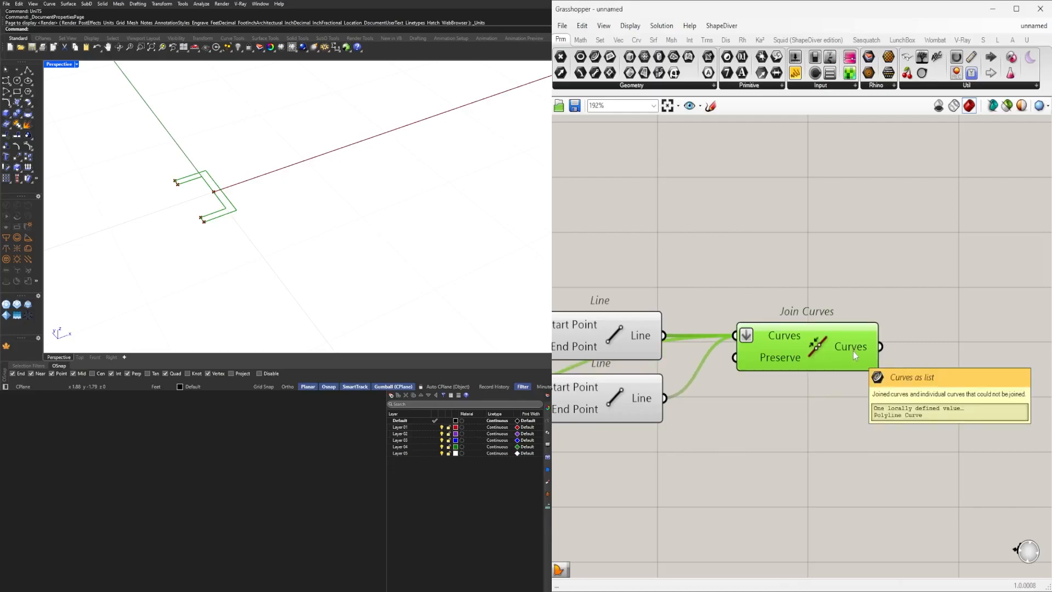
{"action": "left_click", "coordinate": [804, 421]}
Navigate the canvas and viewport to review the whole definition.
{"action": "scroll", "coordinate": [352, 175], "scroll_direction": "down", "scroll_amount": 4}
{"action": "right_click_drag", "start_coordinate": [352, 175], "coordinate": [332, 221], "text": "shift"}
{"action": "scroll", "coordinate": [322, 228], "scroll_direction": "down", "scroll_amount": 10}
{"action": "scroll", "coordinate": [738, 378], "scroll_direction": "up", "scroll_amount": 4}
{"action": "right_click_drag", "start_coordinate": [738, 377], "coordinate": [861, 353]}
{"action": "left_click", "coordinate": [920, 322]}
{"action": "scroll", "coordinate": [781, 348], "scroll_direction": "down", "scroll_amount": 8}
{"action": "left_click", "coordinate": [799, 342]}
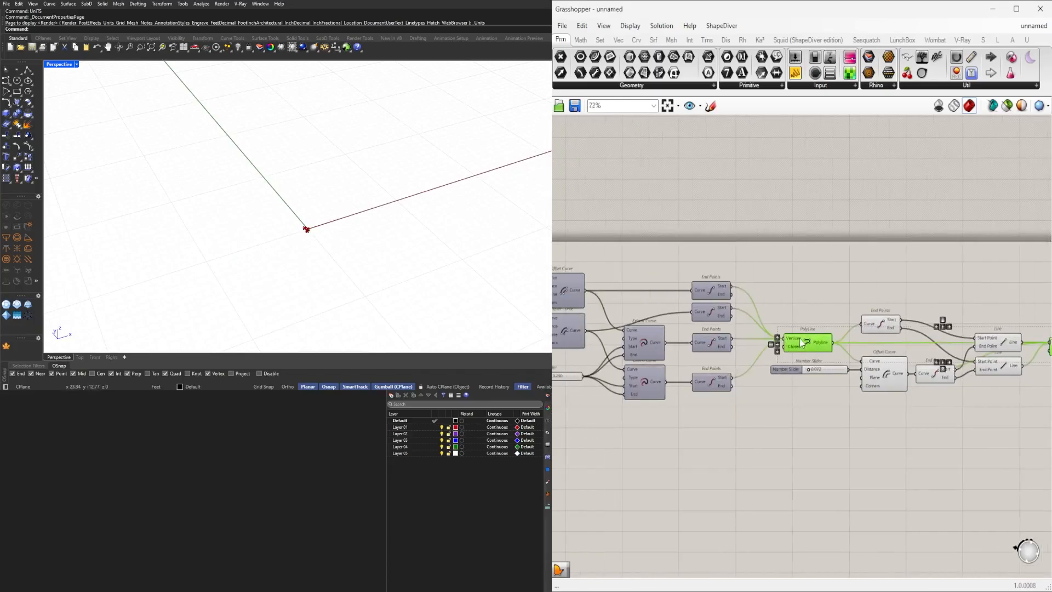
{"action": "right_click_drag", "start_coordinate": [791, 343], "coordinate": [1009, 348]}
{"action": "right_click_drag", "start_coordinate": [625, 348], "coordinate": [783, 373]}
{"action": "right_click_drag", "start_coordinate": [662, 373], "coordinate": [682, 366]}
{"action": "left_click", "coordinate": [666, 363]}
{"action": "scroll", "coordinate": [323, 233], "scroll_direction": "up", "scroll_amount": 5}
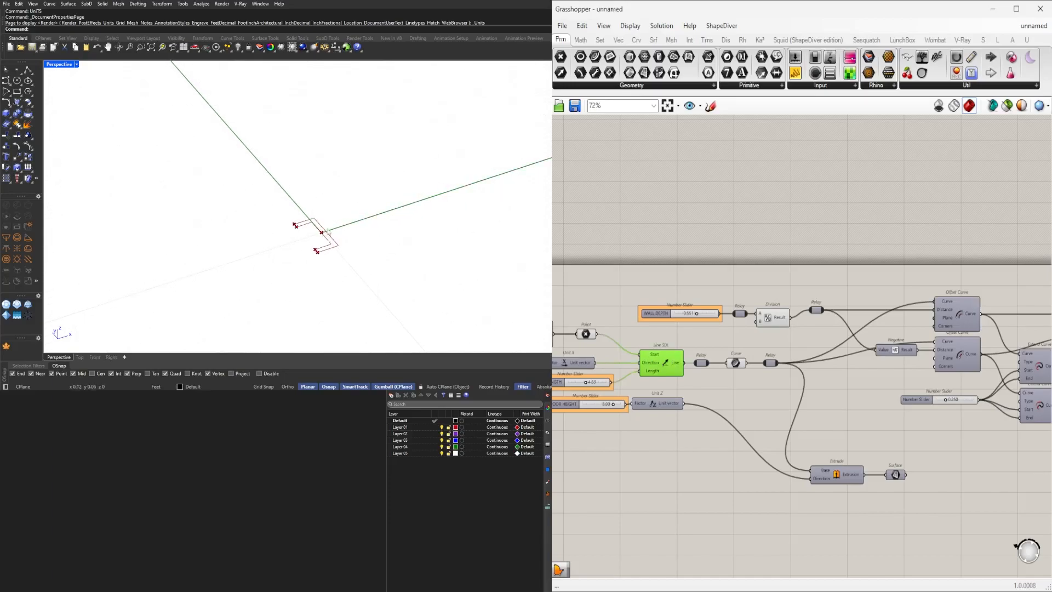
Move the Extrude component beside the offset curves and turn on the Surface preview.
{"action": "scroll", "coordinate": [328, 232], "scroll_direction": "down", "scroll_amount": 8}
{"action": "scroll", "coordinate": [808, 357], "scroll_direction": "down", "scroll_amount": 5}
{"action": "scroll", "coordinate": [862, 377], "scroll_direction": "up", "scroll_amount": 5}
{"action": "mouse_move", "coordinate": [861, 377]}
{"action": "right_mouse_down"}
{"action": "mouse_move", "coordinate": [634, 388]}
{"action": "mouse_move", "coordinate": [875, 371]}
{"action": "right_mouse_up"}
{"action": "left_click_drag", "start_coordinate": [975, 509], "coordinate": [861, 400]}
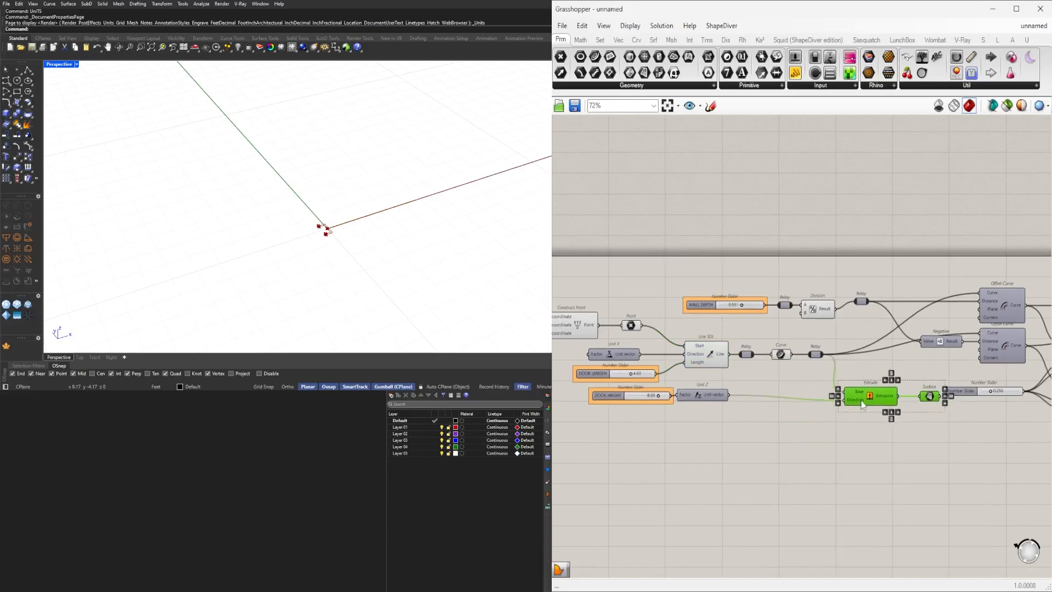
{"action": "scroll", "coordinate": [803, 442], "scroll_direction": "up", "scroll_amount": 5}
{"action": "middle_click", "coordinate": [935, 393]}
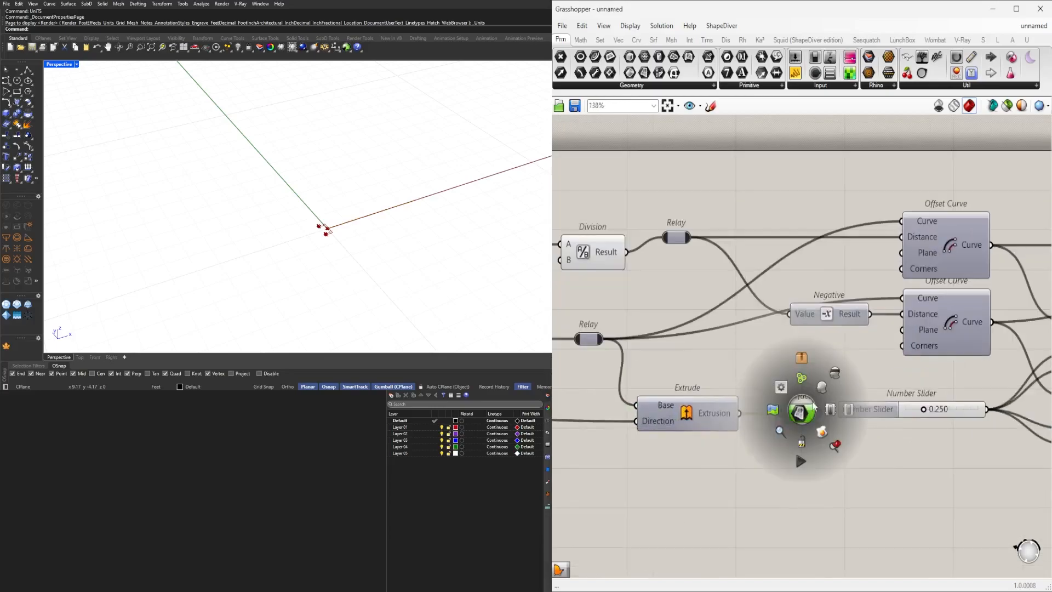
{"action": "left_click", "coordinate": [810, 410]}
Rearrange the Surface, Extrude and 0.250 slider components on the canvas.
{"action": "scroll", "coordinate": [926, 332], "scroll_direction": "down", "scroll_amount": 6}
{"action": "right_click_drag", "start_coordinate": [919, 388], "coordinate": [766, 432]}
{"action": "left_click", "coordinate": [905, 479]}
{"action": "right_click_drag", "start_coordinate": [911, 476], "coordinate": [645, 451]}
{"action": "scroll", "coordinate": [855, 381], "scroll_direction": "up", "scroll_amount": 3}
{"action": "left_click_drag", "start_coordinate": [904, 365], "coordinate": [912, 366]}
{"action": "right_click_drag", "start_coordinate": [344, 166], "coordinate": [339, 194], "text": "shift"}
{"action": "scroll", "coordinate": [333, 307], "scroll_direction": "up", "scroll_amount": 10}
{"action": "scroll", "coordinate": [338, 297], "scroll_direction": "down", "scroll_amount": 3}
{"action": "right_click_drag", "start_coordinate": [809, 449], "coordinate": [904, 415]}
{"action": "right_click_drag", "start_coordinate": [747, 413], "coordinate": [861, 397]}
{"action": "right_click_drag", "start_coordinate": [644, 363], "coordinate": [686, 353]}
{"action": "left_click", "coordinate": [686, 352]}
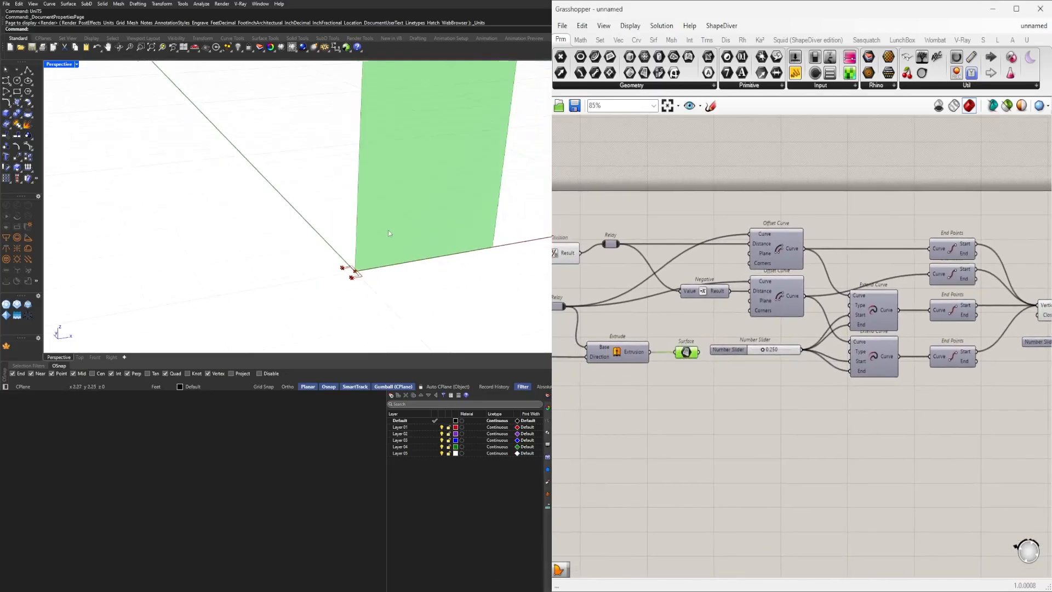
Add a Deconstruct Brep component.
{"action": "scroll", "coordinate": [307, 296], "scroll_direction": "down", "scroll_amount": 3}
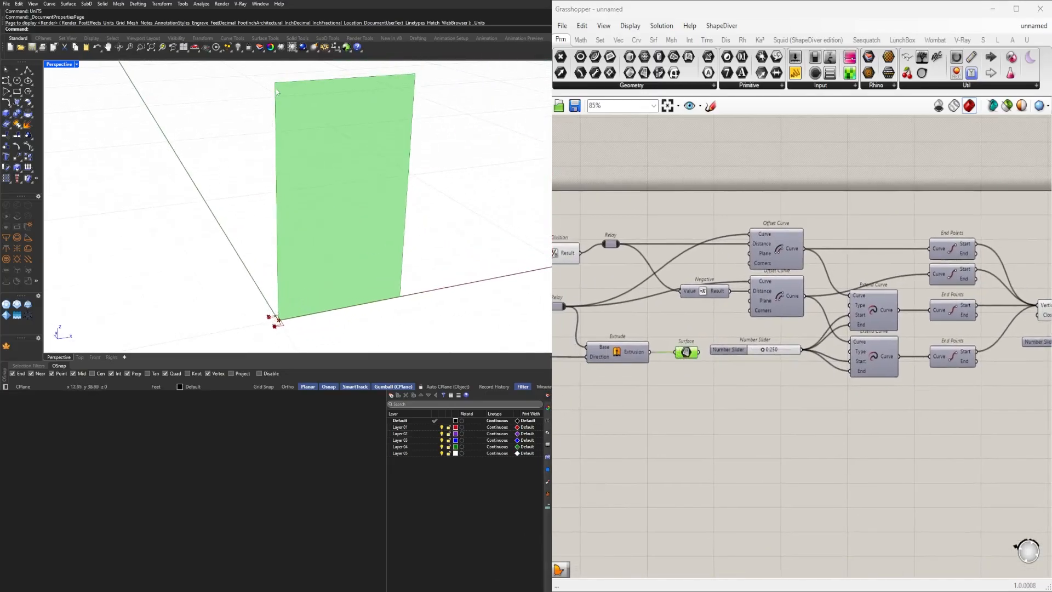
{"action": "scroll", "coordinate": [260, 344], "scroll_direction": "up", "scroll_amount": 3}
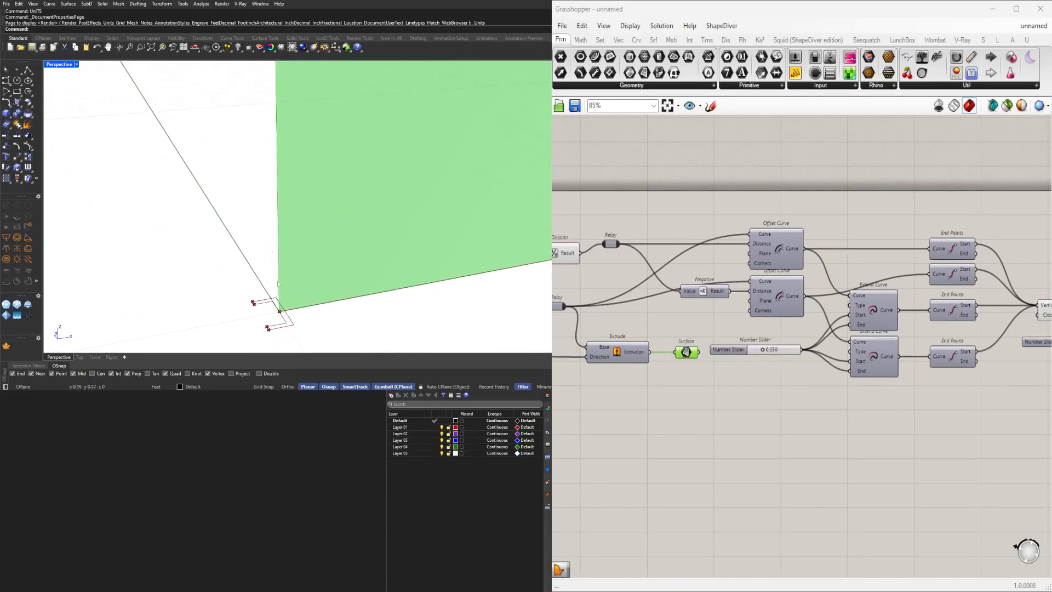
{"action": "scroll", "coordinate": [258, 184], "scroll_direction": "down", "scroll_amount": 3}
{"action": "scroll", "coordinate": [387, 146], "scroll_direction": "down", "scroll_amount": 2}
{"action": "scroll", "coordinate": [493, 268], "scroll_direction": "up", "scroll_amount": 1}
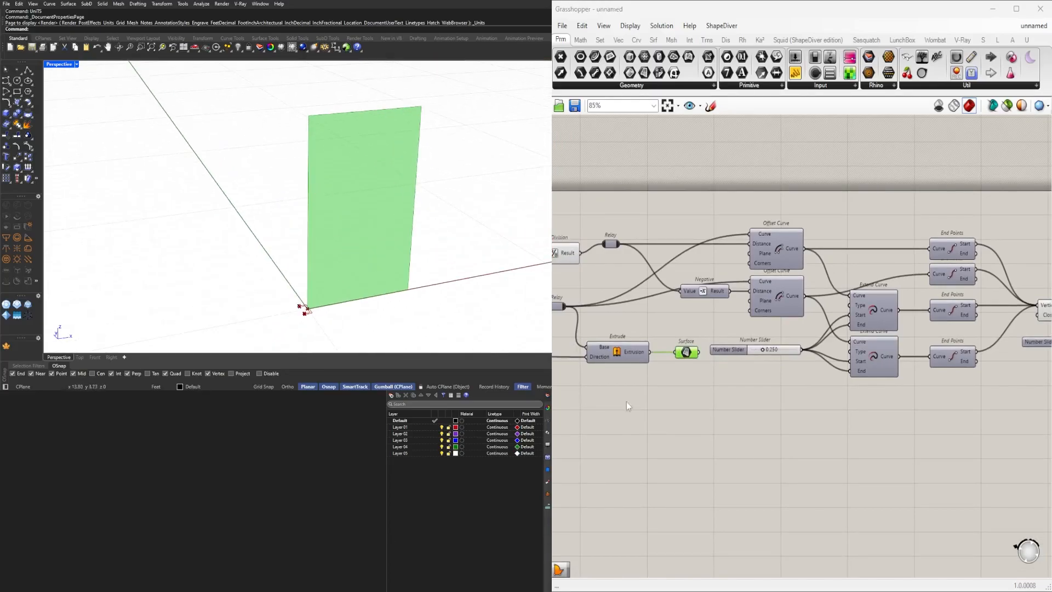
{"action": "scroll", "coordinate": [630, 398], "scroll_direction": "up", "scroll_amount": 1}
{"action": "left_click", "coordinate": [708, 396]}
{"action": "double_click", "coordinate": [708, 397]}
{"action": "type", "text": "DEC"}
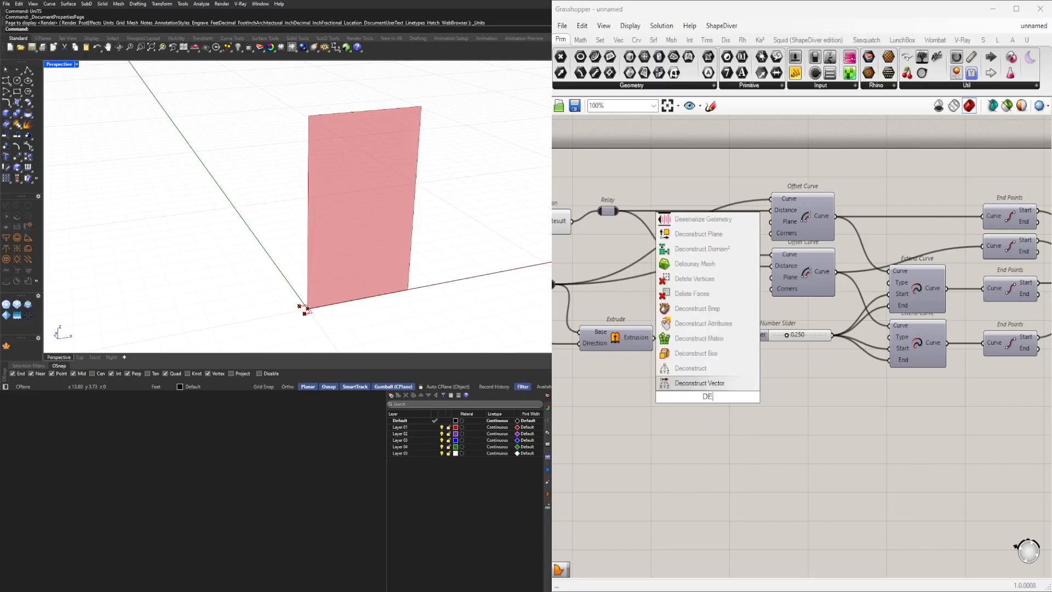
{"action": "left_click", "coordinate": [701, 264]}
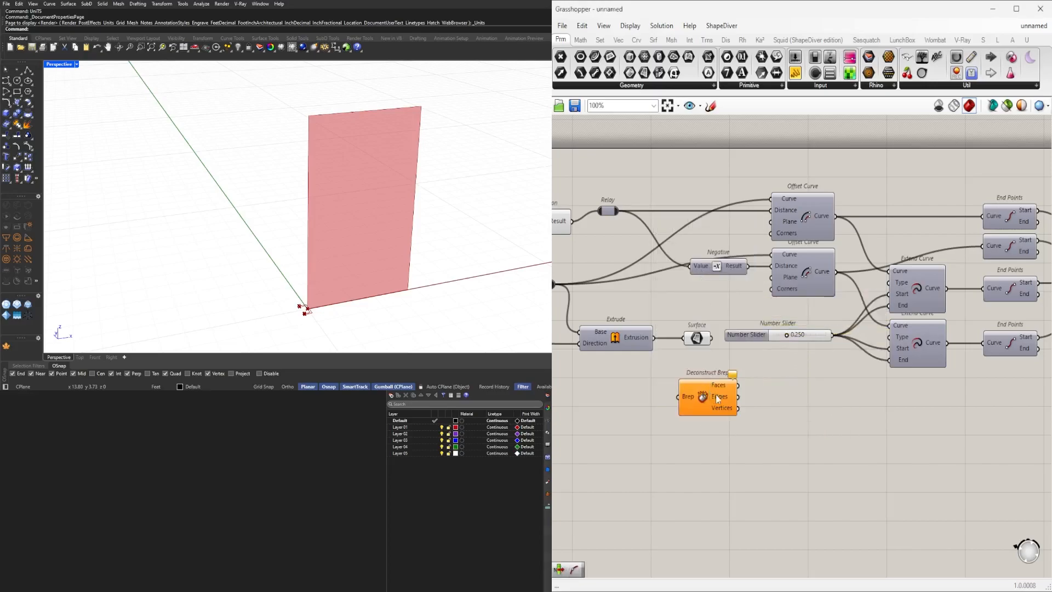
Connect the Surface output to the Deconstruct Brep input.
{"action": "left_click_drag", "start_coordinate": [715, 399], "coordinate": [744, 405]}
{"action": "left_click", "coordinate": [699, 339]}
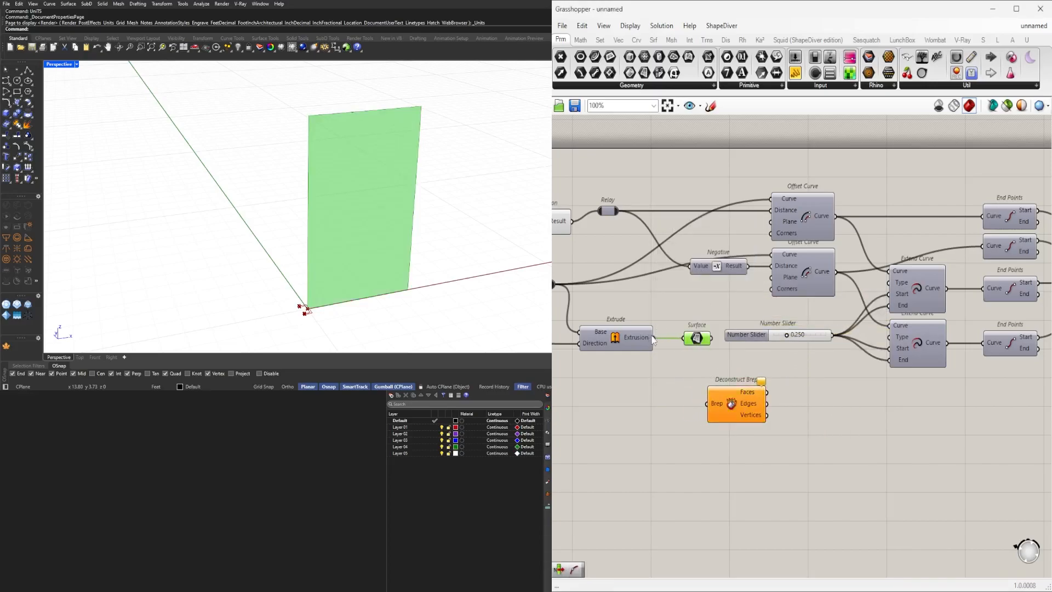
{"action": "left_click_drag", "start_coordinate": [710, 370], "coordinate": [784, 453]}
{"action": "left_click_drag", "start_coordinate": [696, 338], "coordinate": [718, 452]}
{"action": "left_click_drag", "start_coordinate": [810, 451], "coordinate": [802, 452]}
{"action": "left_click_drag", "start_coordinate": [730, 478], "coordinate": [703, 418]}
{"action": "middle_click", "coordinate": [717, 410]}
{"action": "left_click", "coordinate": [746, 364]}
{"action": "right_click_drag", "start_coordinate": [807, 431], "coordinate": [725, 357]}
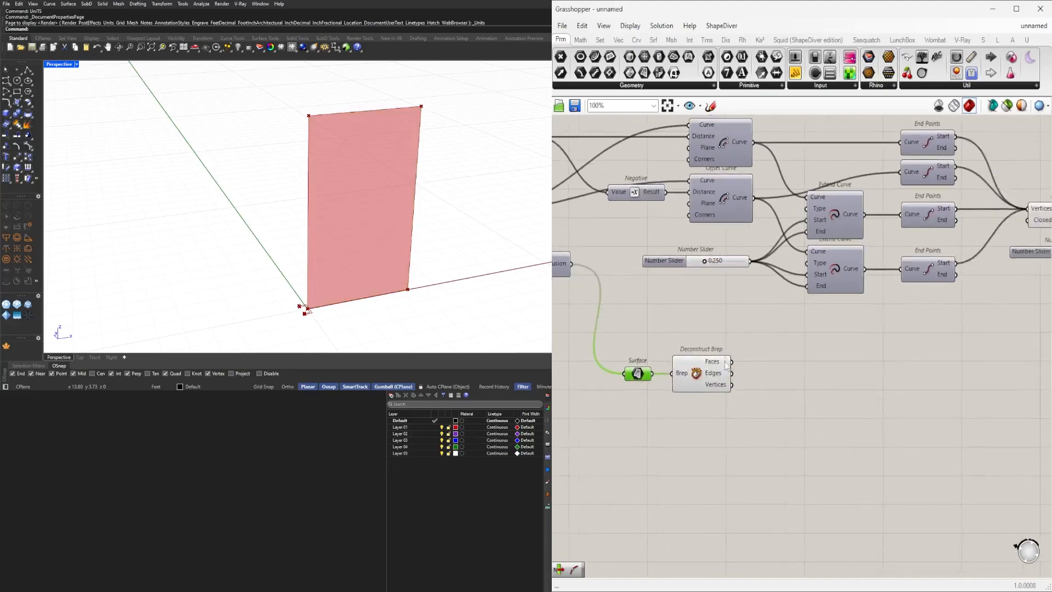
{"action": "left_click", "coordinate": [726, 360]}
Add a List Item component.
{"action": "scroll", "coordinate": [727, 360], "scroll_direction": "up", "scroll_amount": 4}
{"action": "double_click", "coordinate": [830, 366]}
{"action": "type", "text": "item"}
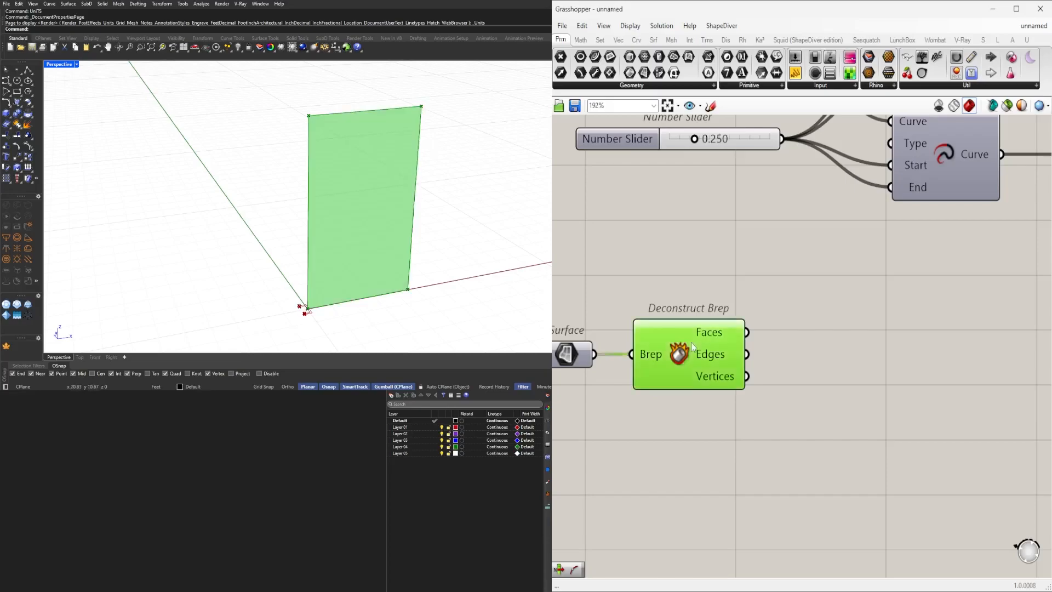
{"action": "double_click", "coordinate": [864, 357]}
{"action": "type", "text": "ITEM"}
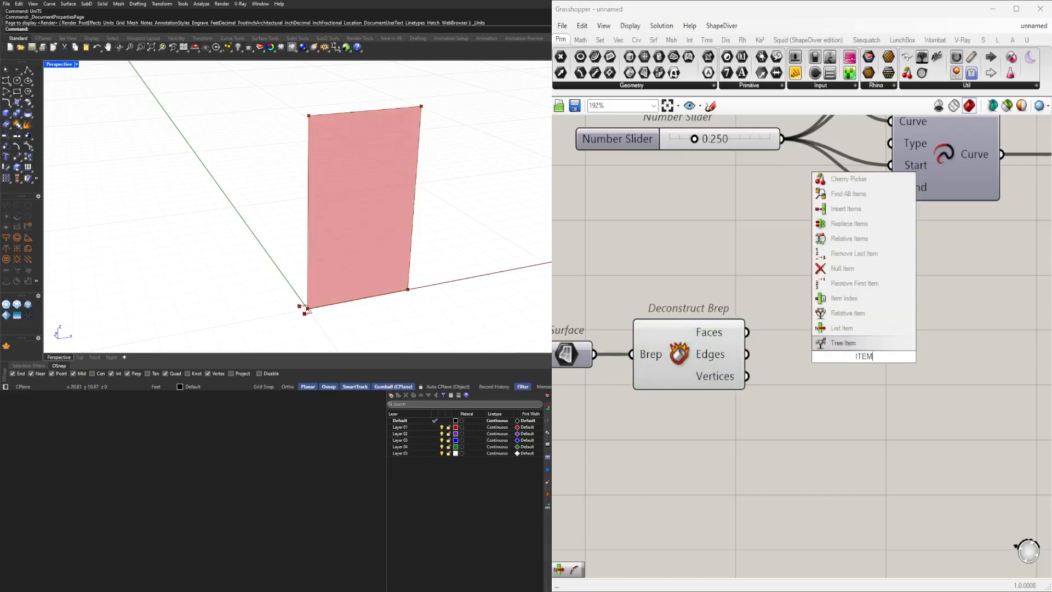
{"action": "key", "text": "Return"}
{"action": "left_click", "coordinate": [700, 354]}
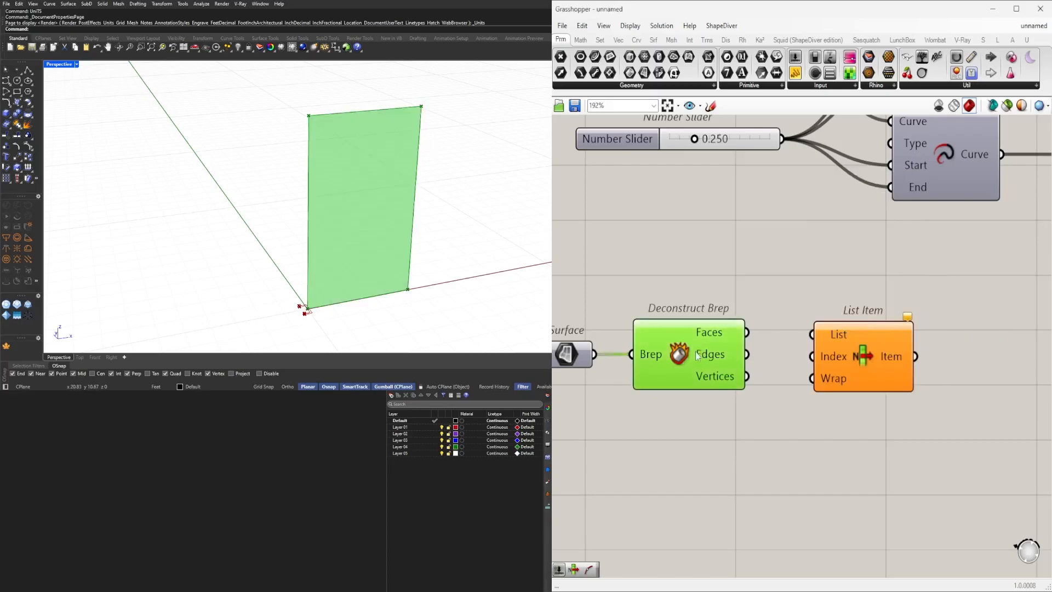
Delete the List Item and Deconstruct Brep components.
{"action": "scroll", "coordinate": [751, 354], "scroll_direction": "down", "scroll_amount": 3}
{"action": "left_click_drag", "start_coordinate": [916, 450], "coordinate": [679, 331]}
{"action": "key", "text": "Delete"}
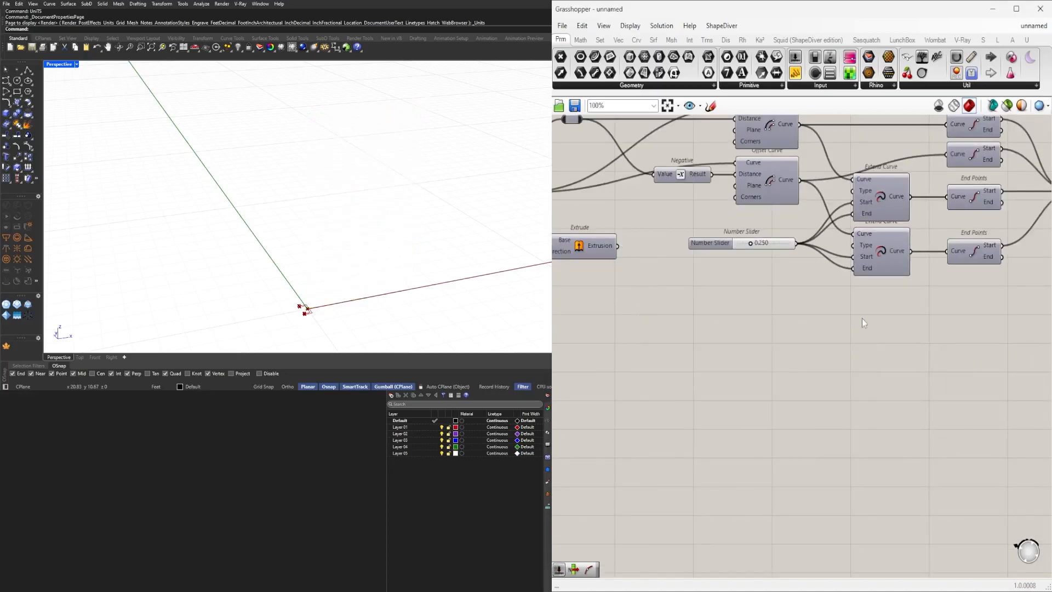
Copy an End Points component and feed it the wall line from the Relay.
{"action": "scroll", "coordinate": [987, 357], "scroll_direction": "down", "scroll_amount": 3}
{"action": "right_click_drag", "start_coordinate": [986, 356], "coordinate": [689, 386]}
{"action": "scroll", "coordinate": [913, 321], "scroll_direction": "up", "scroll_amount": 4}
{"action": "right_click_drag", "start_coordinate": [707, 273], "coordinate": [966, 268]}
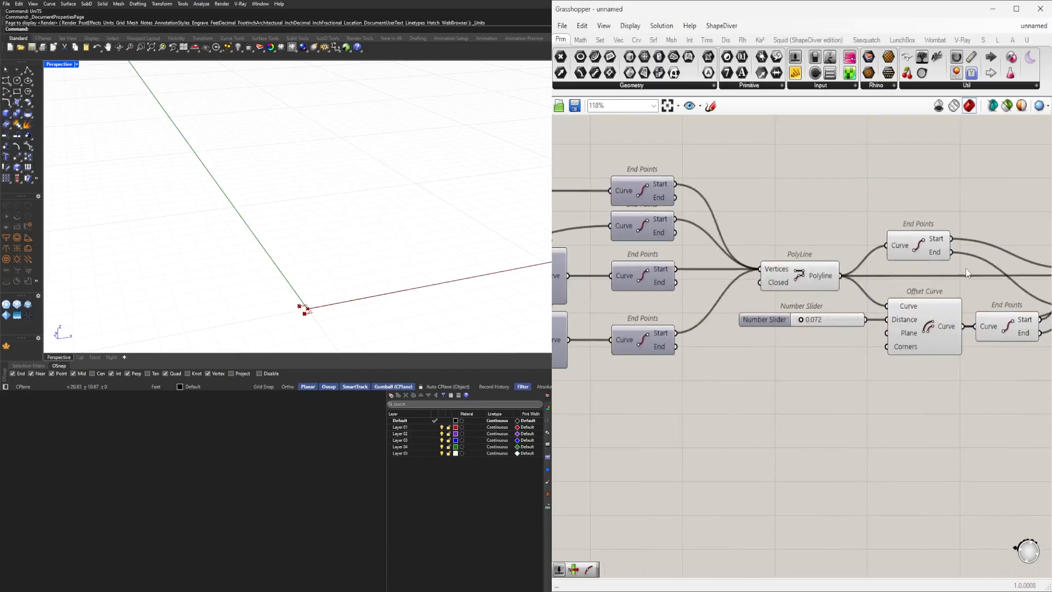
{"action": "left_click_drag", "start_coordinate": [967, 272], "coordinate": [887, 232]}
{"action": "scroll", "coordinate": [303, 194], "scroll_direction": "down", "scroll_amount": 6}
{"action": "scroll", "coordinate": [294, 215], "scroll_direction": "up", "scroll_amount": 5}
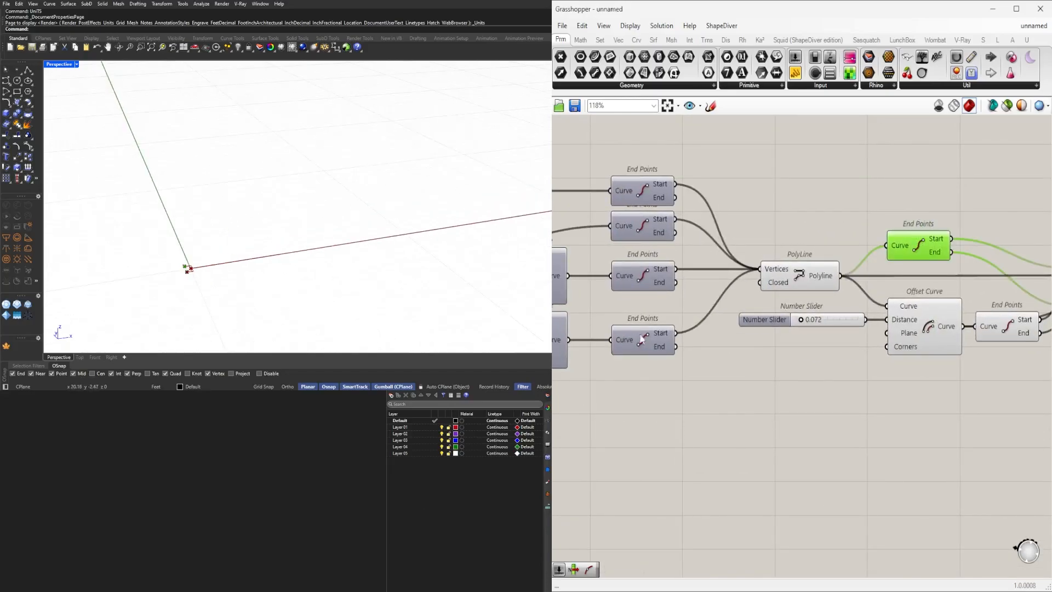
{"action": "right_click_drag", "start_coordinate": [649, 331], "coordinate": [733, 359]}
{"action": "right_click_drag", "start_coordinate": [717, 299], "coordinate": [857, 305]}
{"action": "right_click_drag", "start_coordinate": [678, 332], "coordinate": [796, 311]}
{"action": "scroll", "coordinate": [785, 393], "scroll_direction": "down", "scroll_amount": 1}
{"action": "right_click_drag", "start_coordinate": [792, 433], "coordinate": [861, 393]}
{"action": "scroll", "coordinate": [957, 336], "scroll_direction": "down", "scroll_amount": 1}
{"action": "right_click_drag", "start_coordinate": [957, 337], "coordinate": [902, 385]}
{"action": "left_click_drag", "start_coordinate": [966, 373], "coordinate": [649, 227], "text": "alt"}
{"action": "left_click_drag", "start_coordinate": [670, 228], "coordinate": [770, 225]}
{"action": "right_click_drag", "start_coordinate": [557, 295], "coordinate": [738, 281]}
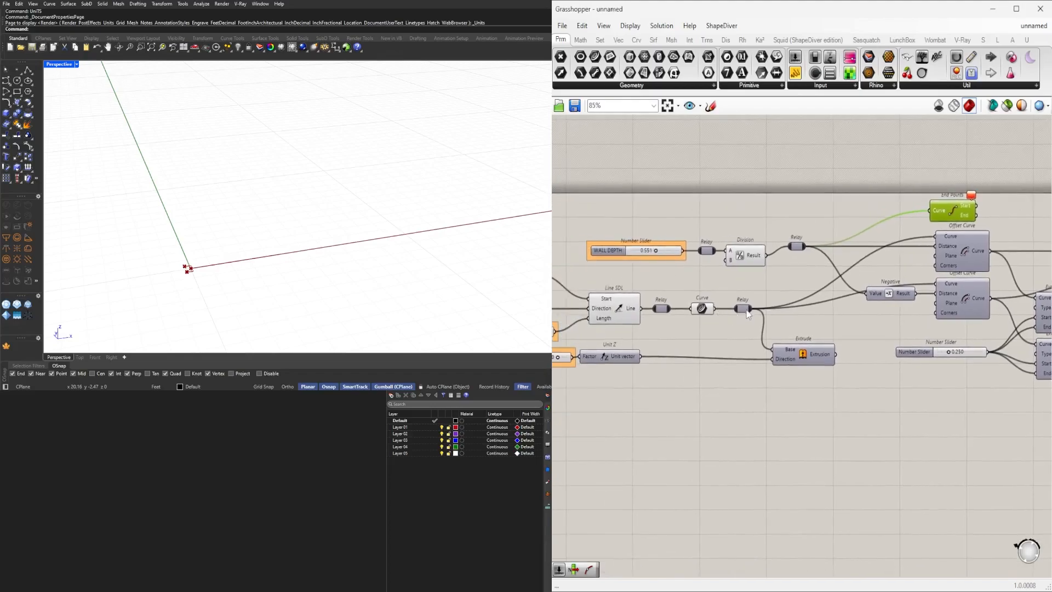
Reposition the new End Points component above the Offset Curve components.
{"action": "left_click_drag", "start_coordinate": [949, 211], "coordinate": [963, 213]}
{"action": "middle_click", "coordinate": [963, 212]}
{"action": "left_click", "coordinate": [983, 192]}
{"action": "scroll", "coordinate": [877, 223], "scroll_direction": "down", "scroll_amount": 9}
{"action": "scroll", "coordinate": [892, 250], "scroll_direction": "down", "scroll_amount": 1}
{"action": "left_click_drag", "start_coordinate": [1002, 347], "coordinate": [694, 191]}
{"action": "scroll", "coordinate": [839, 241], "scroll_direction": "up", "scroll_amount": 3}
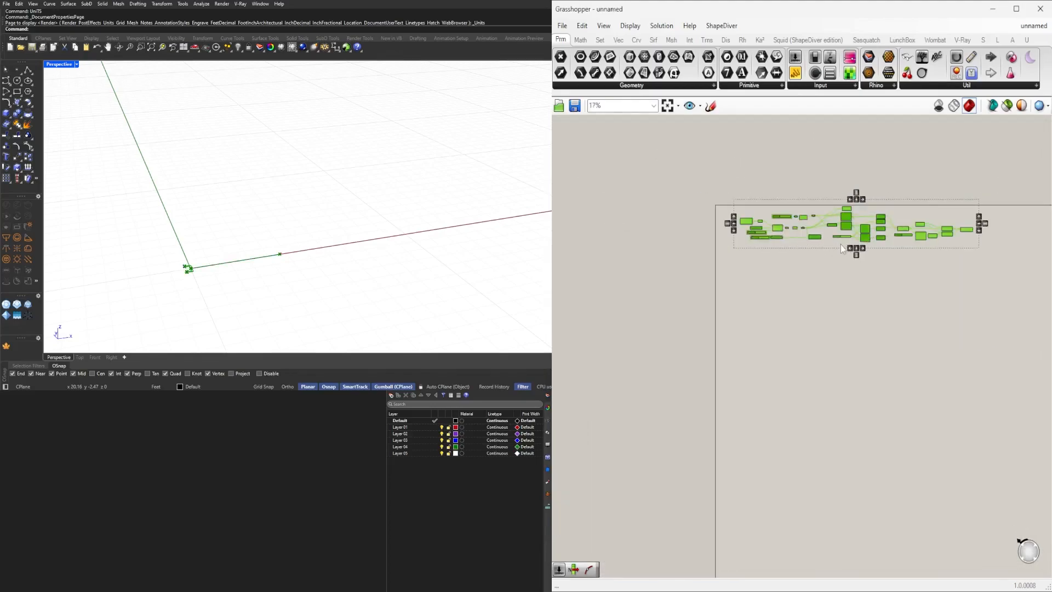
{"action": "right_click_drag", "start_coordinate": [847, 222], "coordinate": [842, 260]}
{"action": "scroll", "coordinate": [830, 268], "scroll_direction": "up", "scroll_amount": 4}
{"action": "left_click", "coordinate": [860, 219]}
{"action": "scroll", "coordinate": [827, 256], "scroll_direction": "up", "scroll_amount": 4}
{"action": "left_click_drag", "start_coordinate": [811, 267], "coordinate": [810, 264]}
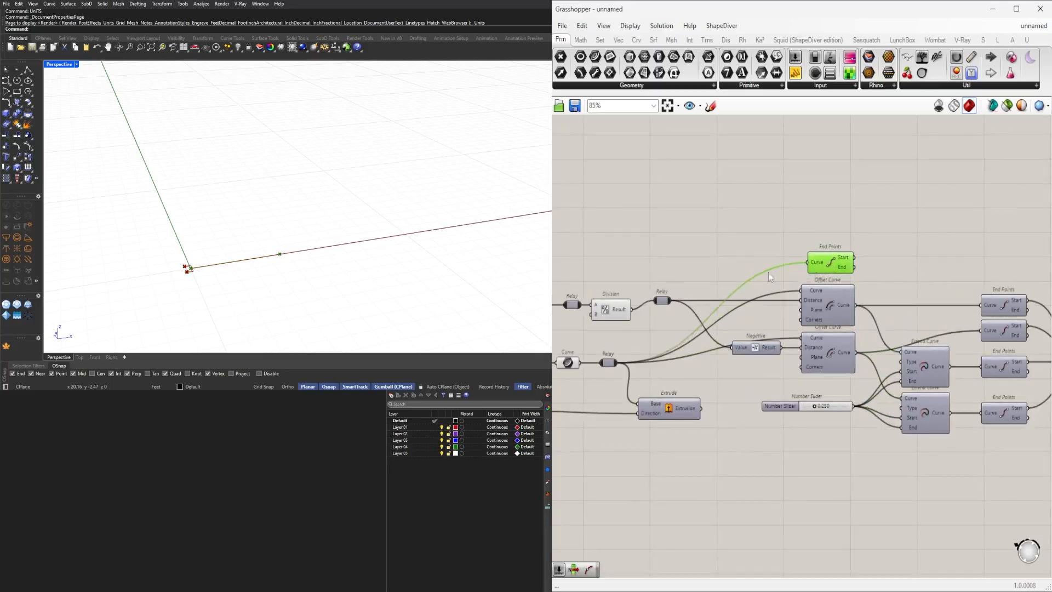
{"action": "scroll", "coordinate": [188, 269], "scroll_direction": "up", "scroll_amount": 2}
{"action": "scroll", "coordinate": [190, 276], "scroll_direction": "down", "scroll_amount": 2}
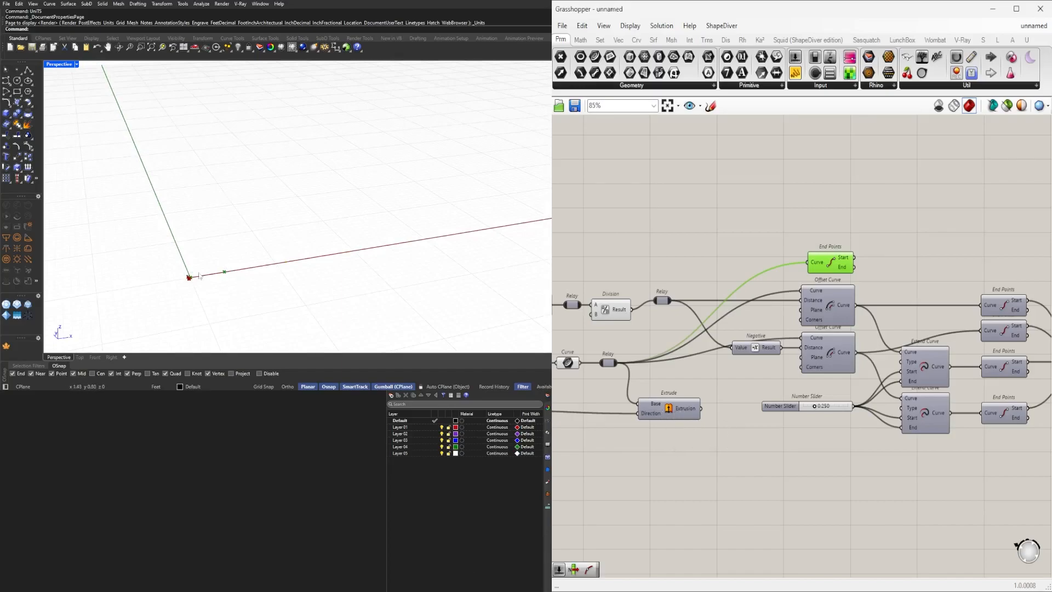
Inspect the wall depth, door length and door height sliders at the start of the definition.
{"action": "right_click_drag", "start_coordinate": [968, 294], "coordinate": [920, 286]}
{"action": "double_click", "coordinate": [862, 244]}
{"action": "left_click", "coordinate": [790, 260]}
{"action": "left_click", "coordinate": [917, 266]}
{"action": "right_click_drag", "start_coordinate": [589, 367], "coordinate": [947, 365]}
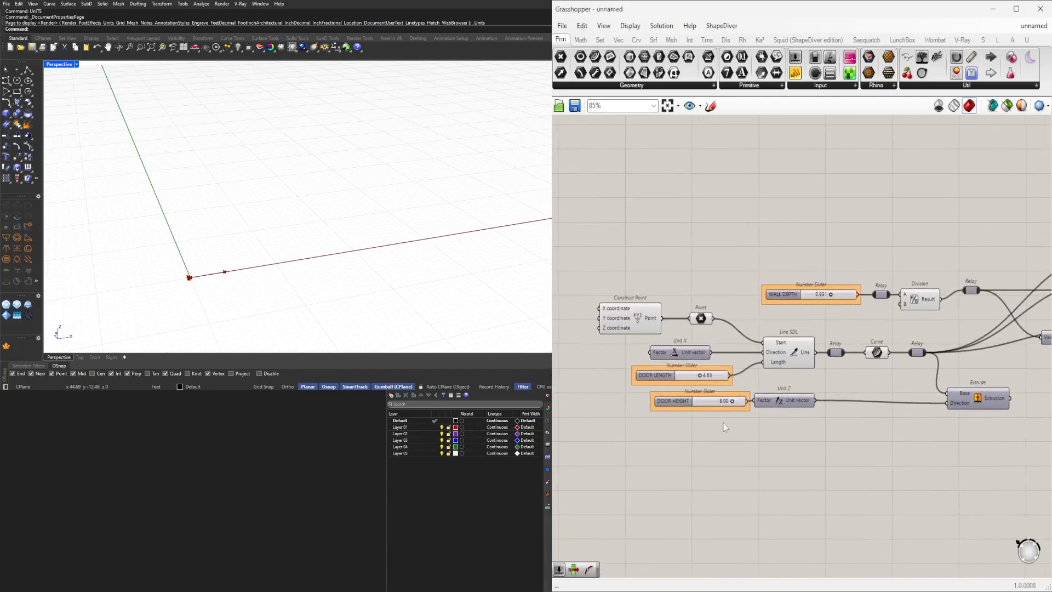
{"action": "scroll", "coordinate": [699, 404], "scroll_direction": "down", "scroll_amount": 2}
{"action": "right_click_drag", "start_coordinate": [971, 400], "coordinate": [704, 414]}
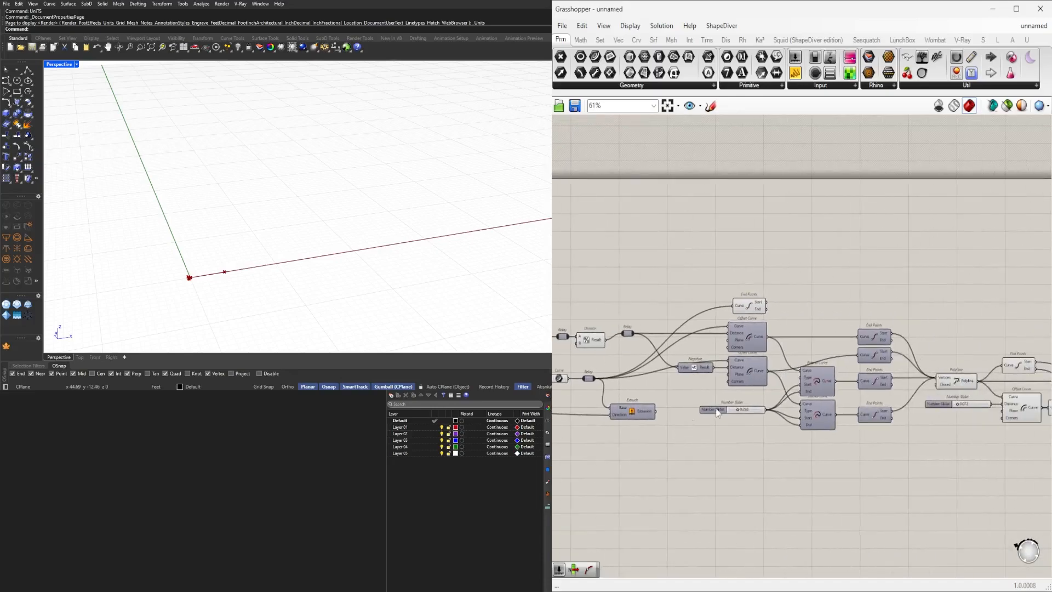
Add a Move component.
{"action": "scroll", "coordinate": [795, 319], "scroll_direction": "up", "scroll_amount": 2}
{"action": "double_click", "coordinate": [795, 320]}
{"action": "type", "text": "MO"}
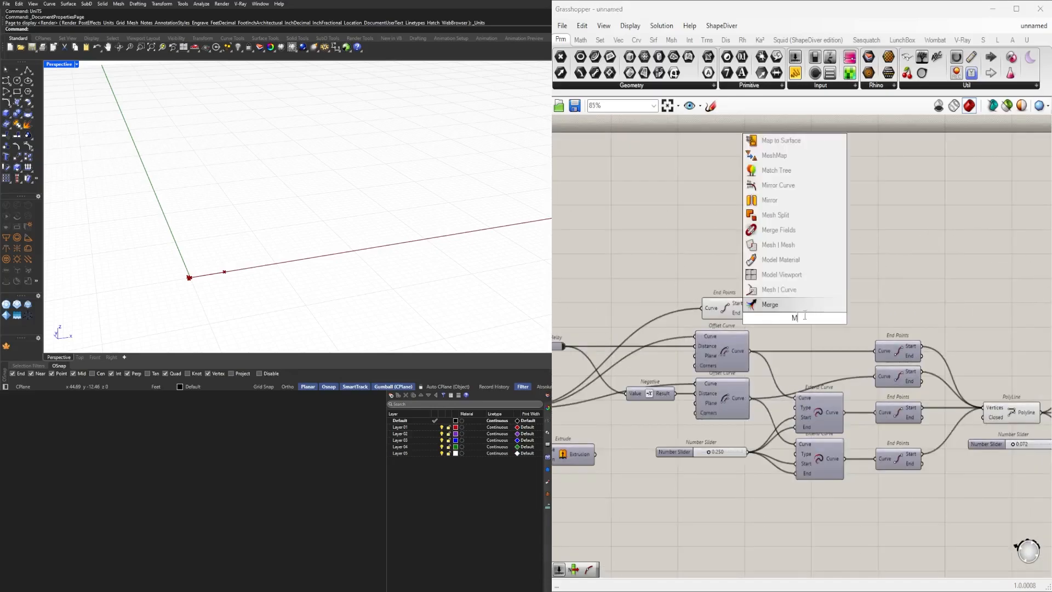
{"action": "left_click", "coordinate": [784, 262]}
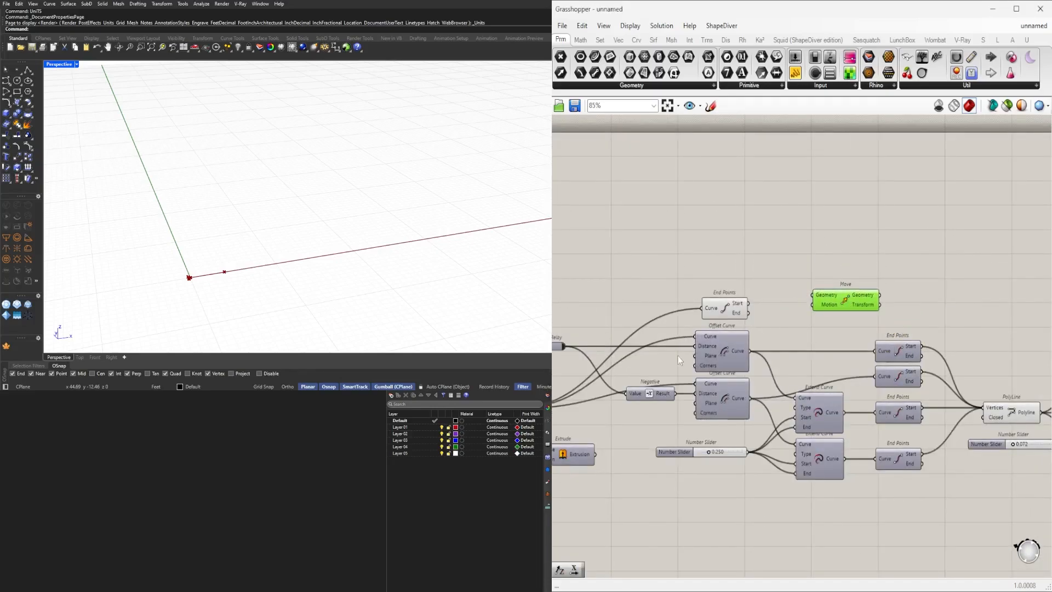
Connect the wall line's end points to two Move components together with a motion vector.
{"action": "scroll", "coordinate": [698, 402], "scroll_direction": "down", "scroll_amount": 2}
{"action": "right_click_drag", "start_coordinate": [577, 437], "coordinate": [662, 430]}
{"action": "left_click_drag", "start_coordinate": [951, 344], "coordinate": [973, 299]}
{"action": "scroll", "coordinate": [959, 323], "scroll_direction": "up", "scroll_amount": 3}
{"action": "left_click", "coordinate": [850, 263]}
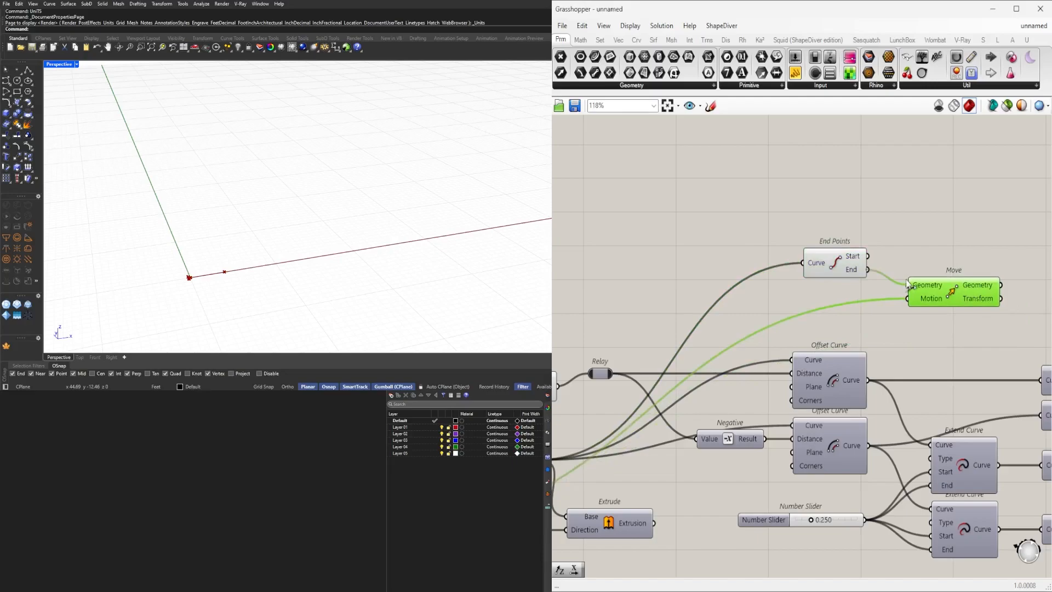
{"action": "scroll", "coordinate": [930, 257], "scroll_direction": "up", "scroll_amount": 3}
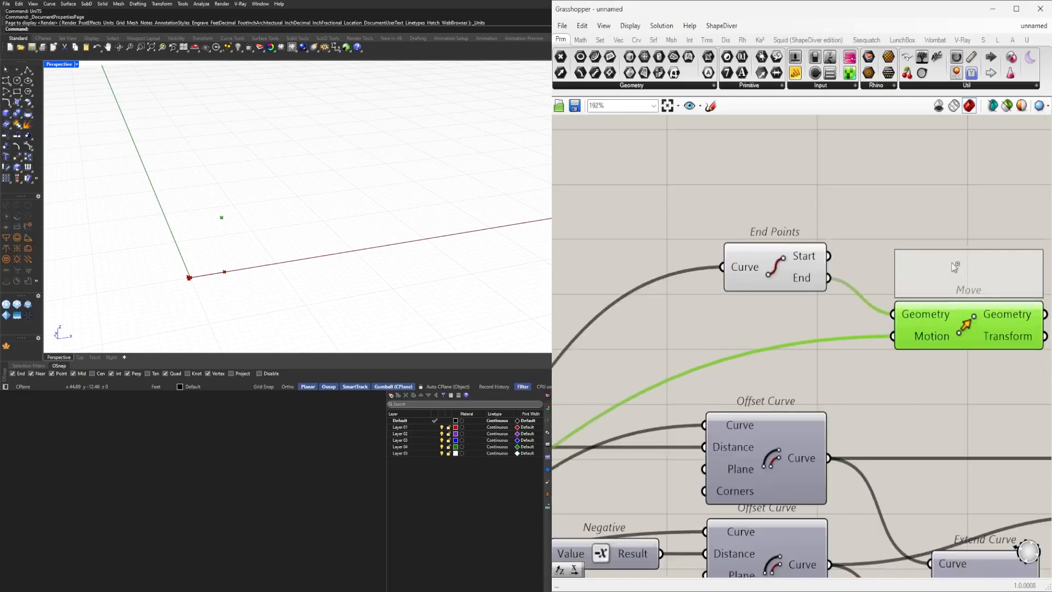
{"action": "left_click_drag", "start_coordinate": [955, 267], "coordinate": [955, 267], "text": "alt"}
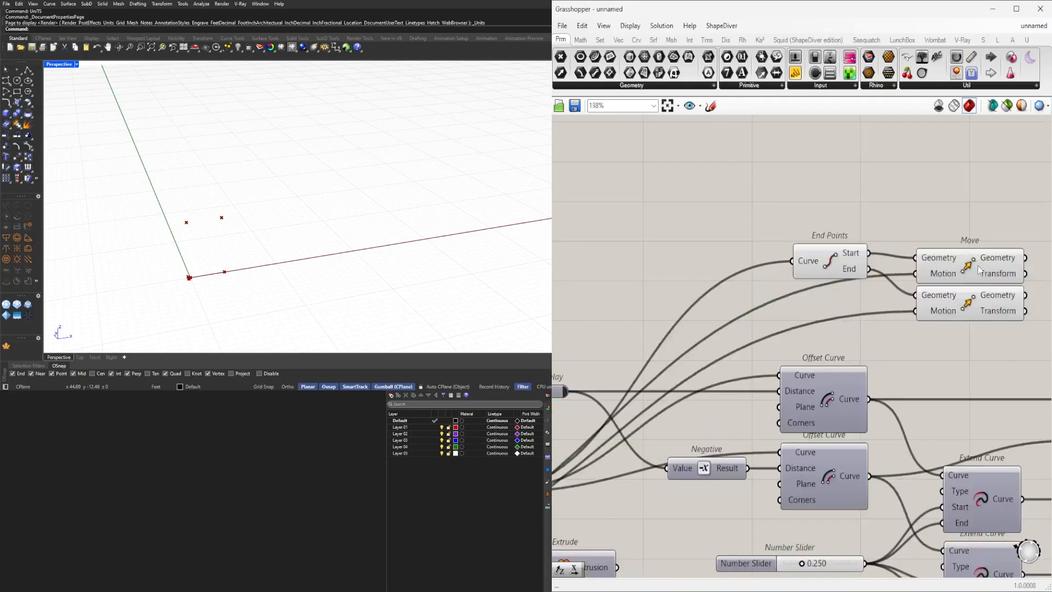
Add a PolyLine component beside the Move components.
{"action": "scroll", "coordinate": [771, 339], "scroll_direction": "down", "scroll_amount": 2}
{"action": "left_click_drag", "start_coordinate": [809, 292], "coordinate": [791, 267]}
{"action": "left_click", "coordinate": [828, 226]}
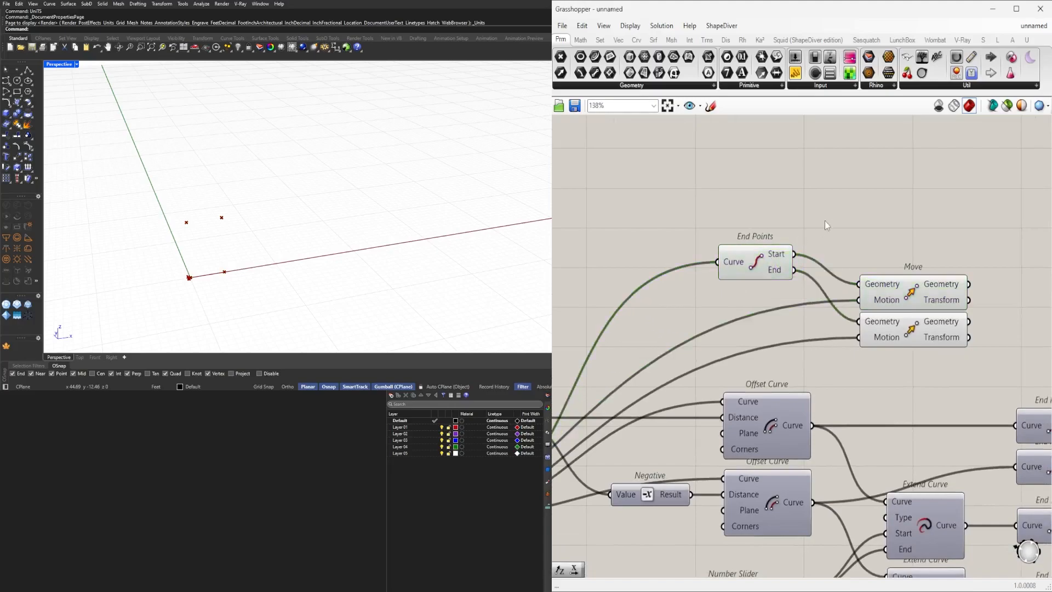
{"action": "left_click", "coordinate": [888, 301]}
{"action": "left_click", "coordinate": [902, 331], "text": "shift"}
{"action": "right_click_drag", "start_coordinate": [902, 330], "coordinate": [849, 333]}
{"action": "double_click", "coordinate": [918, 219]}
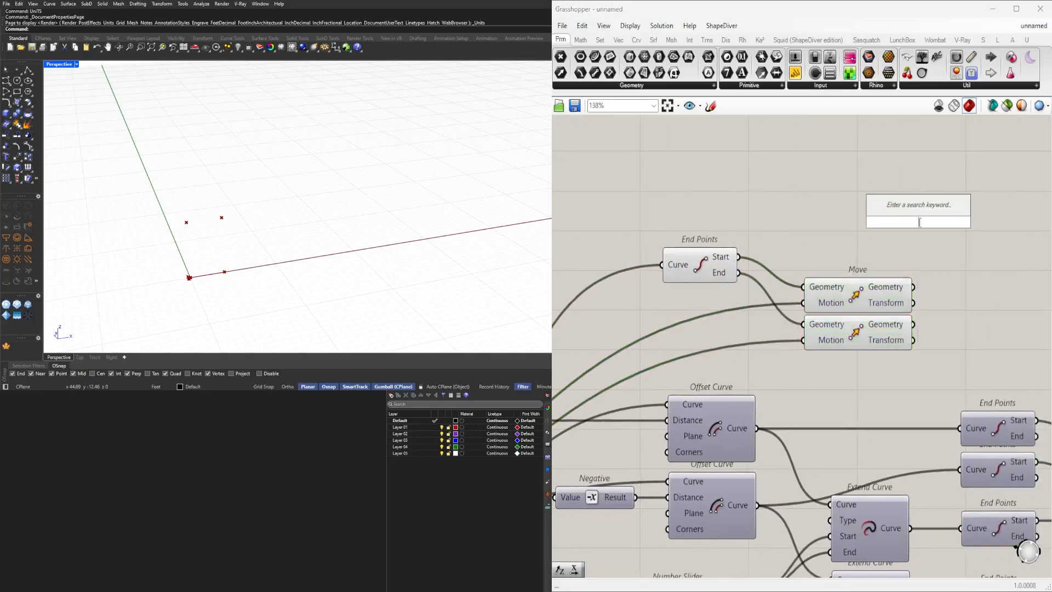
{"action": "type", "text": "POLYL"}
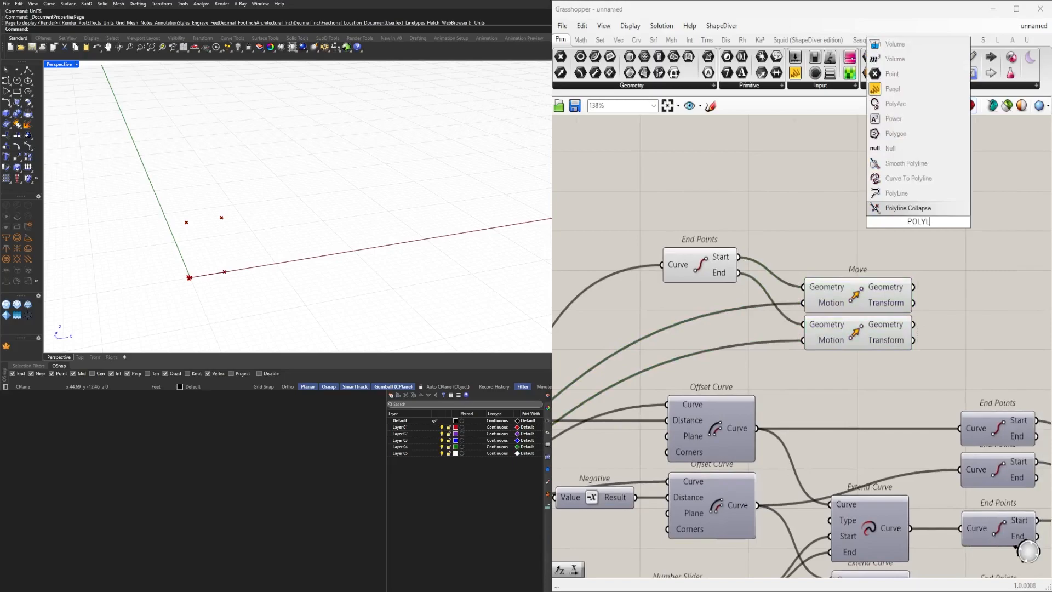
{"action": "left_click", "coordinate": [946, 195]}
{"action": "left_click_drag", "start_coordinate": [927, 213], "coordinate": [978, 237]}
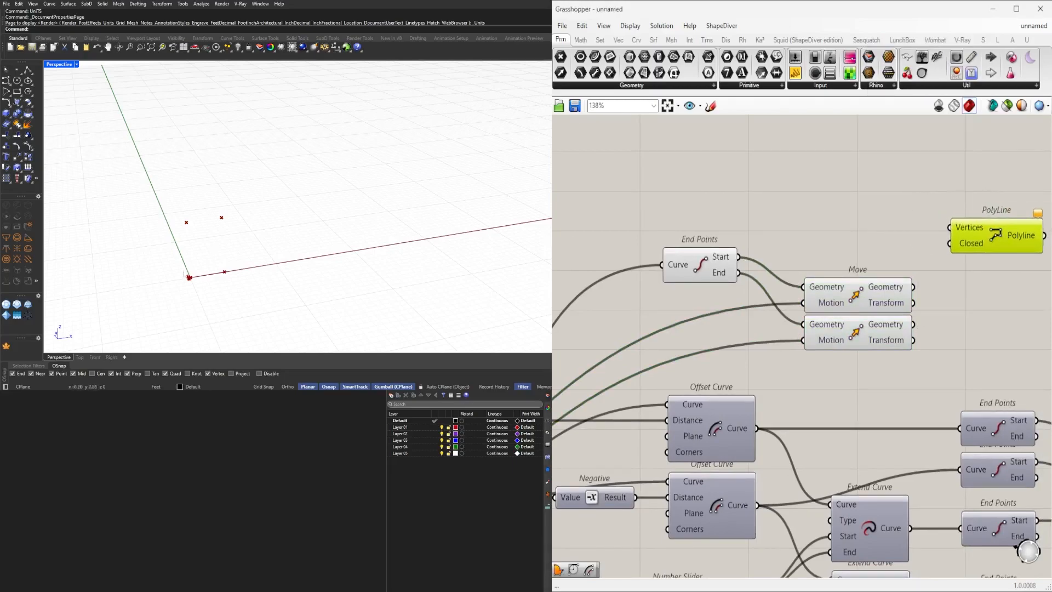
Connect the wall line's start and end points and both moved points into the PolyLine's vertices.
{"action": "left_click", "coordinate": [680, 268]}
{"action": "scroll", "coordinate": [691, 279], "scroll_direction": "up", "scroll_amount": 2}
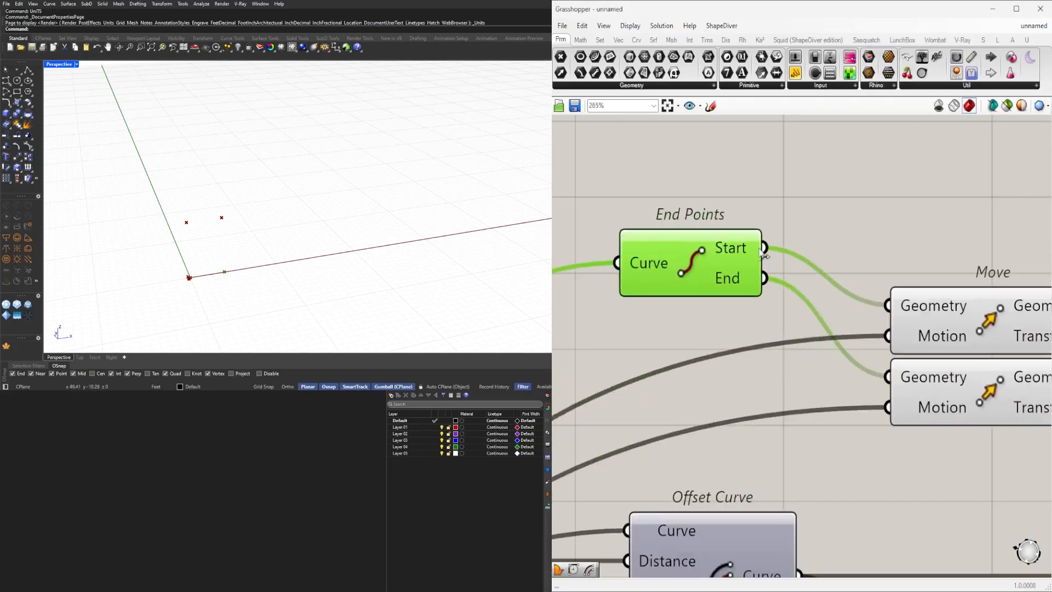
{"action": "left_click_drag", "start_coordinate": [686, 281], "coordinate": [999, 267]}
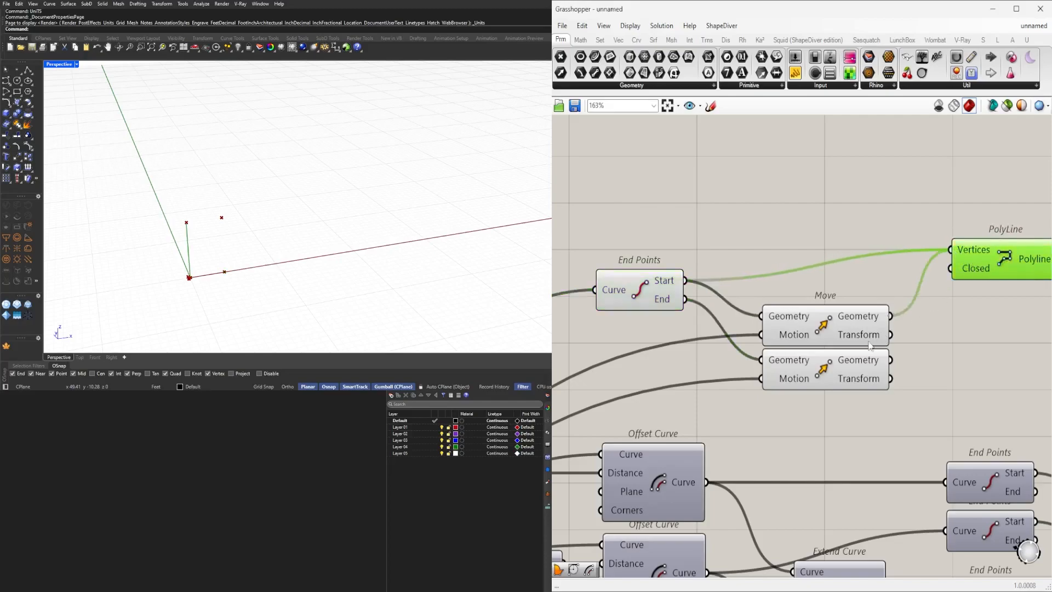
{"action": "left_click_drag", "start_coordinate": [685, 299], "coordinate": [951, 250], "text": "shift"}
{"action": "right_click_drag", "start_coordinate": [1004, 278], "coordinate": [866, 274]}
{"action": "left_click_drag", "start_coordinate": [866, 274], "coordinate": [887, 301]}
{"action": "scroll", "coordinate": [223, 298], "scroll_direction": "up", "scroll_amount": 2}
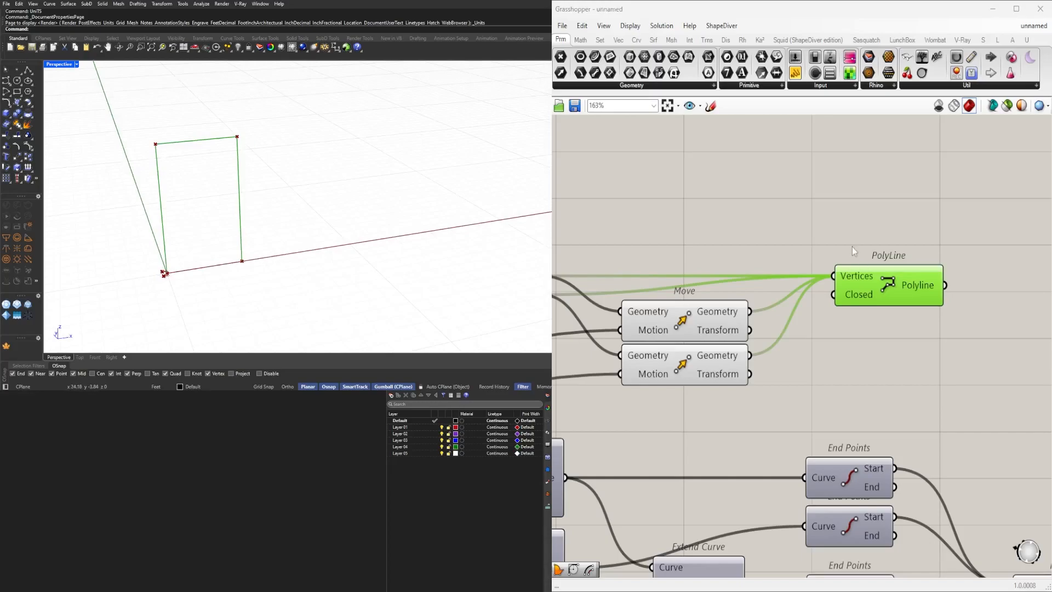
Rewire the PolyLine vertices so the points run in order around the door opening.
{"action": "scroll", "coordinate": [887, 294], "scroll_direction": "down", "scroll_amount": 3}
{"action": "right_click", "coordinate": [897, 302]}
{"action": "left_click", "coordinate": [903, 288]}
{"action": "scroll", "coordinate": [902, 284], "scroll_direction": "down", "scroll_amount": 5}
{"action": "right_click_drag", "start_coordinate": [902, 284], "coordinate": [730, 289]}
{"action": "left_click_drag", "start_coordinate": [781, 338], "coordinate": [561, 254]}
{"action": "right_click_drag", "start_coordinate": [774, 312], "coordinate": [629, 278]}
{"action": "left_click_drag", "start_coordinate": [595, 270], "coordinate": [894, 327]}
{"action": "left_click", "coordinate": [914, 347]}
{"action": "scroll", "coordinate": [914, 347], "scroll_direction": "up", "scroll_amount": 4}
{"action": "right_click_drag", "start_coordinate": [1028, 407], "coordinate": [960, 405]}
{"action": "scroll", "coordinate": [906, 377], "scroll_direction": "up", "scroll_amount": 2}
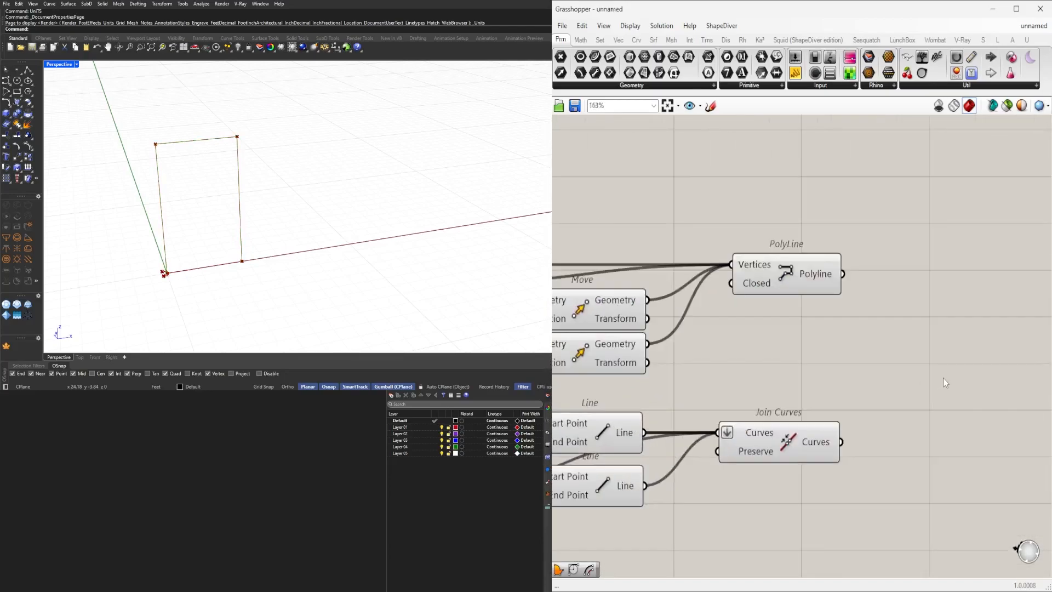
{"action": "left_click", "coordinate": [791, 275]}
{"action": "scroll", "coordinate": [158, 258], "scroll_direction": "up", "scroll_amount": 4}
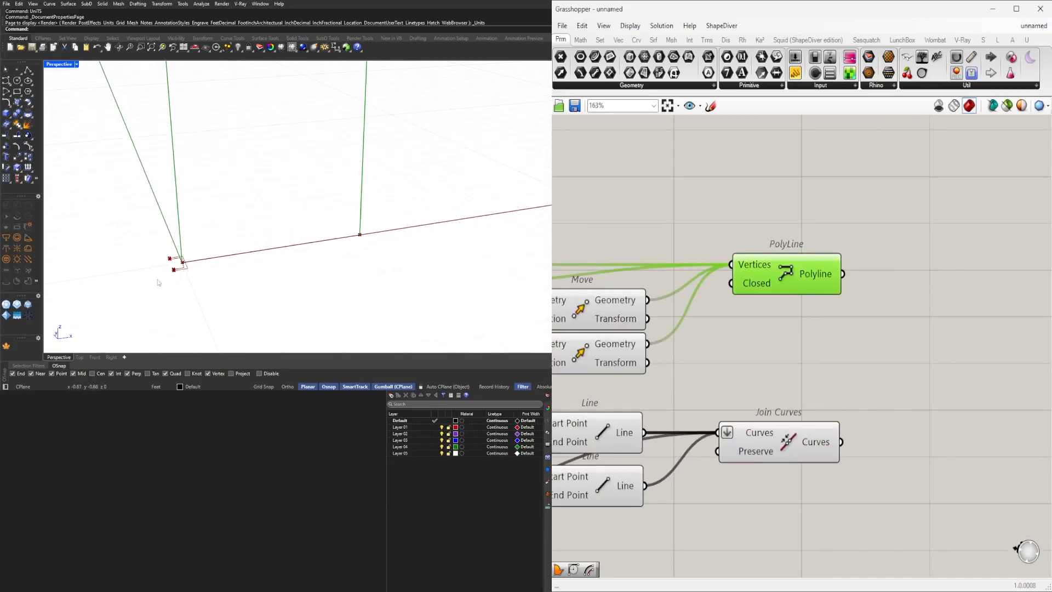
Add a Boundary Surfaces component and feed it the joined frame profile curves as edges.
{"action": "double_click", "coordinate": [899, 431]}
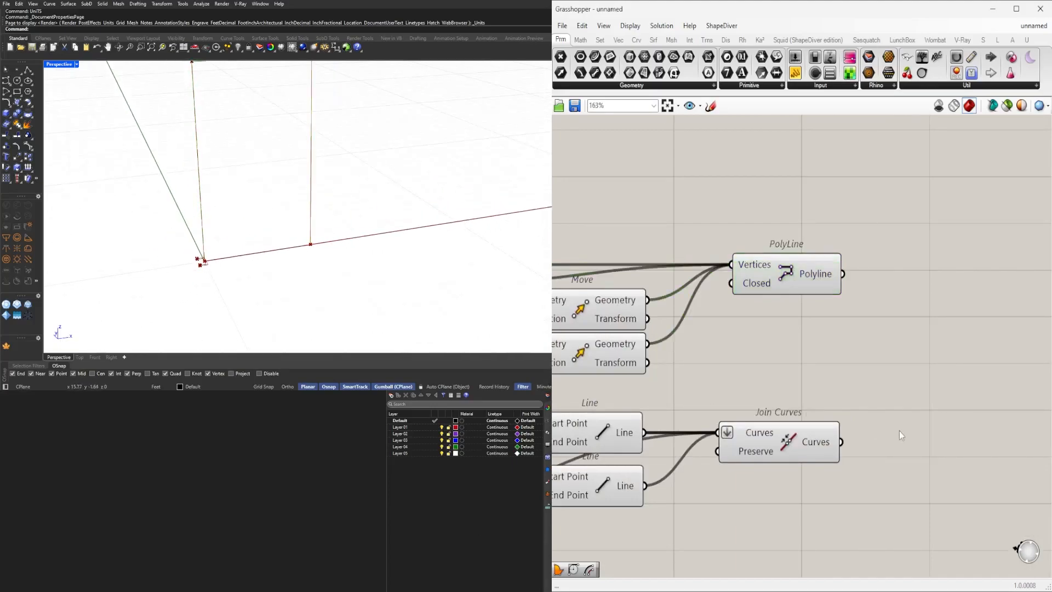
{"action": "left_click", "coordinate": [790, 276]}
{"action": "right_click_drag", "start_coordinate": [909, 343], "coordinate": [903, 383]}
{"action": "left_click", "coordinate": [763, 506]}
{"action": "right_click_drag", "start_coordinate": [822, 504], "coordinate": [814, 465]}
{"action": "left_click", "coordinate": [768, 446]}
{"action": "scroll", "coordinate": [191, 288], "scroll_direction": "up", "scroll_amount": 6}
{"action": "scroll", "coordinate": [190, 291], "scroll_direction": "up", "scroll_amount": 3}
{"action": "double_click", "coordinate": [877, 441]}
{"action": "type", "text": "boun"}
{"action": "left_click", "coordinate": [856, 435]}
{"action": "mouse_move", "coordinate": [851, 447]}
{"action": "left_mouse_down"}
{"action": "mouse_move", "coordinate": [874, 454]}
{"action": "mouse_move", "coordinate": [848, 445]}
{"action": "left_mouse_up"}
{"action": "scroll", "coordinate": [923, 384], "scroll_direction": "down", "scroll_amount": 3}
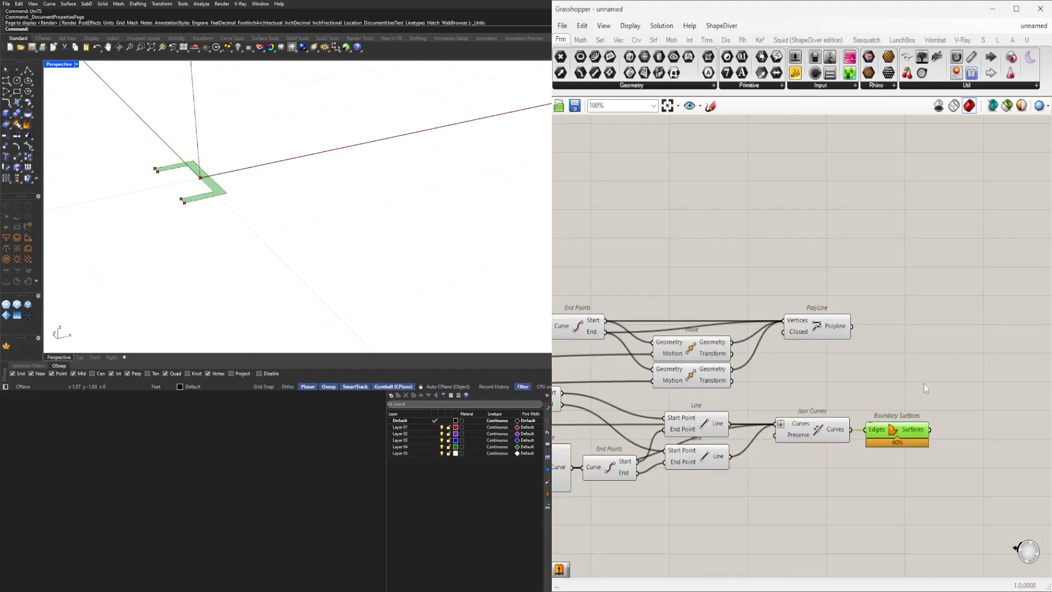
Add a Sweep1 component sweeping the boundary surface section along the PolyLine rail.
{"action": "double_click", "coordinate": [909, 399]}
{"action": "type", "text": "swee"}
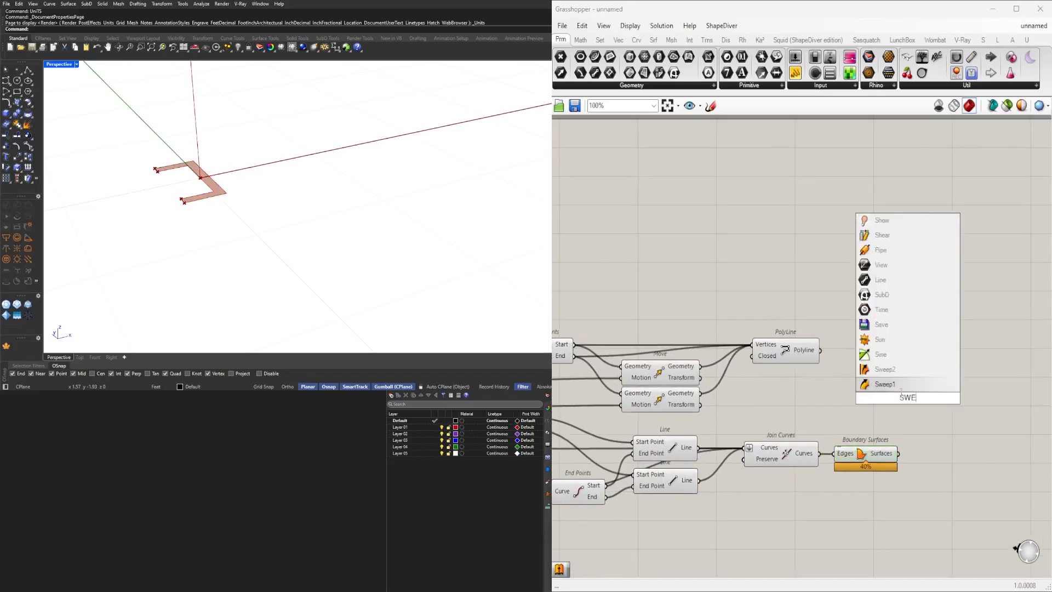
{"action": "left_click", "coordinate": [910, 385]}
{"action": "left_click", "coordinate": [800, 361]}
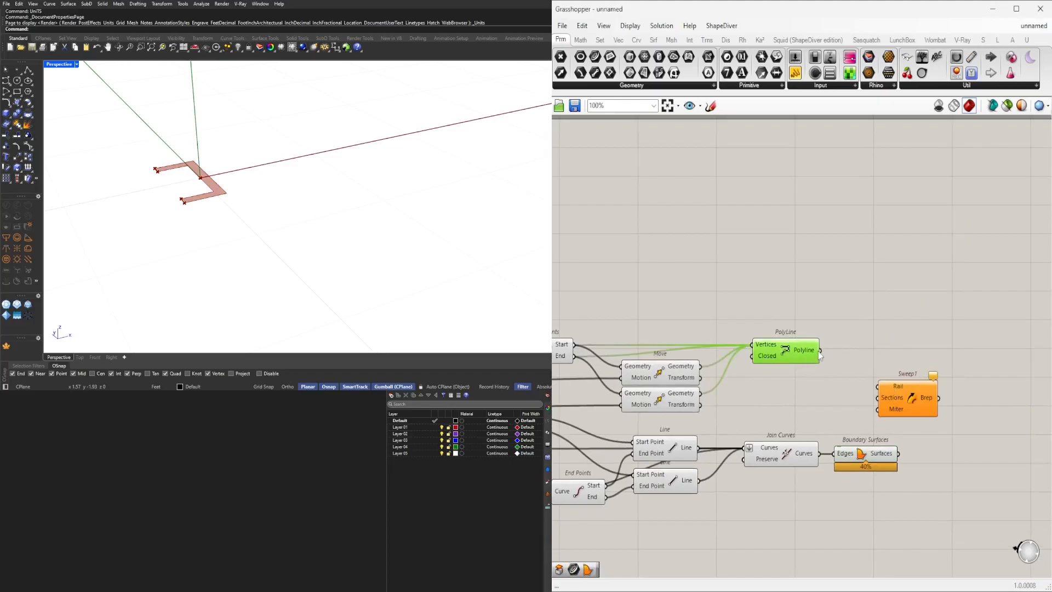
{"action": "left_click_drag", "start_coordinate": [894, 396], "coordinate": [923, 433]}
{"action": "scroll", "coordinate": [281, 139], "scroll_direction": "down", "scroll_amount": 8}
{"action": "right_click_drag", "start_coordinate": [282, 140], "coordinate": [294, 169], "text": "shift"}
{"action": "scroll", "coordinate": [269, 211], "scroll_direction": "down", "scroll_amount": 2}
{"action": "scroll", "coordinate": [254, 127], "scroll_direction": "up", "scroll_amount": 8}
{"action": "scroll", "coordinate": [254, 126], "scroll_direction": "down", "scroll_amount": 6}
{"action": "scroll", "coordinate": [255, 127], "scroll_direction": "up", "scroll_amount": 9}
{"action": "right_click_drag", "start_coordinate": [255, 127], "coordinate": [219, 106]}
{"action": "scroll", "coordinate": [841, 278], "scroll_direction": "down", "scroll_amount": 2}
{"action": "scroll", "coordinate": [942, 404], "scroll_direction": "up", "scroll_amount": 4}
{"action": "right_click_drag", "start_coordinate": [735, 448], "coordinate": [971, 421]}
{"action": "scroll", "coordinate": [971, 421], "scroll_direction": "down", "scroll_amount": 4}
{"action": "scroll", "coordinate": [660, 423], "scroll_direction": "up", "scroll_amount": 9}
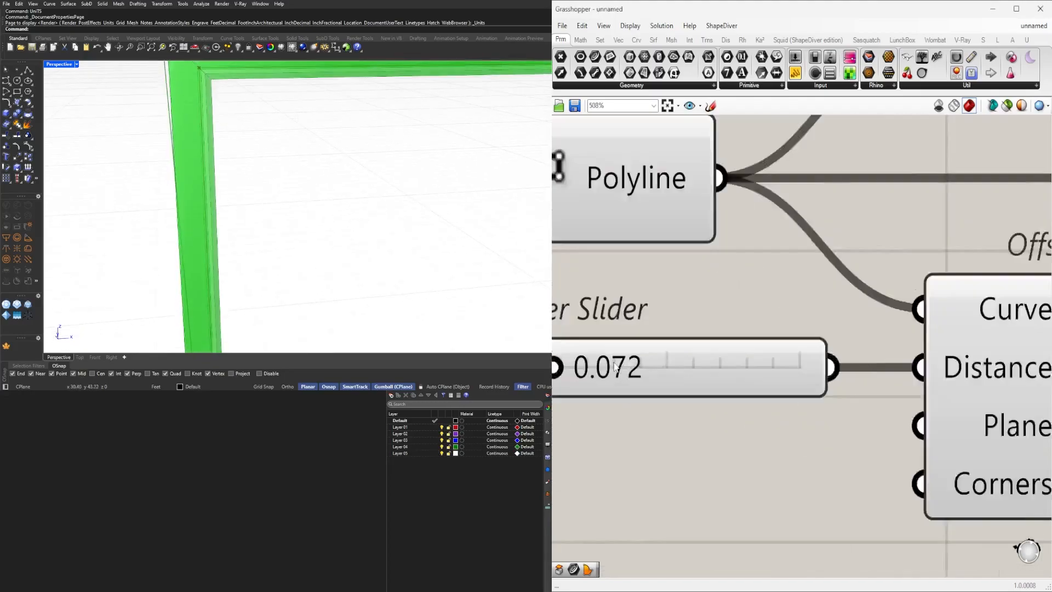
Enter a new value in the Number Slider below the PolyLine.
{"action": "mouse_move", "coordinate": [676, 398]}
{"action": "left_mouse_down"}
{"action": "mouse_move", "coordinate": [699, 398]}
{"action": "mouse_move", "coordinate": [673, 398]}
{"action": "left_mouse_up"}
{"action": "double_click", "coordinate": [707, 396]}
{"action": "type", "text": "."}
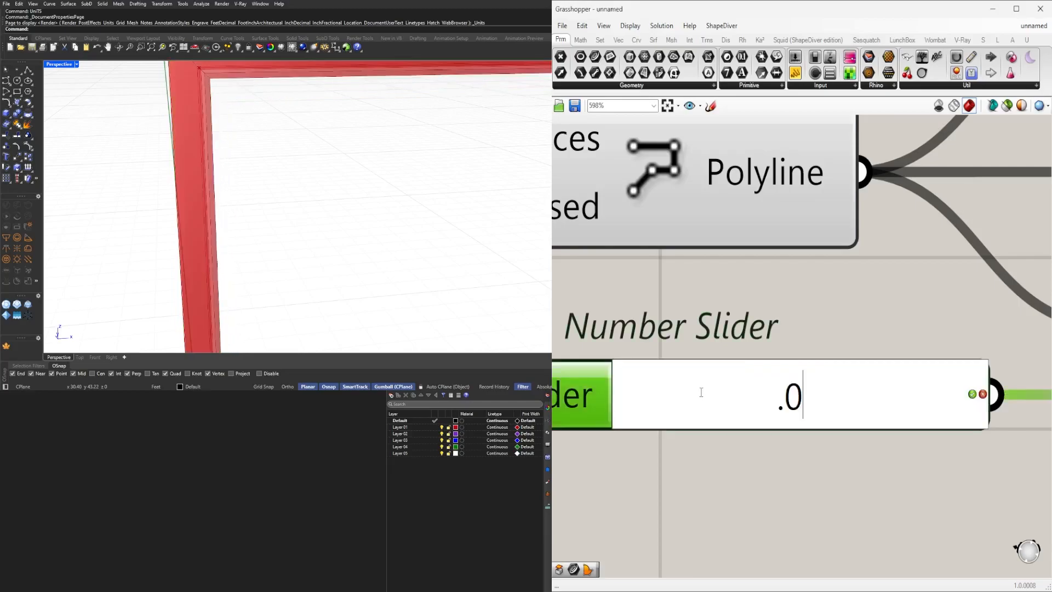
{"action": "key", "text": "Return"}
{"action": "scroll", "coordinate": [299, 164], "scroll_direction": "down", "scroll_amount": 5}
{"action": "right_click_drag", "start_coordinate": [300, 164], "coordinate": [273, 163]}
{"action": "scroll", "coordinate": [272, 158], "scroll_direction": "up", "scroll_amount": 4}
{"action": "scroll", "coordinate": [273, 163], "scroll_direction": "down", "scroll_amount": 3}
{"action": "scroll", "coordinate": [784, 350], "scroll_direction": "down", "scroll_amount": 8}
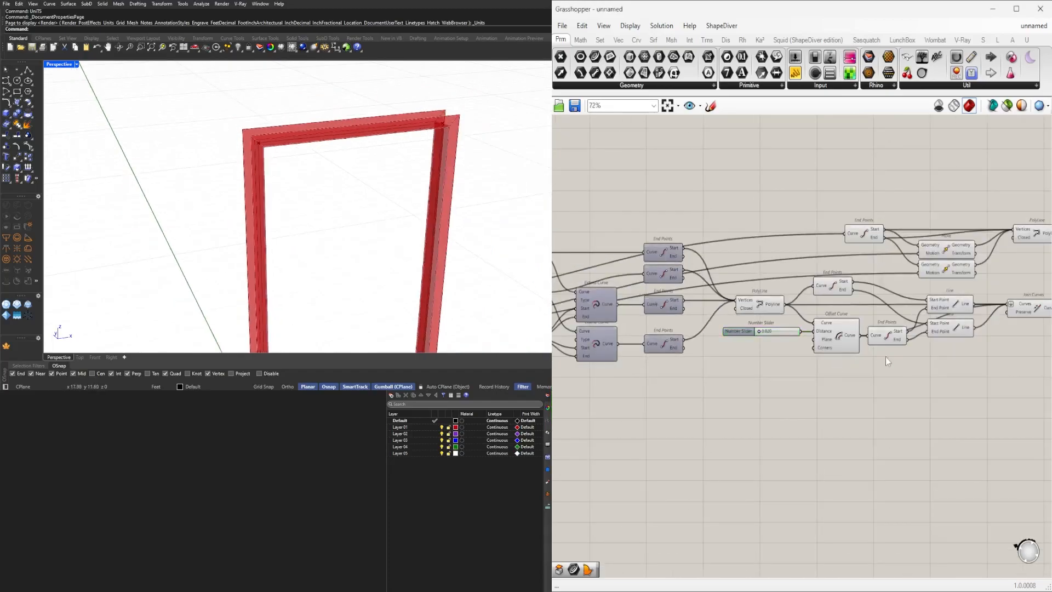
Disconnect a wire from the Motion input of each Move component.
{"action": "right_click_drag", "start_coordinate": [767, 357], "coordinate": [749, 388]}
{"action": "scroll", "coordinate": [764, 258], "scroll_direction": "up", "scroll_amount": 3}
{"action": "right_click", "coordinate": [763, 271]}
{"action": "mouse_move", "coordinate": [811, 293]}
{"action": "left_click", "coordinate": [895, 307]}
{"action": "right_click", "coordinate": [763, 308]}
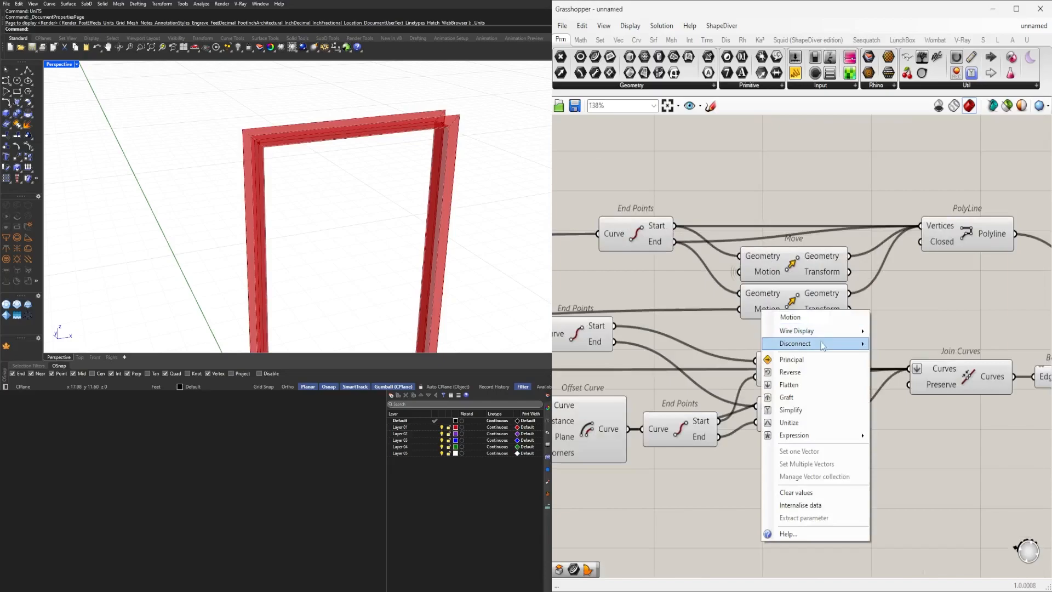
{"action": "mouse_move", "coordinate": [811, 331]}
{"action": "left_click", "coordinate": [904, 357]}
{"action": "scroll", "coordinate": [975, 328], "scroll_direction": "down", "scroll_amount": 2}
{"action": "scroll", "coordinate": [981, 351], "scroll_direction": "up", "scroll_amount": 2}
{"action": "right_click_drag", "start_coordinate": [971, 370], "coordinate": [750, 364]}
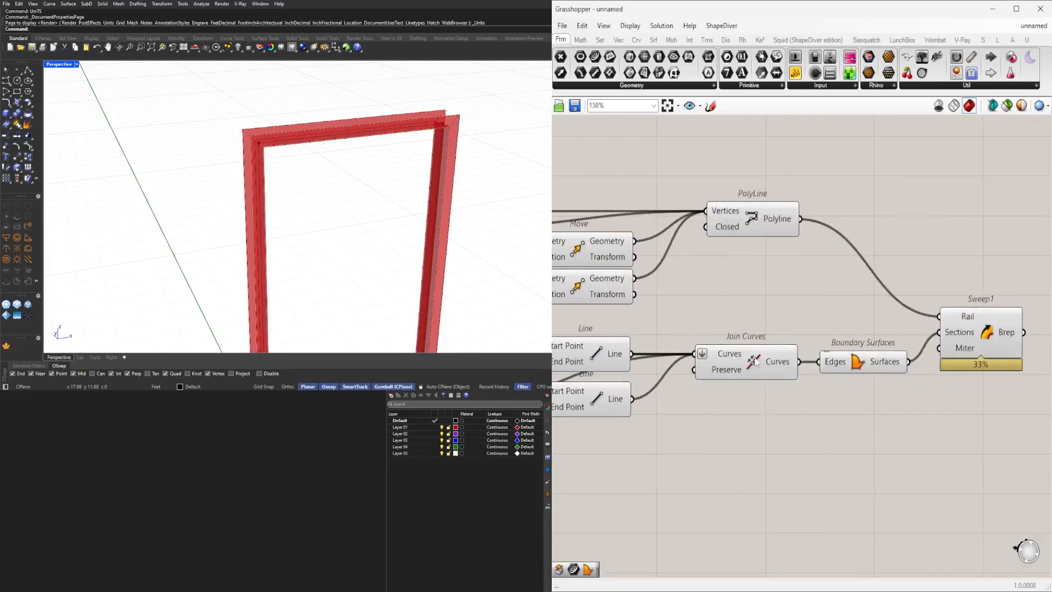
Change the data option on the Join Curves component's Curves input.
{"action": "right_click", "coordinate": [718, 358]}
{"action": "mouse_move", "coordinate": [767, 386]}
{"action": "left_click", "coordinate": [857, 413]}
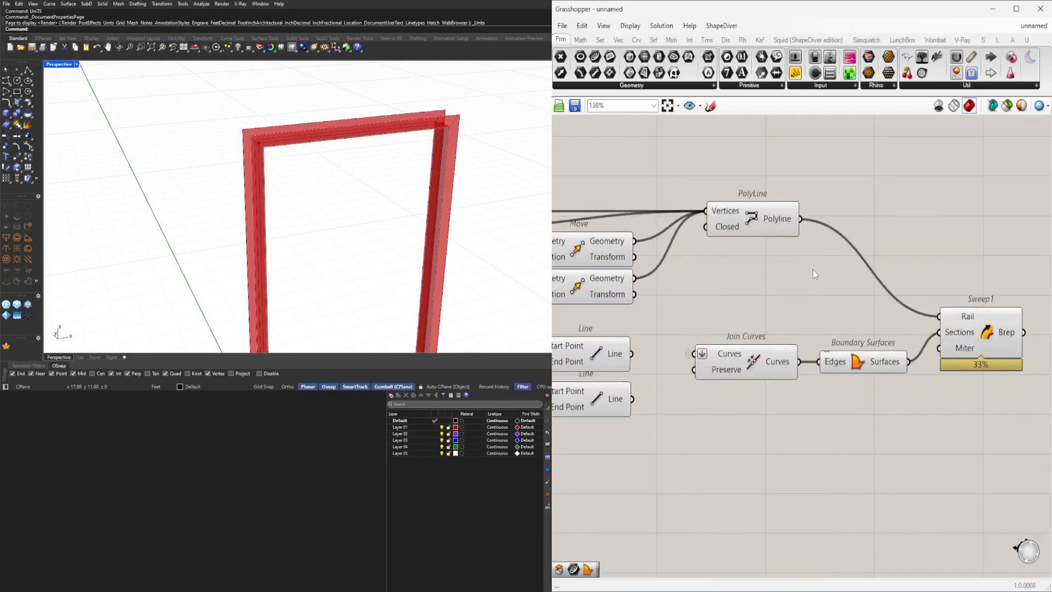
Adjust the DOOR HEIGHT slider to about 8.15.
{"action": "scroll", "coordinate": [765, 320], "scroll_direction": "down", "scroll_amount": 3}
{"action": "right_click_drag", "start_coordinate": [756, 274], "coordinate": [771, 278]}
{"action": "scroll", "coordinate": [783, 263], "scroll_direction": "up", "scroll_amount": 5}
{"action": "right_click_drag", "start_coordinate": [614, 283], "coordinate": [882, 278]}
{"action": "scroll", "coordinate": [855, 275], "scroll_direction": "down", "scroll_amount": 6}
{"action": "right_click_drag", "start_coordinate": [725, 356], "coordinate": [907, 376]}
{"action": "right_click_drag", "start_coordinate": [614, 374], "coordinate": [817, 376]}
{"action": "scroll", "coordinate": [752, 339], "scroll_direction": "up", "scroll_amount": 7}
{"action": "right_click_drag", "start_coordinate": [592, 333], "coordinate": [720, 353]}
{"action": "scroll", "coordinate": [720, 353], "scroll_direction": "up", "scroll_amount": 3}
{"action": "mouse_move", "coordinate": [735, 335]}
{"action": "left_mouse_down"}
{"action": "mouse_move", "coordinate": [767, 335]}
{"action": "mouse_move", "coordinate": [749, 336]}
{"action": "left_mouse_up"}
{"action": "scroll", "coordinate": [745, 359], "scroll_direction": "down", "scroll_amount": 2}
{"action": "scroll", "coordinate": [771, 394], "scroll_direction": "up", "scroll_amount": 2}
{"action": "mouse_move", "coordinate": [812, 403]}
{"action": "left_mouse_down"}
{"action": "mouse_move", "coordinate": [831, 402]}
{"action": "mouse_move", "coordinate": [816, 404]}
{"action": "left_mouse_up"}
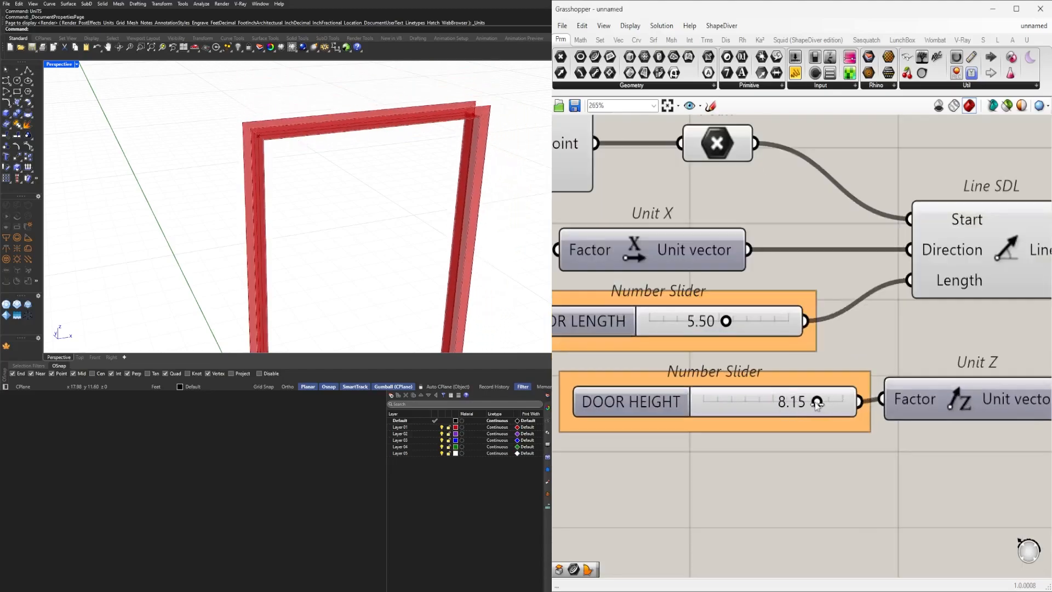
{"action": "scroll", "coordinate": [949, 202], "scroll_direction": "down", "scroll_amount": 5}
{"action": "scroll", "coordinate": [827, 284], "scroll_direction": "up", "scroll_amount": 6}
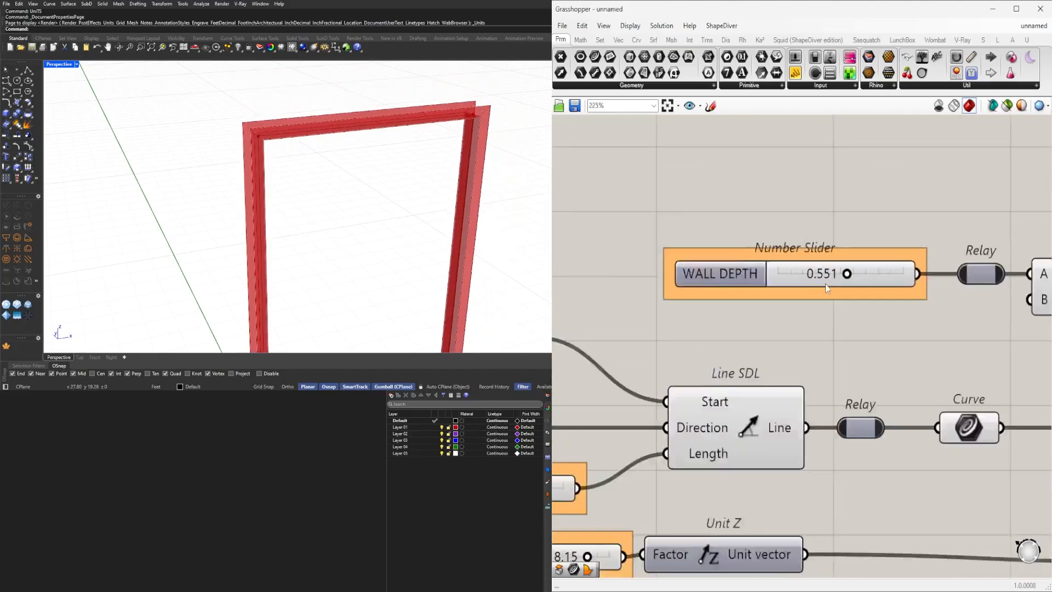
Adjust the WALL DEPTH slider to test the frame.
{"action": "mouse_move", "coordinate": [853, 272]}
{"action": "left_mouse_down"}
{"action": "mouse_move", "coordinate": [826, 271]}
{"action": "mouse_move", "coordinate": [885, 272]}
{"action": "mouse_move", "coordinate": [873, 272]}
{"action": "left_mouse_up"}
{"action": "scroll", "coordinate": [901, 347], "scroll_direction": "down", "scroll_amount": 6}
{"action": "right_click_drag", "start_coordinate": [902, 348], "coordinate": [668, 347]}
{"action": "scroll", "coordinate": [588, 354], "scroll_direction": "up", "scroll_amount": 4}
{"action": "right_click_drag", "start_coordinate": [439, 224], "coordinate": [347, 138]}
{"action": "scroll", "coordinate": [421, 227], "scroll_direction": "down", "scroll_amount": 6}
{"action": "scroll", "coordinate": [313, 81], "scroll_direction": "up", "scroll_amount": 7}
{"action": "scroll", "coordinate": [679, 358], "scroll_direction": "up", "scroll_amount": 3}
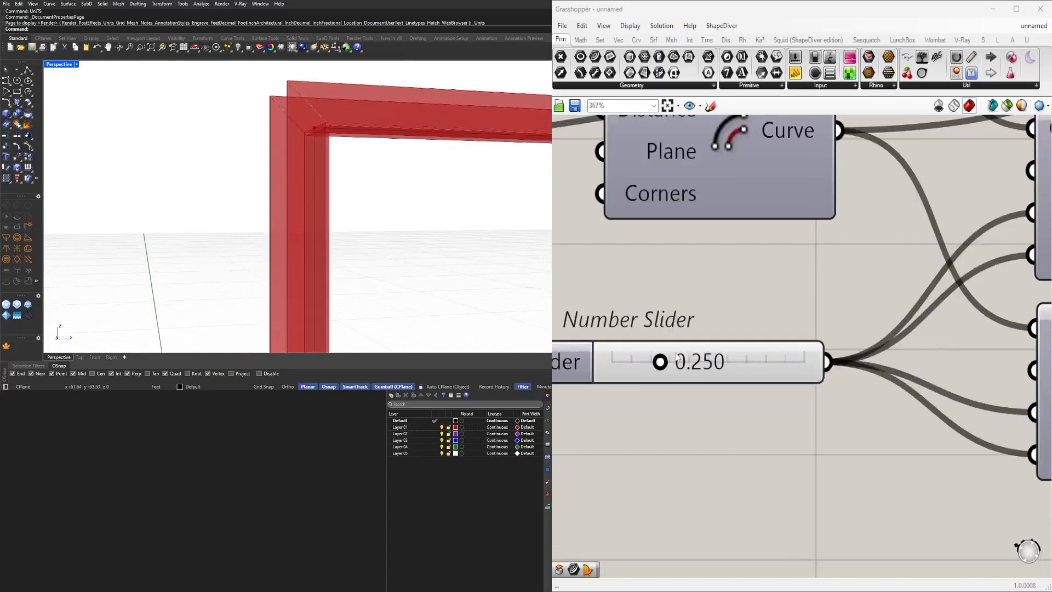
Drag the Number Slider feeding the offset and extend curves to about 0.5.
{"action": "left_click_drag", "start_coordinate": [661, 362], "coordinate": [702, 356]}
{"action": "scroll", "coordinate": [240, 148], "scroll_direction": "down", "scroll_amount": 8}
{"action": "right_click_drag", "start_coordinate": [240, 148], "coordinate": [255, 180]}
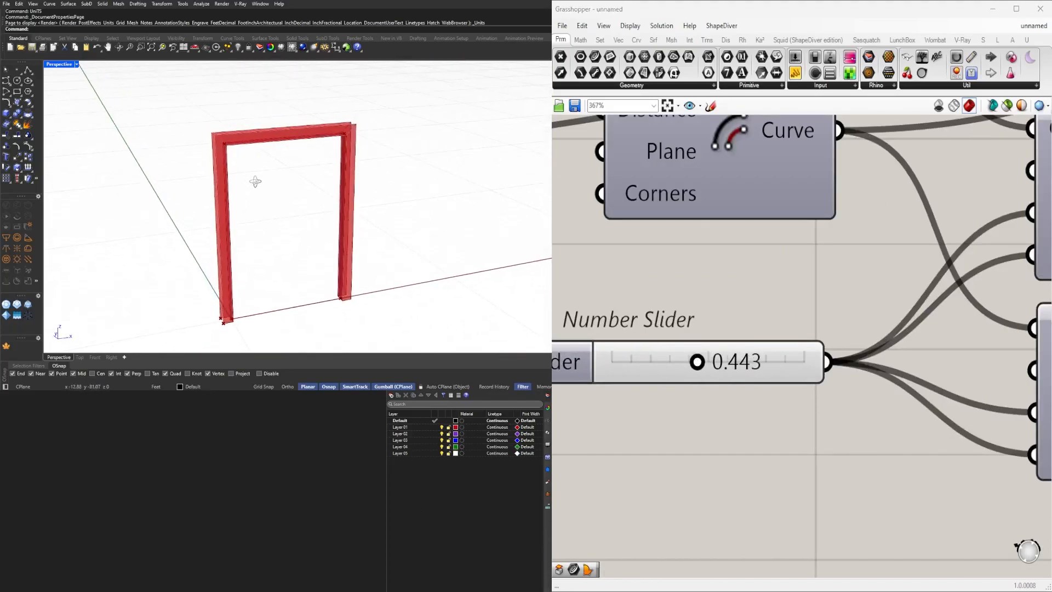
{"action": "scroll", "coordinate": [719, 324], "scroll_direction": "up", "scroll_amount": 1}
{"action": "left_click_drag", "start_coordinate": [695, 370], "coordinate": [771, 368]}
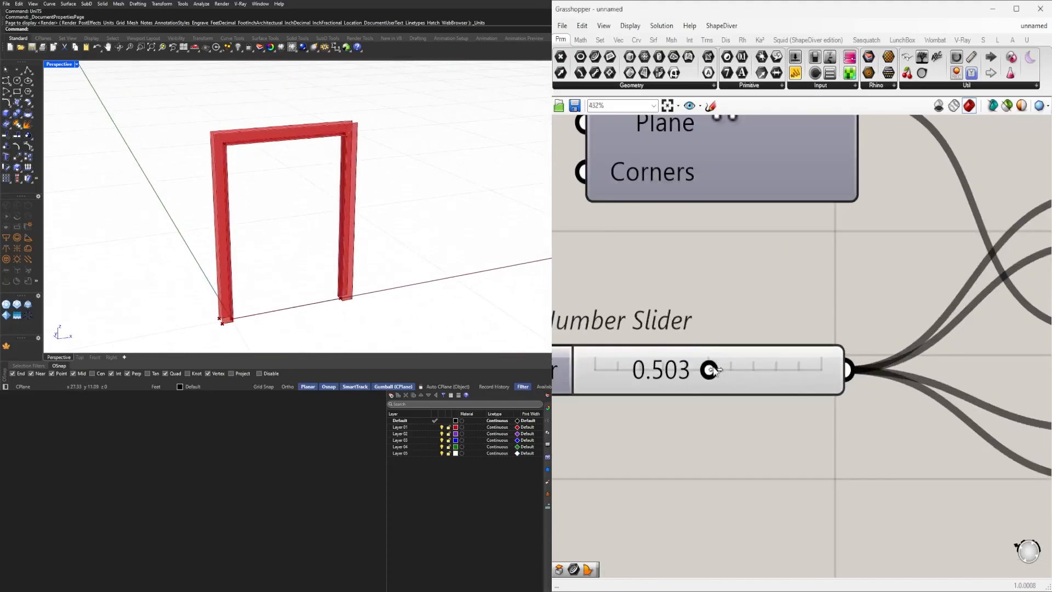
Set the Number Slider below the PolyLine to 0.1.
{"action": "scroll", "coordinate": [848, 287], "scroll_direction": "down", "scroll_amount": 8}
{"action": "right_click_drag", "start_coordinate": [848, 287], "coordinate": [784, 343]}
{"action": "scroll", "coordinate": [784, 344], "scroll_direction": "up", "scroll_amount": 8}
{"action": "left_click_drag", "start_coordinate": [866, 327], "coordinate": [789, 331]}
{"action": "double_click", "coordinate": [788, 330]}
{"action": "type", "text": ".1"}
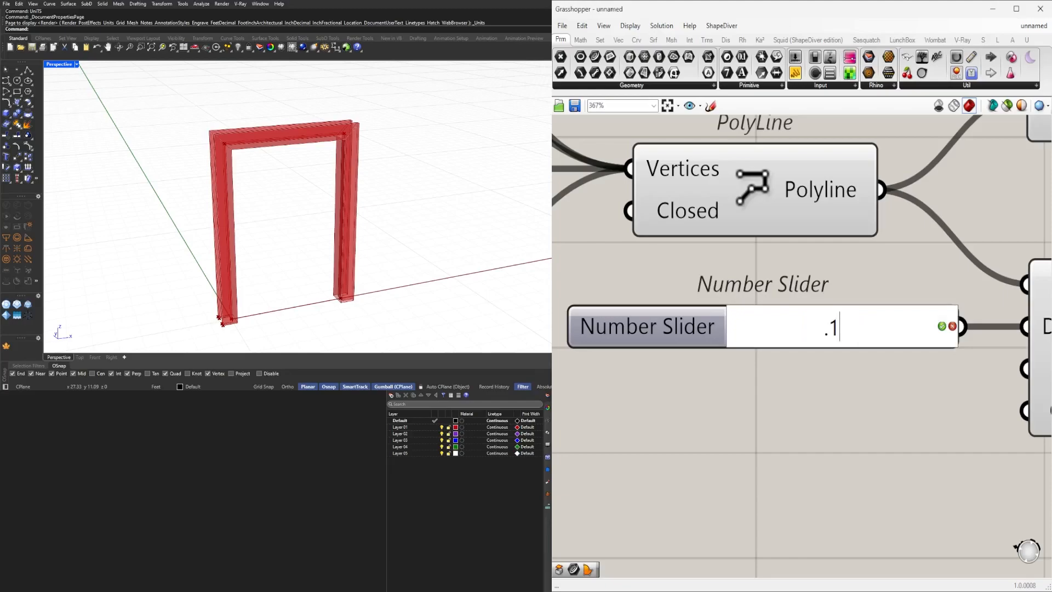
{"action": "key", "text": "Return"}
Review the swept frame and the whole definition.
{"action": "scroll", "coordinate": [824, 402], "scroll_direction": "down", "scroll_amount": 3}
{"action": "scroll", "coordinate": [825, 402], "scroll_direction": "up", "scroll_amount": 4}
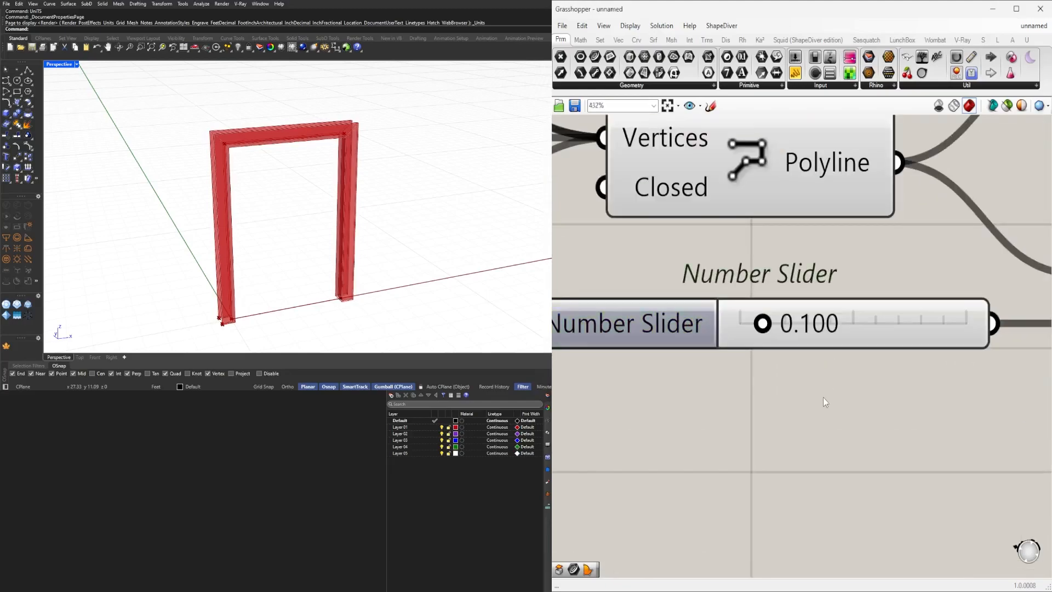
{"action": "scroll", "coordinate": [824, 397], "scroll_direction": "down", "scroll_amount": 5}
{"action": "scroll", "coordinate": [858, 368], "scroll_direction": "down", "scroll_amount": 4}
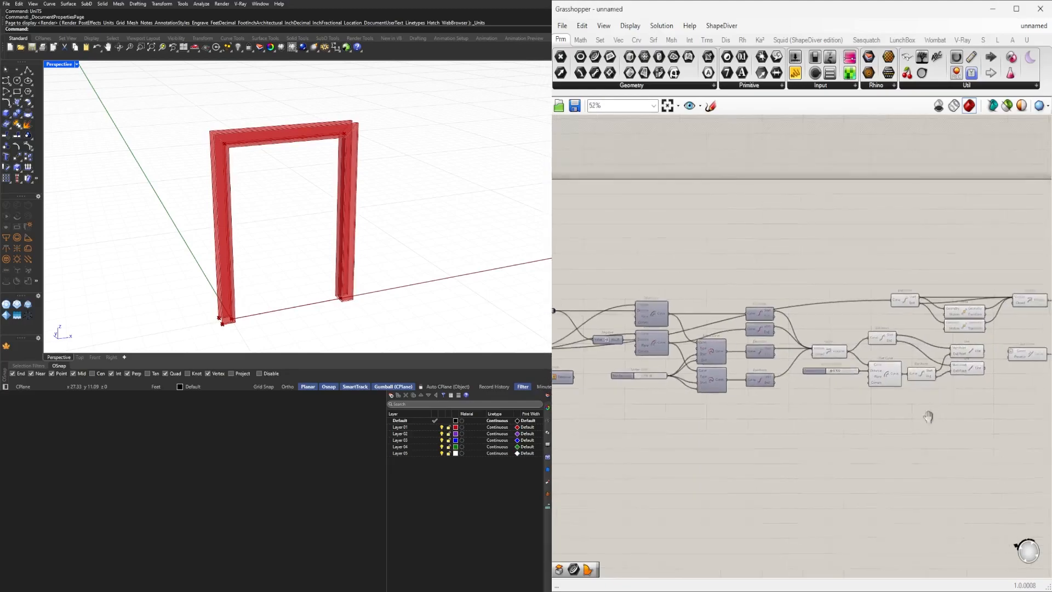
{"action": "scroll", "coordinate": [988, 340], "scroll_direction": "up", "scroll_amount": 3}
{"action": "left_click", "coordinate": [995, 340]}
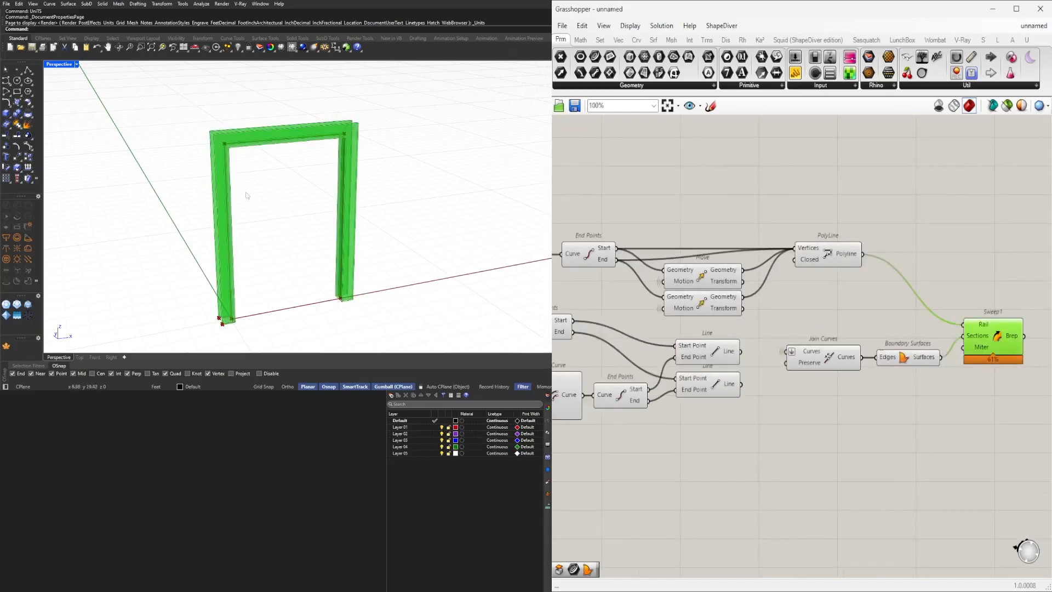
{"action": "scroll", "coordinate": [255, 192], "scroll_direction": "up", "scroll_amount": 6}
{"action": "scroll", "coordinate": [258, 239], "scroll_direction": "down", "scroll_amount": 6}
{"action": "right_click_drag", "start_coordinate": [307, 214], "coordinate": [354, 218]}
{"action": "right_click_drag", "start_coordinate": [827, 366], "coordinate": [901, 345]}
{"action": "scroll", "coordinate": [901, 345], "scroll_direction": "down", "scroll_amount": 6}
{"action": "left_click_drag", "start_coordinate": [948, 388], "coordinate": [819, 296]}
{"action": "middle_click", "coordinate": [827, 295]}
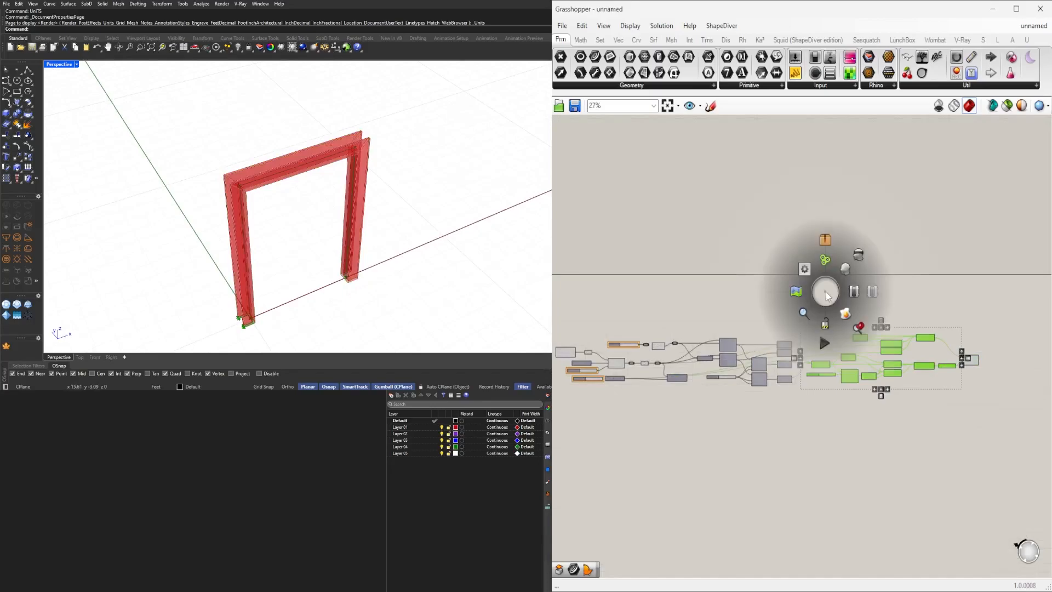
{"action": "left_click", "coordinate": [859, 254]}
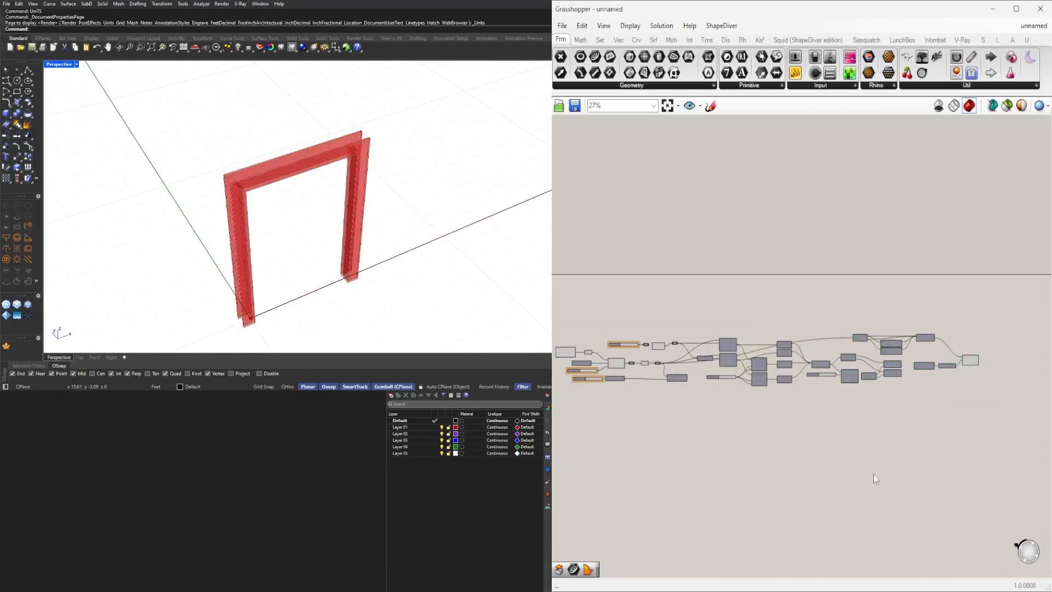
Duplicate the relay, Negative and two Offset Curve components below the originals.
{"action": "scroll", "coordinate": [680, 366], "scroll_direction": "up", "scroll_amount": 6}
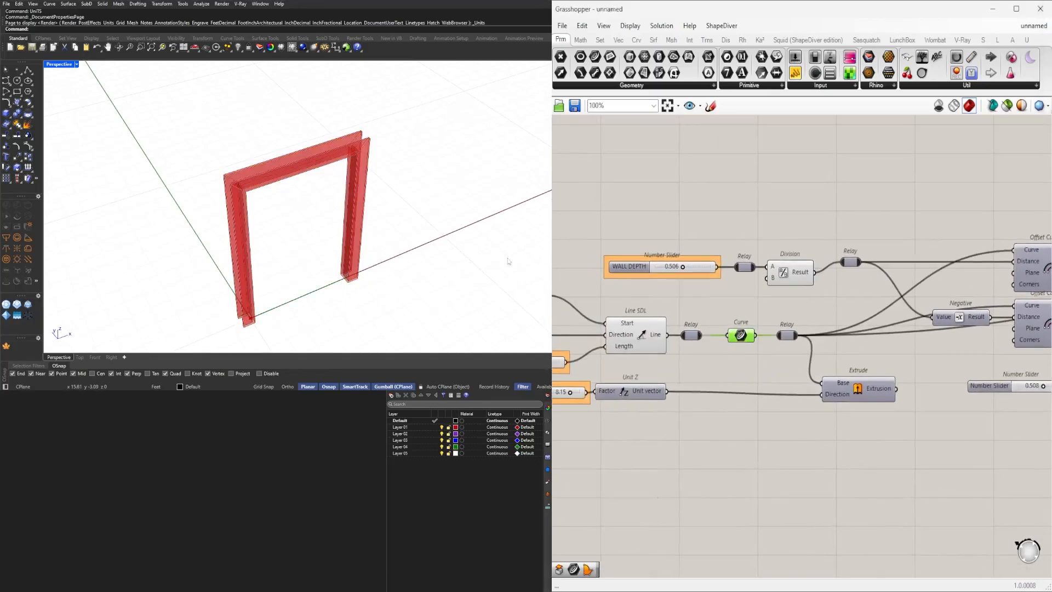
{"action": "scroll", "coordinate": [386, 247], "scroll_direction": "up", "scroll_amount": 10}
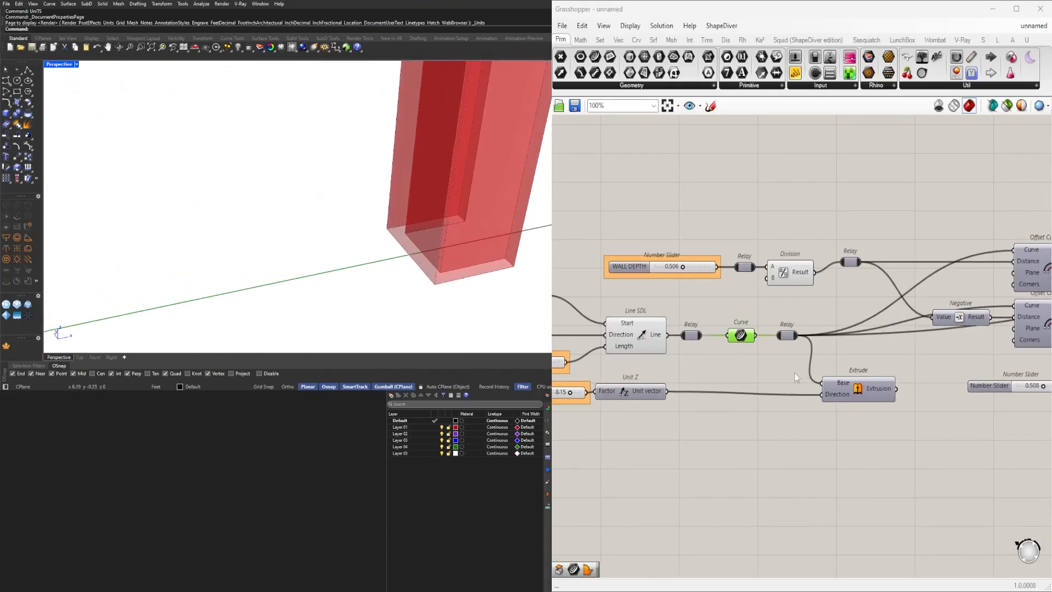
{"action": "right_click_drag", "start_coordinate": [687, 414], "coordinate": [647, 375]}
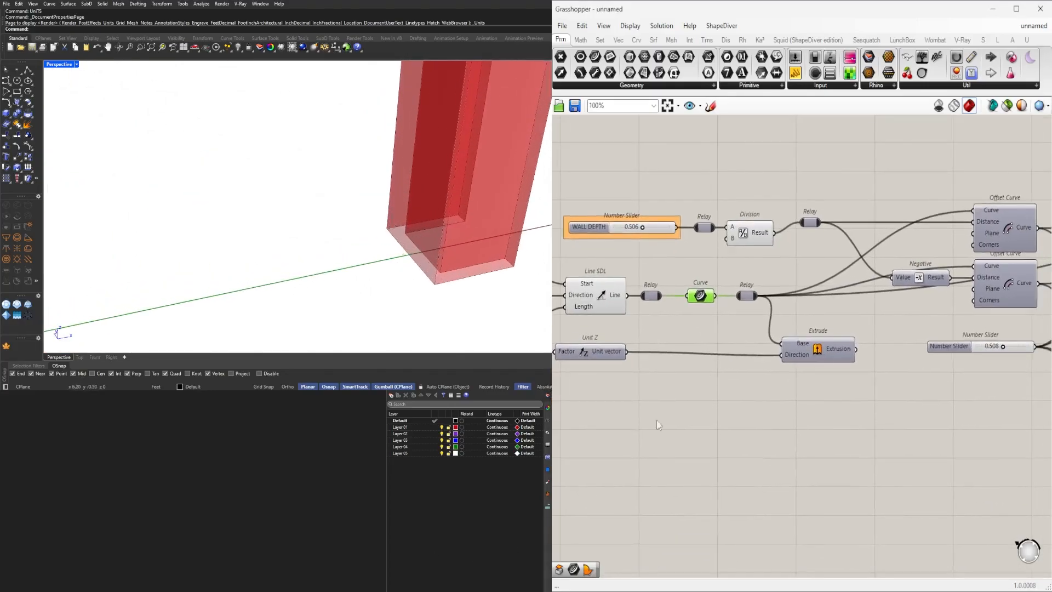
{"action": "scroll", "coordinate": [837, 396], "scroll_direction": "down", "scroll_amount": 4}
{"action": "left_click", "coordinate": [863, 228]}
{"action": "left_click", "coordinate": [858, 264], "text": "shift"}
{"action": "left_click", "coordinate": [814, 263], "text": "shift"}
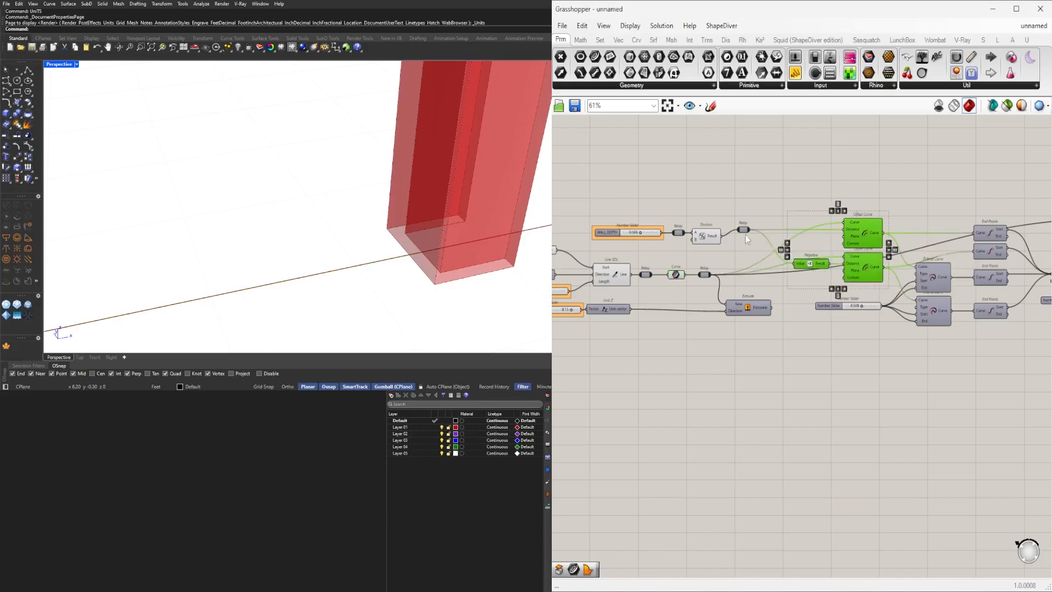
{"action": "left_click", "coordinate": [743, 229], "text": "shift"}
{"action": "left_click_drag", "start_coordinate": [851, 227], "coordinate": [858, 342]}
{"action": "left_click", "coordinate": [666, 355]}
{"action": "scroll", "coordinate": [692, 278], "scroll_direction": "up", "scroll_amount": 1}
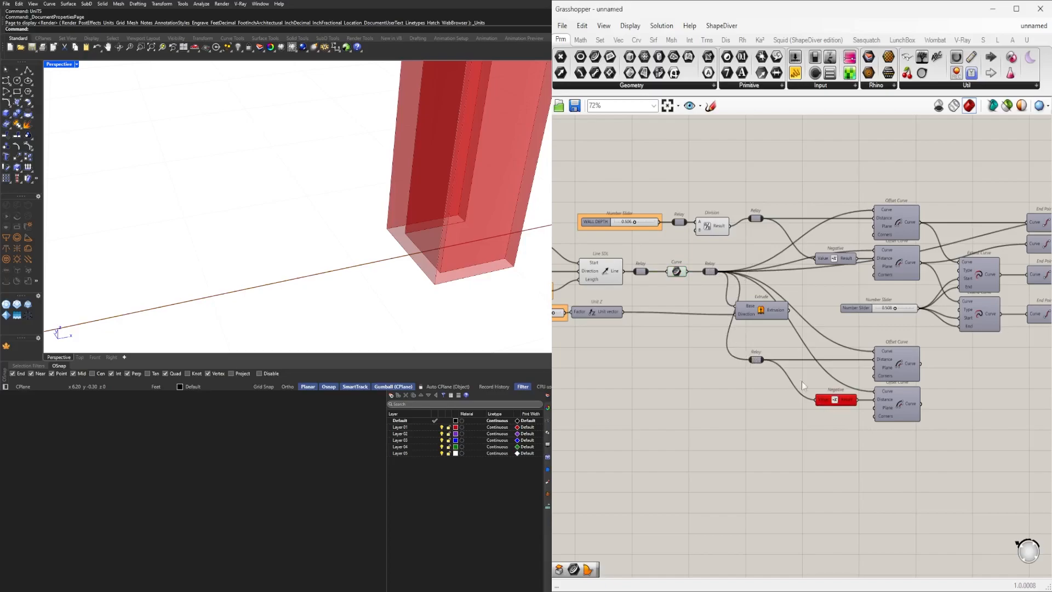
Wire the duplicated Offset Curve components to the wall line relay and enable their preview.
{"action": "scroll", "coordinate": [767, 370], "scroll_direction": "up", "scroll_amount": 3}
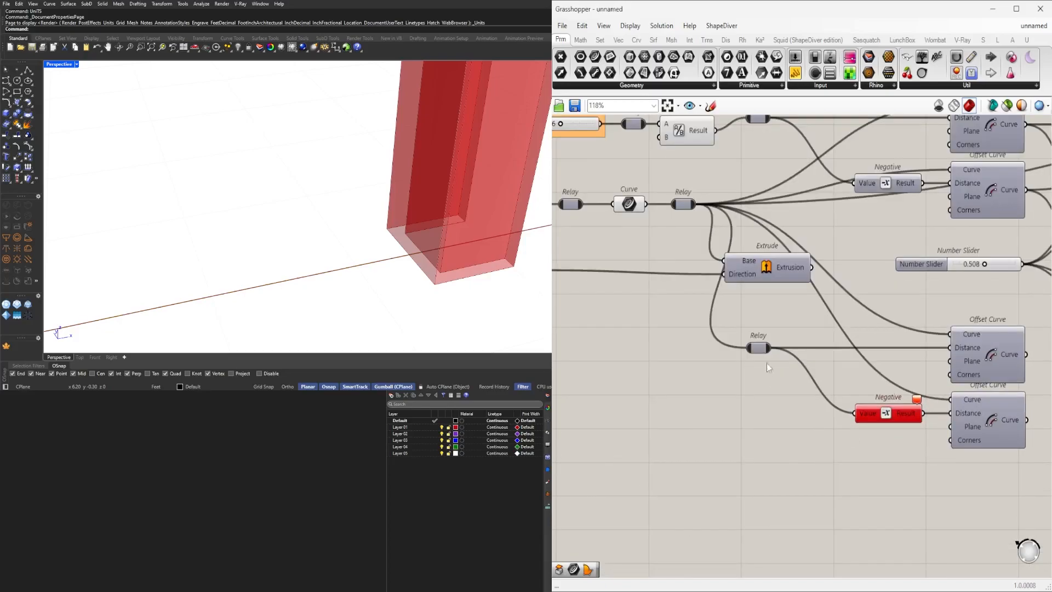
{"action": "key", "text": "ctrl+z"}
{"action": "left_click_drag", "start_coordinate": [716, 230], "coordinate": [936, 331]}
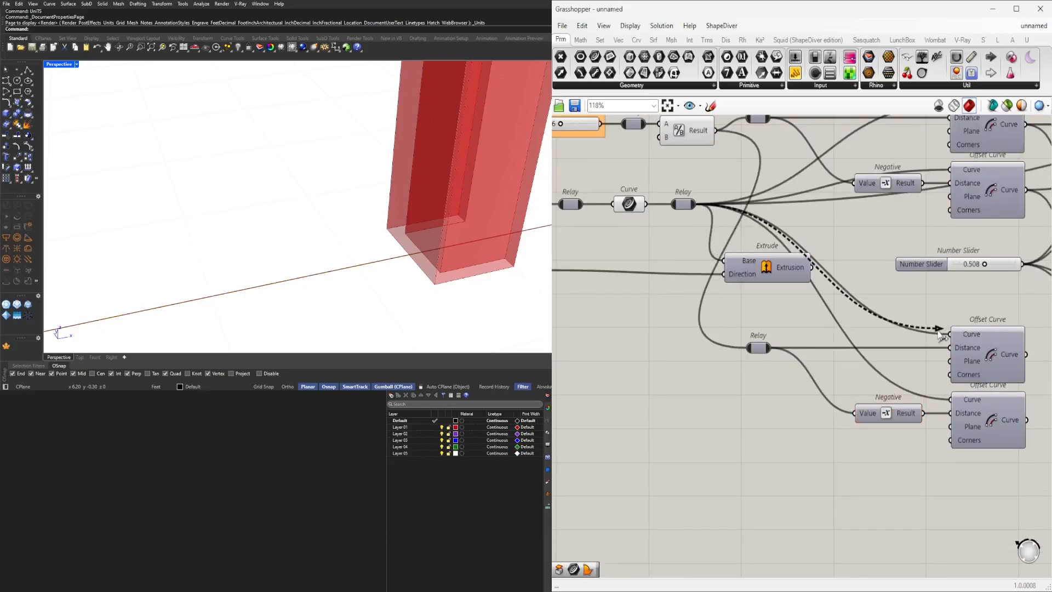
{"action": "right_click_drag", "start_coordinate": [1025, 477], "coordinate": [885, 456]}
{"action": "left_click_drag", "start_coordinate": [933, 468], "coordinate": [839, 324]}
{"action": "middle_click", "coordinate": [869, 309]}
{"action": "left_click", "coordinate": [888, 286]}
{"action": "scroll", "coordinate": [356, 232], "scroll_direction": "down", "scroll_amount": 2}
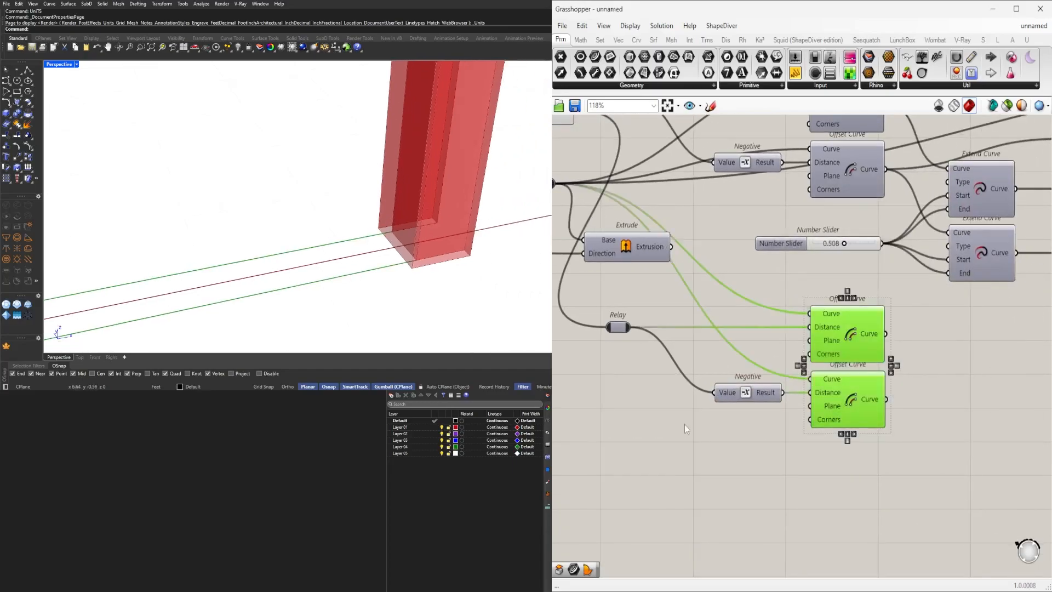
Add a Number Slider set to 0.125 and connect it to the relay feeding the new offset distances.
{"action": "right_click_drag", "start_coordinate": [690, 425], "coordinate": [820, 427]}
{"action": "double_click", "coordinate": [652, 359]}
{"action": "type", "text": "0.125"}
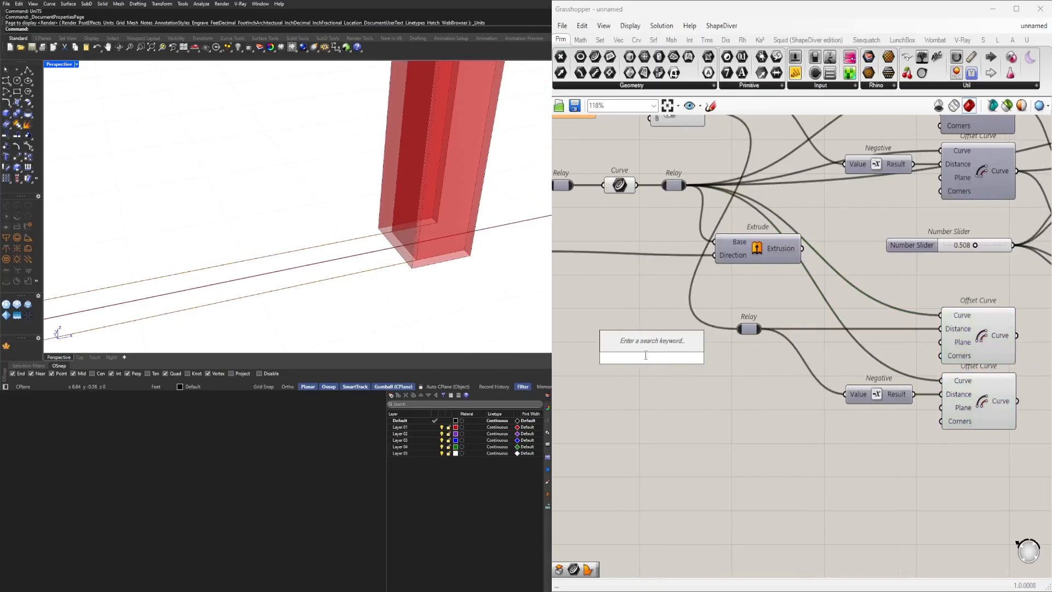
{"action": "key", "text": "Return"}
{"action": "left_click_drag", "start_coordinate": [716, 358], "coordinate": [727, 336]}
{"action": "left_click_drag", "start_coordinate": [635, 361], "coordinate": [581, 332]}
{"action": "right_click_drag", "start_coordinate": [731, 357], "coordinate": [822, 353]}
{"action": "left_click_drag", "start_coordinate": [646, 324], "coordinate": [594, 324]}
Insert a Division component between the 0.125 slider and the relay.
{"action": "double_click", "coordinate": [750, 362]}
{"action": "type", "text": "Division"}
{"action": "key", "text": "Return"}
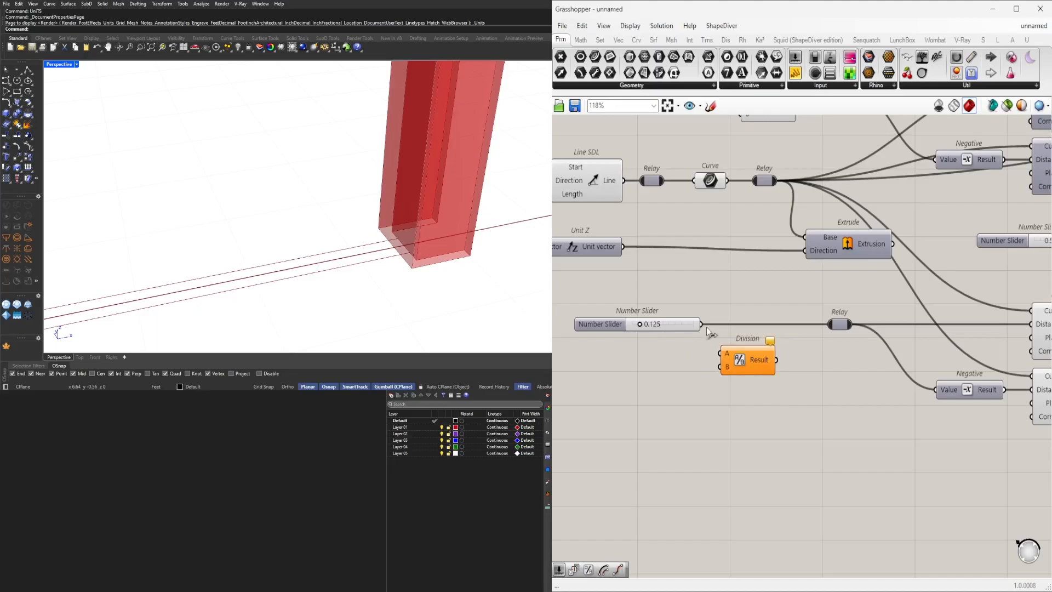
{"action": "left_click_drag", "start_coordinate": [755, 360], "coordinate": [828, 325]}
{"action": "left_click_drag", "start_coordinate": [816, 348], "coordinate": [685, 307]}
{"action": "left_click_drag", "start_coordinate": [764, 332], "coordinate": [784, 326]}
{"action": "left_click", "coordinate": [758, 386]}
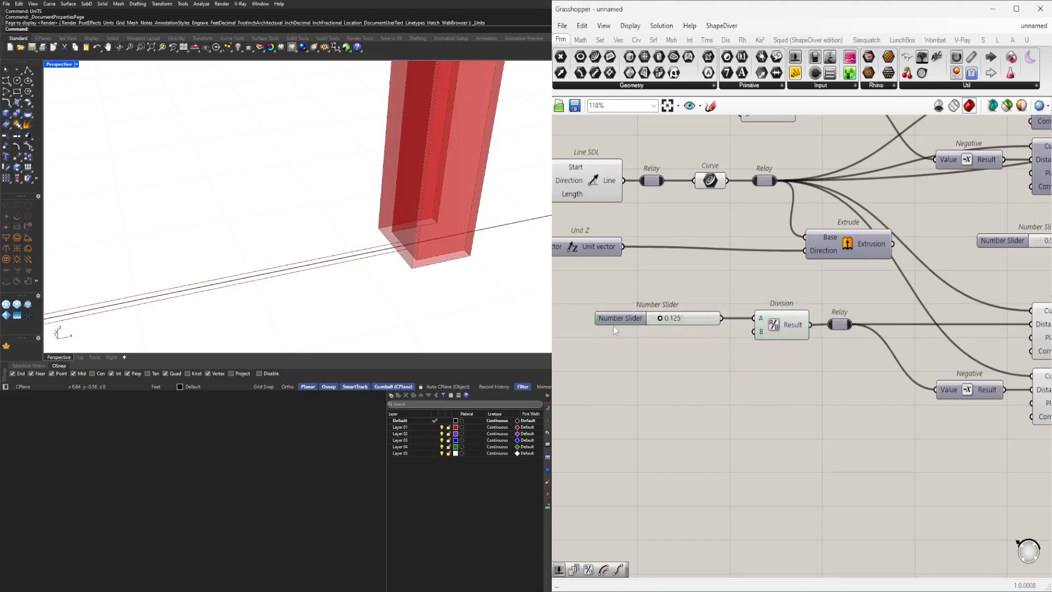
{"action": "scroll", "coordinate": [651, 327], "scroll_direction": "up", "scroll_amount": 5}
{"action": "mouse_move", "coordinate": [675, 303]}
{"action": "left_mouse_down"}
{"action": "mouse_move", "coordinate": [713, 303]}
{"action": "mouse_move", "coordinate": [686, 304]}
{"action": "left_mouse_up"}
{"action": "scroll", "coordinate": [611, 336], "scroll_direction": "down", "scroll_amount": 6}
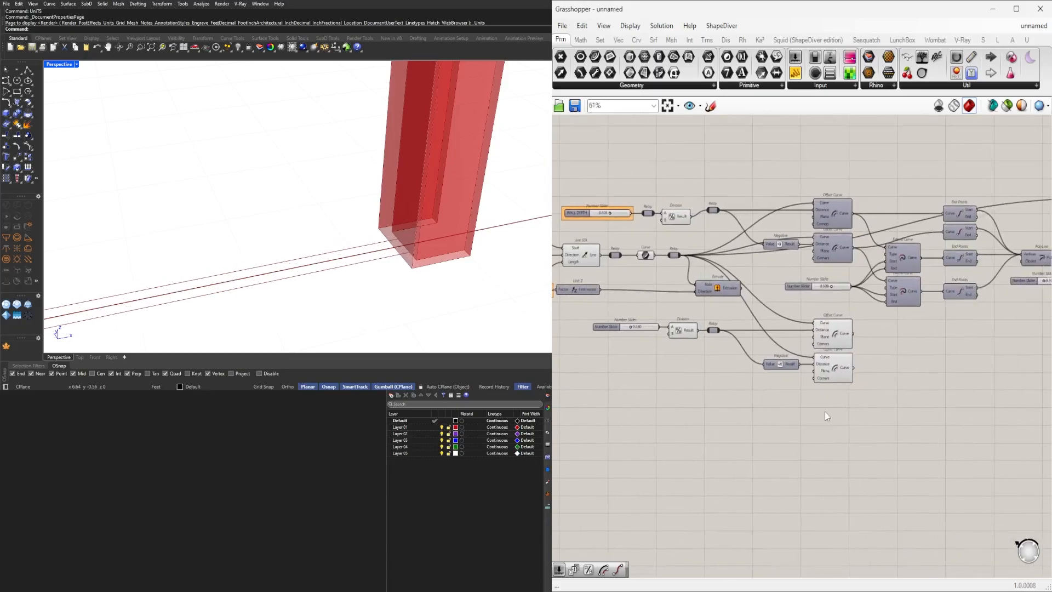
Attach End Points components to the outputs of both new Offset Curve components.
{"action": "scroll", "coordinate": [926, 259], "scroll_direction": "up", "scroll_amount": 3}
{"action": "right_click_drag", "start_coordinate": [929, 254], "coordinate": [868, 245]}
{"action": "left_click_drag", "start_coordinate": [940, 227], "coordinate": [870, 333]}
{"action": "scroll", "coordinate": [932, 184], "scroll_direction": "down", "scroll_amount": 2}
{"action": "scroll", "coordinate": [809, 331], "scroll_direction": "up", "scroll_amount": 2}
{"action": "left_click_drag", "start_coordinate": [793, 319], "coordinate": [831, 326]}
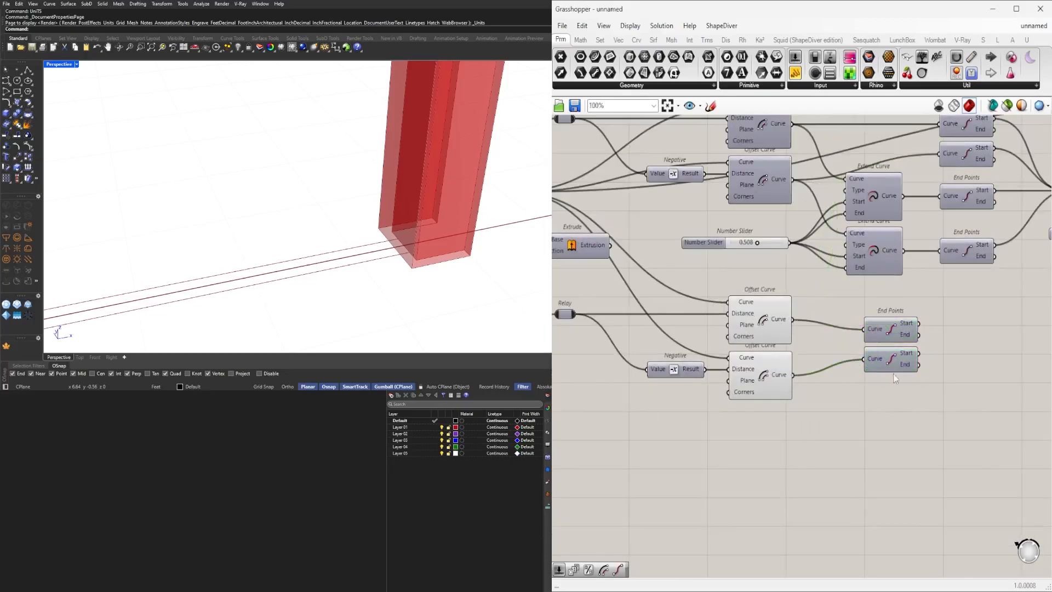
{"action": "left_click_drag", "start_coordinate": [894, 364], "coordinate": [876, 380]}
{"action": "left_click_drag", "start_coordinate": [899, 327], "coordinate": [873, 317]}
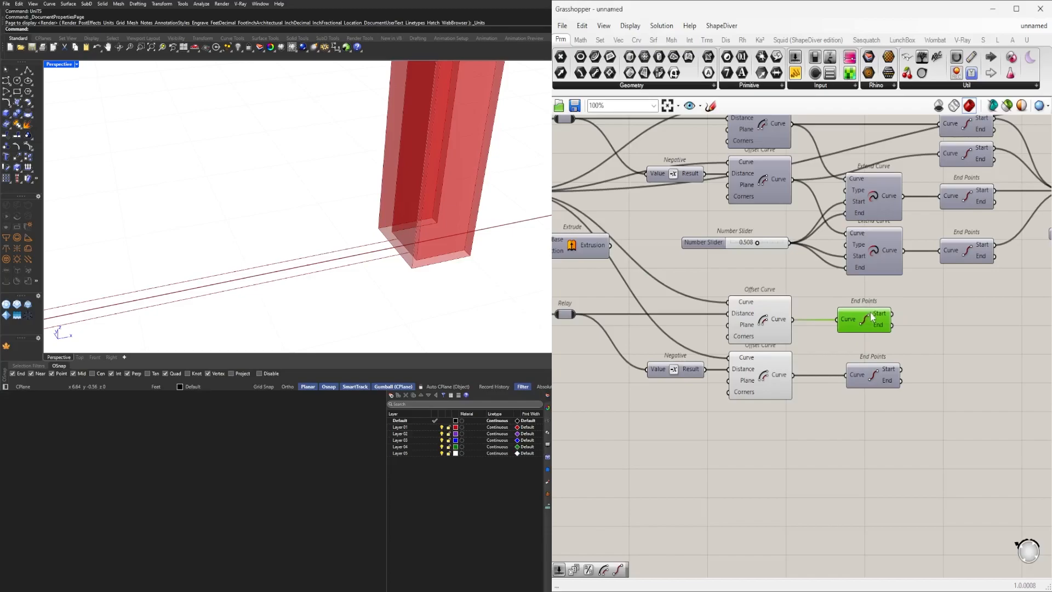
Add a Line component joining the start points of the two new offset curves.
{"action": "double_click", "coordinate": [971, 365]}
{"action": "type", "text": "line"}
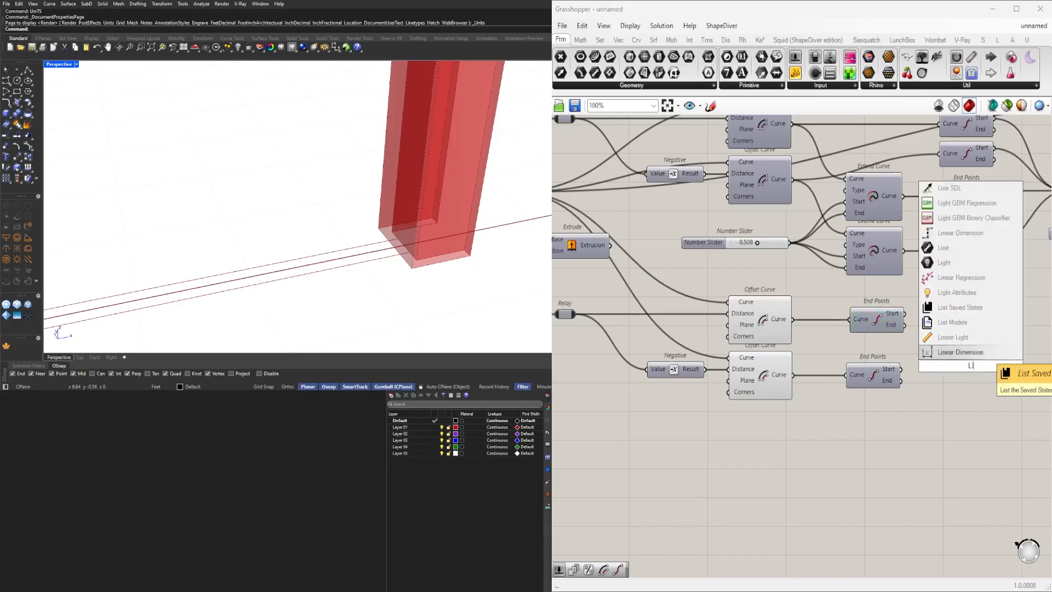
{"action": "key", "text": "Return"}
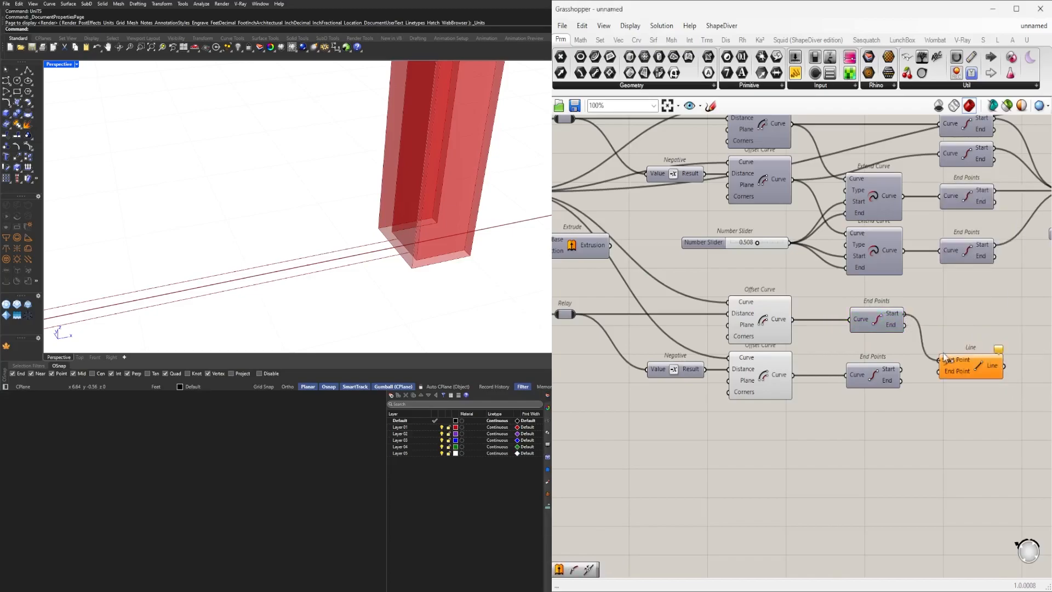
{"action": "left_click_drag", "start_coordinate": [961, 371], "coordinate": [969, 329]}
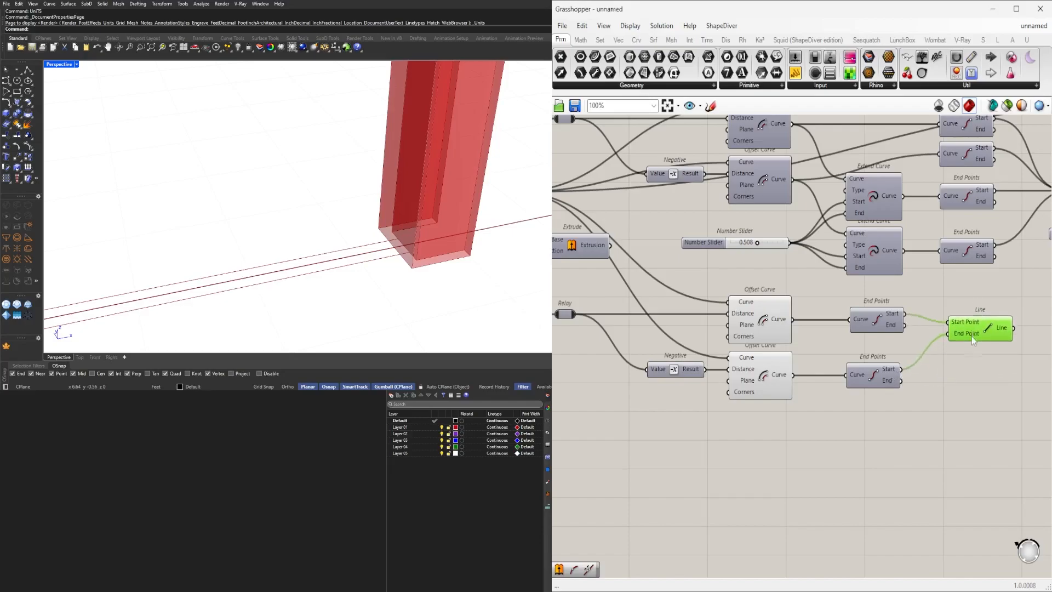
{"action": "left_click_drag", "start_coordinate": [965, 376], "coordinate": [972, 355], "text": "alt"}
Duplicate the Line component and connect it to the end points of the two new offset curves.
{"action": "left_click_drag", "start_coordinate": [994, 393], "coordinate": [843, 322]}
{"action": "scroll", "coordinate": [361, 254], "scroll_direction": "down", "scroll_amount": 6}
{"action": "scroll", "coordinate": [855, 393], "scroll_direction": "up", "scroll_amount": 4}
{"action": "right_click_drag", "start_coordinate": [987, 410], "coordinate": [847, 419]}
{"action": "left_click", "coordinate": [874, 427]}
{"action": "scroll", "coordinate": [874, 426], "scroll_direction": "down", "scroll_amount": 3}
{"action": "mouse_move", "coordinate": [990, 217]}
{"action": "left_mouse_down", "text": "alt"}
{"action": "mouse_move", "coordinate": [990, 246]}
{"action": "mouse_move", "coordinate": [990, 235]}
{"action": "left_mouse_up", "text": "alt"}
{"action": "key", "text": "ctrl+z"}
{"action": "scroll", "coordinate": [920, 294], "scroll_direction": "down", "scroll_amount": 3}
{"action": "right_click_drag", "start_coordinate": [920, 294], "coordinate": [868, 343]}
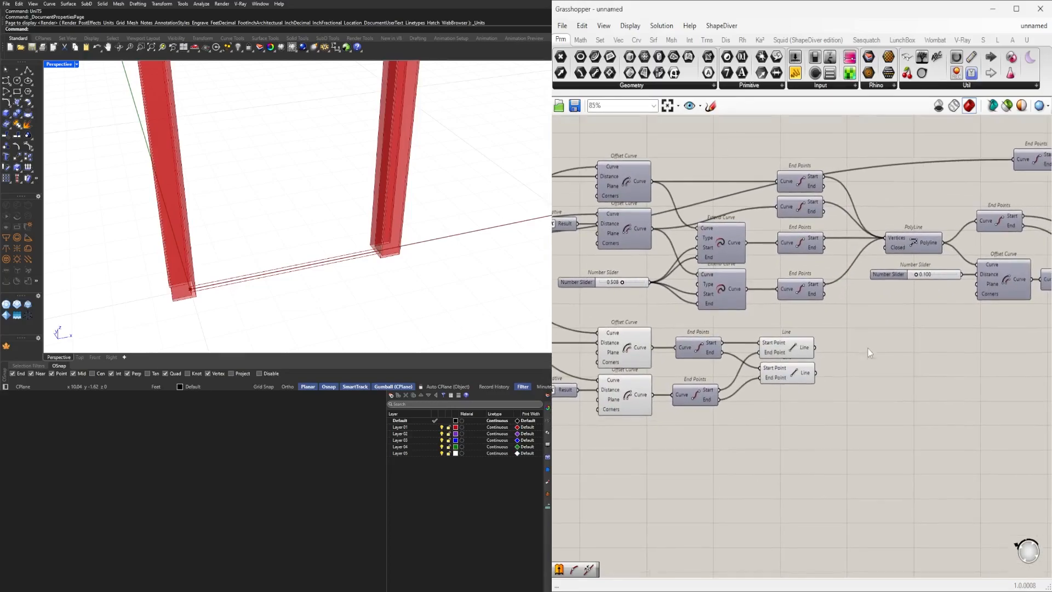
Add a Join Curves component, flatten its Curves input, and connect both Line outputs to it.
{"action": "scroll", "coordinate": [866, 362], "scroll_direction": "up", "scroll_amount": 3}
{"action": "double_click", "coordinate": [867, 364]}
{"action": "type", "text": "join"}
{"action": "key", "text": "Return"}
{"action": "right_click_drag", "start_coordinate": [608, 352], "coordinate": [687, 330]}
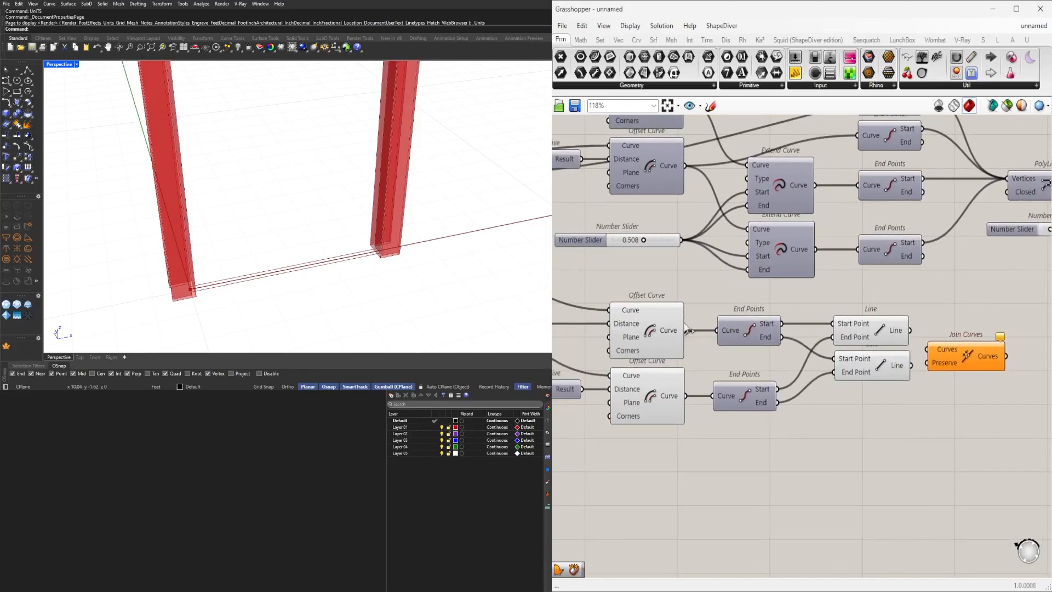
{"action": "left_click_drag", "start_coordinate": [926, 351], "coordinate": [927, 350]}
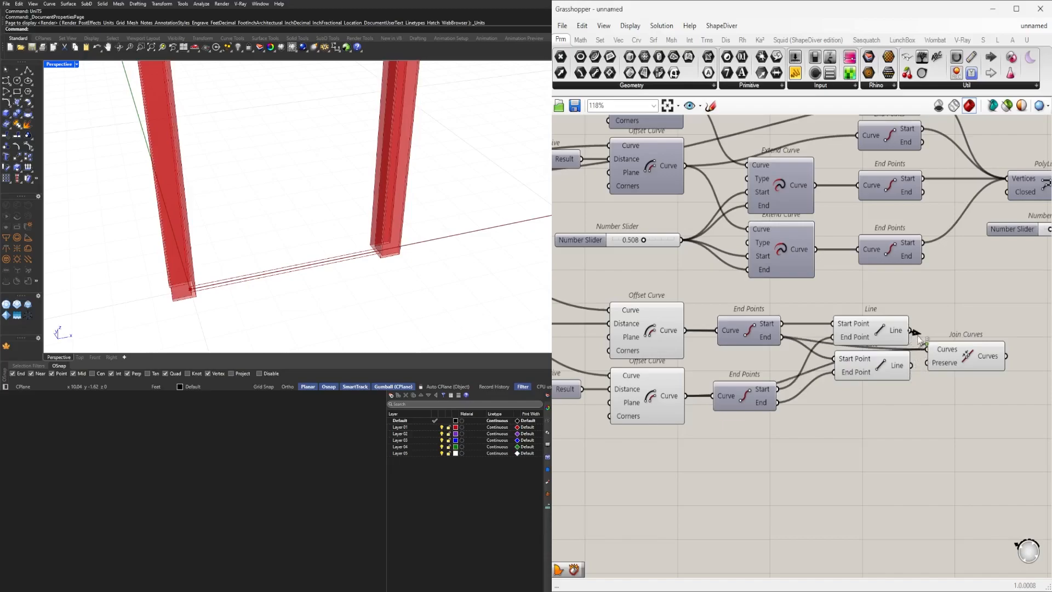
{"action": "right_click", "coordinate": [937, 348]}
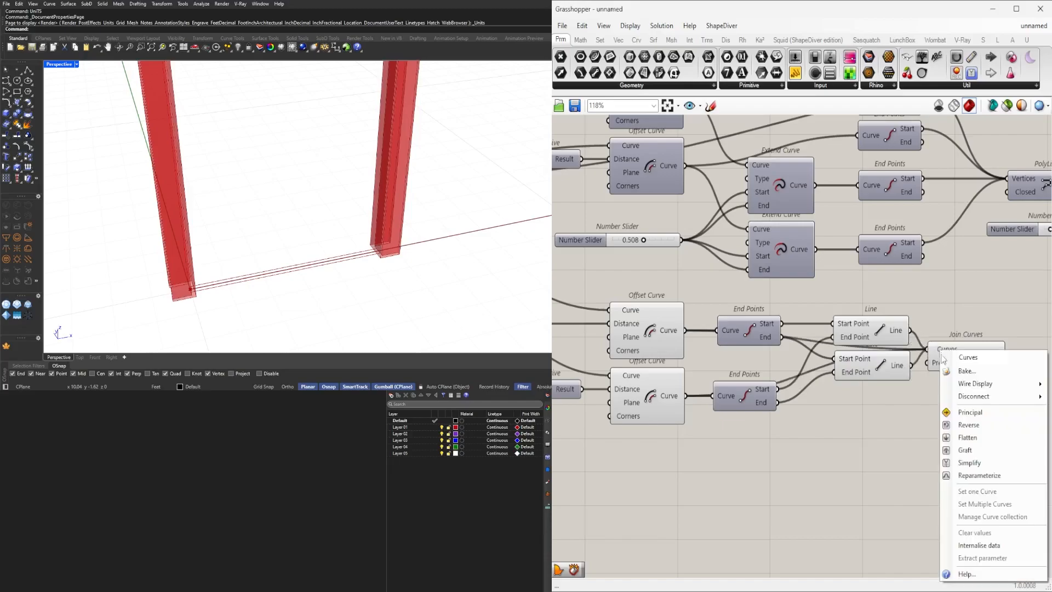
{"action": "left_click", "coordinate": [970, 436]}
{"action": "right_click_drag", "start_coordinate": [971, 433], "coordinate": [834, 446]}
{"action": "left_click_drag", "start_coordinate": [821, 366], "coordinate": [853, 347]}
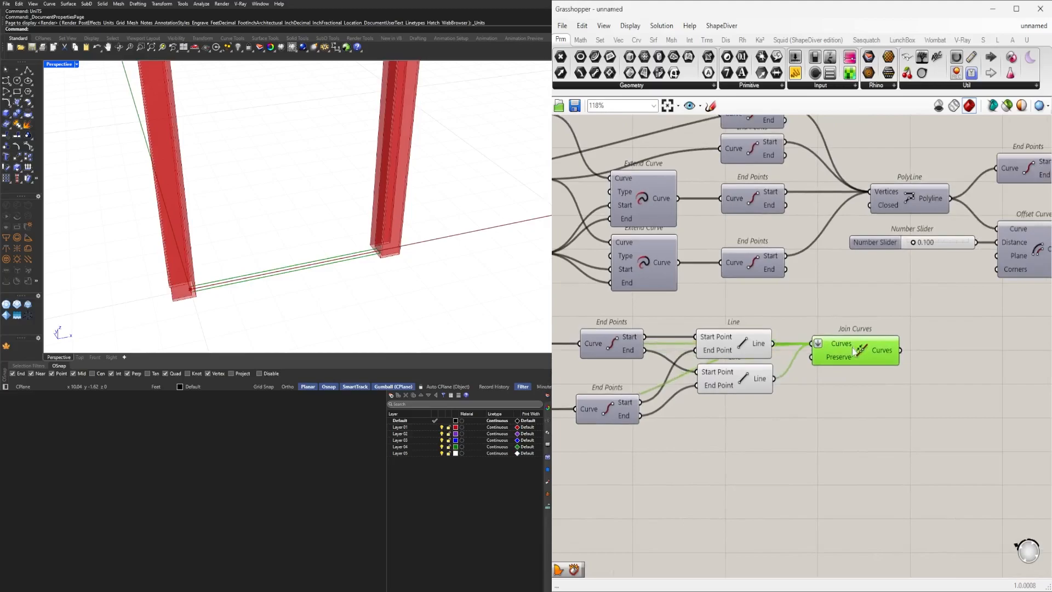
Hide the preview of the new offset, end point and line components.
{"action": "scroll", "coordinate": [823, 363], "scroll_direction": "down", "scroll_amount": 2}
{"action": "right_click_drag", "start_coordinate": [808, 382], "coordinate": [891, 384]}
{"action": "left_click_drag", "start_coordinate": [849, 427], "coordinate": [677, 339]}
{"action": "middle_click", "coordinate": [677, 339]}
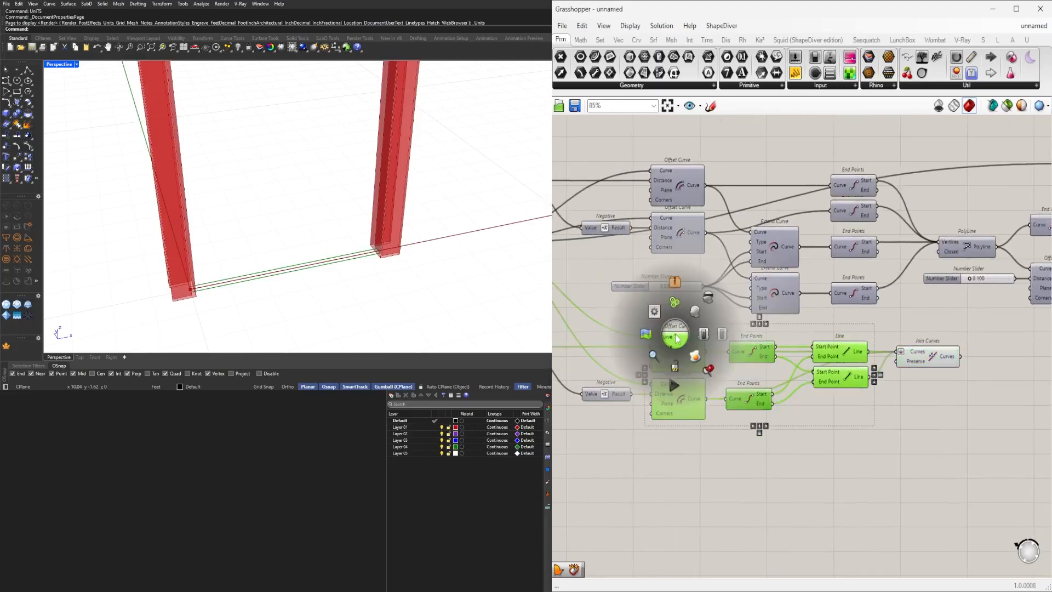
{"action": "left_click", "coordinate": [713, 298]}
Move the new Join Curves component below the rest of the definition.
{"action": "right_click_drag", "start_coordinate": [987, 388], "coordinate": [874, 388]}
{"action": "left_click", "coordinate": [815, 350]}
{"action": "right_click_drag", "start_coordinate": [809, 350], "coordinate": [724, 367]}
{"action": "left_click_drag", "start_coordinate": [723, 367], "coordinate": [935, 371]}
{"action": "right_click_drag", "start_coordinate": [935, 371], "coordinate": [702, 387]}
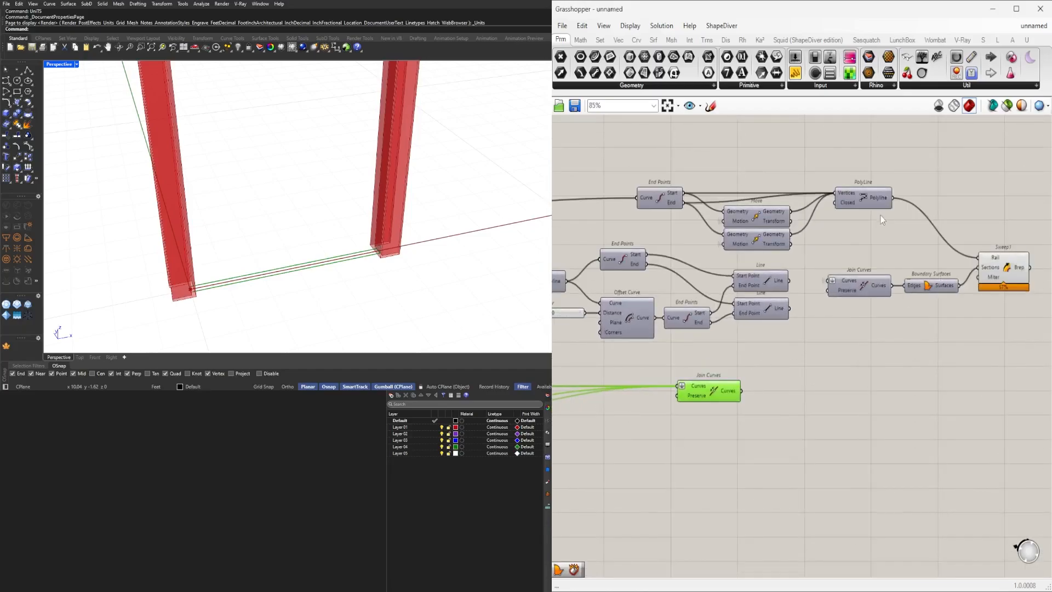
Select the existing Join Curves feeding Boundary Surfaces to inspect its outline in the viewport.
{"action": "left_click", "coordinate": [867, 281]}
{"action": "middle_click", "coordinate": [867, 281]}
{"action": "left_click", "coordinate": [888, 273]}
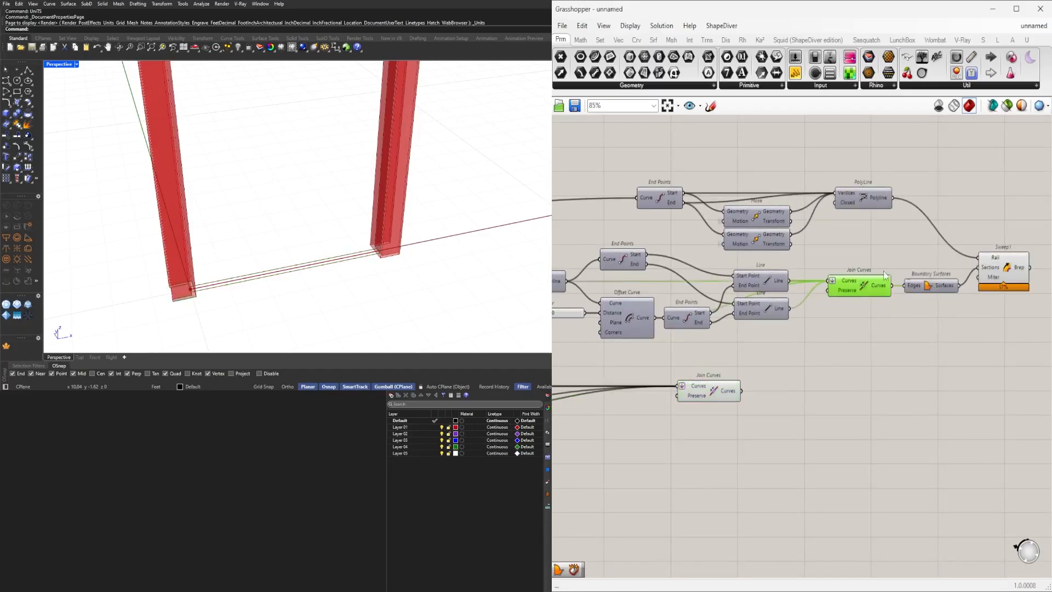
Hide the preview of the new Join Curves component.
{"action": "scroll", "coordinate": [295, 278], "scroll_direction": "up", "scroll_amount": 2}
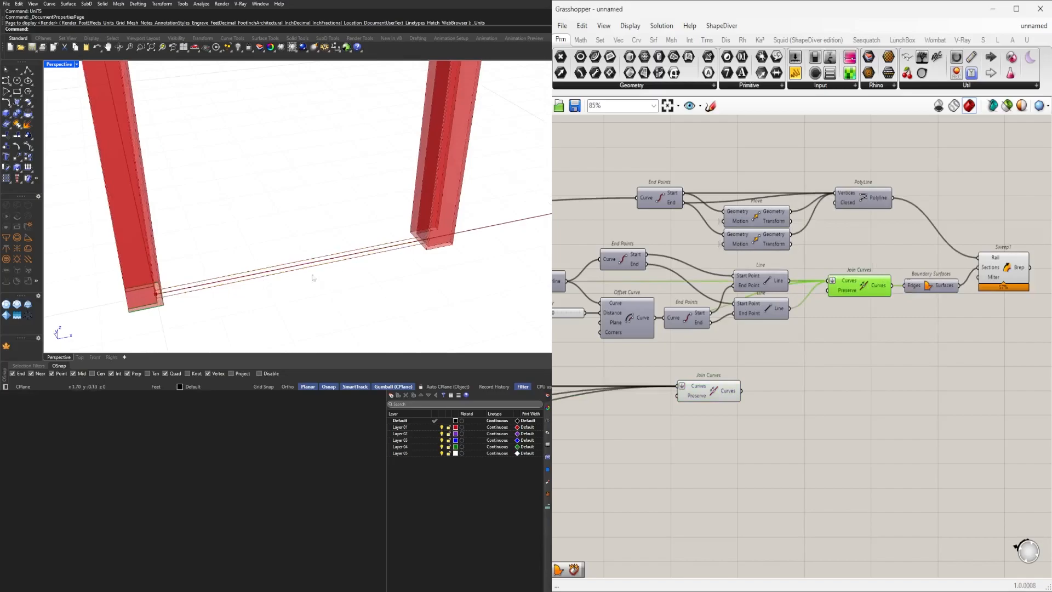
{"action": "scroll", "coordinate": [844, 366], "scroll_direction": "up", "scroll_amount": 1}
{"action": "left_click", "coordinate": [695, 392]}
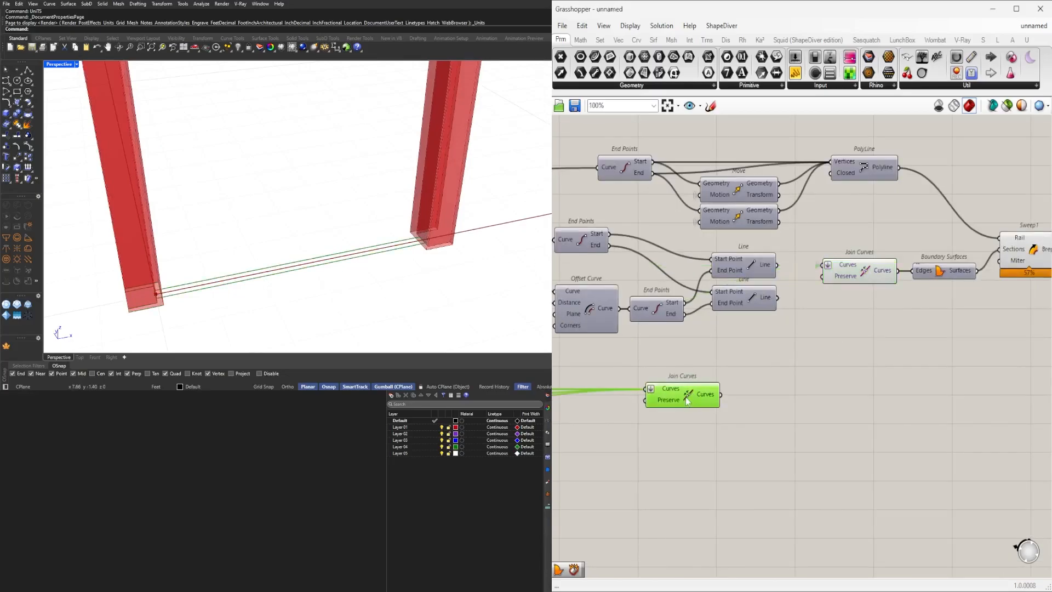
{"action": "middle_click", "coordinate": [687, 398]}
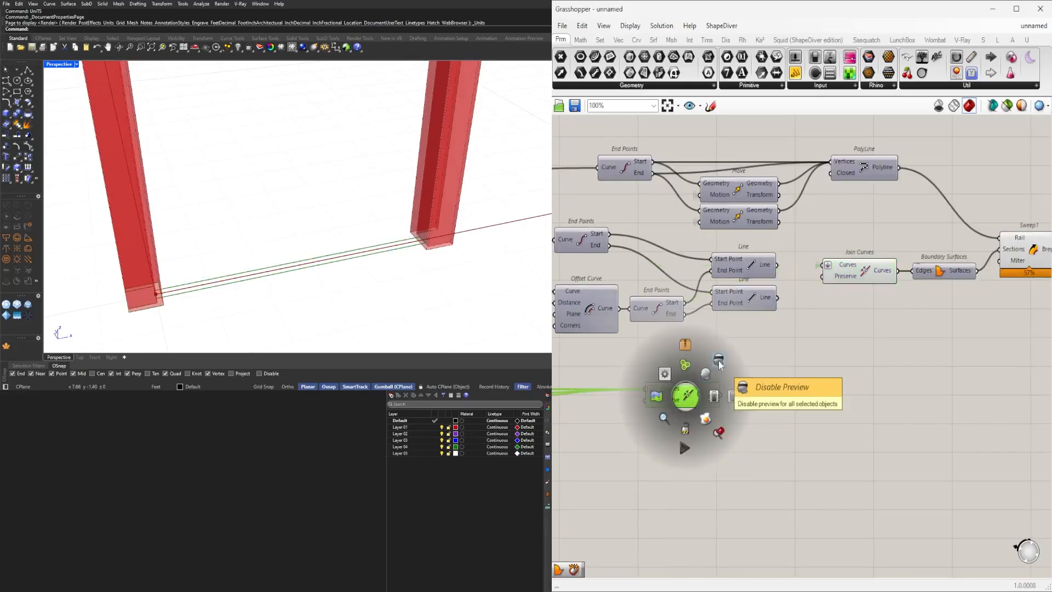
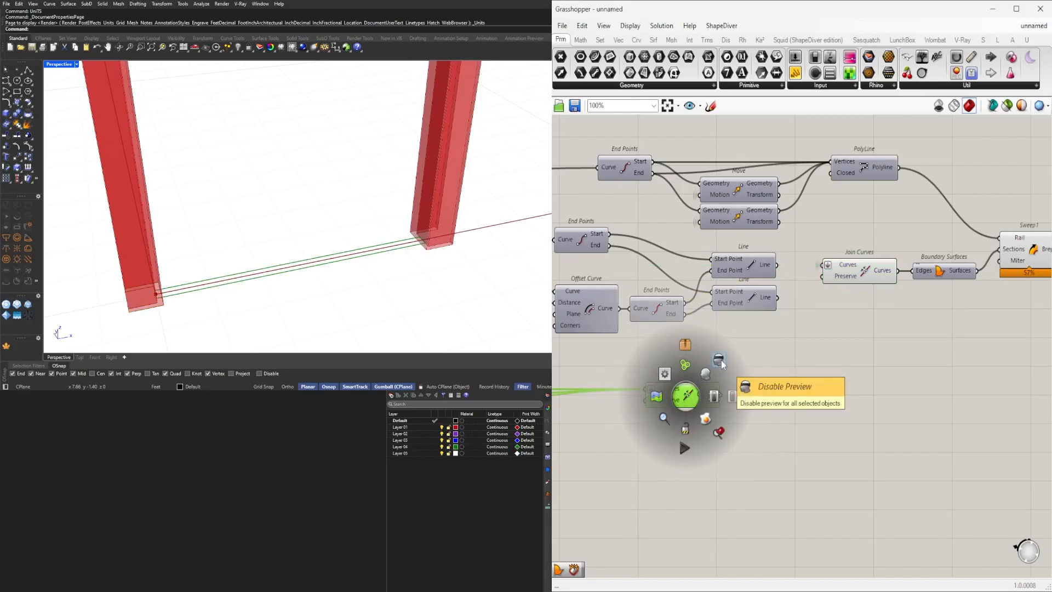
Add a Boundary Surfaces component fed by the new Join Curves outline.
{"action": "left_click", "coordinate": [722, 364]}
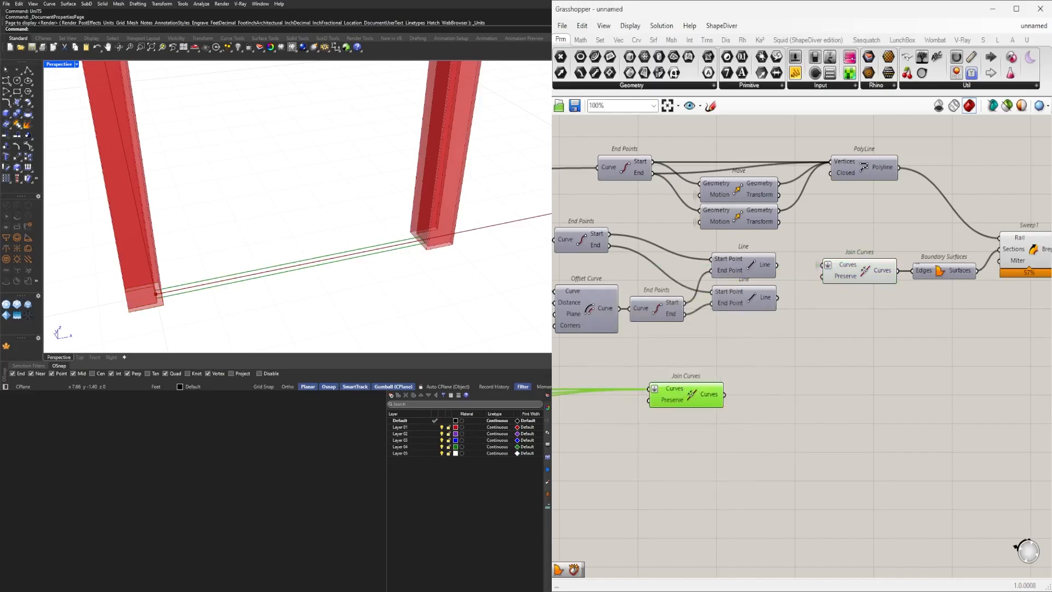
{"action": "scroll", "coordinate": [762, 391], "scroll_direction": "down", "scroll_amount": 3}
{"action": "right_click_drag", "start_coordinate": [725, 399], "coordinate": [751, 390]}
{"action": "scroll", "coordinate": [762, 393], "scroll_direction": "up", "scroll_amount": 3}
{"action": "double_click", "coordinate": [811, 393]}
{"action": "type", "text": "BOU"}
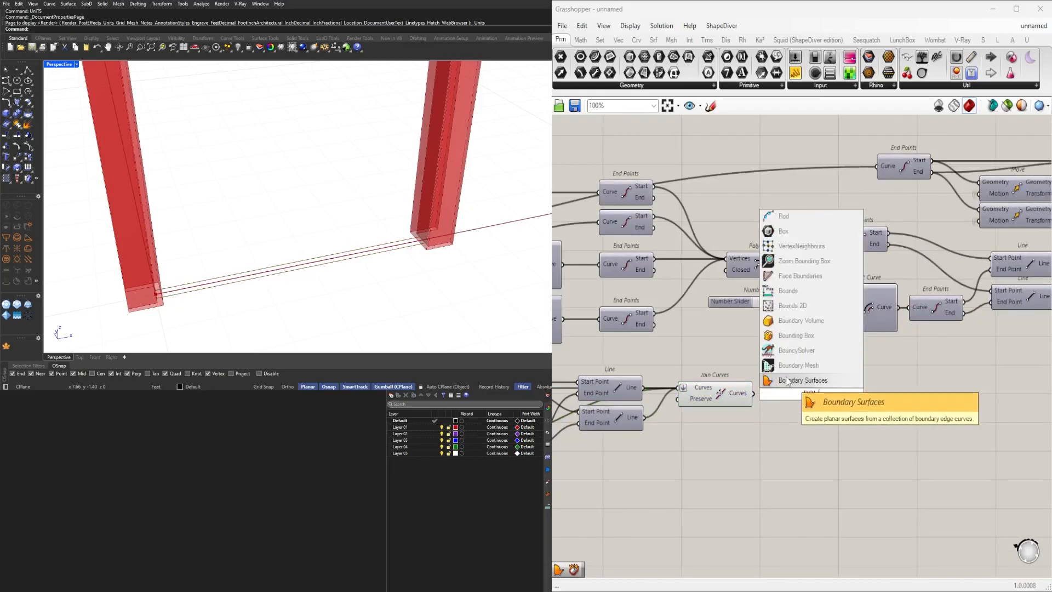
{"action": "key", "text": "Return"}
{"action": "left_click_drag", "start_coordinate": [778, 399], "coordinate": [782, 396]}
{"action": "left_click_drag", "start_coordinate": [793, 396], "coordinate": [786, 395]}
{"action": "left_click_drag", "start_coordinate": [725, 429], "coordinate": [642, 364]}
{"action": "scroll", "coordinate": [697, 355], "scroll_direction": "up", "scroll_amount": 2}
{"action": "middle_click", "coordinate": [712, 348]}
{"action": "scroll", "coordinate": [747, 312], "scroll_direction": "down", "scroll_amount": 3}
{"action": "left_click", "coordinate": [750, 408]}
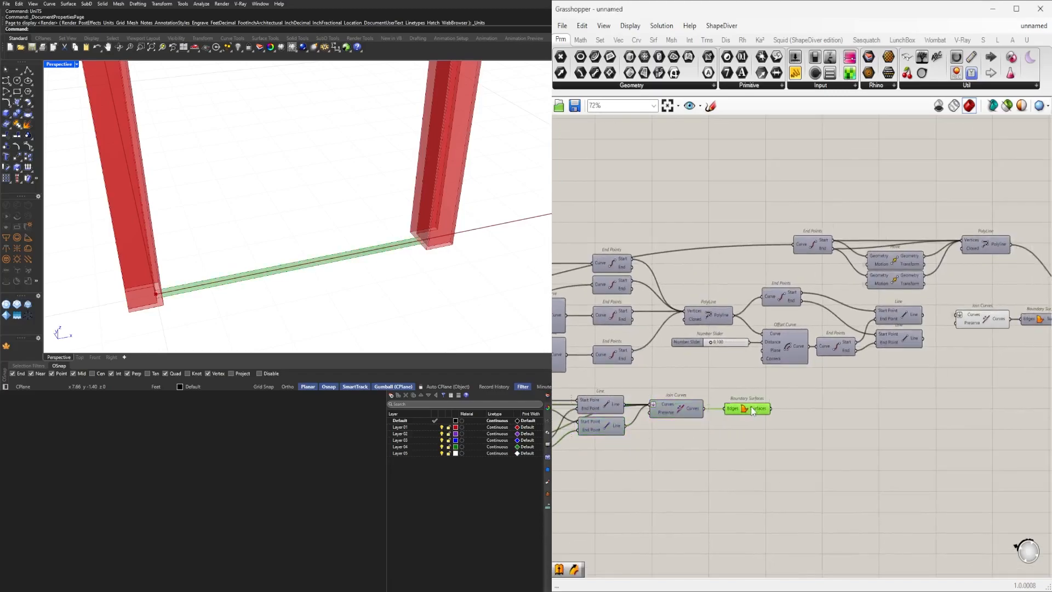
Add an Extrude component using the new boundary surface as base and an existing output as its direction.
{"action": "scroll", "coordinate": [813, 424], "scroll_direction": "up", "scroll_amount": 2}
{"action": "double_click", "coordinate": [821, 420]}
{"action": "type", "text": "EXTR"}
{"action": "left_click", "coordinate": [822, 408]}
{"action": "left_click_drag", "start_coordinate": [797, 425], "coordinate": [813, 436]}
{"action": "scroll", "coordinate": [669, 448], "scroll_direction": "down", "scroll_amount": 5}
{"action": "right_click_drag", "start_coordinate": [669, 449], "coordinate": [954, 439]}
{"action": "scroll", "coordinate": [627, 388], "scroll_direction": "up", "scroll_amount": 4}
{"action": "right_click_drag", "start_coordinate": [628, 392], "coordinate": [592, 353]}
{"action": "scroll", "coordinate": [720, 402], "scroll_direction": "up", "scroll_amount": 1}
{"action": "left_click", "coordinate": [605, 365]}
{"action": "scroll", "coordinate": [631, 365], "scroll_direction": "down", "scroll_amount": 8}
{"action": "left_click_drag", "start_coordinate": [623, 359], "coordinate": [841, 394]}
{"action": "scroll", "coordinate": [751, 390], "scroll_direction": "up", "scroll_amount": 8}
{"action": "left_click", "coordinate": [824, 432]}
{"action": "left_click", "coordinate": [775, 368]}
{"action": "middle_click", "coordinate": [779, 369]}
{"action": "left_click", "coordinate": [812, 330]}
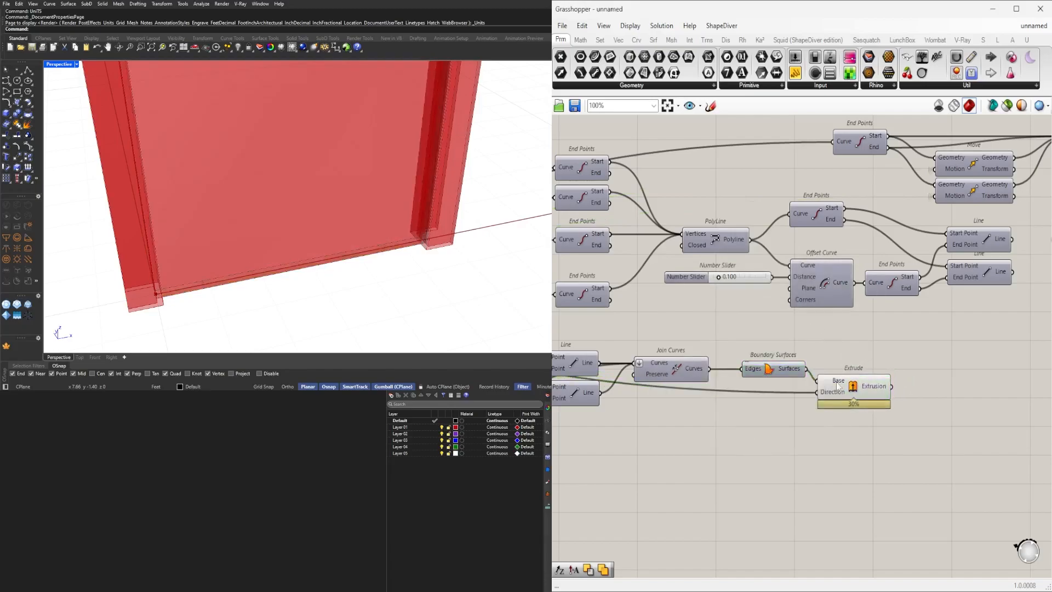
{"action": "left_click", "coordinate": [839, 385]}
{"action": "scroll", "coordinate": [373, 204], "scroll_direction": "down", "scroll_amount": 5}
{"action": "right_click_drag", "start_coordinate": [317, 219], "coordinate": [291, 151]}
{"action": "scroll", "coordinate": [300, 153], "scroll_direction": "up", "scroll_amount": 8}
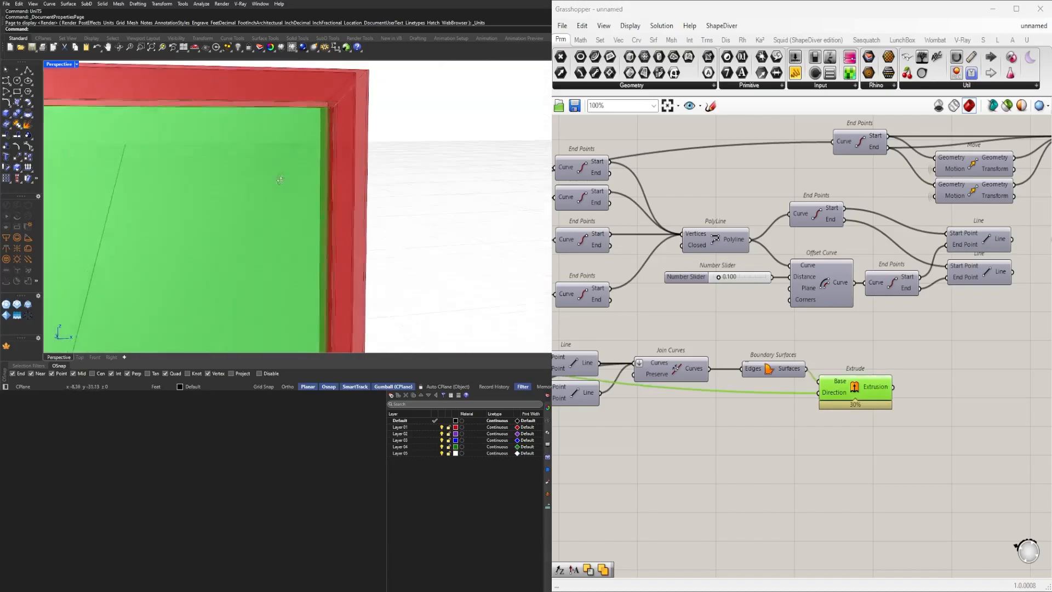
Add a Solid Difference component subtracting the extrusion from the swept frame Brep.
{"action": "right_click_drag", "start_coordinate": [979, 368], "coordinate": [847, 370]}
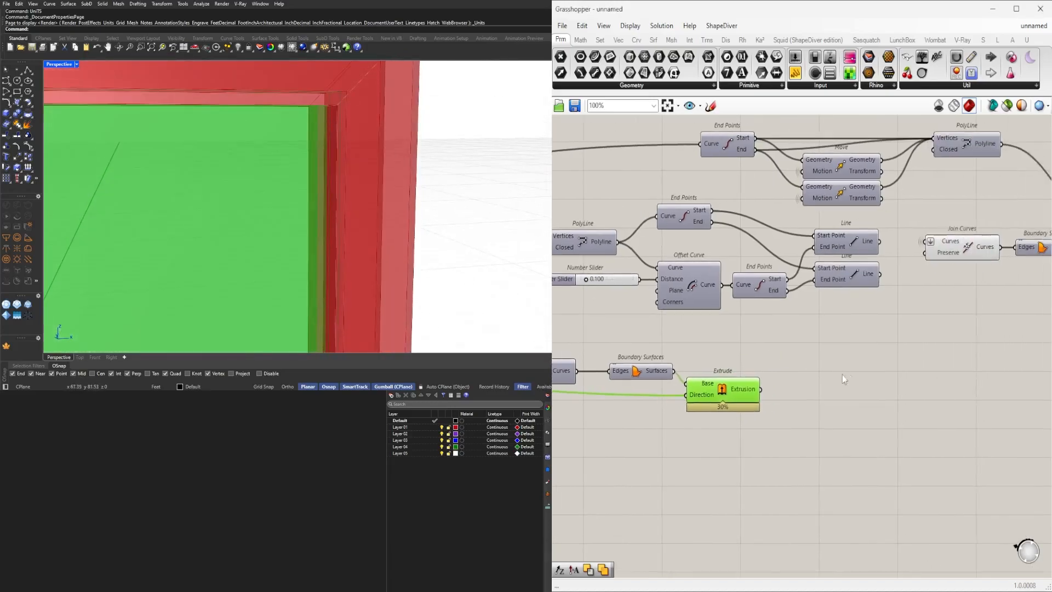
{"action": "double_click", "coordinate": [837, 376]}
{"action": "type", "text": "DIF"}
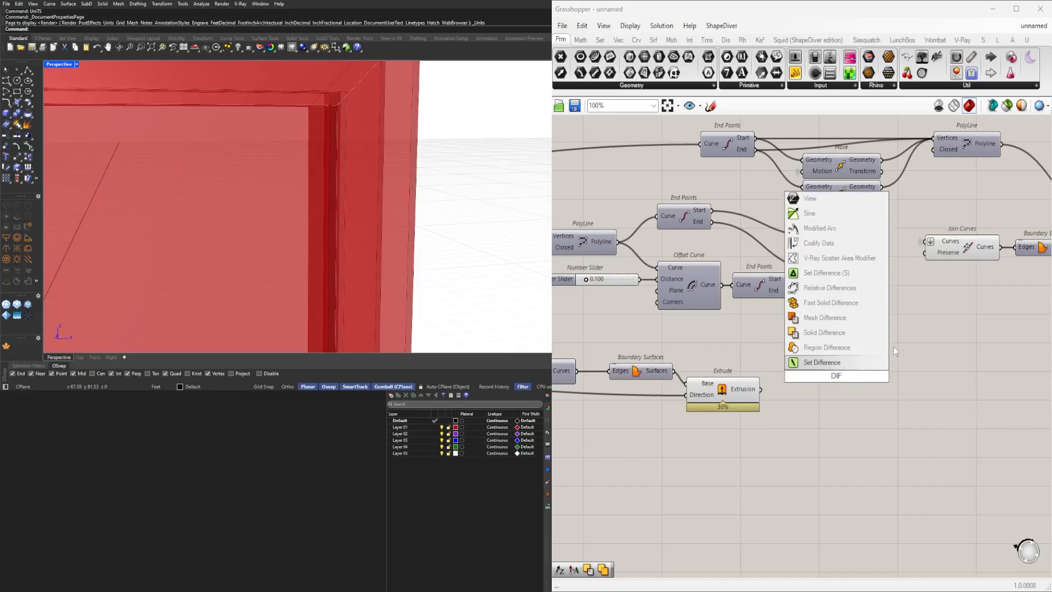
{"action": "left_click", "coordinate": [825, 333]}
{"action": "left_click", "coordinate": [730, 387]}
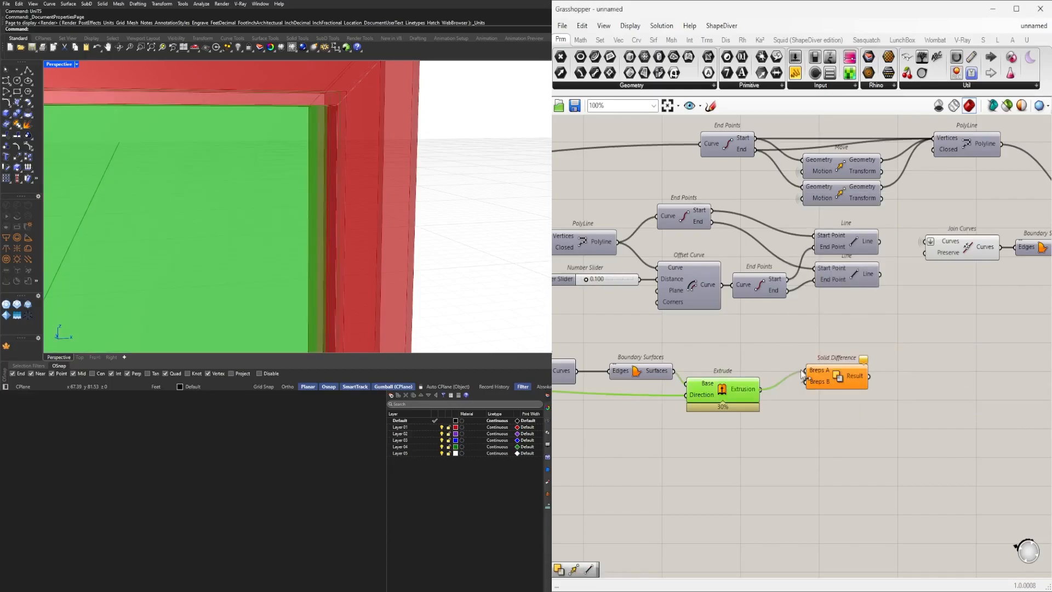
{"action": "right_click_drag", "start_coordinate": [870, 400], "coordinate": [732, 425]}
{"action": "scroll", "coordinate": [731, 424], "scroll_direction": "down", "scroll_amount": 3}
{"action": "scroll", "coordinate": [739, 409], "scroll_direction": "up", "scroll_amount": 1}
{"action": "left_click_drag", "start_coordinate": [717, 413], "coordinate": [752, 412]}
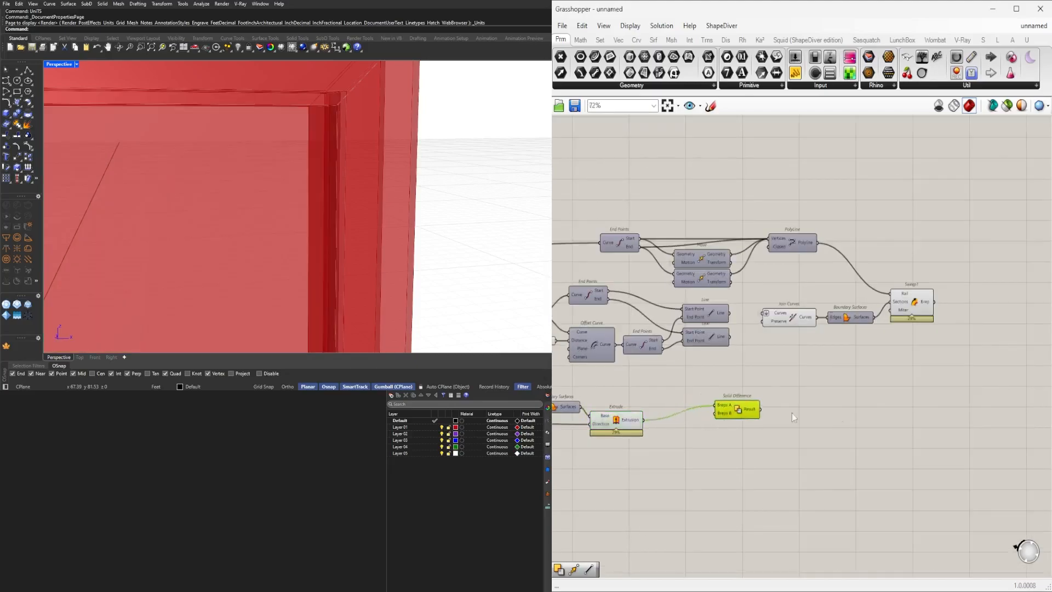
{"action": "scroll", "coordinate": [953, 342], "scroll_direction": "up", "scroll_amount": 3}
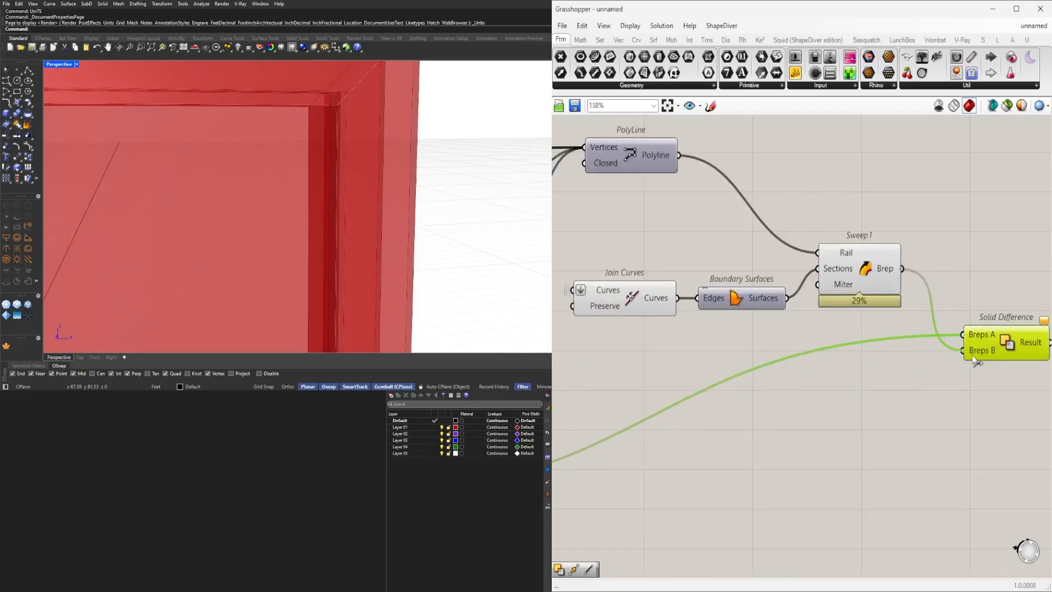
{"action": "left_click_drag", "start_coordinate": [1013, 349], "coordinate": [993, 347]}
{"action": "scroll", "coordinate": [992, 347], "scroll_direction": "down", "scroll_amount": 3}
{"action": "right_click_drag", "start_coordinate": [677, 484], "coordinate": [774, 479]}
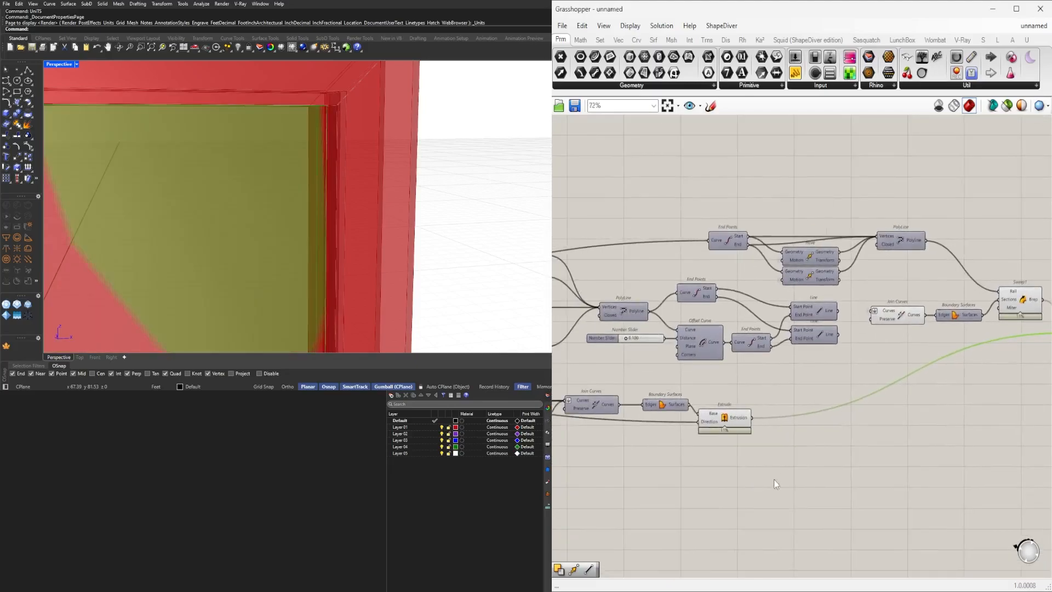
Hide the preview of the new Boundary Surfaces and Extrude components.
{"action": "left_click_drag", "start_coordinate": [774, 482], "coordinate": [675, 383]}
{"action": "middle_click", "coordinate": [678, 378]}
{"action": "left_click_drag", "start_coordinate": [765, 456], "coordinate": [685, 384]}
{"action": "middle_click", "coordinate": [695, 382]}
{"action": "left_click", "coordinate": [720, 347]}
{"action": "right_click_drag", "start_coordinate": [894, 418], "coordinate": [617, 441]}
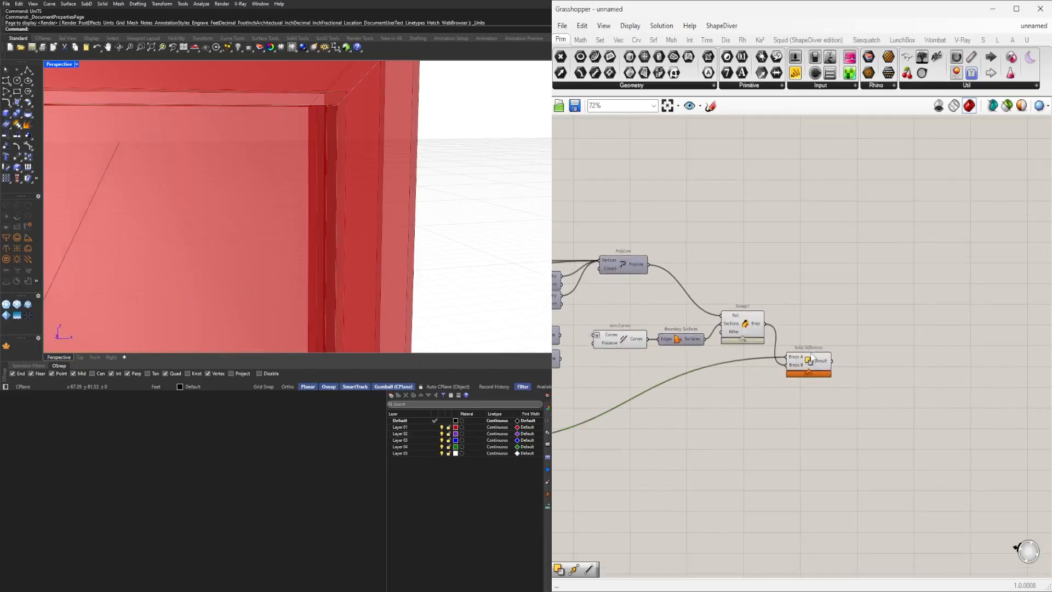
Examine the Solid Difference result in the viewport and its output.
{"action": "left_click_drag", "start_coordinate": [813, 356], "coordinate": [812, 351]}
{"action": "scroll", "coordinate": [263, 246], "scroll_direction": "down", "scroll_amount": 3}
{"action": "right_click_drag", "start_coordinate": [263, 246], "coordinate": [404, 217]}
{"action": "scroll", "coordinate": [411, 203], "scroll_direction": "down", "scroll_amount": 4}
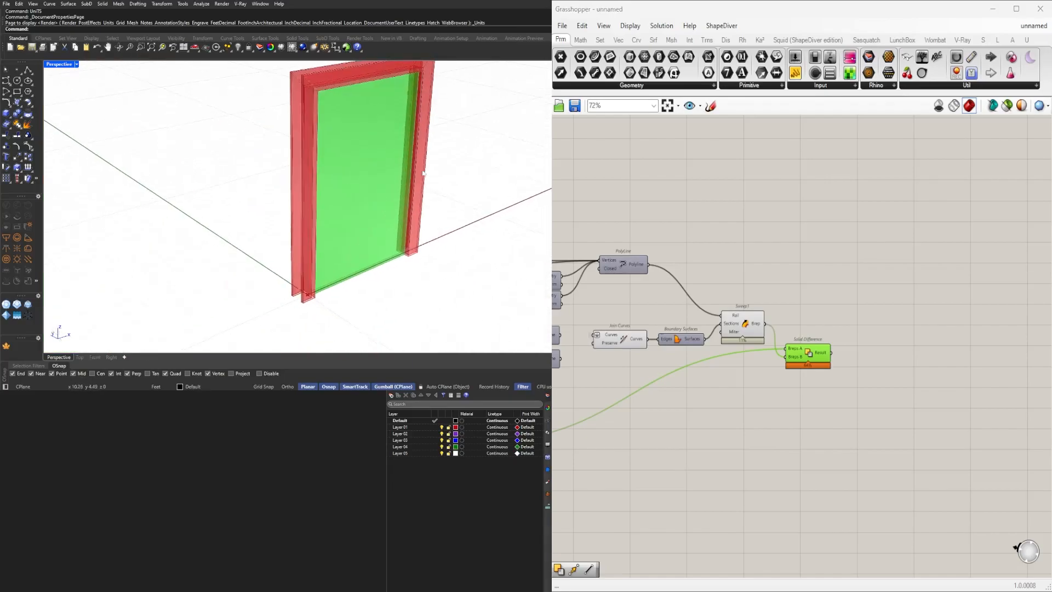
{"action": "right_click_drag", "start_coordinate": [422, 170], "coordinate": [360, 252]}
{"action": "scroll", "coordinate": [302, 288], "scroll_direction": "up", "scroll_amount": 5}
{"action": "mouse_move", "coordinate": [299, 289]}
{"action": "right_mouse_down"}
{"action": "mouse_move", "coordinate": [328, 286]}
{"action": "mouse_move", "coordinate": [321, 277]}
{"action": "mouse_move", "coordinate": [277, 299]}
{"action": "mouse_move", "coordinate": [286, 298]}
{"action": "right_mouse_up"}
{"action": "left_click", "coordinate": [846, 392]}
{"action": "scroll", "coordinate": [831, 375], "scroll_direction": "up", "scroll_amount": 2}
{"action": "left_click", "coordinate": [816, 346]}
{"action": "scroll", "coordinate": [298, 274], "scroll_direction": "down", "scroll_amount": 4}
{"action": "scroll", "coordinate": [297, 298], "scroll_direction": "up", "scroll_amount": 4}
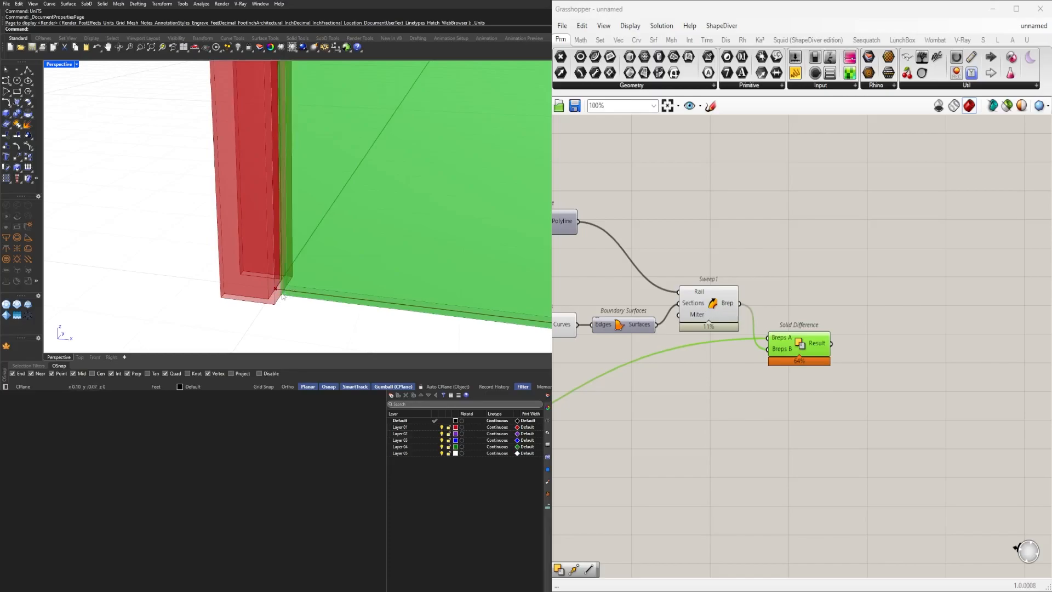
{"action": "scroll", "coordinate": [779, 391], "scroll_direction": "down", "scroll_amount": 4}
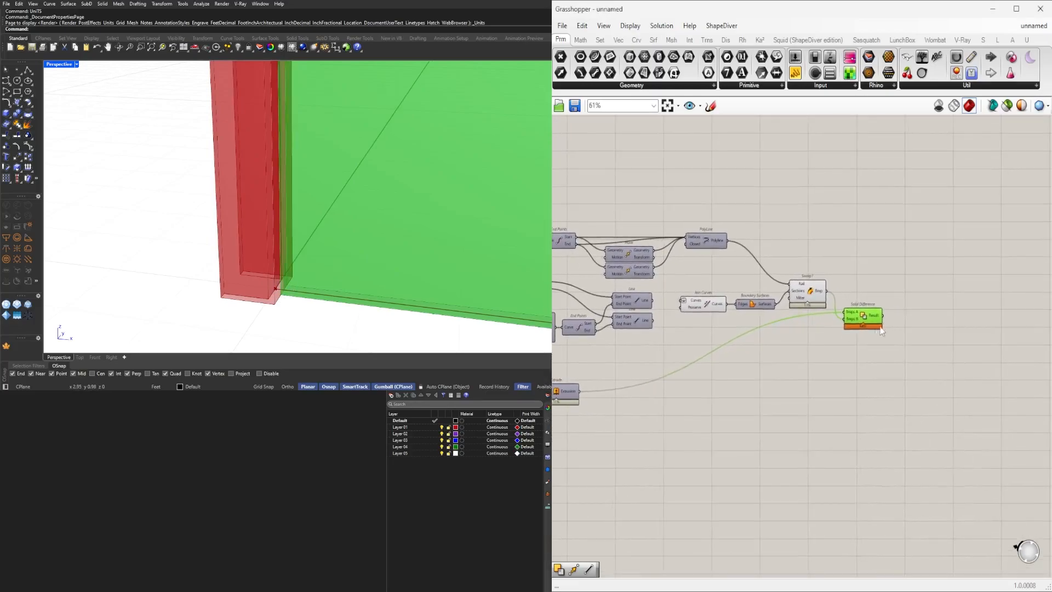
{"action": "mouse_move", "coordinate": [872, 317]}
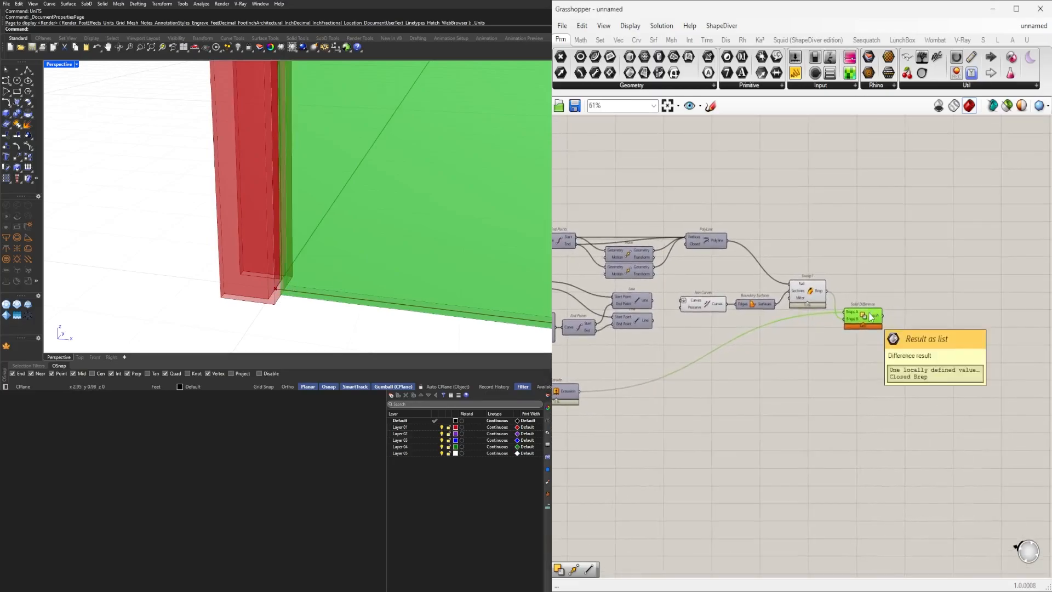
Select the two lower Offset Curve components to view their curves in the viewport.
{"action": "right_click_drag", "start_coordinate": [852, 376], "coordinate": [937, 360]}
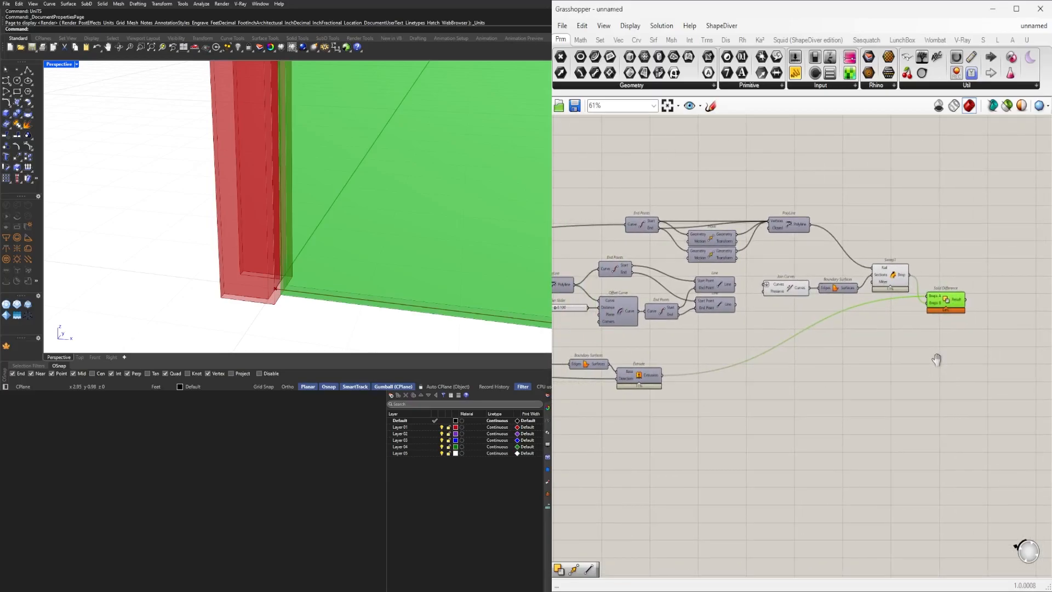
{"action": "scroll", "coordinate": [866, 380], "scroll_direction": "down", "scroll_amount": 1}
{"action": "right_click_drag", "start_coordinate": [640, 440], "coordinate": [860, 441]}
{"action": "left_click", "coordinate": [860, 441]}
{"action": "scroll", "coordinate": [658, 410], "scroll_direction": "up", "scroll_amount": 4}
{"action": "right_click_drag", "start_coordinate": [668, 438], "coordinate": [797, 454]}
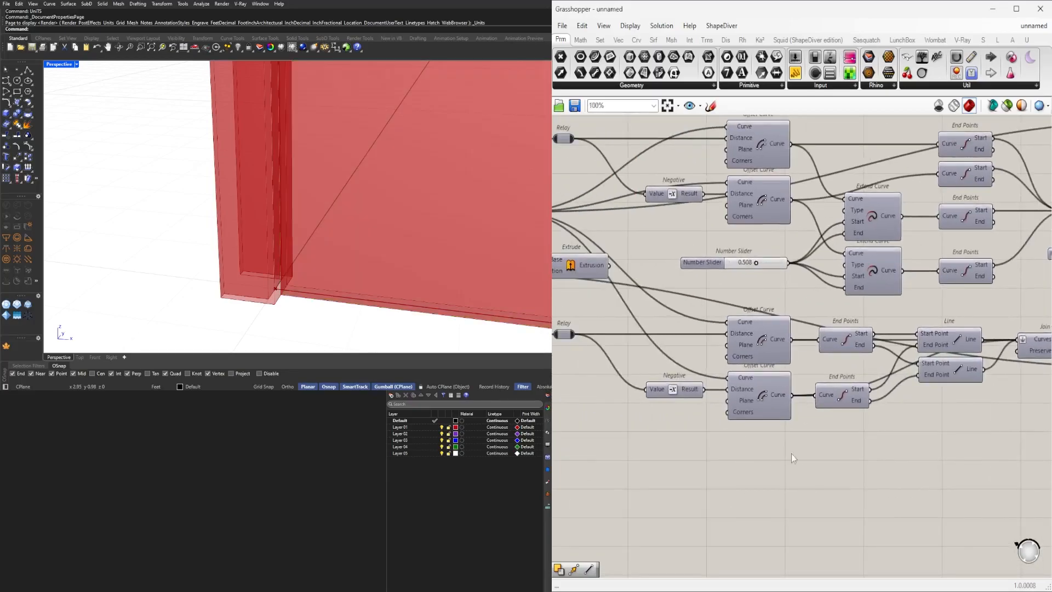
{"action": "left_click_drag", "start_coordinate": [751, 329], "coordinate": [752, 327]}
{"action": "middle_click", "coordinate": [756, 327]}
{"action": "left_click", "coordinate": [774, 312]}
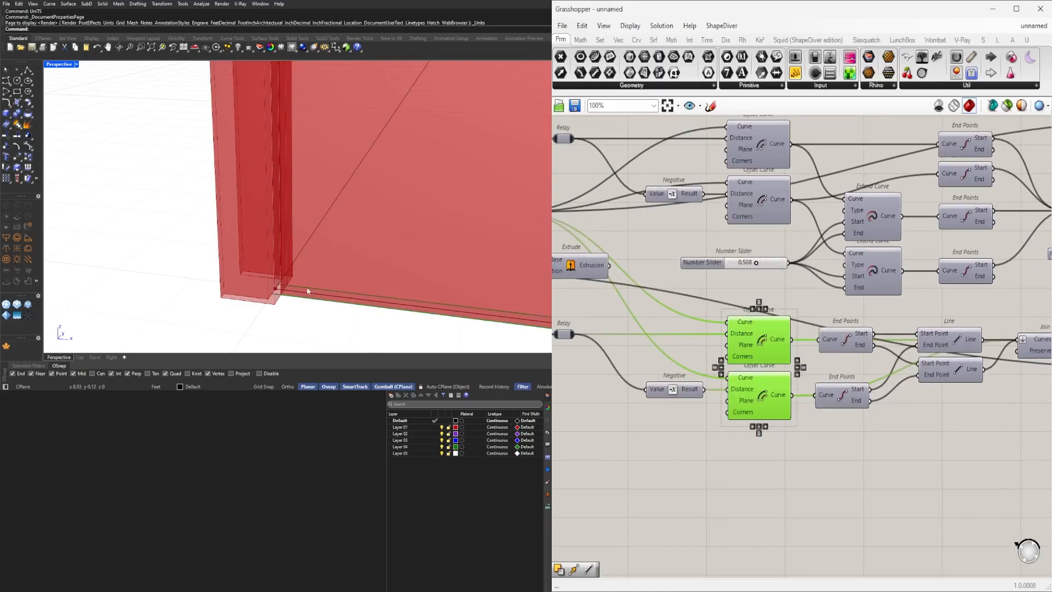
Copy the two Extend Curve components with their number slider and paste them with connections.
{"action": "scroll", "coordinate": [646, 365], "scroll_direction": "down", "scroll_amount": 3}
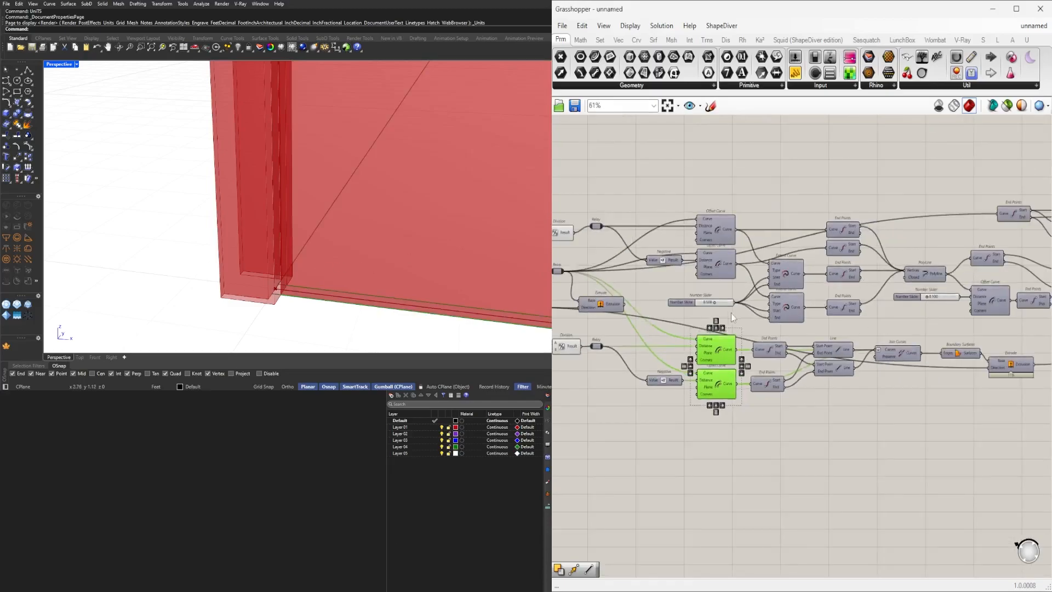
{"action": "scroll", "coordinate": [728, 304], "scroll_direction": "up", "scroll_amount": 2}
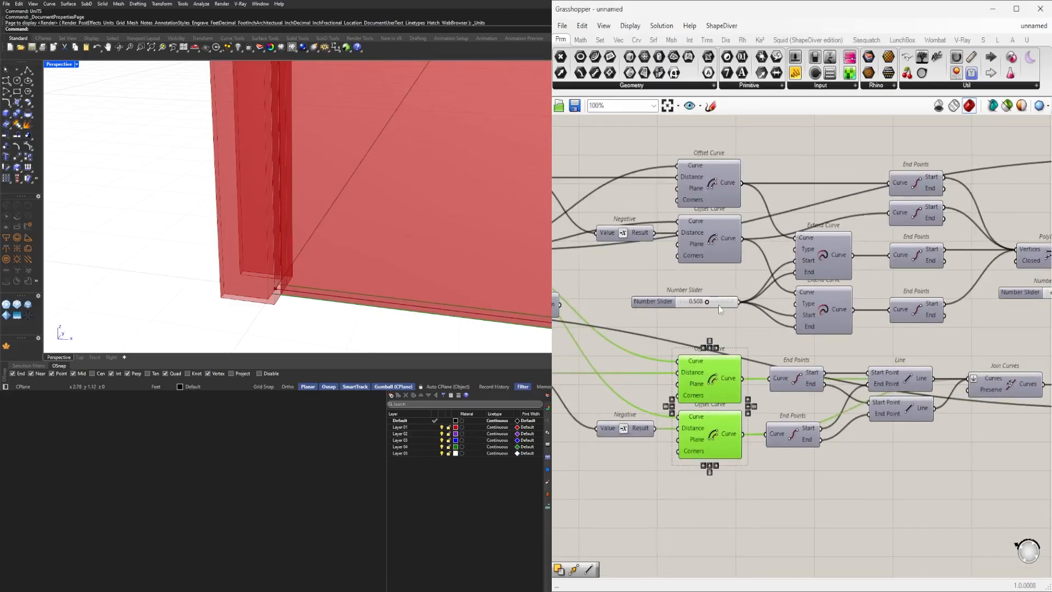
{"action": "scroll", "coordinate": [822, 300], "scroll_direction": "up", "scroll_amount": 2}
{"action": "left_click_drag", "start_coordinate": [829, 294], "coordinate": [775, 212]}
{"action": "left_click", "coordinate": [630, 252], "text": "shift"}
{"action": "key", "text": "ctrl+c"}
{"action": "key", "text": "ctrl+shift+v"}
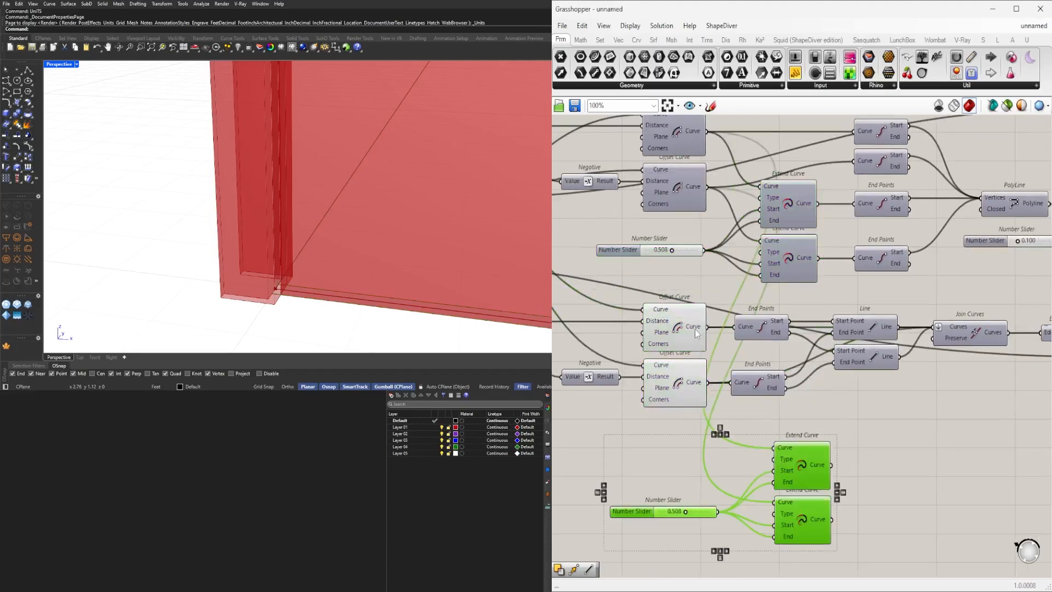
Connect the lower offset curves to the pasted Extend Curve components and arrange them.
{"action": "left_click_drag", "start_coordinate": [775, 502], "coordinate": [775, 502]}
{"action": "left_click_drag", "start_coordinate": [836, 456], "coordinate": [903, 561]}
{"action": "middle_click", "coordinate": [805, 444]}
{"action": "left_click_drag", "start_coordinate": [897, 523], "coordinate": [709, 384]}
{"action": "left_click", "coordinate": [824, 427]}
{"action": "scroll", "coordinate": [737, 340], "scroll_direction": "down", "scroll_amount": 4}
{"action": "left_click_drag", "start_coordinate": [771, 403], "coordinate": [1032, 410]}
{"action": "scroll", "coordinate": [941, 522], "scroll_direction": "up", "scroll_amount": 3}
{"action": "left_click", "coordinate": [967, 472]}
{"action": "right_click_drag", "start_coordinate": [973, 445], "coordinate": [784, 461]}
{"action": "left_click_drag", "start_coordinate": [749, 398], "coordinate": [631, 397]}
Add a Negative component and wire its result into the pasted Extend Curves' length inputs.
{"action": "double_click", "coordinate": [791, 442]}
{"action": "type", "text": "NEG"}
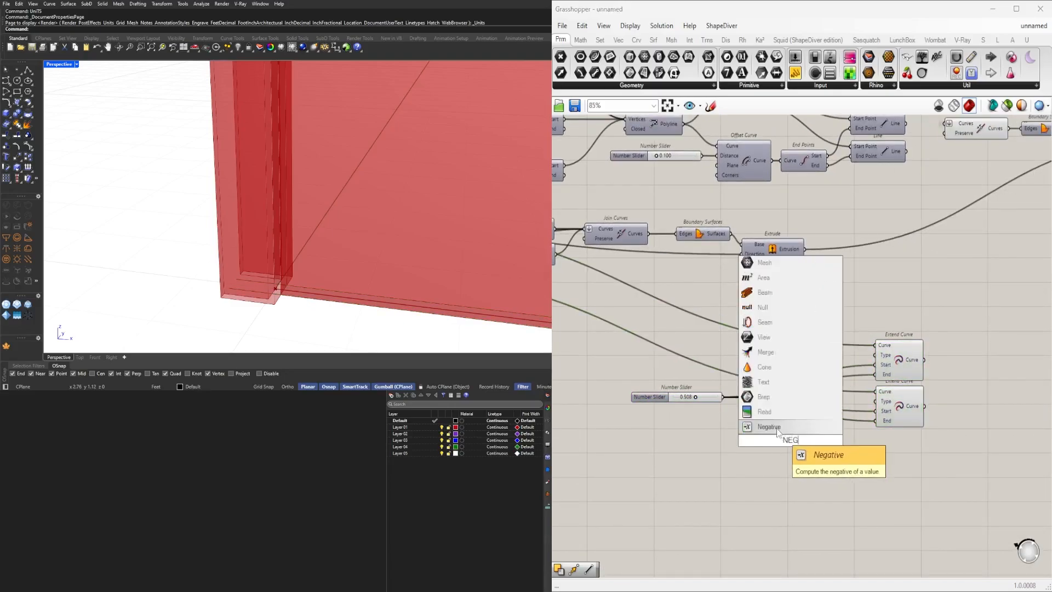
{"action": "left_click", "coordinate": [773, 427]}
{"action": "left_click_drag", "start_coordinate": [795, 443], "coordinate": [876, 365]}
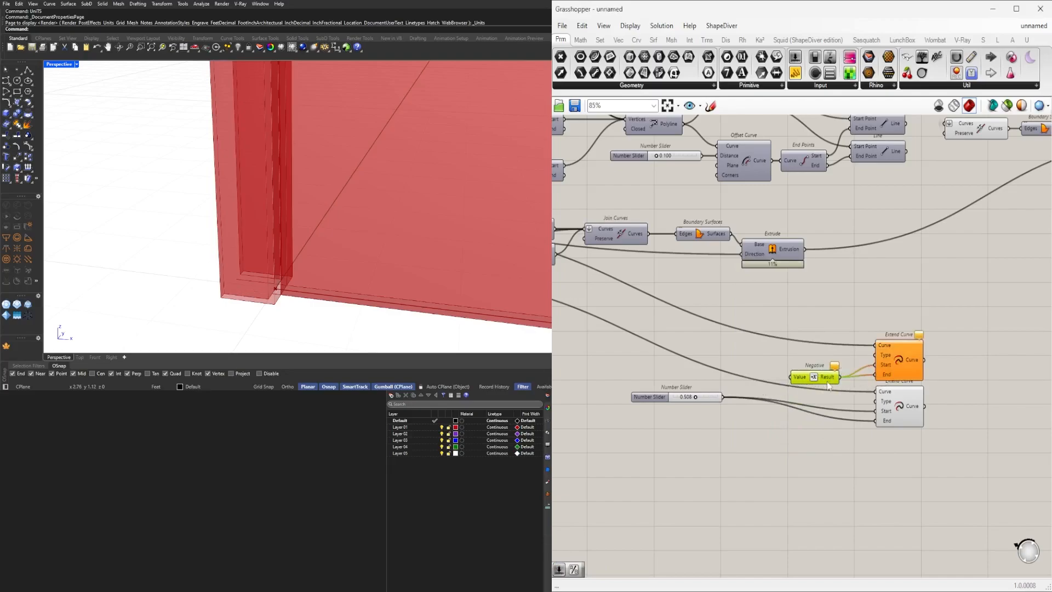
{"action": "left_click_drag", "start_coordinate": [869, 412], "coordinate": [875, 411]}
Delete the pasted number slider and wire the existing 0.100 slider into the Negative and Extend Curve inputs.
{"action": "left_click", "coordinate": [658, 397]}
{"action": "key", "text": "Delete"}
{"action": "scroll", "coordinate": [673, 395], "scroll_direction": "down", "scroll_amount": 1}
{"action": "left_click_drag", "start_coordinate": [969, 466], "coordinate": [770, 328]}
{"action": "left_click_drag", "start_coordinate": [856, 355], "coordinate": [992, 302]}
{"action": "right_click_drag", "start_coordinate": [781, 302], "coordinate": [830, 373]}
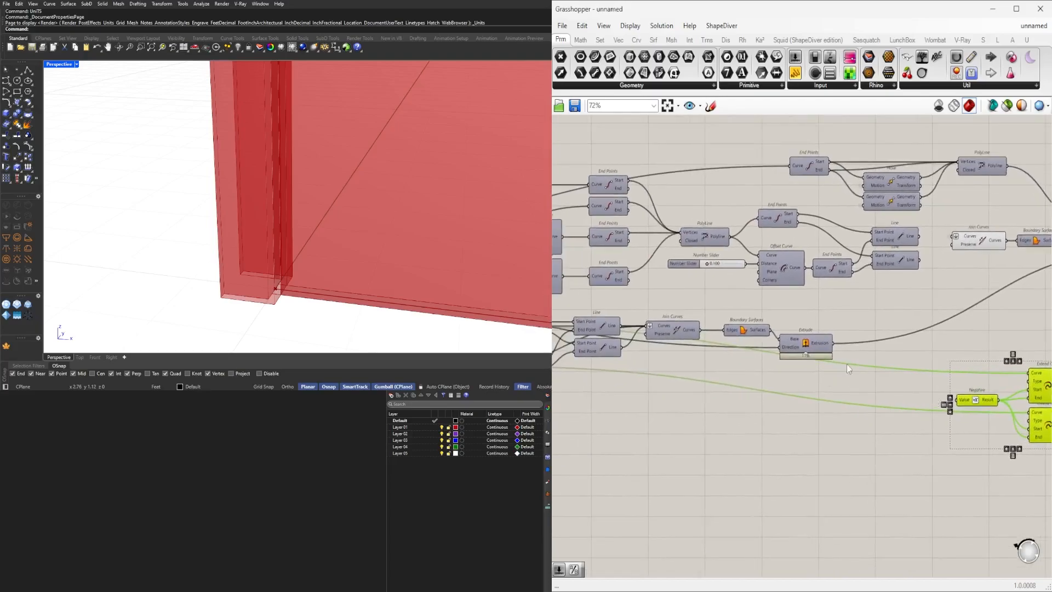
{"action": "left_click", "coordinate": [748, 306]}
{"action": "right_click_drag", "start_coordinate": [723, 270], "coordinate": [698, 259]}
{"action": "left_click_drag", "start_coordinate": [721, 255], "coordinate": [932, 388]}
{"action": "scroll", "coordinate": [895, 472], "scroll_direction": "up", "scroll_amount": 3}
{"action": "left_click_drag", "start_coordinate": [896, 472], "coordinate": [851, 320]}
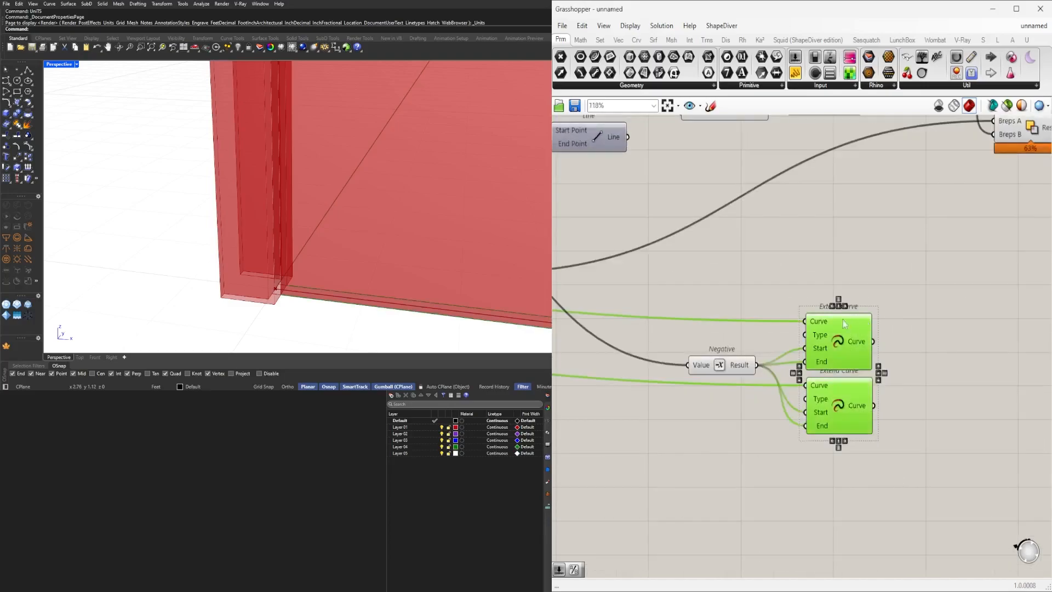
Add an End Points component on the lower pasted Extend Curve's output.
{"action": "scroll", "coordinate": [498, 294], "scroll_direction": "up", "scroll_amount": 3}
{"action": "scroll", "coordinate": [788, 376], "scroll_direction": "down", "scroll_amount": 3}
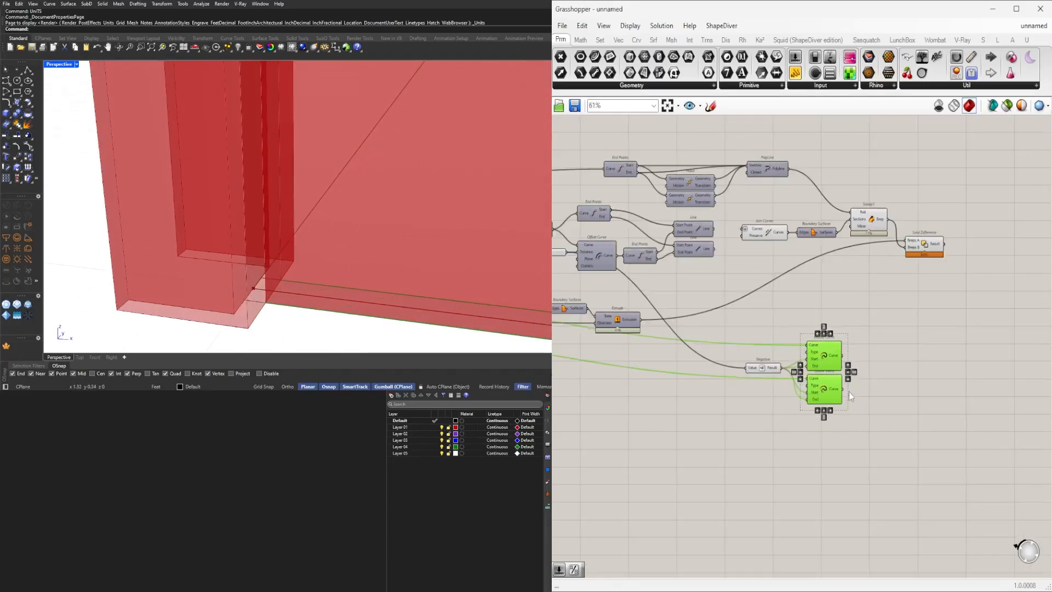
{"action": "left_click", "coordinate": [874, 392]}
{"action": "scroll", "coordinate": [874, 393], "scroll_direction": "up", "scroll_amount": 3}
{"action": "double_click", "coordinate": [893, 398]}
{"action": "type", "text": "end"}
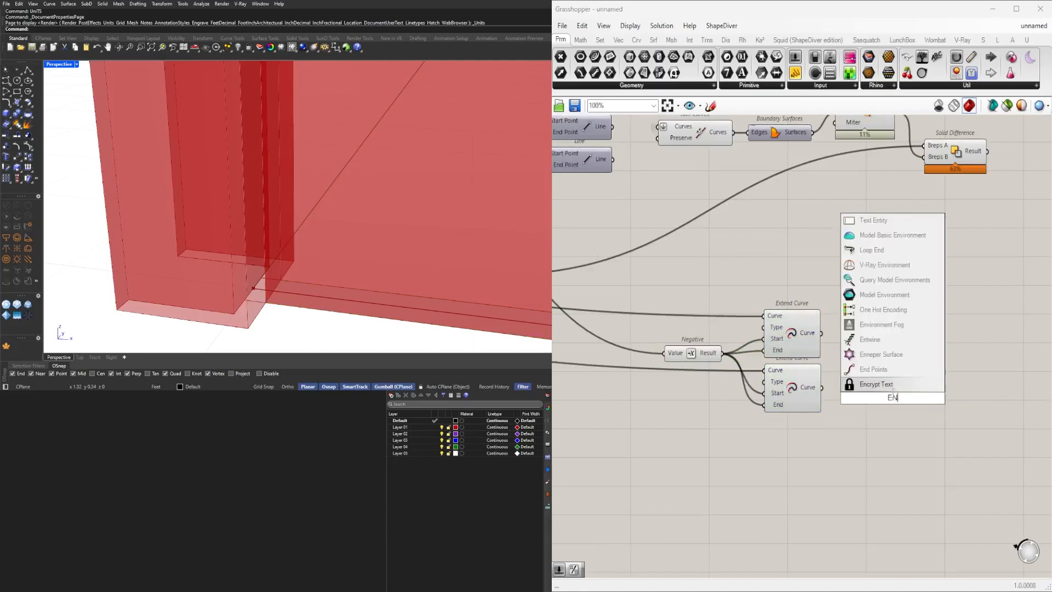
{"action": "left_click", "coordinate": [894, 387]}
{"action": "left_click_drag", "start_coordinate": [851, 395], "coordinate": [877, 353]}
{"action": "right_click_drag", "start_coordinate": [402, 247], "coordinate": [321, 290]}
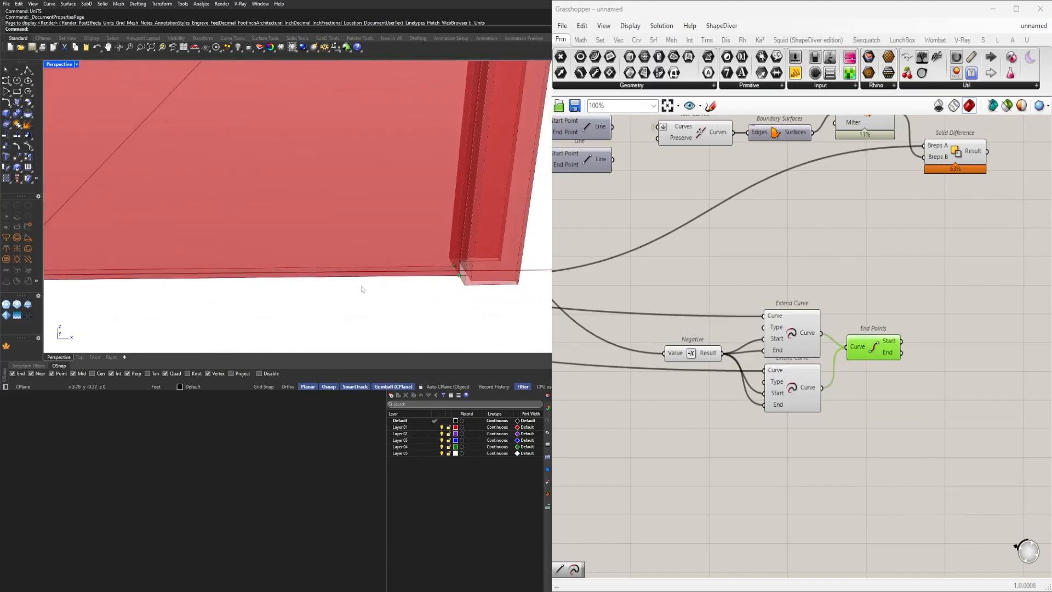
{"action": "left_click_drag", "start_coordinate": [881, 353], "coordinate": [882, 334]}
Hide the preview of the Negative and pasted Extend Curve components.
{"action": "left_click_drag", "start_coordinate": [787, 427], "coordinate": [655, 299]}
{"action": "middle_click", "coordinate": [738, 268]}
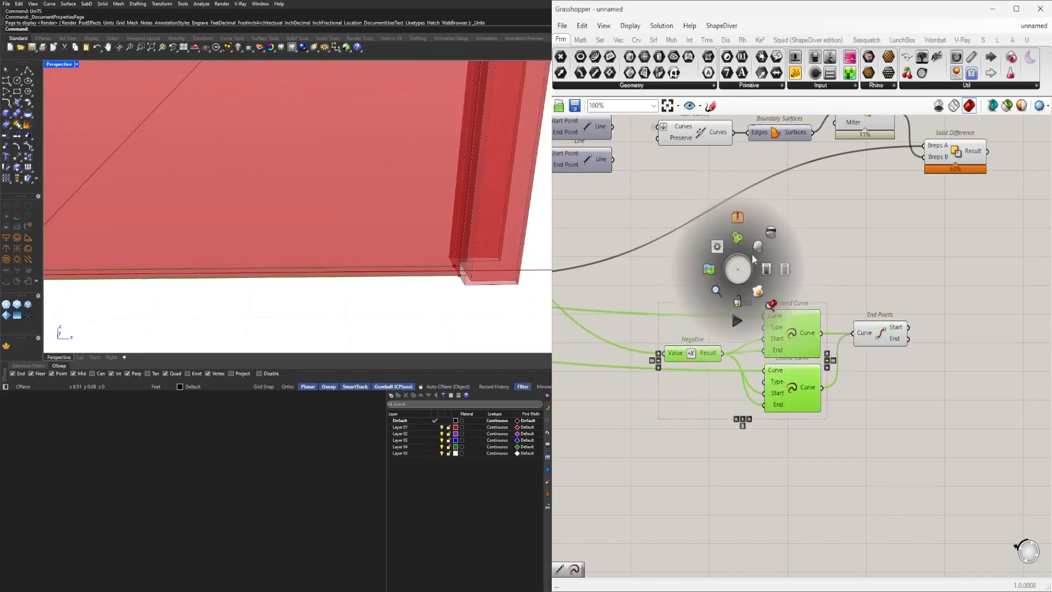
{"action": "left_click", "coordinate": [769, 236]}
{"action": "left_click", "coordinate": [803, 269]}
Add a List Item component and connect the new end points to its list input.
{"action": "right_click_drag", "start_coordinate": [970, 379], "coordinate": [876, 384]}
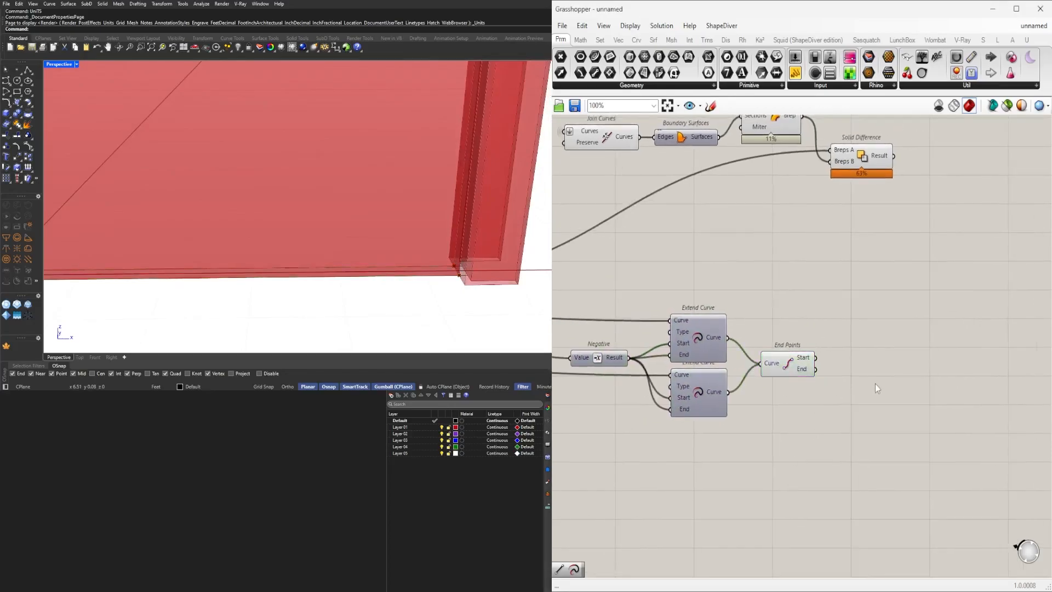
{"action": "double_click", "coordinate": [876, 384]}
{"action": "type", "text": "ITEM"}
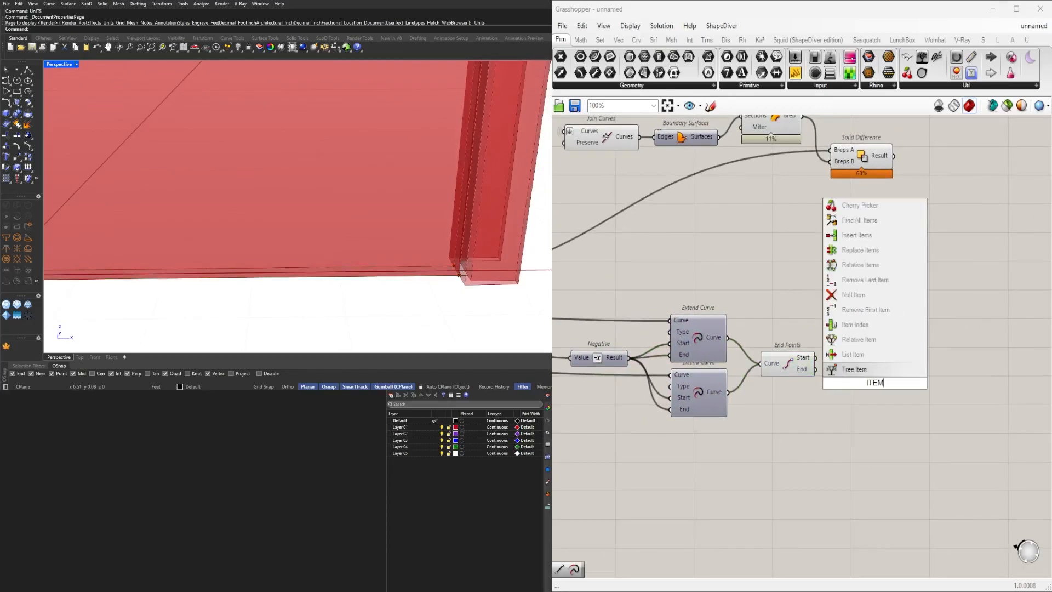
{"action": "left_click", "coordinate": [856, 383]}
{"action": "left_click_drag", "start_coordinate": [844, 371], "coordinate": [881, 395]}
{"action": "right_click", "coordinate": [853, 373]}
{"action": "left_click", "coordinate": [888, 458]}
Add a number slider set to 0 and wire it into the List Item's index input.
{"action": "scroll", "coordinate": [263, 268], "scroll_direction": "down", "scroll_amount": 8}
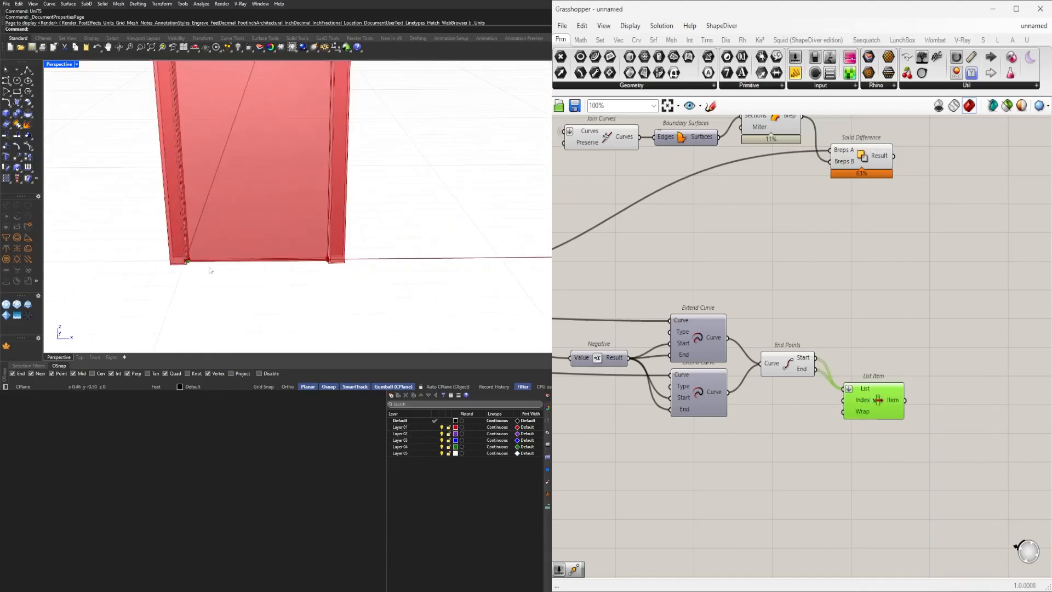
{"action": "scroll", "coordinate": [204, 265], "scroll_direction": "up", "scroll_amount": 9}
{"action": "right_click_drag", "start_coordinate": [211, 258], "coordinate": [159, 271]}
{"action": "scroll", "coordinate": [159, 270], "scroll_direction": "up", "scroll_amount": 3}
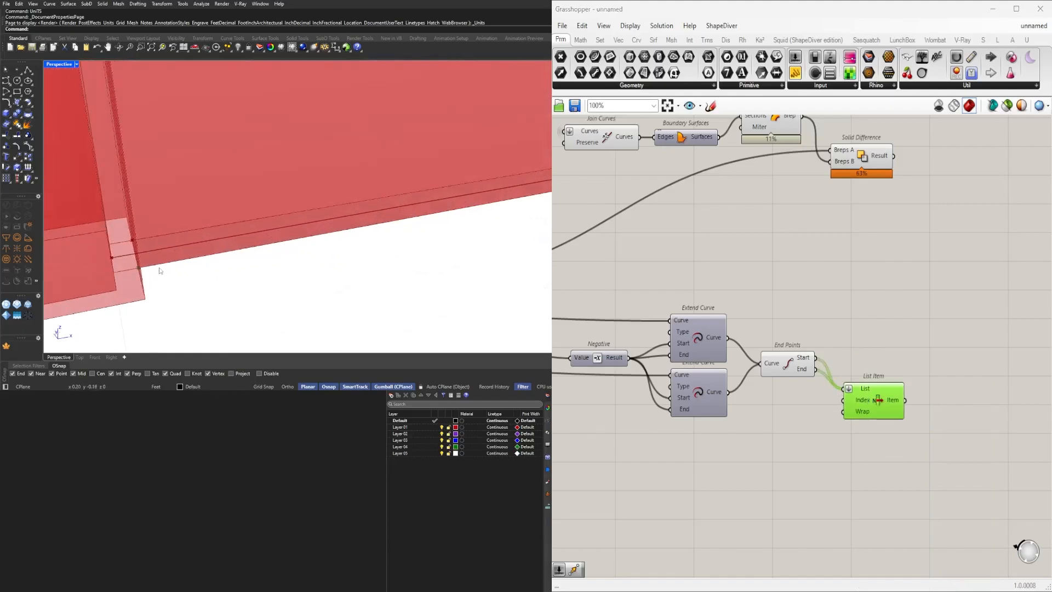
{"action": "double_click", "coordinate": [760, 433]}
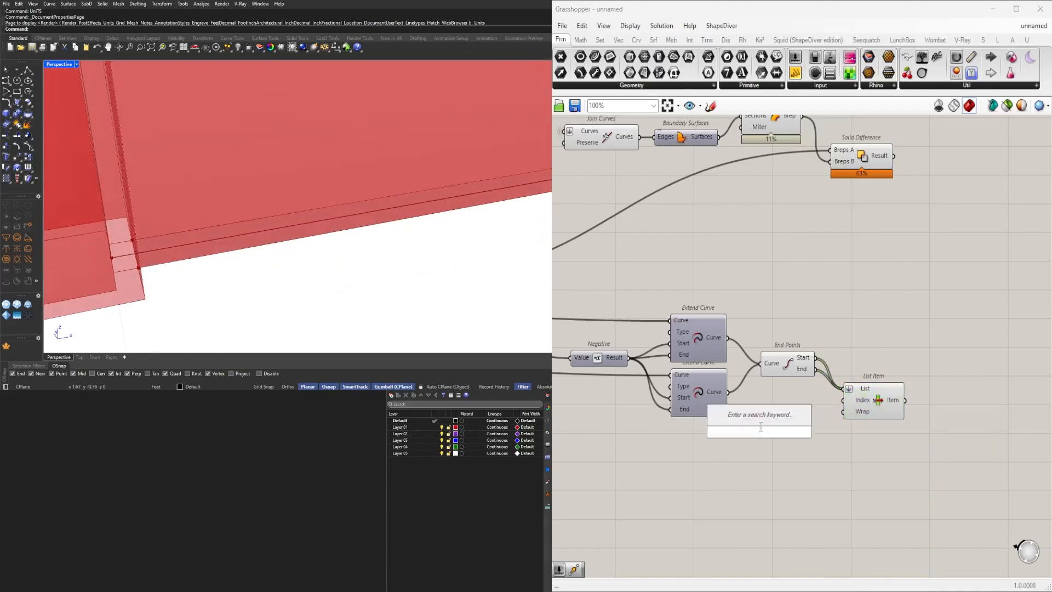
{"action": "type", "text": "0<"}
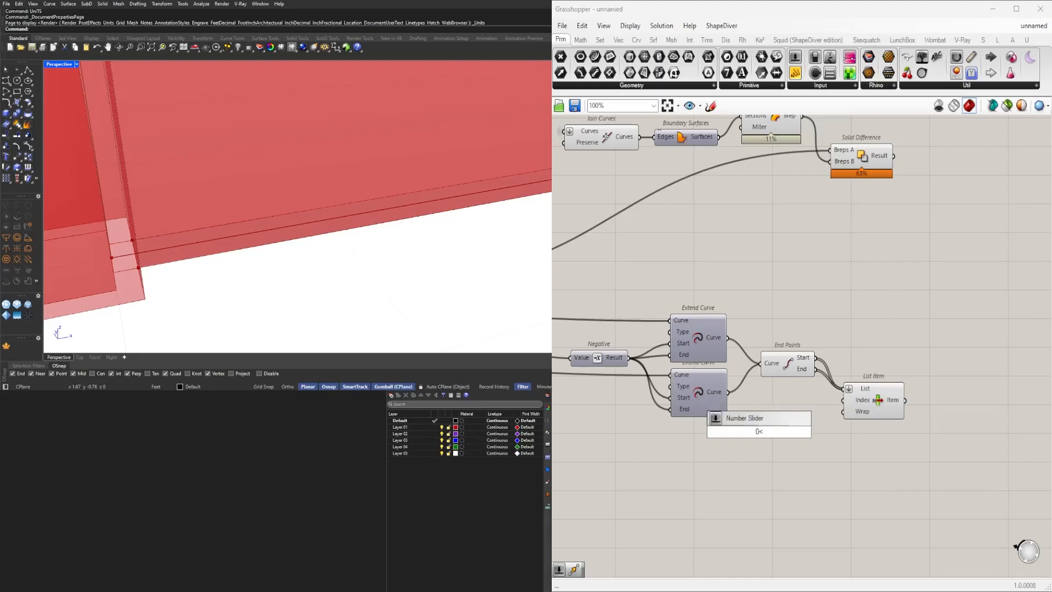
{"action": "key", "text": "Return"}
{"action": "scroll", "coordinate": [786, 432], "scroll_direction": "up", "scroll_amount": 3}
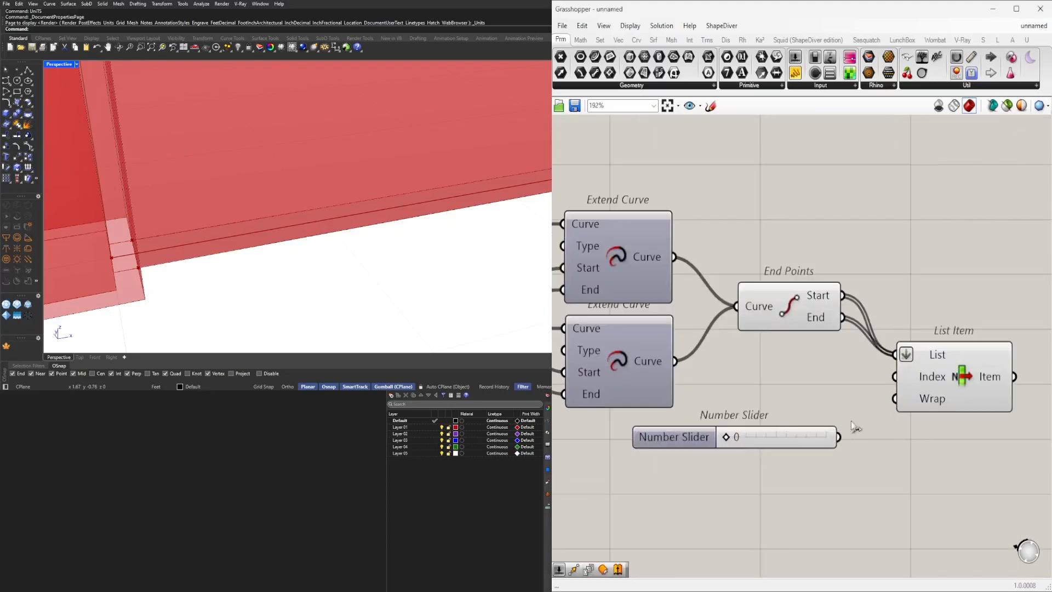
{"action": "left_click_drag", "start_coordinate": [896, 380], "coordinate": [896, 377]}
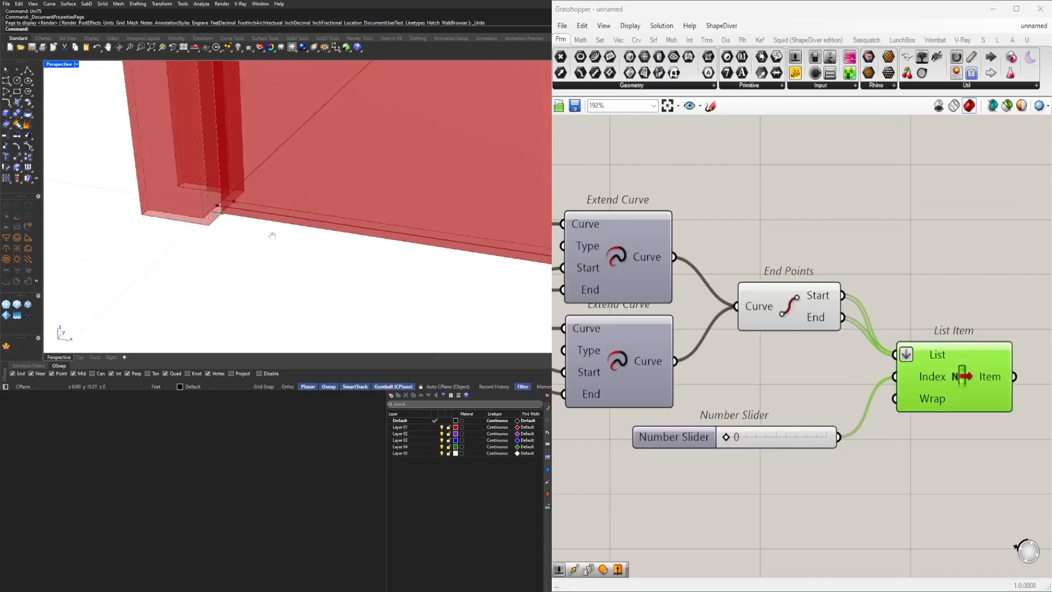
Step the index slider through its values to check which end point each index picks.
{"action": "scroll", "coordinate": [734, 434], "scroll_direction": "up", "scroll_amount": 3}
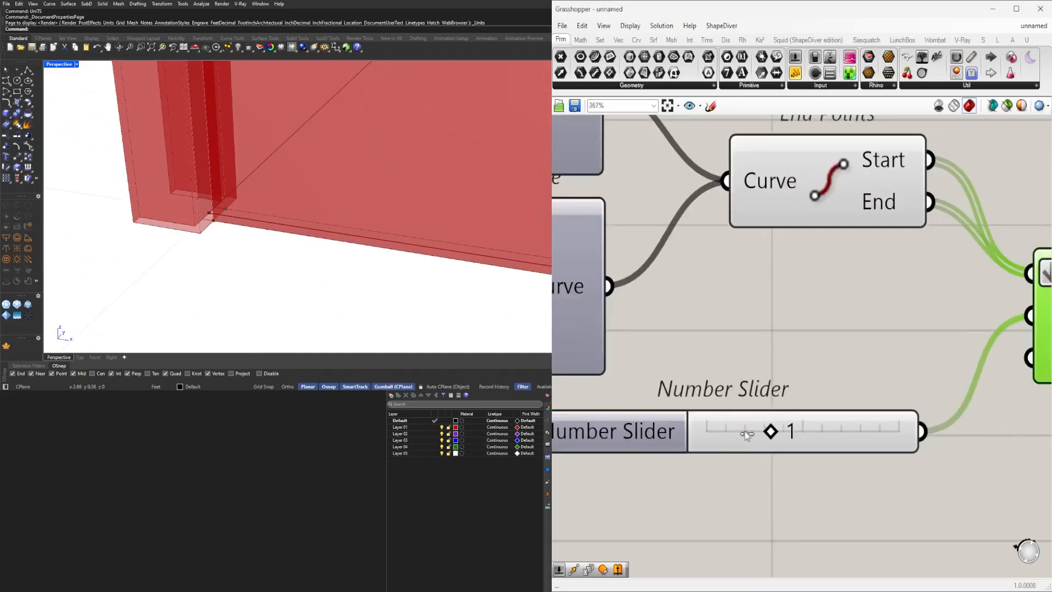
{"action": "scroll", "coordinate": [265, 223], "scroll_direction": "down", "scroll_amount": 5}
{"action": "right_click_drag", "start_coordinate": [265, 223], "coordinate": [287, 271]}
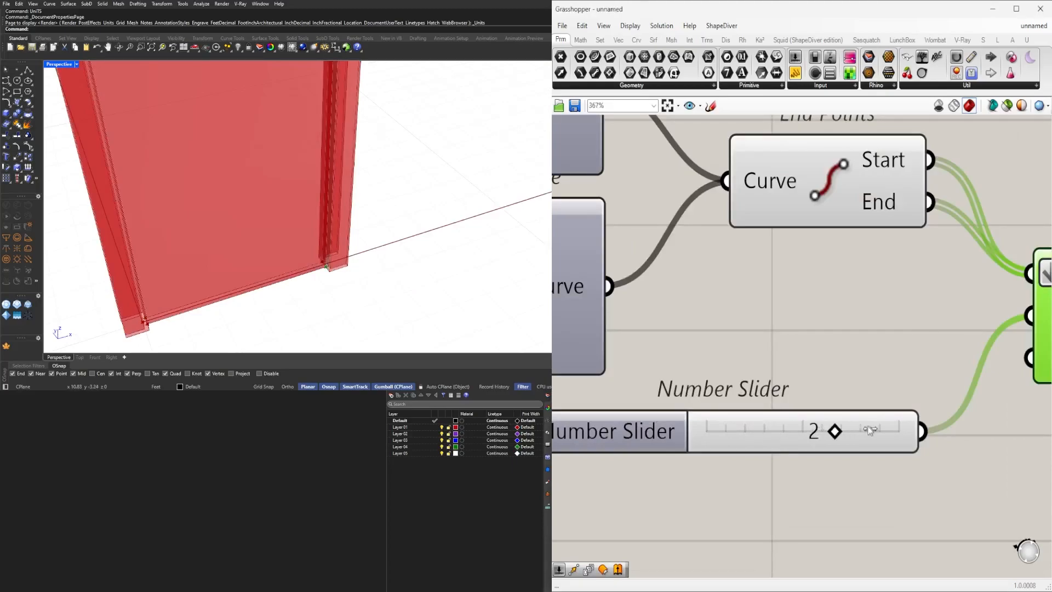
{"action": "scroll", "coordinate": [893, 344], "scroll_direction": "down", "scroll_amount": 5}
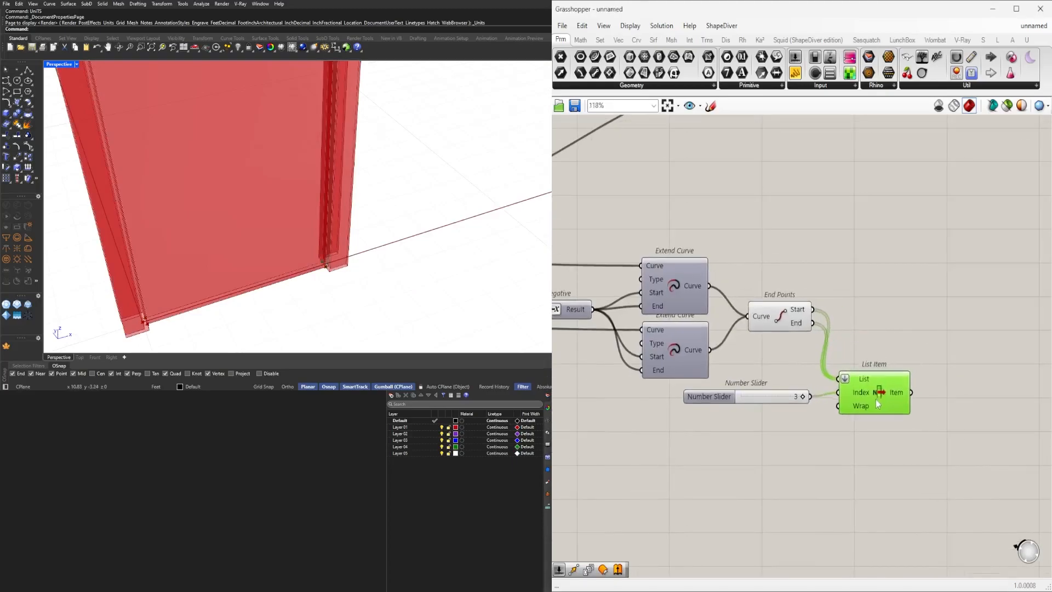
{"action": "scroll", "coordinate": [876, 400], "scroll_direction": "down", "scroll_amount": 3}
{"action": "scroll", "coordinate": [868, 383], "scroll_direction": "up", "scroll_amount": 3}
Reposition the Solid Difference component next to the List Item.
{"action": "left_click_drag", "start_coordinate": [911, 458], "coordinate": [778, 411]}
{"action": "left_click", "coordinate": [883, 360]}
{"action": "left_click_drag", "start_coordinate": [911, 412], "coordinate": [914, 339]}
{"action": "scroll", "coordinate": [896, 323], "scroll_direction": "down", "scroll_amount": 3}
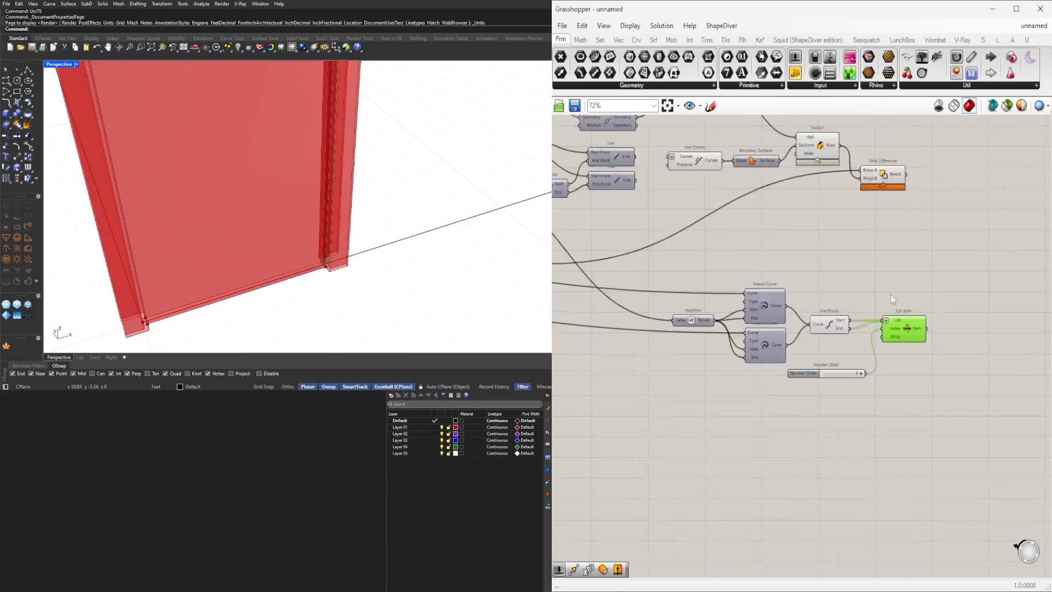
{"action": "right_click_drag", "start_coordinate": [868, 164], "coordinate": [785, 290]}
{"action": "scroll", "coordinate": [782, 281], "scroll_direction": "up", "scroll_amount": 1}
{"action": "left_click", "coordinate": [817, 327]}
{"action": "left_click_drag", "start_coordinate": [819, 335], "coordinate": [916, 430]}
{"action": "scroll", "coordinate": [894, 415], "scroll_direction": "up", "scroll_amount": 4}
{"action": "right_click", "coordinate": [893, 419]}
{"action": "mouse_move", "coordinate": [956, 407]}
{"action": "left_click", "coordinate": [1018, 431]}
{"action": "right_click_drag", "start_coordinate": [983, 434], "coordinate": [822, 398]}
Set the Solid Difference input wires to hidden display.
{"action": "right_click", "coordinate": [726, 402]}
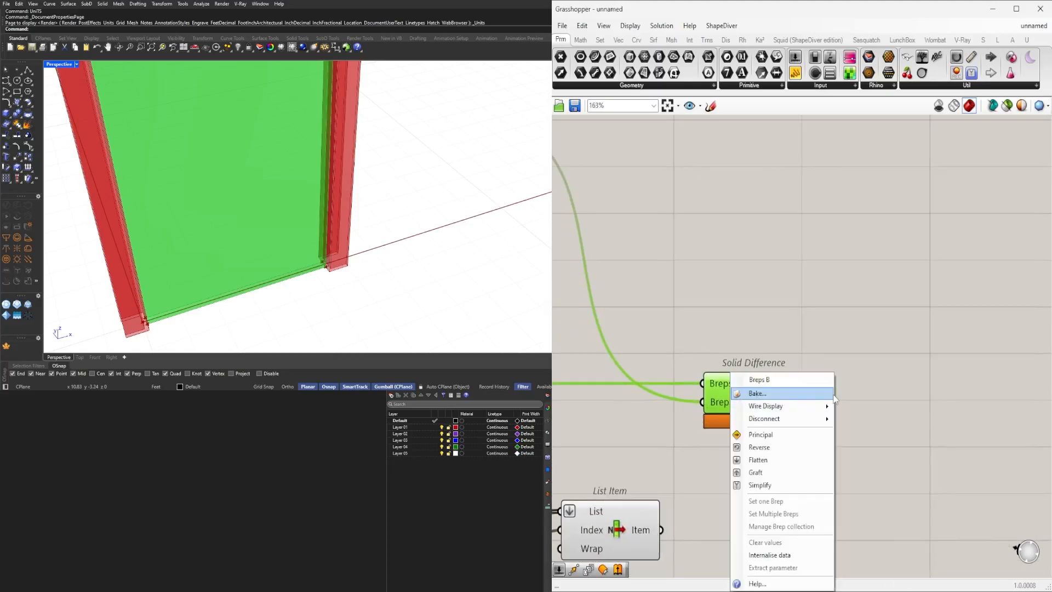
{"action": "mouse_move", "coordinate": [789, 406]}
{"action": "left_click", "coordinate": [862, 433]}
{"action": "left_click", "coordinate": [854, 439]}
{"action": "scroll", "coordinate": [845, 446], "scroll_direction": "down", "scroll_amount": 3}
{"action": "left_click_drag", "start_coordinate": [792, 415], "coordinate": [708, 447]}
{"action": "left_click", "coordinate": [806, 472]}
{"action": "scroll", "coordinate": [714, 489], "scroll_direction": "up", "scroll_amount": 1}
{"action": "left_click", "coordinate": [706, 496]}
{"action": "left_click", "coordinate": [719, 443]}
Add a Rotate component, feeding it the Solid Difference result as geometry and the List Item output as plane.
{"action": "double_click", "coordinate": [788, 493]}
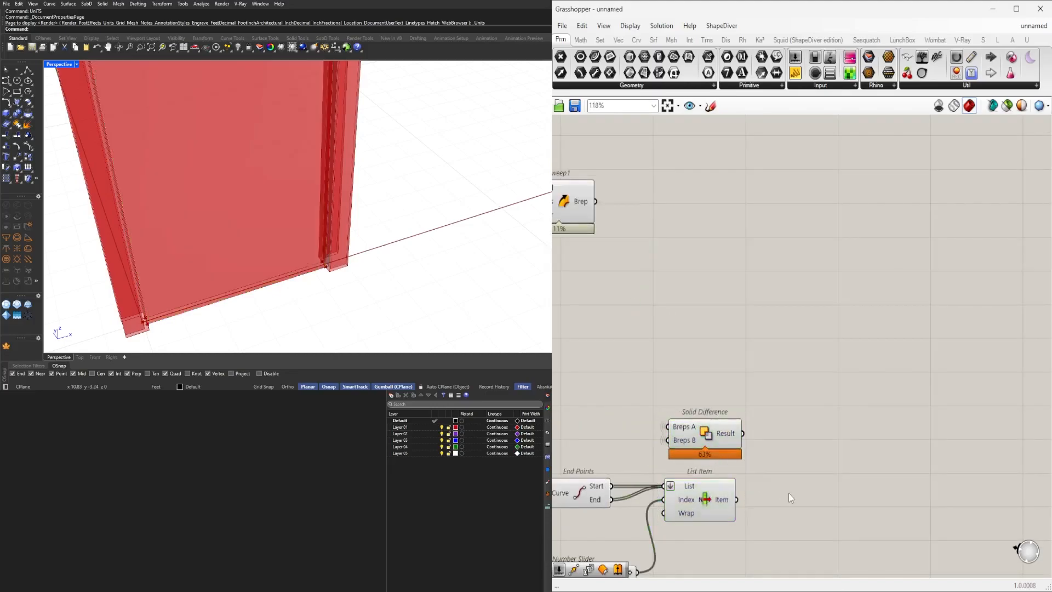
{"action": "type", "text": "rotate"}
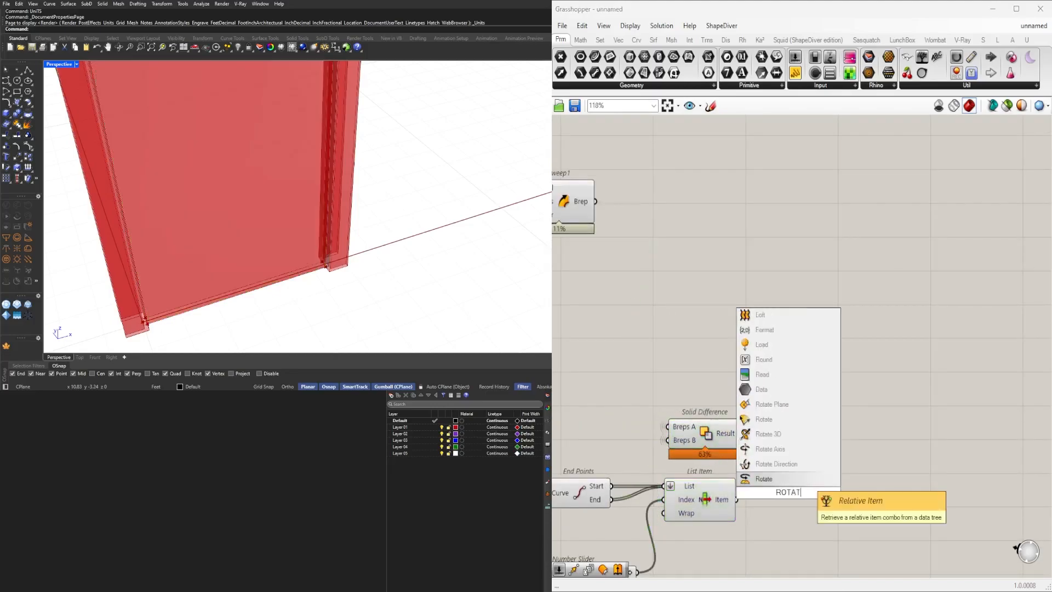
{"action": "left_click", "coordinate": [767, 483]}
{"action": "scroll", "coordinate": [788, 483], "scroll_direction": "up", "scroll_amount": 3}
{"action": "left_click_drag", "start_coordinate": [789, 484], "coordinate": [953, 433]}
{"action": "scroll", "coordinate": [773, 422], "scroll_direction": "down", "scroll_amount": 3}
{"action": "left_click", "coordinate": [703, 413]}
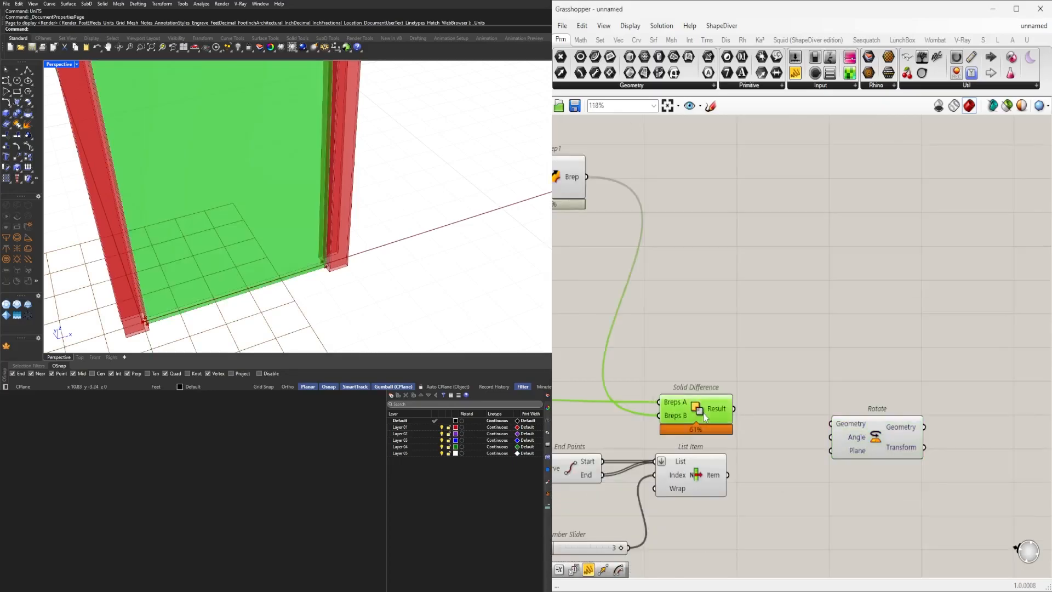
{"action": "left_click", "coordinate": [680, 462]}
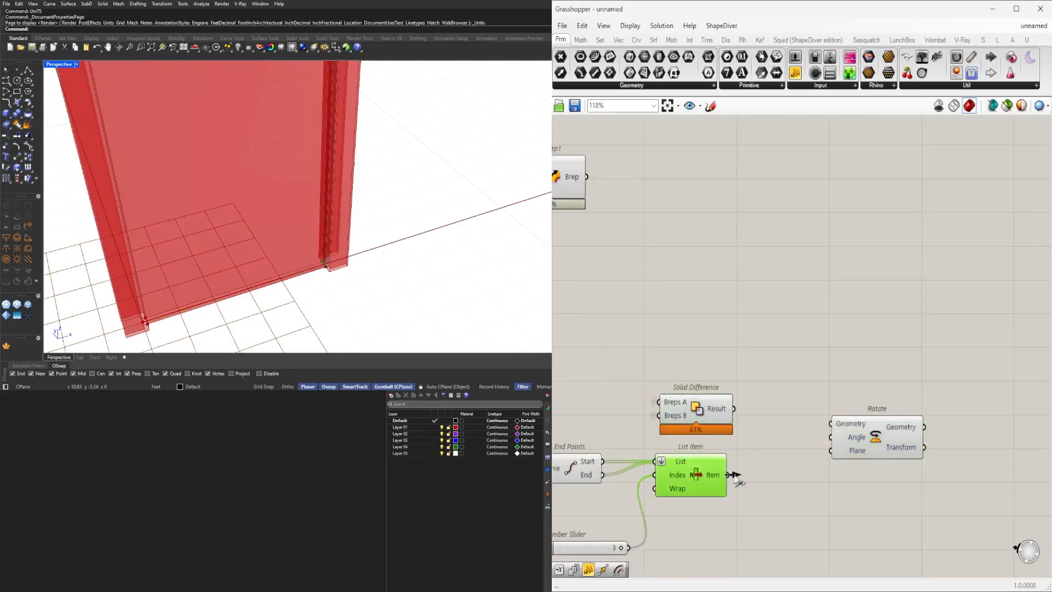
{"action": "left_click_drag", "start_coordinate": [833, 457], "coordinate": [873, 425]}
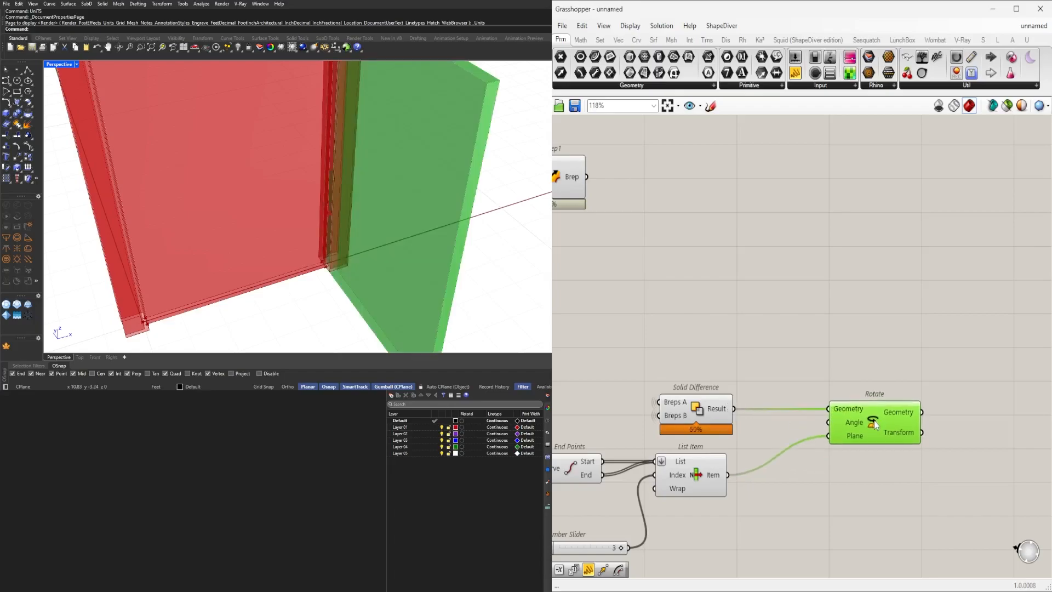
Create a number slider with value 45 and a maximum of 90.
{"action": "left_click", "coordinate": [718, 364]}
{"action": "double_click", "coordinate": [718, 364]}
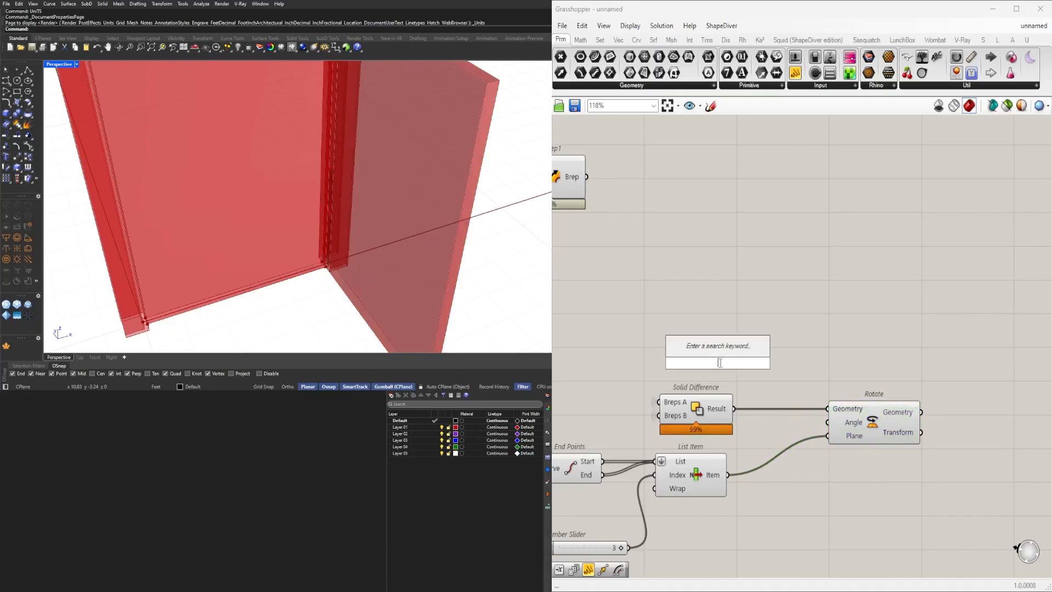
{"action": "type", "text": "<45"}
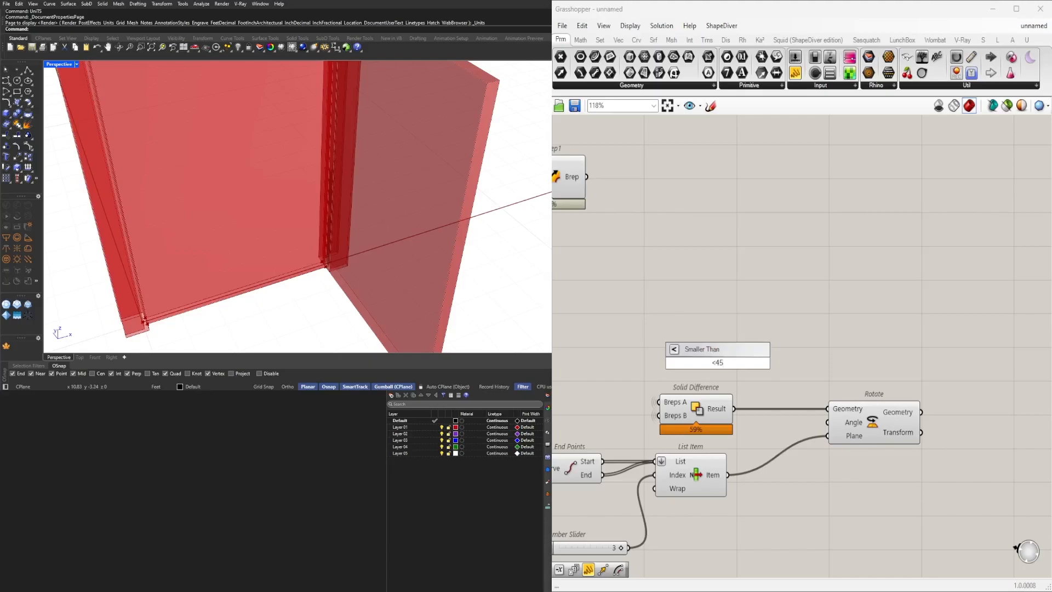
{"action": "key", "text": "BackSpace"}
{"action": "key", "text": "BackSpace"}
{"action": "key", "text": "BackSpace"}
{"action": "key", "text": "BackSpace"}
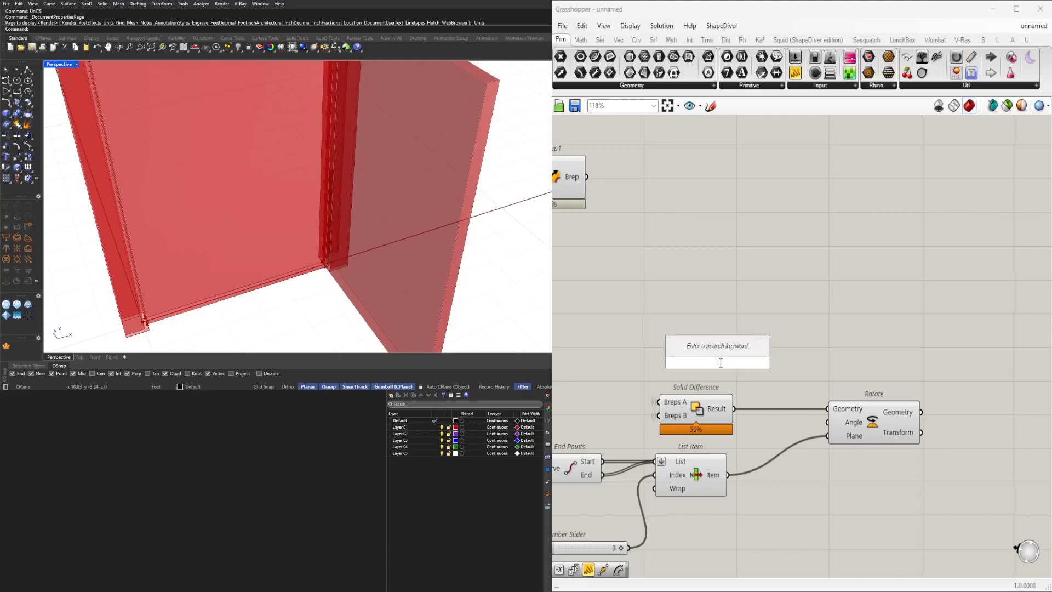
{"action": "type", "text": "45"}
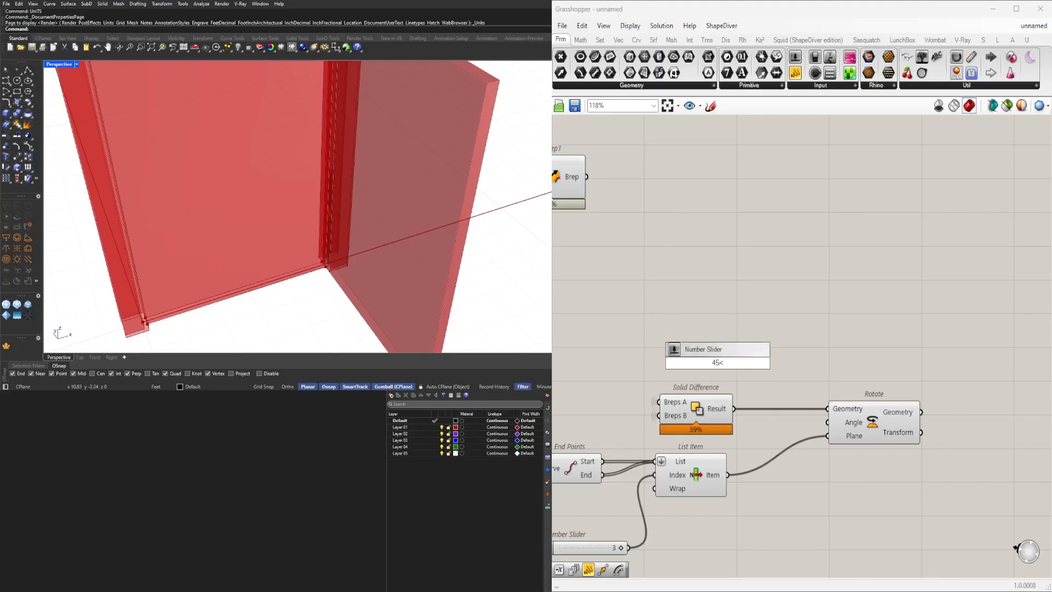
{"action": "type", "text": "<90"}
{"action": "key", "text": "Return"}
Wire the new slider into Rotate's angle input and set that angle input to degrees.
{"action": "left_click_drag", "start_coordinate": [783, 362], "coordinate": [829, 423]}
{"action": "right_click", "coordinate": [840, 425]}
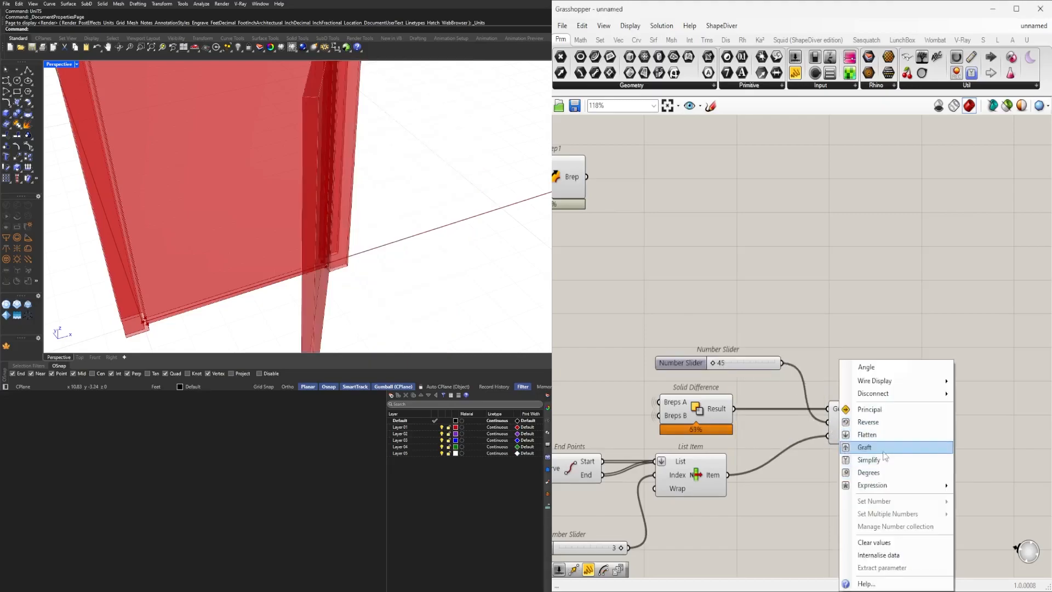
{"action": "left_click", "coordinate": [877, 472]}
Set the angle slider to 90.
{"action": "left_click_drag", "start_coordinate": [714, 364], "coordinate": [829, 349]}
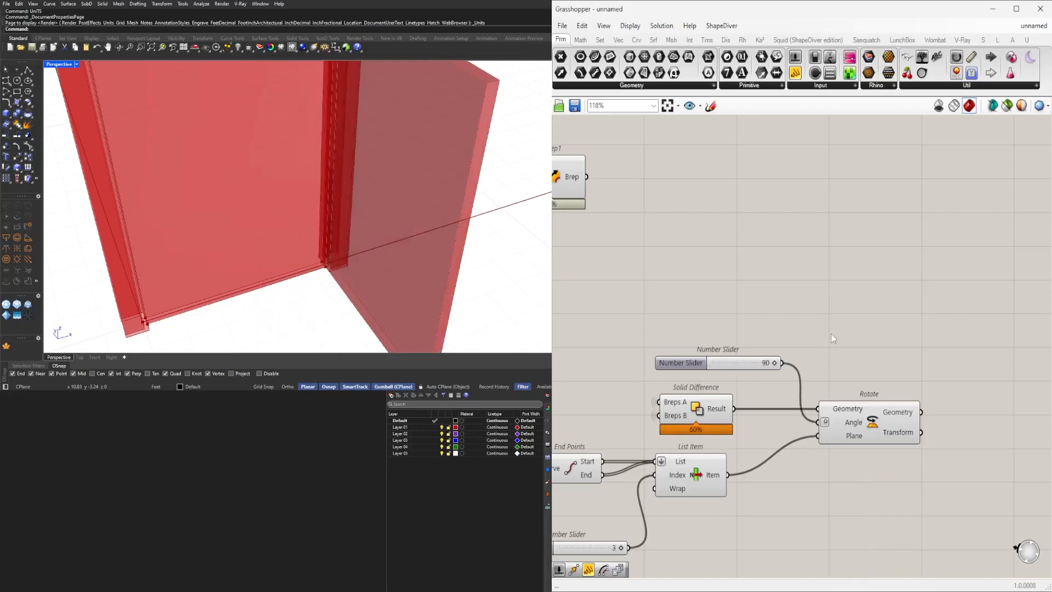
{"action": "left_click", "coordinate": [878, 427]}
{"action": "right_click_drag", "start_coordinate": [755, 488], "coordinate": [846, 454]}
{"action": "scroll", "coordinate": [324, 219], "scroll_direction": "down", "scroll_amount": 2}
{"action": "right_click_drag", "start_coordinate": [324, 218], "coordinate": [315, 258]}
{"action": "scroll", "coordinate": [324, 202], "scroll_direction": "up", "scroll_amount": 15}
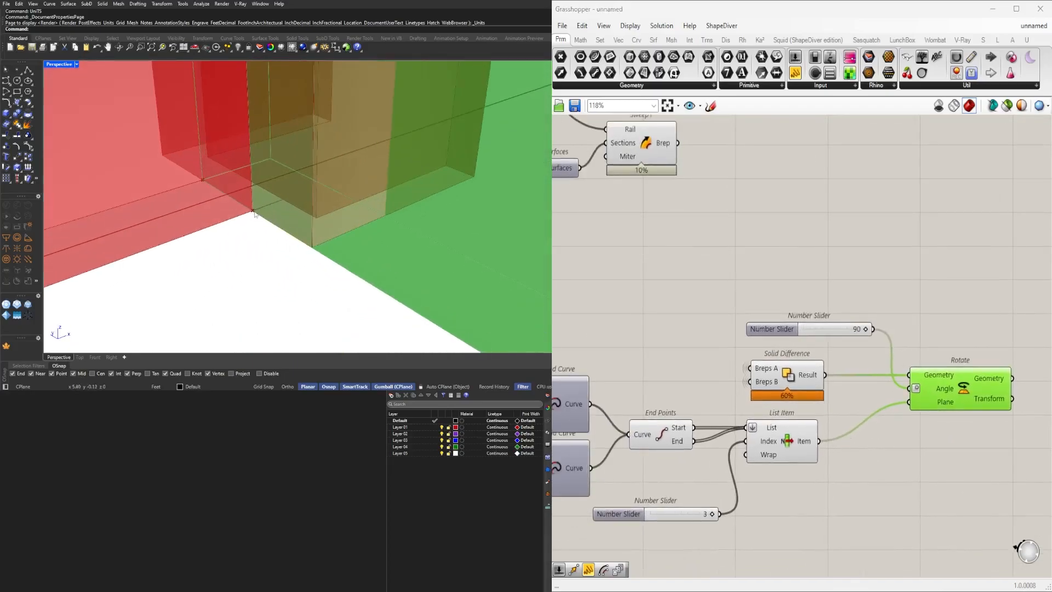
Set the List Item index slider to 2.
{"action": "right_click_drag", "start_coordinate": [645, 496], "coordinate": [717, 429]}
{"action": "scroll", "coordinate": [757, 459], "scroll_direction": "up", "scroll_amount": 5}
{"action": "left_click_drag", "start_coordinate": [810, 436], "coordinate": [766, 425]}
{"action": "scroll", "coordinate": [337, 225], "scroll_direction": "down", "scroll_amount": 8}
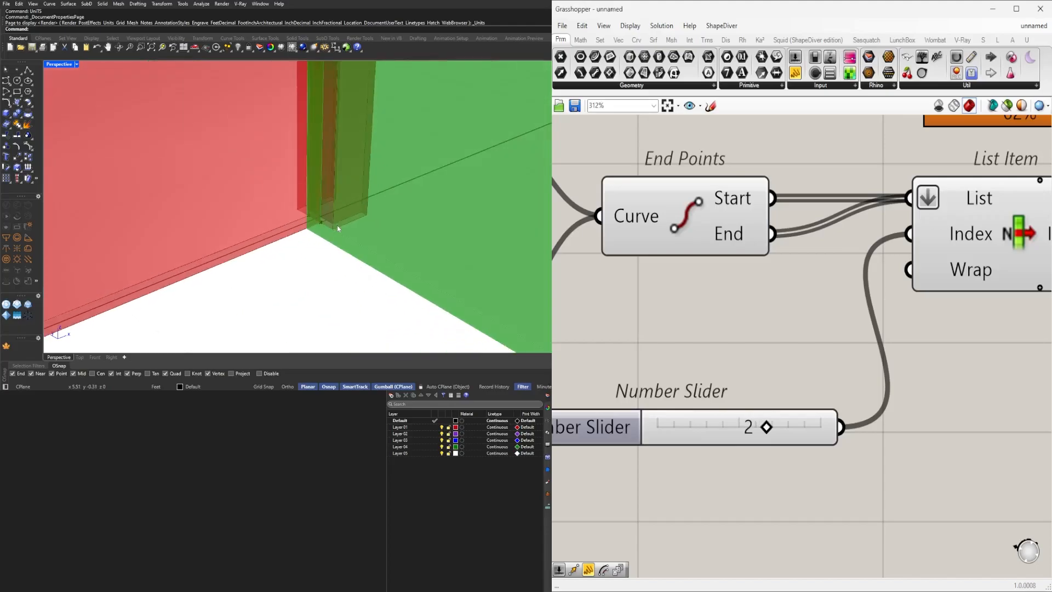
{"action": "scroll", "coordinate": [355, 223], "scroll_direction": "up", "scroll_amount": 5}
{"action": "scroll", "coordinate": [930, 402], "scroll_direction": "down", "scroll_amount": 6}
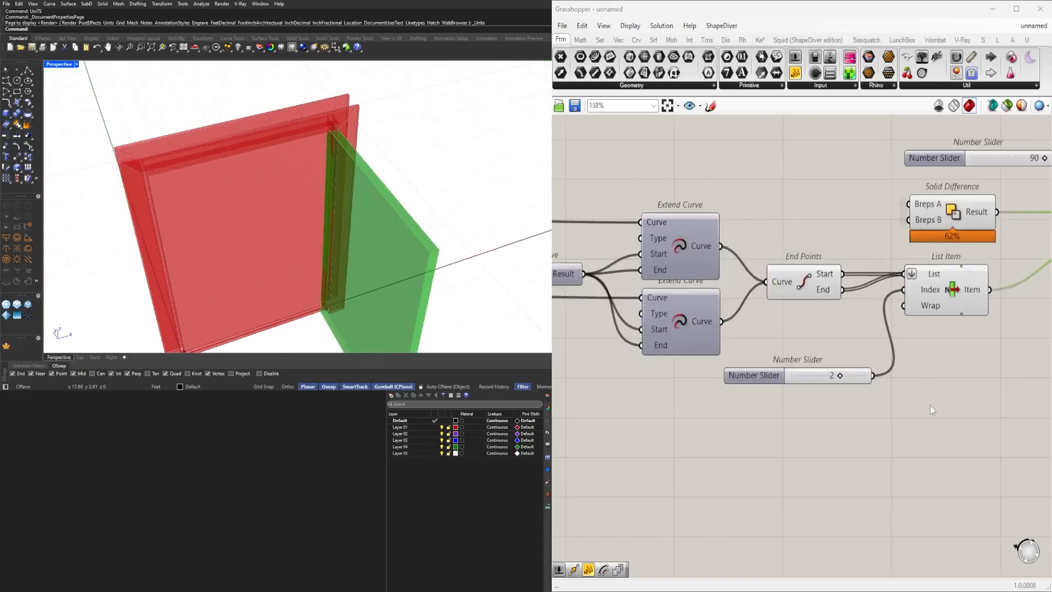
Turn off the preview of the selected helper components and the Solid Difference.
{"action": "left_click", "coordinate": [808, 344]}
{"action": "scroll", "coordinate": [812, 386], "scroll_direction": "down", "scroll_amount": 2}
{"action": "left_click_drag", "start_coordinate": [836, 482], "coordinate": [720, 329]}
{"action": "middle_click", "coordinate": [720, 330]}
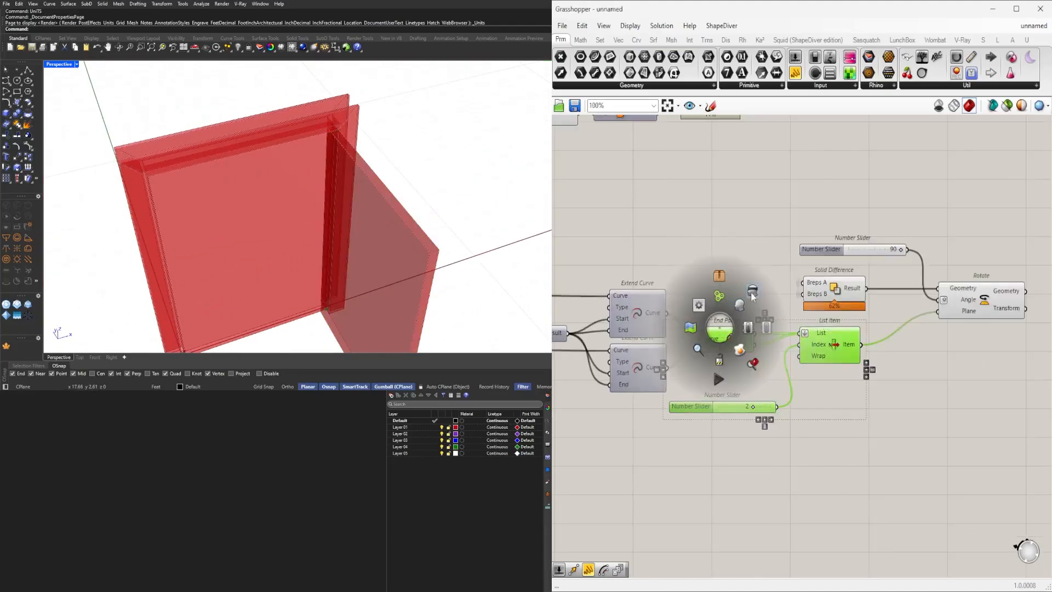
{"action": "left_click", "coordinate": [752, 298]}
{"action": "left_click", "coordinate": [913, 463]}
{"action": "left_click", "coordinate": [834, 280]}
{"action": "middle_click", "coordinate": [832, 274]}
{"action": "scroll", "coordinate": [833, 274], "scroll_direction": "down", "scroll_amount": 1}
{"action": "left_click", "coordinate": [862, 241]}
{"action": "left_click", "coordinate": [864, 234]}
{"action": "left_click", "coordinate": [958, 294]}
Rearrange the Rotate component and both sliders on the canvas.
{"action": "right_click_drag", "start_coordinate": [229, 217], "coordinate": [244, 181]}
{"action": "right_click_drag", "start_coordinate": [878, 296], "coordinate": [797, 343]}
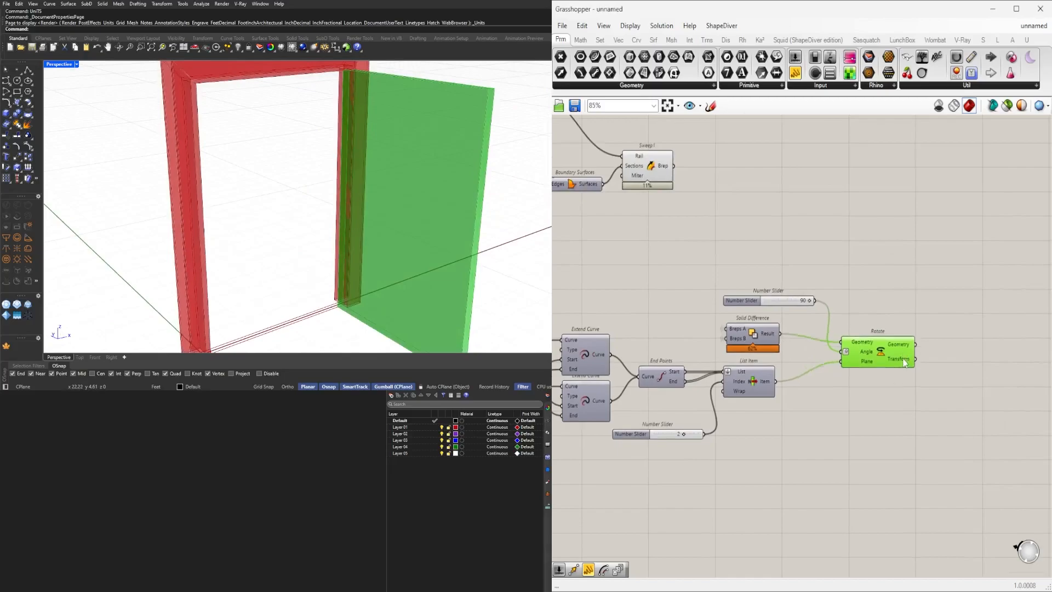
{"action": "left_click_drag", "start_coordinate": [743, 300], "coordinate": [718, 462]}
{"action": "left_click_drag", "start_coordinate": [620, 433], "coordinate": [588, 440]}
{"action": "right_click_drag", "start_coordinate": [459, 233], "coordinate": [287, 170]}
{"action": "scroll", "coordinate": [269, 165], "scroll_direction": "up", "scroll_amount": 5}
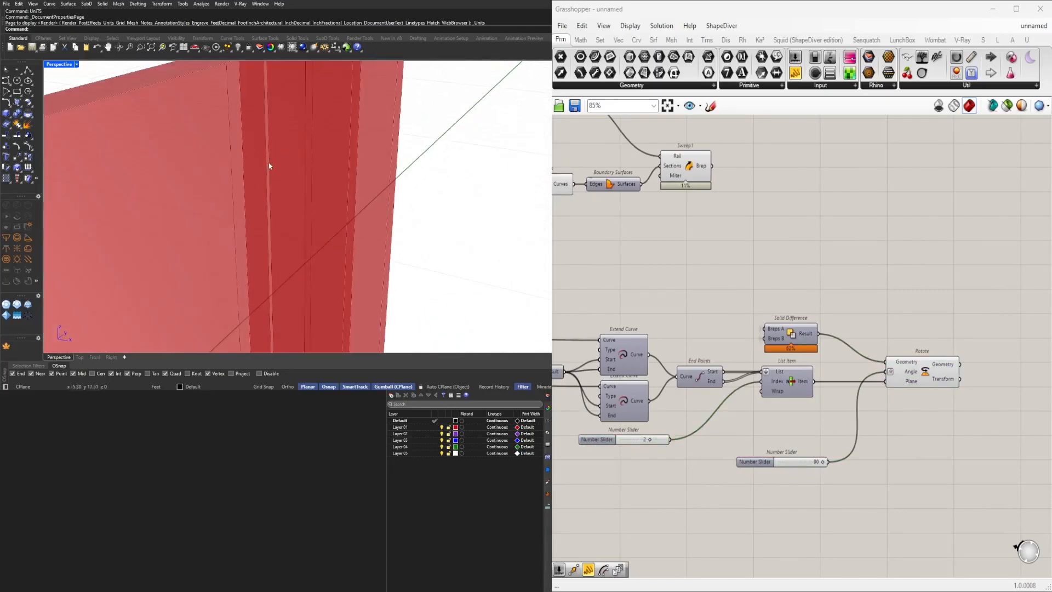
Turn the Solid Difference preview back on.
{"action": "scroll", "coordinate": [269, 165], "scroll_direction": "down", "scroll_amount": 5}
{"action": "left_click", "coordinate": [783, 389]}
{"action": "key", "text": "space"}
{"action": "middle_click", "coordinate": [790, 384]}
{"action": "left_click", "coordinate": [820, 346]}
{"action": "left_click", "coordinate": [797, 334]}
{"action": "middle_click", "coordinate": [794, 331]}
{"action": "left_click", "coordinate": [812, 311]}
{"action": "right_click_drag", "start_coordinate": [366, 219], "coordinate": [406, 216]}
{"action": "scroll", "coordinate": [285, 170], "scroll_direction": "down", "scroll_amount": 4}
{"action": "scroll", "coordinate": [285, 170], "scroll_direction": "up", "scroll_amount": 5}
{"action": "scroll", "coordinate": [284, 170], "scroll_direction": "down", "scroll_amount": 5}
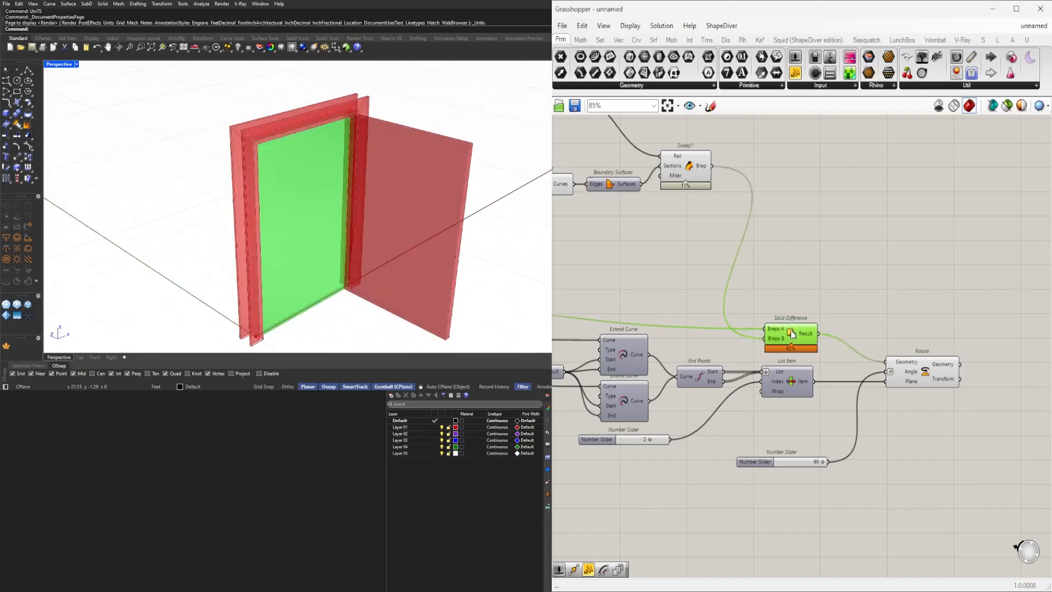
Set the DOOR LENGTH slider to 4.
{"action": "scroll", "coordinate": [769, 341], "scroll_direction": "down", "scroll_amount": 2}
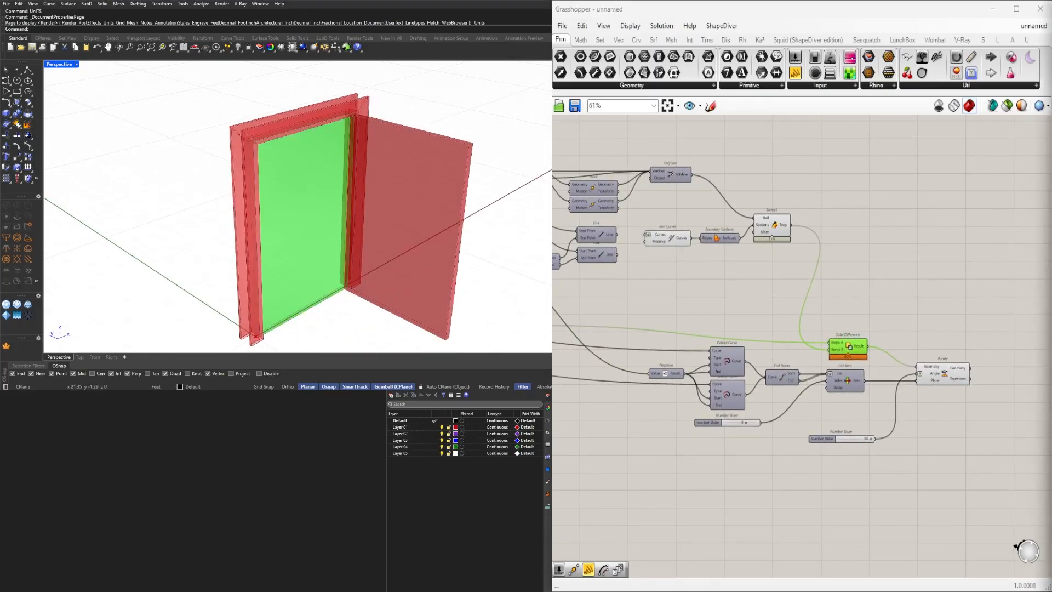
{"action": "left_click", "coordinate": [921, 450]}
{"action": "scroll", "coordinate": [855, 348], "scroll_direction": "down", "scroll_amount": 6}
{"action": "scroll", "coordinate": [855, 348], "scroll_direction": "up", "scroll_amount": 14}
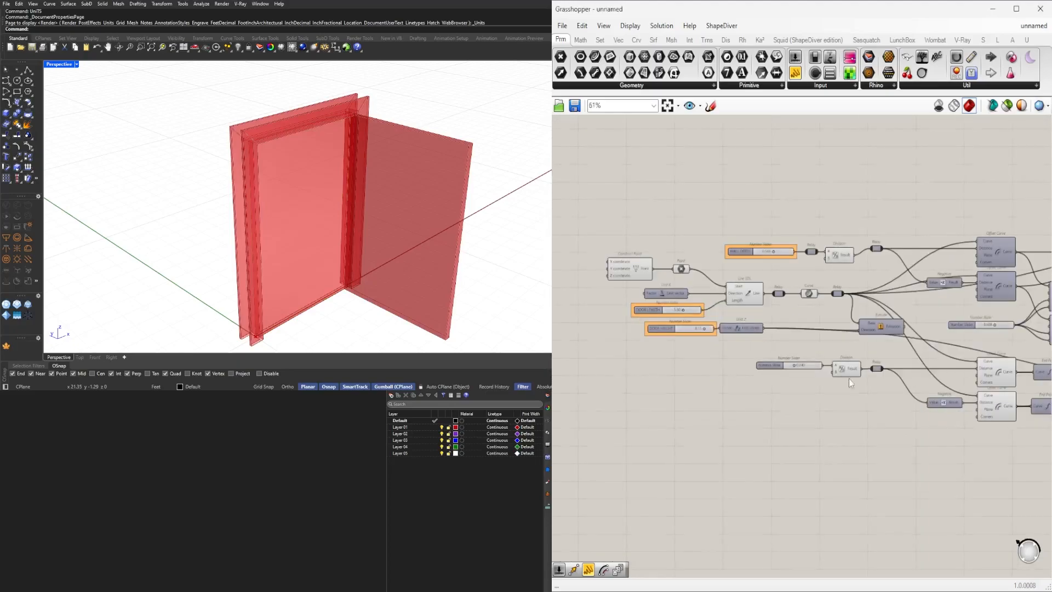
{"action": "mouse_move", "coordinate": [811, 361]}
{"action": "left_mouse_down"}
{"action": "mouse_move", "coordinate": [864, 362]}
{"action": "mouse_move", "coordinate": [802, 361]}
{"action": "left_mouse_up"}
{"action": "right_click_drag", "start_coordinate": [466, 197], "coordinate": [329, 186]}
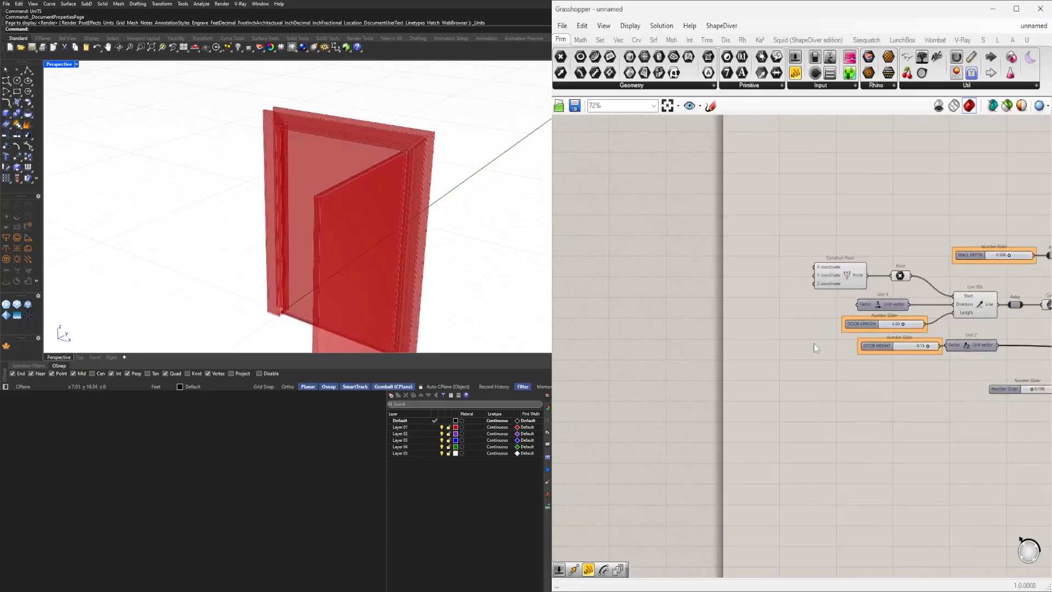
{"action": "scroll", "coordinate": [912, 325], "scroll_direction": "up", "scroll_amount": 5}
{"action": "right_click_drag", "start_coordinate": [912, 326], "coordinate": [787, 317]}
{"action": "double_click", "coordinate": [770, 323]}
{"action": "type", "text": "4"}
{"action": "key", "text": "Return"}
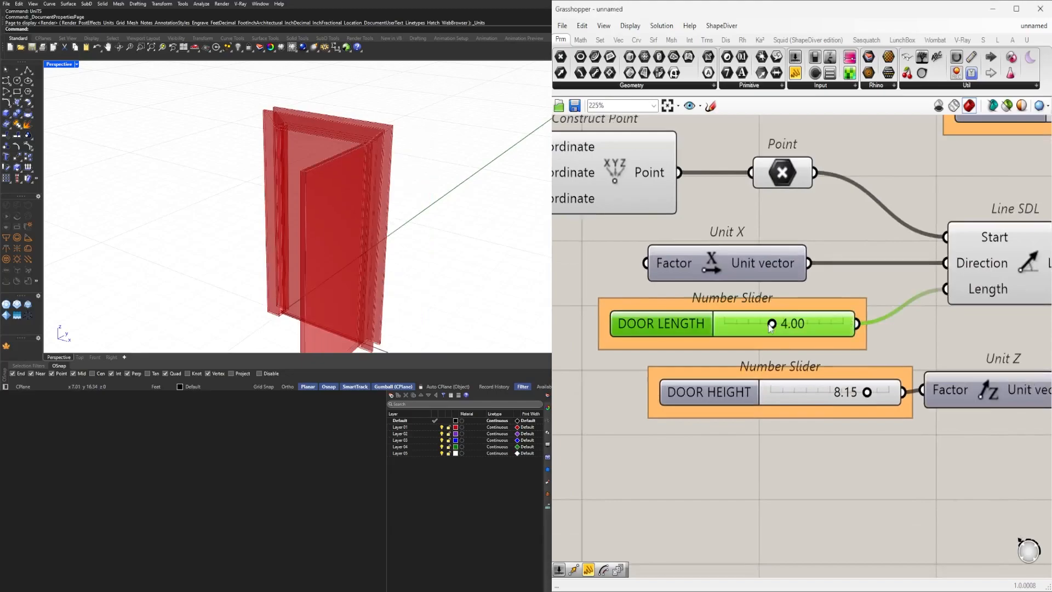
Select both Extend Curve components and turn their preview on.
{"action": "scroll", "coordinate": [882, 252], "scroll_direction": "down", "scroll_amount": 4}
{"action": "scroll", "coordinate": [899, 263], "scroll_direction": "down", "scroll_amount": 8}
{"action": "right_click_drag", "start_coordinate": [954, 348], "coordinate": [664, 347]}
{"action": "scroll", "coordinate": [814, 338], "scroll_direction": "up", "scroll_amount": 4}
{"action": "right_click_drag", "start_coordinate": [759, 344], "coordinate": [636, 361]}
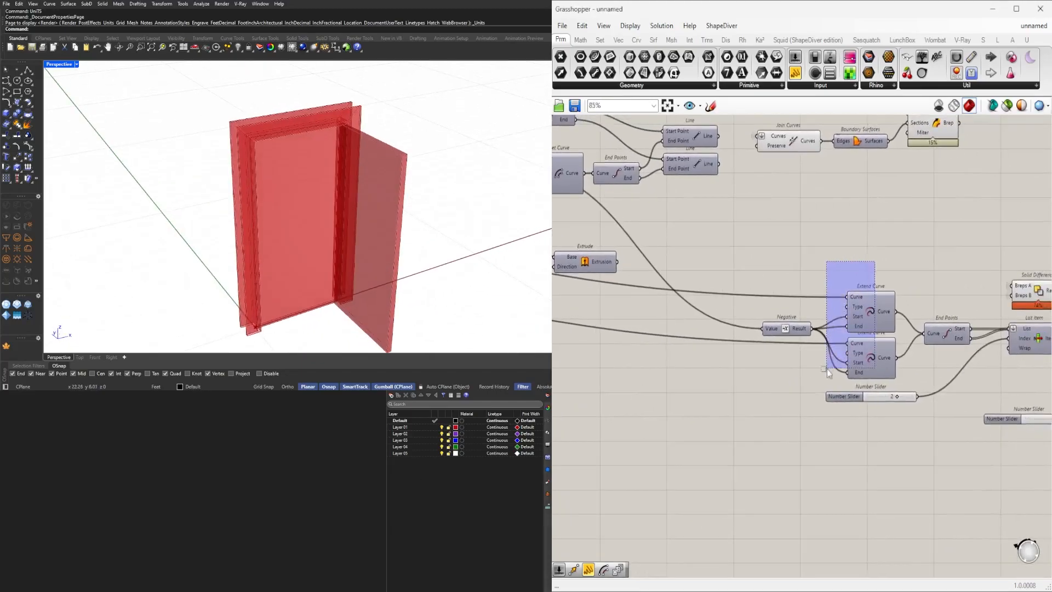
{"action": "left_click_drag", "start_coordinate": [827, 369], "coordinate": [827, 370]}
{"action": "middle_click", "coordinate": [872, 249]}
{"action": "left_click", "coordinate": [892, 231]}
{"action": "scroll", "coordinate": [308, 322], "scroll_direction": "up", "scroll_amount": 10}
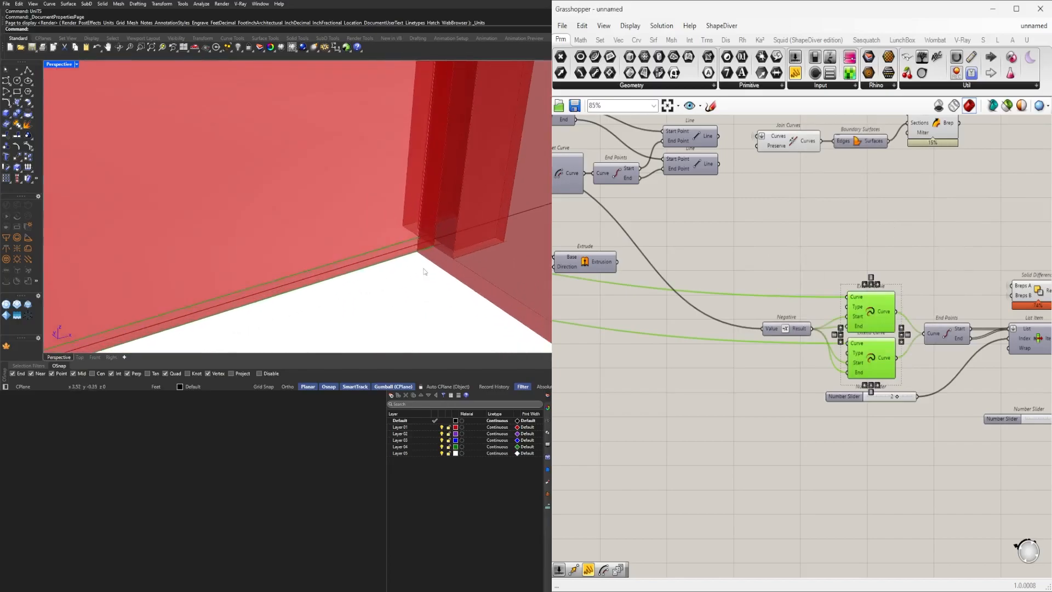
{"action": "scroll", "coordinate": [789, 323], "scroll_direction": "down", "scroll_amount": 5}
{"action": "right_click_drag", "start_coordinate": [853, 345], "coordinate": [679, 382]}
{"action": "scroll", "coordinate": [678, 383], "scroll_direction": "up", "scroll_amount": 8}
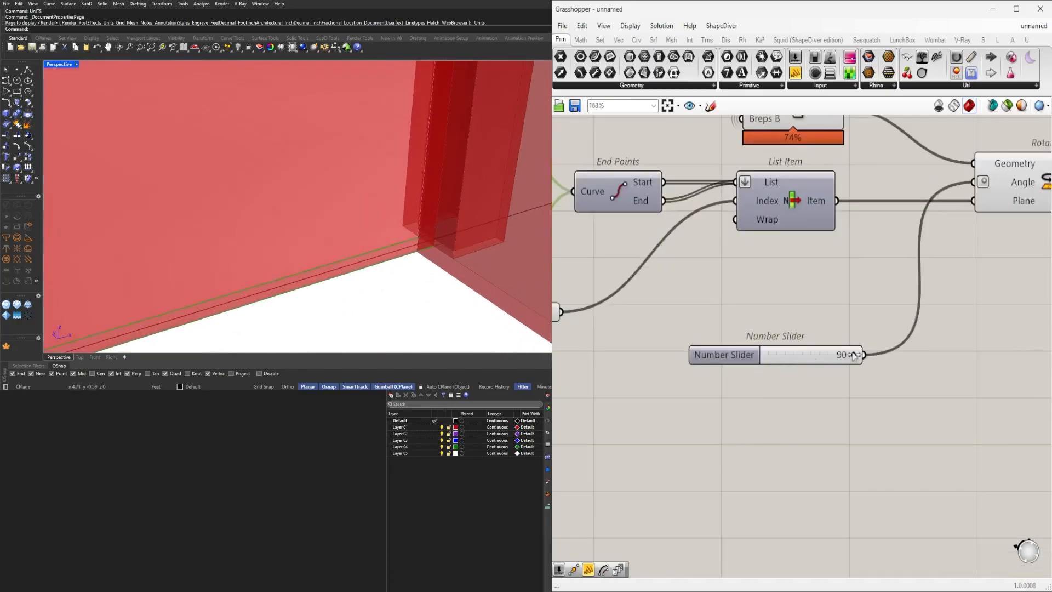
Set the rotation angle slider's minimum to 0 and move the angle back to 0.
{"action": "left_click_drag", "start_coordinate": [856, 356], "coordinate": [769, 363]}
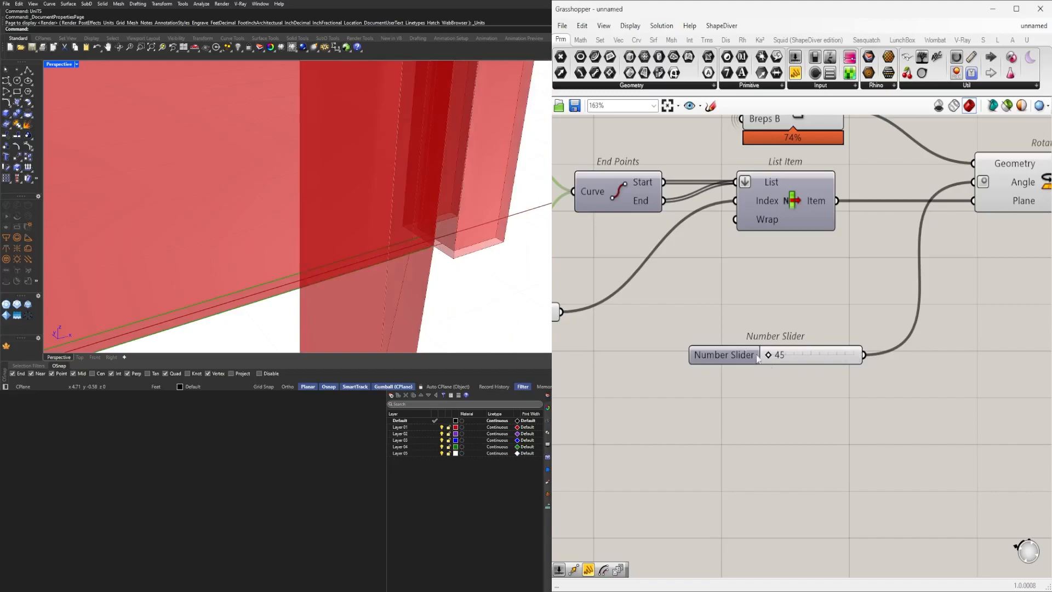
{"action": "left_click", "coordinate": [725, 361]}
{"action": "double_click", "coordinate": [725, 362]}
{"action": "double_click", "coordinate": [752, 376]}
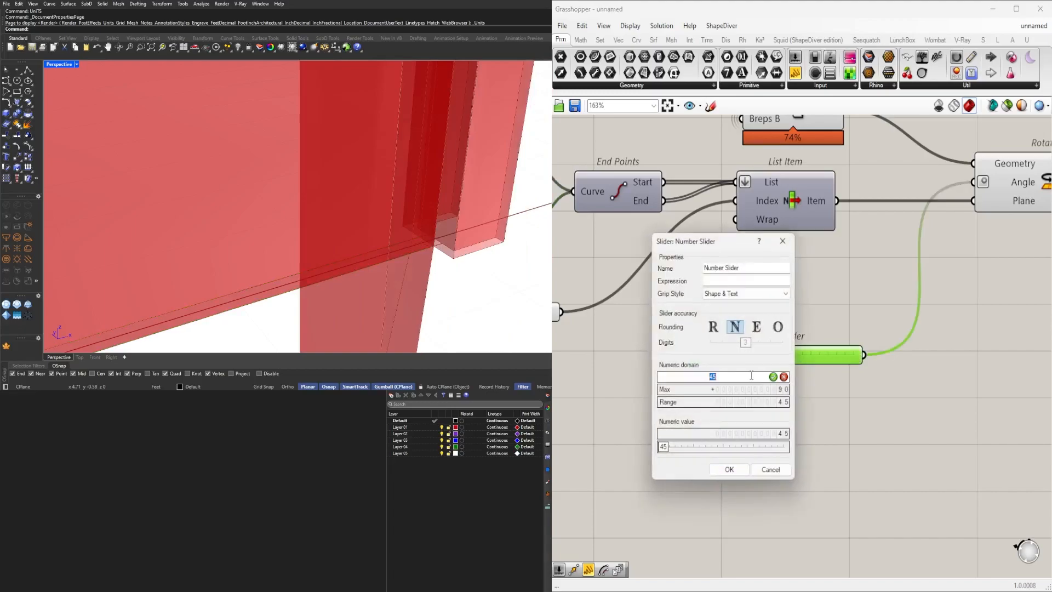
{"action": "type", "text": "0"}
{"action": "key", "text": "Return"}
{"action": "left_click", "coordinate": [729, 470]}
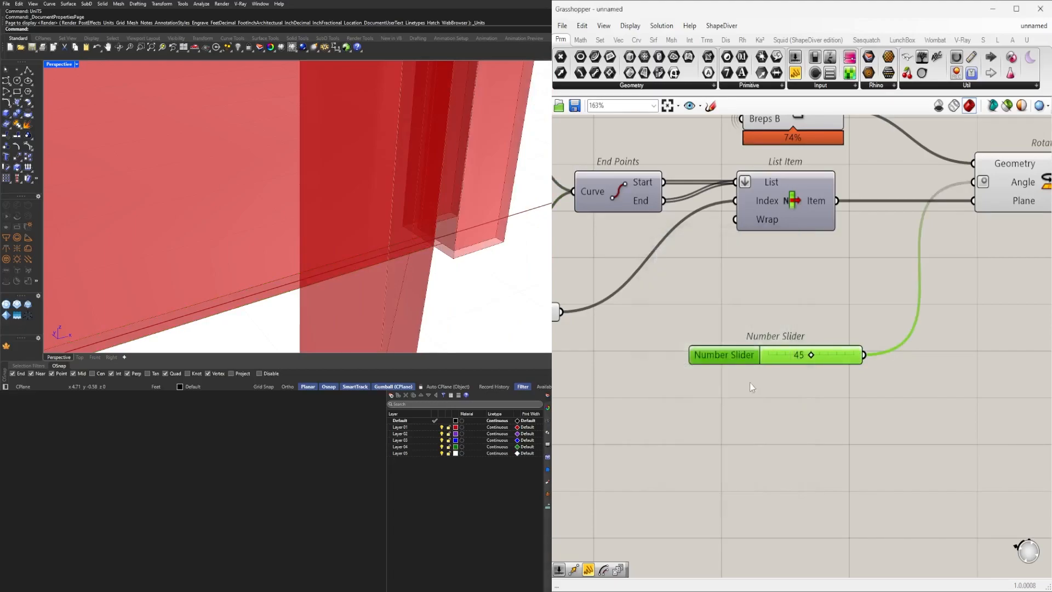
{"action": "left_click_drag", "start_coordinate": [812, 355], "coordinate": [736, 357]}
Locate the door-leaf Extrude component and briefly toggle its preview to identify it.
{"action": "scroll", "coordinate": [723, 290], "scroll_direction": "down", "scroll_amount": 5}
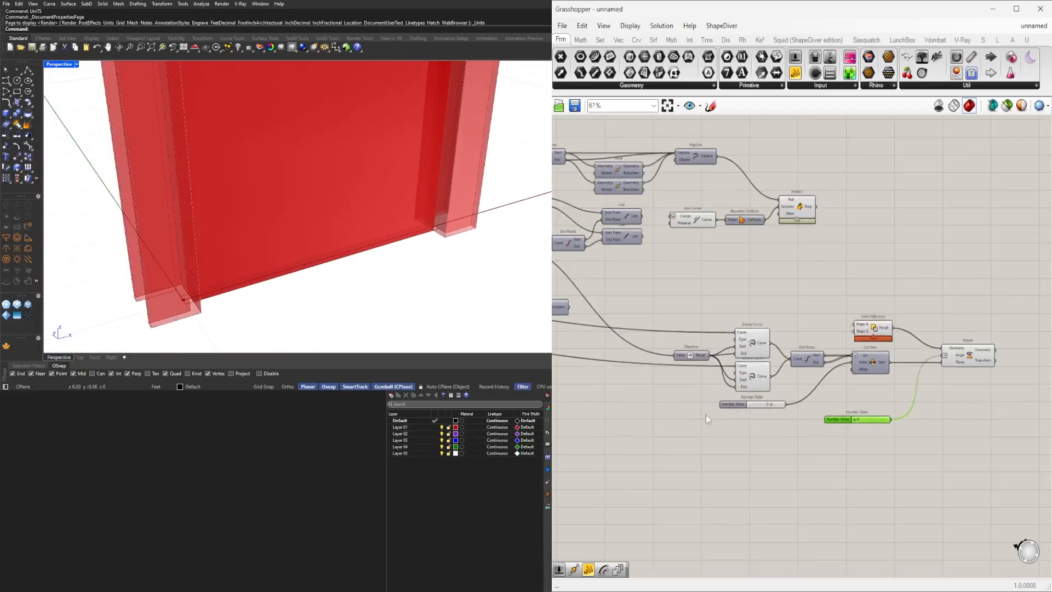
{"action": "right_click_drag", "start_coordinate": [701, 337], "coordinate": [935, 312]}
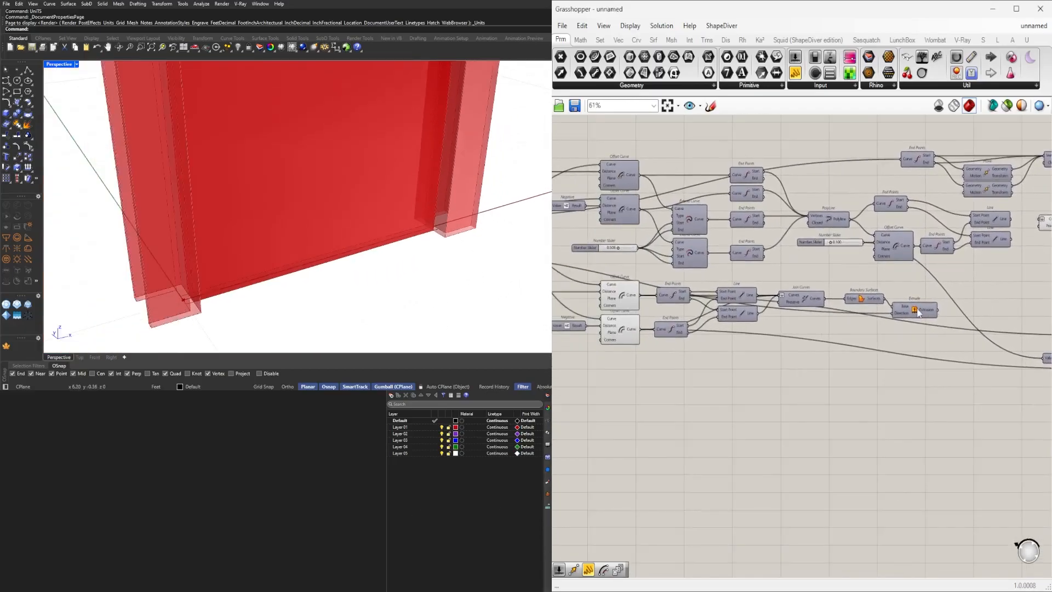
{"action": "middle_click", "coordinate": [919, 311]}
{"action": "left_click", "coordinate": [928, 300]}
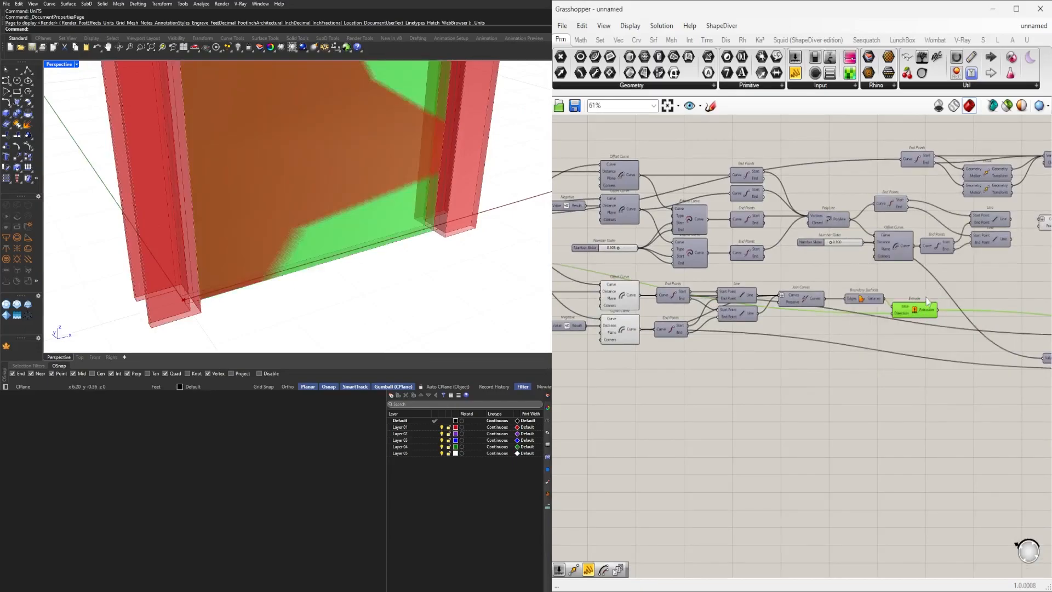
{"action": "middle_click", "coordinate": [917, 308]}
{"action": "left_click", "coordinate": [952, 280]}
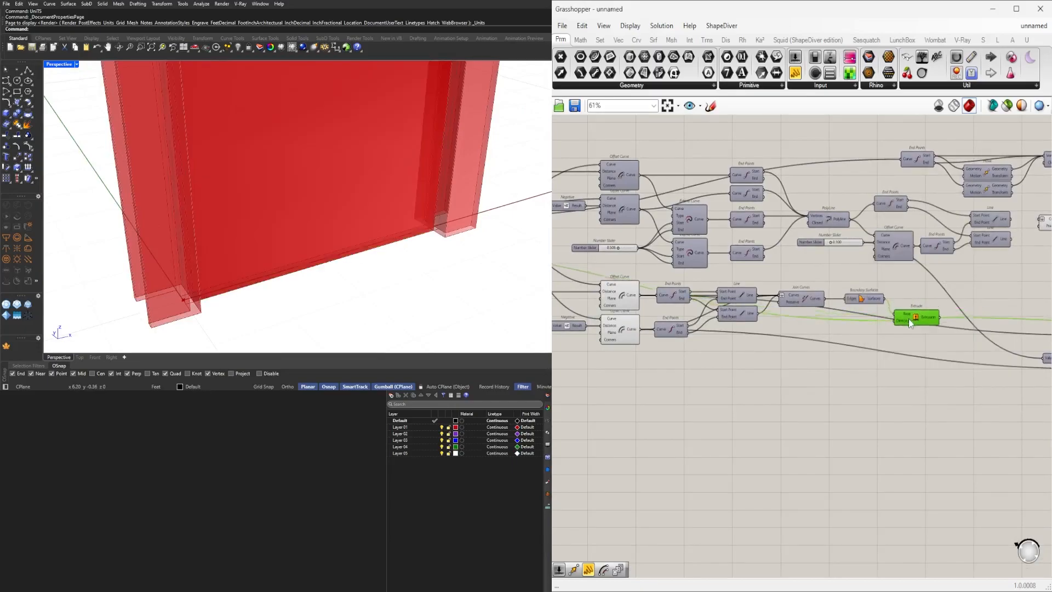
Move the Extrude component next to the Rotate component.
{"action": "left_click_drag", "start_coordinate": [910, 381], "coordinate": [909, 388], "text": "alt"}
{"action": "right_click_drag", "start_coordinate": [825, 391], "coordinate": [718, 366]}
{"action": "left_click_drag", "start_coordinate": [712, 357], "coordinate": [1019, 427]}
{"action": "right_click_drag", "start_coordinate": [1019, 428], "coordinate": [782, 430]}
{"action": "scroll", "coordinate": [769, 426], "scroll_direction": "up", "scroll_amount": 3}
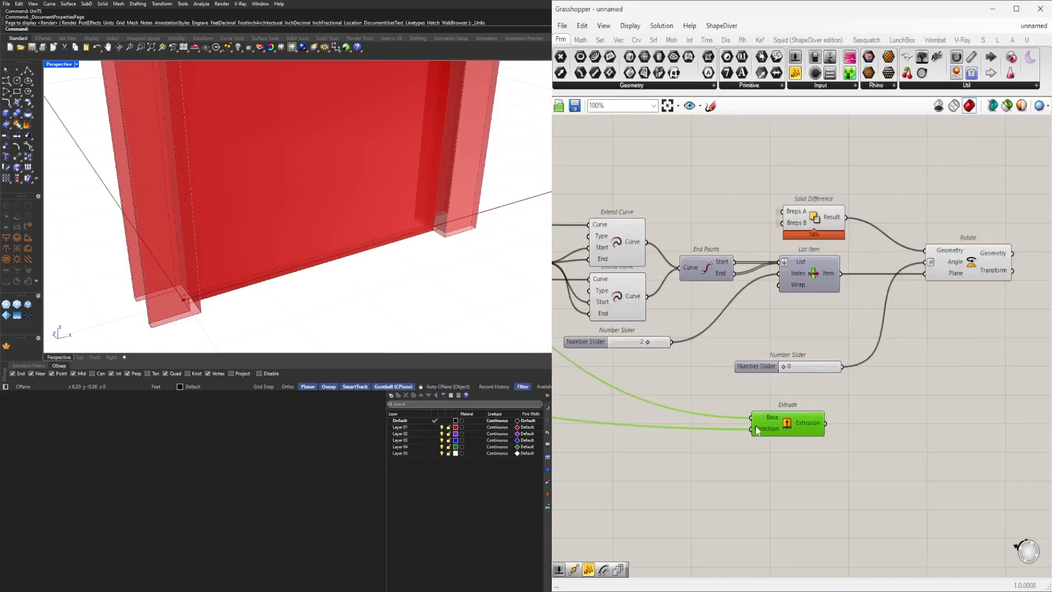
{"action": "left_click_drag", "start_coordinate": [758, 427], "coordinate": [826, 431]}
Connect the first Extend Curve output to the Extrude's Base and turn on the Extrude preview.
{"action": "left_click", "coordinate": [638, 301]}
{"action": "left_click", "coordinate": [639, 247]}
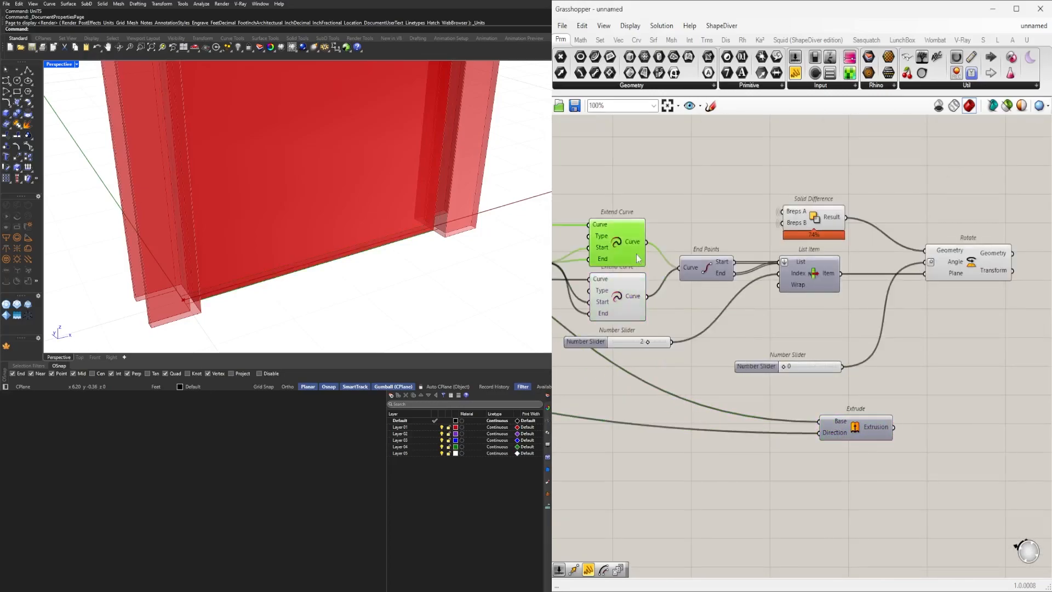
{"action": "left_click_drag", "start_coordinate": [646, 243], "coordinate": [817, 423]}
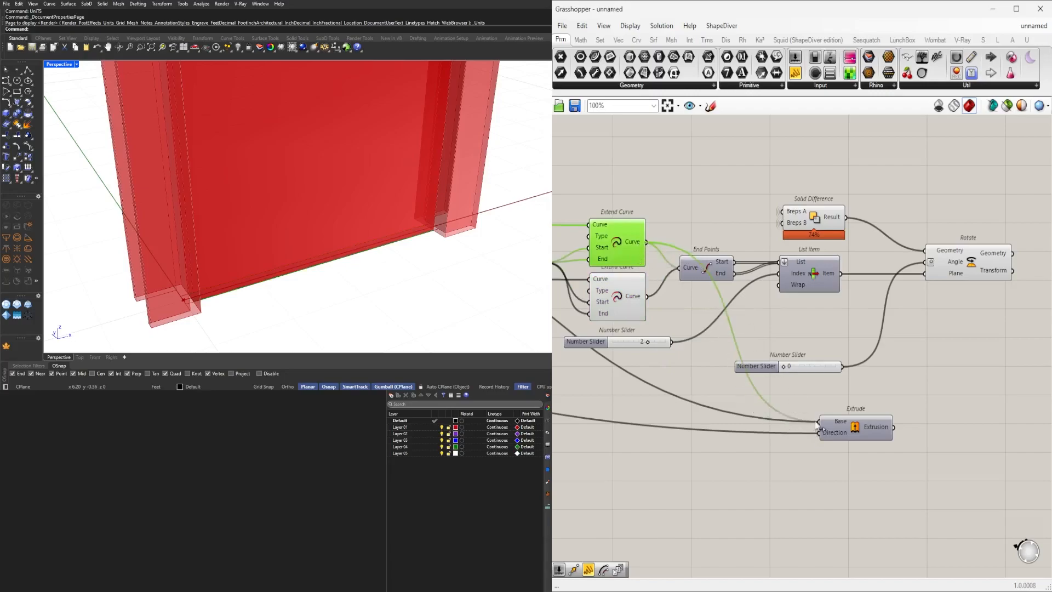
{"action": "left_click", "coordinate": [845, 428]}
{"action": "middle_click", "coordinate": [855, 427]}
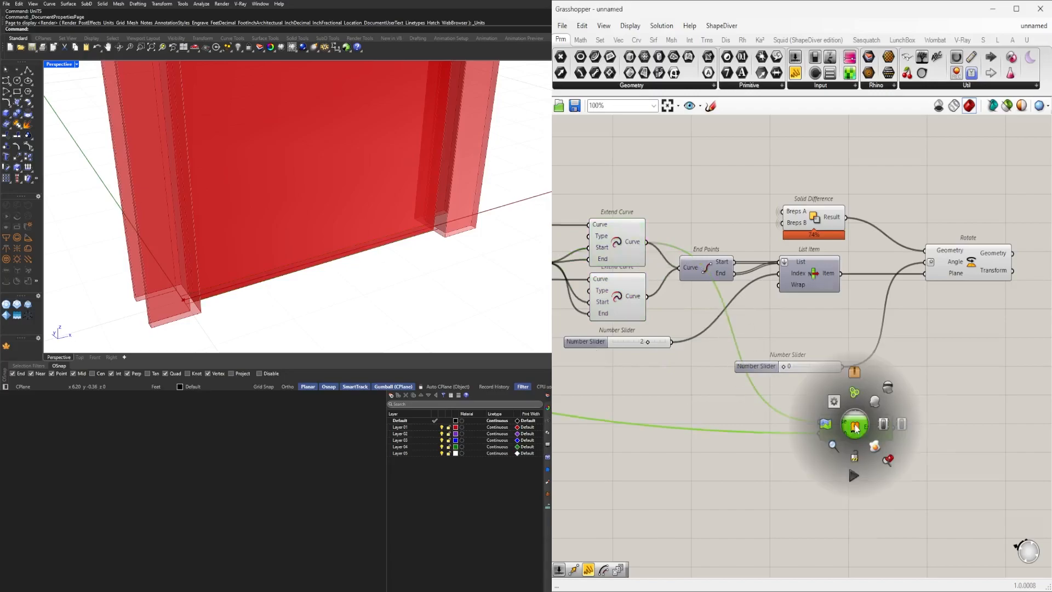
{"action": "left_click", "coordinate": [876, 403]}
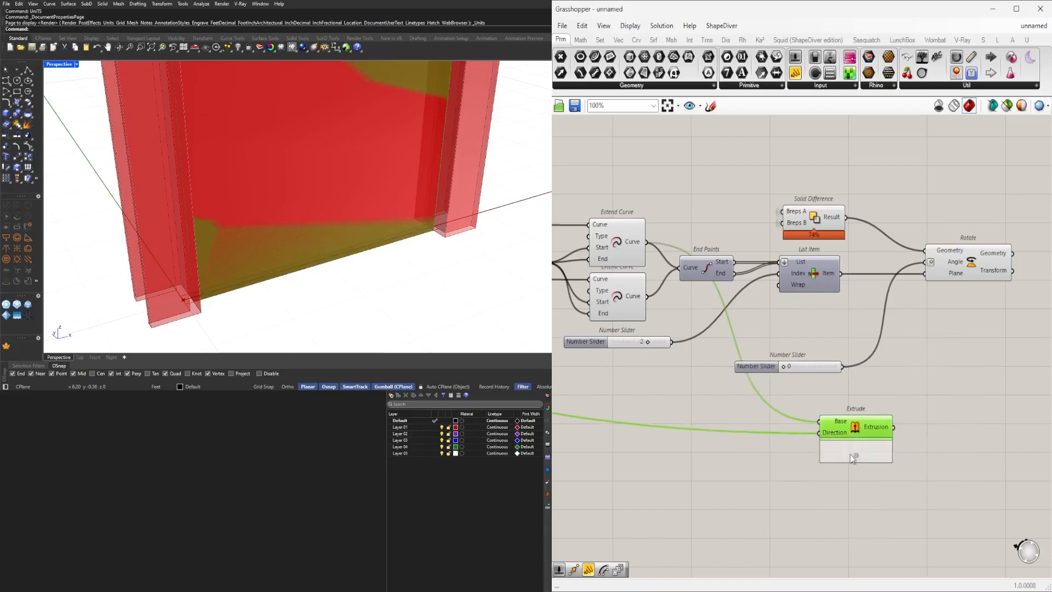
Create a second Extrude that uses the other Extend Curve output as its base.
{"action": "left_click_drag", "start_coordinate": [850, 452], "coordinate": [849, 463], "text": "alt"}
{"action": "left_click_drag", "start_coordinate": [647, 296], "coordinate": [820, 451]}
{"action": "right_click_drag", "start_coordinate": [230, 219], "coordinate": [368, 224]}
{"action": "scroll", "coordinate": [899, 339], "scroll_direction": "down", "scroll_amount": 2}
{"action": "right_click_drag", "start_coordinate": [929, 333], "coordinate": [928, 353]}
{"action": "left_click_drag", "start_coordinate": [1010, 384], "coordinate": [694, 227]}
{"action": "middle_click", "coordinate": [728, 230]}
{"action": "left_click", "coordinate": [761, 196]}
{"action": "left_click", "coordinate": [857, 203]}
{"action": "right_click_drag", "start_coordinate": [866, 205], "coordinate": [837, 167]}
Rearrange the two Extrude components and check both door leaves in the viewport.
{"action": "scroll", "coordinate": [882, 425], "scroll_direction": "up", "scroll_amount": 3}
{"action": "left_click_drag", "start_coordinate": [881, 427], "coordinate": [817, 357]}
{"action": "mouse_move", "coordinate": [372, 258]}
{"action": "right_mouse_down"}
{"action": "mouse_move", "coordinate": [482, 254]}
{"action": "mouse_move", "coordinate": [424, 259]}
{"action": "mouse_move", "coordinate": [389, 246]}
{"action": "right_mouse_up"}
{"action": "left_click", "coordinate": [795, 417]}
{"action": "scroll", "coordinate": [821, 357], "scroll_direction": "up", "scroll_amount": 3}
{"action": "left_click_drag", "start_coordinate": [833, 342], "coordinate": [840, 320]}
{"action": "left_click_drag", "start_coordinate": [828, 435], "coordinate": [832, 437]}
{"action": "right_click_drag", "start_coordinate": [894, 439], "coordinate": [800, 405]}
{"action": "scroll", "coordinate": [799, 405], "scroll_direction": "down", "scroll_amount": 2}
{"action": "left_click_drag", "start_coordinate": [745, 397], "coordinate": [751, 427]}
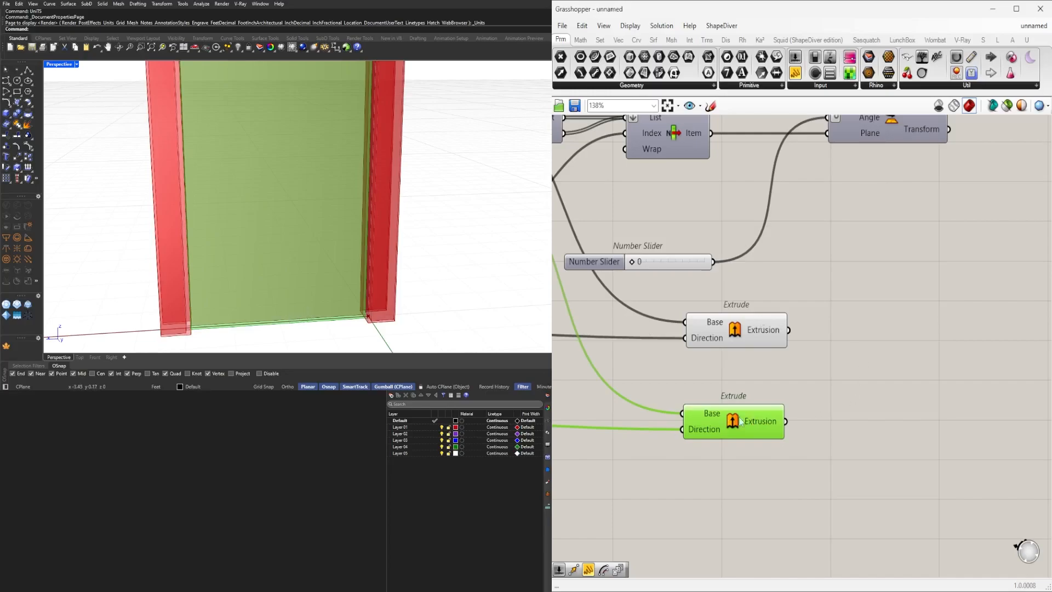
Add an Evaluate Surface component fed by the second Extrude's extrusion.
{"action": "right_click_drag", "start_coordinate": [872, 472], "coordinate": [775, 441]}
{"action": "left_click", "coordinate": [775, 441]}
{"action": "double_click", "coordinate": [775, 441]}
{"action": "left_click", "coordinate": [623, 396]}
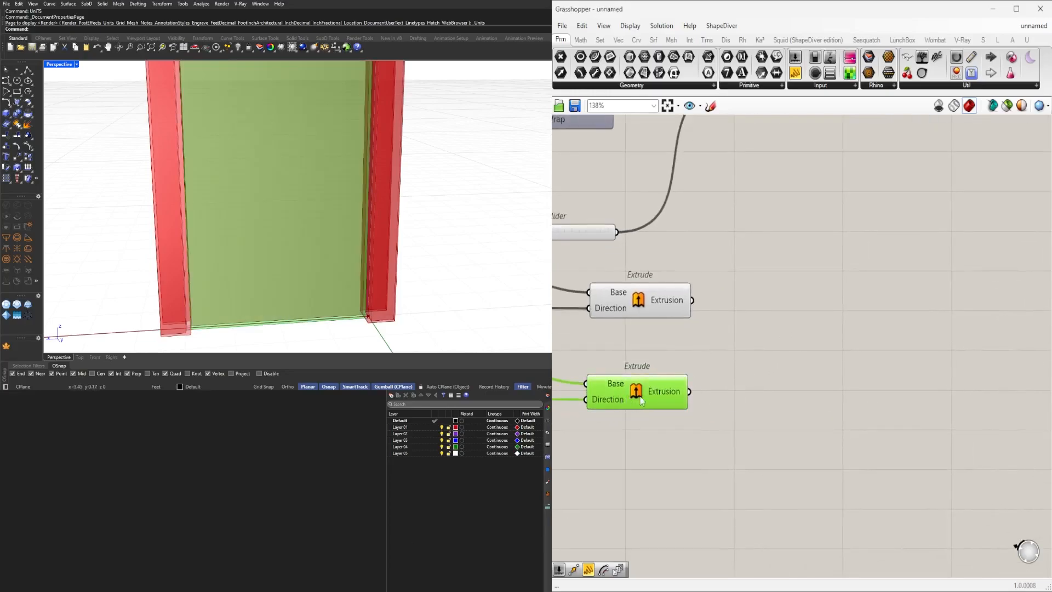
{"action": "left_click", "coordinate": [725, 412]}
{"action": "double_click", "coordinate": [725, 412]}
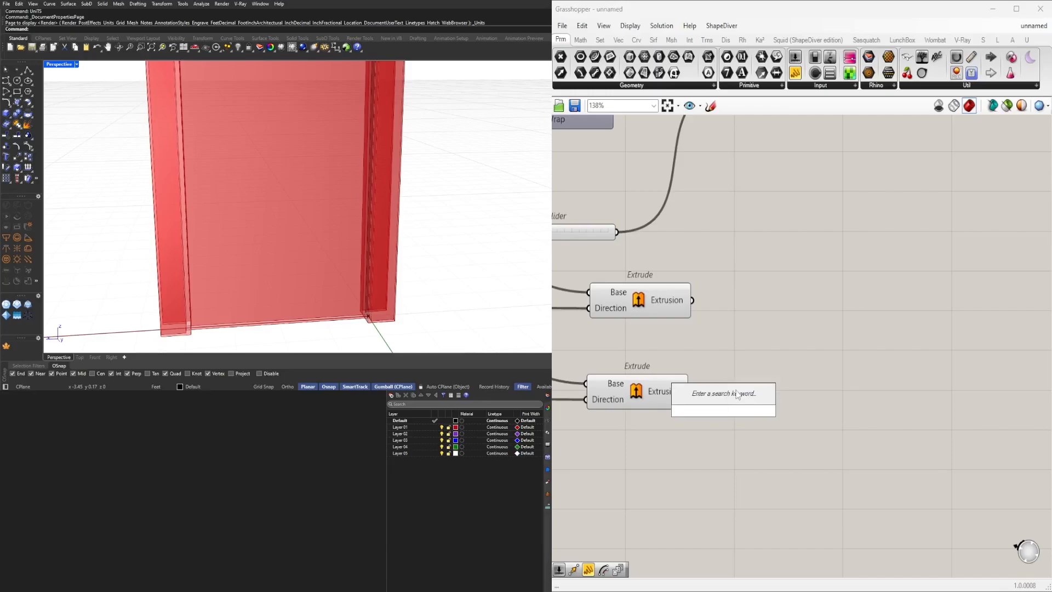
{"action": "type", "text": "evaluate"}
{"action": "key", "text": "Up"}
{"action": "key", "text": "Return"}
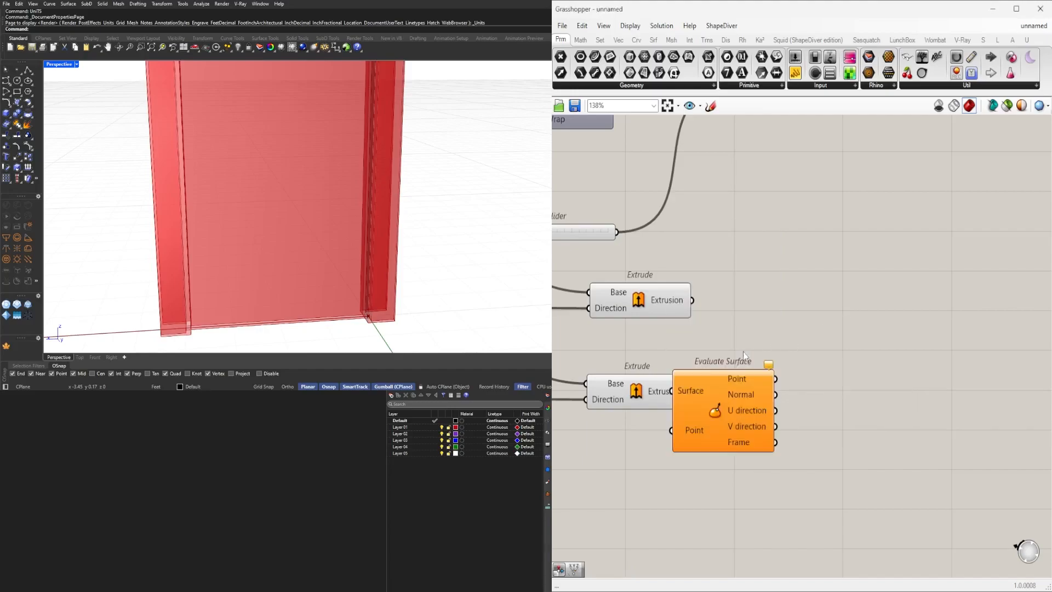
{"action": "left_click_drag", "start_coordinate": [744, 402], "coordinate": [800, 403]}
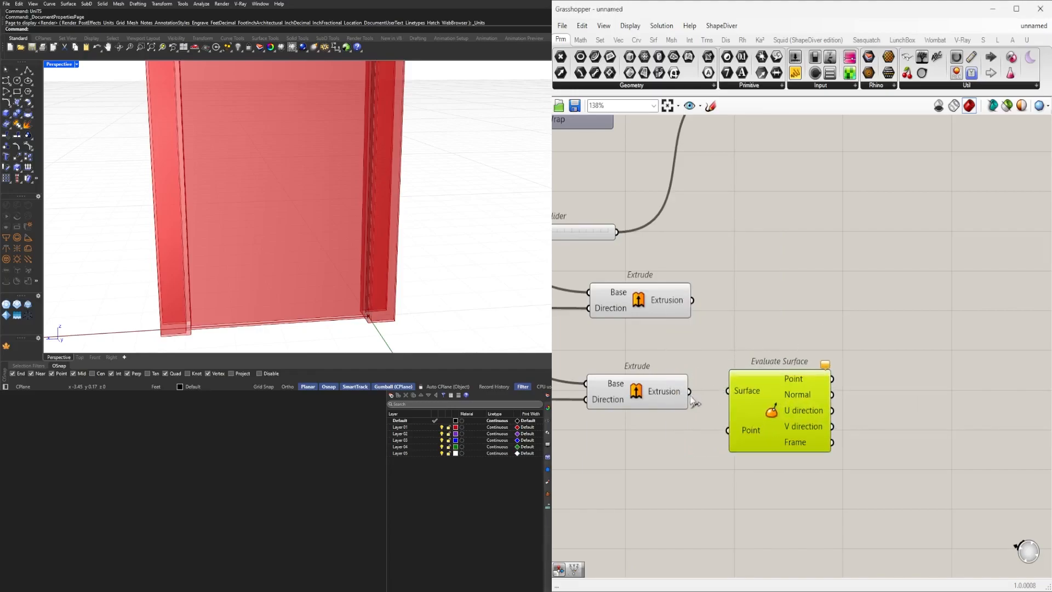
Reparameterize the Evaluate Surface's Surface input and reposition the component.
{"action": "right_click", "coordinate": [756, 392]}
{"action": "left_click", "coordinate": [795, 485]}
{"action": "left_click_drag", "start_coordinate": [784, 393], "coordinate": [849, 393]}
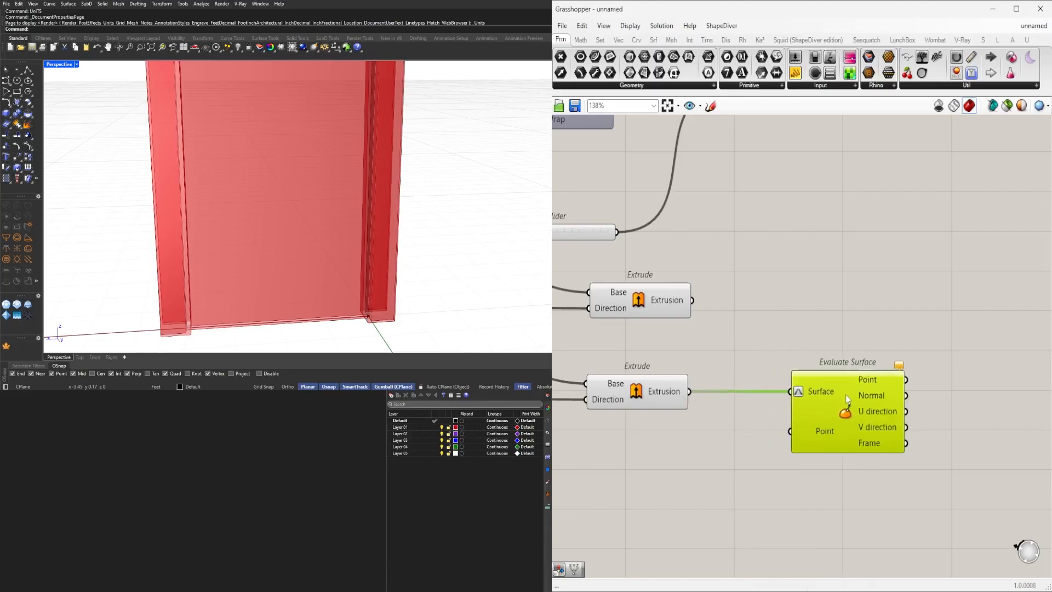
Add a Construct Point component below the Evaluate Surface.
{"action": "double_click", "coordinate": [669, 461]}
{"action": "type", "text": "construct"}
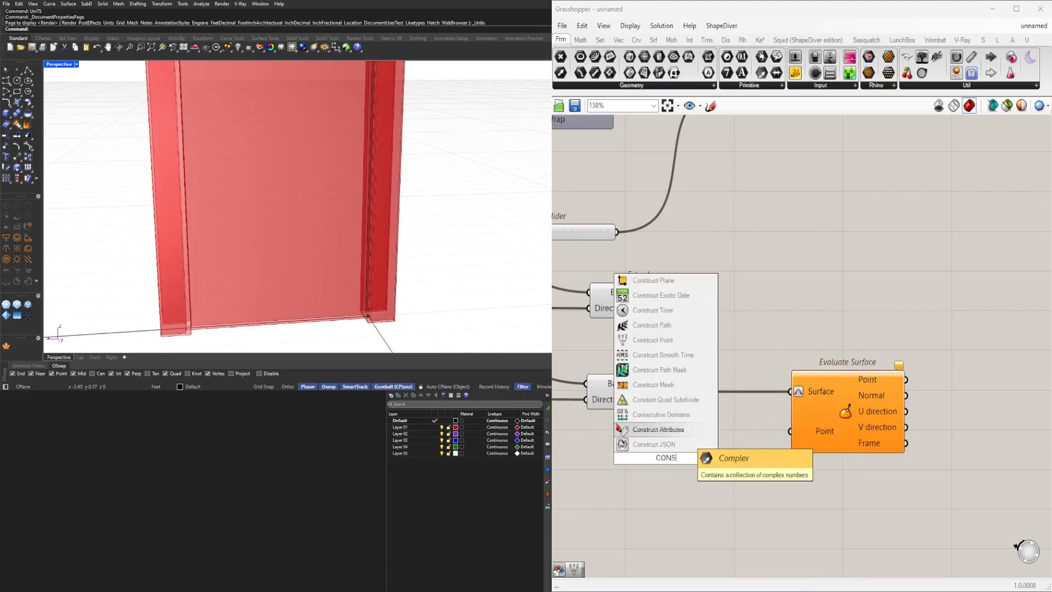
{"action": "left_click", "coordinate": [683, 373]}
{"action": "left_click", "coordinate": [686, 457]}
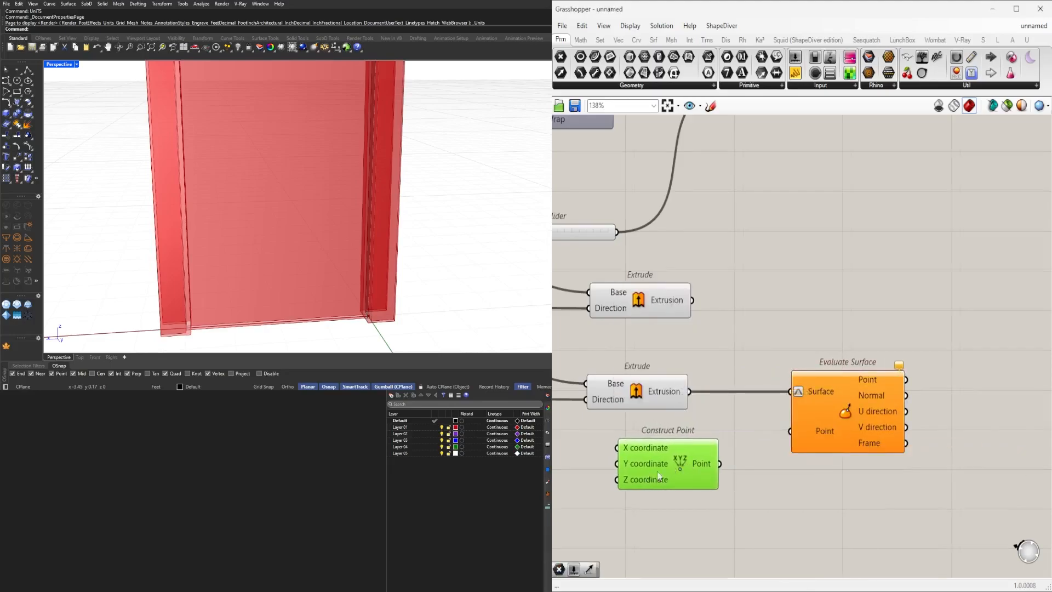
{"action": "right_click_drag", "start_coordinate": [712, 493], "coordinate": [801, 471]}
Set the point's X and Y coordinates to 0.5 and connect it to the Evaluate Surface Point input.
{"action": "right_click", "coordinate": [718, 425]}
{"action": "mouse_move", "coordinate": [796, 507]}
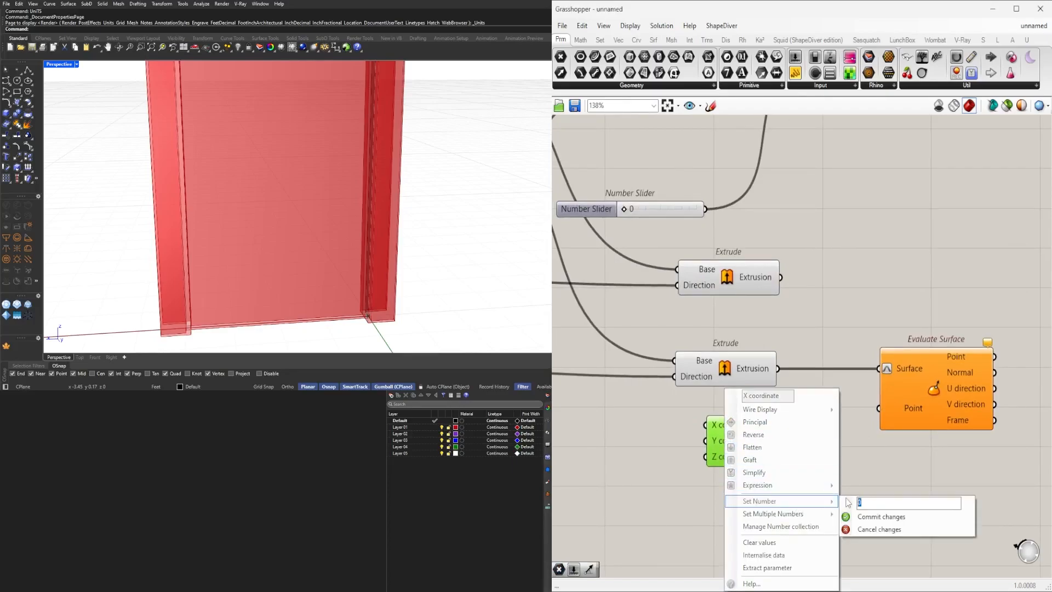
{"action": "left_click", "coordinate": [877, 516]}
{"action": "right_click", "coordinate": [724, 441]}
{"action": "mouse_move", "coordinate": [797, 501]}
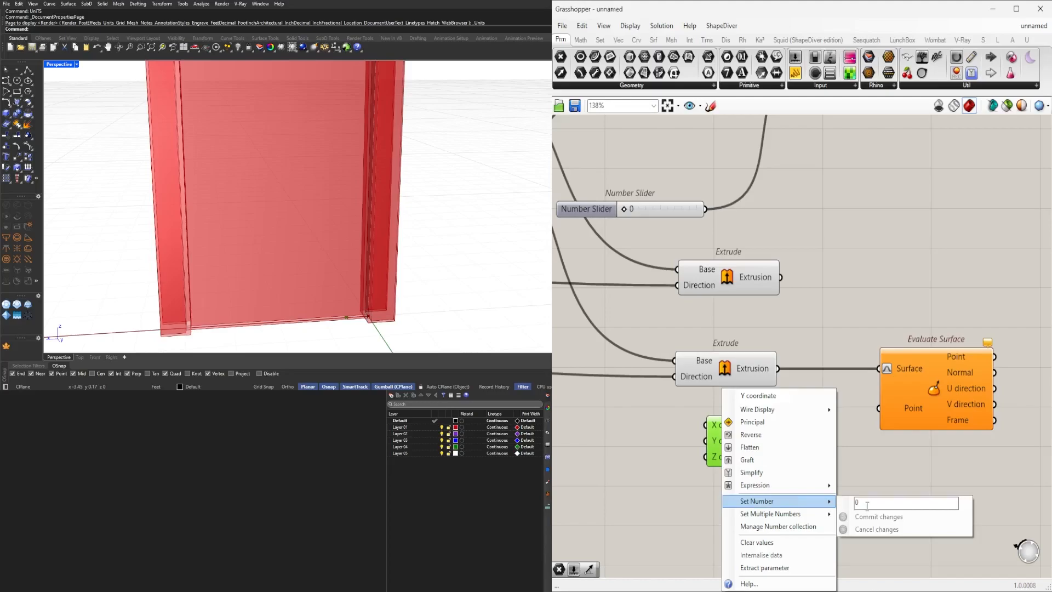
{"action": "left_click", "coordinate": [857, 516]}
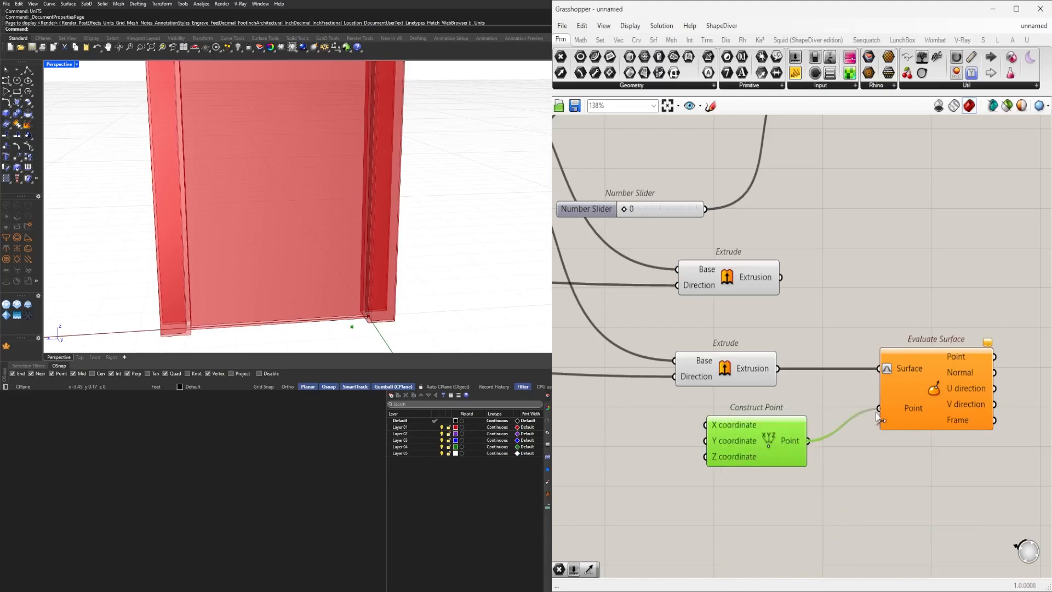
{"action": "left_click_drag", "start_coordinate": [879, 417], "coordinate": [879, 408]}
{"action": "scroll", "coordinate": [288, 164], "scroll_direction": "down", "scroll_amount": 3}
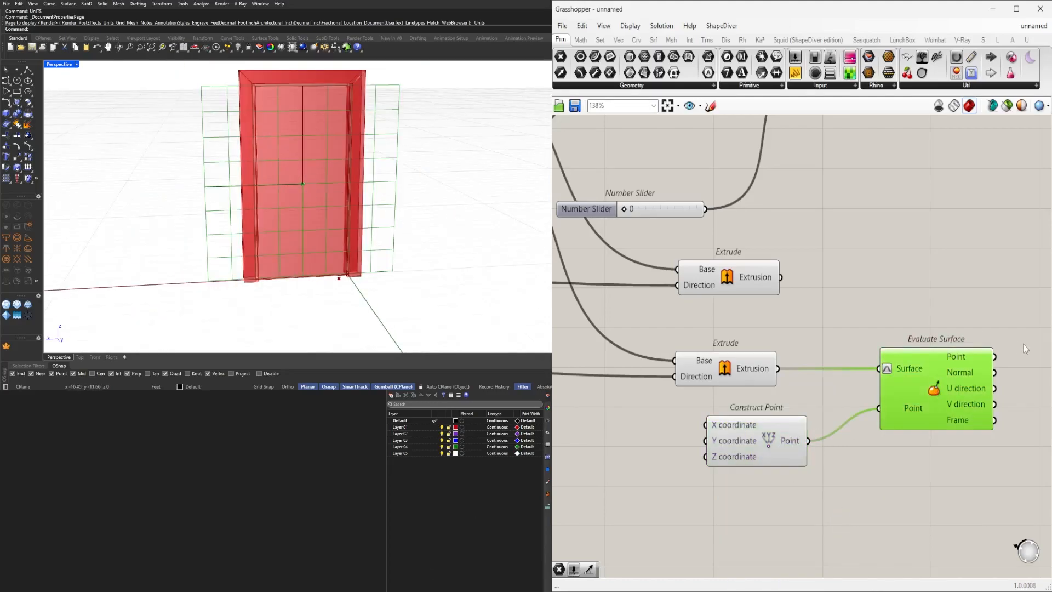
Insert a Relay on the extrusion-to-surface wire and rearrange the surrounding components.
{"action": "right_click_drag", "start_coordinate": [791, 447], "coordinate": [755, 453]}
{"action": "left_click_drag", "start_coordinate": [755, 454], "coordinate": [781, 451]}
{"action": "left_click", "coordinate": [837, 374]}
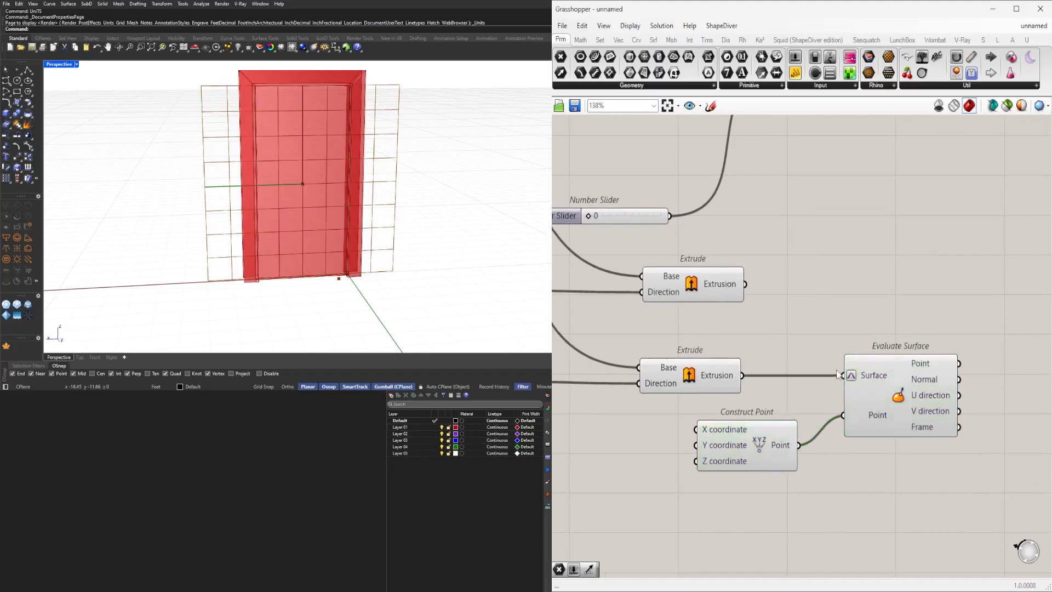
{"action": "left_click_drag", "start_coordinate": [949, 504], "coordinate": [779, 344]}
{"action": "left_click_drag", "start_coordinate": [889, 383], "coordinate": [1018, 380]}
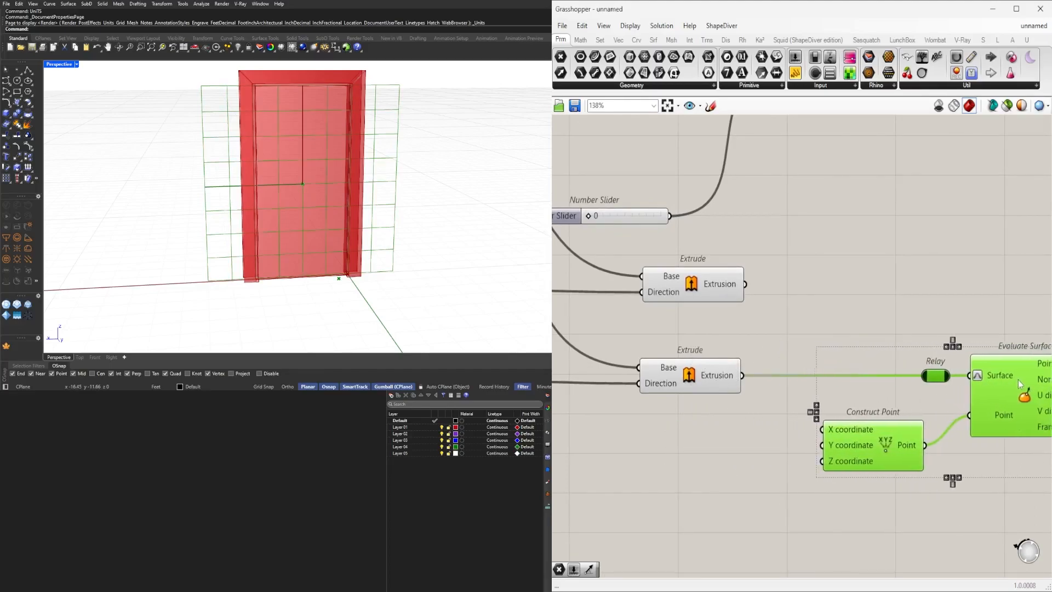
{"action": "right_click_drag", "start_coordinate": [1017, 381], "coordinate": [876, 338]}
{"action": "left_click", "coordinate": [867, 302]}
{"action": "left_click_drag", "start_coordinate": [753, 336], "coordinate": [695, 335]}
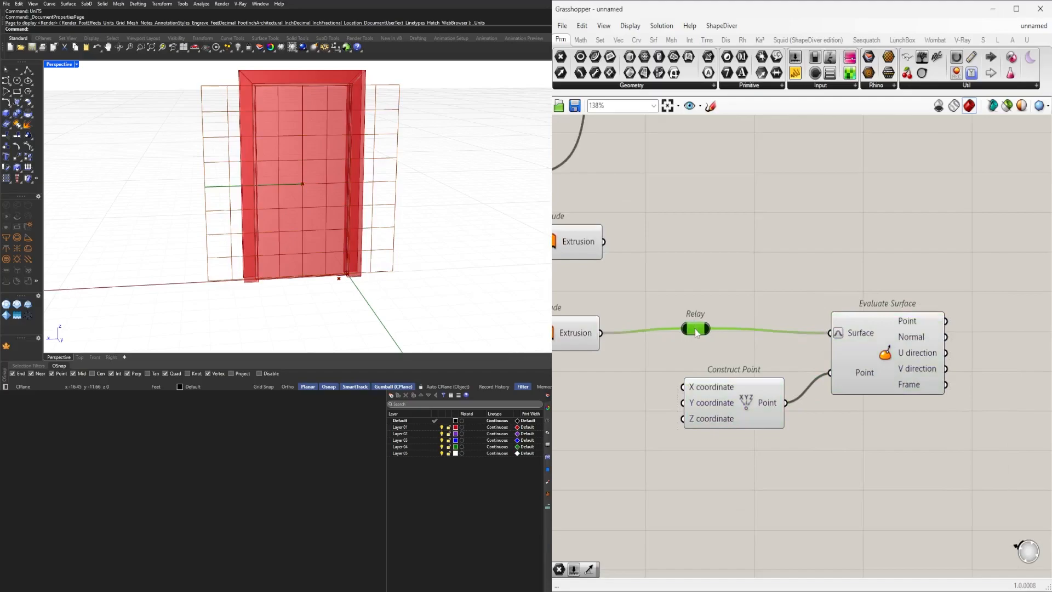
Add an Offset Curve taking the relayed extrusion as curve and the evaluated Frame as plane.
{"action": "scroll", "coordinate": [686, 335], "scroll_direction": "down", "scroll_amount": 1}
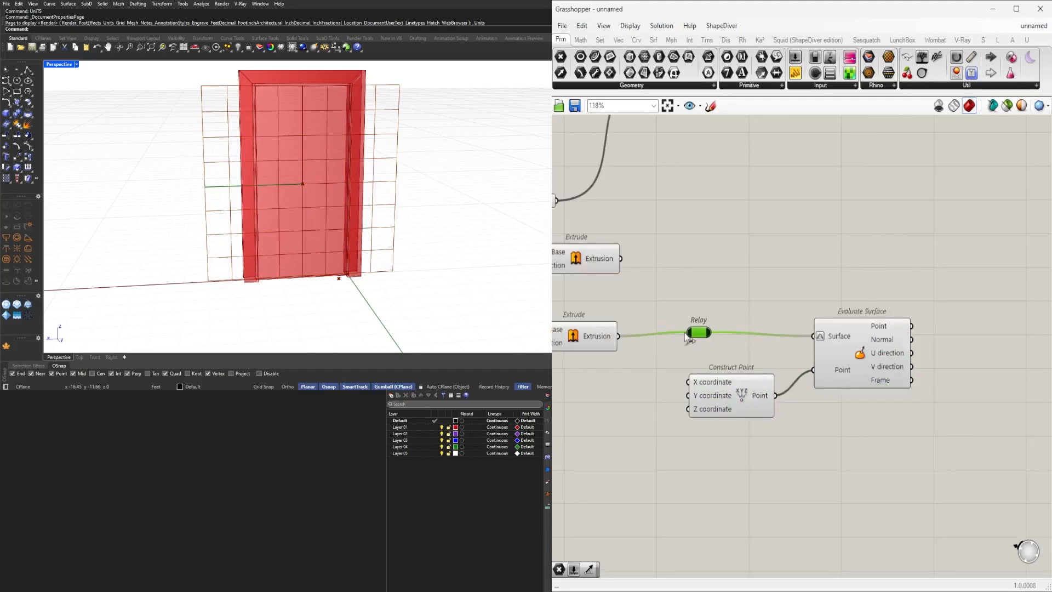
{"action": "double_click", "coordinate": [786, 295]}
{"action": "type", "text": "offset"}
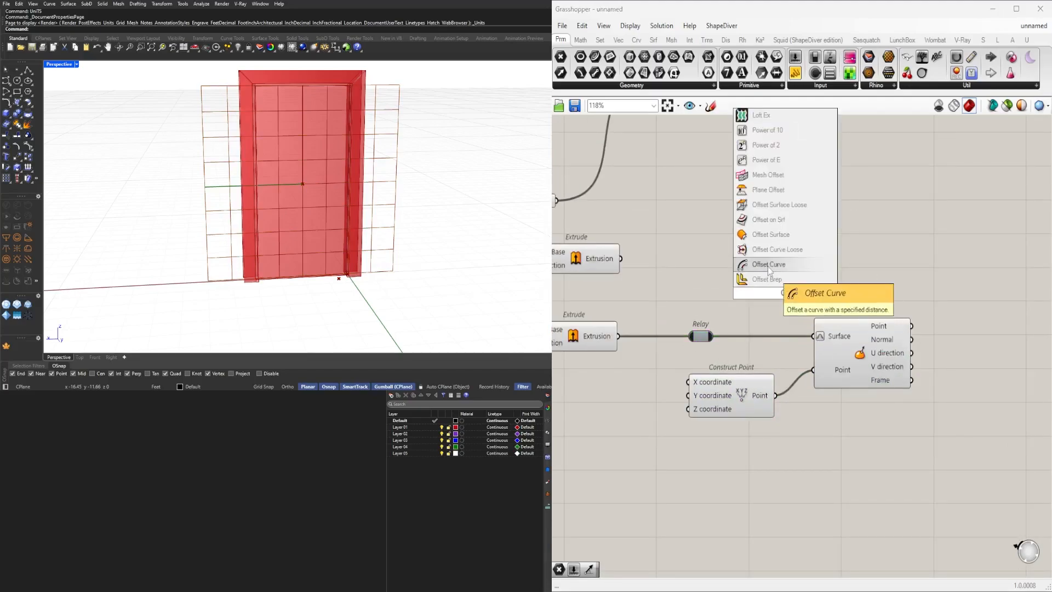
{"action": "left_click", "coordinate": [776, 264]}
{"action": "left_click_drag", "start_coordinate": [830, 278], "coordinate": [877, 235]}
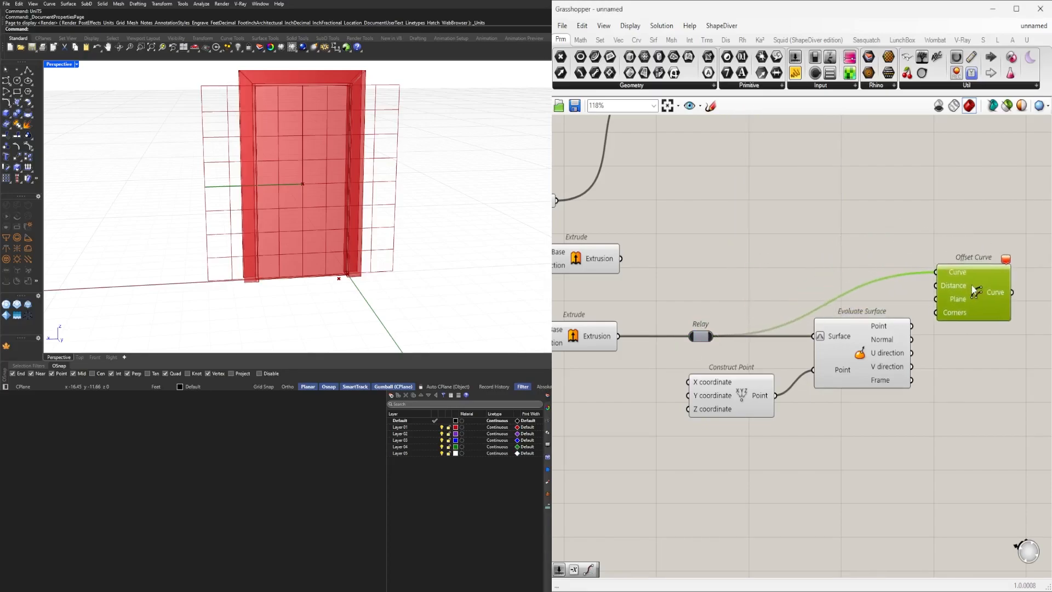
{"action": "scroll", "coordinate": [852, 220], "scroll_direction": "up", "scroll_amount": 3}
{"action": "scroll", "coordinate": [644, 327], "scroll_direction": "down", "scroll_amount": 2}
{"action": "right_click_drag", "start_coordinate": [644, 327], "coordinate": [876, 340]}
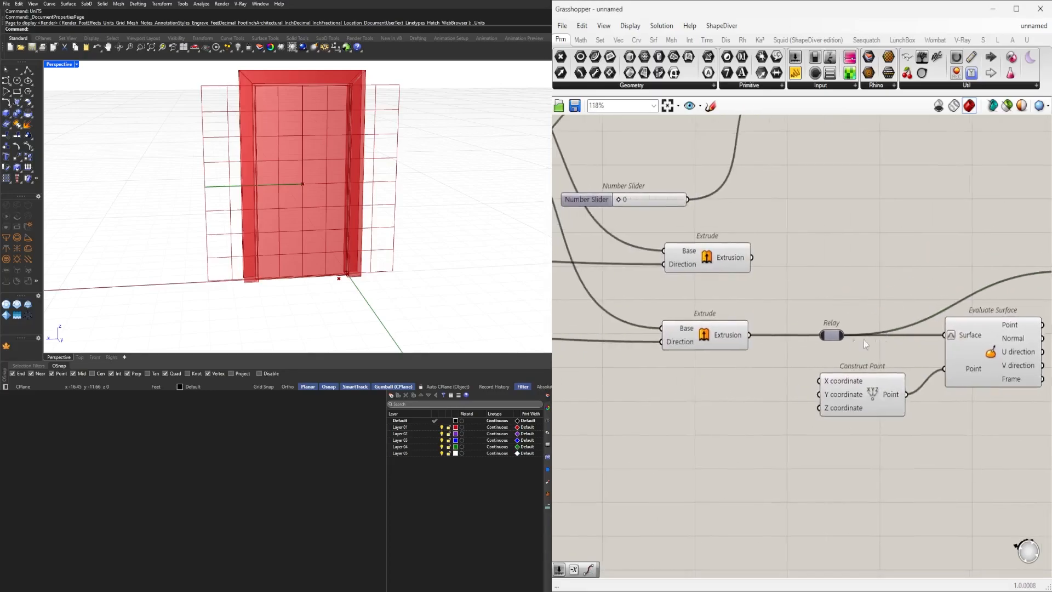
{"action": "left_click", "coordinate": [712, 337]}
{"action": "right_click_drag", "start_coordinate": [969, 354], "coordinate": [799, 354]}
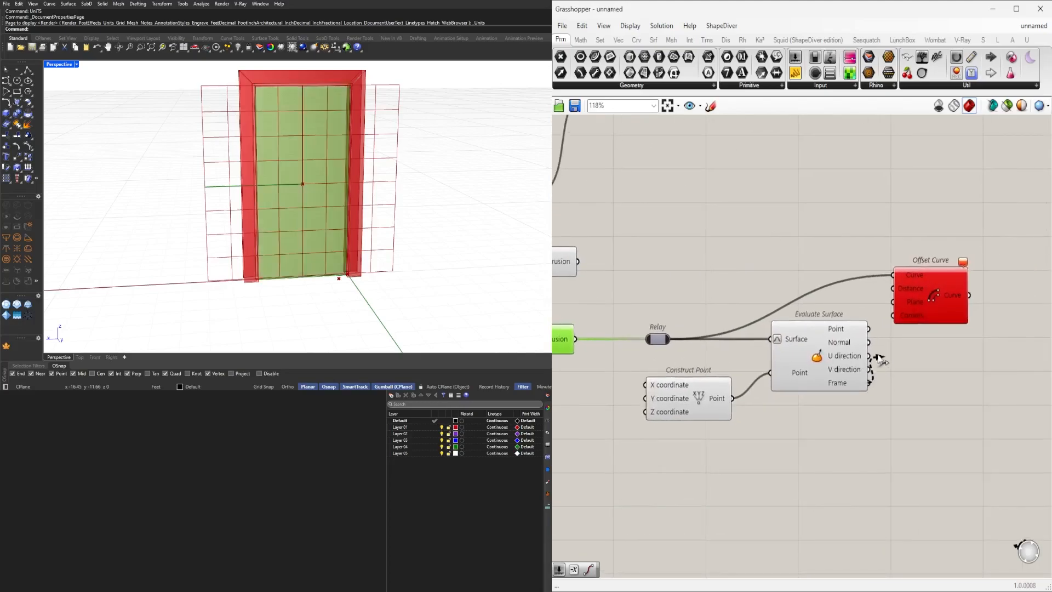
{"action": "left_click_drag", "start_coordinate": [899, 301], "coordinate": [939, 312]}
Add a Brep Edges component fed by the relayed extrusion.
{"action": "double_click", "coordinate": [709, 273]}
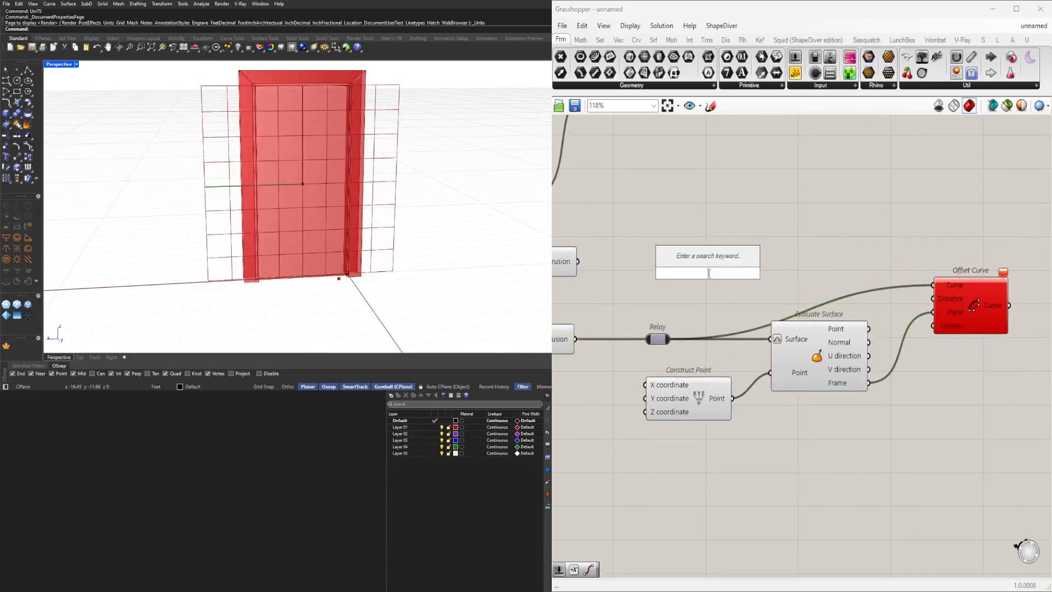
{"action": "type", "text": "debrep"}
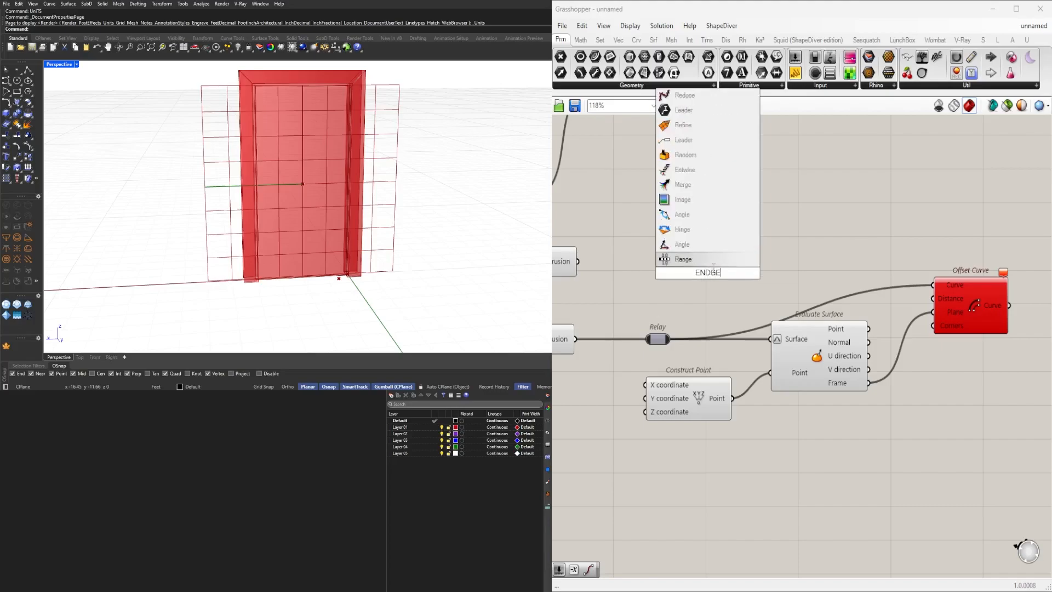
{"action": "key", "text": "Return"}
{"action": "double_click", "coordinate": [738, 268]}
{"action": "type", "text": "edges"}
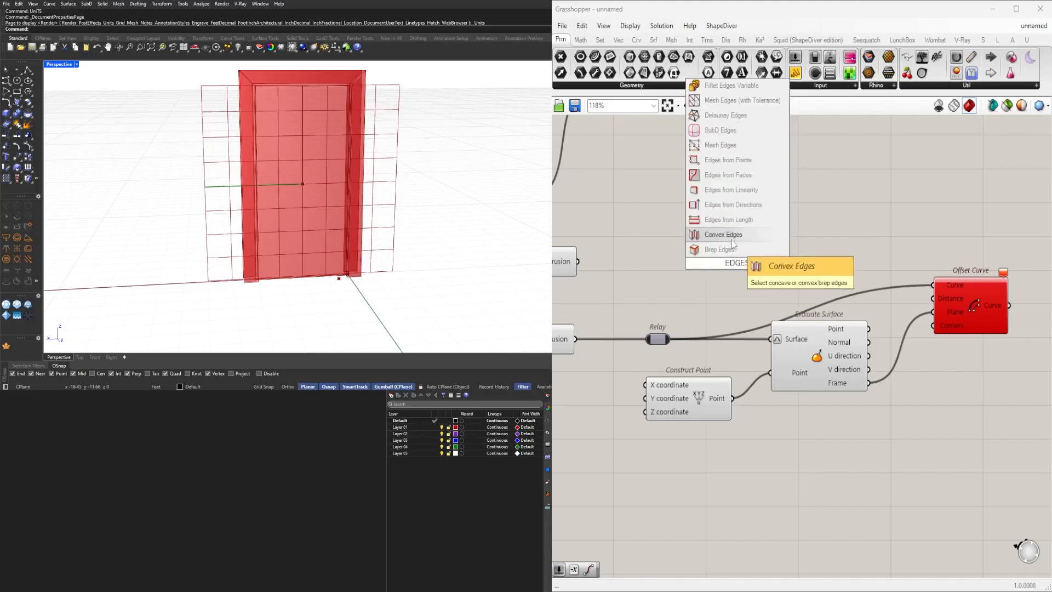
{"action": "left_click", "coordinate": [735, 251]}
{"action": "left_click_drag", "start_coordinate": [695, 279], "coordinate": [694, 274]}
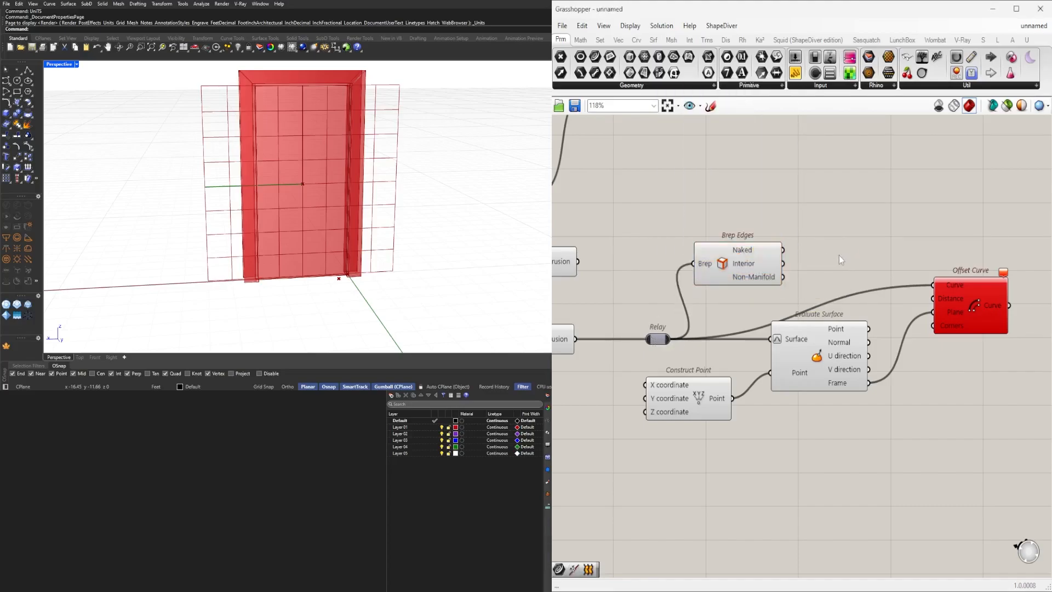
Add a Join Curves component and flatten its Curves input.
{"action": "double_click", "coordinate": [842, 255]}
{"action": "type", "text": "join"}
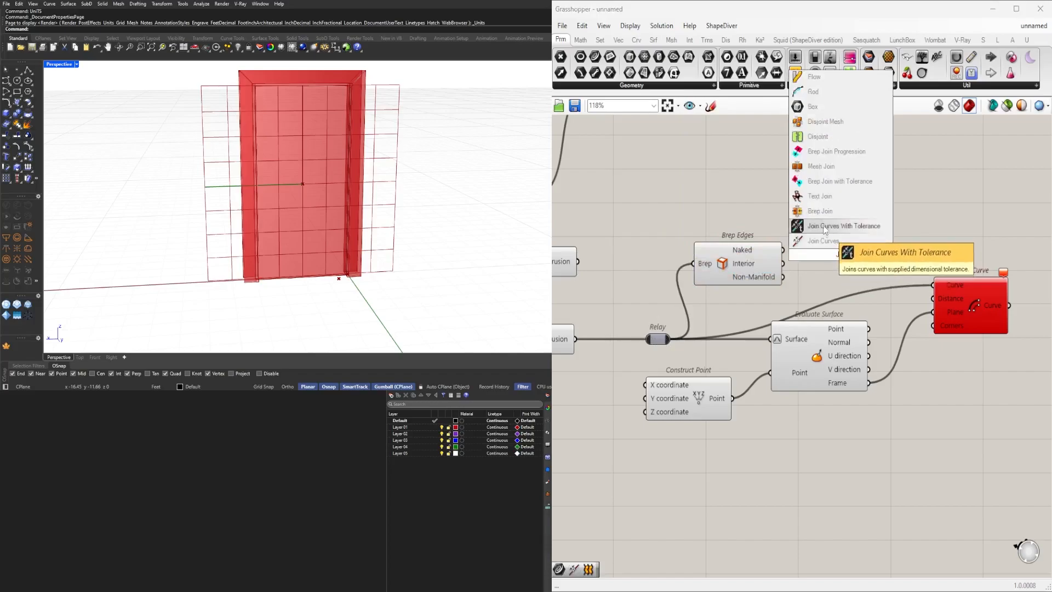
{"action": "left_click", "coordinate": [846, 237]}
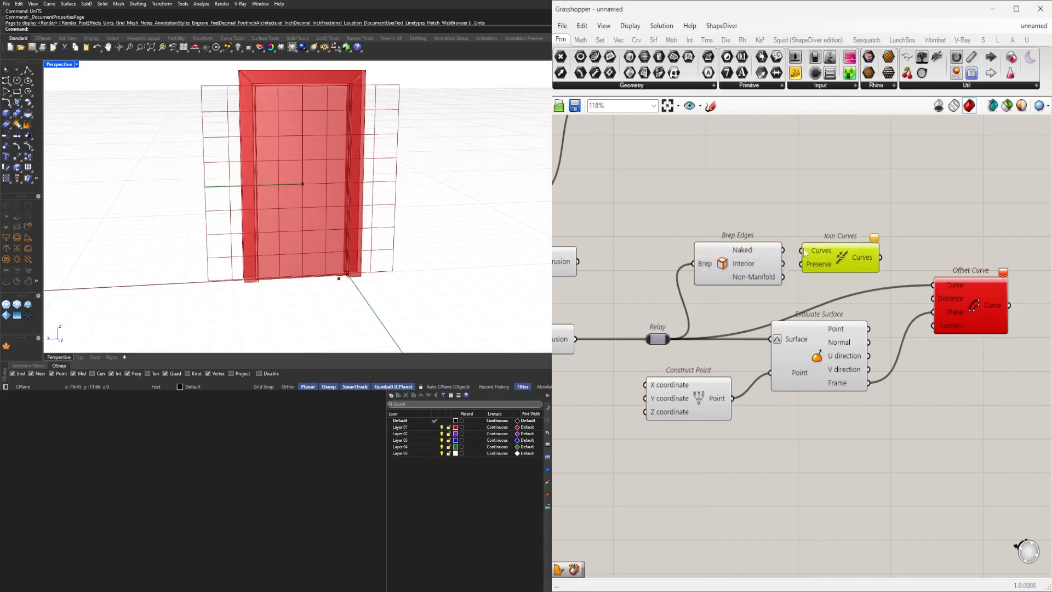
{"action": "right_click", "coordinate": [810, 253]}
{"action": "left_click", "coordinate": [859, 341]}
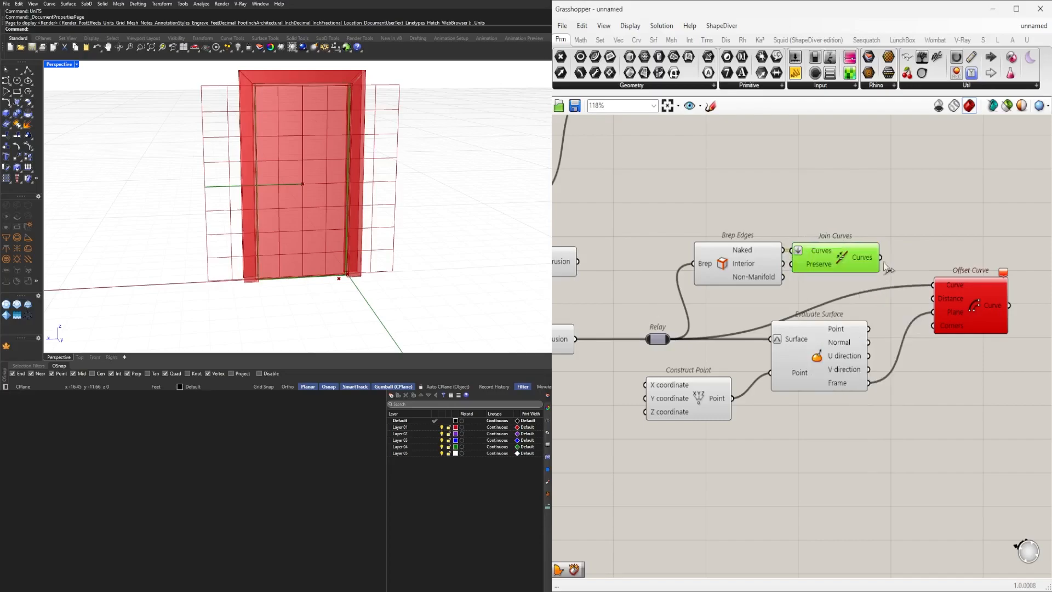
Join the naked brep edges and connect the joined curves to the Offset Curve's Curve input.
{"action": "left_click_drag", "start_coordinate": [907, 280], "coordinate": [933, 285]}
{"action": "left_click", "coordinate": [768, 252], "text": "shift"}
{"action": "left_click_drag", "start_coordinate": [768, 252], "coordinate": [789, 265]}
{"action": "left_click_drag", "start_coordinate": [971, 303], "coordinate": [995, 294]}
{"action": "right_click_drag", "start_coordinate": [1023, 344], "coordinate": [868, 361]}
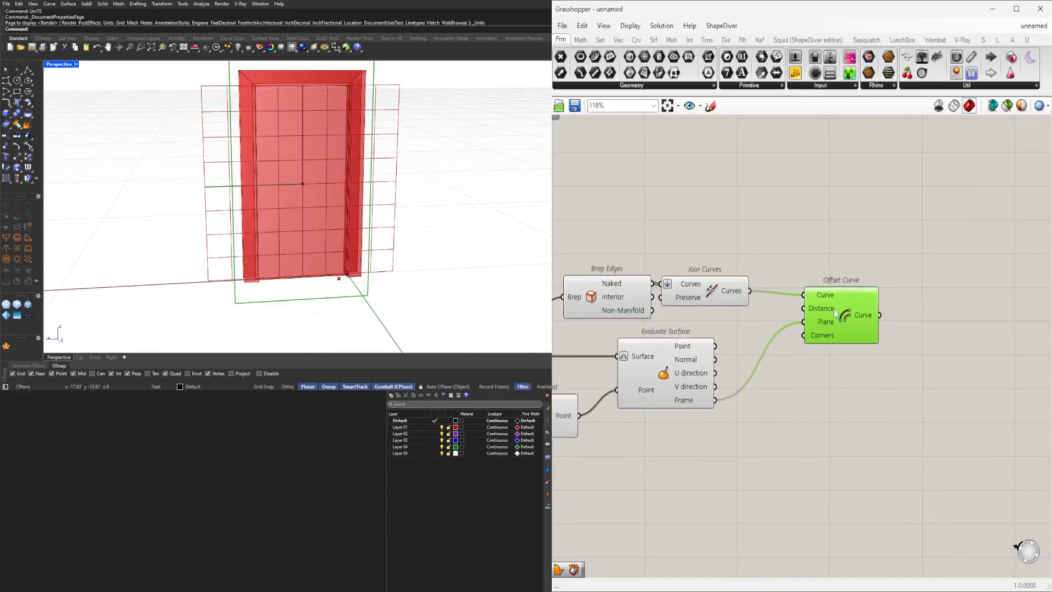
Drive the Offset Curve distance through a Negative component fed by a 0.5 number slider.
{"action": "double_click", "coordinate": [645, 236]}
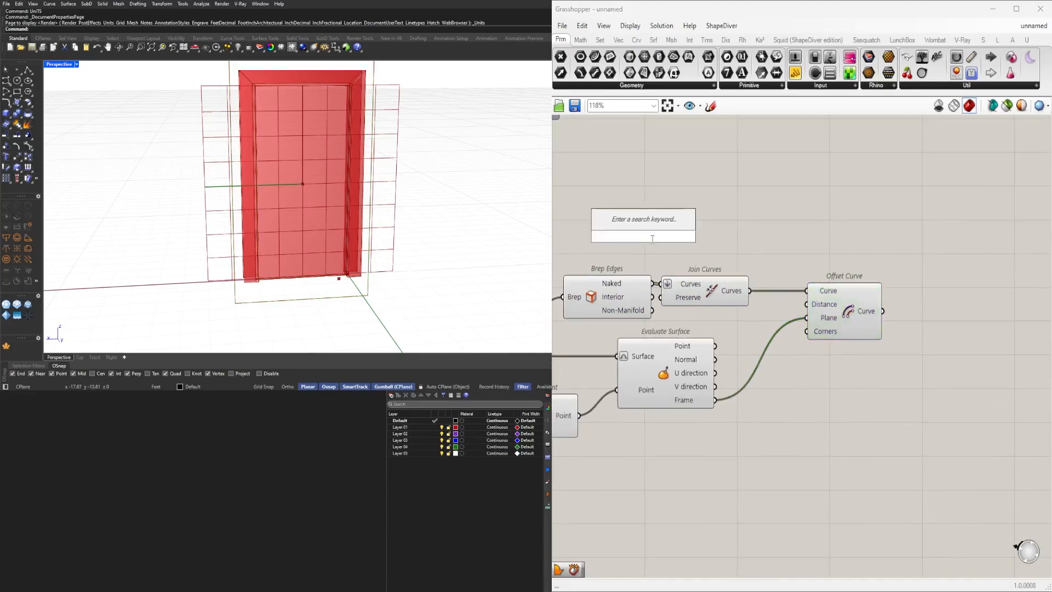
{"action": "type", "text": "NEG"}
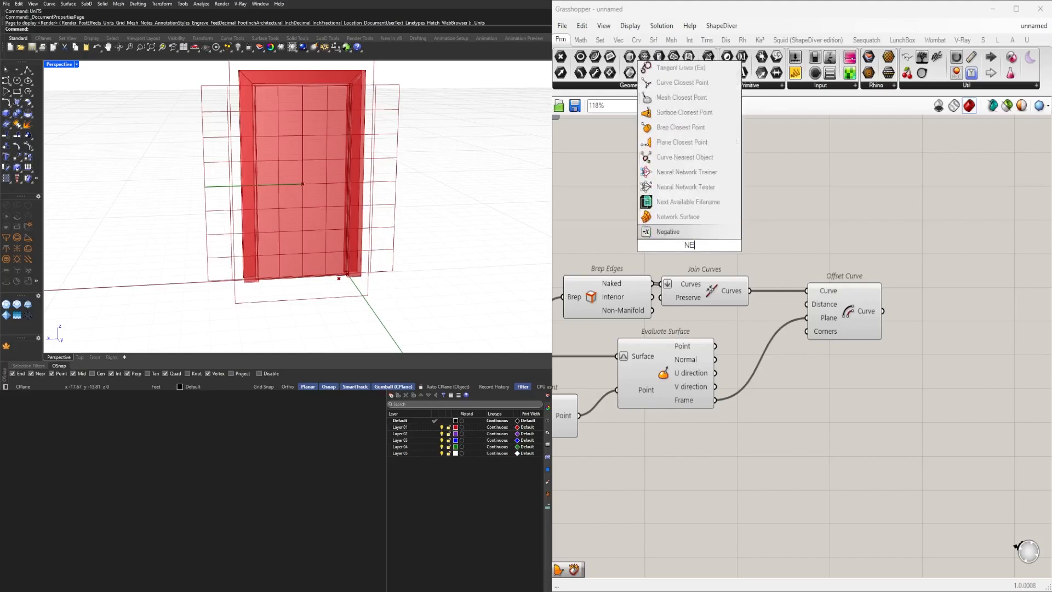
{"action": "left_click", "coordinate": [670, 233]}
{"action": "left_click_drag", "start_coordinate": [794, 297], "coordinate": [806, 305]}
{"action": "right_click_drag", "start_coordinate": [608, 254], "coordinate": [704, 266]}
{"action": "double_click", "coordinate": [689, 269]}
{"action": "type", "text": ".5"}
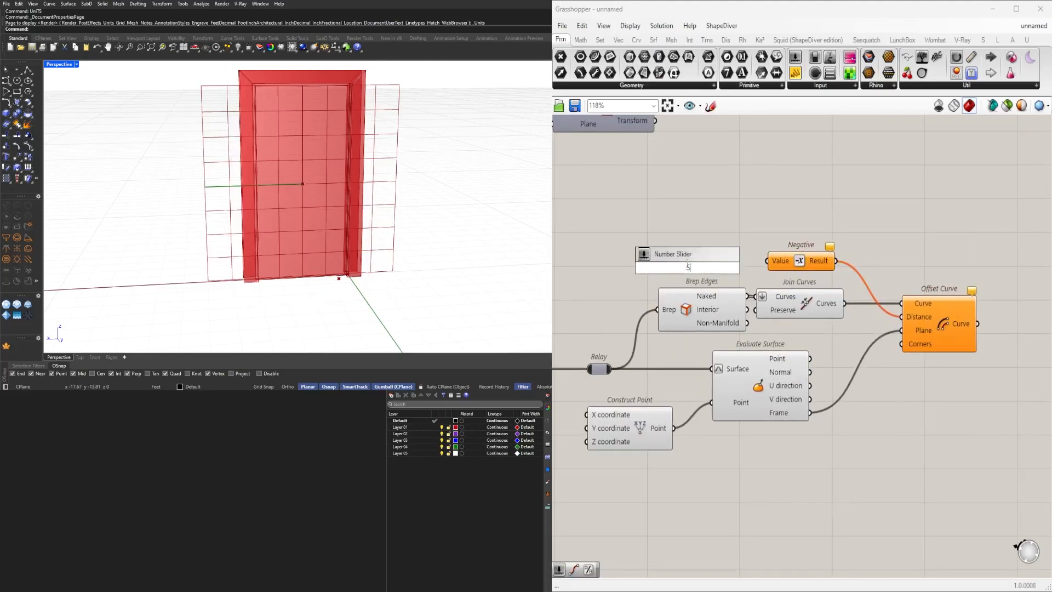
{"action": "key", "text": "Return"}
{"action": "scroll", "coordinate": [741, 262], "scroll_direction": "up", "scroll_amount": 1}
{"action": "left_click_drag", "start_coordinate": [758, 260], "coordinate": [772, 261]}
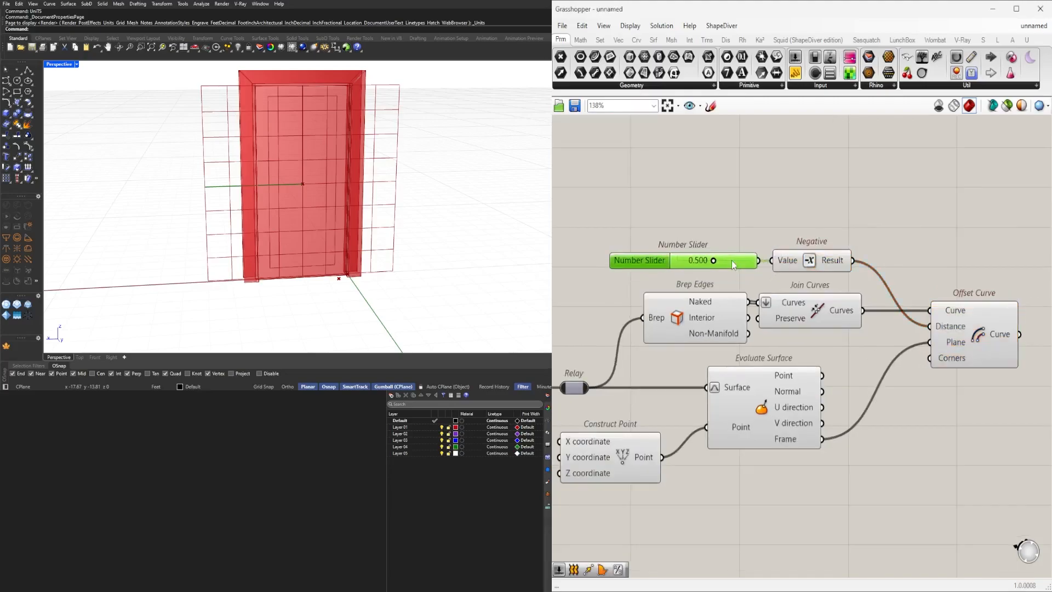
{"action": "right_click_drag", "start_coordinate": [957, 319], "coordinate": [896, 317]}
{"action": "left_click", "coordinate": [909, 323]}
Set the offset slider to about 0.526 and tidy the component layout.
{"action": "scroll", "coordinate": [682, 259], "scroll_direction": "up", "scroll_amount": 4}
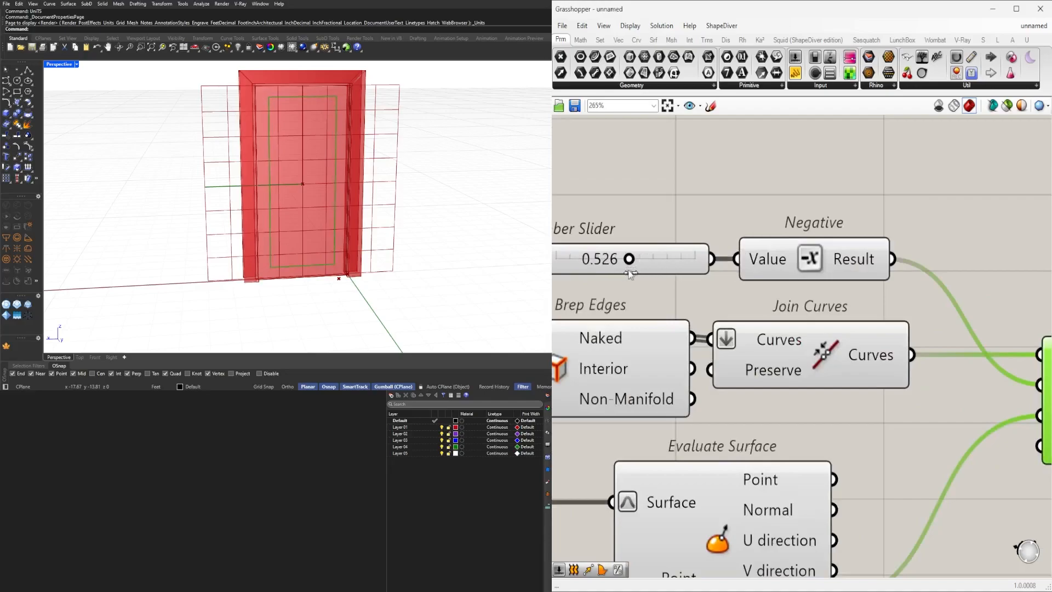
{"action": "scroll", "coordinate": [633, 274], "scroll_direction": "down", "scroll_amount": 7}
{"action": "right_click_drag", "start_coordinate": [636, 324], "coordinate": [784, 316]}
{"action": "left_click", "coordinate": [784, 315], "text": "shift"}
{"action": "left_click", "coordinate": [857, 347]}
{"action": "left_click_drag", "start_coordinate": [877, 328], "coordinate": [876, 357]}
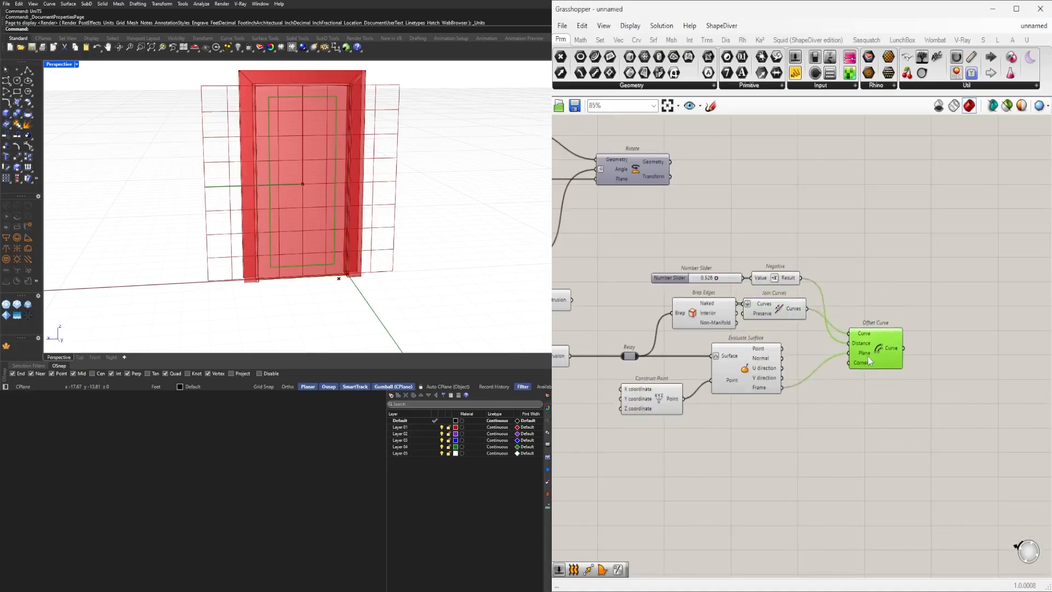
{"action": "double_click", "coordinate": [938, 303]}
{"action": "type", "text": "lo"}
{"action": "key", "text": "Escape"}
Add a Boundary Surfaces component and connect the offset curve to its Edges input.
{"action": "double_click", "coordinate": [935, 307]}
{"action": "type", "text": "bou"}
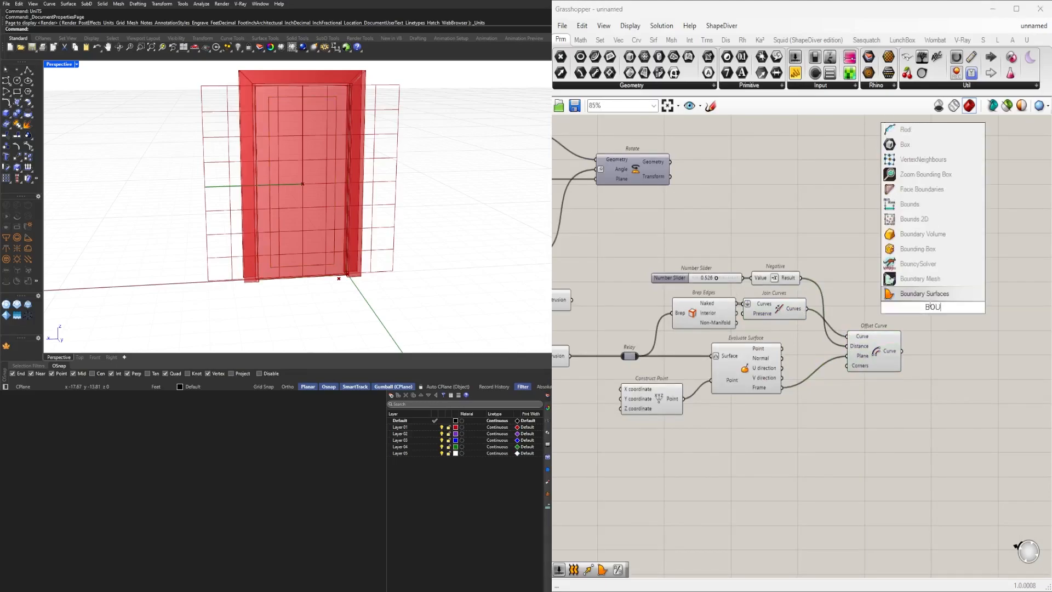
{"action": "left_click", "coordinate": [930, 295]}
{"action": "scroll", "coordinate": [837, 306], "scroll_direction": "up", "scroll_amount": 2}
{"action": "left_click_drag", "start_coordinate": [904, 309], "coordinate": [1030, 314]}
Insert a Graft Tree on the joined edges and feed both grafted edges and offset curve into Boundary Surfaces.
{"action": "double_click", "coordinate": [926, 324]}
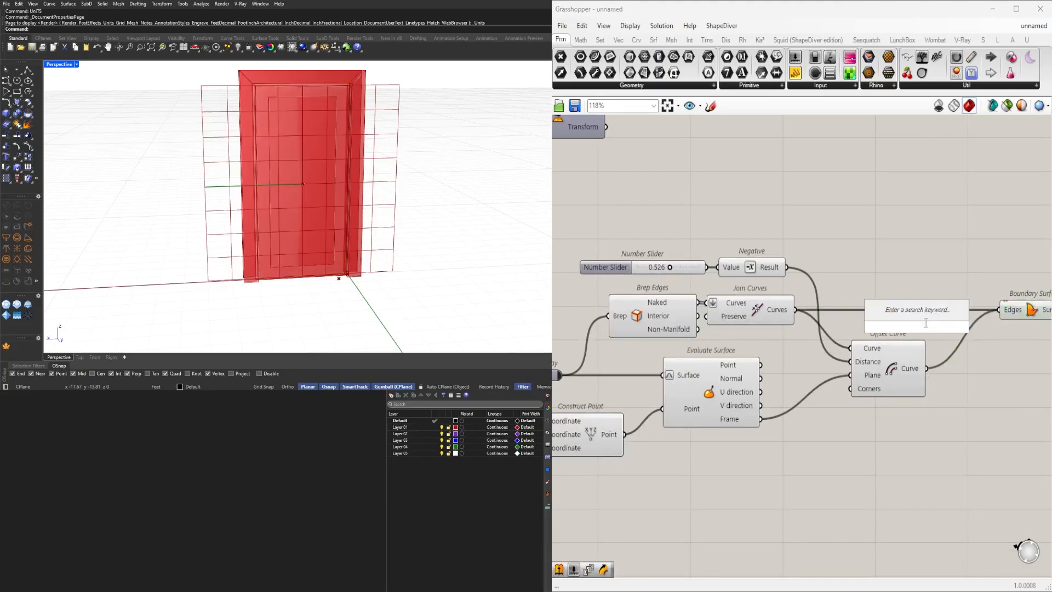
{"action": "type", "text": "graft"}
{"action": "key", "text": "Return"}
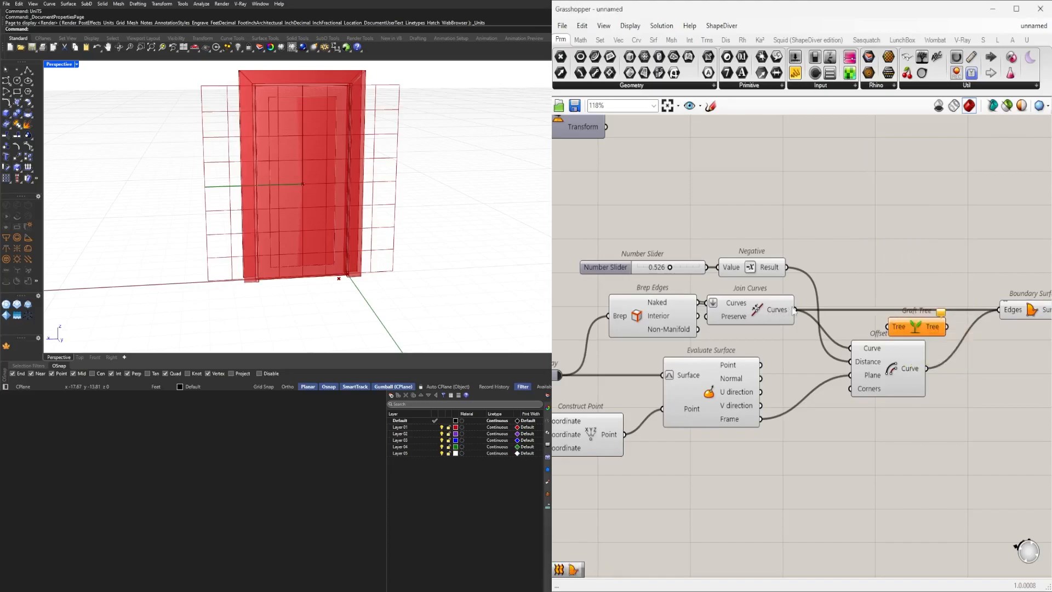
{"action": "left_click_drag", "start_coordinate": [957, 355], "coordinate": [998, 310]}
{"action": "left_click_drag", "start_coordinate": [921, 335], "coordinate": [894, 319]}
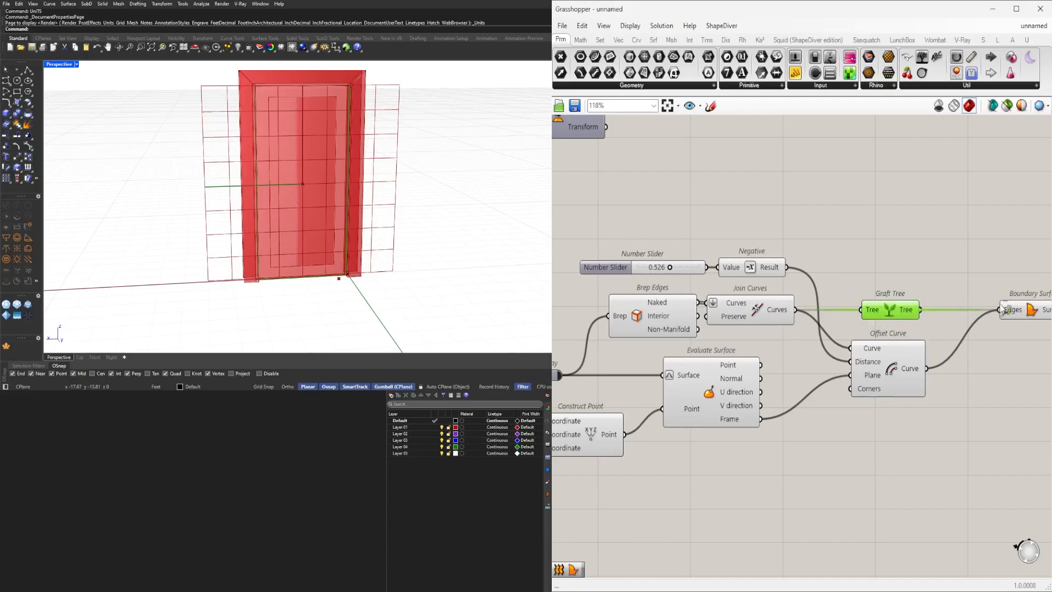
{"action": "left_click_drag", "start_coordinate": [1003, 303], "coordinate": [1003, 305], "text": "shift"}
{"action": "left_click_drag", "start_coordinate": [1026, 307], "coordinate": [1007, 307]}
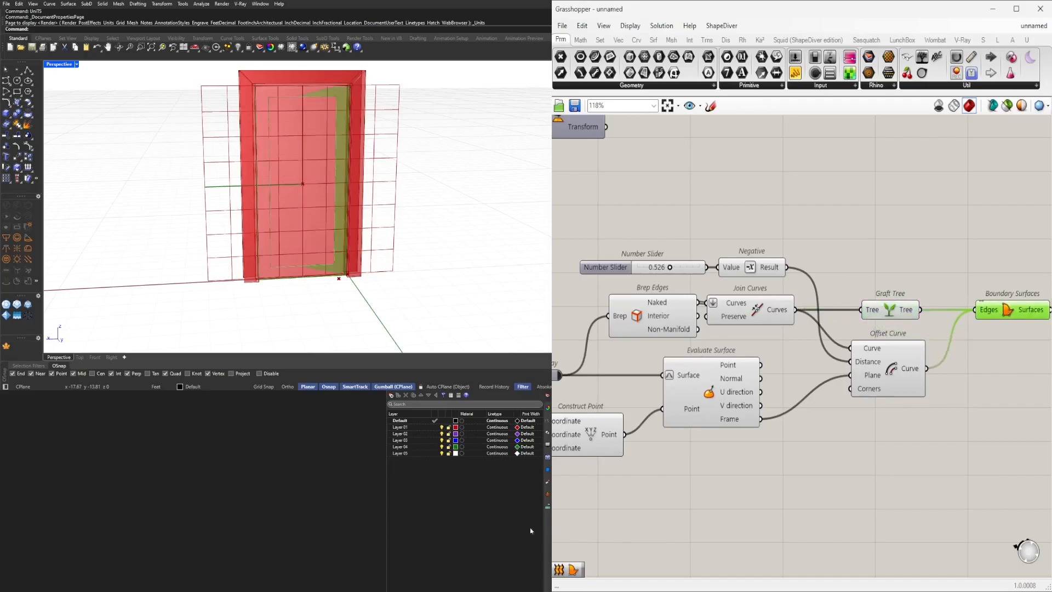
Add an Extrude component taking the boundary surfaces as its base.
{"action": "right_click_drag", "start_coordinate": [247, 226], "coordinate": [319, 240]}
{"action": "right_click_drag", "start_coordinate": [788, 382], "coordinate": [698, 375]}
{"action": "scroll", "coordinate": [712, 386], "scroll_direction": "down", "scroll_amount": 2}
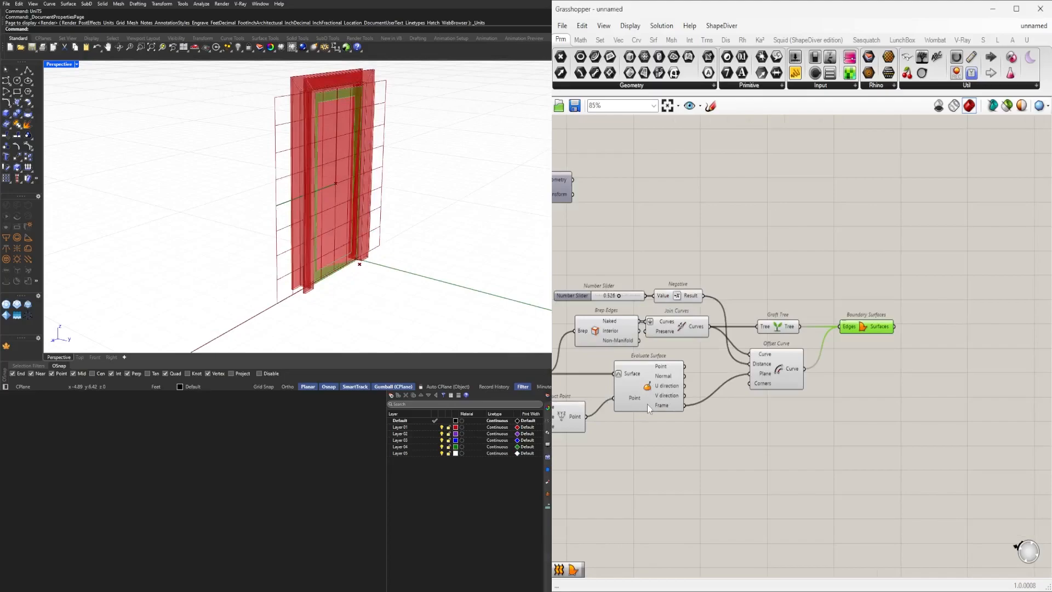
{"action": "double_click", "coordinate": [896, 427]}
{"action": "type", "text": "extr"}
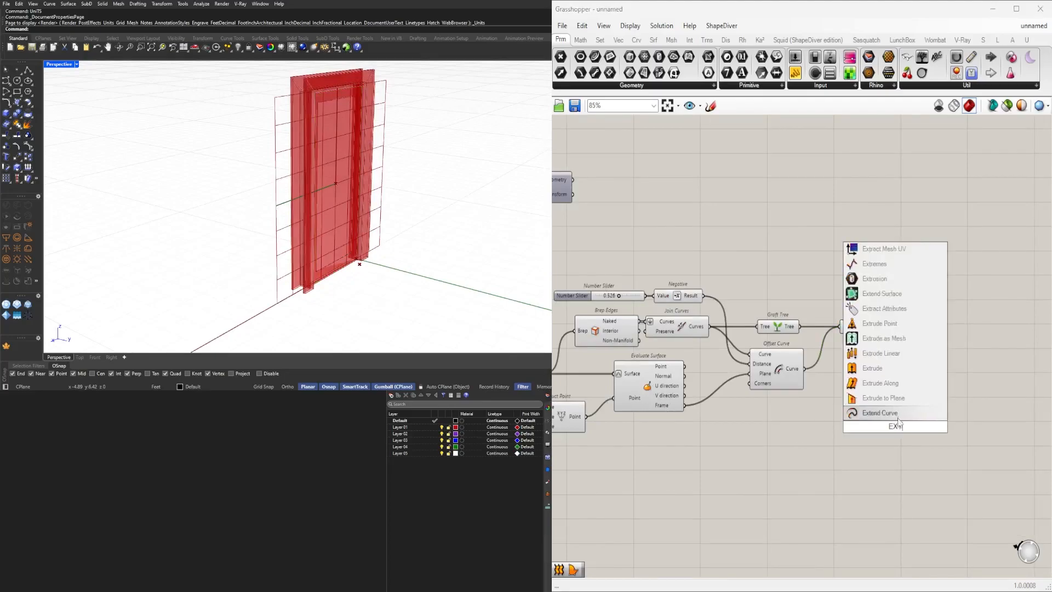
{"action": "left_click", "coordinate": [887, 411]}
{"action": "left_click_drag", "start_coordinate": [891, 428], "coordinate": [952, 384]}
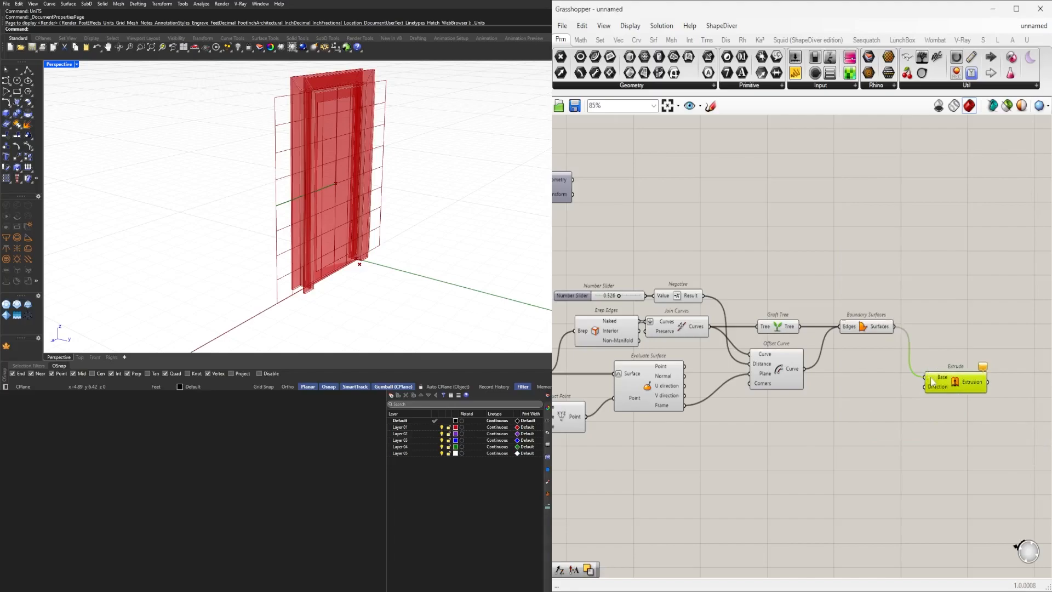
Add an Amplitude component using the evaluated surface frame and connect it to the Extrude direction.
{"action": "double_click", "coordinate": [826, 428]}
{"action": "type", "text": "AMPL"}
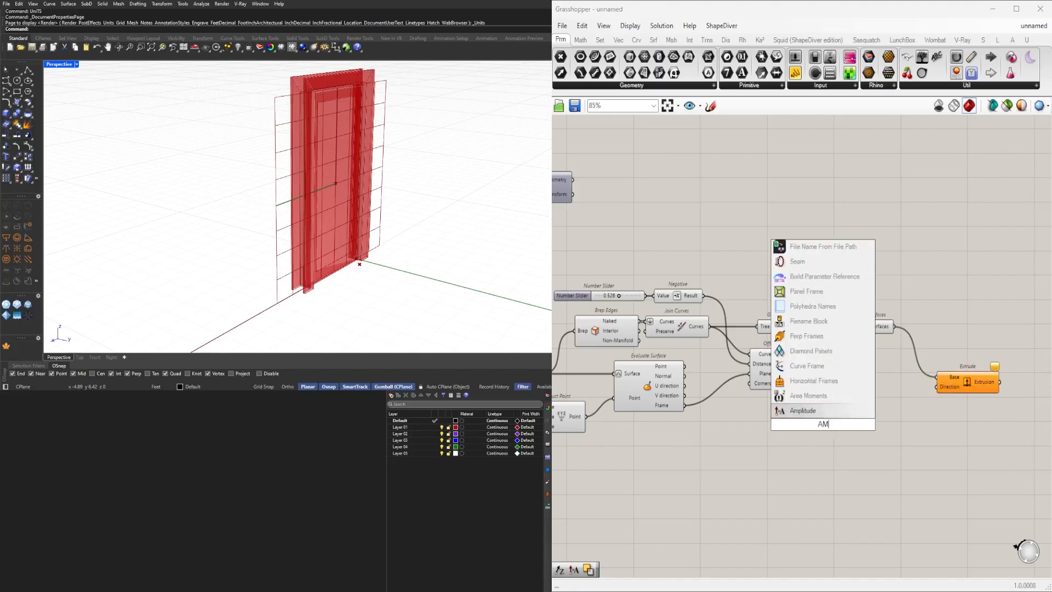
{"action": "left_click", "coordinate": [805, 412]}
{"action": "left_click", "coordinate": [668, 408]}
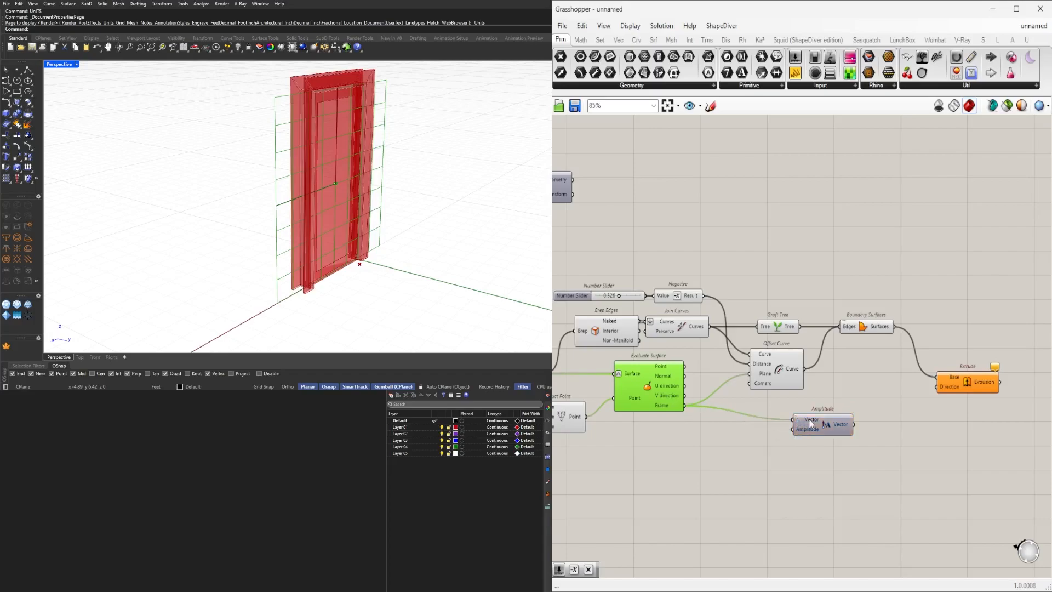
{"action": "left_click_drag", "start_coordinate": [808, 423], "coordinate": [764, 424]}
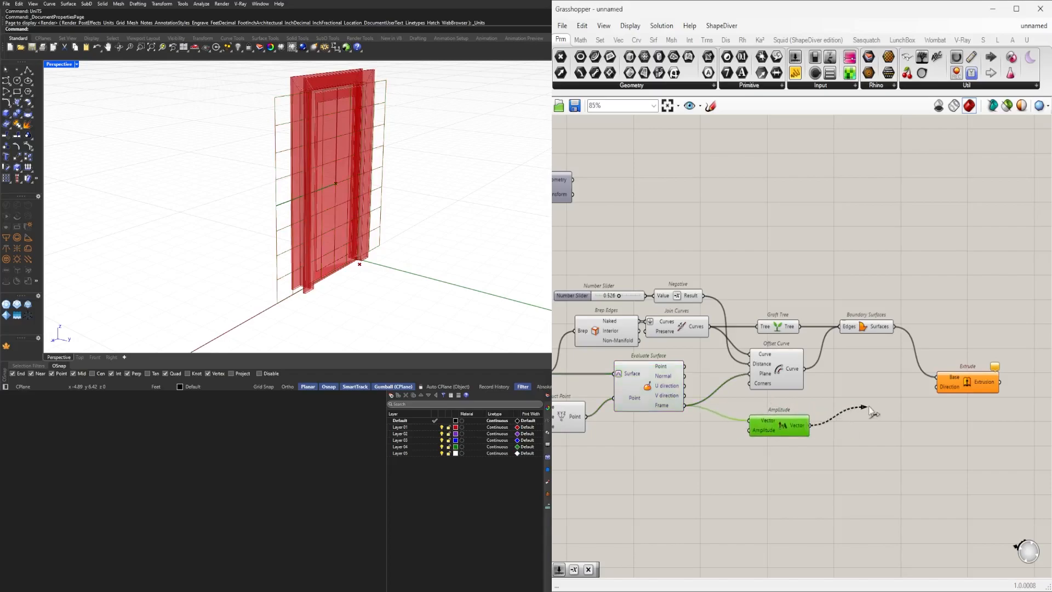
{"action": "left_click_drag", "start_coordinate": [942, 400], "coordinate": [951, 368]}
Create a 0.125 number slider and connect it to the Amplitude input.
{"action": "double_click", "coordinate": [662, 452]}
{"action": "type", "text": ".125"}
{"action": "key", "text": "Return"}
{"action": "scroll", "coordinate": [730, 439], "scroll_direction": "up", "scroll_amount": 5}
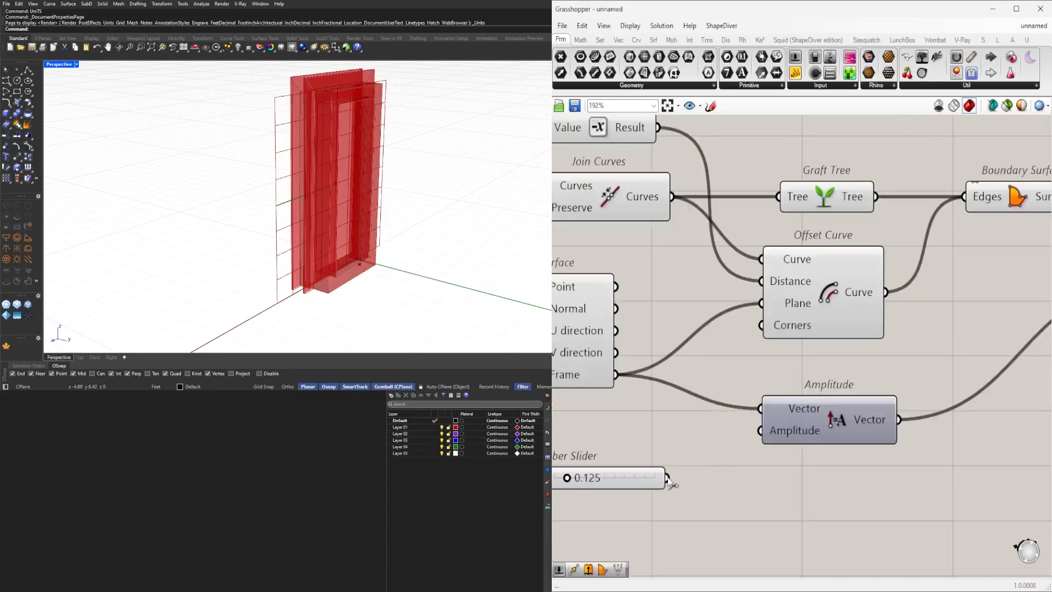
{"action": "left_click_drag", "start_coordinate": [597, 479], "coordinate": [632, 439]}
Set the amplitude slider to 0.04.
{"action": "scroll", "coordinate": [339, 194], "scroll_direction": "up", "scroll_amount": 6}
{"action": "scroll", "coordinate": [340, 194], "scroll_direction": "up", "scroll_amount": 3}
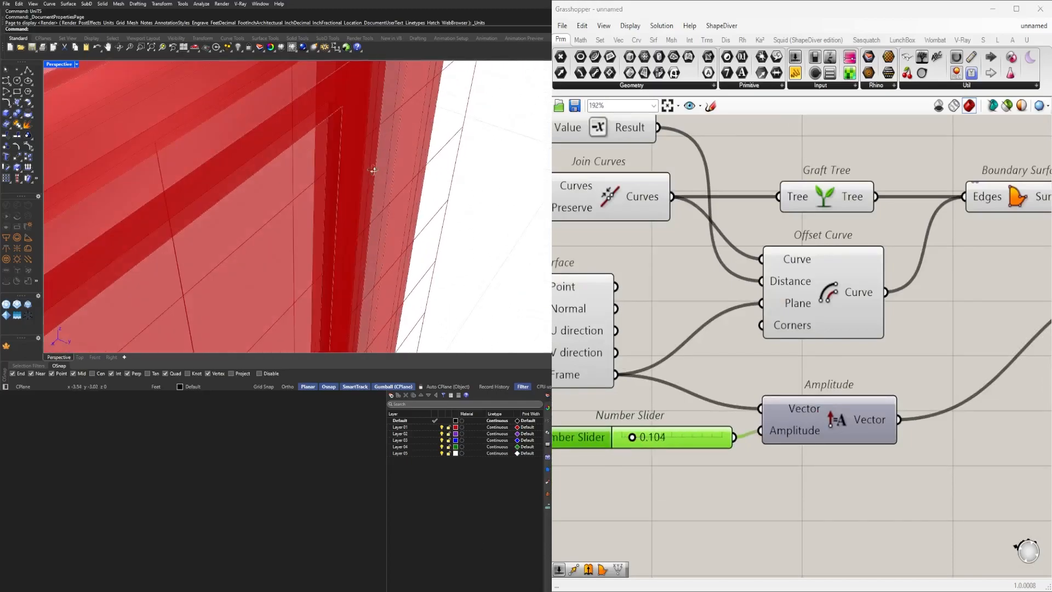
{"action": "scroll", "coordinate": [680, 418], "scroll_direction": "up", "scroll_amount": 3}
{"action": "double_click", "coordinate": [658, 455]}
{"action": "type", "text": ".0"}
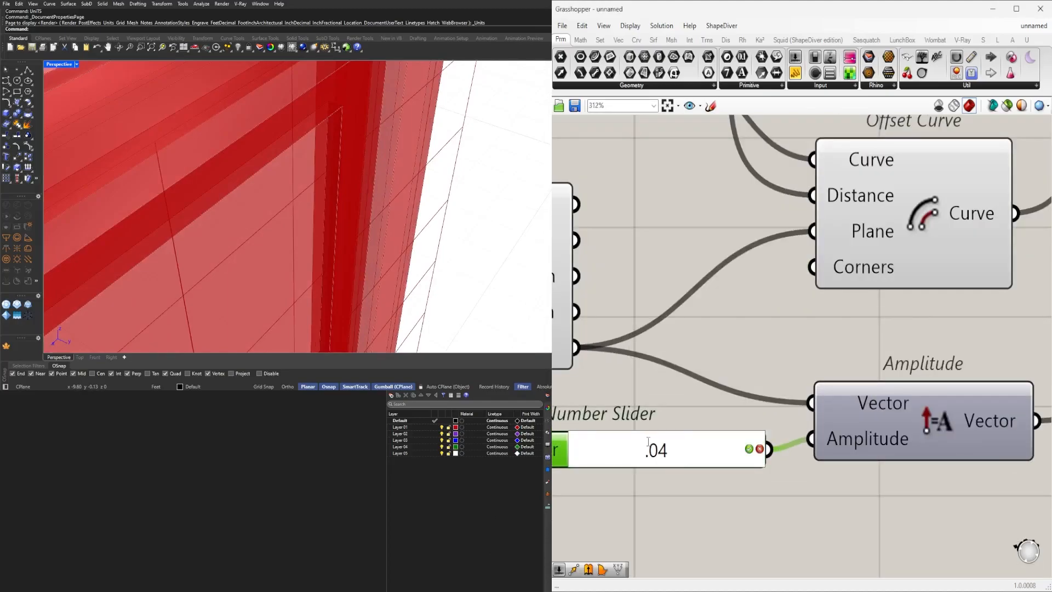
{"action": "type", "text": "4"}
{"action": "key", "text": "Return"}
Inspect the extruded panel detailing on the door leaf in the viewport and survey the canvas.
{"action": "scroll", "coordinate": [275, 216], "scroll_direction": "down", "scroll_amount": 8}
{"action": "scroll", "coordinate": [896, 323], "scroll_direction": "down", "scroll_amount": 6}
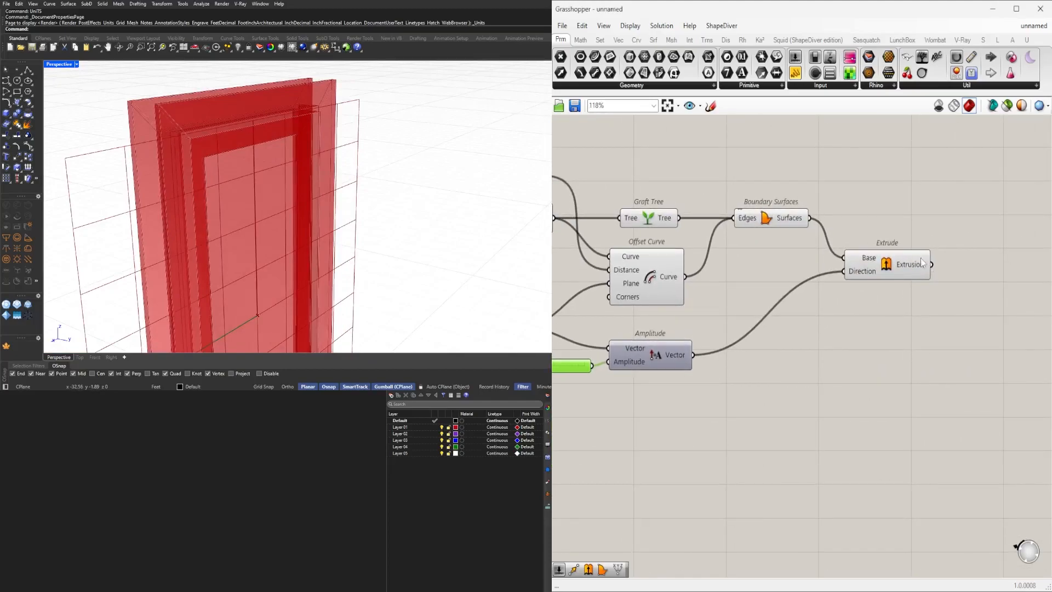
{"action": "left_click", "coordinate": [922, 265]}
{"action": "right_click_drag", "start_coordinate": [371, 202], "coordinate": [122, 332]}
{"action": "scroll", "coordinate": [271, 113], "scroll_direction": "up", "scroll_amount": 3}
{"action": "right_click_drag", "start_coordinate": [271, 113], "coordinate": [206, 104]}
{"action": "scroll", "coordinate": [207, 103], "scroll_direction": "up", "scroll_amount": 4}
{"action": "right_click_drag", "start_coordinate": [285, 104], "coordinate": [377, 145]}
{"action": "scroll", "coordinate": [392, 136], "scroll_direction": "down", "scroll_amount": 3}
{"action": "scroll", "coordinate": [991, 268], "scroll_direction": "down", "scroll_amount": 5}
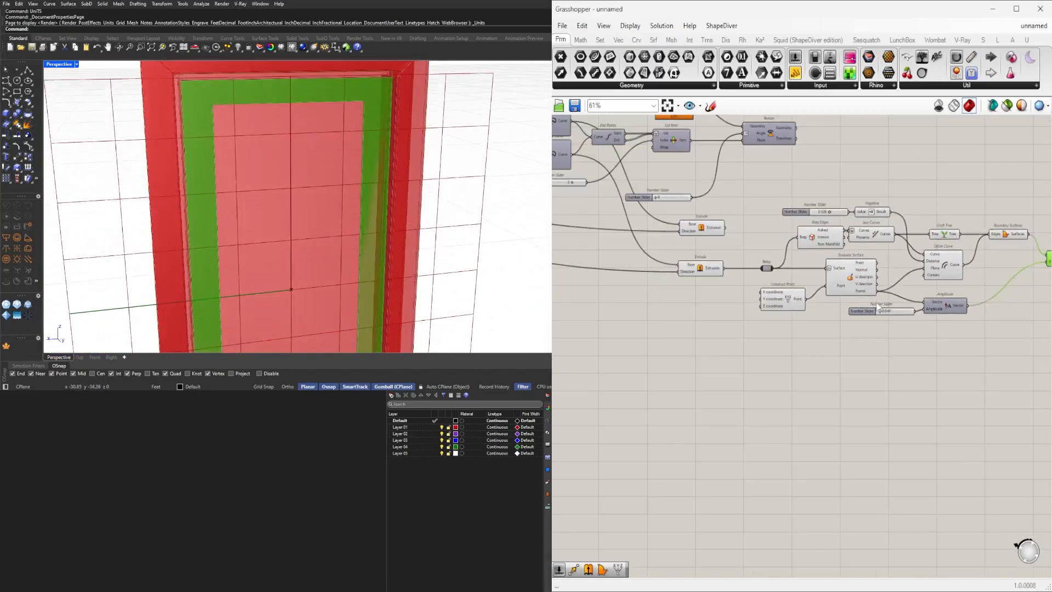
{"action": "scroll", "coordinate": [837, 284], "scroll_direction": "down", "scroll_amount": 2}
{"action": "scroll", "coordinate": [738, 260], "scroll_direction": "up", "scroll_amount": 3}
{"action": "left_click", "coordinate": [751, 275]}
{"action": "right_click_drag", "start_coordinate": [302, 155], "coordinate": [325, 74]}
{"action": "scroll", "coordinate": [312, 84], "scroll_direction": "up", "scroll_amount": 5}
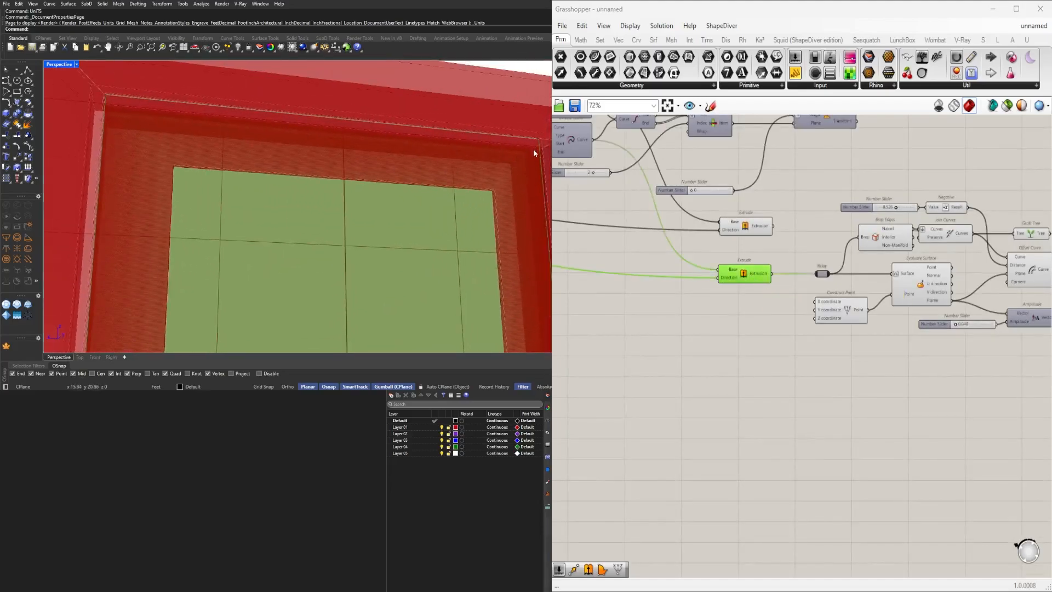
{"action": "right_click_drag", "start_coordinate": [731, 289], "coordinate": [877, 308]}
{"action": "scroll", "coordinate": [877, 308], "scroll_direction": "up", "scroll_amount": 3}
{"action": "scroll", "coordinate": [860, 292], "scroll_direction": "down", "scroll_amount": 5}
{"action": "right_click_drag", "start_coordinate": [581, 274], "coordinate": [939, 353]}
{"action": "scroll", "coordinate": [793, 213], "scroll_direction": "up", "scroll_amount": 1}
{"action": "scroll", "coordinate": [790, 429], "scroll_direction": "down", "scroll_amount": 3}
{"action": "scroll", "coordinate": [719, 376], "scroll_direction": "up", "scroll_amount": 6}
{"action": "scroll", "coordinate": [908, 400], "scroll_direction": "down", "scroll_amount": 6}
{"action": "scroll", "coordinate": [729, 261], "scroll_direction": "up", "scroll_amount": 5}
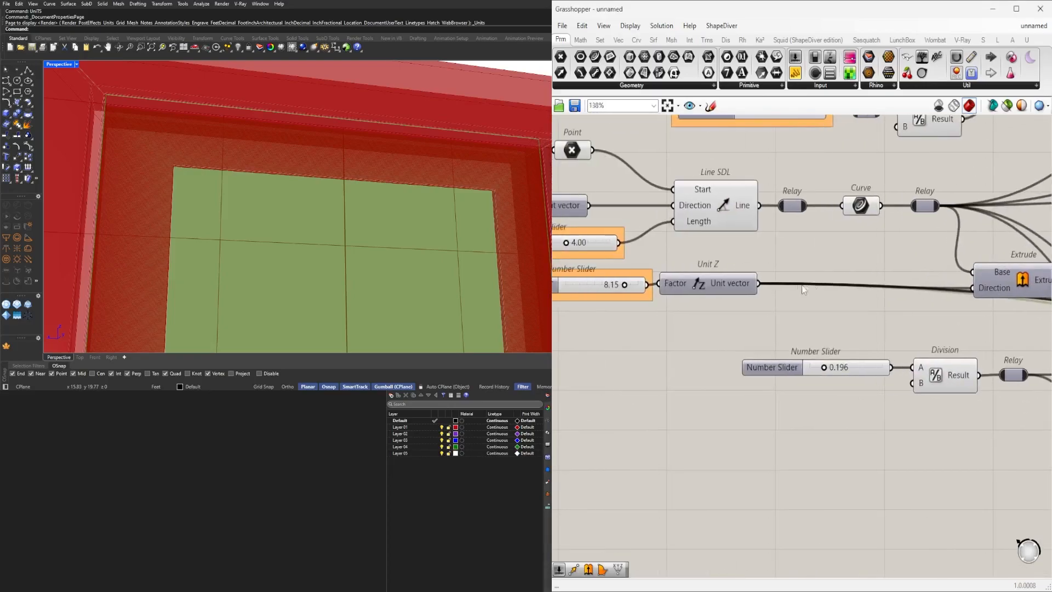
Add a component by searching "-" and place it below the Unit Z component.
{"action": "double_click", "coordinate": [818, 315]}
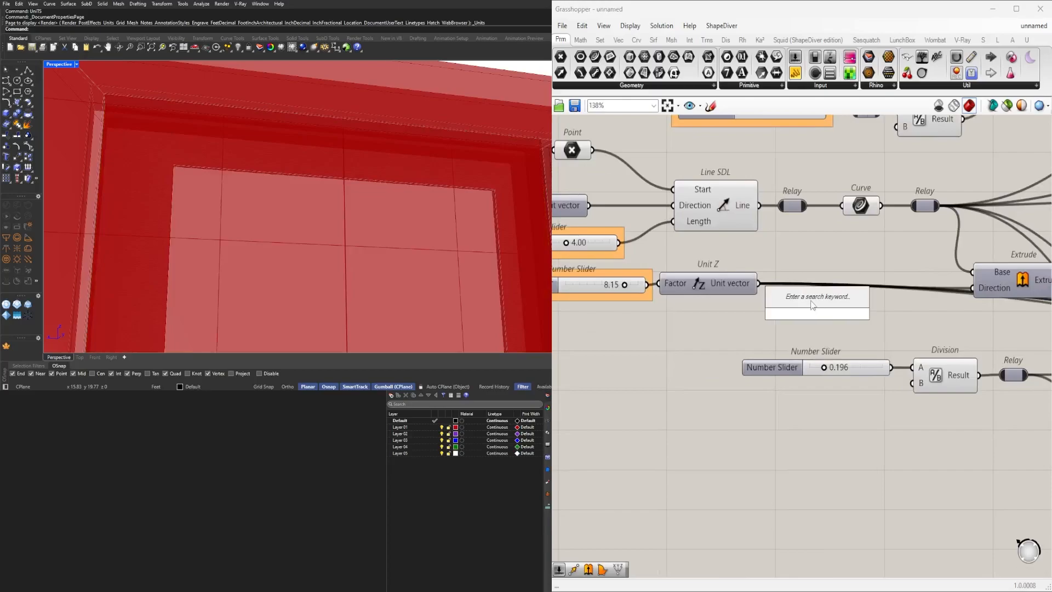
{"action": "type", "text": "-"}
{"action": "key", "text": "Return"}
{"action": "left_click_drag", "start_coordinate": [820, 314], "coordinate": [851, 460]}
Navigate the canvas to the frame's Offset Curve and its distance slider.
{"action": "scroll", "coordinate": [767, 357], "scroll_direction": "down", "scroll_amount": 10}
{"action": "scroll", "coordinate": [866, 428], "scroll_direction": "up", "scroll_amount": 5}
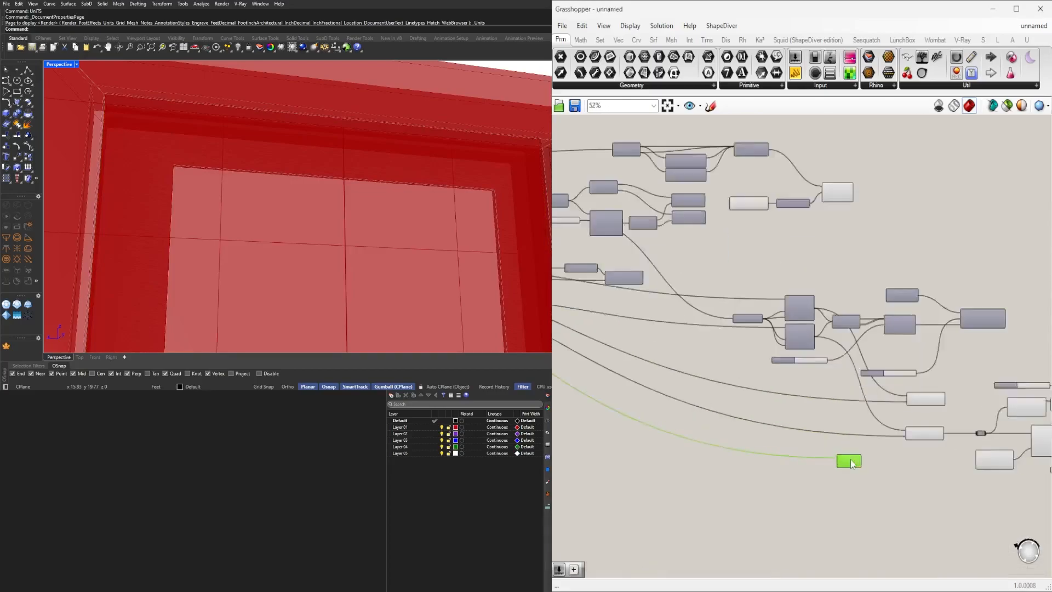
{"action": "scroll", "coordinate": [851, 462], "scroll_direction": "up", "scroll_amount": 3}
{"action": "right_click_drag", "start_coordinate": [691, 317], "coordinate": [866, 329]}
{"action": "right_click_drag", "start_coordinate": [607, 294], "coordinate": [853, 387]}
{"action": "scroll", "coordinate": [881, 236], "scroll_direction": "up", "scroll_amount": 4}
{"action": "right_click_drag", "start_coordinate": [885, 237], "coordinate": [847, 239]}
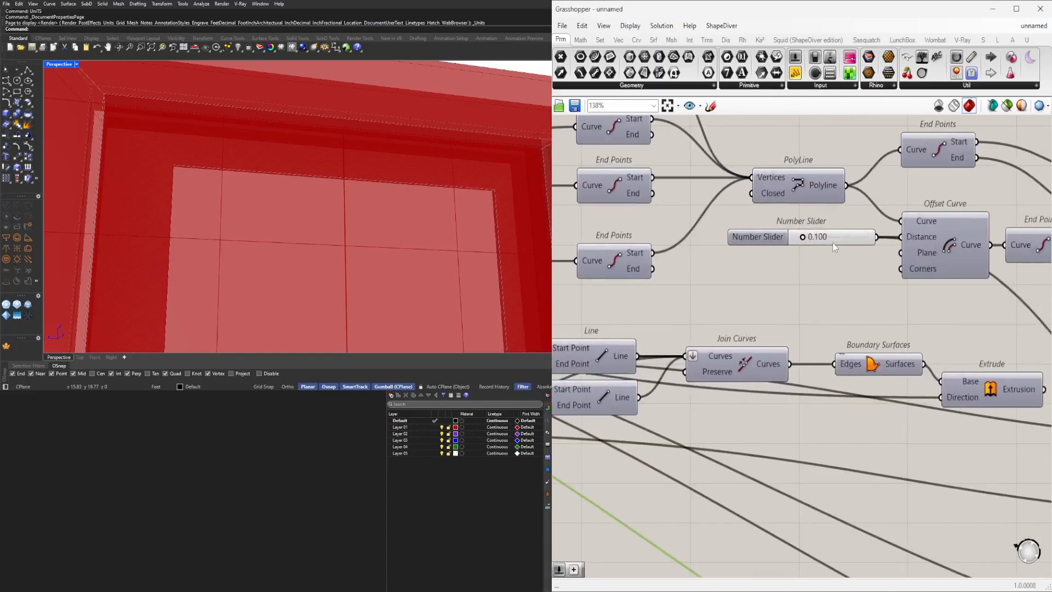
Add a Unit Z component and place it beside the Subtraction component.
{"action": "left_click_drag", "start_coordinate": [833, 243], "coordinate": [789, 285]}
{"action": "double_click", "coordinate": [900, 329]}
{"action": "type", "text": "unit z"}
{"action": "key", "text": "Return"}
{"action": "left_click_drag", "start_coordinate": [831, 280], "coordinate": [893, 417]}
{"action": "right_click", "coordinate": [859, 330]}
{"action": "mouse_move", "coordinate": [938, 348]}
{"action": "left_click", "coordinate": [1006, 375]}
Wire the Unit Z vector into the Subtraction's B input and move the two components together.
{"action": "scroll", "coordinate": [879, 350], "scroll_direction": "down", "scroll_amount": 3}
{"action": "scroll", "coordinate": [879, 351], "scroll_direction": "down", "scroll_amount": 12}
{"action": "scroll", "coordinate": [918, 377], "scroll_direction": "up", "scroll_amount": 12}
{"action": "scroll", "coordinate": [940, 438], "scroll_direction": "up", "scroll_amount": 5}
{"action": "left_click_drag", "start_coordinate": [826, 415], "coordinate": [849, 418]}
{"action": "scroll", "coordinate": [921, 401], "scroll_direction": "down", "scroll_amount": 3}
{"action": "right_click_drag", "start_coordinate": [921, 401], "coordinate": [742, 395]}
{"action": "left_click_drag", "start_coordinate": [736, 432], "coordinate": [924, 423]}
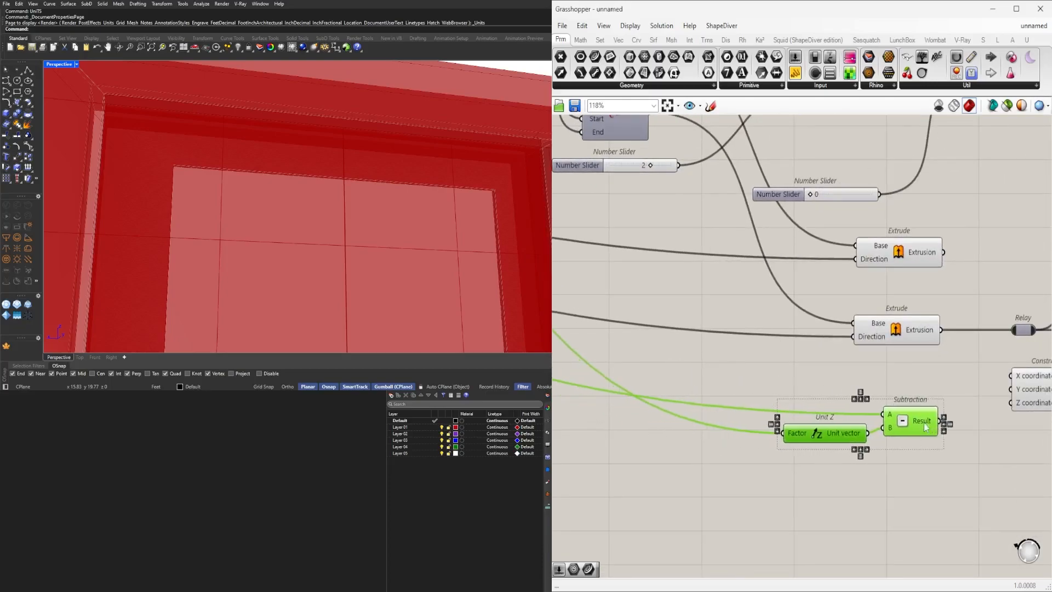
{"action": "scroll", "coordinate": [925, 428], "scroll_direction": "down", "scroll_amount": 3}
{"action": "right_click_drag", "start_coordinate": [906, 400], "coordinate": [733, 382]}
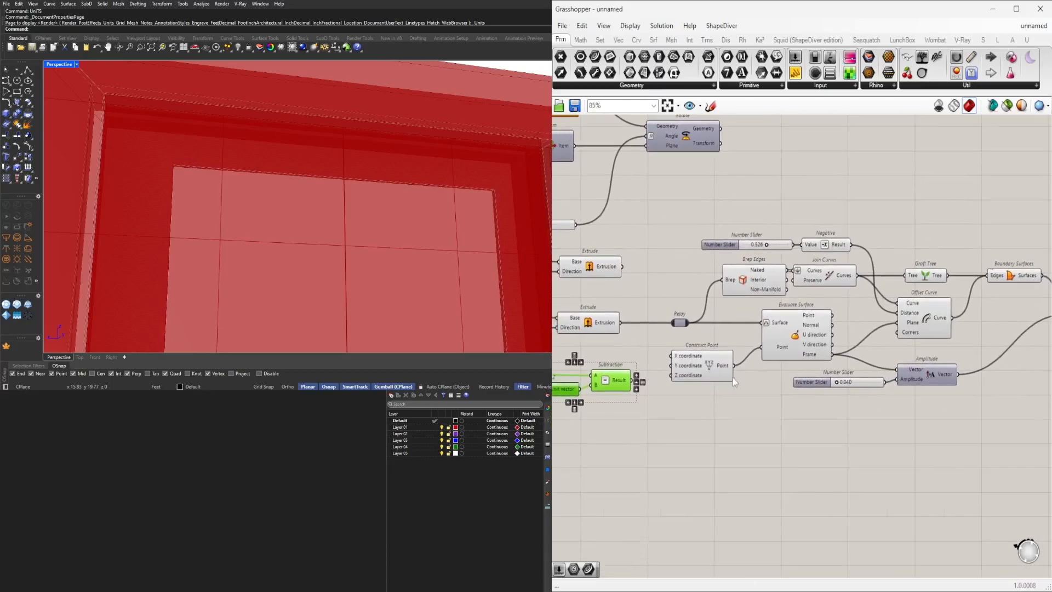
Reposition the Unit Z and Subtraction components next to the frame Extrude components.
{"action": "scroll", "coordinate": [734, 382], "scroll_direction": "down", "scroll_amount": 1}
{"action": "left_click_drag", "start_coordinate": [630, 381], "coordinate": [798, 408]}
{"action": "scroll", "coordinate": [822, 411], "scroll_direction": "up", "scroll_amount": 3}
{"action": "right_click_drag", "start_coordinate": [822, 411], "coordinate": [780, 400]}
{"action": "left_click", "coordinate": [831, 407]}
{"action": "scroll", "coordinate": [871, 373], "scroll_direction": "down", "scroll_amount": 3}
{"action": "right_click_drag", "start_coordinate": [915, 379], "coordinate": [839, 395]}
{"action": "scroll", "coordinate": [740, 406], "scroll_direction": "up", "scroll_amount": 3}
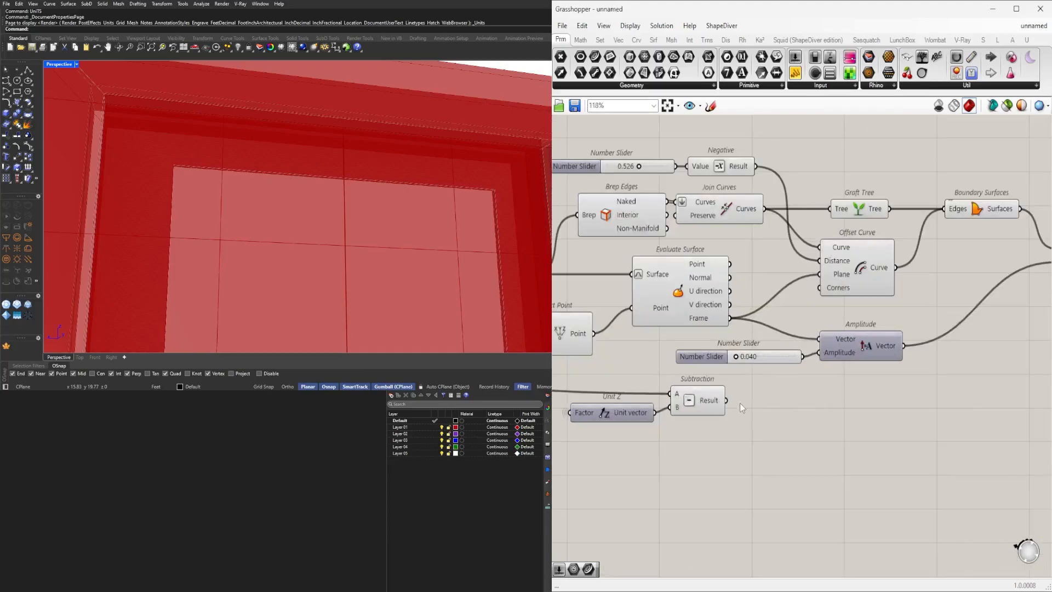
{"action": "right_click_drag", "start_coordinate": [725, 399], "coordinate": [898, 393]}
{"action": "left_click_drag", "start_coordinate": [930, 462], "coordinate": [735, 396]}
{"action": "right_click_drag", "start_coordinate": [902, 402], "coordinate": [927, 402]}
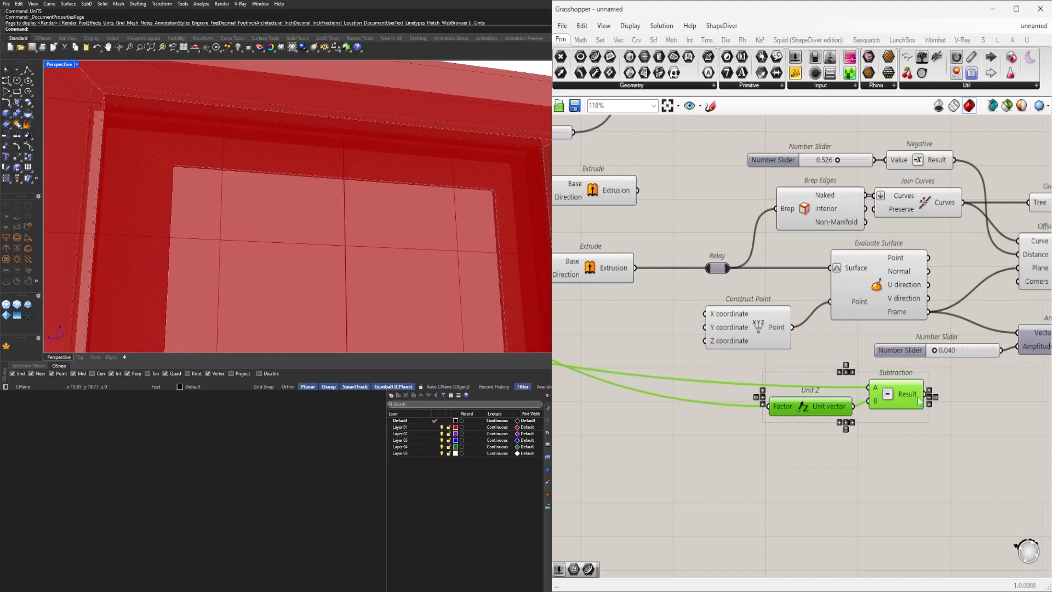
{"action": "scroll", "coordinate": [921, 402], "scroll_direction": "down", "scroll_amount": 3}
{"action": "scroll", "coordinate": [725, 345], "scroll_direction": "up", "scroll_amount": 4}
{"action": "left_click", "coordinate": [710, 365]}
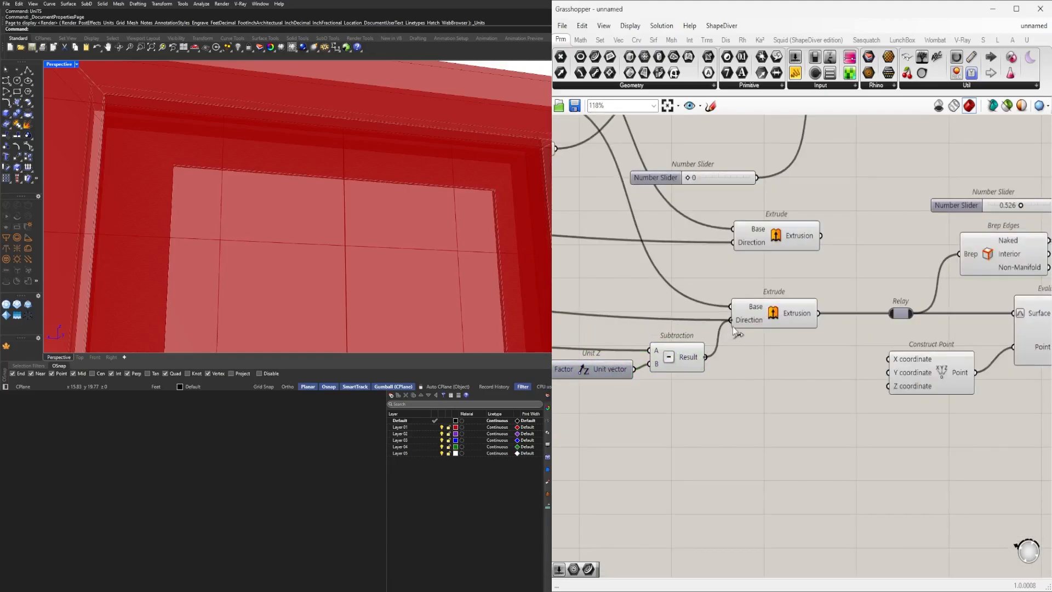
Connect the Subtraction result to the Direction inputs of the frame Extrude components.
{"action": "scroll", "coordinate": [726, 328], "scroll_direction": "down", "scroll_amount": 2}
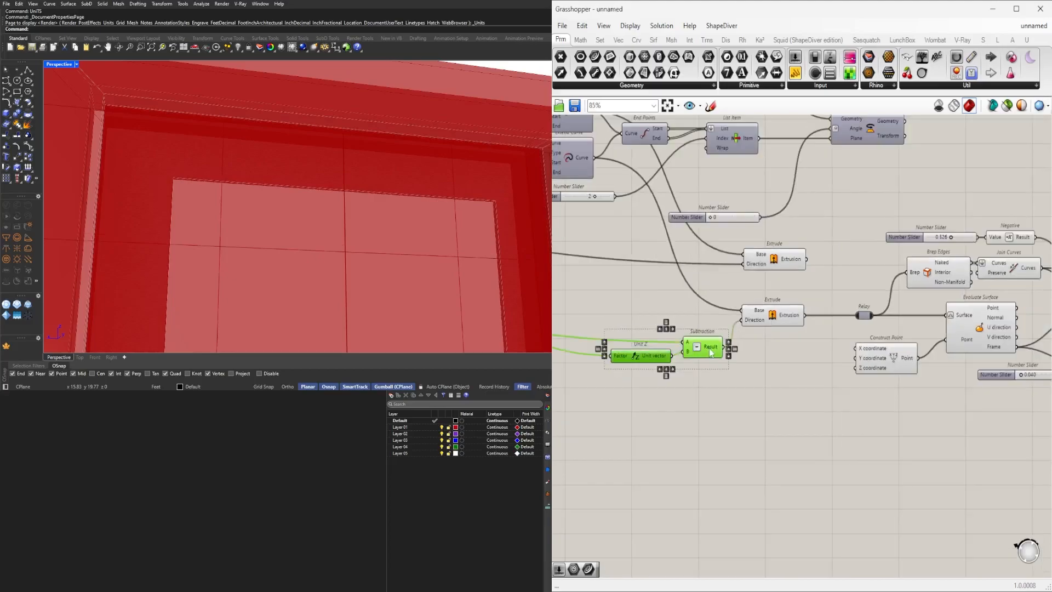
{"action": "right_click_drag", "start_coordinate": [156, 115], "coordinate": [192, 147]}
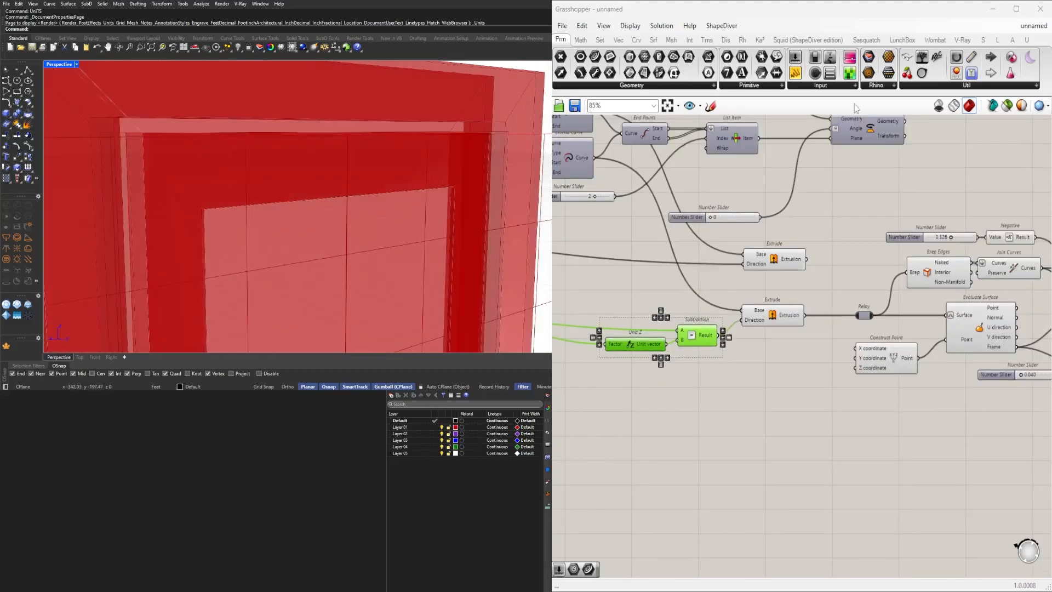
{"action": "scroll", "coordinate": [773, 239], "scroll_direction": "down", "scroll_amount": 2}
{"action": "right_click_drag", "start_coordinate": [742, 352], "coordinate": [906, 434]}
{"action": "scroll", "coordinate": [899, 387], "scroll_direction": "up", "scroll_amount": 4}
{"action": "left_click", "coordinate": [898, 388]}
{"action": "left_click_drag", "start_coordinate": [895, 387], "coordinate": [929, 289]}
{"action": "left_click_drag", "start_coordinate": [907, 435], "coordinate": [751, 309]}
{"action": "scroll", "coordinate": [751, 356], "scroll_direction": "up", "scroll_amount": 3}
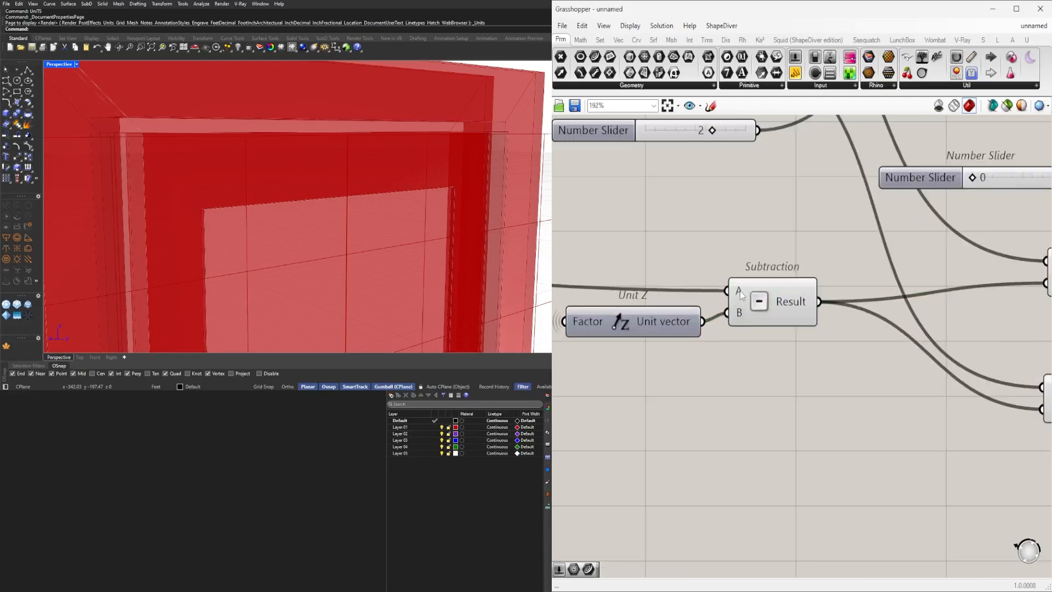
Set the wire display of the Subtraction's A input to hidden.
{"action": "right_click", "coordinate": [737, 291]}
{"action": "left_click", "coordinate": [901, 344]}
{"action": "scroll", "coordinate": [768, 411], "scroll_direction": "down", "scroll_amount": 4}
{"action": "scroll", "coordinate": [869, 329], "scroll_direction": "up", "scroll_amount": 3}
{"action": "left_click", "coordinate": [876, 311]}
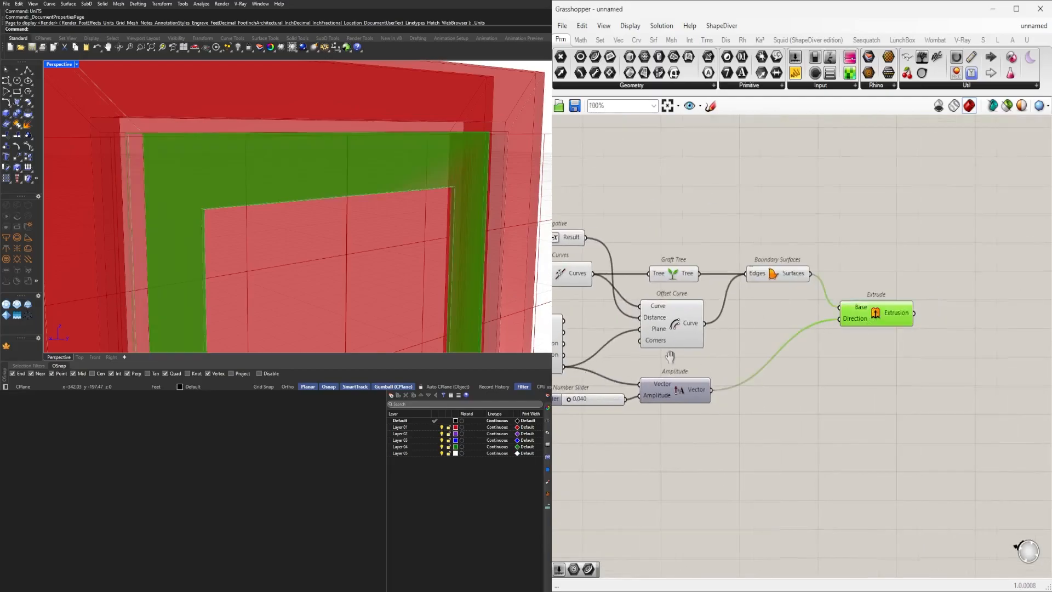
Move the Amplitude component and its number slider above the panel detailing chain.
{"action": "right_click_drag", "start_coordinate": [642, 361], "coordinate": [755, 383]}
{"action": "scroll", "coordinate": [402, 228], "scroll_direction": "down", "scroll_amount": 7}
{"action": "right_click_drag", "start_coordinate": [400, 228], "coordinate": [410, 151]}
{"action": "scroll", "coordinate": [410, 151], "scroll_direction": "up", "scroll_amount": 3}
{"action": "left_click", "coordinate": [814, 318]}
{"action": "scroll", "coordinate": [833, 380], "scroll_direction": "down", "scroll_amount": 4}
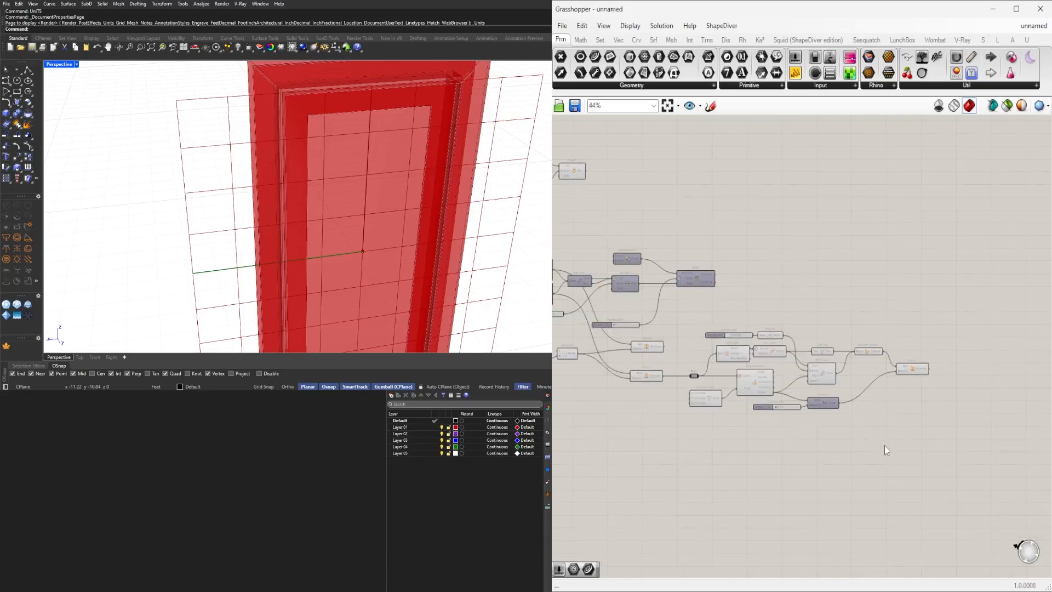
{"action": "scroll", "coordinate": [787, 397], "scroll_direction": "up", "scroll_amount": 4}
{"action": "right_click_drag", "start_coordinate": [726, 283], "coordinate": [804, 278]}
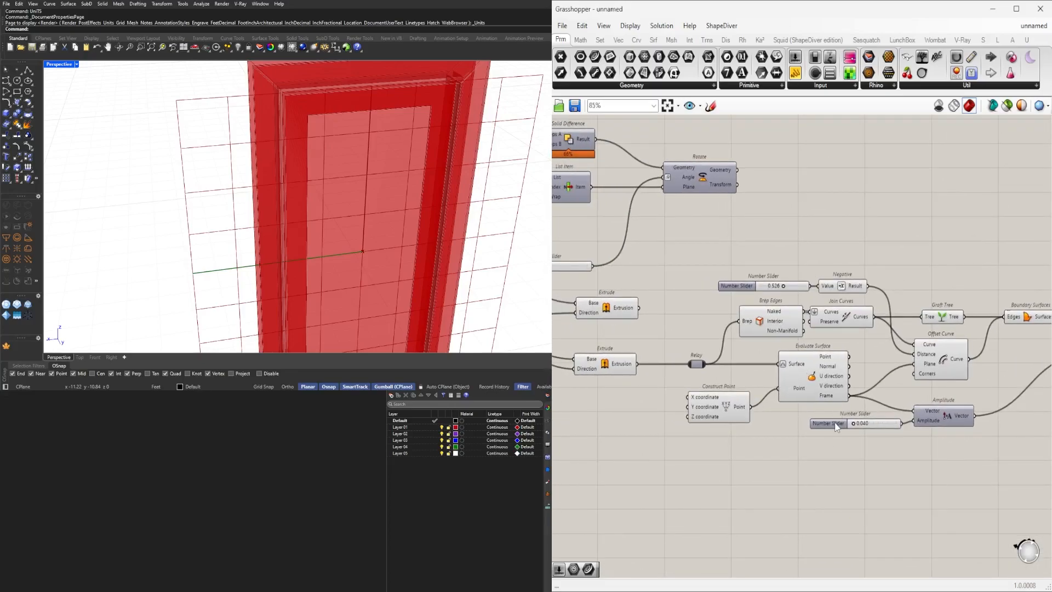
{"action": "left_click_drag", "start_coordinate": [862, 405], "coordinate": [861, 403]}
{"action": "left_click_drag", "start_coordinate": [941, 421], "coordinate": [935, 257]}
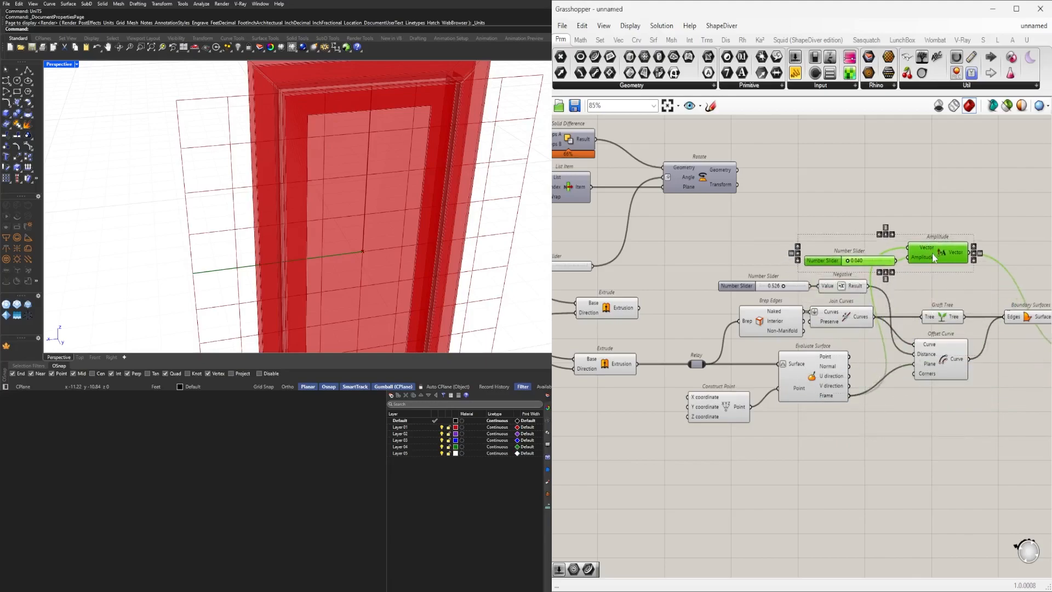
{"action": "left_click", "coordinate": [769, 241]}
{"action": "right_click_drag", "start_coordinate": [920, 247], "coordinate": [860, 253]}
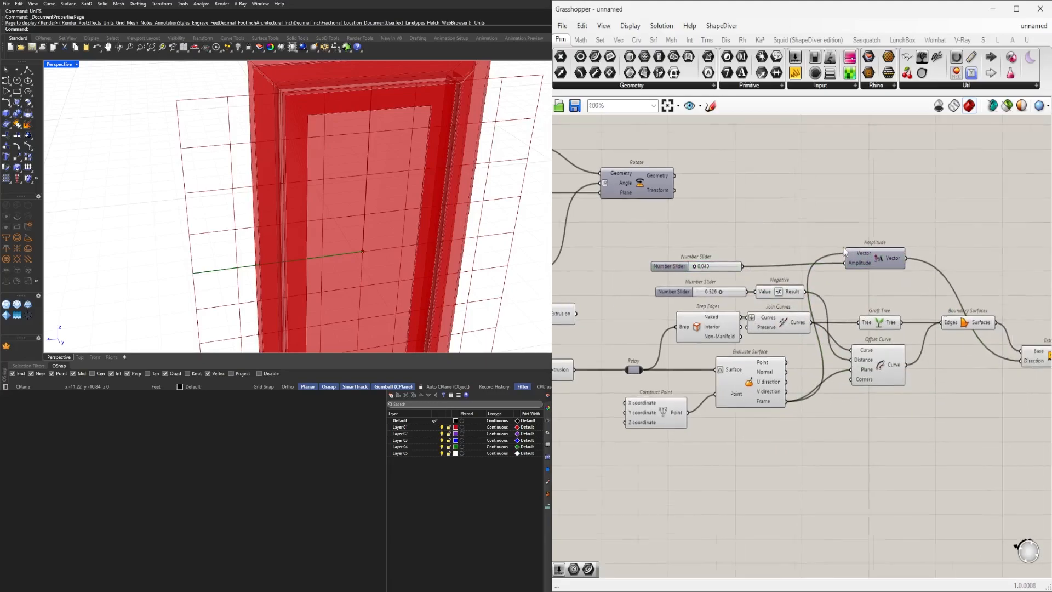
Set the wire display to hidden for the Amplitude's Vector input and the panel Extrude's Direction input.
{"action": "scroll", "coordinate": [860, 253], "scroll_direction": "up", "scroll_amount": 1}
{"action": "right_click", "coordinate": [860, 253]}
{"action": "left_click", "coordinate": [998, 301]}
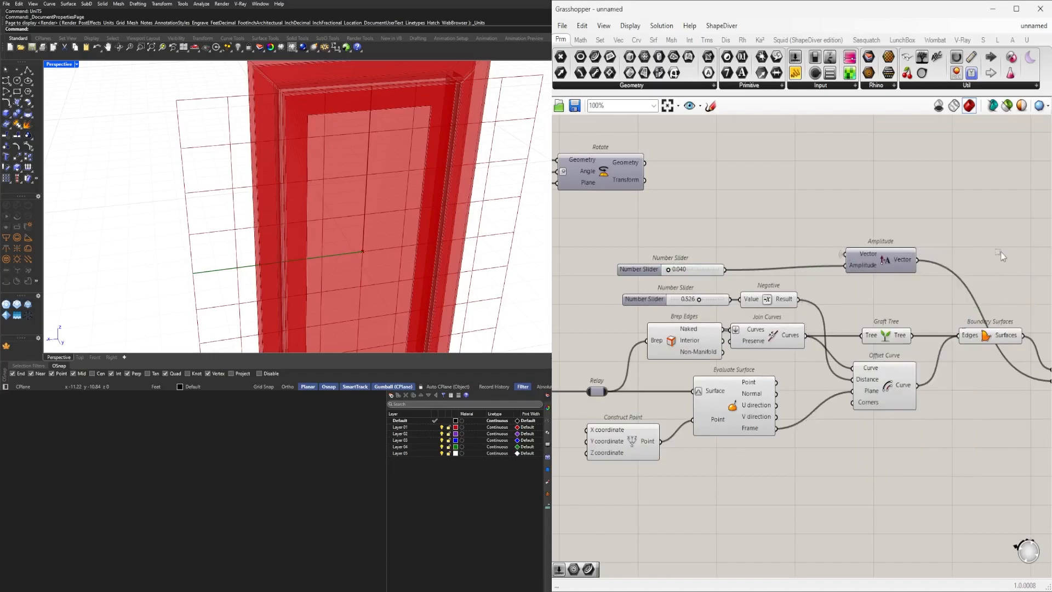
{"action": "scroll", "coordinate": [1004, 255], "scroll_direction": "down", "scroll_amount": 2}
{"action": "right_click_drag", "start_coordinate": [986, 307], "coordinate": [912, 351]}
{"action": "right_click", "coordinate": [922, 361]}
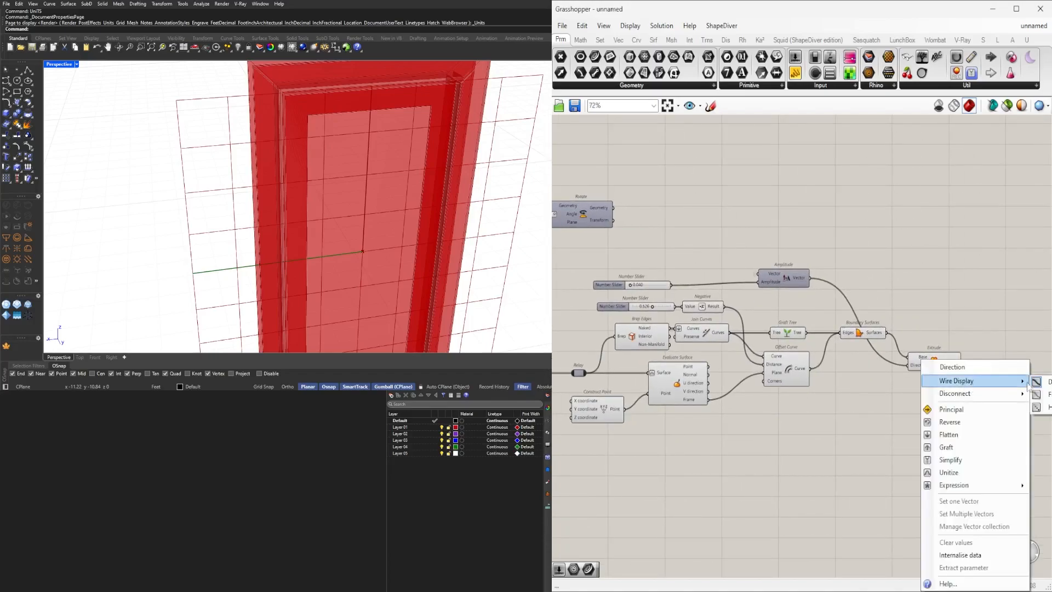
{"action": "left_click", "coordinate": [1037, 407]}
Duplicate the whole panel detailing chain from Relay to Extrude and place the copy below the original.
{"action": "scroll", "coordinate": [989, 420], "scroll_direction": "down", "scroll_amount": 1}
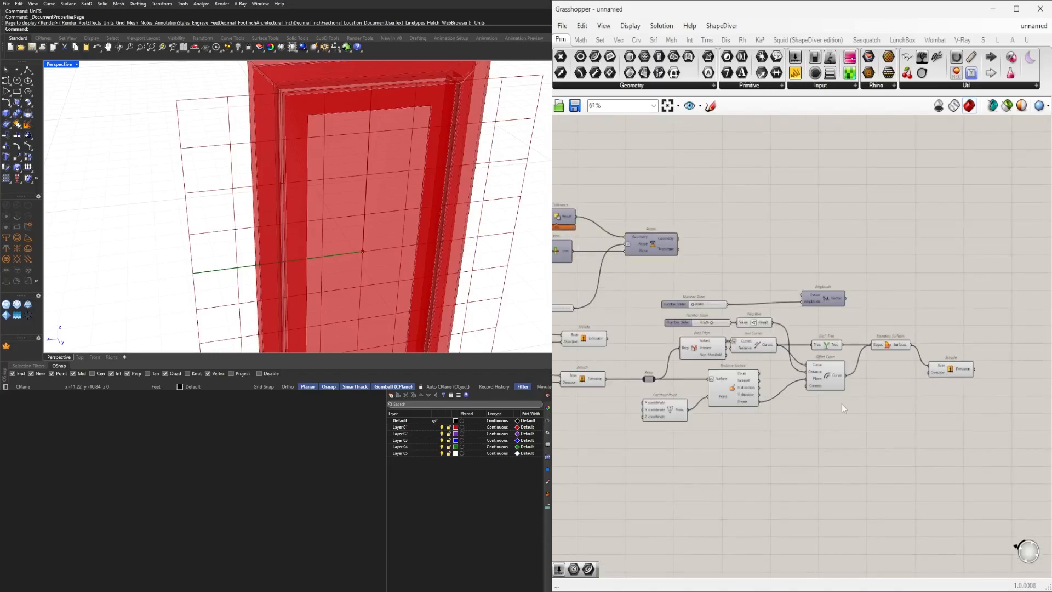
{"action": "left_click_drag", "start_coordinate": [918, 431], "coordinate": [644, 342]}
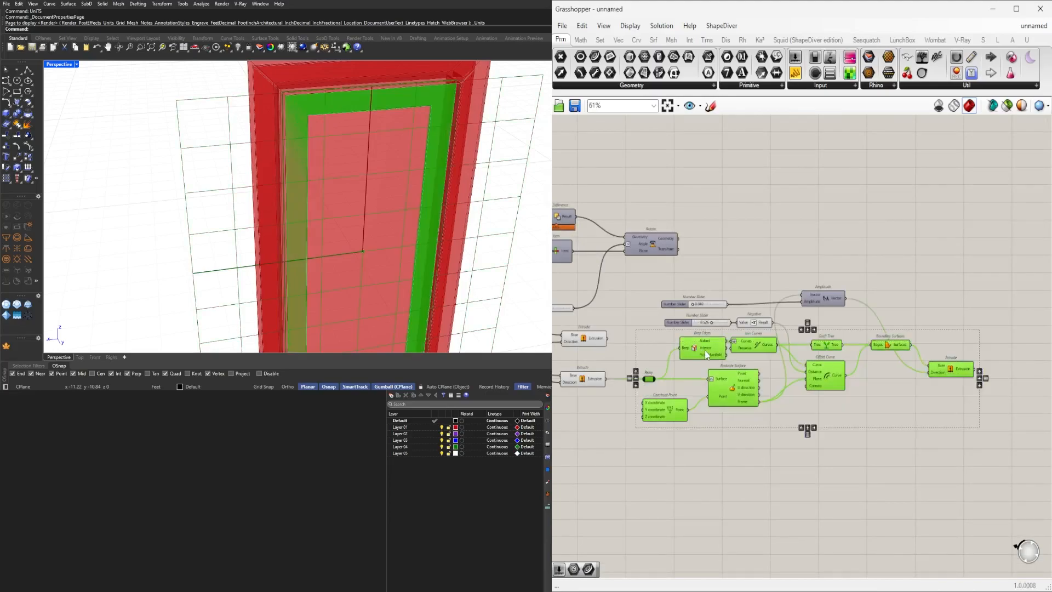
{"action": "left_click_drag", "start_coordinate": [708, 355], "coordinate": [717, 453], "text": "alt"}
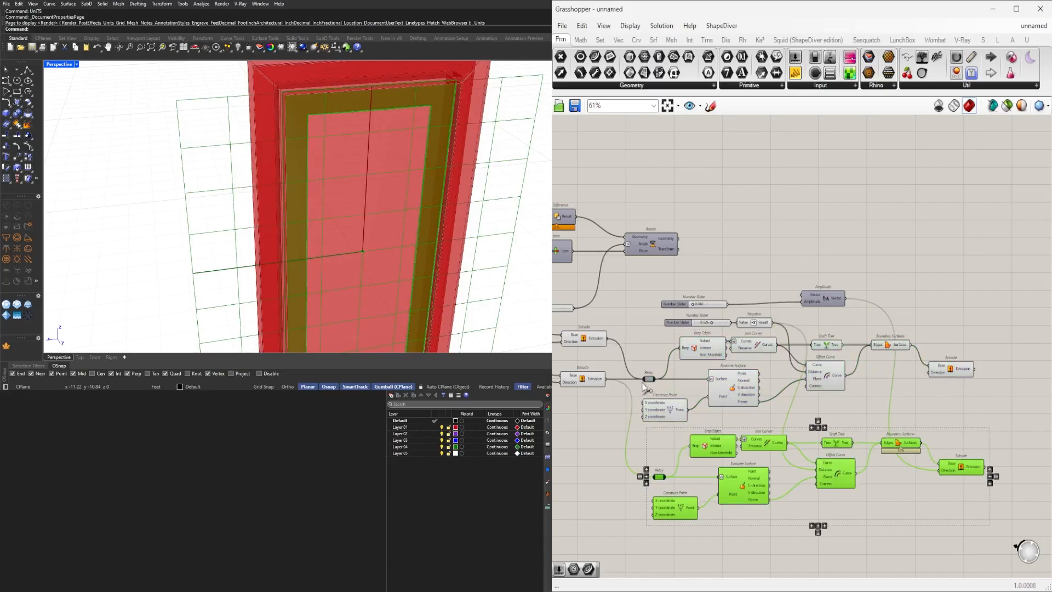
{"action": "left_click", "coordinate": [922, 388]}
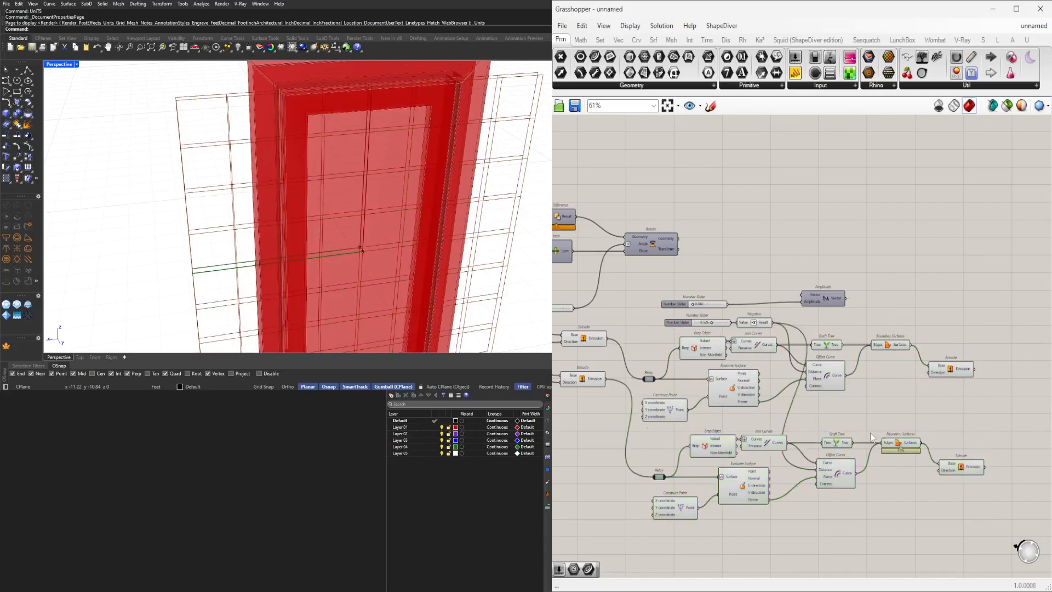
{"action": "left_click", "coordinate": [939, 364]}
{"action": "scroll", "coordinate": [940, 364], "scroll_direction": "up", "scroll_amount": 4}
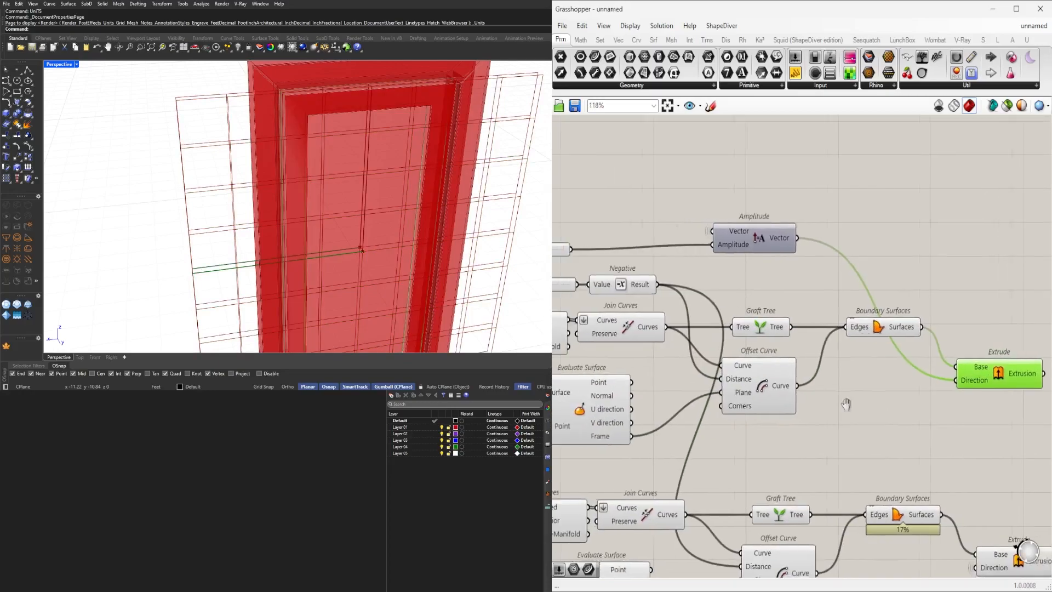
Insert a Negative component between the Amplitude vector and the panel Extrude's Direction input.
{"action": "double_click", "coordinate": [917, 274]}
{"action": "type", "text": "neg"}
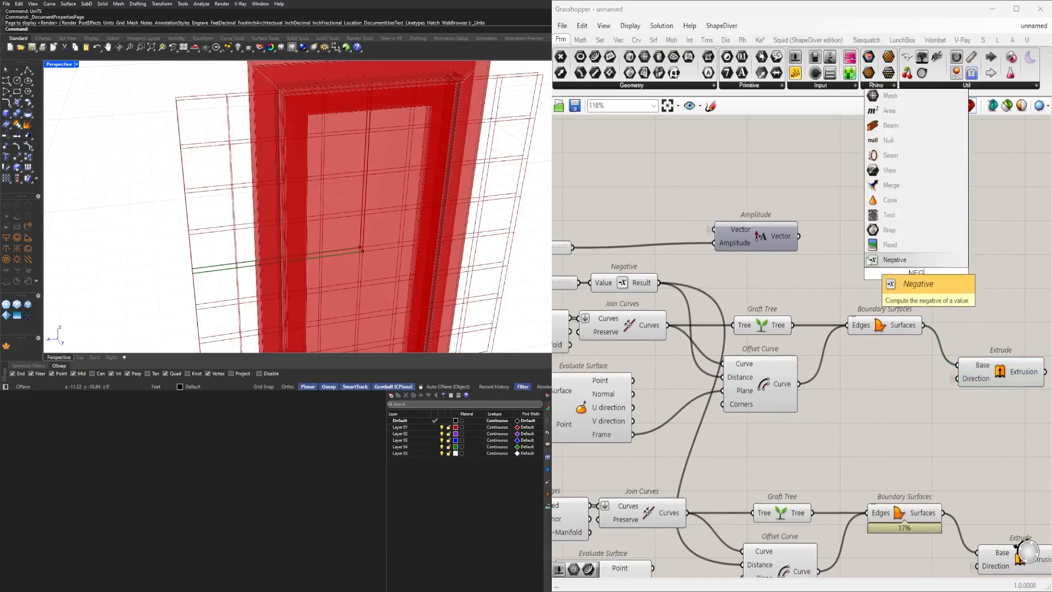
{"action": "key", "text": "Return"}
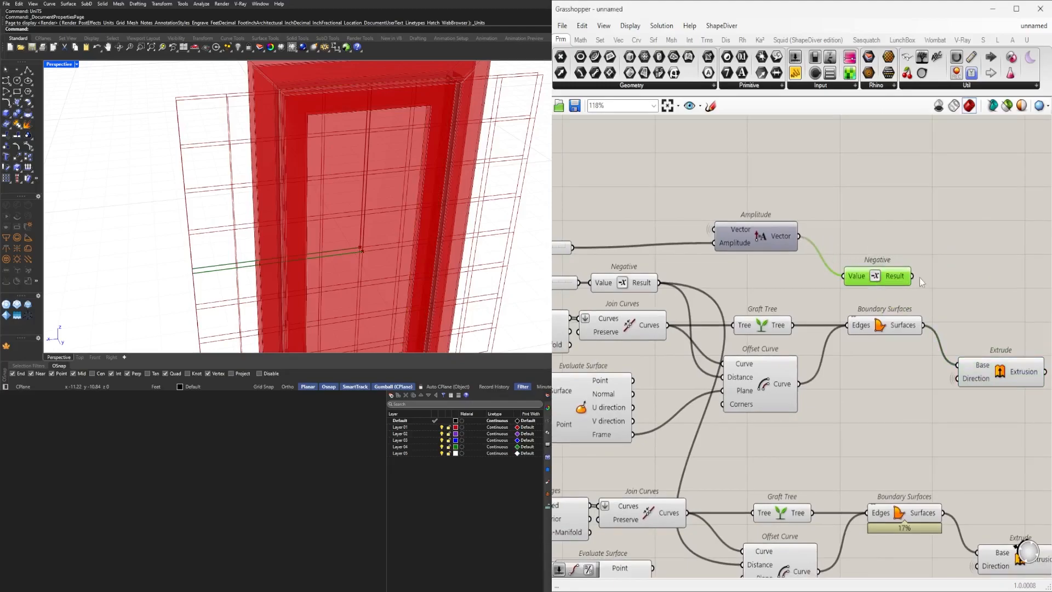
{"action": "left_click_drag", "start_coordinate": [957, 385], "coordinate": [958, 381]}
{"action": "left_click", "coordinate": [1001, 367]}
{"action": "right_click_drag", "start_coordinate": [318, 274], "coordinate": [373, 233]}
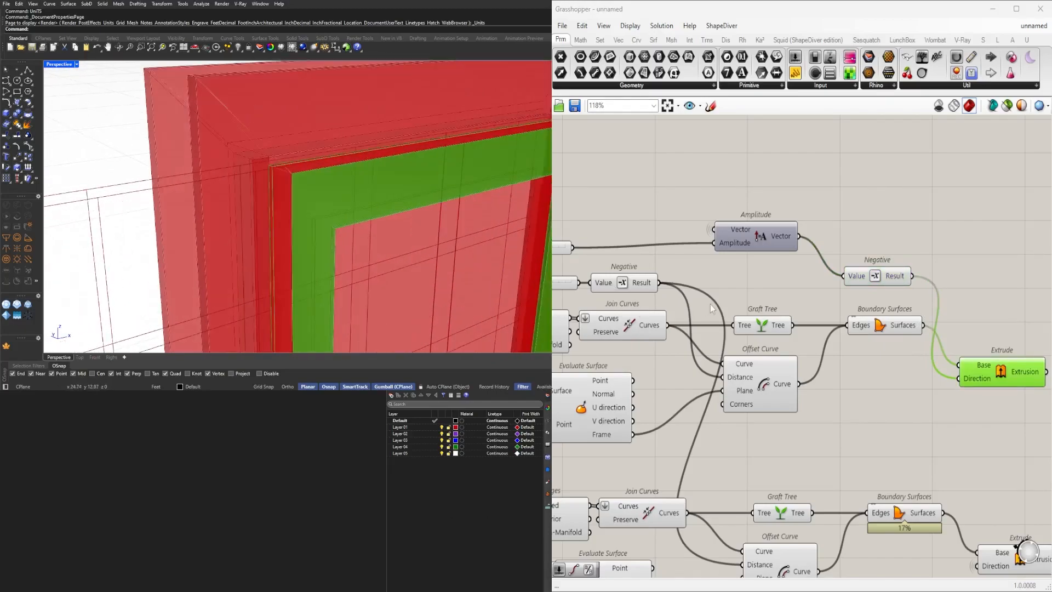
Toggle the preview of the component at the Amplitude output and zoom out over the definition.
{"action": "scroll", "coordinate": [759, 274], "scroll_direction": "down", "scroll_amount": 6}
{"action": "scroll", "coordinate": [789, 266], "scroll_direction": "up", "scroll_amount": 4}
{"action": "left_click", "coordinate": [811, 230]}
{"action": "middle_click", "coordinate": [823, 188]}
{"action": "left_click", "coordinate": [856, 163]}
{"action": "scroll", "coordinate": [1041, 305], "scroll_direction": "down", "scroll_amount": 2}
{"action": "right_click_drag", "start_coordinate": [1041, 304], "coordinate": [774, 233]}
{"action": "right_click_drag", "start_coordinate": [1016, 374], "coordinate": [857, 328]}
{"action": "scroll", "coordinate": [857, 328], "scroll_direction": "up", "scroll_amount": 1}
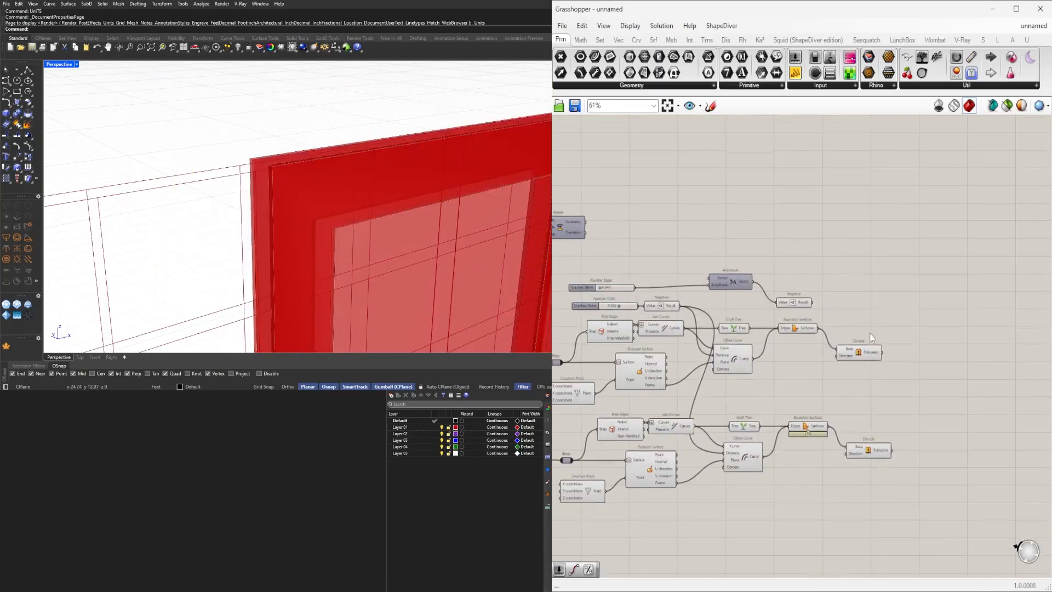
{"action": "scroll", "coordinate": [858, 342], "scroll_direction": "up", "scroll_amount": 2}
Select the two Extrude components fed by the Subtraction and turn off their preview.
{"action": "left_click", "coordinate": [859, 346]}
{"action": "left_click", "coordinate": [868, 483], "text": "shift"}
{"action": "right_click_drag", "start_coordinate": [345, 176], "coordinate": [548, 201]}
{"action": "right_click_drag", "start_coordinate": [702, 336], "coordinate": [967, 343]}
{"action": "scroll", "coordinate": [967, 343], "scroll_direction": "down", "scroll_amount": 3}
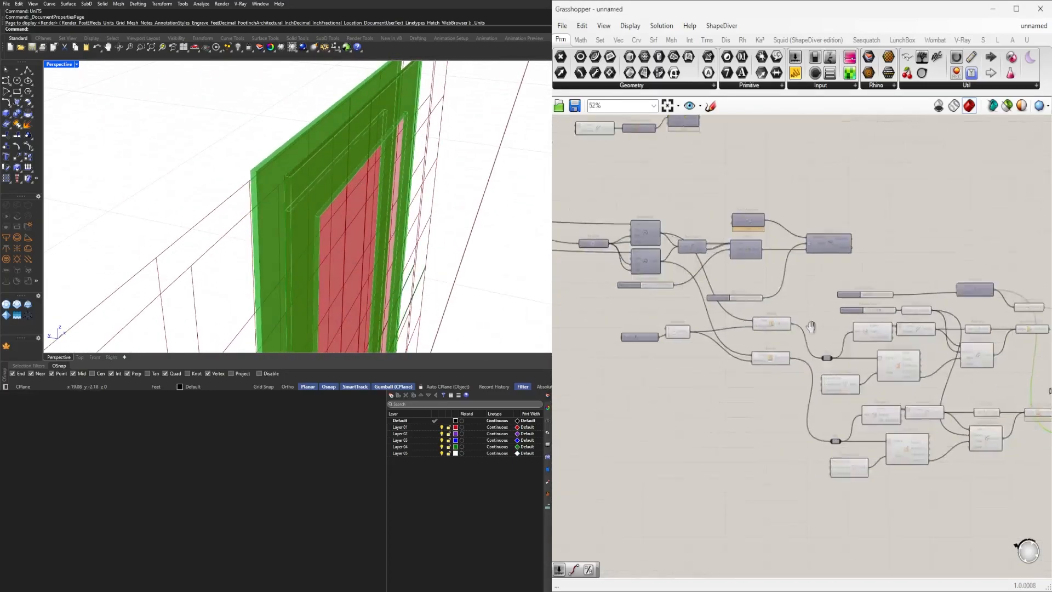
{"action": "scroll", "coordinate": [702, 318], "scroll_direction": "up", "scroll_amount": 5}
{"action": "scroll", "coordinate": [726, 303], "scroll_direction": "down", "scroll_amount": 2}
{"action": "left_click", "coordinate": [809, 324]}
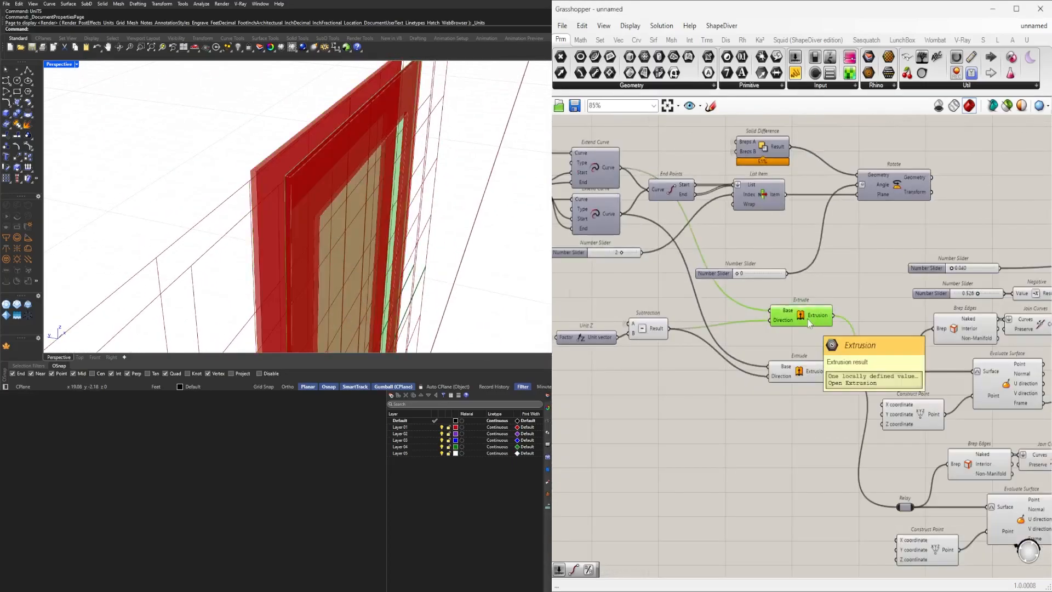
{"action": "left_click", "coordinate": [800, 371], "text": "shift"}
{"action": "middle_click", "coordinate": [795, 314]}
{"action": "left_click", "coordinate": [828, 276]}
{"action": "scroll", "coordinate": [842, 257], "scroll_direction": "down", "scroll_amount": 2}
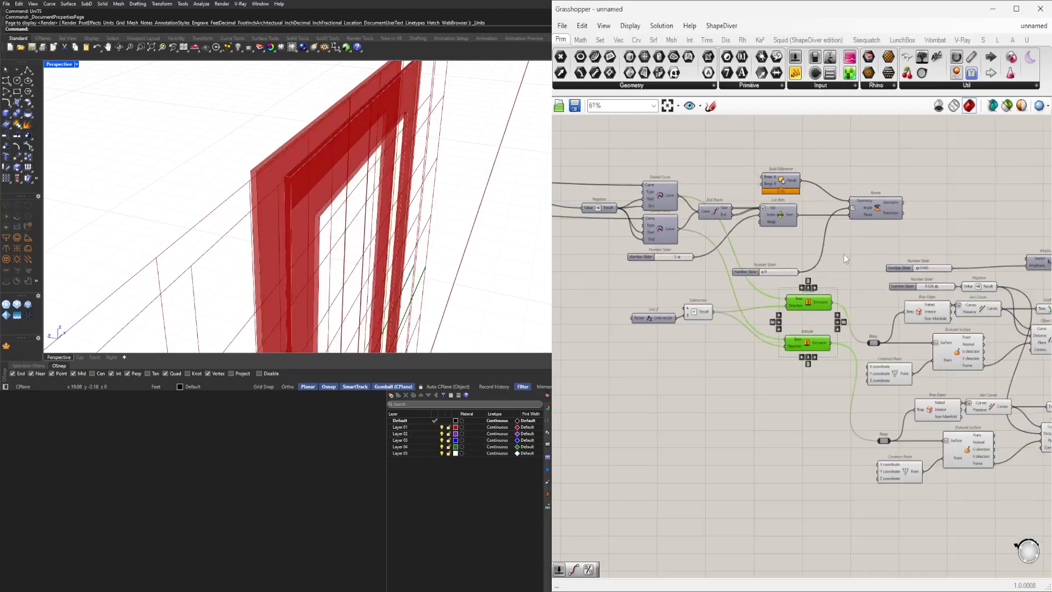
Toggle the Solid Difference component's preview on and off.
{"action": "right_click_drag", "start_coordinate": [842, 257], "coordinate": [985, 289]}
{"action": "scroll", "coordinate": [943, 254], "scroll_direction": "up", "scroll_amount": 2}
{"action": "right_click_drag", "start_coordinate": [910, 229], "coordinate": [826, 275]}
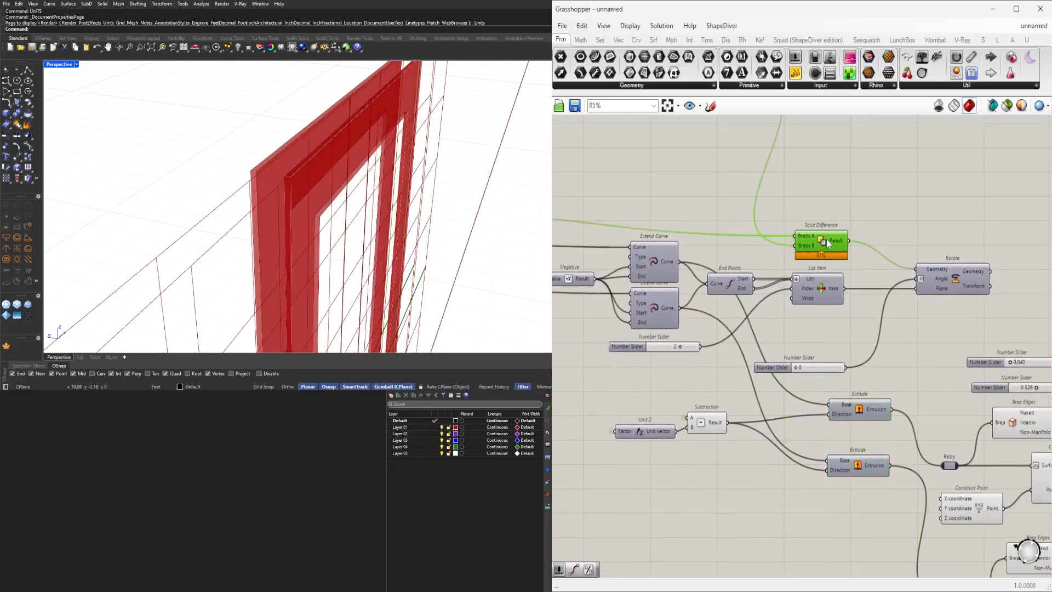
{"action": "left_click", "coordinate": [828, 242]}
{"action": "middle_click", "coordinate": [826, 240]}
{"action": "left_click", "coordinate": [844, 215]}
{"action": "right_click_drag", "start_coordinate": [408, 208], "coordinate": [362, 214]}
{"action": "middle_click", "coordinate": [827, 242]}
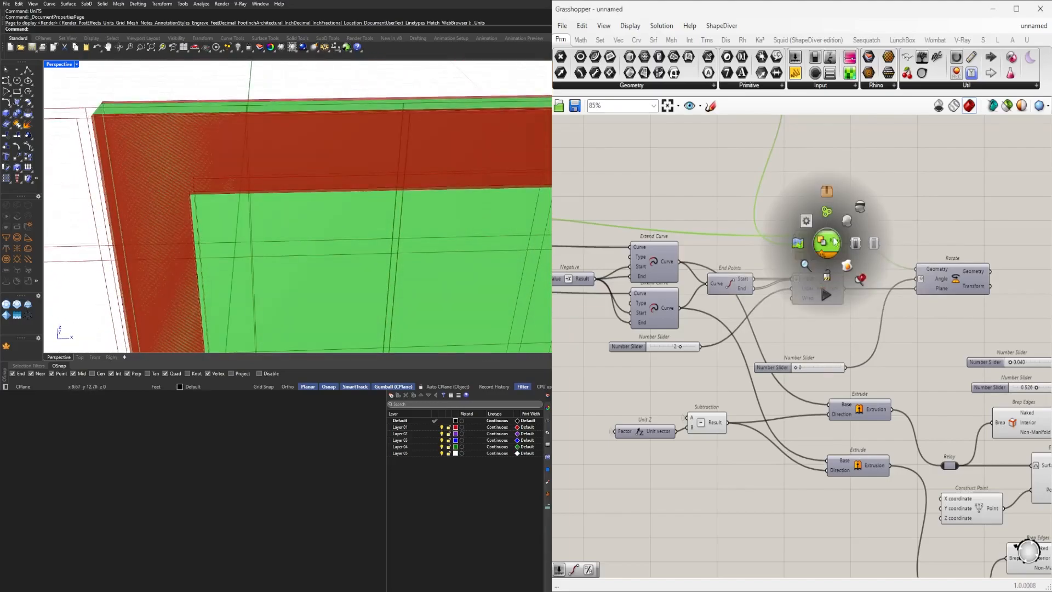
{"action": "left_click", "coordinate": [859, 207]}
Turn off the preview of the Sweep1 component.
{"action": "scroll", "coordinate": [789, 198], "scroll_direction": "down", "scroll_amount": 3}
{"action": "right_click_drag", "start_coordinate": [786, 197], "coordinate": [847, 321]}
{"action": "scroll", "coordinate": [806, 250], "scroll_direction": "up", "scroll_amount": 3}
{"action": "left_click", "coordinate": [812, 241]}
{"action": "middle_click", "coordinate": [816, 241]}
{"action": "left_click", "coordinate": [848, 208]}
{"action": "scroll", "coordinate": [331, 179], "scroll_direction": "down", "scroll_amount": 5}
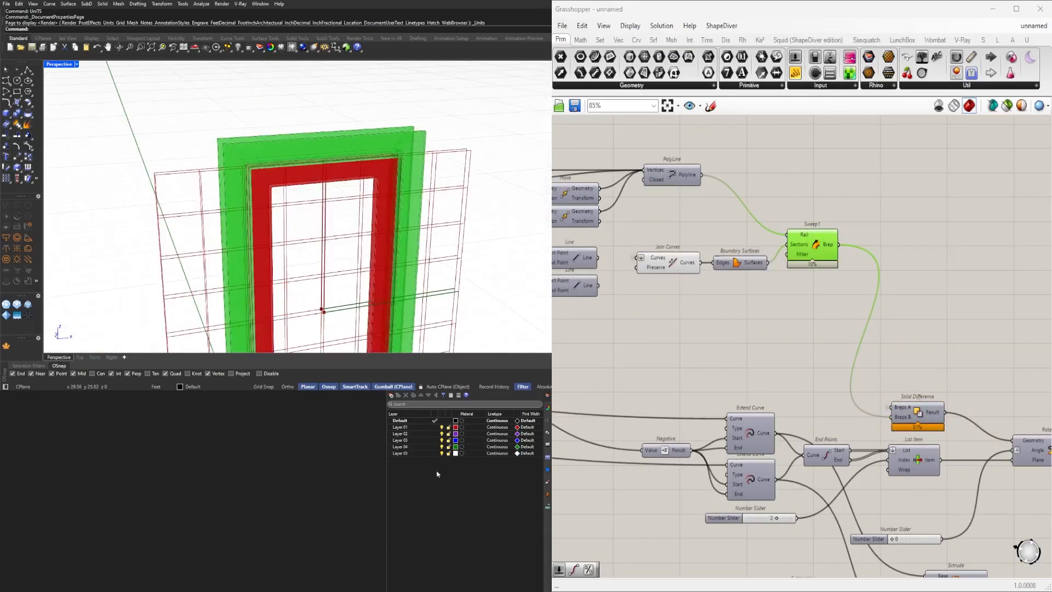
{"action": "middle_click", "coordinate": [804, 242]}
{"action": "left_click", "coordinate": [845, 204]}
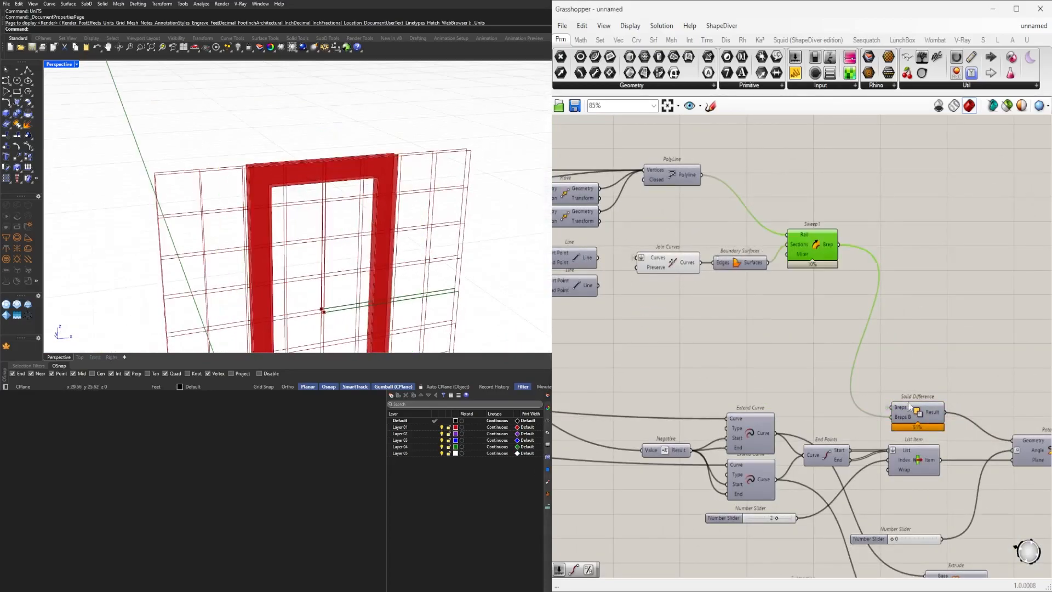
Turn off the preview of the Extrude component fed by the frame's Boundary Surfaces.
{"action": "scroll", "coordinate": [893, 419], "scroll_direction": "down", "scroll_amount": 5}
{"action": "scroll", "coordinate": [759, 399], "scroll_direction": "up", "scroll_amount": 7}
{"action": "left_click", "coordinate": [747, 395]}
{"action": "middle_click", "coordinate": [749, 393]}
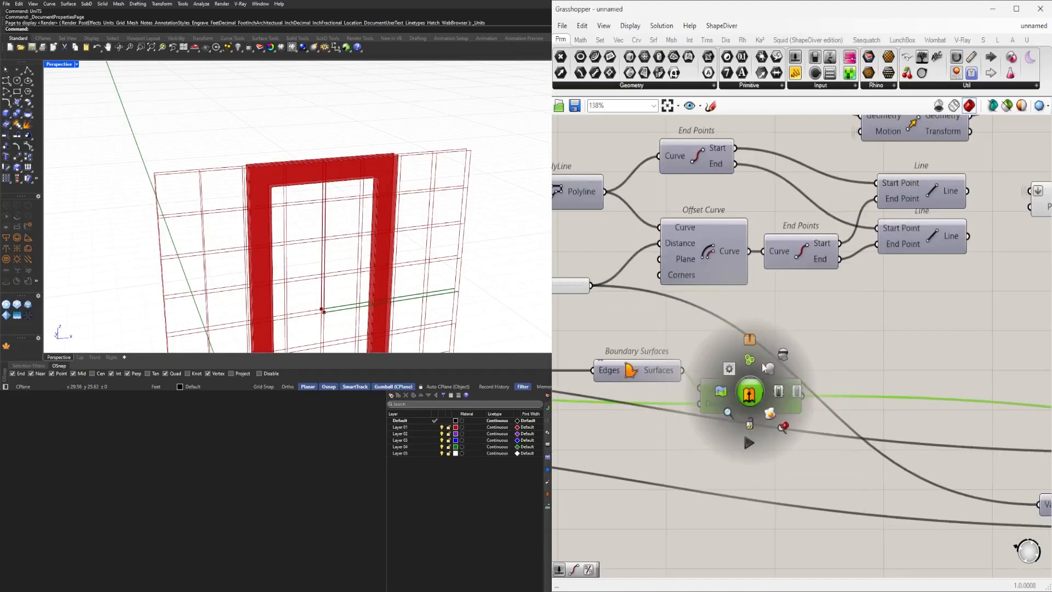
{"action": "left_click", "coordinate": [771, 369]}
{"action": "mouse_move", "coordinate": [383, 219]}
{"action": "right_mouse_down"}
{"action": "mouse_move", "coordinate": [434, 212]}
{"action": "mouse_move", "coordinate": [364, 213]}
{"action": "right_mouse_up"}
{"action": "scroll", "coordinate": [296, 206], "scroll_direction": "up", "scroll_amount": 5}
{"action": "right_click_drag", "start_coordinate": [241, 198], "coordinate": [324, 196]}
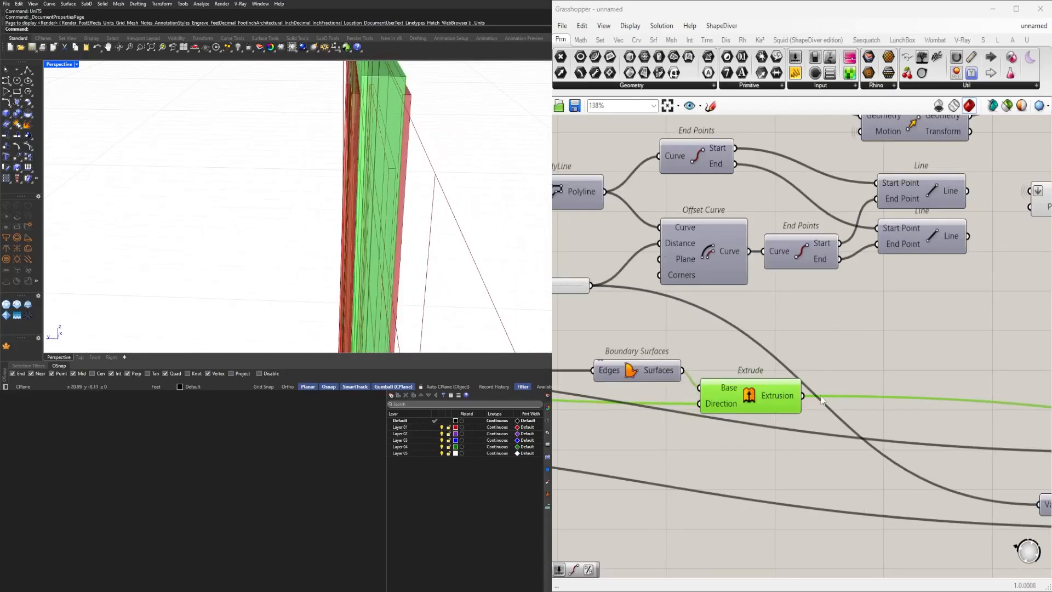
{"action": "middle_click", "coordinate": [752, 399]}
{"action": "left_click", "coordinate": [788, 367]}
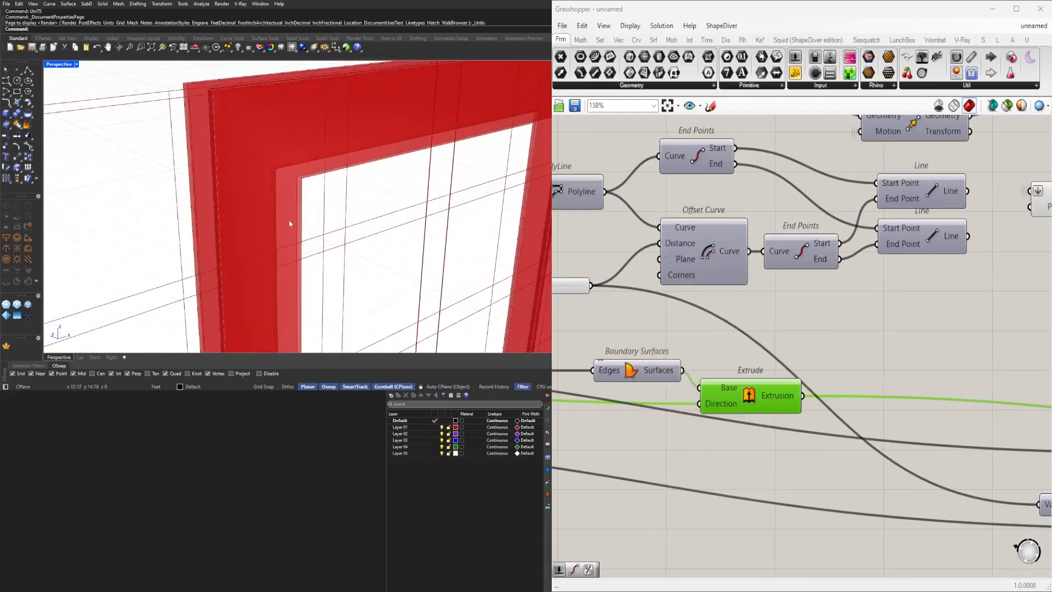
Turn on the Rotate component's preview.
{"action": "scroll", "coordinate": [820, 314], "scroll_direction": "down", "scroll_amount": 4}
{"action": "scroll", "coordinate": [820, 314], "scroll_direction": "down", "scroll_amount": 2}
{"action": "right_click_drag", "start_coordinate": [1017, 314], "coordinate": [693, 323]}
{"action": "right_click_drag", "start_coordinate": [898, 412], "coordinate": [798, 360]}
{"action": "scroll", "coordinate": [759, 340], "scroll_direction": "up", "scroll_amount": 4}
{"action": "left_click", "coordinate": [712, 286]}
{"action": "middle_click", "coordinate": [722, 258]}
{"action": "left_click", "coordinate": [744, 238]}
{"action": "right_click_drag", "start_coordinate": [425, 199], "coordinate": [376, 99]}
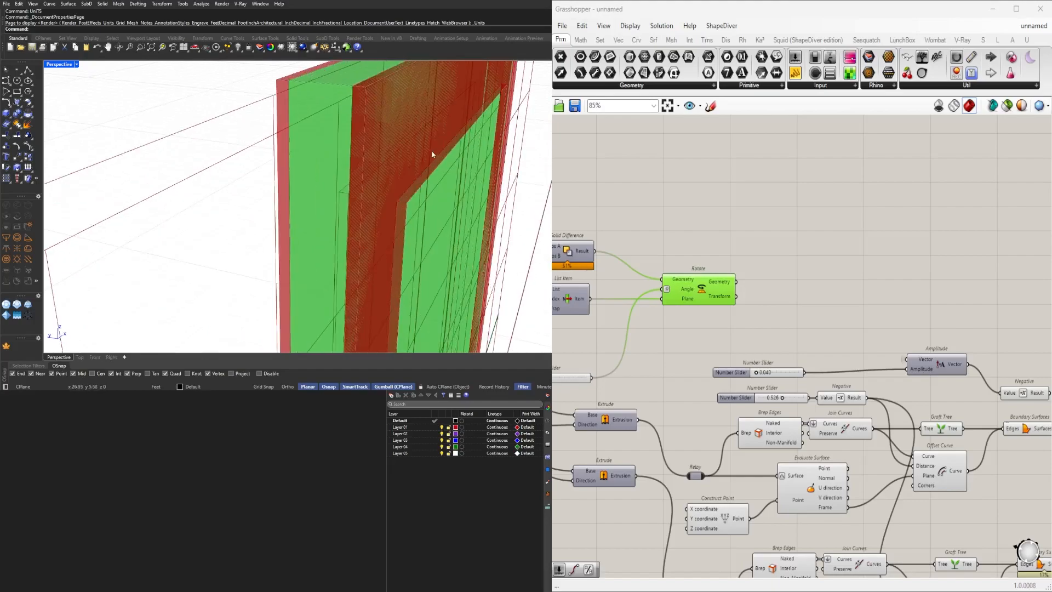
Add a Solid Union component and feed it the door leaf and both extruded panel solids.
{"action": "scroll", "coordinate": [658, 305], "scroll_direction": "down", "scroll_amount": 2}
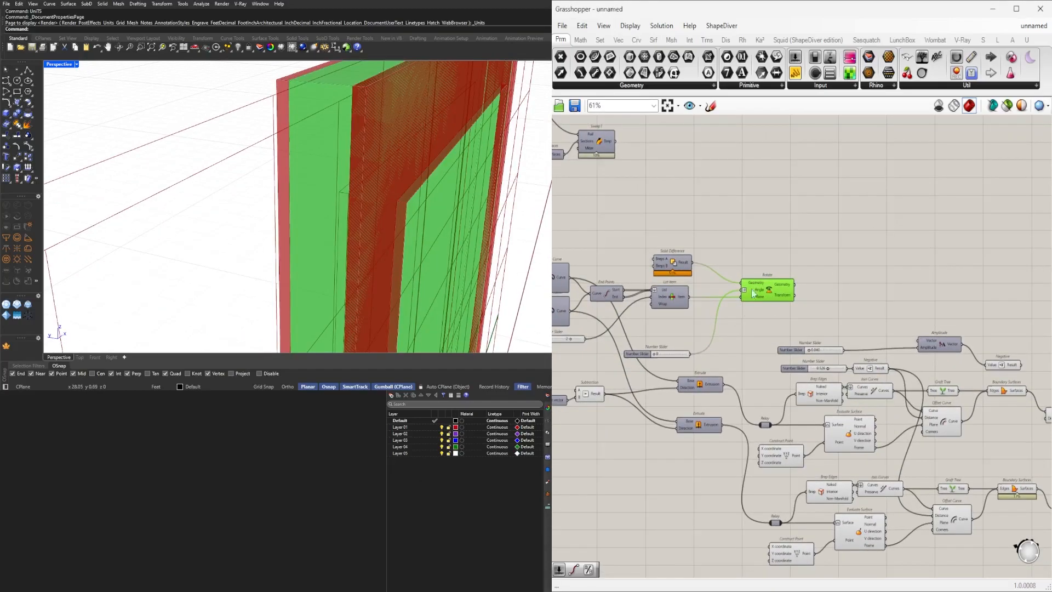
{"action": "scroll", "coordinate": [906, 289], "scroll_direction": "down", "scroll_amount": 1}
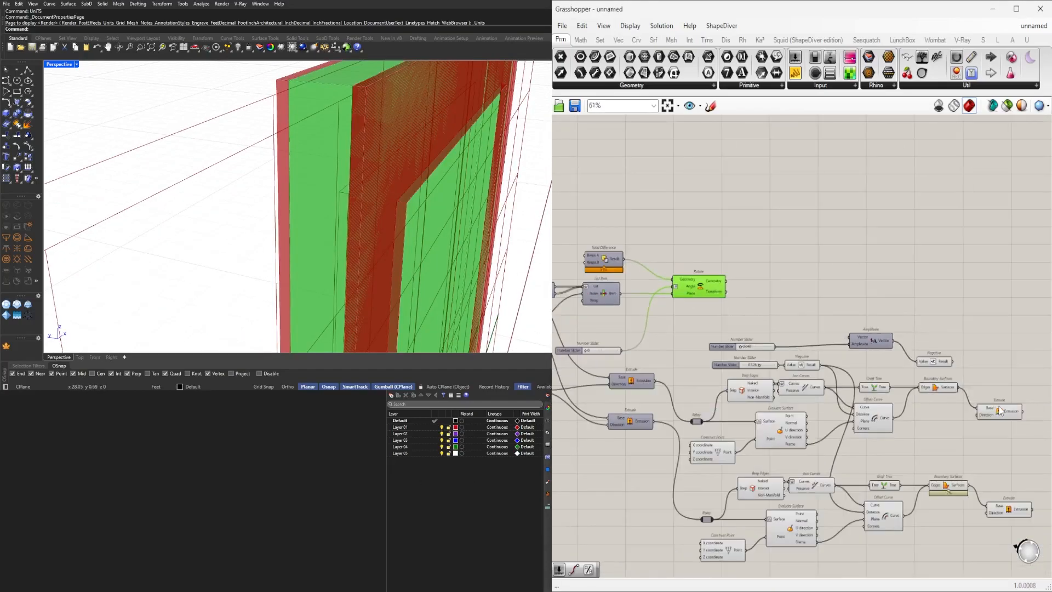
{"action": "left_click", "coordinate": [998, 409]}
{"action": "left_click", "coordinate": [785, 229]}
{"action": "scroll", "coordinate": [696, 262], "scroll_direction": "up", "scroll_amount": 2}
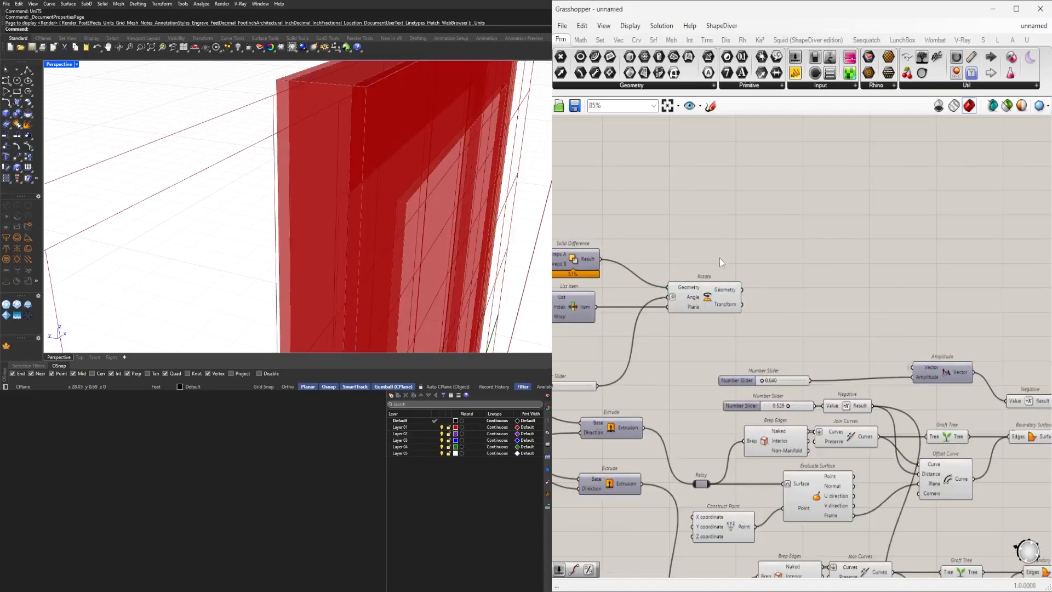
{"action": "type", "text": "UNION"}
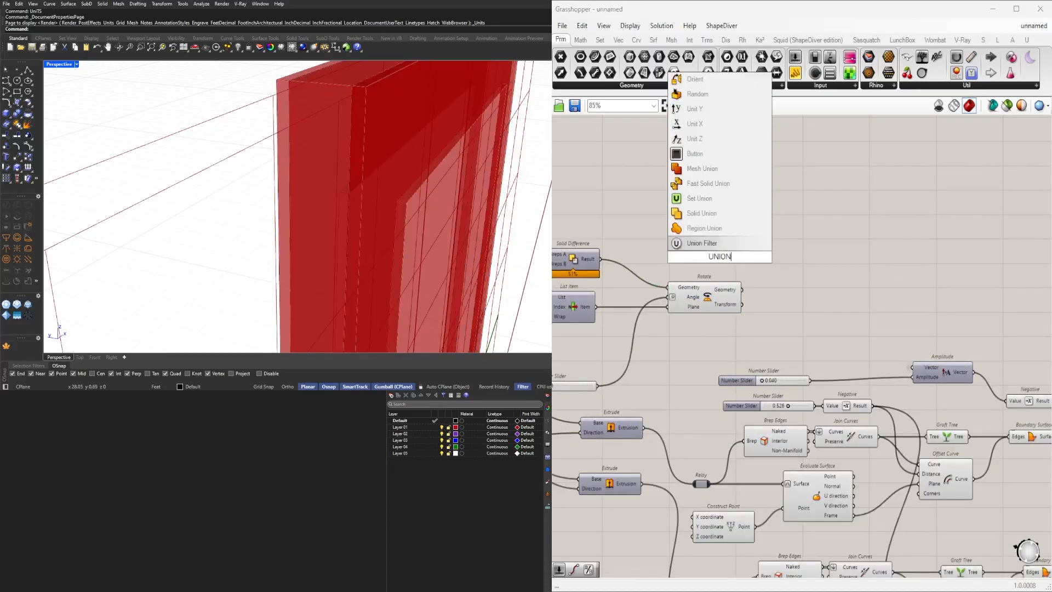
{"action": "left_click", "coordinate": [681, 213]}
{"action": "left_click_drag", "start_coordinate": [687, 253], "coordinate": [698, 258]}
{"action": "left_click_drag", "start_coordinate": [711, 257], "coordinate": [851, 470]}
Flatten the Solid Union component's Breps input.
{"action": "scroll", "coordinate": [719, 260], "scroll_direction": "down", "scroll_amount": 5}
{"action": "scroll", "coordinate": [833, 324], "scroll_direction": "up", "scroll_amount": 5}
{"action": "scroll", "coordinate": [821, 305], "scroll_direction": "up", "scroll_amount": 3}
{"action": "right_click", "coordinate": [855, 455]}
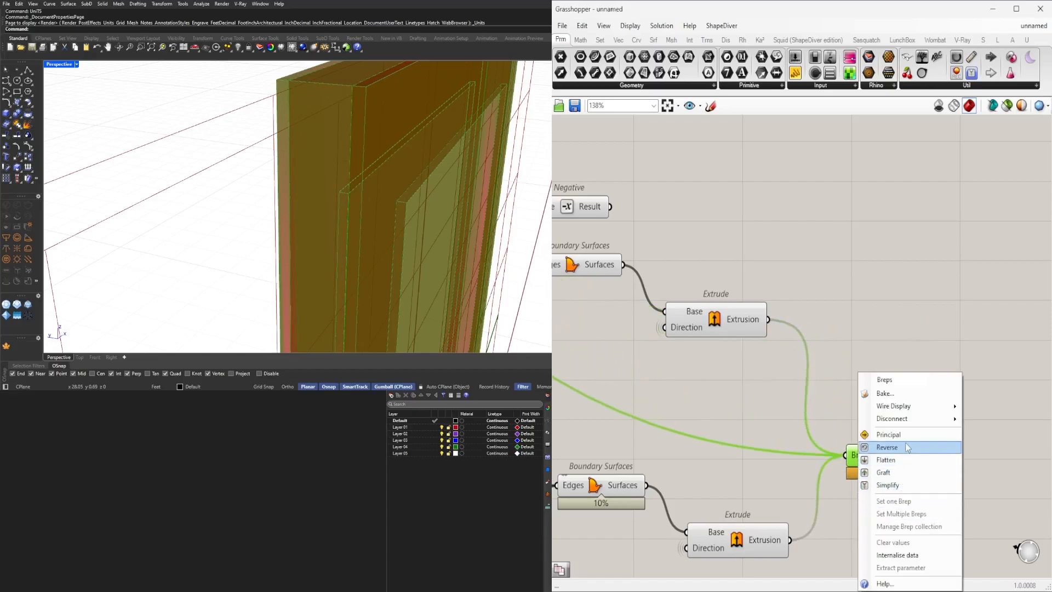
{"action": "left_click", "coordinate": [903, 463]}
{"action": "right_click_drag", "start_coordinate": [1019, 455], "coordinate": [873, 433]}
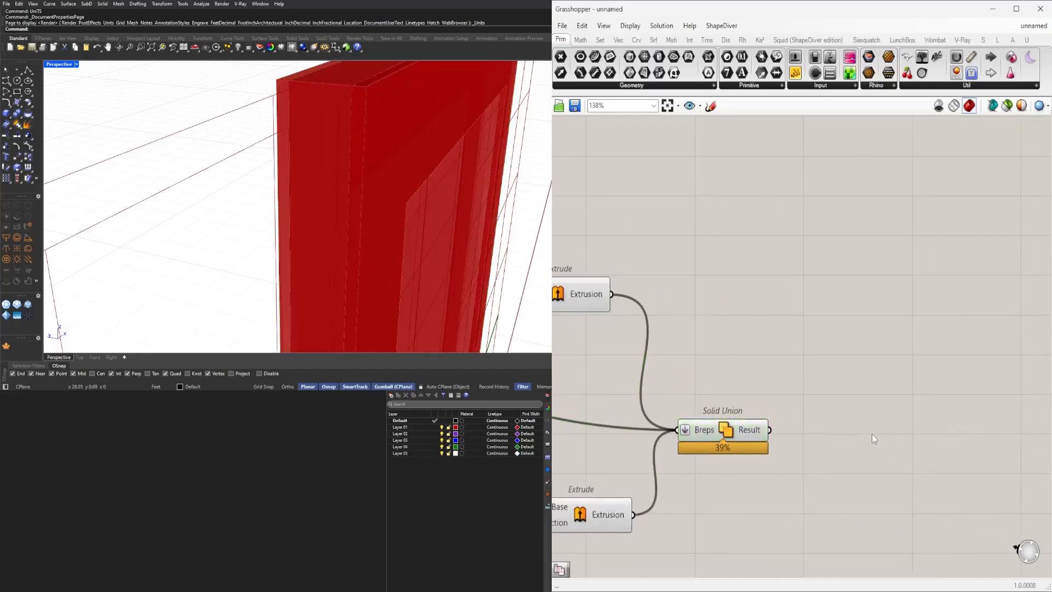
Add a Merge Faces component after the Solid Union and connect the union result to it.
{"action": "double_click", "coordinate": [872, 433]}
{"action": "type", "text": "MEG"}
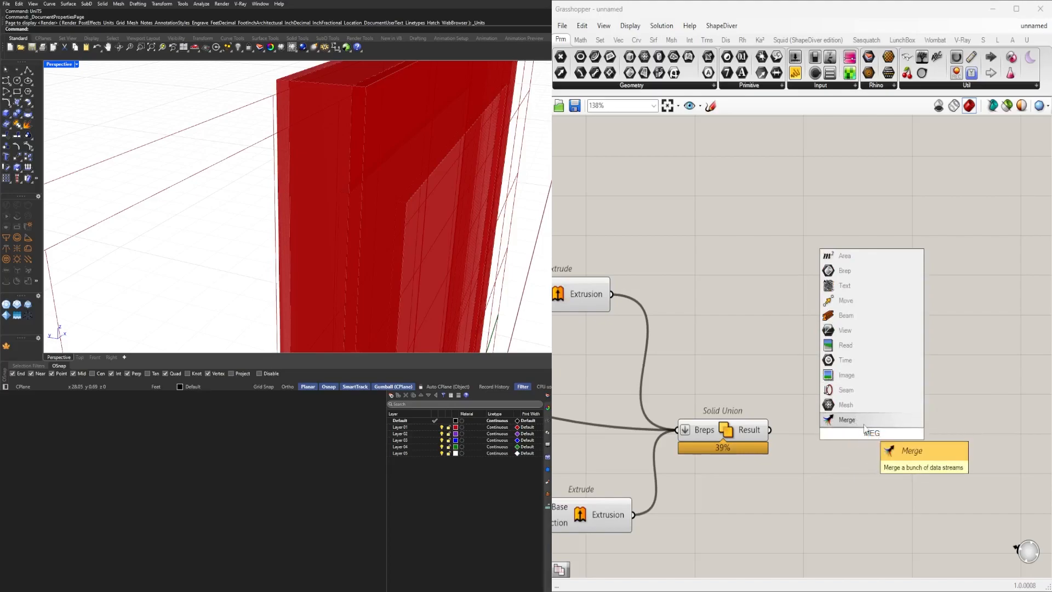
{"action": "key", "text": "Escape"}
{"action": "double_click", "coordinate": [856, 428]}
{"action": "type", "text": "MERGE"}
{"action": "left_click", "coordinate": [839, 355]}
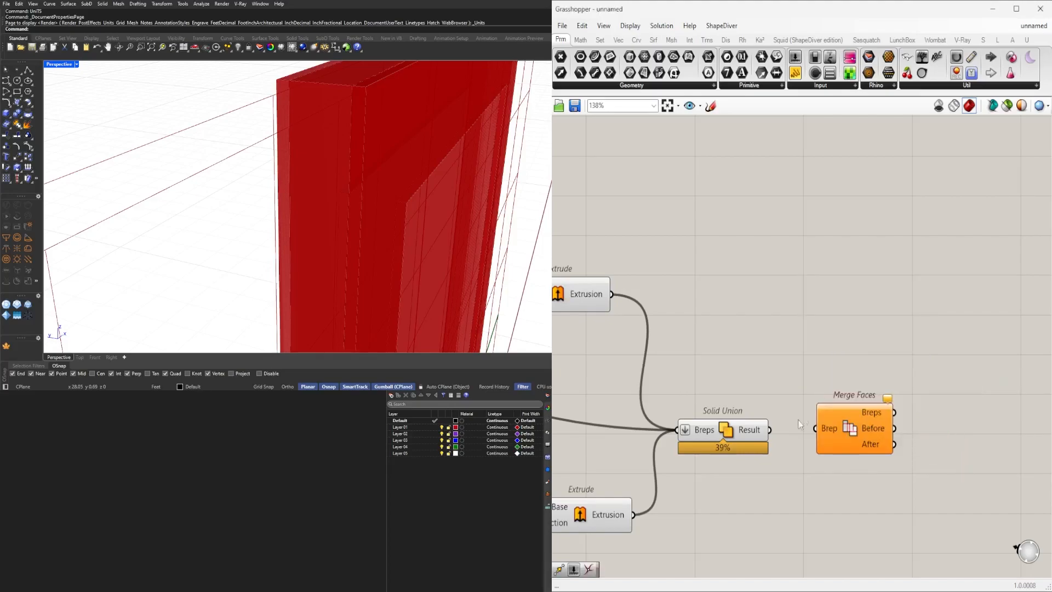
{"action": "left_click_drag", "start_coordinate": [799, 435], "coordinate": [815, 429]}
Turn off the preview of the selected panel-detailing components so only the door geometry displays.
{"action": "scroll", "coordinate": [716, 481], "scroll_direction": "down", "scroll_amount": 6}
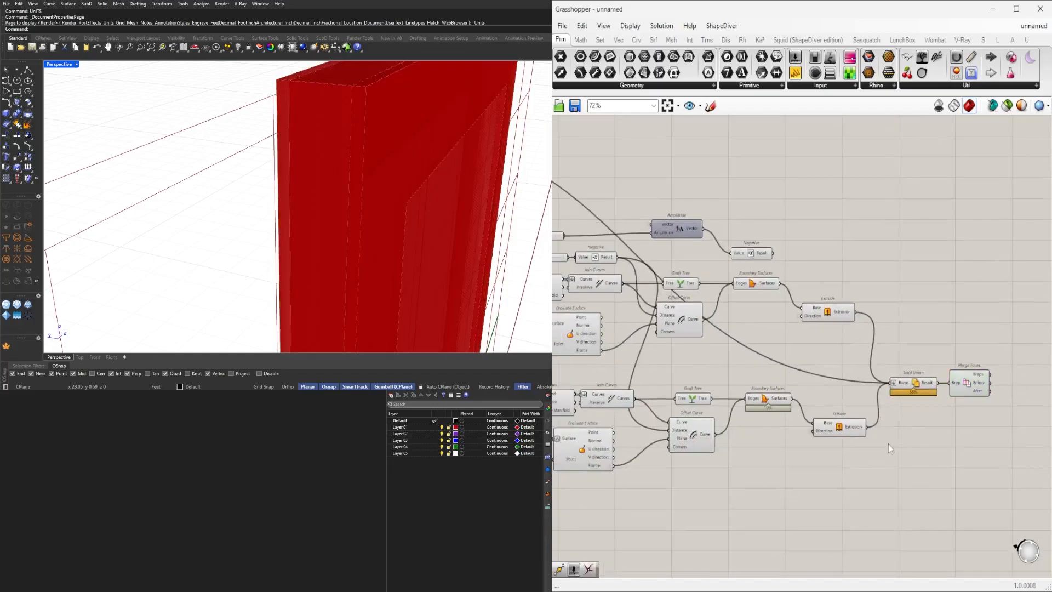
{"action": "left_click_drag", "start_coordinate": [953, 422], "coordinate": [752, 275]}
{"action": "middle_click", "coordinate": [763, 282]}
{"action": "scroll", "coordinate": [802, 262], "scroll_direction": "down", "scroll_amount": 2}
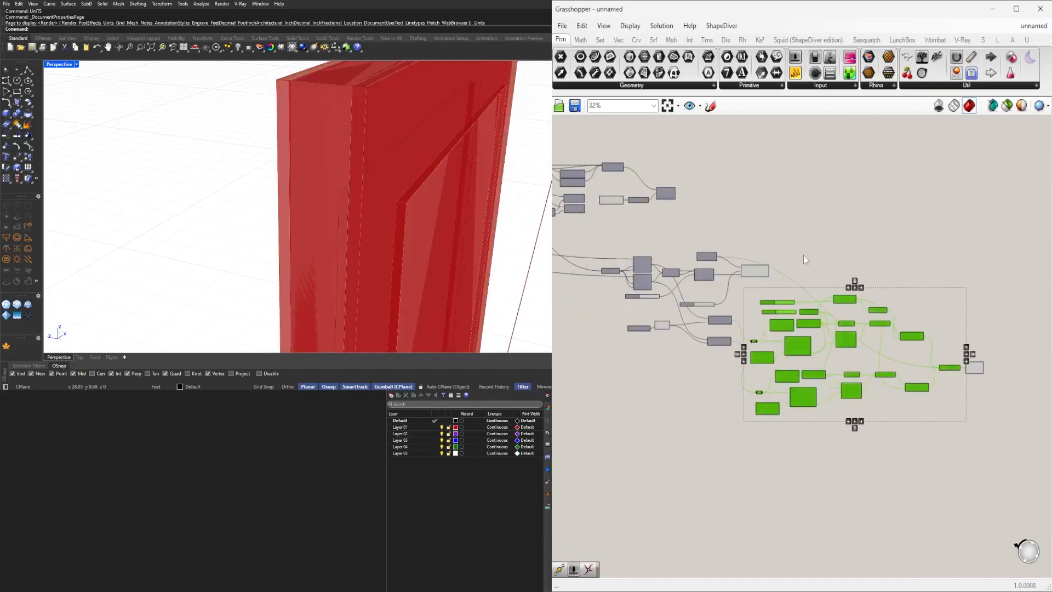
{"action": "left_click_drag", "start_coordinate": [861, 540], "coordinate": [628, 230]}
{"action": "middle_click", "coordinate": [648, 225]}
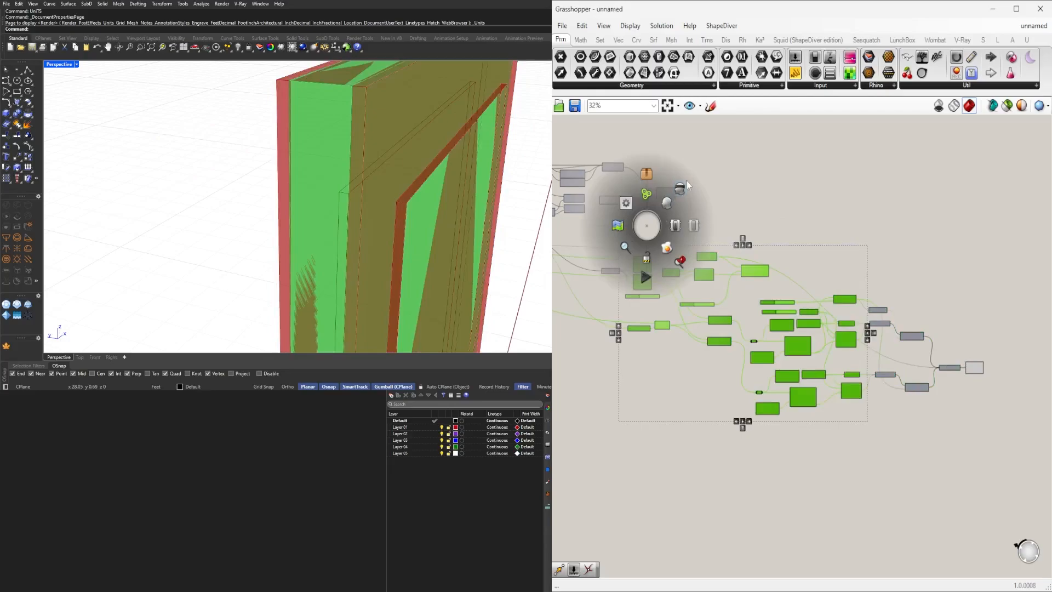
{"action": "left_click", "coordinate": [679, 190]}
{"action": "left_click", "coordinate": [790, 201]}
{"action": "right_click_drag", "start_coordinate": [949, 334], "coordinate": [894, 303]}
{"action": "right_click_drag", "start_coordinate": [384, 205], "coordinate": [409, 230]}
{"action": "scroll", "coordinate": [291, 211], "scroll_direction": "down", "scroll_amount": 4}
{"action": "scroll", "coordinate": [821, 292], "scroll_direction": "up", "scroll_amount": 5}
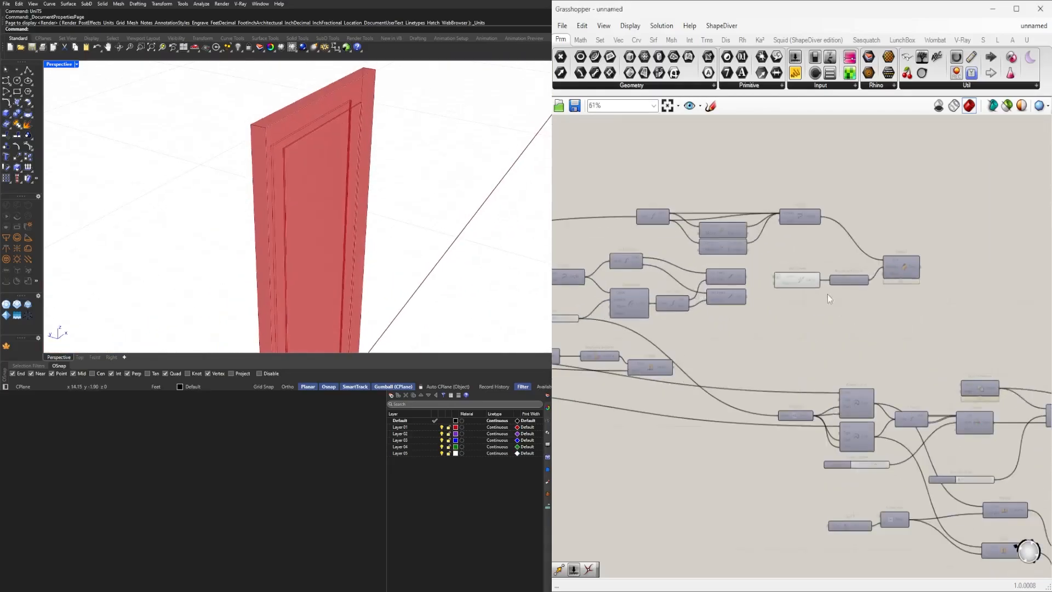
Turn the Sweep1 frame component's preview back on.
{"action": "middle_click", "coordinate": [929, 206]}
{"action": "left_click", "coordinate": [971, 174]}
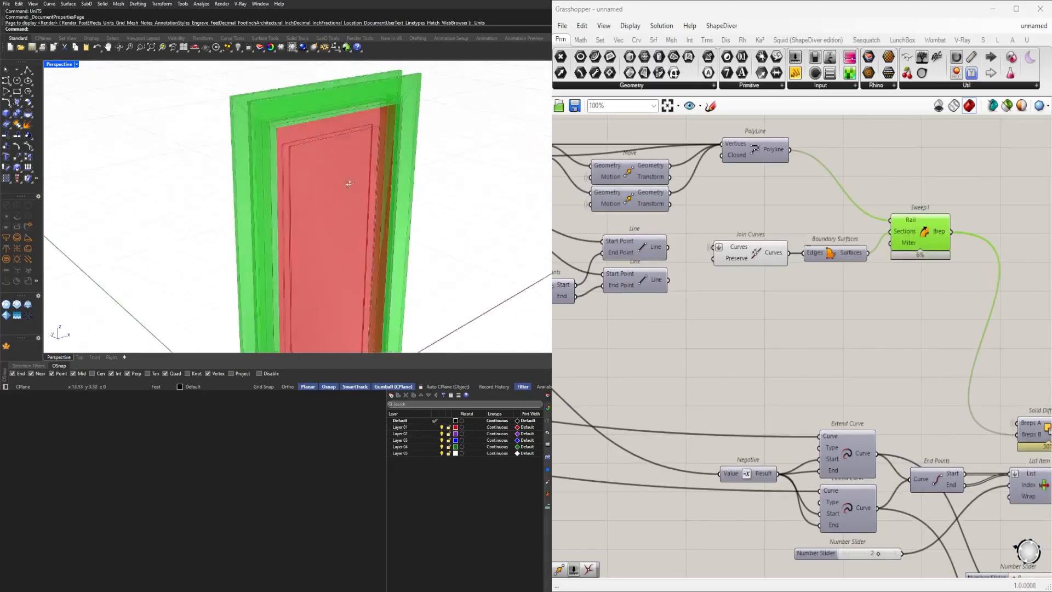
{"action": "left_click", "coordinate": [815, 161]}
{"action": "right_click_drag", "start_coordinate": [446, 278], "coordinate": [319, 161]}
{"action": "scroll", "coordinate": [296, 112], "scroll_direction": "up", "scroll_amount": 4}
{"action": "scroll", "coordinate": [298, 155], "scroll_direction": "down", "scroll_amount": 5}
{"action": "scroll", "coordinate": [319, 161], "scroll_direction": "down", "scroll_amount": 3}
{"action": "scroll", "coordinate": [834, 322], "scroll_direction": "down", "scroll_amount": 3}
{"action": "right_click_drag", "start_coordinate": [1044, 379], "coordinate": [728, 410]}
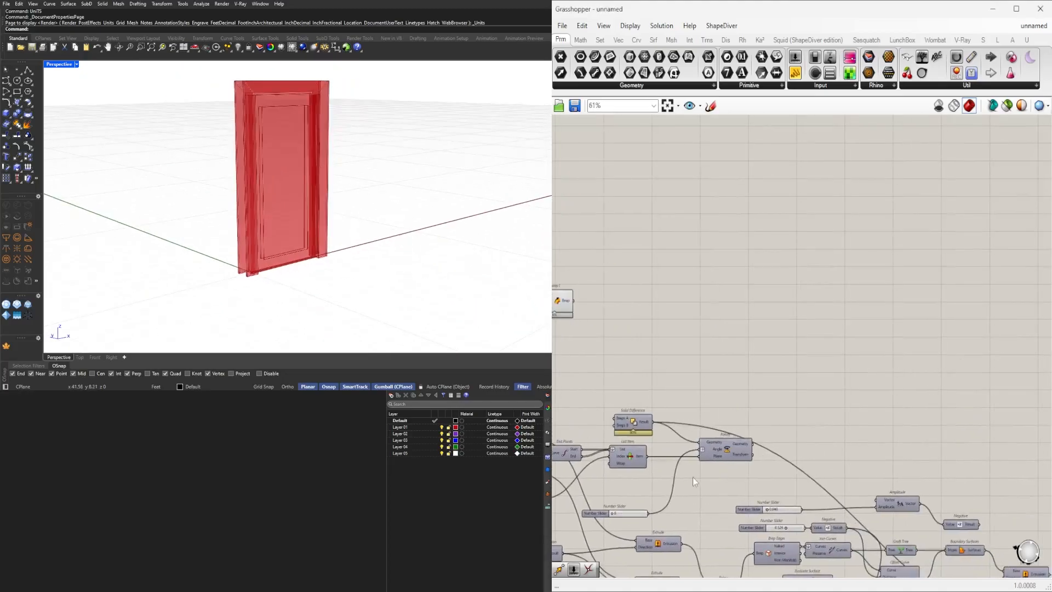
Move the Rotate, List Item and angle slider beside the Solid Union and feed Merge Faces into Rotate.
{"action": "scroll", "coordinate": [701, 471], "scroll_direction": "up", "scroll_amount": 3}
{"action": "left_click", "coordinate": [735, 432]}
{"action": "right_click_drag", "start_coordinate": [660, 460], "coordinate": [722, 353]}
{"action": "scroll", "coordinate": [861, 368], "scroll_direction": "down", "scroll_amount": 2}
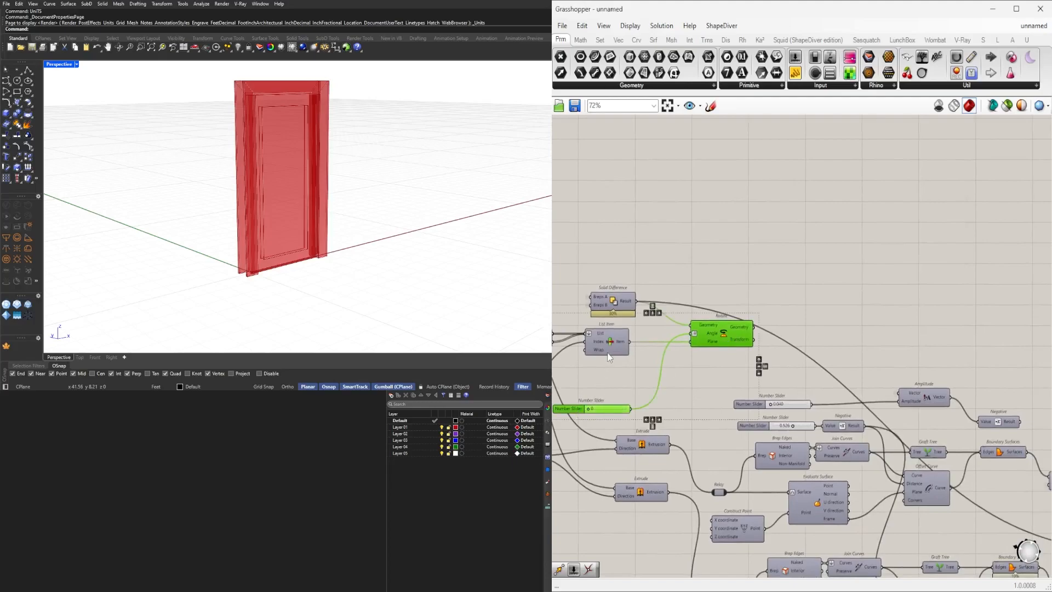
{"action": "scroll", "coordinate": [754, 349], "scroll_direction": "down", "scroll_amount": 1}
{"action": "right_click_drag", "start_coordinate": [754, 348], "coordinate": [689, 367]}
{"action": "left_click_drag", "start_coordinate": [667, 358], "coordinate": [1044, 356]}
{"action": "right_click_drag", "start_coordinate": [1009, 354], "coordinate": [818, 332]}
{"action": "left_click_drag", "start_coordinate": [851, 328], "coordinate": [1022, 329]}
{"action": "left_click", "coordinate": [995, 437]}
{"action": "right_click_drag", "start_coordinate": [1031, 404], "coordinate": [961, 374]}
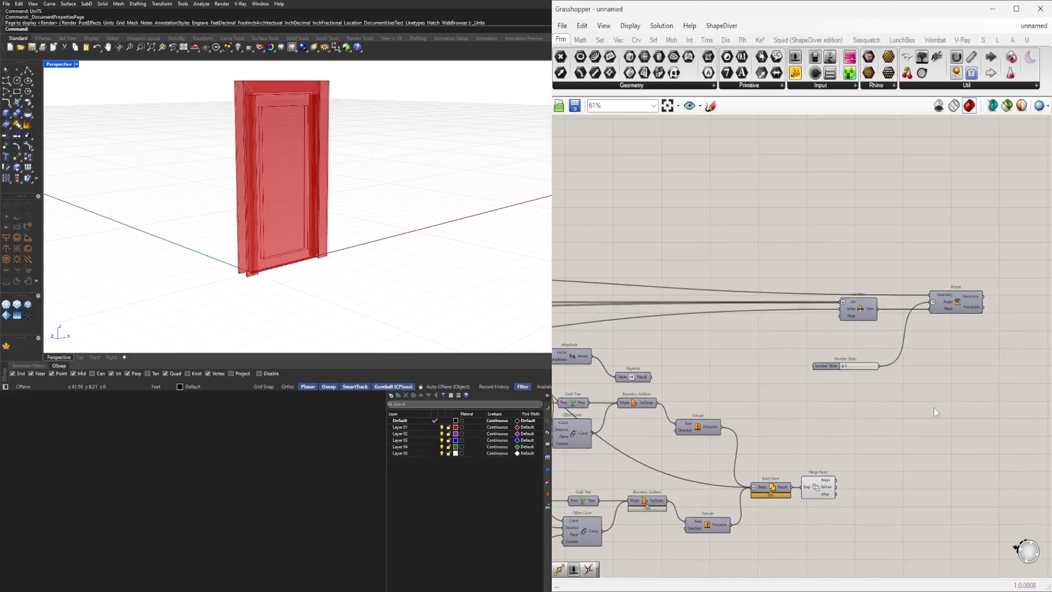
Rearrange the angle slider and List Item just left of the Rotate component.
{"action": "scroll", "coordinate": [866, 456], "scroll_direction": "up", "scroll_amount": 1}
{"action": "left_click", "coordinate": [810, 490]}
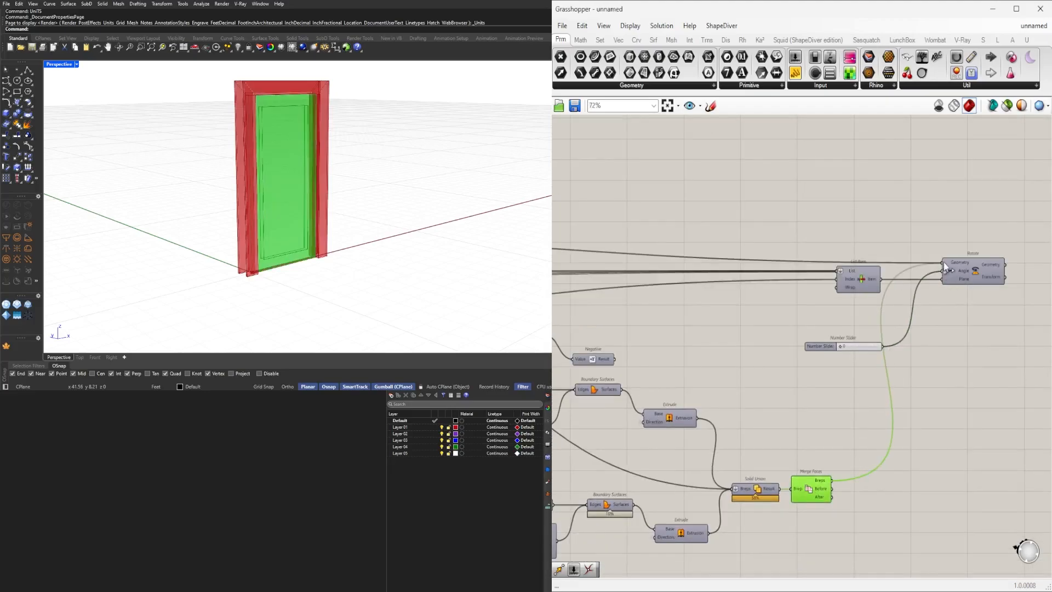
{"action": "left_click_drag", "start_coordinate": [998, 391], "coordinate": [832, 240]}
{"action": "left_click_drag", "start_coordinate": [859, 280], "coordinate": [835, 387]}
{"action": "left_click", "coordinate": [870, 314]}
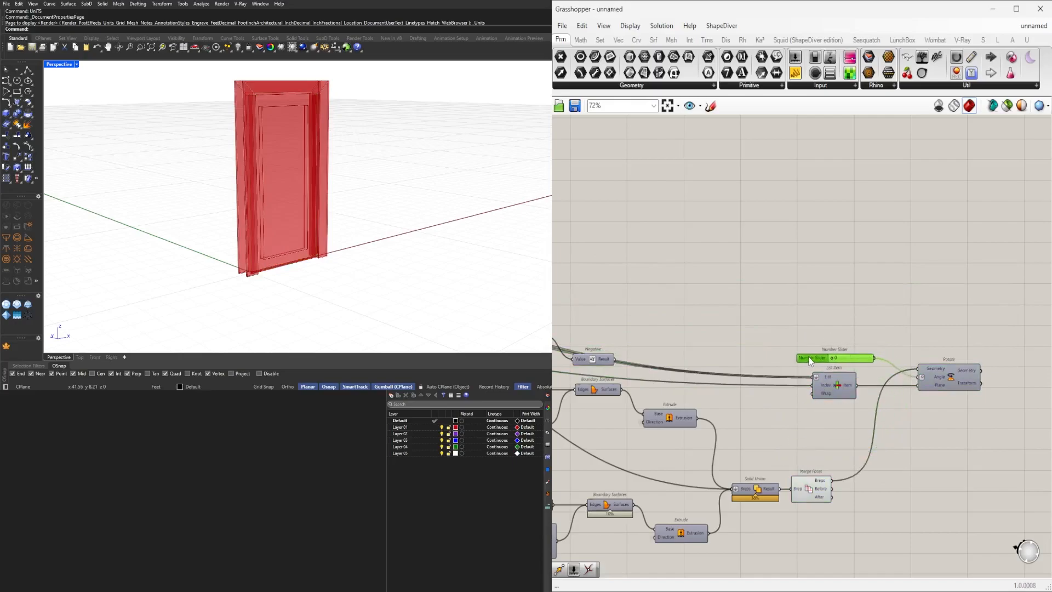
Set the List Item's List and Index input wires to hidden display.
{"action": "scroll", "coordinate": [935, 391], "scroll_direction": "up", "scroll_amount": 3}
{"action": "right_click", "coordinate": [715, 381]}
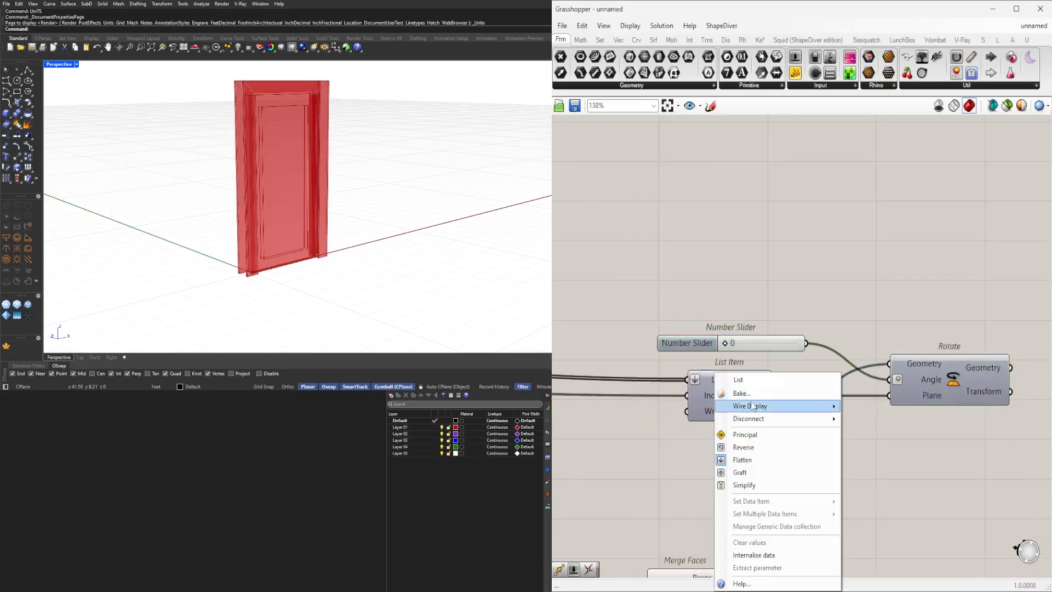
{"action": "left_click", "coordinate": [870, 432]}
{"action": "right_click", "coordinate": [707, 396]}
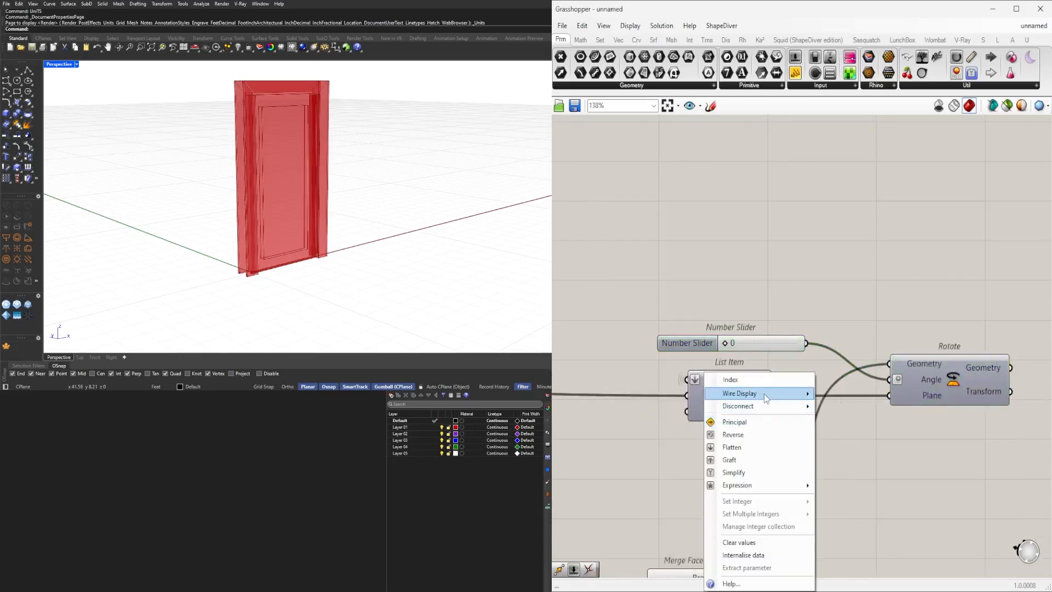
{"action": "left_click", "coordinate": [851, 423]}
Rearrange the Solid Union and Merge Faces near Rotate and drag the angle slider to test the leaf rotation.
{"action": "scroll", "coordinate": [905, 477], "scroll_direction": "down", "scroll_amount": 3}
{"action": "left_click_drag", "start_coordinate": [1004, 463], "coordinate": [803, 381]}
{"action": "scroll", "coordinate": [823, 433], "scroll_direction": "up", "scroll_amount": 2}
{"action": "left_click_drag", "start_coordinate": [821, 440], "coordinate": [788, 529]}
{"action": "left_click", "coordinate": [775, 501]}
{"action": "scroll", "coordinate": [775, 499], "scroll_direction": "up", "scroll_amount": 5}
{"action": "scroll", "coordinate": [968, 419], "scroll_direction": "down", "scroll_amount": 4}
{"action": "right_click_drag", "start_coordinate": [947, 458], "coordinate": [895, 317]}
{"action": "scroll", "coordinate": [837, 308], "scroll_direction": "up", "scroll_amount": 5}
{"action": "left_click_drag", "start_coordinate": [838, 308], "coordinate": [945, 309]}
{"action": "scroll", "coordinate": [945, 309], "scroll_direction": "down", "scroll_amount": 4}
{"action": "right_click_drag", "start_coordinate": [949, 318], "coordinate": [729, 337]}
Turn off the preview of the Solid Union and Merge Faces components.
{"action": "left_click", "coordinate": [875, 359]}
{"action": "middle_click", "coordinate": [876, 358]}
{"action": "left_click", "coordinate": [899, 334]}
{"action": "right_click_drag", "start_coordinate": [683, 539], "coordinate": [765, 516]}
{"action": "left_click_drag", "start_coordinate": [782, 569], "coordinate": [657, 396]}
{"action": "middle_click", "coordinate": [675, 377]}
{"action": "left_click", "coordinate": [703, 361]}
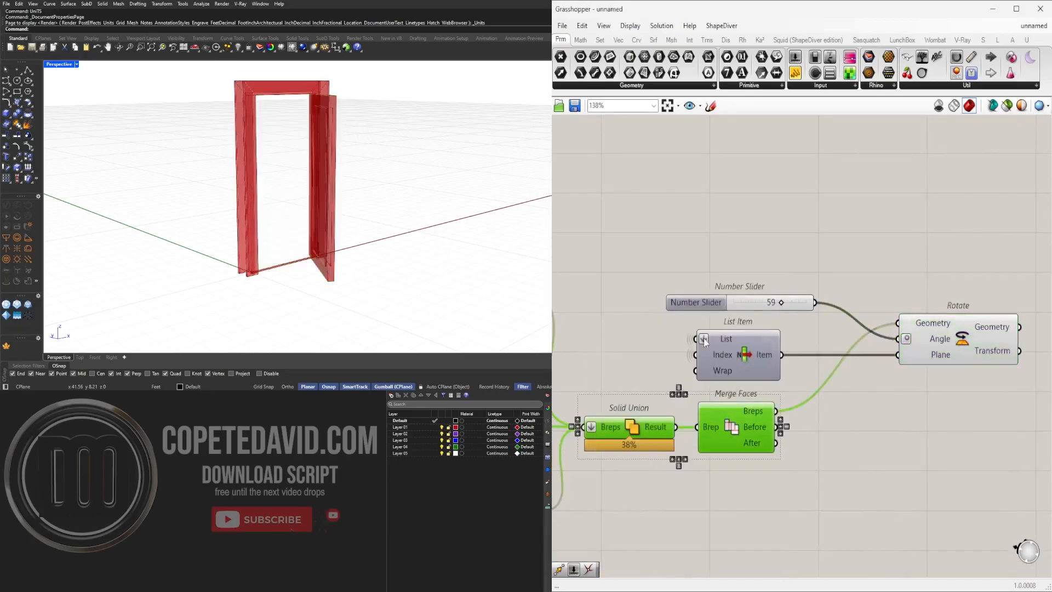
Set the door angle slider to 90.
{"action": "left_click", "coordinate": [741, 320]}
{"action": "scroll", "coordinate": [771, 298], "scroll_direction": "up", "scroll_amount": 3}
{"action": "scroll", "coordinate": [770, 298], "scroll_direction": "up", "scroll_amount": 1}
{"action": "double_click", "coordinate": [768, 298]}
{"action": "type", "text": "90"}
{"action": "key", "text": "Return"}
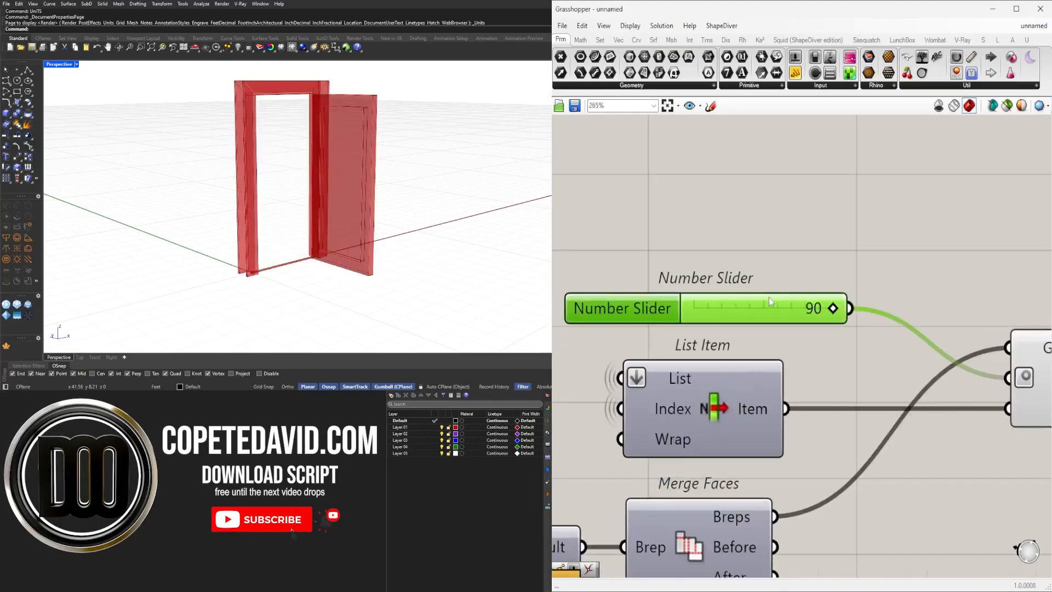
Navigate the canvas to inspect the frame's Sweep1 and Solid Difference components.
{"action": "scroll", "coordinate": [350, 110], "scroll_direction": "up", "scroll_amount": 3}
{"action": "right_click_drag", "start_coordinate": [350, 99], "coordinate": [396, 146]}
{"action": "scroll", "coordinate": [323, 116], "scroll_direction": "up", "scroll_amount": 3}
{"action": "scroll", "coordinate": [366, 175], "scroll_direction": "down", "scroll_amount": 6}
{"action": "scroll", "coordinate": [783, 190], "scroll_direction": "down", "scroll_amount": 5}
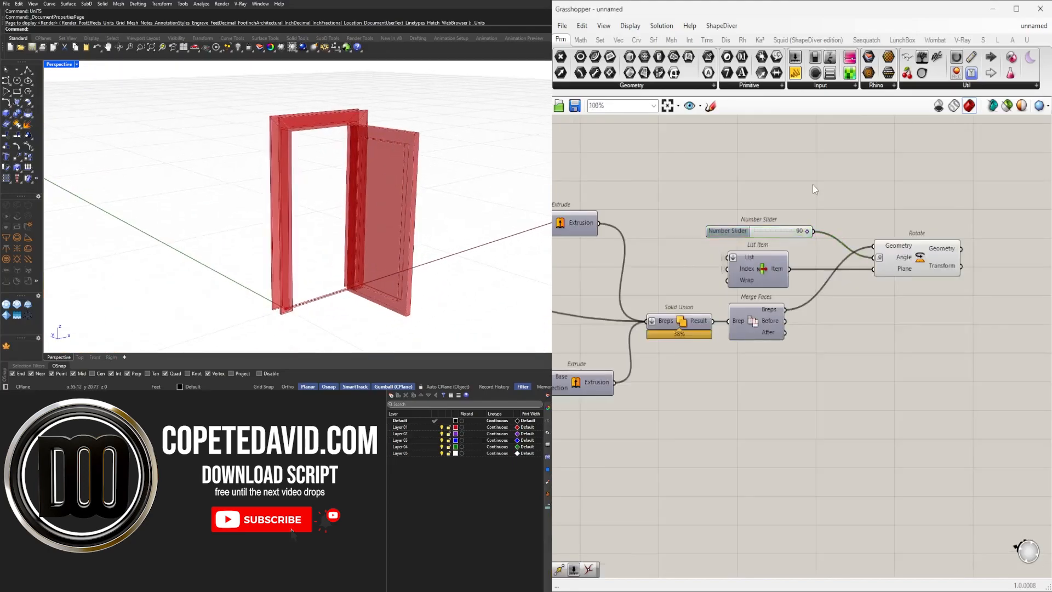
{"action": "scroll", "coordinate": [673, 373], "scroll_direction": "down", "scroll_amount": 3}
{"action": "right_click_drag", "start_coordinate": [673, 373], "coordinate": [750, 266]}
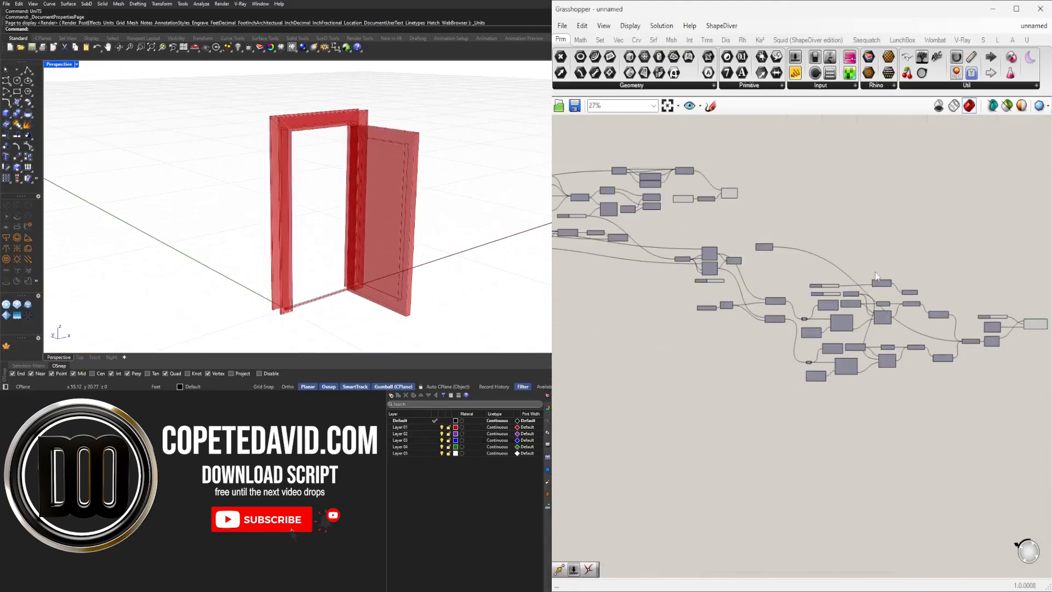
{"action": "scroll", "coordinate": [749, 266], "scroll_direction": "up", "scroll_amount": 2}
{"action": "left_click_drag", "start_coordinate": [773, 304], "coordinate": [784, 167]}
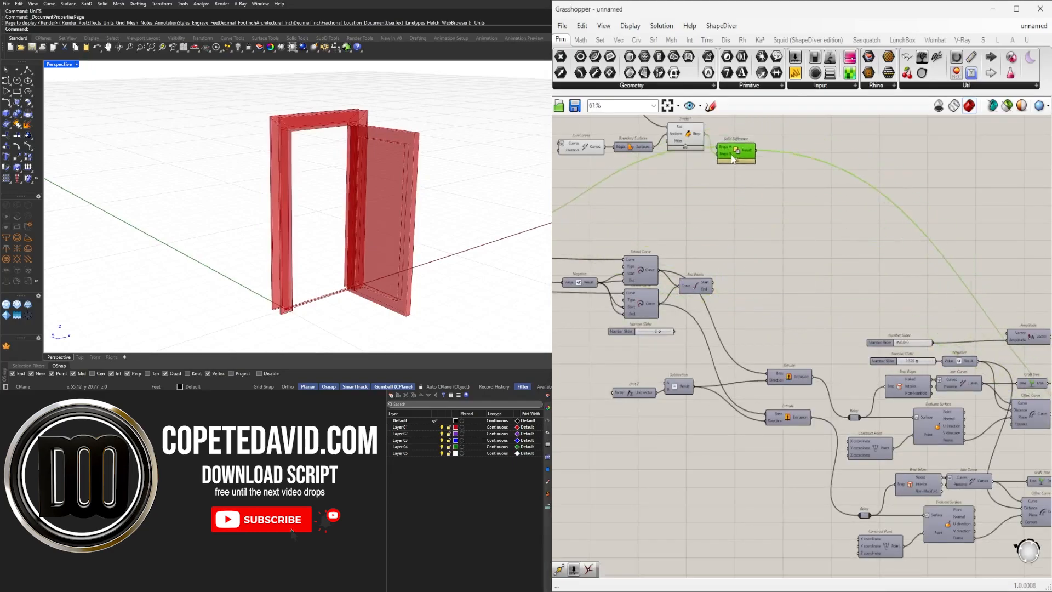
{"action": "scroll", "coordinate": [747, 223], "scroll_direction": "down", "scroll_amount": 1}
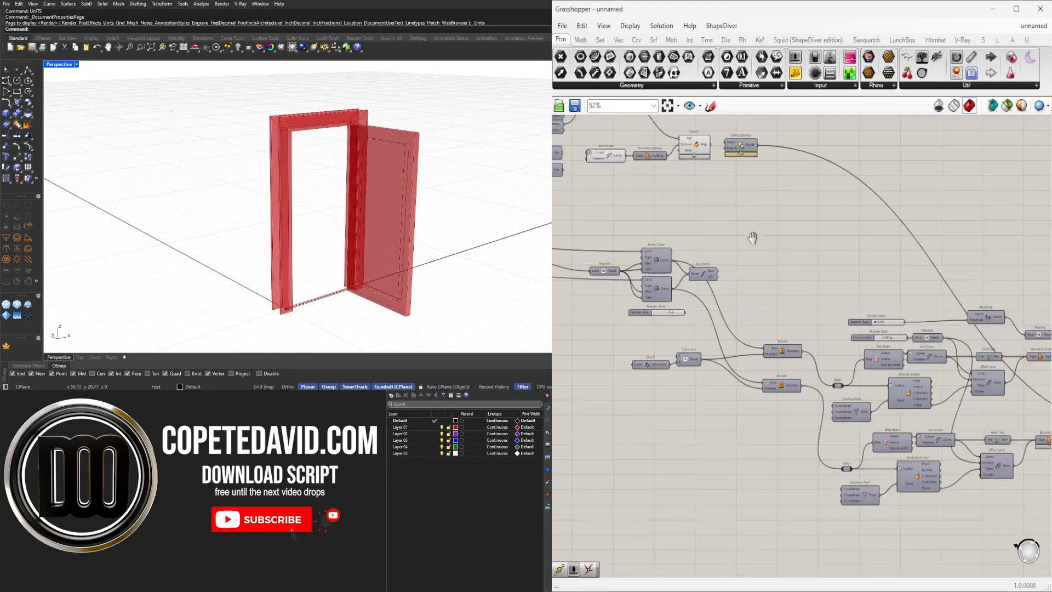
{"action": "left_click_drag", "start_coordinate": [944, 295], "coordinate": [794, 239]}
{"action": "left_click", "coordinate": [794, 239]}
{"action": "scroll", "coordinate": [823, 258], "scroll_direction": "up", "scroll_amount": 3}
{"action": "left_click_drag", "start_coordinate": [801, 344], "coordinate": [750, 232]}
{"action": "middle_click", "coordinate": [749, 231]}
{"action": "left_click", "coordinate": [784, 193]}
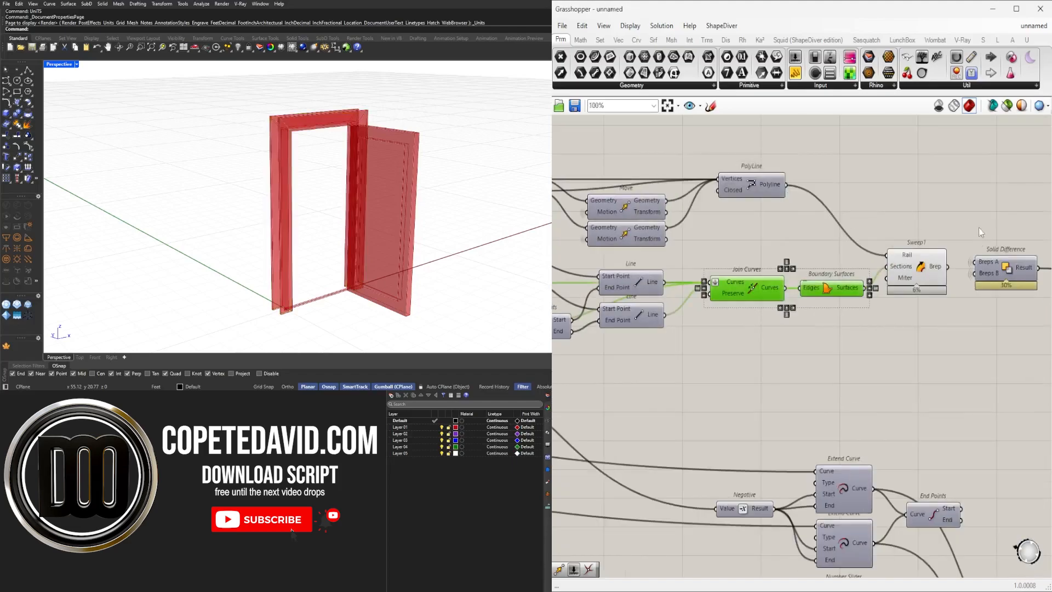
{"action": "right_click_drag", "start_coordinate": [1000, 235], "coordinate": [719, 254]}
{"action": "scroll", "coordinate": [718, 254], "scroll_direction": "down", "scroll_amount": 1}
{"action": "left_click", "coordinate": [719, 254]}
{"action": "left_click", "coordinate": [664, 287]}
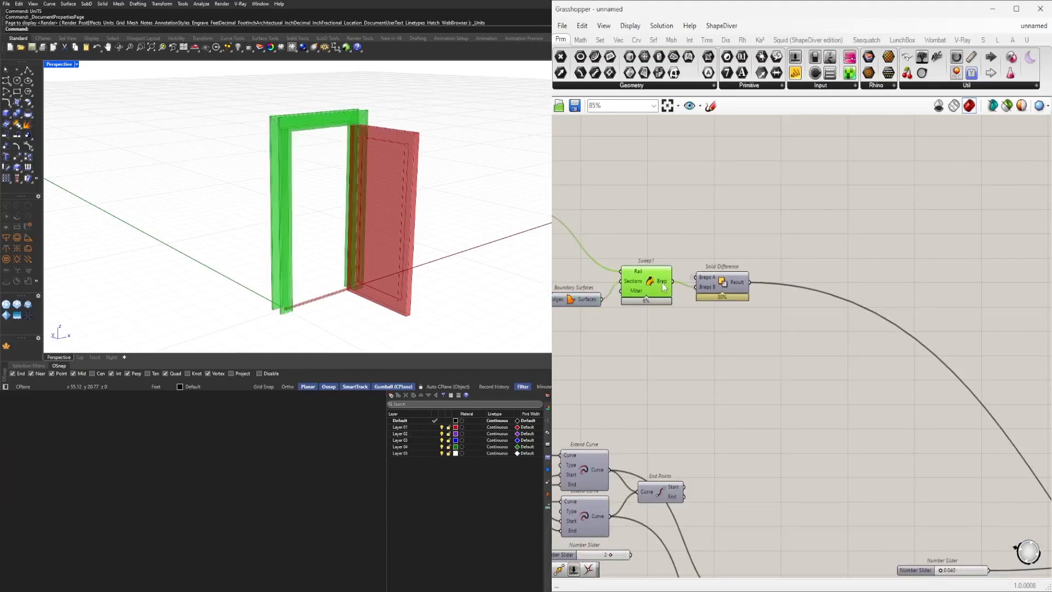
Add a Geometry parameter near the frame's Solid Difference and move it to an open canvas area.
{"action": "double_click", "coordinate": [721, 234]}
{"action": "type", "text": "C"}
{"action": "key", "text": "BackSpace"}
{"action": "type", "text": "GEO"}
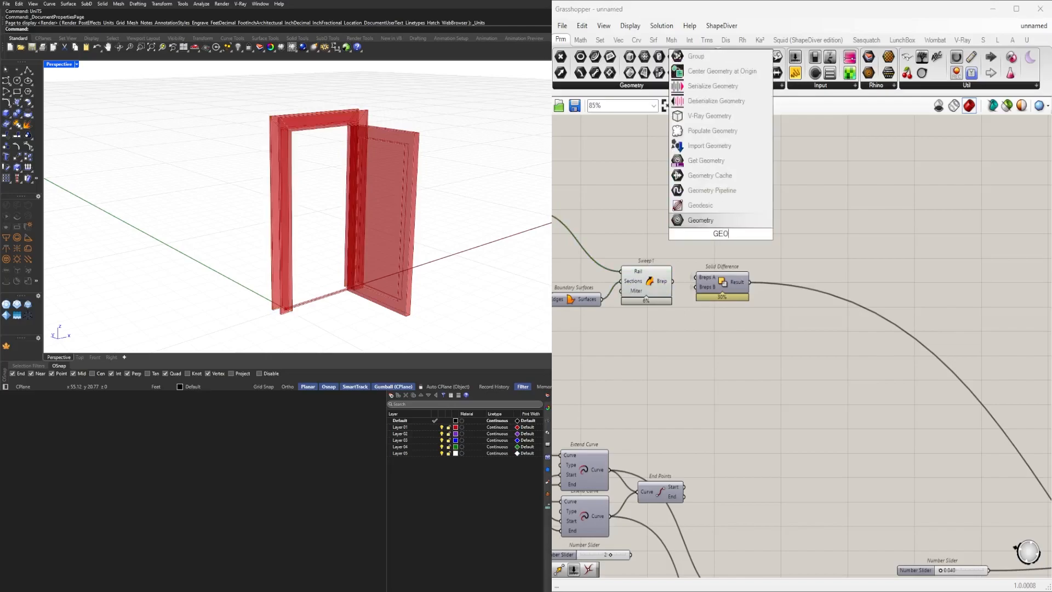
{"action": "left_click", "coordinate": [705, 221]}
{"action": "left_click_drag", "start_coordinate": [708, 235], "coordinate": [710, 235]}
{"action": "left_click_drag", "start_coordinate": [721, 235], "coordinate": [723, 240]}
{"action": "left_click_drag", "start_coordinate": [695, 350], "coordinate": [615, 256]}
{"action": "middle_click", "coordinate": [647, 265]}
{"action": "left_click", "coordinate": [679, 228]}
{"action": "left_click", "coordinate": [723, 215]}
{"action": "right_click", "coordinate": [719, 240]}
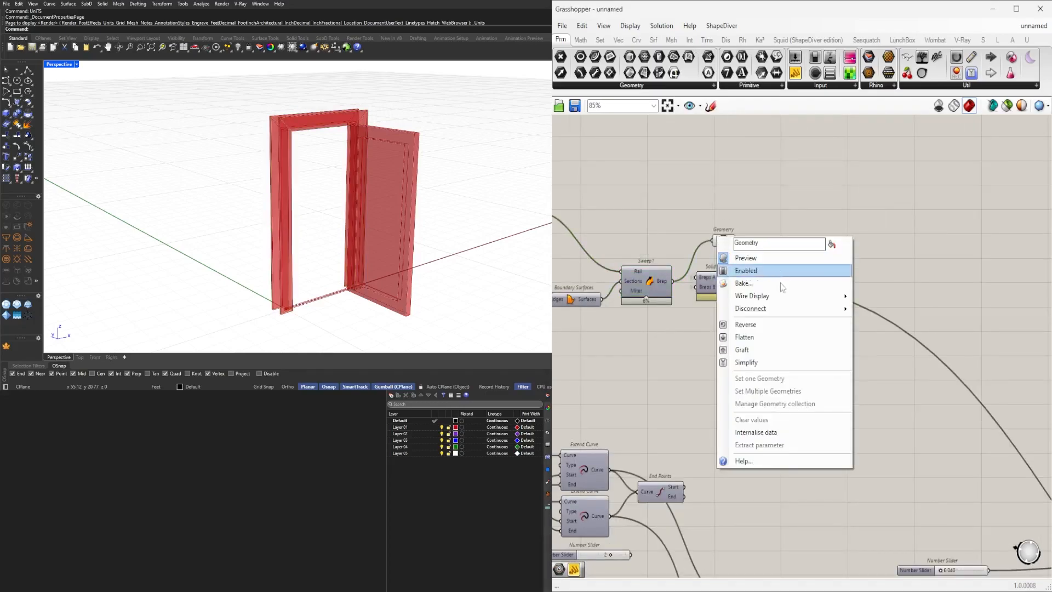
{"action": "left_click", "coordinate": [880, 323]}
{"action": "left_click_drag", "start_coordinate": [723, 239], "coordinate": [834, 302]}
Connect the Rotate component's geometry output to a second Geometry parameter.
{"action": "scroll", "coordinate": [726, 236], "scroll_direction": "down", "scroll_amount": 8}
{"action": "scroll", "coordinate": [839, 279], "scroll_direction": "up", "scroll_amount": 7}
{"action": "scroll", "coordinate": [841, 277], "scroll_direction": "up", "scroll_amount": 1}
{"action": "left_click", "coordinate": [784, 339]}
{"action": "left_click", "coordinate": [658, 426]}
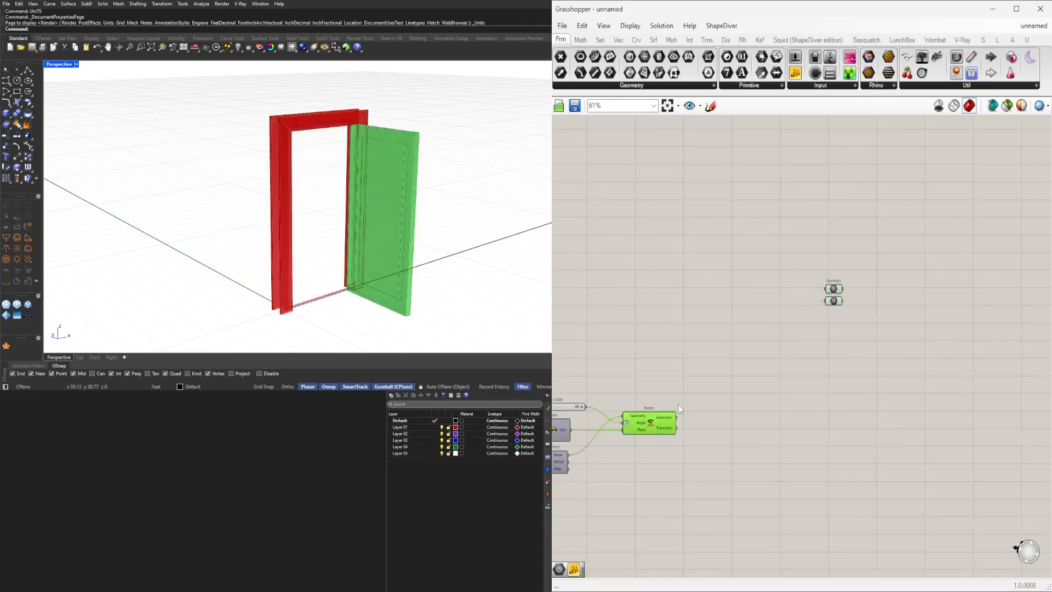
{"action": "left_click_drag", "start_coordinate": [676, 417], "coordinate": [836, 302]}
{"action": "left_click", "coordinate": [836, 301]}
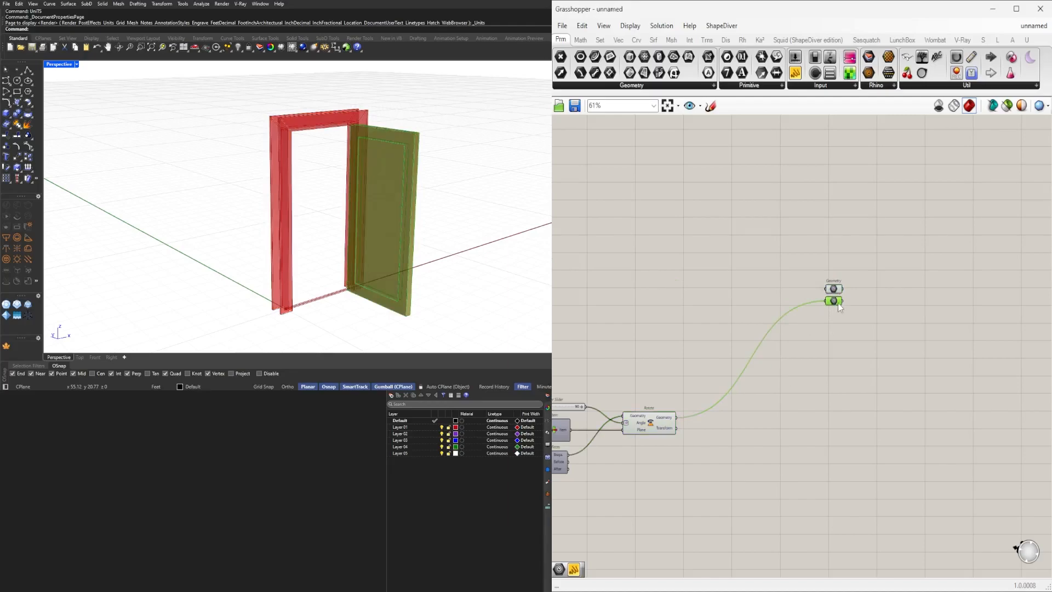
Navigate the canvas to review the sliders and the Rotate component with its two Geometry outputs.
{"action": "left_click", "coordinate": [835, 290], "text": "shift"}
{"action": "scroll", "coordinate": [789, 406], "scroll_direction": "down", "scroll_amount": 5}
{"action": "scroll", "coordinate": [756, 443], "scroll_direction": "up", "scroll_amount": 3}
{"action": "left_click_drag", "start_coordinate": [908, 376], "coordinate": [717, 492]}
{"action": "scroll", "coordinate": [877, 277], "scroll_direction": "up", "scroll_amount": 3}
{"action": "left_click", "coordinate": [744, 418]}
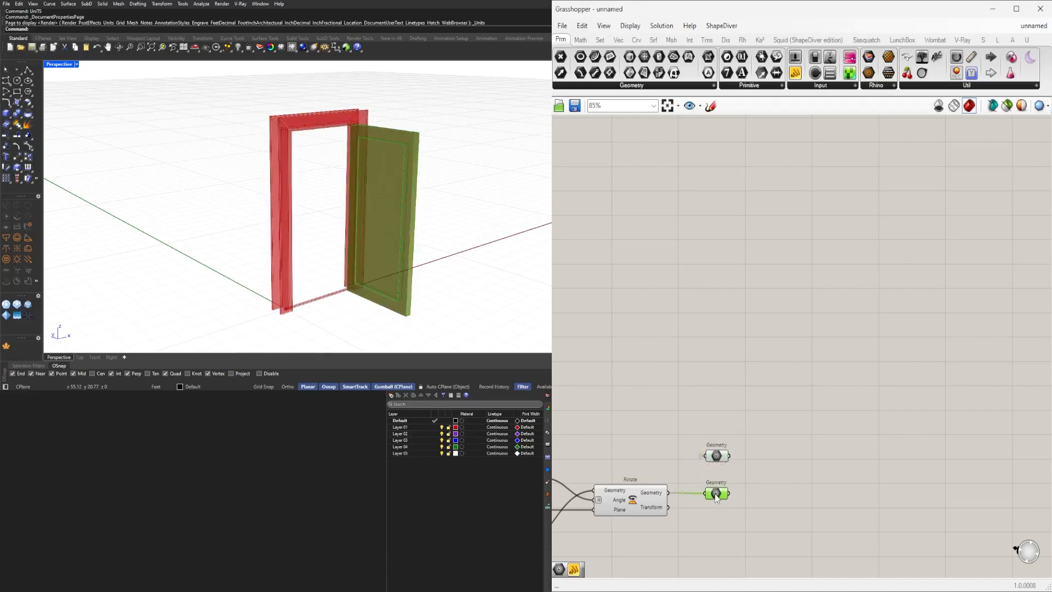
{"action": "left_click", "coordinate": [717, 456]}
{"action": "left_click", "coordinate": [716, 490]}
{"action": "scroll", "coordinate": [686, 494], "scroll_direction": "down", "scroll_amount": 8}
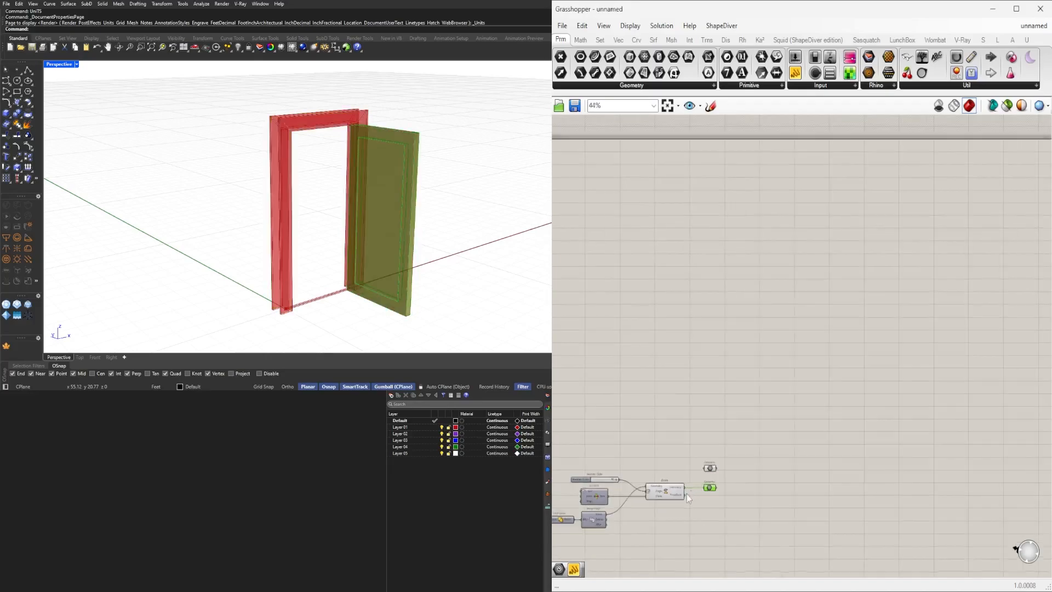
{"action": "scroll", "coordinate": [888, 418], "scroll_direction": "down", "scroll_amount": 1}
{"action": "left_click_drag", "start_coordinate": [885, 443], "coordinate": [629, 329]}
{"action": "middle_click", "coordinate": [631, 329]}
{"action": "left_click", "coordinate": [608, 380]}
{"action": "scroll", "coordinate": [705, 314], "scroll_direction": "up", "scroll_amount": 8}
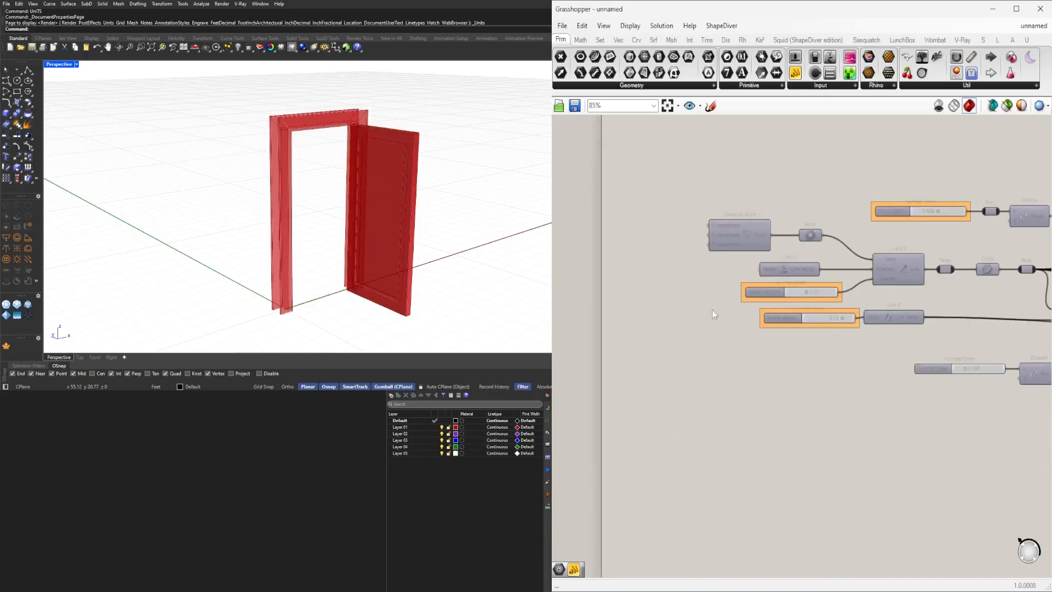
{"action": "scroll", "coordinate": [715, 373], "scroll_direction": "up", "scroll_amount": 4}
{"action": "left_click_drag", "start_coordinate": [728, 373], "coordinate": [695, 371]}
{"action": "left_click", "coordinate": [737, 434]}
{"action": "scroll", "coordinate": [751, 430], "scroll_direction": "down", "scroll_amount": 5}
{"action": "right_click_drag", "start_coordinate": [839, 437], "coordinate": [746, 382]}
{"action": "scroll", "coordinate": [746, 382], "scroll_direction": "down", "scroll_amount": 6}
{"action": "right_click_drag", "start_coordinate": [1014, 406], "coordinate": [732, 326]}
{"action": "scroll", "coordinate": [921, 381], "scroll_direction": "up", "scroll_amount": 5}
{"action": "scroll", "coordinate": [890, 418], "scroll_direction": "up", "scroll_amount": 4}
{"action": "left_click_drag", "start_coordinate": [908, 472], "coordinate": [792, 284]}
{"action": "middle_click", "coordinate": [871, 260]}
{"action": "left_click", "coordinate": [909, 214]}
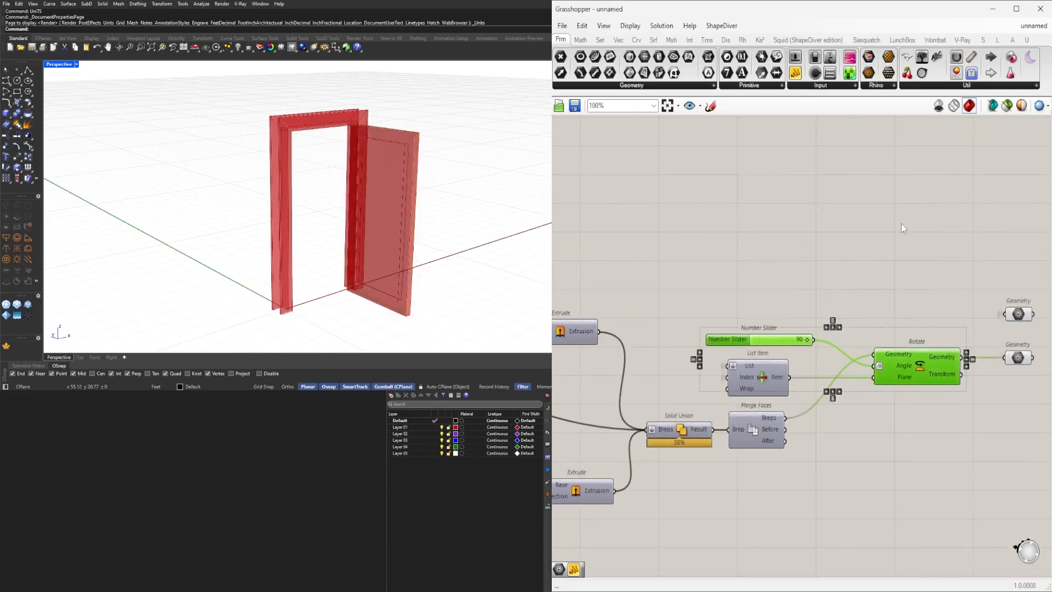
{"action": "right_click_drag", "start_coordinate": [988, 255], "coordinate": [765, 252]}
{"action": "left_click", "coordinate": [794, 279]}
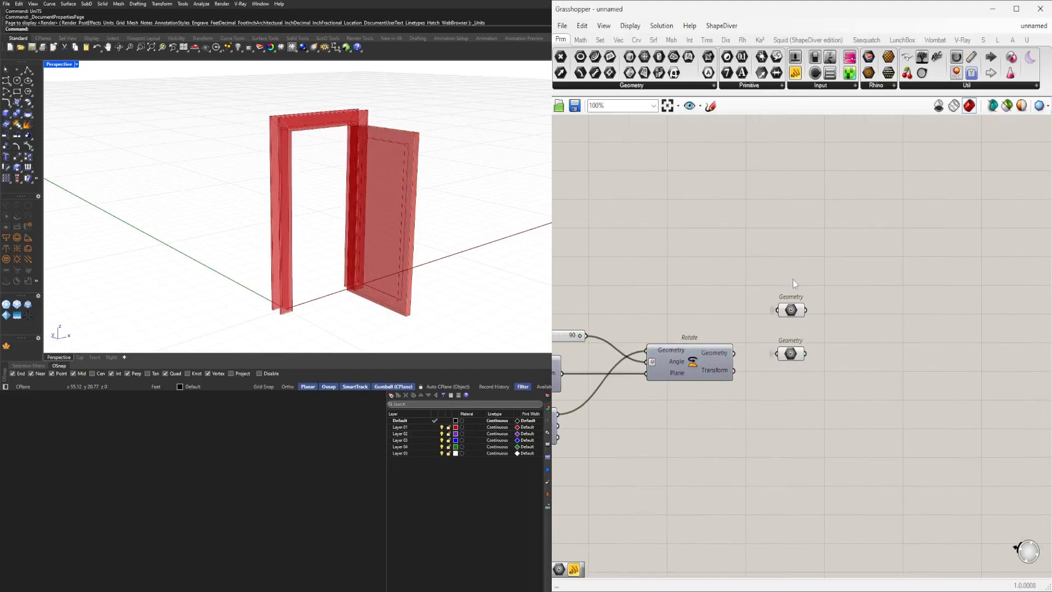
Add a Custom Preview component beside the Geometry parameters.
{"action": "double_click", "coordinate": [908, 360]}
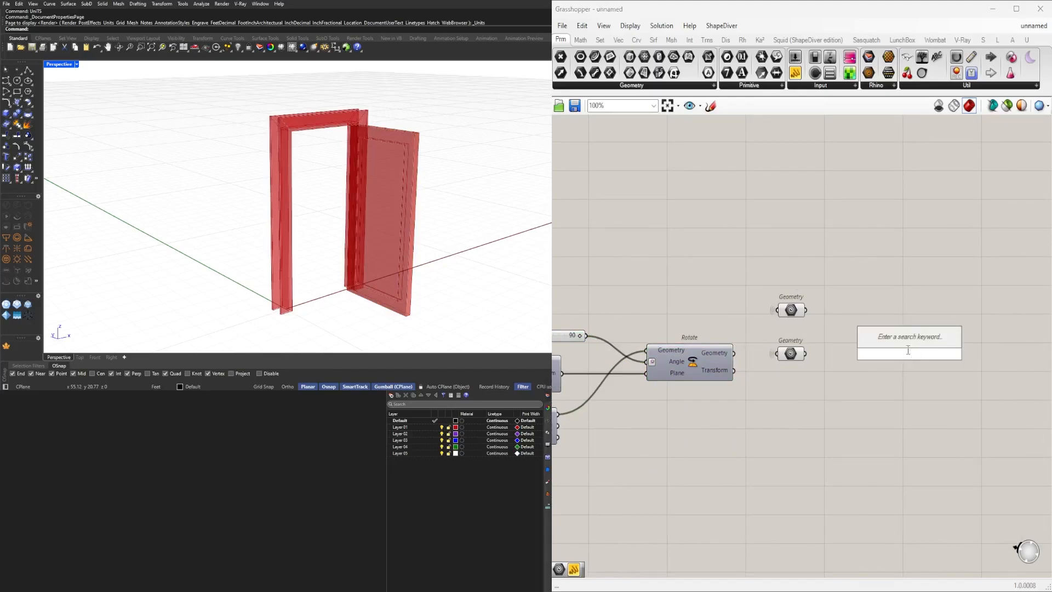
{"action": "type", "text": "CUST"}
{"action": "left_click", "coordinate": [885, 324]}
{"action": "left_click_drag", "start_coordinate": [940, 343], "coordinate": [960, 272]}
Add a Colour Picker next to the Custom Preview.
{"action": "double_click", "coordinate": [878, 289]}
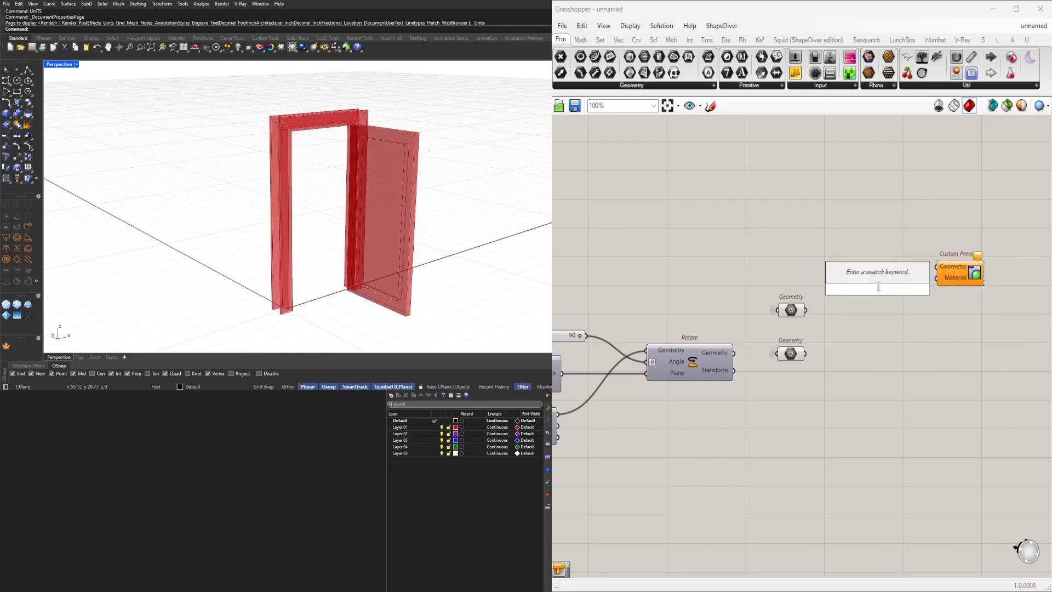
{"action": "type", "text": "COLO"}
{"action": "left_click", "coordinate": [856, 260]}
{"action": "right_click_drag", "start_coordinate": [911, 293], "coordinate": [721, 335]}
{"action": "left_click_drag", "start_coordinate": [725, 339], "coordinate": [883, 327]}
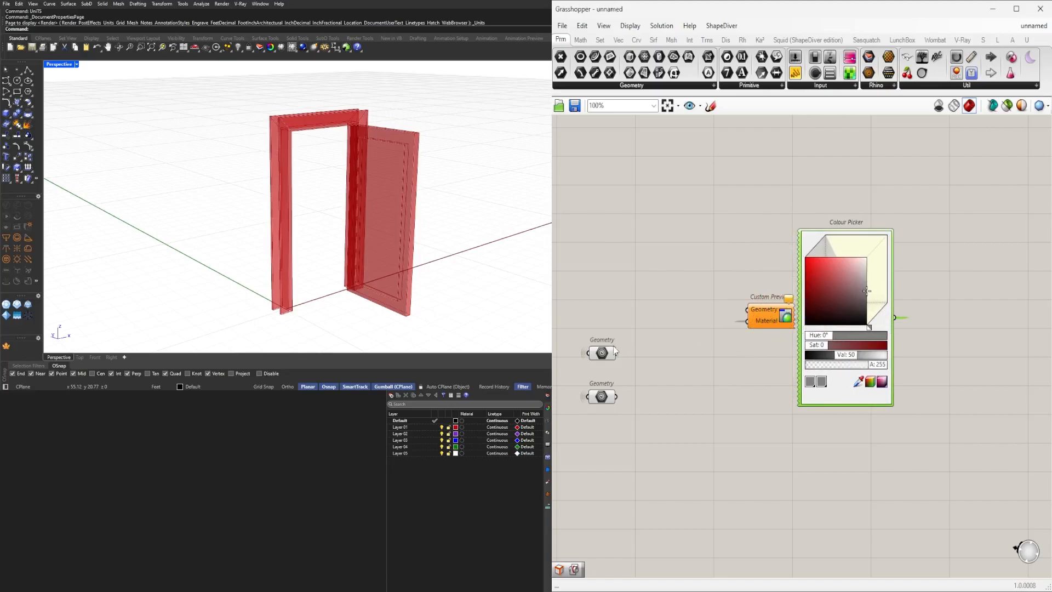
Wire the frame Geometry parameter and the Colour Picker into the Custom Preview and set the colour to dark grey.
{"action": "left_click_drag", "start_coordinate": [731, 309], "coordinate": [753, 310]}
{"action": "right_click", "coordinate": [758, 314]}
{"action": "mouse_move", "coordinate": [822, 343]}
{"action": "left_click", "coordinate": [903, 374]}
{"action": "left_click_drag", "start_coordinate": [951, 493], "coordinate": [751, 219]}
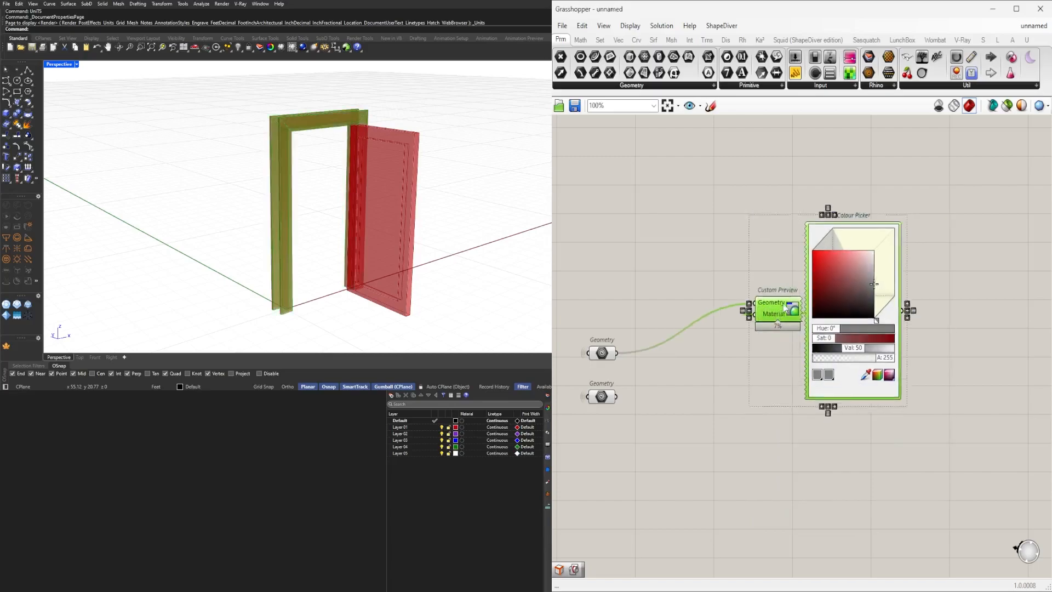
{"action": "left_click", "coordinate": [741, 350]}
{"action": "scroll", "coordinate": [741, 350], "scroll_direction": "up", "scroll_amount": 3}
{"action": "left_click_drag", "start_coordinate": [886, 229], "coordinate": [946, 237]}
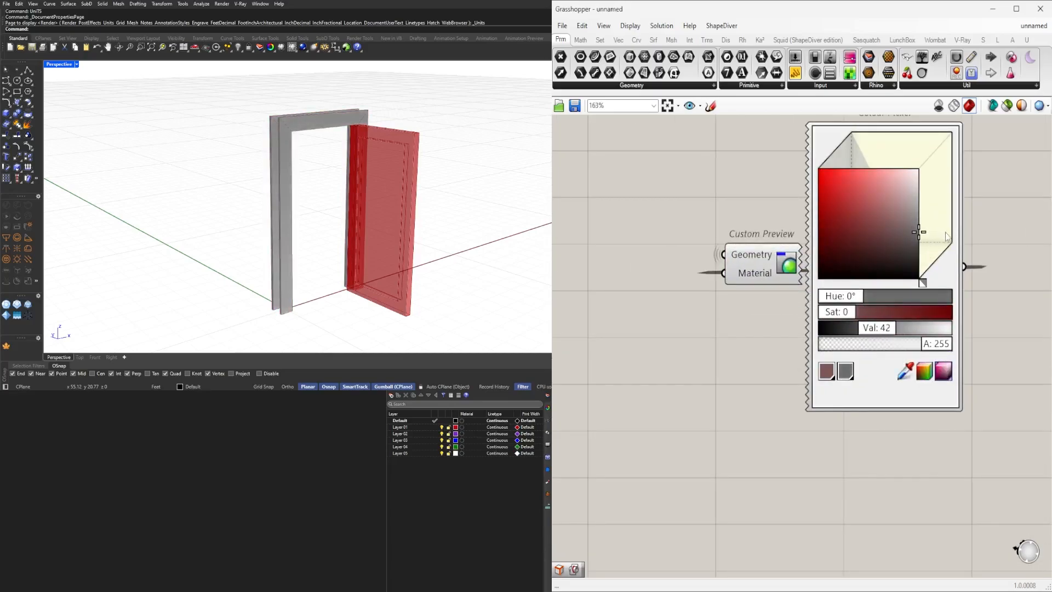
Duplicate the Custom Preview and Colour Picker pair.
{"action": "scroll", "coordinate": [999, 246], "scroll_direction": "down", "scroll_amount": 5}
{"action": "left_click_drag", "start_coordinate": [995, 414], "coordinate": [878, 177]}
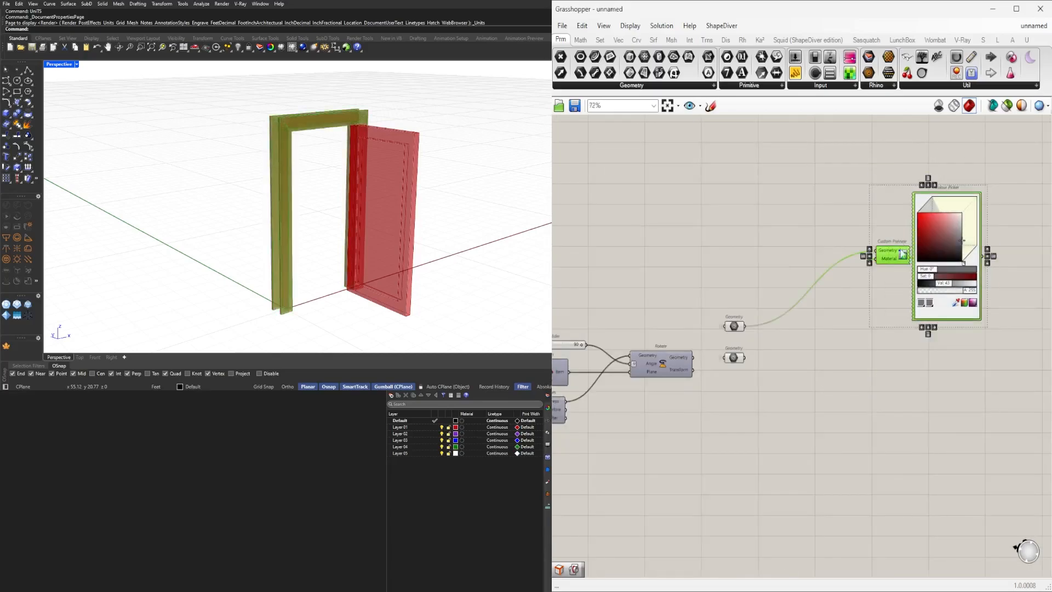
{"action": "right_click_drag", "start_coordinate": [902, 263], "coordinate": [851, 205]}
{"action": "left_click_drag", "start_coordinate": [843, 197], "coordinate": [923, 335], "text": "alt"}
Connect the door leaf Geometry parameter to the second Custom Preview and set its colour to light green.
{"action": "left_click", "coordinate": [679, 317]}
{"action": "scroll", "coordinate": [680, 316], "scroll_direction": "up", "scroll_amount": 3}
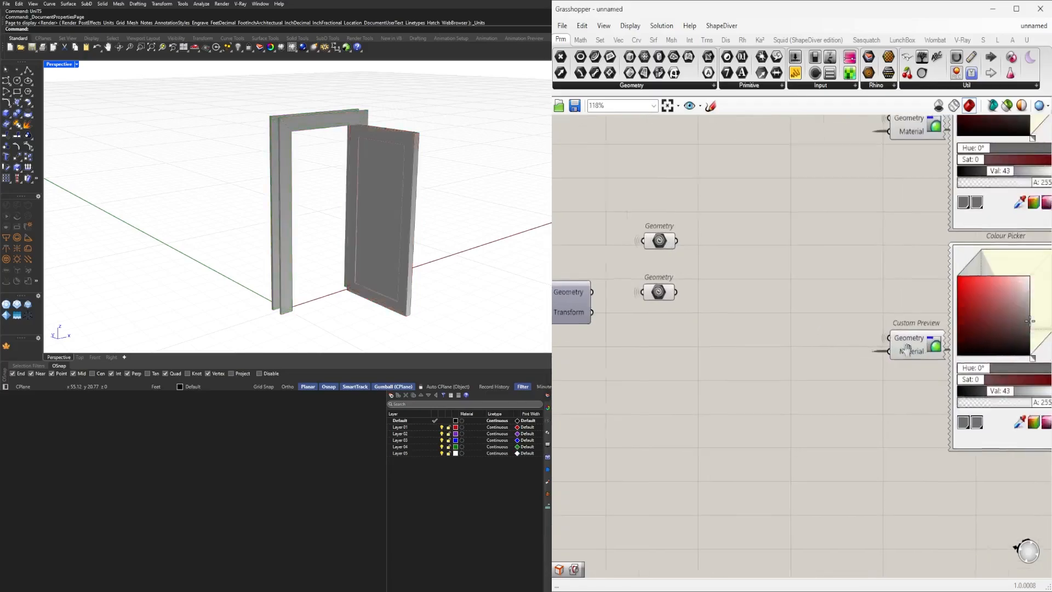
{"action": "scroll", "coordinate": [826, 314], "scroll_direction": "up", "scroll_amount": 2}
{"action": "left_click_drag", "start_coordinate": [836, 318], "coordinate": [837, 313]}
{"action": "left_click_drag", "start_coordinate": [790, 389], "coordinate": [810, 389]}
{"action": "left_click_drag", "start_coordinate": [829, 303], "coordinate": [841, 289]}
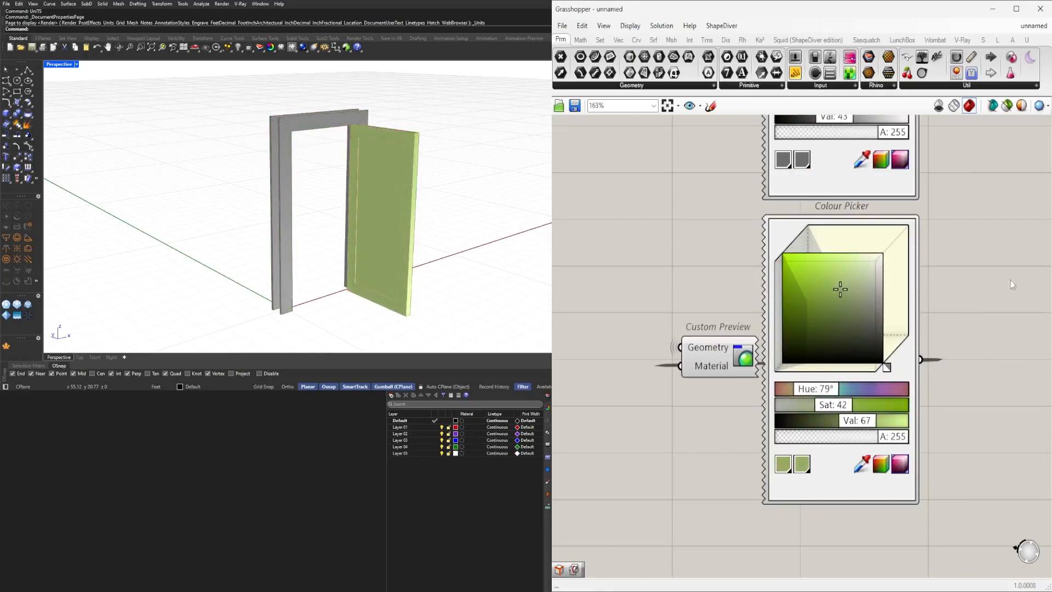
Navigate the canvas and orbit the Rhino viewport to review the coloured door.
{"action": "scroll", "coordinate": [702, 416], "scroll_direction": "down", "scroll_amount": 8}
{"action": "right_click_drag", "start_coordinate": [685, 422], "coordinate": [897, 386]}
{"action": "left_click_drag", "start_coordinate": [897, 386], "coordinate": [805, 307]}
{"action": "scroll", "coordinate": [854, 225], "scroll_direction": "down", "scroll_amount": 1}
{"action": "middle_click", "coordinate": [854, 225]}
{"action": "left_click", "coordinate": [883, 192]}
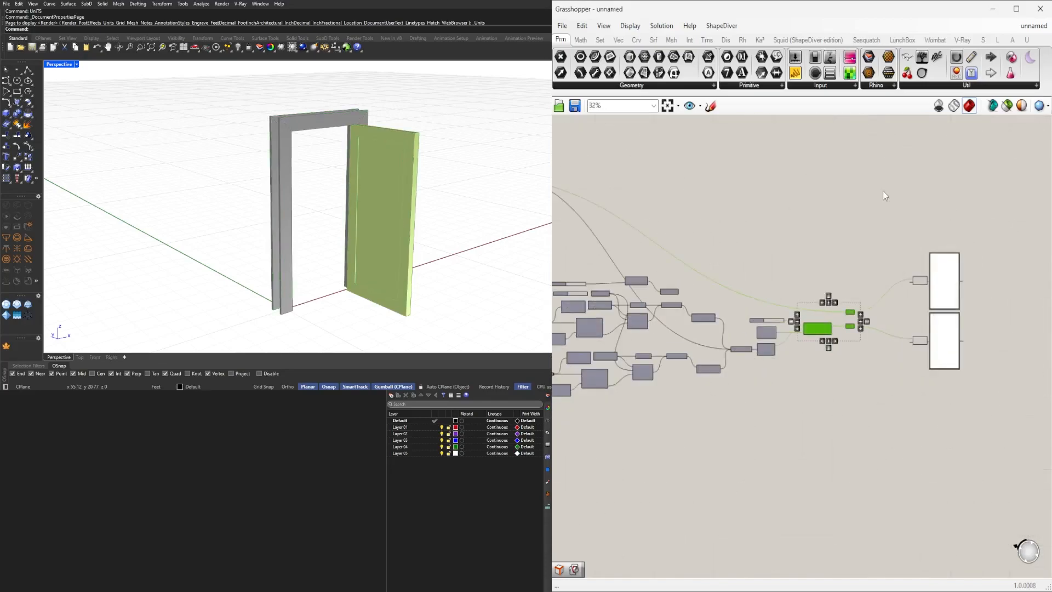
{"action": "right_click_drag", "start_coordinate": [379, 261], "coordinate": [274, 241]}
{"action": "scroll", "coordinate": [333, 152], "scroll_direction": "up", "scroll_amount": 5}
{"action": "right_click_drag", "start_coordinate": [335, 153], "coordinate": [451, 173]}
{"action": "scroll", "coordinate": [441, 121], "scroll_direction": "down", "scroll_amount": 5}
{"action": "scroll", "coordinate": [726, 329], "scroll_direction": "down", "scroll_amount": 4}
{"action": "scroll", "coordinate": [773, 309], "scroll_direction": "up", "scroll_amount": 5}
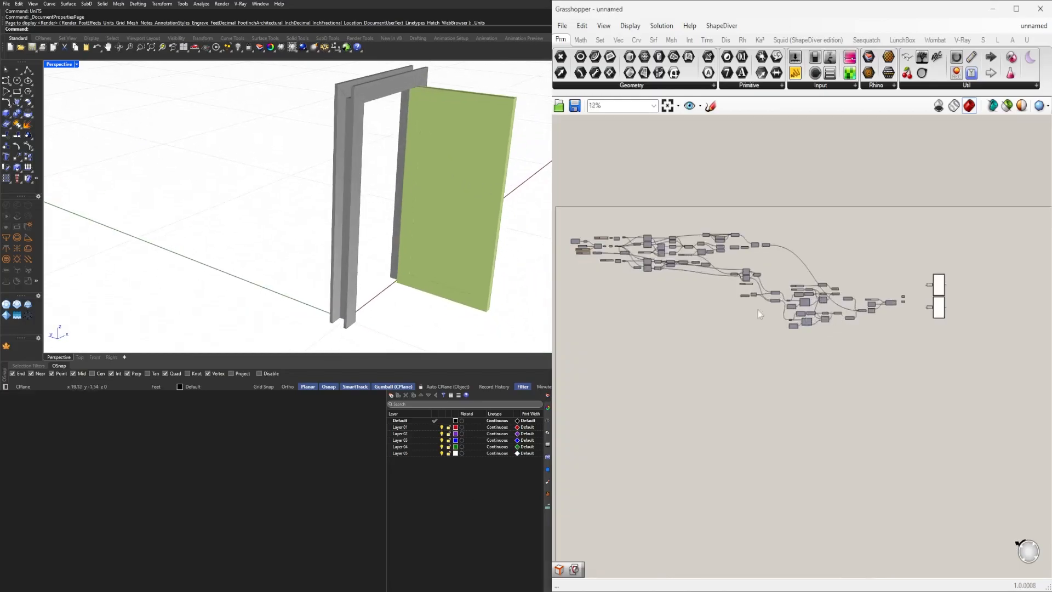
{"action": "scroll", "coordinate": [596, 242], "scroll_direction": "up", "scroll_amount": 10}
{"action": "right_click_drag", "start_coordinate": [613, 352], "coordinate": [719, 321]}
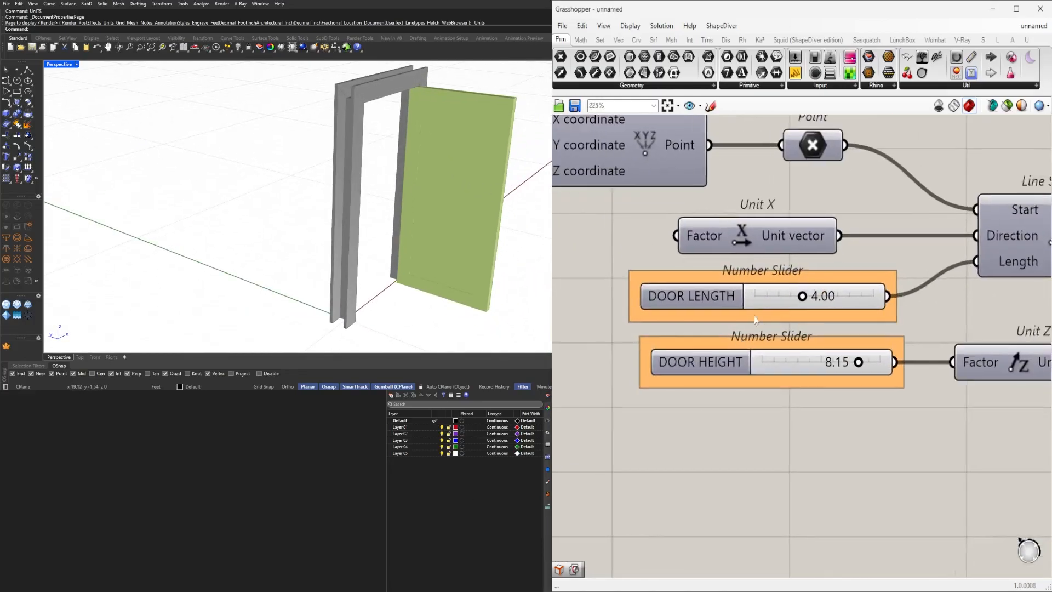
Adjust the DOOR LENGTH and DOOR HEIGHT slider values.
{"action": "left_click", "coordinate": [712, 356]}
{"action": "left_click", "coordinate": [741, 445]}
{"action": "scroll", "coordinate": [803, 296], "scroll_direction": "up", "scroll_amount": 2}
{"action": "mouse_move", "coordinate": [802, 295]}
{"action": "left_mouse_down"}
{"action": "mouse_move", "coordinate": [864, 289]}
{"action": "mouse_move", "coordinate": [795, 293]}
{"action": "left_mouse_up"}
{"action": "double_click", "coordinate": [811, 291]}
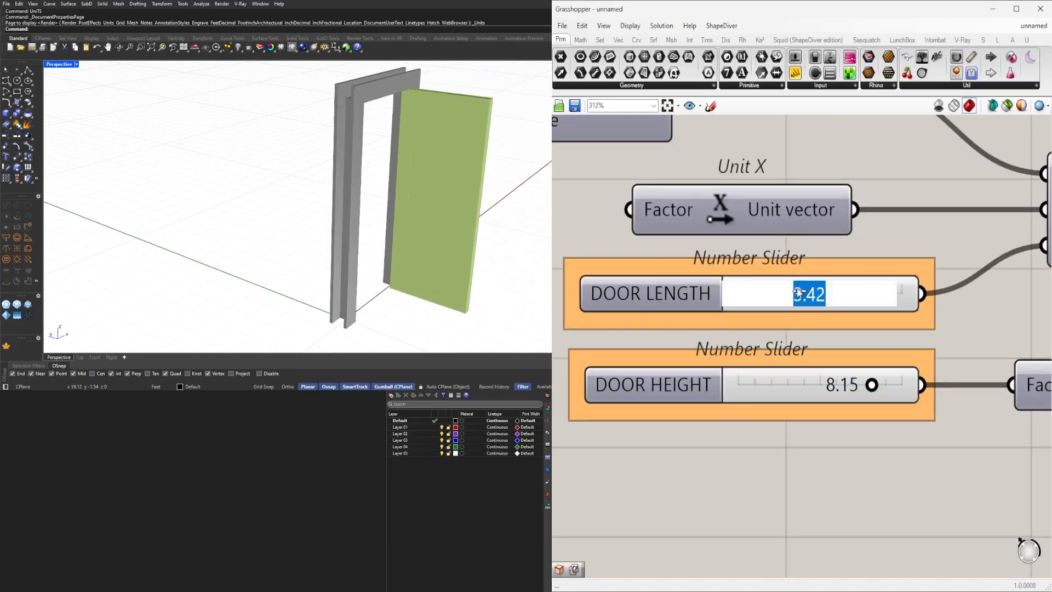
{"action": "key", "text": "Return"}
{"action": "mouse_move", "coordinate": [870, 388]}
{"action": "left_mouse_down"}
{"action": "mouse_move", "coordinate": [853, 388]}
{"action": "mouse_move", "coordinate": [885, 386]}
{"action": "left_mouse_up"}
Set the slider feeding the Division component to 0.1 and rename it DOOR DEPTH.
{"action": "scroll", "coordinate": [787, 430], "scroll_direction": "down", "scroll_amount": 5}
{"action": "left_click", "coordinate": [788, 432]}
{"action": "right_click_drag", "start_coordinate": [876, 452], "coordinate": [754, 416]}
{"action": "scroll", "coordinate": [754, 416], "scroll_direction": "up", "scroll_amount": 8}
{"action": "mouse_move", "coordinate": [734, 409]}
{"action": "left_mouse_down"}
{"action": "mouse_move", "coordinate": [807, 410]}
{"action": "mouse_move", "coordinate": [748, 411]}
{"action": "left_mouse_up"}
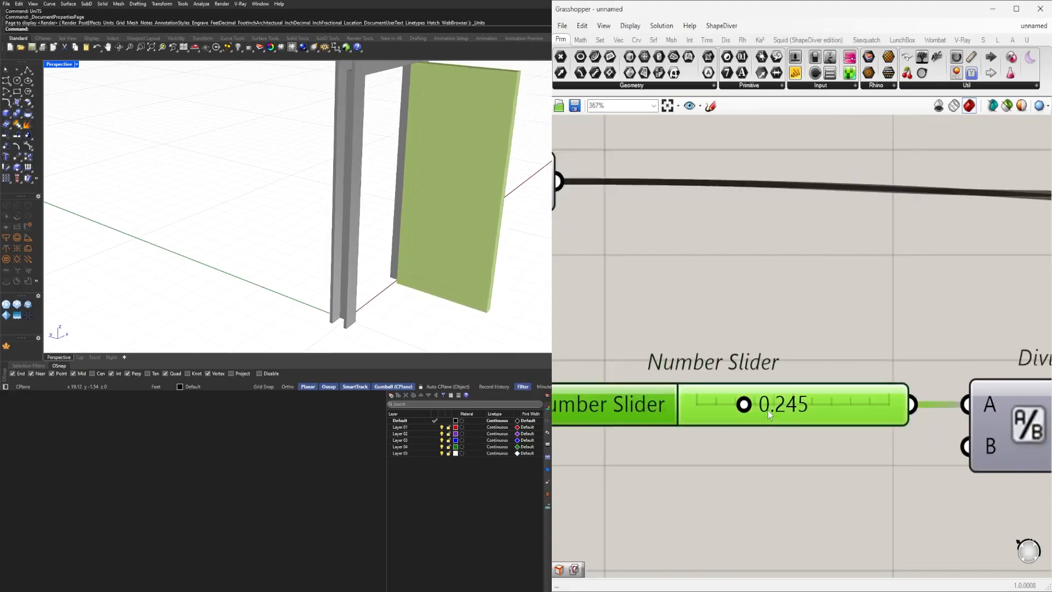
{"action": "double_click", "coordinate": [769, 415]}
{"action": "type", "text": "0.1"}
{"action": "key", "text": "Return"}
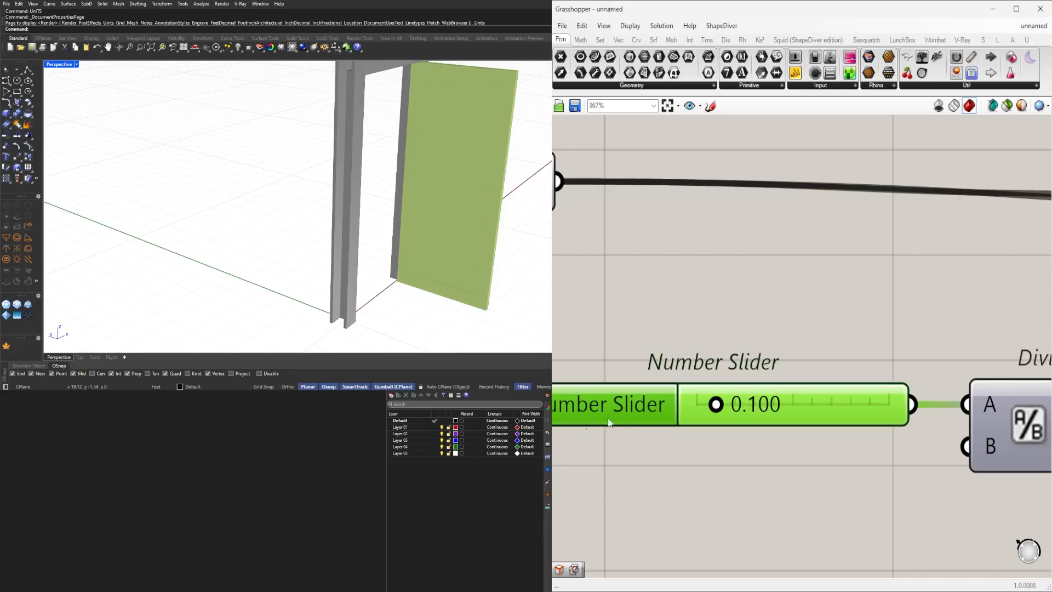
{"action": "right_click", "coordinate": [633, 409]}
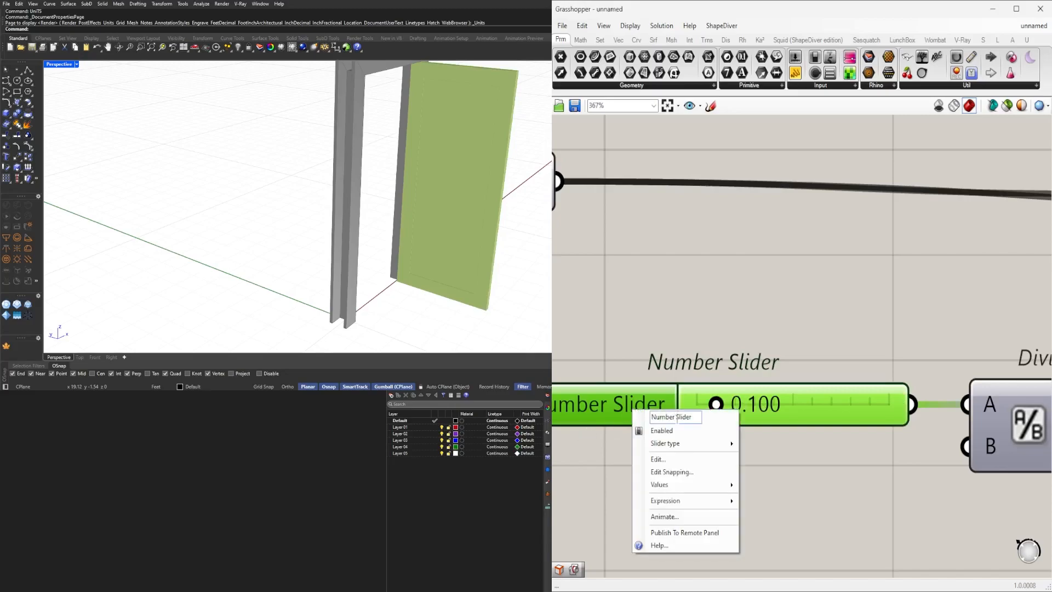
{"action": "type", "text": "DOOR DEPTH"}
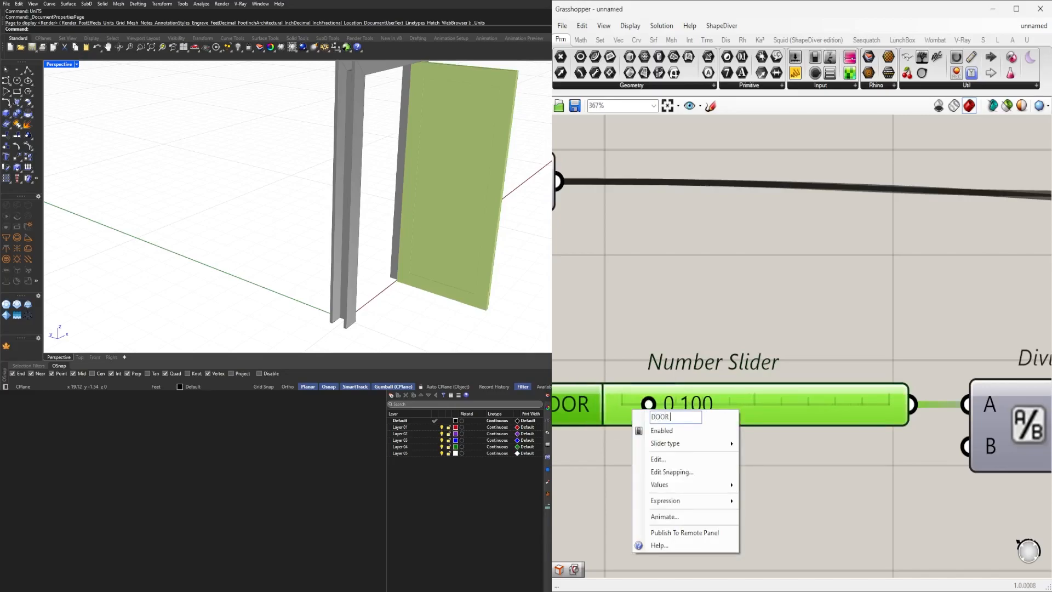
{"action": "key", "text": "Return"}
Set the slider driving the Offset Curves to about 0.562 and rename it TRIM SIZE.
{"action": "scroll", "coordinate": [616, 449], "scroll_direction": "down", "scroll_amount": 4}
{"action": "key", "text": "ctrl+g"}
{"action": "right_click_drag", "start_coordinate": [679, 409], "coordinate": [772, 395]}
{"action": "scroll", "coordinate": [782, 390], "scroll_direction": "down", "scroll_amount": 4}
{"action": "right_click_drag", "start_coordinate": [988, 415], "coordinate": [765, 390]}
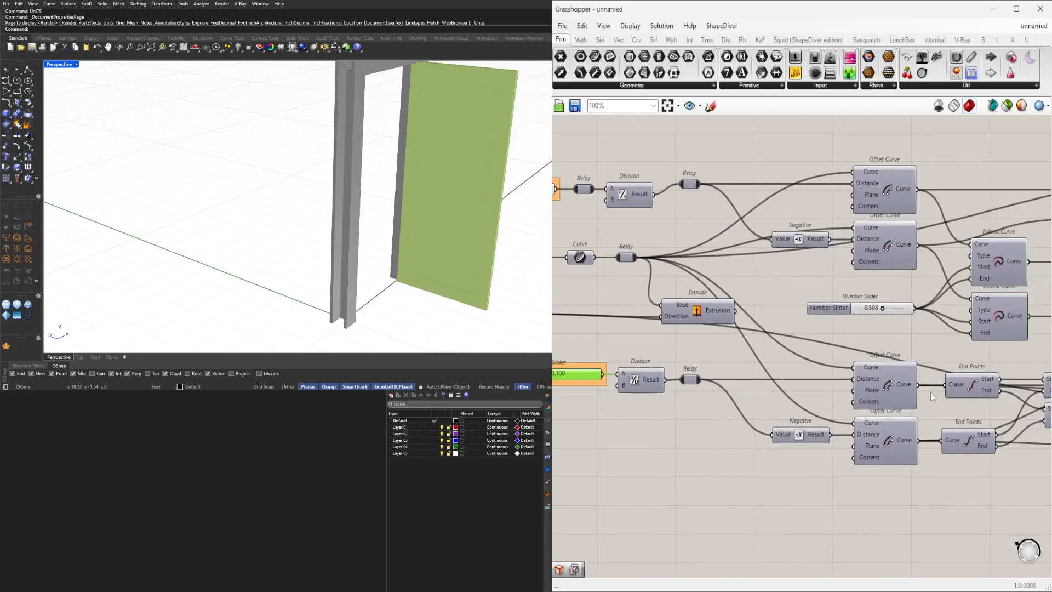
{"action": "right_click_drag", "start_coordinate": [877, 310], "coordinate": [752, 339]}
{"action": "scroll", "coordinate": [751, 338], "scroll_direction": "up", "scroll_amount": 6}
{"action": "scroll", "coordinate": [752, 338], "scroll_direction": "up", "scroll_amount": 1}
{"action": "mouse_move", "coordinate": [756, 338]}
{"action": "left_mouse_down"}
{"action": "mouse_move", "coordinate": [776, 338]}
{"action": "mouse_move", "coordinate": [762, 338]}
{"action": "left_mouse_up"}
{"action": "right_click", "coordinate": [638, 342]}
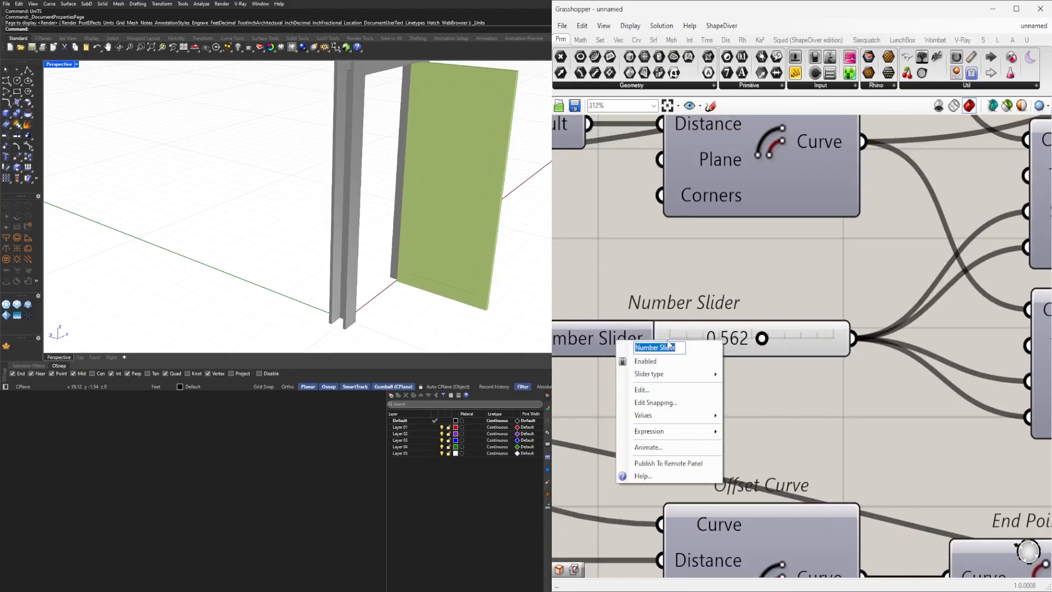
{"action": "type", "text": "TRIM SIZE"}
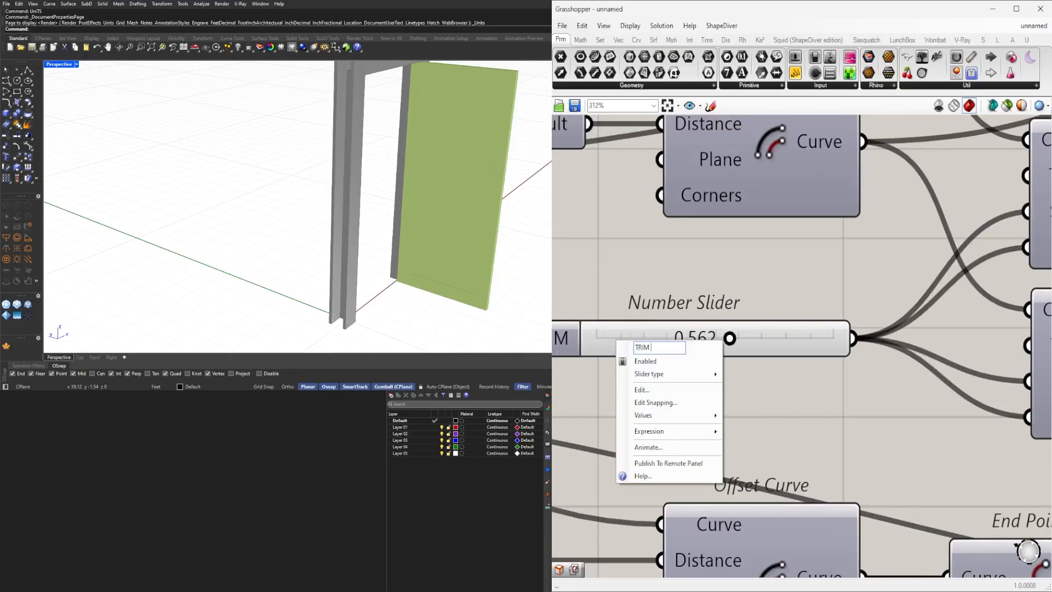
{"action": "key", "text": "Return"}
{"action": "left_click", "coordinate": [667, 343]}
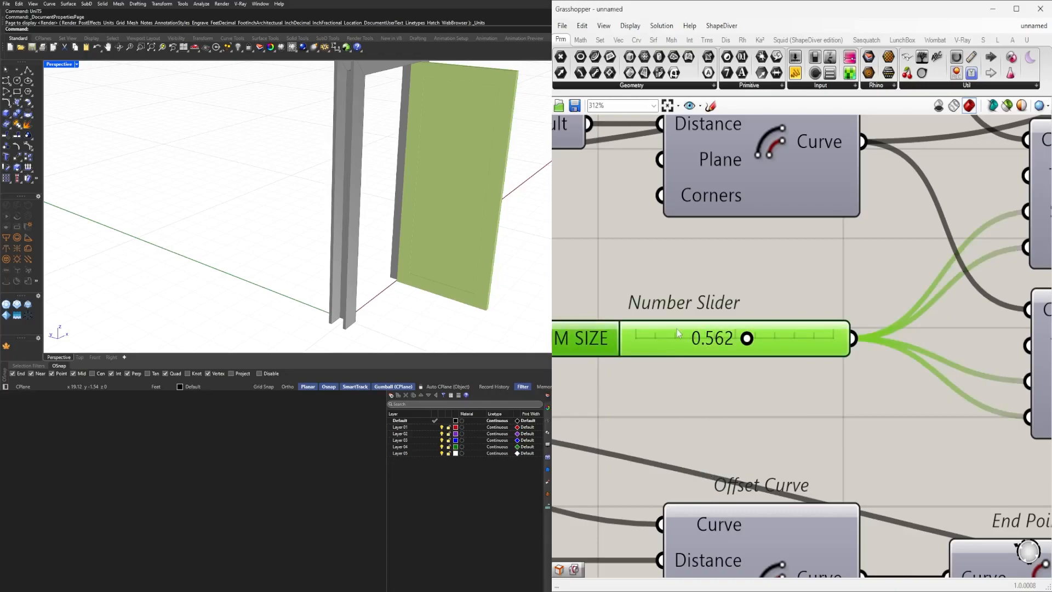
Set the slider above Join Curves to 0.1 and rename it DOOR TRIM DEPTH.
{"action": "scroll", "coordinate": [677, 329], "scroll_direction": "down", "scroll_amount": 8}
{"action": "scroll", "coordinate": [843, 340], "scroll_direction": "up", "scroll_amount": 5}
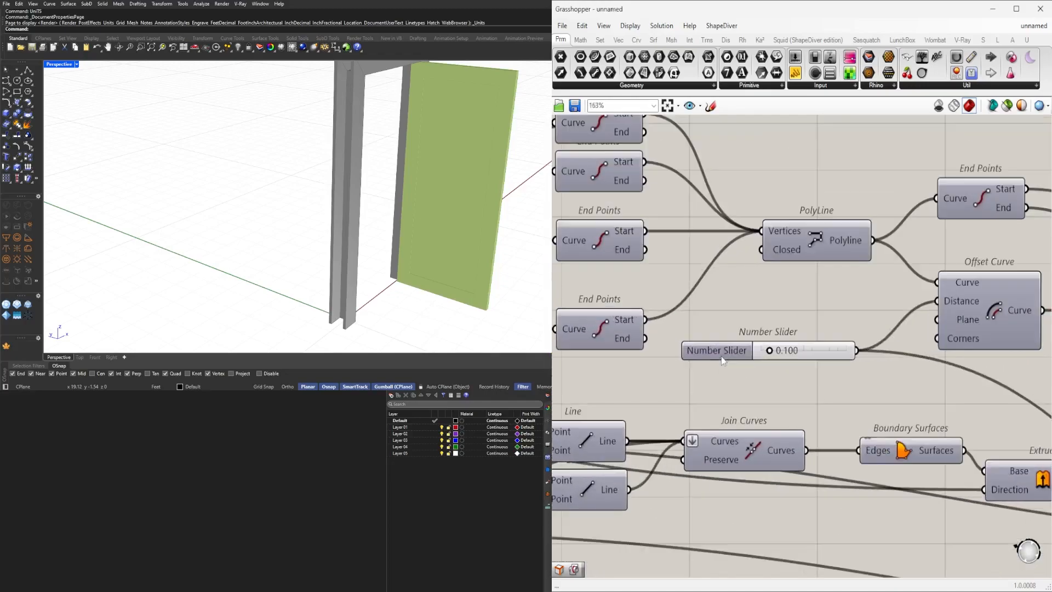
{"action": "left_click", "coordinate": [733, 361]}
{"action": "right_click", "coordinate": [736, 365]}
{"action": "key", "text": "Escape"}
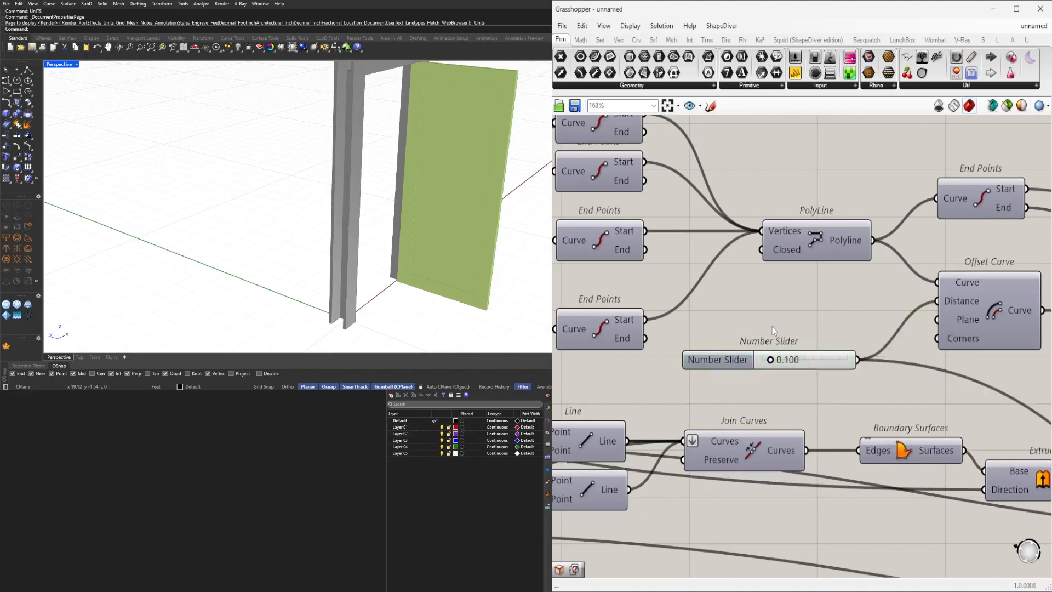
{"action": "scroll", "coordinate": [764, 367], "scroll_direction": "up", "scroll_amount": 3}
{"action": "mouse_move", "coordinate": [764, 367]}
{"action": "left_mouse_down"}
{"action": "mouse_move", "coordinate": [804, 364]}
{"action": "mouse_move", "coordinate": [757, 364]}
{"action": "left_mouse_up"}
{"action": "double_click", "coordinate": [774, 363]}
{"action": "type", "text": "0.1"}
{"action": "key", "text": "Return"}
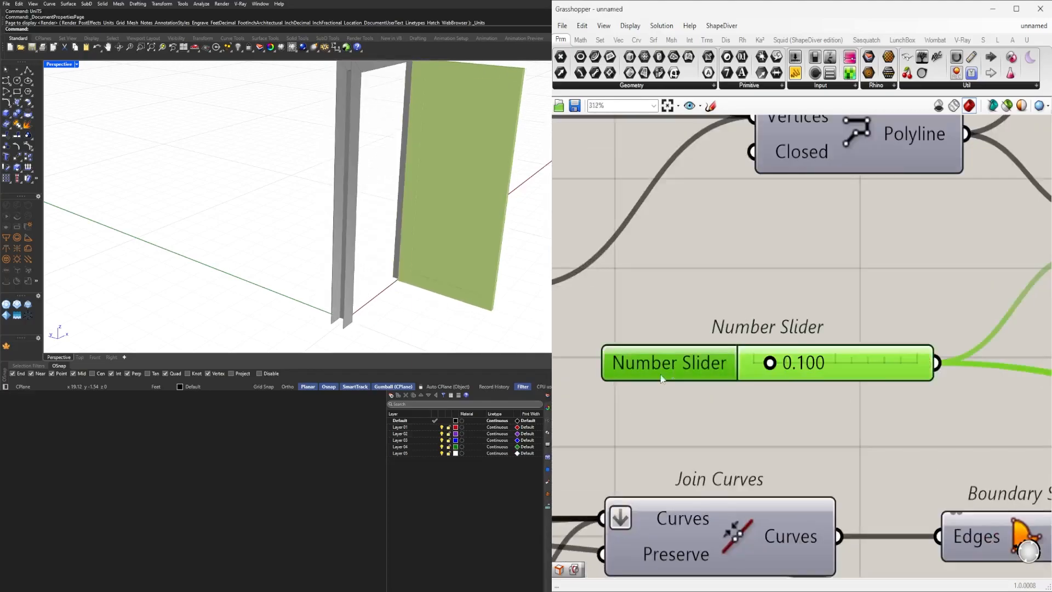
{"action": "right_click", "coordinate": [671, 372]}
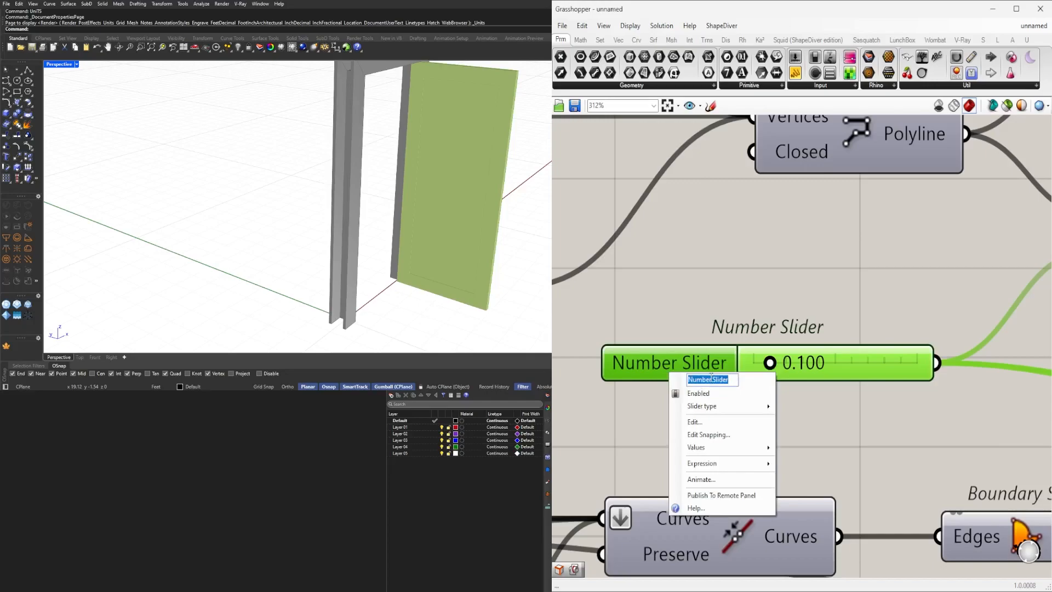
{"action": "type", "text": "DOOR TRIM DEPTH"}
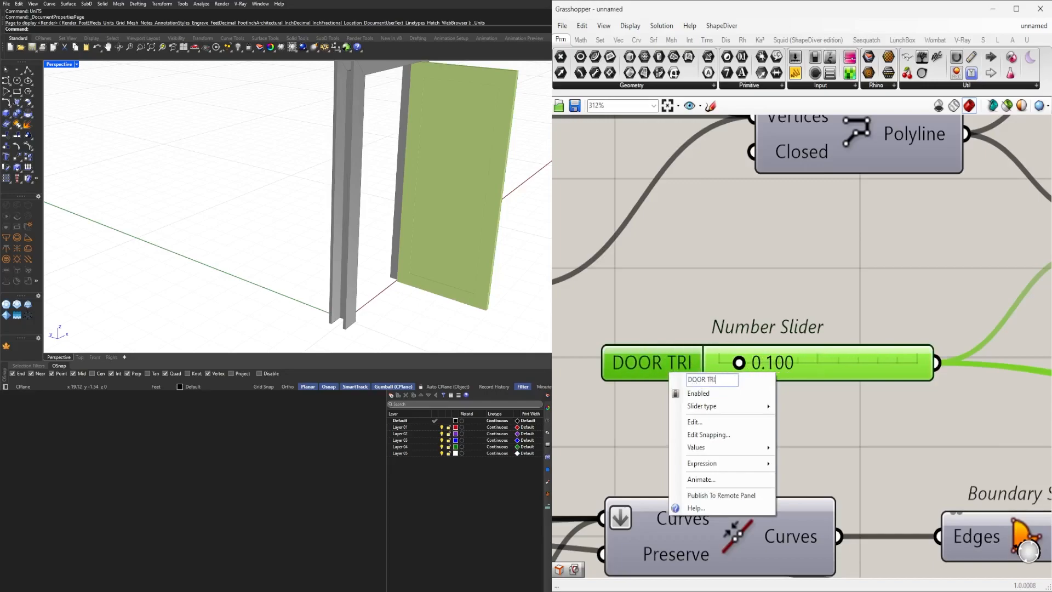
{"action": "key", "text": "Return"}
{"action": "left_click", "coordinate": [712, 382]}
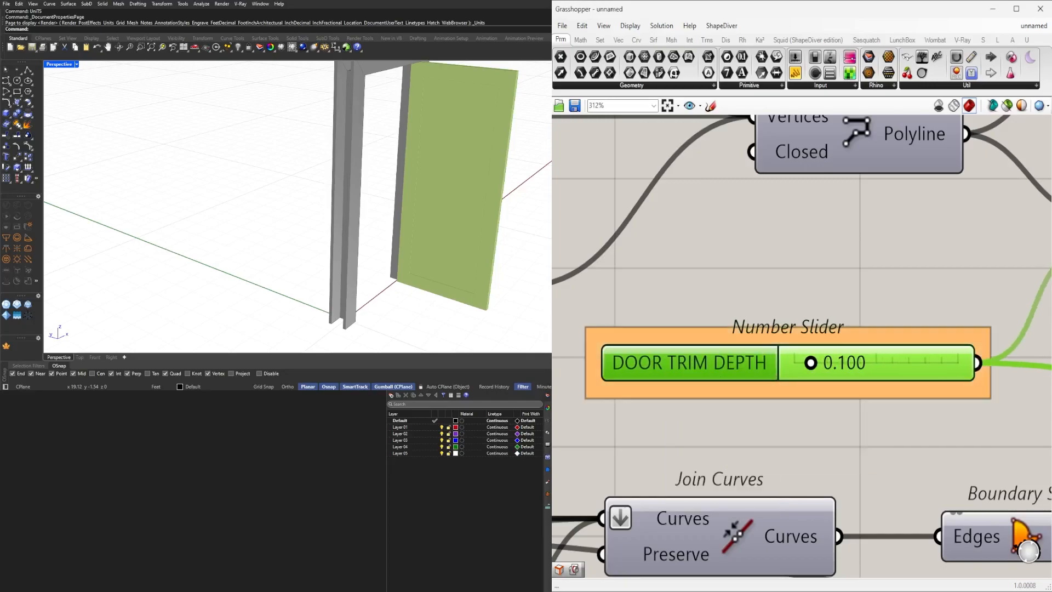
Rename the slider with value 2 above Solid Union DOOR SWING LOCATION.
{"action": "scroll", "coordinate": [846, 377], "scroll_direction": "down", "scroll_amount": 6}
{"action": "scroll", "coordinate": [921, 456], "scroll_direction": "up", "scroll_amount": 2}
{"action": "right_click_drag", "start_coordinate": [929, 463], "coordinate": [770, 399]}
{"action": "left_click", "coordinate": [741, 437]}
{"action": "scroll", "coordinate": [745, 431], "scroll_direction": "down", "scroll_amount": 4}
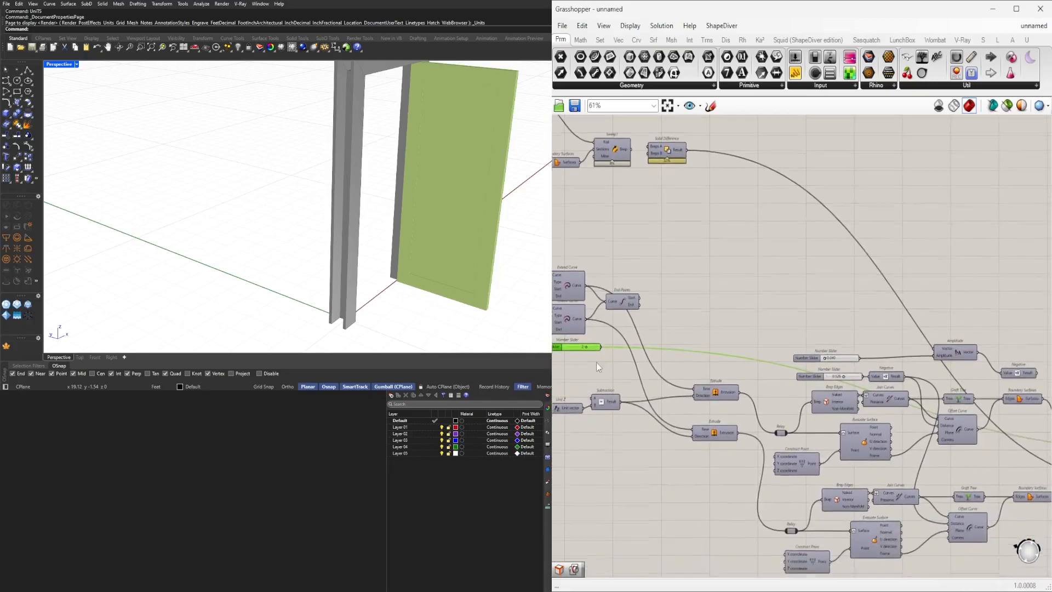
{"action": "left_click_drag", "start_coordinate": [580, 355], "coordinate": [701, 424]}
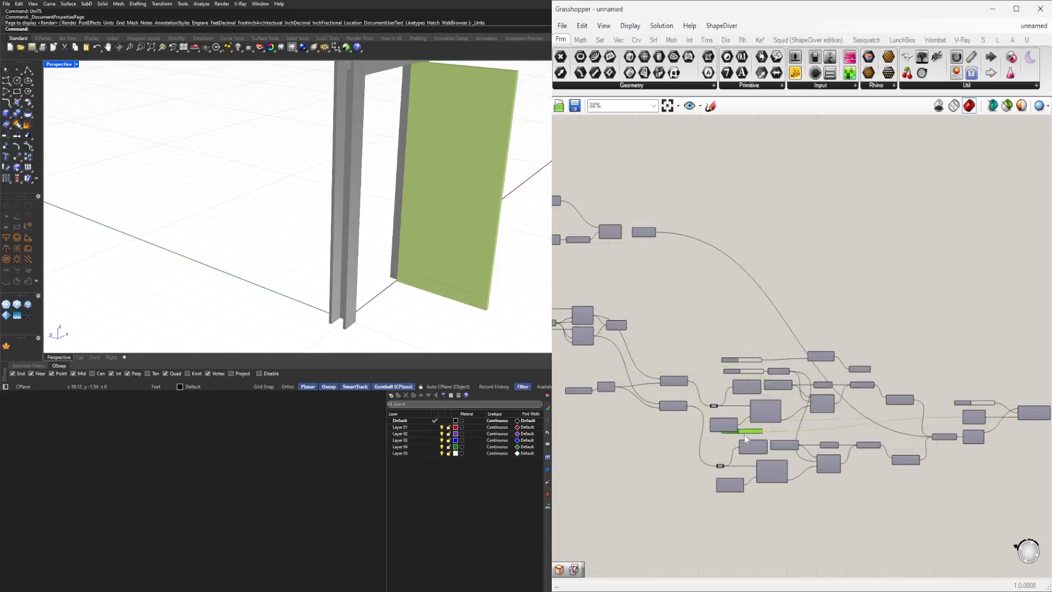
{"action": "scroll", "coordinate": [919, 432], "scroll_direction": "up", "scroll_amount": 5}
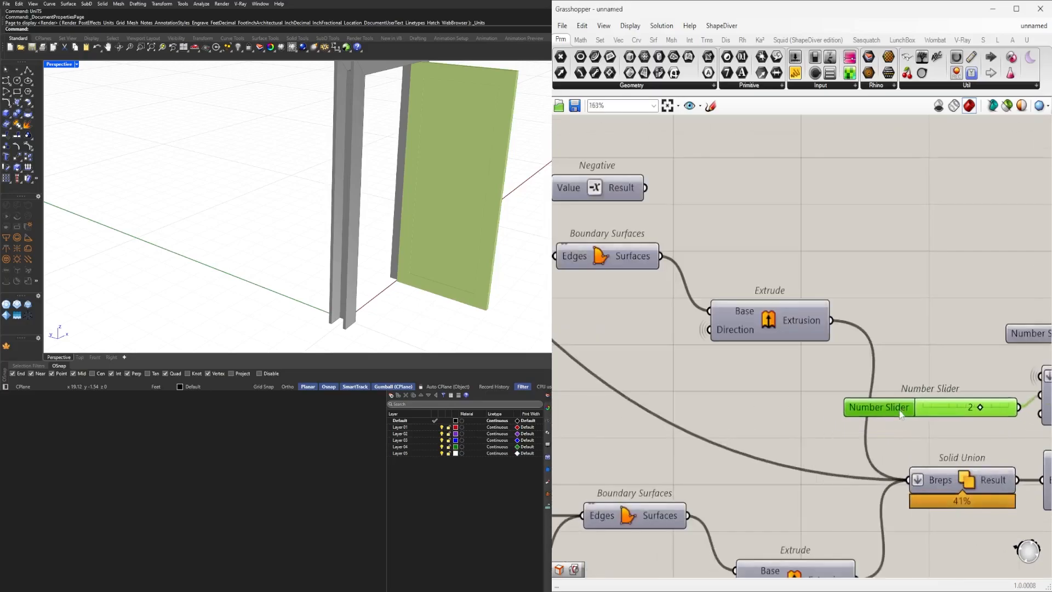
{"action": "right_click", "coordinate": [893, 405]}
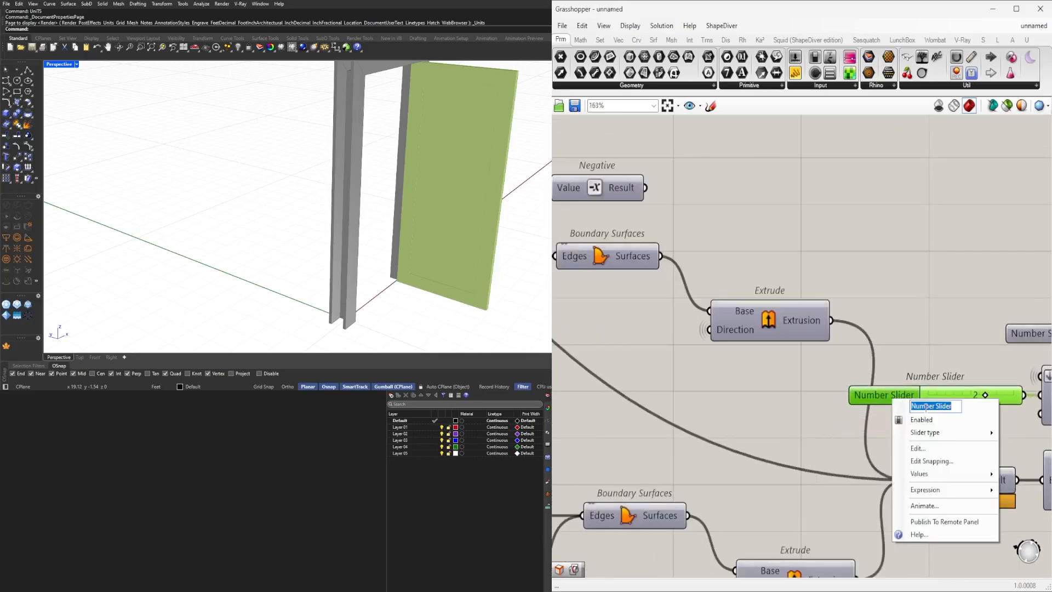
{"action": "type", "text": "DOOR SWING LOCATION"}
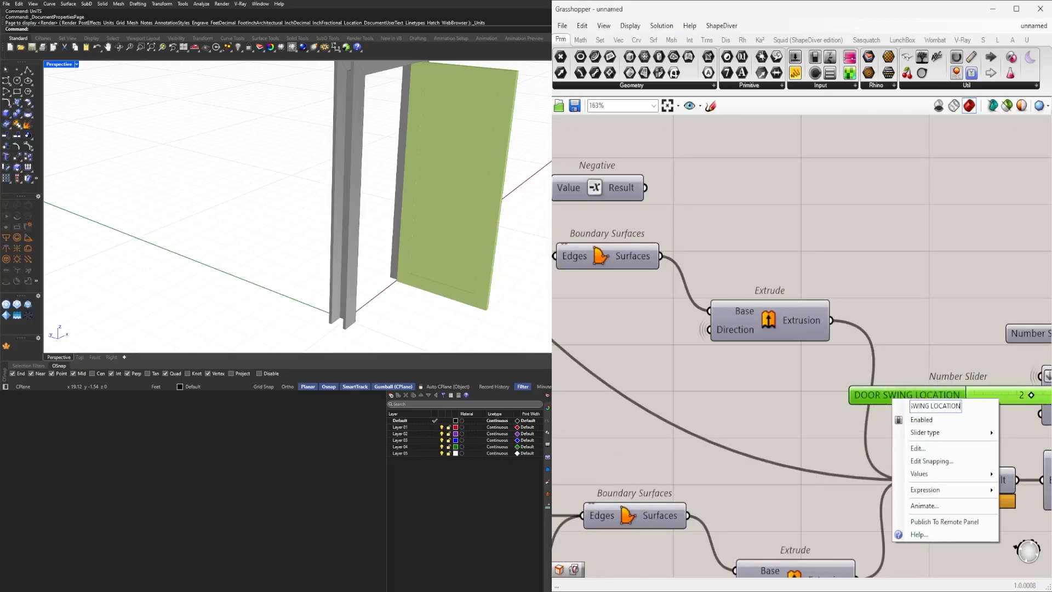
{"action": "key", "text": "Return"}
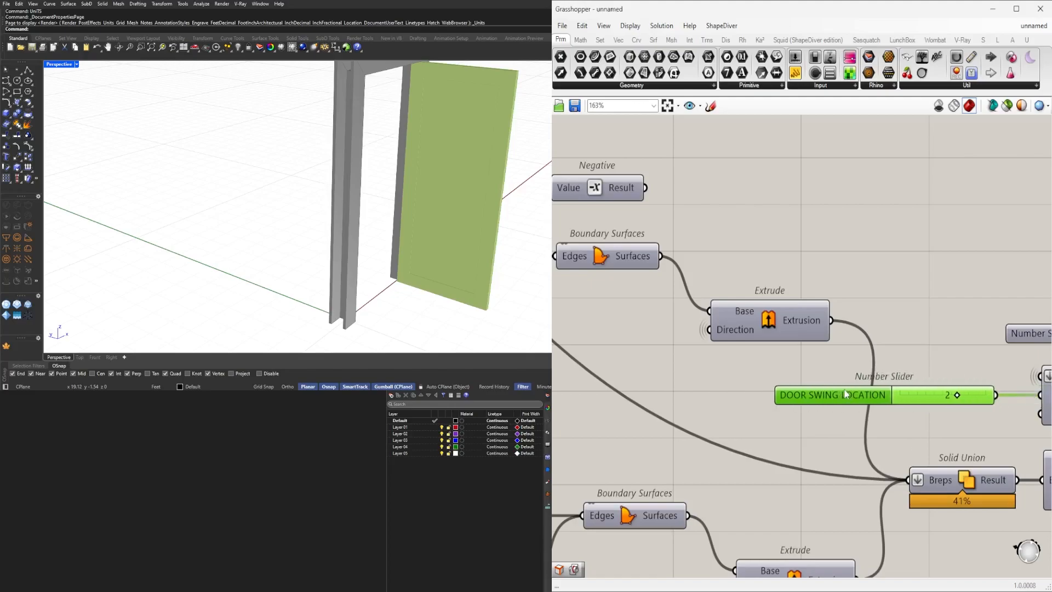
Rename the slider above the 0.526 slider DOOR TRIM DEPTH and set its value to 0.05.
{"action": "left_click", "coordinate": [879, 314]}
{"action": "scroll", "coordinate": [880, 314], "scroll_direction": "down", "scroll_amount": 5}
{"action": "right_click_drag", "start_coordinate": [752, 360], "coordinate": [806, 357]}
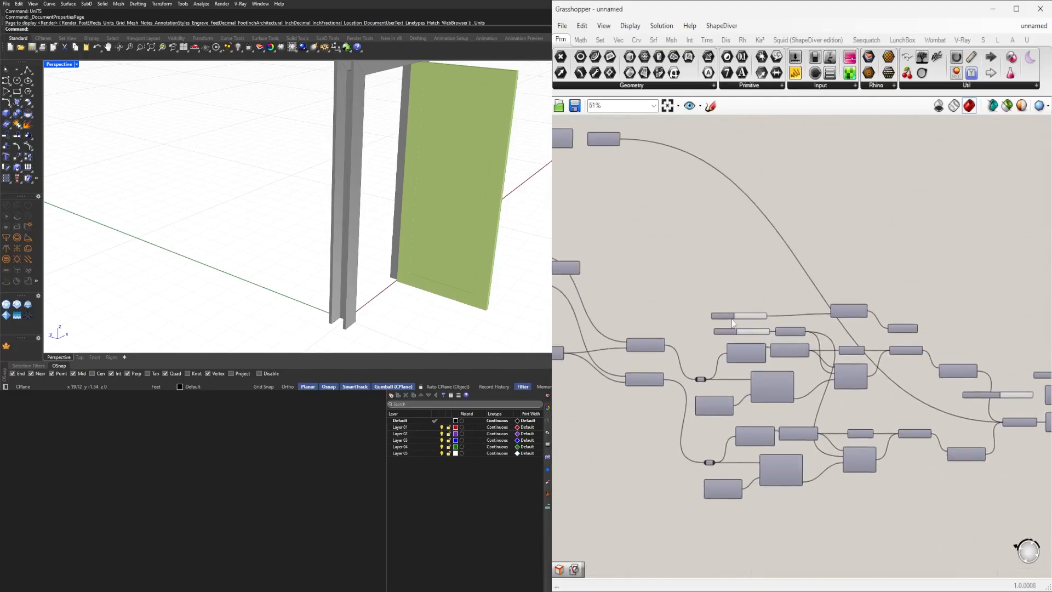
{"action": "scroll", "coordinate": [727, 325], "scroll_direction": "up", "scroll_amount": 4}
{"action": "scroll", "coordinate": [710, 346], "scroll_direction": "down", "scroll_amount": 4}
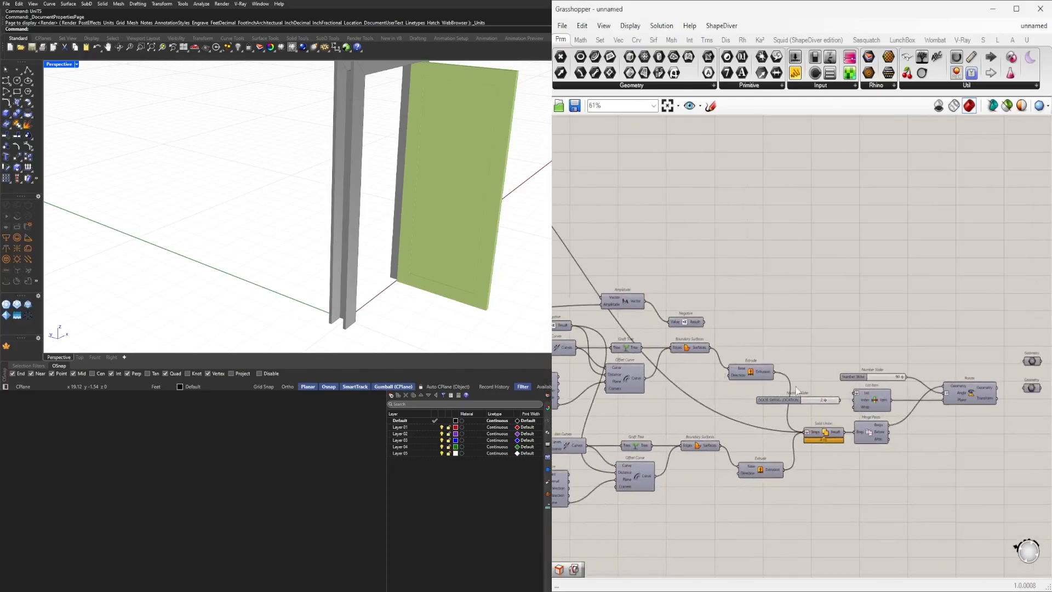
{"action": "right_click_drag", "start_coordinate": [678, 370], "coordinate": [936, 381]}
{"action": "scroll", "coordinate": [736, 319], "scroll_direction": "up", "scroll_amount": 4}
{"action": "left_click_drag", "start_coordinate": [732, 323], "coordinate": [800, 319]}
{"action": "scroll", "coordinate": [764, 322], "scroll_direction": "up", "scroll_amount": 4}
{"action": "right_click", "coordinate": [698, 327]}
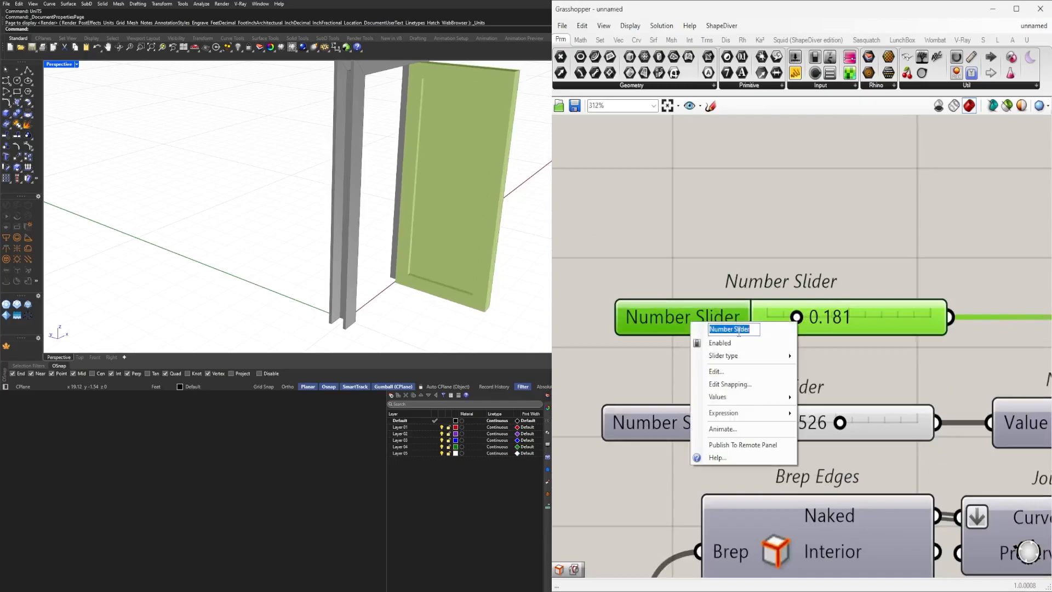
{"action": "type", "text": "DOOR TRI"}
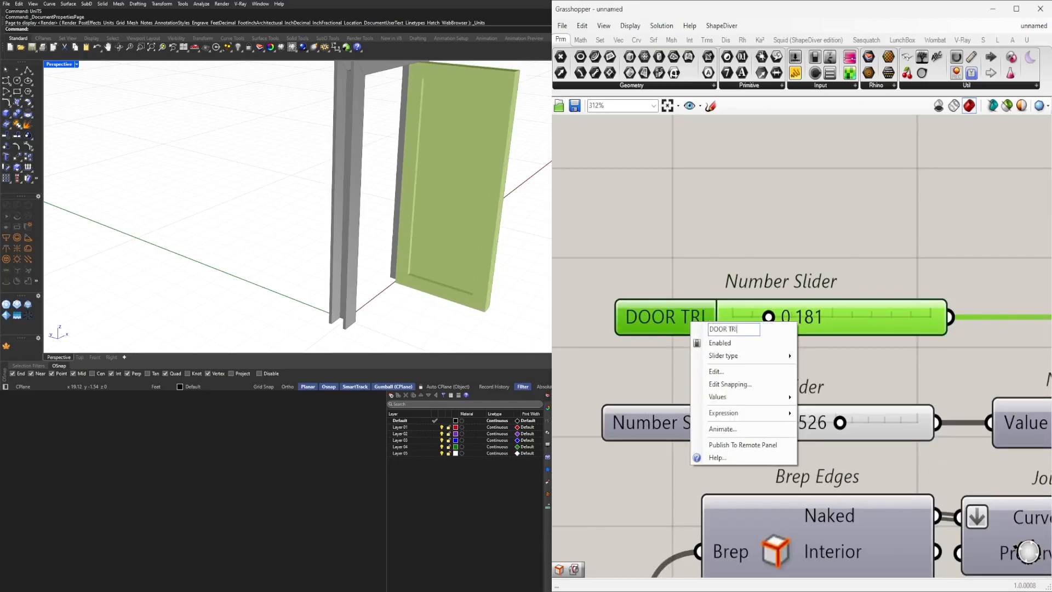
{"action": "type", "text": "M DEPTH"}
{"action": "key", "text": "Return"}
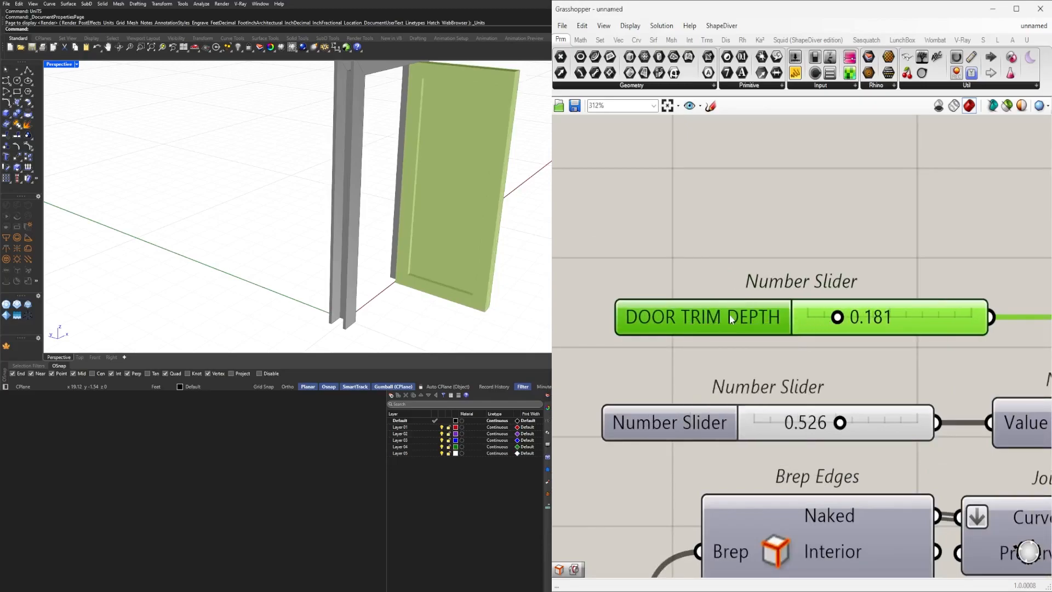
{"action": "double_click", "coordinate": [872, 309]}
{"action": "type", "text": ".05"}
{"action": "key", "text": "Return"}
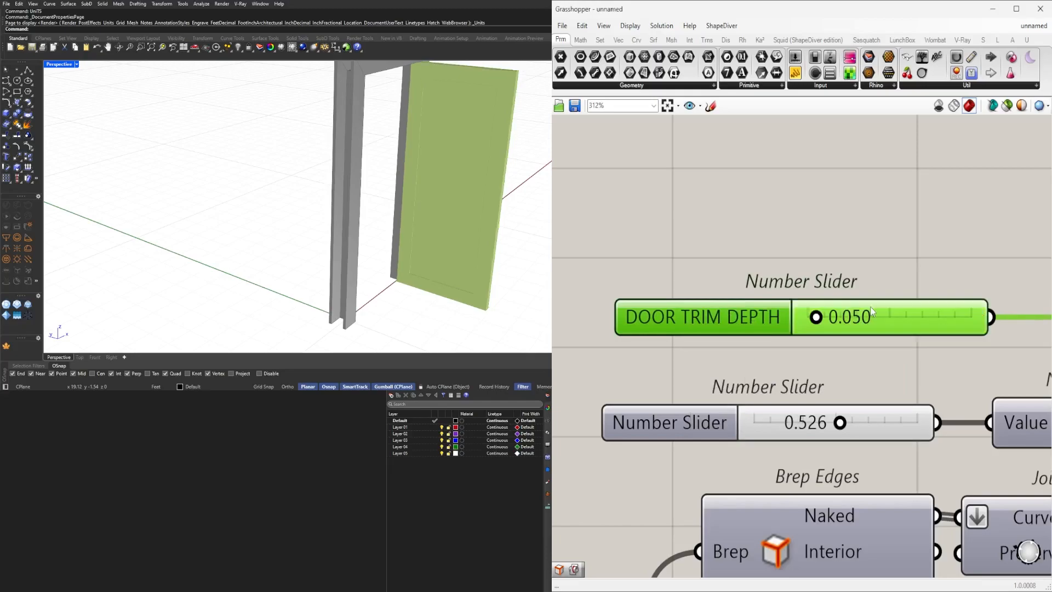
Rename the slider feeding the Negative component DOOR FRAME OFFSET.
{"action": "scroll", "coordinate": [797, 364], "scroll_direction": "down", "scroll_amount": 4}
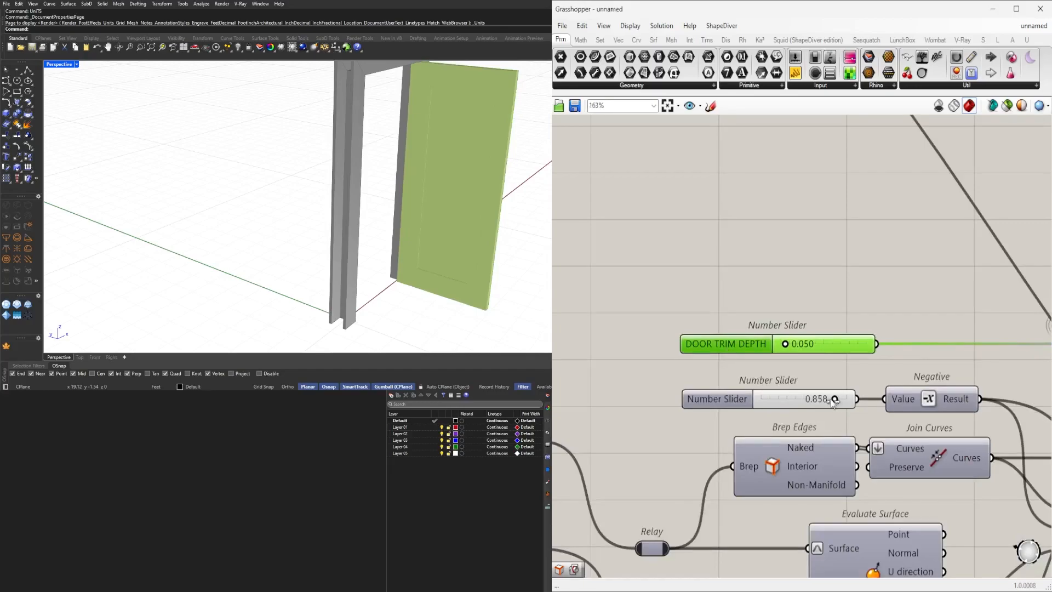
{"action": "right_click", "coordinate": [708, 405]}
{"action": "right_click", "coordinate": [737, 398]}
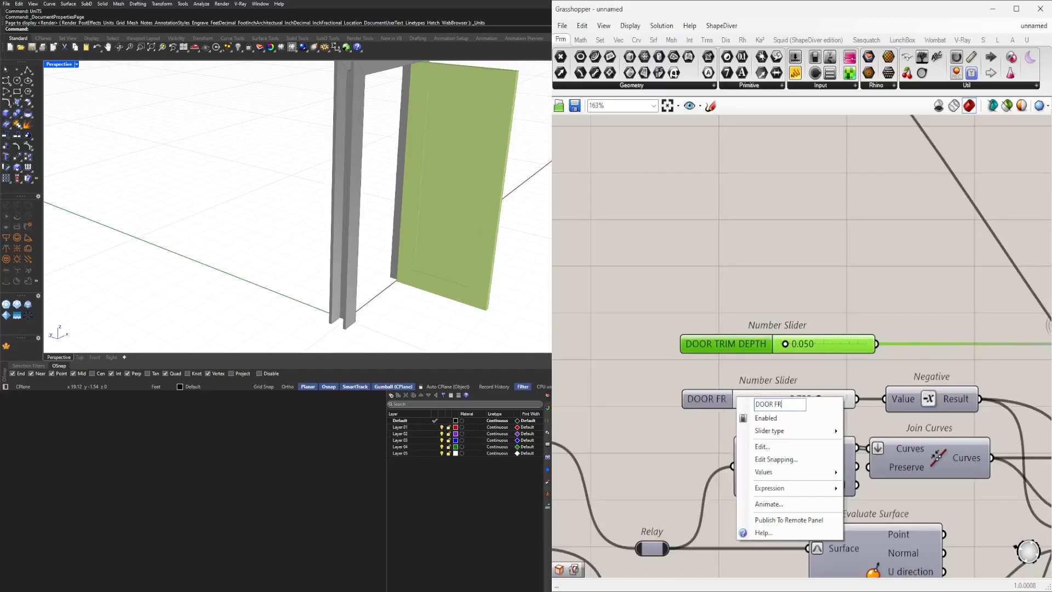
{"action": "type", "text": "ET"}
{"action": "key", "text": "Return"}
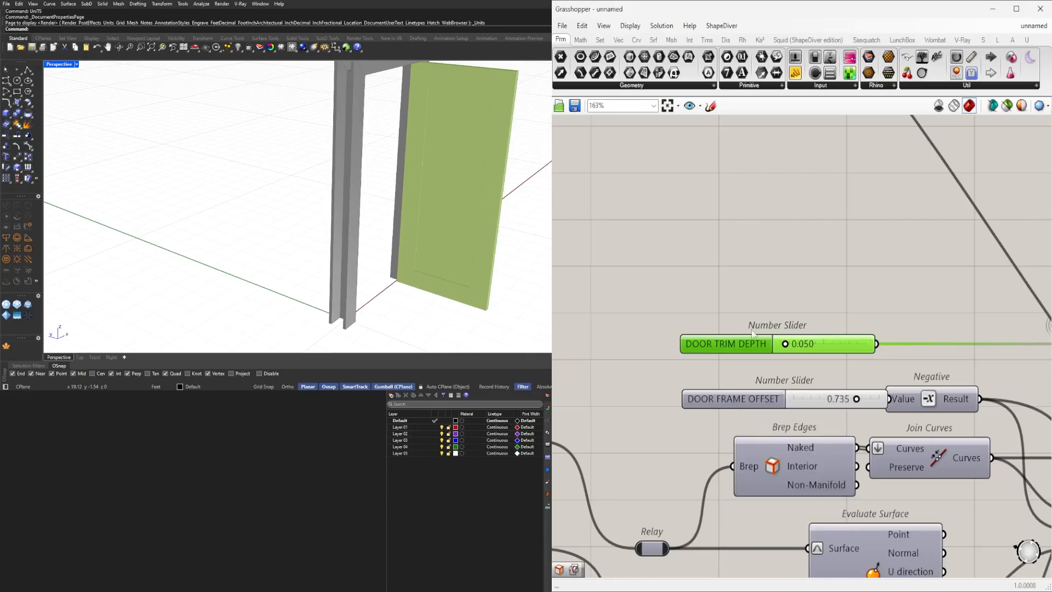
Select the DOOR TRIM DEPTH and DOOR FRAME OFFSET sliders together and group them.
{"action": "left_click_drag", "start_coordinate": [757, 317], "coordinate": [729, 396]}
{"action": "left_click_drag", "start_coordinate": [732, 345], "coordinate": [706, 345]}
{"action": "left_click", "coordinate": [710, 384]}
{"action": "left_click", "coordinate": [705, 396]}
{"action": "left_click_drag", "start_coordinate": [671, 242], "coordinate": [734, 416]}
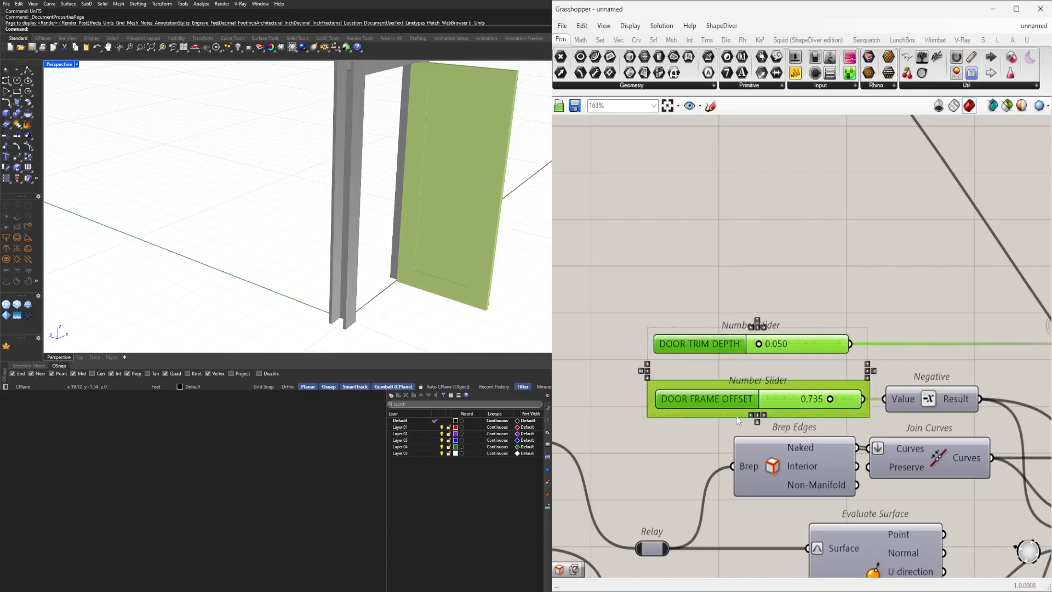
{"action": "left_click", "coordinate": [751, 416]}
{"action": "left_click", "coordinate": [732, 286]}
{"action": "left_click", "coordinate": [702, 347]}
{"action": "key", "text": "ctrl+g"}
{"action": "left_click", "coordinate": [702, 403]}
{"action": "left_click", "coordinate": [788, 290]}
{"action": "left_click_drag", "start_coordinate": [783, 268], "coordinate": [682, 400]}
{"action": "left_click", "coordinate": [751, 246]}
{"action": "left_click_drag", "start_coordinate": [679, 345], "coordinate": [679, 354]}
{"action": "left_click", "coordinate": [691, 307]}
Rename the 90 slider driving the Rotate component's angle ANGLE OF ROTATION.
{"action": "scroll", "coordinate": [702, 304], "scroll_direction": "down", "scroll_amount": 5}
{"action": "scroll", "coordinate": [713, 303], "scroll_direction": "up", "scroll_amount": 4}
{"action": "left_click", "coordinate": [752, 303]}
{"action": "left_click", "coordinate": [771, 246]}
{"action": "scroll", "coordinate": [803, 259], "scroll_direction": "down", "scroll_amount": 5}
{"action": "right_click_drag", "start_coordinate": [1030, 340], "coordinate": [790, 364]}
{"action": "scroll", "coordinate": [877, 393], "scroll_direction": "up", "scroll_amount": 2}
{"action": "scroll", "coordinate": [916, 391], "scroll_direction": "down", "scroll_amount": 3}
{"action": "right_click_drag", "start_coordinate": [944, 382], "coordinate": [793, 393]}
{"action": "scroll", "coordinate": [876, 386], "scroll_direction": "up", "scroll_amount": 2}
{"action": "scroll", "coordinate": [792, 393], "scroll_direction": "up", "scroll_amount": 5}
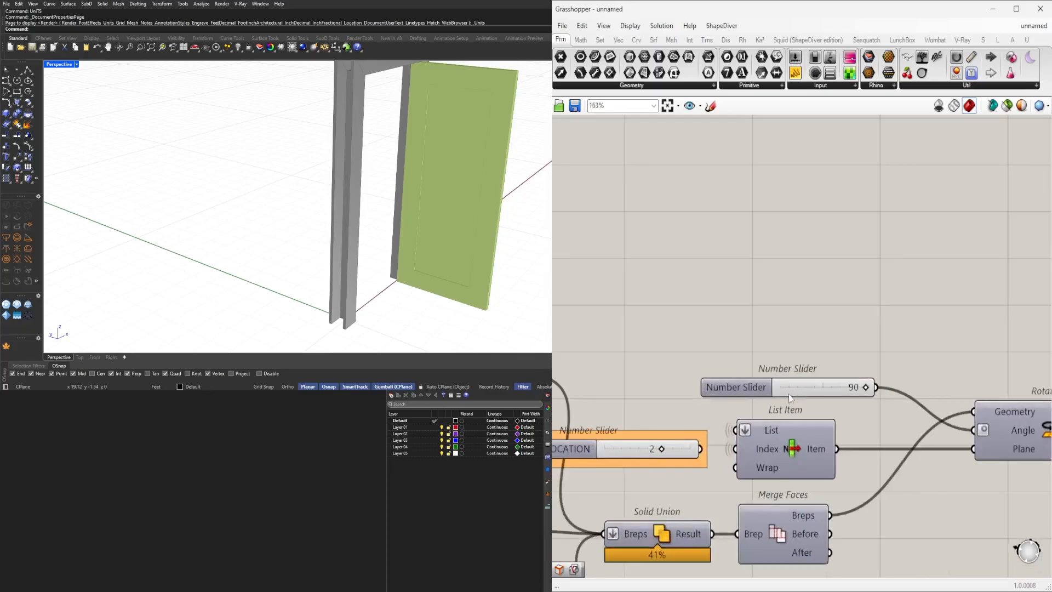
{"action": "right_click", "coordinate": [753, 391]}
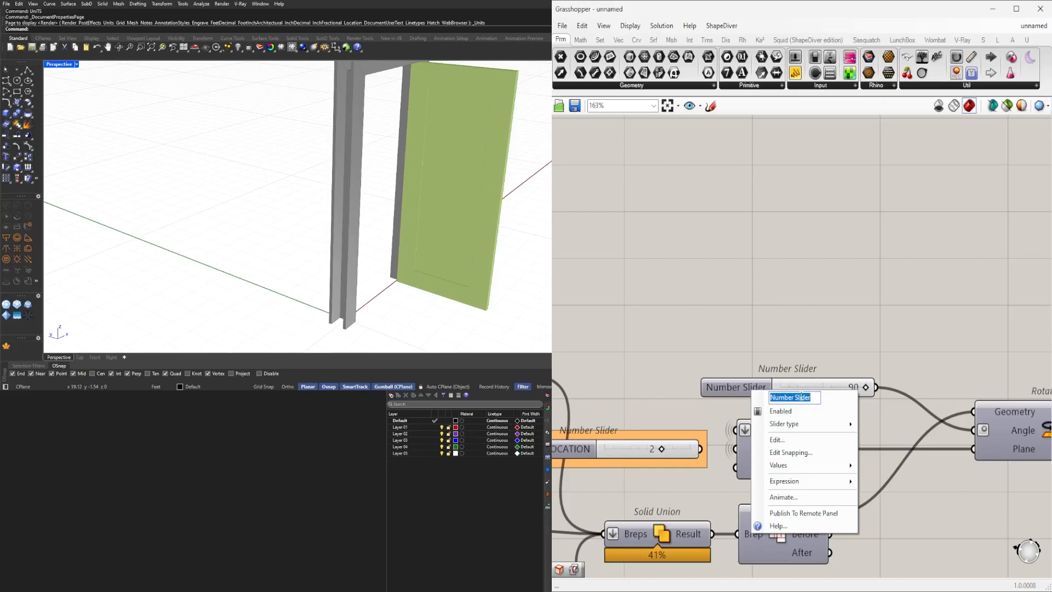
{"action": "type", "text": "ANGLE O"}
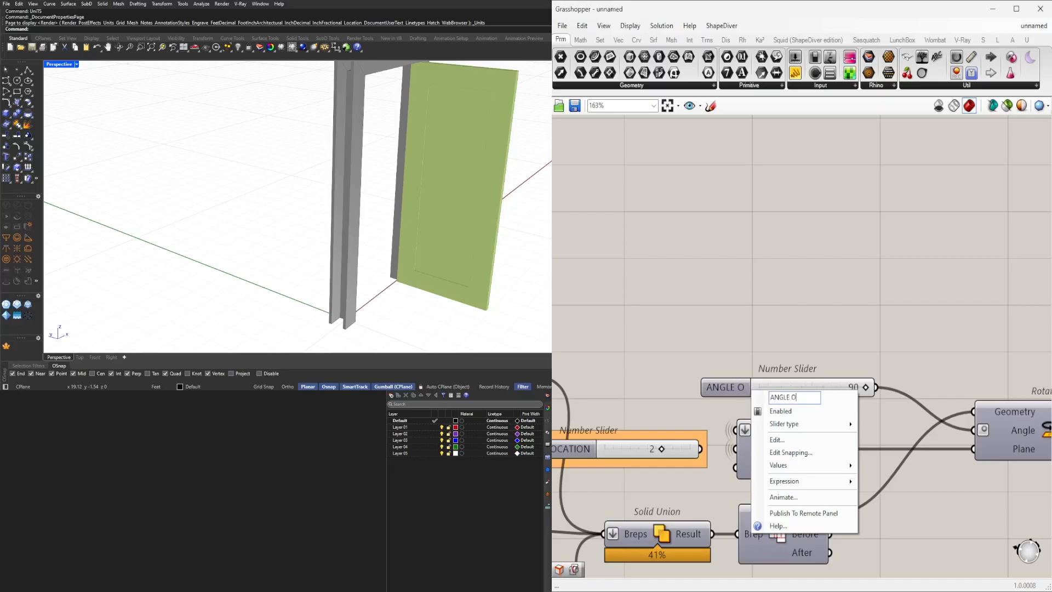
{"action": "type", "text": "F ROTATION"}
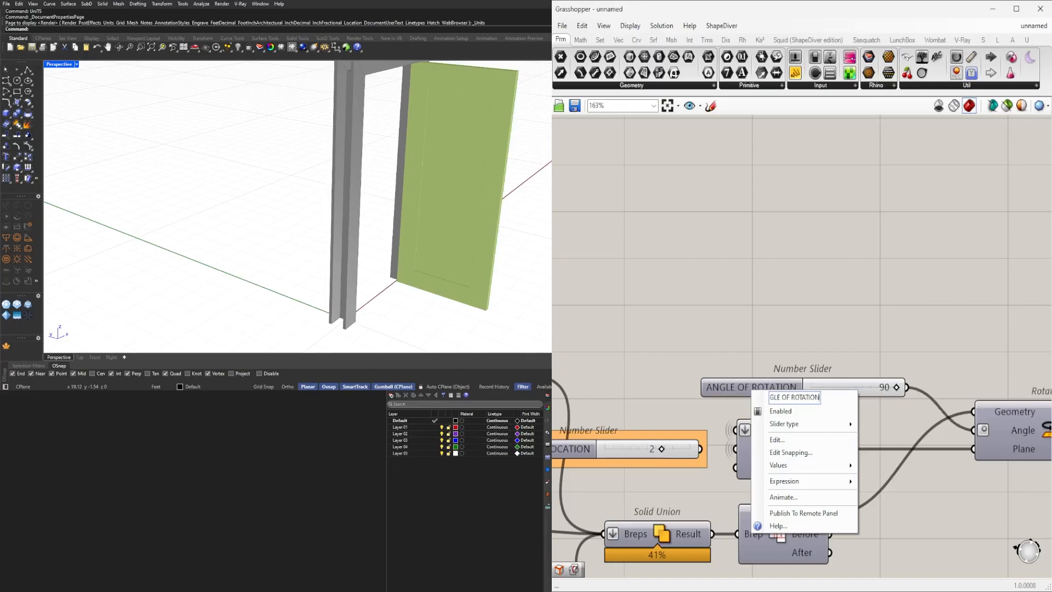
{"action": "key", "text": "Return"}
Swing the ANGLE OF ROTATION slider to 0 and back to 90 to test the door's rotation.
{"action": "left_click", "coordinate": [753, 383]}
{"action": "left_click", "coordinate": [775, 312]}
{"action": "scroll", "coordinate": [843, 375], "scroll_direction": "up", "scroll_amount": 3}
{"action": "left_click_drag", "start_coordinate": [926, 395], "coordinate": [779, 397]}
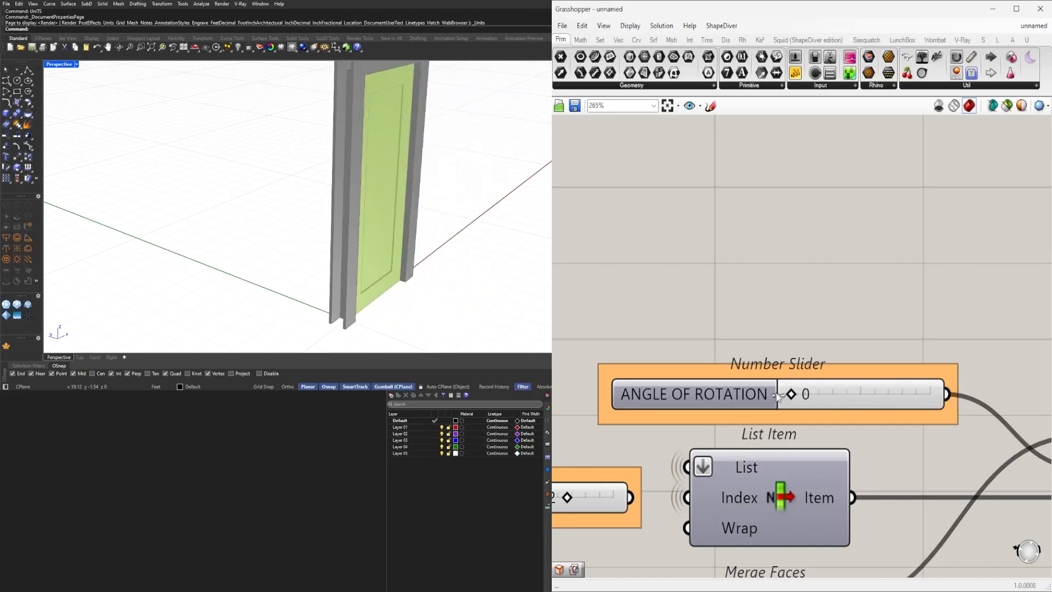
{"action": "double_click", "coordinate": [746, 391]}
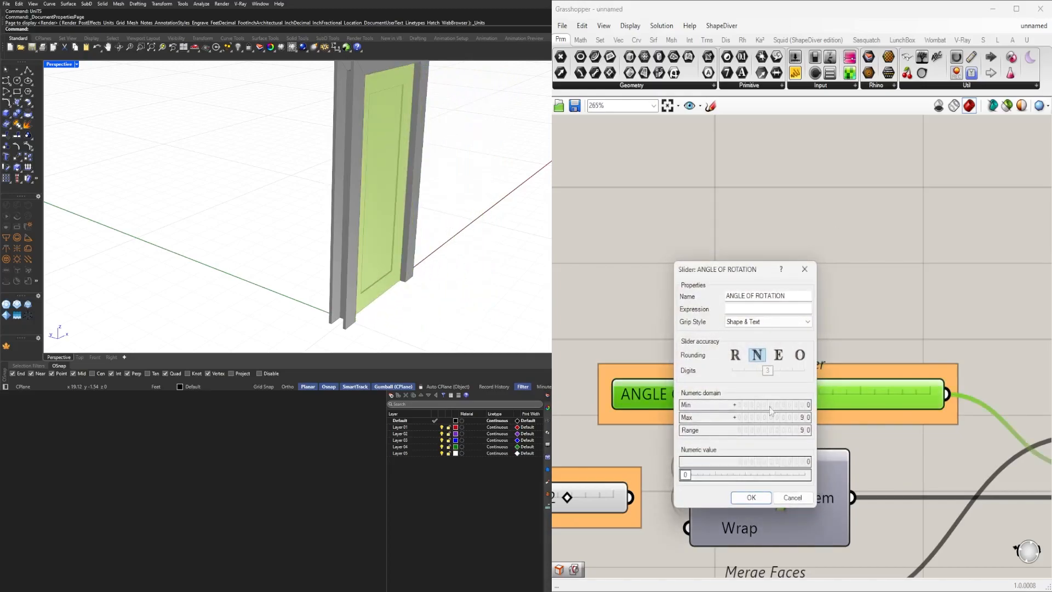
{"action": "left_click", "coordinate": [804, 270]}
{"action": "left_click_drag", "start_coordinate": [792, 394], "coordinate": [950, 393]}
Set the DOOR SWING LOCATION slider to 1.
{"action": "scroll", "coordinate": [838, 477], "scroll_direction": "down", "scroll_amount": 1}
{"action": "right_click_drag", "start_coordinate": [685, 508], "coordinate": [774, 328]}
{"action": "scroll", "coordinate": [609, 315], "scroll_direction": "up", "scroll_amount": 1}
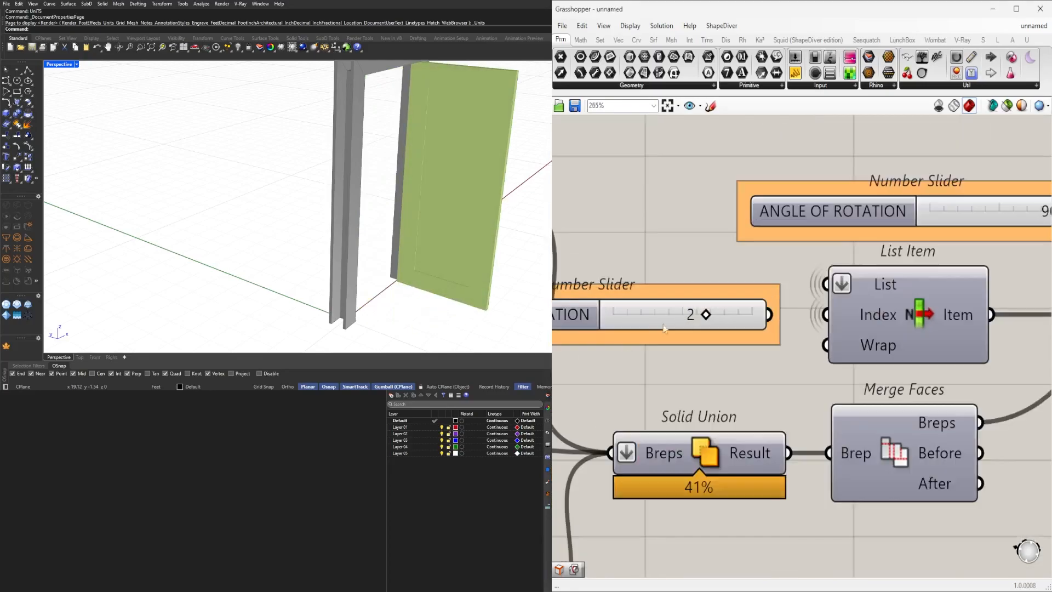
{"action": "right_click_drag", "start_coordinate": [579, 310], "coordinate": [754, 340]}
{"action": "scroll", "coordinate": [881, 345], "scroll_direction": "up", "scroll_amount": 4}
{"action": "left_click", "coordinate": [885, 346]}
{"action": "mouse_move", "coordinate": [869, 343]}
{"action": "left_mouse_down"}
{"action": "mouse_move", "coordinate": [813, 345]}
{"action": "mouse_move", "coordinate": [880, 341]}
{"action": "mouse_move", "coordinate": [788, 343]}
{"action": "mouse_move", "coordinate": [851, 346]}
{"action": "left_mouse_up"}
{"action": "scroll", "coordinate": [294, 317], "scroll_direction": "up", "scroll_amount": 5}
{"action": "scroll", "coordinate": [360, 213], "scroll_direction": "down", "scroll_amount": 5}
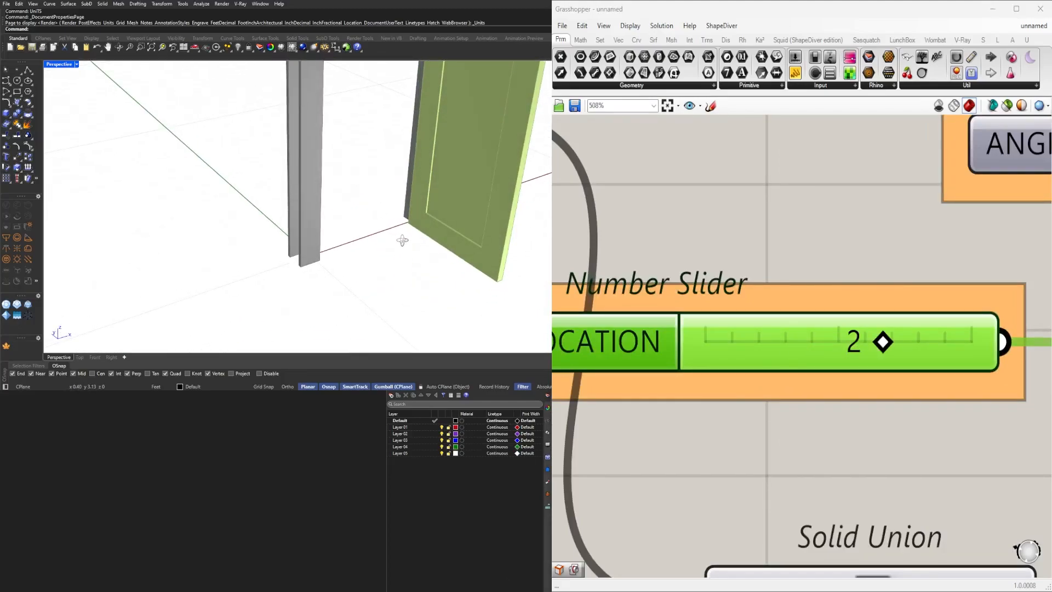
{"action": "left_click_drag", "start_coordinate": [795, 352], "coordinate": [705, 342]}
{"action": "scroll", "coordinate": [277, 242], "scroll_direction": "up", "scroll_amount": 5}
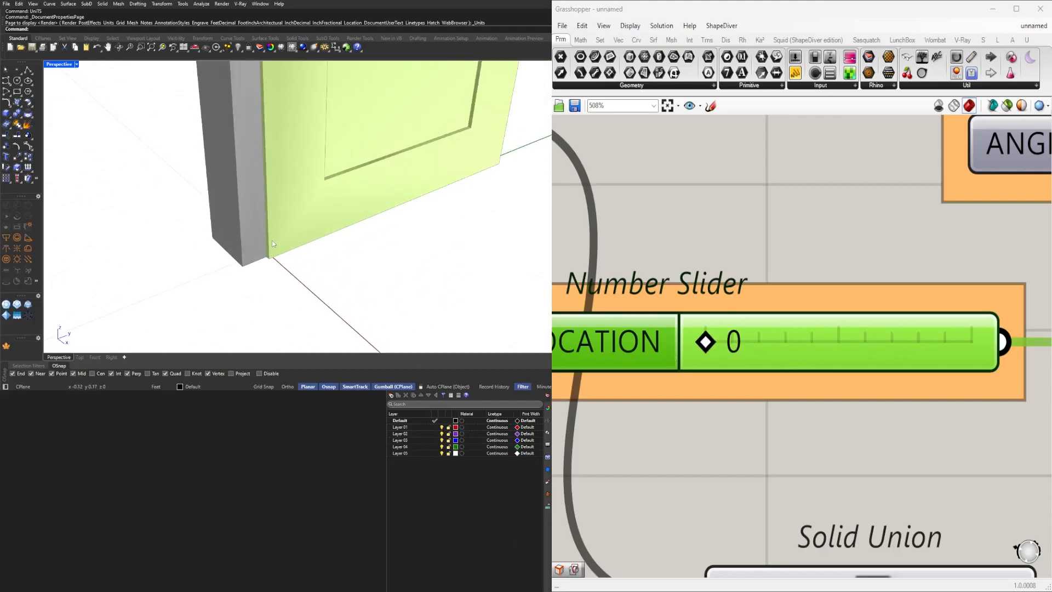
{"action": "left_click_drag", "start_coordinate": [705, 342], "coordinate": [782, 343]}
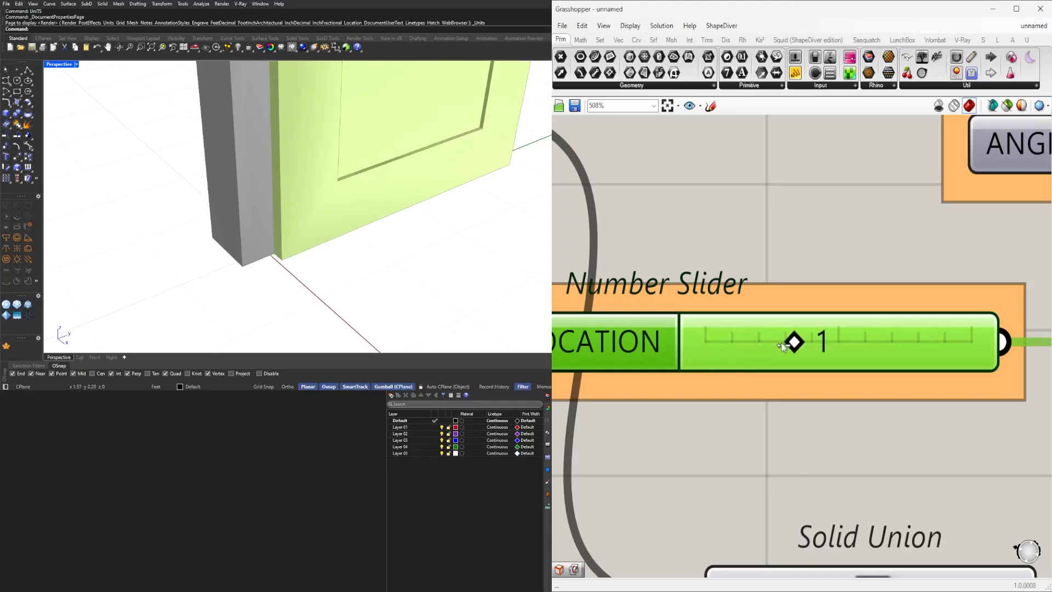
Set the ANGLE OF ROTATION slider's minimum to -90 and slide the angle to -90.
{"action": "scroll", "coordinate": [811, 339], "scroll_direction": "down", "scroll_amount": 5}
{"action": "scroll", "coordinate": [719, 353], "scroll_direction": "down", "scroll_amount": 2}
{"action": "double_click", "coordinate": [719, 348]}
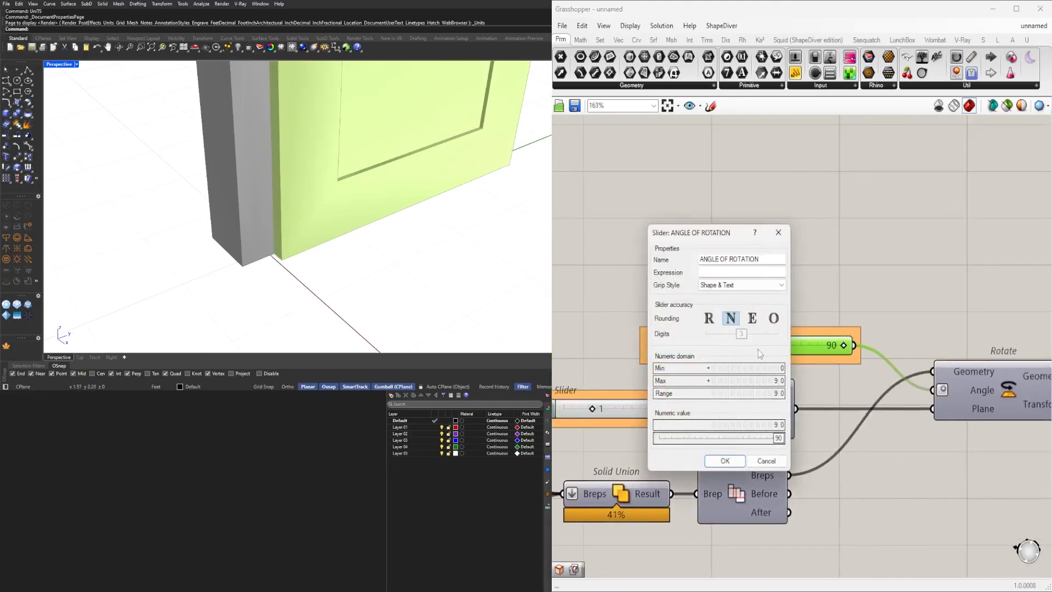
{"action": "double_click", "coordinate": [746, 368]}
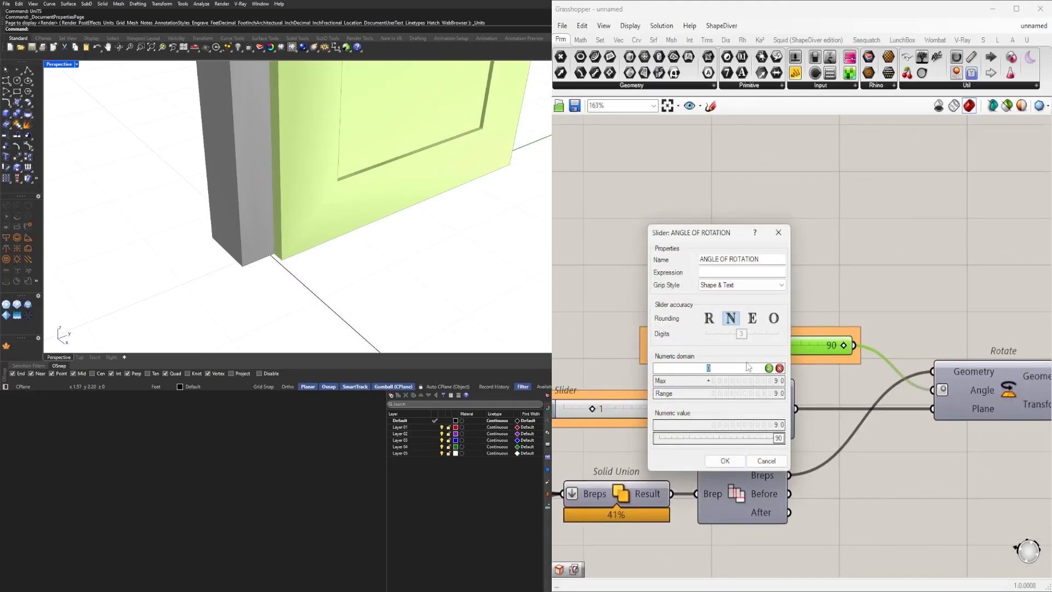
{"action": "type", "text": "-90"}
{"action": "key", "text": "Return"}
{"action": "left_click", "coordinate": [725, 461]}
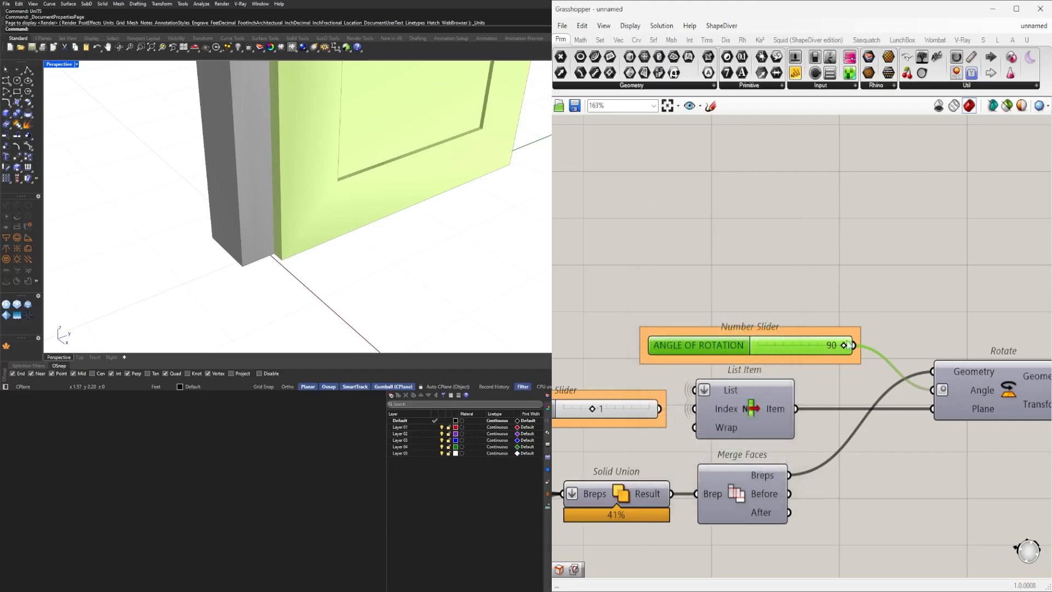
{"action": "left_click_drag", "start_coordinate": [845, 346], "coordinate": [659, 346]}
{"action": "right_click_drag", "start_coordinate": [307, 235], "coordinate": [181, 233]}
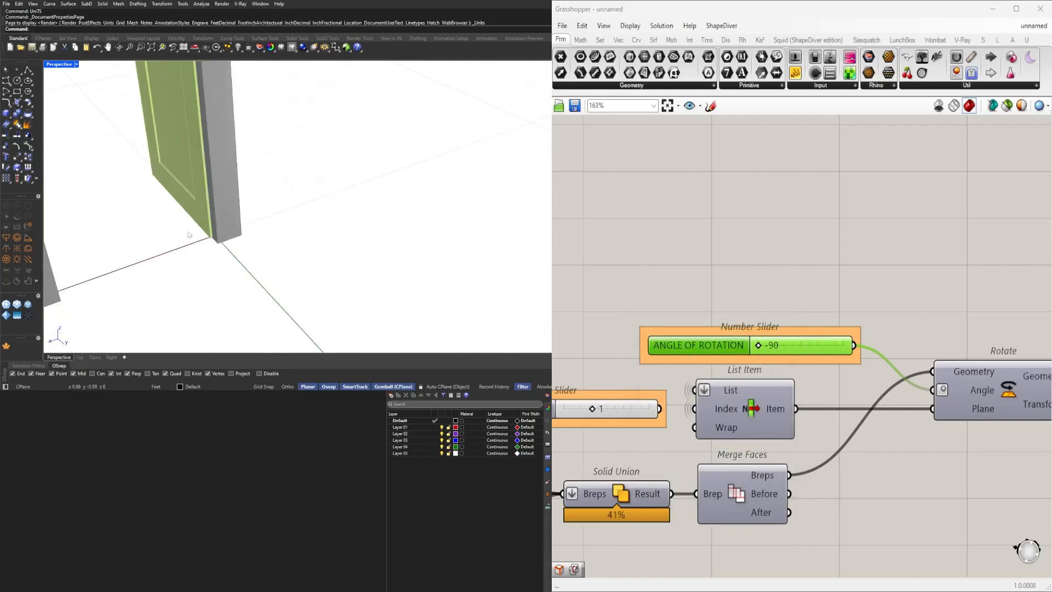
Set the DOOR SWING LOCATION slider to 0.
{"action": "scroll", "coordinate": [742, 409], "scroll_direction": "up", "scroll_amount": 5}
{"action": "left_click_drag", "start_coordinate": [803, 368], "coordinate": [709, 366]}
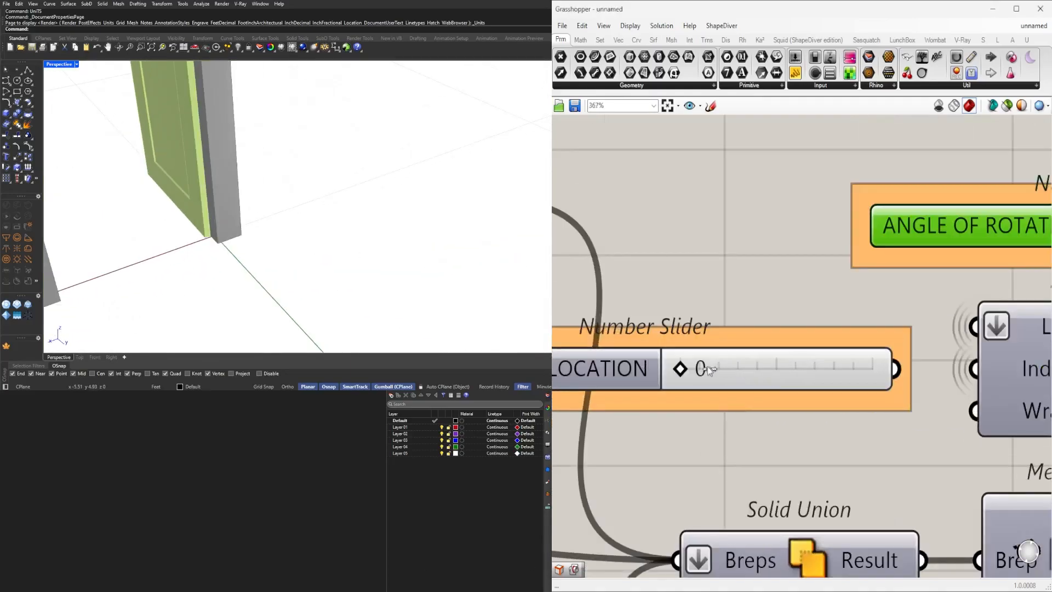
{"action": "scroll", "coordinate": [936, 332], "scroll_direction": "down", "scroll_amount": 1}
{"action": "scroll", "coordinate": [469, 245], "scroll_direction": "down", "scroll_amount": 5}
{"action": "scroll", "coordinate": [468, 245], "scroll_direction": "up", "scroll_amount": 8}
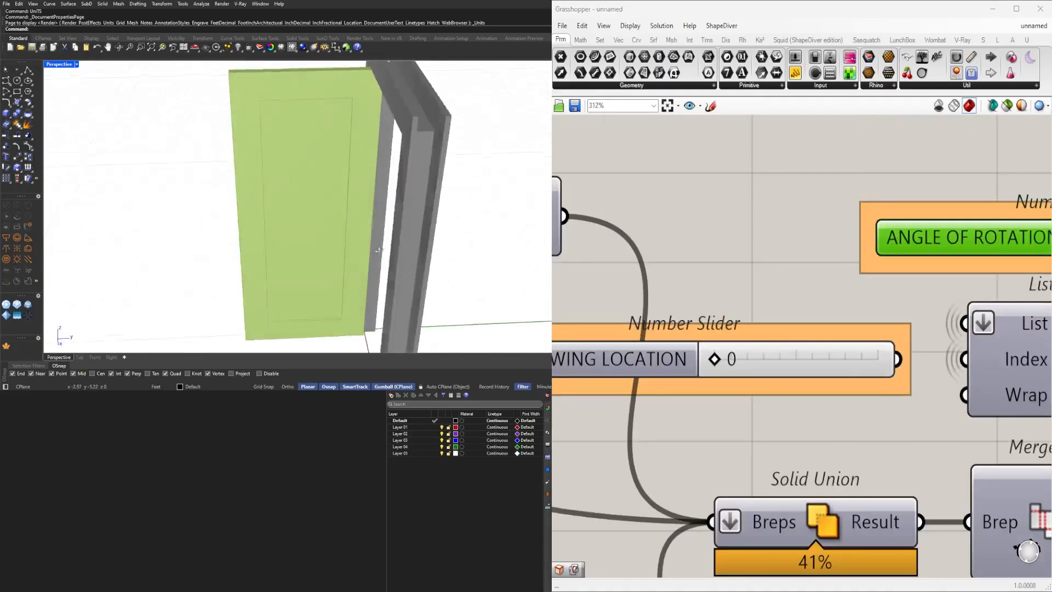
{"action": "right_click_drag", "start_coordinate": [468, 245], "coordinate": [543, 244]}
{"action": "scroll", "coordinate": [838, 268], "scroll_direction": "down", "scroll_amount": 10}
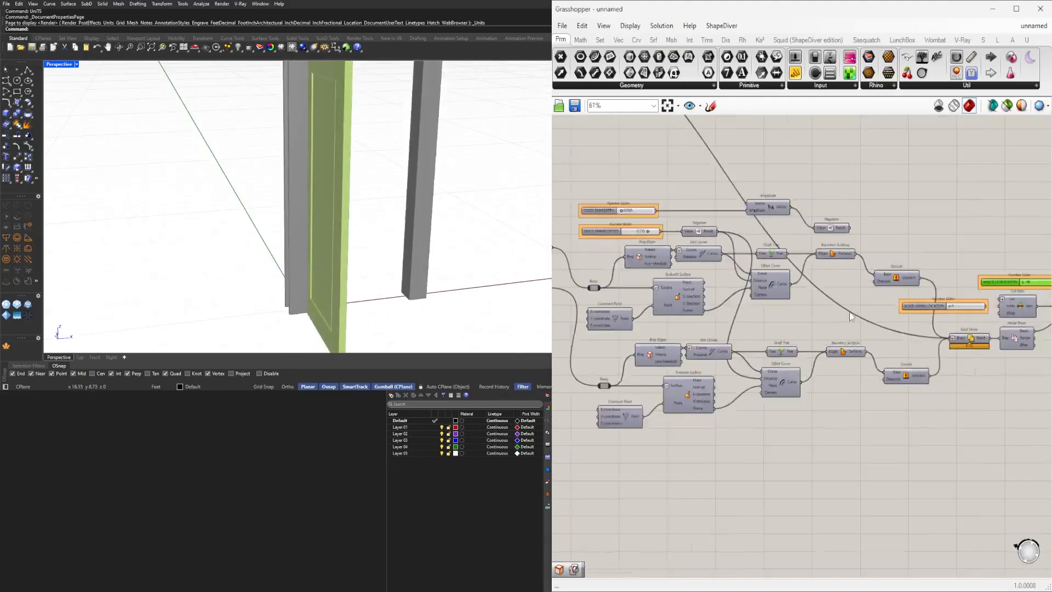
{"action": "scroll", "coordinate": [220, 242], "scroll_direction": "down", "scroll_amount": 5}
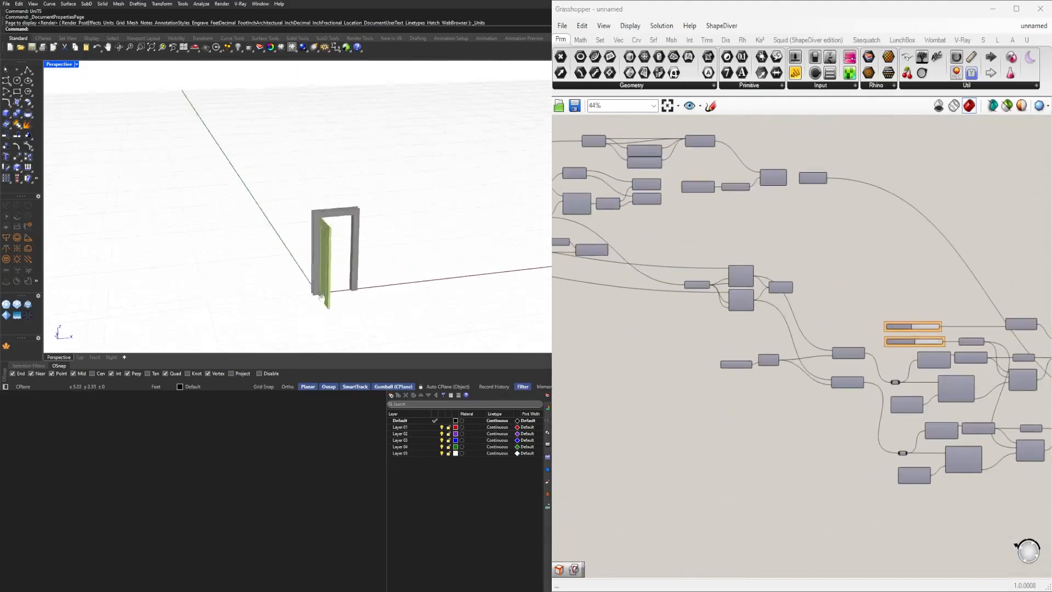
Draw a short two-point polyline in the viewport beside the door and select it.
{"action": "left_click", "coordinate": [28, 70]}
{"action": "left_click", "coordinate": [366, 252]}
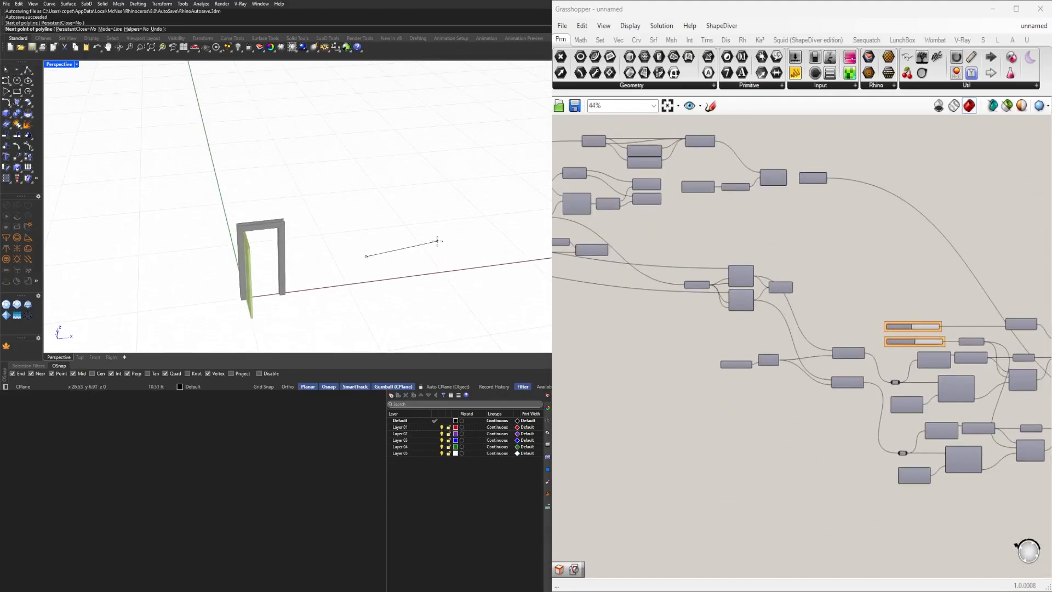
{"action": "left_click", "coordinate": [392, 215]}
{"action": "key", "text": "Return"}
{"action": "right_click_drag", "start_coordinate": [416, 262], "coordinate": [455, 290]}
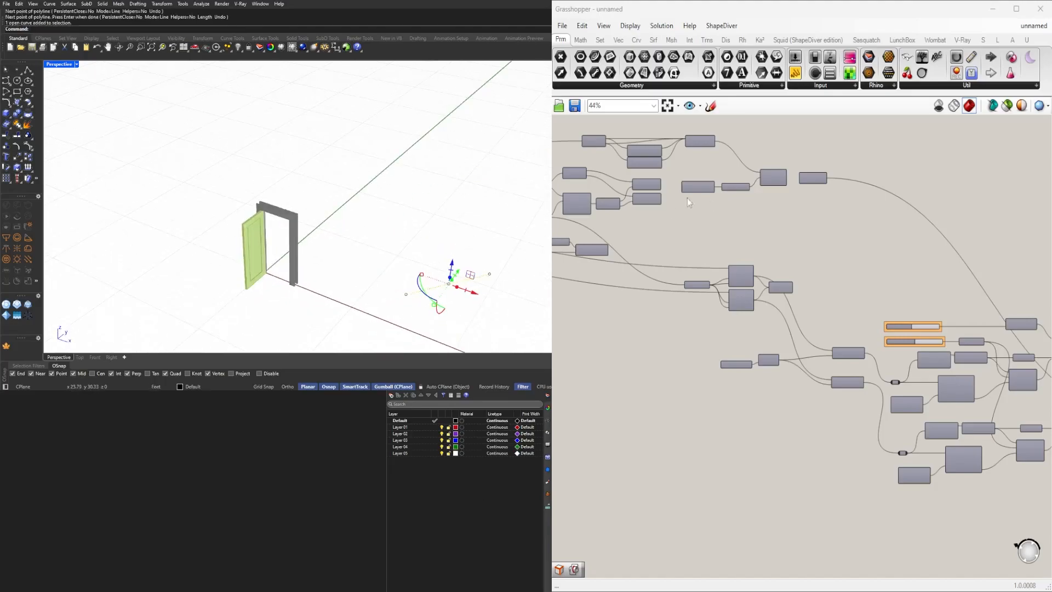
Add a Curve parameter, wire it into the relay feeding the door's base line, and set it to the new polyline.
{"action": "scroll", "coordinate": [801, 279], "scroll_direction": "up", "scroll_amount": 5}
{"action": "scroll", "coordinate": [801, 279], "scroll_direction": "up", "scroll_amount": 4}
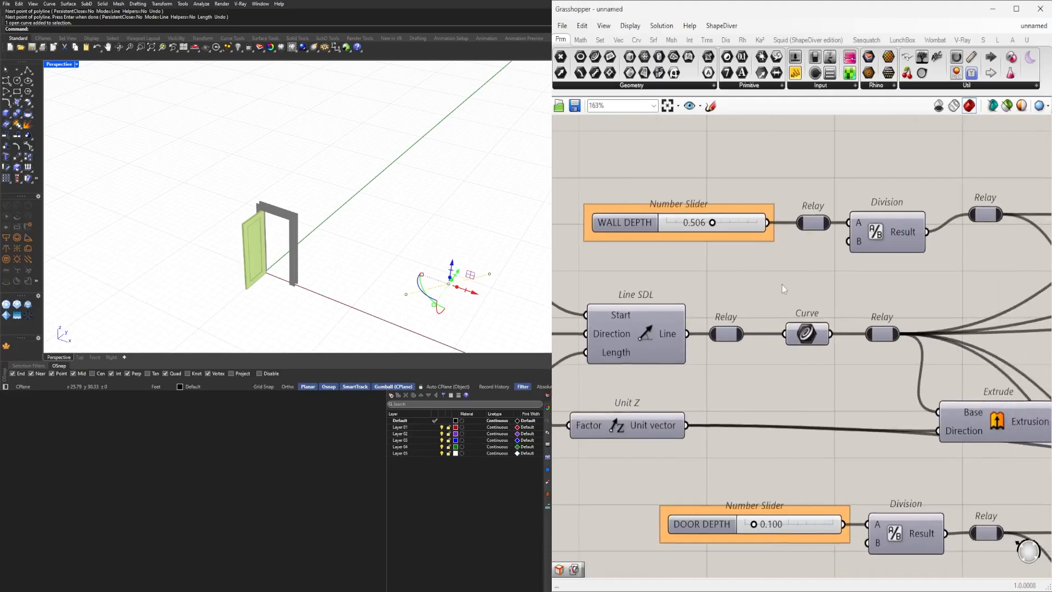
{"action": "double_click", "coordinate": [782, 285]}
{"action": "type", "text": "CUR"}
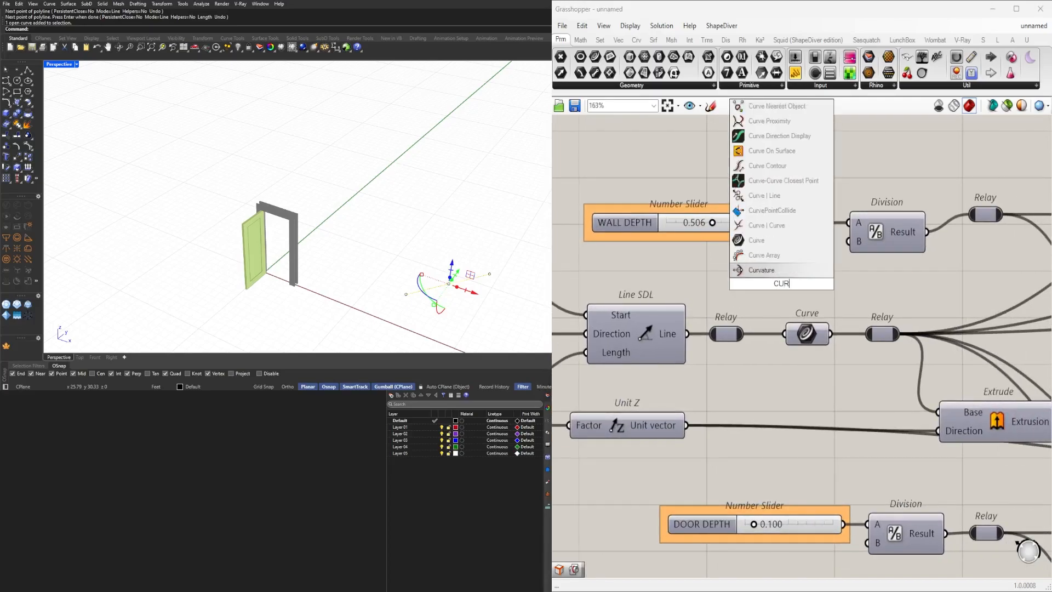
{"action": "left_click", "coordinate": [778, 241]}
{"action": "left_click_drag", "start_coordinate": [816, 266], "coordinate": [876, 328]}
{"action": "right_click", "coordinate": [815, 292]}
{"action": "left_click", "coordinate": [855, 447]}
{"action": "right_click_drag", "start_coordinate": [416, 242], "coordinate": [347, 219]}
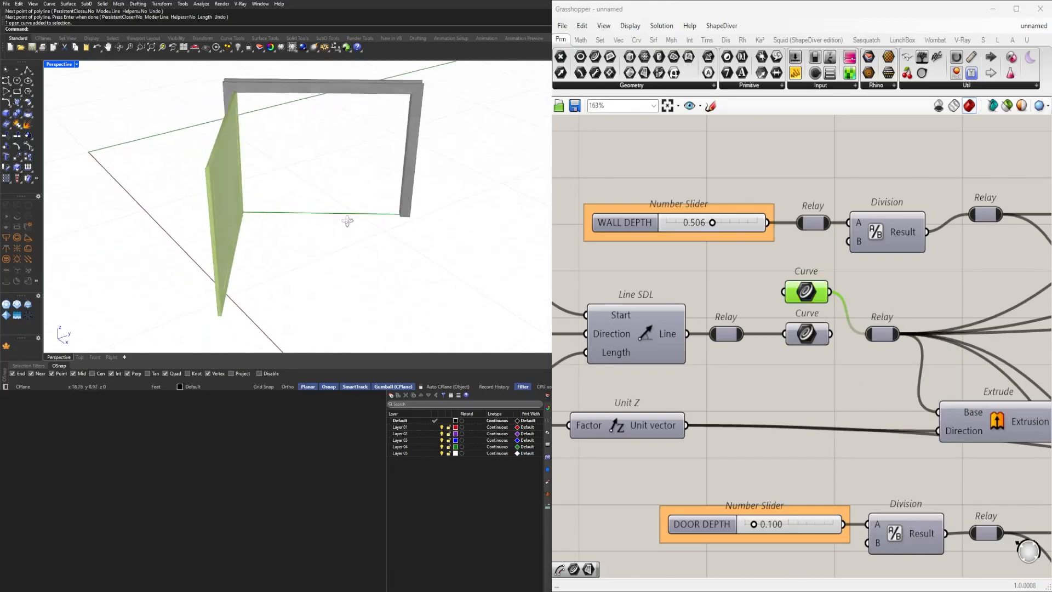
{"action": "left_click", "coordinate": [341, 219]}
Examine the relocated door in the viewport and the rotation components on the canvas.
{"action": "left_click_drag", "start_coordinate": [293, 192], "coordinate": [313, 208], "text": "shift"}
{"action": "right_click_drag", "start_coordinate": [318, 212], "coordinate": [396, 216]}
{"action": "left_click", "coordinate": [396, 215]}
{"action": "scroll", "coordinate": [398, 205], "scroll_direction": "down", "scroll_amount": 2}
{"action": "scroll", "coordinate": [398, 174], "scroll_direction": "up", "scroll_amount": 7}
{"action": "scroll", "coordinate": [415, 185], "scroll_direction": "down", "scroll_amount": 6}
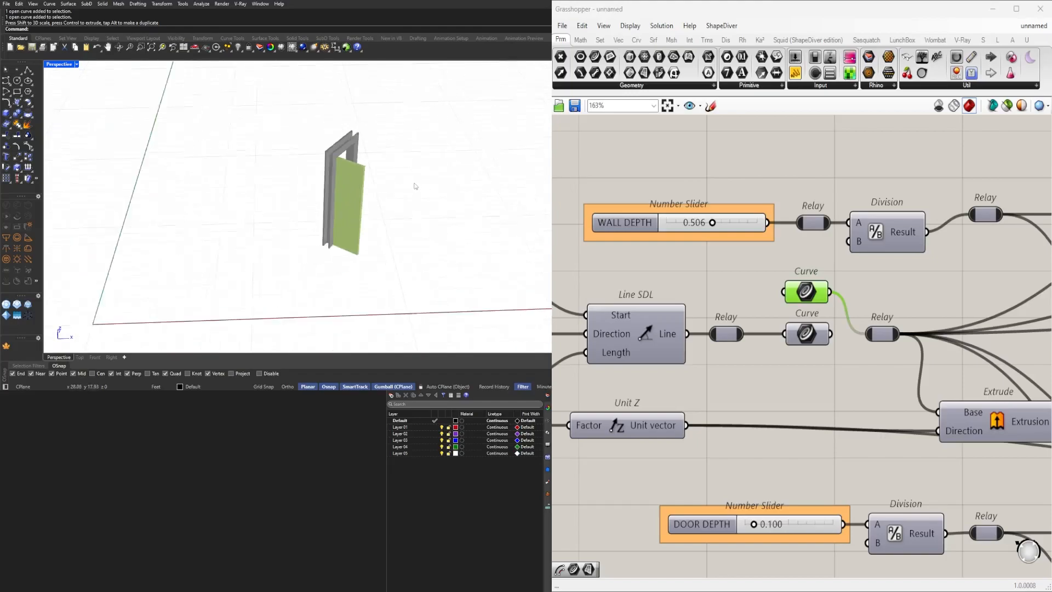
{"action": "scroll", "coordinate": [813, 280], "scroll_direction": "down", "scroll_amount": 8}
{"action": "right_click_drag", "start_coordinate": [883, 343], "coordinate": [679, 351]}
{"action": "right_click_drag", "start_coordinate": [895, 364], "coordinate": [524, 279]}
{"action": "scroll", "coordinate": [963, 345], "scroll_direction": "up", "scroll_amount": 5}
{"action": "left_click_drag", "start_coordinate": [987, 466], "coordinate": [926, 231]}
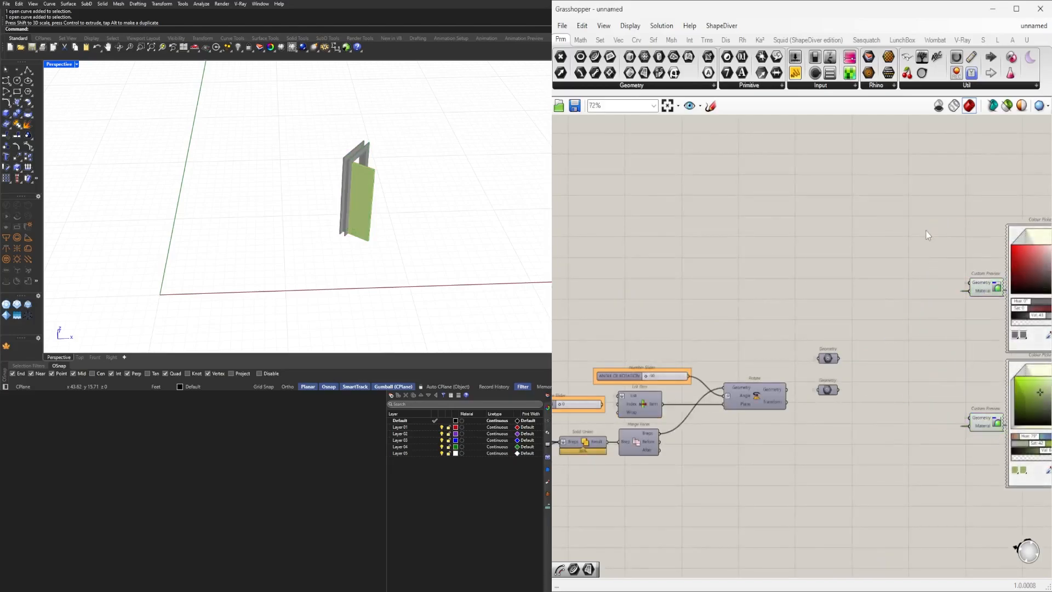
Select the driving polyline in the viewport and drag it to test how the door follows.
{"action": "right_click_drag", "start_coordinate": [358, 181], "coordinate": [323, 181]}
{"action": "left_click_drag", "start_coordinate": [403, 267], "coordinate": [330, 212]}
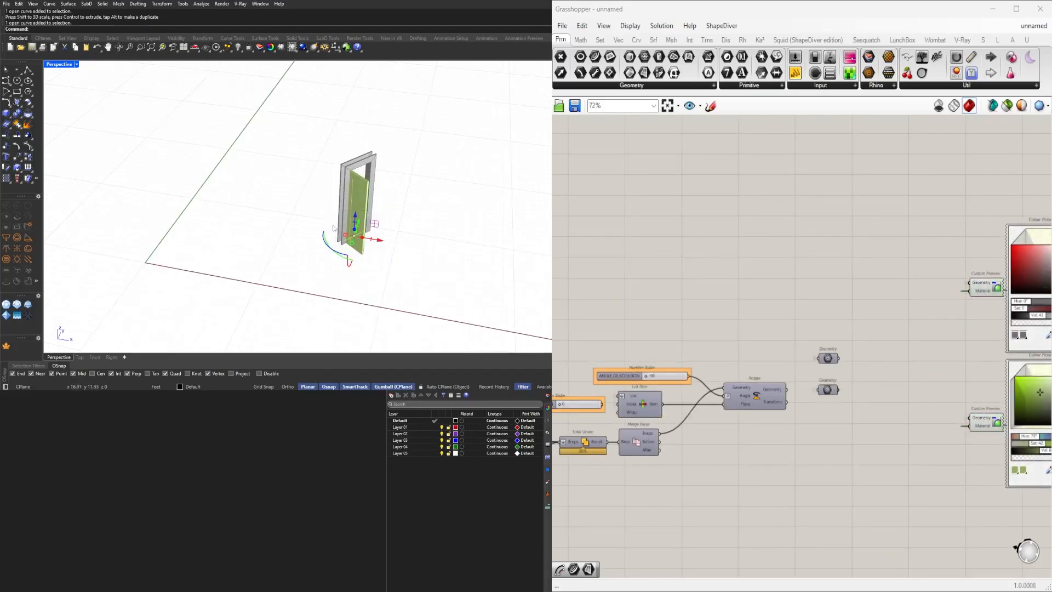
{"action": "right_click_drag", "start_coordinate": [330, 215], "coordinate": [341, 246]}
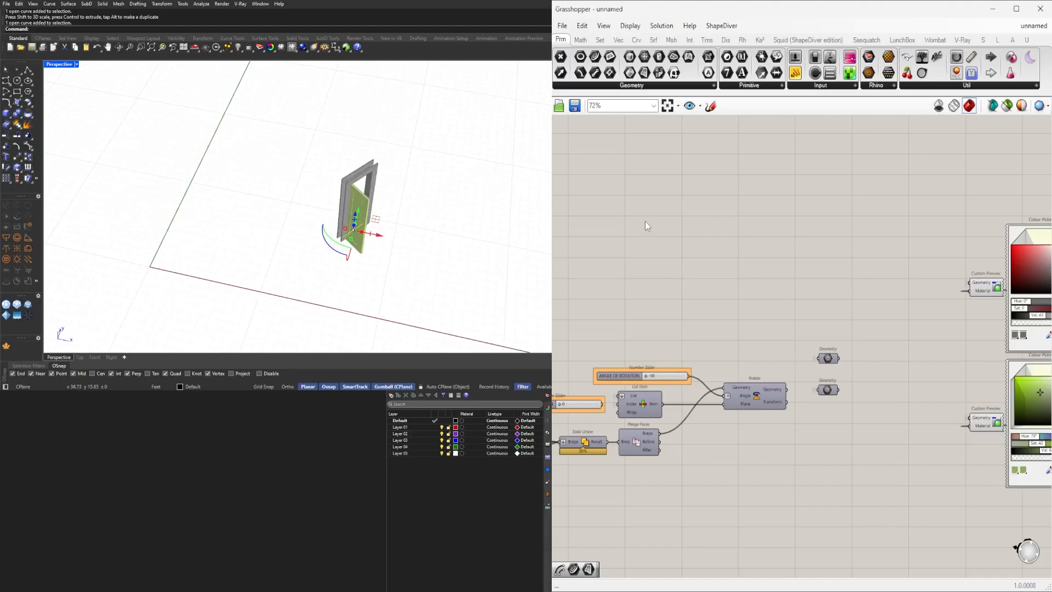
{"action": "scroll", "coordinate": [650, 215], "scroll_direction": "down", "scroll_amount": 5}
{"action": "right_click_drag", "start_coordinate": [874, 223], "coordinate": [923, 267]}
{"action": "scroll", "coordinate": [963, 271], "scroll_direction": "down", "scroll_amount": 3}
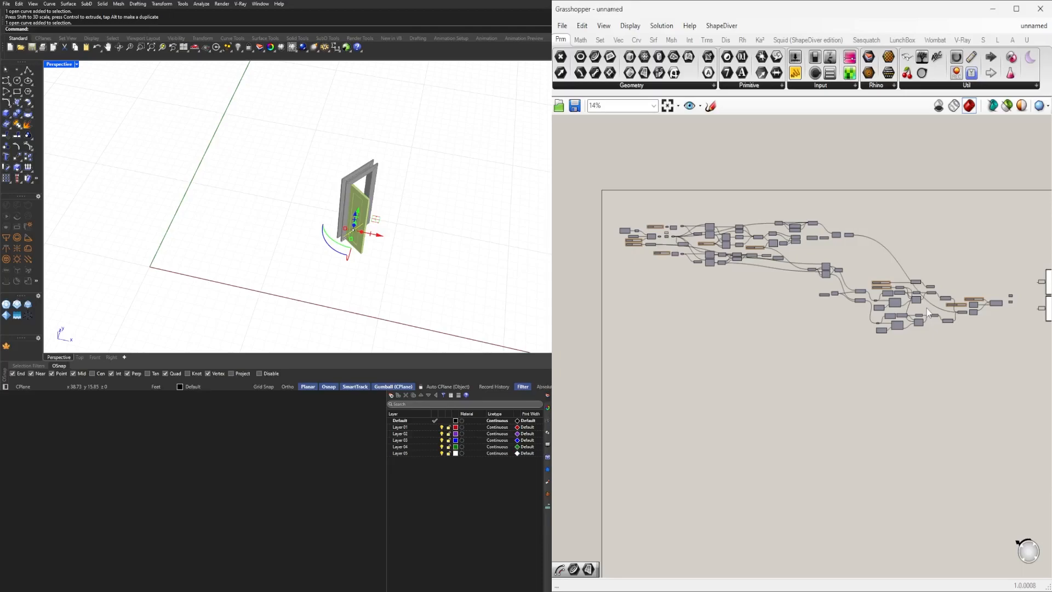
Examine the door leaf and its frame up close in the viewport.
{"action": "right_click_drag", "start_coordinate": [365, 263], "coordinate": [255, 217]}
{"action": "left_click", "coordinate": [317, 242]}
{"action": "scroll", "coordinate": [317, 242], "scroll_direction": "up", "scroll_amount": 2}
{"action": "right_click_drag", "start_coordinate": [332, 229], "coordinate": [309, 208]}
{"action": "scroll", "coordinate": [296, 200], "scroll_direction": "up", "scroll_amount": 3}
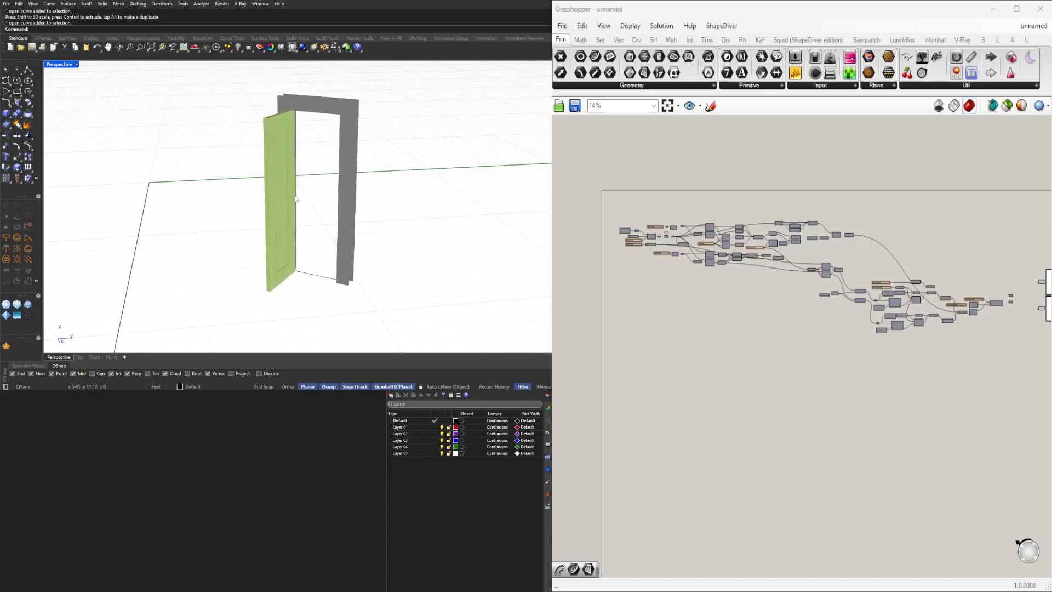
{"action": "right_click_drag", "start_coordinate": [338, 207], "coordinate": [271, 239]}
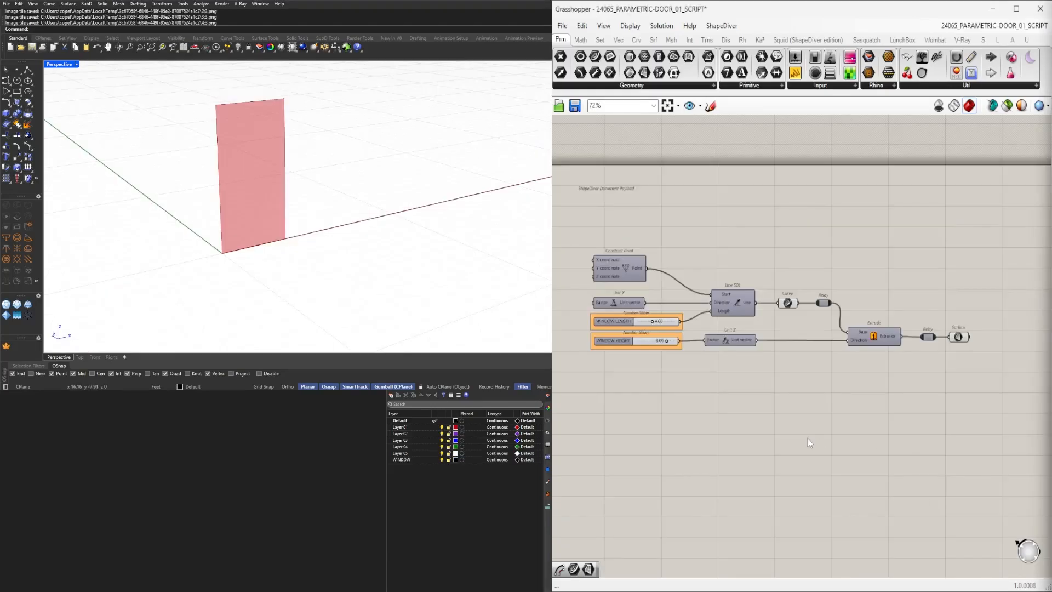
Add an End Points component and connect the window's base curve relay to its curve input.
{"action": "double_click", "coordinate": [932, 281]}
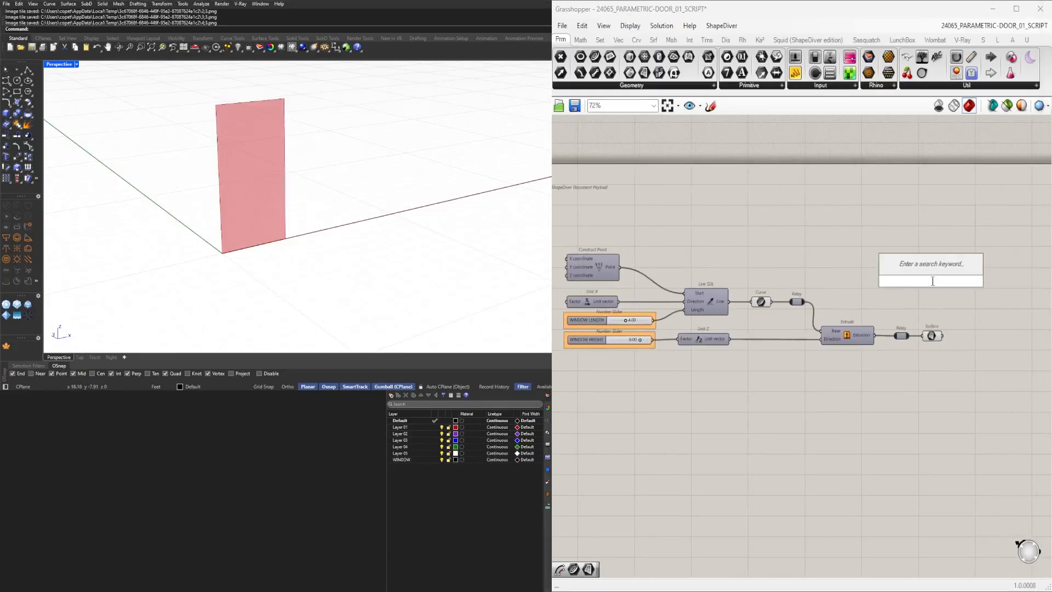
{"action": "type", "text": "end"}
{"action": "left_click", "coordinate": [932, 267]}
{"action": "left_click_drag", "start_coordinate": [801, 305], "coordinate": [940, 307]}
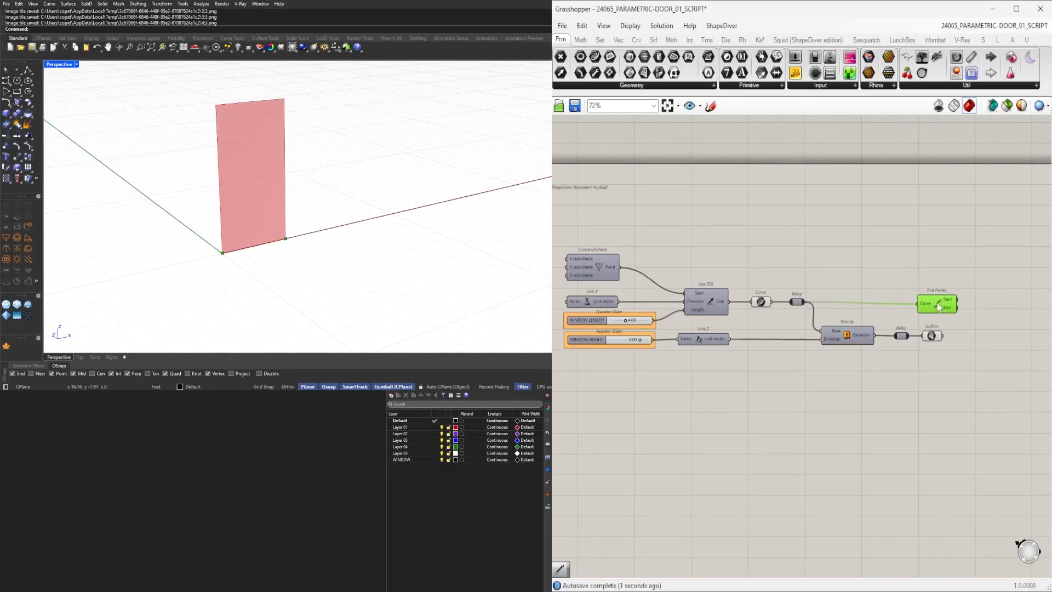
Add an Offset Surface component beside the extruded window surface.
{"action": "scroll", "coordinate": [938, 315], "scroll_direction": "up", "scroll_amount": 3}
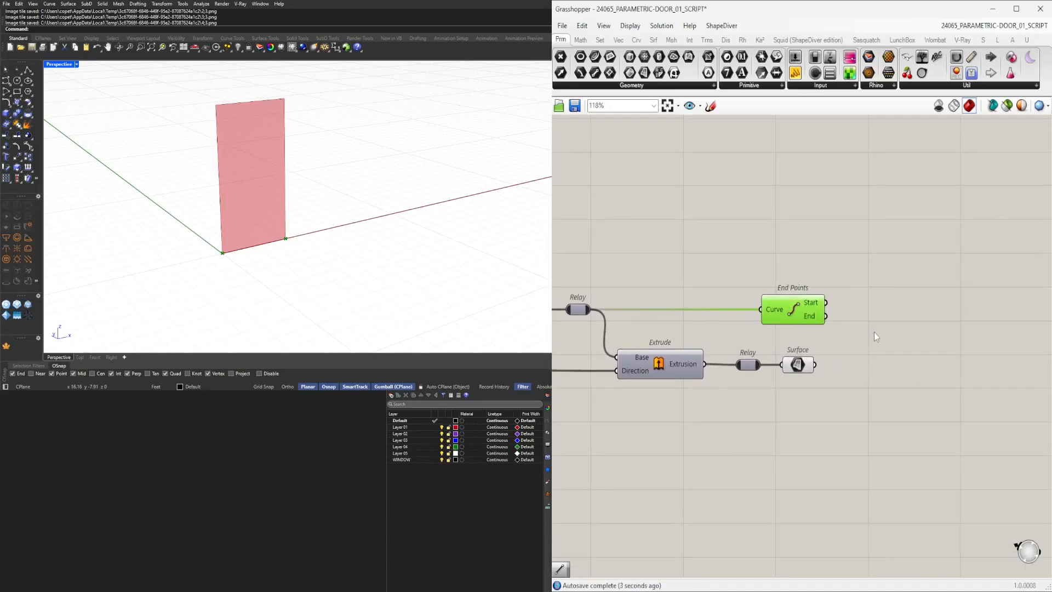
{"action": "right_click_drag", "start_coordinate": [305, 221], "coordinate": [551, 235]}
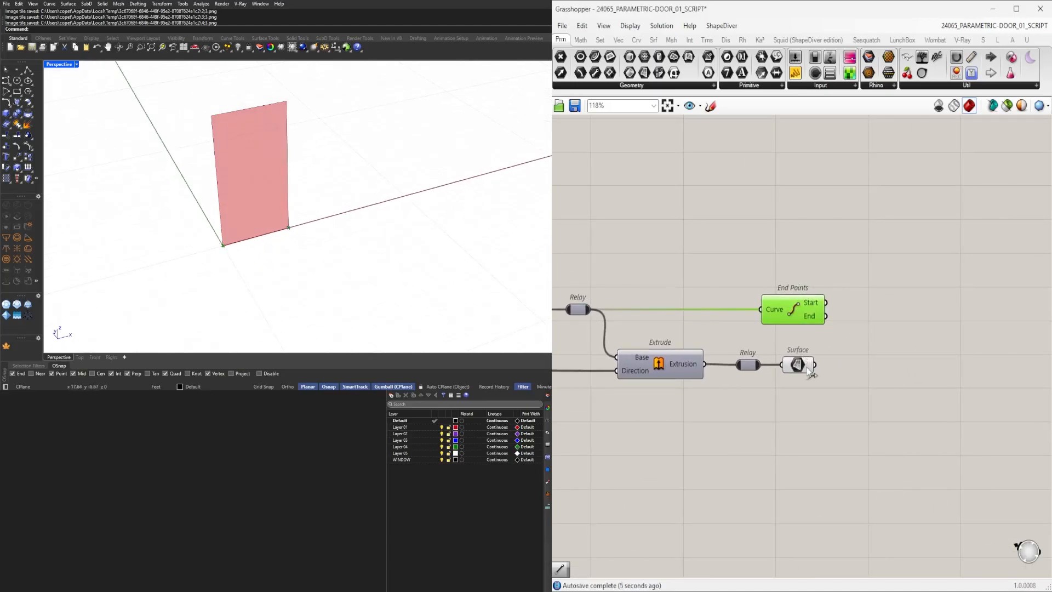
{"action": "right_click_drag", "start_coordinate": [874, 378], "coordinate": [768, 386]}
{"action": "left_click_drag", "start_coordinate": [686, 310], "coordinate": [773, 298]}
{"action": "left_click", "coordinate": [818, 403]}
{"action": "double_click", "coordinate": [818, 404]}
{"action": "type", "text": "OF"}
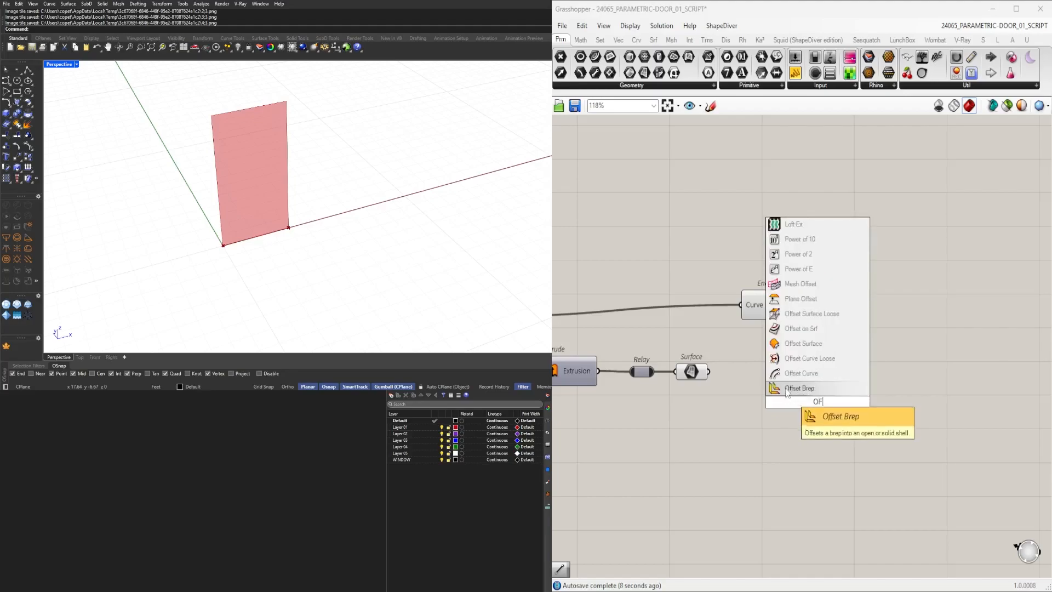
{"action": "left_click", "coordinate": [793, 345]}
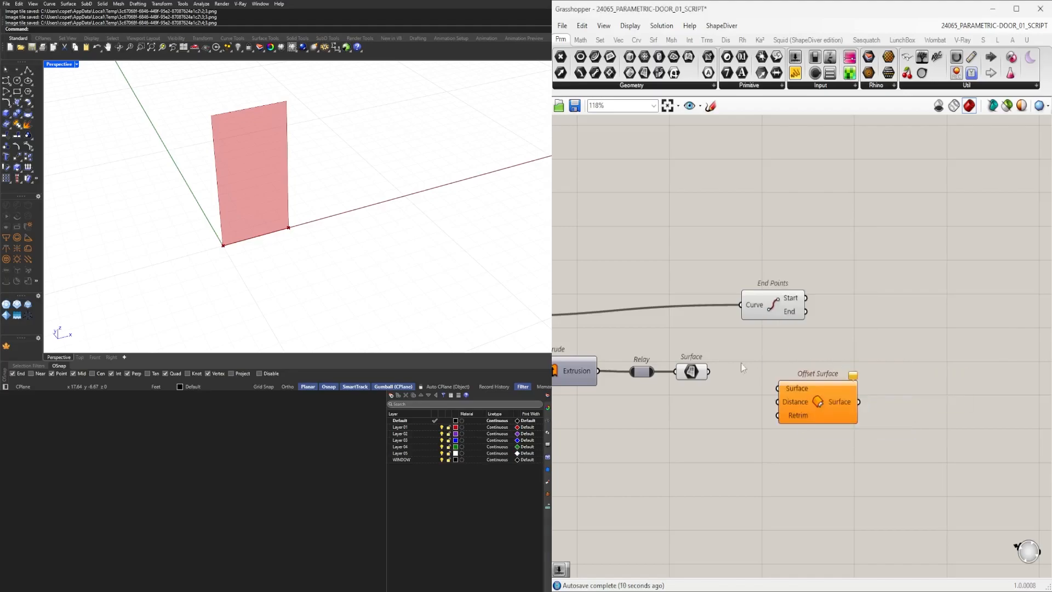
Create a number slider set to 1.5 and wire it and the window surface into Offset Surface.
{"action": "double_click", "coordinate": [709, 416]}
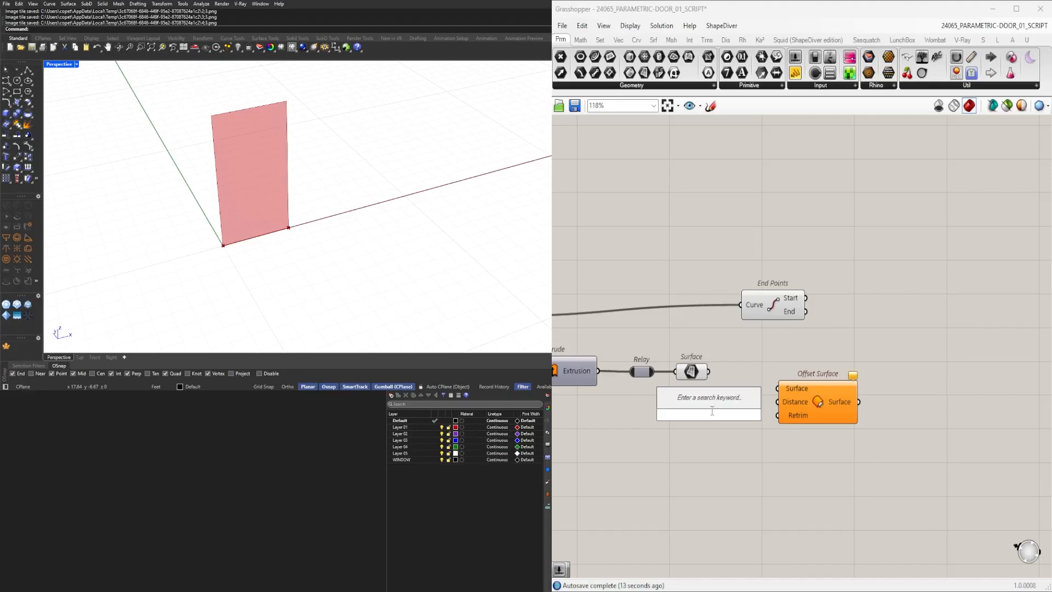
{"action": "type", "text": "1.5"}
{"action": "key", "text": "Return"}
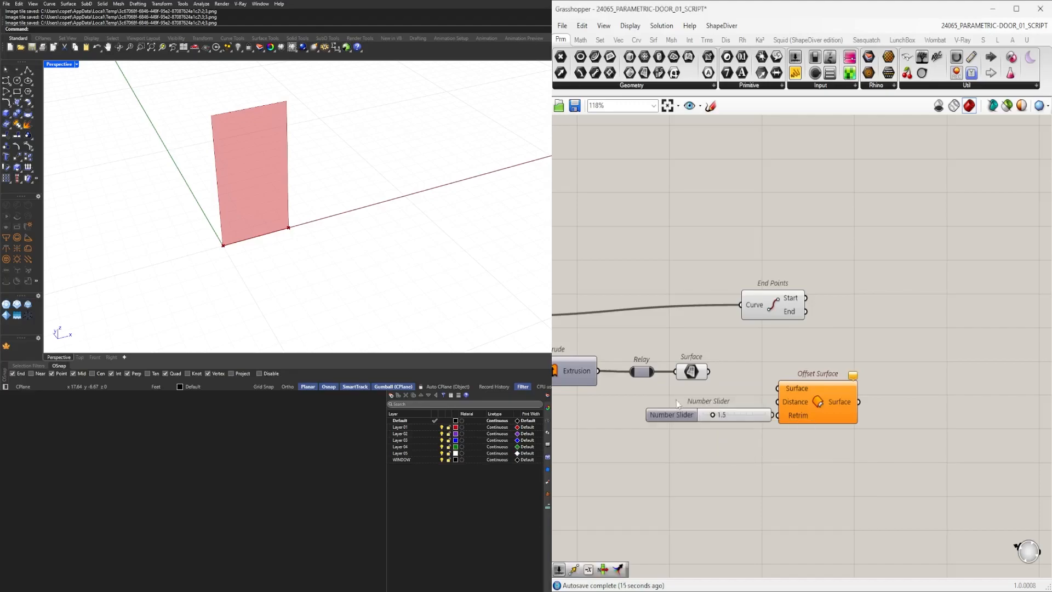
{"action": "scroll", "coordinate": [723, 416], "scroll_direction": "up", "scroll_amount": 3}
{"action": "left_click_drag", "start_coordinate": [691, 425], "coordinate": [766, 392]}
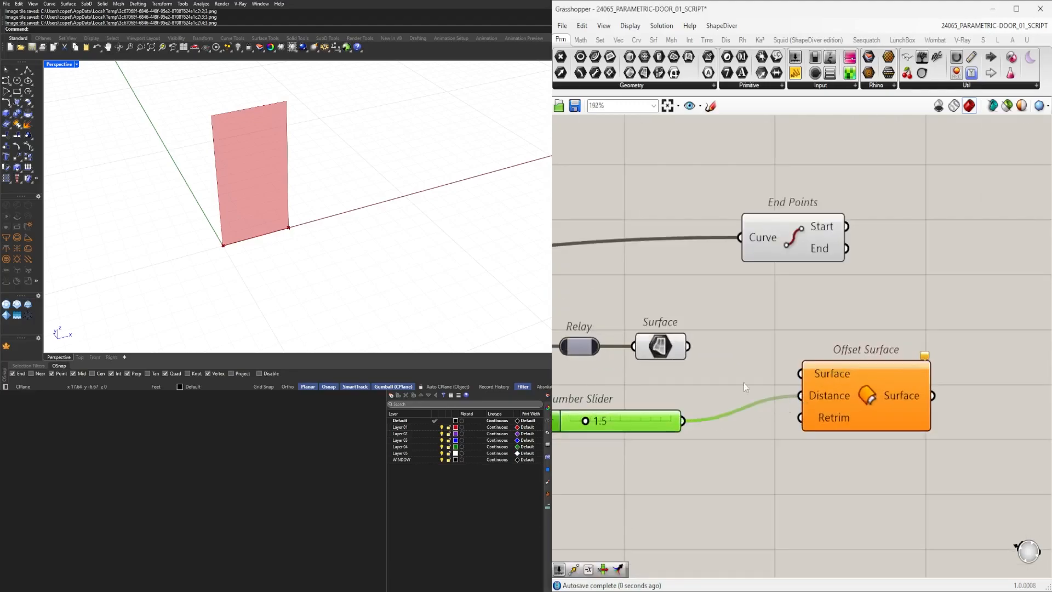
{"action": "left_click_drag", "start_coordinate": [688, 347], "coordinate": [954, 356]}
Add a Negative component fed by the 1.5 slider.
{"action": "left_click", "coordinate": [784, 458]}
{"action": "double_click", "coordinate": [782, 452]}
{"action": "type", "text": "NE"}
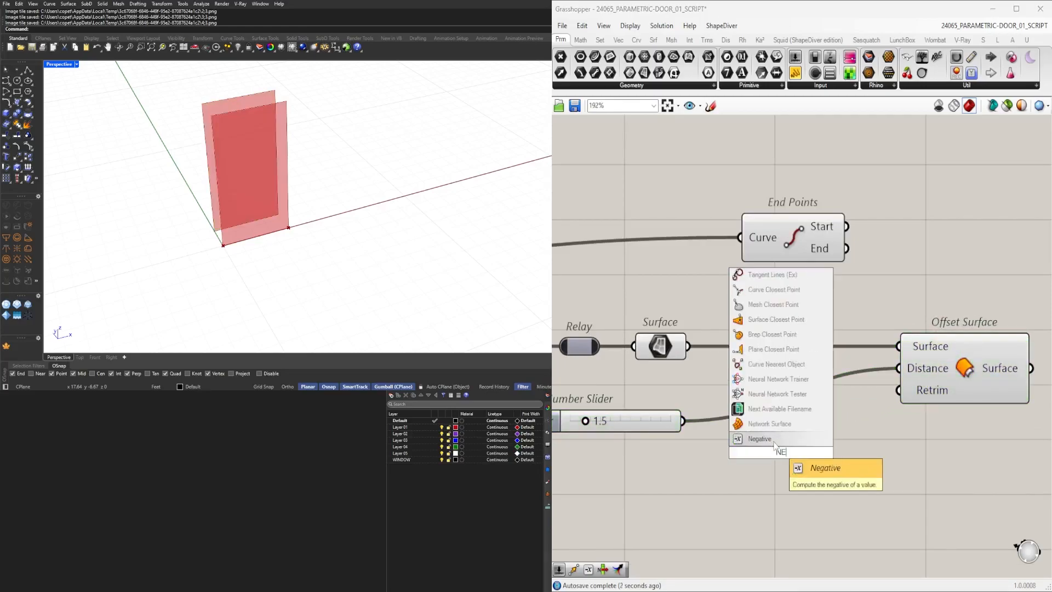
{"action": "left_click", "coordinate": [767, 438]}
{"action": "left_click_drag", "start_coordinate": [683, 421], "coordinate": [744, 453]}
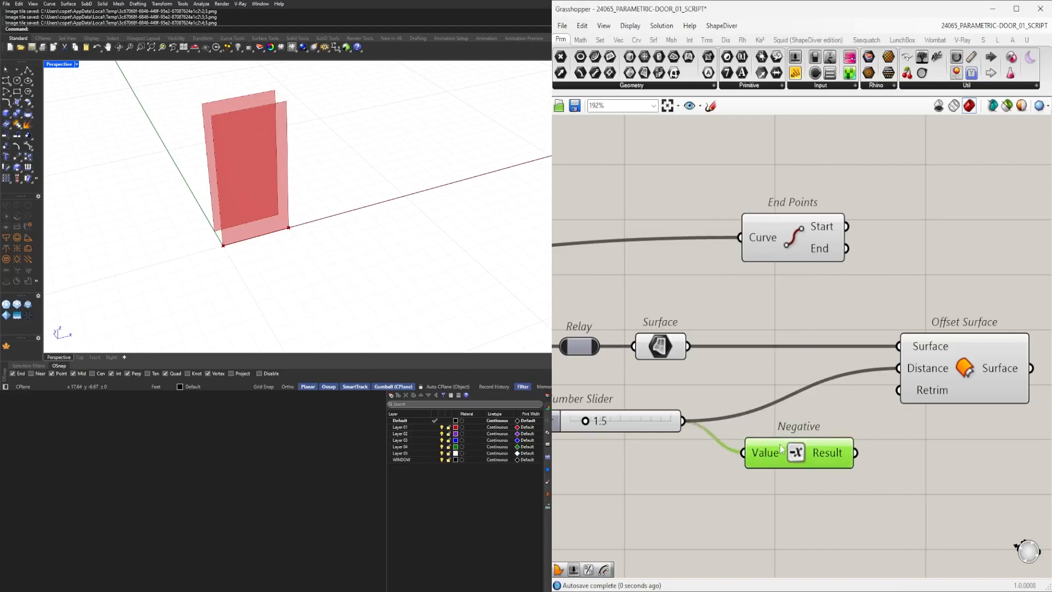
Duplicate the Offset Surface component and drive its distance with the negated value from the same surface.
{"action": "left_click", "coordinate": [985, 371]}
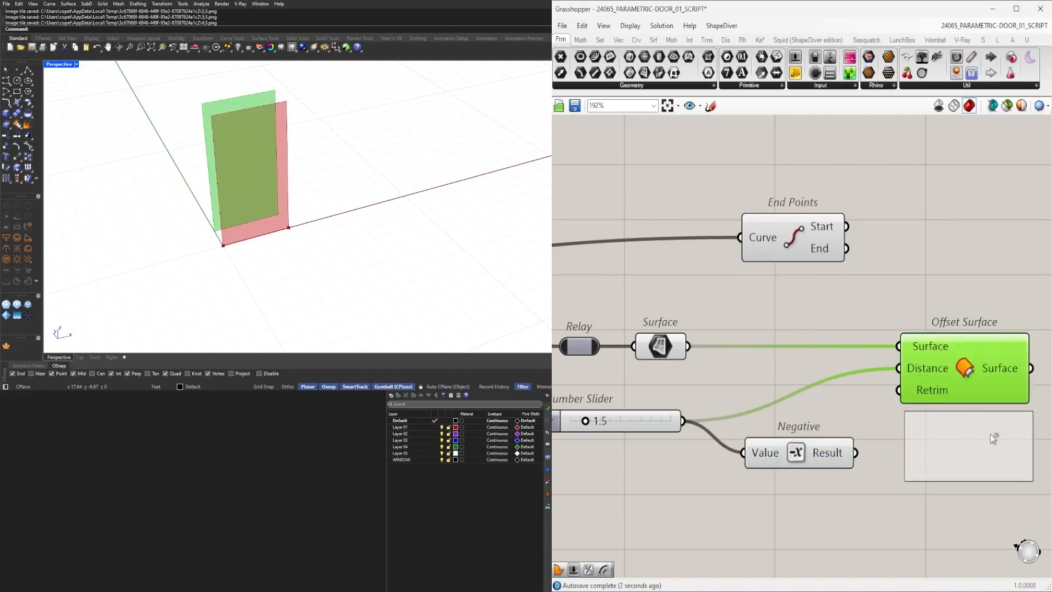
{"action": "left_click_drag", "start_coordinate": [987, 358], "coordinate": [989, 433], "text": "alt"}
{"action": "left_click_drag", "start_coordinate": [856, 454], "coordinate": [901, 443]}
{"action": "right_click_drag", "start_coordinate": [1019, 452], "coordinate": [850, 466]}
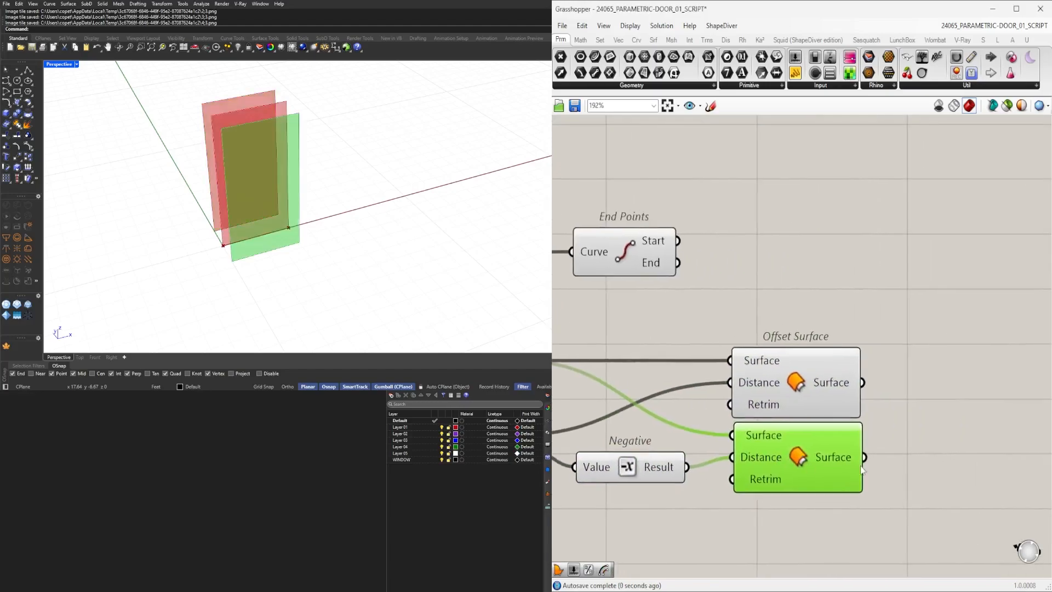
{"action": "left_click_drag", "start_coordinate": [805, 443], "coordinate": [801, 453]}
{"action": "left_click_drag", "start_coordinate": [800, 402], "coordinate": [800, 408]}
{"action": "left_click", "coordinate": [799, 315]}
{"action": "scroll", "coordinate": [809, 341], "scroll_direction": "down", "scroll_amount": 1}
{"action": "right_click_drag", "start_coordinate": [934, 429], "coordinate": [906, 439]}
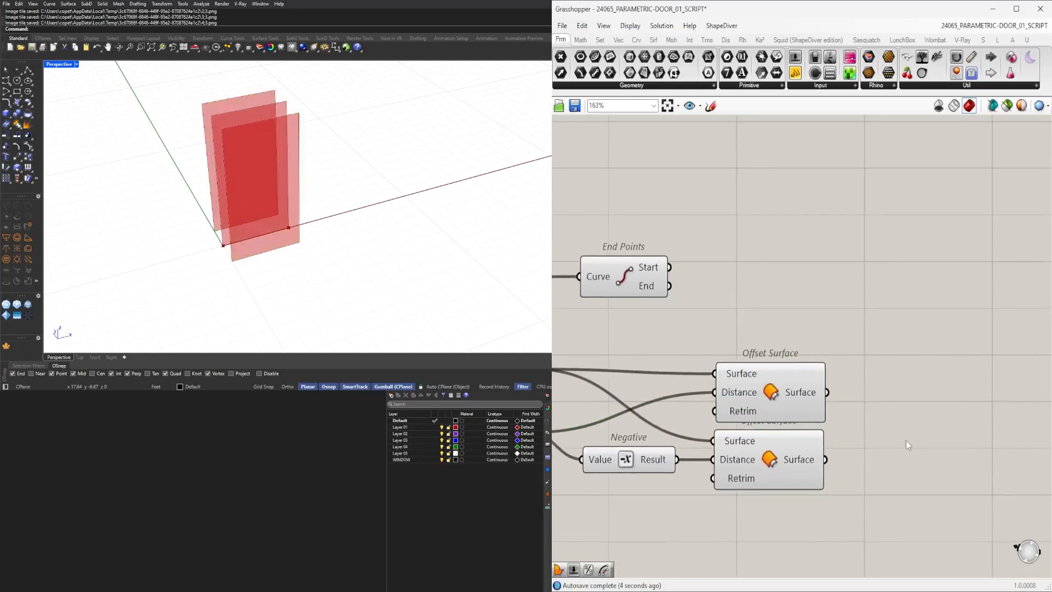
Add a Deconstruct Brep component for each of the two offset surfaces.
{"action": "left_click", "coordinate": [772, 393]}
{"action": "left_click", "coordinate": [778, 465], "text": "shift"}
{"action": "left_click", "coordinate": [919, 428]}
{"action": "double_click", "coordinate": [919, 428]}
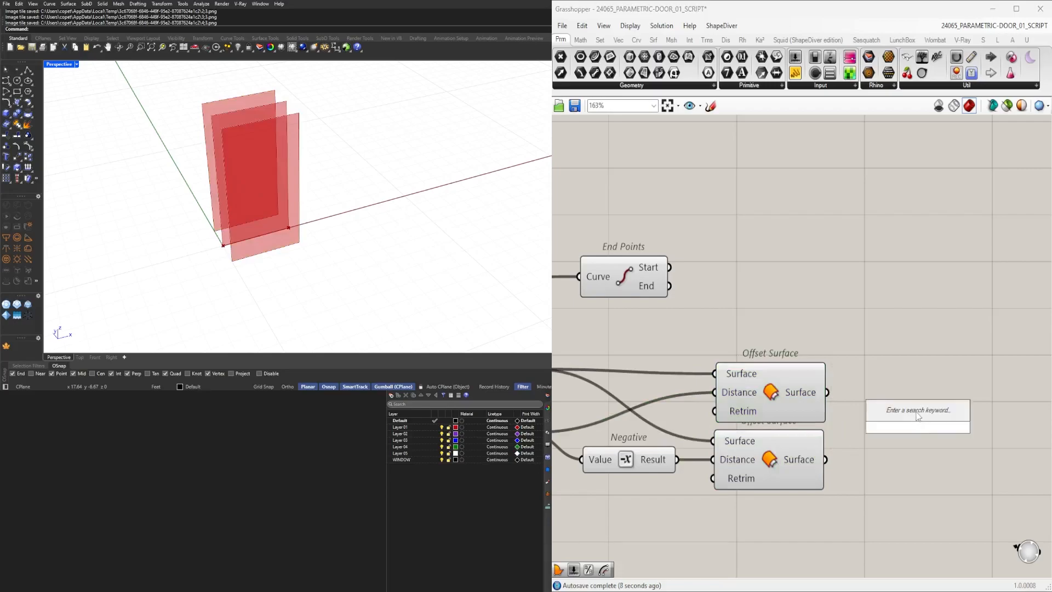
{"action": "type", "text": "DEC"}
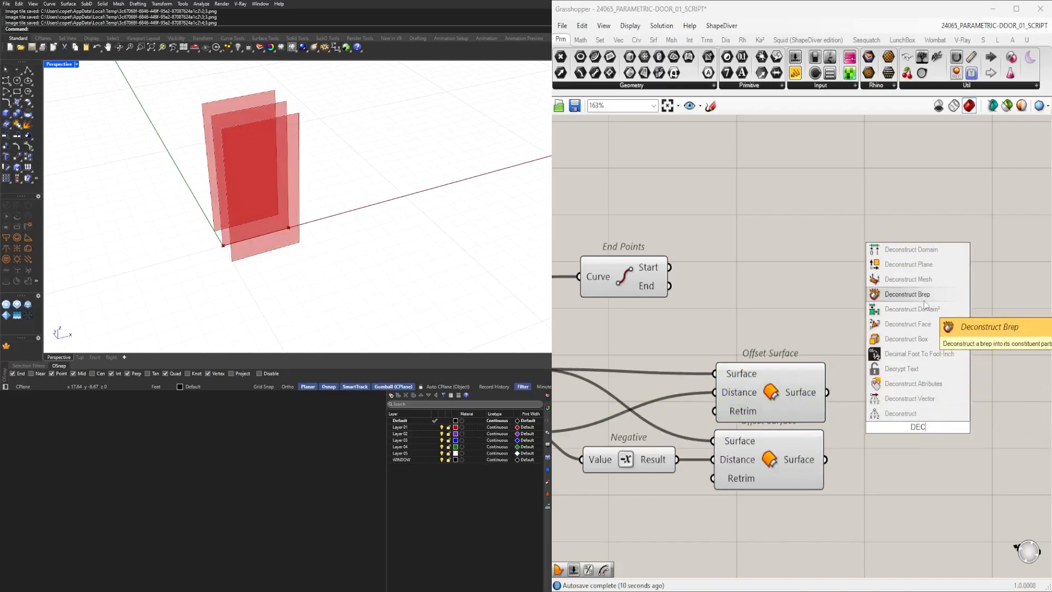
{"action": "left_click", "coordinate": [923, 295]}
{"action": "left_click_drag", "start_coordinate": [827, 392], "coordinate": [868, 393]}
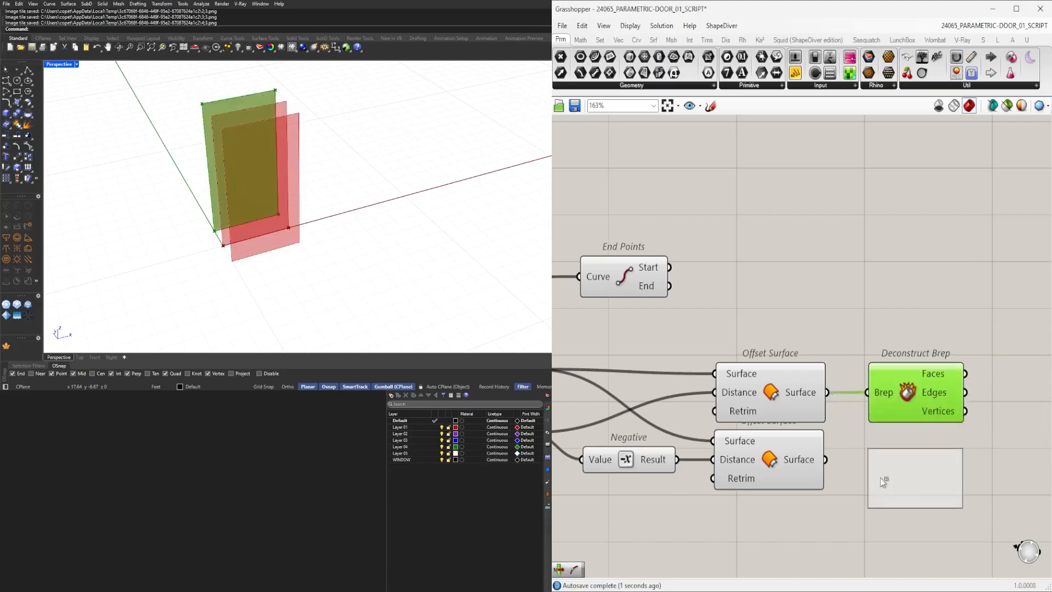
{"action": "left_click_drag", "start_coordinate": [881, 477], "coordinate": [881, 478], "text": "alt"}
{"action": "left_click_drag", "start_coordinate": [826, 459], "coordinate": [891, 462]}
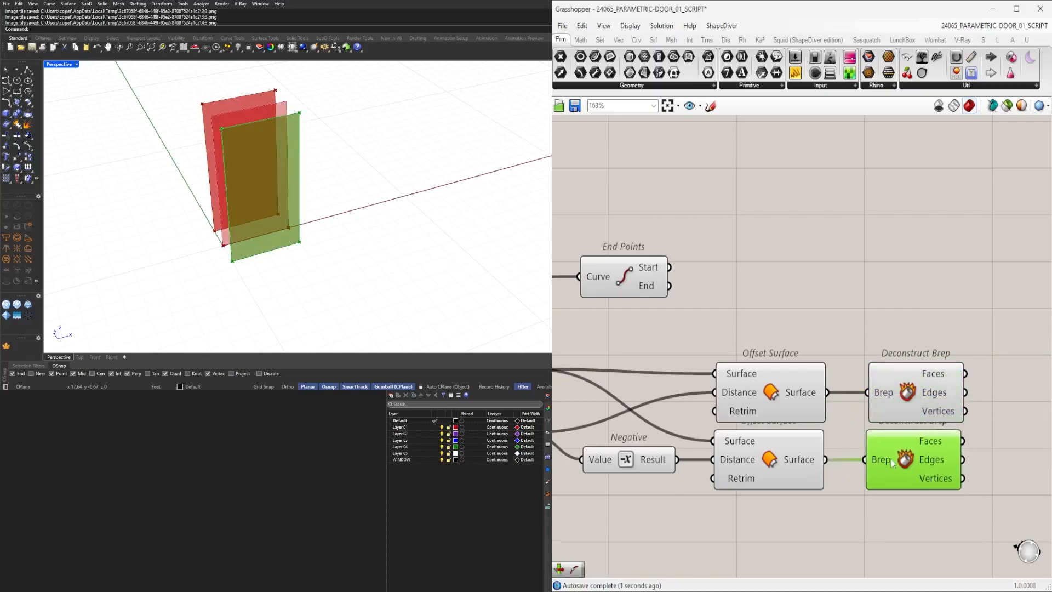
Add a List Item component and feed it the first Deconstruct Brep's vertices.
{"action": "left_click", "coordinate": [896, 400]}
{"action": "left_click_drag", "start_coordinate": [895, 404], "coordinate": [893, 403]}
{"action": "right_click_drag", "start_coordinate": [900, 424], "coordinate": [784, 431]}
{"action": "double_click", "coordinate": [957, 446]}
{"action": "type", "text": "item"}
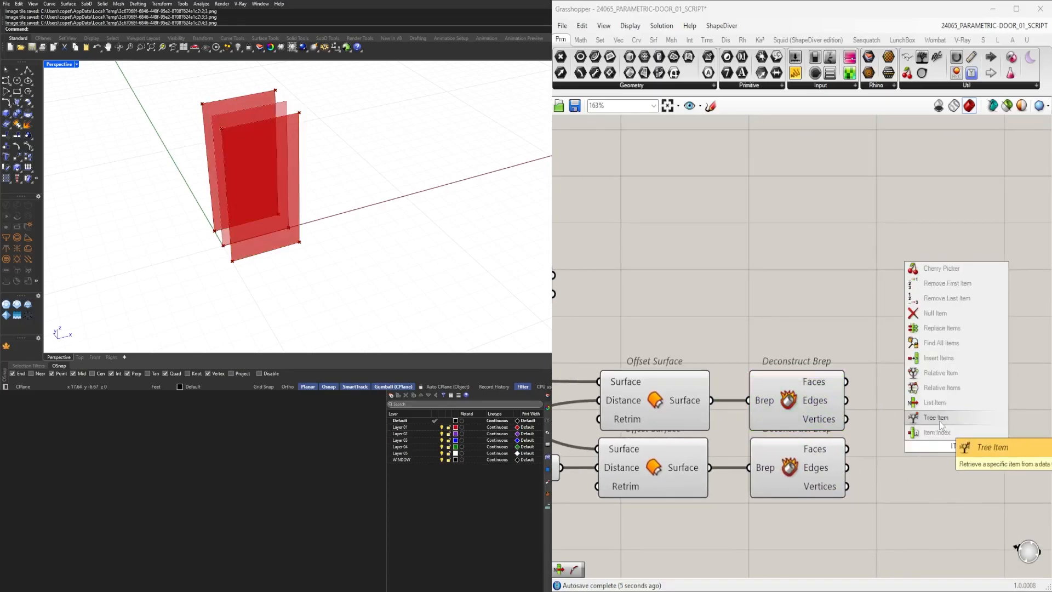
{"action": "left_click", "coordinate": [942, 404]}
{"action": "left_click_drag", "start_coordinate": [847, 382], "coordinate": [966, 447]}
{"action": "left_click_drag", "start_coordinate": [847, 400], "coordinate": [910, 437]}
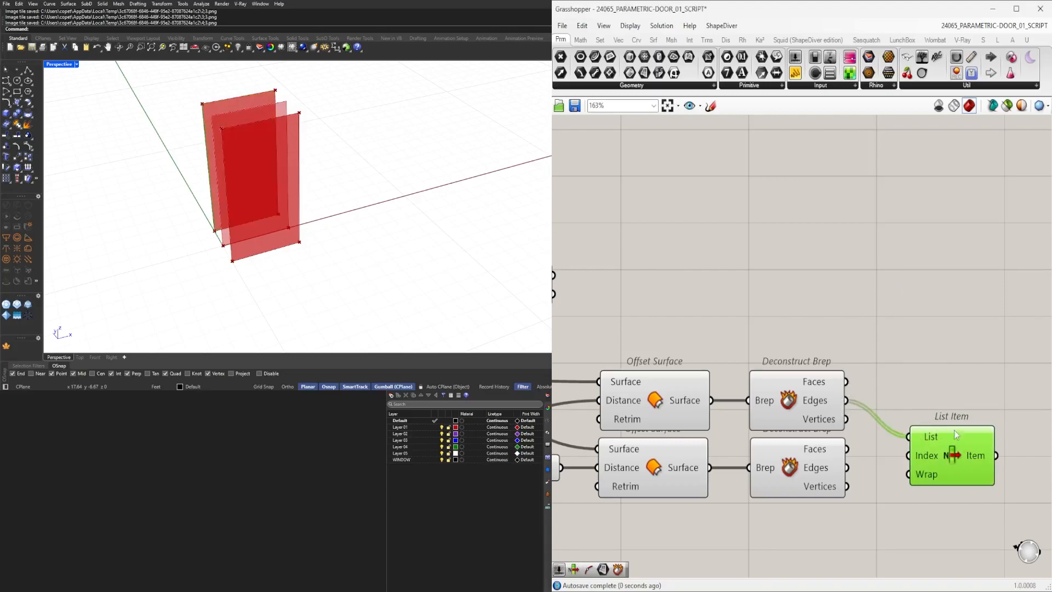
{"action": "left_click_drag", "start_coordinate": [847, 419], "coordinate": [962, 445]}
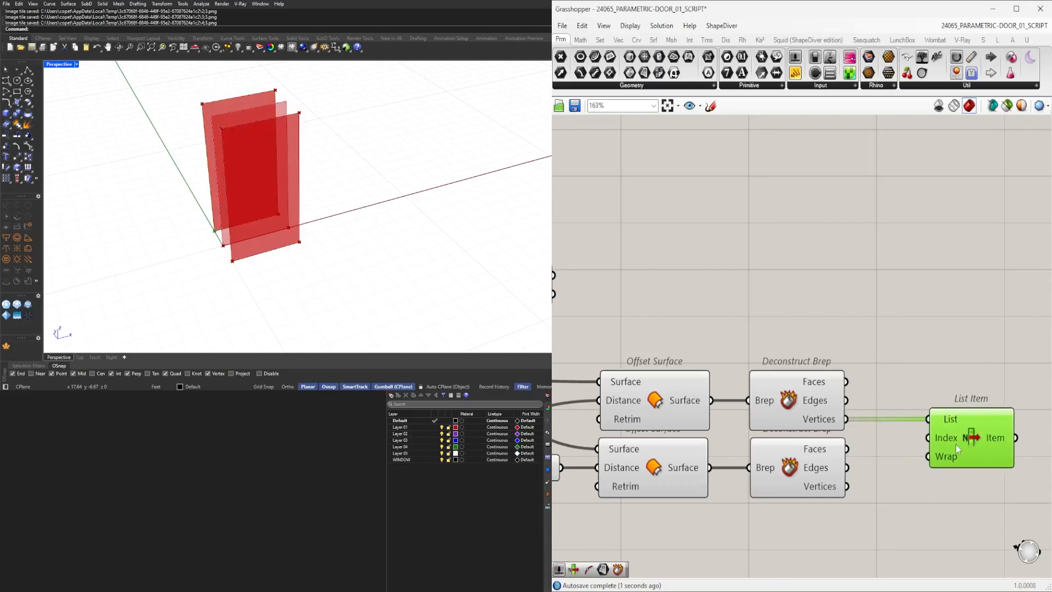
Duplicate the List Item component and connect the second Deconstruct Brep's vertices to it.
{"action": "mouse_move", "coordinate": [848, 487]}
{"action": "left_mouse_down", "text": "shift"}
{"action": "mouse_move", "coordinate": [930, 421]}
{"action": "mouse_move", "coordinate": [830, 489]}
{"action": "mouse_move", "coordinate": [846, 488]}
{"action": "left_mouse_up", "text": "shift"}
{"action": "left_click_drag", "start_coordinate": [971, 456], "coordinate": [972, 519], "text": "alt"}
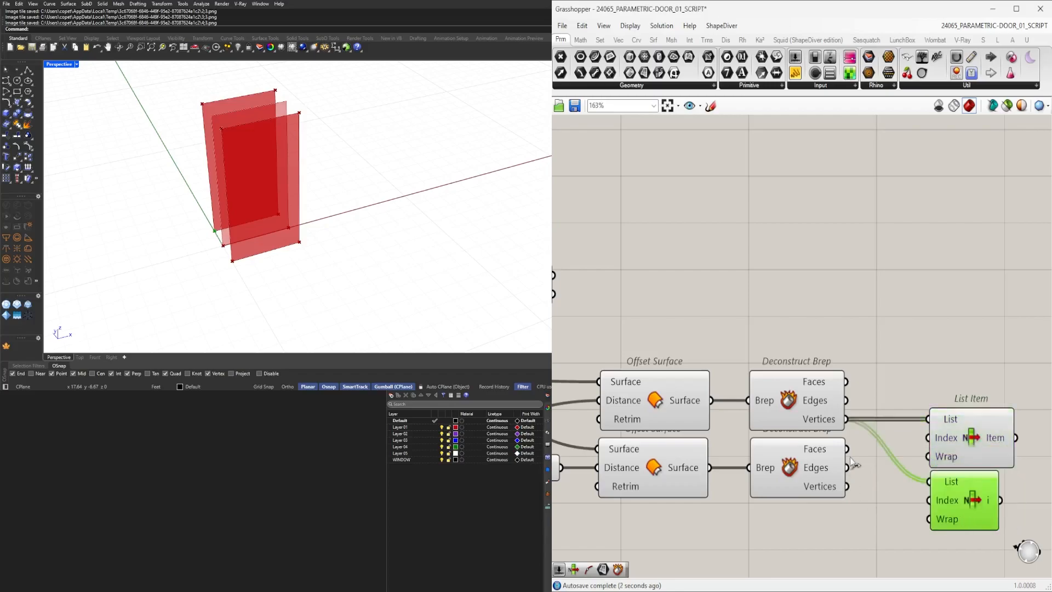
{"action": "left_click_drag", "start_coordinate": [848, 487], "coordinate": [929, 481]}
{"action": "scroll", "coordinate": [929, 482], "scroll_direction": "up", "scroll_amount": 1}
{"action": "right_click_drag", "start_coordinate": [965, 460], "coordinate": [907, 464]}
{"action": "left_click_drag", "start_coordinate": [833, 467], "coordinate": [832, 465]}
{"action": "right_click_drag", "start_coordinate": [964, 465], "coordinate": [939, 462]}
{"action": "left_click", "coordinate": [939, 462]}
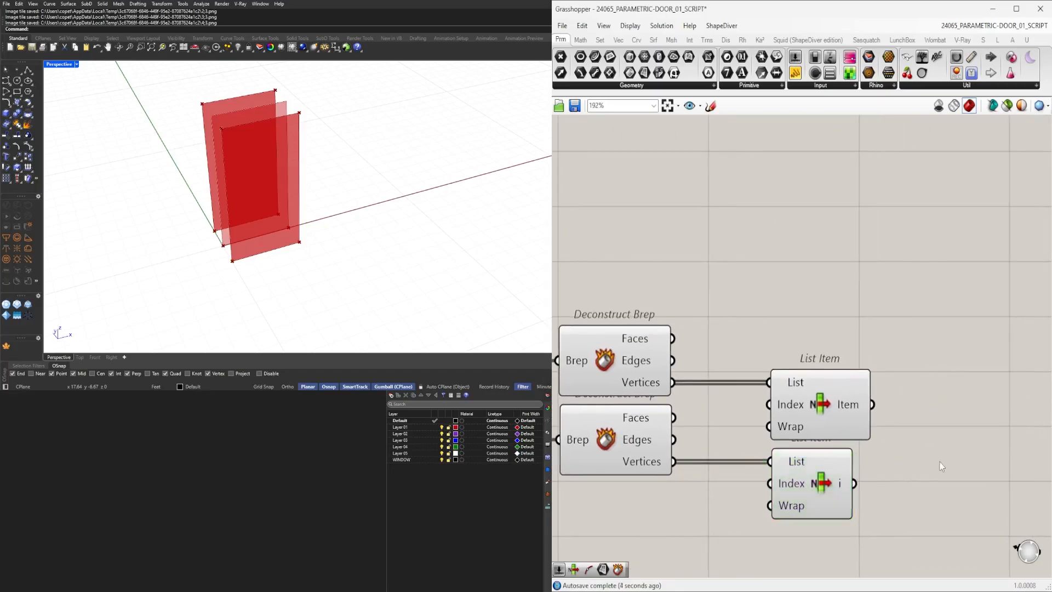
Add a Line component using the two List Item outputs as start and end points.
{"action": "double_click", "coordinate": [940, 461]}
{"action": "type", "text": "LINE"}
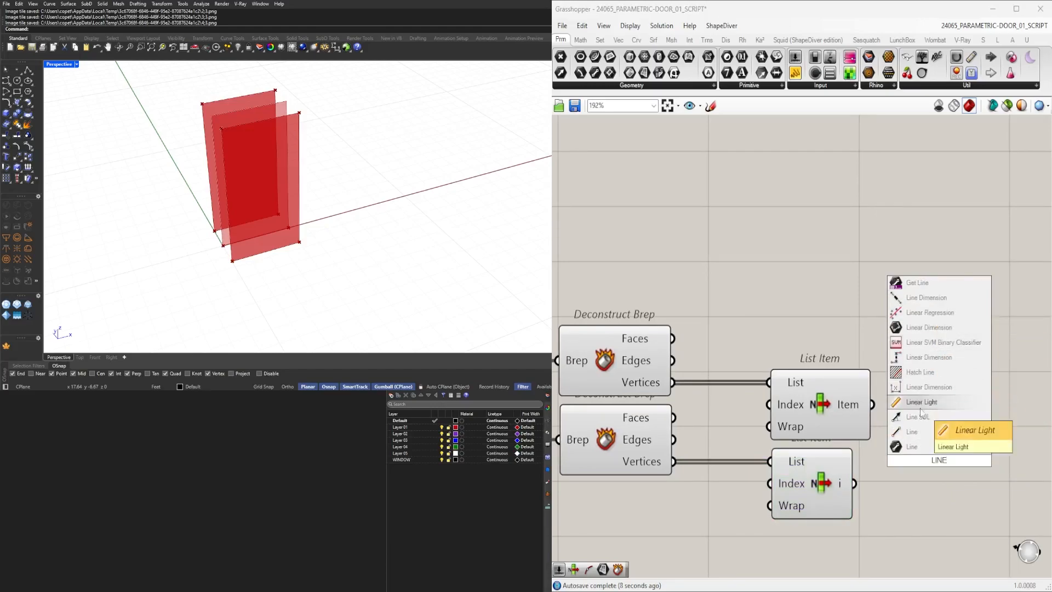
{"action": "left_click", "coordinate": [926, 433]}
{"action": "left_click_drag", "start_coordinate": [872, 404], "coordinate": [877, 450]}
{"action": "left_click_drag", "start_coordinate": [855, 483], "coordinate": [877, 471]}
Add two Offset Curve components with the 1.5 slider wired into their distance.
{"action": "scroll", "coordinate": [911, 425], "scroll_direction": "down", "scroll_amount": 3}
{"action": "scroll", "coordinate": [885, 421], "scroll_direction": "down", "scroll_amount": 1}
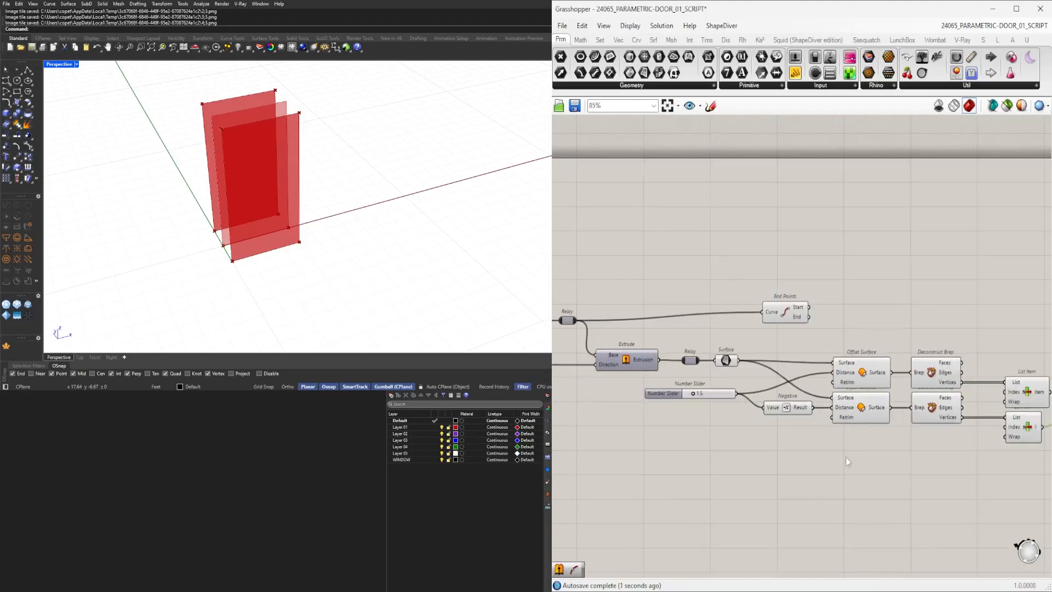
{"action": "left_click_drag", "start_coordinate": [775, 310], "coordinate": [809, 268]}
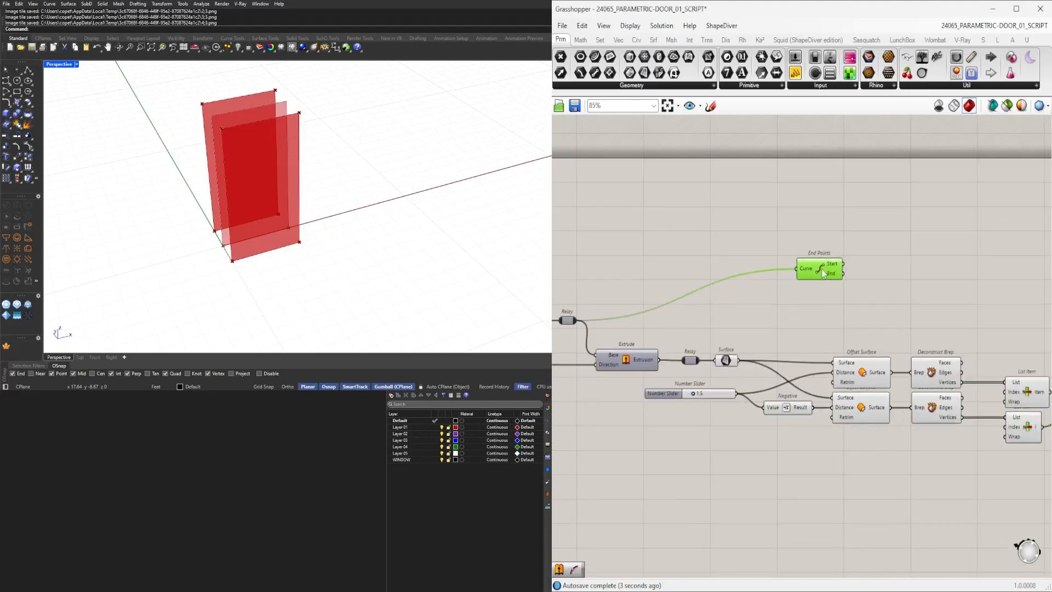
{"action": "double_click", "coordinate": [787, 327]}
{"action": "type", "text": "off"}
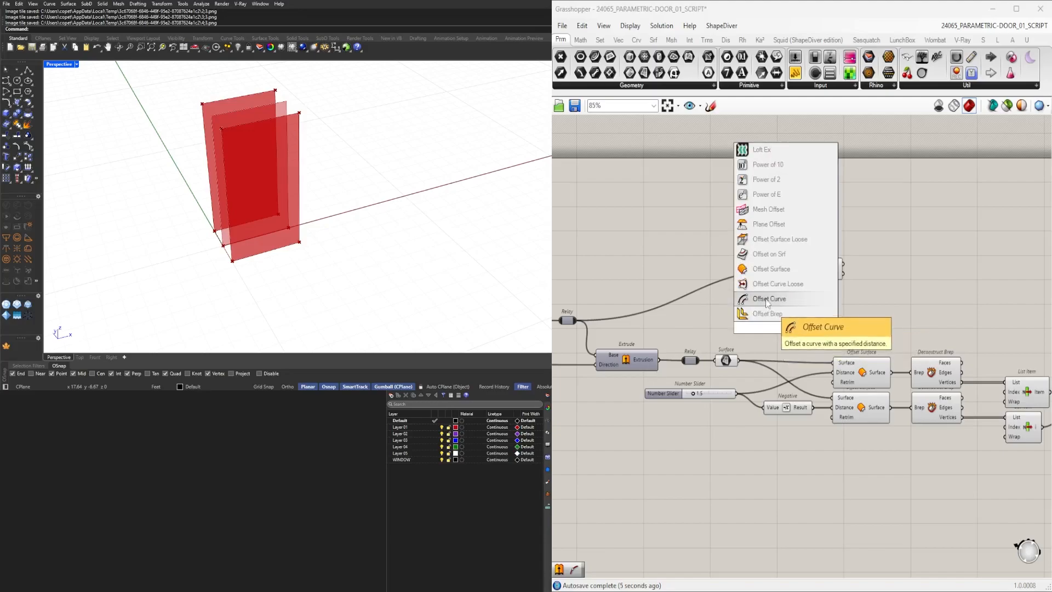
{"action": "left_click", "coordinate": [769, 303]}
{"action": "left_click_drag", "start_coordinate": [786, 322], "coordinate": [867, 324]}
{"action": "left_click_drag", "start_coordinate": [735, 393], "coordinate": [866, 337]}
{"action": "left_click", "coordinate": [866, 300], "text": "shift"}
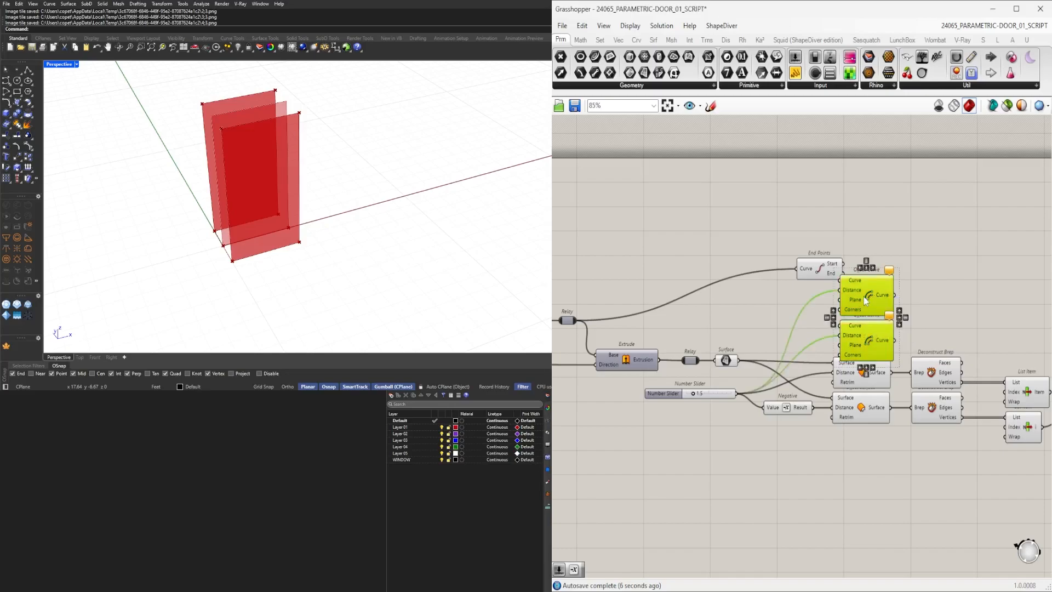
Feed the negated value into the second Offset Curve's distance and the base curve relay into both curve inputs.
{"action": "left_click", "coordinate": [826, 266], "text": "shift"}
{"action": "left_click_drag", "start_coordinate": [826, 266], "coordinate": [822, 255]}
{"action": "left_click", "coordinate": [927, 283]}
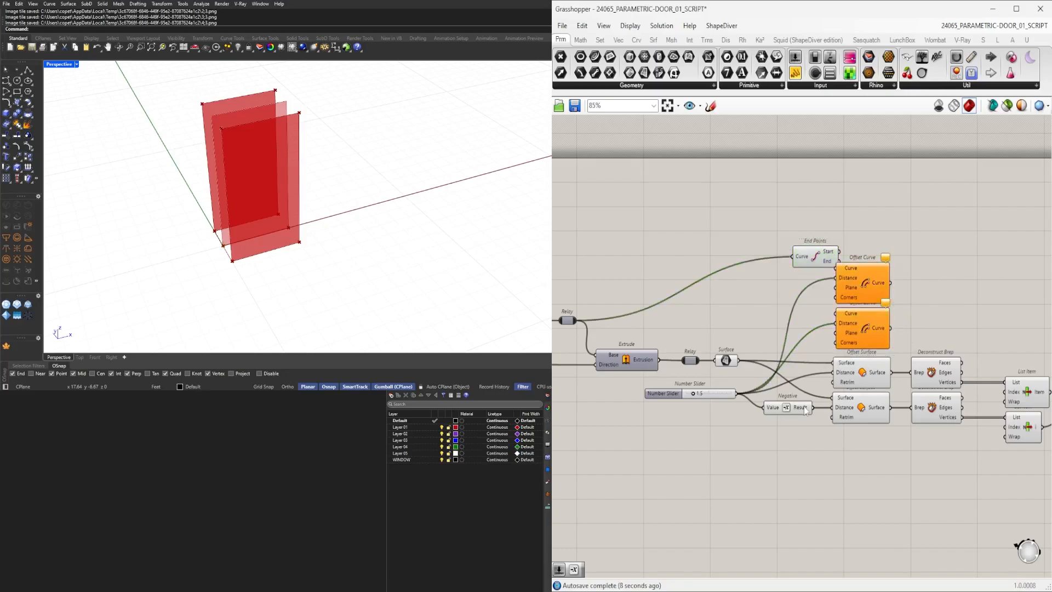
{"action": "left_click_drag", "start_coordinate": [804, 411], "coordinate": [836, 323]}
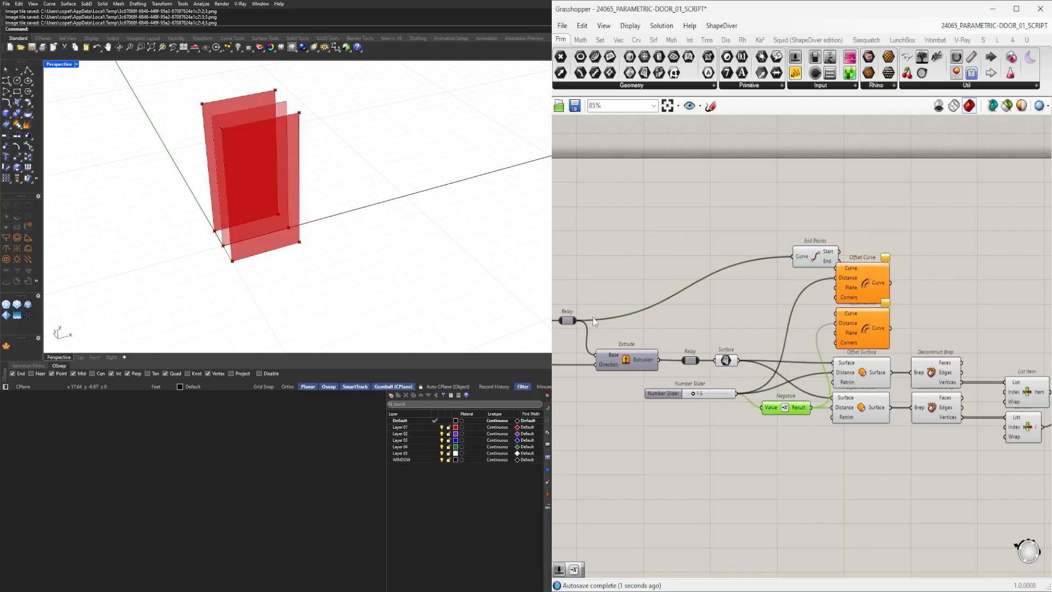
{"action": "left_click_drag", "start_coordinate": [574, 321], "coordinate": [836, 268]}
{"action": "left_click_drag", "start_coordinate": [584, 324], "coordinate": [836, 314]}
{"action": "right_click_drag", "start_coordinate": [913, 385], "coordinate": [820, 385]}
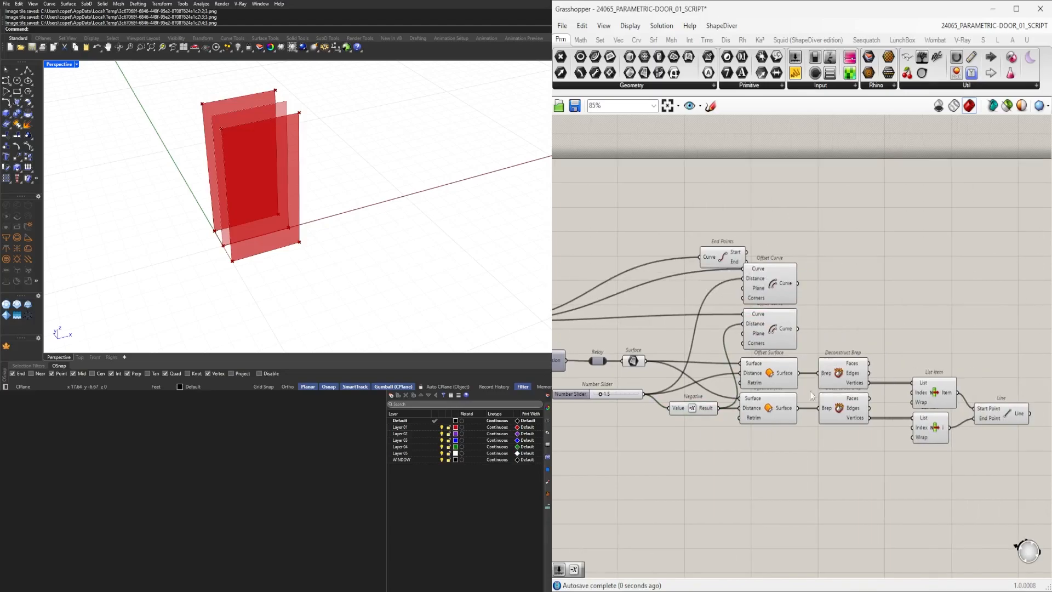
Delete the Offset Surface, Deconstruct Brep and List Item chain and move the Offset Curve components into its place.
{"action": "left_click_drag", "start_coordinate": [851, 446], "coordinate": [767, 372]}
{"action": "left_click_drag", "start_coordinate": [942, 488], "coordinate": [770, 378]}
{"action": "key", "text": "Delete"}
{"action": "left_click_drag", "start_coordinate": [832, 365], "coordinate": [765, 279]}
{"action": "left_click_drag", "start_coordinate": [765, 286], "coordinate": [798, 337]}
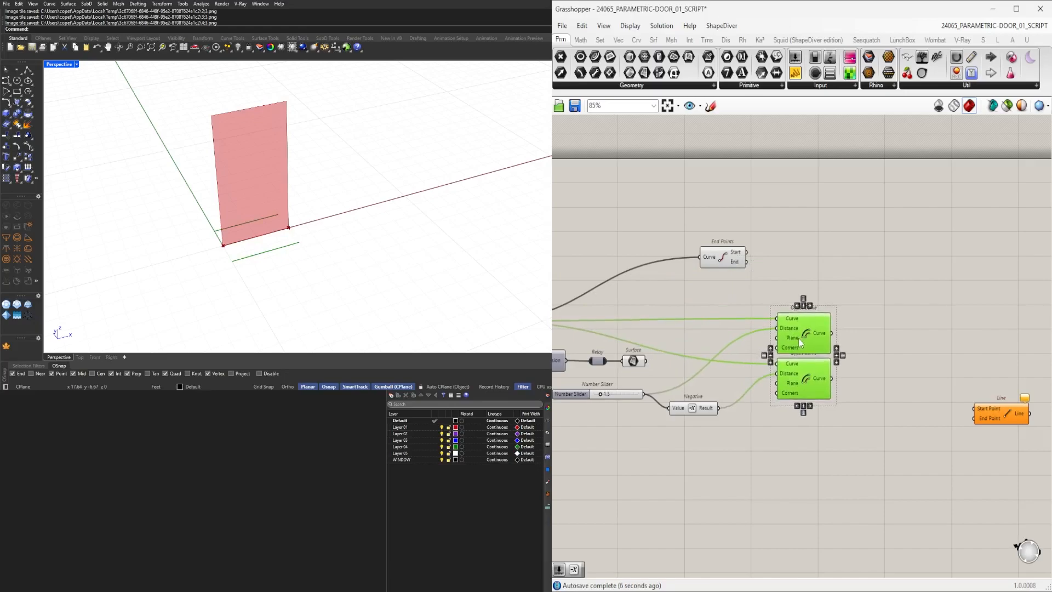
Add End Points components and wire each Offset Curve's output into one of them.
{"action": "double_click", "coordinate": [923, 369]}
{"action": "type", "text": "end"}
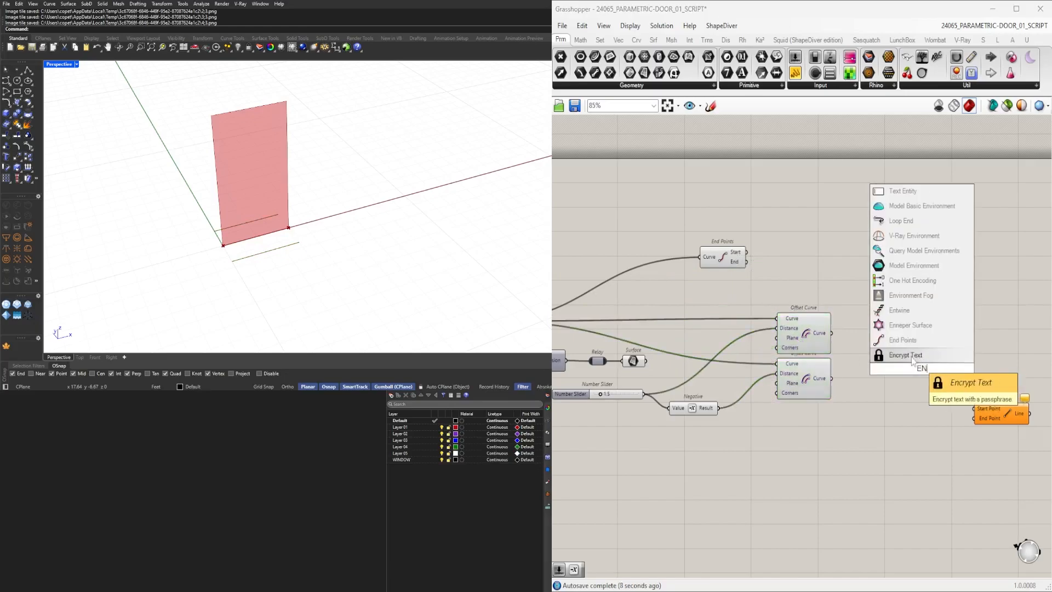
{"action": "left_click", "coordinate": [903, 357]}
{"action": "left_click_drag", "start_coordinate": [832, 333], "coordinate": [901, 368]}
{"action": "left_click_drag", "start_coordinate": [914, 372], "coordinate": [851, 383]}
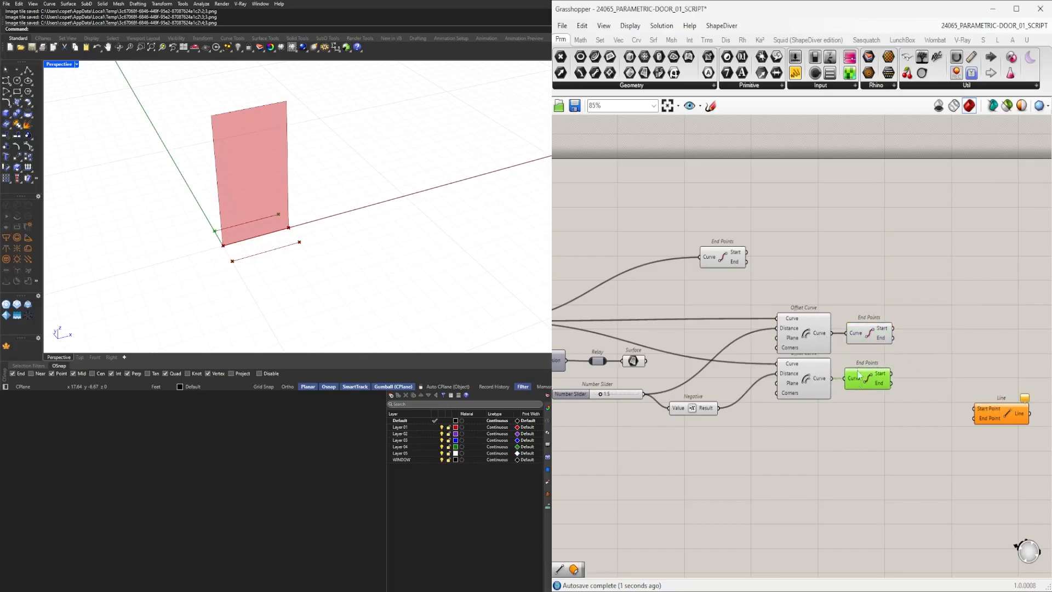
{"action": "left_click", "coordinate": [865, 338]}
{"action": "left_click_drag", "start_coordinate": [864, 337], "coordinate": [910, 344]}
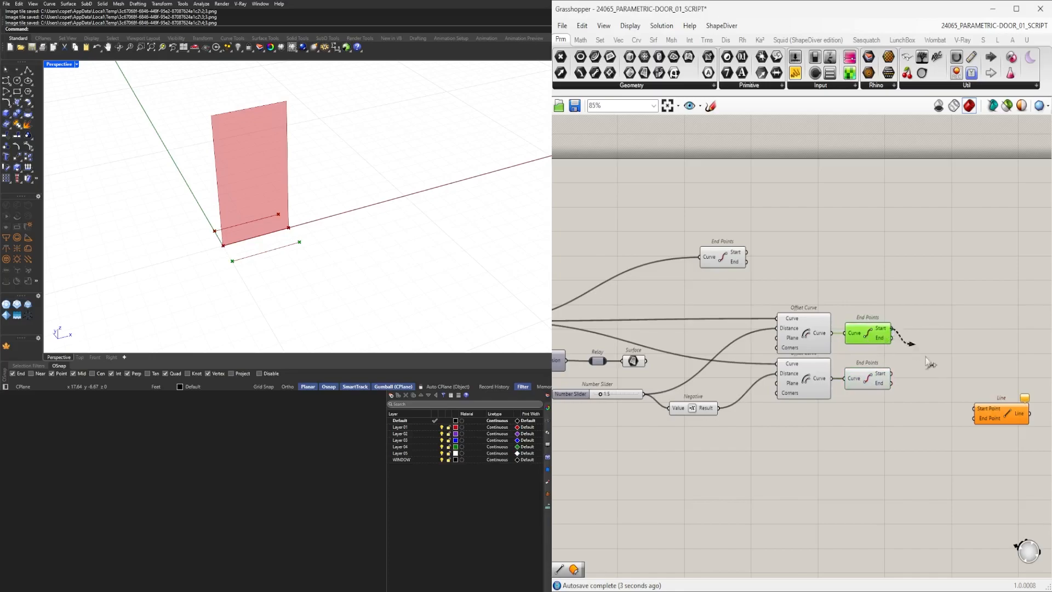
Connect both End Points start outputs to the Line's start and end points and tidy the component group.
{"action": "left_click_drag", "start_coordinate": [940, 404], "coordinate": [935, 358]}
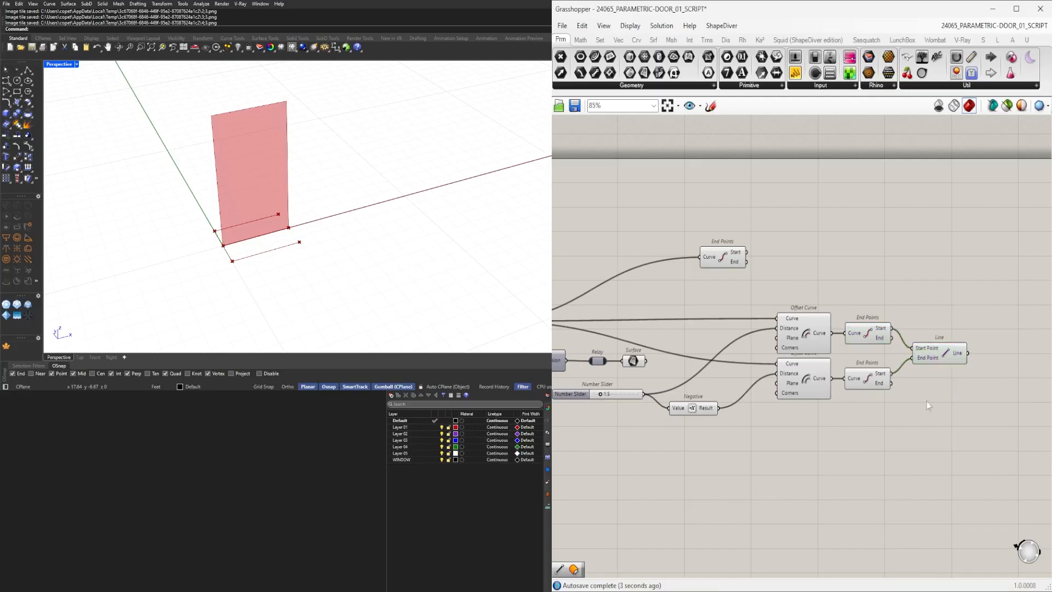
{"action": "left_click_drag", "start_coordinate": [962, 428], "coordinate": [790, 328]}
{"action": "right_click_drag", "start_coordinate": [791, 328], "coordinate": [830, 357]}
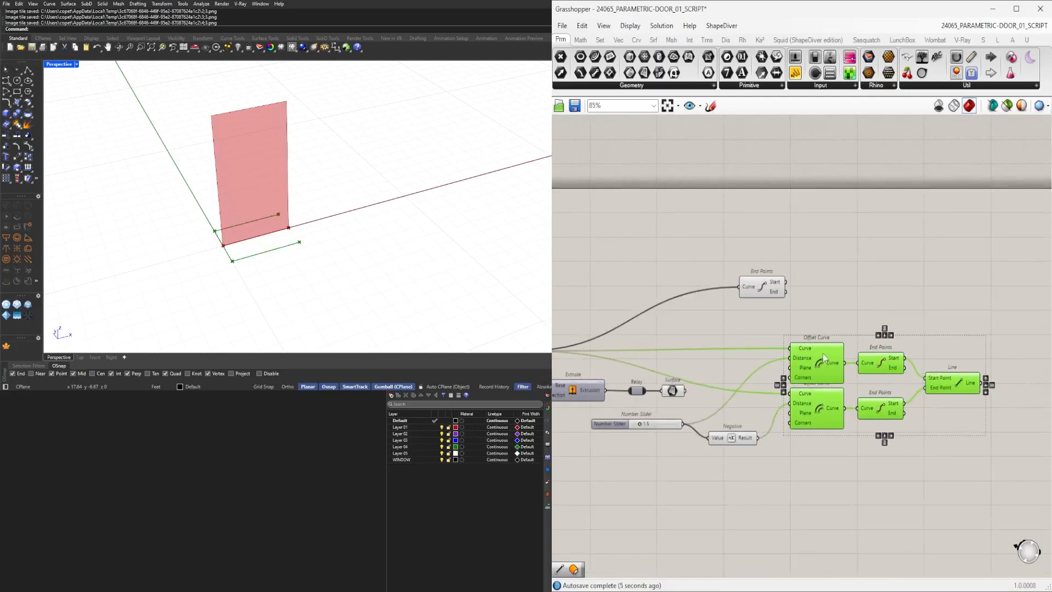
{"action": "left_click", "coordinate": [812, 447]}
{"action": "right_click_drag", "start_coordinate": [813, 447], "coordinate": [827, 418]}
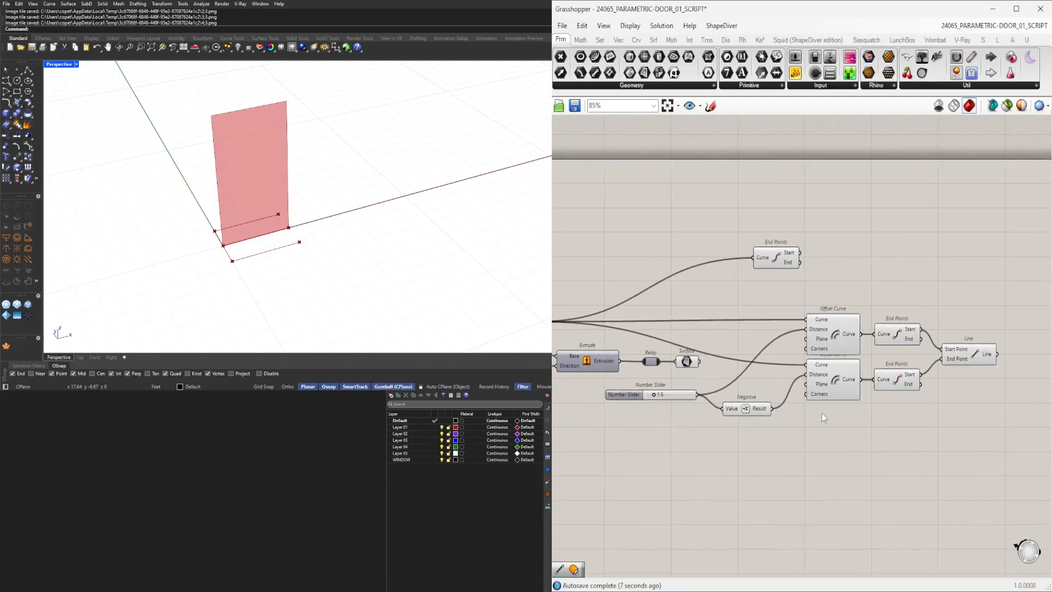
Turn off the preview of the offset curve and end point components.
{"action": "right_click_drag", "start_coordinate": [712, 430], "coordinate": [773, 430]}
{"action": "left_click_drag", "start_coordinate": [826, 443], "coordinate": [699, 376]}
{"action": "scroll", "coordinate": [696, 397], "scroll_direction": "up", "scroll_amount": 3}
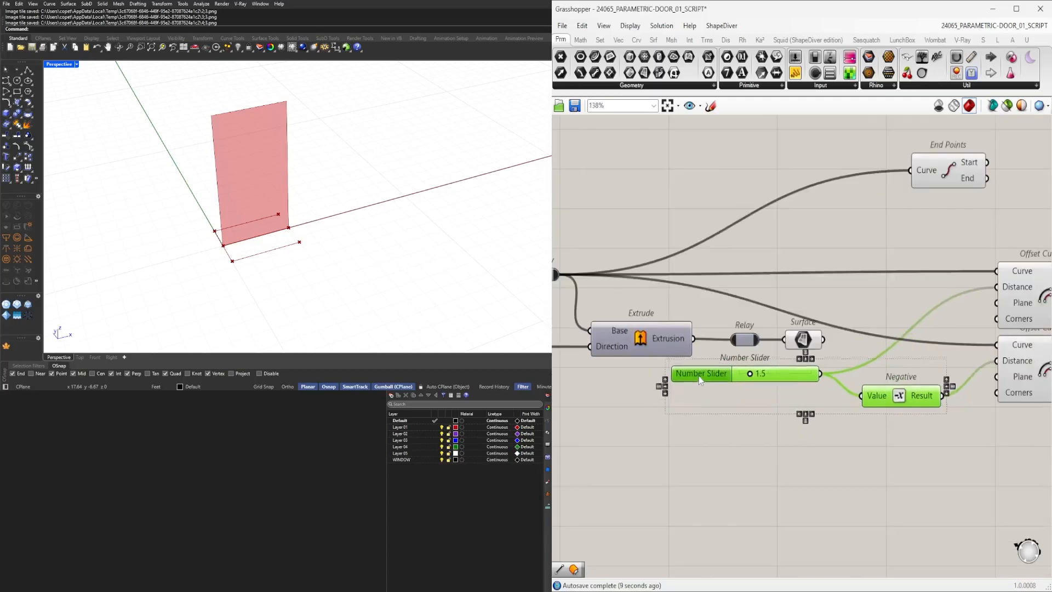
{"action": "scroll", "coordinate": [767, 428], "scroll_direction": "down", "scroll_amount": 4}
{"action": "left_click_drag", "start_coordinate": [954, 459], "coordinate": [837, 376]}
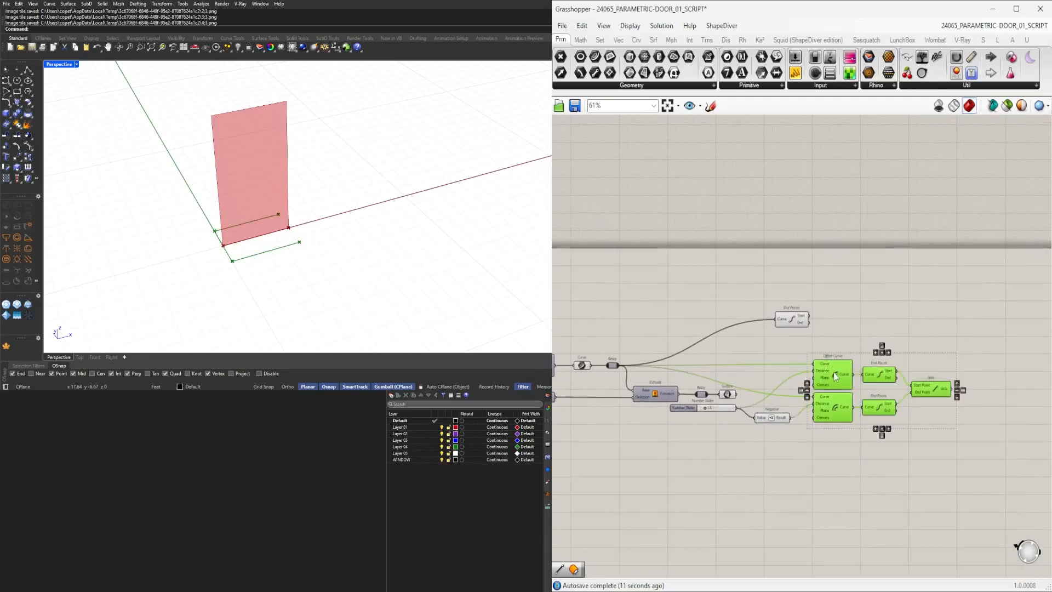
{"action": "right_click_drag", "start_coordinate": [603, 417], "coordinate": [777, 417]}
{"action": "scroll", "coordinate": [805, 419], "scroll_direction": "up", "scroll_amount": 2}
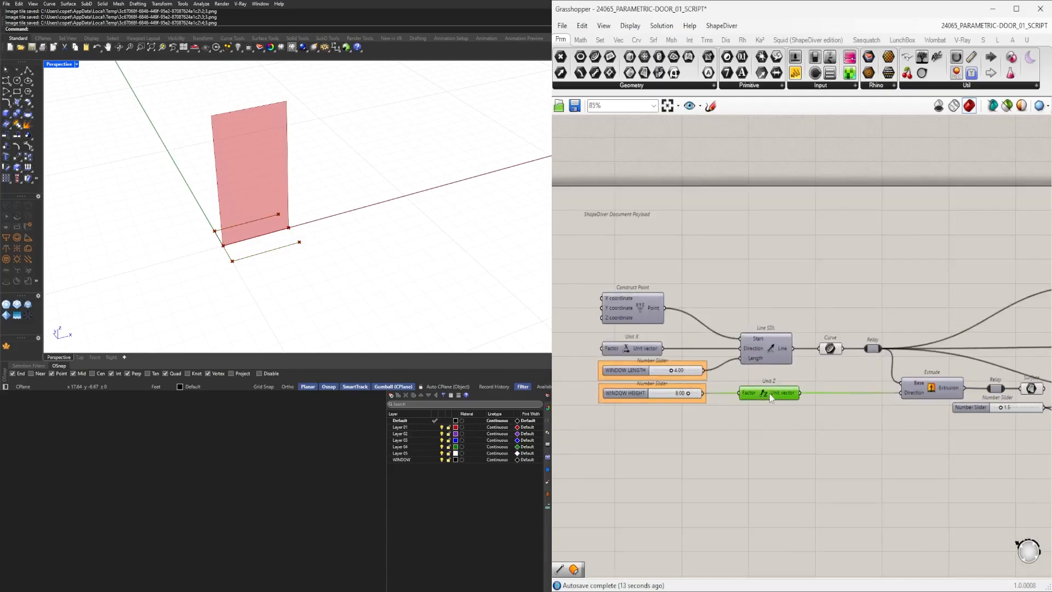
{"action": "right_click_drag", "start_coordinate": [1033, 445], "coordinate": [799, 430]}
{"action": "scroll", "coordinate": [859, 406], "scroll_direction": "down", "scroll_amount": 2}
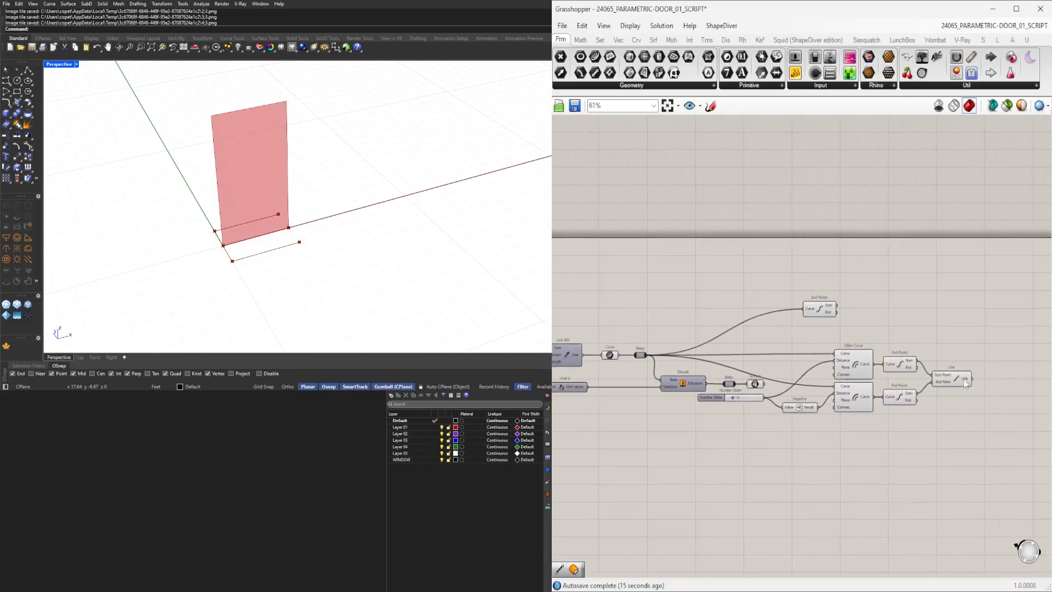
{"action": "left_click_drag", "start_coordinate": [922, 439], "coordinate": [776, 344]}
{"action": "middle_click", "coordinate": [793, 340]}
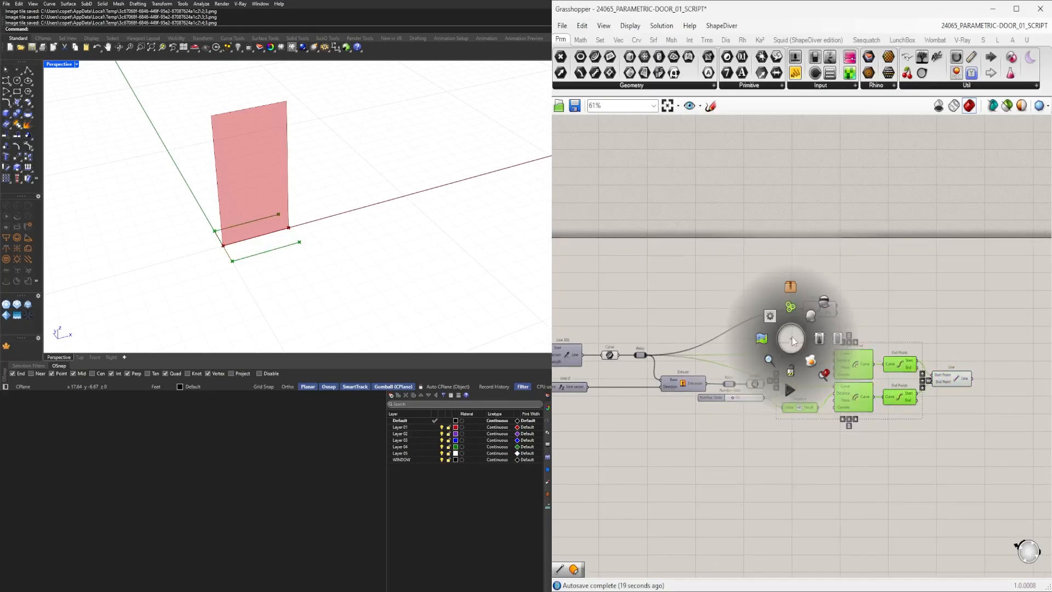
{"action": "left_click", "coordinate": [825, 302]}
{"action": "left_click", "coordinate": [888, 391]}
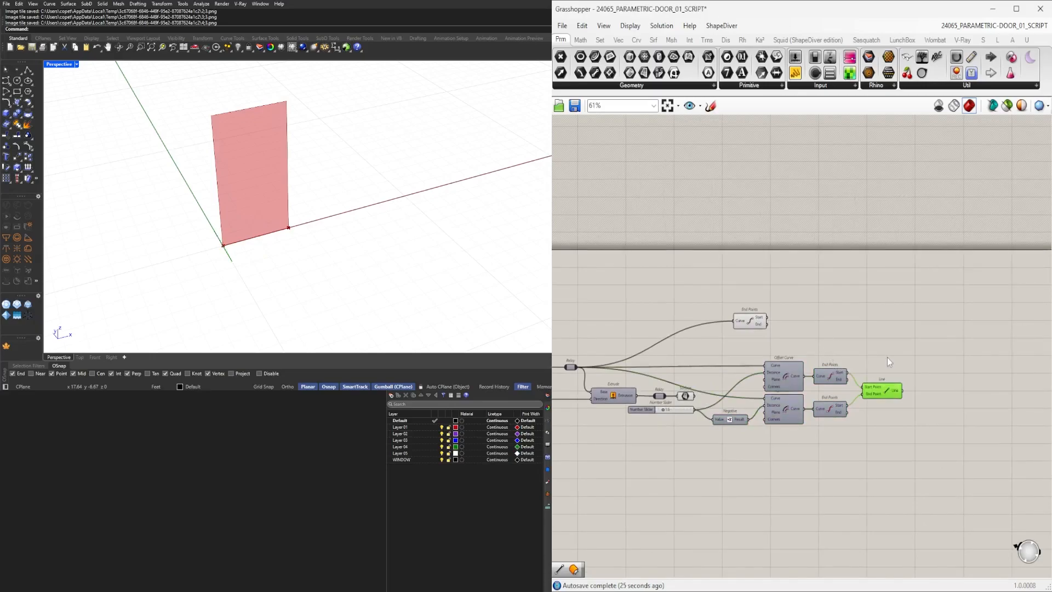
Set the wall thickness number slider to 0.4.
{"action": "right_click_drag", "start_coordinate": [490, 296], "coordinate": [261, 242]}
{"action": "scroll", "coordinate": [261, 241], "scroll_direction": "up", "scroll_amount": 4}
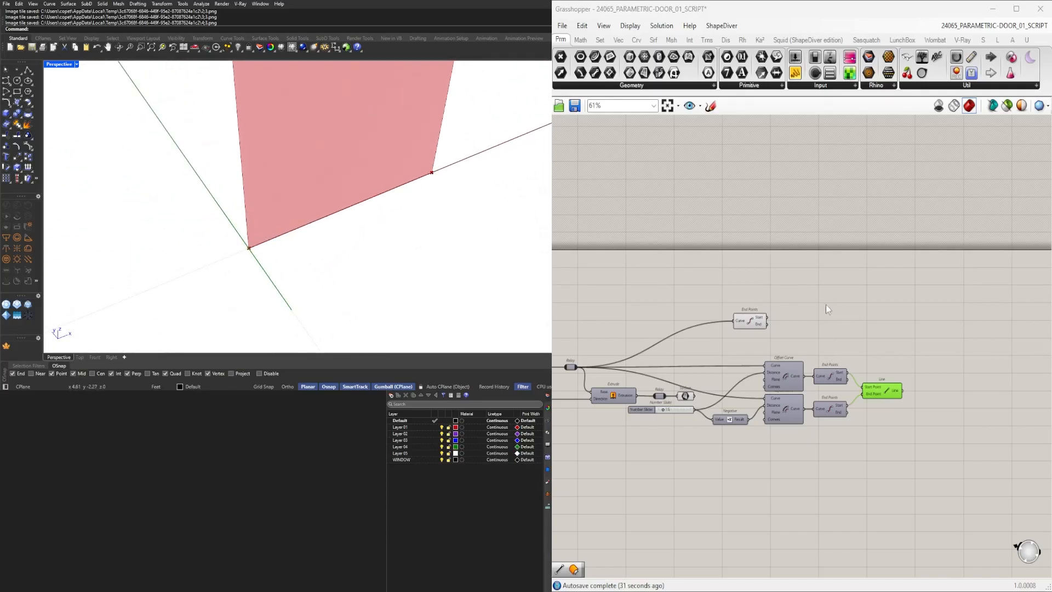
{"action": "right_click_drag", "start_coordinate": [663, 402], "coordinate": [839, 375]}
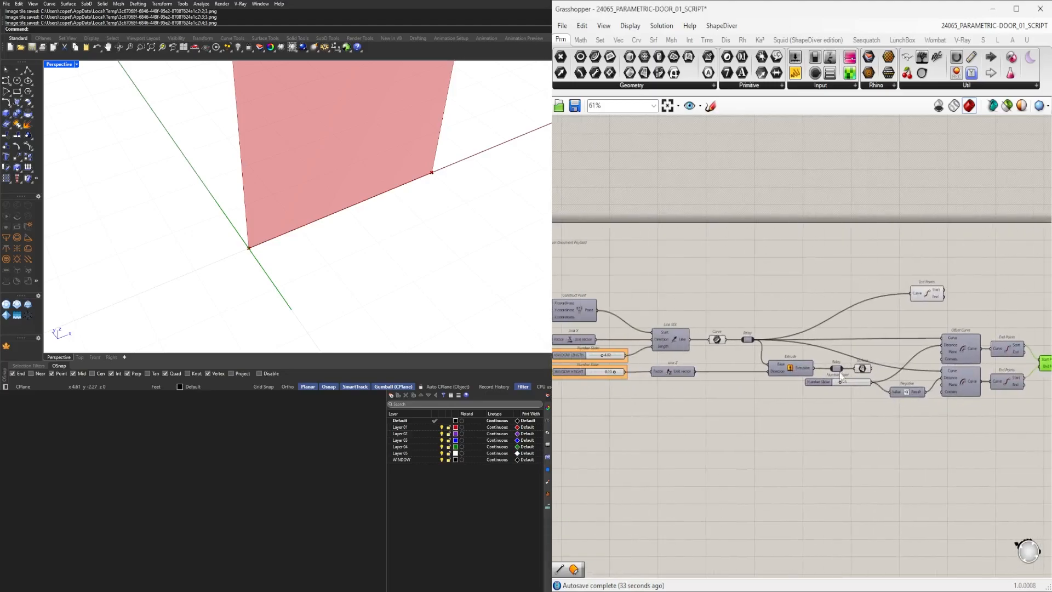
{"action": "scroll", "coordinate": [839, 374], "scroll_direction": "up", "scroll_amount": 8}
{"action": "mouse_move", "coordinate": [836, 400]}
{"action": "left_mouse_down"}
{"action": "mouse_move", "coordinate": [815, 400]}
{"action": "mouse_move", "coordinate": [827, 403]}
{"action": "left_mouse_up"}
{"action": "scroll", "coordinate": [822, 403], "scroll_direction": "down", "scroll_amount": 5}
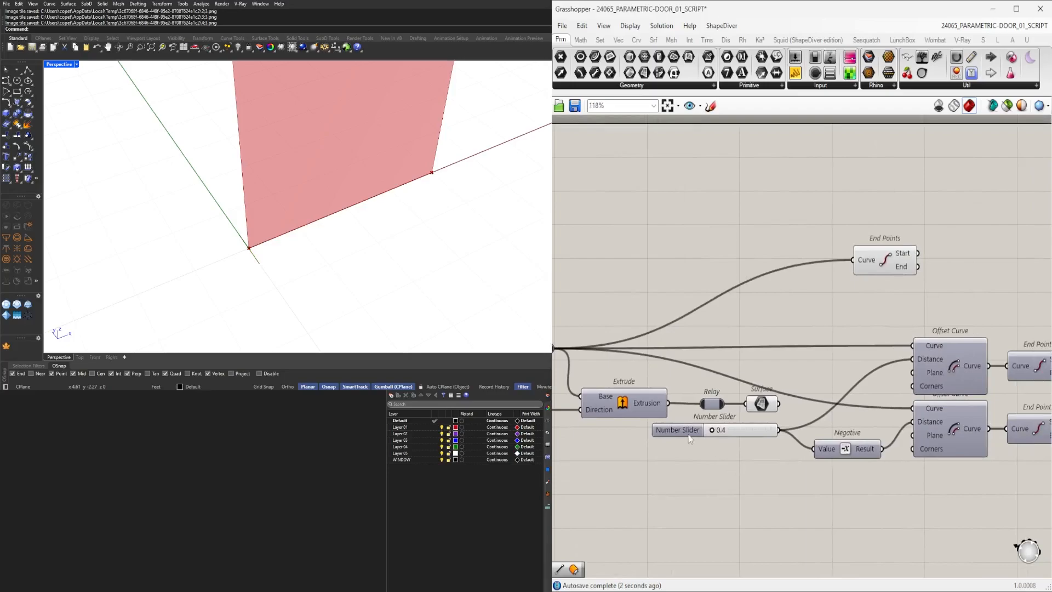
Insert a Relay on the wire between the number slider and the offset distances.
{"action": "left_click_drag", "start_coordinate": [689, 438], "coordinate": [591, 456]}
{"action": "double_click", "coordinate": [712, 448]}
{"action": "scroll", "coordinate": [692, 450], "scroll_direction": "up", "scroll_amount": 2}
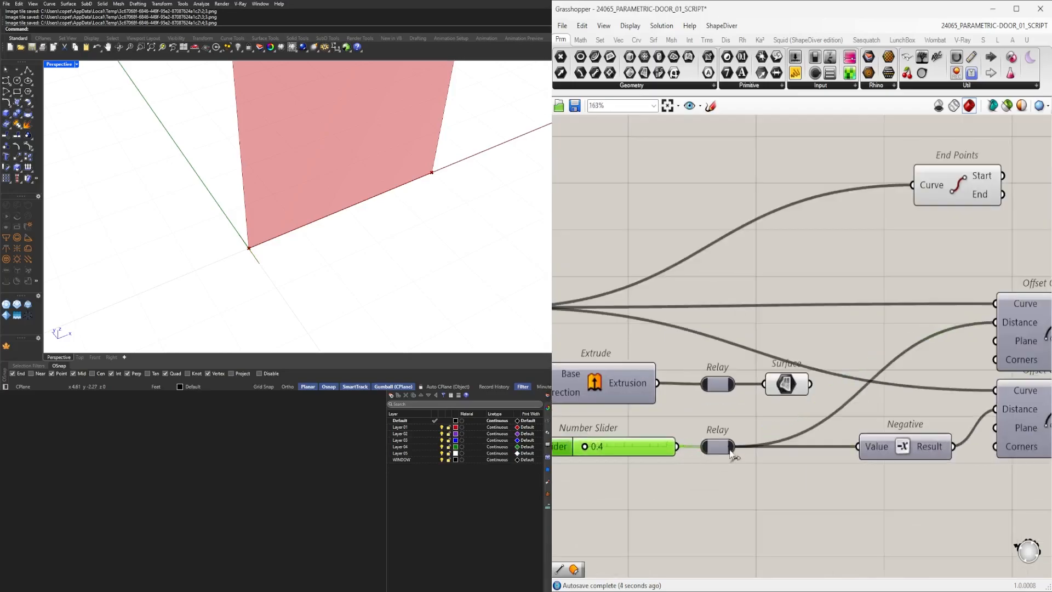
{"action": "left_click_drag", "start_coordinate": [719, 449], "coordinate": [769, 448]}
Add a Division component between the number slider and the new relay.
{"action": "right_click_drag", "start_coordinate": [614, 461], "coordinate": [824, 450]}
{"action": "left_click_drag", "start_coordinate": [834, 438], "coordinate": [717, 442]}
{"action": "double_click", "coordinate": [855, 472]}
{"action": "type", "text": "division"}
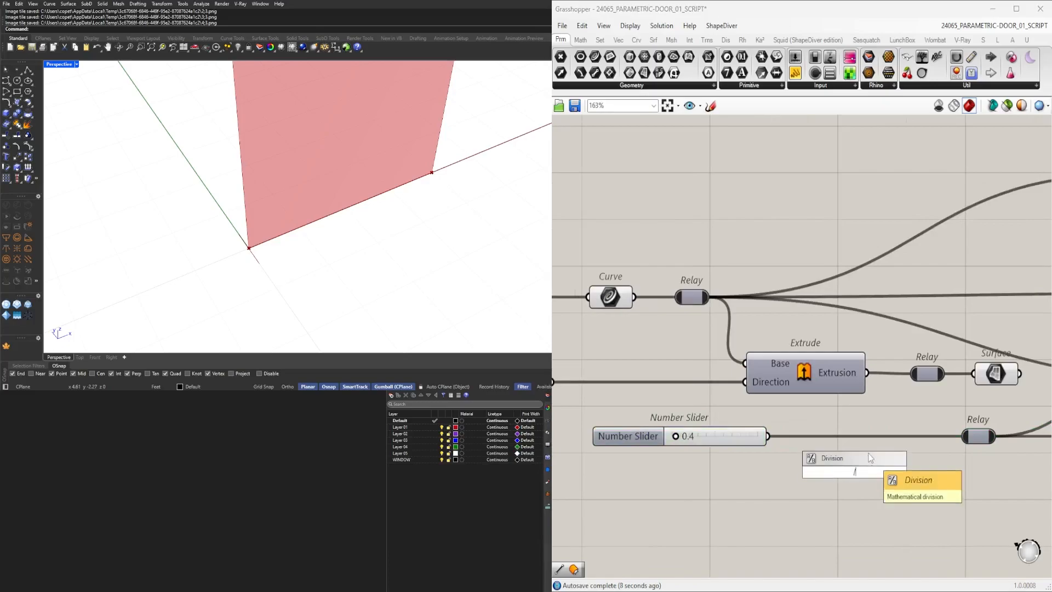
{"action": "key", "text": "Return"}
{"action": "left_click_drag", "start_coordinate": [769, 437], "coordinate": [964, 436]}
{"action": "left_click_drag", "start_coordinate": [851, 478], "coordinate": [861, 440]}
Create a new number slider by entering 1, wire it into the Division, and delete the 0.4 slider.
{"action": "double_click", "coordinate": [702, 502]}
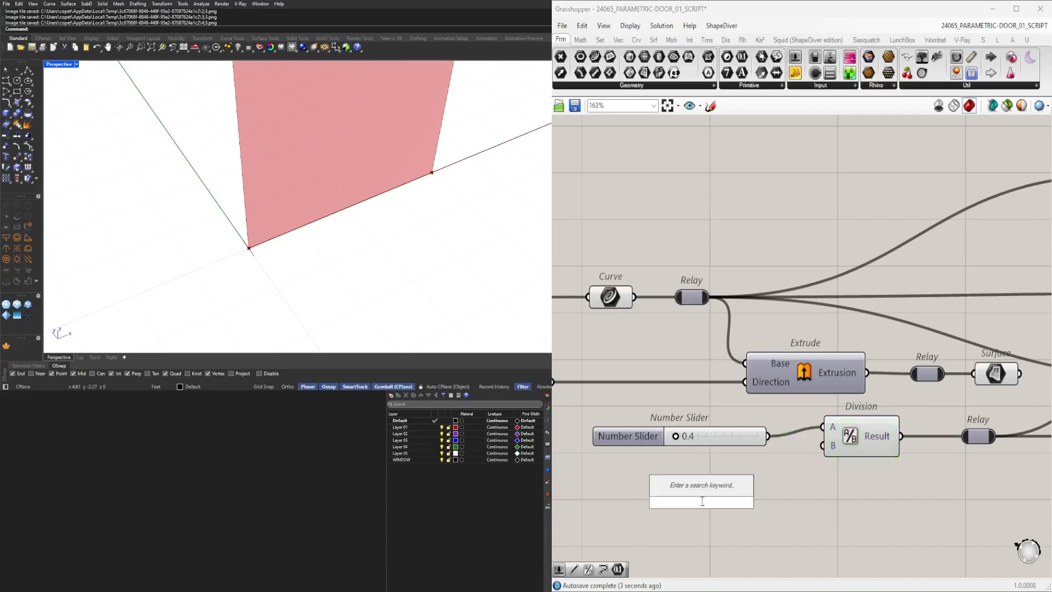
{"action": "type", "text": "1"}
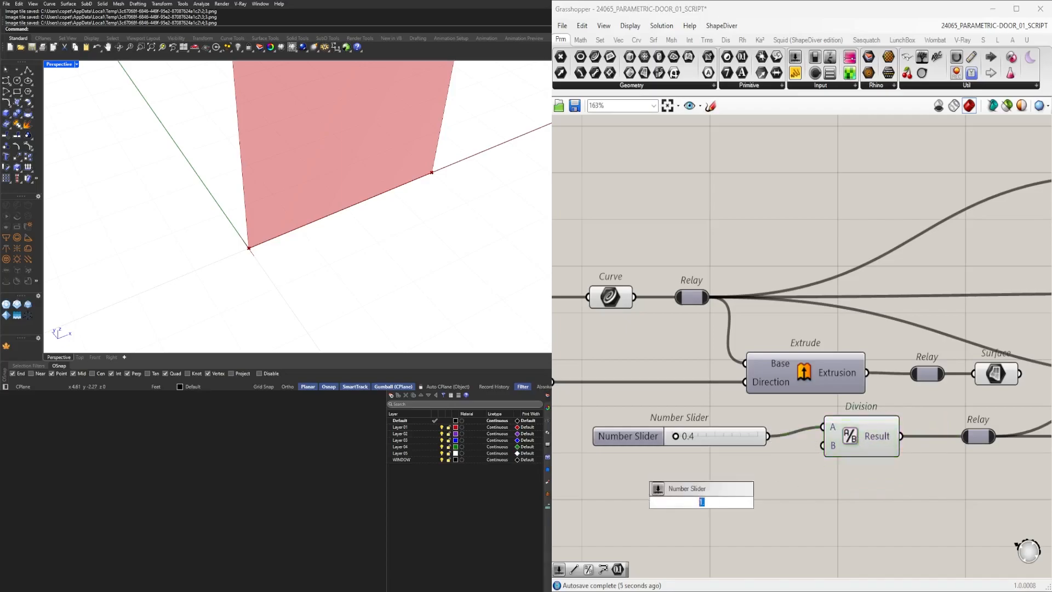
{"action": "key", "text": "Return"}
{"action": "left_click_drag", "start_coordinate": [784, 505], "coordinate": [823, 427]}
{"action": "left_click", "coordinate": [716, 433]}
{"action": "key", "text": "Delete"}
{"action": "left_click_drag", "start_coordinate": [631, 481], "coordinate": [631, 430]}
Select the End Points and Line components to inspect their geometry in the viewport.
{"action": "scroll", "coordinate": [736, 433], "scroll_direction": "down", "scroll_amount": 4}
{"action": "right_click_drag", "start_coordinate": [988, 433], "coordinate": [884, 437]}
{"action": "left_click_drag", "start_coordinate": [864, 391], "coordinate": [856, 372]}
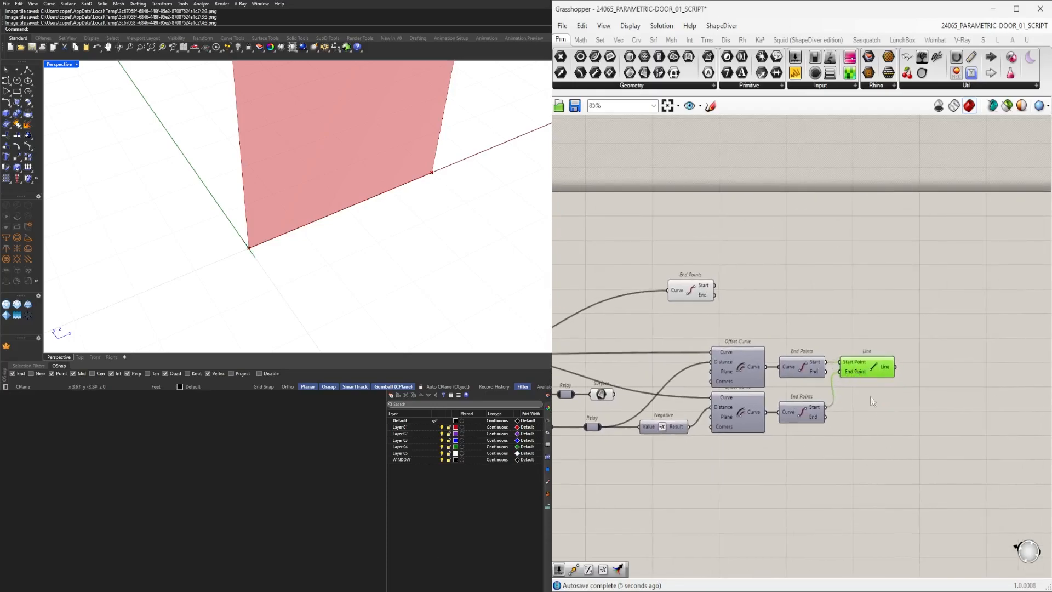
{"action": "left_click_drag", "start_coordinate": [875, 367], "coordinate": [879, 367]}
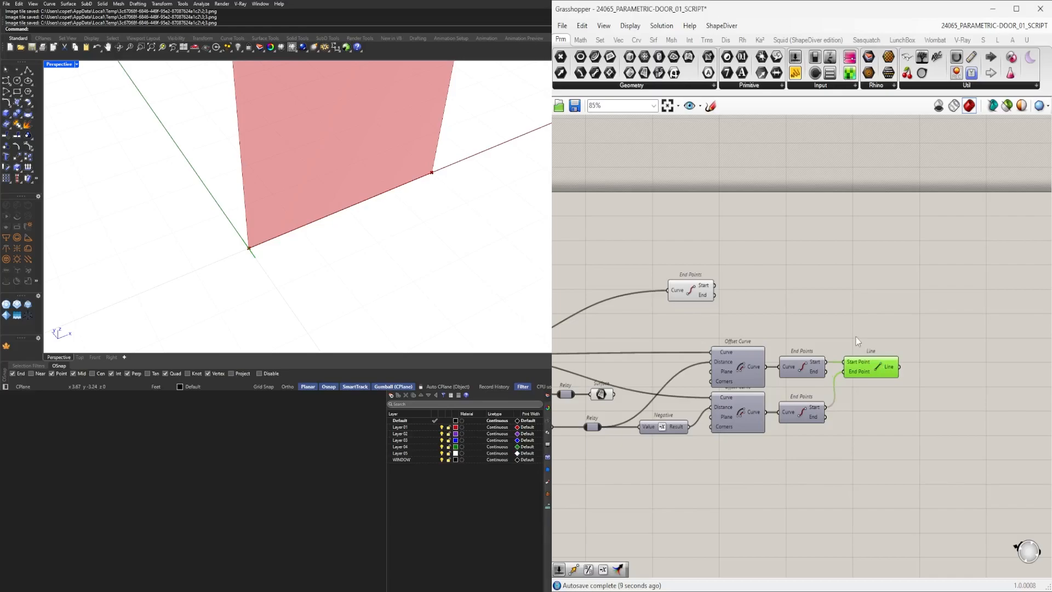
{"action": "scroll", "coordinate": [921, 424], "scroll_direction": "up", "scroll_amount": 3}
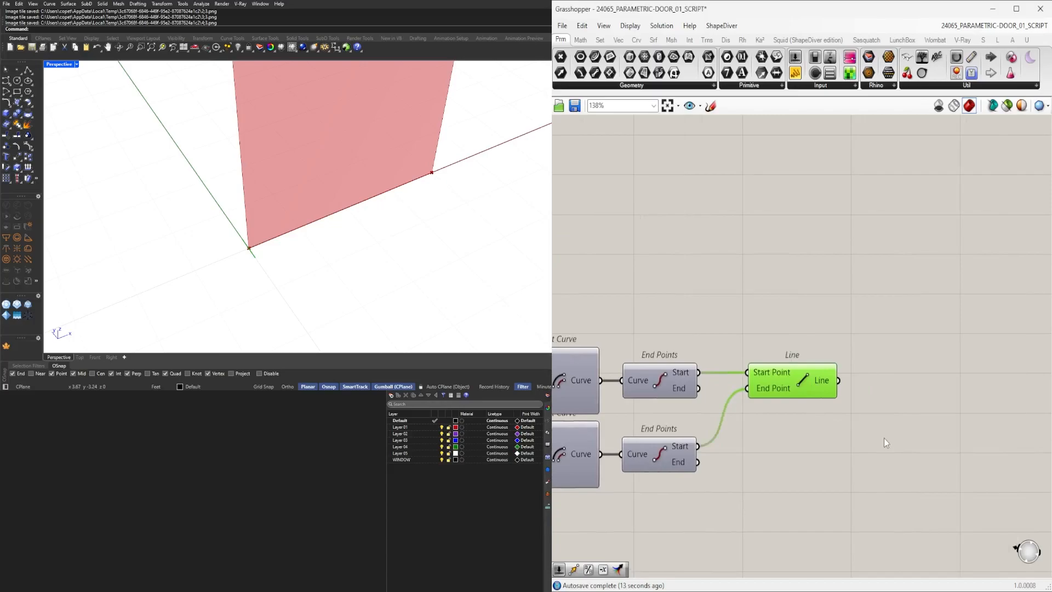
{"action": "scroll", "coordinate": [883, 438], "scroll_direction": "down", "scroll_amount": 5}
{"action": "right_click_drag", "start_coordinate": [623, 437], "coordinate": [768, 439]}
{"action": "scroll", "coordinate": [768, 438], "scroll_direction": "up", "scroll_amount": 2}
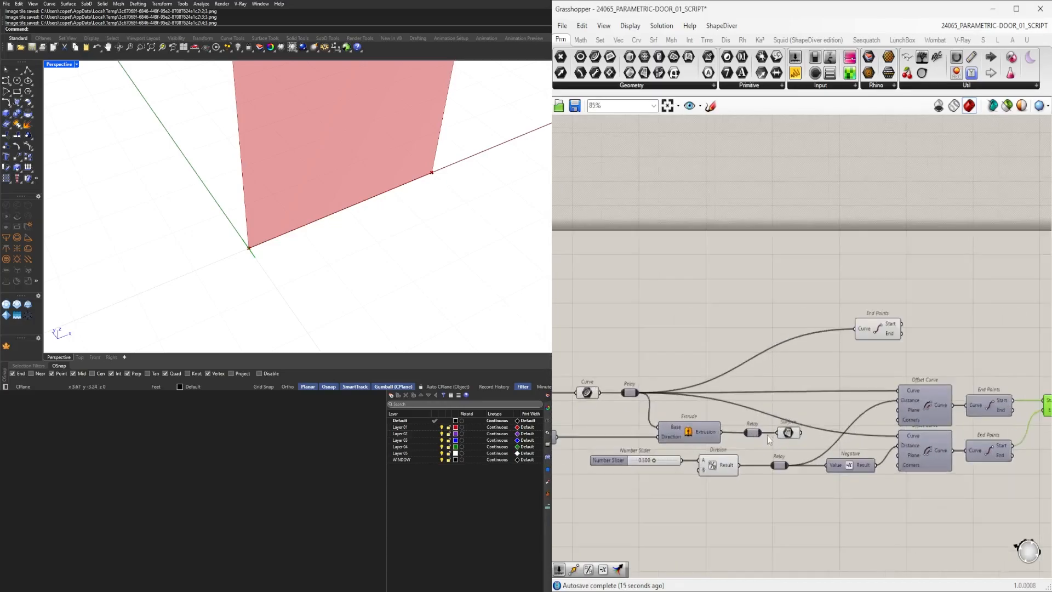
{"action": "right_click_drag", "start_coordinate": [660, 412], "coordinate": [503, 389]}
{"action": "left_click_drag", "start_coordinate": [729, 294], "coordinate": [755, 303]}
{"action": "scroll", "coordinate": [241, 197], "scroll_direction": "down", "scroll_amount": 5}
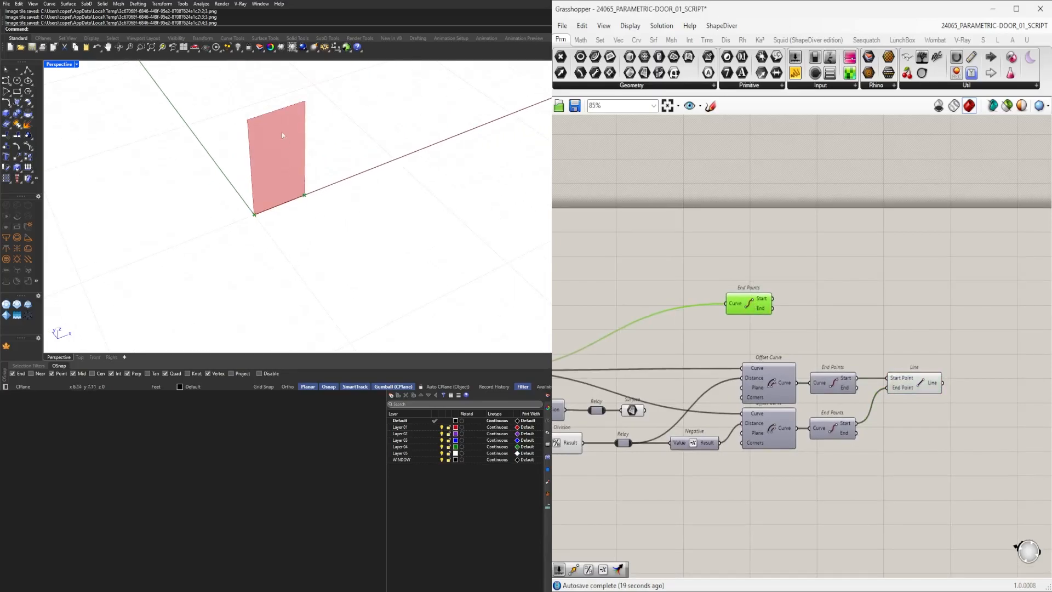
{"action": "scroll", "coordinate": [239, 214], "scroll_direction": "up", "scroll_amount": 3}
{"action": "left_click_drag", "start_coordinate": [760, 306], "coordinate": [811, 295]}
{"action": "right_click_drag", "start_coordinate": [942, 334], "coordinate": [845, 335]}
{"action": "left_click", "coordinate": [835, 377]}
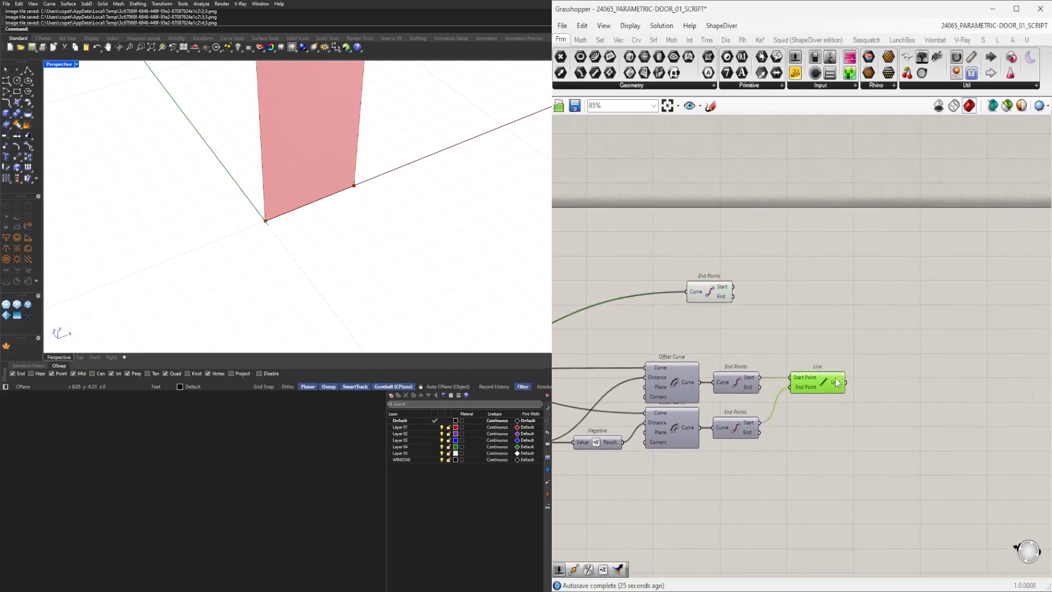
{"action": "scroll", "coordinate": [790, 429], "scroll_direction": "down", "scroll_amount": 2}
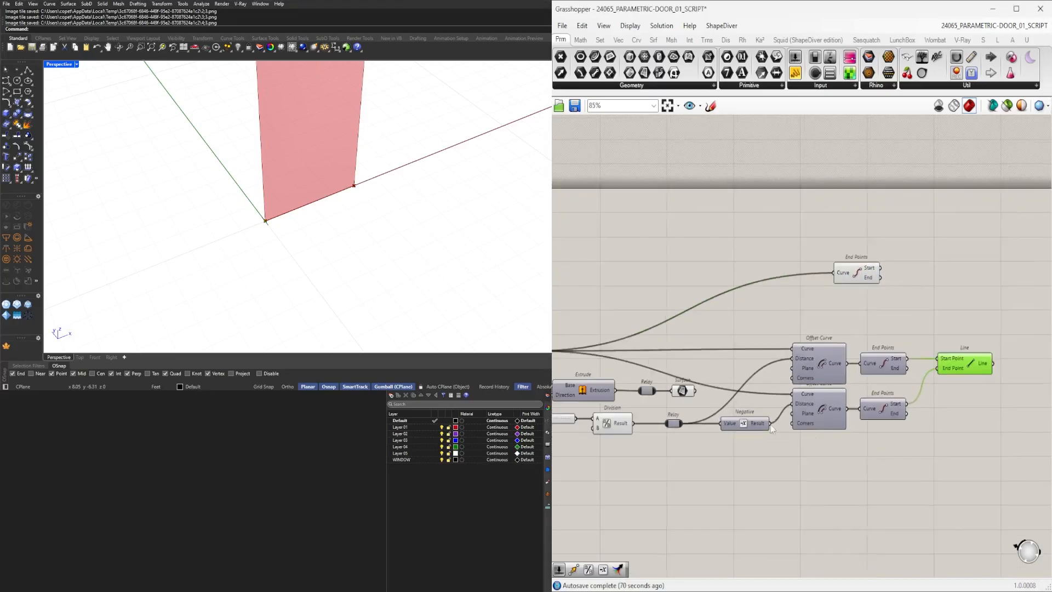
Turn off the preview of the remaining frame components, leaving only the line shown.
{"action": "right_click_drag", "start_coordinate": [648, 422], "coordinate": [801, 386]}
{"action": "right_click_drag", "start_coordinate": [912, 389], "coordinate": [827, 373]}
{"action": "scroll", "coordinate": [828, 371], "scroll_direction": "up", "scroll_amount": 1}
{"action": "left_click_drag", "start_coordinate": [904, 370], "coordinate": [898, 376]}
{"action": "right_click_drag", "start_coordinate": [913, 345], "coordinate": [795, 353]}
{"action": "middle_click", "coordinate": [795, 353]}
{"action": "left_click", "coordinate": [832, 315]}
{"action": "right_click_drag", "start_coordinate": [832, 315], "coordinate": [627, 321]}
{"action": "left_click_drag", "start_coordinate": [721, 269], "coordinate": [747, 306]}
{"action": "left_click", "coordinate": [831, 323]}
{"action": "left_click", "coordinate": [824, 366]}
Add a new Offset Curve component beside the Line.
{"action": "scroll", "coordinate": [290, 216], "scroll_direction": "up", "scroll_amount": 3}
{"action": "scroll", "coordinate": [897, 419], "scroll_direction": "up", "scroll_amount": 3}
{"action": "double_click", "coordinate": [862, 403]}
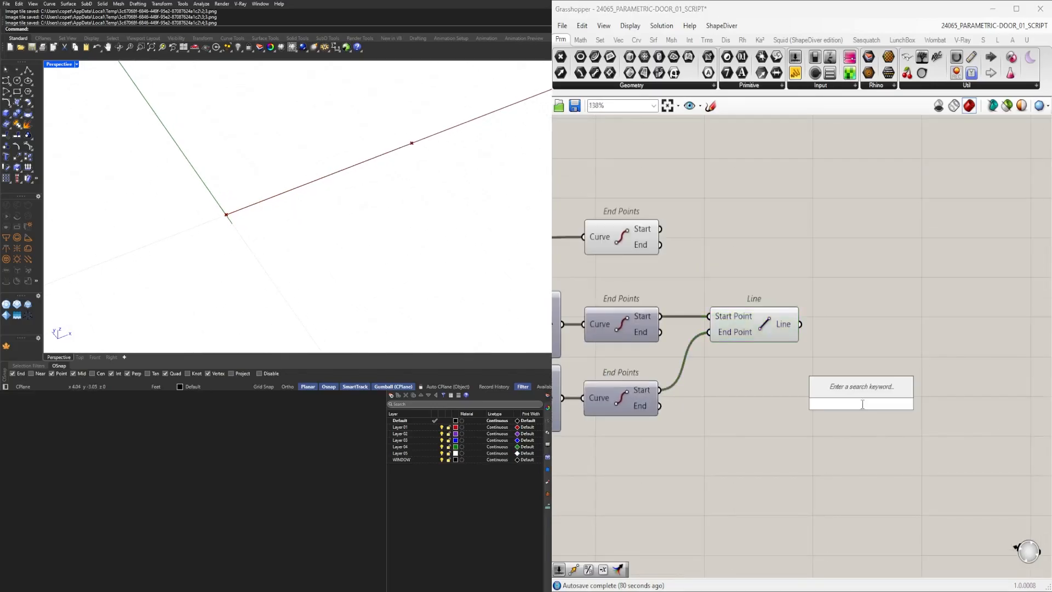
{"action": "type", "text": "off"}
{"action": "left_click", "coordinate": [857, 381]}
Create a 0.125 number slider and wire it and the Line into the Offset Curve's distance and curve.
{"action": "double_click", "coordinate": [732, 448]}
{"action": "type", "text": ".125"}
{"action": "key", "text": "Return"}
{"action": "left_click_drag", "start_coordinate": [808, 449], "coordinate": [816, 388]}
{"action": "left_click_drag", "start_coordinate": [840, 396], "coordinate": [907, 399]}
{"action": "left_click_drag", "start_coordinate": [809, 450], "coordinate": [876, 410]}
{"action": "left_click_drag", "start_coordinate": [801, 324], "coordinate": [902, 382]}
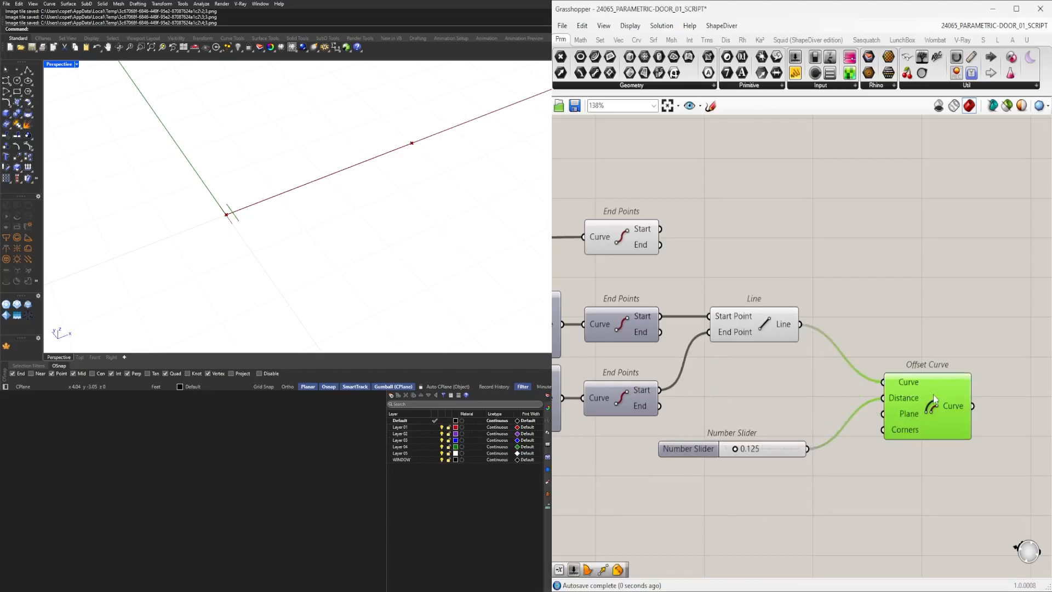
Set the new offset slider to 0.065.
{"action": "scroll", "coordinate": [707, 467], "scroll_direction": "up", "scroll_amount": 5}
{"action": "mouse_move", "coordinate": [762, 429]}
{"action": "left_mouse_down"}
{"action": "mouse_move", "coordinate": [747, 430]}
{"action": "mouse_move", "coordinate": [763, 431]}
{"action": "left_mouse_up"}
{"action": "scroll", "coordinate": [721, 440], "scroll_direction": "down", "scroll_amount": 4}
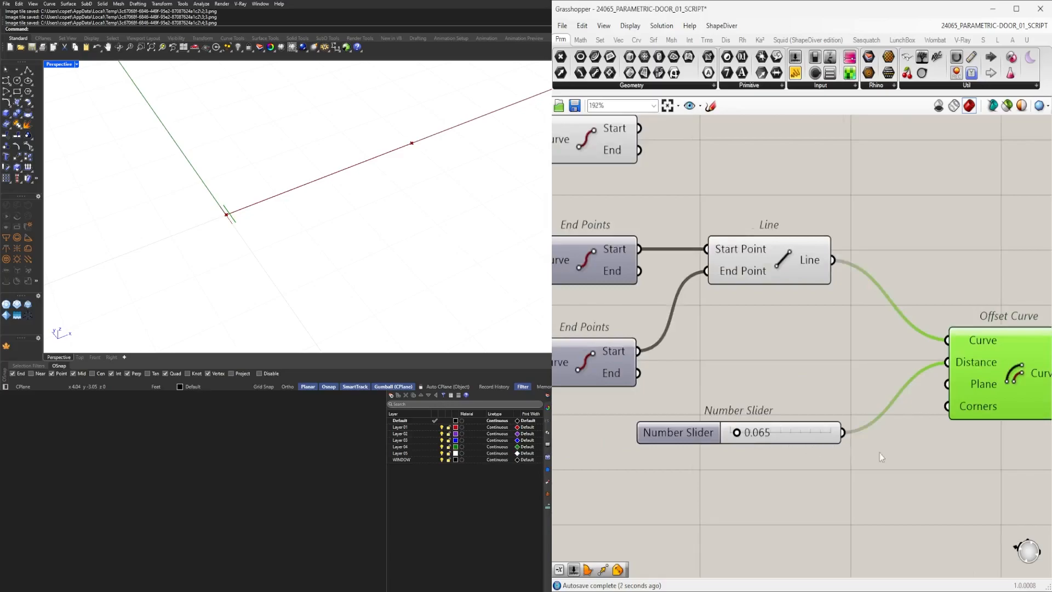
{"action": "right_click_drag", "start_coordinate": [888, 453], "coordinate": [735, 454]}
{"action": "left_click_drag", "start_coordinate": [802, 386], "coordinate": [859, 382]}
{"action": "left_click_drag", "start_coordinate": [849, 375], "coordinate": [949, 295]}
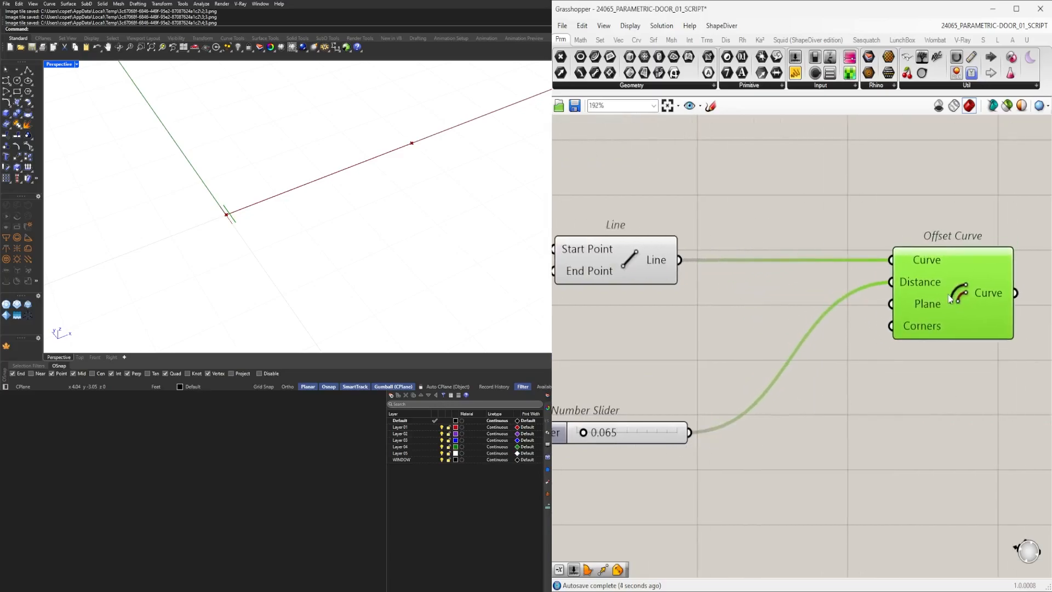
{"action": "scroll", "coordinate": [910, 341], "scroll_direction": "down", "scroll_amount": 4}
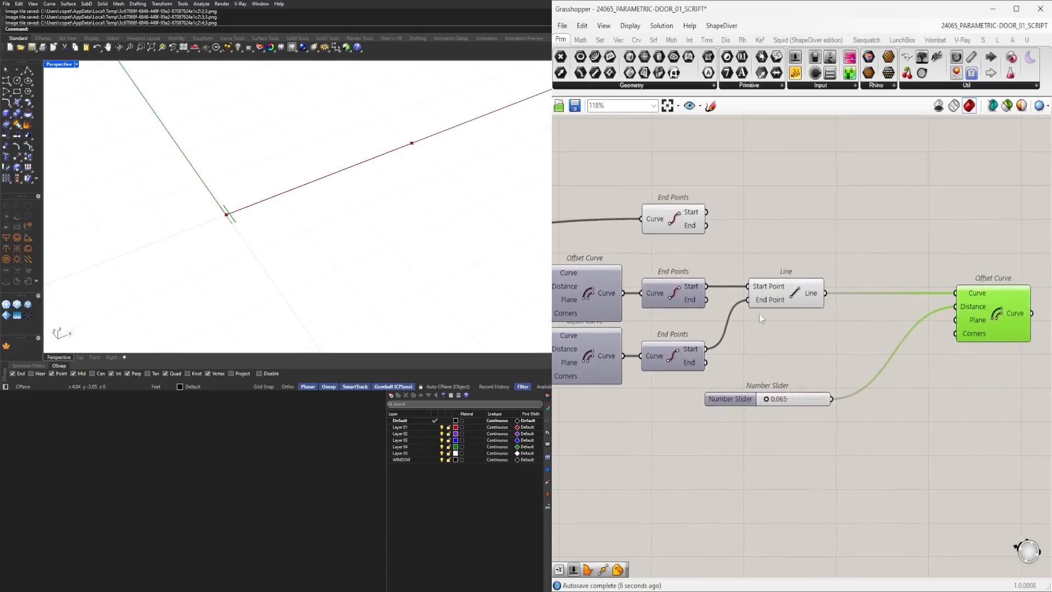
Duplicate the Offset Curve with its 0.065 slider and wire the copy's curve input.
{"action": "left_click", "coordinate": [788, 289]}
{"action": "middle_click", "coordinate": [798, 286]}
{"action": "left_click", "coordinate": [822, 263]}
{"action": "right_click_drag", "start_coordinate": [920, 269], "coordinate": [740, 289]}
{"action": "left_click", "coordinate": [746, 290]}
{"action": "left_click", "coordinate": [822, 335]}
{"action": "left_click", "coordinate": [566, 424], "text": "shift"}
{"action": "right_click_drag", "start_coordinate": [634, 392], "coordinate": [685, 314]}
{"action": "left_click_drag", "start_coordinate": [883, 265], "coordinate": [990, 301], "text": "alt"}
{"action": "left_click", "coordinate": [979, 245]}
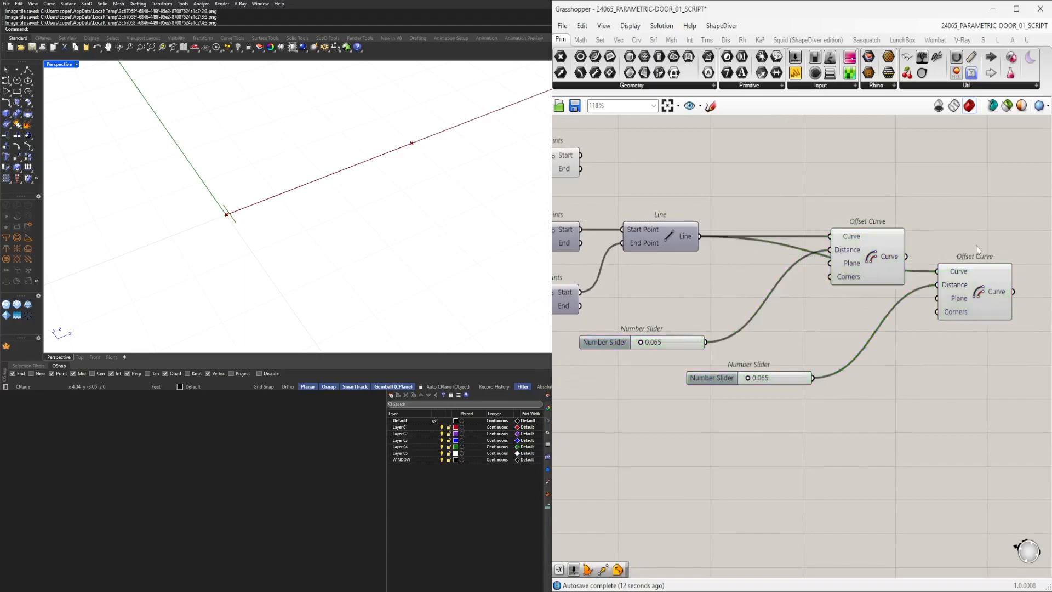
{"action": "left_click_drag", "start_coordinate": [944, 270], "coordinate": [939, 272]}
{"action": "left_click", "coordinate": [966, 293]}
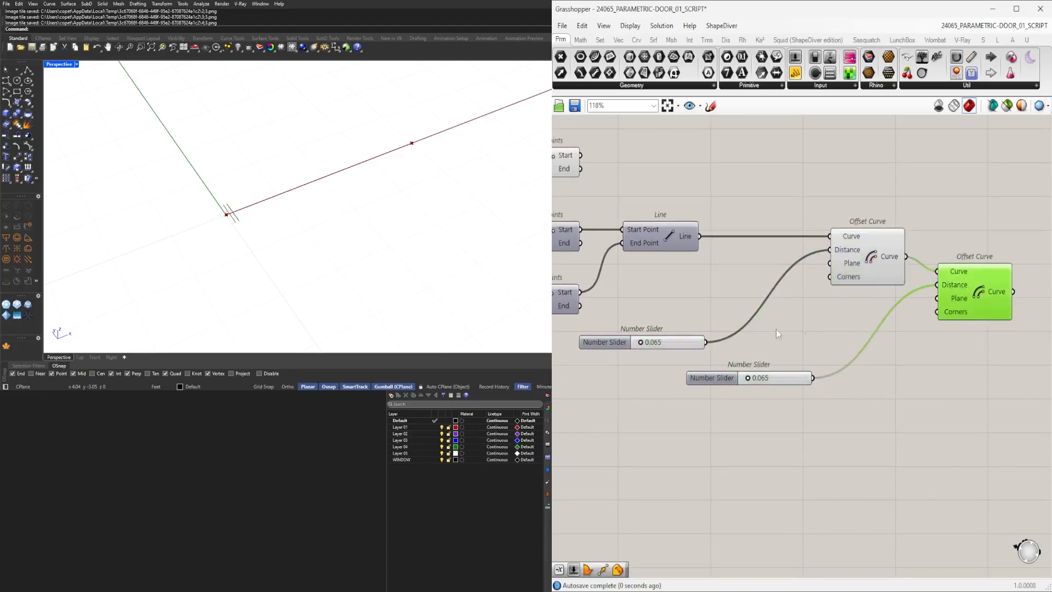
Add a Negative component between the second 0.065 slider and the second Offset Curve's distance.
{"action": "scroll", "coordinate": [956, 237], "scroll_direction": "up", "scroll_amount": 2}
{"action": "double_click", "coordinate": [845, 433]}
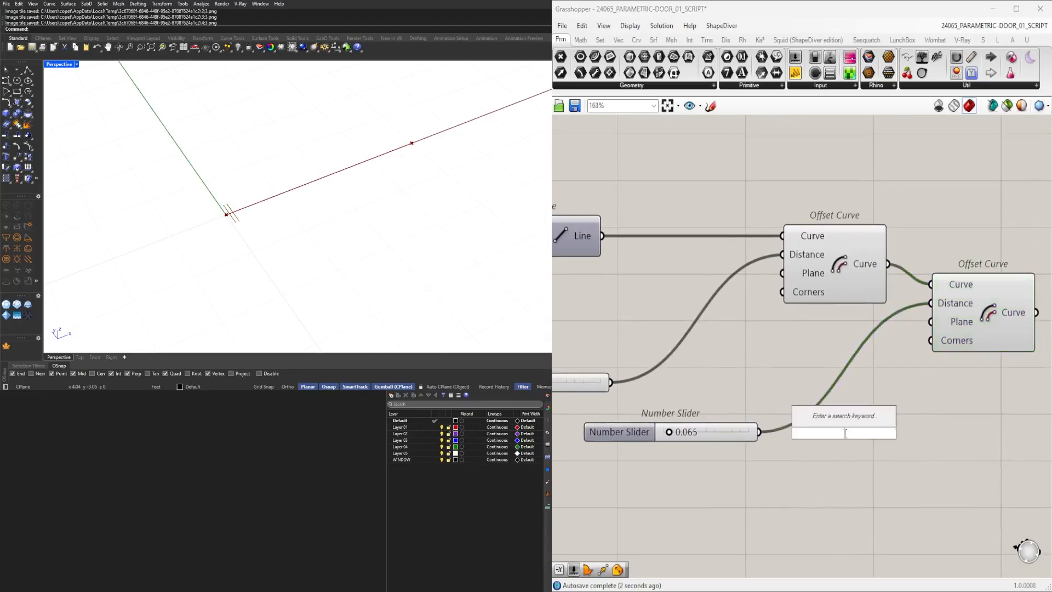
{"action": "type", "text": "neg"}
{"action": "left_click", "coordinate": [819, 421]}
{"action": "left_click_drag", "start_coordinate": [761, 433], "coordinate": [799, 433]}
{"action": "left_click", "coordinate": [842, 435]}
{"action": "left_click_drag", "start_coordinate": [891, 433], "coordinate": [931, 303]}
{"action": "right_click_drag", "start_coordinate": [894, 475], "coordinate": [1004, 468]}
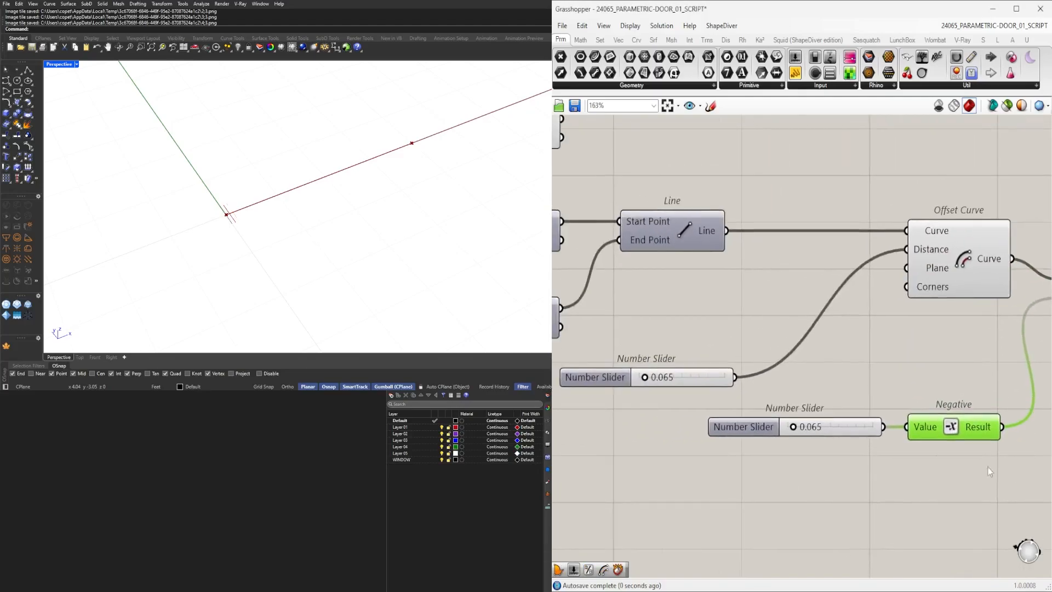
Move the offset sliders and Negative closer to the Offset Curves and set the negated slider to 0.289.
{"action": "left_click_drag", "start_coordinate": [613, 373], "coordinate": [693, 290]}
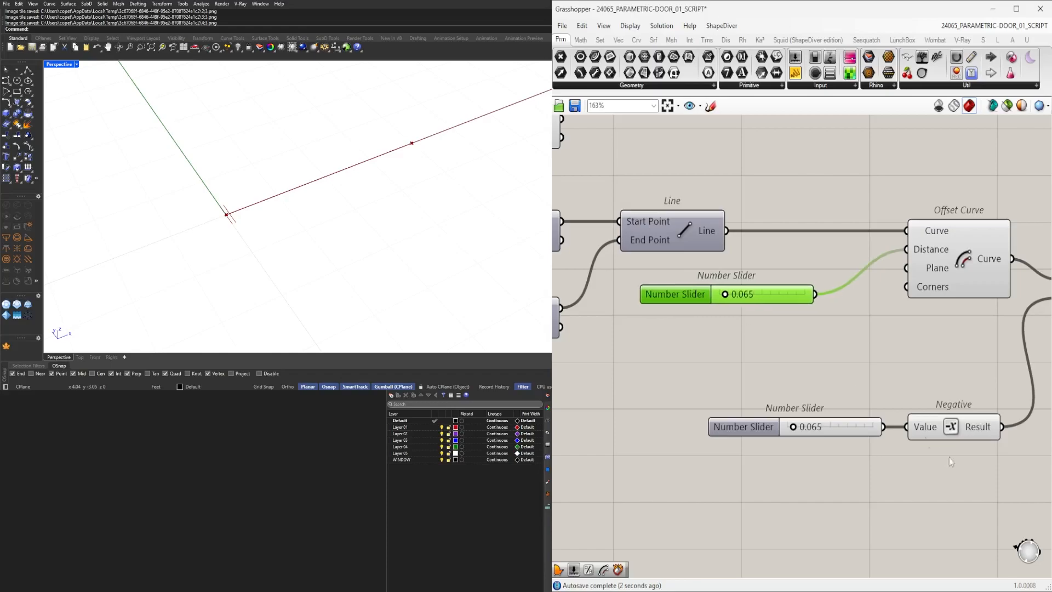
{"action": "left_click_drag", "start_coordinate": [938, 449], "coordinate": [810, 421]}
{"action": "left_click_drag", "start_coordinate": [894, 432], "coordinate": [896, 353]}
{"action": "left_click", "coordinate": [964, 383]}
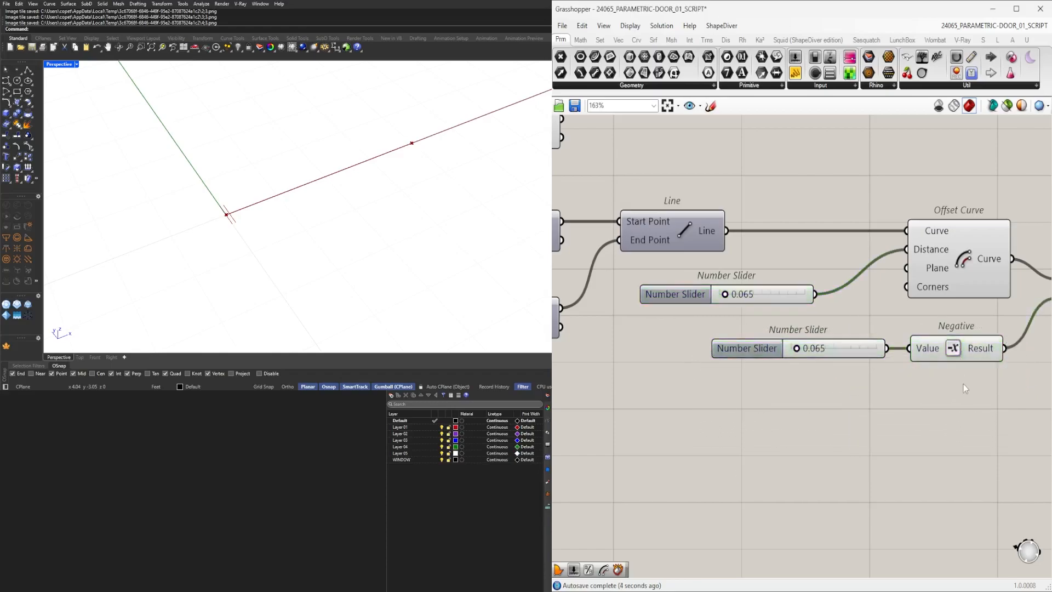
{"action": "right_click_drag", "start_coordinate": [887, 394], "coordinate": [700, 439]}
{"action": "left_click", "coordinate": [930, 343]}
{"action": "scroll", "coordinate": [663, 405], "scroll_direction": "up", "scroll_amount": 5}
{"action": "left_click_drag", "start_coordinate": [659, 404], "coordinate": [687, 404]}
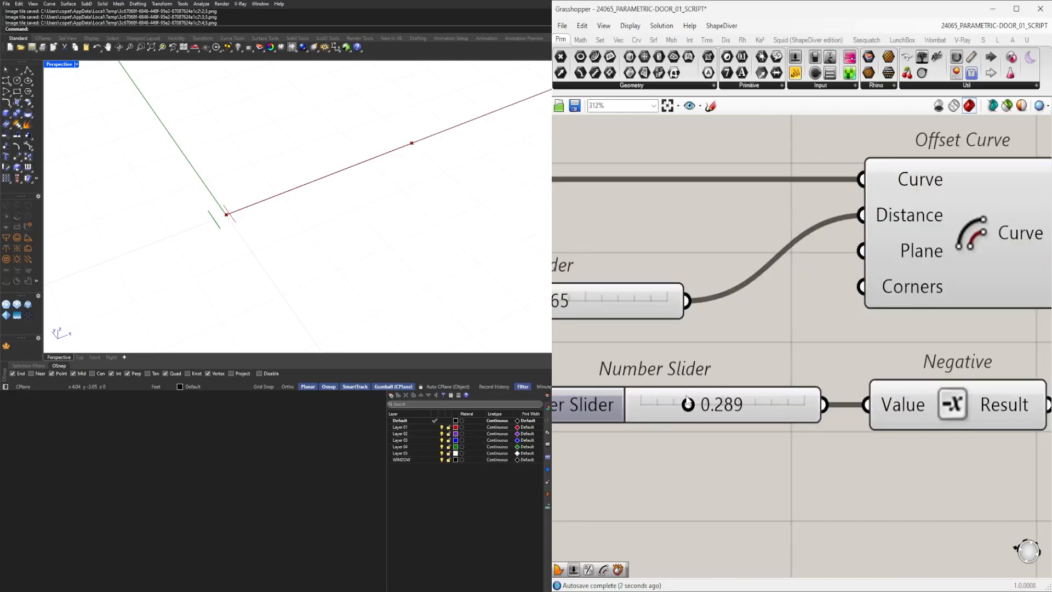
{"action": "scroll", "coordinate": [687, 404], "scroll_direction": "down", "scroll_amount": 6}
{"action": "left_click_drag", "start_coordinate": [792, 404], "coordinate": [794, 431]}
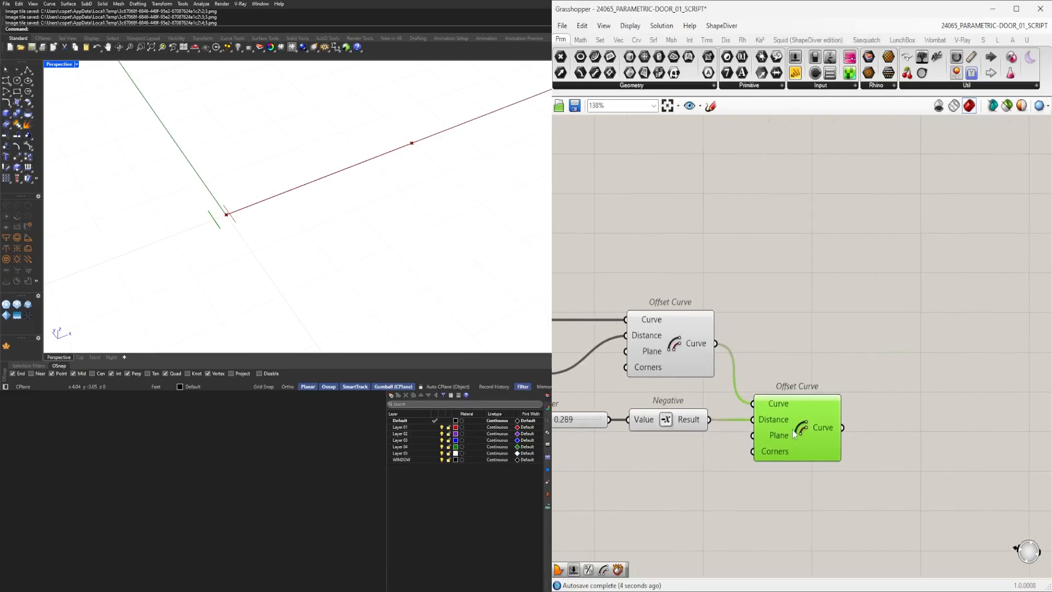
Add End Points components and feed each one with an Offset Curve's output.
{"action": "double_click", "coordinate": [880, 419]}
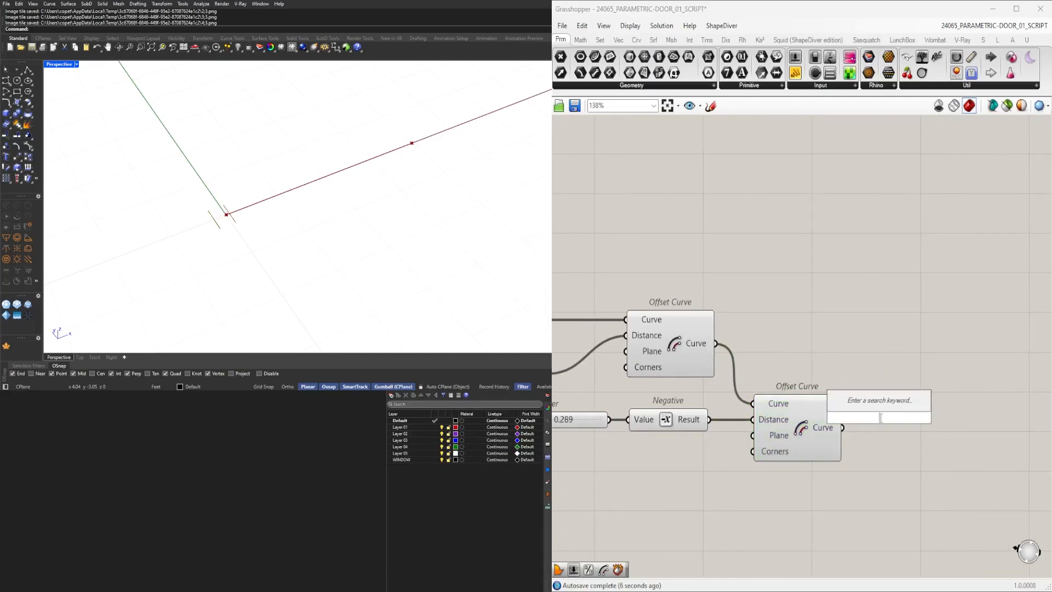
{"action": "type", "text": "endp"}
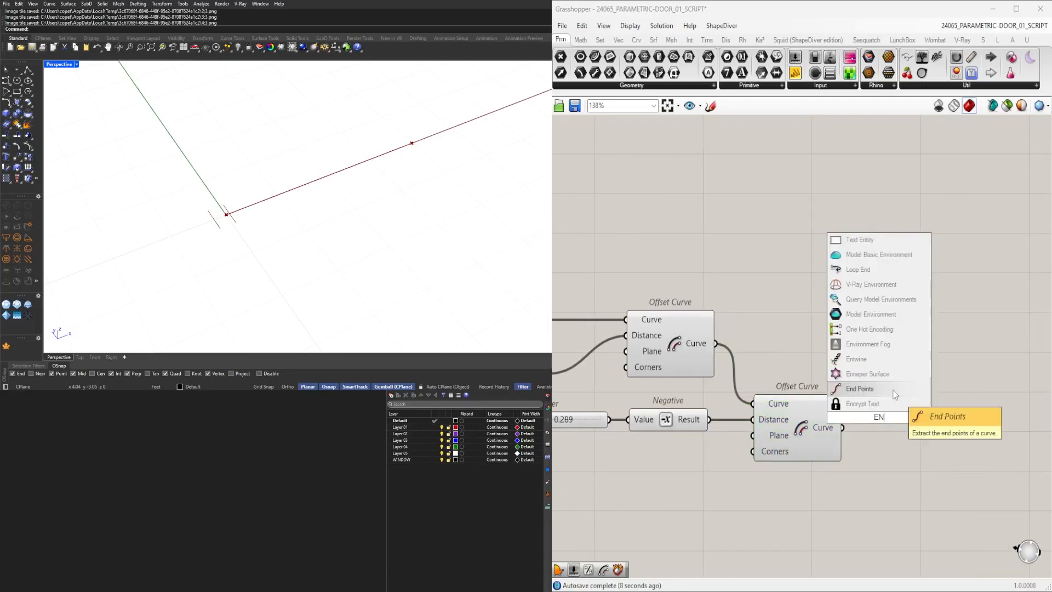
{"action": "left_click", "coordinate": [884, 401]}
{"action": "left_click_drag", "start_coordinate": [859, 424], "coordinate": [875, 433]}
{"action": "left_click_drag", "start_coordinate": [900, 427], "coordinate": [906, 345]}
{"action": "left_click_drag", "start_coordinate": [716, 343], "coordinate": [903, 345]}
{"action": "right_click_drag", "start_coordinate": [970, 367], "coordinate": [889, 370]}
Add two Line components joining the two offset curves' start points together and their end points together.
{"action": "double_click", "coordinate": [950, 441]}
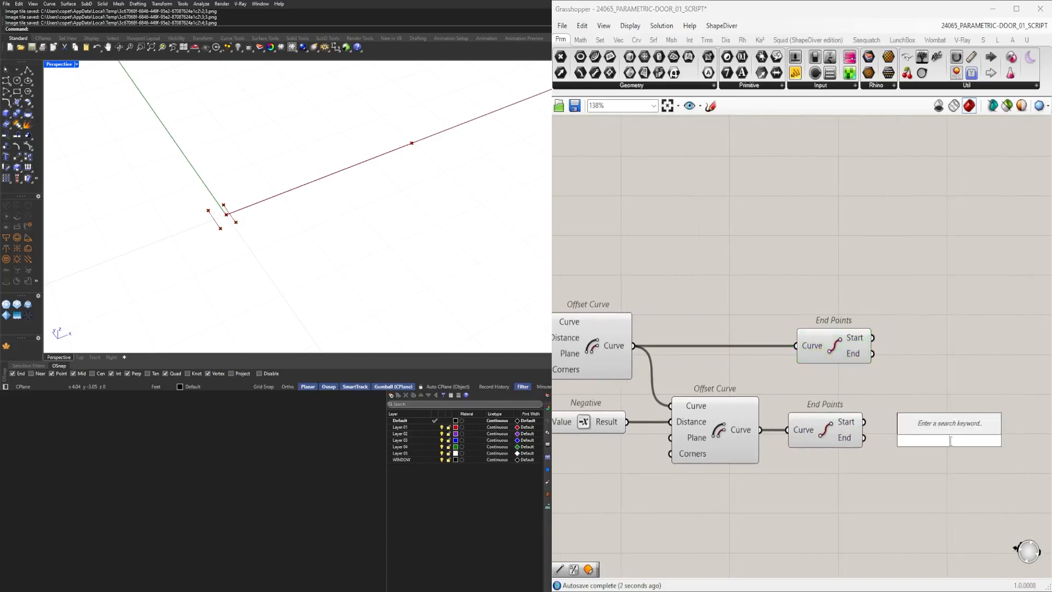
{"action": "left_click", "coordinate": [833, 354]}
{"action": "scroll", "coordinate": [877, 378], "scroll_direction": "down", "scroll_amount": 2}
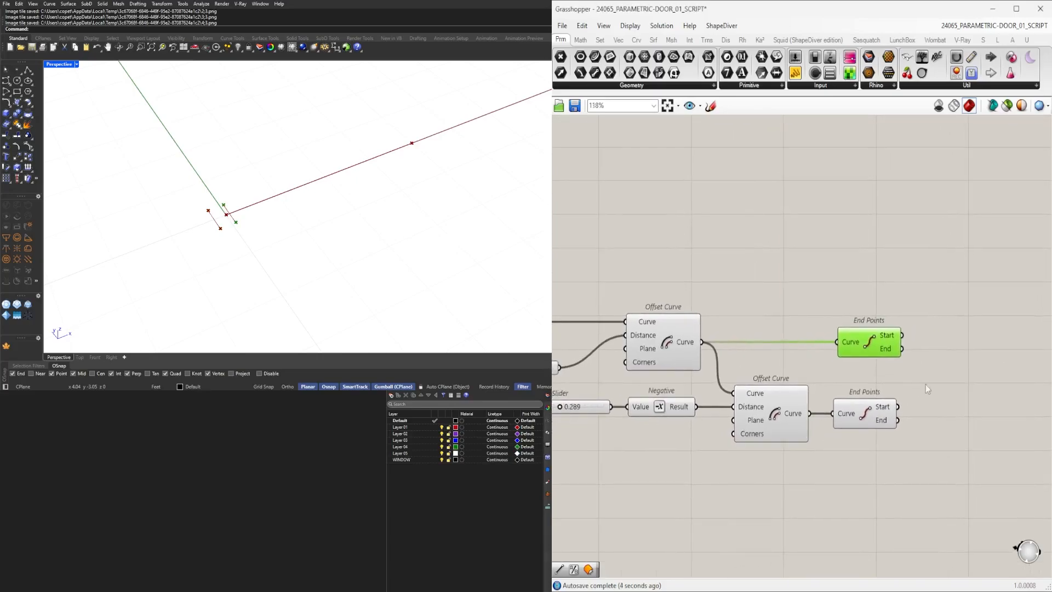
{"action": "double_click", "coordinate": [960, 399]}
{"action": "type", "text": "LINE"}
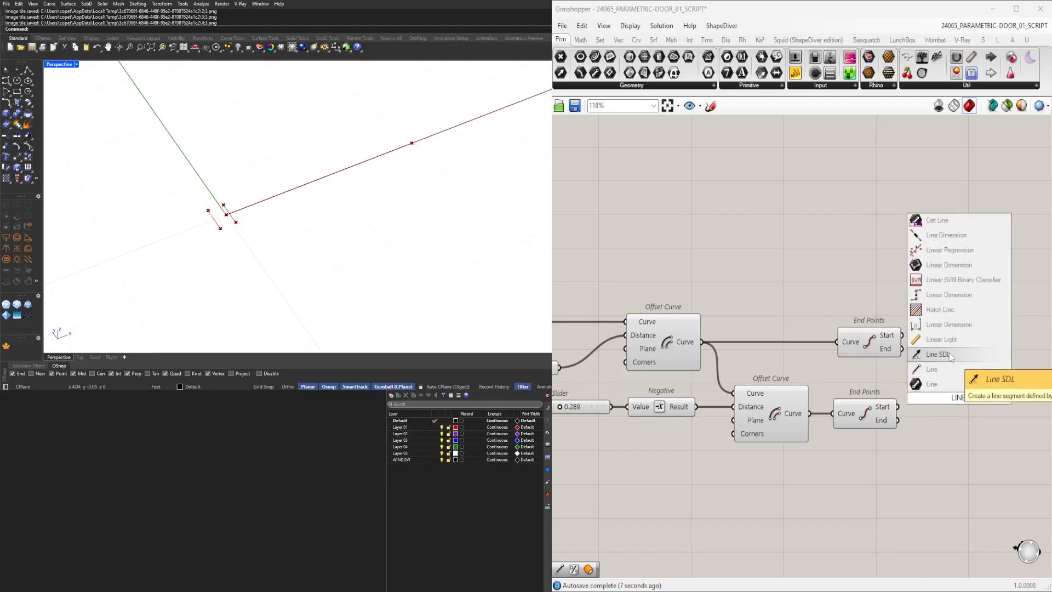
{"action": "left_click", "coordinate": [932, 369]}
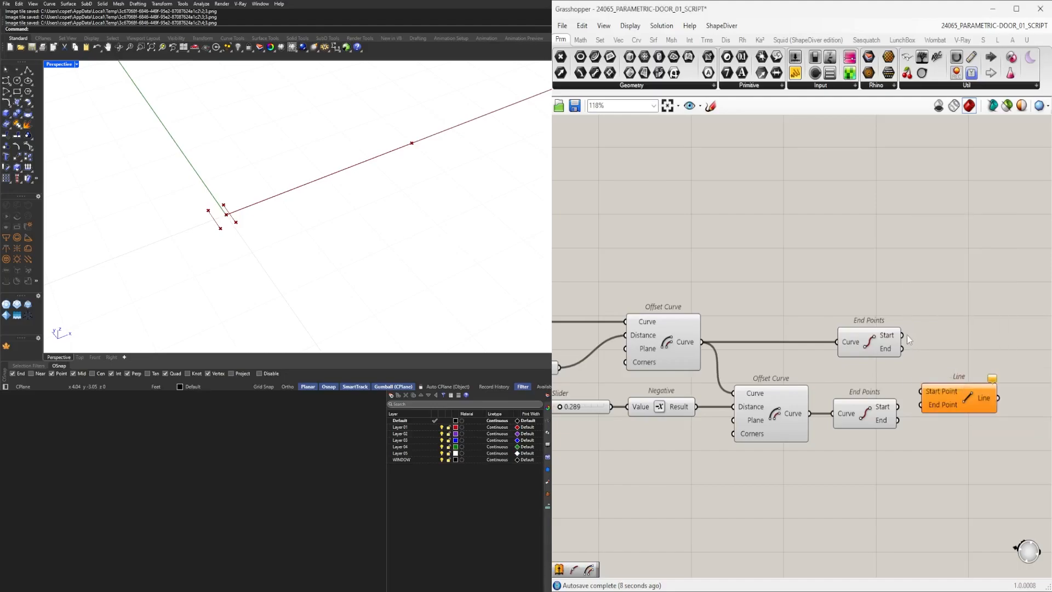
{"action": "left_click_drag", "start_coordinate": [925, 375], "coordinate": [925, 391]}
{"action": "left_click_drag", "start_coordinate": [948, 395], "coordinate": [970, 363]}
{"action": "left_click_drag", "start_coordinate": [899, 406], "coordinate": [972, 392]}
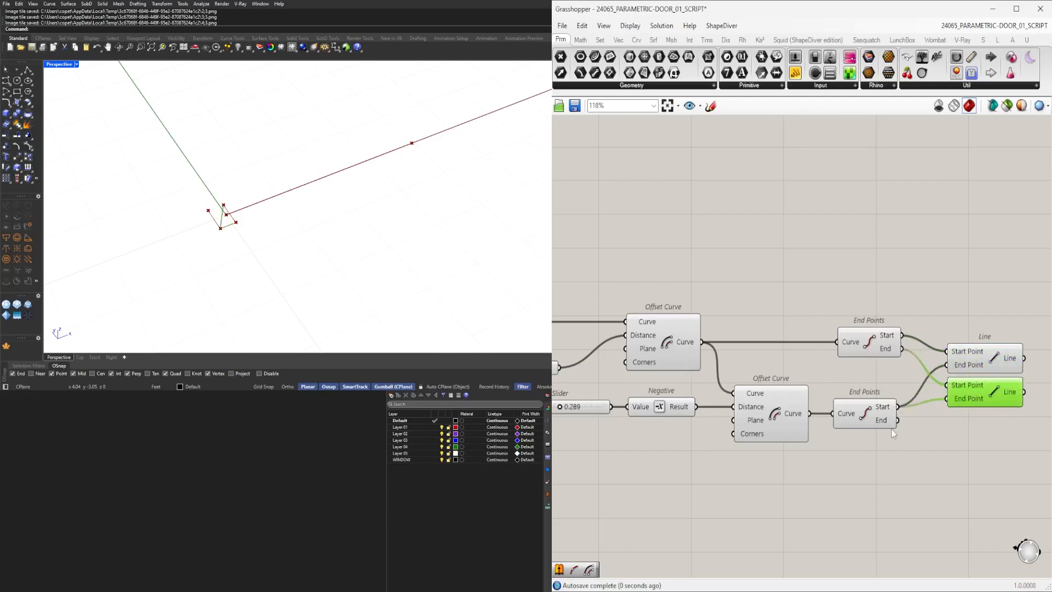
{"action": "left_click_drag", "start_coordinate": [968, 397], "coordinate": [975, 395]}
{"action": "right_click_drag", "start_coordinate": [1037, 448], "coordinate": [965, 460]}
{"action": "left_click_drag", "start_coordinate": [966, 460], "coordinate": [884, 362]}
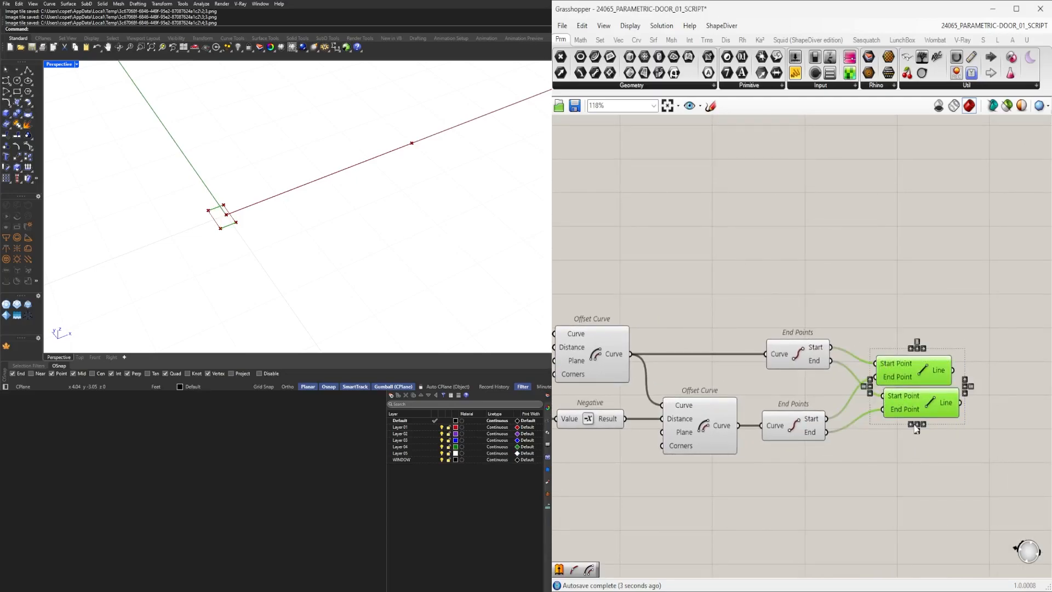
Add a Join Curves component and wire both offset curves and both Lines into its Curves input.
{"action": "left_click", "coordinate": [853, 433]}
{"action": "scroll", "coordinate": [863, 454], "scroll_direction": "down", "scroll_amount": 3}
{"action": "left_click", "coordinate": [667, 383]}
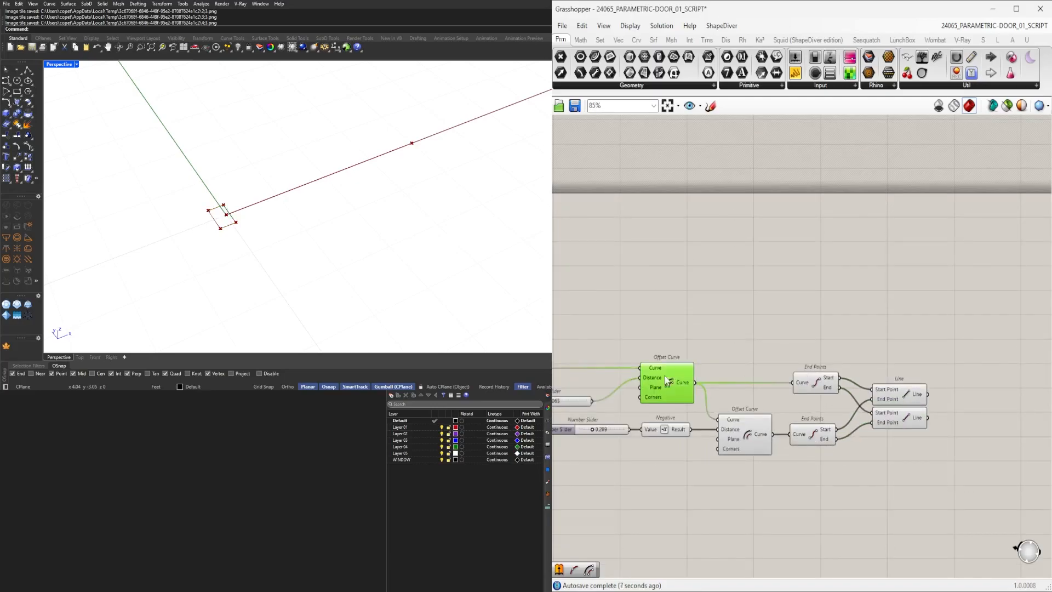
{"action": "double_click", "coordinate": [741, 360]}
{"action": "type", "text": "join"}
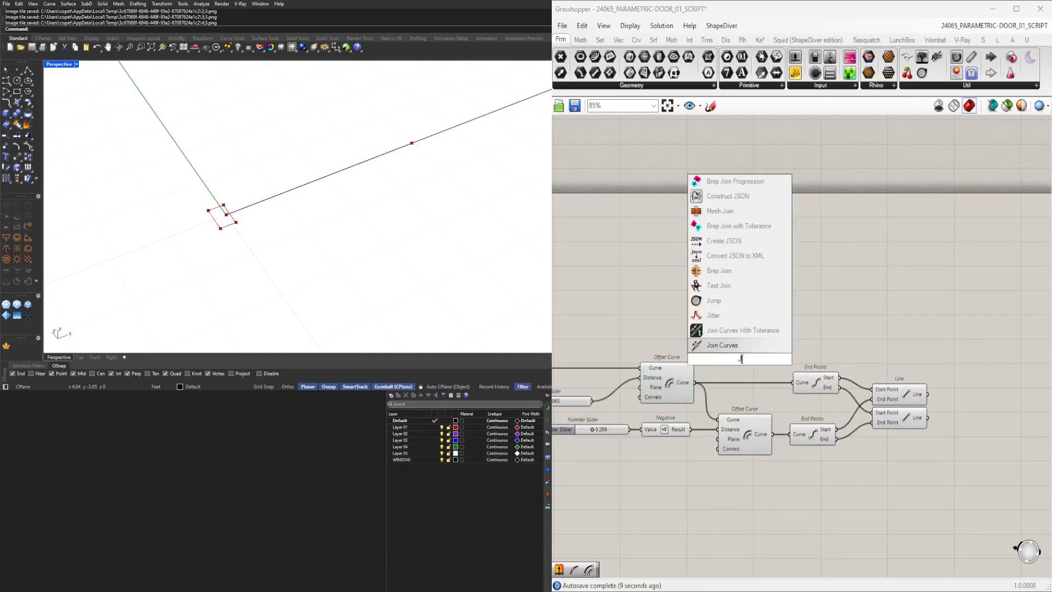
{"action": "left_click", "coordinate": [735, 352]}
{"action": "left_click_drag", "start_coordinate": [740, 360], "coordinate": [989, 365]}
{"action": "left_click_drag", "start_coordinate": [774, 436], "coordinate": [966, 361], "text": "shift"}
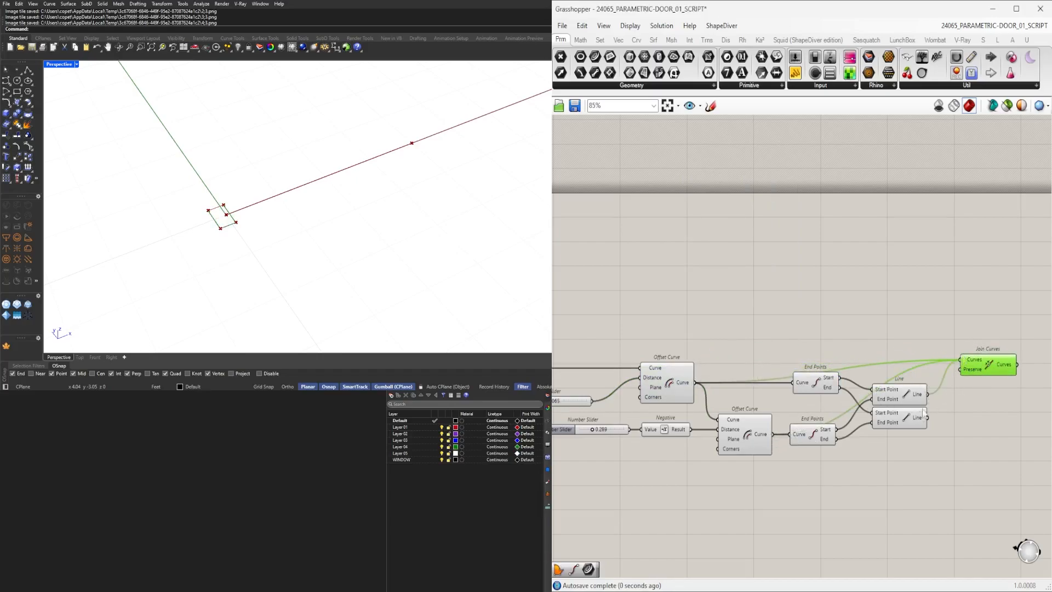
{"action": "scroll", "coordinate": [864, 391], "scroll_direction": "up", "scroll_amount": 3}
{"action": "right_click_drag", "start_coordinate": [978, 378], "coordinate": [928, 359]}
{"action": "left_click", "coordinate": [864, 340]}
{"action": "left_click", "coordinate": [930, 363]}
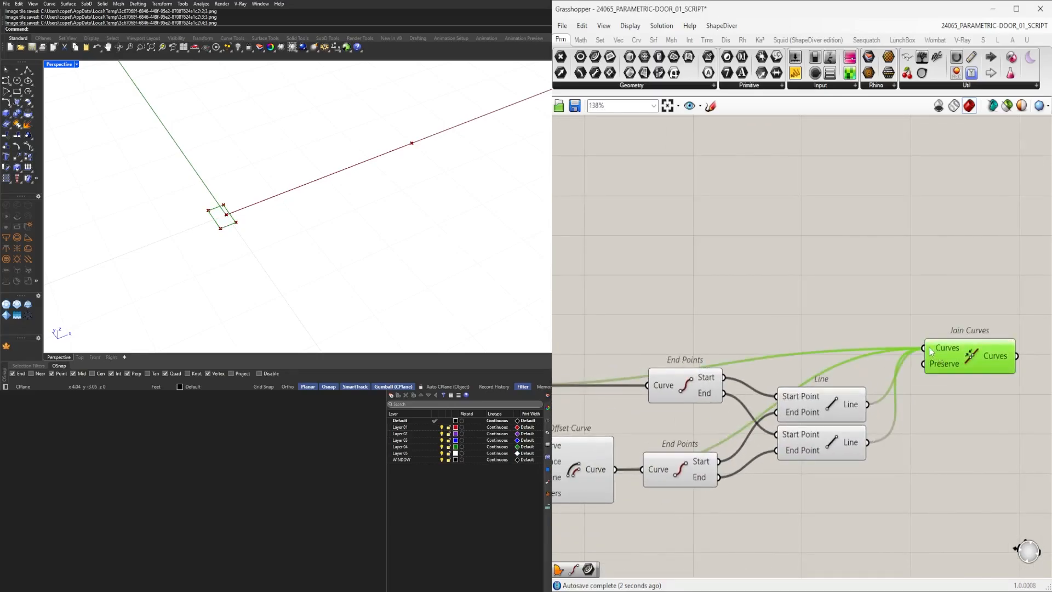
Reconnect the offset curves, End Points and Lines feeding Join Curves so each curve enters once.
{"action": "scroll", "coordinate": [926, 359], "scroll_direction": "down", "scroll_amount": 3}
{"action": "left_click", "coordinate": [877, 398]}
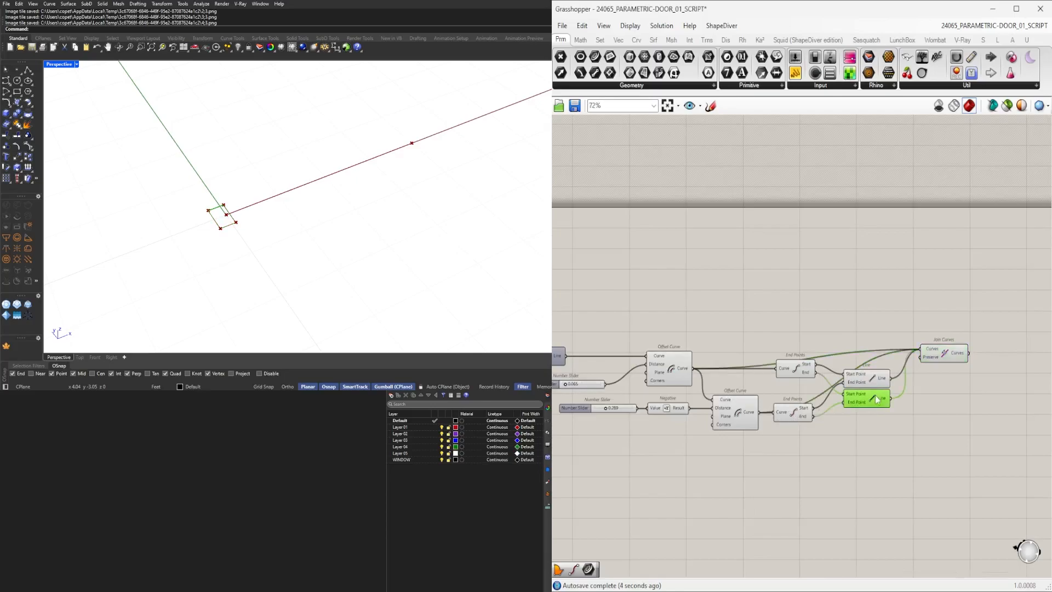
{"action": "left_click", "coordinate": [872, 375]}
{"action": "left_click", "coordinate": [745, 416]}
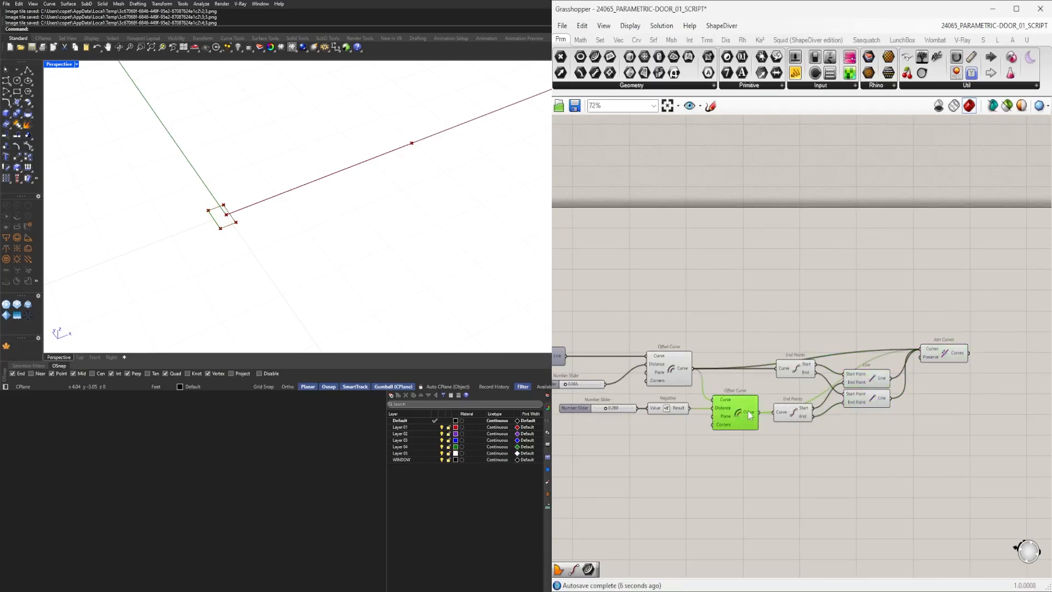
{"action": "left_click_drag", "start_coordinate": [953, 355], "coordinate": [955, 363]}
{"action": "scroll", "coordinate": [813, 376], "scroll_direction": "up", "scroll_amount": 2}
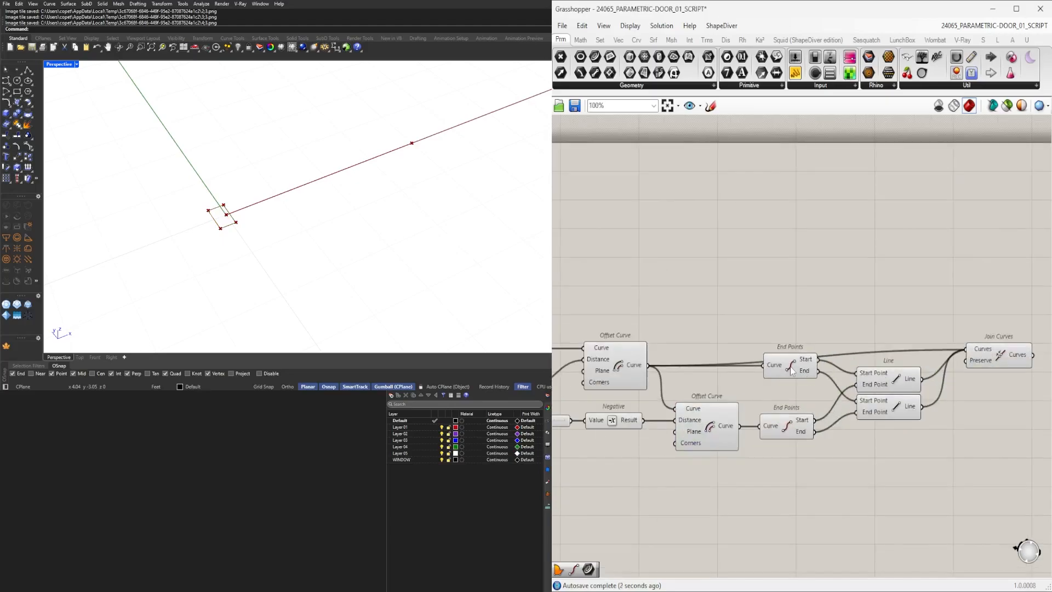
{"action": "left_click", "coordinate": [792, 382]}
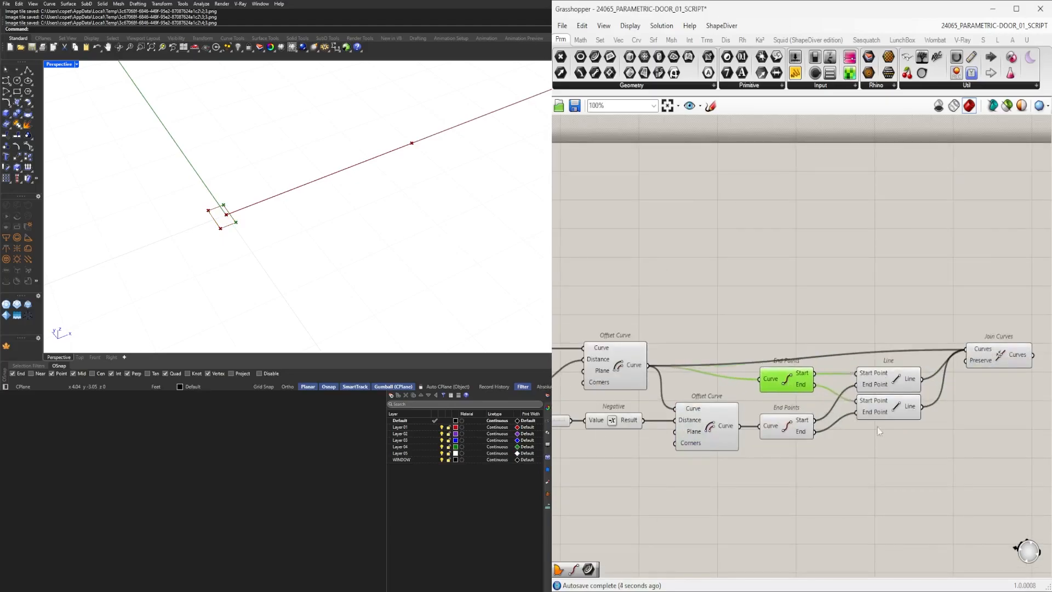
{"action": "left_click_drag", "start_coordinate": [911, 429], "coordinate": [789, 389]}
{"action": "left_click", "coordinate": [784, 380], "text": "shift"}
{"action": "left_click", "coordinate": [912, 345]}
{"action": "left_click_drag", "start_coordinate": [992, 349], "coordinate": [996, 363]}
{"action": "right_click_drag", "start_coordinate": [1020, 411], "coordinate": [792, 417]}
{"action": "left_click", "coordinate": [866, 419]}
Flatten the Join Curves component's Curves input.
{"action": "mouse_move", "coordinate": [791, 372]}
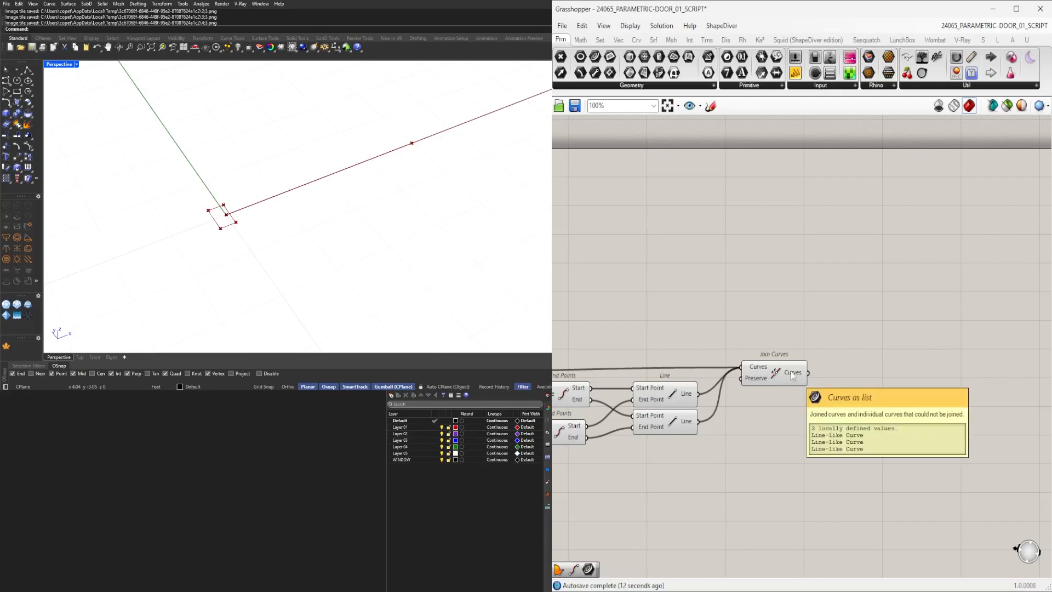
{"action": "right_click", "coordinate": [752, 366]}
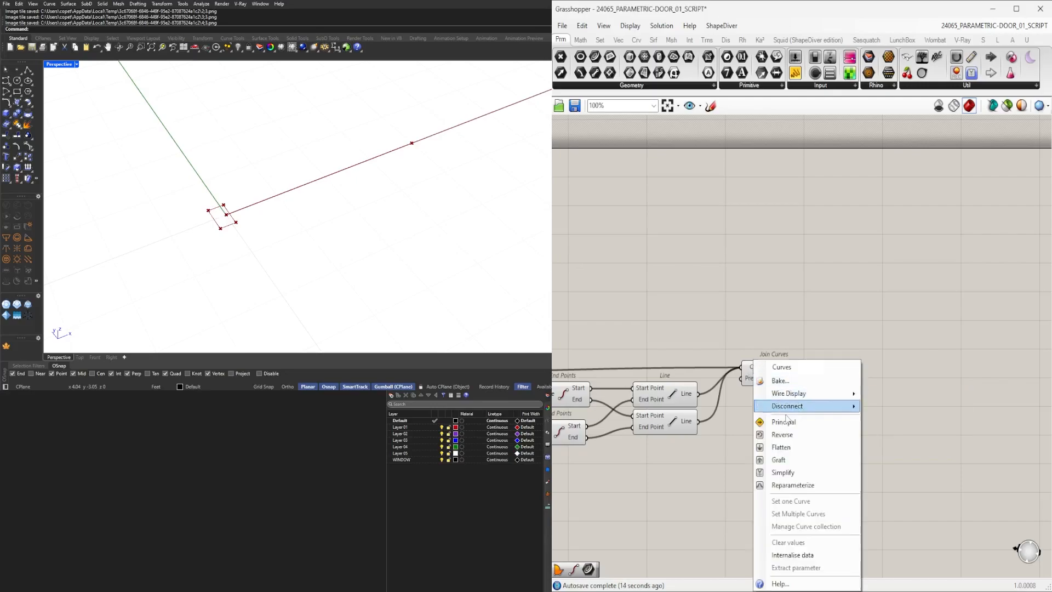
{"action": "left_click", "coordinate": [789, 450]}
{"action": "left_click_drag", "start_coordinate": [767, 373], "coordinate": [785, 373]}
Add a new Offset Curve and connect the joined curves output to its Curve input.
{"action": "double_click", "coordinate": [895, 396]}
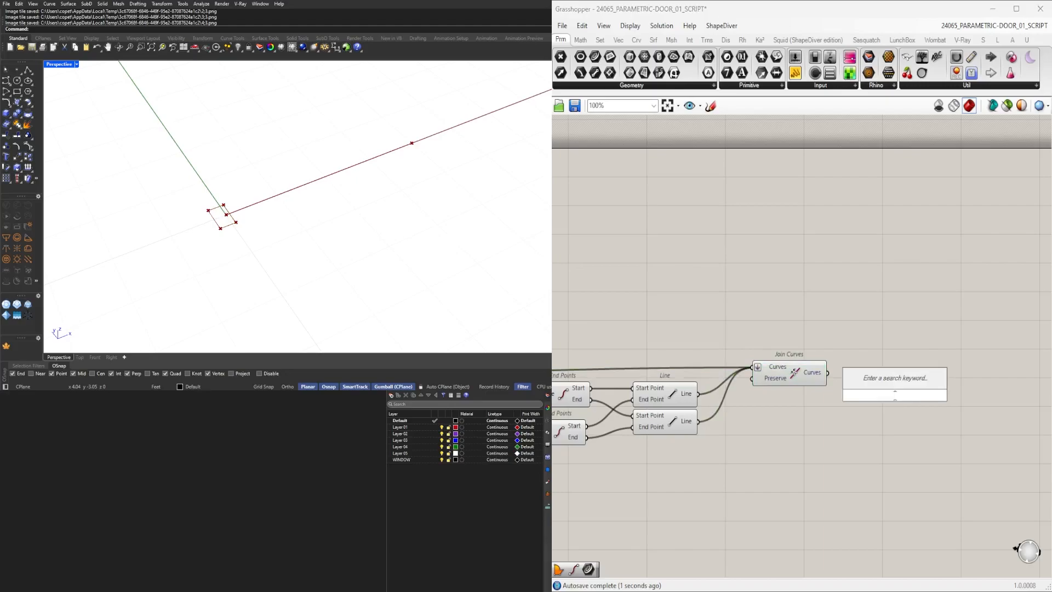
{"action": "type", "text": "offset"}
{"action": "key", "text": "Return"}
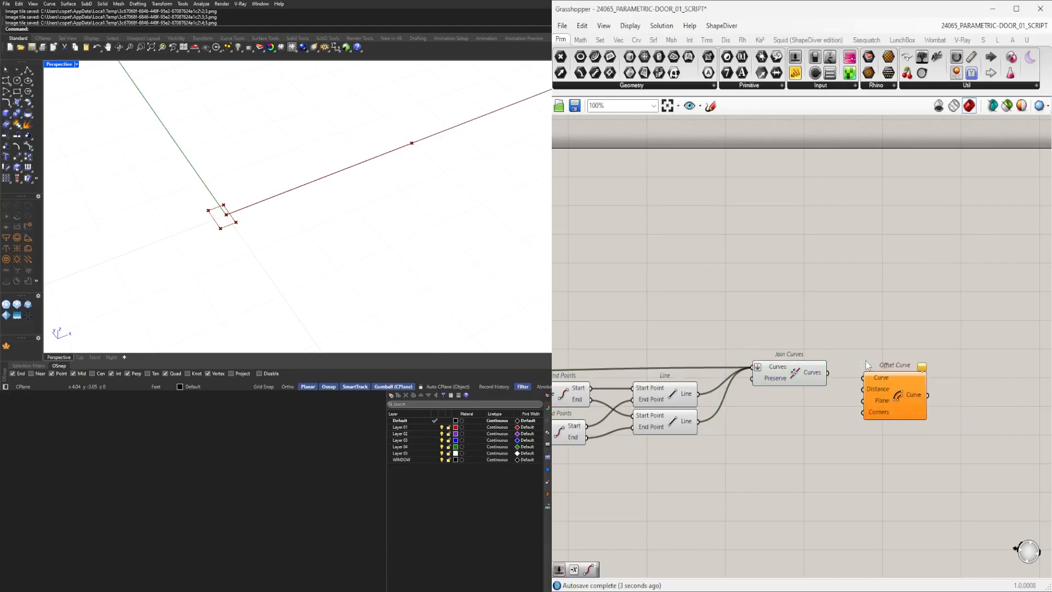
{"action": "left_click_drag", "start_coordinate": [858, 375], "coordinate": [881, 387]}
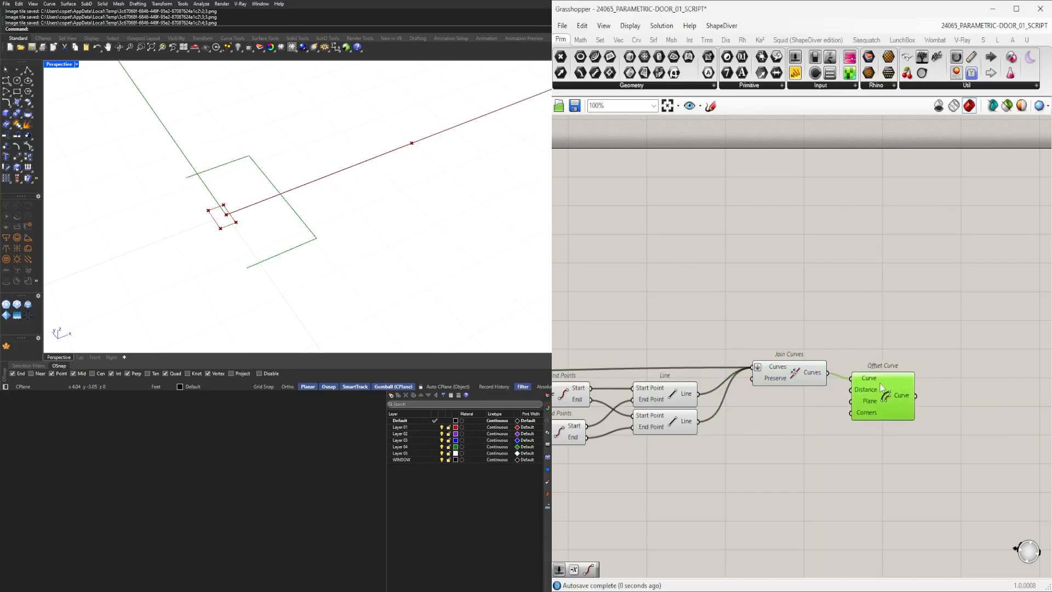
{"action": "left_click", "coordinate": [784, 406]}
{"action": "double_click", "coordinate": [784, 406]}
{"action": "key", "text": "Escape"}
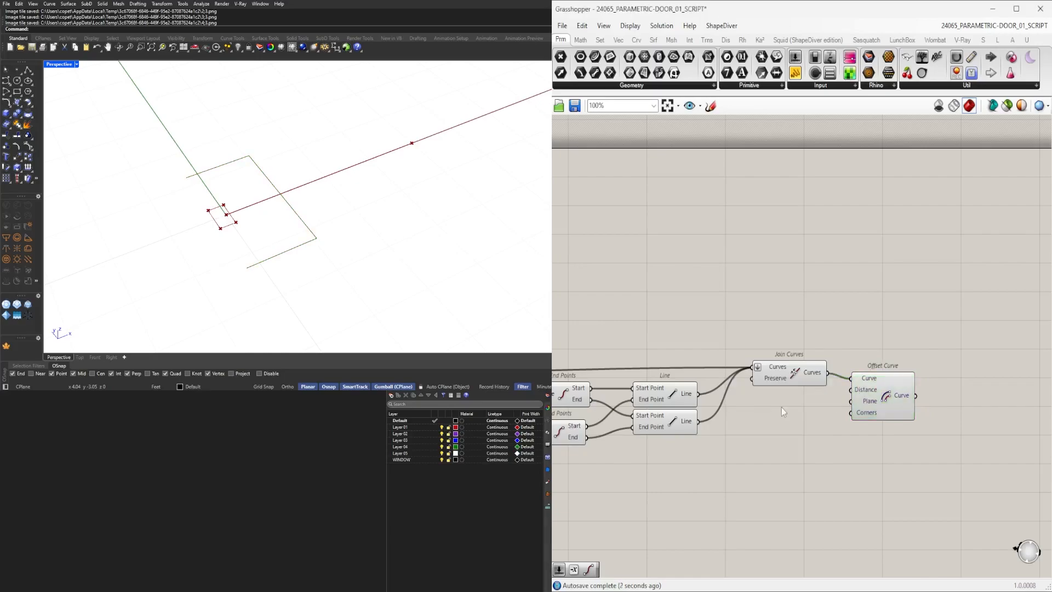
Set the number slider feeding the Division beside the Extrude to 0.469.
{"action": "left_click", "coordinate": [775, 381]}
{"action": "scroll", "coordinate": [222, 219], "scroll_direction": "up", "scroll_amount": 3}
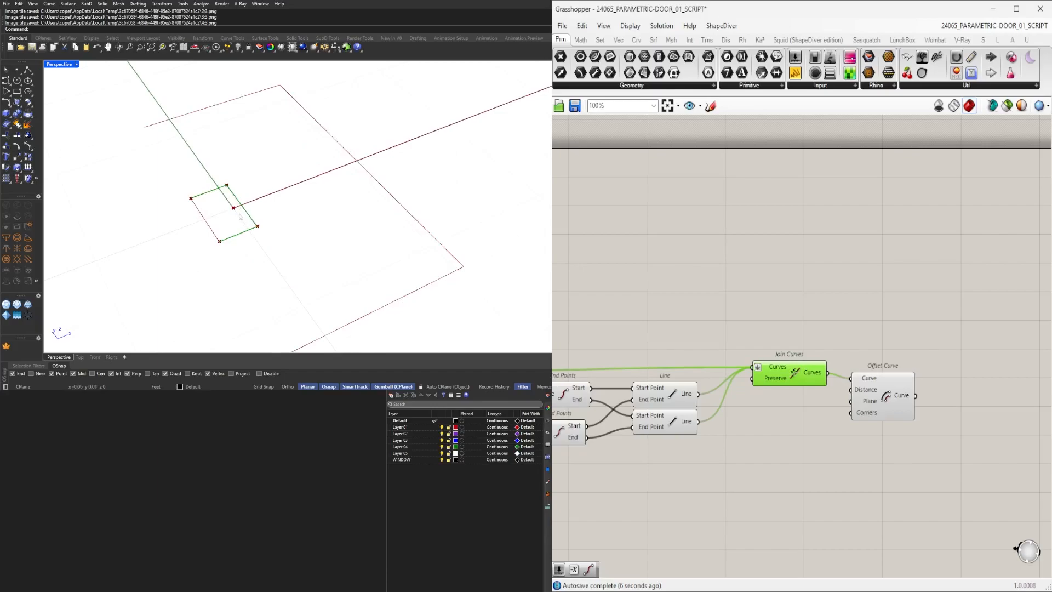
{"action": "scroll", "coordinate": [780, 380], "scroll_direction": "down", "scroll_amount": 5}
{"action": "right_click_drag", "start_coordinate": [625, 375], "coordinate": [753, 356]}
{"action": "scroll", "coordinate": [610, 356], "scroll_direction": "up", "scroll_amount": 4}
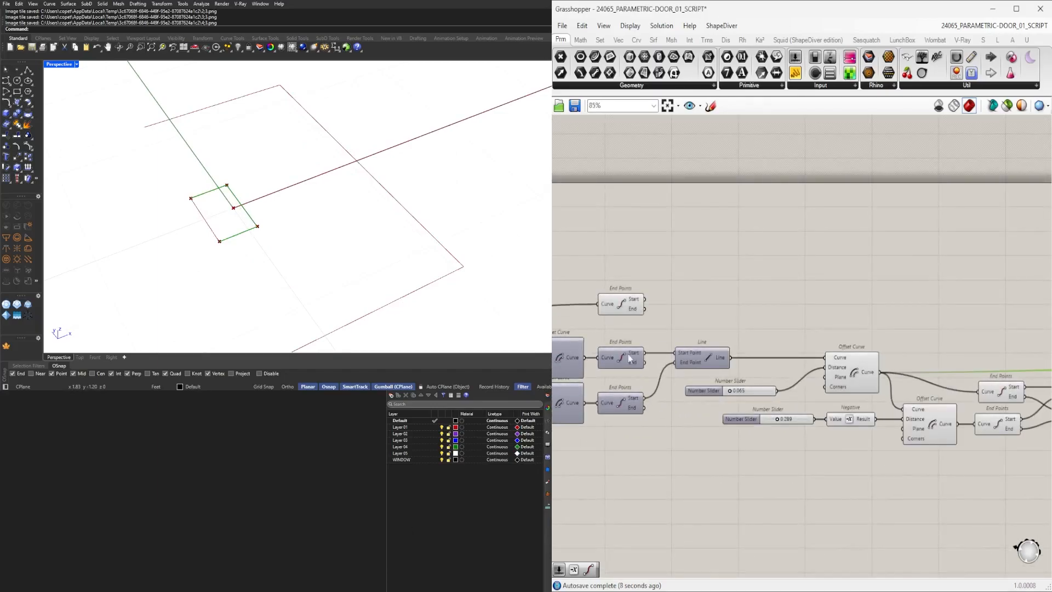
{"action": "right_click_drag", "start_coordinate": [614, 357], "coordinate": [781, 367]}
{"action": "right_click_drag", "start_coordinate": [907, 420], "coordinate": [598, 427]}
{"action": "right_click_drag", "start_coordinate": [837, 426], "coordinate": [702, 430]}
{"action": "right_click_drag", "start_coordinate": [612, 391], "coordinate": [789, 392]}
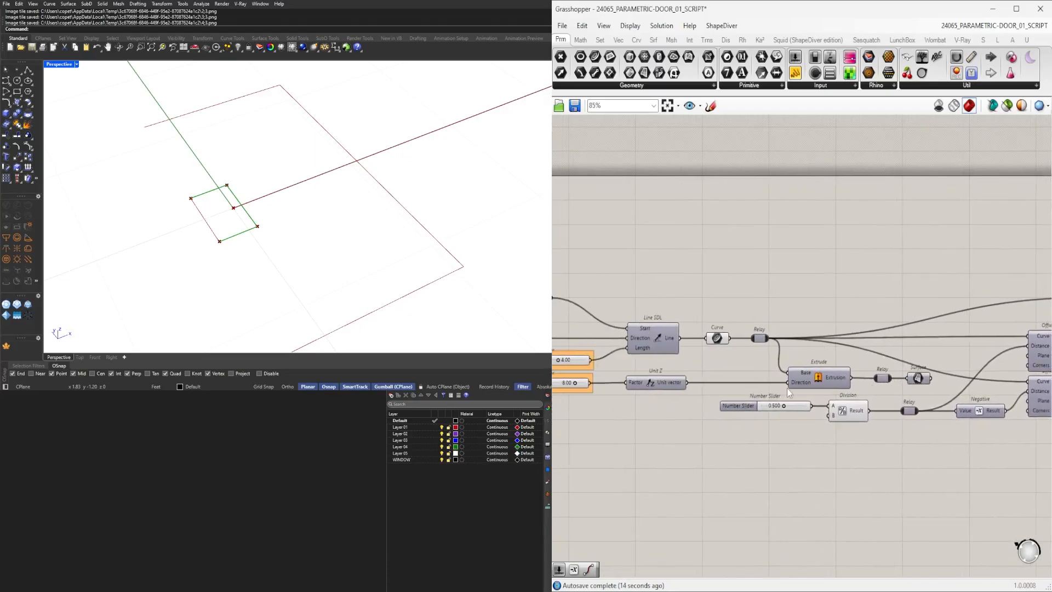
{"action": "right_click_drag", "start_coordinate": [879, 398], "coordinate": [732, 414]}
{"action": "scroll", "coordinate": [653, 421], "scroll_direction": "up", "scroll_amount": 5}
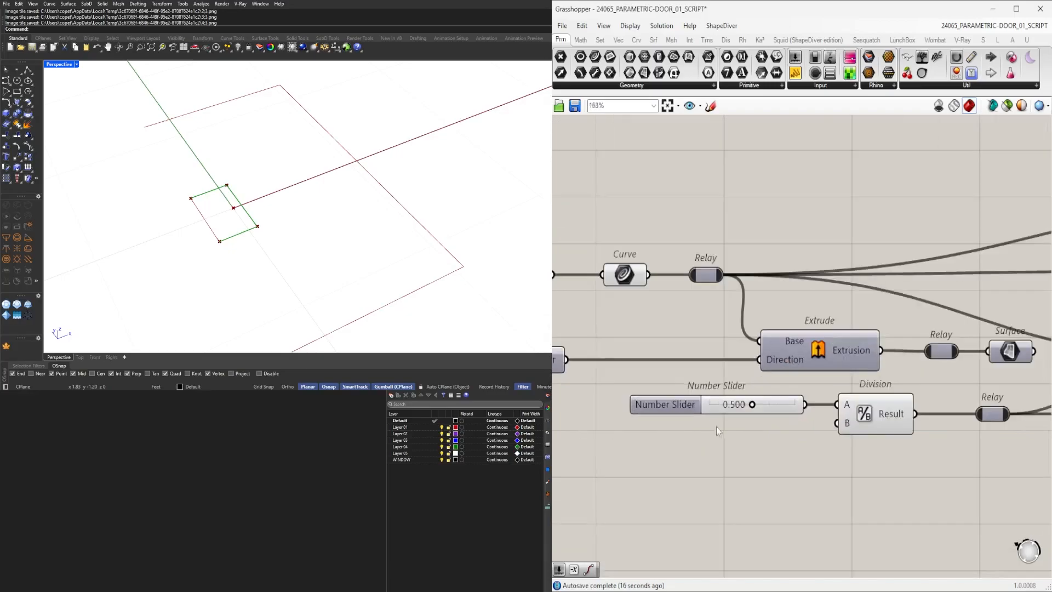
{"action": "mouse_move", "coordinate": [756, 400]}
{"action": "left_mouse_down"}
{"action": "mouse_move", "coordinate": [739, 400]}
{"action": "mouse_move", "coordinate": [756, 402]}
{"action": "left_mouse_up"}
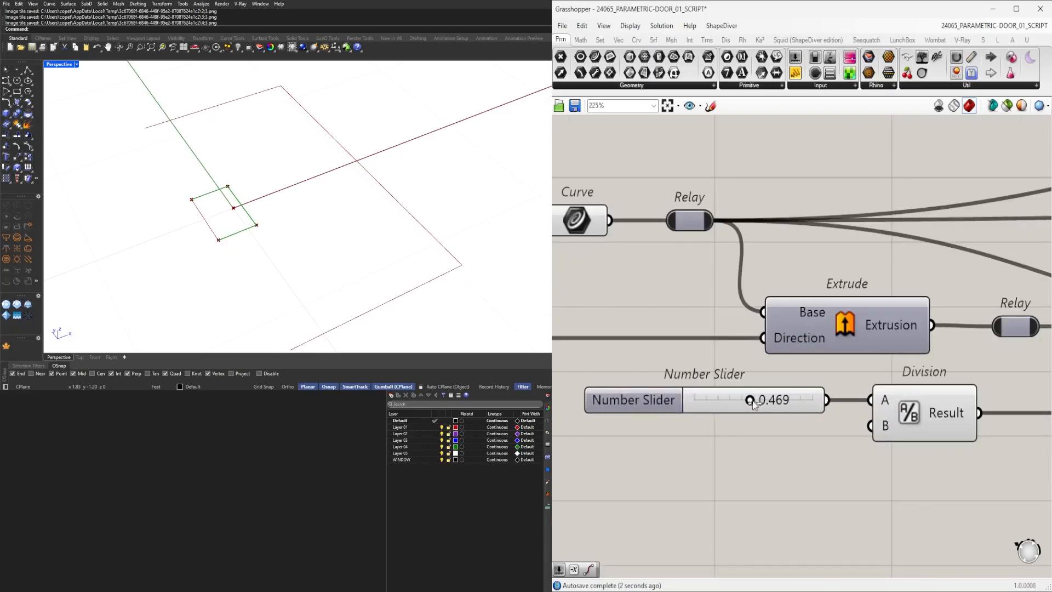
{"action": "scroll", "coordinate": [753, 406], "scroll_direction": "down", "scroll_amount": 4}
{"action": "scroll", "coordinate": [752, 406], "scroll_direction": "up", "scroll_amount": 4}
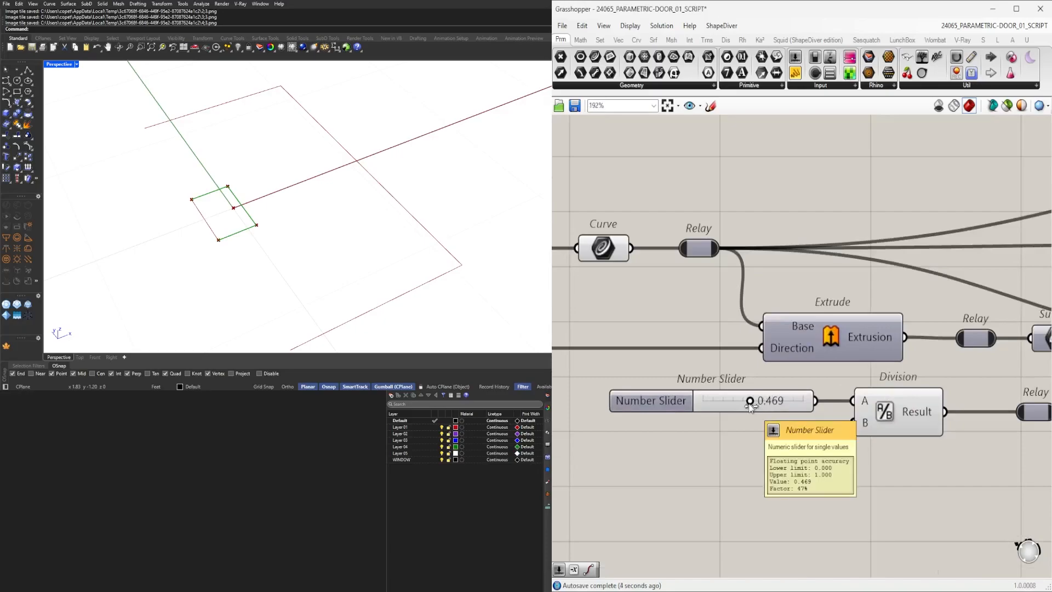
{"action": "scroll", "coordinate": [751, 406], "scroll_direction": "down", "scroll_amount": 5}
Rearrange the first Offset Curve and Line components in the canvas layout.
{"action": "right_click_drag", "start_coordinate": [975, 411], "coordinate": [828, 400]}
{"action": "scroll", "coordinate": [674, 410], "scroll_direction": "down", "scroll_amount": 2}
{"action": "scroll", "coordinate": [855, 398], "scroll_direction": "up", "scroll_amount": 3}
{"action": "left_click", "coordinate": [959, 399]}
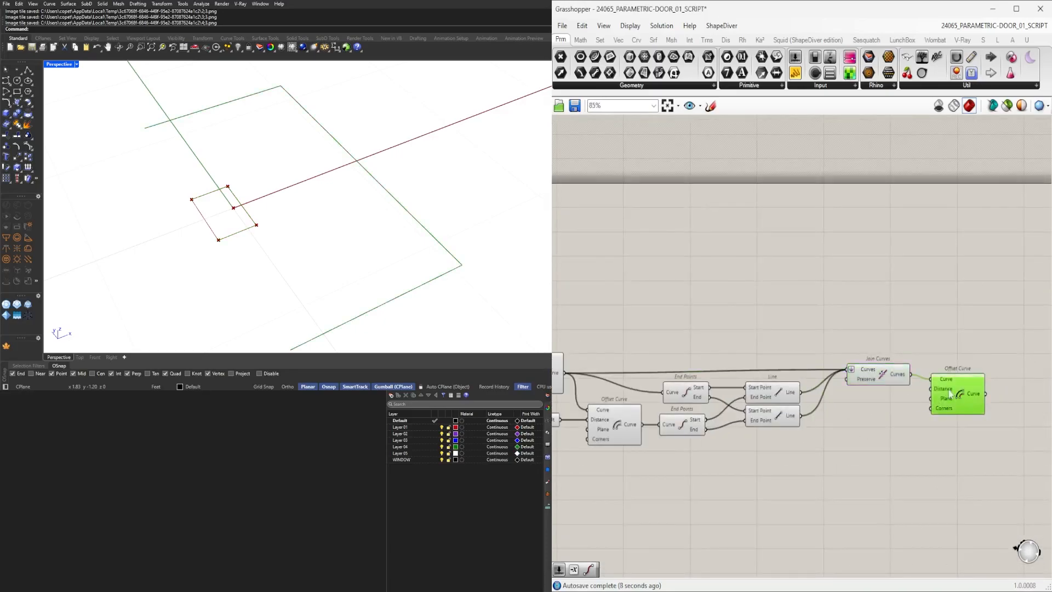
{"action": "left_click", "coordinate": [889, 378]}
{"action": "right_click_drag", "start_coordinate": [701, 422], "coordinate": [946, 421]}
{"action": "left_click", "coordinate": [784, 372]}
{"action": "right_click_drag", "start_coordinate": [677, 364], "coordinate": [775, 363]}
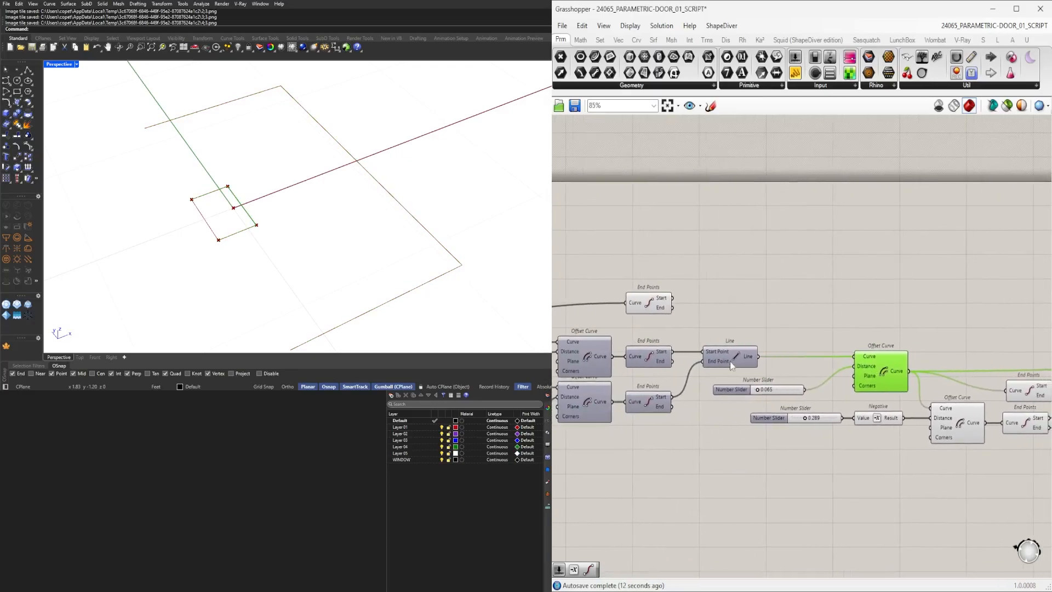
{"action": "right_click_drag", "start_coordinate": [872, 362], "coordinate": [799, 356]}
{"action": "left_click", "coordinate": [675, 356]}
{"action": "key", "text": "space"}
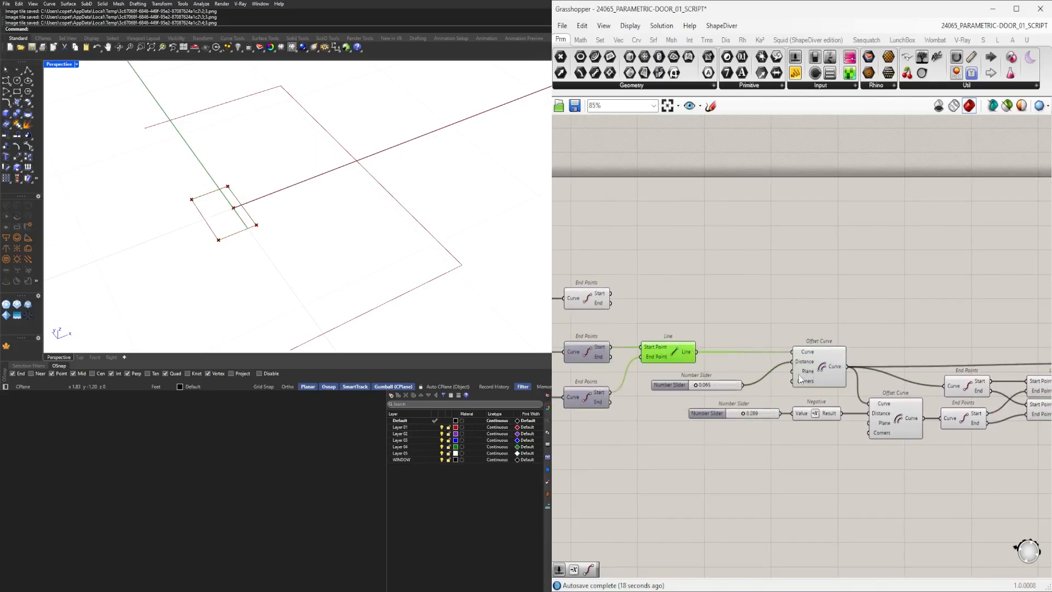
Delete the first Offset Curve and its 0.065 slider, and wire the Line output straight into the Relay.
{"action": "right_click_drag", "start_coordinate": [854, 366], "coordinate": [775, 373]}
{"action": "double_click", "coordinate": [796, 365]}
{"action": "left_click_drag", "start_coordinate": [749, 322], "coordinate": [657, 388]}
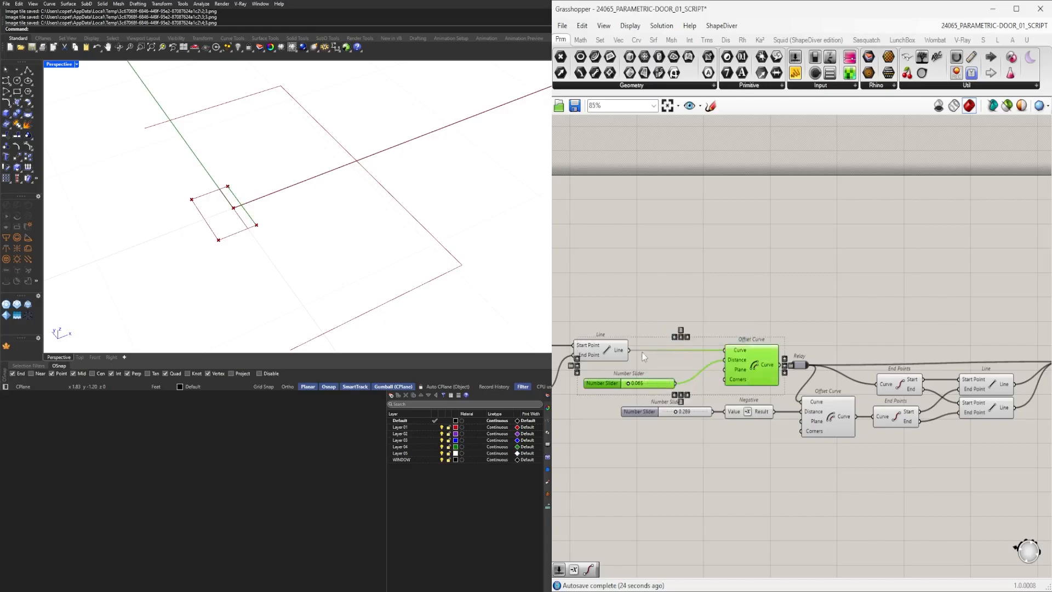
{"action": "key", "text": "Delete"}
{"action": "left_click_drag", "start_coordinate": [682, 353], "coordinate": [750, 349]}
{"action": "left_click", "coordinate": [814, 332]}
Add a number slider set to 0.079 feeding the Distance input of the Offset Curve after Join Curves.
{"action": "scroll", "coordinate": [795, 421], "scroll_direction": "down", "scroll_amount": 3}
{"action": "scroll", "coordinate": [707, 416], "scroll_direction": "up", "scroll_amount": 3}
{"action": "left_click", "coordinate": [712, 414]}
{"action": "scroll", "coordinate": [709, 417], "scroll_direction": "down", "scroll_amount": 2}
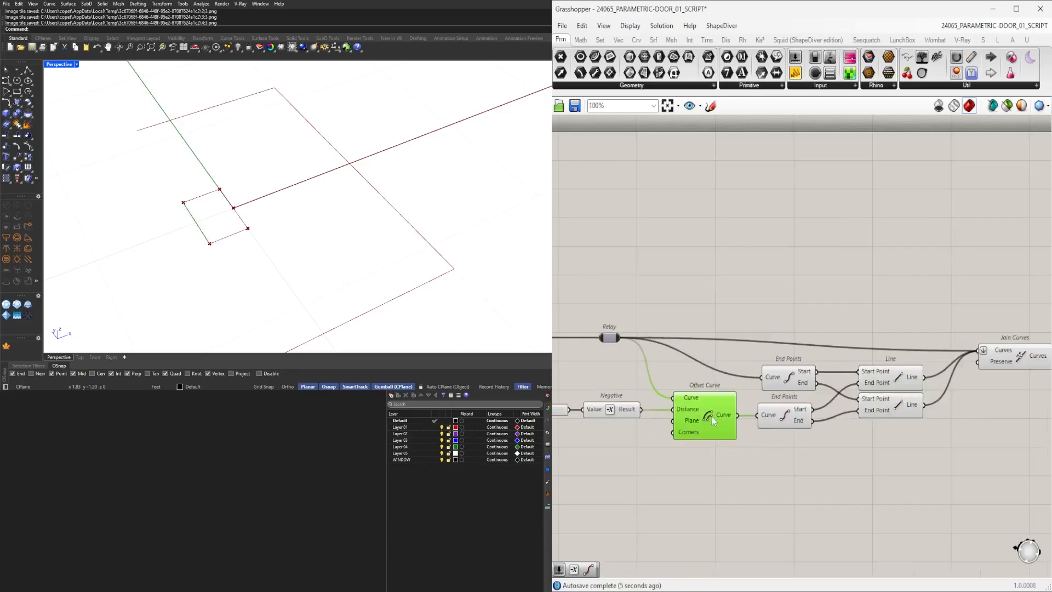
{"action": "left_click", "coordinate": [900, 387]}
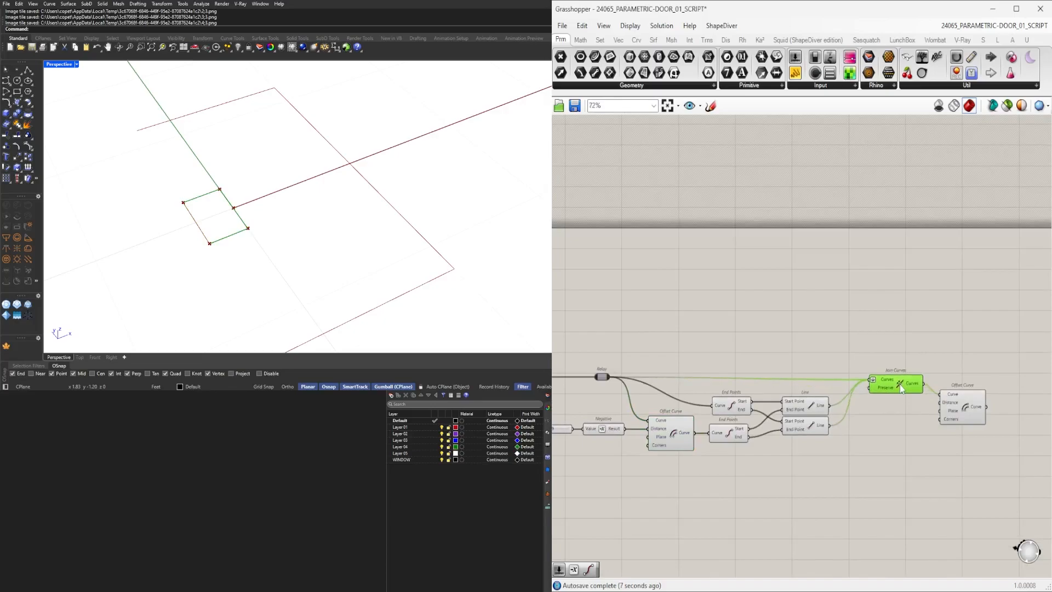
{"action": "left_click", "coordinate": [963, 406]}
{"action": "right_click_drag", "start_coordinate": [570, 447], "coordinate": [674, 397]}
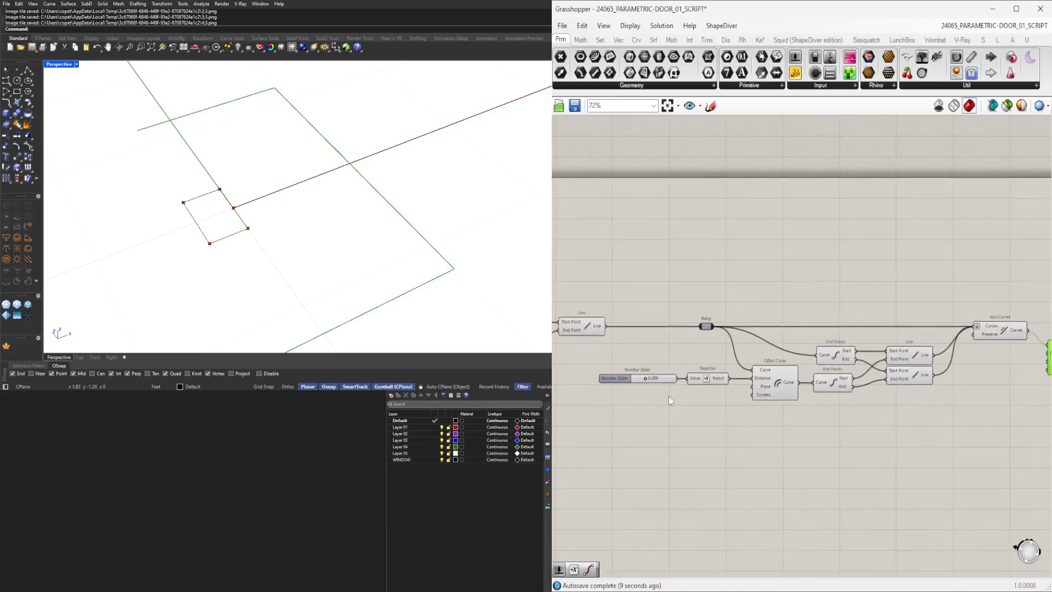
{"action": "left_click", "coordinate": [620, 379]}
{"action": "scroll", "coordinate": [613, 374], "scroll_direction": "down", "scroll_amount": 1}
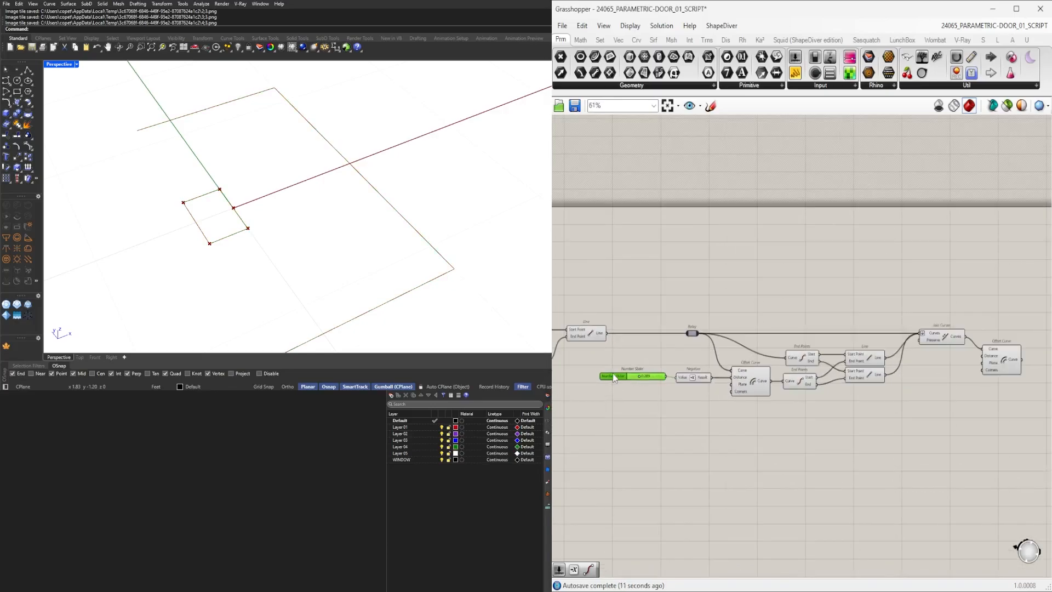
{"action": "scroll", "coordinate": [613, 374], "scroll_direction": "down", "scroll_amount": 1}
{"action": "left_click_drag", "start_coordinate": [871, 367], "coordinate": [865, 324]}
{"action": "scroll", "coordinate": [877, 333], "scroll_direction": "up", "scroll_amount": 8}
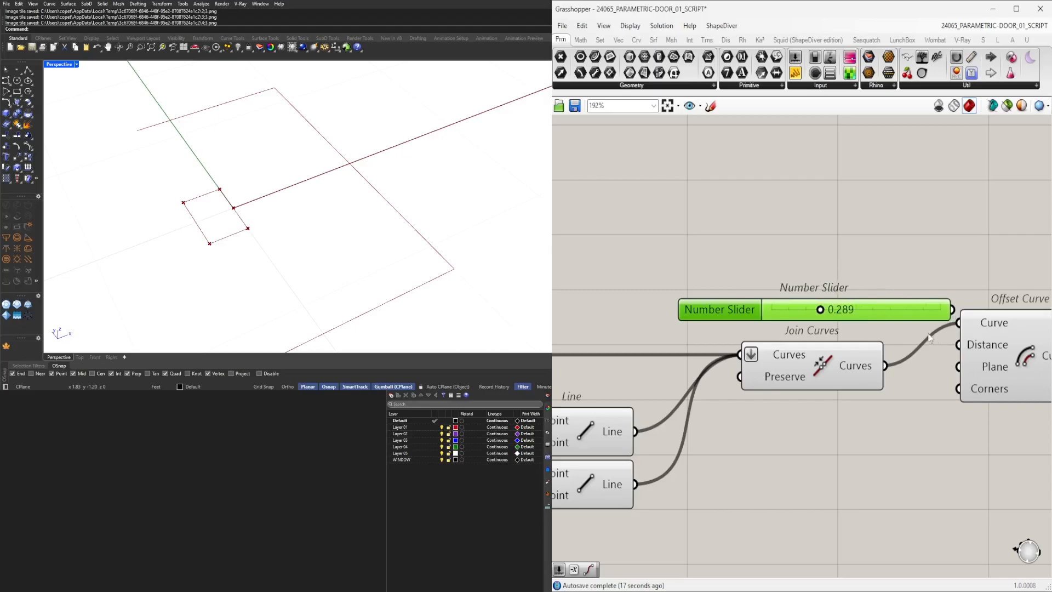
{"action": "left_click_drag", "start_coordinate": [885, 310], "coordinate": [954, 344]}
{"action": "left_click_drag", "start_coordinate": [1026, 356], "coordinate": [1009, 322]}
{"action": "scroll", "coordinate": [808, 310], "scroll_direction": "up", "scroll_amount": 3}
{"action": "scroll", "coordinate": [810, 313], "scroll_direction": "up", "scroll_amount": 1}
{"action": "left_click_drag", "start_coordinate": [809, 313], "coordinate": [768, 316]}
{"action": "scroll", "coordinate": [768, 317], "scroll_direction": "down", "scroll_amount": 5}
{"action": "scroll", "coordinate": [827, 416], "scroll_direction": "up", "scroll_amount": 3}
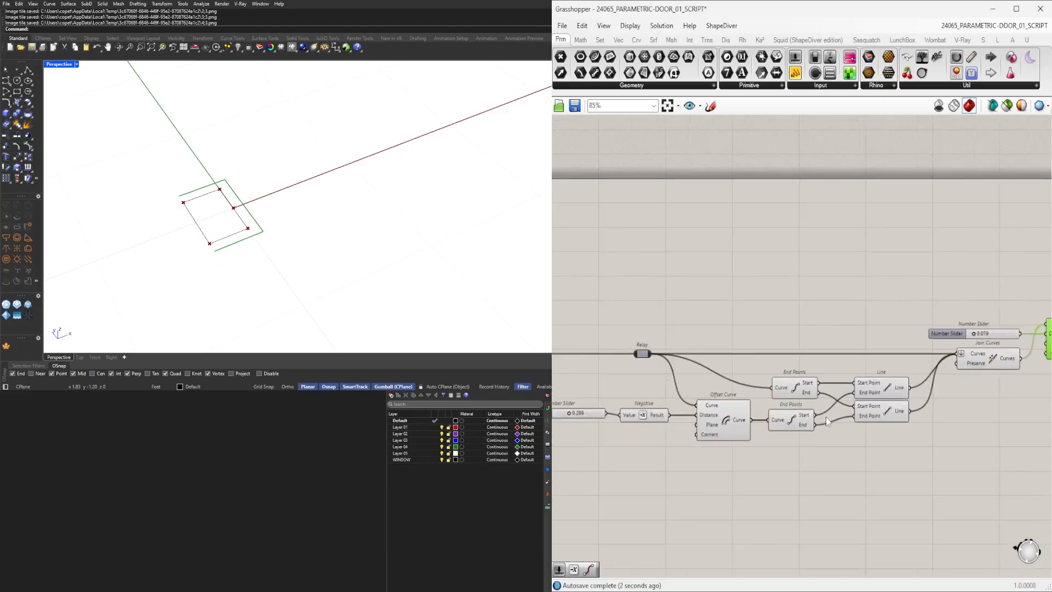
Turn off the preview of the negative-distance Offset Curve component.
{"action": "left_click", "coordinate": [710, 419]}
{"action": "middle_click", "coordinate": [716, 408]}
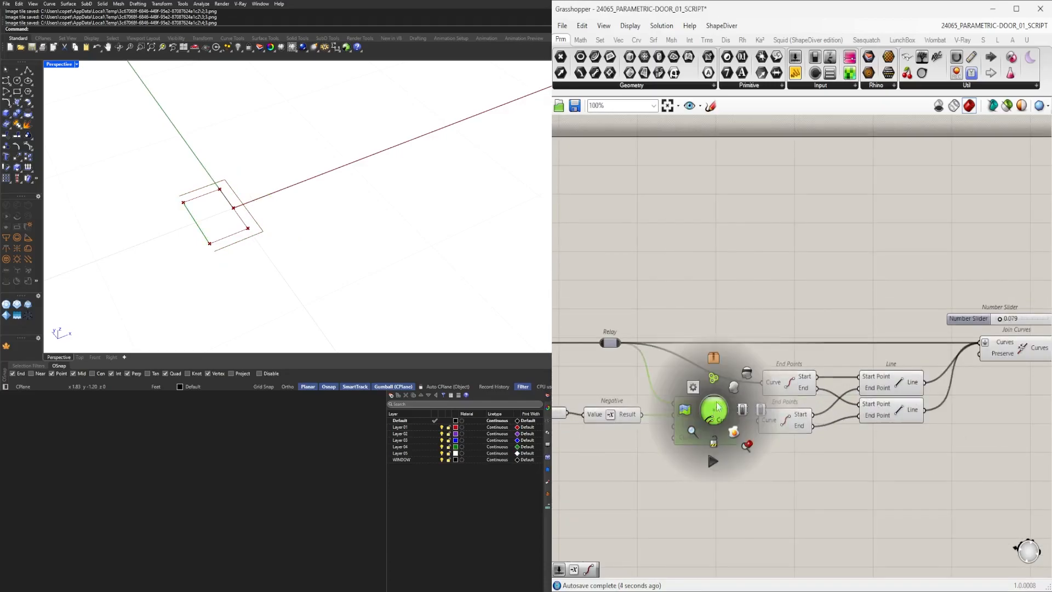
{"action": "left_click", "coordinate": [747, 376]}
{"action": "left_click", "coordinate": [784, 334]}
Move the Join Curves, 0.079 slider and its Offset Curve closer to the Line components.
{"action": "scroll", "coordinate": [786, 335], "scroll_direction": "down", "scroll_amount": 5}
{"action": "scroll", "coordinate": [612, 355], "scroll_direction": "up", "scroll_amount": 3}
{"action": "right_click_drag", "start_coordinate": [611, 354], "coordinate": [820, 416]}
{"action": "right_click_drag", "start_coordinate": [652, 426], "coordinate": [708, 411]}
{"action": "scroll", "coordinate": [877, 415], "scroll_direction": "up", "scroll_amount": 6}
{"action": "mouse_move", "coordinate": [880, 415]}
{"action": "left_mouse_down"}
{"action": "mouse_move", "coordinate": [853, 415]}
{"action": "mouse_move", "coordinate": [880, 410]}
{"action": "left_mouse_up"}
{"action": "scroll", "coordinate": [883, 424], "scroll_direction": "down", "scroll_amount": 9}
{"action": "right_click_drag", "start_coordinate": [962, 461], "coordinate": [768, 464]}
{"action": "right_click_drag", "start_coordinate": [968, 455], "coordinate": [806, 459]}
{"action": "right_click_drag", "start_coordinate": [953, 418], "coordinate": [842, 419]}
{"action": "scroll", "coordinate": [837, 419], "scroll_direction": "up", "scroll_amount": 4}
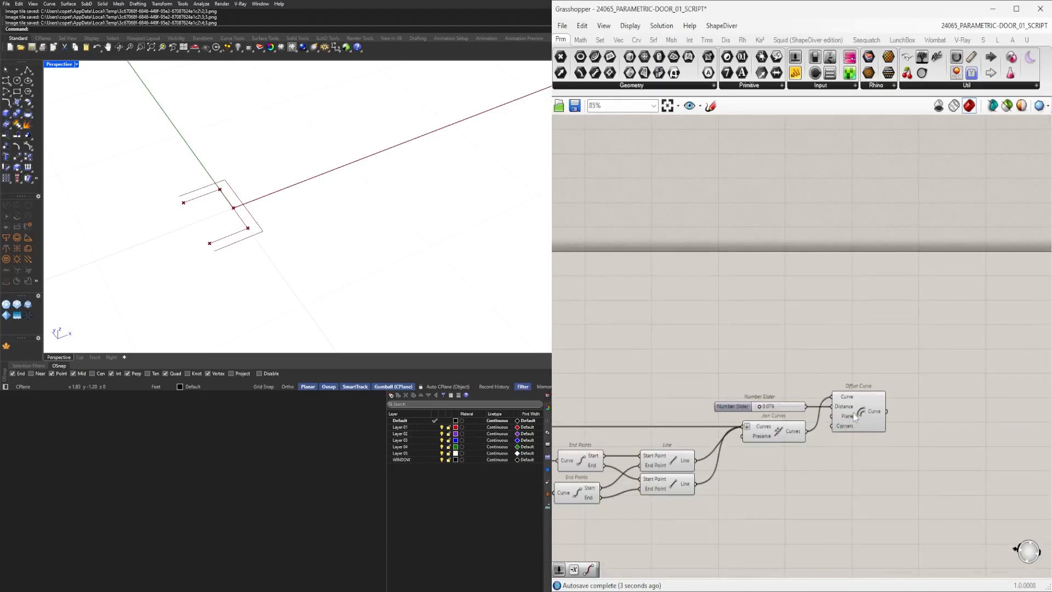
Try adding a Loft component beside the new Offset Curve.
{"action": "left_click", "coordinate": [853, 414]}
{"action": "left_click", "coordinate": [791, 431], "text": "shift"}
{"action": "right_click_drag", "start_coordinate": [951, 444], "coordinate": [867, 447]}
{"action": "double_click", "coordinate": [870, 449]}
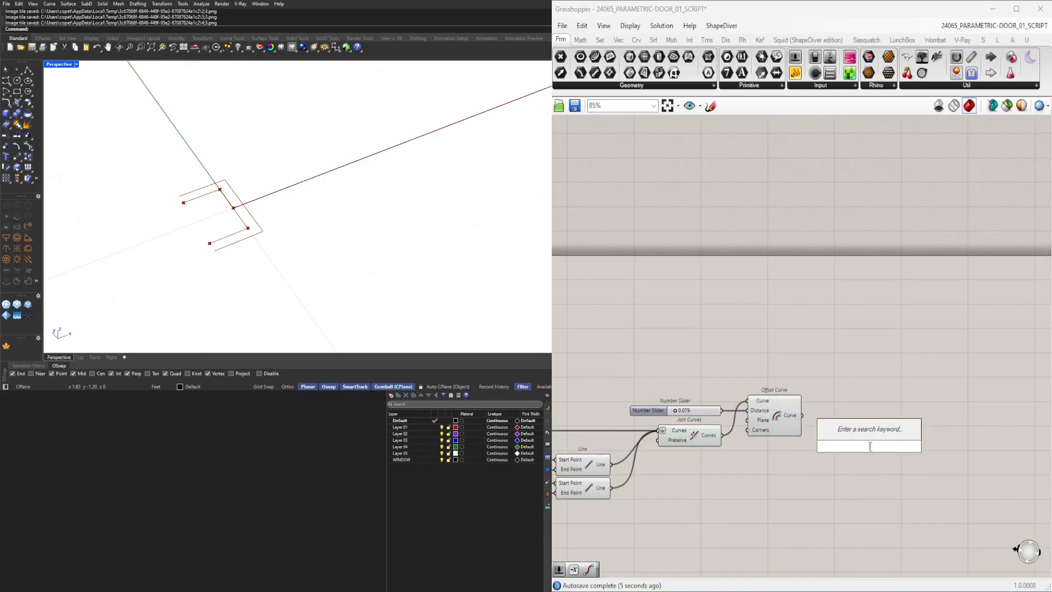
{"action": "type", "text": "loft"}
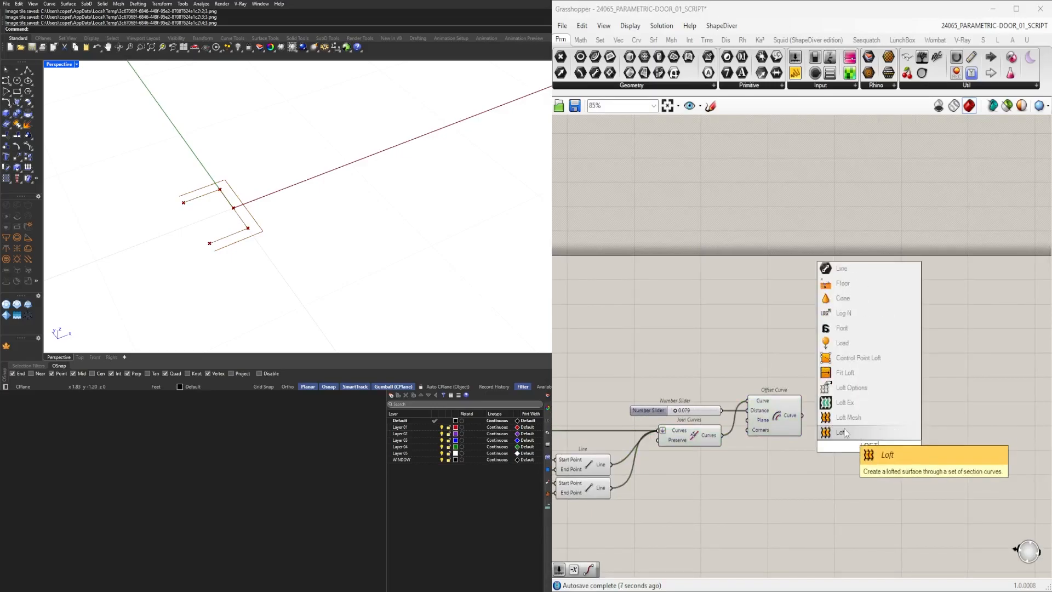
{"action": "left_click", "coordinate": [844, 431]}
{"action": "scroll", "coordinate": [803, 417], "scroll_direction": "up", "scroll_amount": 3}
{"action": "left_click", "coordinate": [765, 428]}
{"action": "left_click", "coordinate": [877, 459]}
{"action": "key", "text": "Delete"}
Add two End Points components, one fed by the new Offset Curve and one by the Join Curves output.
{"action": "double_click", "coordinate": [873, 448]}
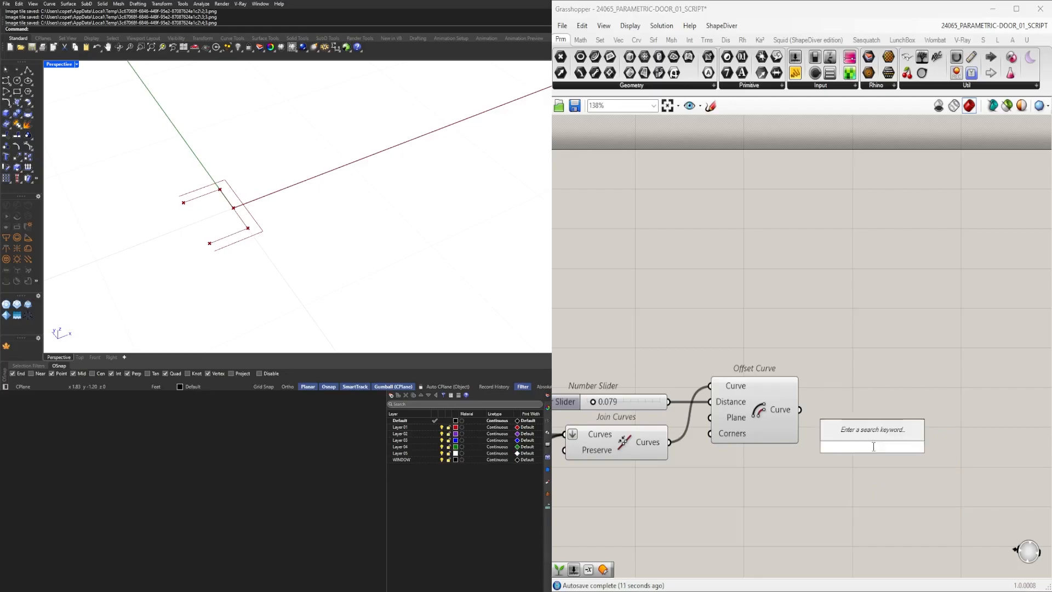
{"action": "type", "text": "End"}
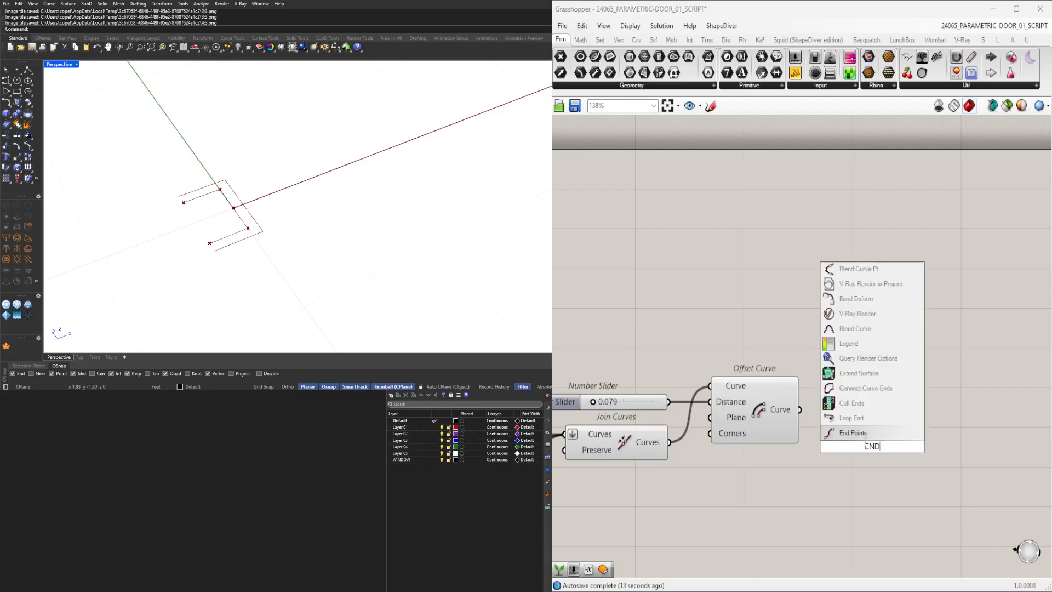
{"action": "key", "text": "Return"}
{"action": "left_click_drag", "start_coordinate": [803, 413], "coordinate": [851, 449]}
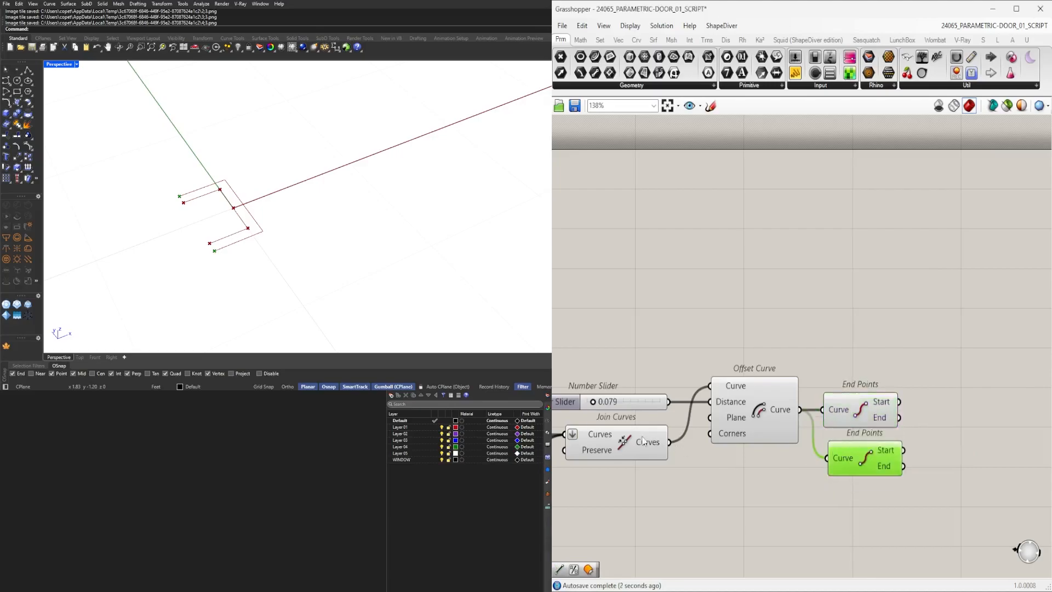
{"action": "left_click", "coordinate": [645, 441]}
{"action": "left_click_drag", "start_coordinate": [758, 459], "coordinate": [873, 443]}
{"action": "left_click", "coordinate": [864, 408]}
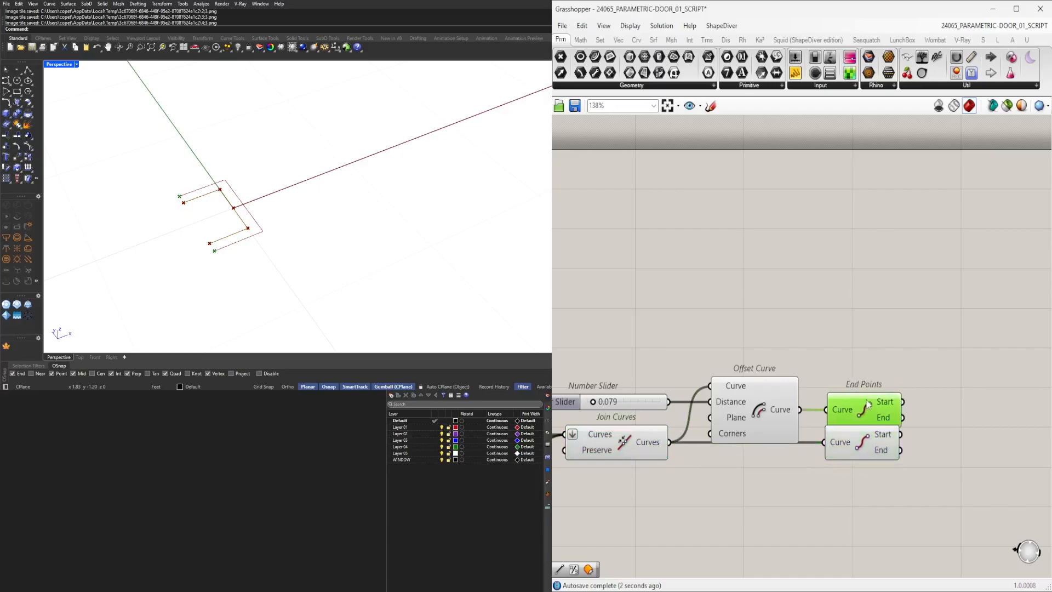
Add two Line components joining the start and end points of the two End Points components crosswise.
{"action": "left_click_drag", "start_coordinate": [885, 369], "coordinate": [662, 420]}
{"action": "left_click_drag", "start_coordinate": [769, 403], "coordinate": [770, 393]}
{"action": "left_click", "coordinate": [937, 380]}
{"action": "right_click_drag", "start_coordinate": [1002, 420], "coordinate": [925, 424]}
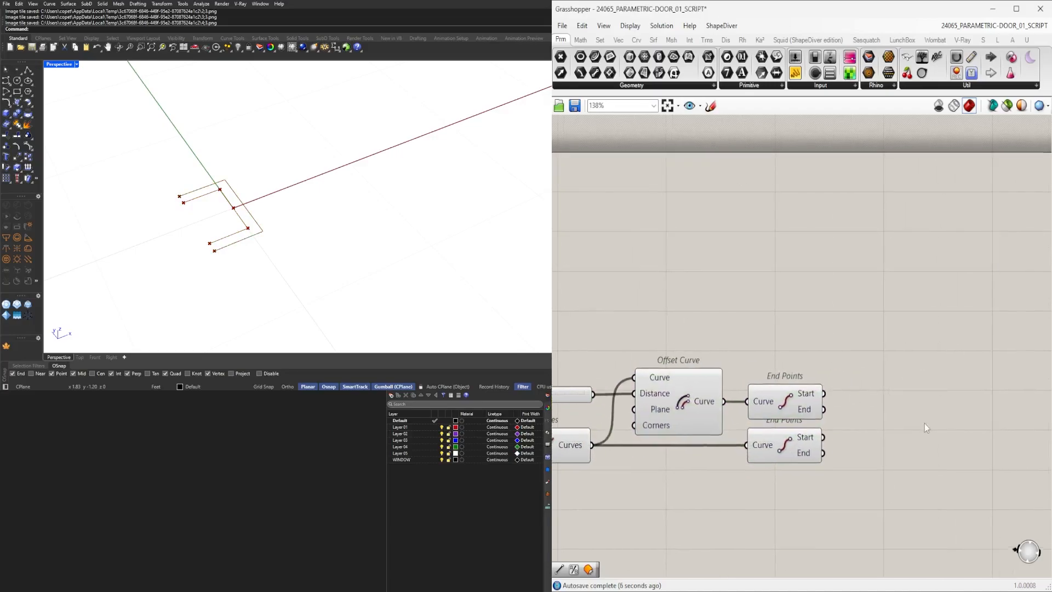
{"action": "double_click", "coordinate": [922, 423]}
{"action": "type", "text": "Li"}
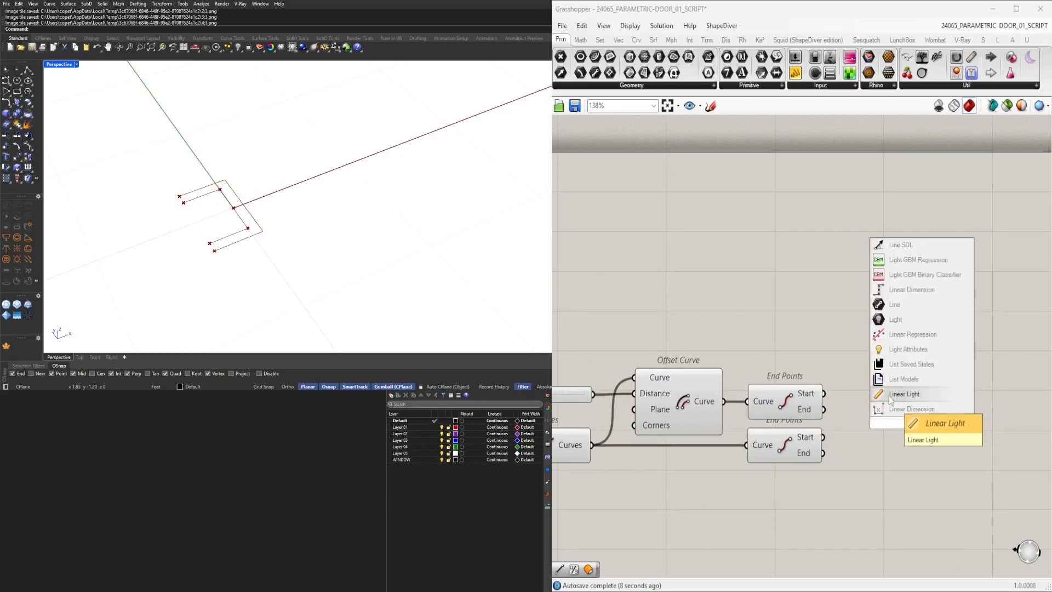
{"action": "type", "text": "ne"}
{"action": "key", "text": "Return"}
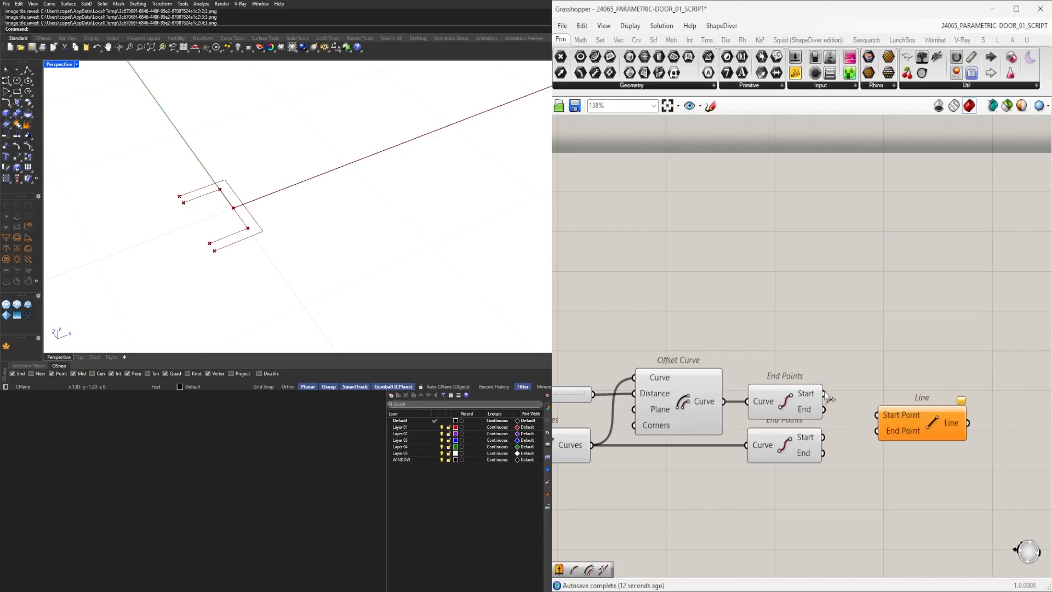
{"action": "left_click_drag", "start_coordinate": [882, 409], "coordinate": [890, 387]}
{"action": "left_click", "coordinate": [795, 449]}
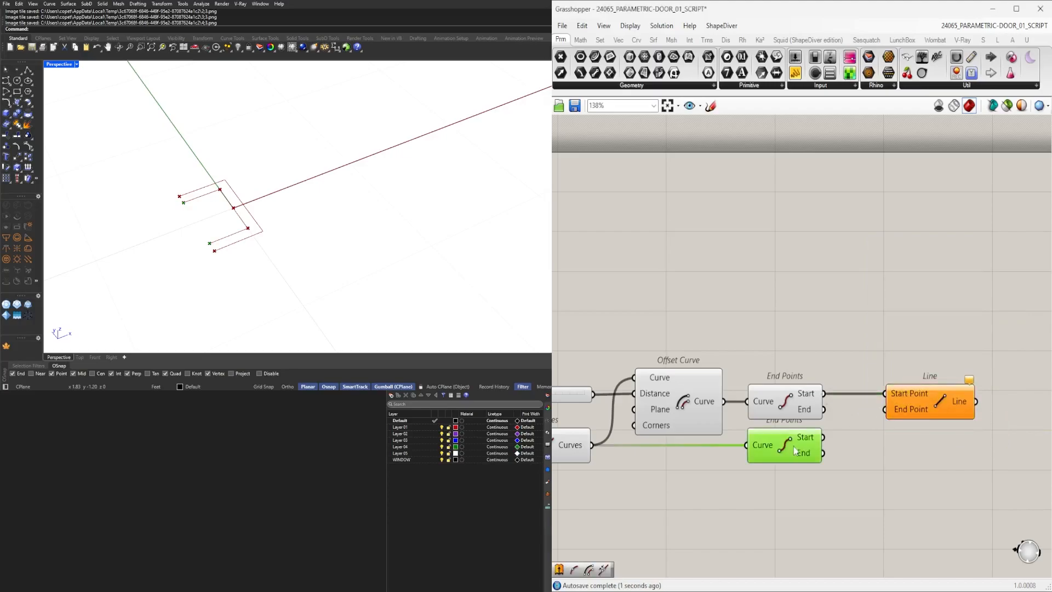
{"action": "left_click_drag", "start_coordinate": [821, 438], "coordinate": [896, 412]}
{"action": "left_click_drag", "start_coordinate": [957, 396], "coordinate": [937, 442]}
{"action": "left_click_drag", "start_coordinate": [824, 409], "coordinate": [928, 449]}
{"action": "left_click_drag", "start_coordinate": [955, 486], "coordinate": [788, 401]}
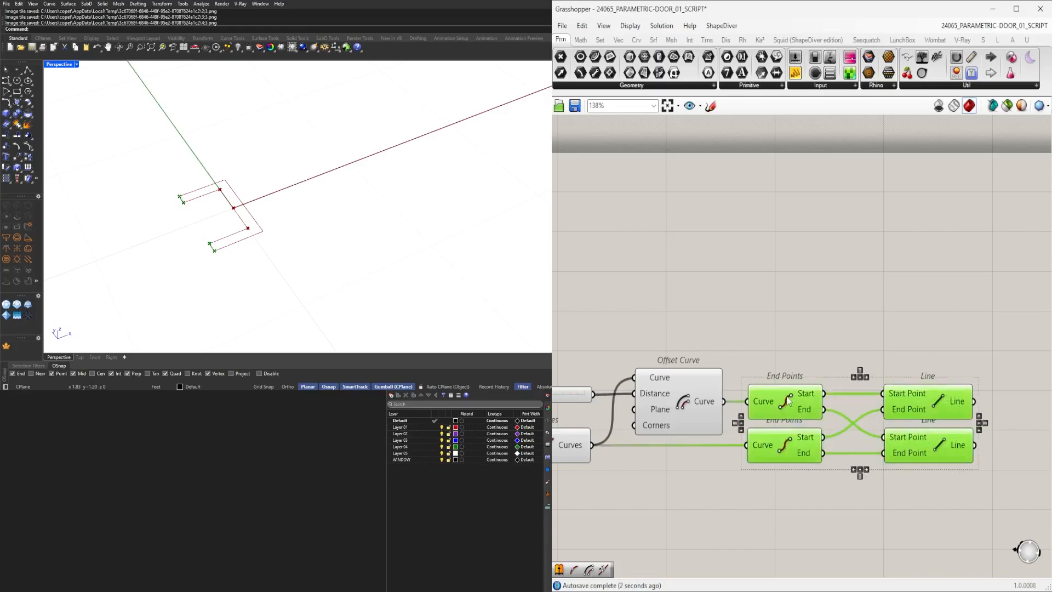
Add a Join Curves component and connect the new Offset Curve's output to its Curves input.
{"action": "left_click", "coordinate": [716, 375]}
{"action": "double_click", "coordinate": [845, 321]}
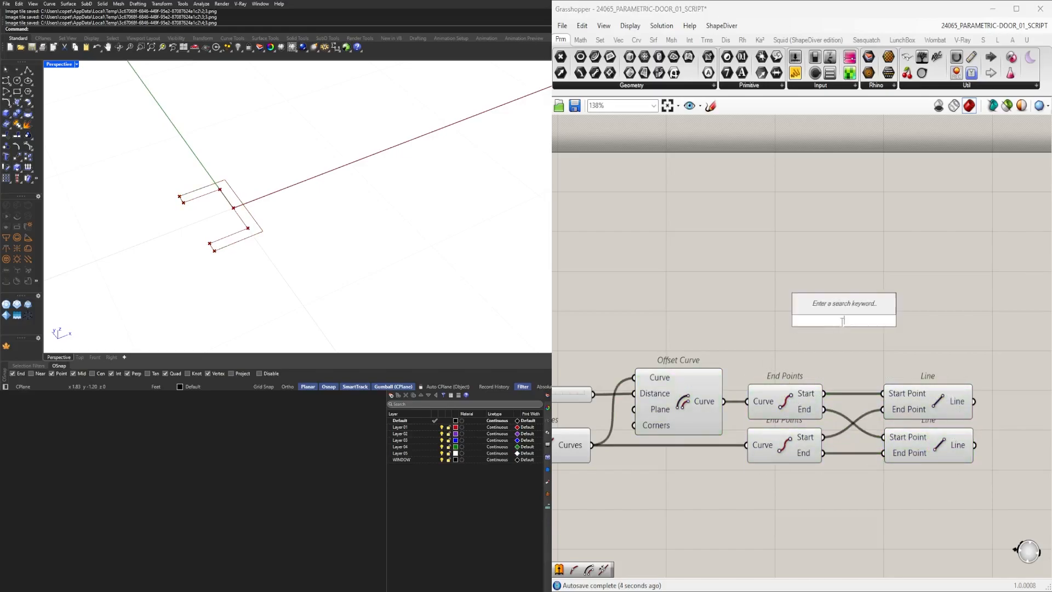
{"action": "type", "text": "join"}
{"action": "left_click", "coordinate": [840, 307]}
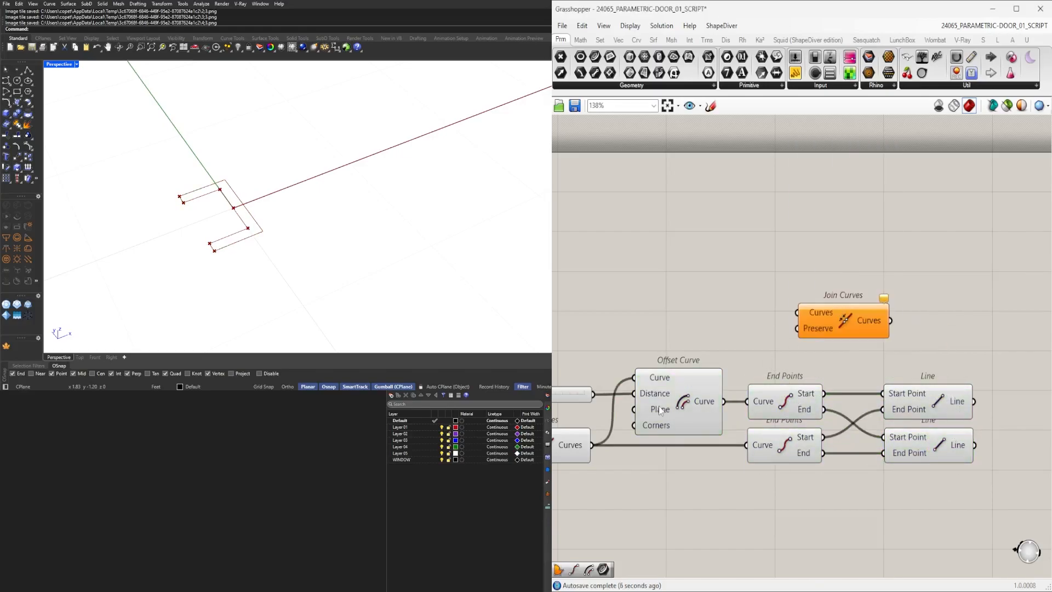
{"action": "left_click", "coordinate": [662, 409]}
{"action": "left_click_drag", "start_coordinate": [812, 308], "coordinate": [828, 347]}
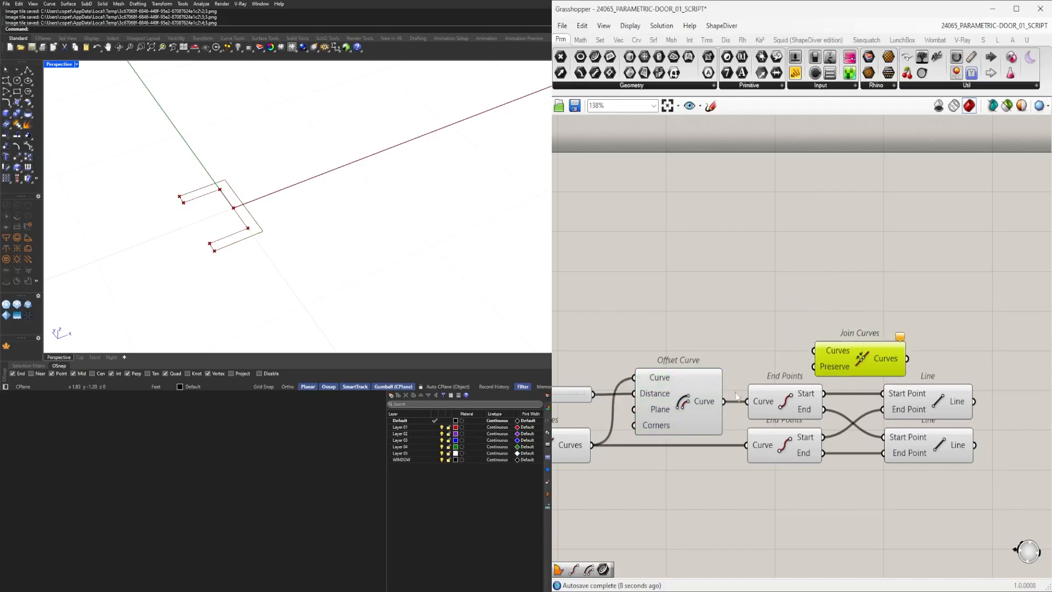
{"action": "left_click_drag", "start_coordinate": [751, 381], "coordinate": [821, 346]}
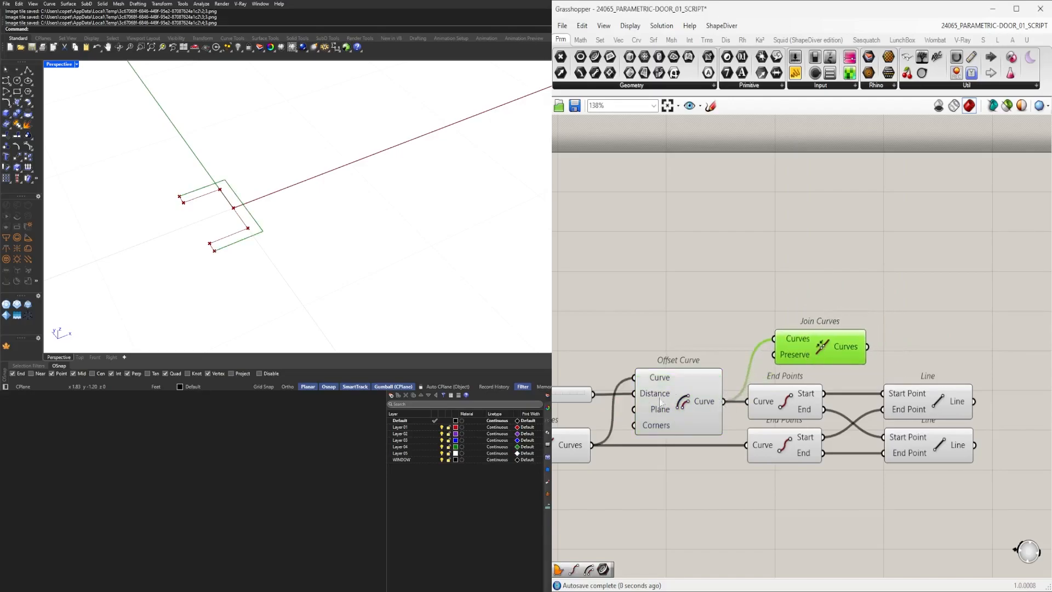
Connect the first joined curves and both new Lines into the new Join Curves component.
{"action": "left_click", "coordinate": [579, 449]}
{"action": "left_click_drag", "start_coordinate": [593, 444], "coordinate": [1010, 343], "text": "shift"}
{"action": "right_click_drag", "start_coordinate": [1010, 344], "coordinate": [831, 381]}
{"action": "left_click_drag", "start_coordinate": [829, 377], "coordinate": [911, 398]}
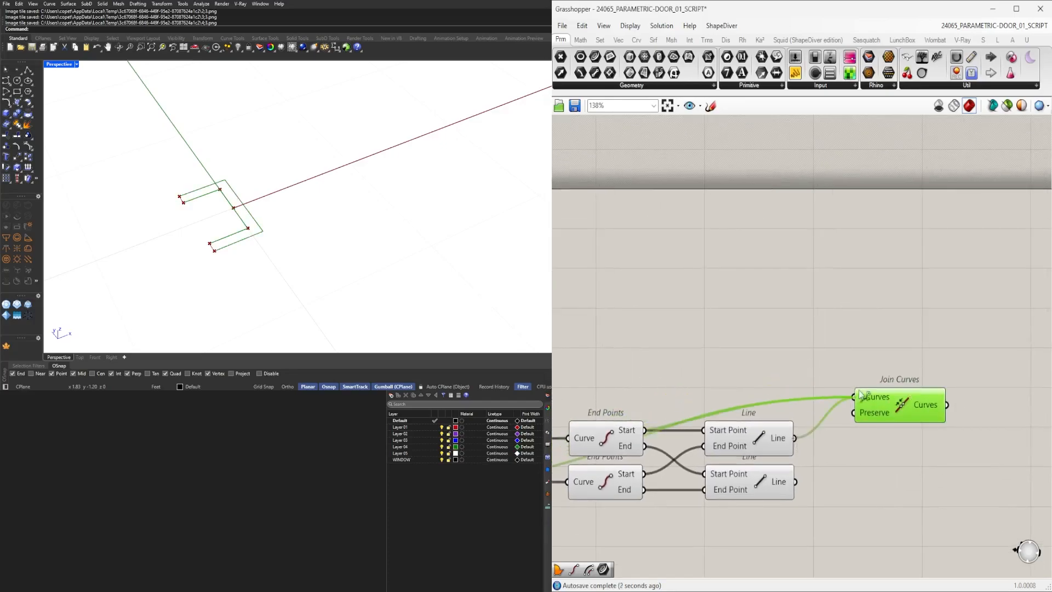
{"action": "left_click_drag", "start_coordinate": [795, 481], "coordinate": [853, 397], "text": "shift"}
{"action": "left_click_drag", "start_coordinate": [877, 406], "coordinate": [862, 446]}
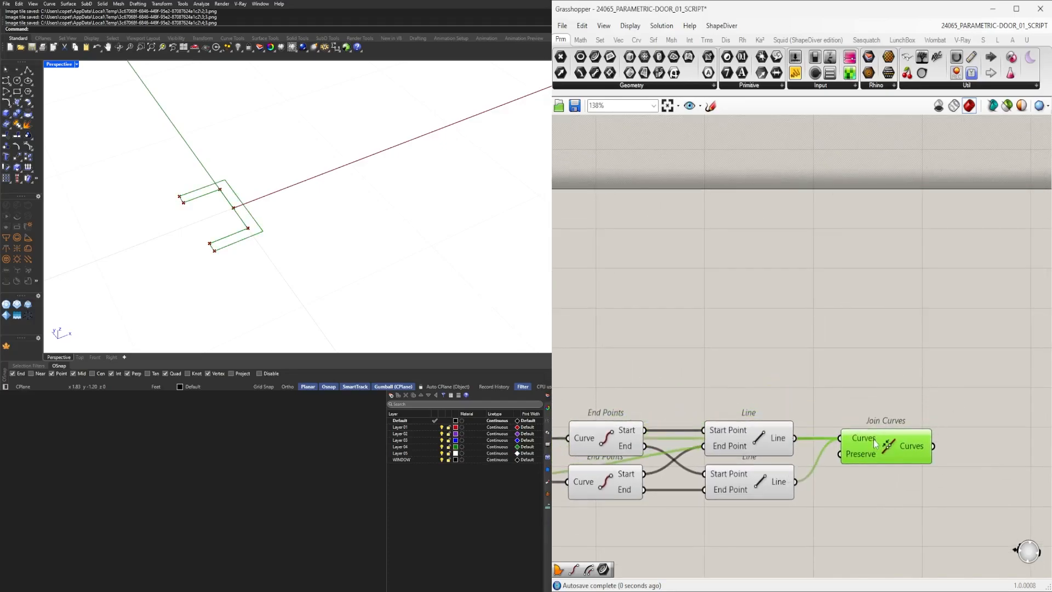
{"action": "right_click_drag", "start_coordinate": [871, 442], "coordinate": [699, 417]}
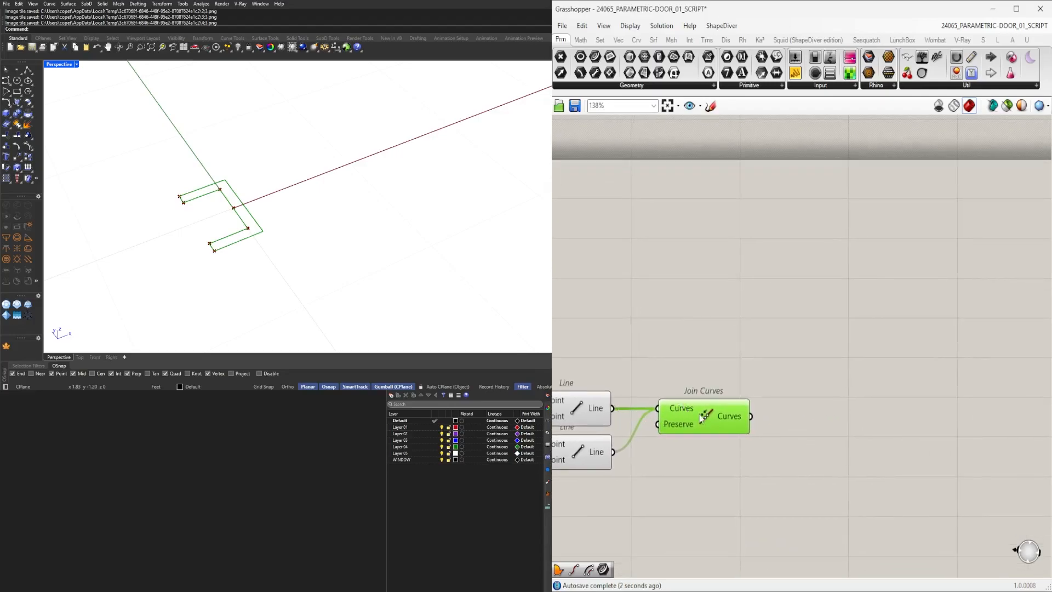
Flatten the new Join Curves component's Curves input.
{"action": "right_click", "coordinate": [688, 416]}
{"action": "mouse_move", "coordinate": [747, 404]}
{"action": "left_click", "coordinate": [834, 406]}
{"action": "right_click_drag", "start_coordinate": [696, 445], "coordinate": [843, 407]}
{"action": "left_click_drag", "start_coordinate": [848, 393], "coordinate": [829, 416]}
{"action": "left_click", "coordinate": [846, 350]}
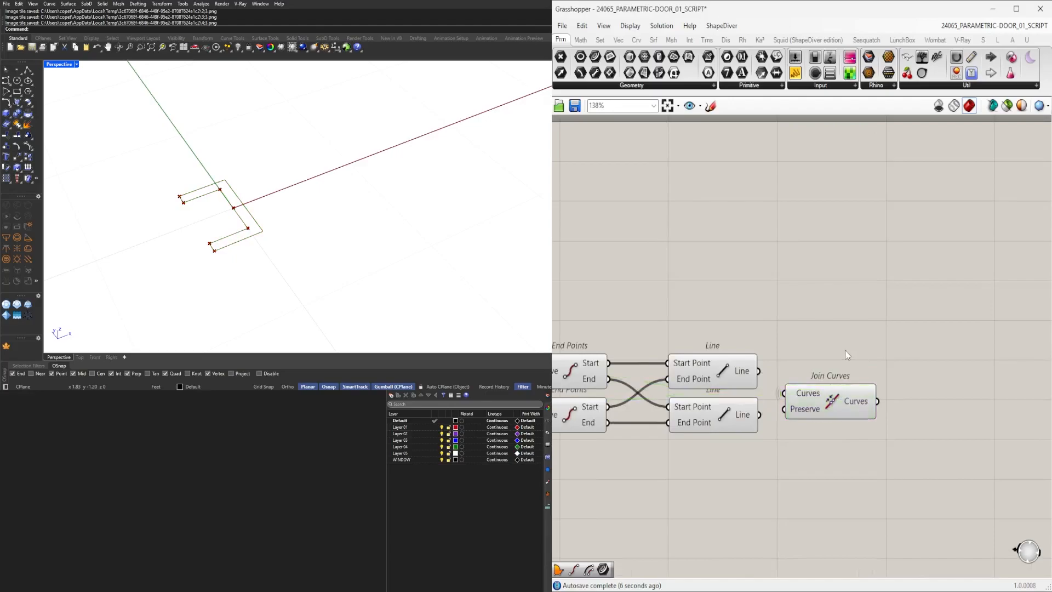
Turn off the previews of intermediate curve components in the window definition.
{"action": "scroll", "coordinate": [906, 396], "scroll_direction": "down", "scroll_amount": 3}
{"action": "left_click_drag", "start_coordinate": [906, 415], "coordinate": [751, 358]}
{"action": "scroll", "coordinate": [756, 355], "scroll_direction": "down", "scroll_amount": 2}
{"action": "middle_click", "coordinate": [765, 353]}
{"action": "left_click", "coordinate": [791, 316]}
{"action": "left_click", "coordinate": [779, 471]}
{"action": "right_click_drag", "start_coordinate": [779, 470], "coordinate": [856, 417]}
{"action": "scroll", "coordinate": [857, 420], "scroll_direction": "down", "scroll_amount": 2}
{"action": "left_click_drag", "start_coordinate": [850, 429], "coordinate": [621, 323]}
{"action": "middle_click", "coordinate": [640, 322]}
{"action": "left_click", "coordinate": [669, 296]}
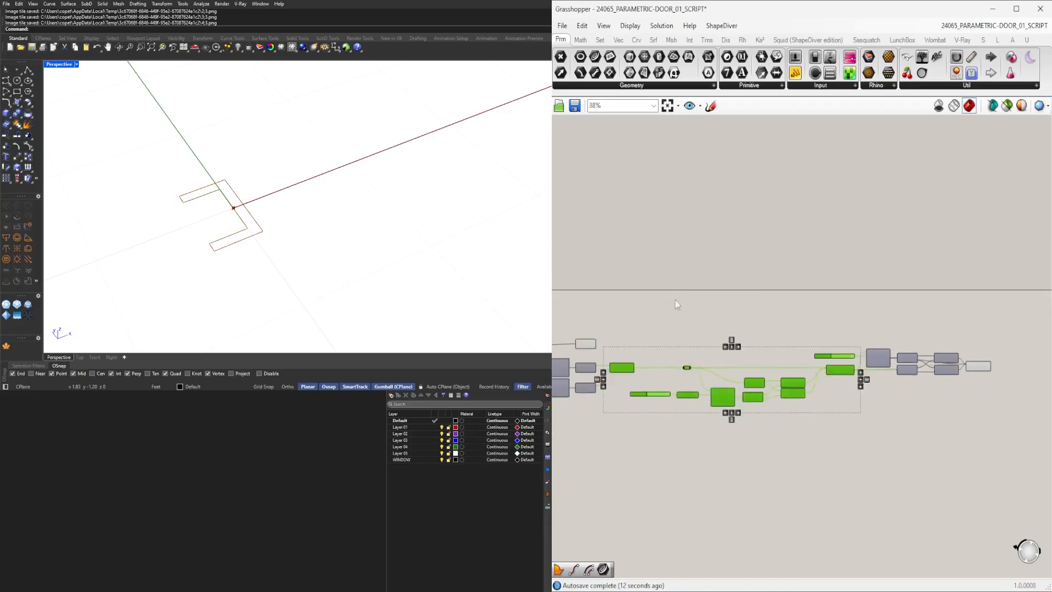
{"action": "right_click_drag", "start_coordinate": [670, 359], "coordinate": [885, 345]}
{"action": "scroll", "coordinate": [885, 354], "scroll_direction": "down", "scroll_amount": 4}
{"action": "left_click_drag", "start_coordinate": [912, 415], "coordinate": [771, 345]}
{"action": "middle_click", "coordinate": [811, 294]}
{"action": "left_click", "coordinate": [832, 273]}
Reposition components and hide the preview of the upper End Points component.
{"action": "right_click_drag", "start_coordinate": [1033, 337], "coordinate": [749, 360]}
{"action": "scroll", "coordinate": [712, 368], "scroll_direction": "up", "scroll_amount": 6}
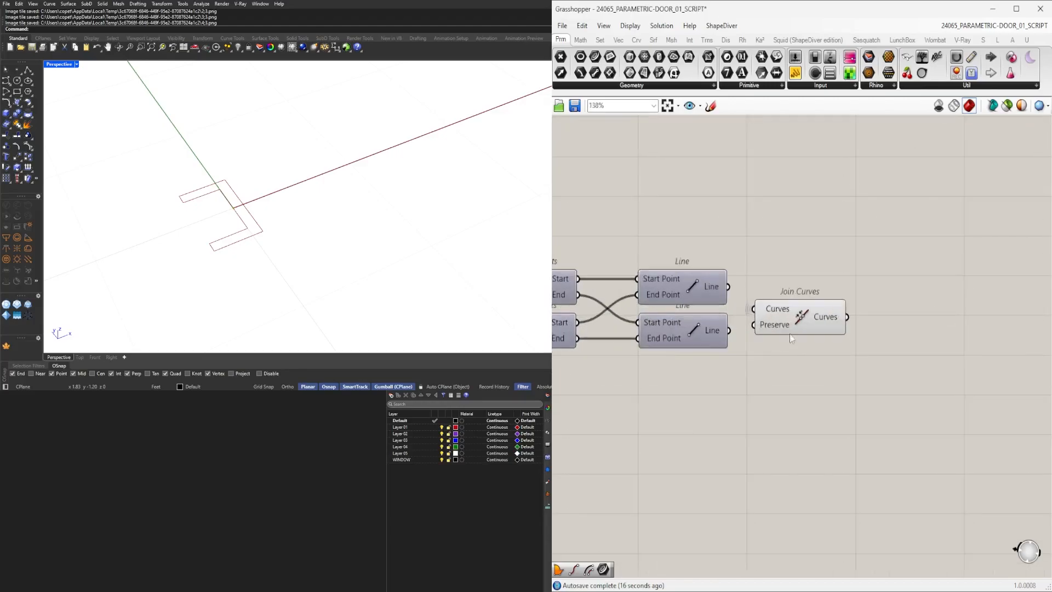
{"action": "left_click", "coordinate": [811, 327]}
{"action": "scroll", "coordinate": [813, 331], "scroll_direction": "down", "scroll_amount": 4}
{"action": "right_click_drag", "start_coordinate": [675, 364], "coordinate": [897, 376]}
{"action": "right_click_drag", "start_coordinate": [570, 339], "coordinate": [787, 343]}
{"action": "mouse_move", "coordinate": [633, 373]}
{"action": "right_mouse_down"}
{"action": "mouse_move", "coordinate": [732, 375]}
{"action": "mouse_move", "coordinate": [763, 360]}
{"action": "mouse_move", "coordinate": [653, 373]}
{"action": "right_mouse_up"}
{"action": "scroll", "coordinate": [756, 326], "scroll_direction": "up", "scroll_amount": 3}
{"action": "left_click", "coordinate": [698, 280]}
{"action": "middle_click", "coordinate": [694, 231]}
{"action": "left_click", "coordinate": [713, 211]}
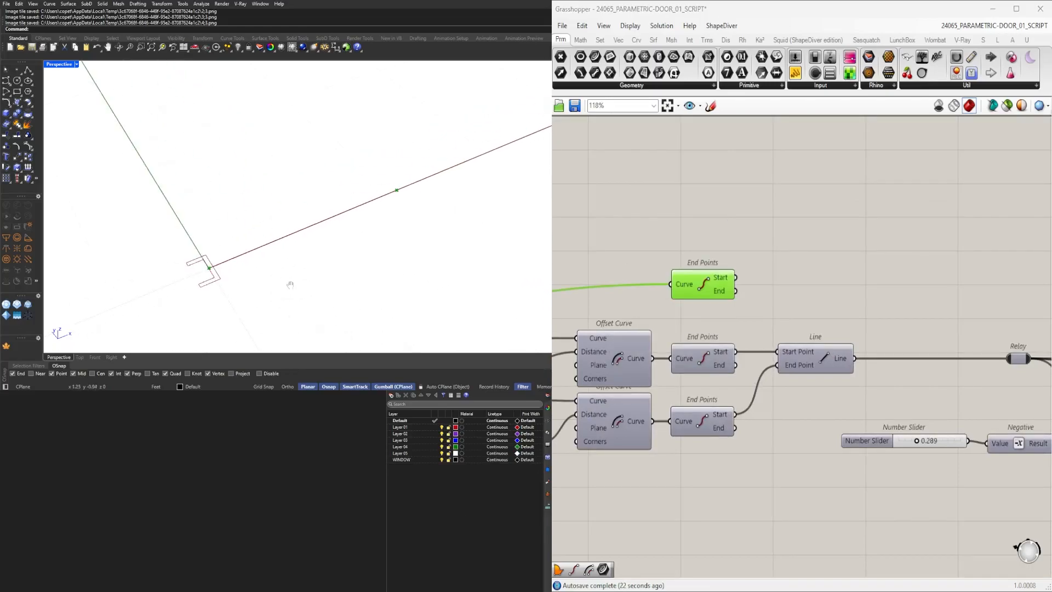
Add a Move component beside the upper End Points component.
{"action": "scroll", "coordinate": [738, 307], "scroll_direction": "down", "scroll_amount": 2}
{"action": "scroll", "coordinate": [738, 308], "scroll_direction": "down", "scroll_amount": 1}
{"action": "right_click_drag", "start_coordinate": [680, 328], "coordinate": [811, 371]}
{"action": "scroll", "coordinate": [285, 266], "scroll_direction": "down", "scroll_amount": 3}
{"action": "right_click_drag", "start_coordinate": [291, 253], "coordinate": [264, 293], "text": "shift"}
{"action": "right_click_drag", "start_coordinate": [905, 333], "coordinate": [779, 346]}
{"action": "scroll", "coordinate": [772, 347], "scroll_direction": "up", "scroll_amount": 2}
{"action": "left_click_drag", "start_coordinate": [708, 358], "coordinate": [646, 354]}
{"action": "double_click", "coordinate": [753, 341]}
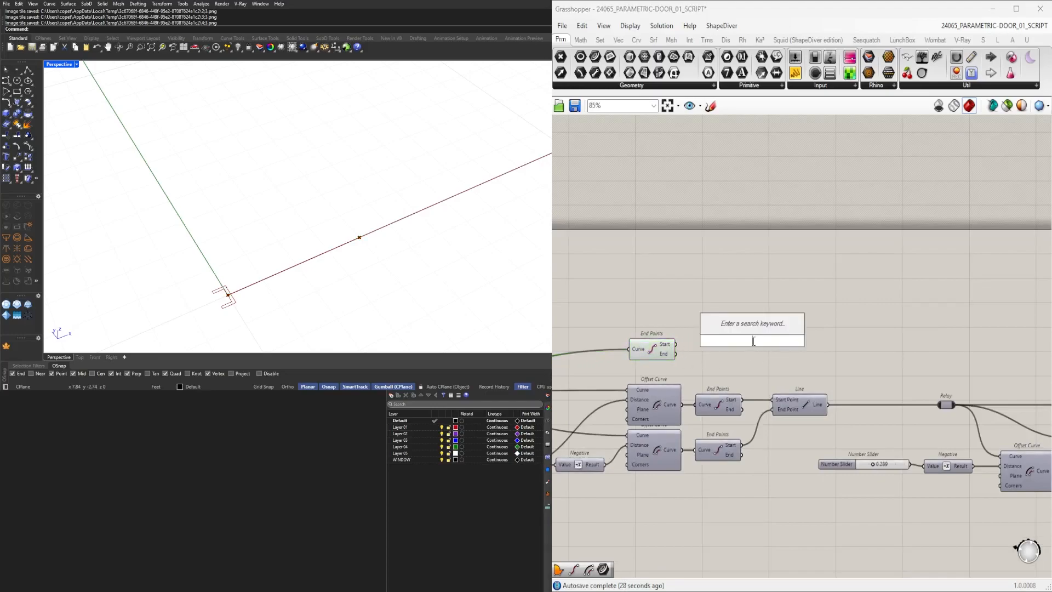
{"action": "type", "text": "MOv"}
{"action": "key", "text": "Return"}
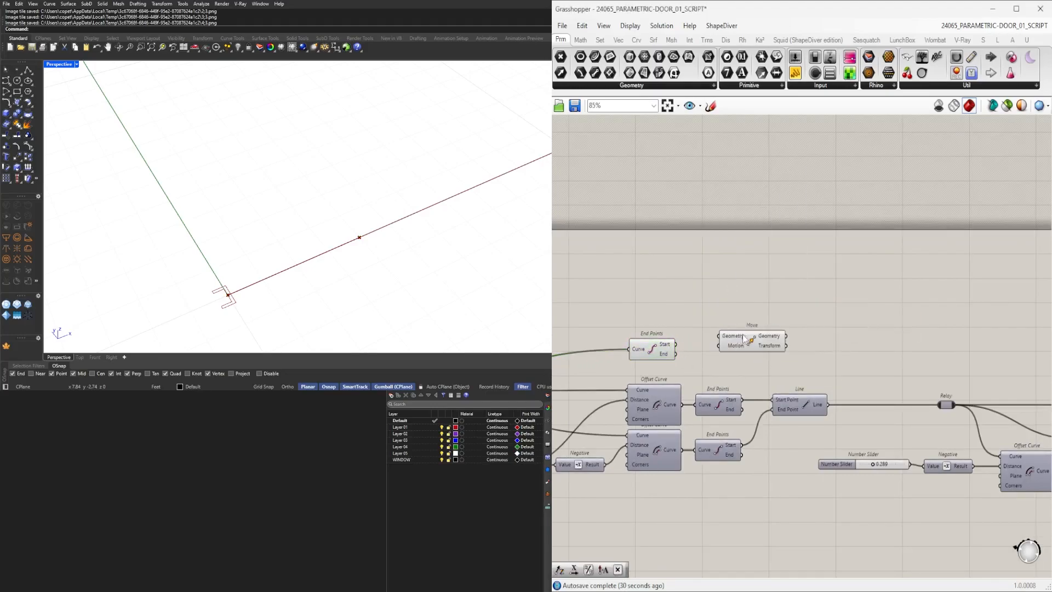
Reposition the Move component and other window definition components on the canvas.
{"action": "left_click_drag", "start_coordinate": [730, 313], "coordinate": [744, 306]}
{"action": "scroll", "coordinate": [861, 305], "scroll_direction": "down", "scroll_amount": 2}
{"action": "right_click_drag", "start_coordinate": [705, 343], "coordinate": [884, 340]}
{"action": "left_click_drag", "start_coordinate": [598, 373], "coordinate": [678, 366]}
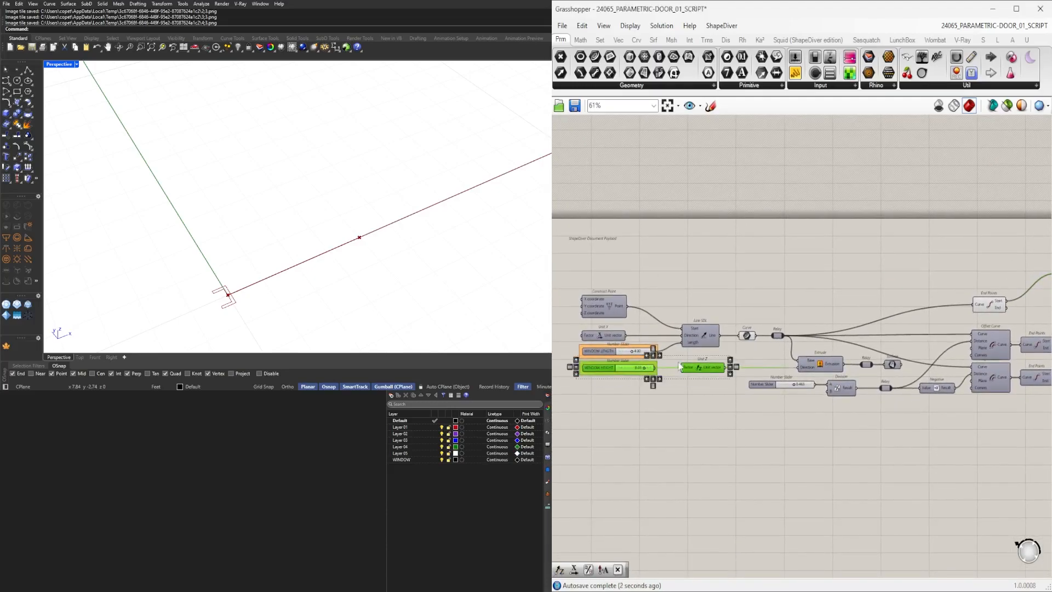
{"action": "right_click_drag", "start_coordinate": [764, 377], "coordinate": [745, 400]}
{"action": "left_click", "coordinate": [720, 447]}
{"action": "right_click_drag", "start_coordinate": [722, 444], "coordinate": [599, 445]}
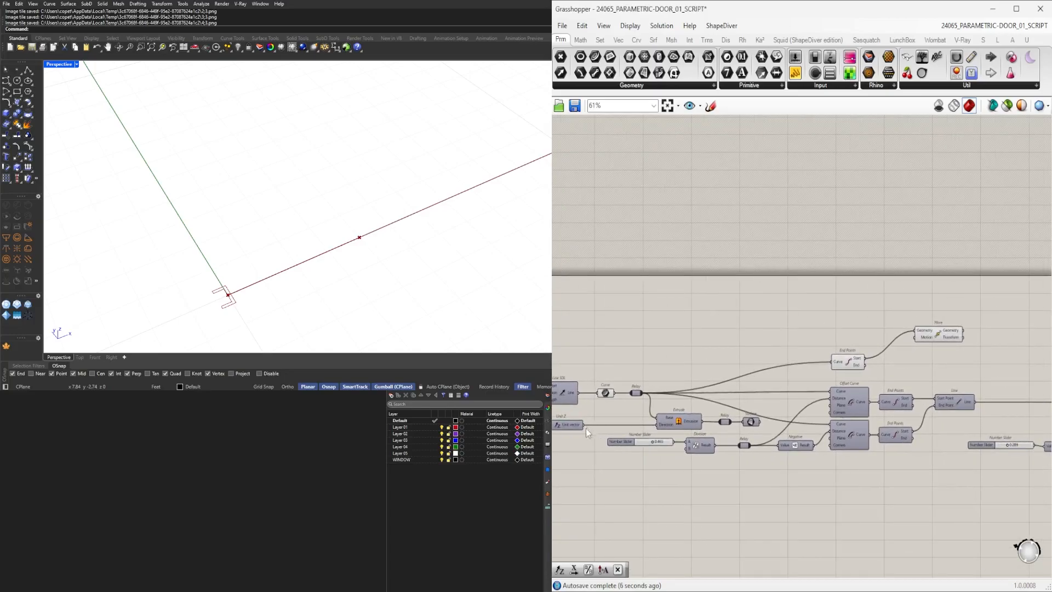
Connect a vector to the Move component's Motion input with a hidden wire, and duplicate the Move component with its inputs.
{"action": "left_click_drag", "start_coordinate": [584, 426], "coordinate": [931, 344]}
{"action": "scroll", "coordinate": [911, 347], "scroll_direction": "up", "scroll_amount": 2}
{"action": "right_click", "coordinate": [910, 349]}
{"action": "mouse_move", "coordinate": [959, 372]}
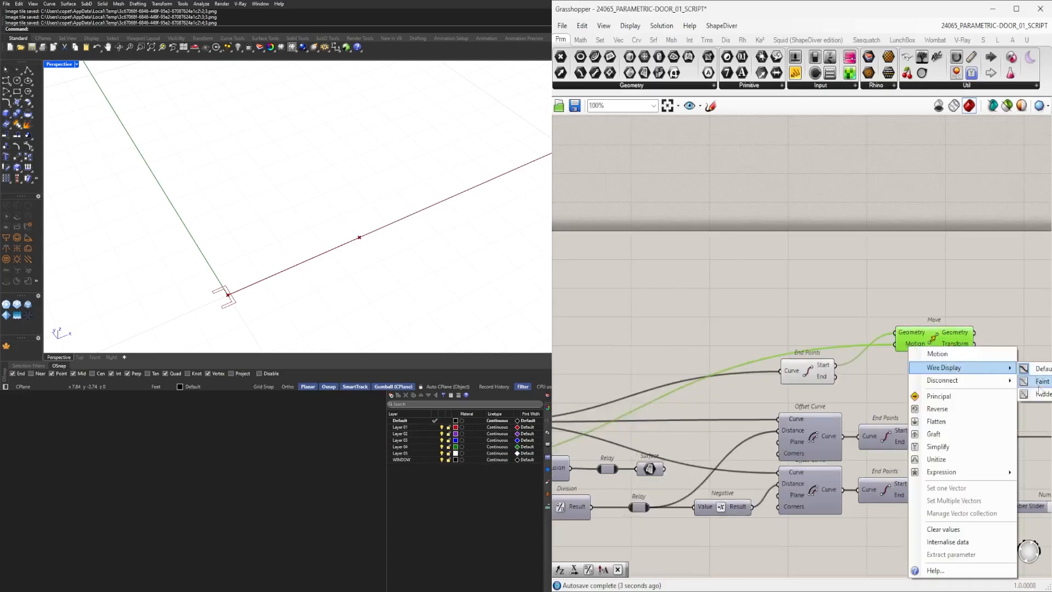
{"action": "left_click", "coordinate": [1033, 393]}
{"action": "left_click_drag", "start_coordinate": [928, 348], "coordinate": [919, 385]}
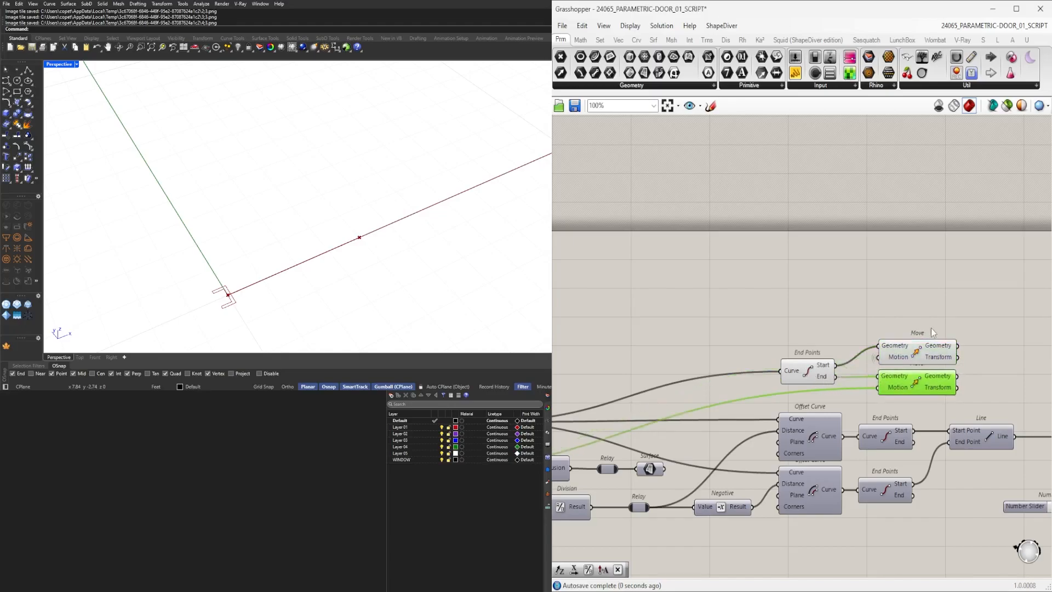
{"action": "left_click", "coordinate": [912, 356], "text": "shift"}
{"action": "left_click", "coordinate": [858, 362]}
{"action": "left_click_drag", "start_coordinate": [808, 377], "coordinate": [807, 359]}
{"action": "left_click", "coordinate": [817, 318]}
{"action": "scroll", "coordinate": [798, 343], "scroll_direction": "down", "scroll_amount": 3}
{"action": "scroll", "coordinate": [494, 263], "scroll_direction": "down", "scroll_amount": 3}
{"action": "scroll", "coordinate": [800, 320], "scroll_direction": "up", "scroll_amount": 4}
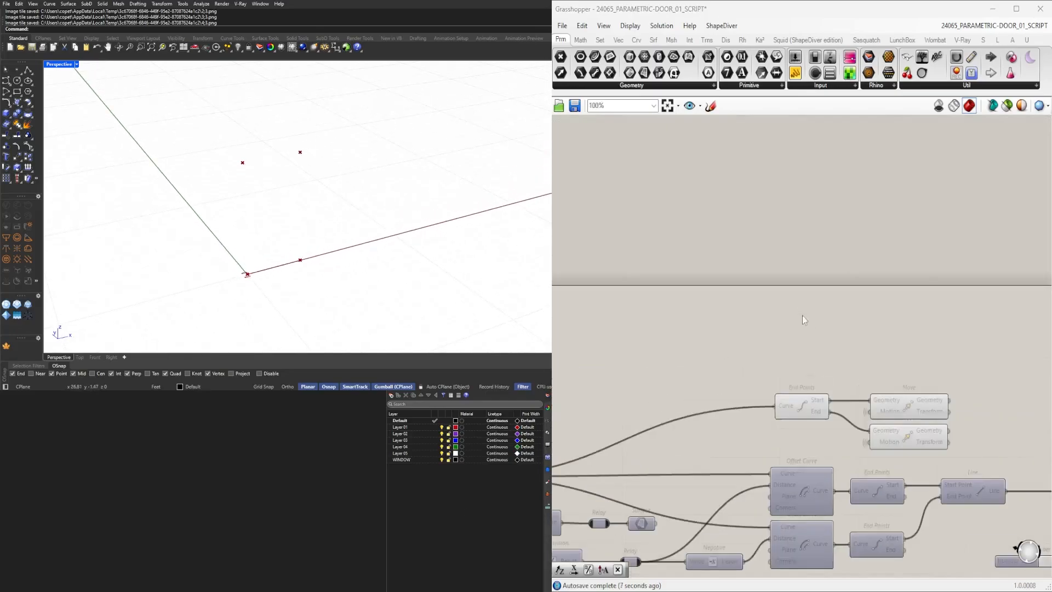
Add a PolyLine component and connect the end points and both moved points to its Vertices input.
{"action": "double_click", "coordinate": [851, 347]}
{"action": "type", "text": "POLYL"}
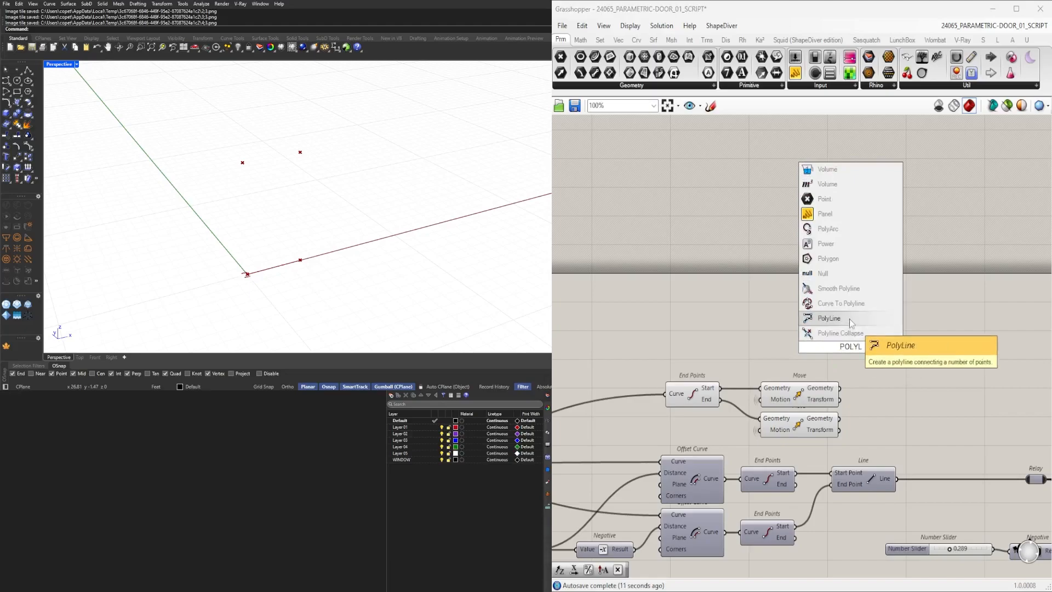
{"action": "left_click", "coordinate": [849, 320]}
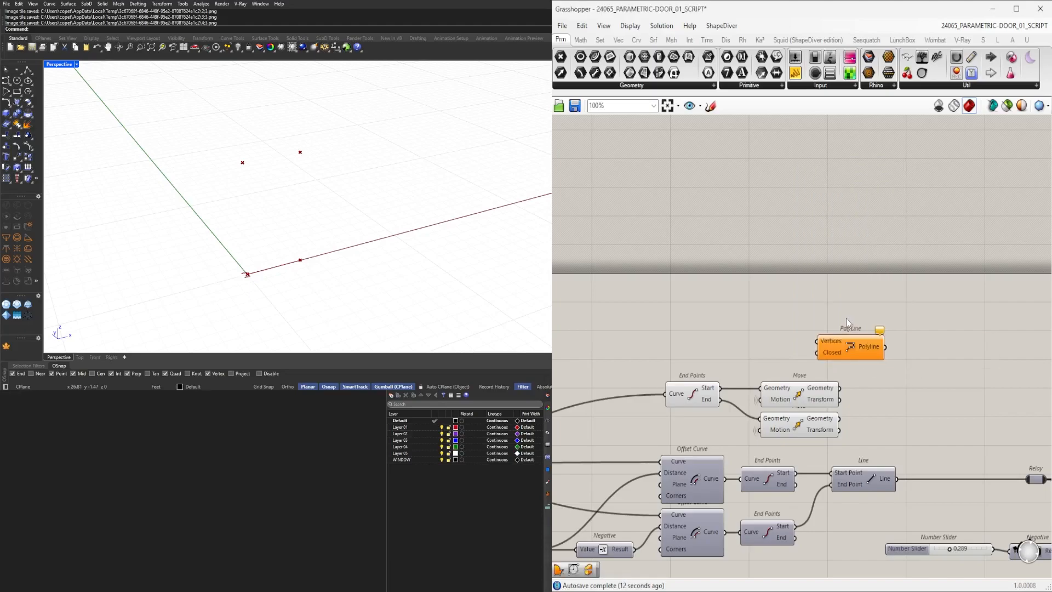
{"action": "left_click", "coordinate": [692, 394]}
{"action": "scroll", "coordinate": [725, 403], "scroll_direction": "up", "scroll_amount": 2}
{"action": "left_click_drag", "start_coordinate": [851, 329], "coordinate": [940, 366]}
{"action": "left_click", "coordinate": [846, 390]}
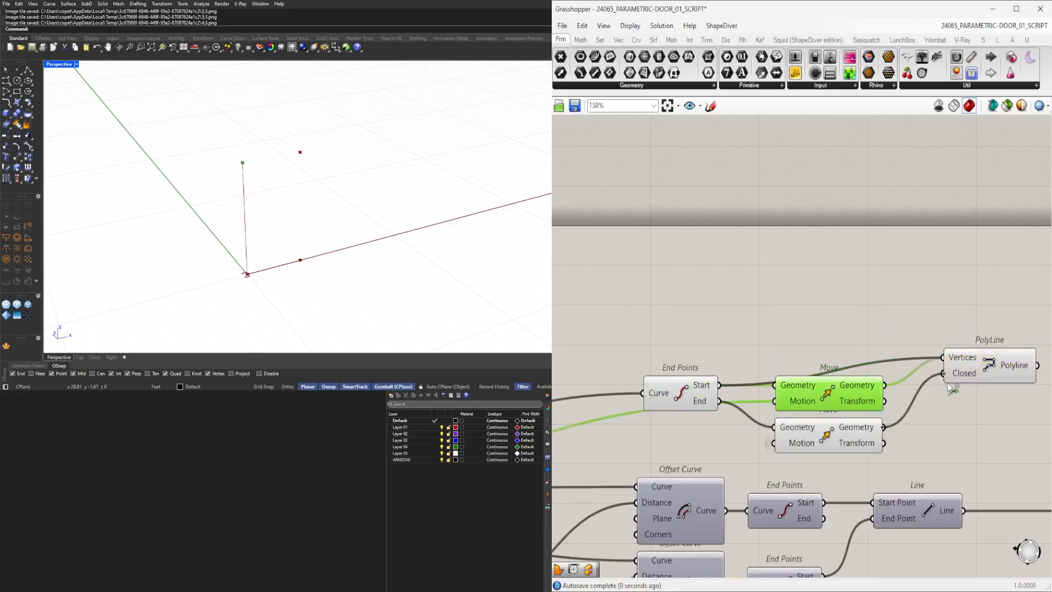
{"action": "left_click", "coordinate": [687, 402], "text": "shift"}
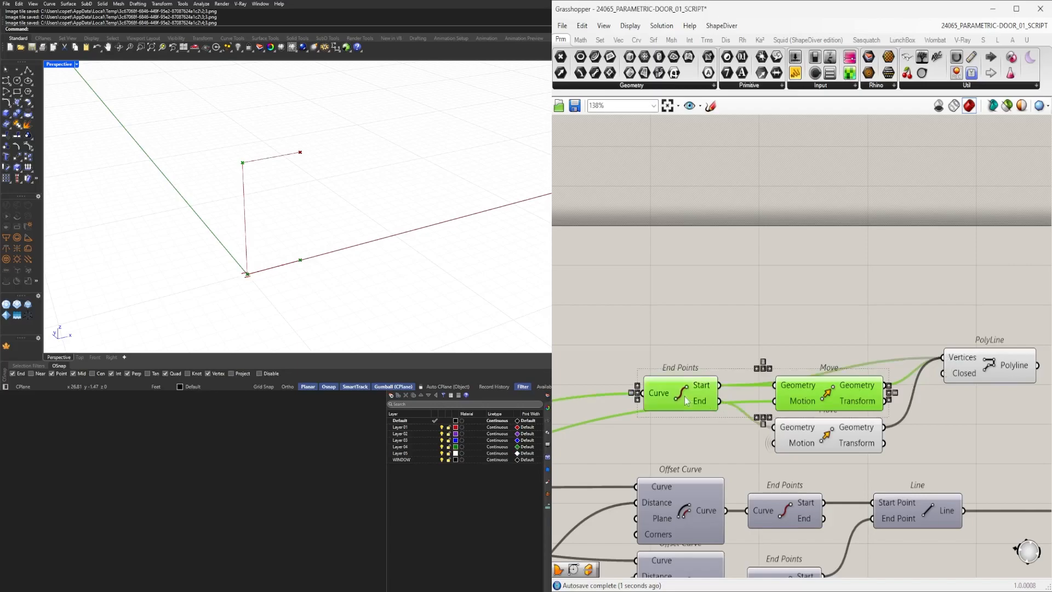
{"action": "left_click_drag", "start_coordinate": [982, 370], "coordinate": [998, 398]}
{"action": "right_click_drag", "start_coordinate": [999, 398], "coordinate": [835, 415]}
{"action": "right_click", "coordinate": [800, 401]}
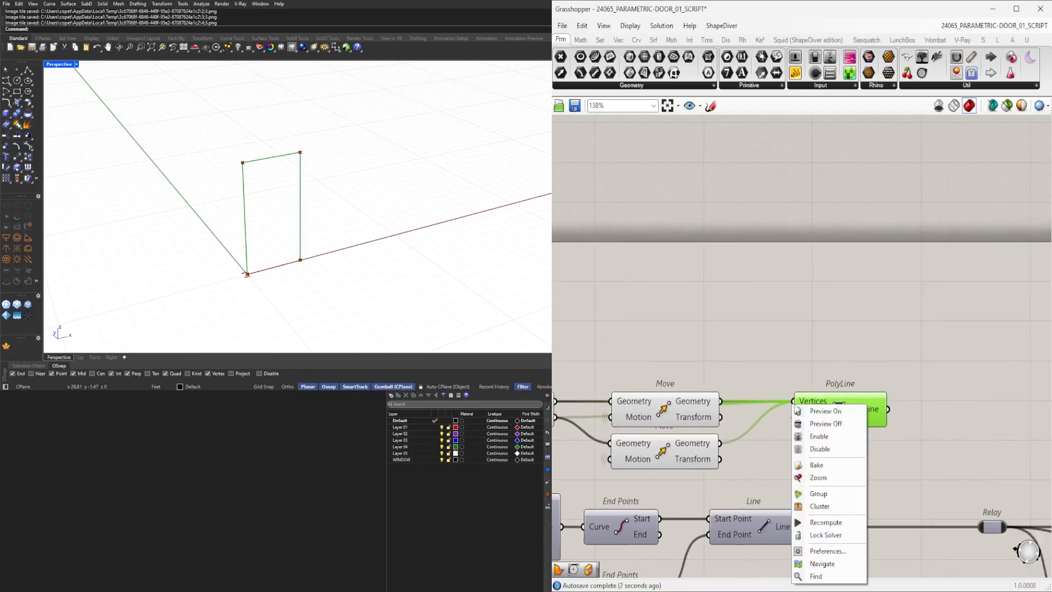
{"action": "left_click", "coordinate": [932, 420]}
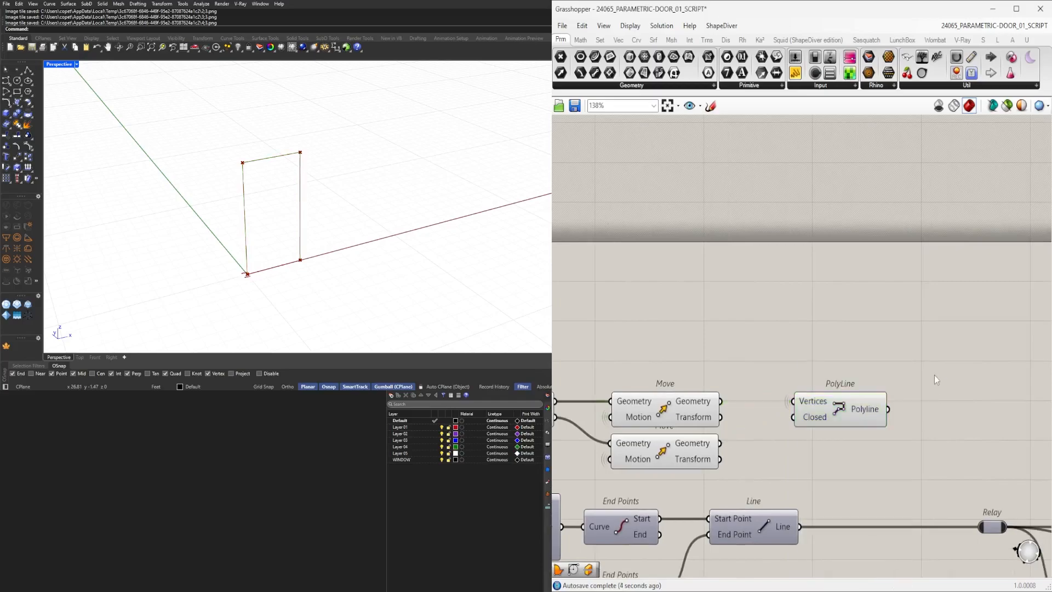
{"action": "left_click_drag", "start_coordinate": [841, 413], "coordinate": [807, 382]}
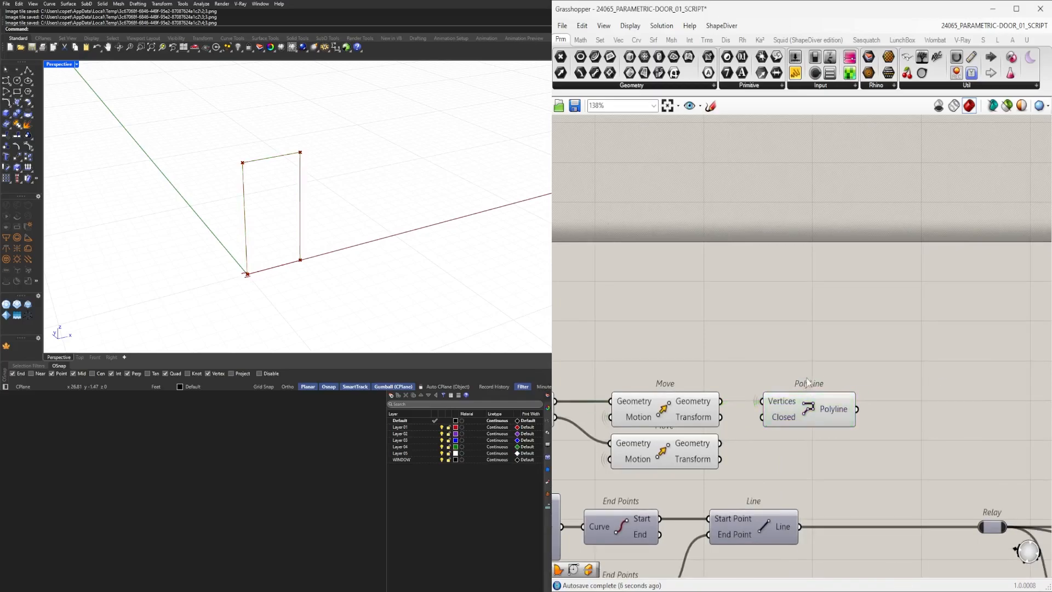
{"action": "right_click_drag", "start_coordinate": [808, 389], "coordinate": [805, 376]}
{"action": "left_click", "coordinate": [839, 401]}
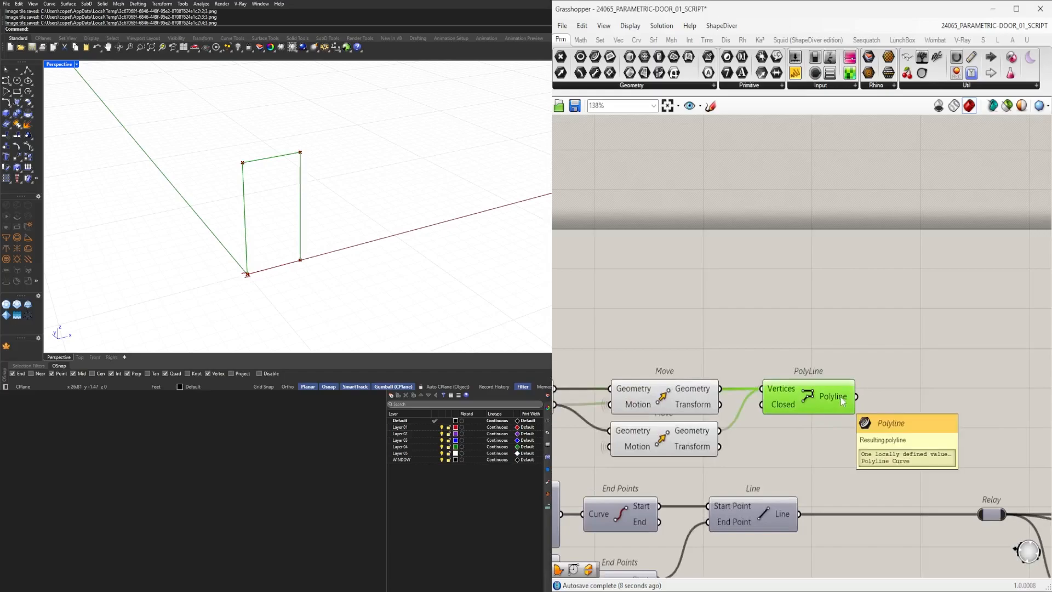
Rearrange the window definition components around the Join Curves component on the canvas.
{"action": "scroll", "coordinate": [886, 422], "scroll_direction": "down", "scroll_amount": 5}
{"action": "right_click_drag", "start_coordinate": [945, 429], "coordinate": [792, 406]}
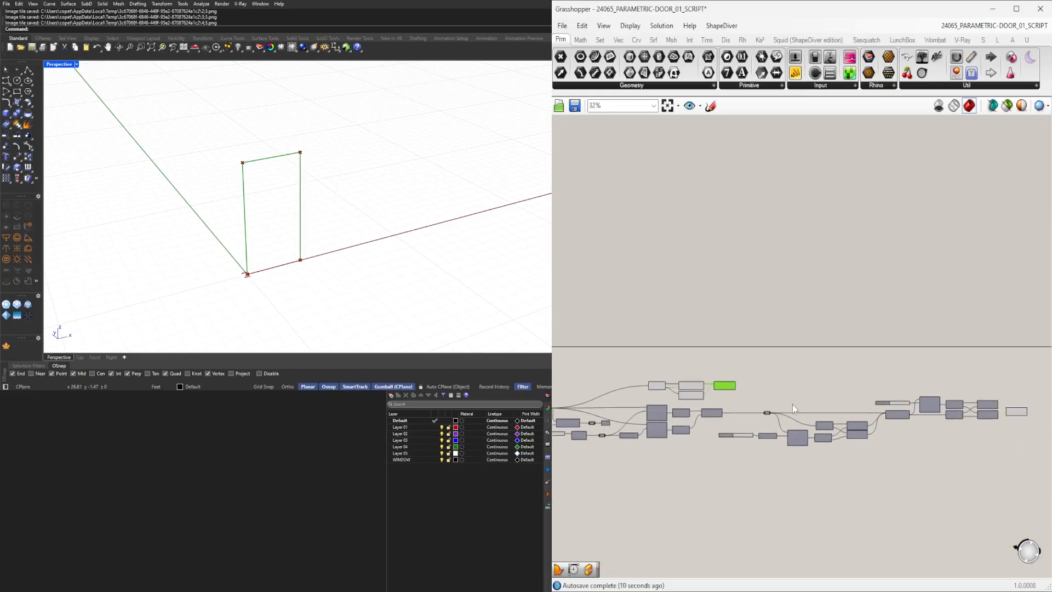
{"action": "scroll", "coordinate": [643, 376], "scroll_direction": "up", "scroll_amount": 2}
{"action": "right_click", "coordinate": [663, 414]}
{"action": "mouse_move", "coordinate": [734, 395]}
{"action": "left_click", "coordinate": [795, 421]}
{"action": "scroll", "coordinate": [748, 364], "scroll_direction": "down", "scroll_amount": 4}
{"action": "left_click_drag", "start_coordinate": [752, 360], "coordinate": [867, 388]}
{"action": "scroll", "coordinate": [666, 404], "scroll_direction": "down", "scroll_amount": 3}
{"action": "left_click", "coordinate": [883, 369]}
{"action": "scroll", "coordinate": [839, 404], "scroll_direction": "up", "scroll_amount": 7}
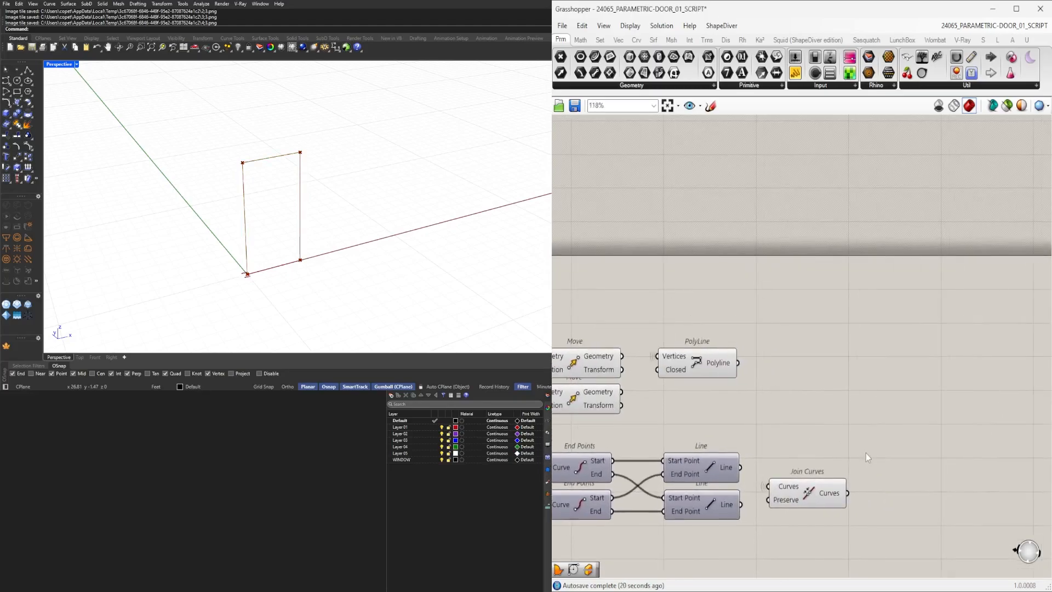
Add a Sweep1 component and a Cap Holes component after it.
{"action": "double_click", "coordinate": [865, 450]}
{"action": "type", "text": "SWE"}
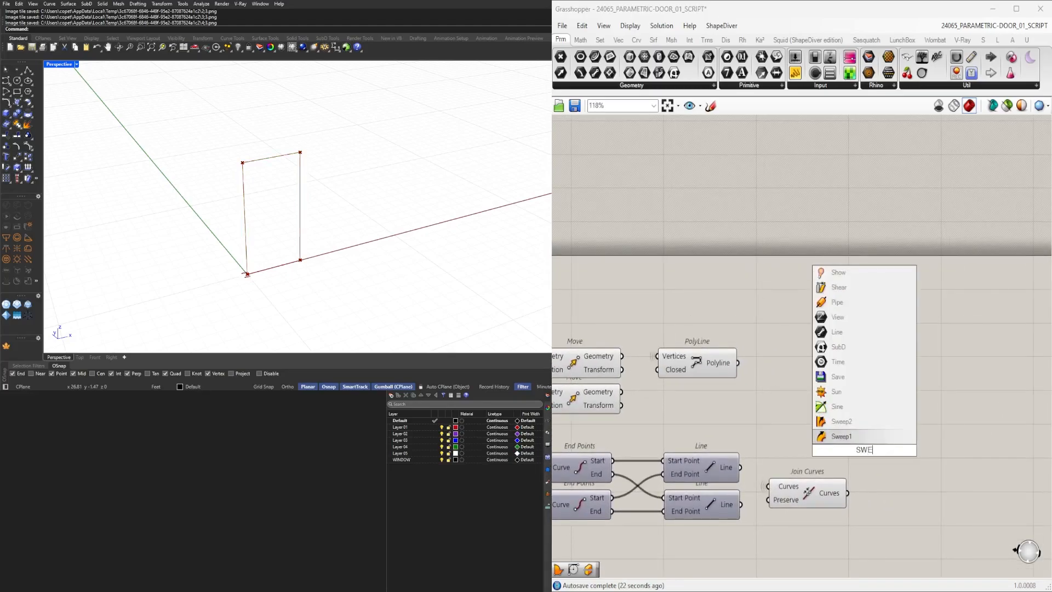
{"action": "left_click", "coordinate": [841, 437]}
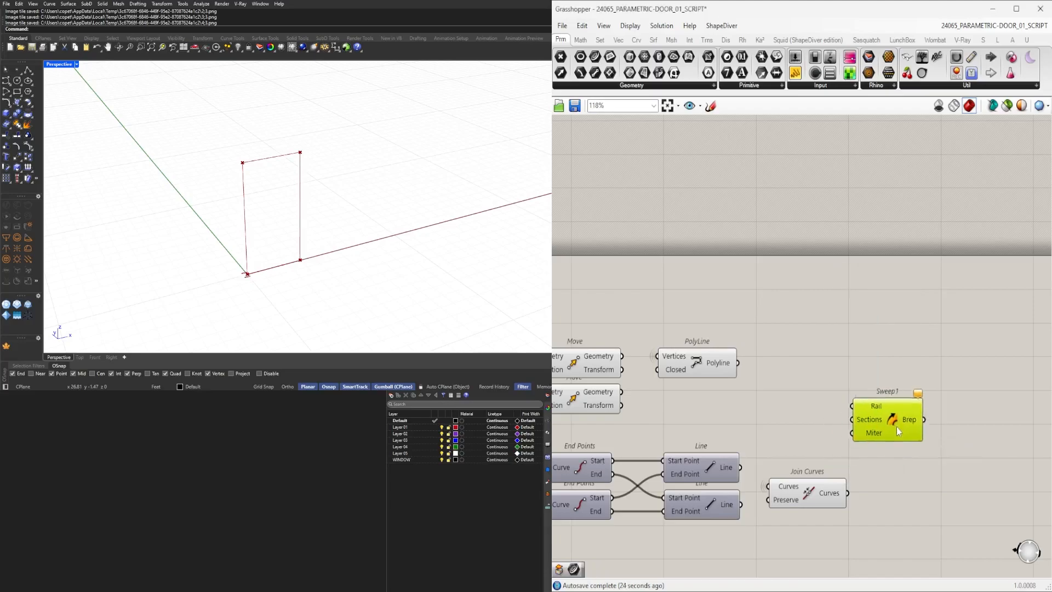
{"action": "double_click", "coordinate": [981, 393]}
{"action": "type", "text": "cap"}
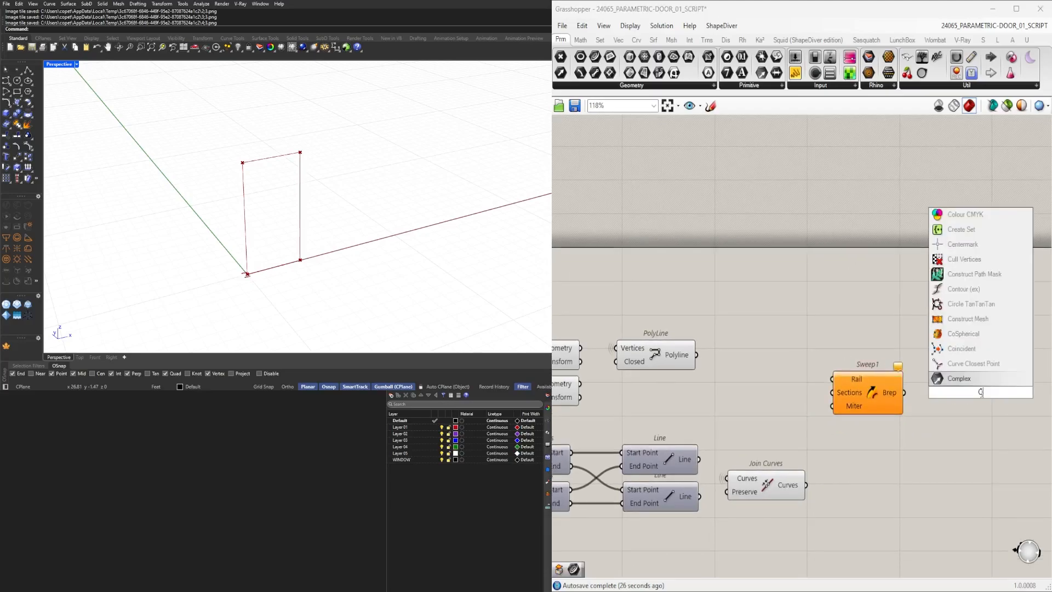
{"action": "key", "text": "Return"}
{"action": "left_click", "coordinate": [869, 393]}
{"action": "scroll", "coordinate": [860, 345], "scroll_direction": "up", "scroll_amount": 2}
{"action": "middle_click", "coordinate": [860, 345]}
{"action": "left_click", "coordinate": [778, 436]}
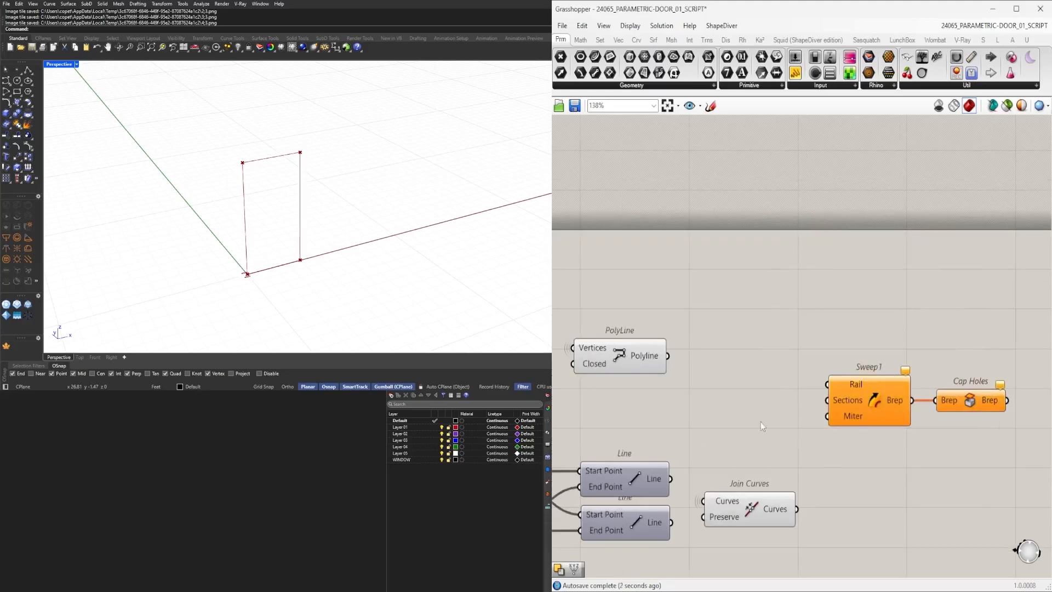
Connect the Polyline to the Sweep1 Rail input and the joined curves to its Sections input.
{"action": "left_click", "coordinate": [649, 361]}
{"action": "left_click_drag", "start_coordinate": [663, 355], "coordinate": [861, 425]}
{"action": "left_click", "coordinate": [852, 399]}
{"action": "left_click", "coordinate": [836, 494]}
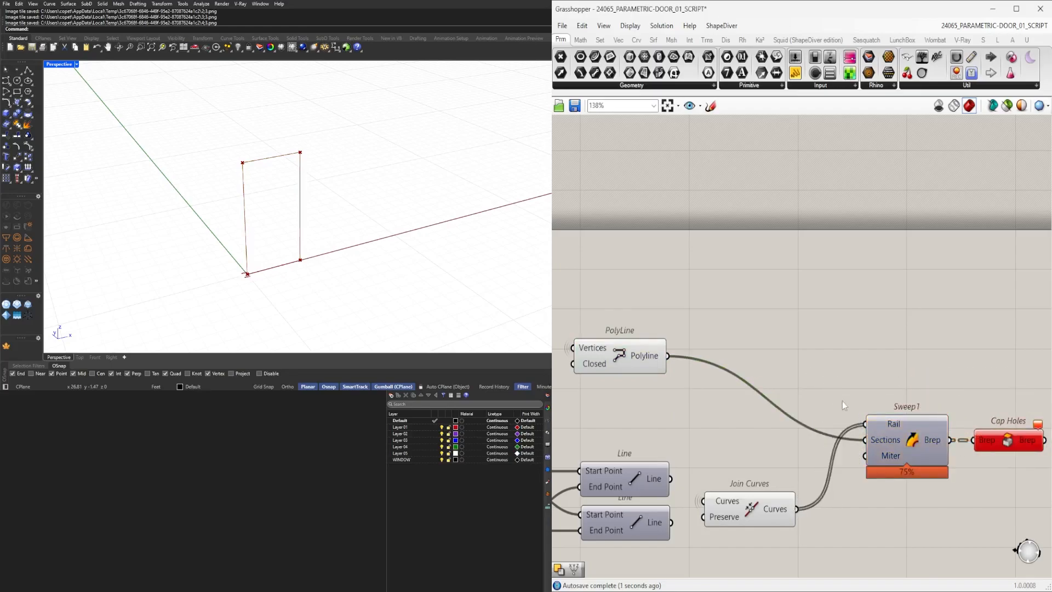
{"action": "scroll", "coordinate": [877, 422], "scroll_direction": "up", "scroll_amount": 3}
{"action": "left_click", "coordinate": [871, 431]}
{"action": "key", "text": "space"}
{"action": "left_click", "coordinate": [889, 408]}
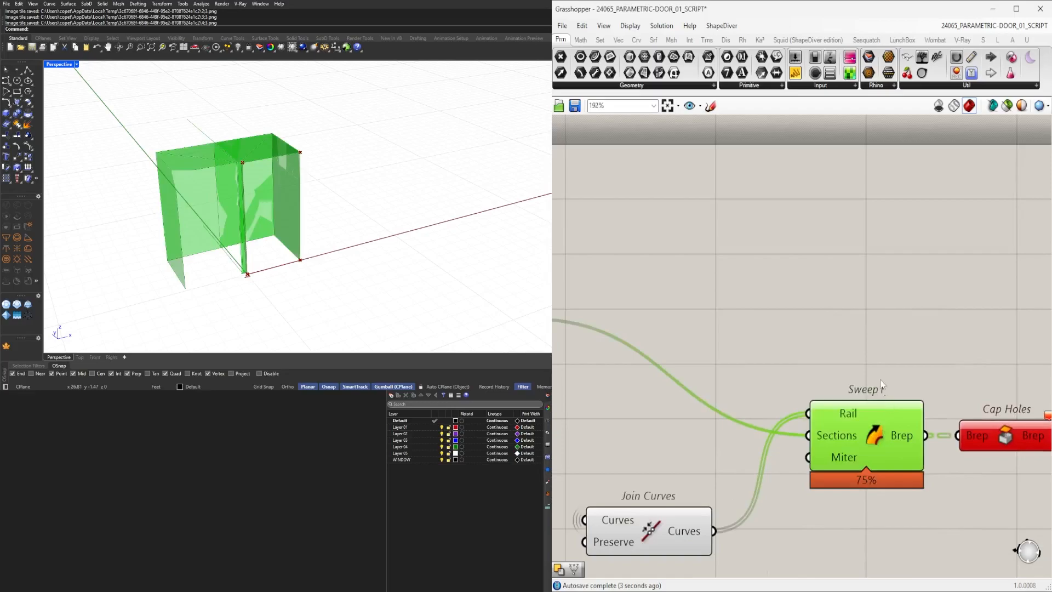
{"action": "left_click", "coordinate": [881, 378]}
{"action": "scroll", "coordinate": [790, 413], "scroll_direction": "down", "scroll_amount": 3}
{"action": "left_click", "coordinate": [686, 500]}
{"action": "right_click_drag", "start_coordinate": [712, 508], "coordinate": [755, 488]}
{"action": "left_click_drag", "start_coordinate": [784, 478], "coordinate": [852, 411]}
{"action": "left_click_drag", "start_coordinate": [782, 372], "coordinate": [849, 391]}
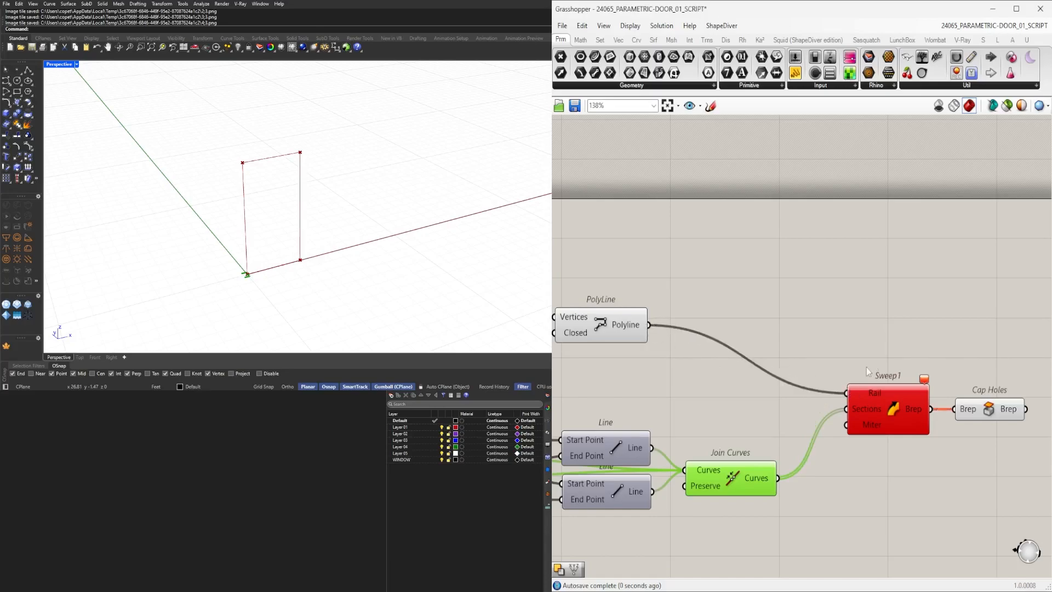
Delete the Cap Holes component.
{"action": "right_click_drag", "start_coordinate": [960, 340], "coordinate": [861, 338]}
{"action": "left_click", "coordinate": [789, 409]}
{"action": "middle_click", "coordinate": [783, 403]}
{"action": "left_click", "coordinate": [799, 372]}
{"action": "left_click", "coordinate": [935, 447]}
{"action": "left_click", "coordinate": [903, 413]}
{"action": "right_click_drag", "start_coordinate": [816, 392], "coordinate": [855, 381]}
{"action": "key", "text": "Delete"}
Reconnect the joined curves and polyline wires into the Sweep1 component.
{"action": "left_click", "coordinate": [677, 475]}
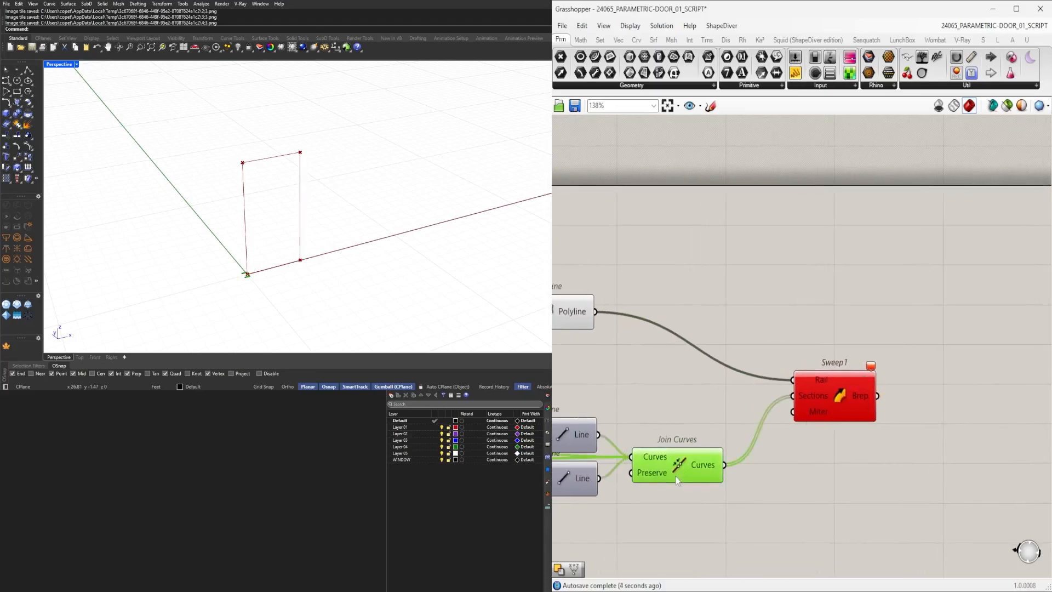
{"action": "right_click_drag", "start_coordinate": [675, 447], "coordinate": [827, 441]}
{"action": "left_click", "coordinate": [709, 310]}
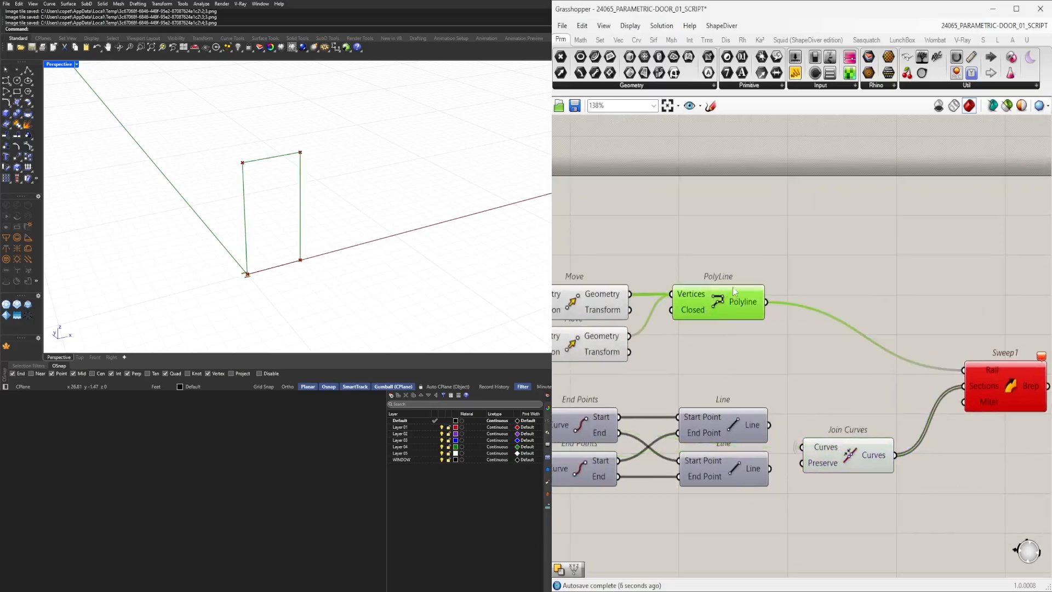
{"action": "scroll", "coordinate": [745, 312], "scroll_direction": "up", "scroll_amount": 3}
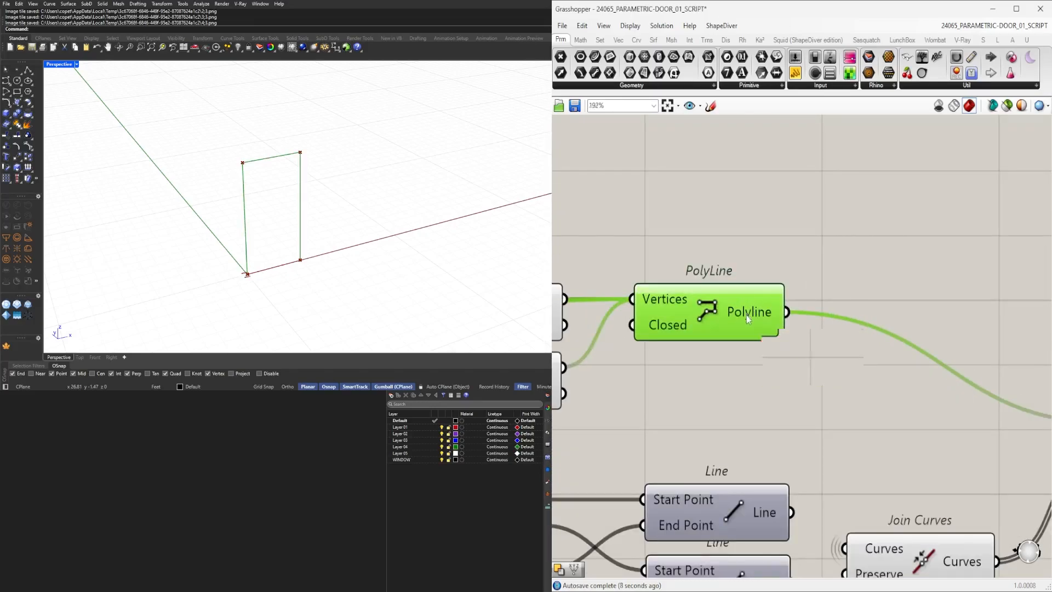
{"action": "scroll", "coordinate": [746, 312], "scroll_direction": "down", "scroll_amount": 3}
Replace the Sweep1 component, connecting the Polyline to Rail and a Line to Sections.
{"action": "left_click", "coordinate": [844, 382]}
{"action": "key", "text": "Delete"}
{"action": "double_click", "coordinate": [845, 383]}
{"action": "type", "text": "SWEE"}
{"action": "left_click", "coordinate": [849, 369]}
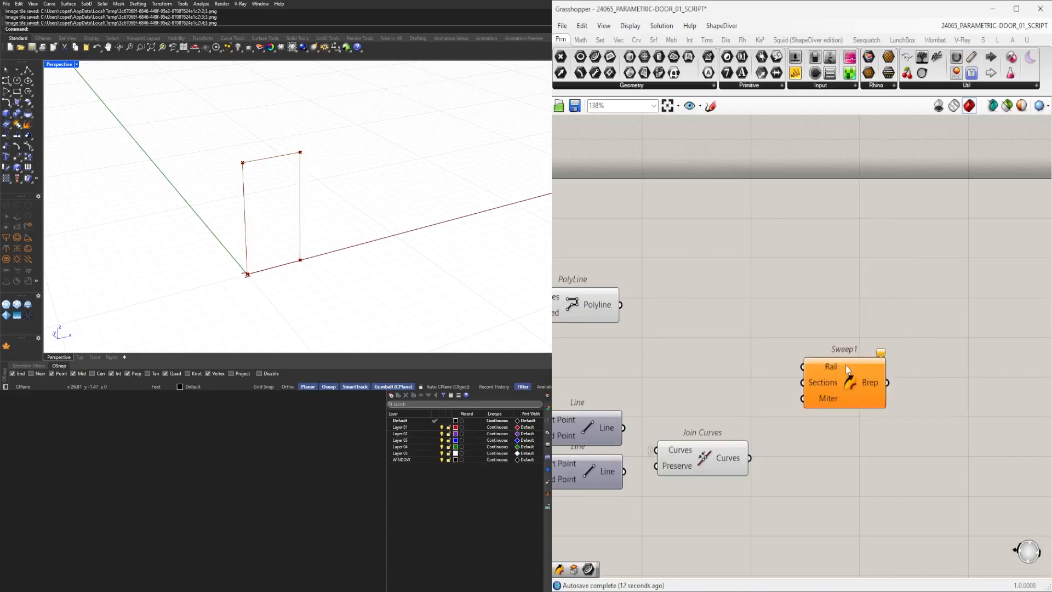
{"action": "left_click_drag", "start_coordinate": [621, 306], "coordinate": [889, 402]}
{"action": "right_click_drag", "start_coordinate": [564, 440], "coordinate": [741, 408]}
{"action": "scroll", "coordinate": [741, 408], "scroll_direction": "down", "scroll_amount": 3}
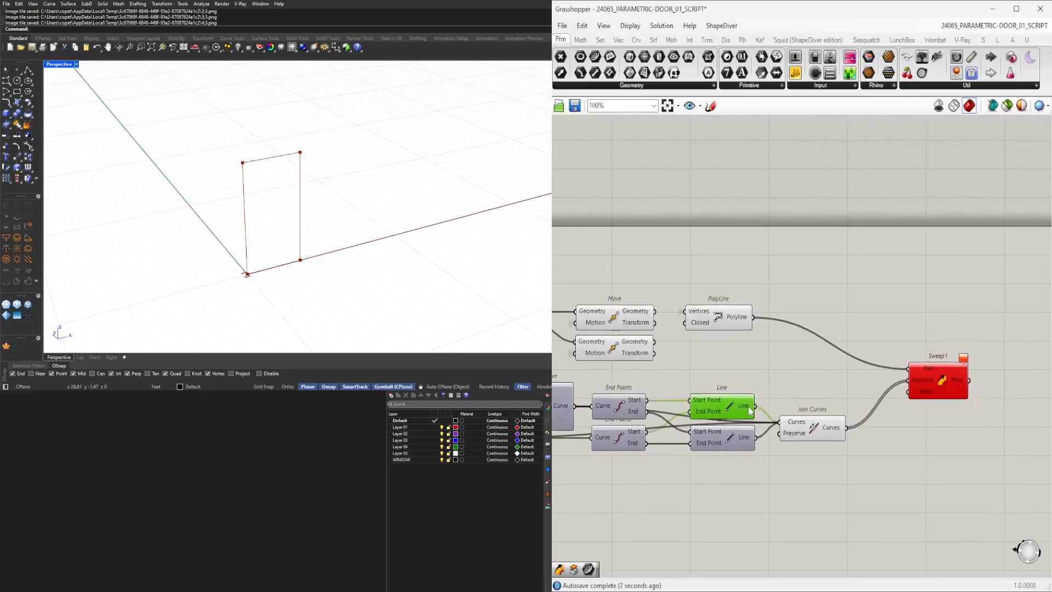
{"action": "left_click_drag", "start_coordinate": [913, 383], "coordinate": [913, 383]}
{"action": "left_click", "coordinate": [928, 381]}
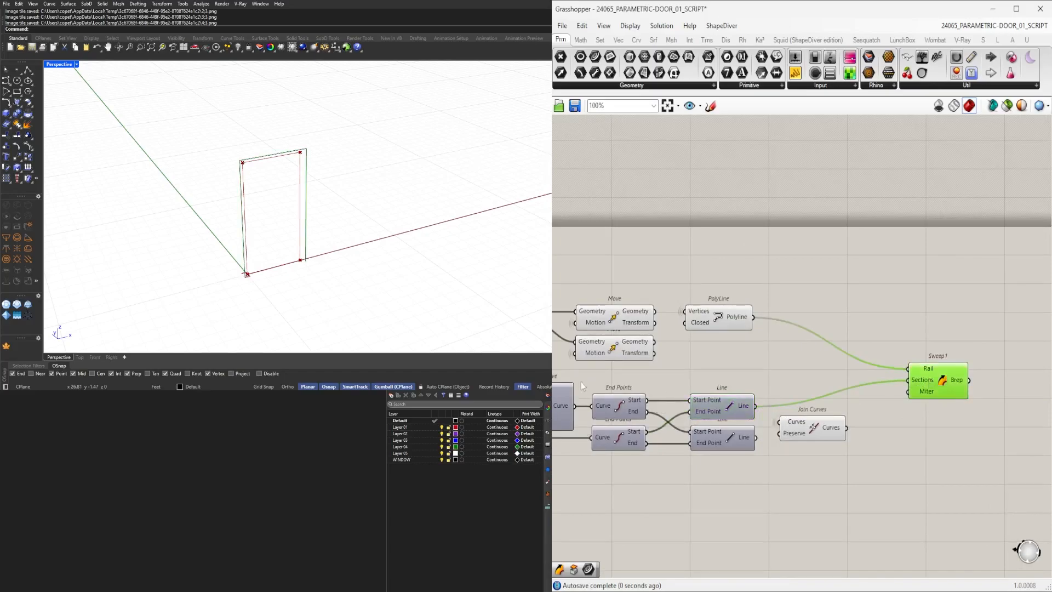
{"action": "scroll", "coordinate": [276, 161], "scroll_direction": "up", "scroll_amount": 6}
{"action": "right_click_drag", "start_coordinate": [289, 179], "coordinate": [331, 161]}
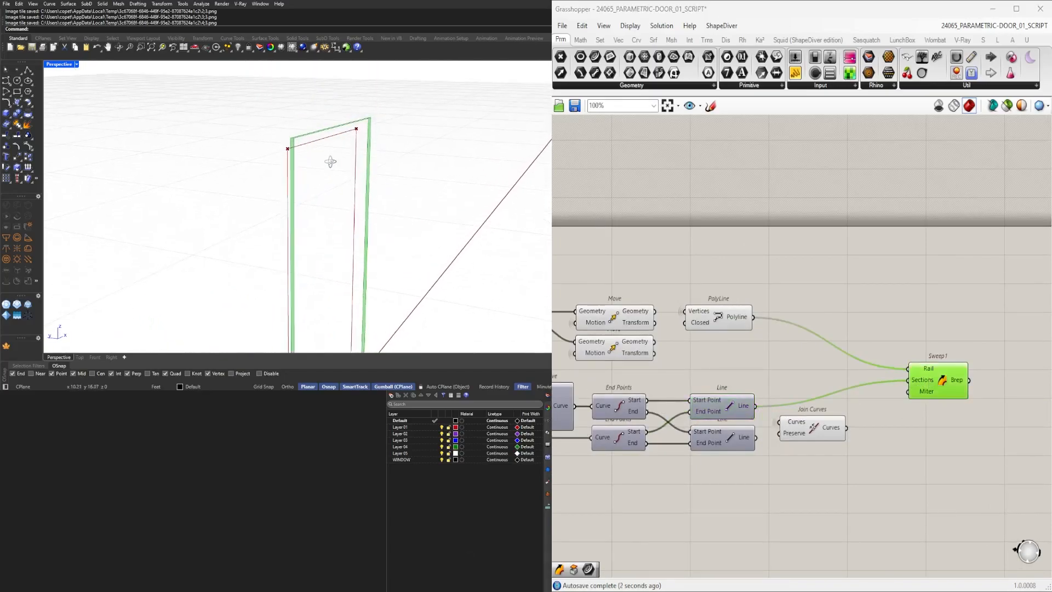
Disconnect the line from the Sweep1 Sections input.
{"action": "right_click_drag", "start_coordinate": [748, 433], "coordinate": [823, 411]}
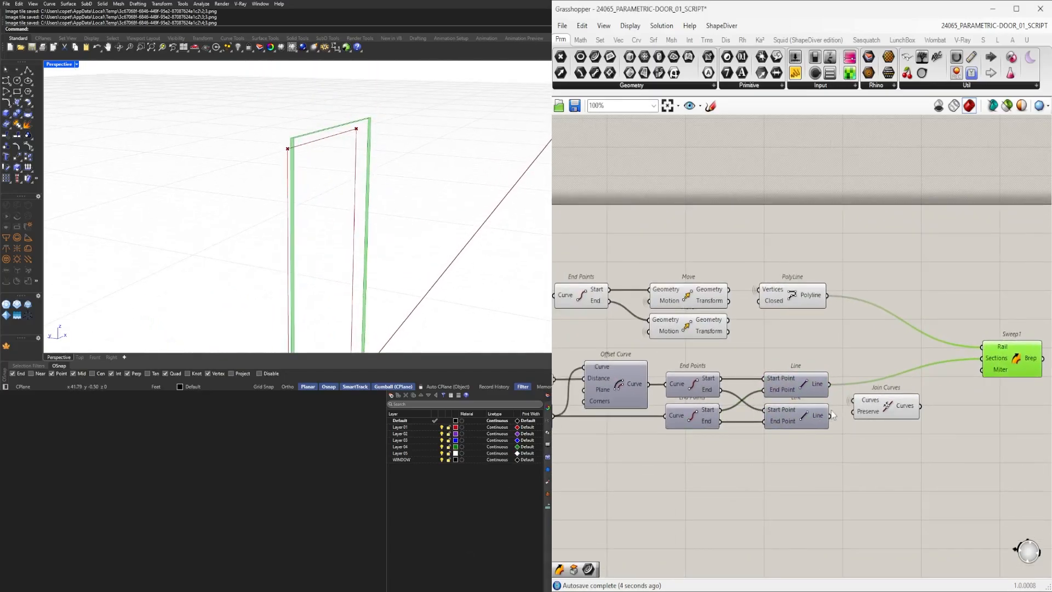
{"action": "left_click_drag", "start_coordinate": [979, 362], "coordinate": [983, 359], "text": "shift"}
{"action": "right_click_drag", "start_coordinate": [1009, 369], "coordinate": [933, 365]}
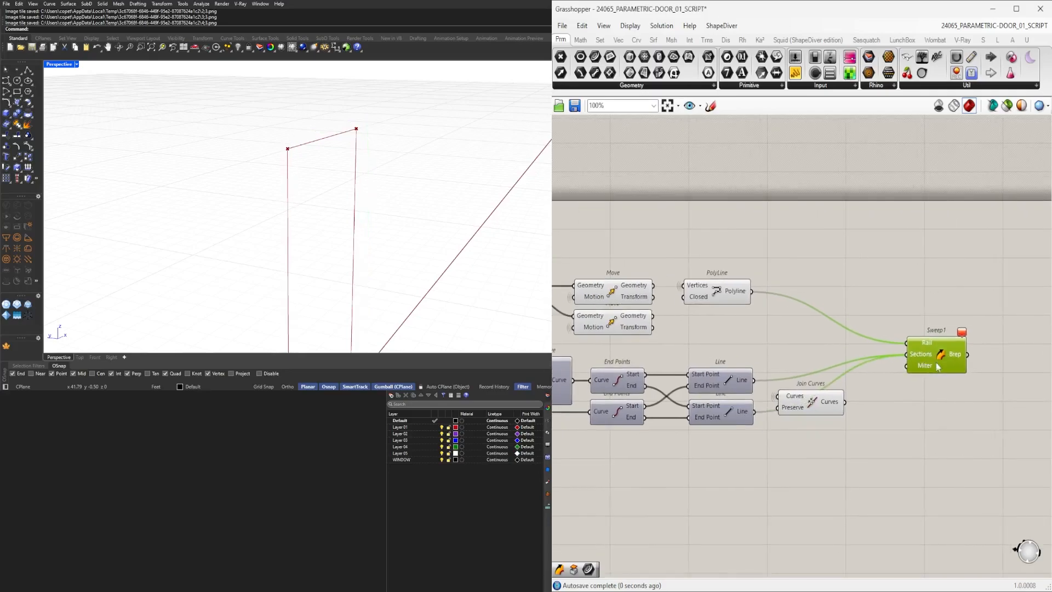
{"action": "left_click", "coordinate": [829, 409]}
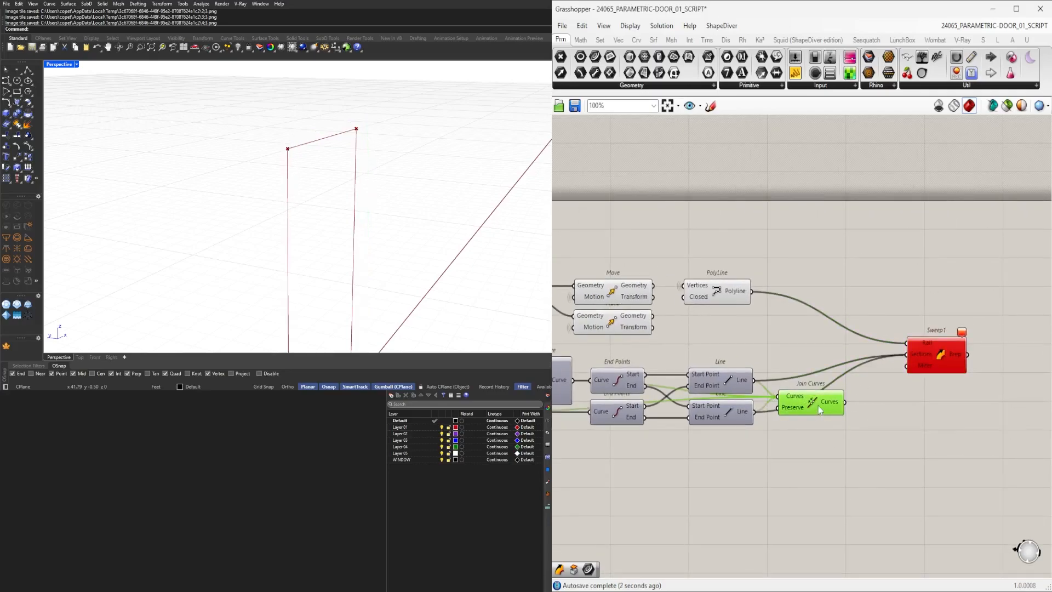
Add a Boundary Surfaces component fed by Join Curves and connect its surfaces to the Sweep1 Sections input.
{"action": "double_click", "coordinate": [890, 405]}
{"action": "type", "text": "bound"}
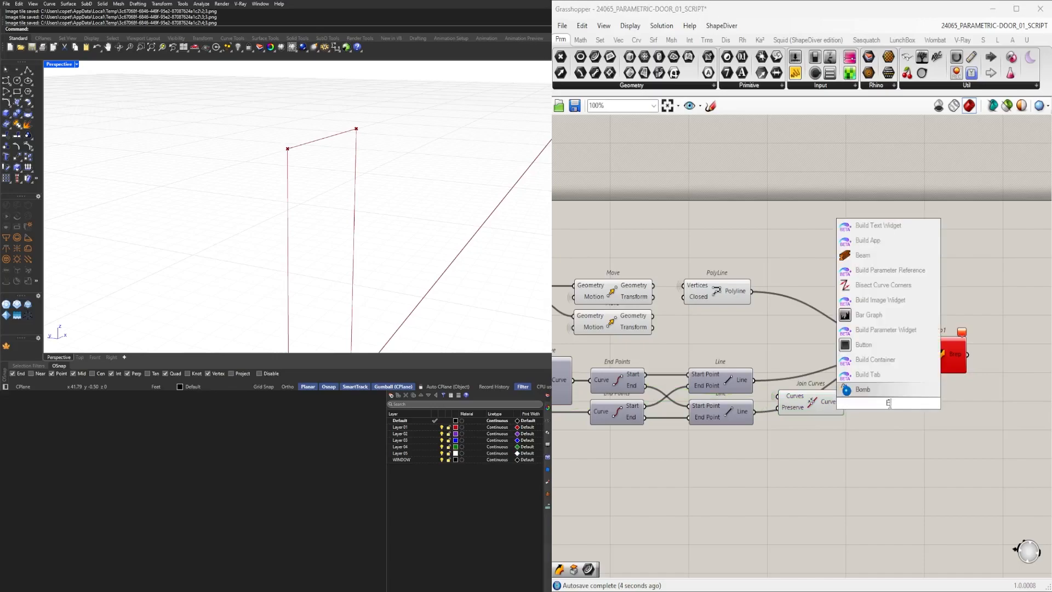
{"action": "key", "text": "Return"}
{"action": "left_click_drag", "start_coordinate": [856, 404], "coordinate": [858, 403]}
{"action": "left_click_drag", "start_coordinate": [935, 355], "coordinate": [989, 303]}
{"action": "left_click", "coordinate": [998, 355]}
{"action": "left_click_drag", "start_coordinate": [920, 449], "coordinate": [807, 367]}
{"action": "middle_click", "coordinate": [837, 362]}
{"action": "left_click_drag", "start_coordinate": [999, 308], "coordinate": [1006, 308]}
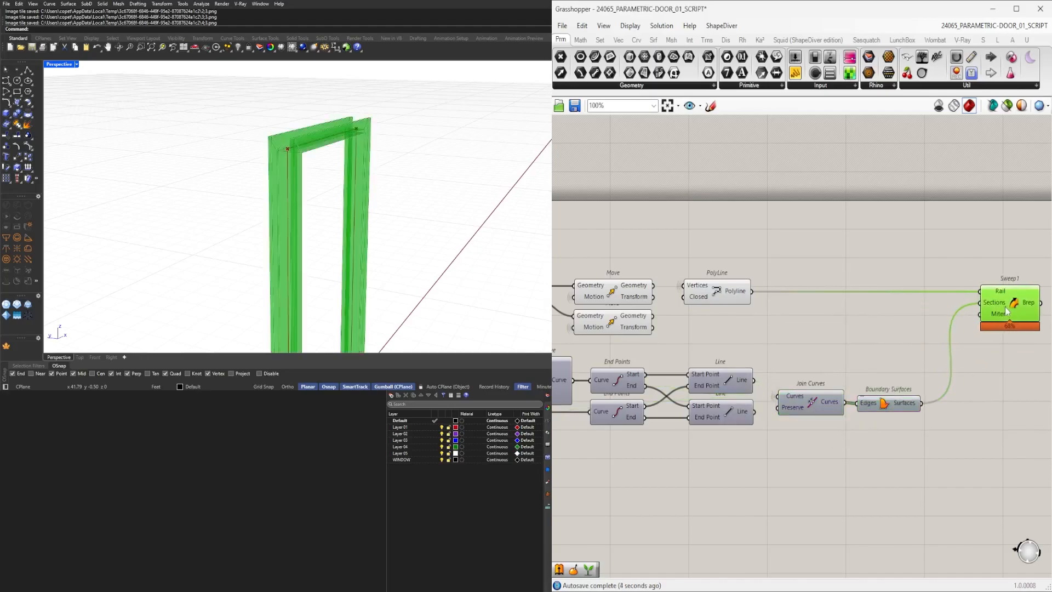
Add a Merge Faces component and connect the Sweep1 Brep output to it.
{"action": "right_click_drag", "start_coordinate": [385, 204], "coordinate": [298, 209]}
{"action": "scroll", "coordinate": [274, 148], "scroll_direction": "up", "scroll_amount": 3}
{"action": "right_click_drag", "start_coordinate": [353, 187], "coordinate": [433, 137]}
{"action": "scroll", "coordinate": [439, 112], "scroll_direction": "up", "scroll_amount": 3}
{"action": "right_click_drag", "start_coordinate": [850, 212], "coordinate": [654, 211]}
{"action": "double_click", "coordinate": [914, 315]}
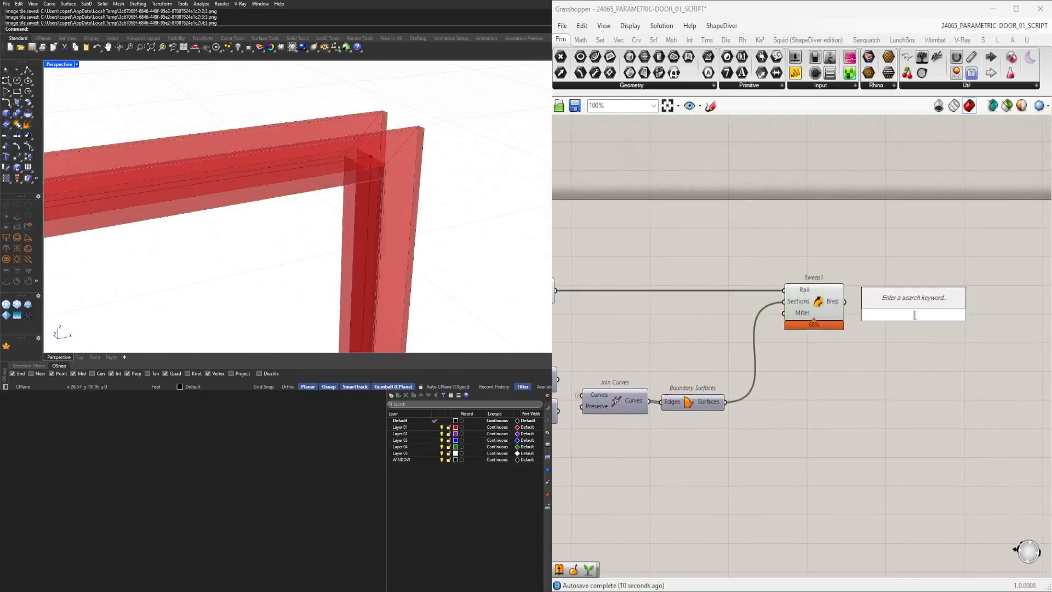
{"action": "type", "text": "merge"}
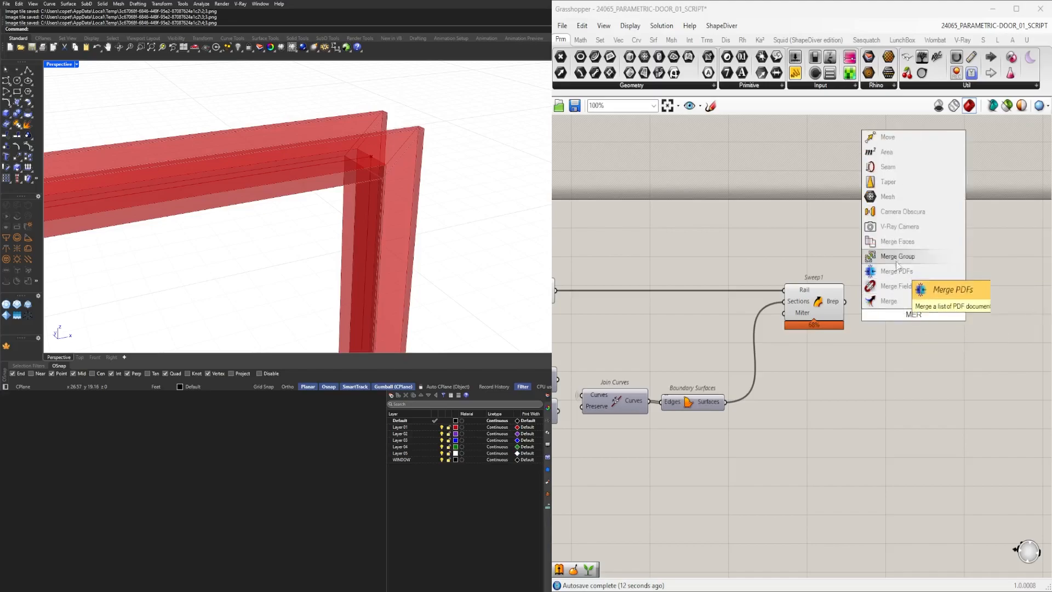
{"action": "left_click", "coordinate": [894, 237]}
{"action": "left_click_drag", "start_coordinate": [845, 302], "coordinate": [907, 307]}
{"action": "left_click_drag", "start_coordinate": [818, 368], "coordinate": [780, 310]}
{"action": "scroll", "coordinate": [767, 235], "scroll_direction": "up", "scroll_amount": 1}
{"action": "middle_click", "coordinate": [767, 236]}
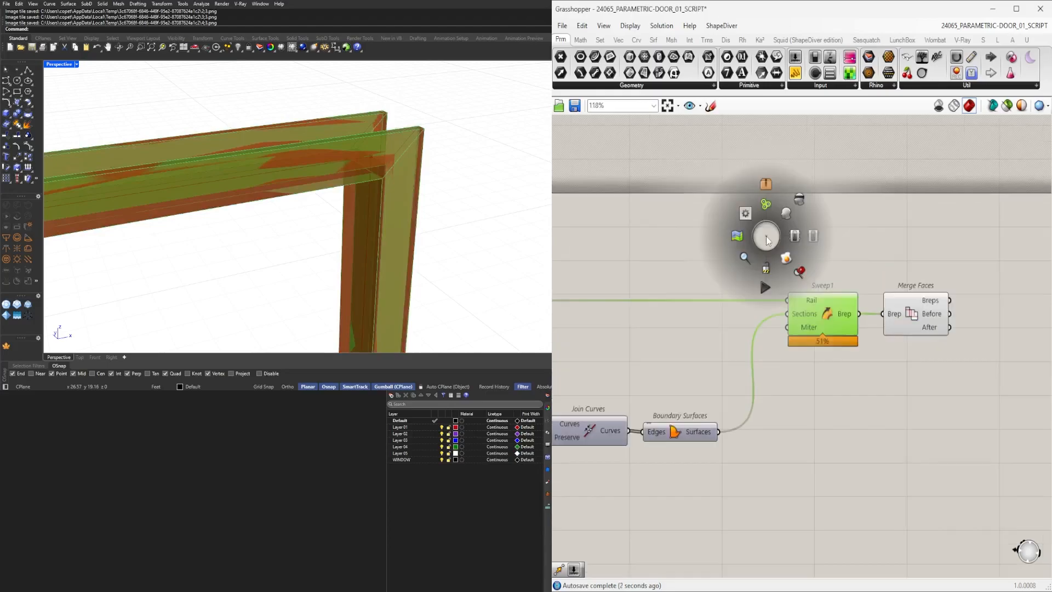
{"action": "left_click", "coordinate": [800, 201]}
{"action": "scroll", "coordinate": [877, 307], "scroll_direction": "down", "scroll_amount": 5}
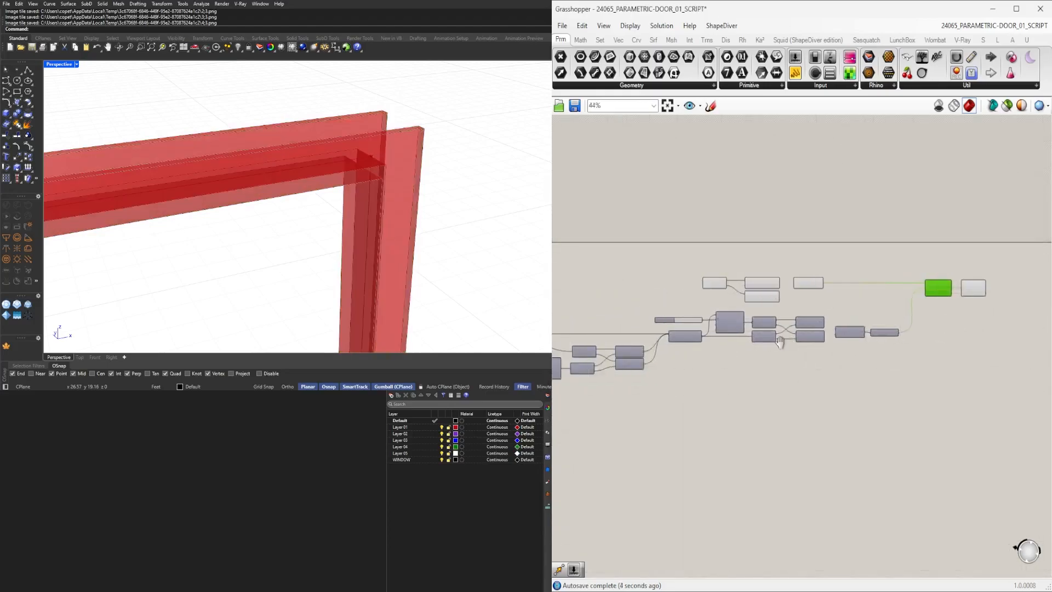
{"action": "left_click_drag", "start_coordinate": [921, 365], "coordinate": [708, 254]}
{"action": "scroll", "coordinate": [721, 245], "scroll_direction": "up", "scroll_amount": 1}
{"action": "middle_click", "coordinate": [722, 245]}
{"action": "left_click", "coordinate": [751, 214]}
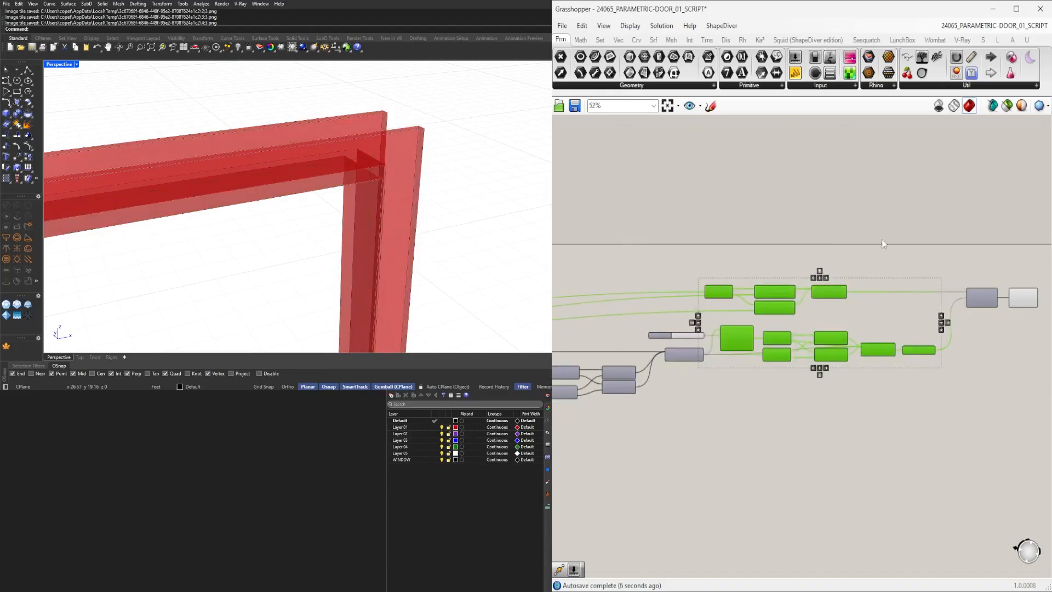
{"action": "left_click", "coordinate": [869, 238]}
Rename the slider feeding the Extrude height to WALL DEPTH.
{"action": "right_click_drag", "start_coordinate": [823, 269], "coordinate": [664, 293]}
{"action": "scroll", "coordinate": [421, 207], "scroll_direction": "down", "scroll_amount": 2}
{"action": "right_click_drag", "start_coordinate": [421, 206], "coordinate": [351, 204]}
{"action": "right_click_drag", "start_coordinate": [660, 390], "coordinate": [889, 317]}
{"action": "scroll", "coordinate": [667, 321], "scroll_direction": "up", "scroll_amount": 4}
{"action": "right_click_drag", "start_coordinate": [658, 322], "coordinate": [1014, 303]}
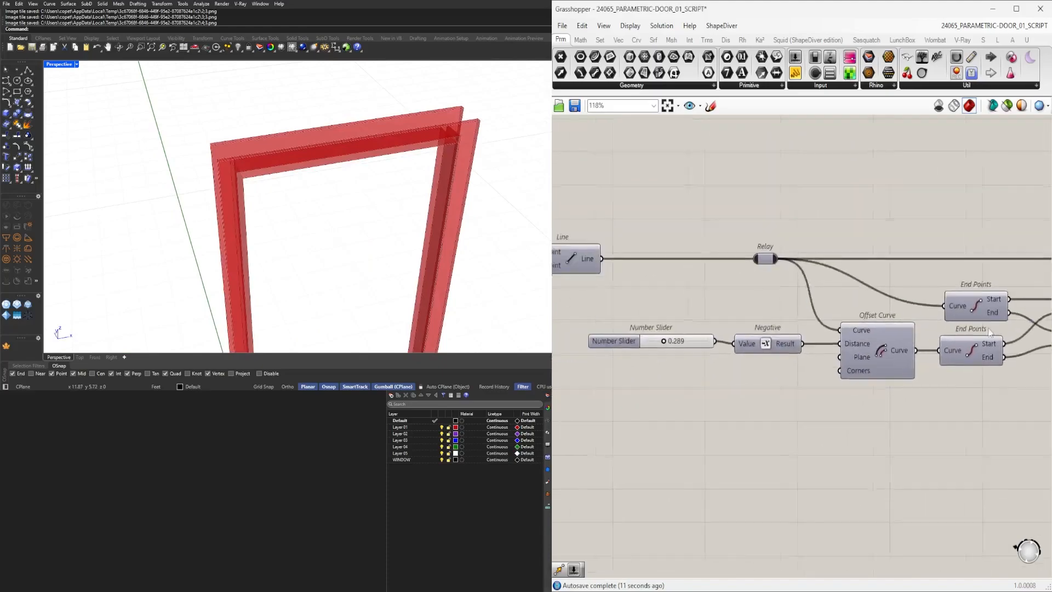
{"action": "right_click_drag", "start_coordinate": [564, 332], "coordinate": [806, 327]}
{"action": "scroll", "coordinate": [774, 327], "scroll_direction": "down", "scroll_amount": 4}
{"action": "scroll", "coordinate": [814, 343], "scroll_direction": "up", "scroll_amount": 7}
{"action": "scroll", "coordinate": [814, 343], "scroll_direction": "up", "scroll_amount": 2}
{"action": "left_click_drag", "start_coordinate": [874, 285], "coordinate": [902, 291]}
{"action": "right_click", "coordinate": [701, 298]}
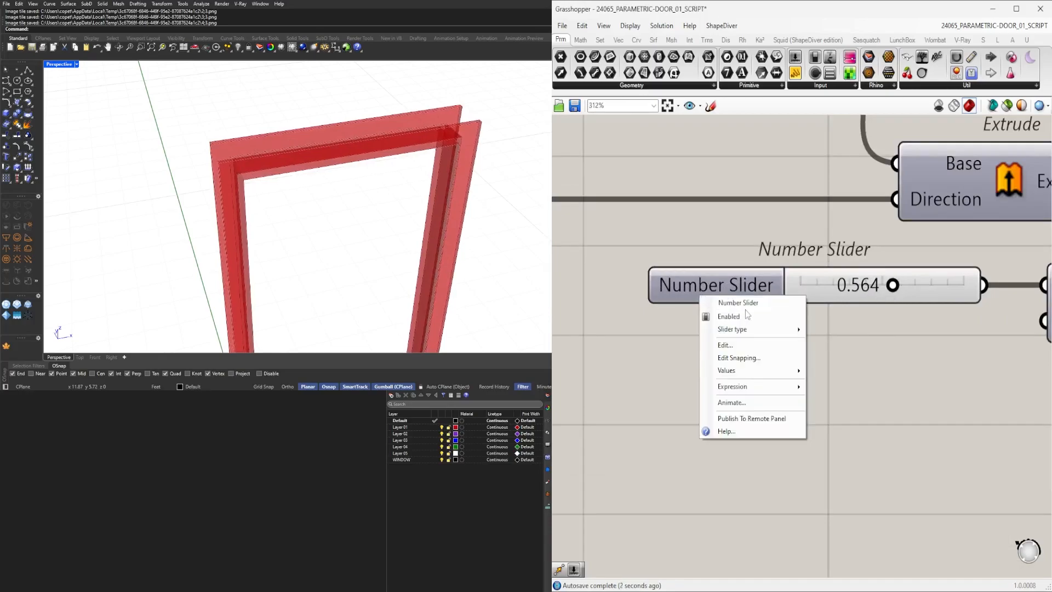
{"action": "type", "text": "WALL DEO"}
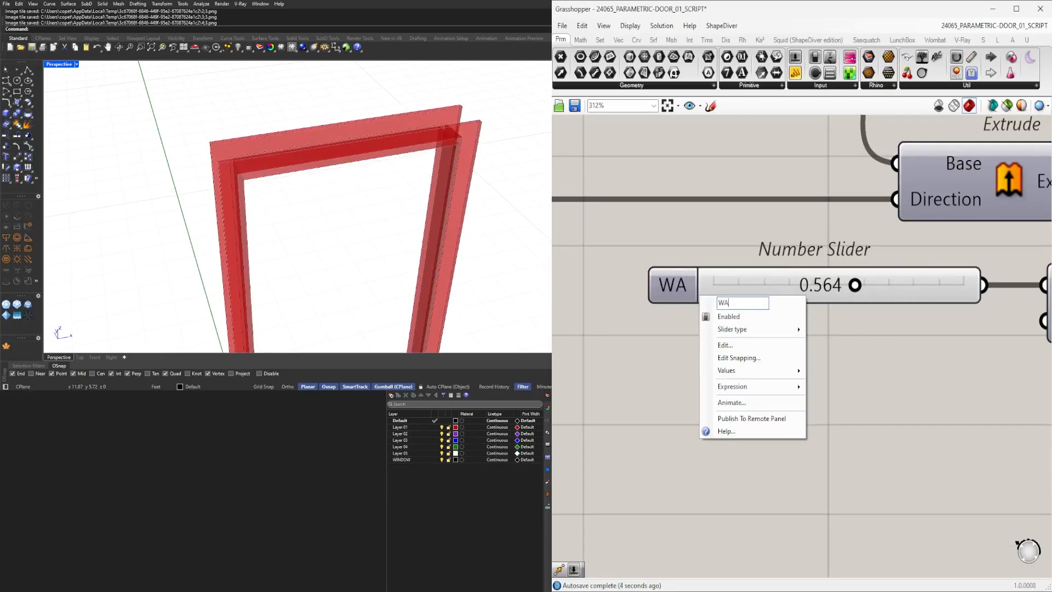
{"action": "key", "text": "BackSpace"}
{"action": "type", "text": "PTH"}
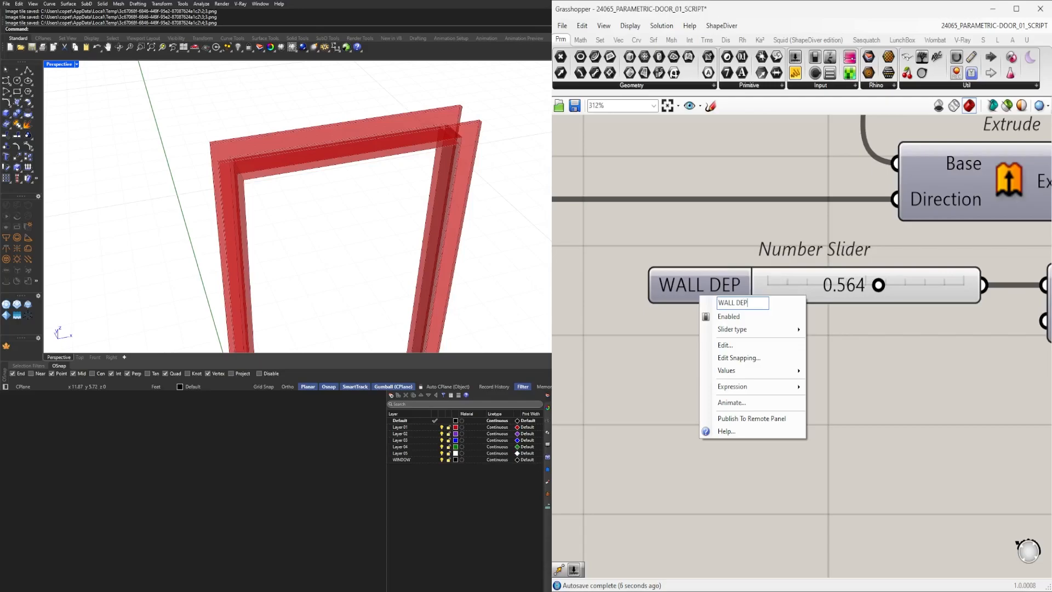
{"action": "key", "text": "Return"}
{"action": "left_click", "coordinate": [722, 301]}
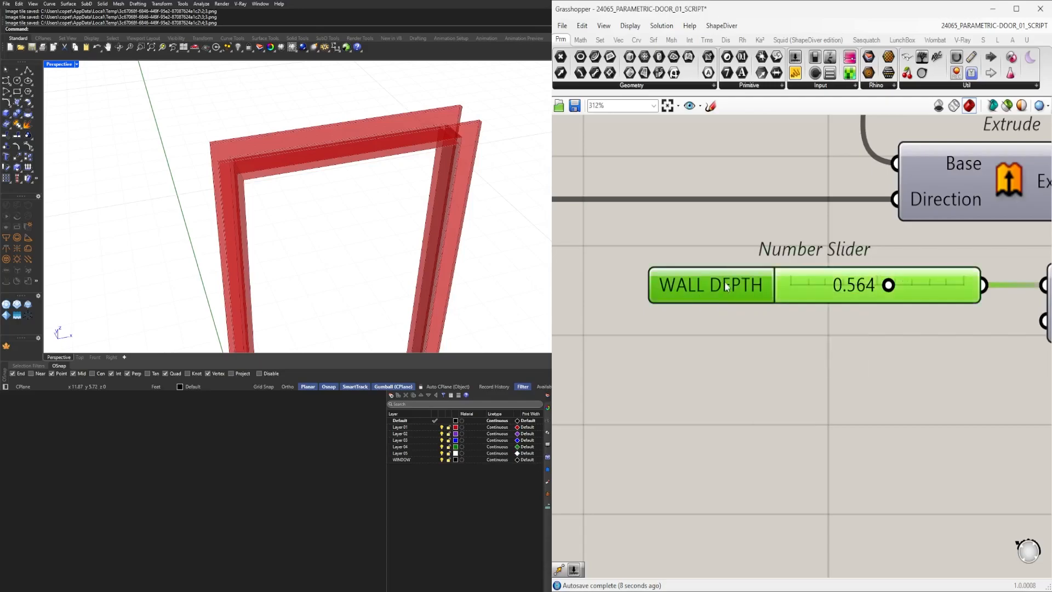
Group the WALL DEPTH slider with the other input parameters.
{"action": "scroll", "coordinate": [727, 290], "scroll_direction": "down", "scroll_amount": 4}
{"action": "left_click", "coordinate": [748, 357]}
{"action": "scroll", "coordinate": [784, 351], "scroll_direction": "down", "scroll_amount": 4}
{"action": "scroll", "coordinate": [861, 274], "scroll_direction": "up", "scroll_amount": 4}
{"action": "left_click_drag", "start_coordinate": [847, 294], "coordinate": [835, 254], "text": "alt"}
{"action": "left_click", "coordinate": [840, 296]}
{"action": "key", "text": "ctrl+g"}
{"action": "left_click_drag", "start_coordinate": [846, 256], "coordinate": [845, 243]}
{"action": "scroll", "coordinate": [945, 245], "scroll_direction": "down", "scroll_amount": 6}
{"action": "right_click_drag", "start_coordinate": [1008, 334], "coordinate": [729, 404]}
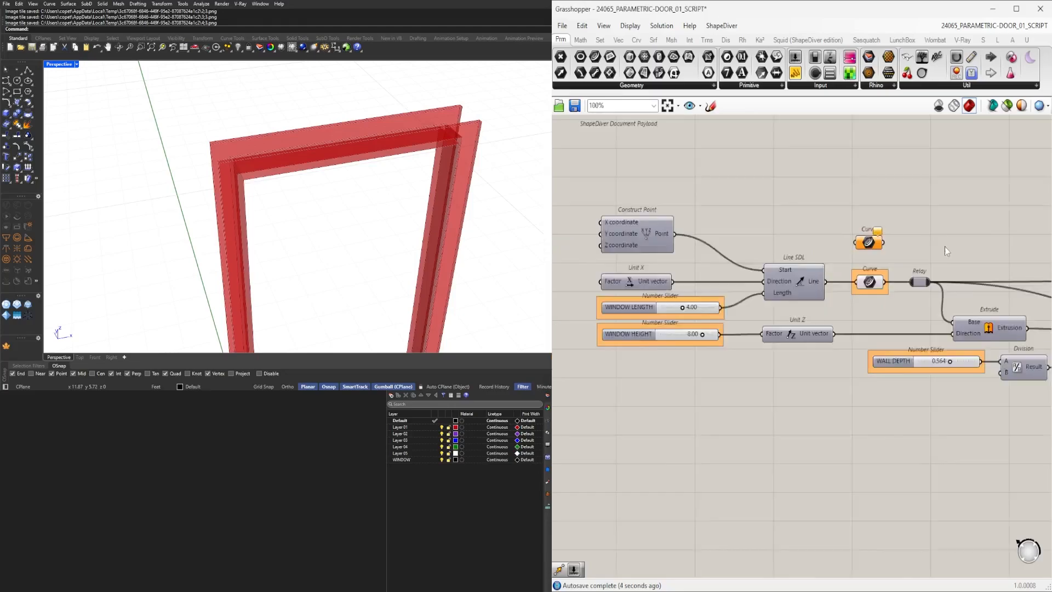
Rename the slider feeding the Negative and Offset Curve components to TRIM DEPTH.
{"action": "scroll", "coordinate": [921, 386], "scroll_direction": "up", "scroll_amount": 5}
{"action": "right_click_drag", "start_coordinate": [918, 387], "coordinate": [760, 378]}
{"action": "scroll", "coordinate": [705, 366], "scroll_direction": "up", "scroll_amount": 4}
{"action": "left_click", "coordinate": [648, 351]}
{"action": "left_click_drag", "start_coordinate": [648, 351], "coordinate": [648, 357]}
{"action": "left_click_drag", "start_coordinate": [739, 359], "coordinate": [755, 358]}
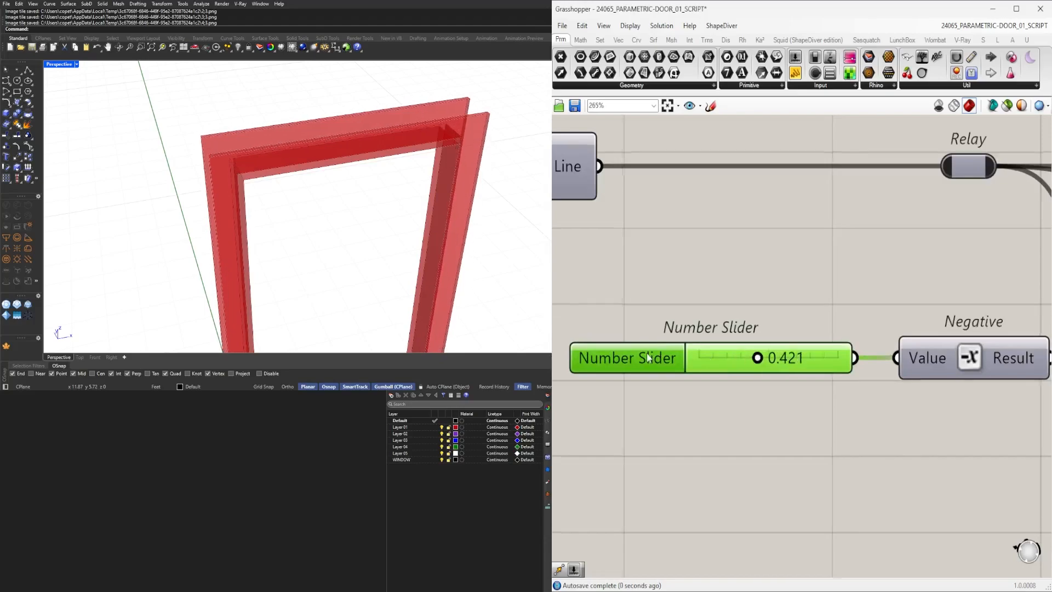
{"action": "right_click", "coordinate": [682, 364]}
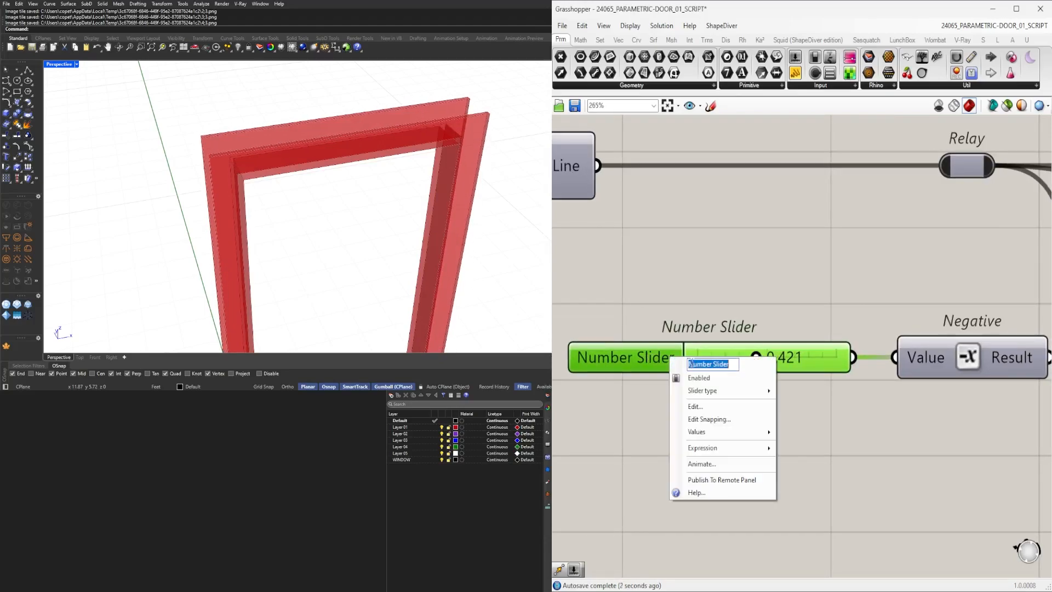
{"action": "type", "text": "TRIM DEPTH"}
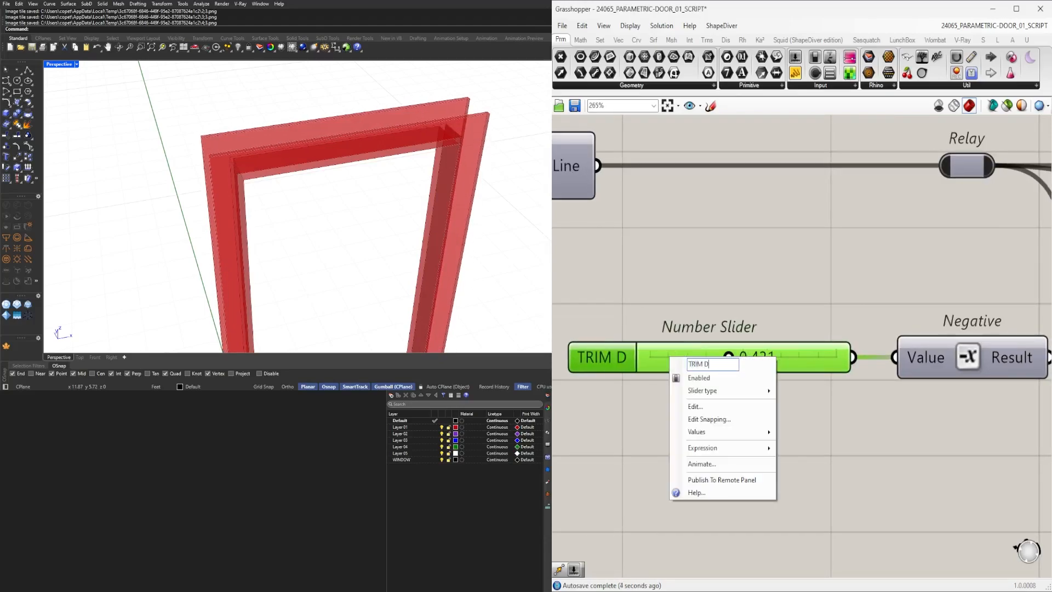
{"action": "key", "text": "Return"}
Survey the component layout across the whole script canvas.
{"action": "scroll", "coordinate": [732, 370], "scroll_direction": "up", "scroll_amount": 3}
{"action": "left_click_drag", "start_coordinate": [763, 349], "coordinate": [758, 346]}
{"action": "scroll", "coordinate": [866, 349], "scroll_direction": "down", "scroll_amount": 5}
{"action": "right_click_drag", "start_coordinate": [981, 420], "coordinate": [663, 426]}
{"action": "scroll", "coordinate": [666, 419], "scroll_direction": "down", "scroll_amount": 5}
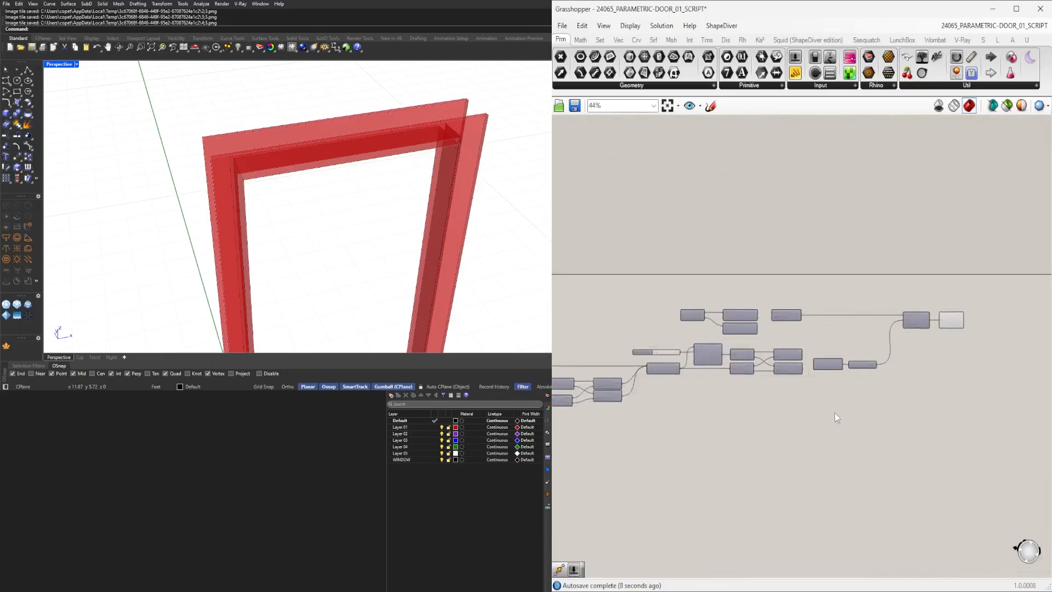
{"action": "right_click_drag", "start_coordinate": [956, 323], "coordinate": [841, 337]}
{"action": "scroll", "coordinate": [841, 335], "scroll_direction": "up", "scroll_amount": 4}
{"action": "left_click", "coordinate": [835, 340]}
{"action": "scroll", "coordinate": [397, 266], "scroll_direction": "down", "scroll_amount": 5}
{"action": "scroll", "coordinate": [367, 258], "scroll_direction": "up", "scroll_amount": 8}
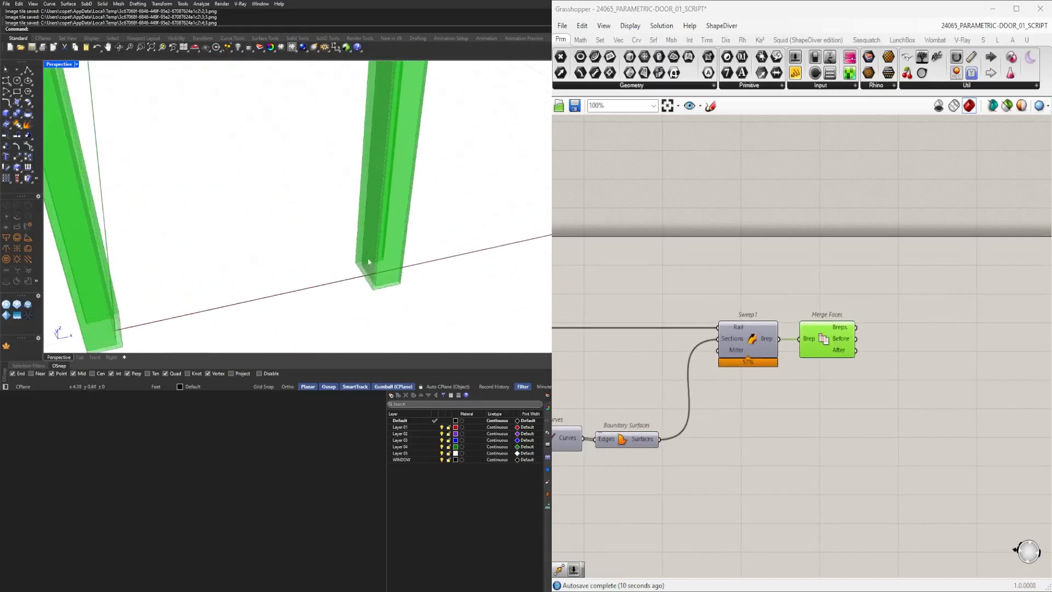
{"action": "right_click_drag", "start_coordinate": [574, 455], "coordinate": [861, 438]}
{"action": "scroll", "coordinate": [813, 386], "scroll_direction": "down", "scroll_amount": 4}
{"action": "scroll", "coordinate": [937, 369], "scroll_direction": "up", "scroll_amount": 4}
{"action": "scroll", "coordinate": [780, 382], "scroll_direction": "down", "scroll_amount": 5}
{"action": "right_click_drag", "start_coordinate": [624, 413], "coordinate": [899, 428]}
{"action": "scroll", "coordinate": [571, 440], "scroll_direction": "up", "scroll_amount": 6}
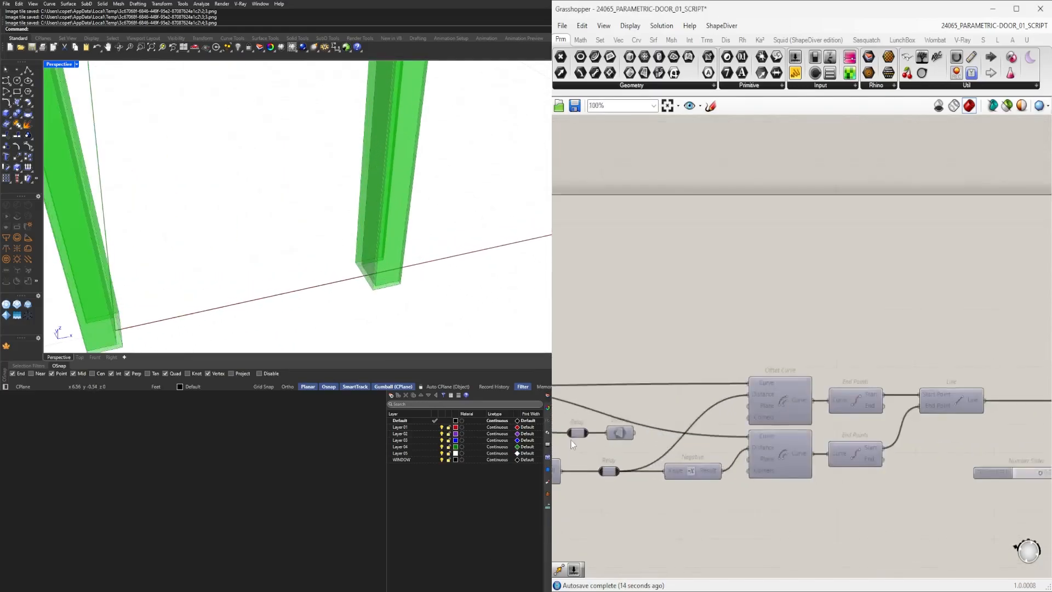
{"action": "left_click", "coordinate": [673, 377]}
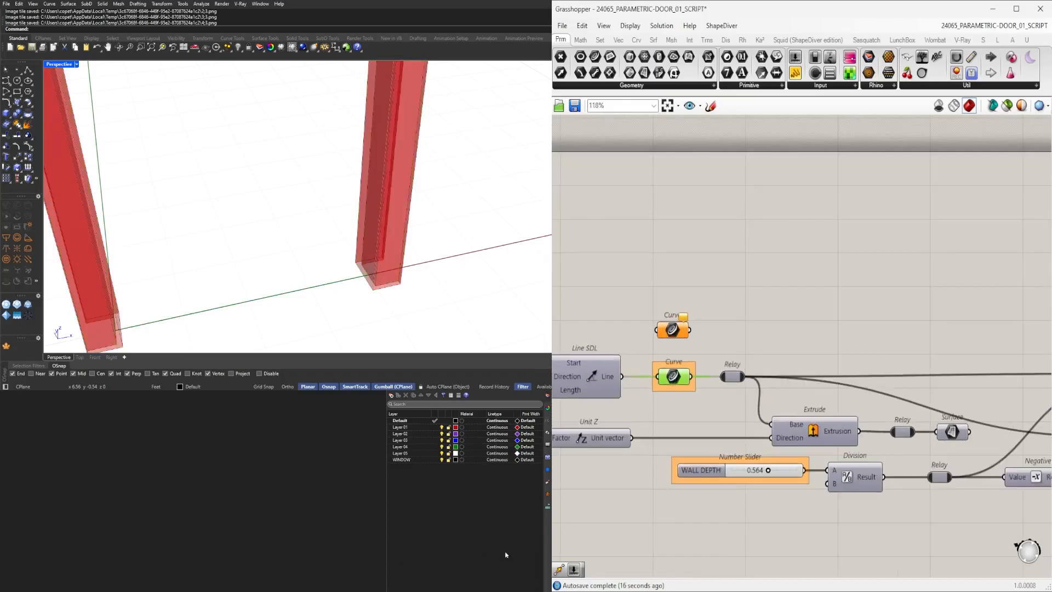
{"action": "scroll", "coordinate": [762, 358], "scroll_direction": "down", "scroll_amount": 1}
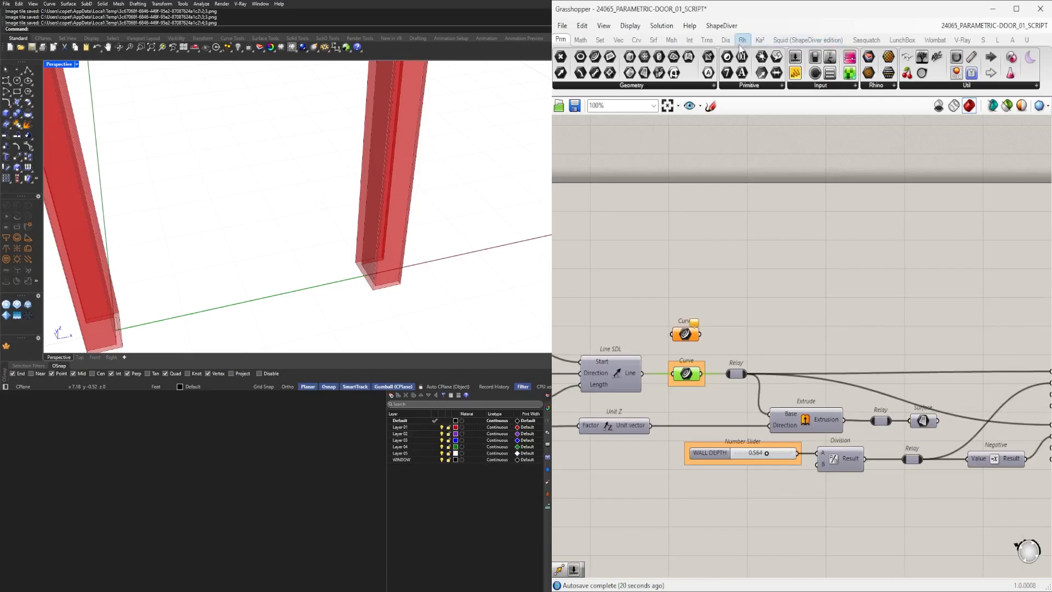
Add a Curve | Curve intersection component and connect a curve to its Curve A input.
{"action": "left_click", "coordinate": [692, 41]}
{"action": "left_click", "coordinate": [752, 86]}
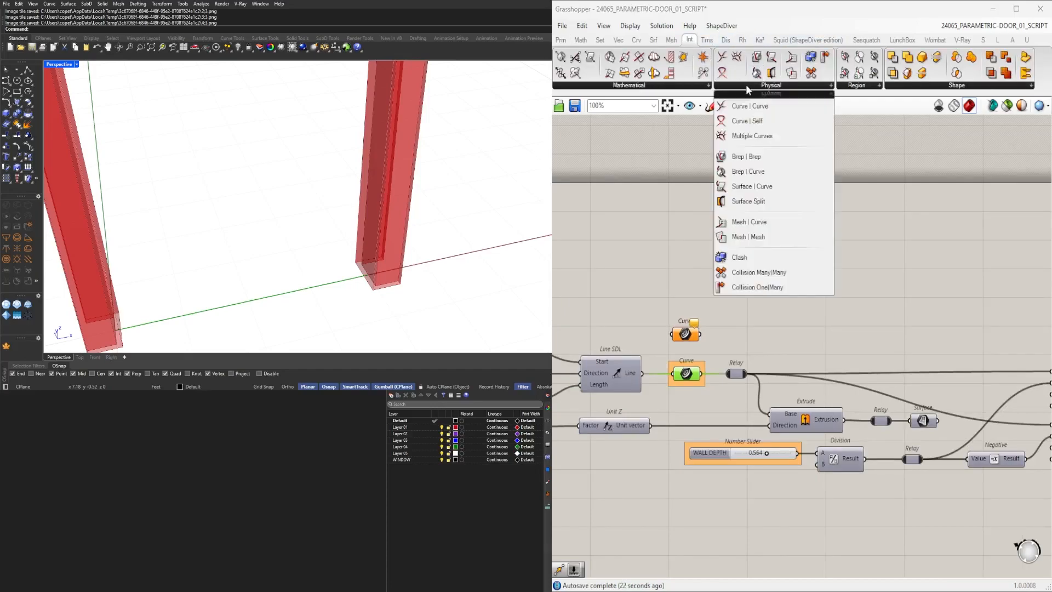
{"action": "left_click_drag", "start_coordinate": [766, 110], "coordinate": [823, 289]}
{"action": "left_click_drag", "start_coordinate": [852, 299], "coordinate": [939, 348]}
{"action": "scroll", "coordinate": [799, 318], "scroll_direction": "down", "scroll_amount": 7}
{"action": "scroll", "coordinate": [798, 319], "scroll_direction": "up", "scroll_amount": 3}
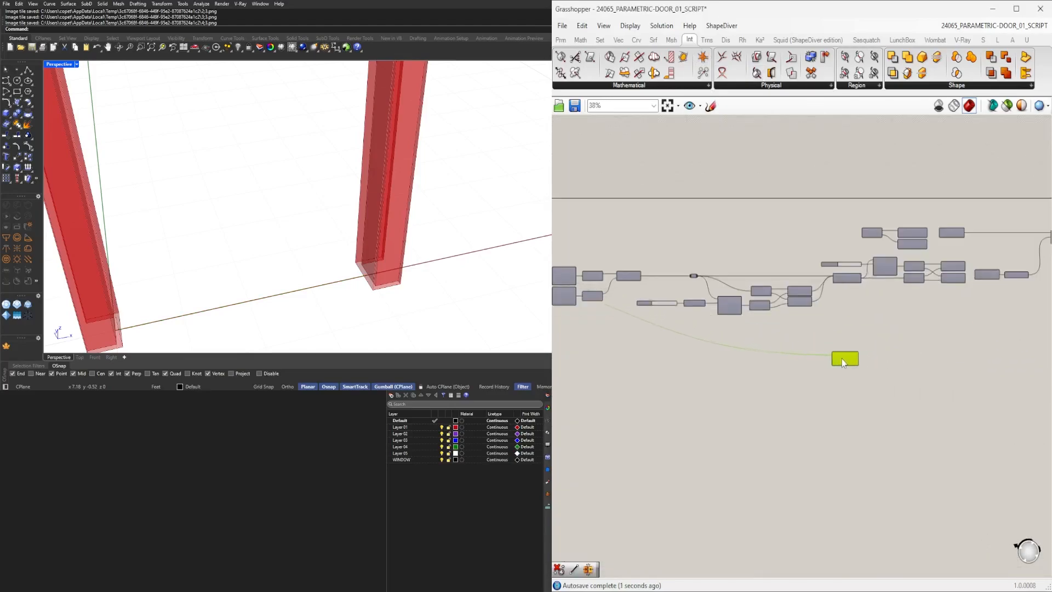
{"action": "left_click_drag", "start_coordinate": [849, 359], "coordinate": [832, 360]}
{"action": "scroll", "coordinate": [634, 318], "scroll_direction": "up", "scroll_amount": 4}
{"action": "mouse_move", "coordinate": [615, 315]}
{"action": "right_mouse_down"}
{"action": "mouse_move", "coordinate": [997, 306]}
{"action": "mouse_move", "coordinate": [636, 321]}
{"action": "right_mouse_up"}
{"action": "right_click_drag", "start_coordinate": [920, 319], "coordinate": [704, 319]}
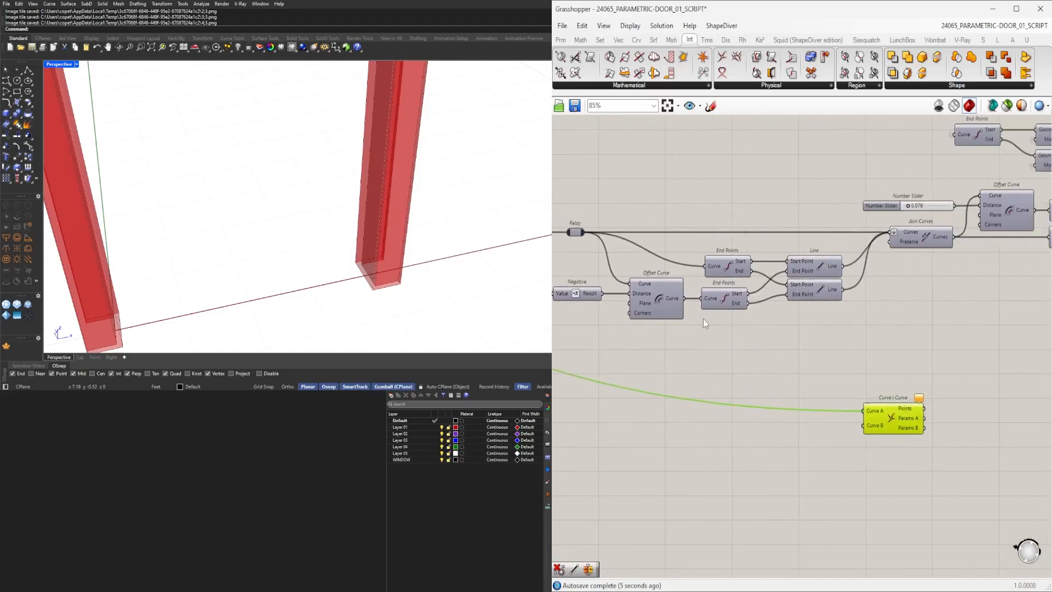
Connect the Offset Curve output to the Curve B input of the Curve | Curve component.
{"action": "left_click", "coordinate": [660, 299]}
{"action": "left_click_drag", "start_coordinate": [685, 298], "coordinate": [769, 373]}
{"action": "left_click_drag", "start_coordinate": [864, 431], "coordinate": [869, 404]}
{"action": "middle_click", "coordinate": [660, 306]}
{"action": "left_click", "coordinate": [670, 284]}
{"action": "middle_click", "coordinate": [661, 297]}
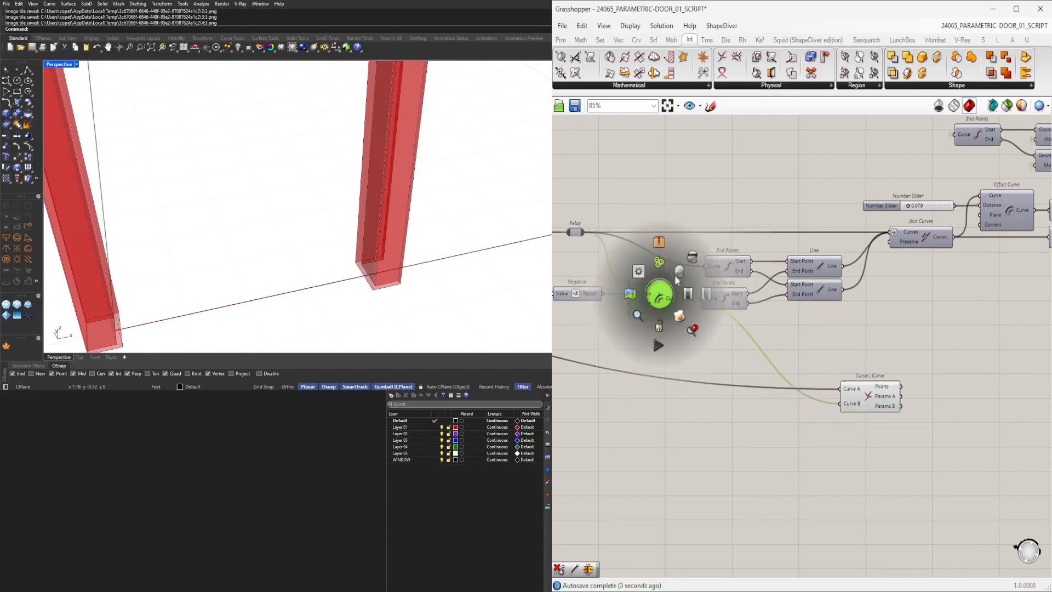
{"action": "left_click", "coordinate": [691, 260]}
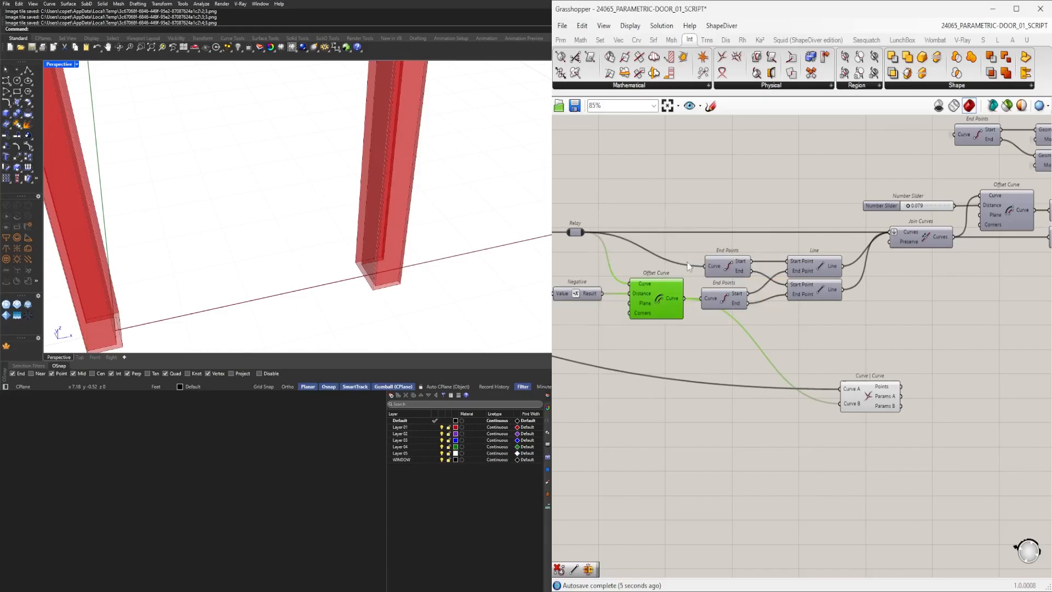
Reposition the Curve | Curve component below the offset and join curve components.
{"action": "scroll", "coordinate": [618, 338], "scroll_direction": "down", "scroll_amount": 1}
{"action": "right_click_drag", "start_coordinate": [617, 338], "coordinate": [511, 380]}
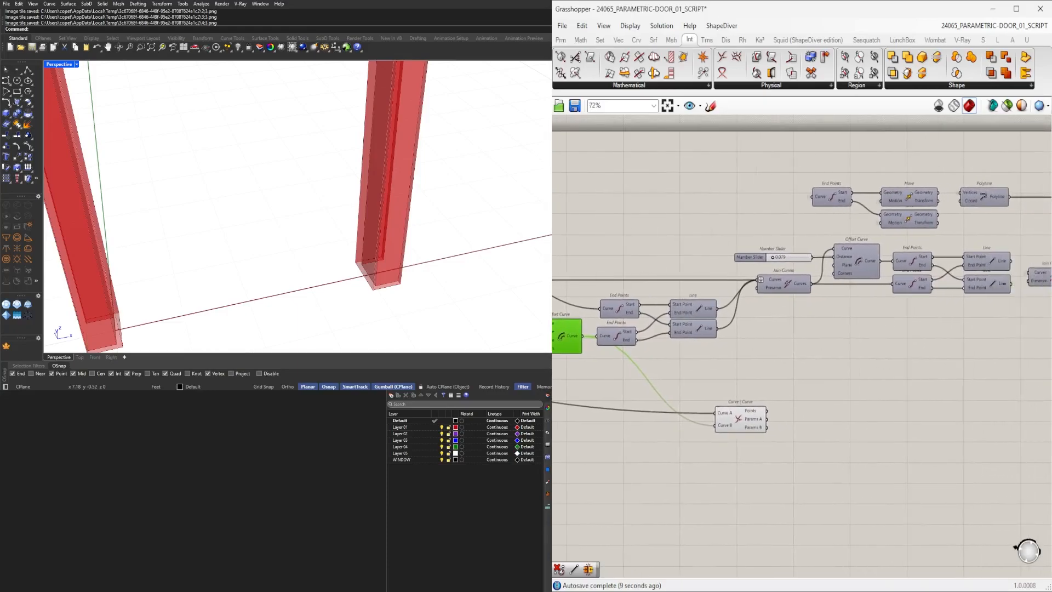
{"action": "left_click", "coordinate": [884, 236]}
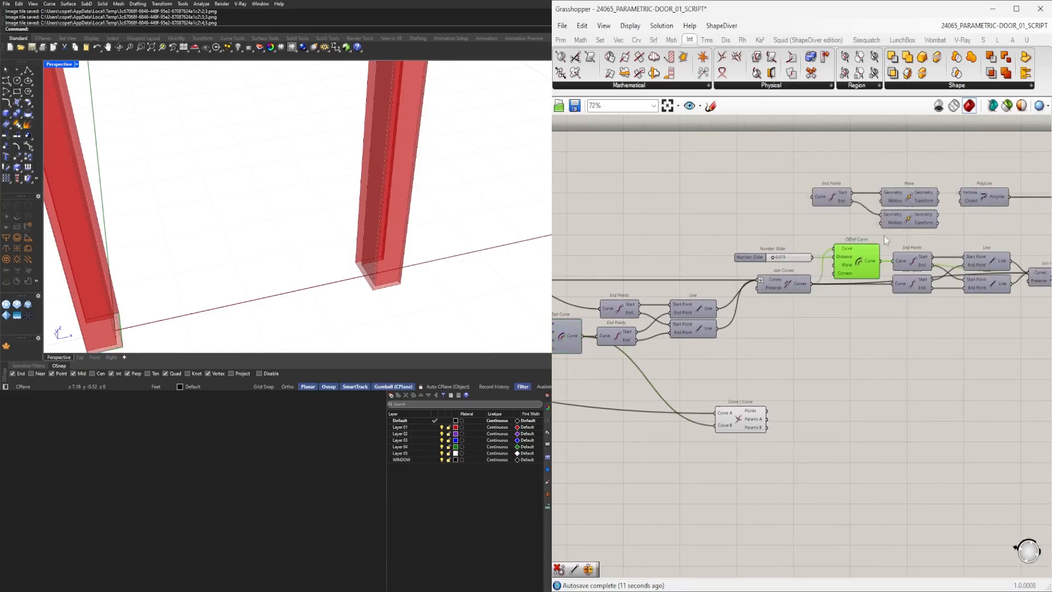
{"action": "left_click_drag", "start_coordinate": [729, 417], "coordinate": [869, 377]}
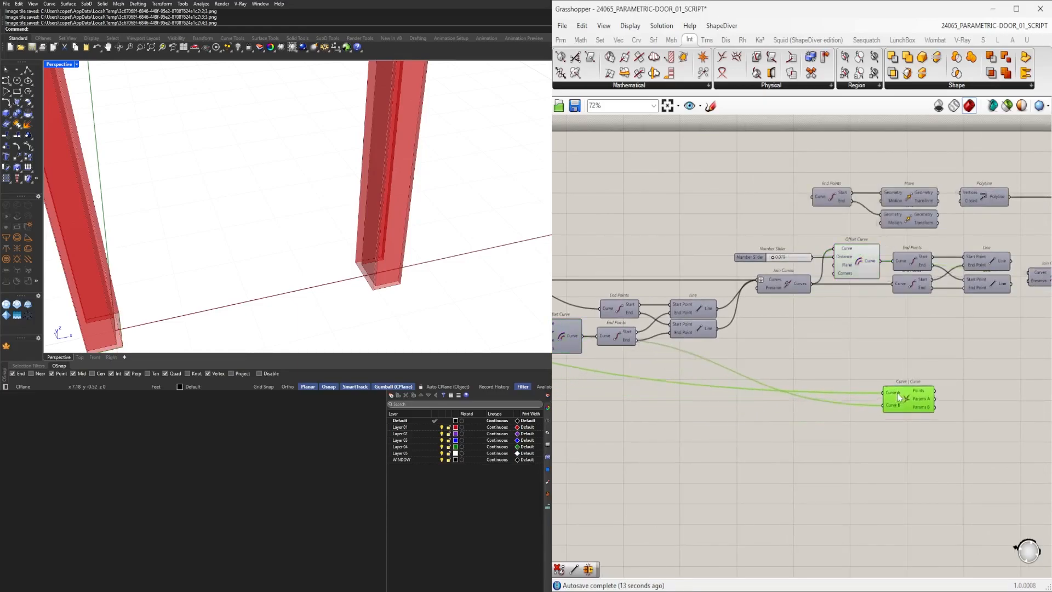
{"action": "left_click", "coordinate": [789, 281]}
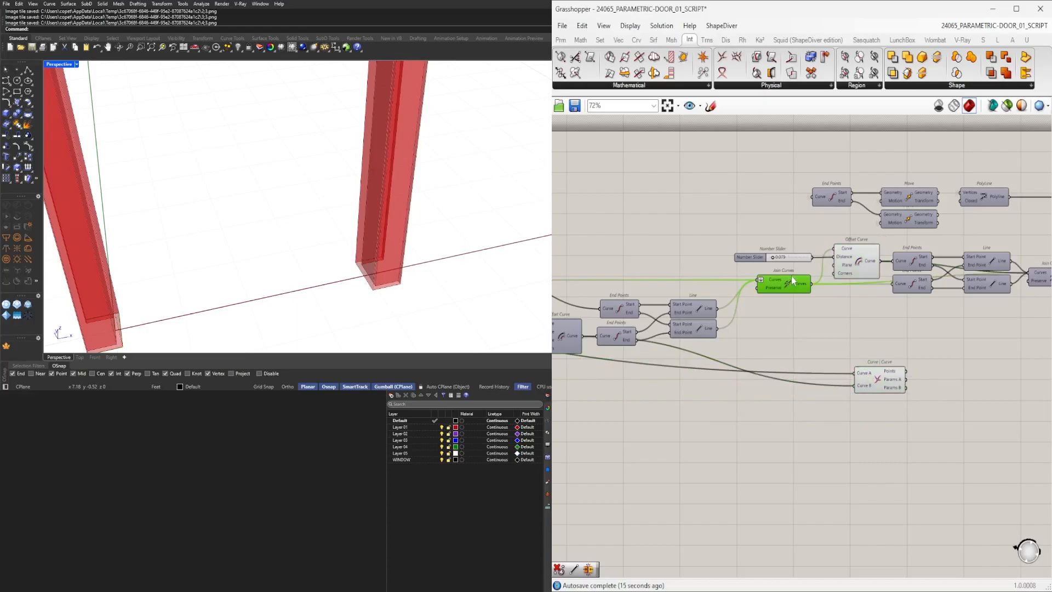
{"action": "right_click_drag", "start_coordinate": [851, 267], "coordinate": [657, 278]}
{"action": "left_click", "coordinate": [695, 393]}
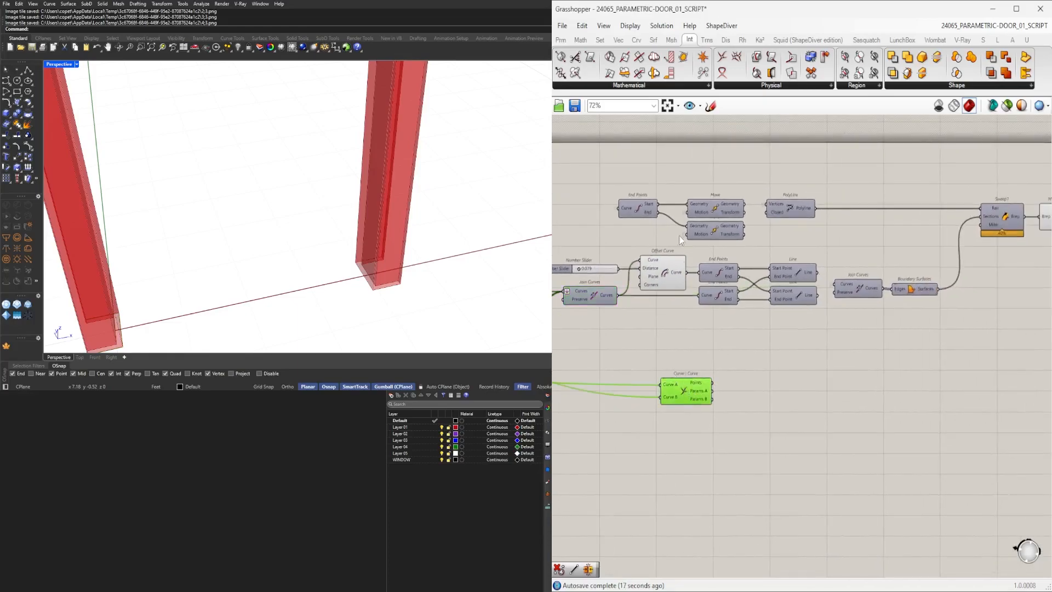
{"action": "left_click_drag", "start_coordinate": [675, 399], "coordinate": [799, 378]}
Add an Extend Curve component near Line SDL and connect the window curve to its Curve input.
{"action": "scroll", "coordinate": [803, 377], "scroll_direction": "up", "scroll_amount": 4}
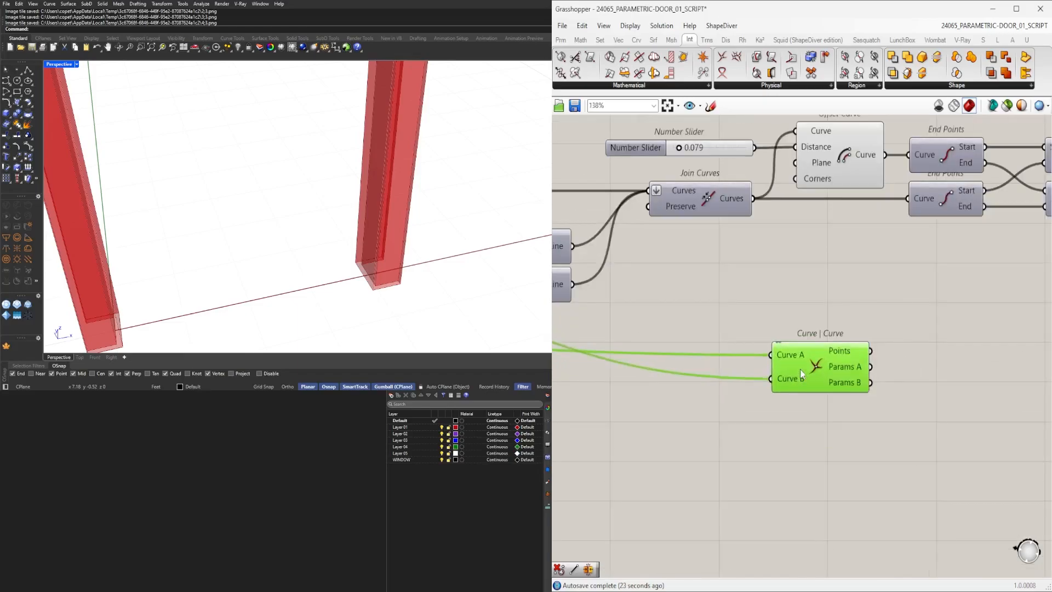
{"action": "scroll", "coordinate": [801, 369], "scroll_direction": "down", "scroll_amount": 4}
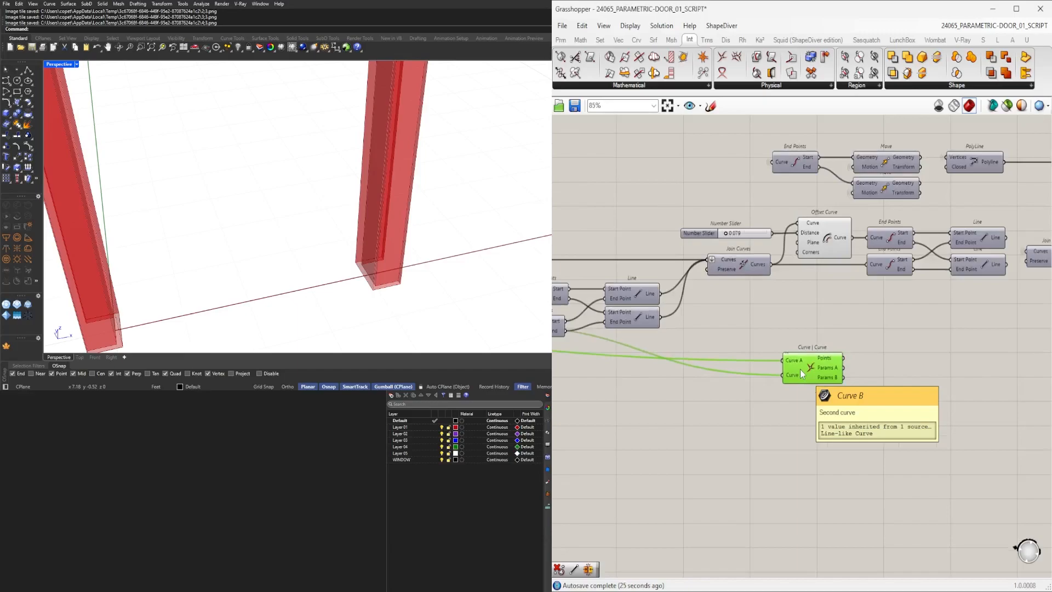
{"action": "scroll", "coordinate": [839, 347], "scroll_direction": "down", "scroll_amount": 3}
{"action": "right_click_drag", "start_coordinate": [839, 348], "coordinate": [869, 366]}
{"action": "scroll", "coordinate": [868, 366], "scroll_direction": "up", "scroll_amount": 1}
{"action": "right_click_drag", "start_coordinate": [776, 371], "coordinate": [754, 377]}
{"action": "scroll", "coordinate": [755, 377], "scroll_direction": "up", "scroll_amount": 4}
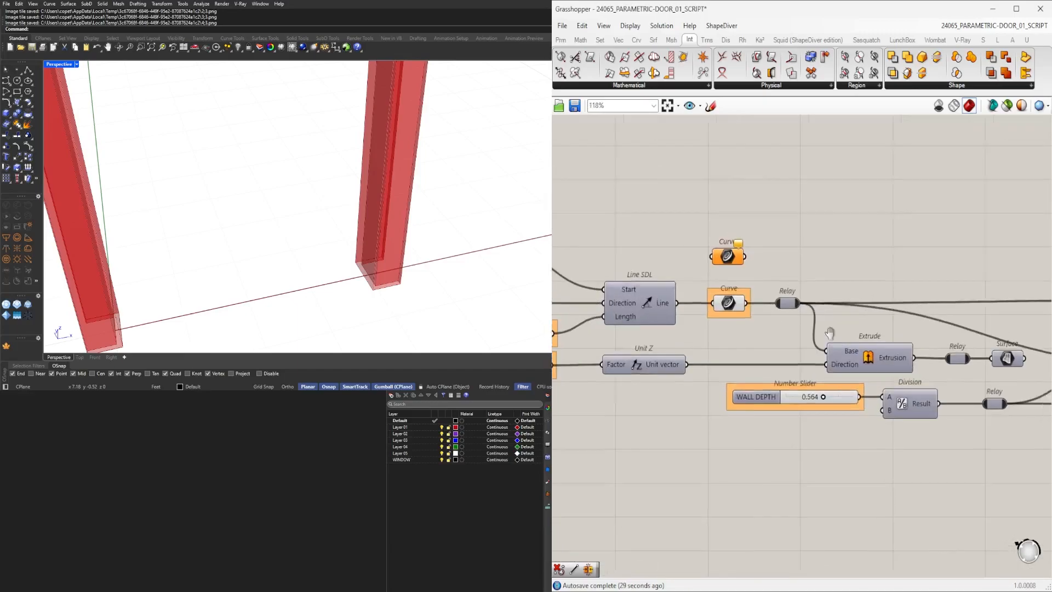
{"action": "double_click", "coordinate": [847, 294]}
{"action": "type", "text": "Extend"}
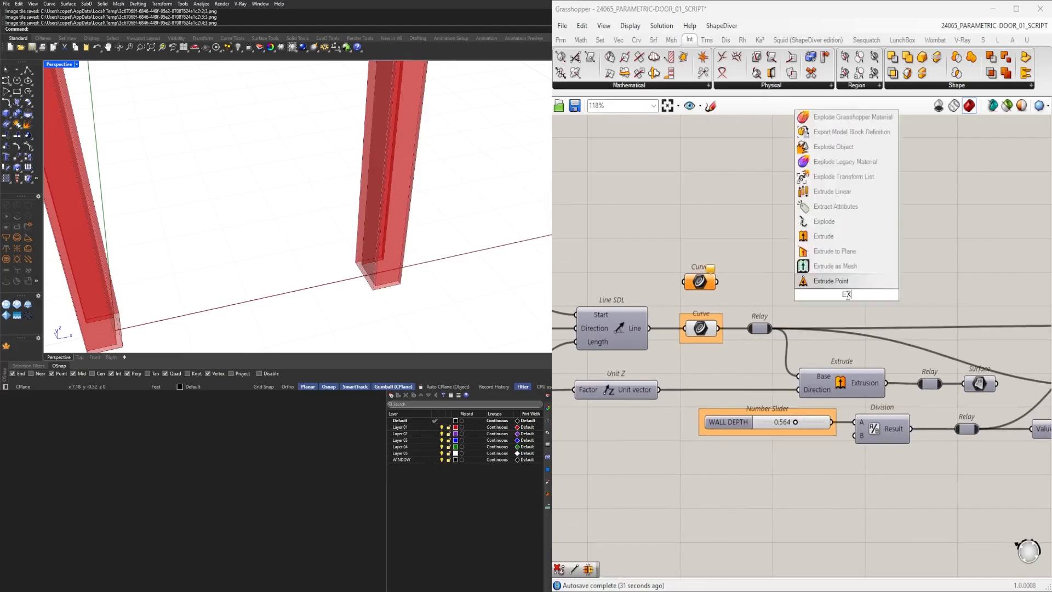
{"action": "left_click", "coordinate": [821, 267]}
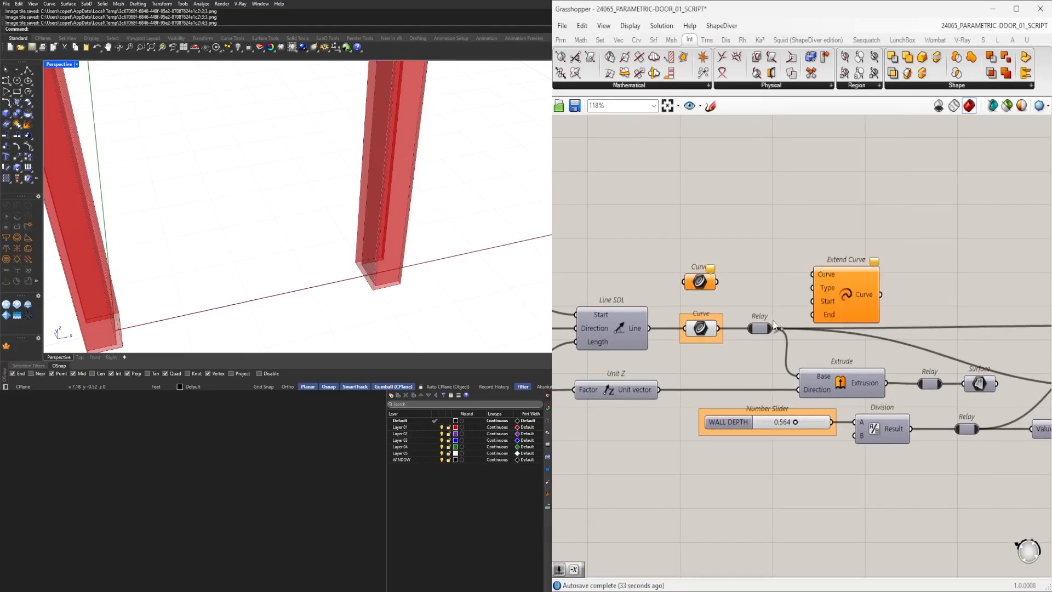
{"action": "left_click_drag", "start_coordinate": [802, 283], "coordinate": [814, 274]}
{"action": "scroll", "coordinate": [698, 317], "scroll_direction": "down", "scroll_amount": 3}
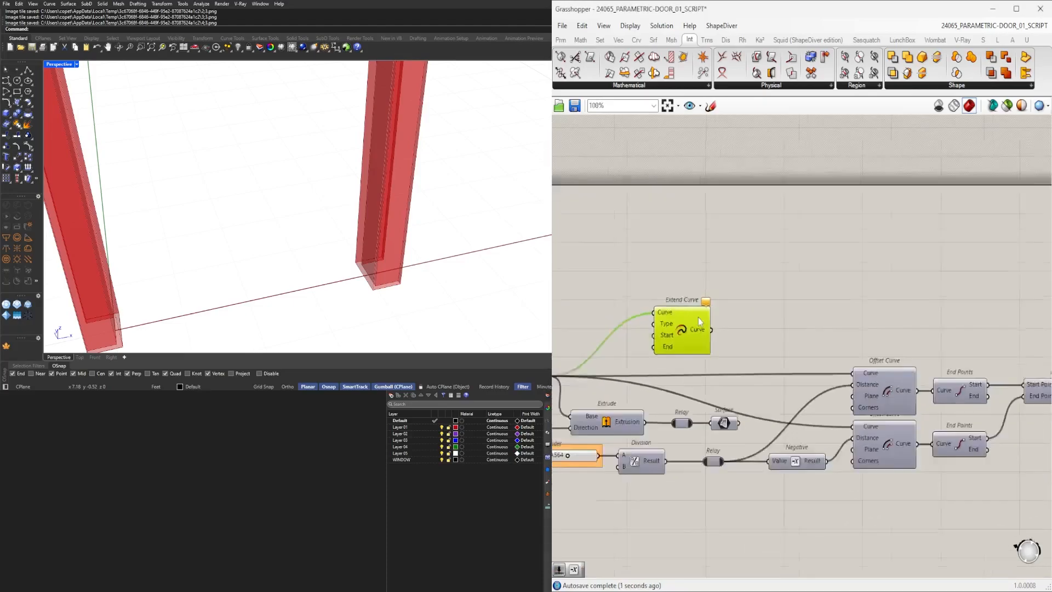
{"action": "left_click_drag", "start_coordinate": [700, 321], "coordinate": [814, 287]}
Add a Negative component next to the Extend Curve component.
{"action": "scroll", "coordinate": [759, 284], "scroll_direction": "up", "scroll_amount": 3}
{"action": "double_click", "coordinate": [737, 329]}
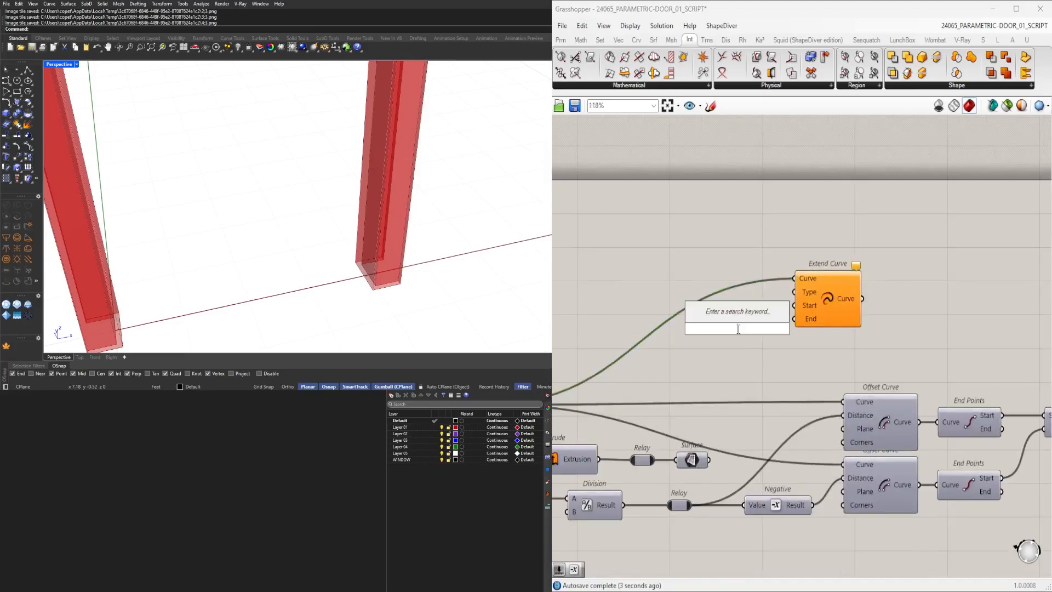
{"action": "type", "text": "negative"}
{"action": "left_click", "coordinate": [737, 308]}
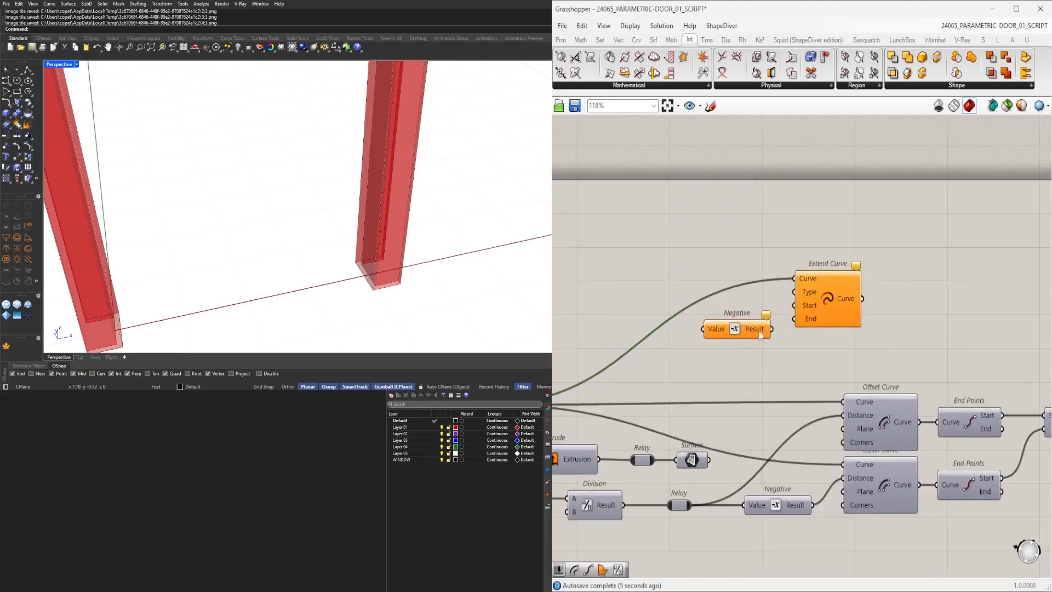
{"action": "left_click_drag", "start_coordinate": [787, 323], "coordinate": [794, 319]}
{"action": "left_click_drag", "start_coordinate": [891, 339], "coordinate": [692, 263]}
Review the existing depth number sliders feeding the Negative and Offset Curve components.
{"action": "scroll", "coordinate": [851, 367], "scroll_direction": "down", "scroll_amount": 10}
{"action": "left_click_drag", "start_coordinate": [851, 367], "coordinate": [992, 433]}
{"action": "scroll", "coordinate": [768, 404], "scroll_direction": "up", "scroll_amount": 10}
{"action": "left_click_drag", "start_coordinate": [897, 460], "coordinate": [867, 366]}
{"action": "scroll", "coordinate": [867, 366], "scroll_direction": "up", "scroll_amount": 1}
{"action": "middle_click", "coordinate": [866, 366]}
{"action": "left_click", "coordinate": [889, 344]}
{"action": "right_click_drag", "start_coordinate": [606, 346], "coordinate": [644, 327]}
{"action": "scroll", "coordinate": [646, 328], "scroll_direction": "down", "scroll_amount": 2}
{"action": "scroll", "coordinate": [855, 364], "scroll_direction": "up", "scroll_amount": 2}
{"action": "middle_click", "coordinate": [853, 338]}
{"action": "left_click", "coordinate": [860, 324]}
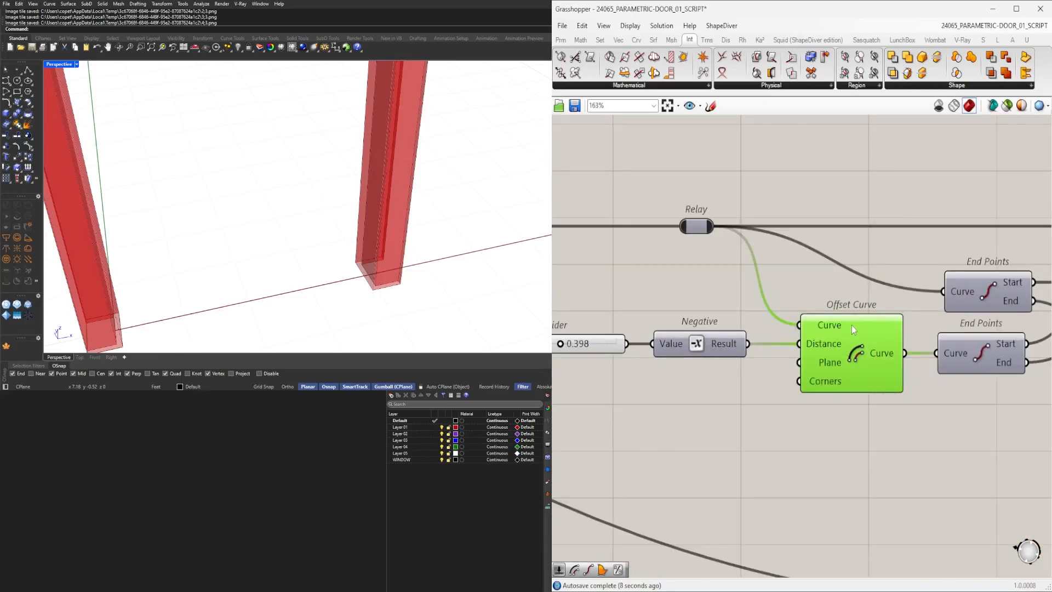
{"action": "right_click_drag", "start_coordinate": [726, 373], "coordinate": [813, 377]}
{"action": "scroll", "coordinate": [641, 356], "scroll_direction": "up", "scroll_amount": 5}
{"action": "left_click_drag", "start_coordinate": [640, 353], "coordinate": [685, 349]}
{"action": "scroll", "coordinate": [685, 348], "scroll_direction": "down", "scroll_amount": 8}
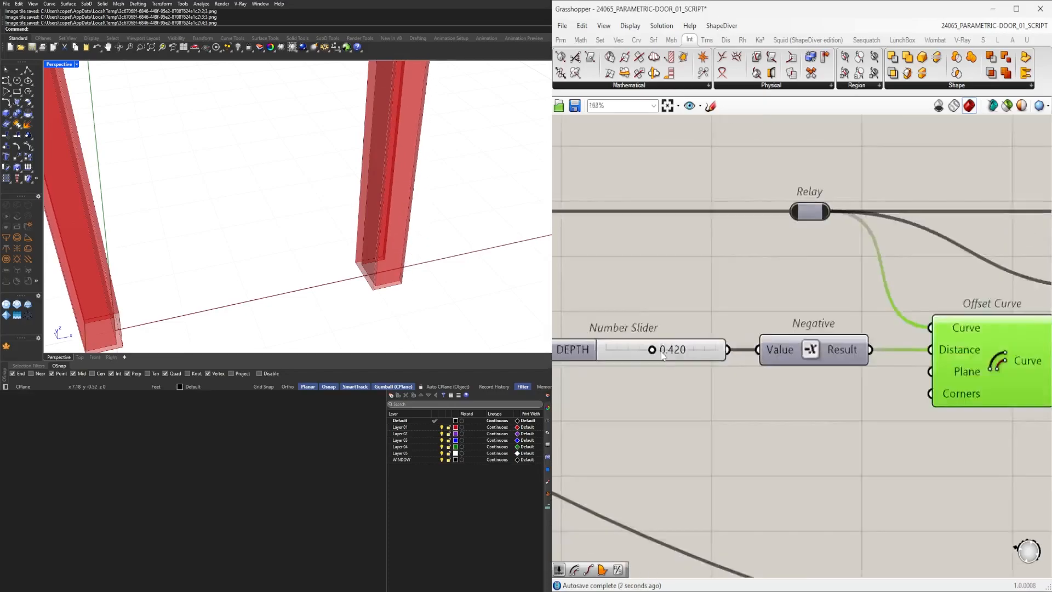
{"action": "scroll", "coordinate": [640, 367], "scroll_direction": "up", "scroll_amount": 3}
{"action": "scroll", "coordinate": [640, 367], "scroll_direction": "up", "scroll_amount": 6}
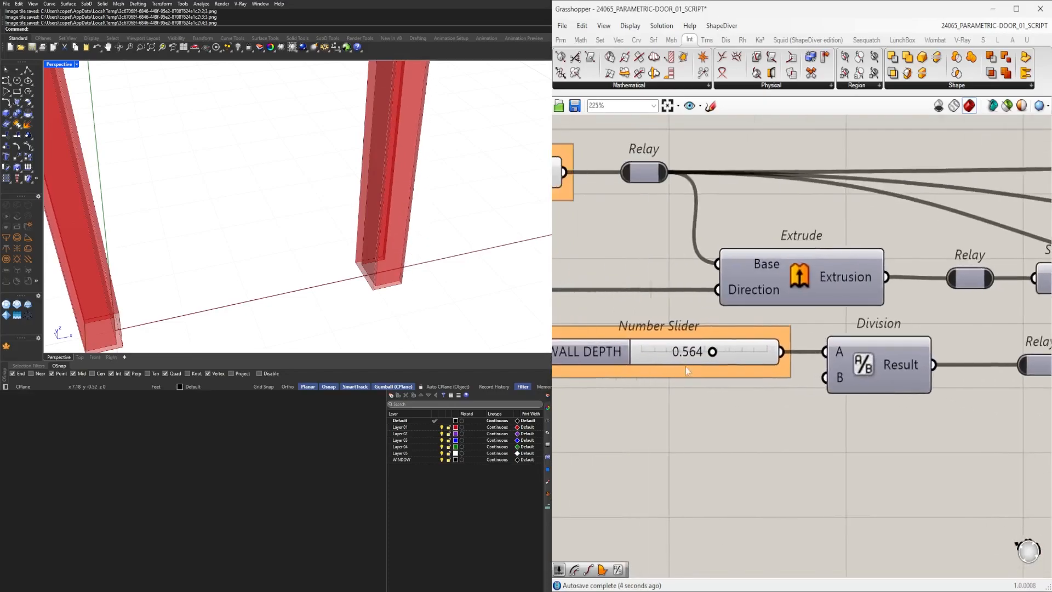
{"action": "mouse_move", "coordinate": [730, 349]}
{"action": "left_mouse_down"}
{"action": "mouse_move", "coordinate": [712, 350]}
{"action": "mouse_move", "coordinate": [729, 351]}
{"action": "left_mouse_up"}
{"action": "scroll", "coordinate": [729, 350], "scroll_direction": "down", "scroll_amount": 8}
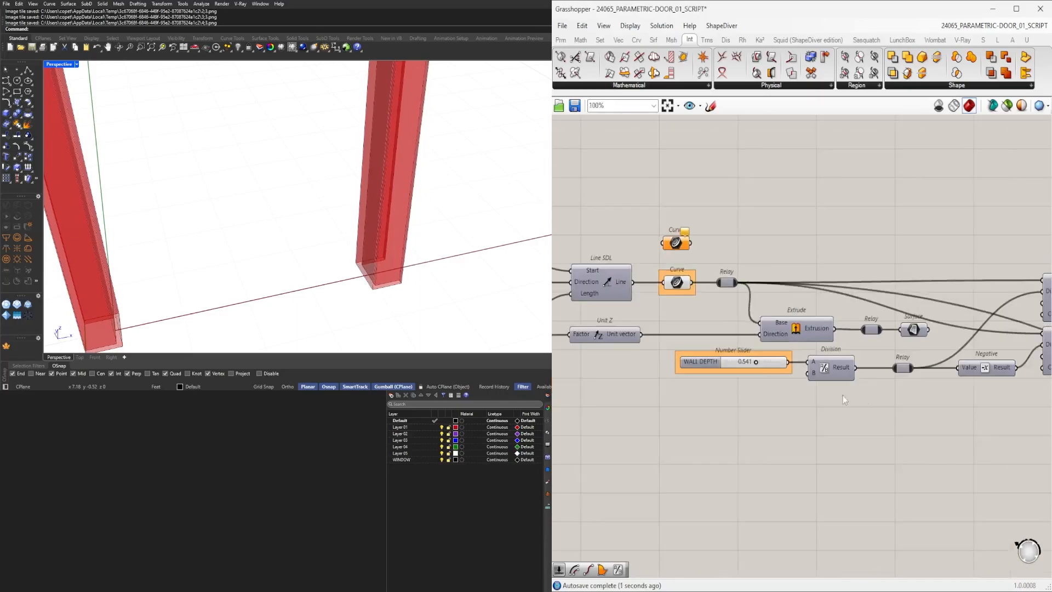
{"action": "scroll", "coordinate": [758, 353], "scroll_direction": "up", "scroll_amount": 6}
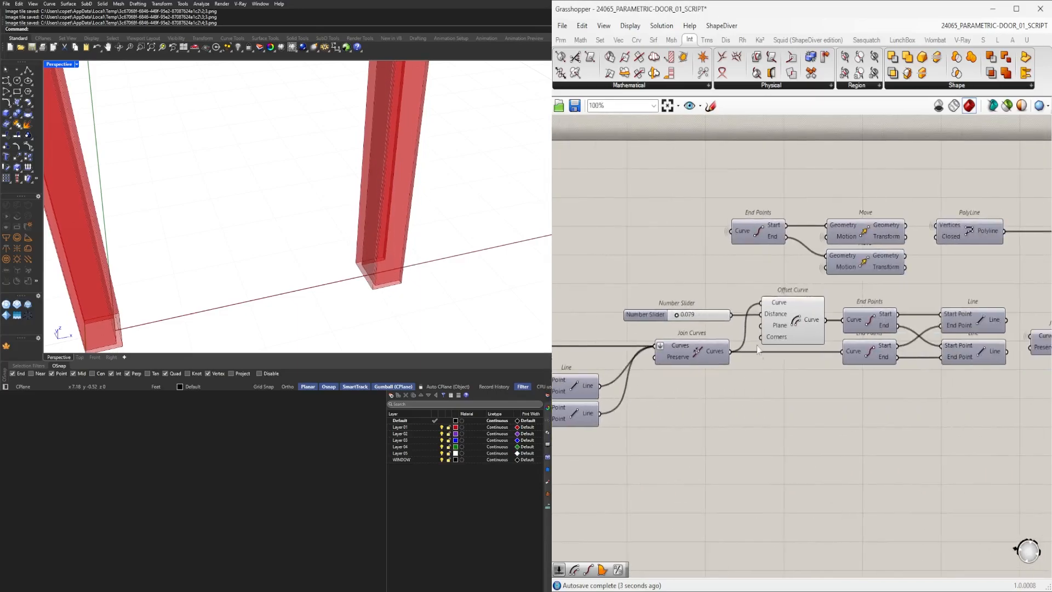
{"action": "left_click_drag", "start_coordinate": [680, 327], "coordinate": [678, 327]}
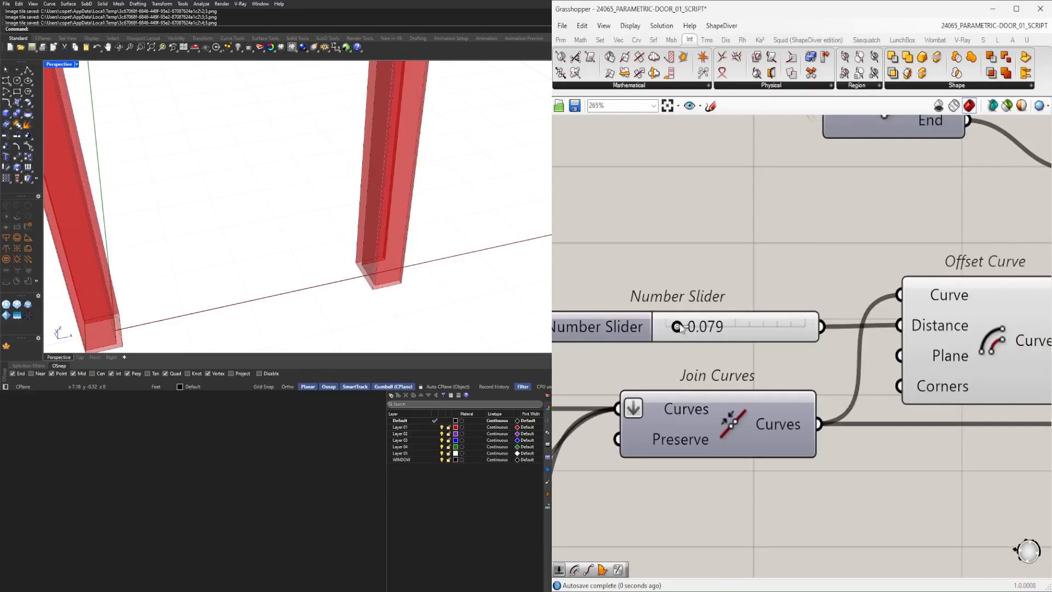
Rename the offset distance number slider to TRIM MATERIAL DEPTH.
{"action": "scroll", "coordinate": [690, 331], "scroll_direction": "down", "scroll_amount": 5}
{"action": "right_click_drag", "start_coordinate": [674, 490], "coordinate": [827, 274]}
{"action": "scroll", "coordinate": [827, 273], "scroll_direction": "down", "scroll_amount": 2}
{"action": "left_click_drag", "start_coordinate": [873, 413], "coordinate": [691, 303]}
{"action": "right_click_drag", "start_coordinate": [752, 353], "coordinate": [915, 288]}
{"action": "scroll", "coordinate": [741, 279], "scroll_direction": "up", "scroll_amount": 5}
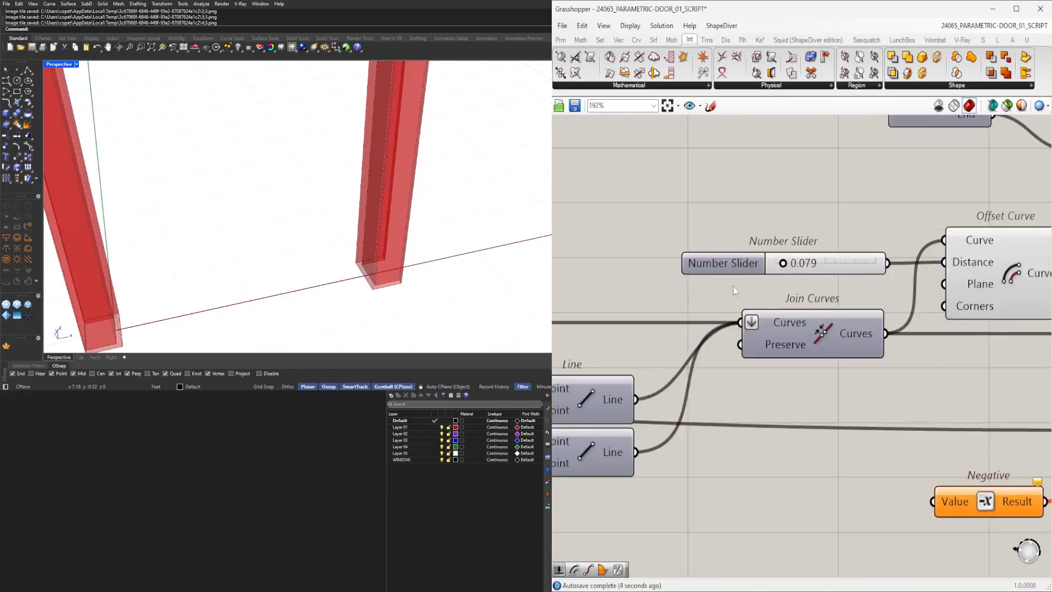
{"action": "right_click", "coordinate": [741, 268]}
{"action": "type", "text": "T"}
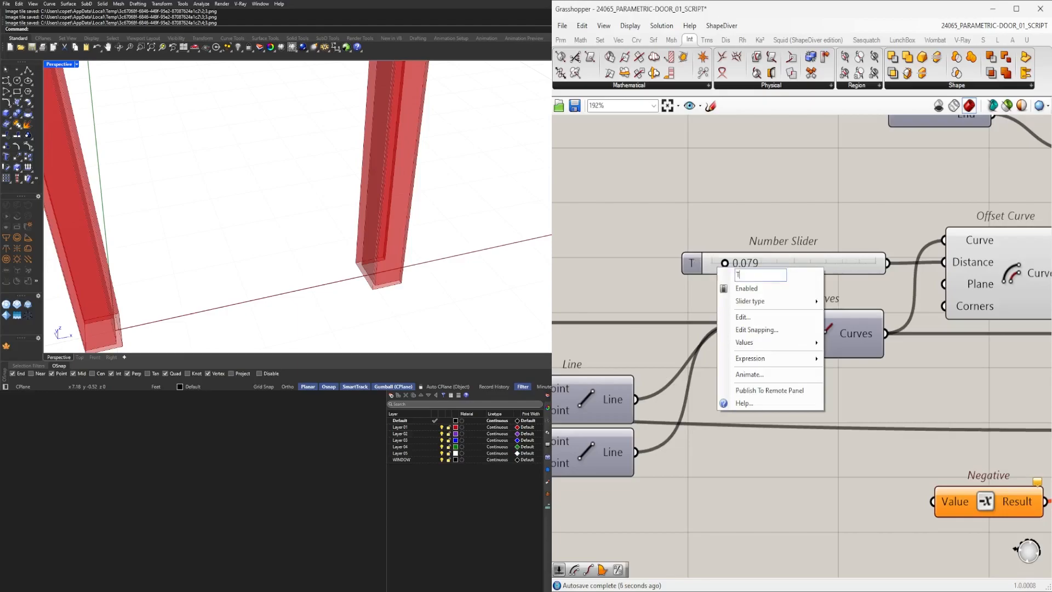
{"action": "type", "text": "RIM MATERIAL DEPTH"}
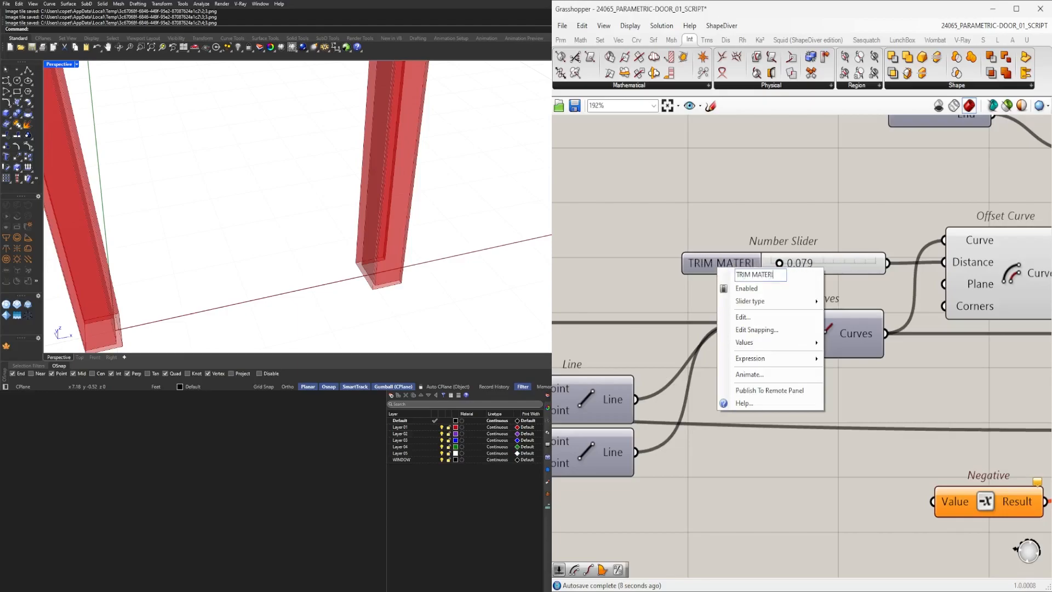
{"action": "key", "text": "Return"}
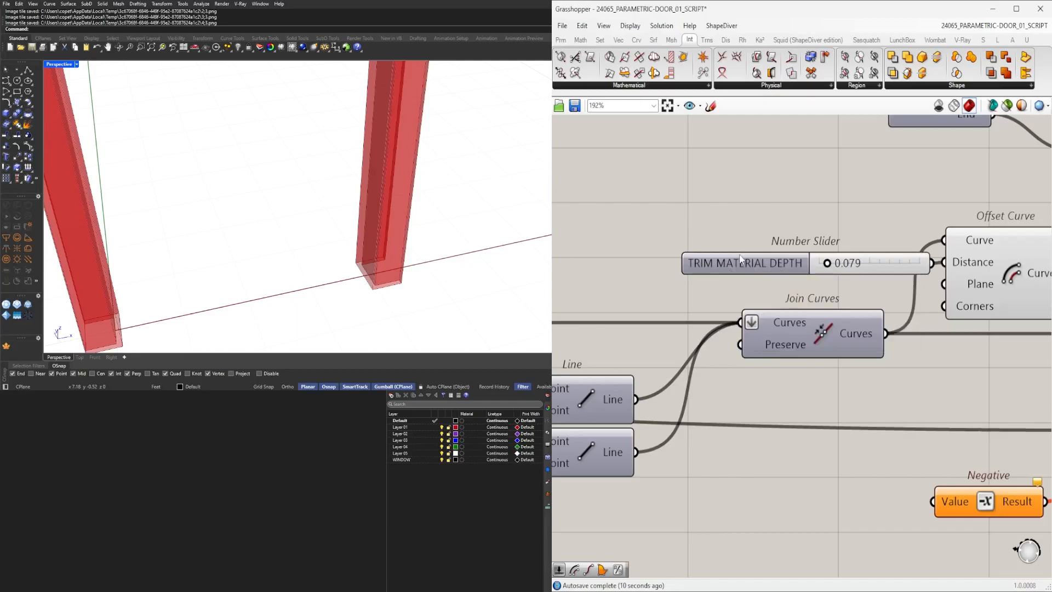
Set the TRIM MATERIAL DEPTH slider value to 0.1.
{"action": "left_click_drag", "start_coordinate": [760, 253], "coordinate": [575, 255]}
{"action": "double_click", "coordinate": [662, 268]}
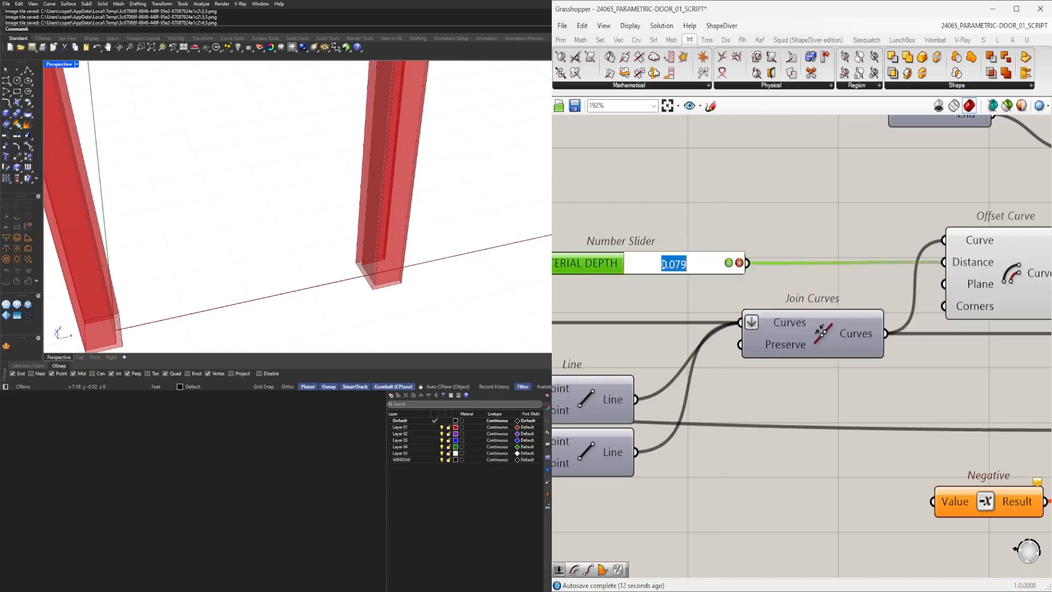
{"action": "key", "text": "Return"}
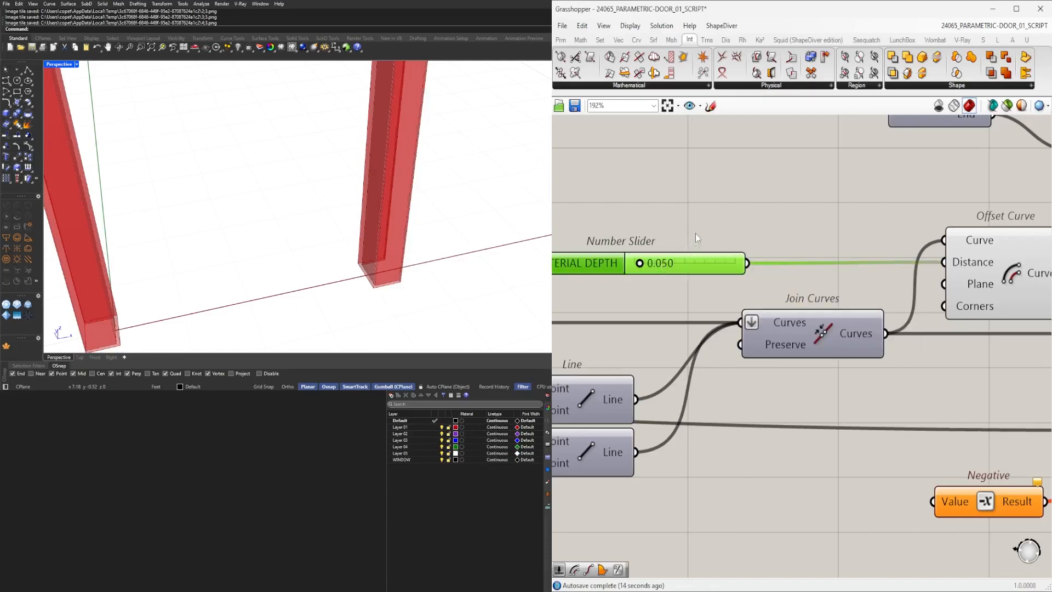
{"action": "double_click", "coordinate": [669, 271]}
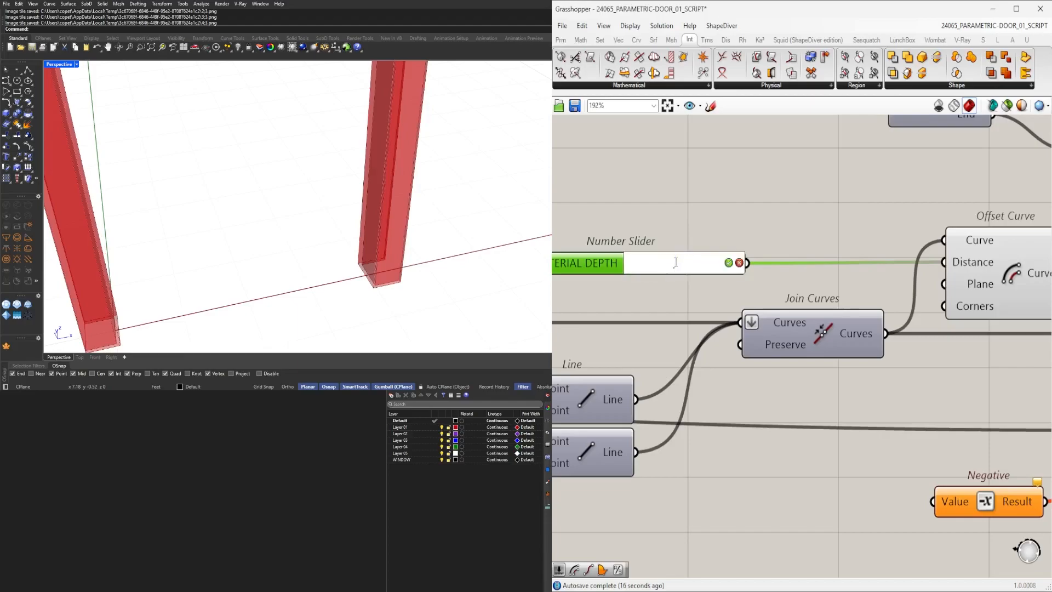
{"action": "type", "text": ".1"}
{"action": "key", "text": "Return"}
Feed the trim depth slider through the Negative component into the Extend Curve's Start and End inputs.
{"action": "left_click", "coordinate": [768, 243]}
{"action": "right_click_drag", "start_coordinate": [768, 243], "coordinate": [682, 227]}
{"action": "left_click_drag", "start_coordinate": [663, 249], "coordinate": [848, 487]}
{"action": "right_click_drag", "start_coordinate": [947, 480], "coordinate": [766, 415]}
{"action": "left_click", "coordinate": [889, 377]}
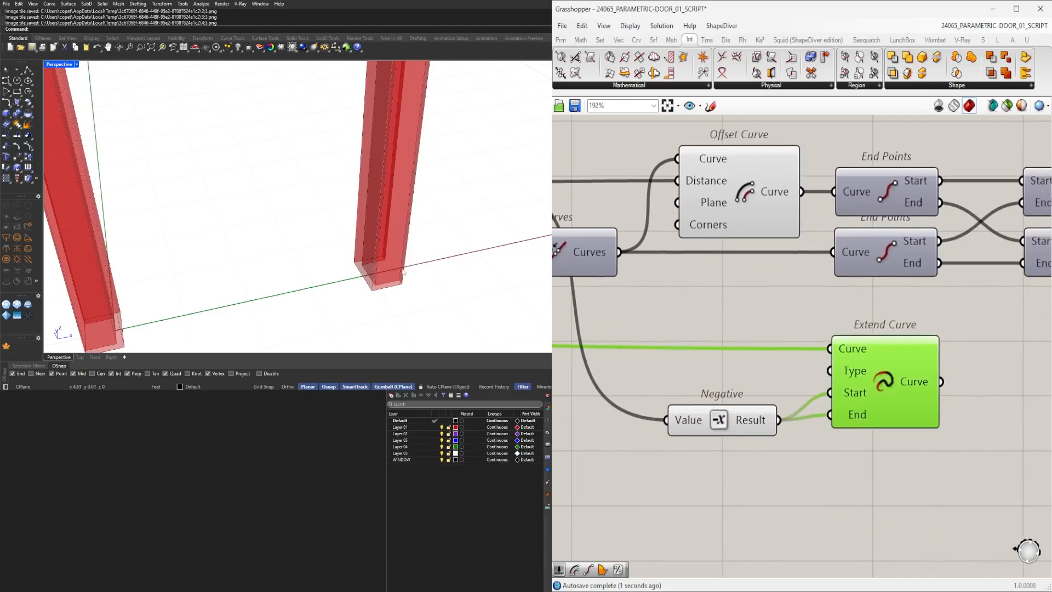
{"action": "scroll", "coordinate": [405, 270], "scroll_direction": "down", "scroll_amount": 5}
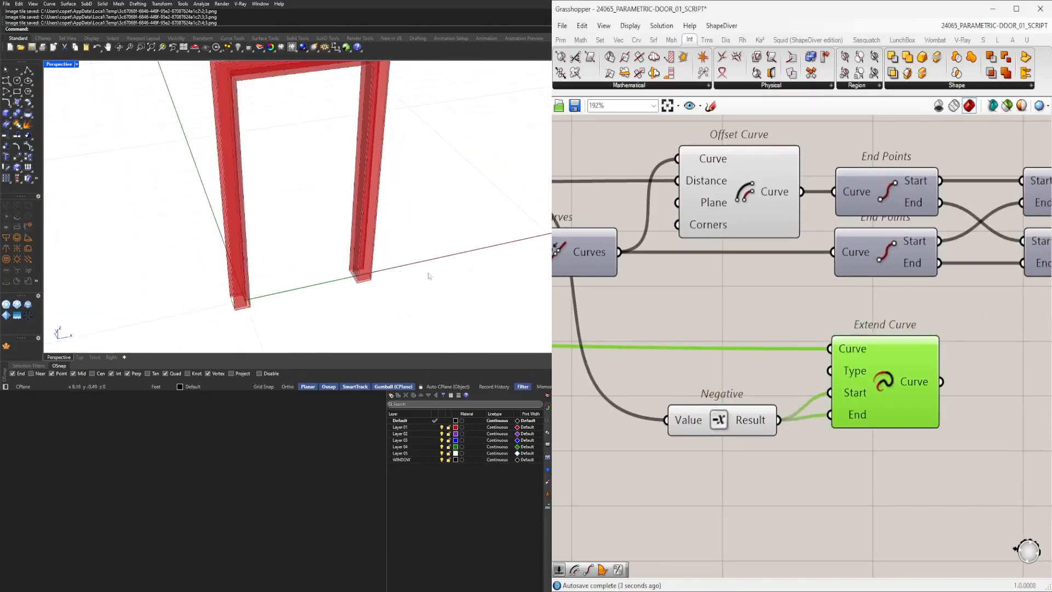
{"action": "scroll", "coordinate": [671, 408], "scroll_direction": "down", "scroll_amount": 2}
Move the Negative and Extend Curve components up beside the offset curve components.
{"action": "left_click", "coordinate": [644, 398]}
{"action": "left_click_drag", "start_coordinate": [645, 398], "coordinate": [648, 394]}
{"action": "left_click_drag", "start_coordinate": [830, 481], "coordinate": [681, 352]}
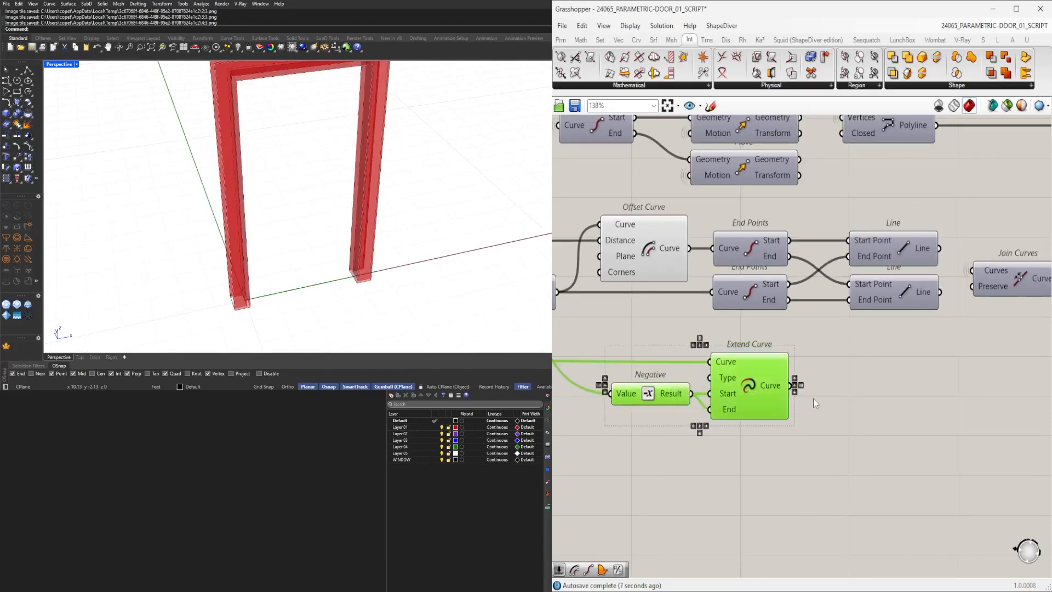
{"action": "left_click", "coordinate": [879, 402]}
{"action": "left_click", "coordinate": [762, 379]}
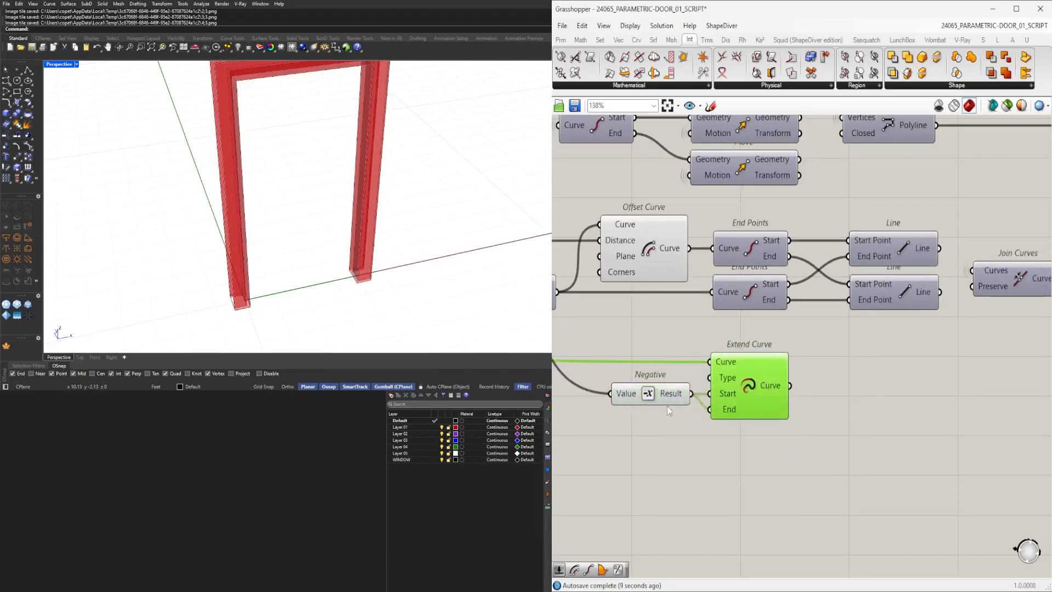
Hide the wires going into the Extend Curve's Curve input and the Negative's Value input.
{"action": "right_click", "coordinate": [729, 367]}
{"action": "mouse_move", "coordinate": [818, 399]}
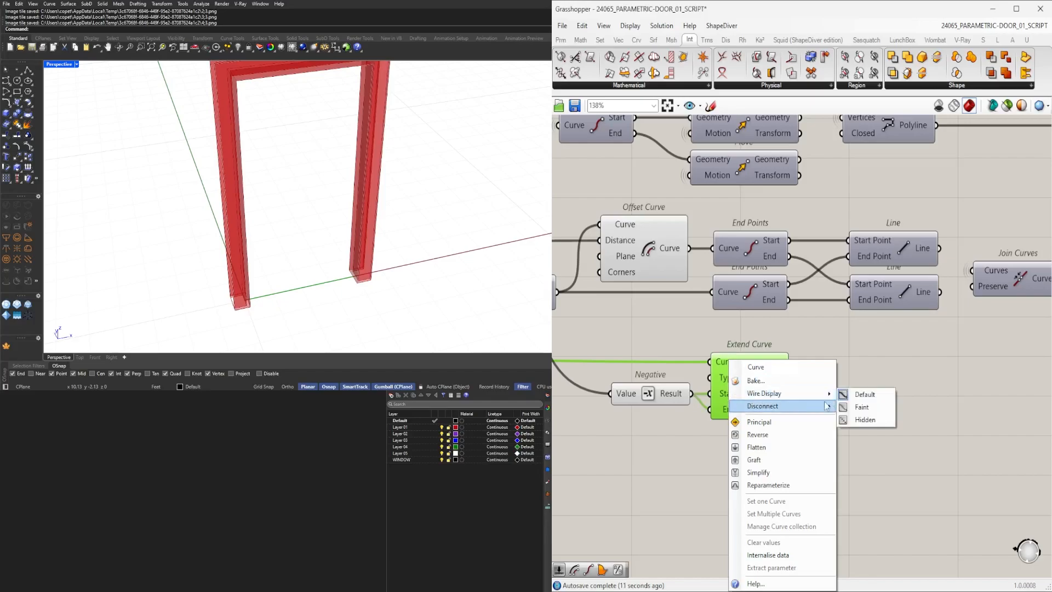
{"action": "left_click", "coordinate": [862, 420]}
{"action": "right_click", "coordinate": [626, 397]}
{"action": "mouse_move", "coordinate": [685, 406]}
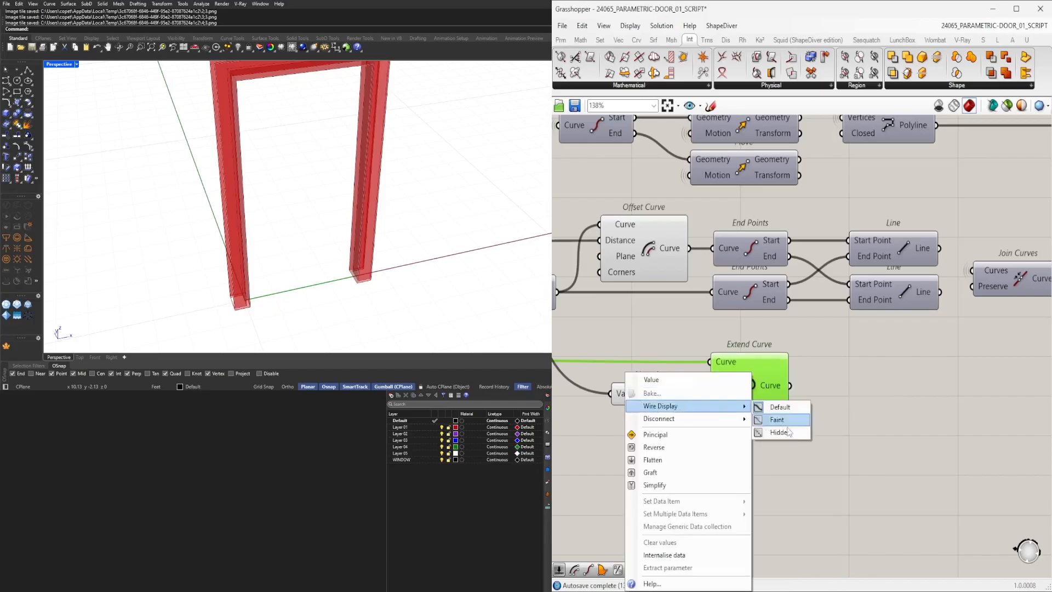
{"action": "left_click", "coordinate": [778, 433]}
{"action": "double_click", "coordinate": [839, 394]}
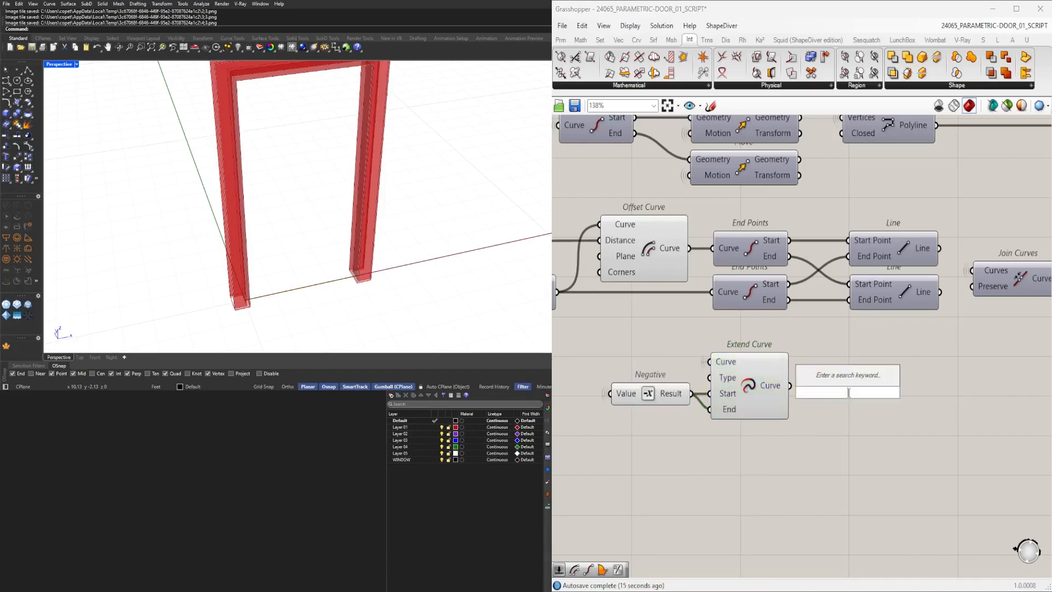
{"action": "type", "text": "endp"}
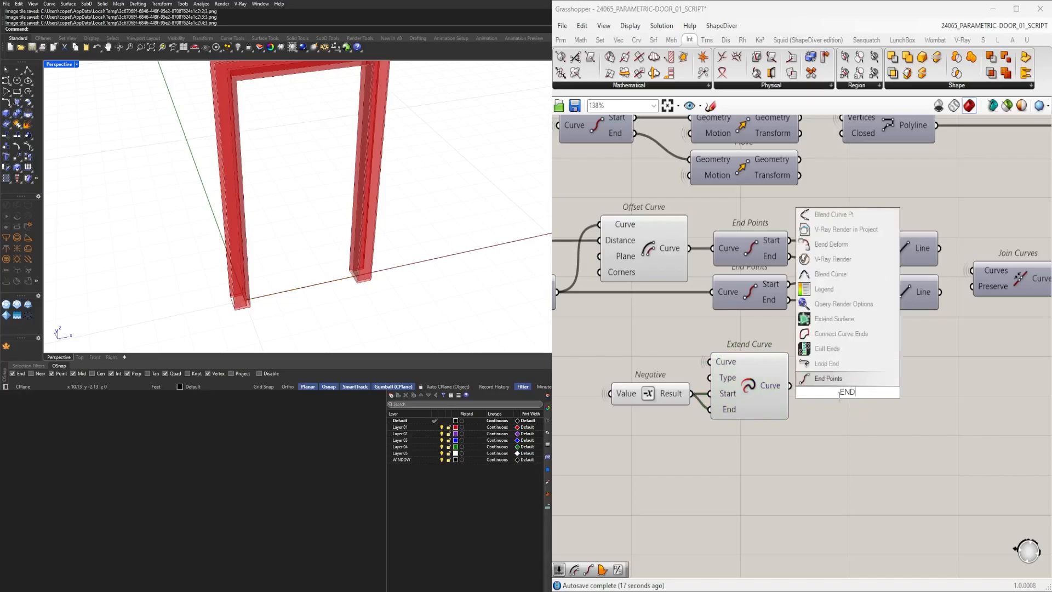
{"action": "key", "text": "Return"}
Add a Horizontal Frame component fed by the extended curve and reparameterize its Curve input.
{"action": "double_click", "coordinate": [850, 420]}
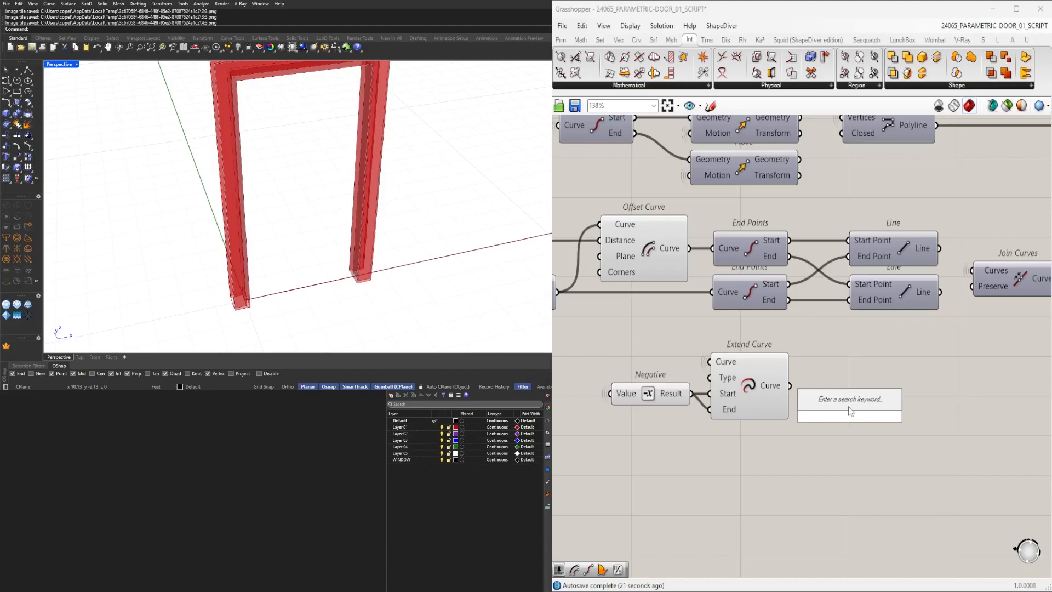
{"action": "type", "text": "HOR"}
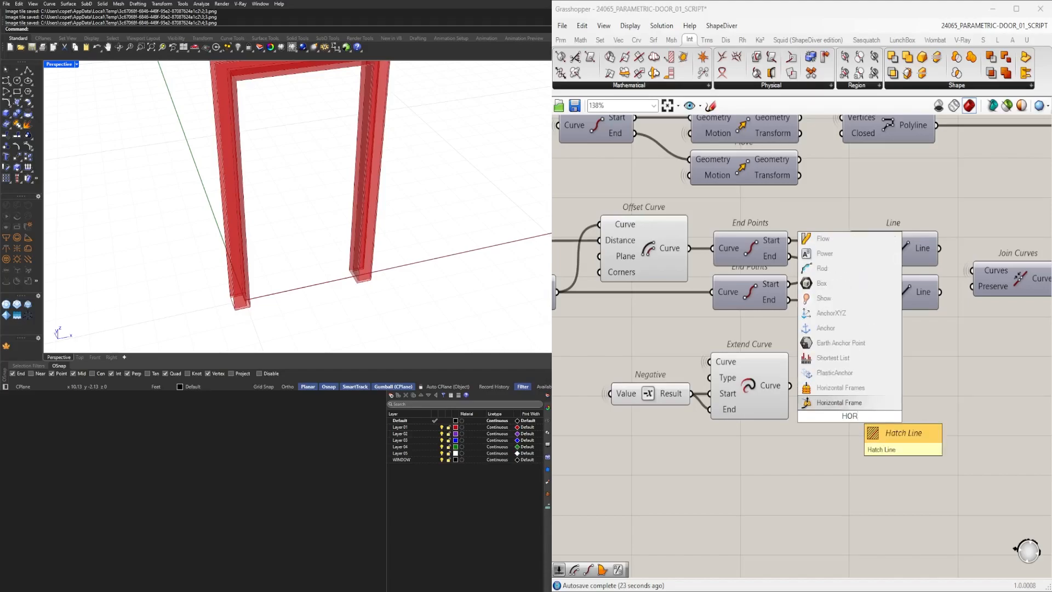
{"action": "key", "text": "Return"}
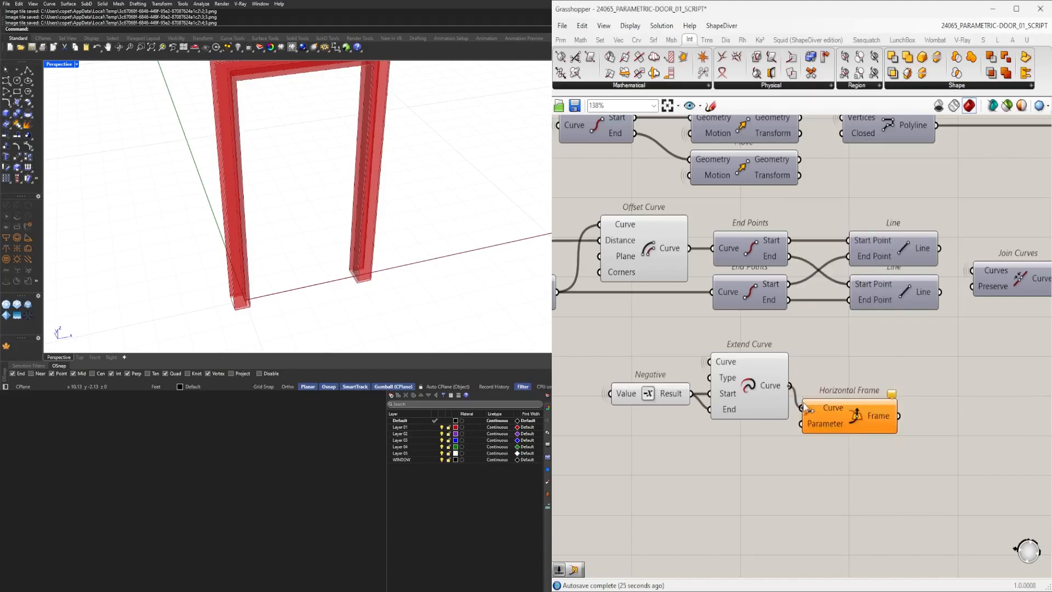
{"action": "right_click", "coordinate": [822, 415]}
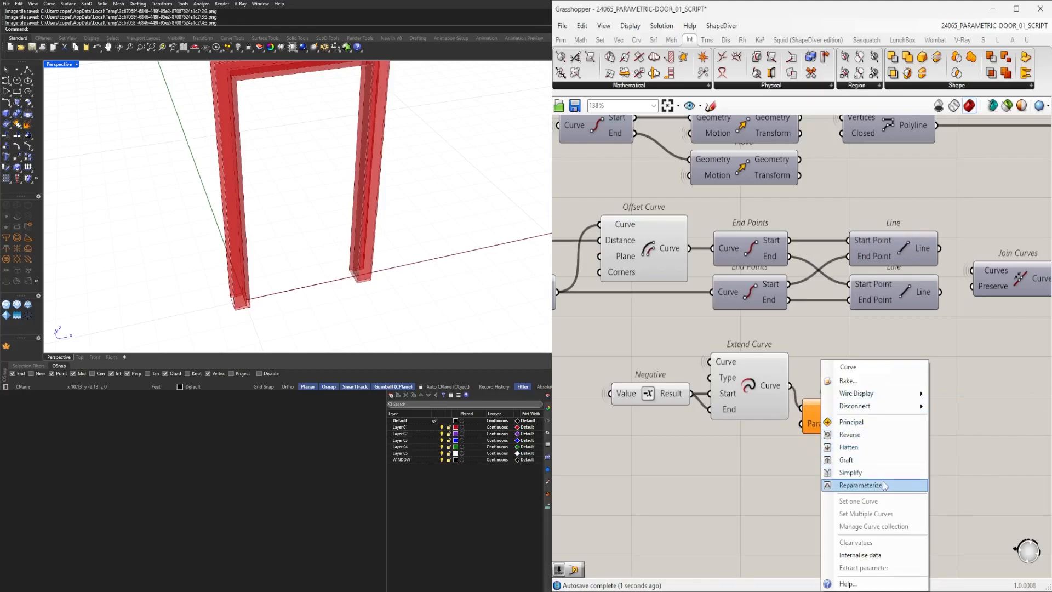
{"action": "left_click", "coordinate": [846, 478]}
{"action": "double_click", "coordinate": [742, 464]}
{"action": "left_click_drag", "start_coordinate": [835, 425], "coordinate": [886, 425]}
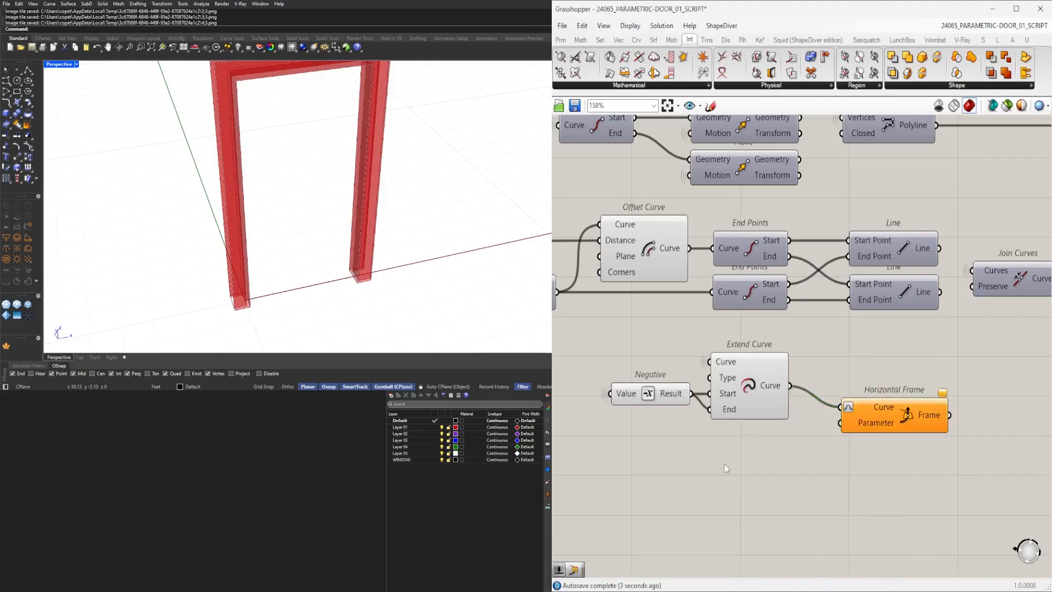
Create a number slider set to 0 and connect it to the Horizontal Frame's Parameter input.
{"action": "double_click", "coordinate": [724, 464]}
{"action": "type", "text": "0"}
{"action": "key", "text": "Return"}
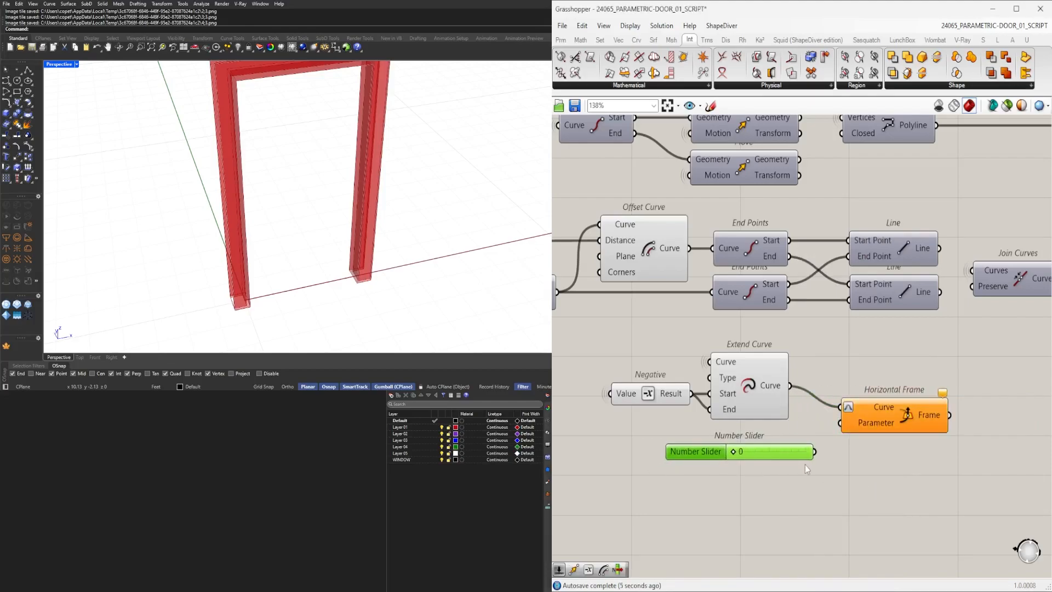
{"action": "left_click_drag", "start_coordinate": [847, 433], "coordinate": [844, 430]}
{"action": "left_click", "coordinate": [890, 426]}
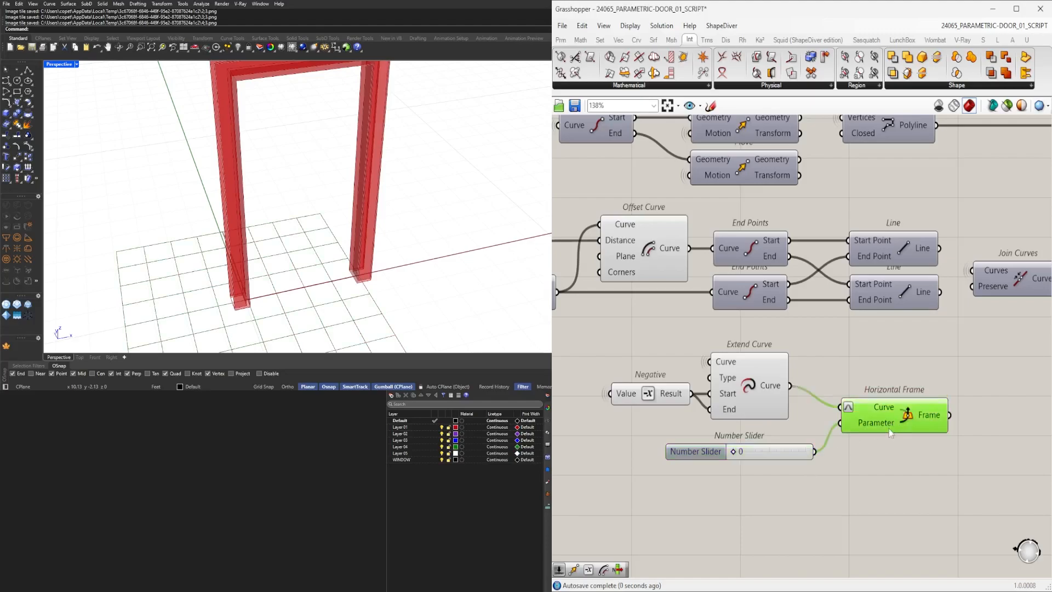
Edit the parameter slider's properties to limit its numeric domain to 0 through 1.
{"action": "scroll", "coordinate": [715, 461], "scroll_direction": "up", "scroll_amount": 3}
{"action": "left_click_drag", "start_coordinate": [741, 445], "coordinate": [801, 442]}
{"action": "double_click", "coordinate": [703, 446]}
{"action": "double_click", "coordinate": [704, 472]}
{"action": "type", "text": "0"}
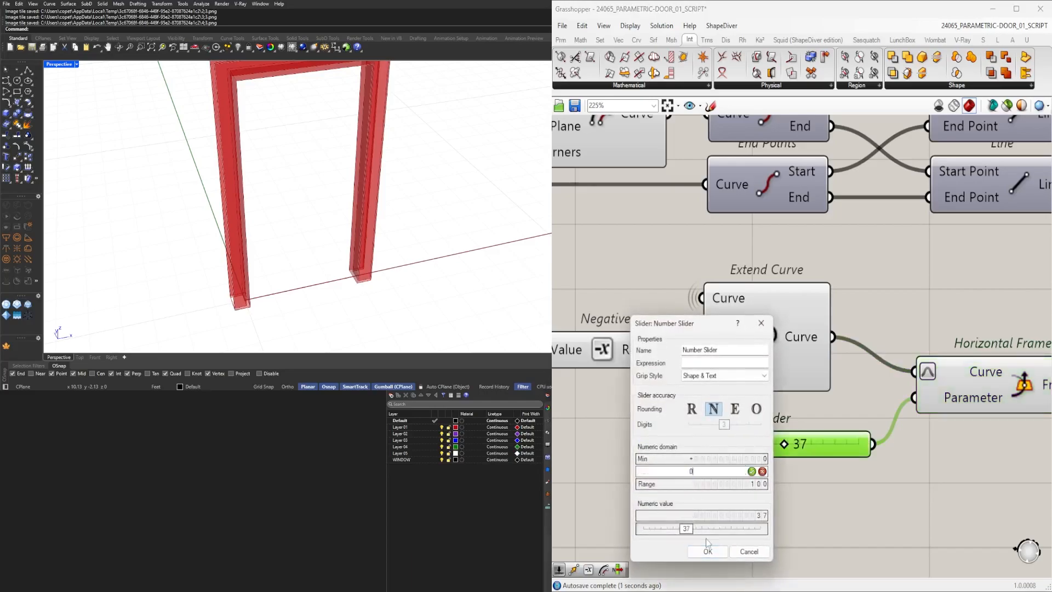
{"action": "left_click", "coordinate": [709, 550]}
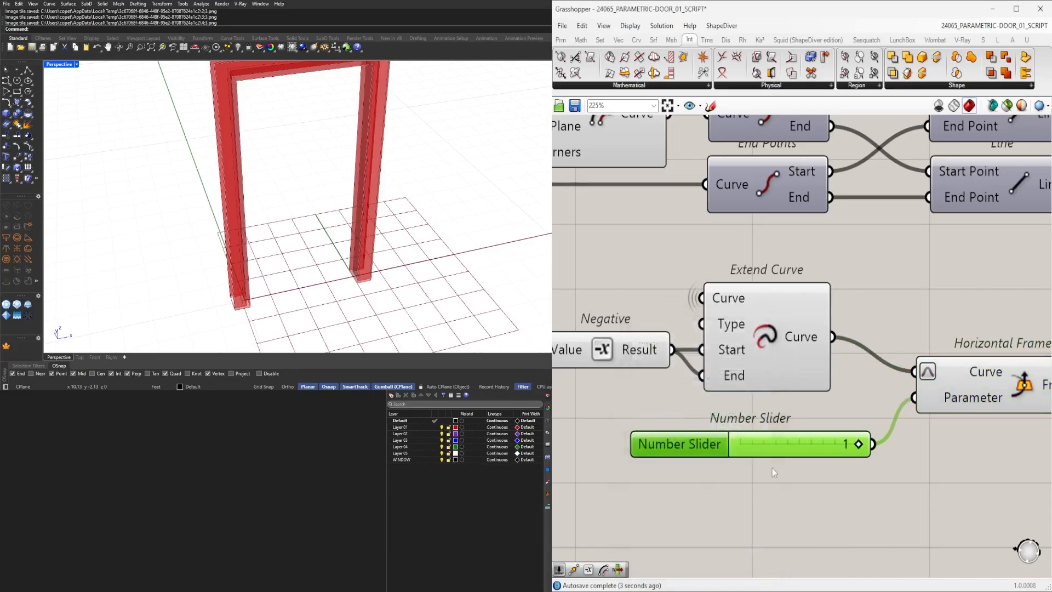
Slide the parameter slider to 0 and reposition it next to the Horizontal Frame.
{"action": "left_click_drag", "start_coordinate": [831, 446], "coordinate": [721, 447]}
{"action": "right_click_drag", "start_coordinate": [851, 441], "coordinate": [663, 430]}
{"action": "left_click_drag", "start_coordinate": [789, 373], "coordinate": [860, 390]}
{"action": "scroll", "coordinate": [816, 353], "scroll_direction": "down", "scroll_amount": 3}
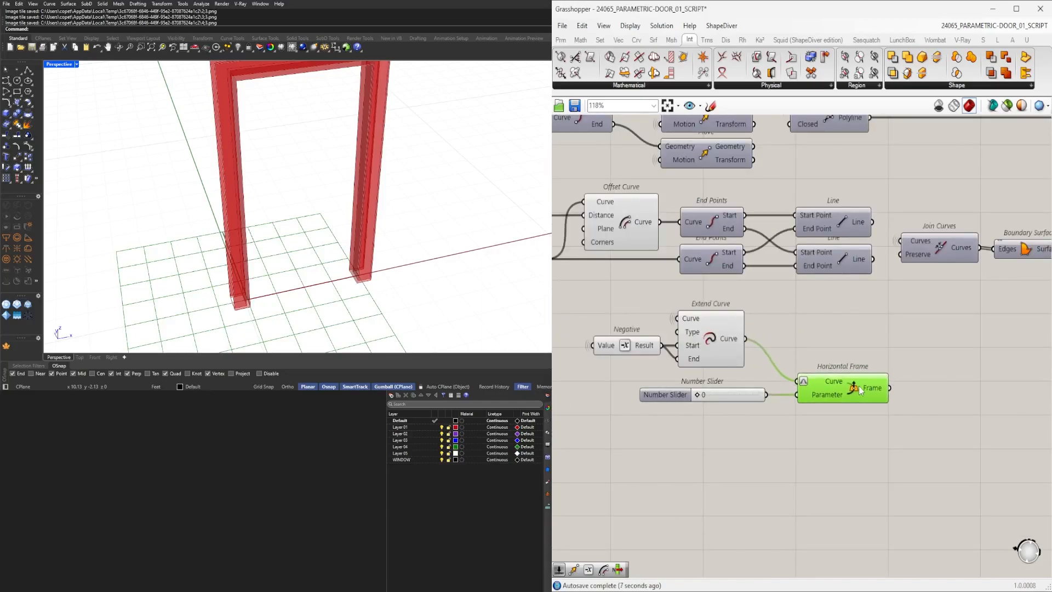
Add a Rotate component fed by the Horizontal Frame's plane, with its Angle input set to degrees.
{"action": "left_click", "coordinate": [626, 331]}
{"action": "right_click_drag", "start_coordinate": [630, 329], "coordinate": [906, 343]}
{"action": "scroll", "coordinate": [910, 344], "scroll_direction": "down", "scroll_amount": 1}
{"action": "left_click", "coordinate": [981, 351]}
{"action": "right_click_drag", "start_coordinate": [978, 351], "coordinate": [662, 404]}
{"action": "scroll", "coordinate": [749, 415], "scroll_direction": "up", "scroll_amount": 2}
{"action": "left_click", "coordinate": [778, 465]}
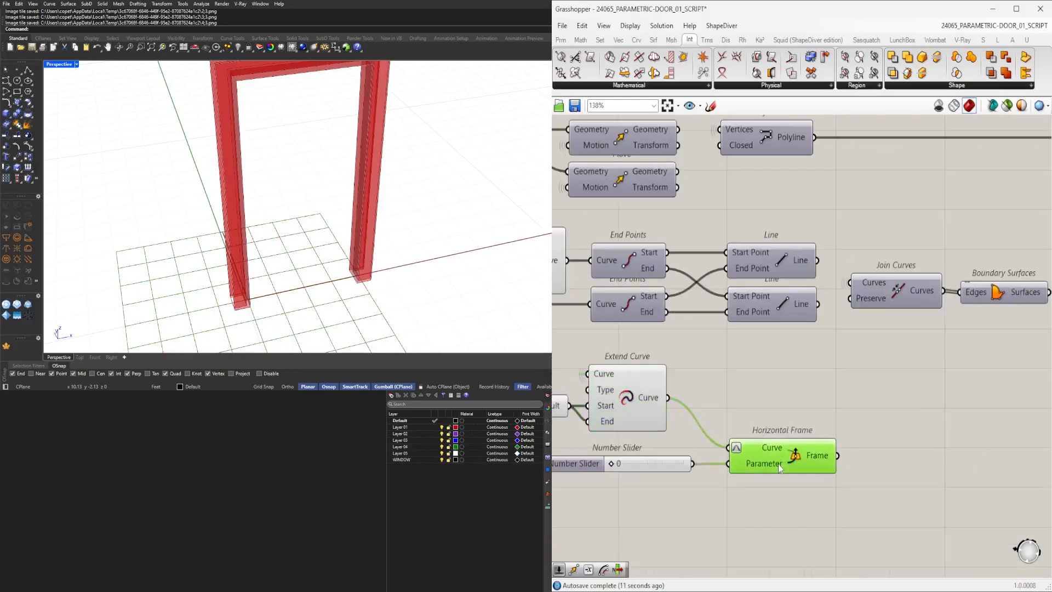
{"action": "right_click_drag", "start_coordinate": [920, 438], "coordinate": [851, 407]}
{"action": "double_click", "coordinate": [850, 407]}
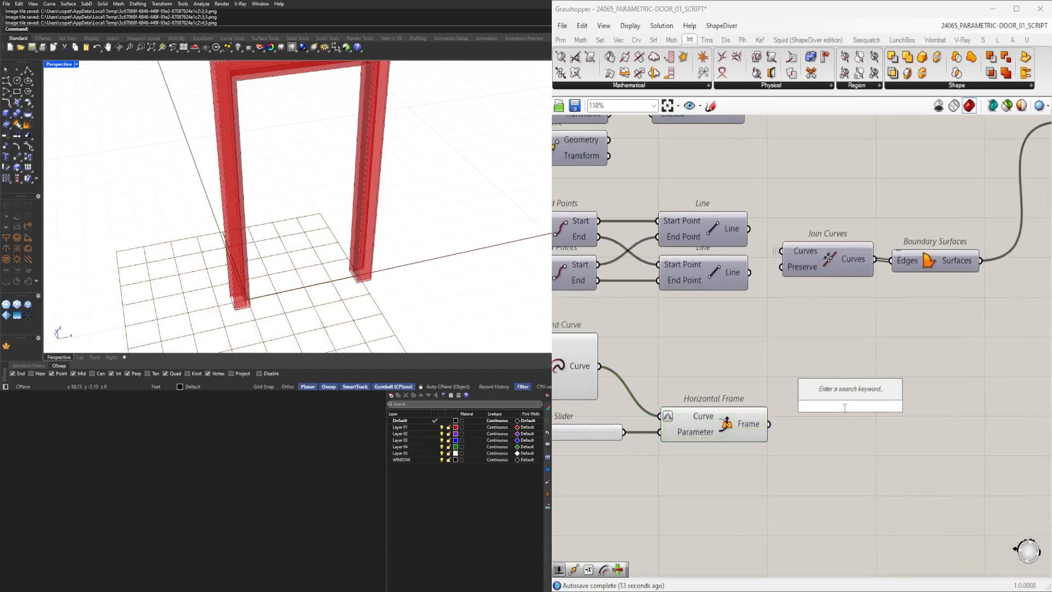
{"action": "type", "text": "ROT"}
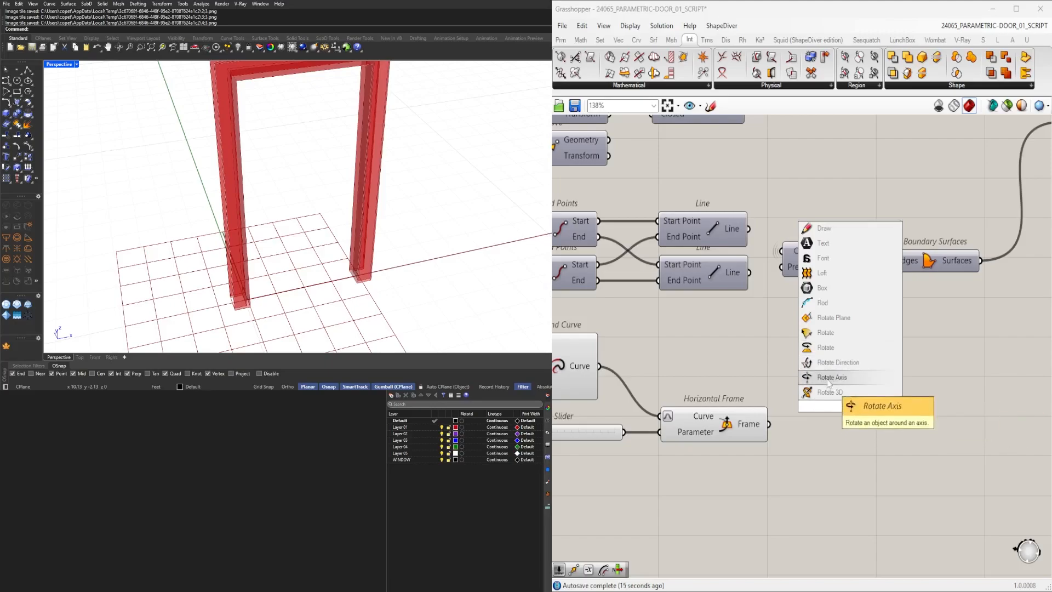
{"action": "left_click", "coordinate": [828, 347]}
{"action": "left_click_drag", "start_coordinate": [803, 425], "coordinate": [813, 397]}
{"action": "right_click", "coordinate": [830, 379]}
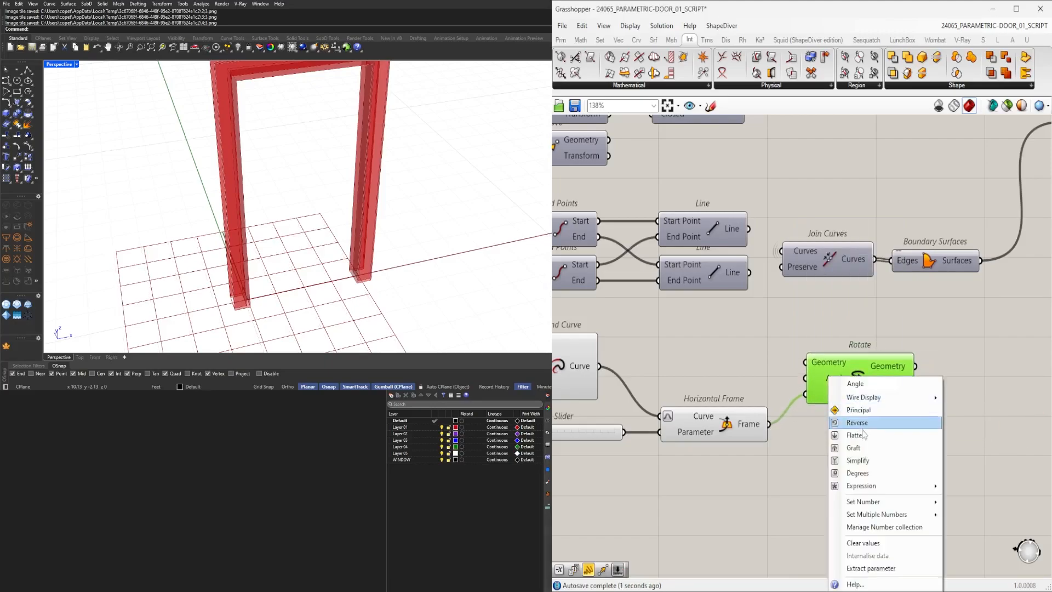
{"action": "left_click", "coordinate": [859, 474]}
Connect the Extend Curve output to the Rotate component's Geometry input.
{"action": "left_click", "coordinate": [799, 468]}
{"action": "scroll", "coordinate": [855, 477], "scroll_direction": "down", "scroll_amount": 3}
{"action": "right_click_drag", "start_coordinate": [926, 488], "coordinate": [1045, 425]}
{"action": "left_click_drag", "start_coordinate": [1030, 449], "coordinate": [699, 318]}
{"action": "right_click_drag", "start_coordinate": [987, 338], "coordinate": [729, 338]}
{"action": "scroll", "coordinate": [729, 338], "scroll_direction": "down", "scroll_amount": 3}
{"action": "left_click_drag", "start_coordinate": [728, 348], "coordinate": [956, 359]}
{"action": "left_click", "coordinate": [956, 358]}
{"action": "left_click_drag", "start_coordinate": [1023, 407], "coordinate": [804, 322]}
{"action": "scroll", "coordinate": [831, 330], "scroll_direction": "up", "scroll_amount": 2}
{"action": "left_click_drag", "start_coordinate": [852, 338], "coordinate": [877, 262]}
{"action": "left_click", "coordinate": [981, 238]}
{"action": "right_click_drag", "start_coordinate": [980, 217], "coordinate": [847, 301]}
{"action": "scroll", "coordinate": [827, 301], "scroll_direction": "up", "scroll_amount": 2}
{"action": "left_click_drag", "start_coordinate": [736, 303], "coordinate": [898, 368]}
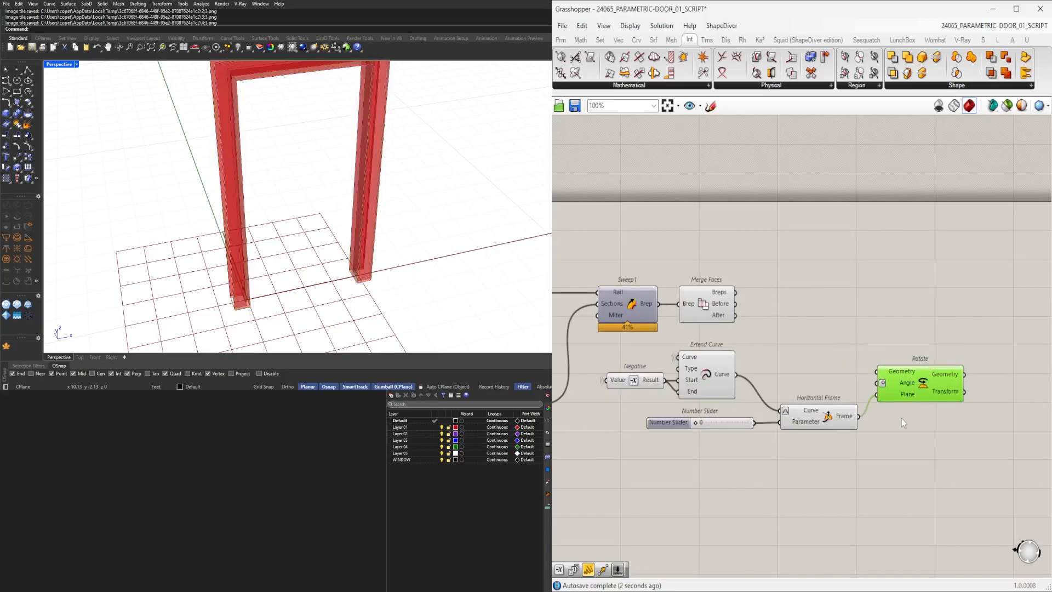
{"action": "left_click", "coordinate": [729, 378]}
{"action": "scroll", "coordinate": [921, 440], "scroll_direction": "down", "scroll_amount": 3}
{"action": "left_click_drag", "start_coordinate": [932, 460], "coordinate": [765, 512]}
{"action": "left_click", "coordinate": [814, 489]}
{"action": "scroll", "coordinate": [820, 493], "scroll_direction": "up", "scroll_amount": 3}
{"action": "right_click_drag", "start_coordinate": [821, 494], "coordinate": [744, 412]}
{"action": "double_click", "coordinate": [842, 467]}
{"action": "left_click", "coordinate": [706, 433]}
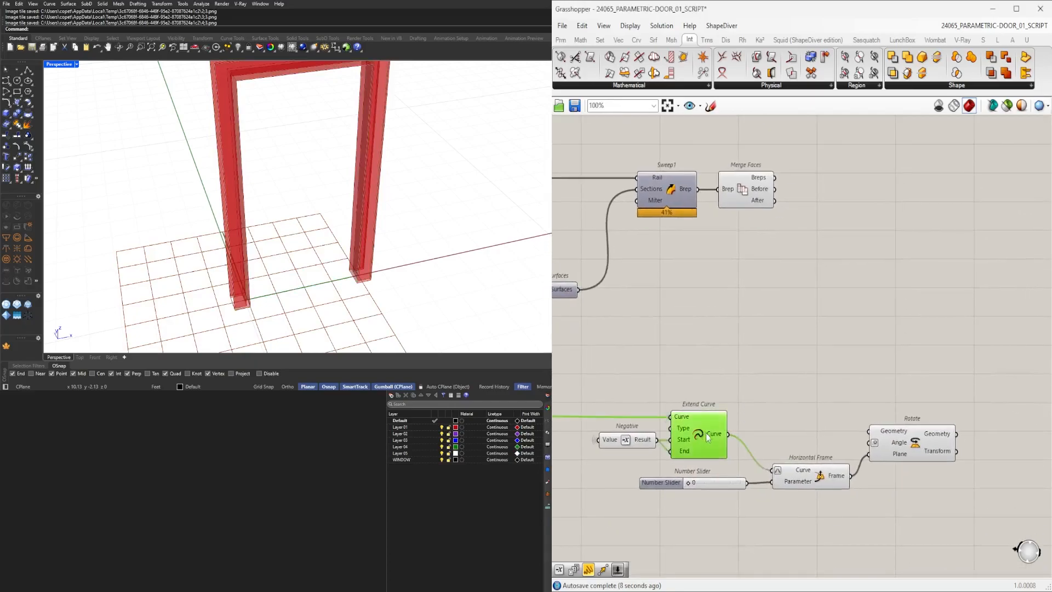
{"action": "left_click", "coordinate": [920, 437]}
Create a number slider ranging -90 to 90 set to 45 and connect it to the Rotate's Angle input.
{"action": "scroll", "coordinate": [732, 495], "scroll_direction": "up", "scroll_amount": 5}
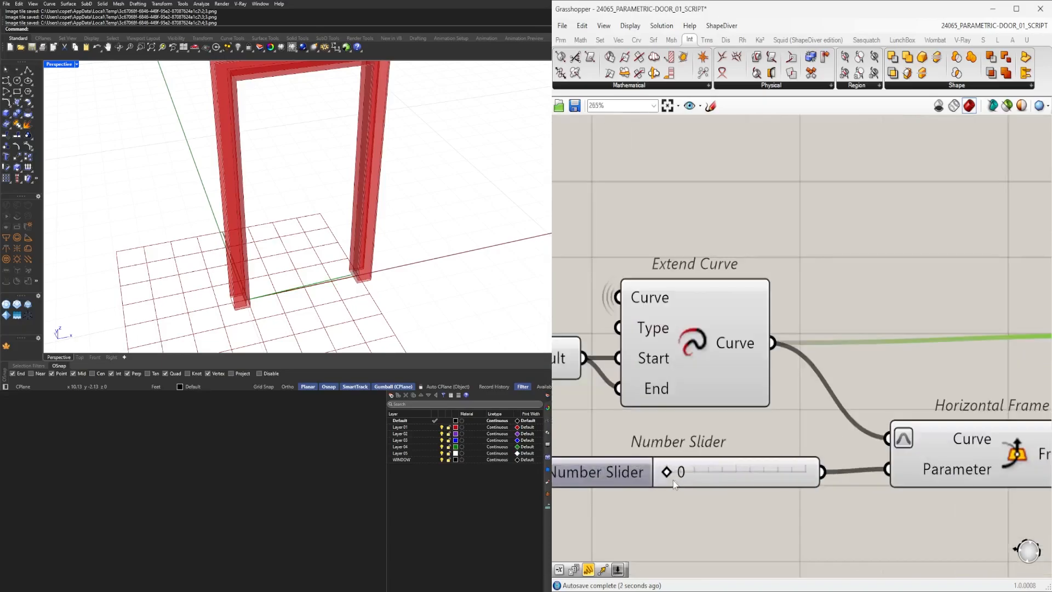
{"action": "scroll", "coordinate": [675, 484], "scroll_direction": "down", "scroll_amount": 4}
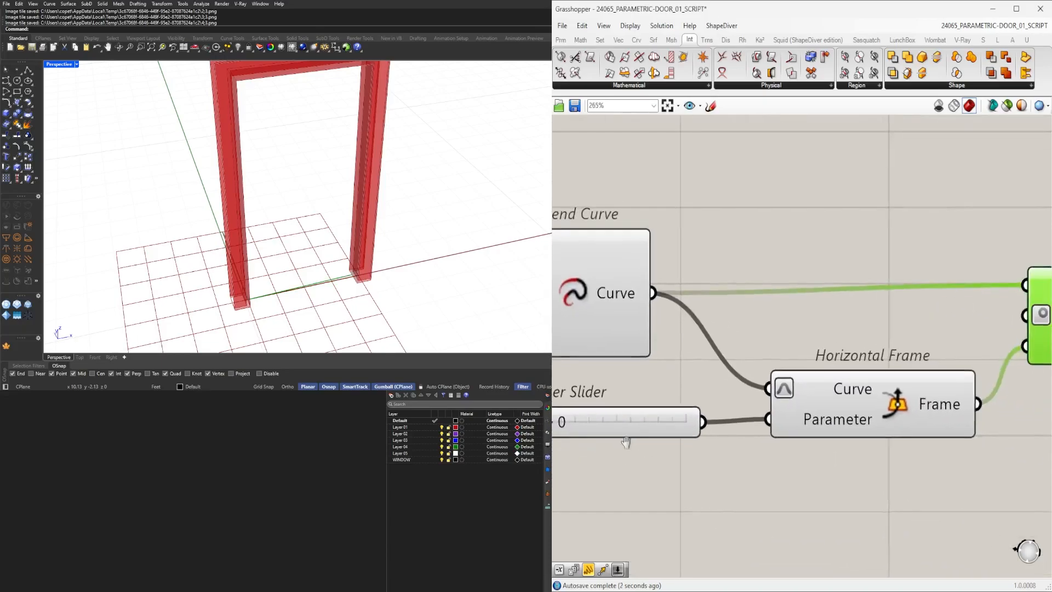
{"action": "double_click", "coordinate": [680, 430]}
{"action": "type", "text": "90"}
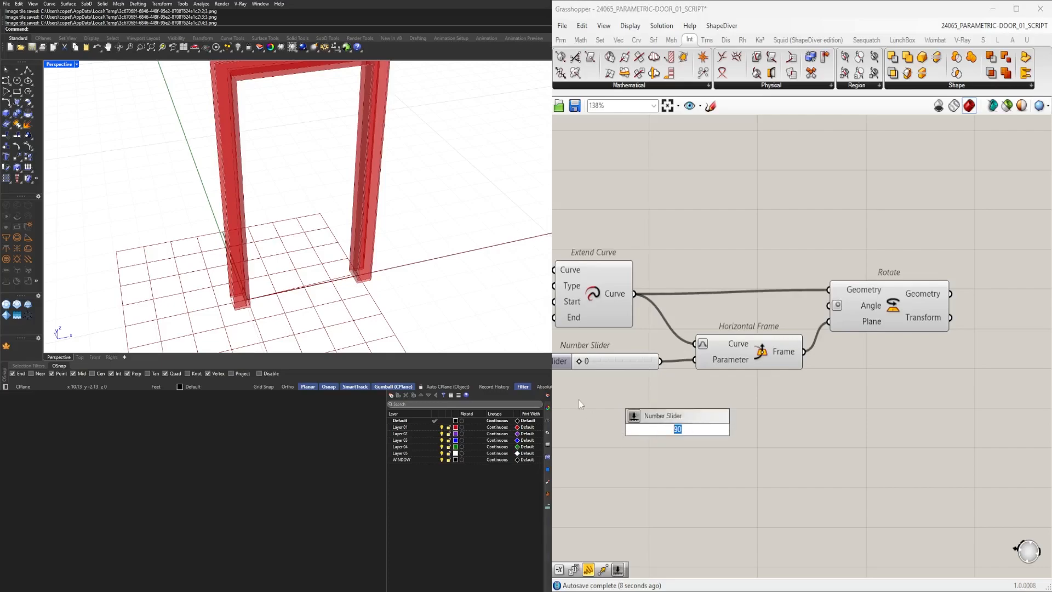
{"action": "type", "text": "45<90"}
{"action": "key", "text": "Return"}
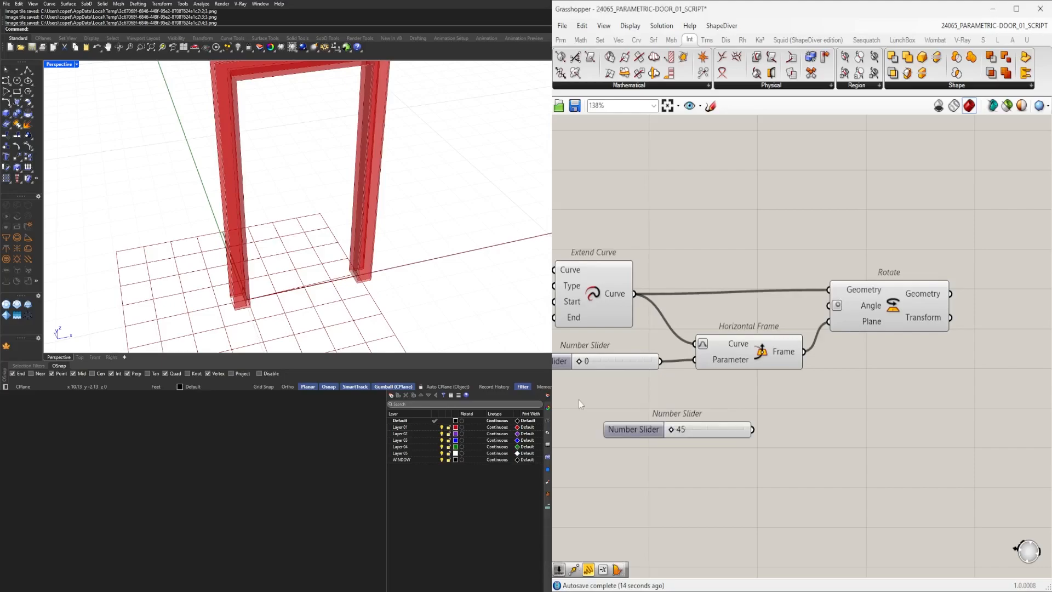
{"action": "left_click_drag", "start_coordinate": [752, 429], "coordinate": [830, 307]}
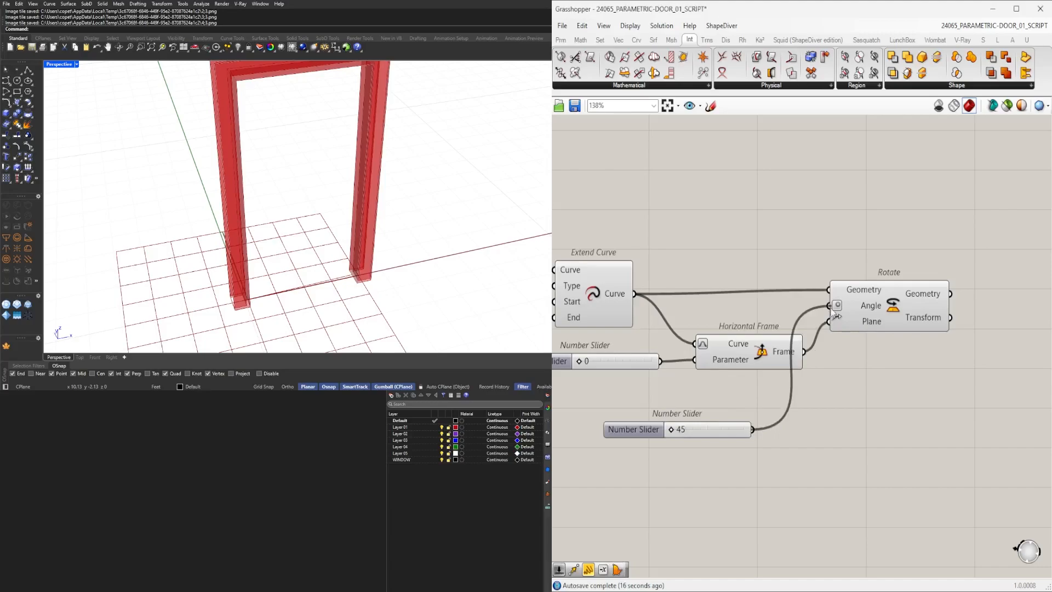
Slide the Horizontal Frame's parameter slider to 1.
{"action": "scroll", "coordinate": [694, 412], "scroll_direction": "up", "scroll_amount": 1}
{"action": "right_click_drag", "start_coordinate": [770, 372], "coordinate": [899, 399]}
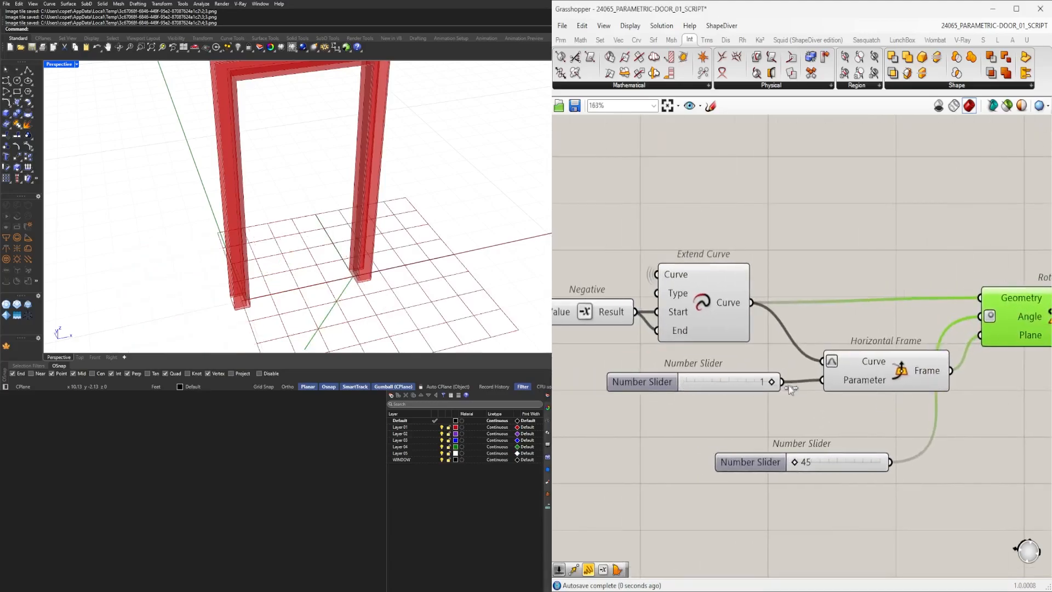
{"action": "scroll", "coordinate": [715, 393], "scroll_direction": "down", "scroll_amount": 3}
{"action": "left_click_drag", "start_coordinate": [776, 362], "coordinate": [901, 375]}
Review the angle slider's -90 to 90 domain in its properties and slide it to about -56.
{"action": "left_click", "coordinate": [610, 446]}
{"action": "double_click", "coordinate": [610, 446]}
{"action": "double_click", "coordinate": [667, 466]}
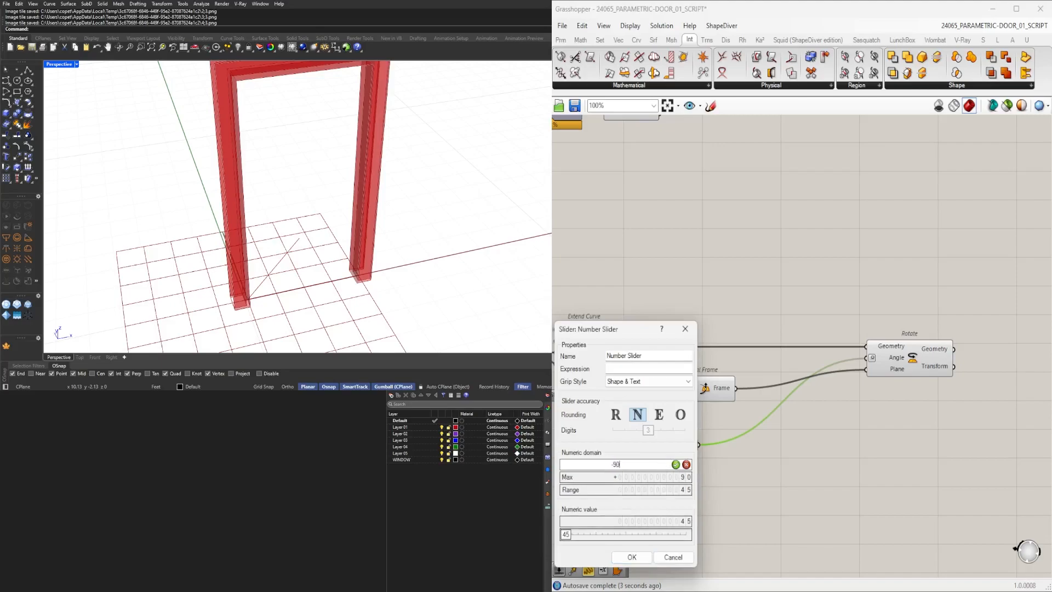
{"action": "left_click", "coordinate": [632, 557]}
{"action": "scroll", "coordinate": [670, 454], "scroll_direction": "up", "scroll_amount": 3}
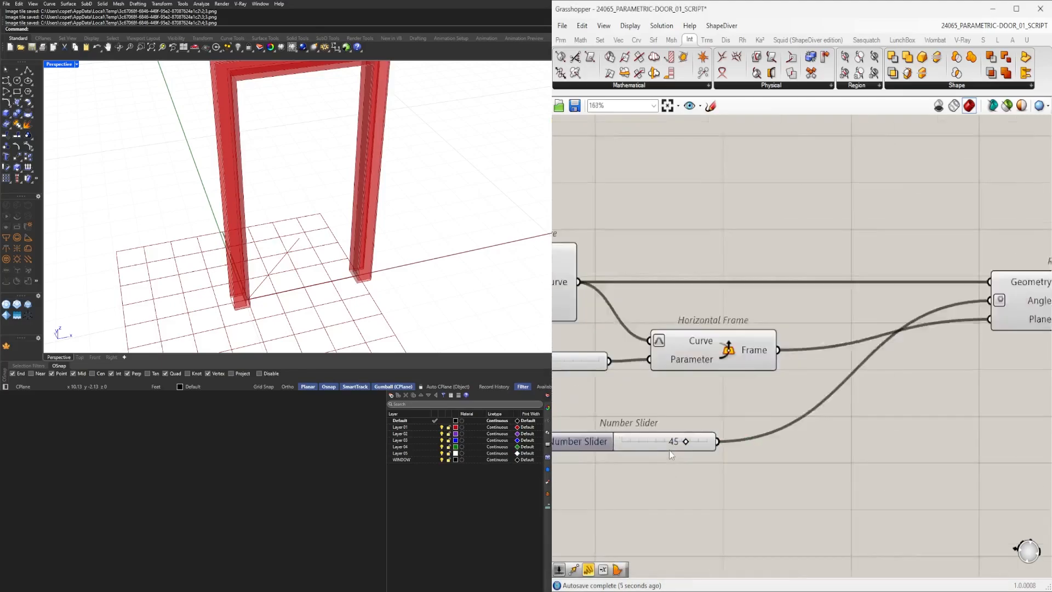
{"action": "scroll", "coordinate": [669, 449], "scroll_direction": "up", "scroll_amount": 1}
{"action": "left_click_drag", "start_coordinate": [686, 441], "coordinate": [635, 444]}
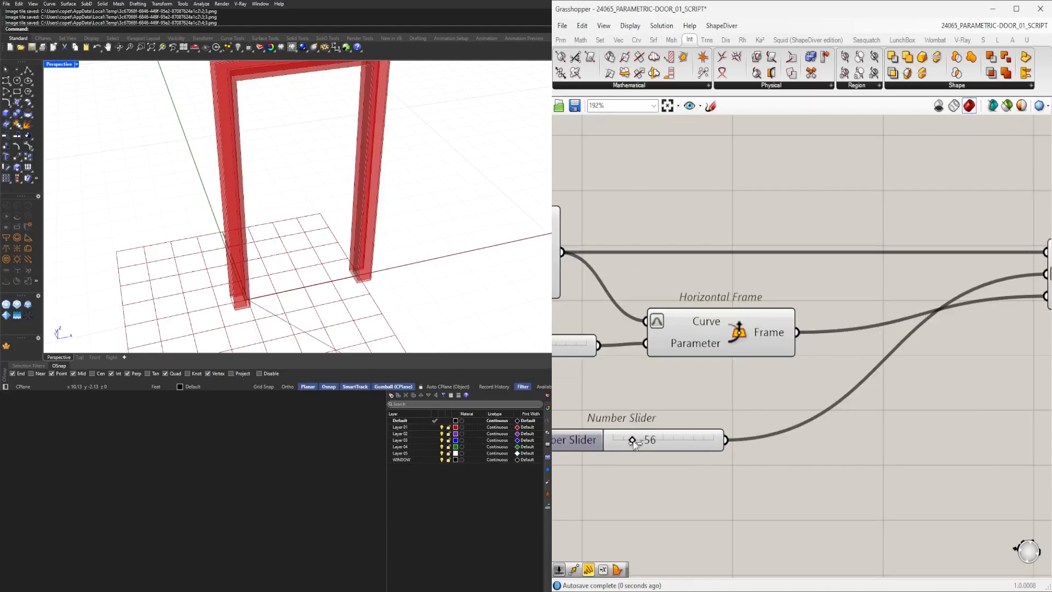
Examine the rotated frame geometry in the Rhino viewport and the definition canvas.
{"action": "scroll", "coordinate": [669, 409], "scroll_direction": "down", "scroll_amount": 4}
{"action": "scroll", "coordinate": [828, 359], "scroll_direction": "up", "scroll_amount": 1}
{"action": "left_click", "coordinate": [867, 342]}
{"action": "right_click_drag", "start_coordinate": [367, 293], "coordinate": [286, 297]}
{"action": "scroll", "coordinate": [285, 297], "scroll_direction": "up", "scroll_amount": 6}
{"action": "scroll", "coordinate": [296, 299], "scroll_direction": "down", "scroll_amount": 4}
{"action": "right_click_drag", "start_coordinate": [680, 394], "coordinate": [798, 395]}
{"action": "scroll", "coordinate": [828, 289], "scroll_direction": "down", "scroll_amount": 1}
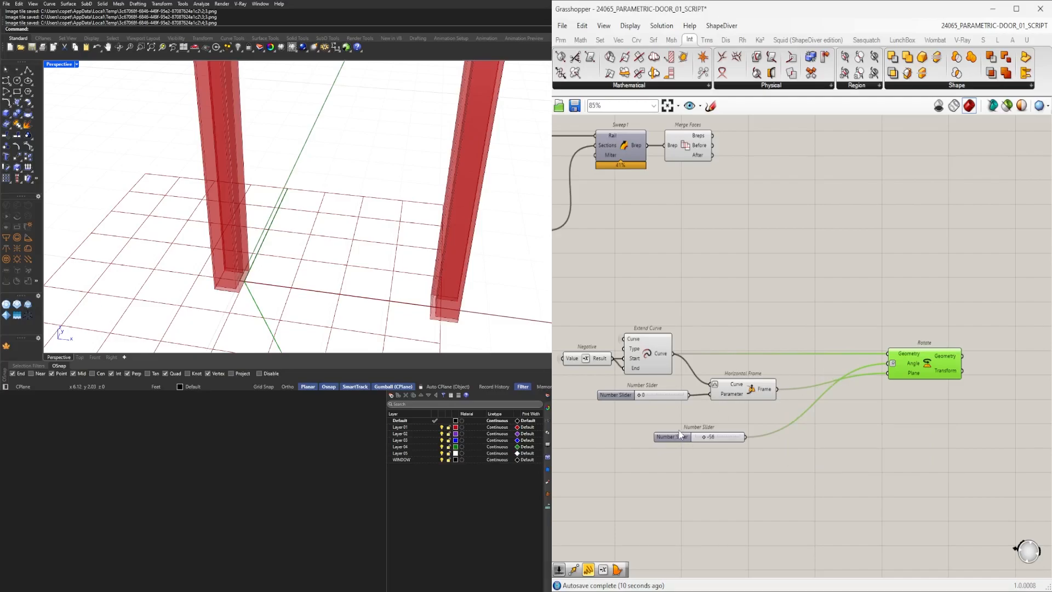
Add an Offset Curve component beside the Extend Curve component.
{"action": "scroll", "coordinate": [663, 411], "scroll_direction": "up", "scroll_amount": 5}
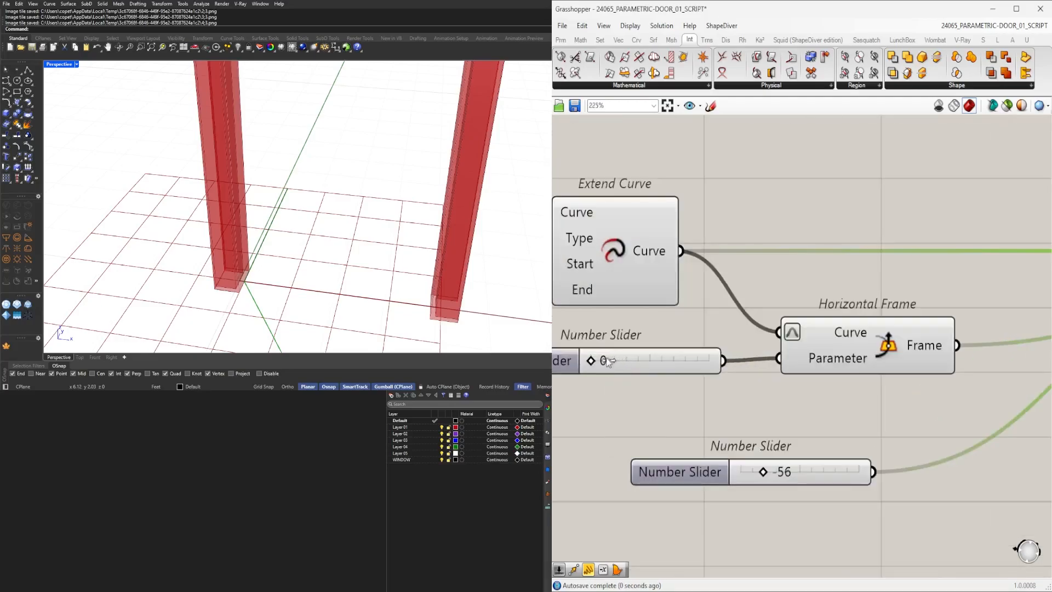
{"action": "scroll", "coordinate": [607, 362], "scroll_direction": "down", "scroll_amount": 4}
{"action": "left_click", "coordinate": [688, 310]}
{"action": "left_click", "coordinate": [936, 236]}
{"action": "right_click_drag", "start_coordinate": [936, 236], "coordinate": [853, 208]}
{"action": "left_click_drag", "start_coordinate": [1007, 397], "coordinate": [689, 267]}
{"action": "left_click", "coordinate": [623, 328], "text": "shift"}
{"action": "left_click_drag", "start_coordinate": [623, 327], "coordinate": [665, 391]}
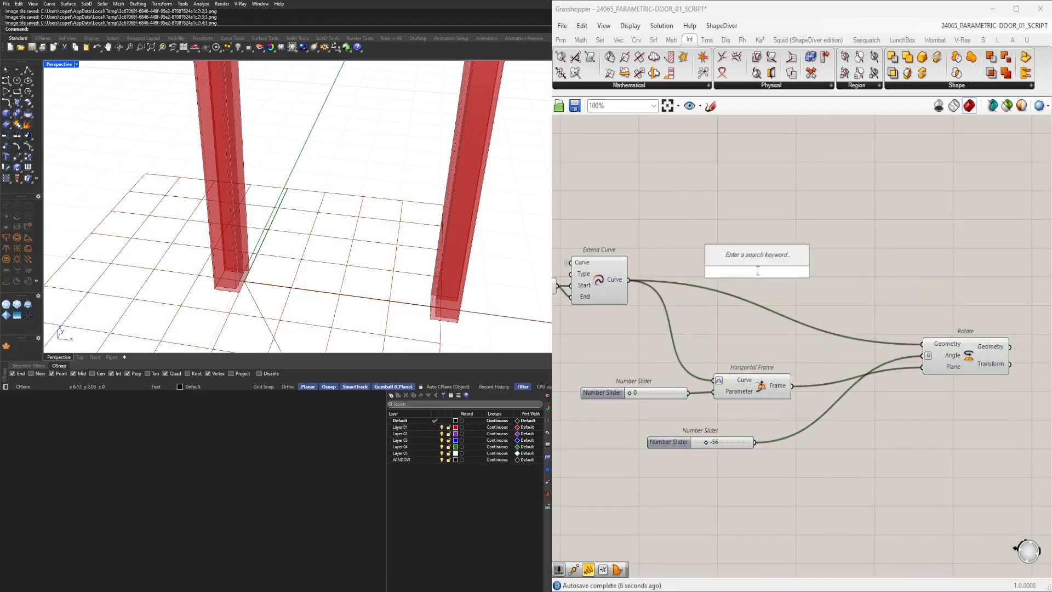
{"action": "type", "text": "offset"}
{"action": "left_click", "coordinate": [755, 242]}
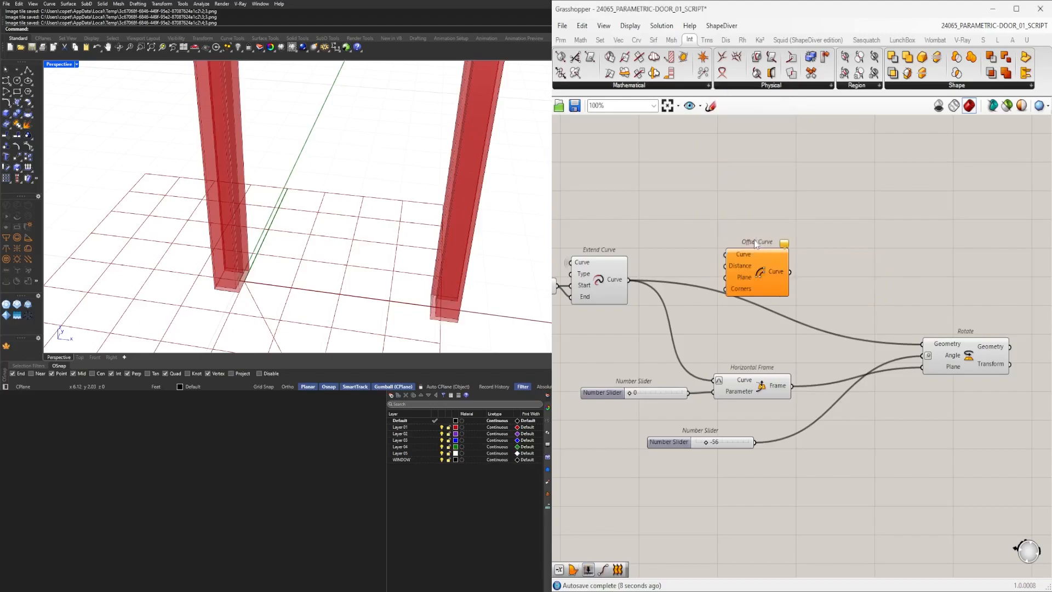
Connect the Extend Curve output to the Offset Curve's Curve input.
{"action": "scroll", "coordinate": [660, 272], "scroll_direction": "up", "scroll_amount": 3}
{"action": "left_click_drag", "start_coordinate": [628, 280], "coordinate": [725, 254]}
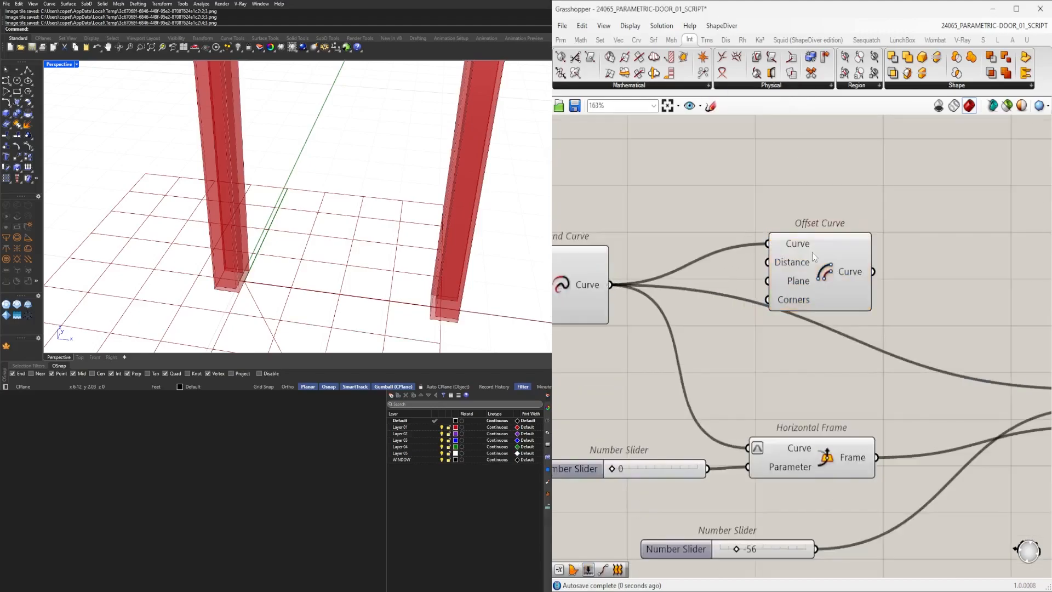
{"action": "left_click_drag", "start_coordinate": [813, 252], "coordinate": [934, 251]}
Create a number slider set to 0.125 and feed it through a relay into the Offset Curve's Distance input.
{"action": "double_click", "coordinate": [692, 218]}
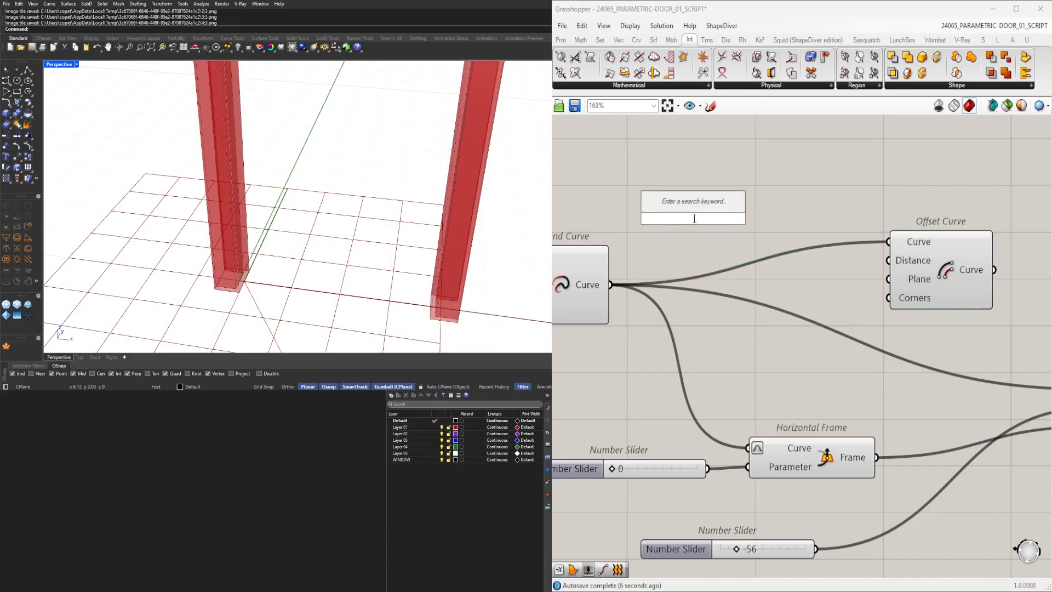
{"action": "type", "text": ".125"}
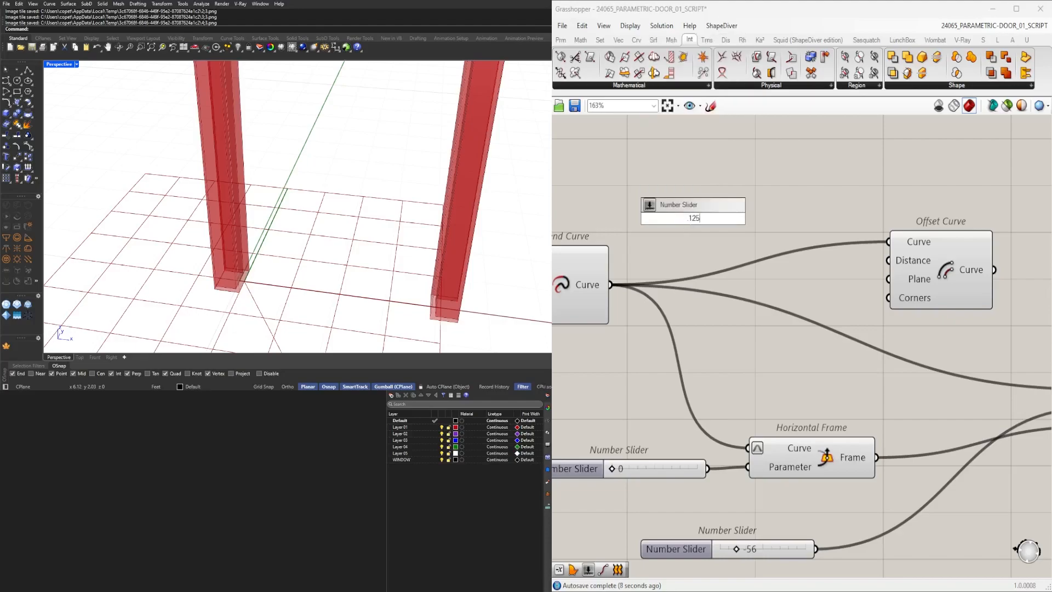
{"action": "key", "text": "Return"}
{"action": "left_click_drag", "start_coordinate": [838, 241], "coordinate": [967, 231]}
{"action": "left_click_drag", "start_coordinate": [753, 221], "coordinate": [666, 209]}
{"action": "double_click", "coordinate": [735, 206]}
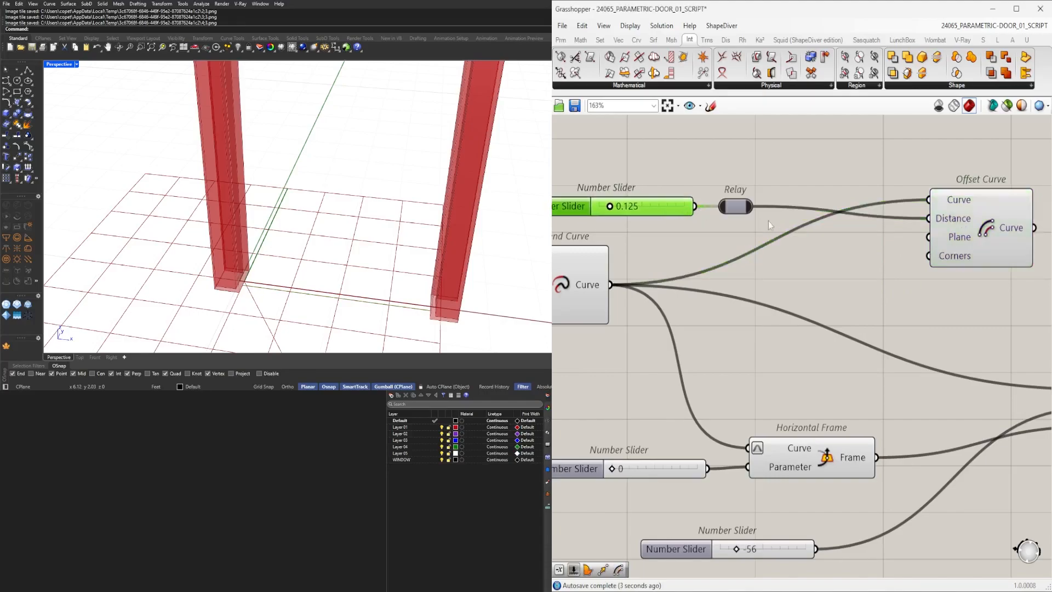
Duplicate the Offset Curve and add a Division component between the relay and the copy's Distance input.
{"action": "left_click_drag", "start_coordinate": [976, 239], "coordinate": [979, 327], "text": "alt"}
{"action": "left_click", "coordinate": [867, 252]}
{"action": "double_click", "coordinate": [867, 252]}
{"action": "type", "text": "division"}
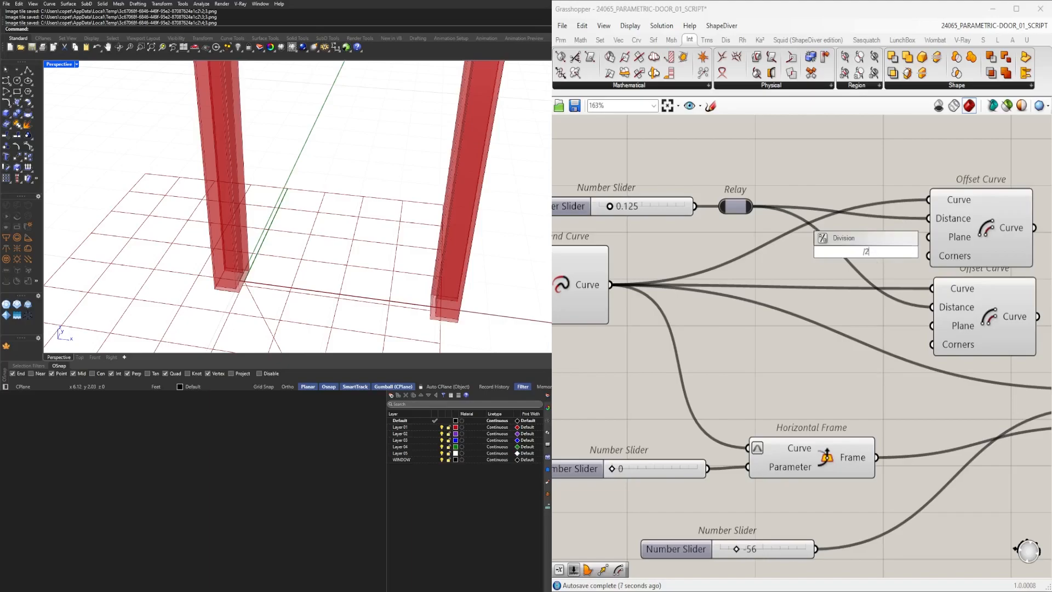
{"action": "key", "text": "Return"}
{"action": "left_click_drag", "start_coordinate": [834, 245], "coordinate": [886, 304]}
{"action": "right_click_drag", "start_coordinate": [987, 263], "coordinate": [895, 259]}
{"action": "left_click_drag", "start_coordinate": [884, 241], "coordinate": [889, 241]}
{"action": "left_click", "coordinate": [981, 291]}
{"action": "left_click_drag", "start_coordinate": [982, 290], "coordinate": [913, 217]}
{"action": "right_click_drag", "start_coordinate": [913, 214], "coordinate": [841, 245]}
Add a Loft component to the right of the two Offset Curve components.
{"action": "double_click", "coordinate": [978, 256]}
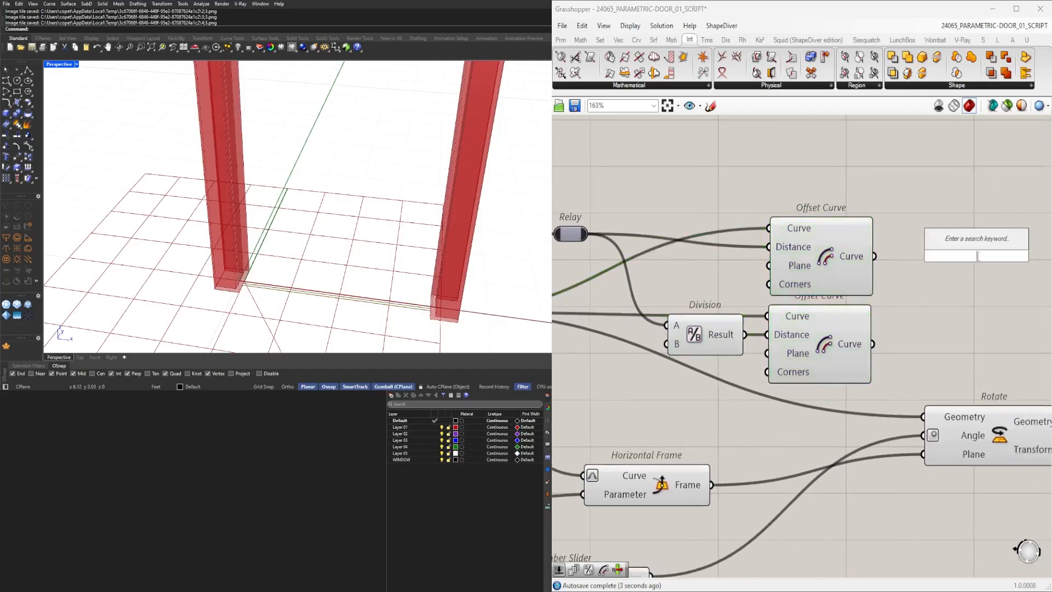
{"action": "type", "text": "loft"}
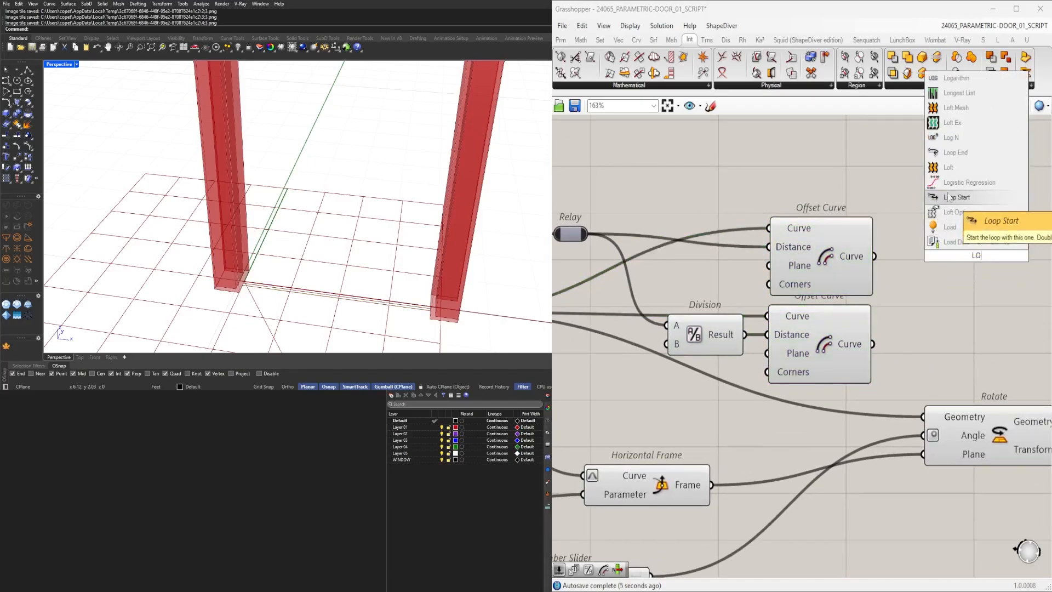
{"action": "left_click", "coordinate": [948, 168]}
{"action": "right_click_drag", "start_coordinate": [837, 258], "coordinate": [887, 241]}
Replace the Division with a Negative component feeding the relay value into the second Offset Curve's Distance.
{"action": "left_click", "coordinate": [762, 323]}
{"action": "key", "text": "Delete"}
{"action": "double_click", "coordinate": [758, 325]}
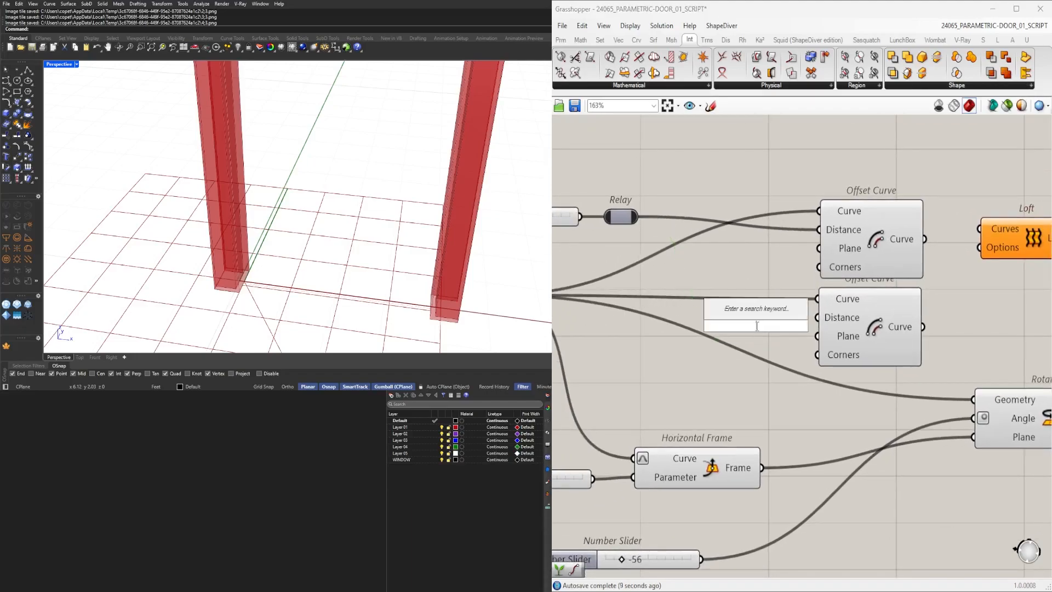
{"action": "type", "text": "neg"}
{"action": "left_click", "coordinate": [751, 314]}
{"action": "left_click_drag", "start_coordinate": [644, 227], "coordinate": [709, 326]}
{"action": "left_click_drag", "start_coordinate": [803, 325], "coordinate": [819, 317]}
{"action": "left_click", "coordinate": [772, 329]}
{"action": "right_click_drag", "start_coordinate": [848, 314], "coordinate": [742, 319]}
Connect both Offset Curve outputs to the Loft's Curves input.
{"action": "left_click", "coordinate": [824, 245]}
{"action": "left_click_drag", "start_coordinate": [899, 263], "coordinate": [913, 302]}
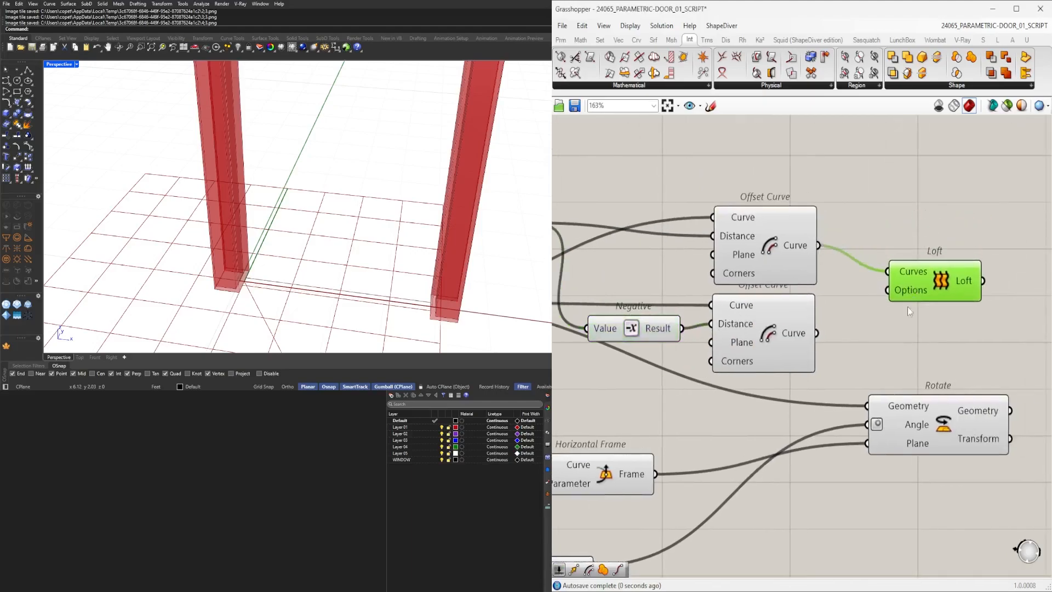
{"action": "left_click_drag", "start_coordinate": [844, 311], "coordinate": [907, 297], "text": "shift"}
{"action": "scroll", "coordinate": [899, 299], "scroll_direction": "down", "scroll_amount": 3}
{"action": "right_click_drag", "start_coordinate": [850, 338], "coordinate": [899, 353]}
{"action": "left_click_drag", "start_coordinate": [899, 353], "coordinate": [831, 248]}
{"action": "right_click_drag", "start_coordinate": [942, 251], "coordinate": [856, 272]}
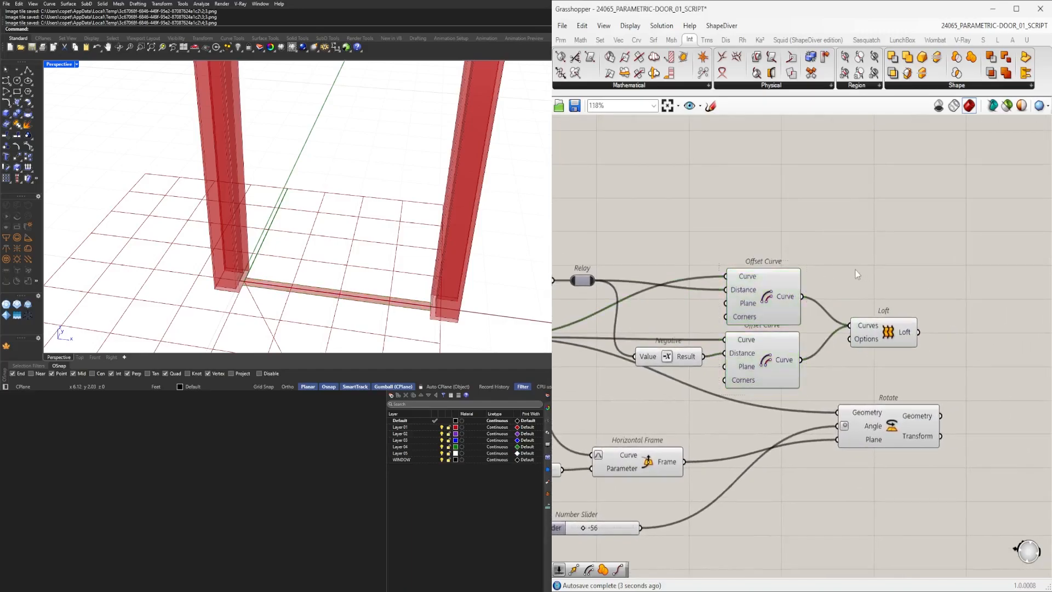
{"action": "double_click", "coordinate": [856, 272]}
{"action": "type", "text": "END"}
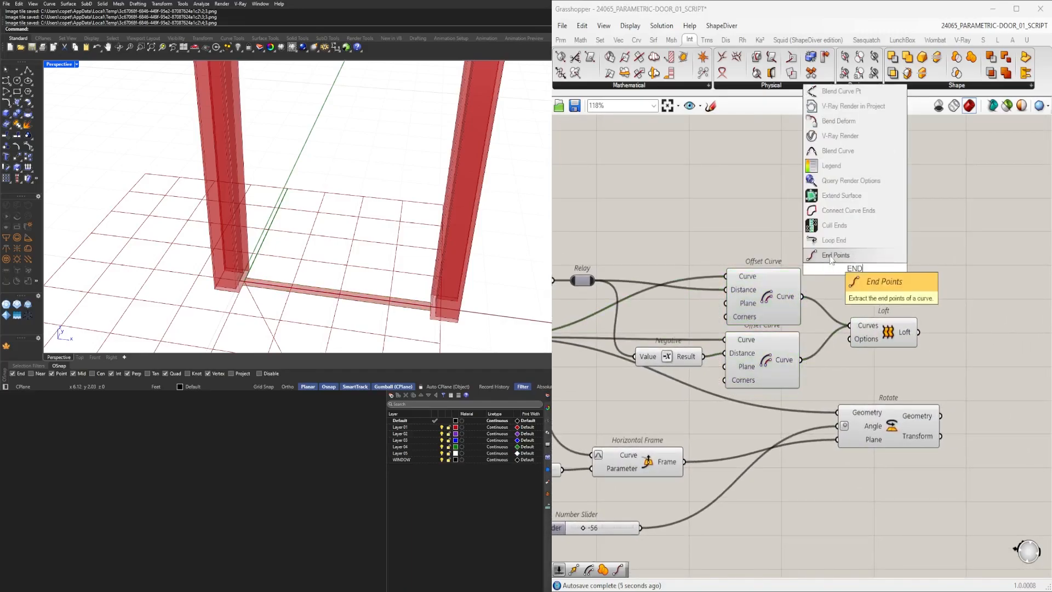
{"action": "left_click", "coordinate": [833, 255]}
{"action": "left_click_drag", "start_coordinate": [801, 298], "coordinate": [864, 264]}
{"action": "left_click_drag", "start_coordinate": [803, 360], "coordinate": [860, 266], "text": "shift"}
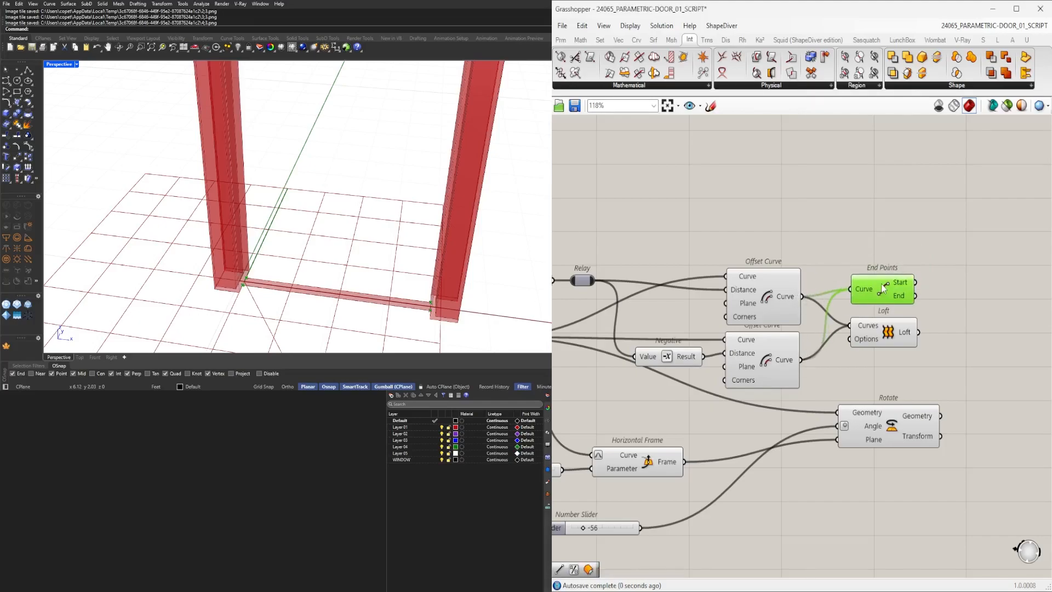
{"action": "scroll", "coordinate": [890, 305], "scroll_direction": "down", "scroll_amount": 3}
{"action": "right_click_drag", "start_coordinate": [889, 305], "coordinate": [877, 298]}
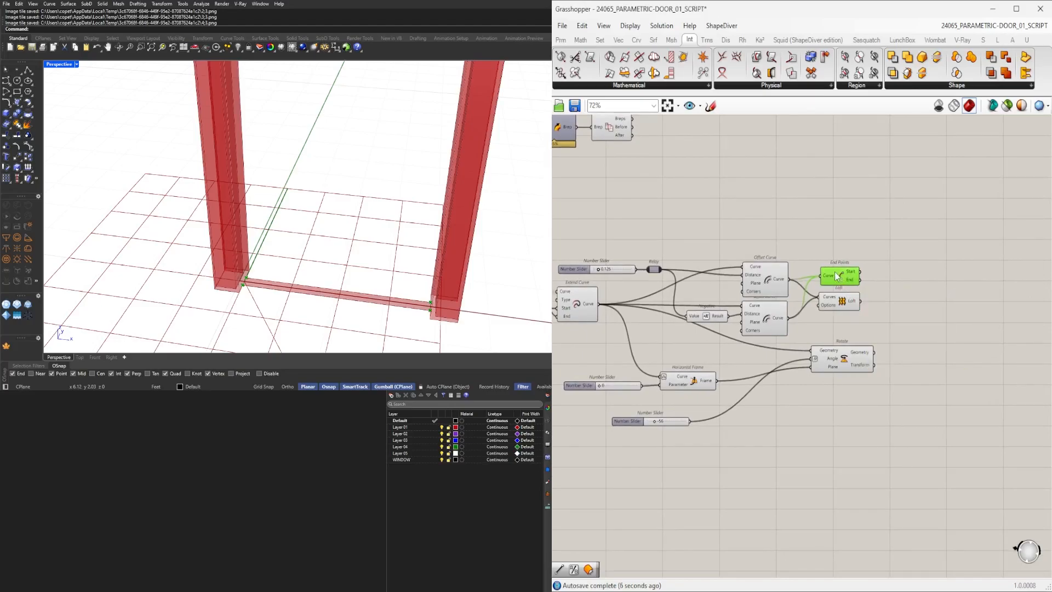
{"action": "key", "text": "Delete"}
Move the Rotate group aside and connect the negative Offset Curve's output to the Horizontal Frame's Curve input.
{"action": "left_click_drag", "start_coordinate": [943, 448], "coordinate": [582, 361]}
{"action": "left_click_drag", "start_coordinate": [846, 360], "coordinate": [1017, 356]}
{"action": "left_click", "coordinate": [772, 342]}
{"action": "left_click", "coordinate": [772, 324]}
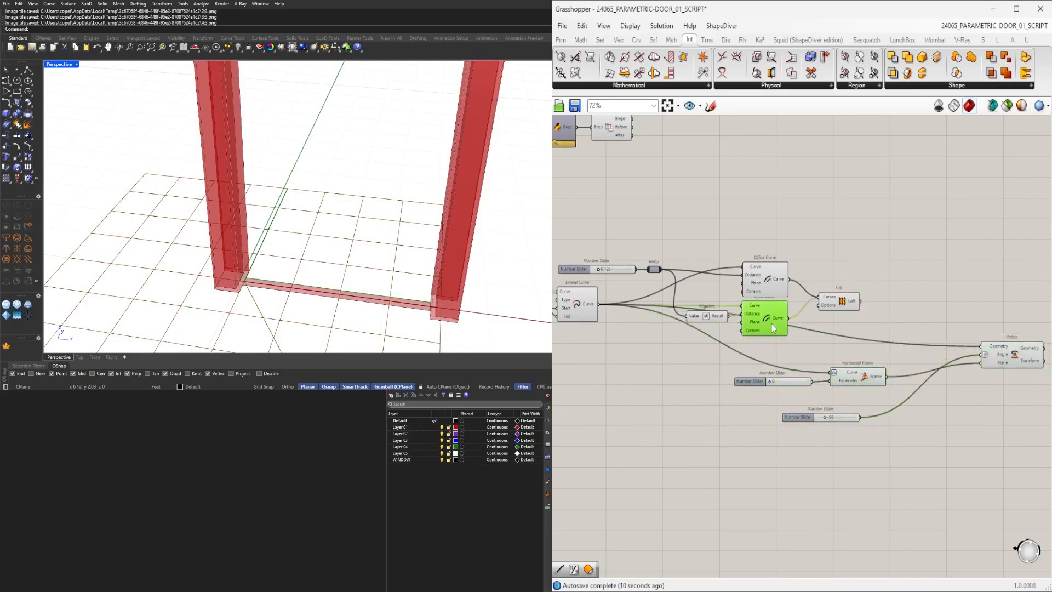
{"action": "scroll", "coordinate": [771, 324], "scroll_direction": "up", "scroll_amount": 2}
{"action": "left_click", "coordinate": [799, 324]}
{"action": "left_click_drag", "start_coordinate": [810, 340], "coordinate": [867, 386]}
{"action": "right_click_drag", "start_coordinate": [883, 383], "coordinate": [689, 369]}
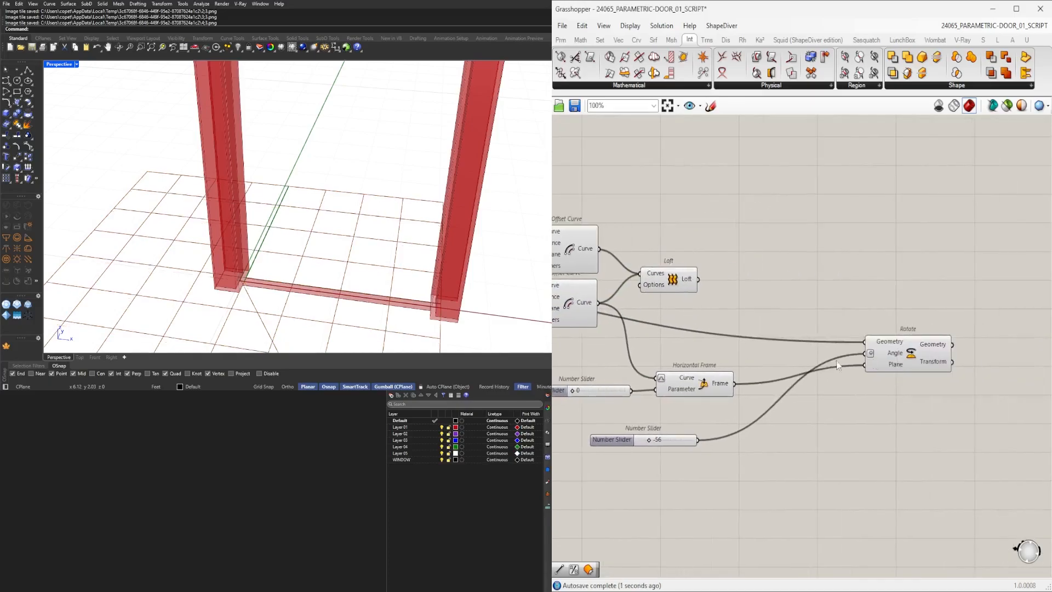
Connect the Loft output to the Rotate component's Geometry input.
{"action": "left_click", "coordinate": [923, 351]}
{"action": "right_click_drag", "start_coordinate": [277, 254], "coordinate": [217, 244]}
{"action": "scroll", "coordinate": [345, 250], "scroll_direction": "up", "scroll_amount": 4}
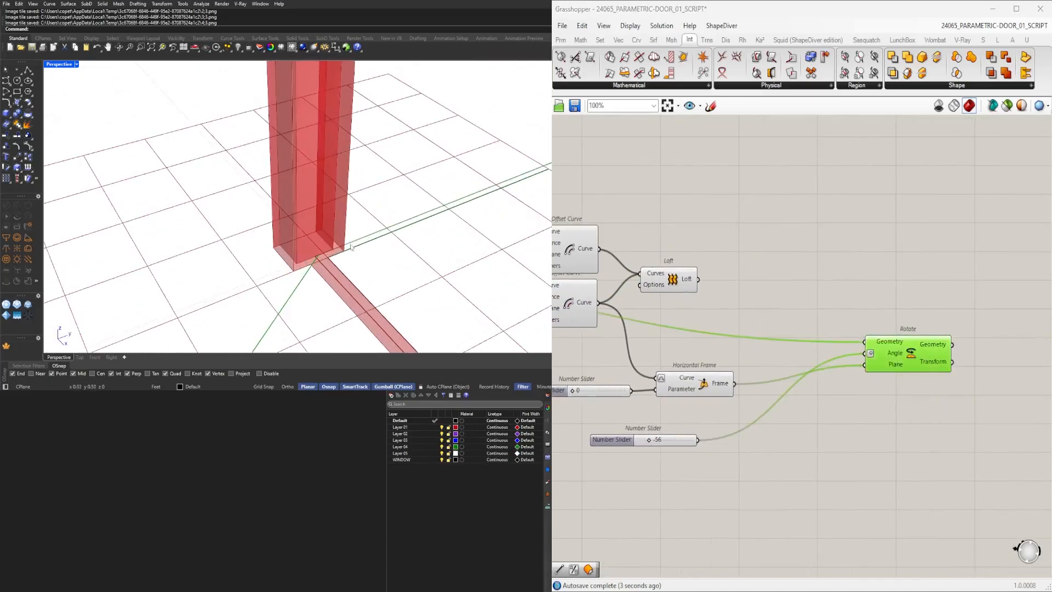
{"action": "scroll", "coordinate": [871, 319], "scroll_direction": "down", "scroll_amount": 1}
{"action": "right_click_drag", "start_coordinate": [871, 319], "coordinate": [826, 335]}
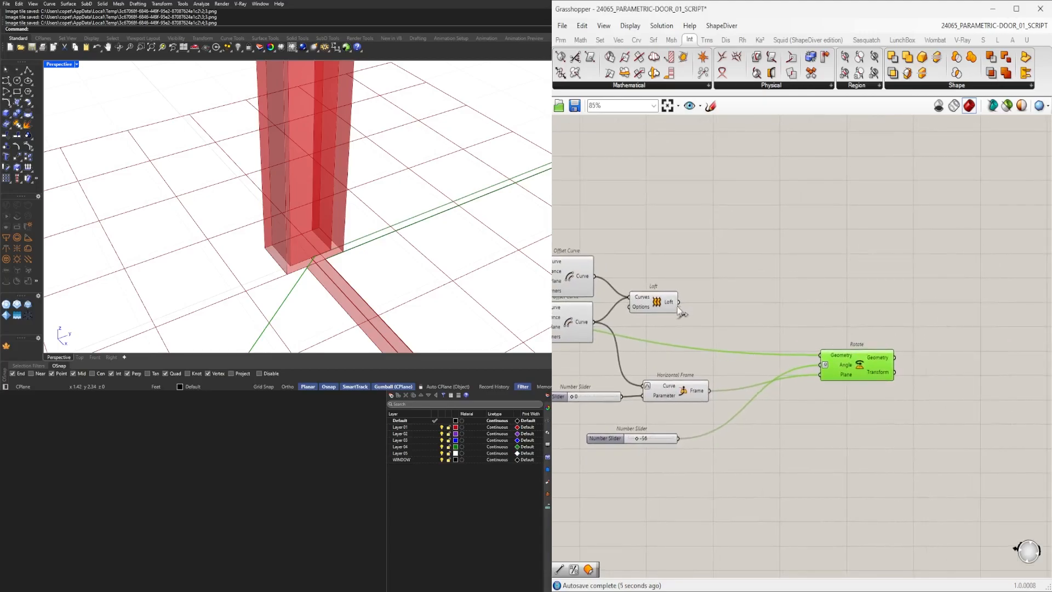
{"action": "left_click", "coordinate": [669, 310]}
{"action": "left_click_drag", "start_coordinate": [679, 302], "coordinate": [820, 355]}
{"action": "left_click", "coordinate": [854, 329]}
{"action": "left_click", "coordinate": [861, 363]}
{"action": "right_click_drag", "start_coordinate": [682, 423], "coordinate": [754, 435]}
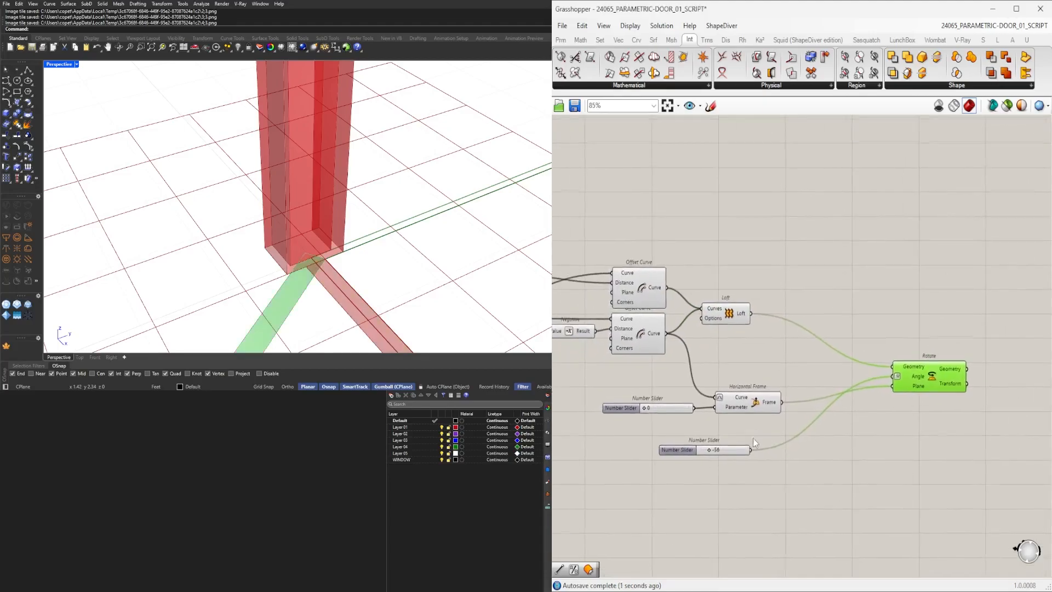
{"action": "left_click", "coordinate": [750, 405]}
Add a Stream Gate component below the Loft.
{"action": "scroll", "coordinate": [636, 411], "scroll_direction": "up", "scroll_amount": 3}
{"action": "mouse_move", "coordinate": [655, 408]}
{"action": "left_mouse_down"}
{"action": "mouse_move", "coordinate": [754, 409]}
{"action": "mouse_move", "coordinate": [643, 409]}
{"action": "left_mouse_up"}
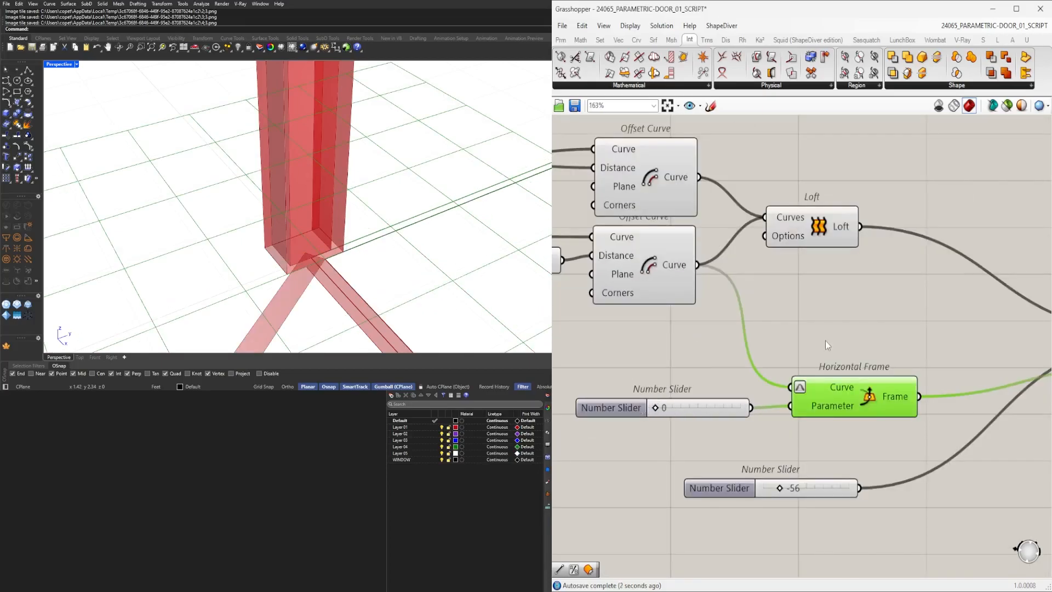
{"action": "scroll", "coordinate": [828, 342], "scroll_direction": "down", "scroll_amount": 2}
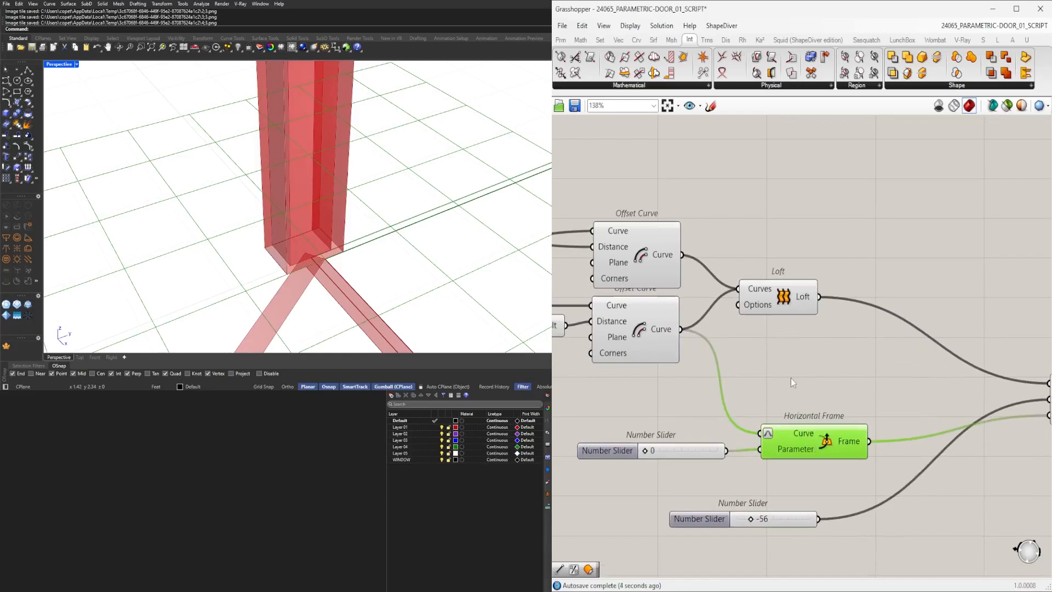
{"action": "left_click", "coordinate": [609, 324]}
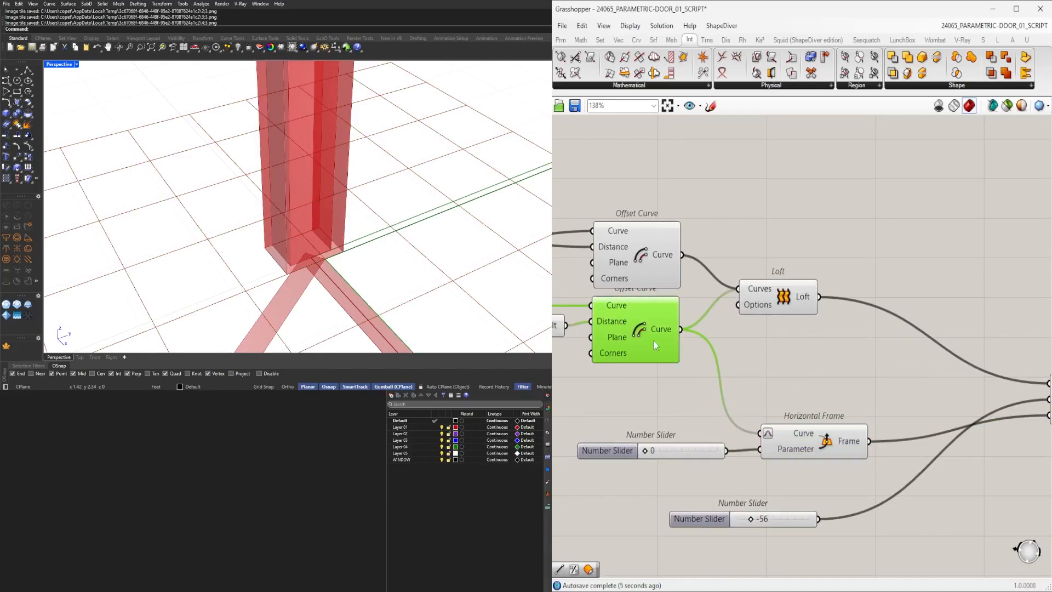
{"action": "double_click", "coordinate": [800, 403]}
{"action": "type", "text": "GATE"}
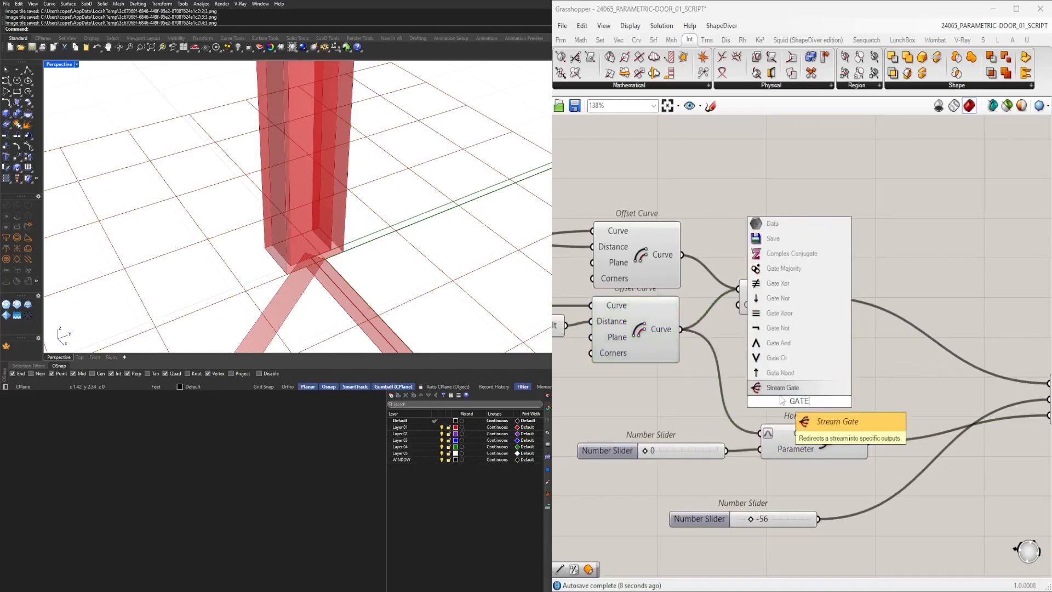
{"action": "left_click", "coordinate": [782, 391]}
{"action": "left_click_drag", "start_coordinate": [790, 402], "coordinate": [788, 375]}
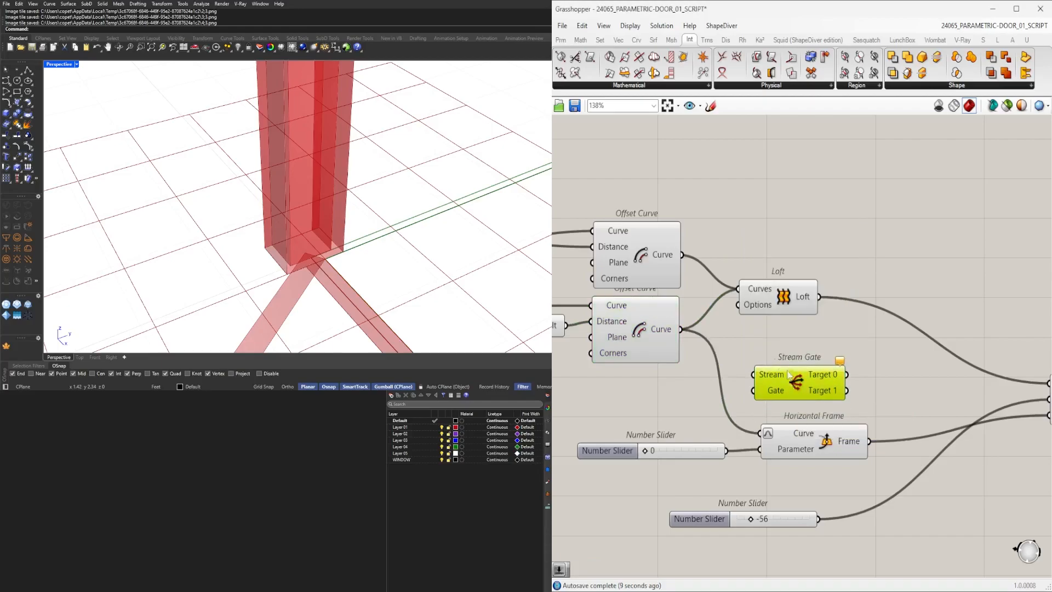
Connect both Offset Curve outputs to the Stream Gate's Stream input.
{"action": "left_click", "coordinate": [665, 260]}
{"action": "left_click_drag", "start_coordinate": [681, 260], "coordinate": [755, 374]}
{"action": "left_click_drag", "start_coordinate": [706, 345], "coordinate": [757, 375]}
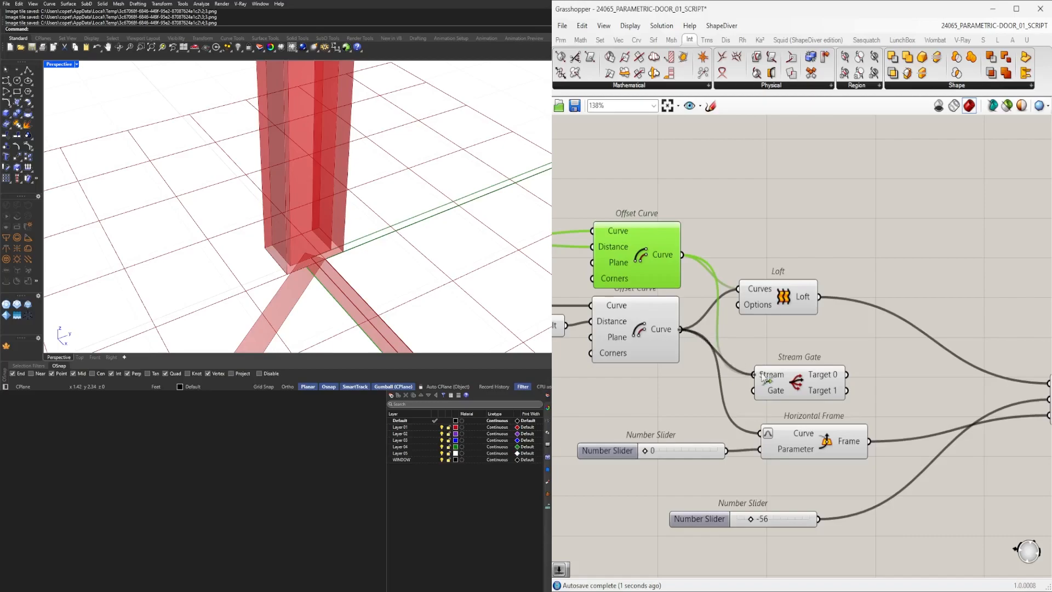
Create a number slider set to 1 and connect it to the Stream Gate's Gate input.
{"action": "double_click", "coordinate": [642, 406]}
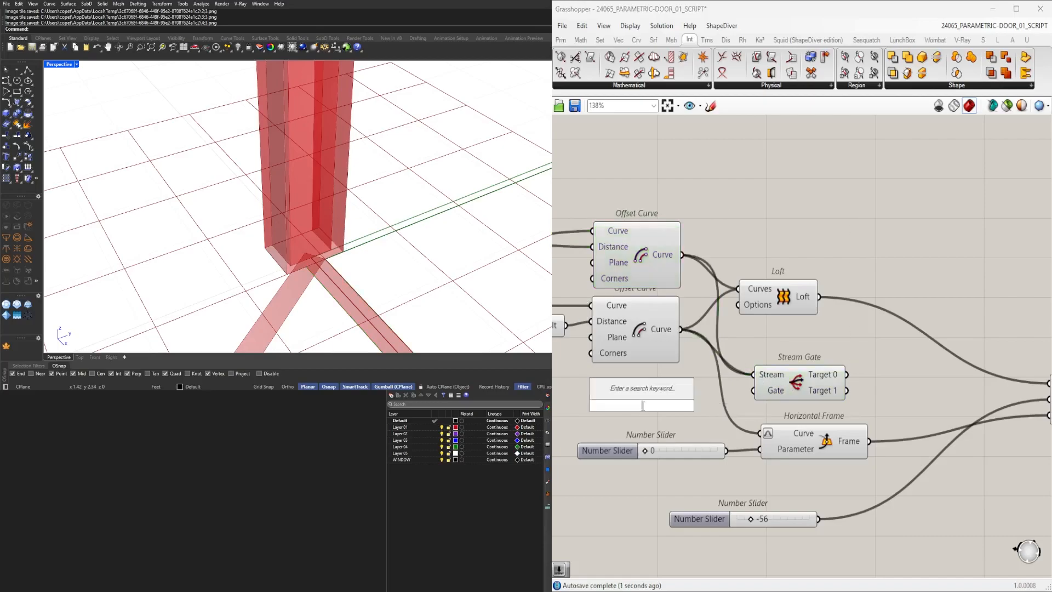
{"action": "type", "text": "1"}
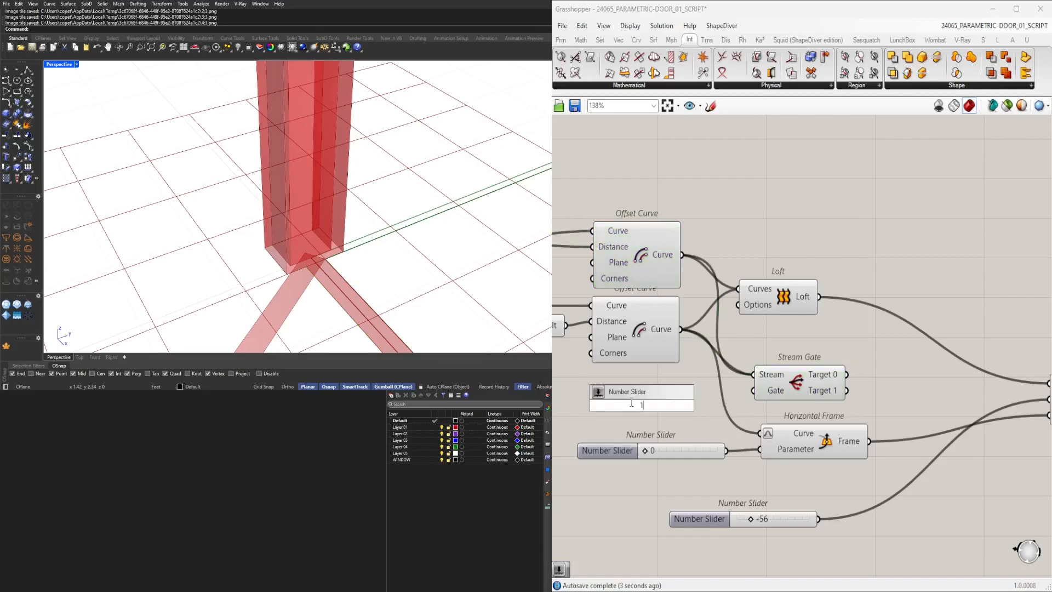
{"action": "key", "text": "Return"}
{"action": "left_click_drag", "start_coordinate": [629, 402], "coordinate": [612, 392]}
{"action": "left_click_drag", "start_coordinate": [743, 397], "coordinate": [755, 392]}
{"action": "left_click_drag", "start_coordinate": [799, 384], "coordinate": [794, 388]}
{"action": "right_click_drag", "start_coordinate": [869, 396], "coordinate": [816, 398]}
{"action": "left_click_drag", "start_coordinate": [735, 450], "coordinate": [872, 446]}
{"action": "left_click_drag", "start_coordinate": [792, 380], "coordinate": [848, 435]}
{"action": "scroll", "coordinate": [658, 399], "scroll_direction": "up", "scroll_amount": 3}
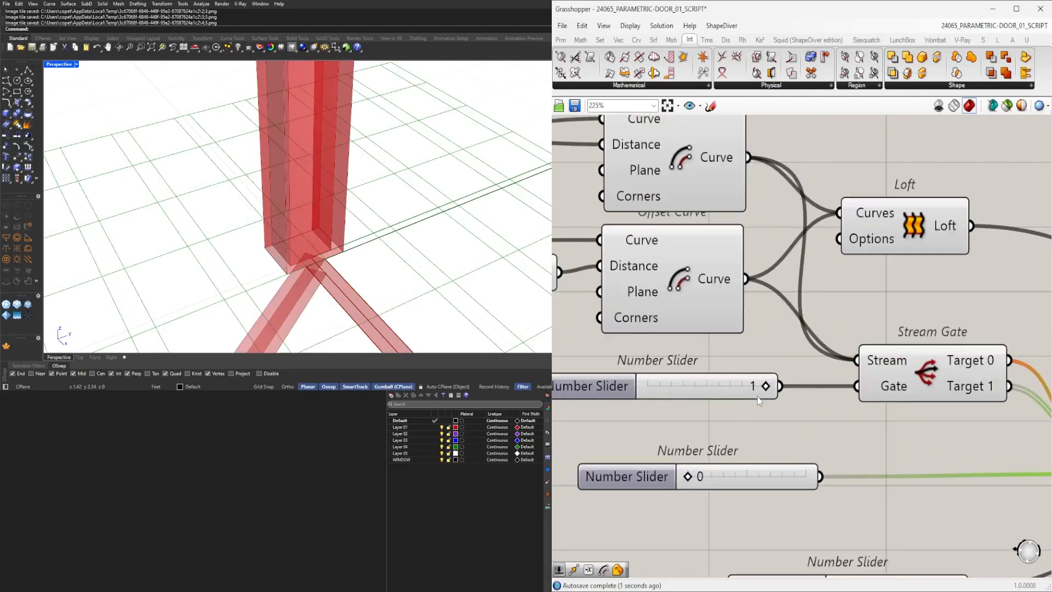
Slide the gate number slider to 0.
{"action": "left_click_drag", "start_coordinate": [762, 388], "coordinate": [659, 388]}
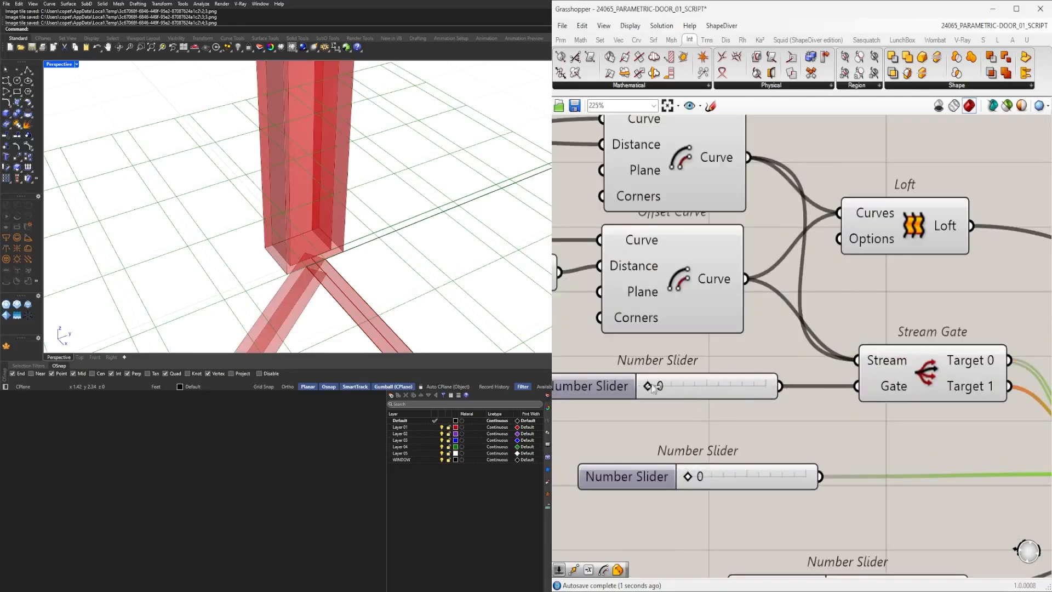
{"action": "scroll", "coordinate": [723, 377], "scroll_direction": "down", "scroll_amount": 3}
{"action": "left_click", "coordinate": [1010, 406]}
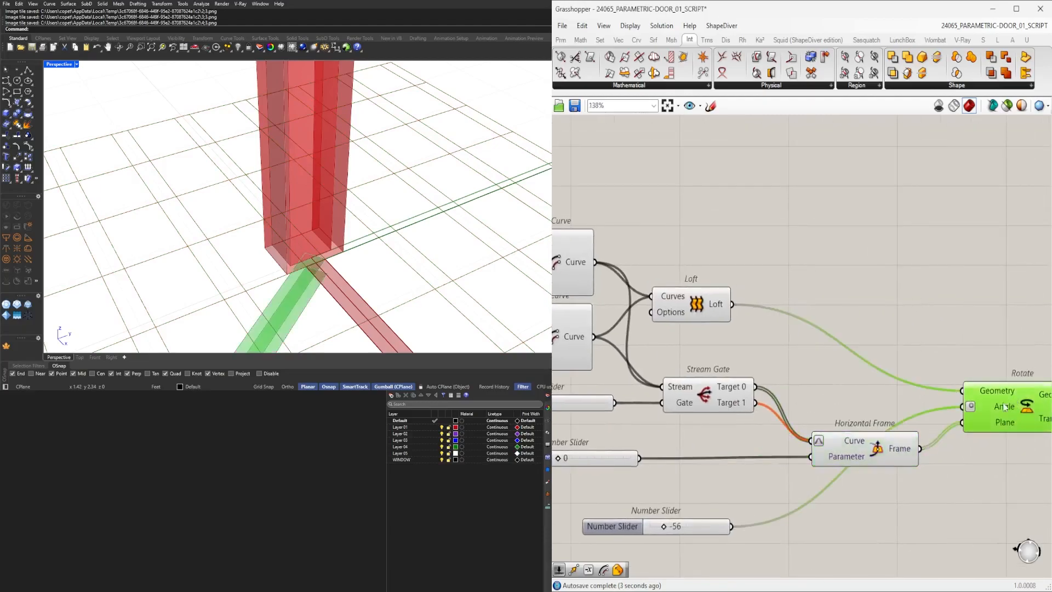
Connect the Stream Gate's targets to the Horizontal Frame's Curve input and tidy the component layout.
{"action": "left_click", "coordinate": [898, 450]}
{"action": "right_click_drag", "start_coordinate": [925, 449], "coordinate": [846, 442]}
{"action": "left_click_drag", "start_coordinate": [951, 410], "coordinate": [989, 474]}
{"action": "right_click_drag", "start_coordinate": [655, 494], "coordinate": [777, 445]}
{"action": "scroll", "coordinate": [768, 433], "scroll_direction": "down", "scroll_amount": 1}
{"action": "scroll", "coordinate": [751, 433], "scroll_direction": "up", "scroll_amount": 2}
{"action": "right_click_drag", "start_coordinate": [629, 385], "coordinate": [693, 358]}
{"action": "scroll", "coordinate": [694, 340], "scroll_direction": "up", "scroll_amount": 2}
{"action": "left_click_drag", "start_coordinate": [825, 330], "coordinate": [712, 331]}
{"action": "scroll", "coordinate": [718, 337], "scroll_direction": "down", "scroll_amount": 2}
{"action": "right_click_drag", "start_coordinate": [902, 367], "coordinate": [749, 385]}
Delete the Stream Gate and add a Gate Nand component in its place.
{"action": "left_click", "coordinate": [785, 351]}
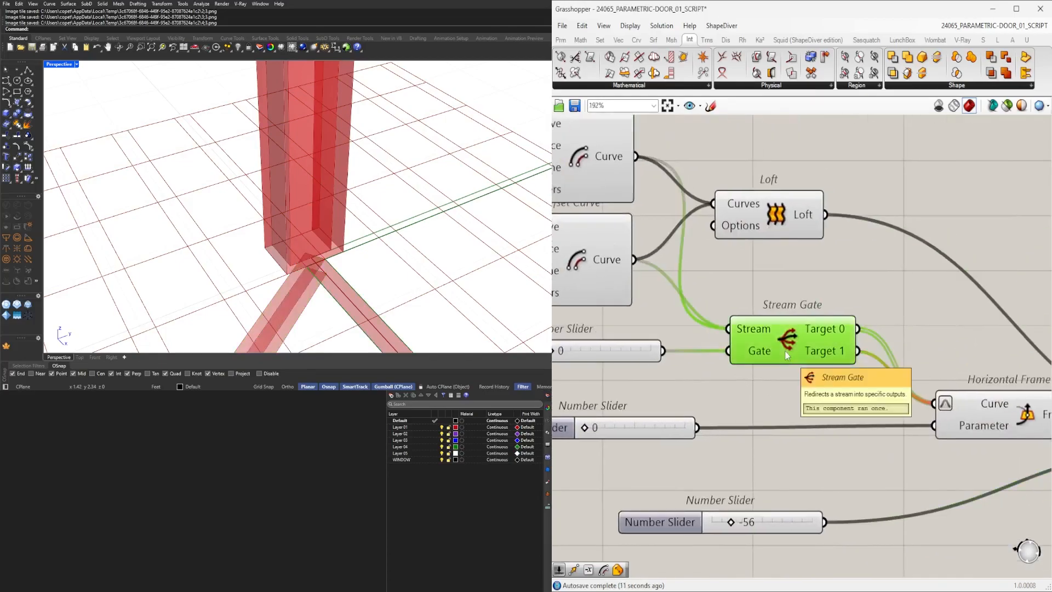
{"action": "key", "text": "Delete"}
{"action": "double_click", "coordinate": [786, 348]}
{"action": "type", "text": "GATE"}
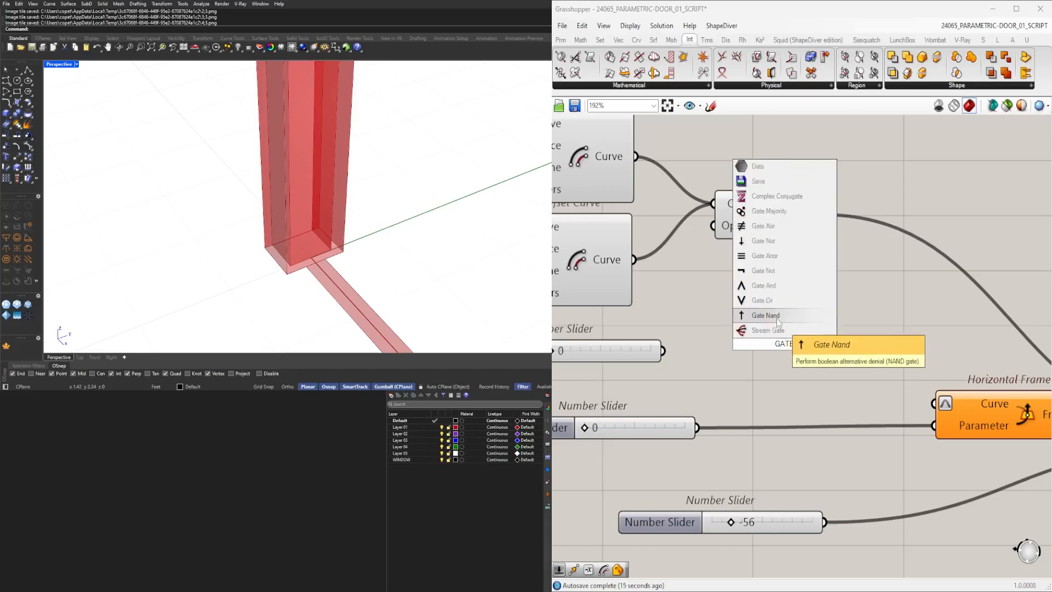
{"action": "left_click", "coordinate": [777, 316]}
{"action": "left_click", "coordinate": [781, 341]}
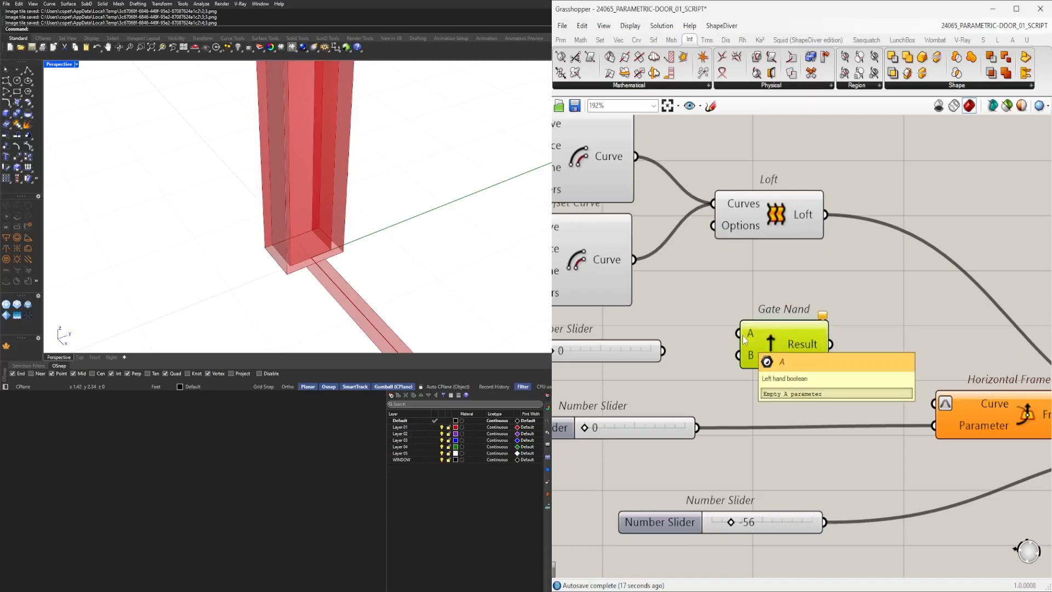
Delete the Gate Nand and add a List Item component in its place.
{"action": "left_click_drag", "start_coordinate": [780, 349], "coordinate": [794, 334]}
{"action": "scroll", "coordinate": [772, 332], "scroll_direction": "down", "scroll_amount": 2}
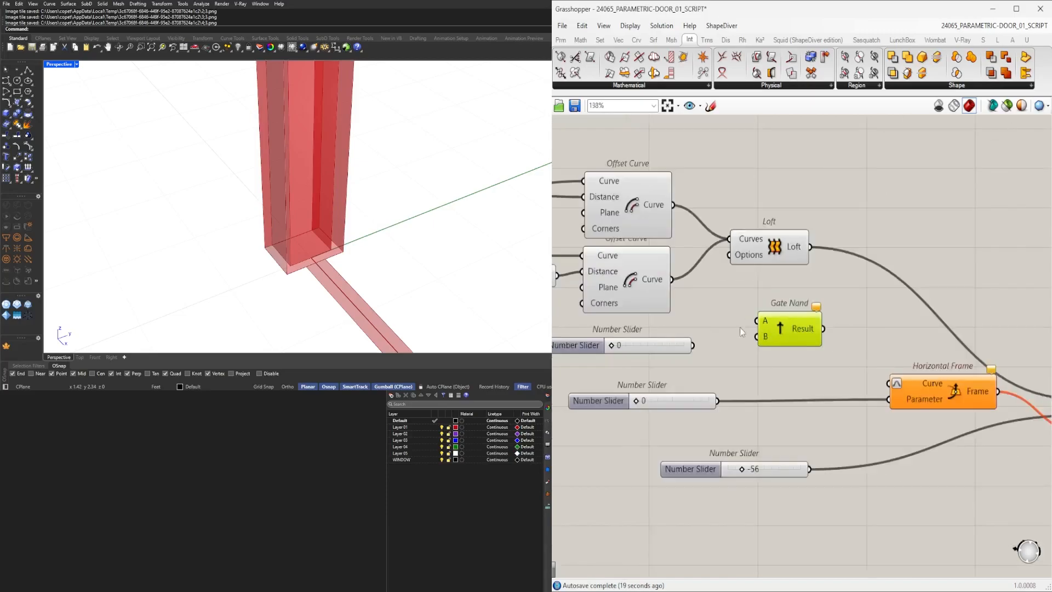
{"action": "key", "text": "Delete"}
{"action": "right_click_drag", "start_coordinate": [678, 282], "coordinate": [715, 274]}
{"action": "double_click", "coordinate": [840, 326]}
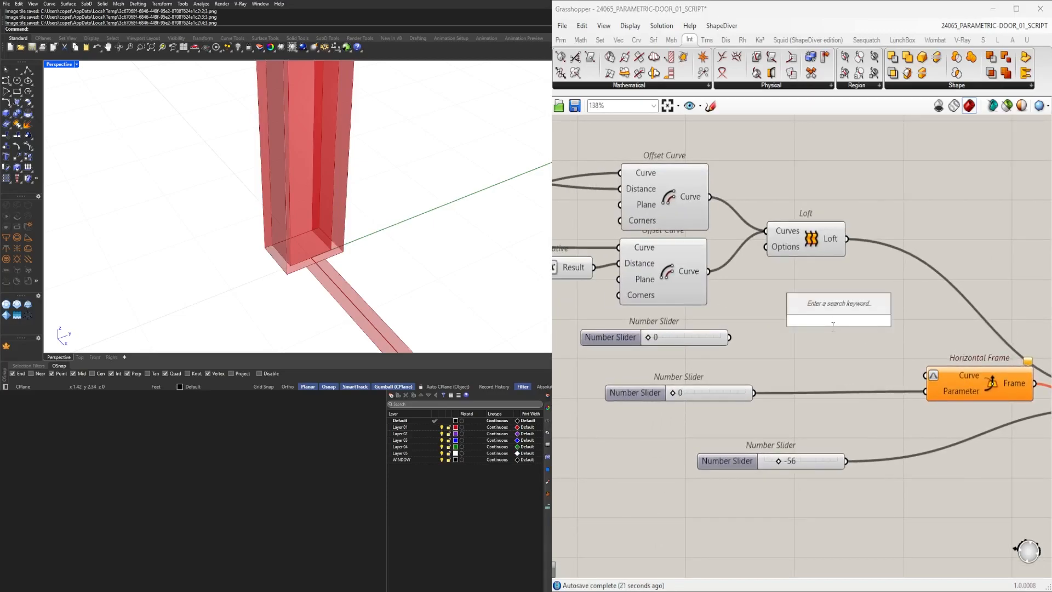
{"action": "type", "text": "ITEM"}
{"action": "left_click", "coordinate": [817, 291]}
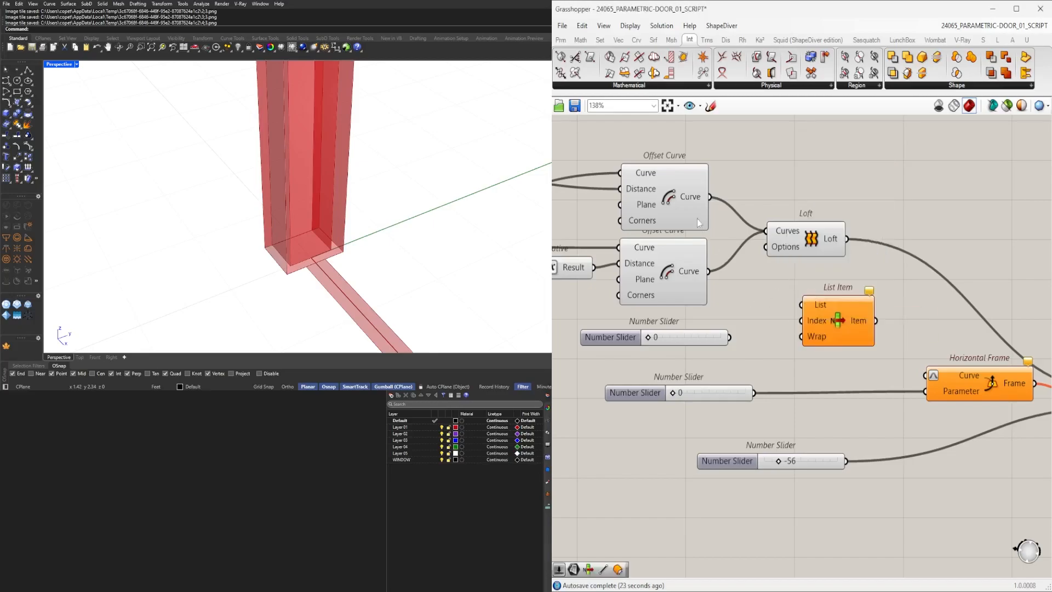
Feed both Offset Curve outputs into the List Item's List input and flatten that input.
{"action": "left_click_drag", "start_coordinate": [749, 244], "coordinate": [810, 305]}
{"action": "left_click_drag", "start_coordinate": [712, 274], "coordinate": [805, 305], "text": "shift"}
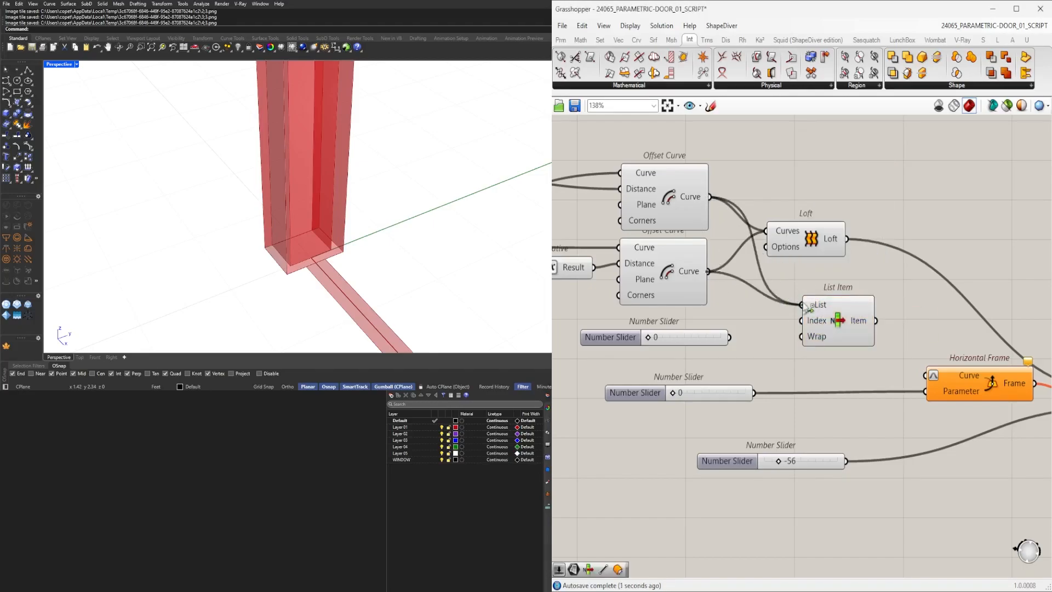
{"action": "right_click", "coordinate": [821, 304]}
{"action": "left_click", "coordinate": [852, 394]}
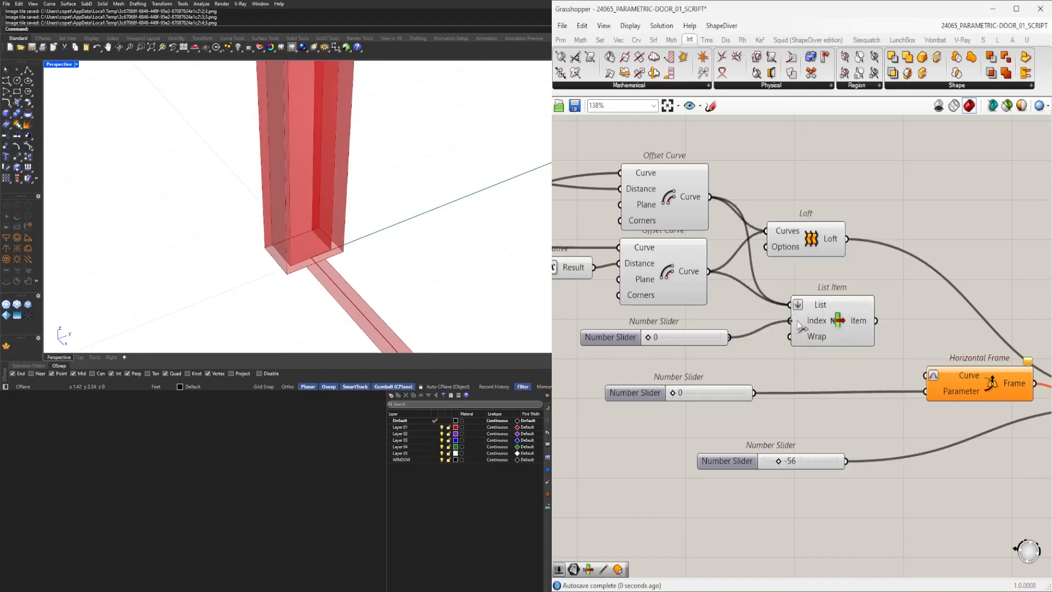
Connect the List Item's Item output to the Horizontal Frame's Curve input.
{"action": "left_click", "coordinate": [834, 322]}
{"action": "left_click_drag", "start_coordinate": [877, 323], "coordinate": [927, 376]}
{"action": "left_click_drag", "start_coordinate": [990, 393], "coordinate": [955, 391]}
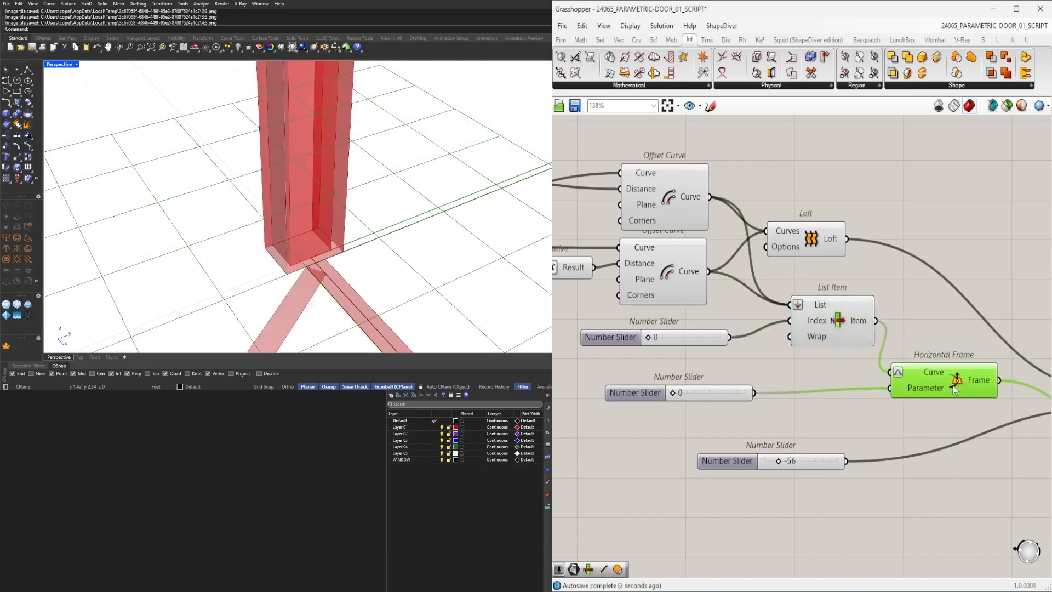
Tidy the layout of the index and parameter sliders around the List Item and Horizontal Frame.
{"action": "scroll", "coordinate": [647, 331], "scroll_direction": "up", "scroll_amount": 5}
{"action": "left_click_drag", "start_coordinate": [729, 349], "coordinate": [688, 355]}
{"action": "scroll", "coordinate": [712, 365], "scroll_direction": "down", "scroll_amount": 6}
{"action": "left_click_drag", "start_coordinate": [956, 396], "coordinate": [939, 380]}
{"action": "left_click", "coordinate": [923, 432]}
{"action": "left_click", "coordinate": [936, 432]}
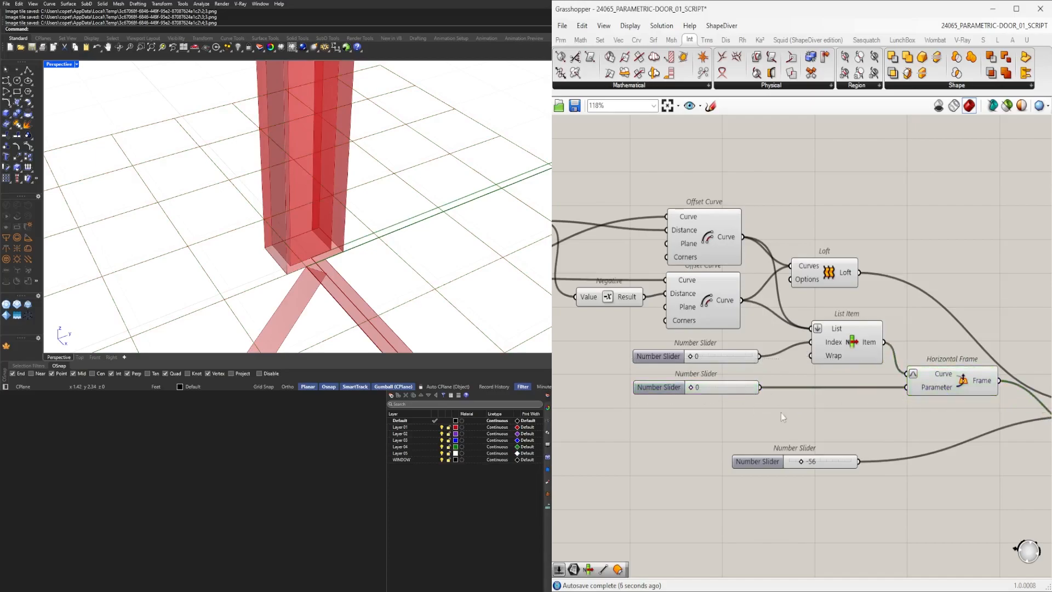
Set the List Item's index slider to 1.
{"action": "scroll", "coordinate": [756, 407], "scroll_direction": "down", "scroll_amount": 2}
{"action": "left_click_drag", "start_coordinate": [634, 428], "coordinate": [729, 403]}
{"action": "scroll", "coordinate": [757, 398], "scroll_direction": "up", "scroll_amount": 2}
{"action": "double_click", "coordinate": [759, 399]}
{"action": "key", "text": "Return"}
{"action": "right_click_drag", "start_coordinate": [607, 336], "coordinate": [882, 349]}
{"action": "scroll", "coordinate": [744, 333], "scroll_direction": "up", "scroll_amount": 5}
{"action": "left_click_drag", "start_coordinate": [740, 331], "coordinate": [840, 328]}
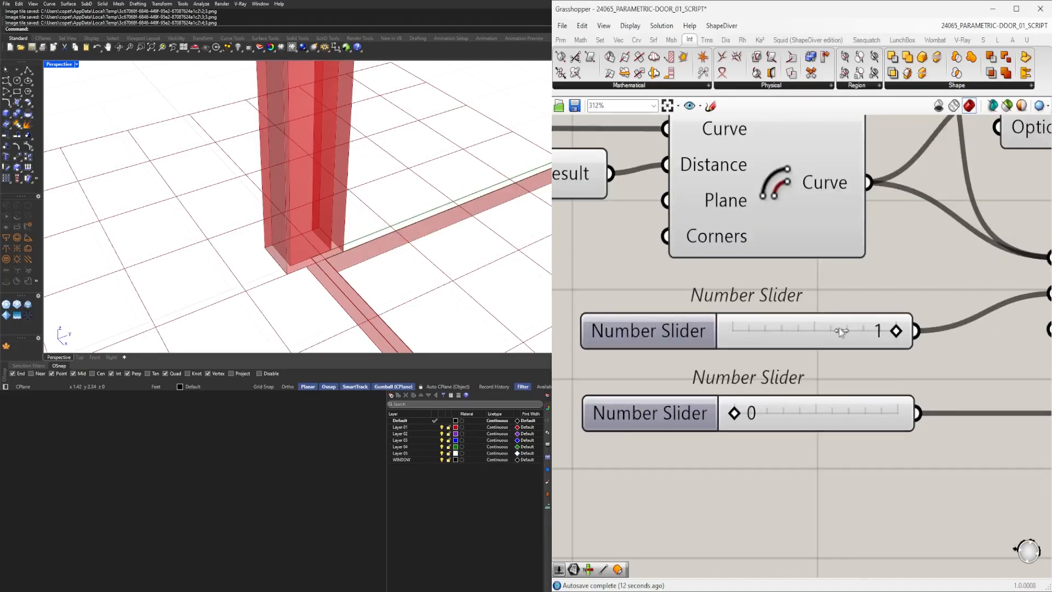
Connect the Horizontal Frame's output to the Rotate component, whose angle slider is 90.
{"action": "scroll", "coordinate": [588, 381], "scroll_direction": "down", "scroll_amount": 5}
{"action": "left_click", "coordinate": [800, 347]}
{"action": "right_click_drag", "start_coordinate": [800, 346], "coordinate": [681, 348]}
{"action": "left_click", "coordinate": [804, 385]}
{"action": "right_click_drag", "start_coordinate": [988, 412], "coordinate": [869, 399]}
{"action": "left_click", "coordinate": [868, 397]}
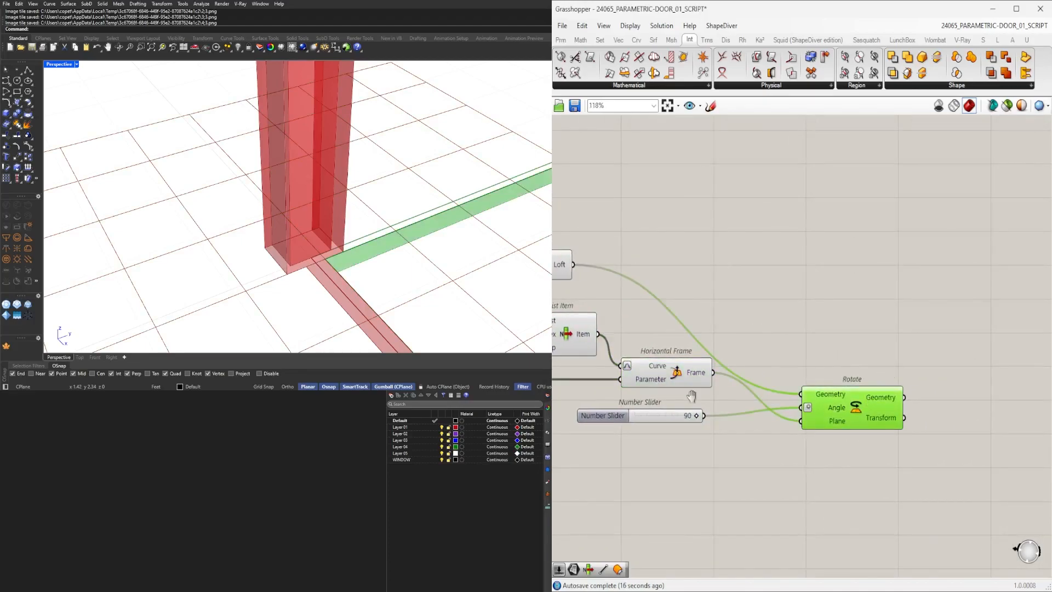
{"action": "right_click_drag", "start_coordinate": [605, 377], "coordinate": [790, 395]}
Wire the Loft into the Rotate's Geometry input and the frame into its Plane input.
{"action": "scroll", "coordinate": [777, 362], "scroll_direction": "up", "scroll_amount": 2}
{"action": "left_click", "coordinate": [716, 258]}
{"action": "middle_click", "coordinate": [714, 253]}
{"action": "left_click", "coordinate": [741, 218]}
{"action": "left_click", "coordinate": [925, 255]}
{"action": "scroll", "coordinate": [927, 258], "scroll_direction": "down", "scroll_amount": 4}
{"action": "right_click_drag", "start_coordinate": [982, 327], "coordinate": [924, 344]}
{"action": "scroll", "coordinate": [915, 364], "scroll_direction": "up", "scroll_amount": 3}
{"action": "left_click_drag", "start_coordinate": [855, 263], "coordinate": [625, 363]}
{"action": "middle_click", "coordinate": [747, 287]}
{"action": "left_click", "coordinate": [780, 250]}
{"action": "scroll", "coordinate": [833, 317], "scroll_direction": "down", "scroll_amount": 3}
{"action": "left_click", "coordinate": [889, 377]}
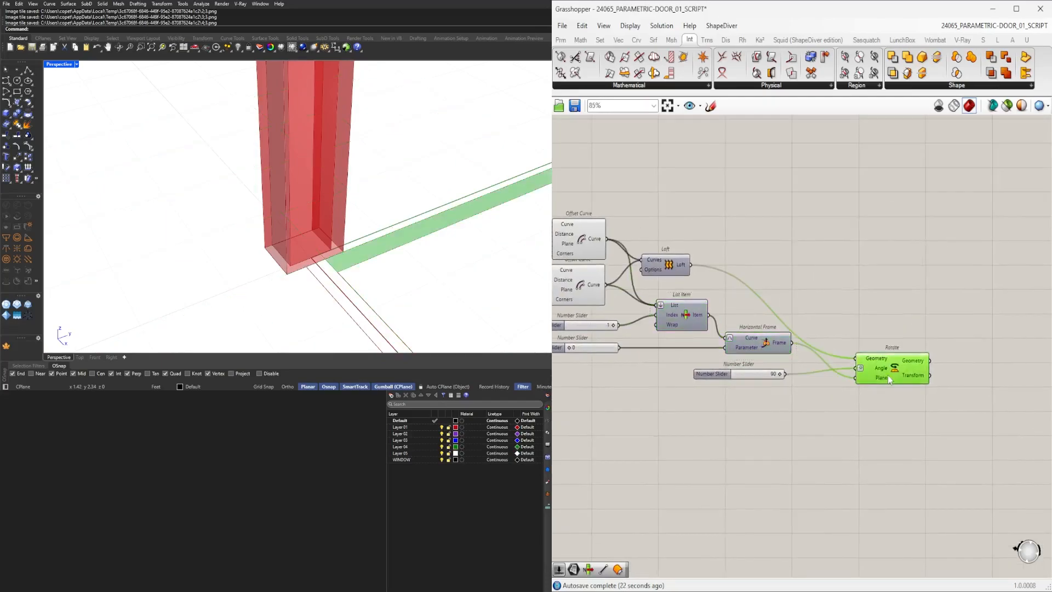
{"action": "left_click", "coordinate": [903, 318]}
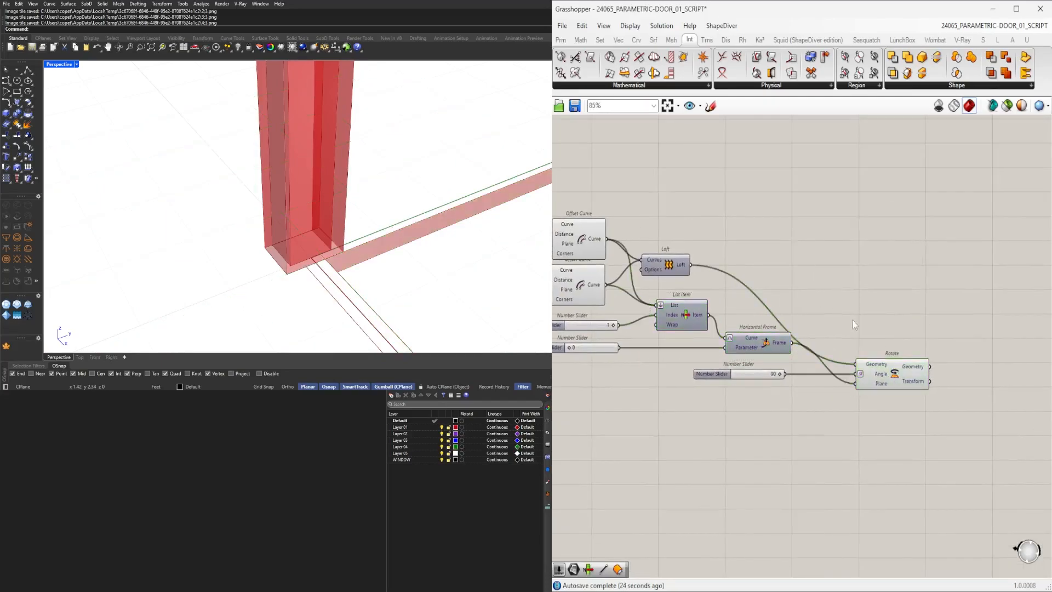
Hide the wires of the Rotate component's Geometry and Plane inputs.
{"action": "right_click", "coordinate": [873, 370]}
{"action": "mouse_move", "coordinate": [905, 399]}
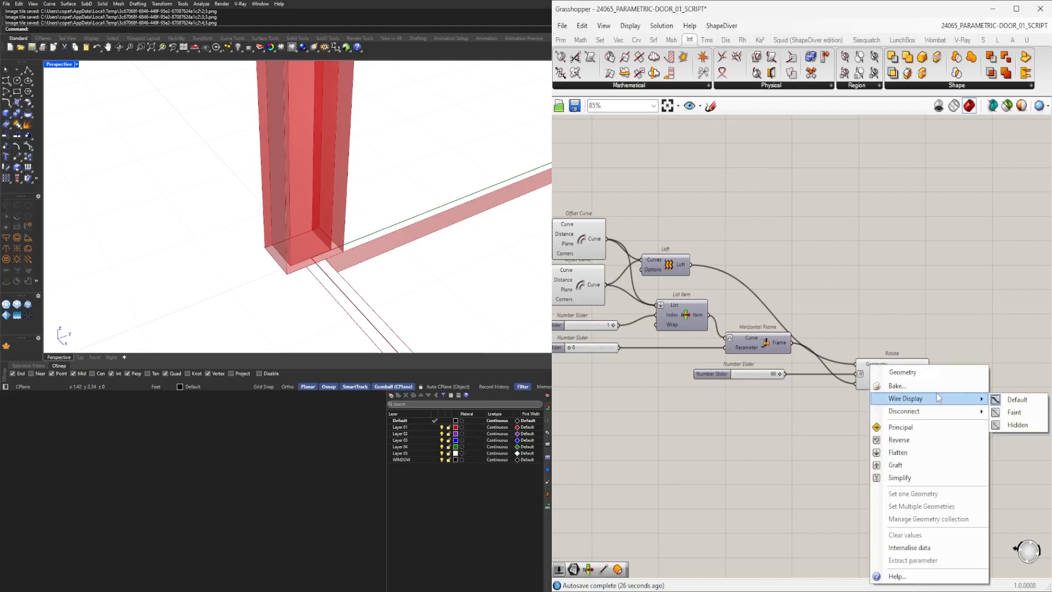
{"action": "left_click", "coordinate": [1010, 423]}
{"action": "right_click", "coordinate": [878, 381]}
{"action": "mouse_move", "coordinate": [904, 410]}
{"action": "left_click", "coordinate": [1010, 434]}
Rearrange the Rotate and Offset Curve components and reroute their wires on the canvas.
{"action": "scroll", "coordinate": [764, 369], "scroll_direction": "up", "scroll_amount": 2}
{"action": "left_click_drag", "start_coordinate": [691, 377], "coordinate": [725, 376]}
{"action": "left_click", "coordinate": [753, 418]}
{"action": "scroll", "coordinate": [854, 451], "scroll_direction": "down", "scroll_amount": 2}
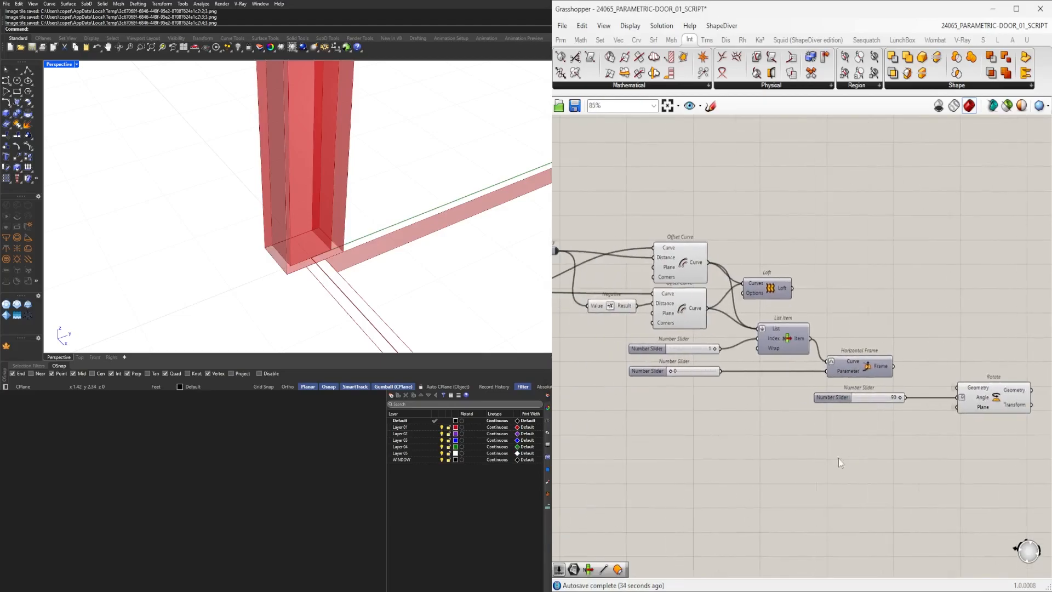
{"action": "scroll", "coordinate": [918, 403], "scroll_direction": "down", "scroll_amount": 2}
{"action": "right_click_drag", "start_coordinate": [660, 285], "coordinate": [844, 287]}
{"action": "scroll", "coordinate": [832, 276], "scroll_direction": "up", "scroll_amount": 3}
{"action": "left_click_drag", "start_coordinate": [827, 282], "coordinate": [663, 304]}
{"action": "left_click_drag", "start_coordinate": [803, 267], "coordinate": [657, 308]}
{"action": "left_click", "coordinate": [679, 264]}
{"action": "scroll", "coordinate": [828, 255], "scroll_direction": "down", "scroll_amount": 3}
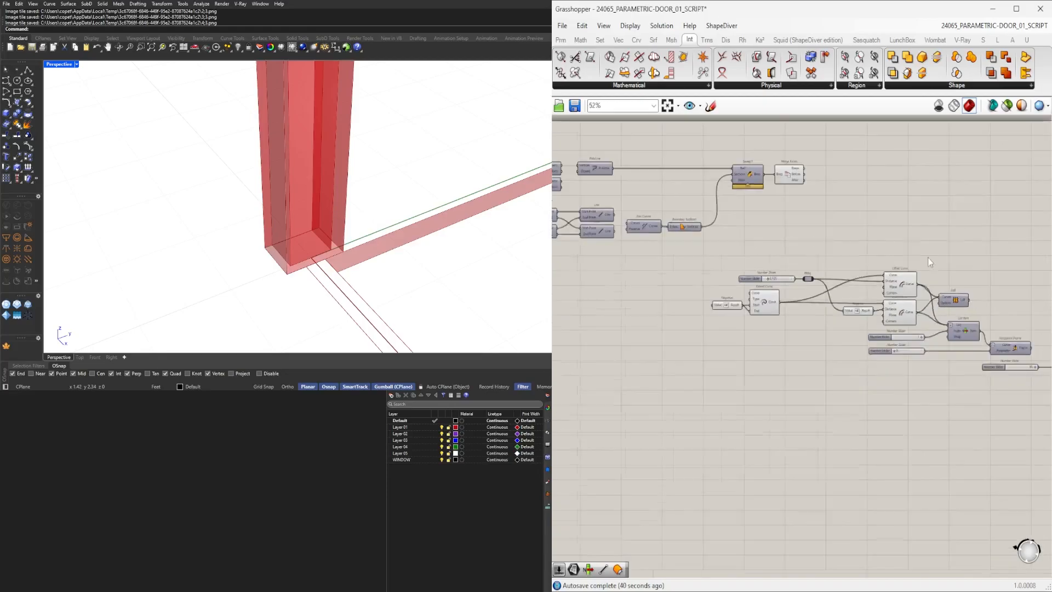
{"action": "right_click_drag", "start_coordinate": [910, 257], "coordinate": [827, 290]}
{"action": "scroll", "coordinate": [829, 298], "scroll_direction": "up", "scroll_amount": 2}
{"action": "left_click", "coordinate": [800, 321]}
{"action": "left_click_drag", "start_coordinate": [800, 321], "coordinate": [800, 314]}
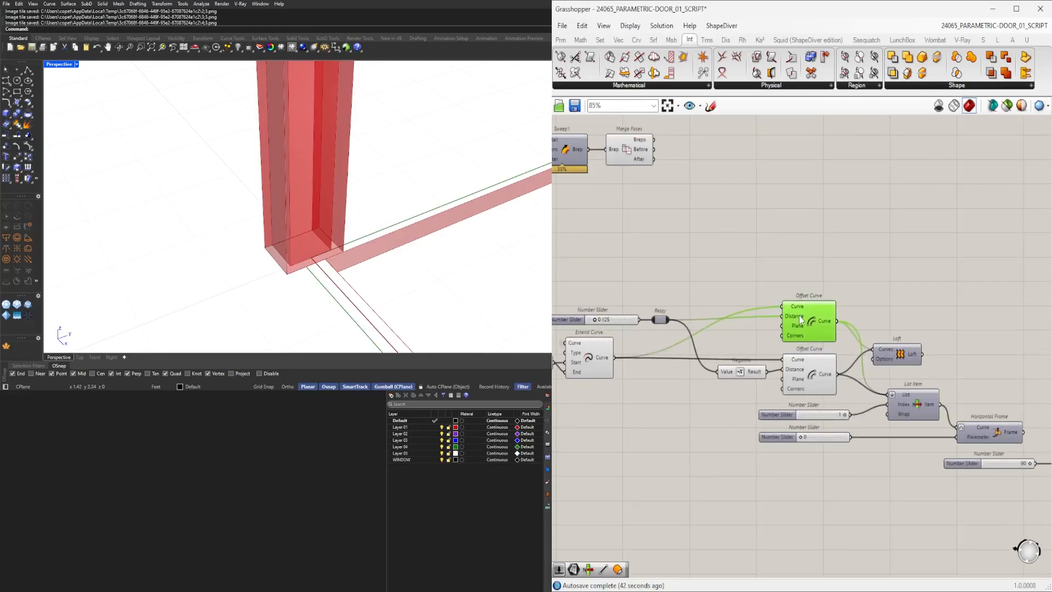
Tidy the door-frame network layout by repositioning sliders and components.
{"action": "left_click", "coordinate": [806, 253]}
{"action": "scroll", "coordinate": [882, 280], "scroll_direction": "down", "scroll_amount": 3}
{"action": "right_click_drag", "start_coordinate": [883, 281], "coordinate": [830, 289]}
{"action": "scroll", "coordinate": [831, 291], "scroll_direction": "up", "scroll_amount": 4}
{"action": "left_click_drag", "start_coordinate": [837, 355], "coordinate": [845, 320]}
{"action": "left_click", "coordinate": [857, 284]}
{"action": "scroll", "coordinate": [857, 284], "scroll_direction": "down", "scroll_amount": 3}
{"action": "right_click_drag", "start_coordinate": [873, 441], "coordinate": [820, 426]}
{"action": "scroll", "coordinate": [821, 426], "scroll_direction": "up", "scroll_amount": 3}
{"action": "left_click_drag", "start_coordinate": [807, 367], "coordinate": [803, 338]}
{"action": "left_click", "coordinate": [892, 308]}
{"action": "scroll", "coordinate": [894, 309], "scroll_direction": "down", "scroll_amount": 2}
{"action": "right_click_drag", "start_coordinate": [983, 401], "coordinate": [835, 456]}
{"action": "scroll", "coordinate": [748, 443], "scroll_direction": "up", "scroll_amount": 2}
{"action": "left_click_drag", "start_coordinate": [752, 427], "coordinate": [752, 384]}
Move the selected component group up beside the frame components.
{"action": "left_click", "coordinate": [909, 442]}
{"action": "left_click", "coordinate": [928, 467]}
{"action": "left_click", "coordinate": [963, 499]}
{"action": "left_click_drag", "start_coordinate": [920, 465], "coordinate": [938, 289]}
{"action": "left_click", "coordinate": [900, 351]}
{"action": "left_click_drag", "start_coordinate": [721, 461], "coordinate": [724, 307]}
{"action": "left_click", "coordinate": [847, 357]}
{"action": "left_click", "coordinate": [909, 296]}
{"action": "scroll", "coordinate": [296, 255], "scroll_direction": "down", "scroll_amount": 6}
Continue repositioning canvas components around the List Item and its sliders.
{"action": "scroll", "coordinate": [296, 257], "scroll_direction": "down", "scroll_amount": 6}
{"action": "right_click_drag", "start_coordinate": [323, 252], "coordinate": [429, 256]}
{"action": "scroll", "coordinate": [305, 301], "scroll_direction": "up", "scroll_amount": 7}
{"action": "right_click_drag", "start_coordinate": [304, 302], "coordinate": [357, 296]}
{"action": "right_click_drag", "start_coordinate": [689, 360], "coordinate": [855, 360]}
{"action": "right_click_drag", "start_coordinate": [409, 251], "coordinate": [327, 252]}
{"action": "right_click_drag", "start_coordinate": [609, 280], "coordinate": [868, 280]}
{"action": "scroll", "coordinate": [632, 268], "scroll_direction": "up", "scroll_amount": 5}
{"action": "left_click_drag", "start_coordinate": [639, 284], "coordinate": [633, 285]}
{"action": "scroll", "coordinate": [638, 292], "scroll_direction": "down", "scroll_amount": 4}
{"action": "right_click_drag", "start_coordinate": [795, 329], "coordinate": [658, 344]}
{"action": "scroll", "coordinate": [816, 382], "scroll_direction": "down", "scroll_amount": 4}
{"action": "right_click_drag", "start_coordinate": [780, 422], "coordinate": [939, 418]}
{"action": "right_click_drag", "start_coordinate": [862, 404], "coordinate": [597, 384]}
{"action": "scroll", "coordinate": [787, 467], "scroll_direction": "up", "scroll_amount": 3}
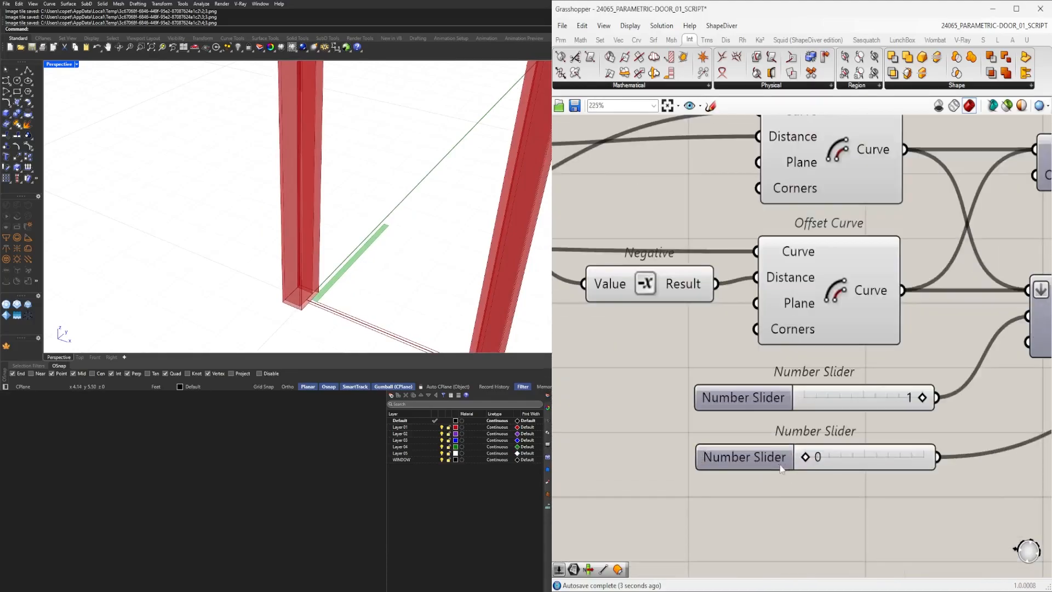
Move the frame parameter slider to preview the trim, then return it to 0.
{"action": "left_click_drag", "start_coordinate": [854, 457], "coordinate": [905, 454]}
{"action": "mouse_move", "coordinate": [360, 242]}
{"action": "right_mouse_down", "text": "shift"}
{"action": "mouse_move", "coordinate": [277, 176]}
{"action": "mouse_move", "coordinate": [362, 234]}
{"action": "right_mouse_up", "text": "shift"}
{"action": "scroll", "coordinate": [308, 202], "scroll_direction": "down", "scroll_amount": 3}
{"action": "scroll", "coordinate": [286, 221], "scroll_direction": "up", "scroll_amount": 5}
{"action": "right_click_drag", "start_coordinate": [689, 318], "coordinate": [699, 356]}
{"action": "scroll", "coordinate": [804, 442], "scroll_direction": "up", "scroll_amount": 3}
{"action": "left_click_drag", "start_coordinate": [859, 441], "coordinate": [633, 444]}
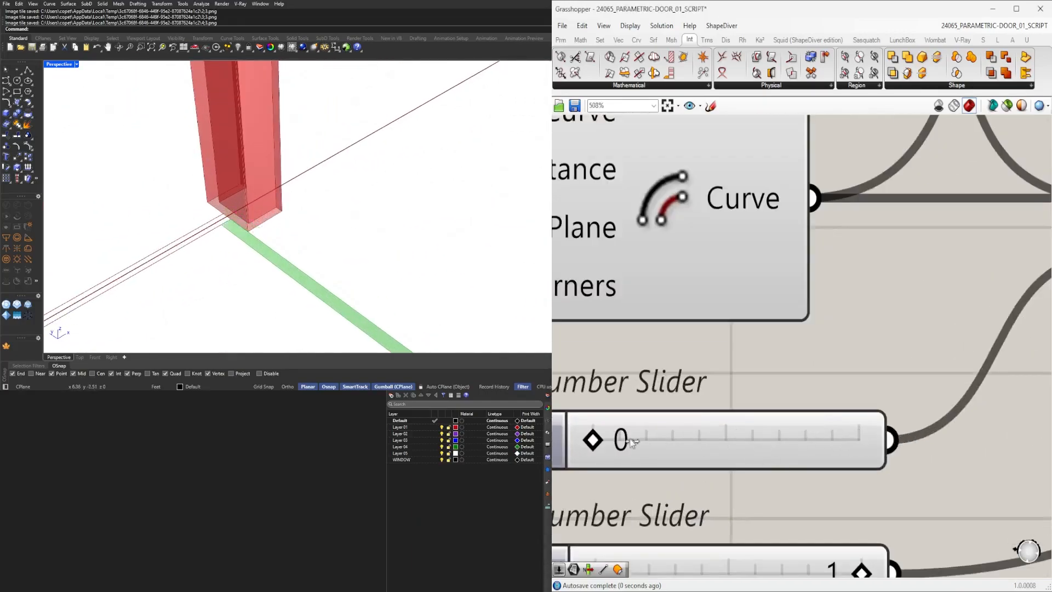
{"action": "right_click_drag", "start_coordinate": [324, 250], "coordinate": [240, 267]}
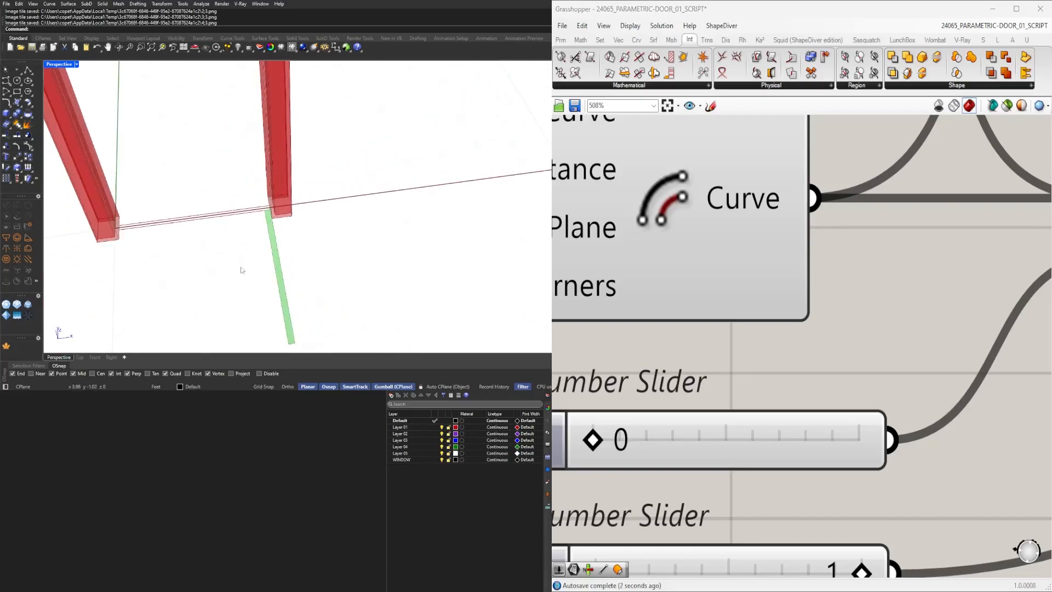
Add an Extrude component next to the Rotate component.
{"action": "scroll", "coordinate": [966, 376], "scroll_direction": "down", "scroll_amount": 6}
{"action": "left_click", "coordinate": [937, 382]}
{"action": "double_click", "coordinate": [958, 311]}
{"action": "type", "text": "EXTR"}
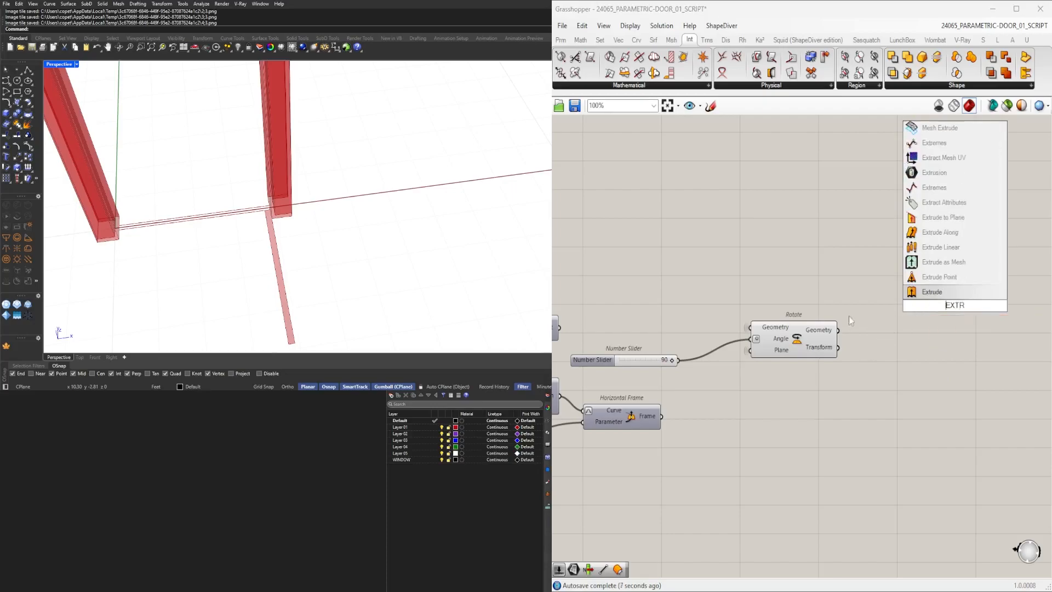
{"action": "key", "text": "Return"}
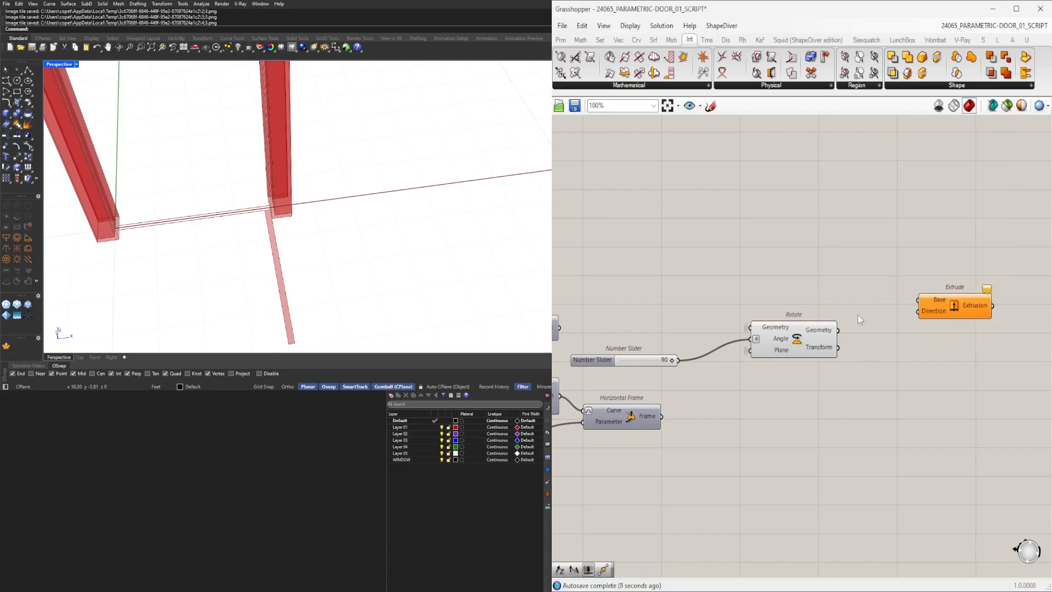
Rename the WINDOW HEIGHT and WINDOW LENGTH sliders to DOOR HEIGHT and DOOR LENGTH.
{"action": "left_click", "coordinate": [940, 319]}
{"action": "scroll", "coordinate": [706, 307], "scroll_direction": "down", "scroll_amount": 4}
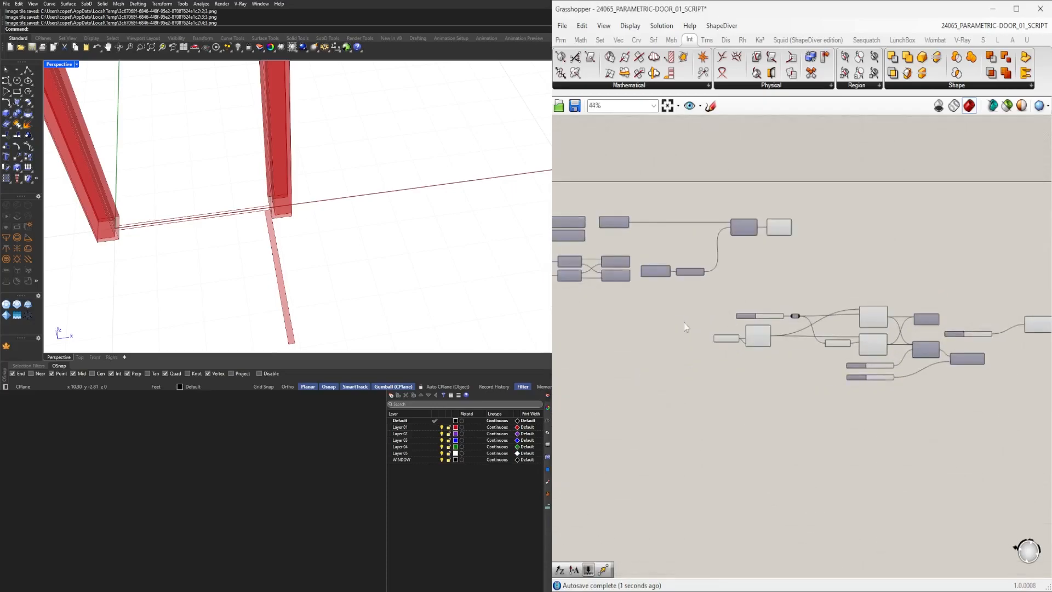
{"action": "scroll", "coordinate": [689, 323], "scroll_direction": "up", "scroll_amount": 4}
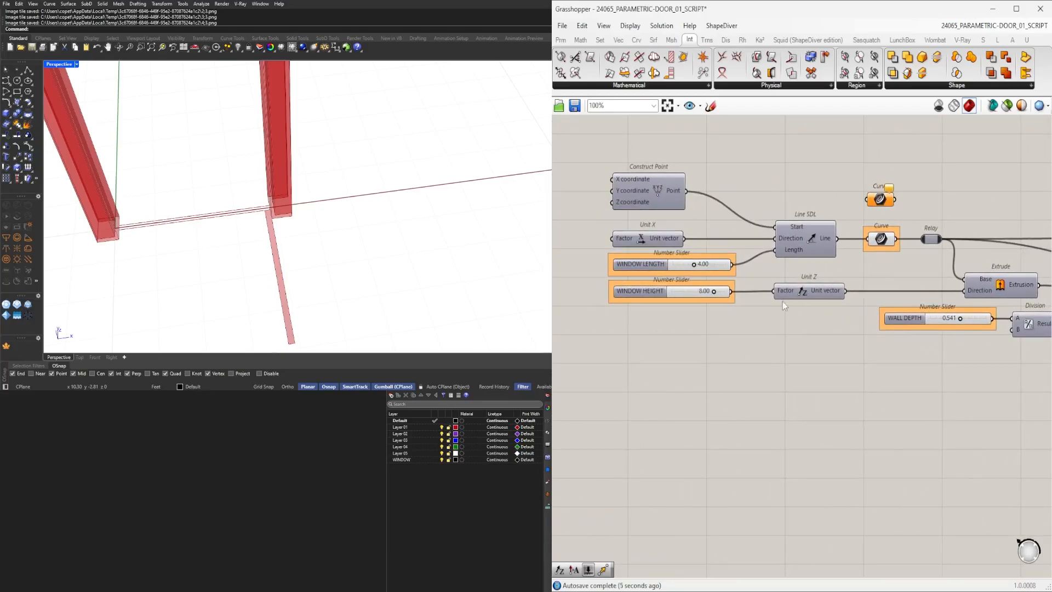
{"action": "scroll", "coordinate": [655, 292], "scroll_direction": "up", "scroll_amount": 3}
{"action": "right_click", "coordinate": [630, 299]}
{"action": "left_click_drag", "start_coordinate": [674, 305], "coordinate": [599, 305]}
{"action": "type", "text": "DOOR HEIGHT"}
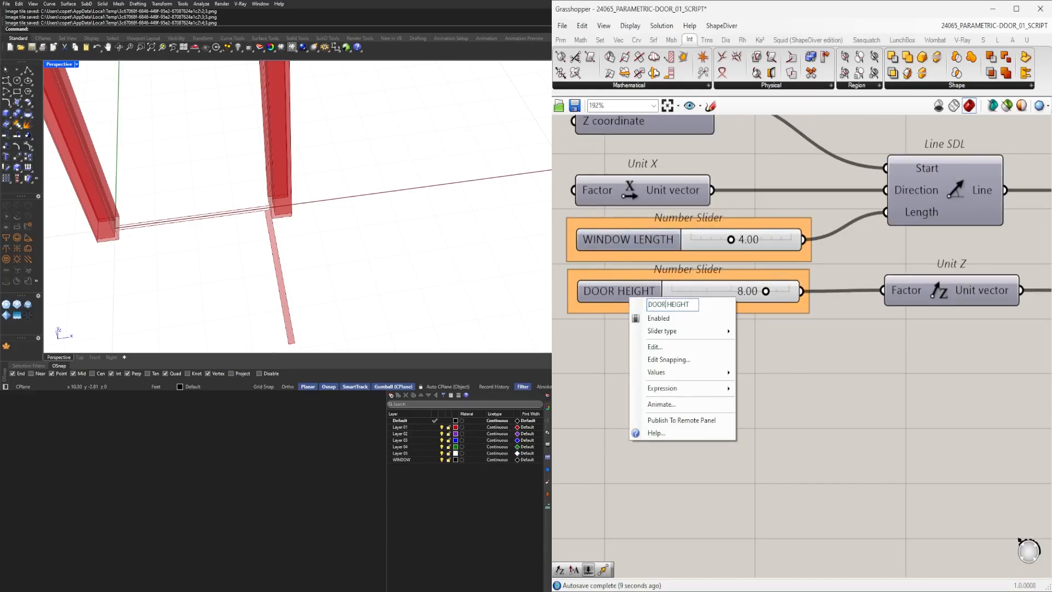
{"action": "key", "text": "Return"}
{"action": "right_click", "coordinate": [629, 252]}
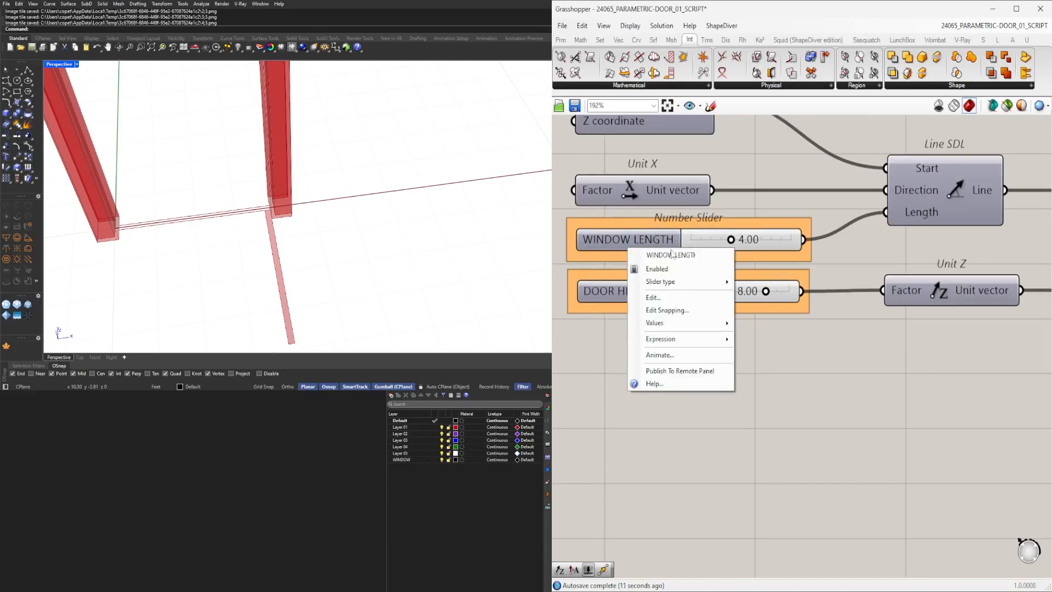
{"action": "left_click_drag", "start_coordinate": [674, 255], "coordinate": [631, 257]}
{"action": "type", "text": "DOOR"}
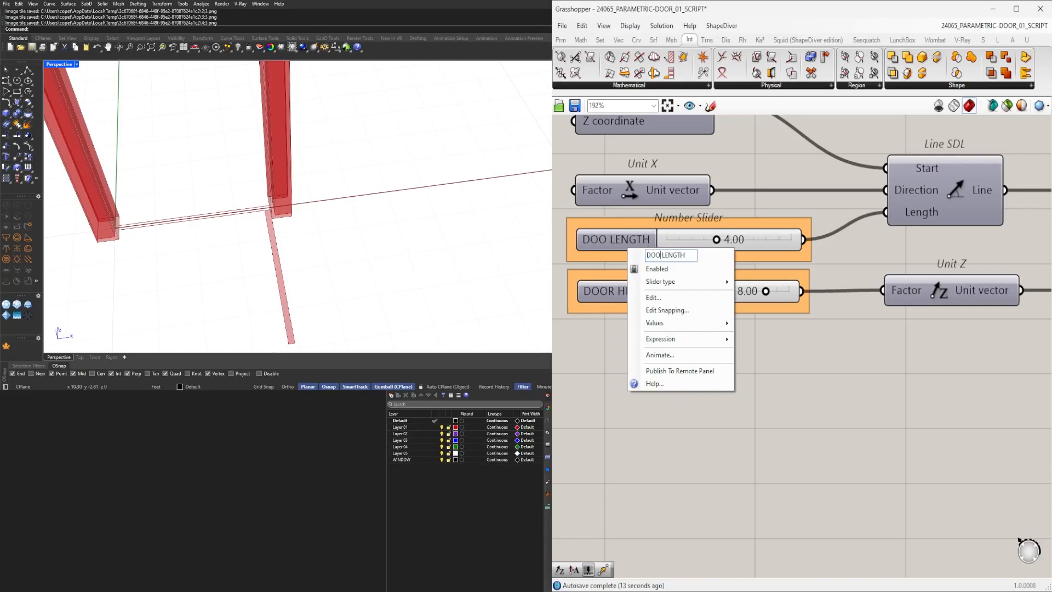
{"action": "key", "text": "Return"}
Rewire the DOOR HEIGHT slider and Unit Z vector toward the Extrude's Direction input.
{"action": "scroll", "coordinate": [775, 378], "scroll_direction": "down", "scroll_amount": 5}
{"action": "scroll", "coordinate": [881, 426], "scroll_direction": "up", "scroll_amount": 5}
{"action": "right_click_drag", "start_coordinate": [585, 380], "coordinate": [690, 378]}
{"action": "left_click", "coordinate": [706, 374]}
{"action": "right_click_drag", "start_coordinate": [568, 399], "coordinate": [752, 376]}
{"action": "left_click", "coordinate": [756, 336]}
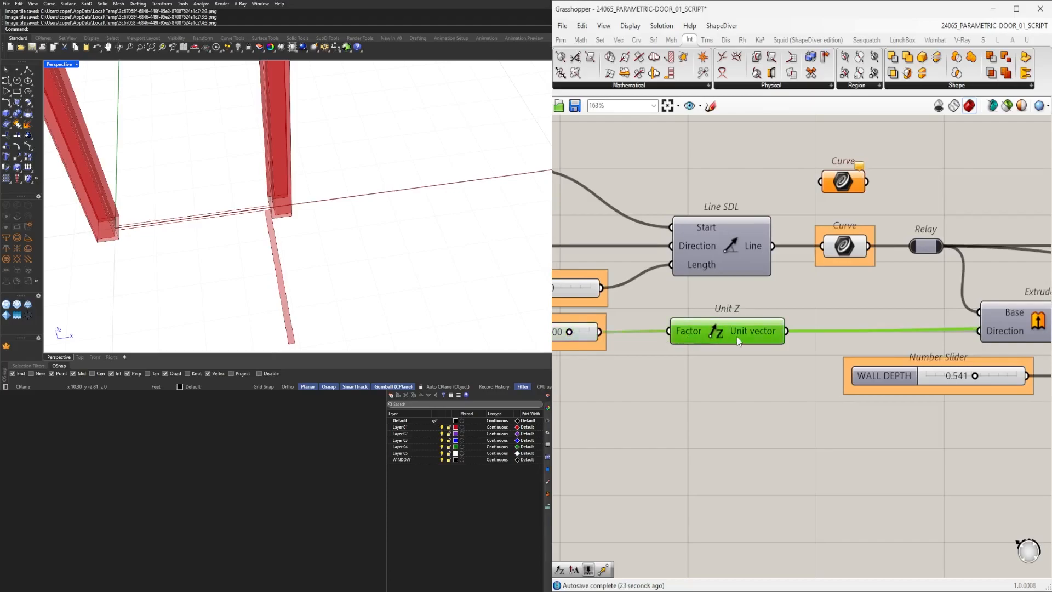
{"action": "scroll", "coordinate": [741, 340], "scroll_direction": "down", "scroll_amount": 3}
{"action": "scroll", "coordinate": [797, 379], "scroll_direction": "up", "scroll_amount": 1}
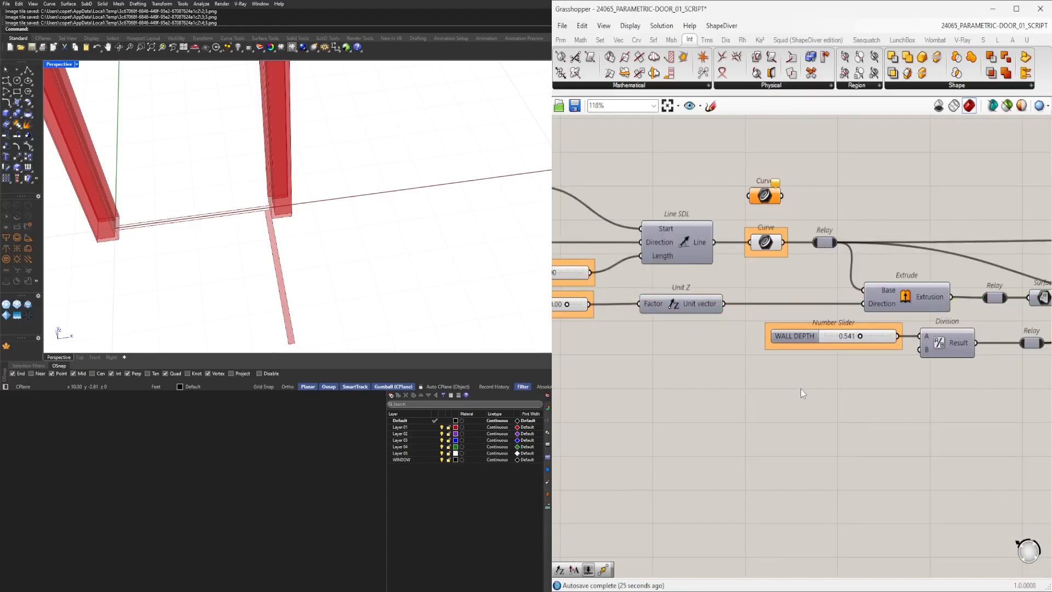
{"action": "double_click", "coordinate": [800, 389]}
{"action": "type", "text": "Vector"}
{"action": "key", "text": "Return"}
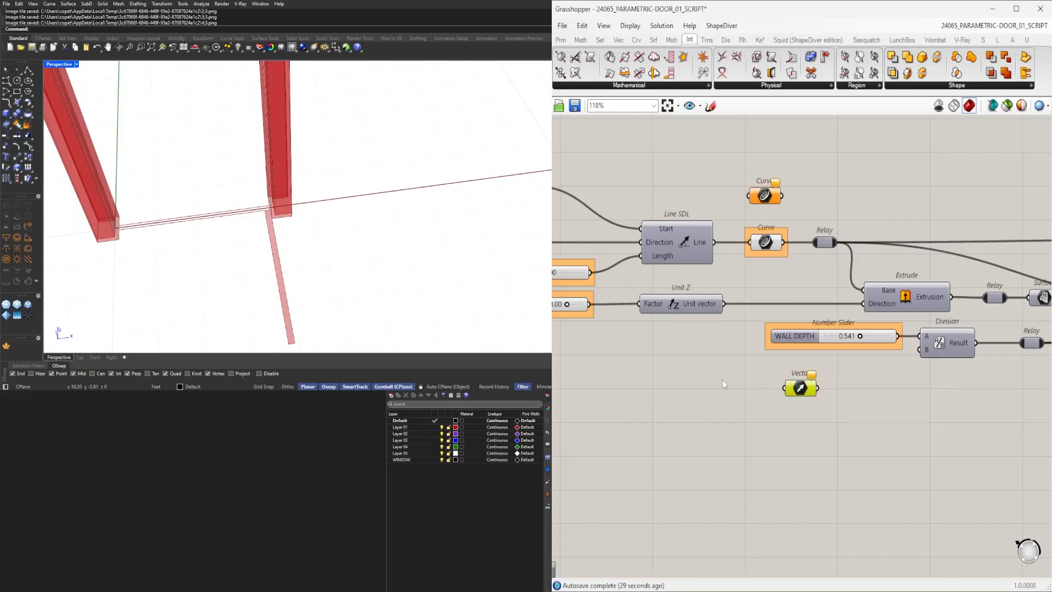
{"action": "key", "text": "ctrl+z"}
Add a Number parameter fed by the DOOR HEIGHT slider and place it beside the new Extrude.
{"action": "double_click", "coordinate": [658, 341]}
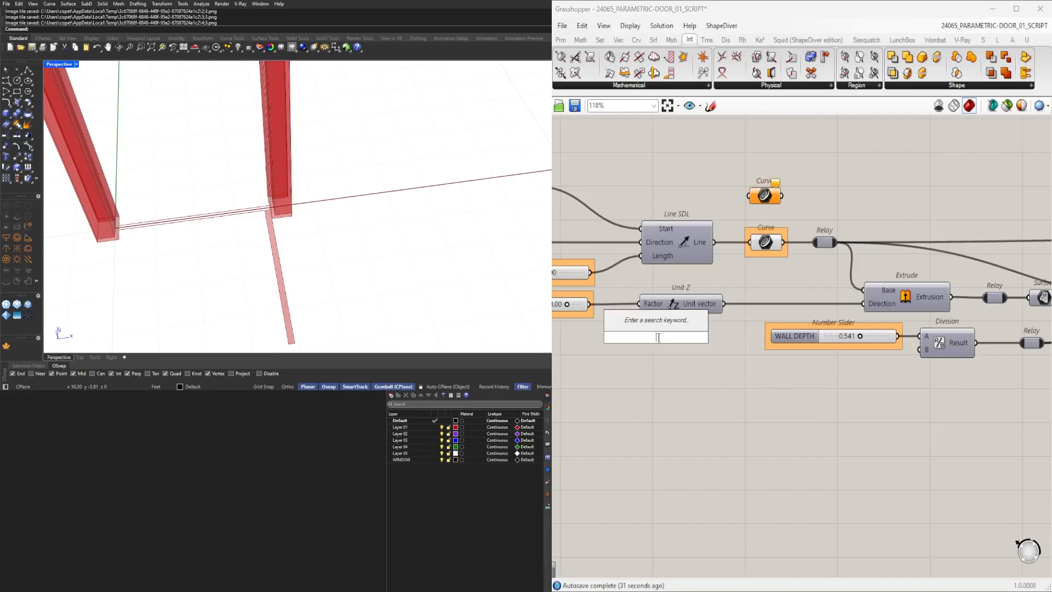
{"action": "type", "text": "num"}
{"action": "key", "text": "Return"}
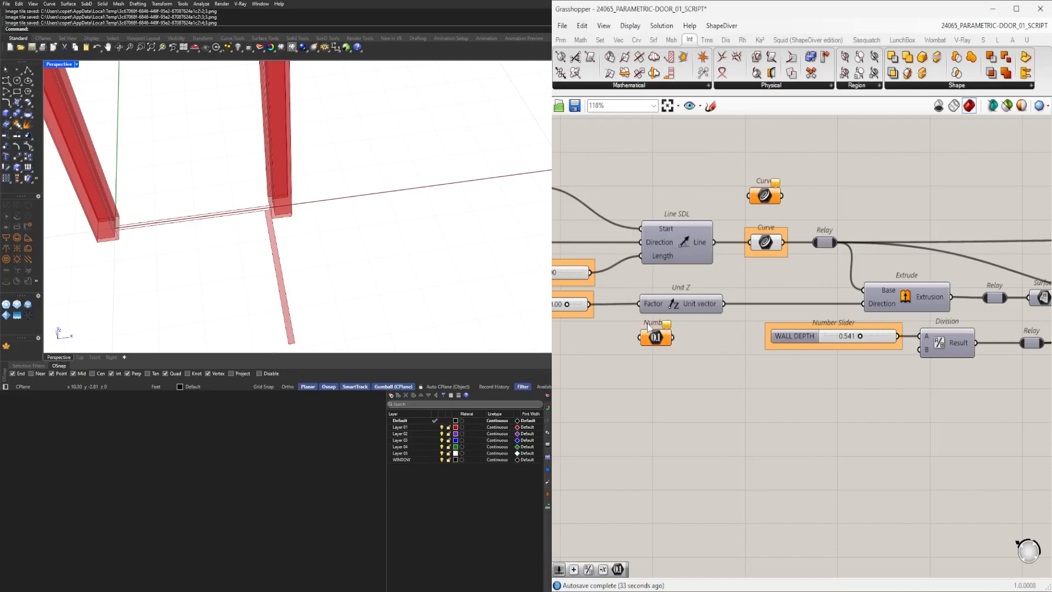
{"action": "left_click_drag", "start_coordinate": [591, 305], "coordinate": [642, 337]}
{"action": "right_click", "coordinate": [656, 337]}
{"action": "mouse_move", "coordinate": [712, 372]}
{"action": "left_click", "coordinate": [805, 386]}
{"action": "scroll", "coordinate": [673, 374], "scroll_direction": "down", "scroll_amount": 3}
{"action": "left_click_drag", "start_coordinate": [659, 345], "coordinate": [719, 327]}
{"action": "scroll", "coordinate": [848, 429], "scroll_direction": "up", "scroll_amount": 3}
{"action": "scroll", "coordinate": [879, 387], "scroll_direction": "up", "scroll_amount": 3}
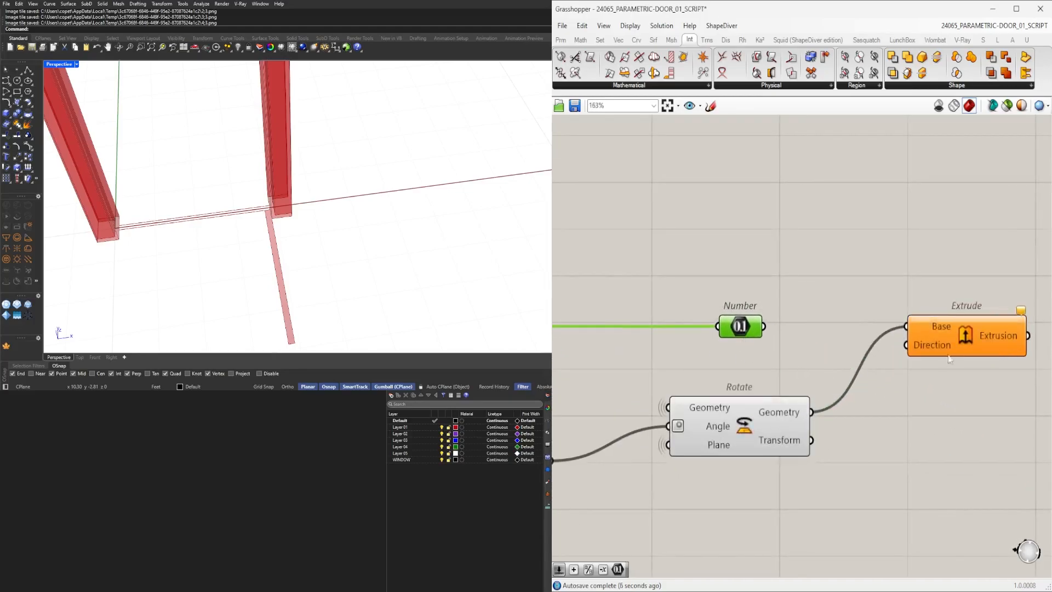
Add a Negative component and connect its result to the Extend Curve's Start input.
{"action": "double_click", "coordinate": [758, 354]}
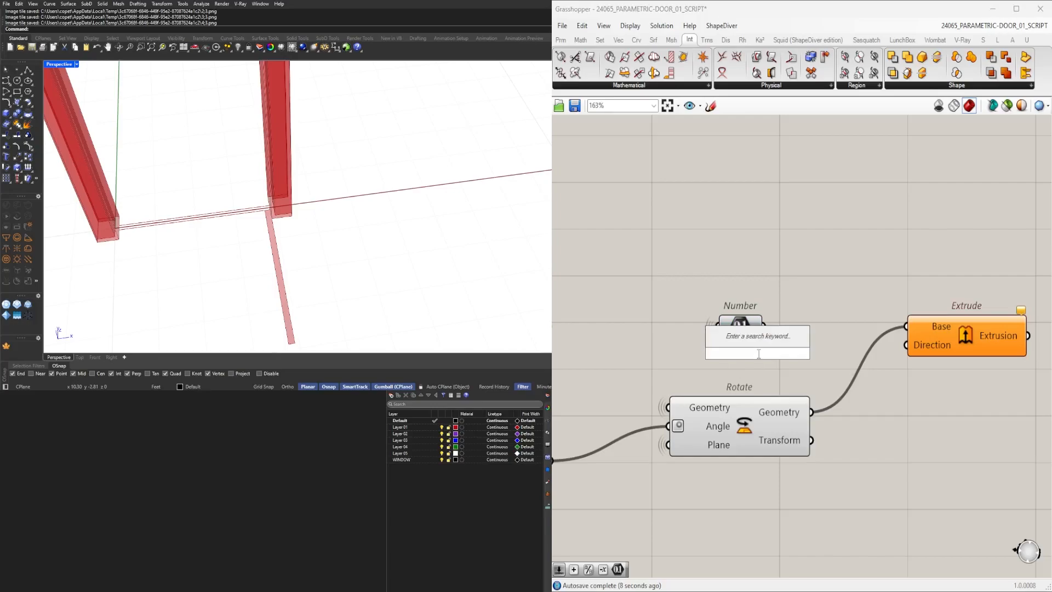
{"action": "type", "text": "-"}
{"action": "key", "text": "Return"}
{"action": "left_click_drag", "start_coordinate": [747, 325], "coordinate": [678, 325]}
{"action": "left_click_drag", "start_coordinate": [696, 326], "coordinate": [715, 340]}
{"action": "left_click_drag", "start_coordinate": [746, 348], "coordinate": [740, 343]}
{"action": "scroll", "coordinate": [741, 347], "scroll_direction": "down", "scroll_amount": 5}
{"action": "right_click_drag", "start_coordinate": [673, 350], "coordinate": [932, 299]}
{"action": "scroll", "coordinate": [932, 299], "scroll_direction": "up", "scroll_amount": 2}
{"action": "mouse_move", "coordinate": [602, 366]}
{"action": "right_mouse_down"}
{"action": "mouse_move", "coordinate": [804, 350]}
{"action": "mouse_move", "coordinate": [617, 358]}
{"action": "right_mouse_up"}
{"action": "left_click", "coordinate": [903, 311]}
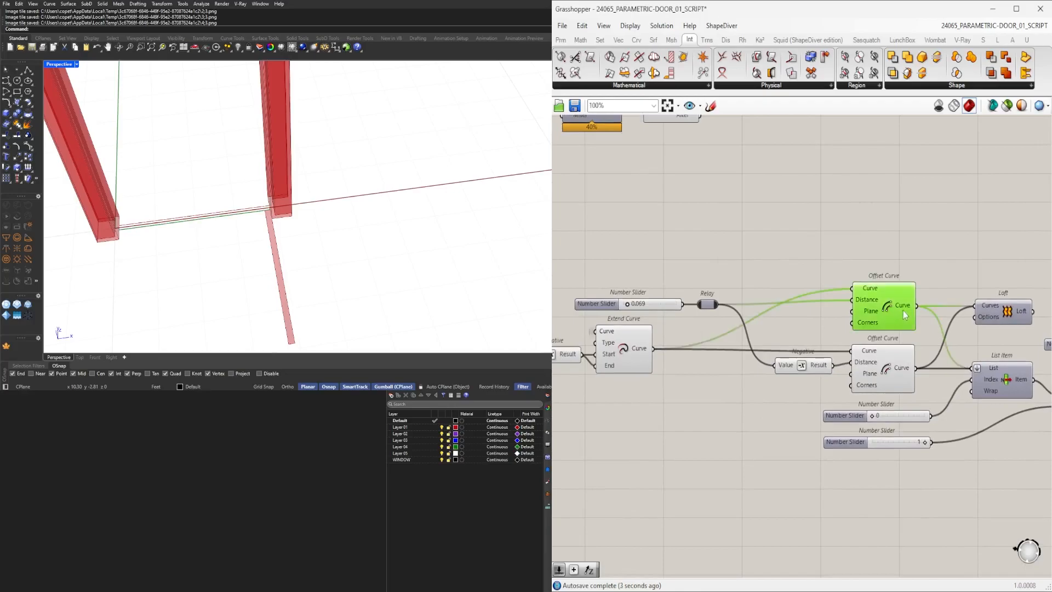
{"action": "left_click", "coordinate": [902, 364]}
{"action": "left_click", "coordinate": [761, 278]}
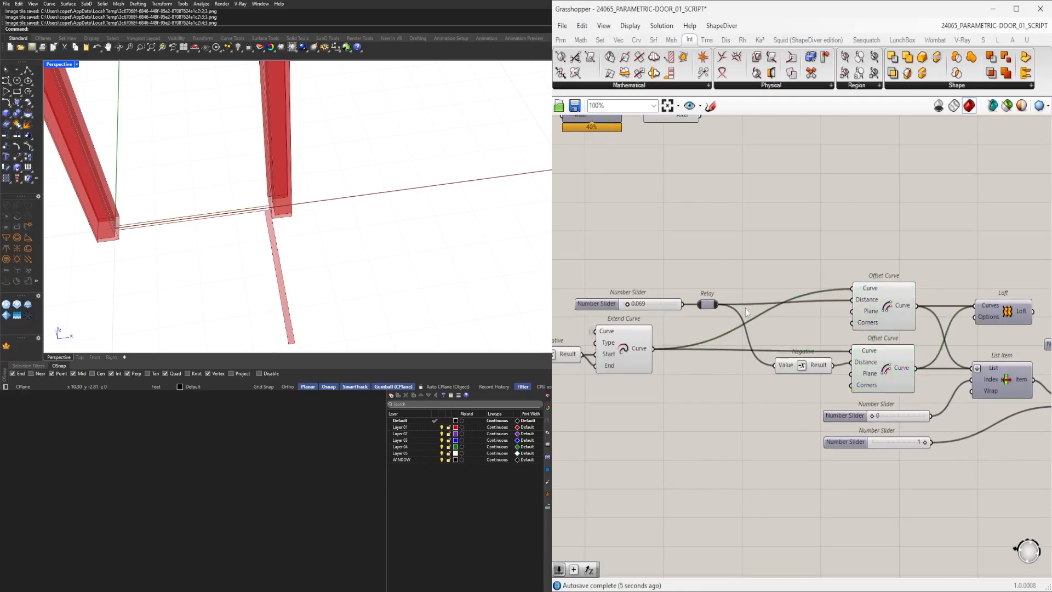
{"action": "scroll", "coordinate": [824, 337], "scroll_direction": "down", "scroll_amount": 2}
{"action": "scroll", "coordinate": [632, 344], "scroll_direction": "up", "scroll_amount": 4}
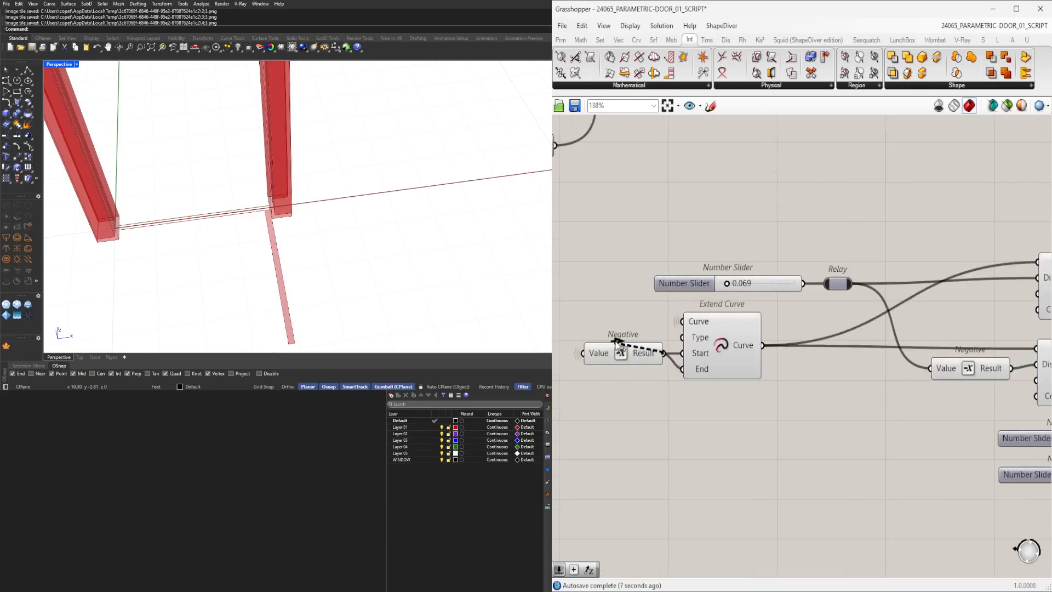
{"action": "scroll", "coordinate": [619, 351], "scroll_direction": "down", "scroll_amount": 3}
{"action": "scroll", "coordinate": [618, 350], "scroll_direction": "up", "scroll_amount": 3}
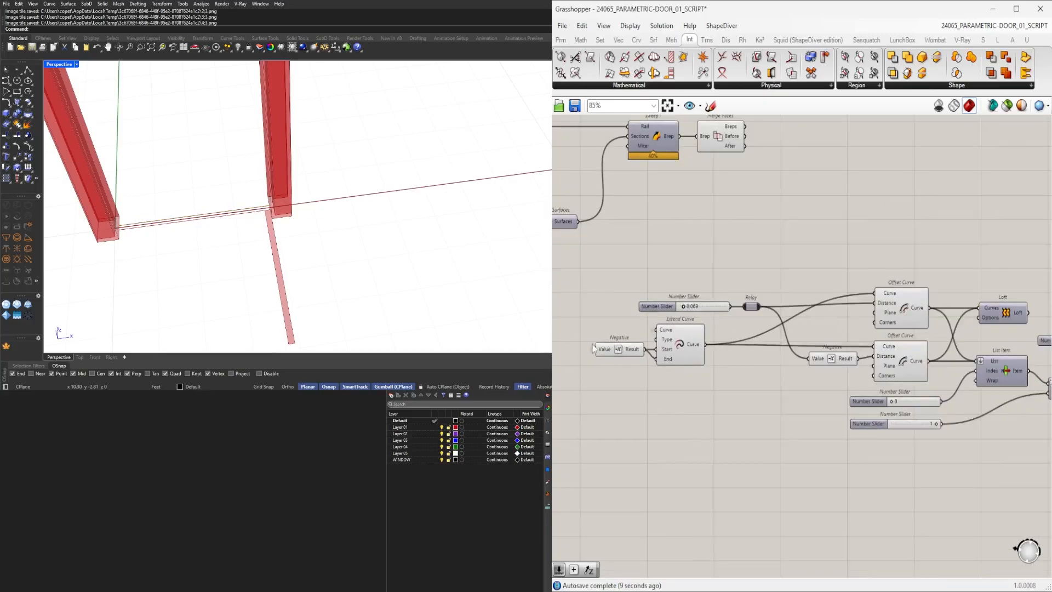
Insert a relay on the wire into the Negative, feed a new Number parameter from it, and set its wire display to Hidden.
{"action": "right_click_drag", "start_coordinate": [598, 353], "coordinate": [804, 359]}
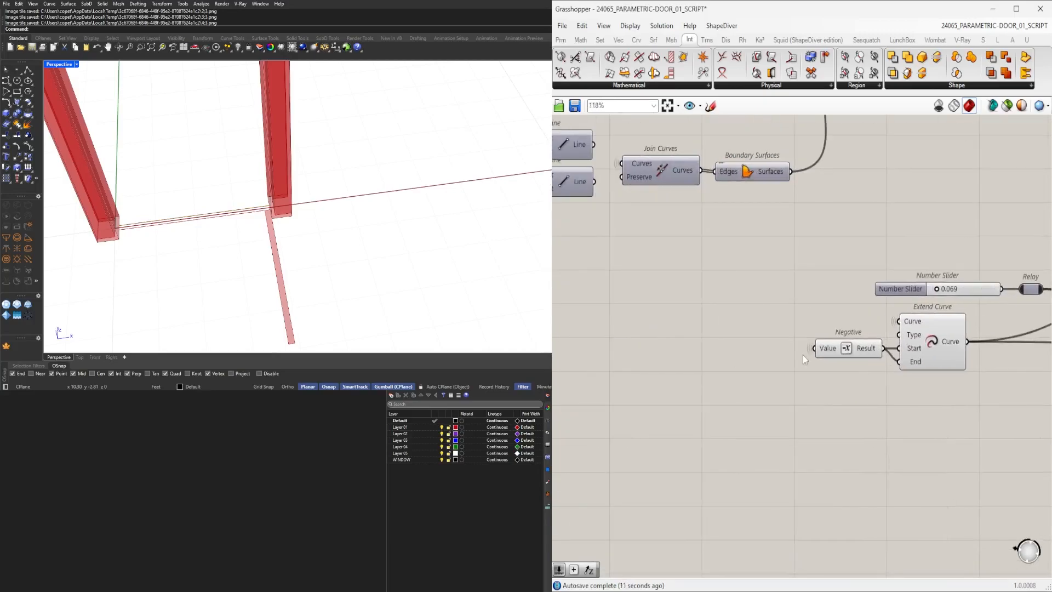
{"action": "double_click", "coordinate": [807, 352]}
{"action": "left_click_drag", "start_coordinate": [792, 351], "coordinate": [733, 356]}
{"action": "double_click", "coordinate": [798, 378]}
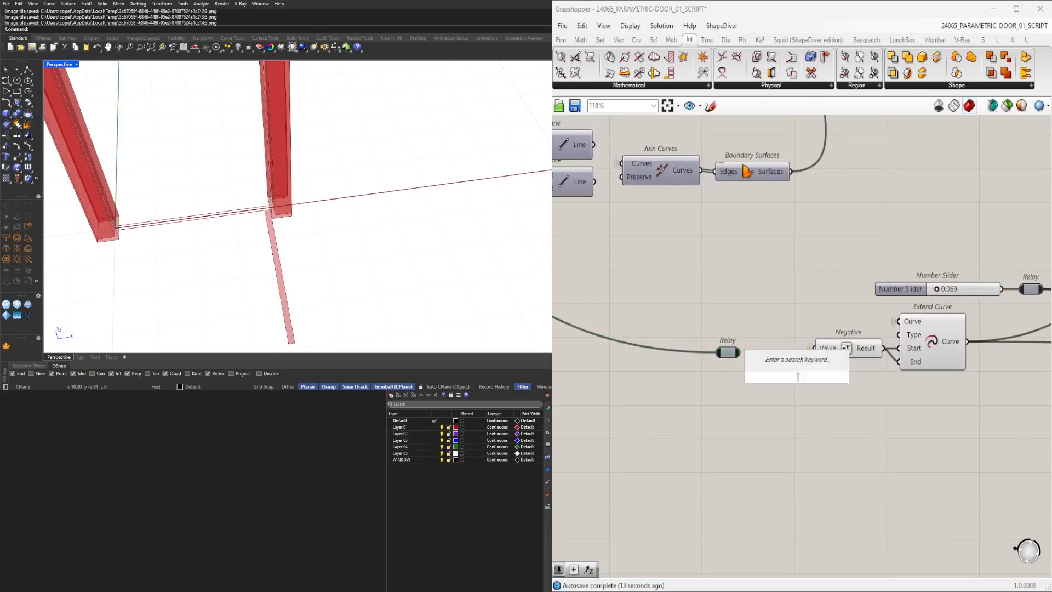
{"action": "type", "text": "NUM"}
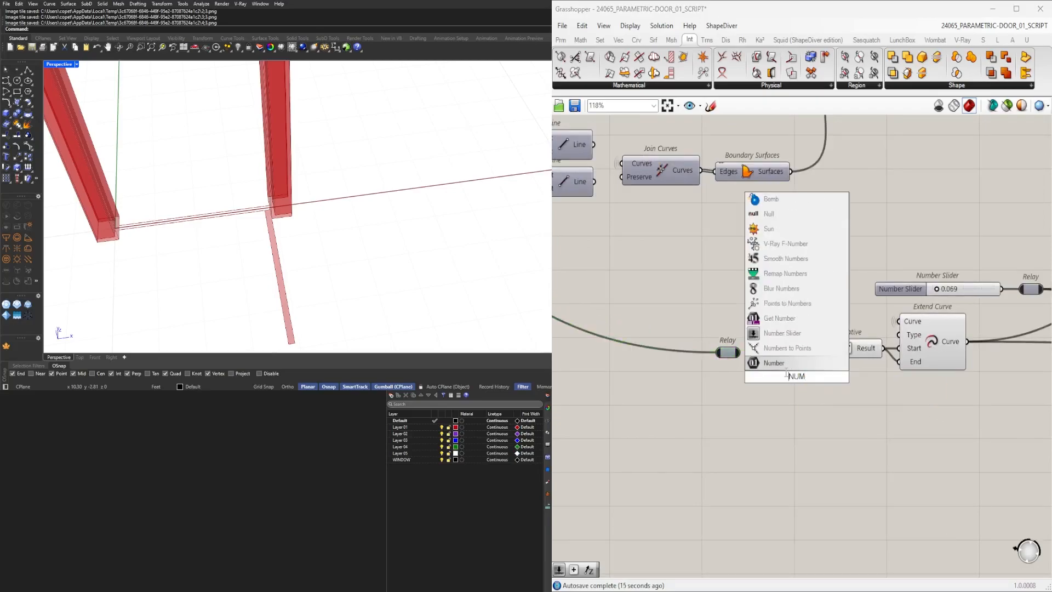
{"action": "left_click", "coordinate": [788, 364]}
{"action": "left_click_drag", "start_coordinate": [740, 352], "coordinate": [787, 378]}
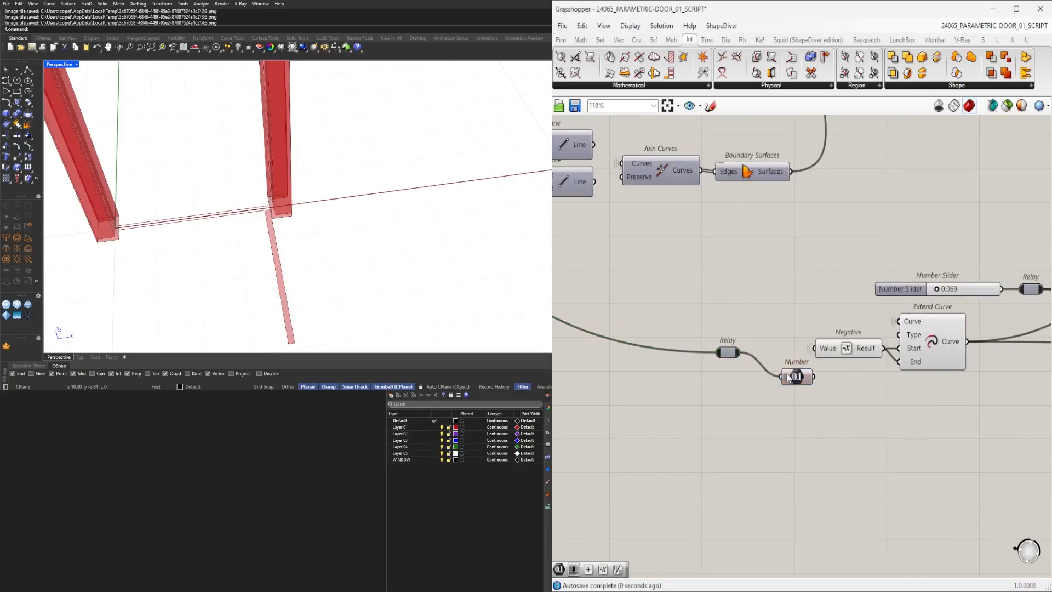
{"action": "right_click", "coordinate": [787, 378]}
{"action": "mouse_move", "coordinate": [875, 408]}
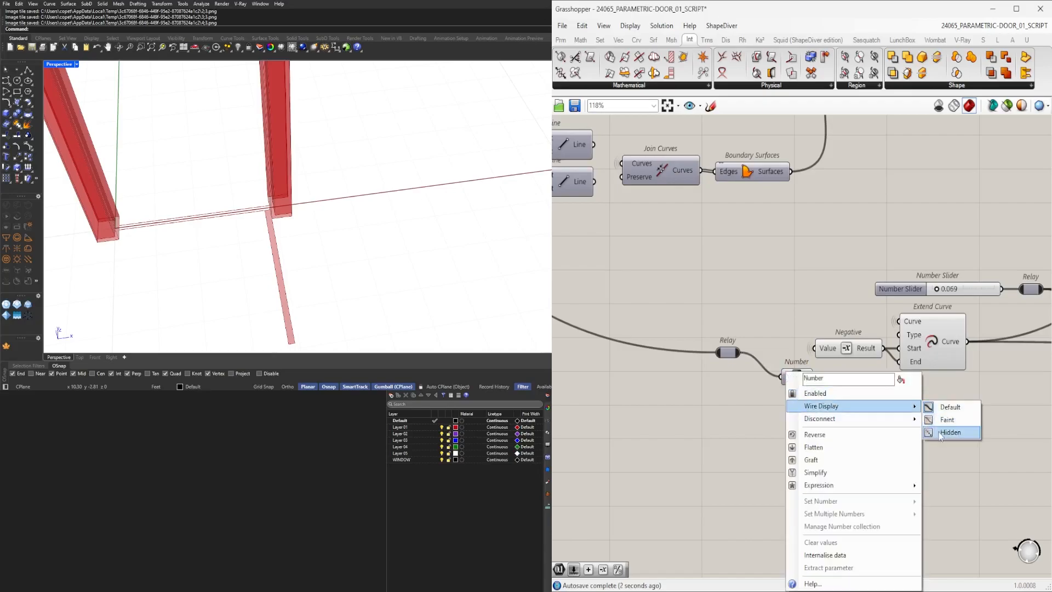
{"action": "left_click", "coordinate": [941, 434]}
Connect the Number parameter to the Negative's Value input and delete the relay.
{"action": "left_click_drag", "start_coordinate": [804, 378], "coordinate": [789, 354]}
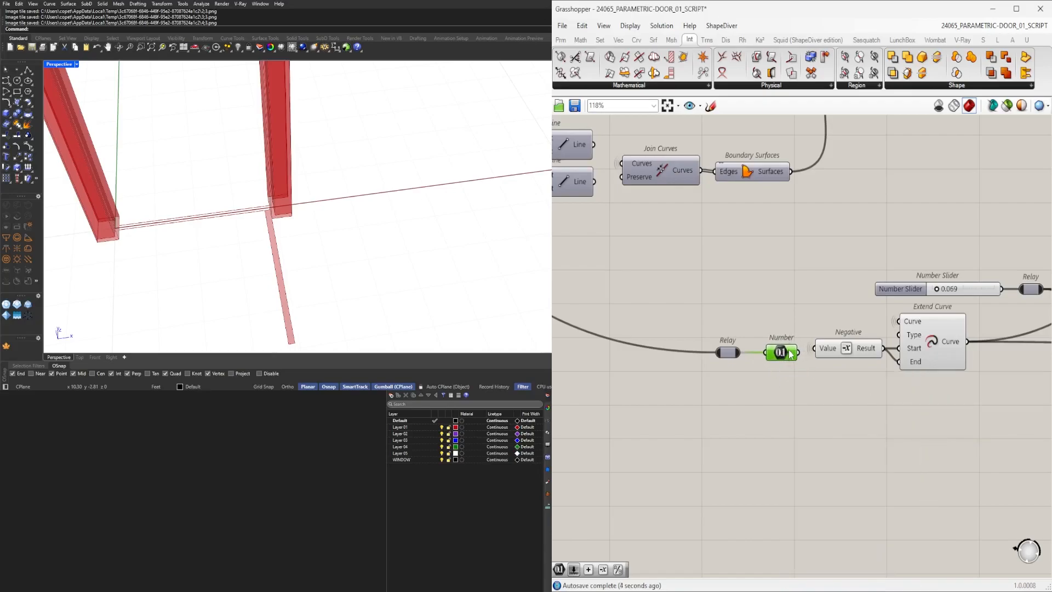
{"action": "left_click", "coordinate": [728, 352]}
{"action": "key", "text": "Delete"}
{"action": "left_click_drag", "start_coordinate": [776, 356], "coordinate": [763, 352]}
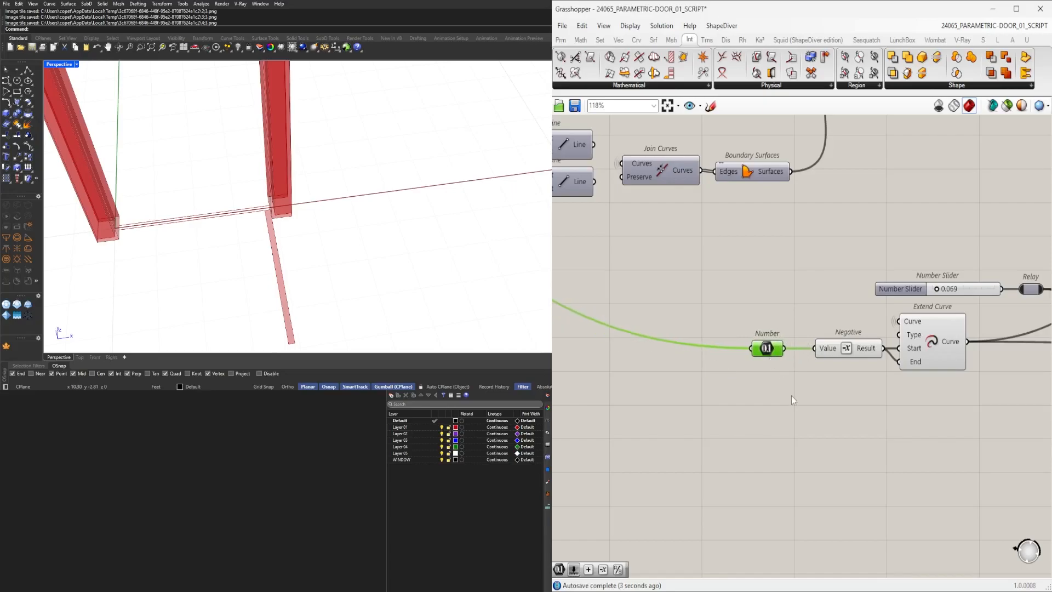
Add a Unit Z component fed by the Subtraction result and connect it to the Extrude's Direction input.
{"action": "left_click", "coordinate": [791, 395]}
{"action": "scroll", "coordinate": [771, 362], "scroll_direction": "down", "scroll_amount": 2}
{"action": "left_click", "coordinate": [769, 354]}
{"action": "scroll", "coordinate": [795, 378], "scroll_direction": "down", "scroll_amount": 4}
{"action": "right_click_drag", "start_coordinate": [800, 384], "coordinate": [654, 373]}
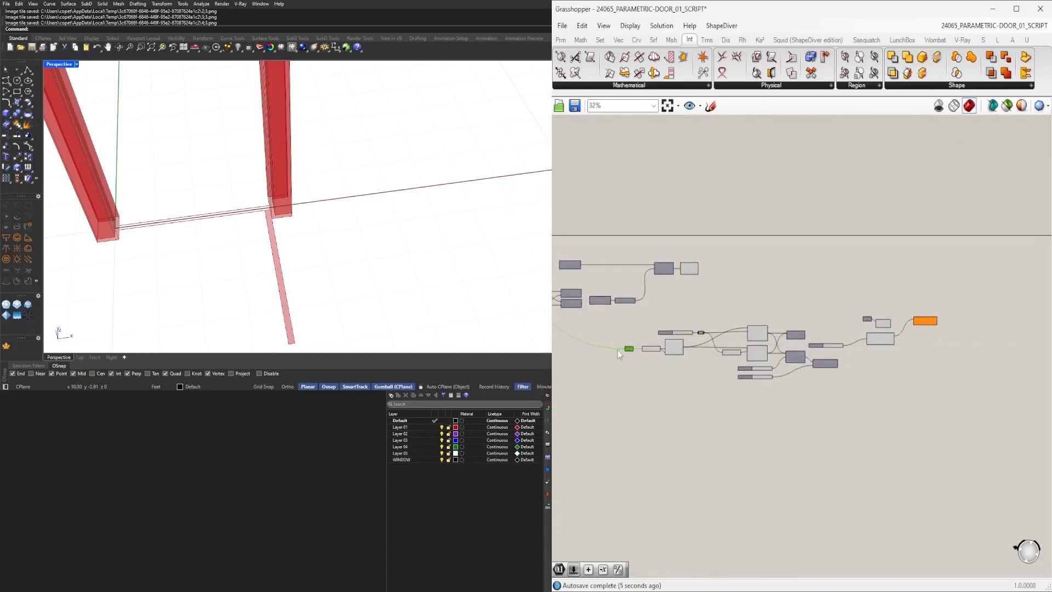
{"action": "scroll", "coordinate": [858, 334], "scroll_direction": "up", "scroll_amount": 6}
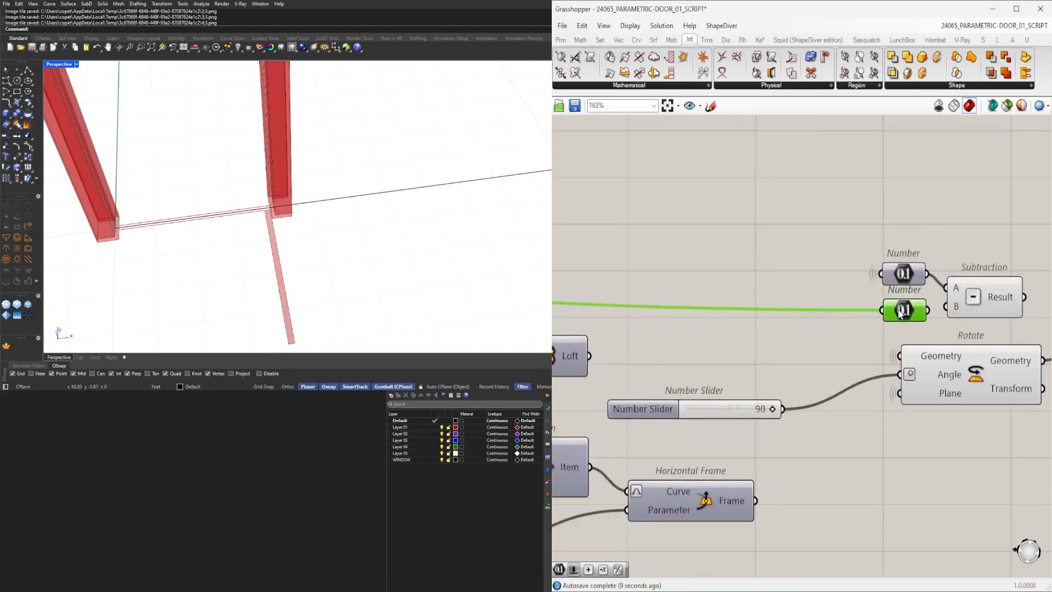
{"action": "scroll", "coordinate": [902, 311], "scroll_direction": "up", "scroll_amount": 3}
{"action": "left_click_drag", "start_coordinate": [950, 306], "coordinate": [989, 296]}
{"action": "right_click_drag", "start_coordinate": [993, 298], "coordinate": [592, 323]}
{"action": "left_click", "coordinate": [739, 196]}
{"action": "left_click_drag", "start_coordinate": [696, 298], "coordinate": [706, 291]}
{"action": "scroll", "coordinate": [704, 277], "scroll_direction": "down", "scroll_amount": 3}
{"action": "left_click", "coordinate": [758, 287]}
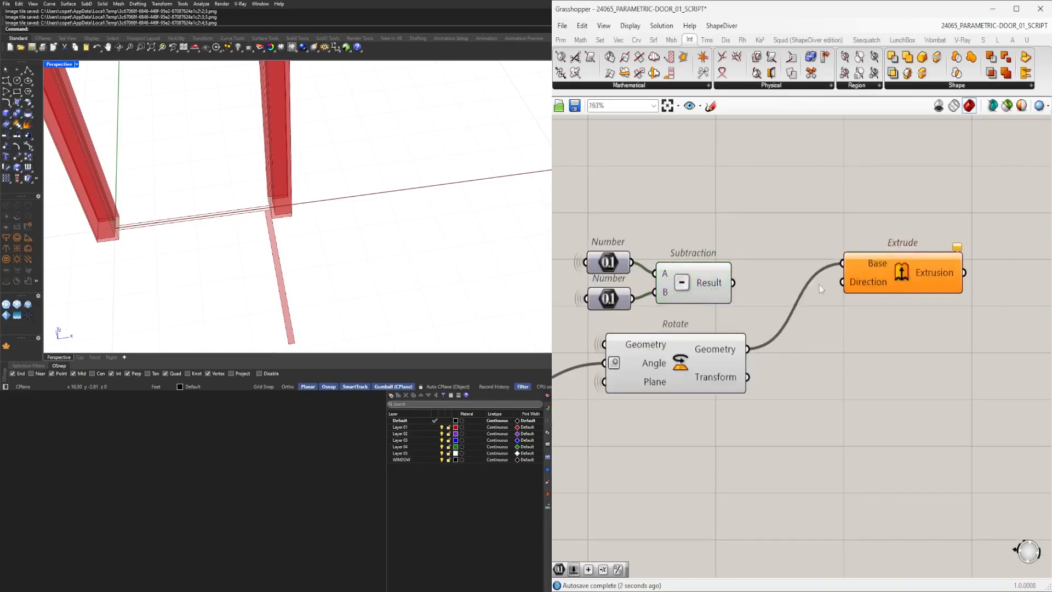
{"action": "left_click_drag", "start_coordinate": [877, 274], "coordinate": [939, 274]}
{"action": "left_click", "coordinate": [818, 265]}
{"action": "double_click", "coordinate": [818, 266]}
{"action": "type", "text": "Z"}
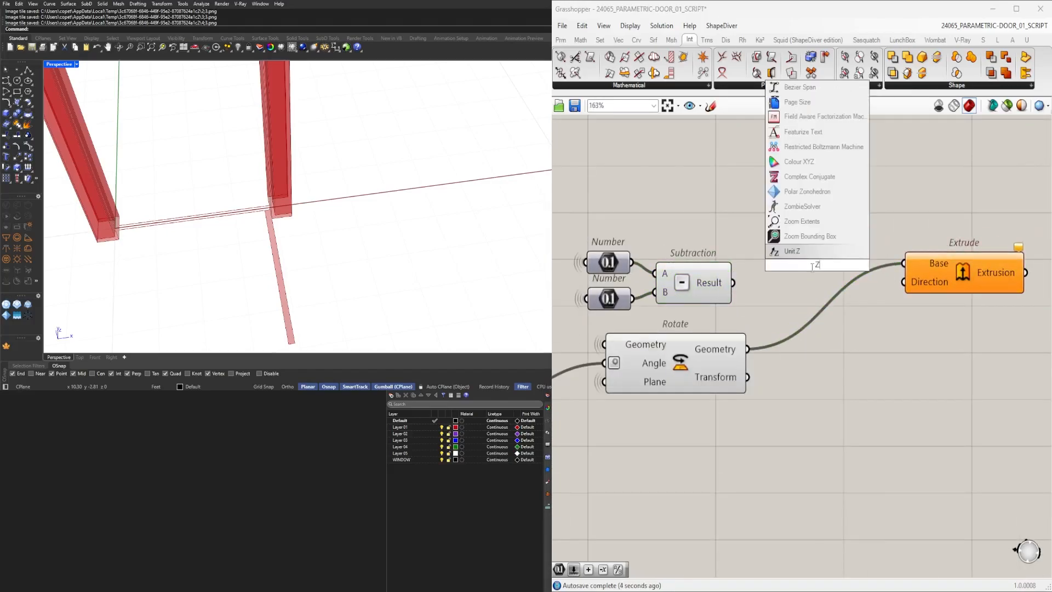
{"action": "key", "text": "Return"}
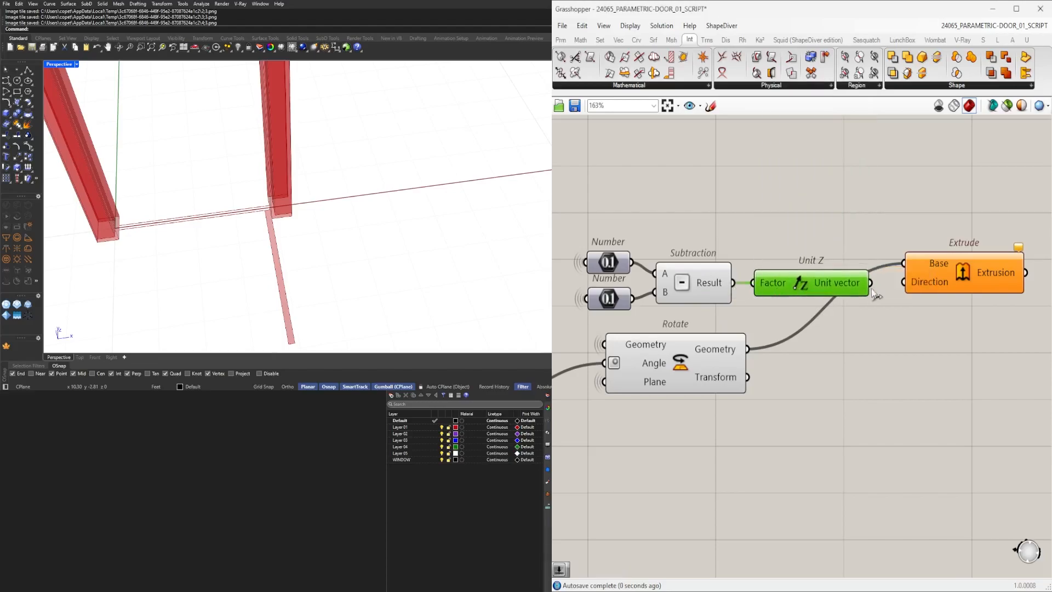
{"action": "left_click_drag", "start_coordinate": [869, 284], "coordinate": [953, 282]}
Orbit and zoom the Rhino viewport to inspect the extruded door panel inside the frame.
{"action": "scroll", "coordinate": [364, 206], "scroll_direction": "down", "scroll_amount": 4}
{"action": "right_click_drag", "start_coordinate": [364, 206], "coordinate": [361, 159]}
{"action": "scroll", "coordinate": [351, 158], "scroll_direction": "up", "scroll_amount": 10}
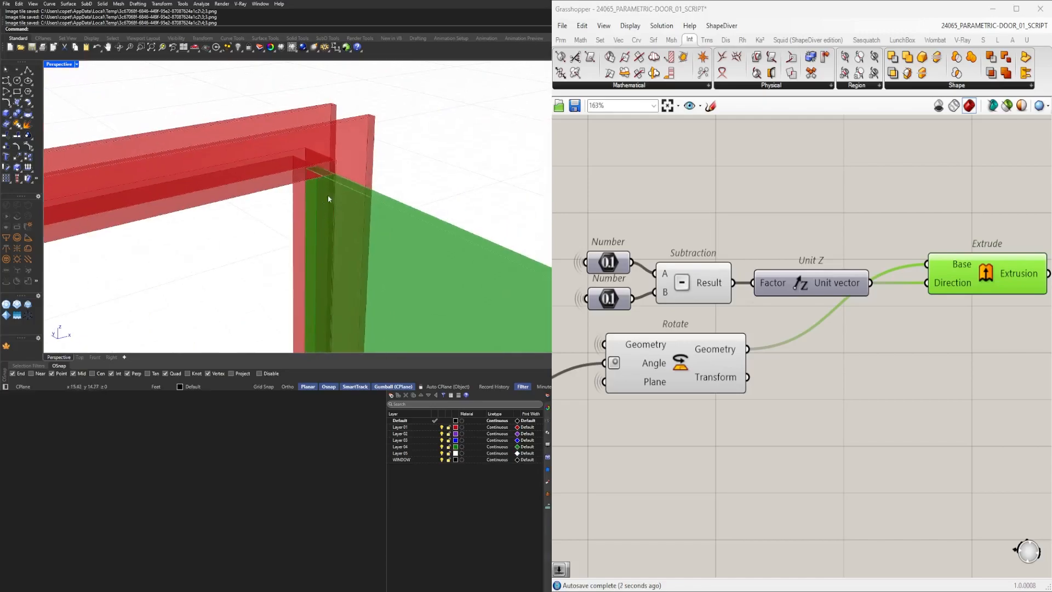
{"action": "scroll", "coordinate": [334, 157], "scroll_direction": "down", "scroll_amount": 5}
{"action": "right_click_drag", "start_coordinate": [341, 164], "coordinate": [323, 196]}
{"action": "scroll", "coordinate": [383, 189], "scroll_direction": "down", "scroll_amount": 8}
{"action": "right_click_drag", "start_coordinate": [390, 196], "coordinate": [366, 234]}
{"action": "scroll", "coordinate": [790, 477], "scroll_direction": "down", "scroll_amount": 3}
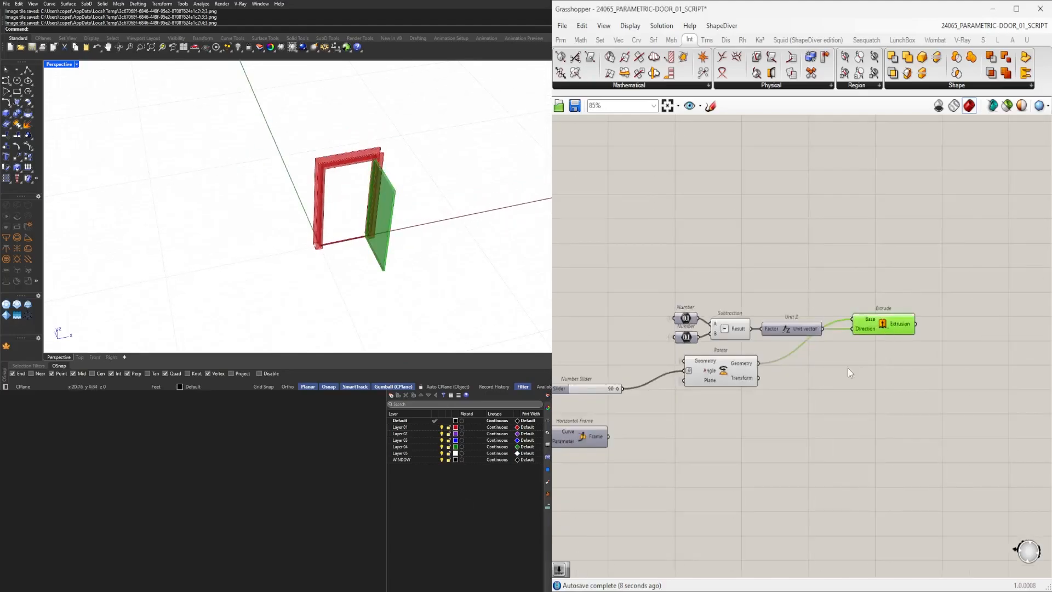
{"action": "scroll", "coordinate": [333, 222], "scroll_direction": "up", "scroll_amount": 5}
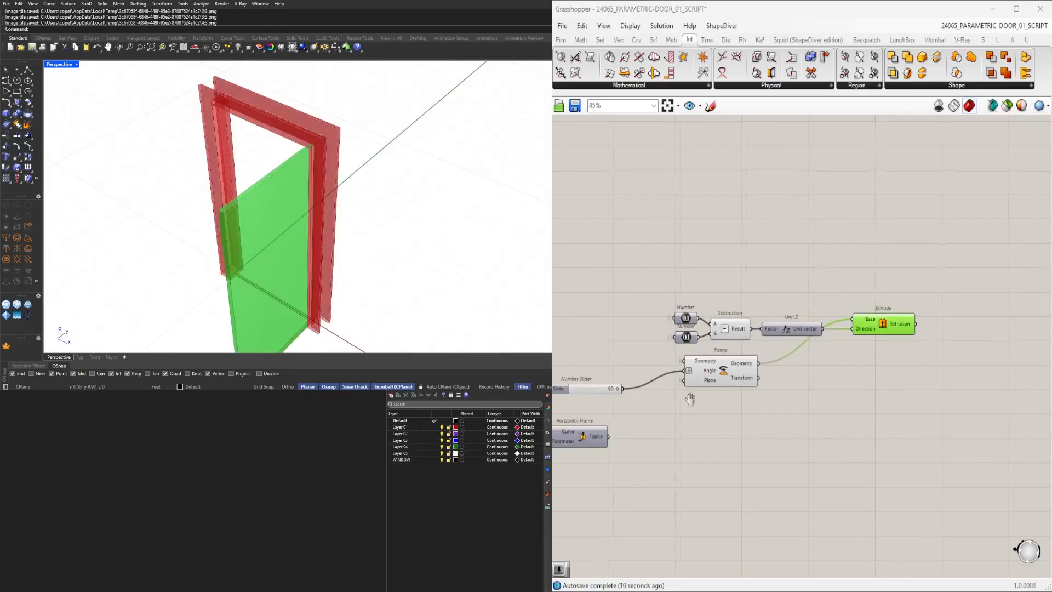
Set the slider driving the Rotate angle to 0.
{"action": "right_click_drag", "start_coordinate": [602, 394], "coordinate": [781, 403]}
{"action": "scroll", "coordinate": [782, 402], "scroll_direction": "up", "scroll_amount": 8}
{"action": "left_click_drag", "start_coordinate": [828, 408], "coordinate": [755, 403]}
{"action": "double_click", "coordinate": [754, 402]}
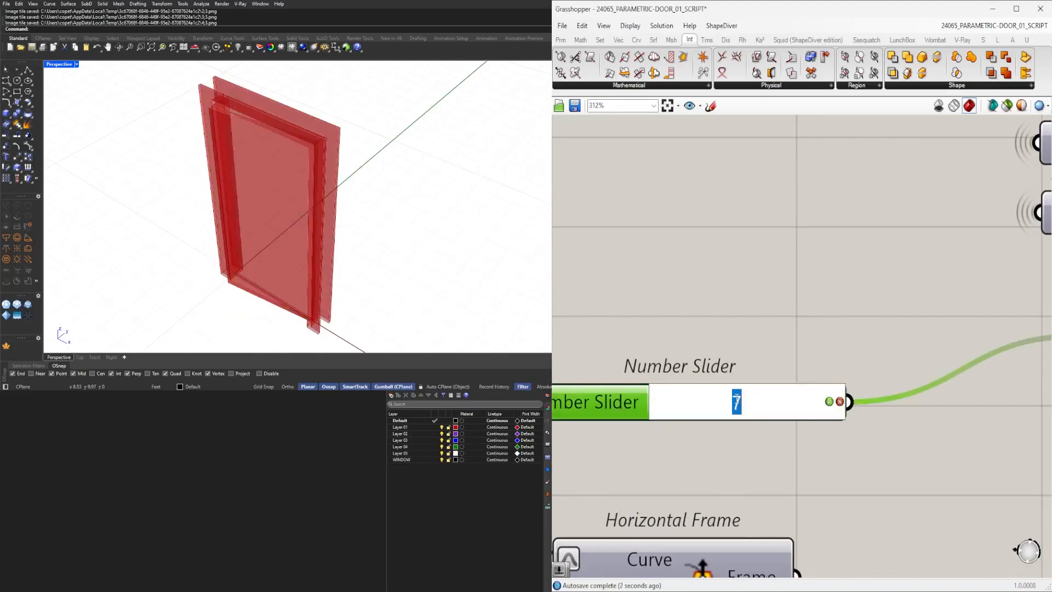
{"action": "type", "text": "0"}
{"action": "key", "text": "Return"}
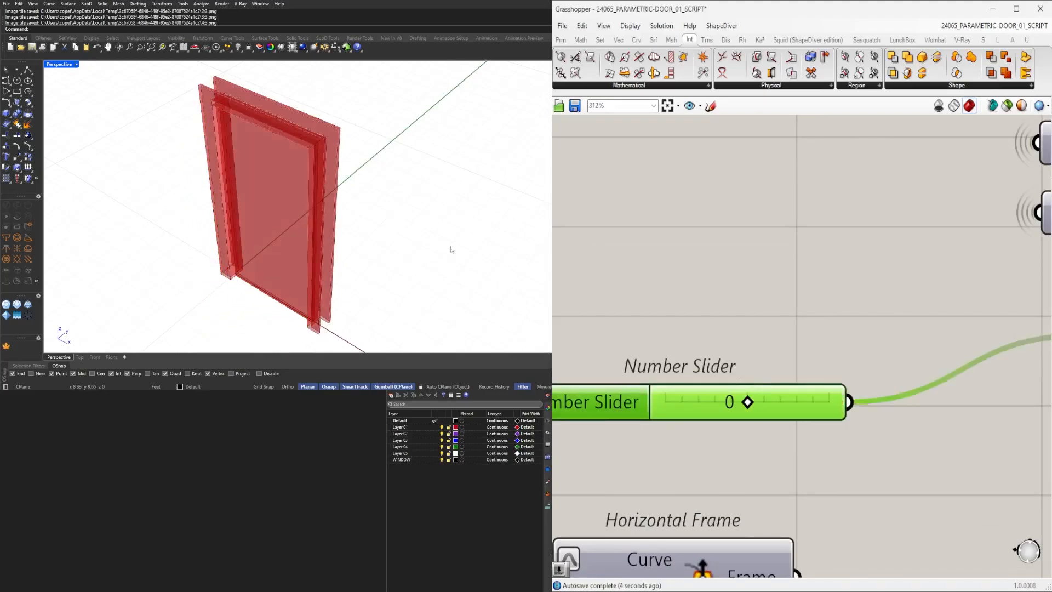
Set the frame offset slider feeding the relay to 0.1.
{"action": "right_click_drag", "start_coordinate": [523, 248], "coordinate": [381, 303]}
{"action": "scroll", "coordinate": [449, 217], "scroll_direction": "up", "scroll_amount": 6}
{"action": "right_click_drag", "start_coordinate": [450, 217], "coordinate": [402, 199]}
{"action": "scroll", "coordinate": [702, 293], "scroll_direction": "down", "scroll_amount": 7}
{"action": "right_click_drag", "start_coordinate": [603, 320], "coordinate": [874, 326]}
{"action": "right_click_drag", "start_coordinate": [748, 377], "coordinate": [803, 380]}
{"action": "right_click_drag", "start_coordinate": [739, 397], "coordinate": [889, 406]}
{"action": "scroll", "coordinate": [708, 296], "scroll_direction": "up", "scroll_amount": 5}
{"action": "left_click_drag", "start_coordinate": [701, 305], "coordinate": [704, 310]}
{"action": "left_click", "coordinate": [703, 310]}
{"action": "double_click", "coordinate": [713, 306]}
{"action": "type", "text": "0.1"}
{"action": "key", "text": "Return"}
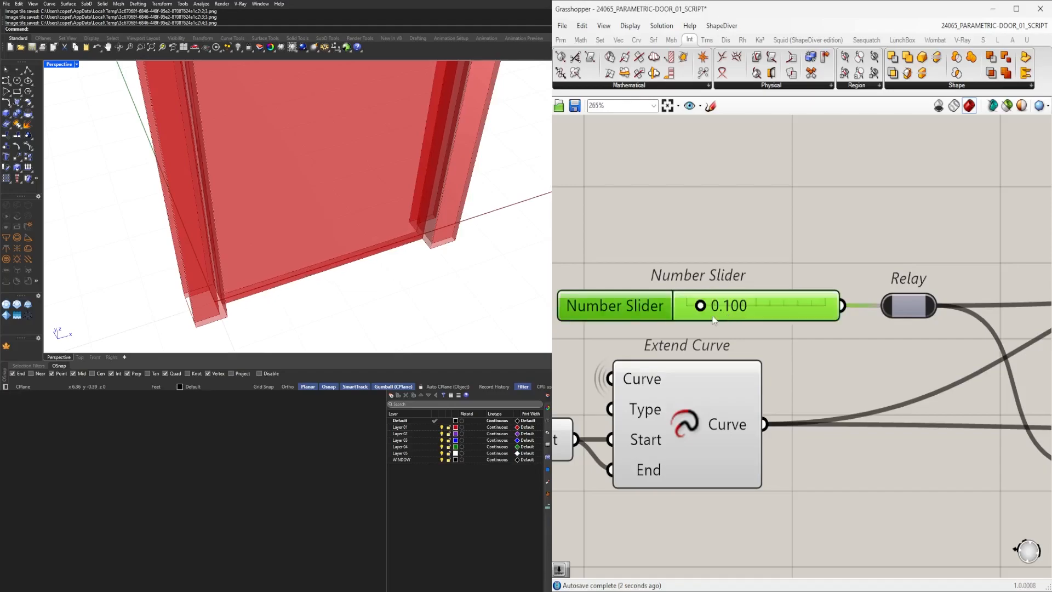
Rename the frame offset slider to DOOR DEPTH.
{"action": "right_click", "coordinate": [647, 317]}
{"action": "key", "text": "ctrl+a"}
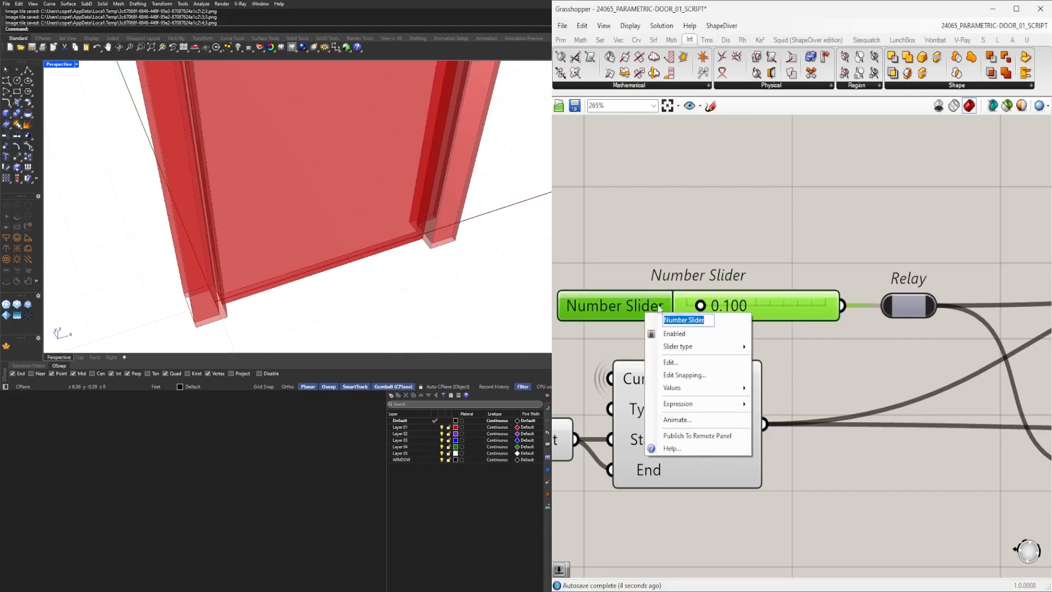
{"action": "type", "text": "DOOR DEPTH"}
{"action": "key", "text": "Return"}
Rename the slider feeding the List Item index to ROTATE POINT.
{"action": "left_click", "coordinate": [689, 241]}
{"action": "scroll", "coordinate": [689, 242], "scroll_direction": "down", "scroll_amount": 5}
{"action": "right_click_drag", "start_coordinate": [976, 379], "coordinate": [701, 389]}
{"action": "scroll", "coordinate": [652, 386], "scroll_direction": "up", "scroll_amount": 2}
{"action": "left_click_drag", "start_coordinate": [647, 390], "coordinate": [653, 384]}
{"action": "left_click_drag", "start_coordinate": [626, 430], "coordinate": [631, 426]}
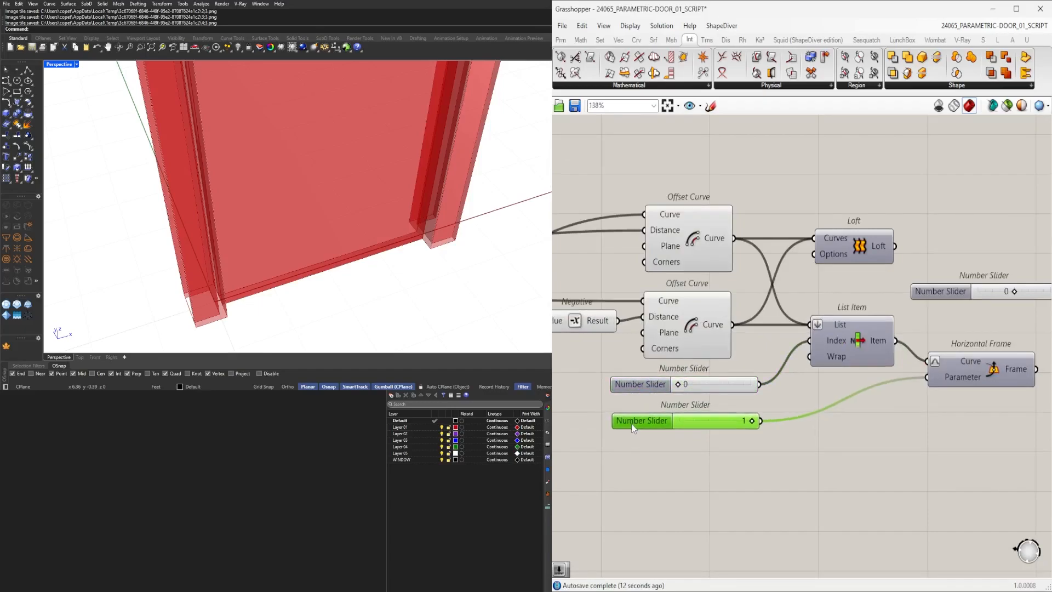
{"action": "left_click", "coordinate": [632, 445]}
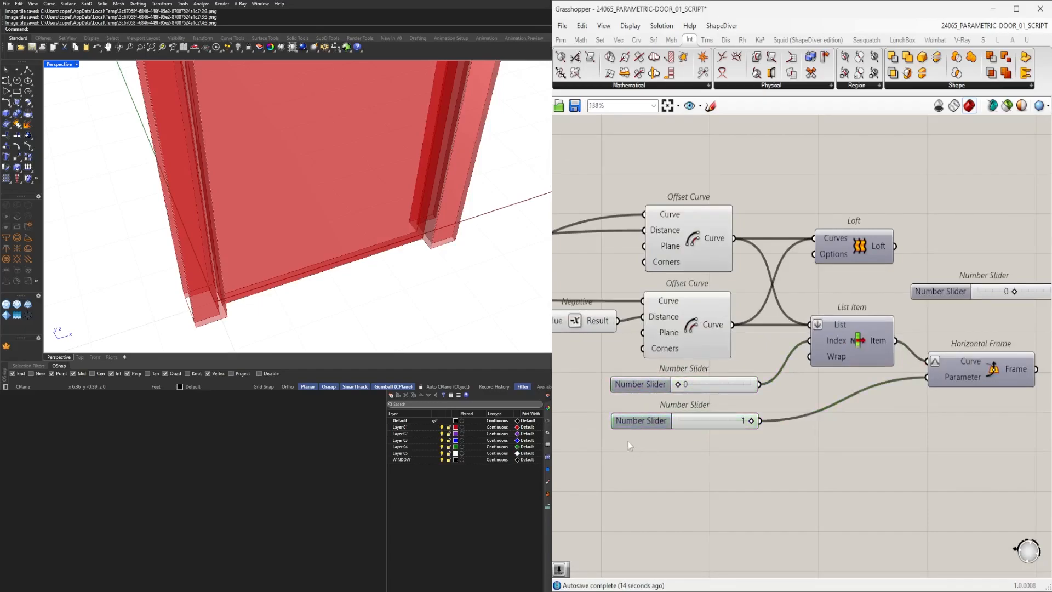
{"action": "right_click", "coordinate": [631, 396]}
{"action": "right_click", "coordinate": [636, 393]}
{"action": "type", "text": "ROTATE PO"}
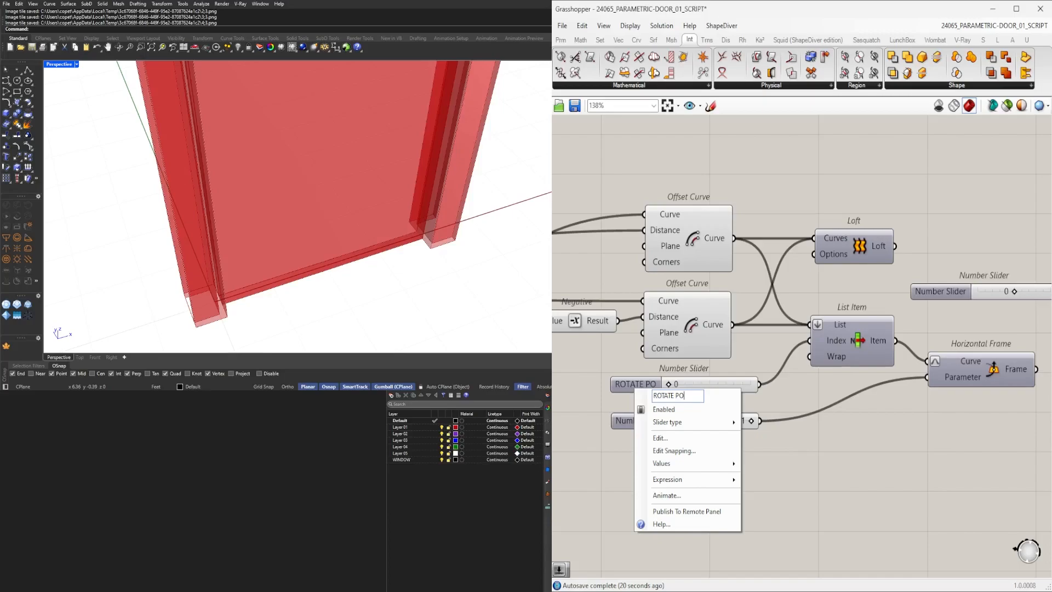
{"action": "type", "text": "INT"}
{"action": "key", "text": "Return"}
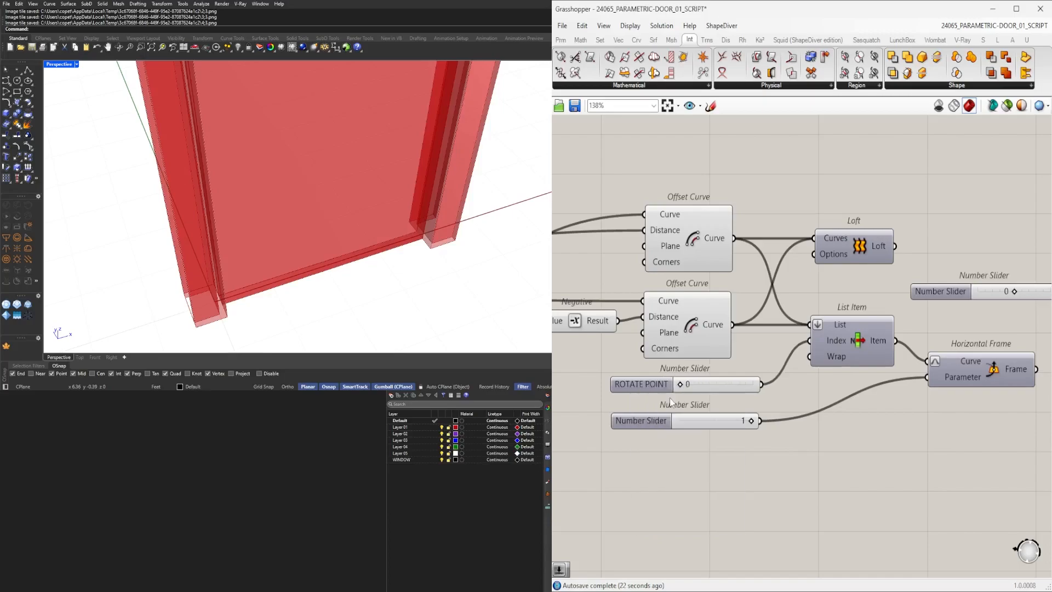
Rename the slider feeding the Horizontal Frame parameter to FLIP SIDE.
{"action": "right_click", "coordinate": [639, 421]}
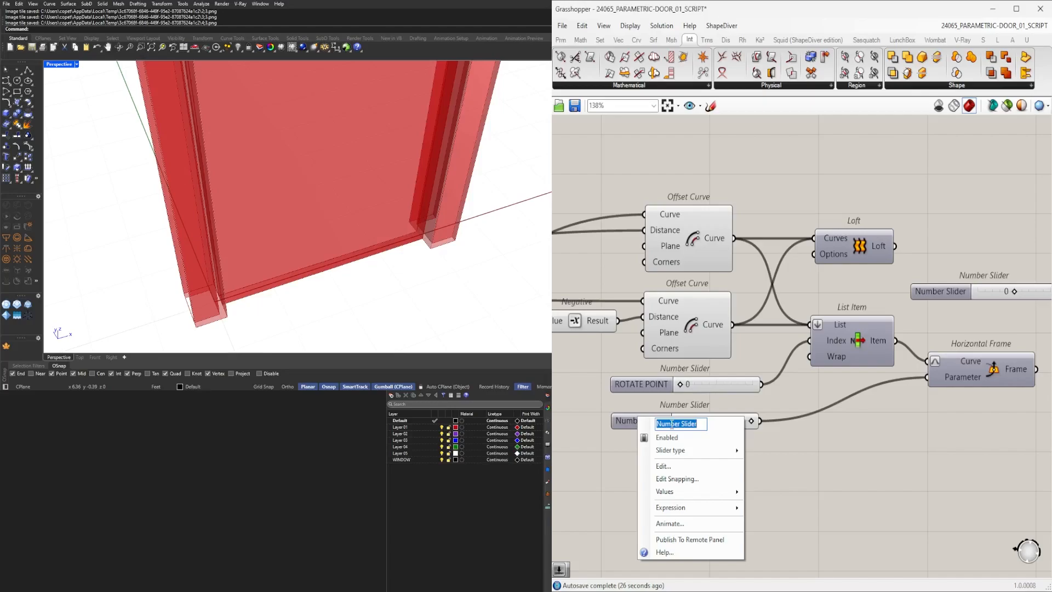
{"action": "type", "text": "FLIP SIDE"}
{"action": "key", "text": "Return"}
Rename the Rotate angle slider to DOOR SWING and set it to 45.
{"action": "scroll", "coordinate": [713, 408], "scroll_direction": "up", "scroll_amount": 3}
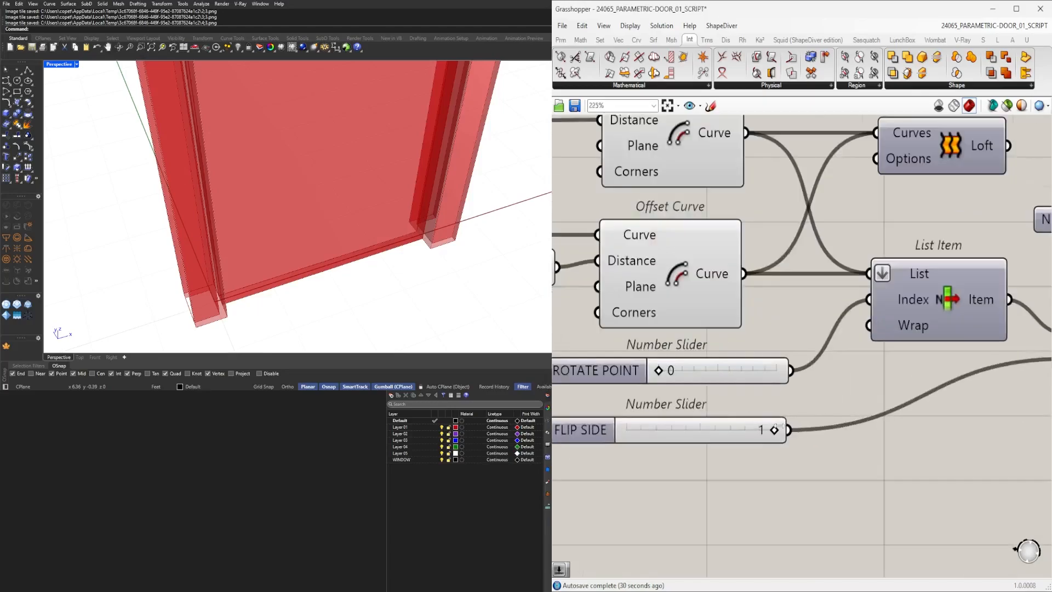
{"action": "scroll", "coordinate": [853, 374], "scroll_direction": "down", "scroll_amount": 1}
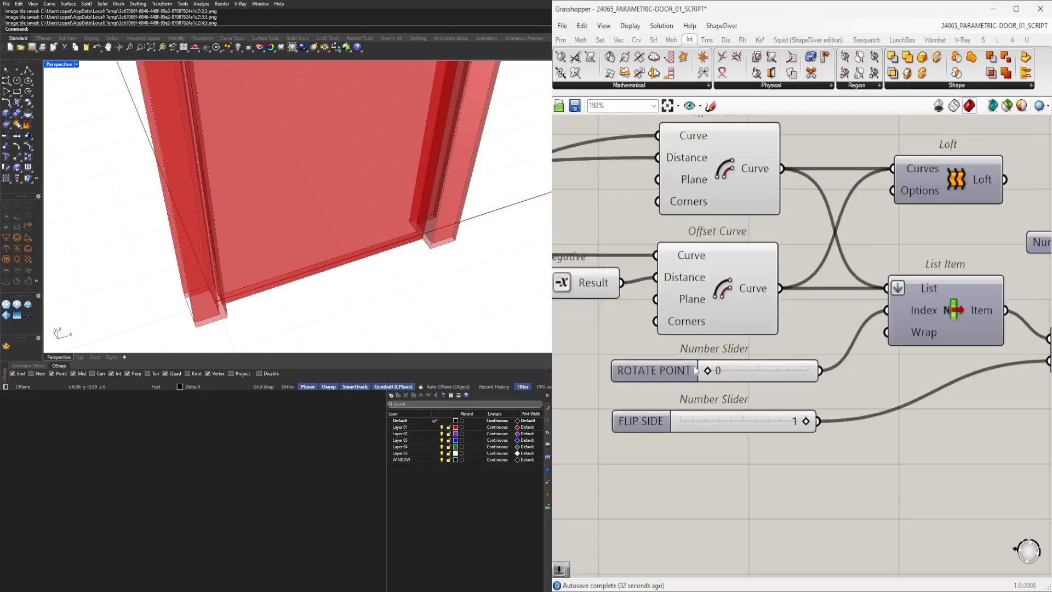
{"action": "scroll", "coordinate": [712, 374], "scroll_direction": "down", "scroll_amount": 3}
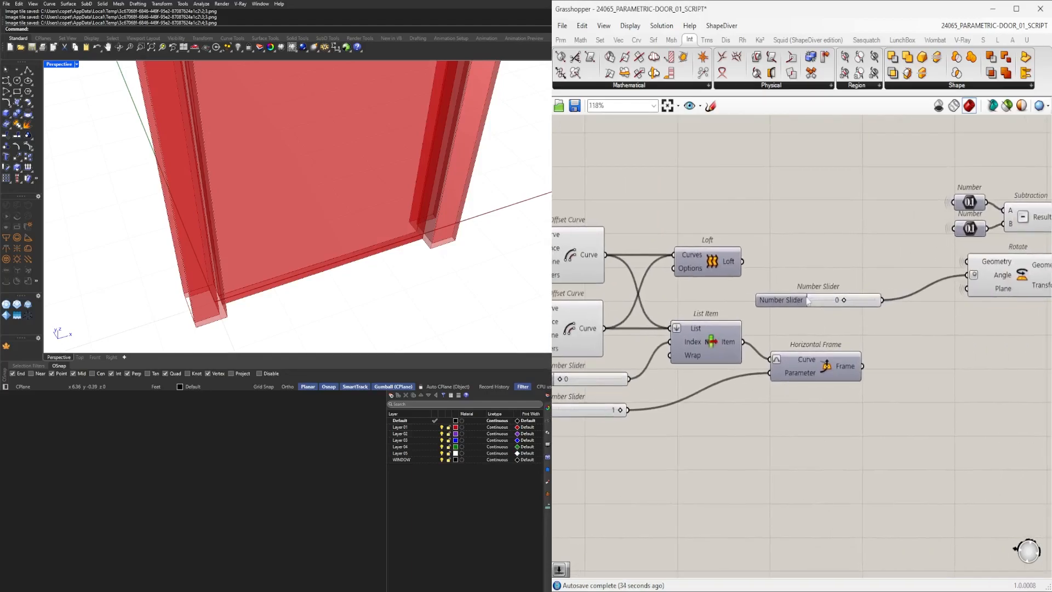
{"action": "right_click", "coordinate": [781, 303]}
{"action": "key", "text": "ctrl+a"}
{"action": "type", "text": "DO"}
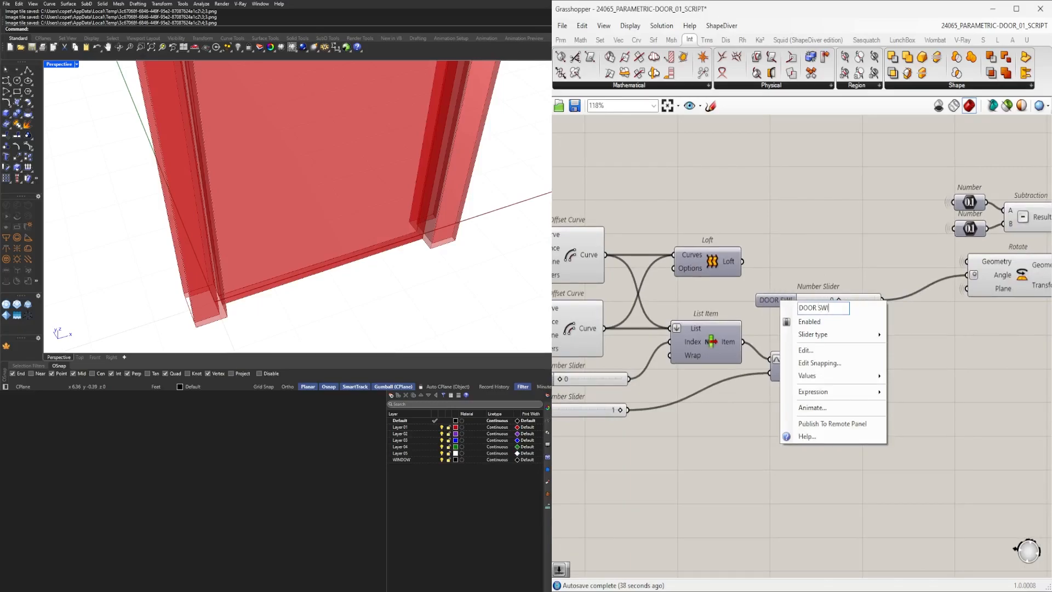
{"action": "key", "text": "Return"}
{"action": "right_click", "coordinate": [784, 300]}
{"action": "left_click", "coordinate": [811, 280]}
{"action": "double_click", "coordinate": [840, 300]}
{"action": "type", "text": "45"}
{"action": "key", "text": "Return"}
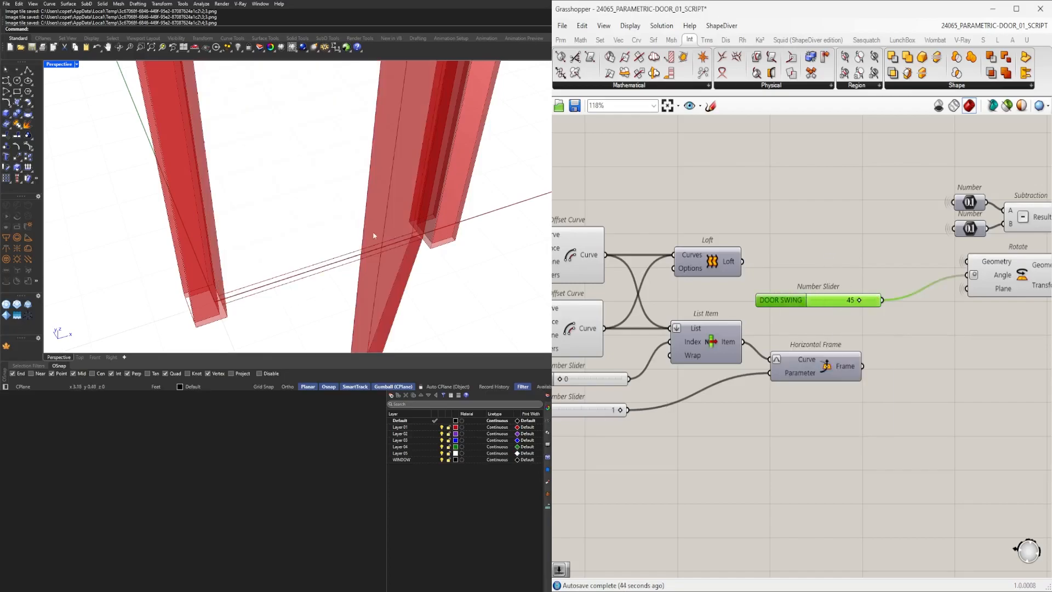
{"action": "right_click_drag", "start_coordinate": [595, 426], "coordinate": [770, 402]}
{"action": "scroll", "coordinate": [770, 373], "scroll_direction": "up", "scroll_amount": 5}
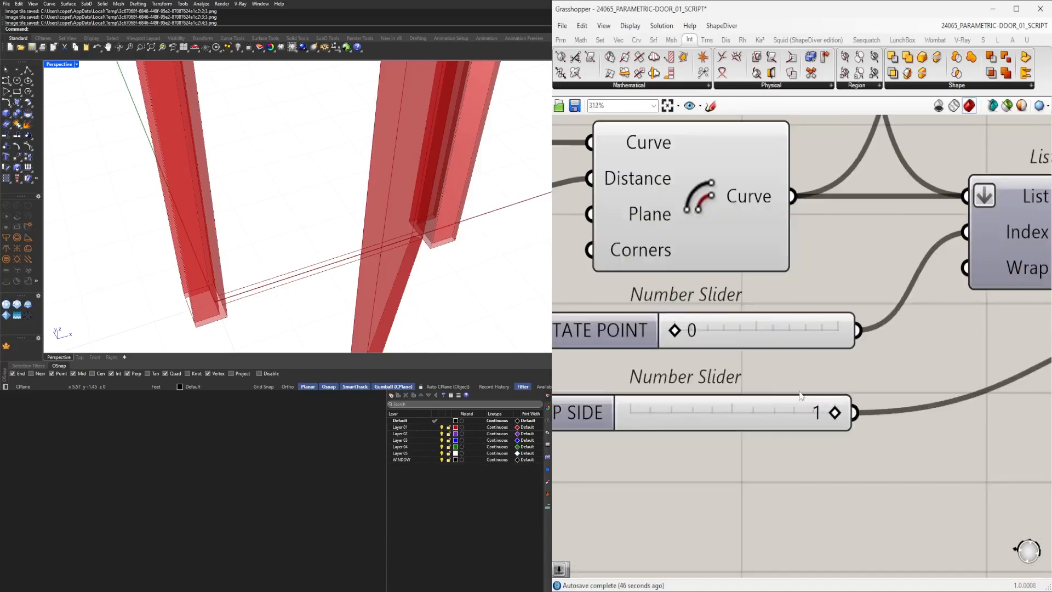
Set the FLIP SIDE slider to 0 and the ROTATE POINT slider to 1.
{"action": "left_click_drag", "start_coordinate": [833, 413], "coordinate": [636, 410]}
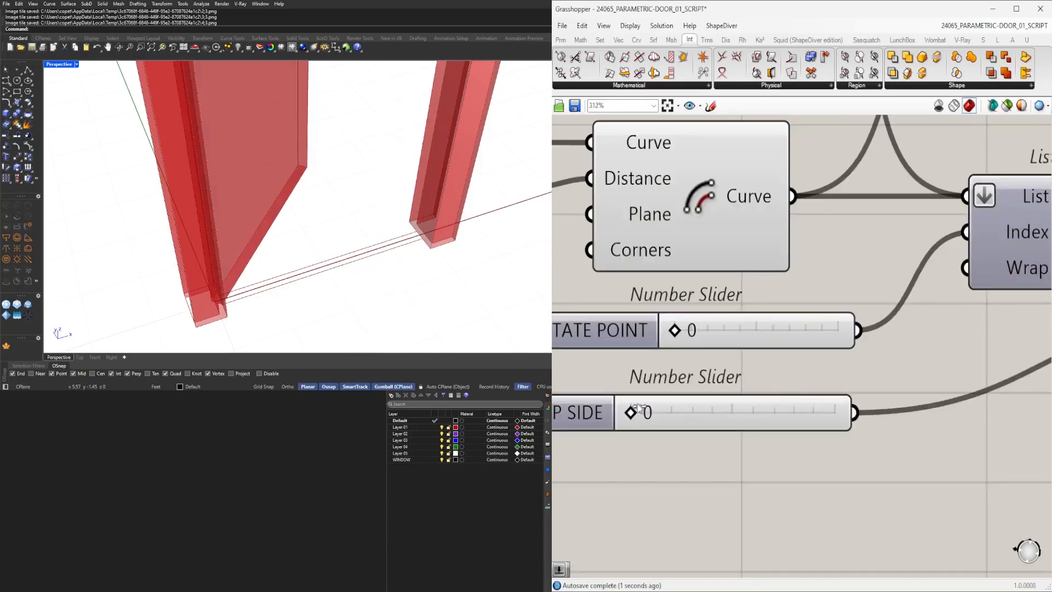
{"action": "left_click_drag", "start_coordinate": [675, 331], "coordinate": [831, 345]}
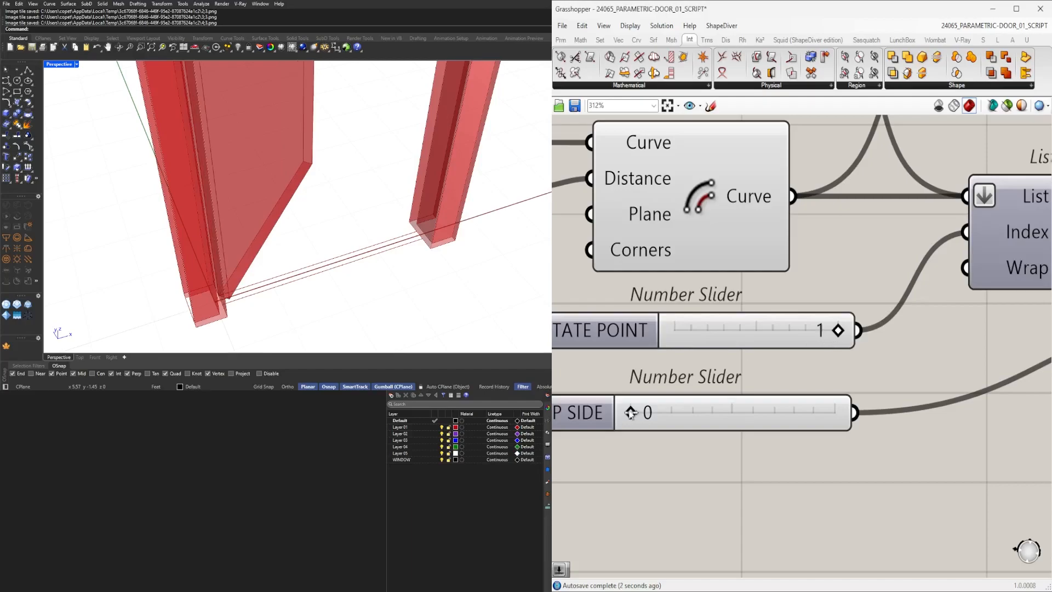
{"action": "mouse_move", "coordinate": [630, 413]}
{"action": "left_mouse_down"}
{"action": "mouse_move", "coordinate": [791, 414]}
{"action": "mouse_move", "coordinate": [641, 415]}
{"action": "left_mouse_up"}
Set the DOOR SWING slider to -45.
{"action": "right_click_drag", "start_coordinate": [912, 347], "coordinate": [679, 385]}
{"action": "scroll", "coordinate": [746, 382], "scroll_direction": "down", "scroll_amount": 3}
{"action": "right_click_drag", "start_coordinate": [883, 385], "coordinate": [618, 401]}
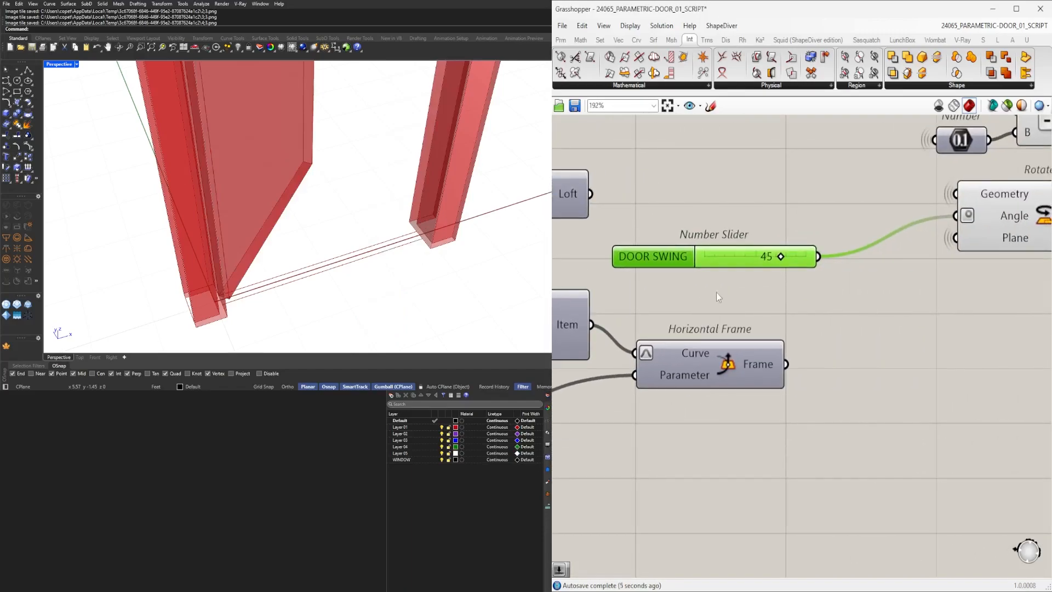
{"action": "double_click", "coordinate": [748, 255]}
{"action": "type", "text": "-45"}
{"action": "key", "text": "Return"}
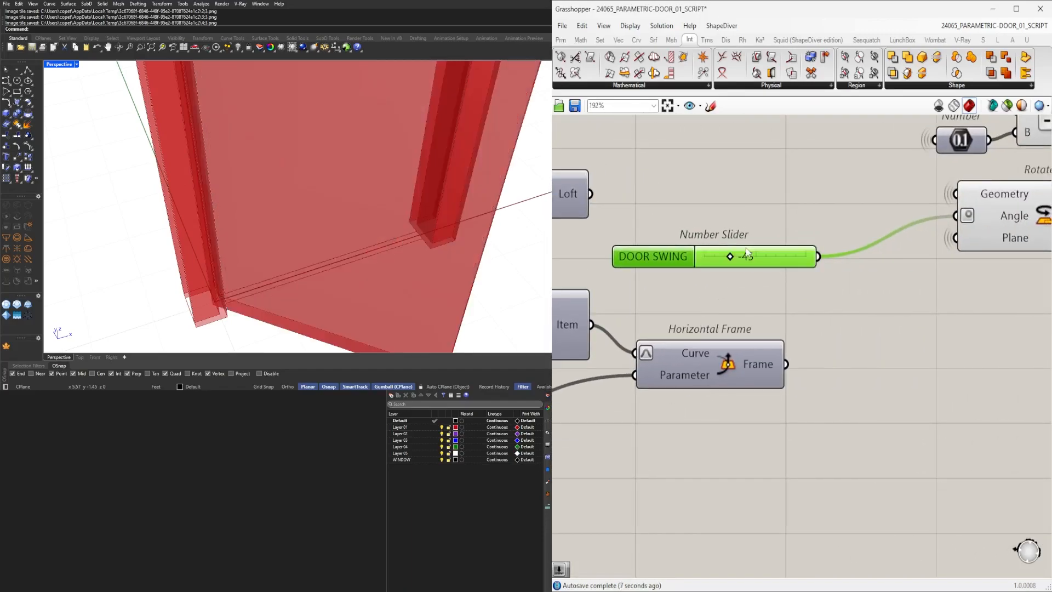
Set the ROTATE POINT slider to 0 and orbit the viewport around the door.
{"action": "right_click_drag", "start_coordinate": [603, 291], "coordinate": [922, 290]}
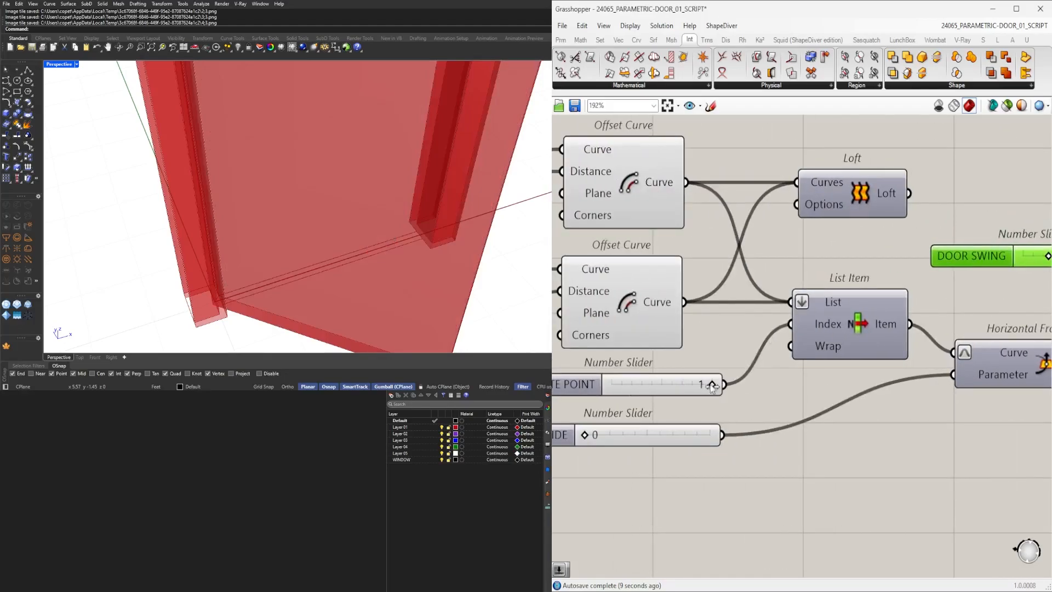
{"action": "left_click_drag", "start_coordinate": [711, 385], "coordinate": [600, 385]}
{"action": "right_click_drag", "start_coordinate": [376, 280], "coordinate": [269, 232]}
{"action": "scroll", "coordinate": [261, 228], "scroll_direction": "down", "scroll_amount": 8}
{"action": "scroll", "coordinate": [239, 170], "scroll_direction": "up", "scroll_amount": 8}
{"action": "right_click_drag", "start_coordinate": [239, 169], "coordinate": [460, 158]}
{"action": "scroll", "coordinate": [459, 157], "scroll_direction": "down", "scroll_amount": 8}
{"action": "scroll", "coordinate": [466, 121], "scroll_direction": "up", "scroll_amount": 7}
{"action": "right_click_drag", "start_coordinate": [465, 121], "coordinate": [529, 178]}
{"action": "scroll", "coordinate": [309, 141], "scroll_direction": "down", "scroll_amount": 3}
Set the DOOR SWING slider to 0.
{"action": "right_click_drag", "start_coordinate": [719, 356], "coordinate": [512, 392]}
{"action": "scroll", "coordinate": [895, 365], "scroll_direction": "down", "scroll_amount": 3}
{"action": "scroll", "coordinate": [733, 337], "scroll_direction": "up", "scroll_amount": 1}
{"action": "scroll", "coordinate": [732, 337], "scroll_direction": "up", "scroll_amount": 1}
{"action": "double_click", "coordinate": [712, 320]}
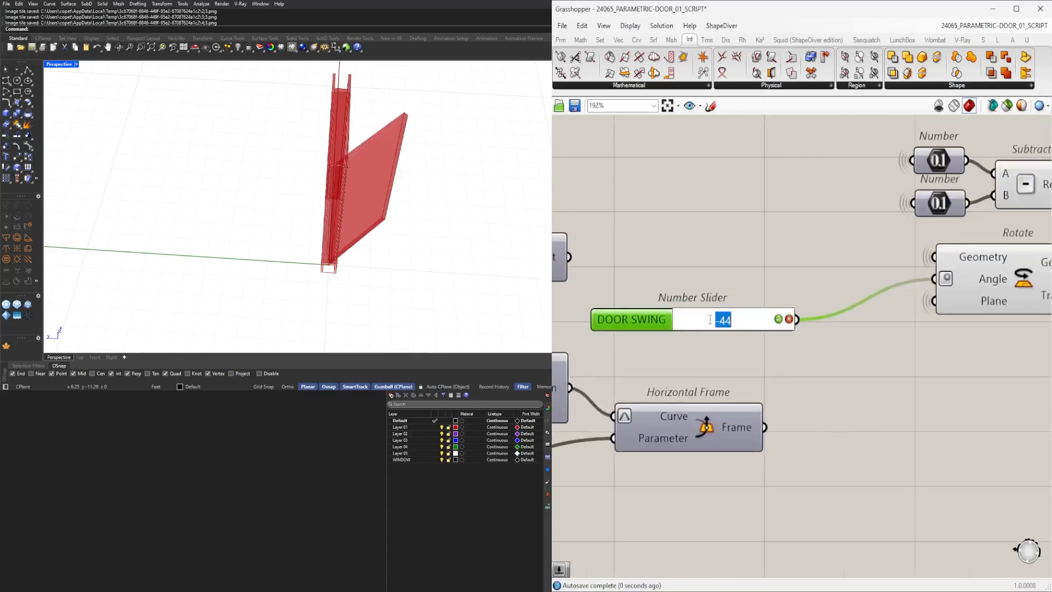
{"action": "right_click_drag", "start_coordinate": [415, 501], "coordinate": [404, 492]}
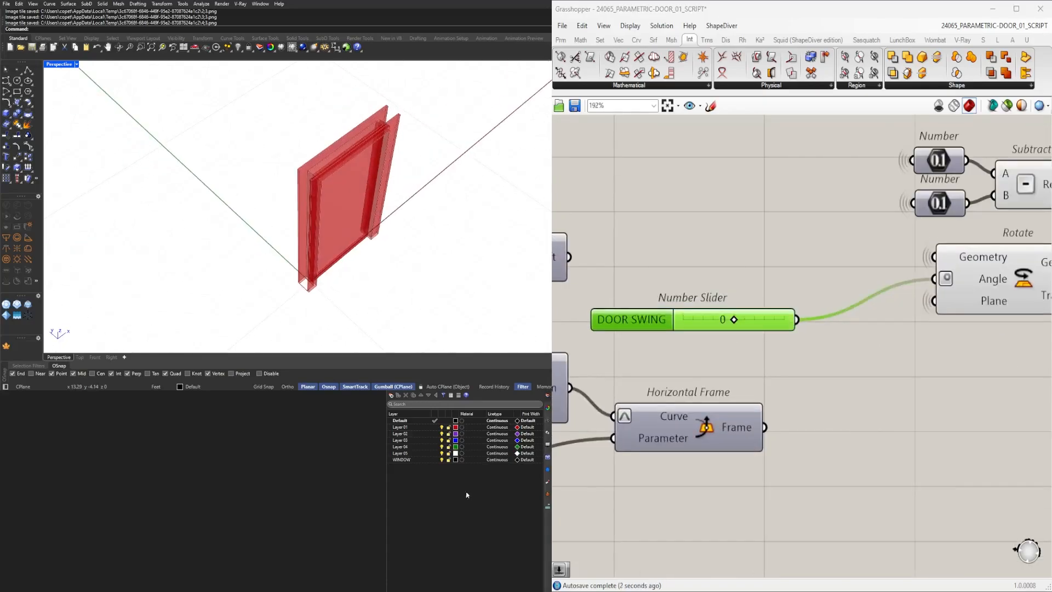
Select the Extrude component and examine its Extrusion output and the door panel in the viewport.
{"action": "left_click", "coordinate": [774, 255]}
{"action": "right_click_drag", "start_coordinate": [494, 143], "coordinate": [482, 512]}
{"action": "scroll", "coordinate": [811, 318], "scroll_direction": "down", "scroll_amount": 5}
{"action": "right_click_drag", "start_coordinate": [891, 364], "coordinate": [643, 381]}
{"action": "scroll", "coordinate": [764, 280], "scroll_direction": "up", "scroll_amount": 2}
{"action": "left_click", "coordinate": [766, 278]}
{"action": "right_click_drag", "start_coordinate": [433, 200], "coordinate": [356, 268]}
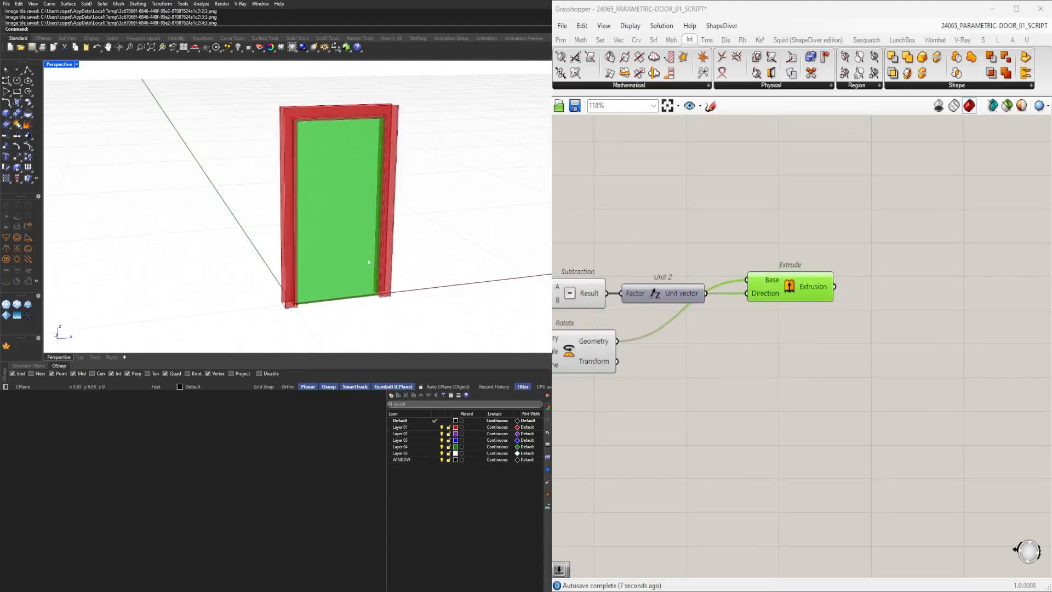
{"action": "scroll", "coordinate": [354, 272], "scroll_direction": "up", "scroll_amount": 3}
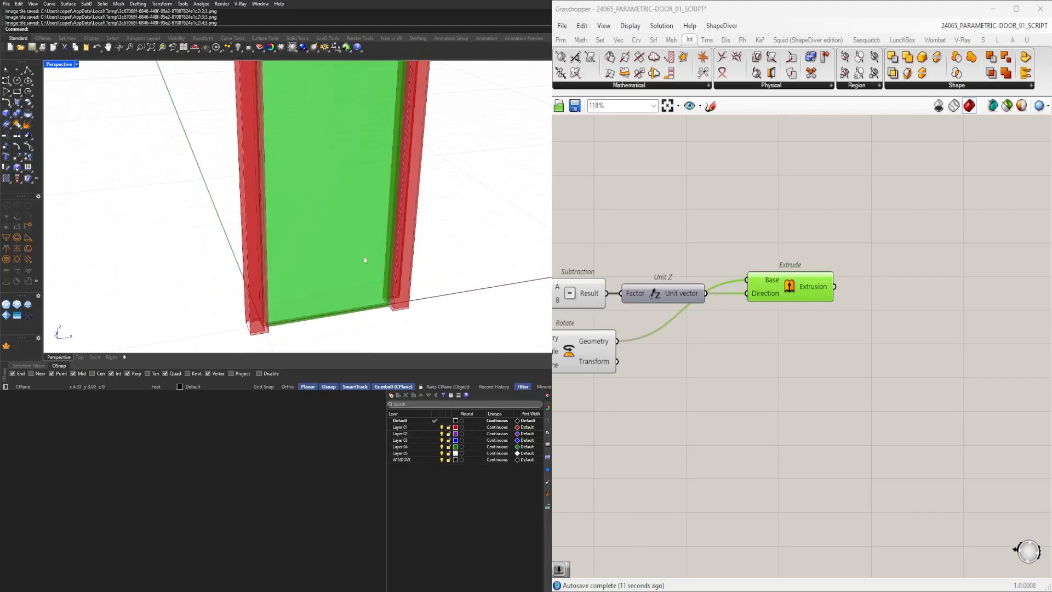
{"action": "left_click", "coordinate": [810, 383]}
{"action": "left_click", "coordinate": [809, 282]}
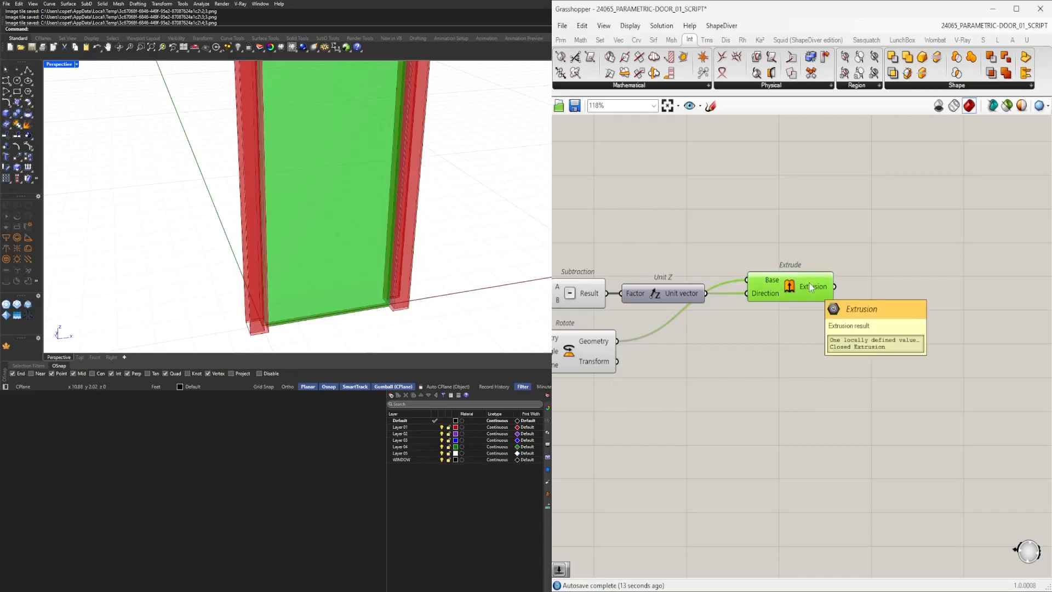
{"action": "left_click", "coordinate": [842, 433]}
{"action": "left_click", "coordinate": [794, 295]}
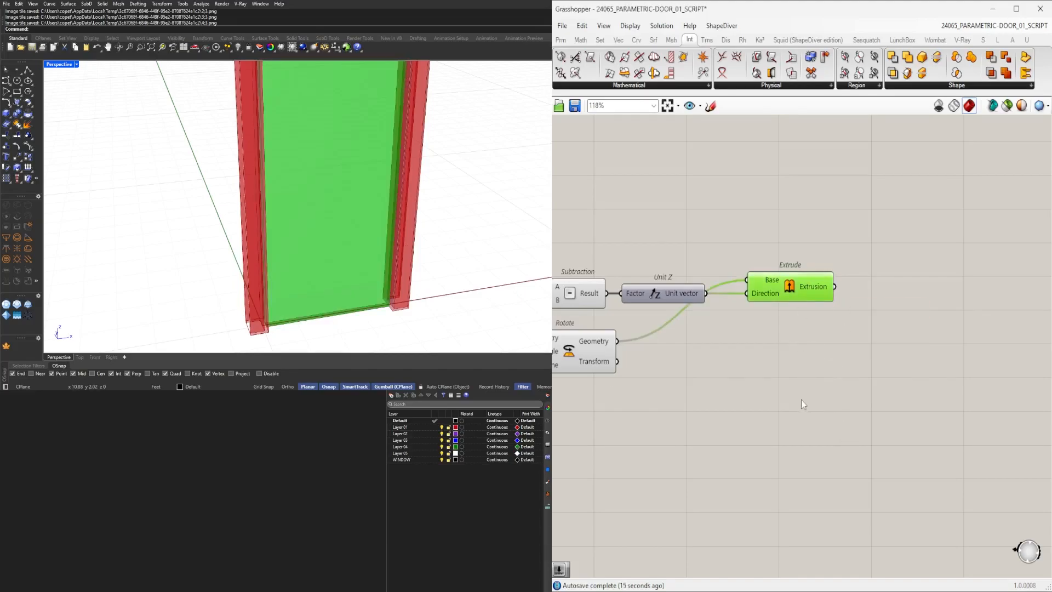
{"action": "scroll", "coordinate": [411, 217], "scroll_direction": "down", "scroll_amount": 5}
{"action": "left_click", "coordinate": [768, 409]}
{"action": "scroll", "coordinate": [685, 401], "scroll_direction": "down", "scroll_amount": 3}
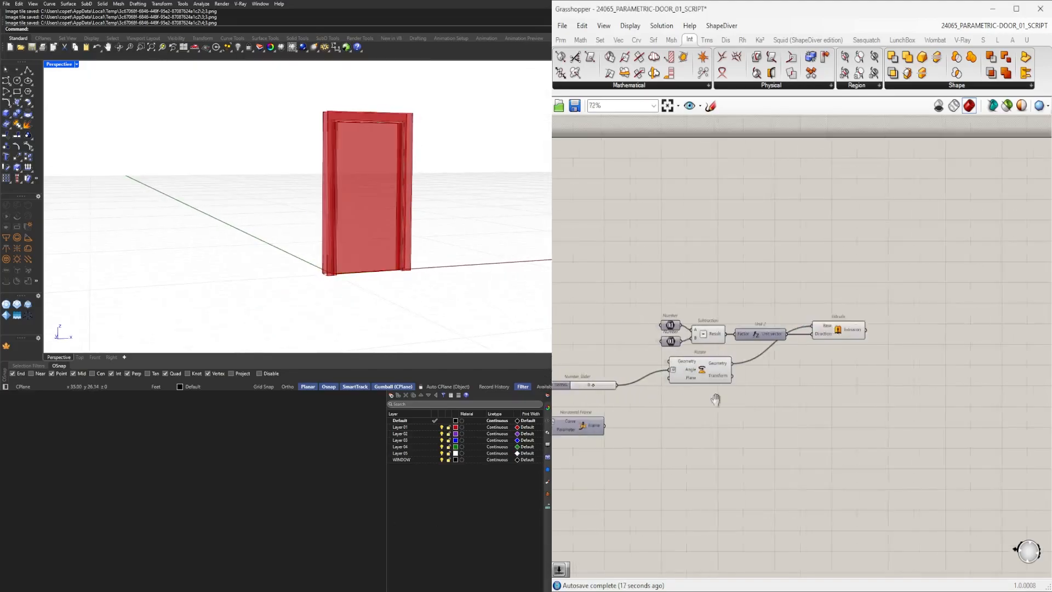
Add a Geometry parameter next to Merge Faces and connect the Merge Faces Breps output to it.
{"action": "middle_click", "coordinate": [804, 370]}
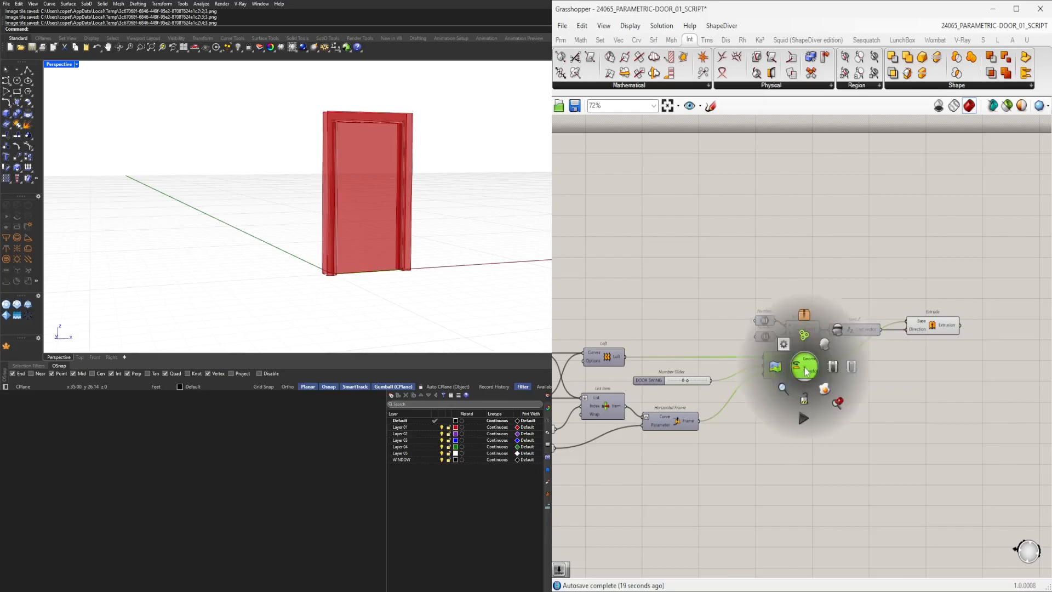
{"action": "left_click", "coordinate": [843, 332]}
{"action": "left_click", "coordinate": [965, 391]}
{"action": "scroll", "coordinate": [680, 397], "scroll_direction": "down", "scroll_amount": 3}
{"action": "right_click_drag", "start_coordinate": [609, 399], "coordinate": [786, 393]}
{"action": "scroll", "coordinate": [785, 392], "scroll_direction": "up", "scroll_amount": 4}
{"action": "scroll", "coordinate": [792, 339], "scroll_direction": "down", "scroll_amount": 3}
{"action": "left_click_drag", "start_coordinate": [907, 439], "coordinate": [603, 347]}
{"action": "middle_click", "coordinate": [624, 327]}
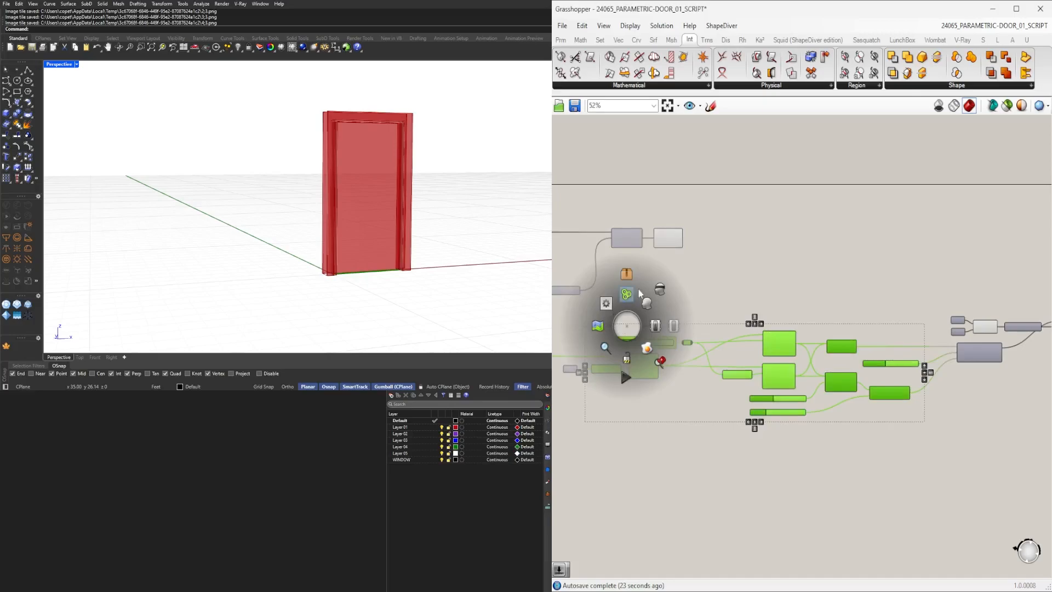
{"action": "left_click", "coordinate": [637, 295]}
{"action": "left_click", "coordinate": [669, 265]}
{"action": "scroll", "coordinate": [680, 246], "scroll_direction": "up", "scroll_amount": 5}
{"action": "left_click", "coordinate": [678, 218]}
{"action": "left_click", "coordinate": [753, 222]}
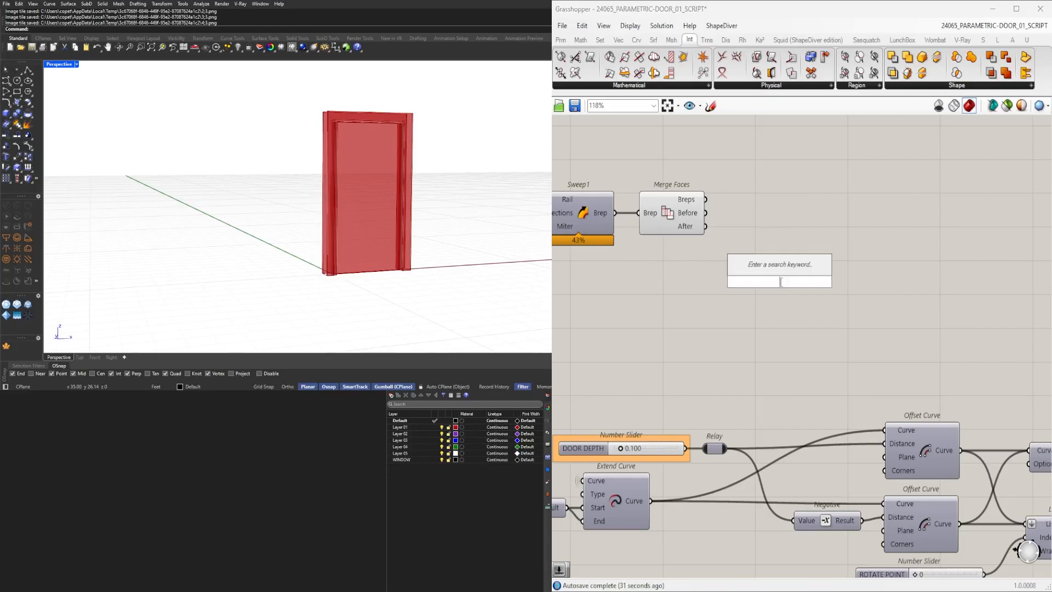
{"action": "type", "text": "sweep"}
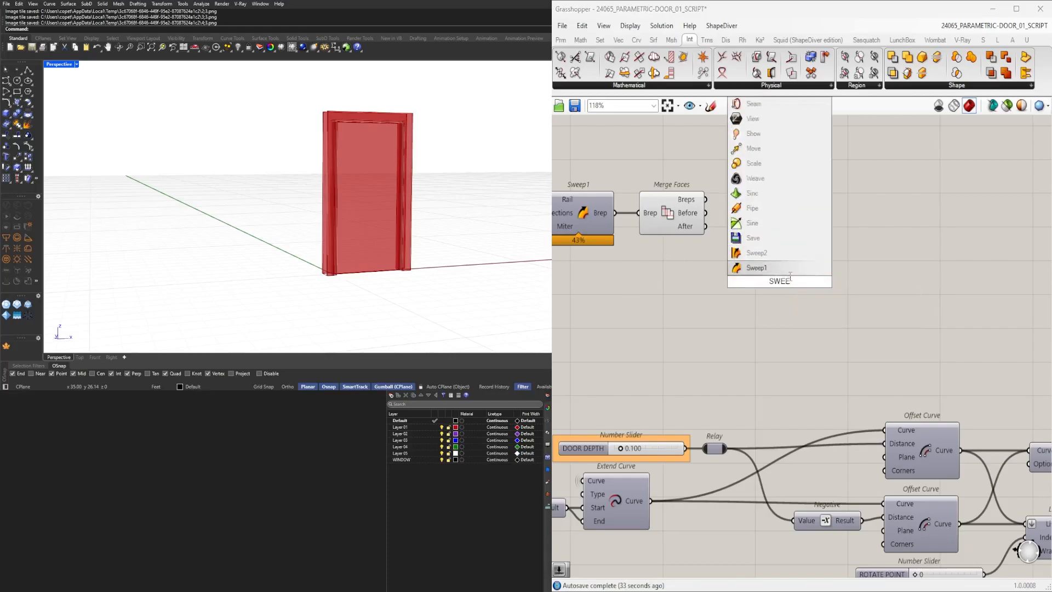
{"action": "left_click", "coordinate": [793, 249]}
{"action": "double_click", "coordinate": [793, 248]}
{"action": "type", "text": "geometry"}
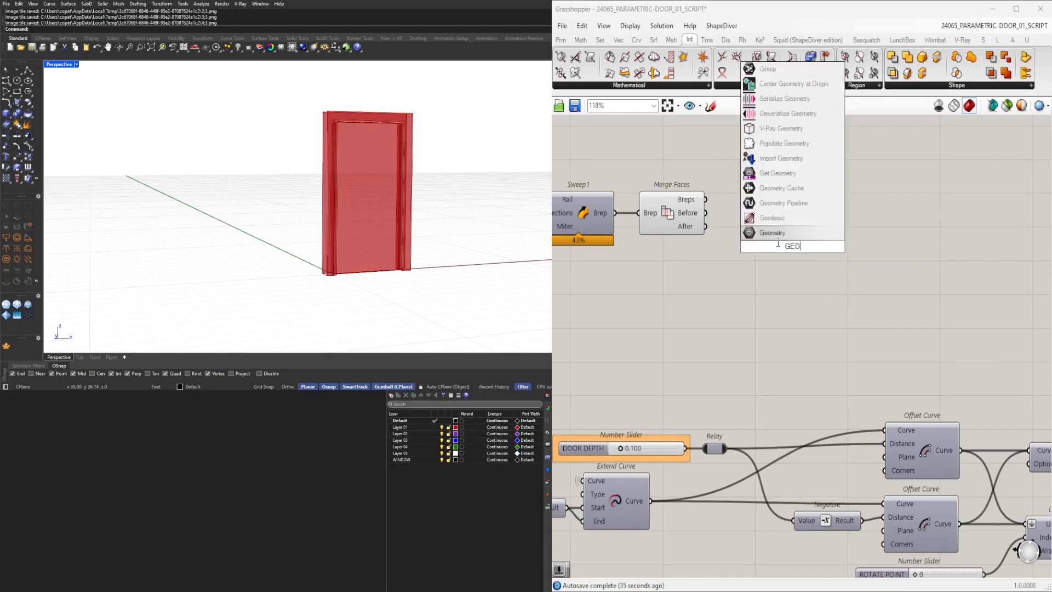
{"action": "key", "text": "Return"}
{"action": "left_click_drag", "start_coordinate": [767, 251], "coordinate": [806, 210]}
{"action": "left_click_drag", "start_coordinate": [760, 266], "coordinate": [677, 204]}
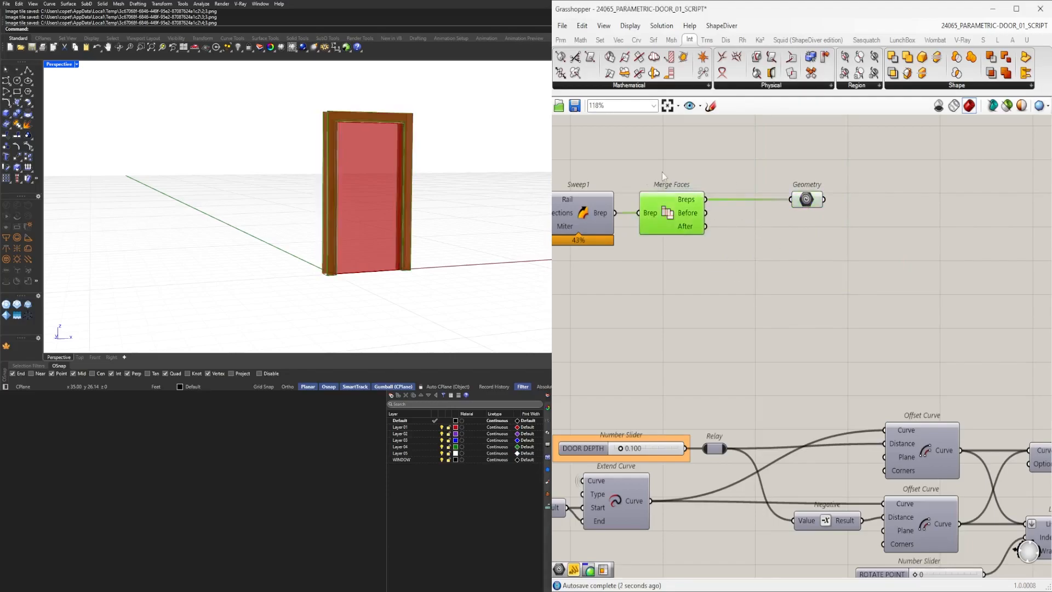
Duplicate the Geometry parameter and connect the Extrude component's Extrusion output to the copy.
{"action": "scroll", "coordinate": [662, 172], "scroll_direction": "up", "scroll_amount": 1}
{"action": "middle_click", "coordinate": [662, 170]}
{"action": "left_click", "coordinate": [689, 146]}
{"action": "right_click_drag", "start_coordinate": [768, 249], "coordinate": [602, 285]}
{"action": "scroll", "coordinate": [795, 250], "scroll_direction": "down", "scroll_amount": 5}
{"action": "scroll", "coordinate": [702, 289], "scroll_direction": "down", "scroll_amount": 2}
{"action": "left_click_drag", "start_coordinate": [587, 285], "coordinate": [893, 294]}
{"action": "scroll", "coordinate": [877, 328], "scroll_direction": "up", "scroll_amount": 5}
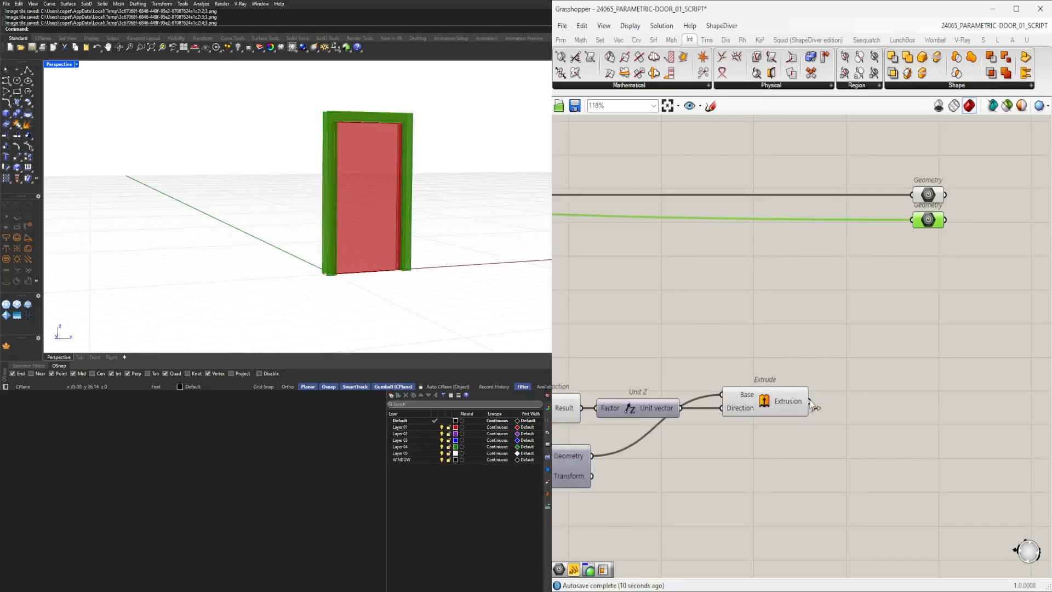
{"action": "left_click_drag", "start_coordinate": [920, 239], "coordinate": [925, 226]}
{"action": "scroll", "coordinate": [886, 334], "scroll_direction": "down", "scroll_amount": 10}
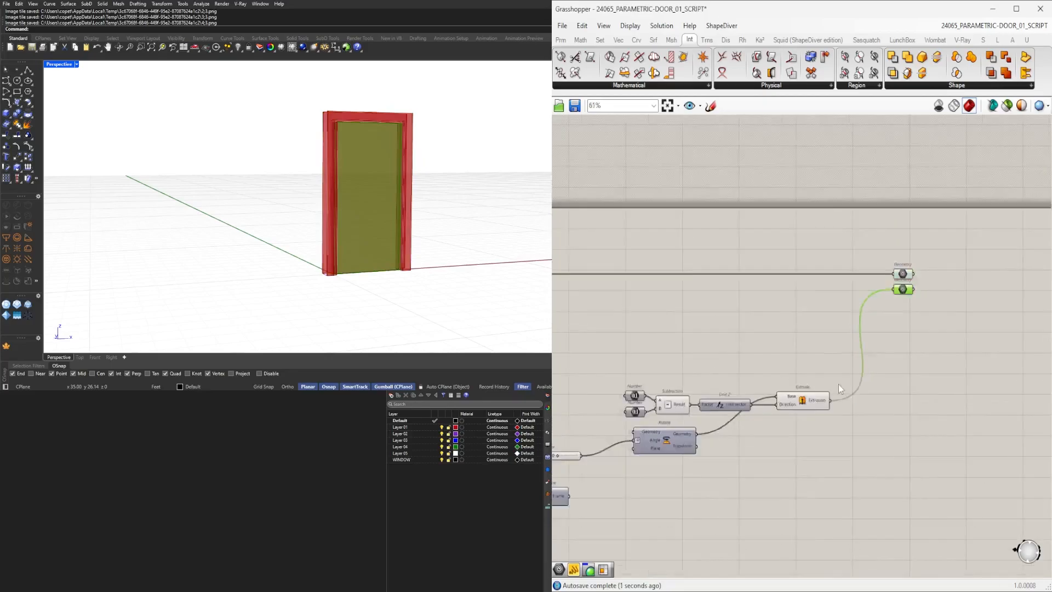
{"action": "left_click_drag", "start_coordinate": [925, 413], "coordinate": [652, 319]}
{"action": "middle_click", "coordinate": [618, 294]}
{"action": "scroll", "coordinate": [984, 343], "scroll_direction": "up", "scroll_amount": 4}
{"action": "scroll", "coordinate": [984, 343], "scroll_direction": "up", "scroll_amount": 3}
{"action": "left_click", "coordinate": [932, 328]}
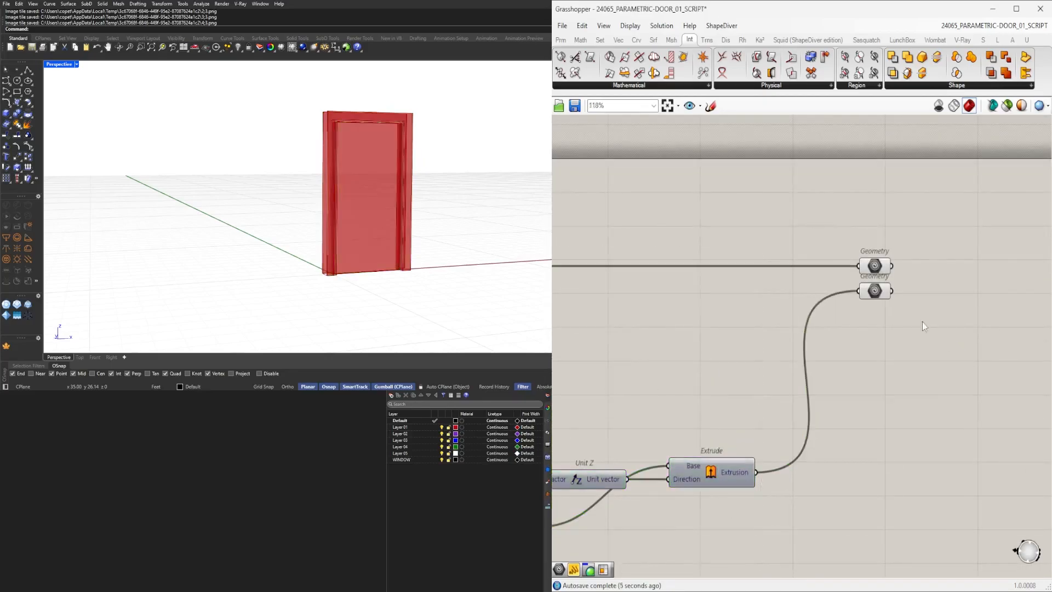
{"action": "scroll", "coordinate": [882, 316], "scroll_direction": "up", "scroll_amount": 1}
{"action": "left_click_drag", "start_coordinate": [902, 329], "coordinate": [833, 422]}
{"action": "left_click", "coordinate": [877, 433]}
{"action": "scroll", "coordinate": [845, 445], "scroll_direction": "up", "scroll_amount": 3}
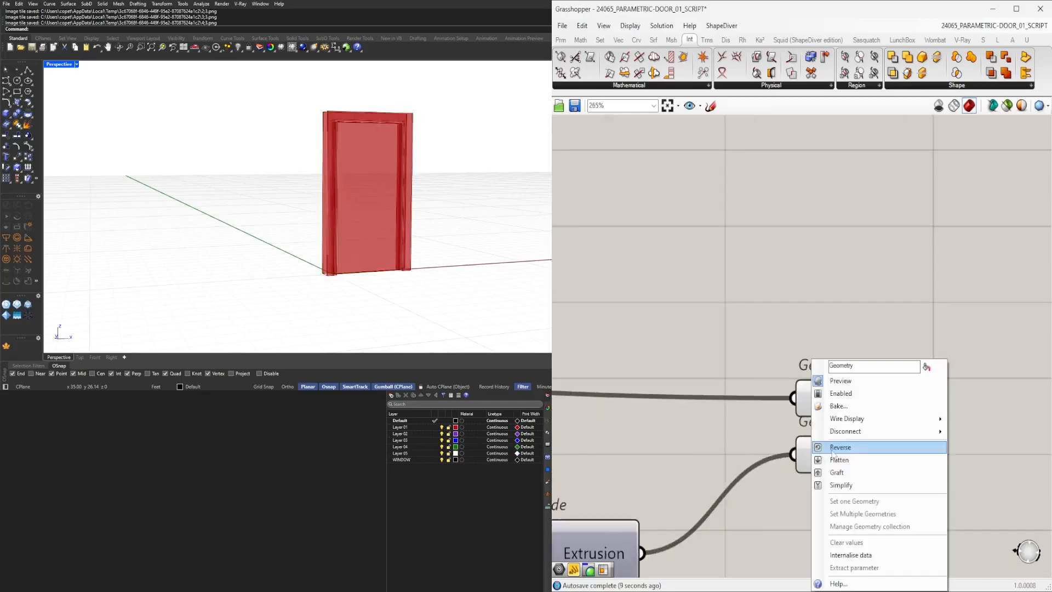
{"action": "right_click", "coordinate": [828, 419]}
{"action": "mouse_move", "coordinate": [855, 418]}
{"action": "left_click", "coordinate": [971, 443]}
{"action": "right_click", "coordinate": [804, 398]}
{"action": "mouse_move", "coordinate": [889, 421]}
{"action": "left_click", "coordinate": [966, 444]}
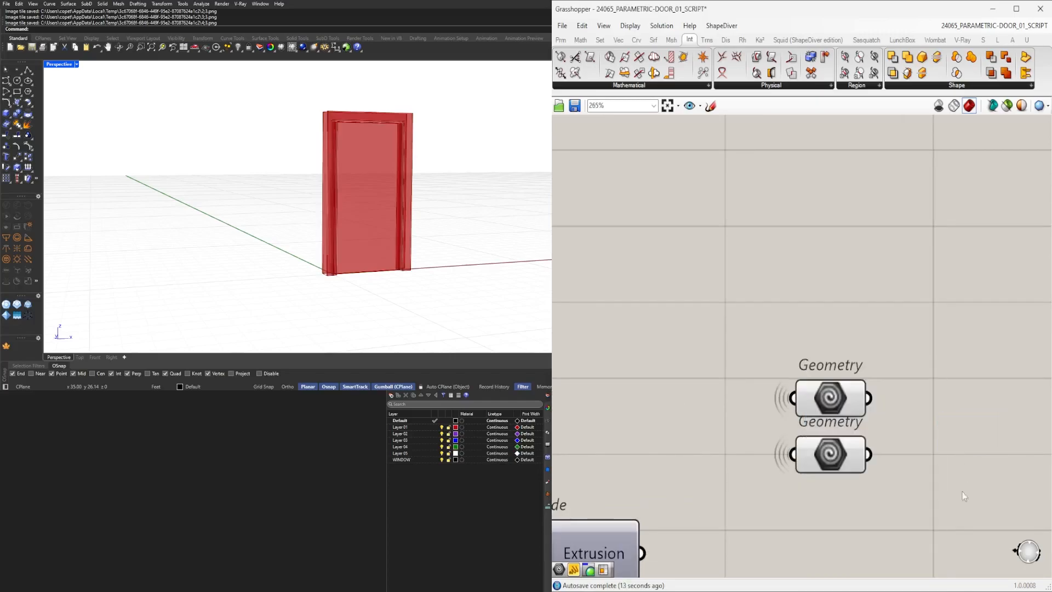
Add two Custom Preview components, each with a Colour Picker feeding its Material input.
{"action": "left_click_drag", "start_coordinate": [948, 511], "coordinate": [821, 389]}
{"action": "left_click", "coordinate": [901, 488]}
{"action": "right_click_drag", "start_coordinate": [901, 488], "coordinate": [757, 469]}
{"action": "left_click_drag", "start_coordinate": [698, 379], "coordinate": [698, 362]}
{"action": "left_click", "coordinate": [801, 376]}
{"action": "scroll", "coordinate": [802, 377], "scroll_direction": "down", "scroll_amount": 3}
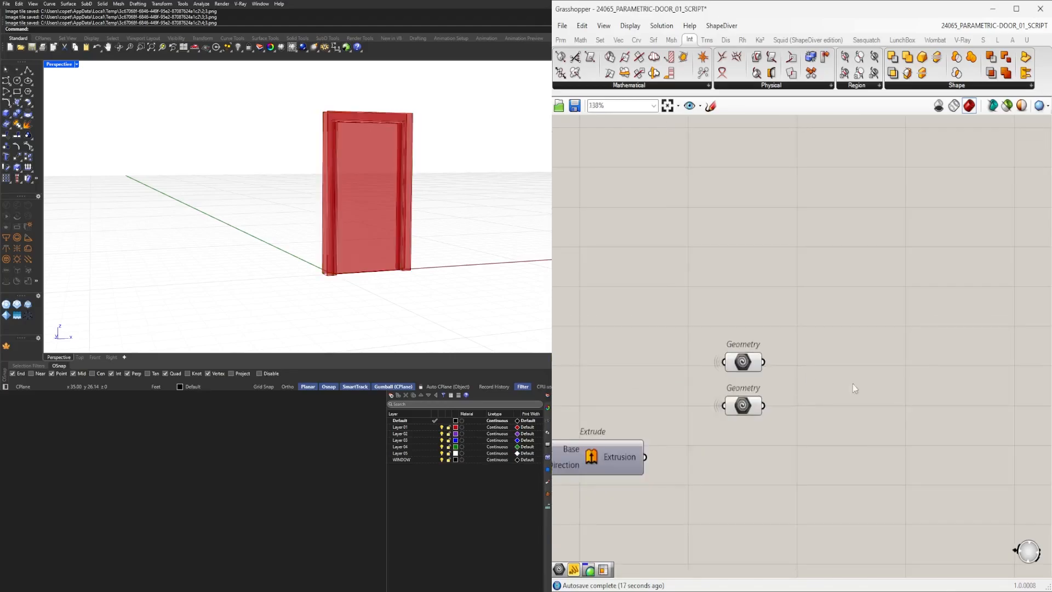
{"action": "type", "text": "CUST"}
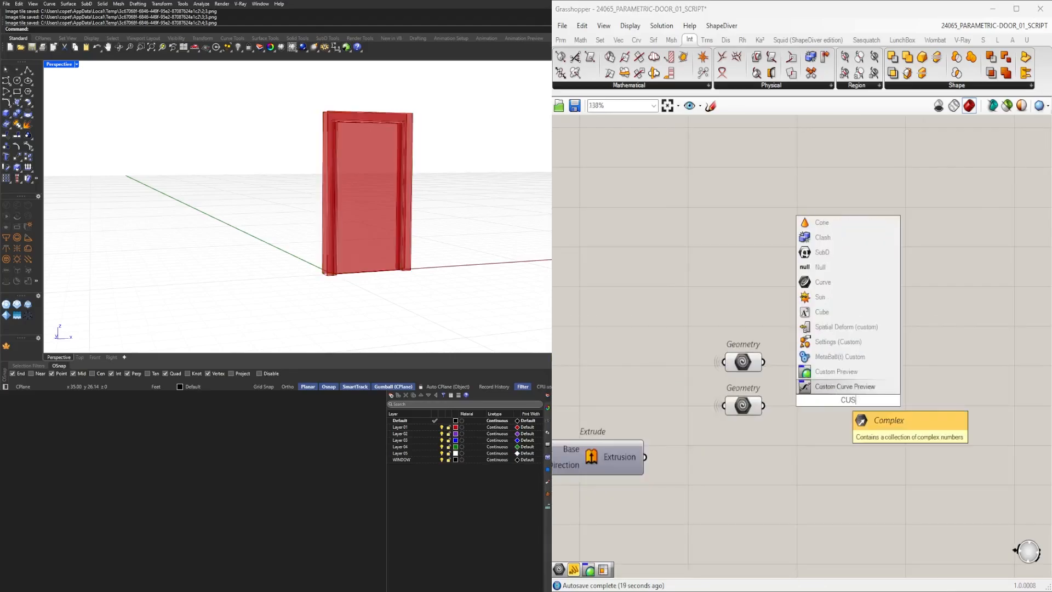
{"action": "left_click", "coordinate": [848, 376]}
{"action": "scroll", "coordinate": [853, 399], "scroll_direction": "down", "scroll_amount": 3}
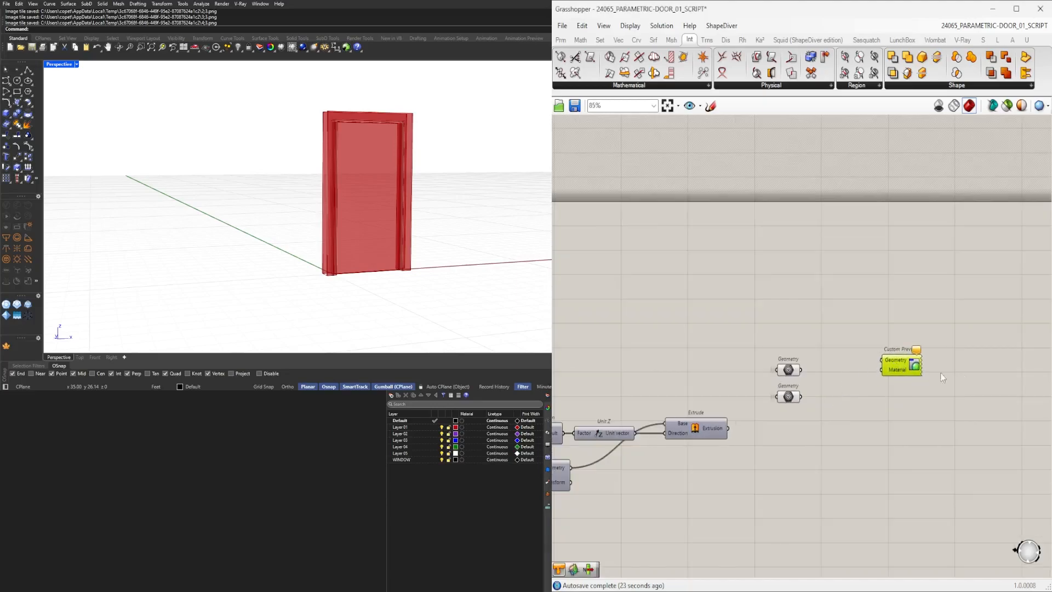
{"action": "left_click", "coordinate": [1010, 380]}
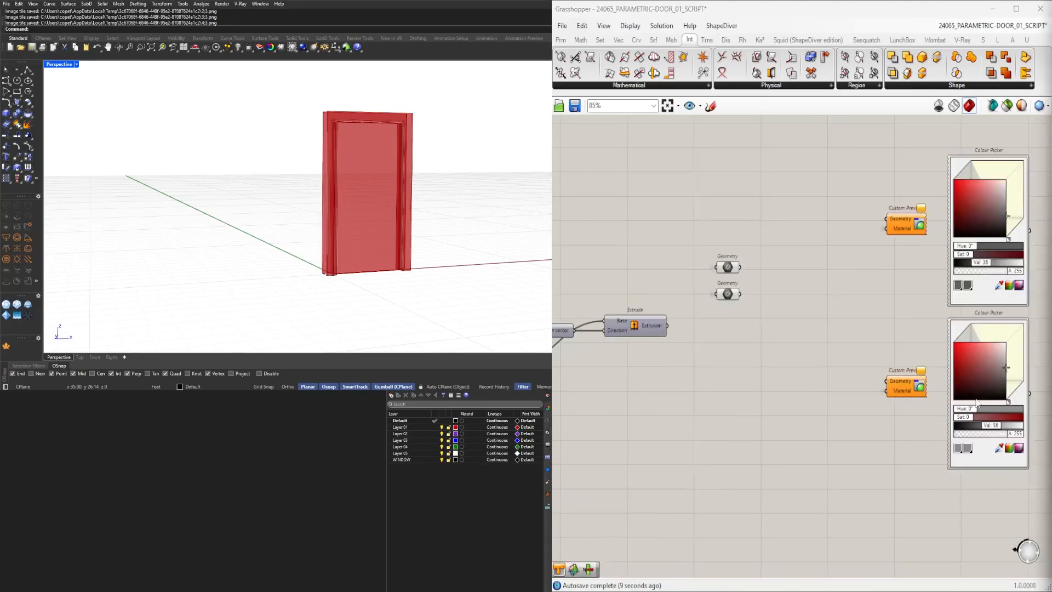
Connect the Geometry parameters to the Geometry inputs of the Custom Preview components.
{"action": "scroll", "coordinate": [715, 314], "scroll_direction": "up", "scroll_amount": 2}
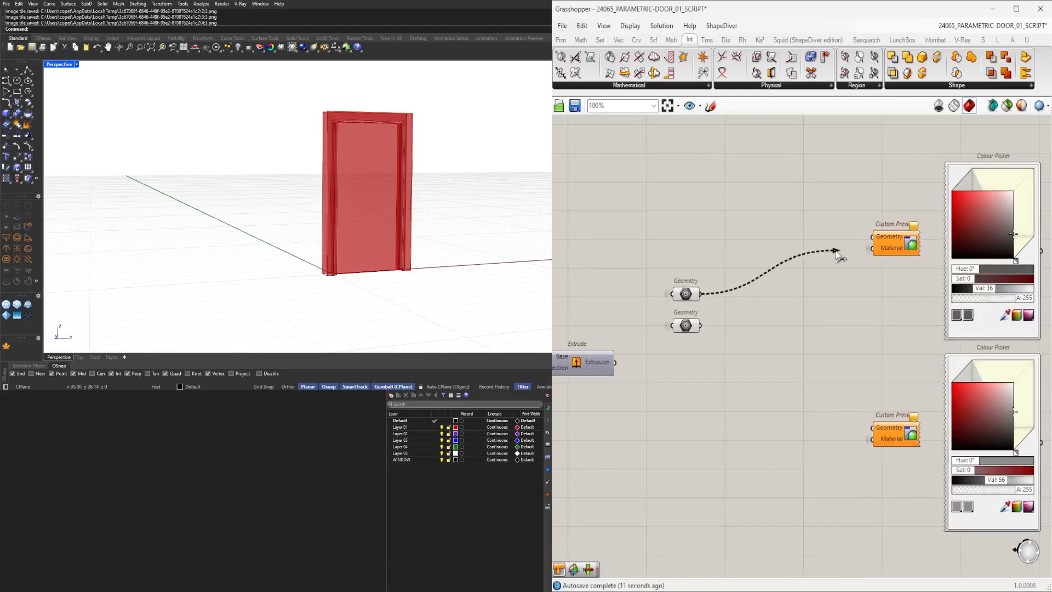
{"action": "left_click_drag", "start_coordinate": [835, 252], "coordinate": [866, 243]}
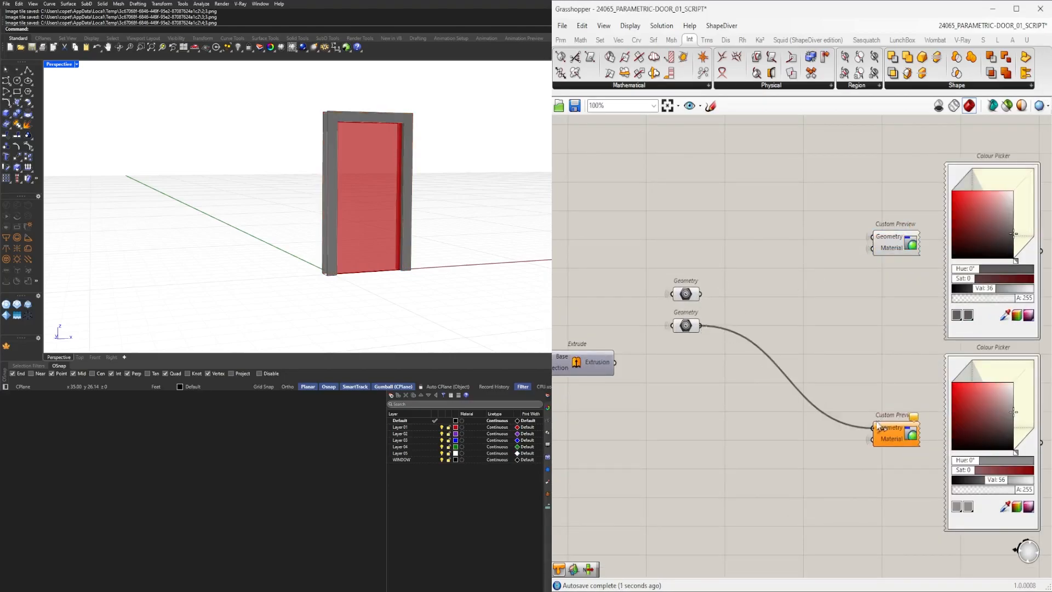
{"action": "left_click_drag", "start_coordinate": [877, 422], "coordinate": [875, 421]}
Move the Custom Preview components aside and duplicate both Geometry parameters.
{"action": "right_click_drag", "start_coordinate": [408, 203], "coordinate": [345, 186]}
{"action": "scroll", "coordinate": [711, 286], "scroll_direction": "down", "scroll_amount": 3}
{"action": "scroll", "coordinate": [740, 351], "scroll_direction": "down", "scroll_amount": 2}
{"action": "left_click_drag", "start_coordinate": [912, 422], "coordinate": [740, 211]}
{"action": "scroll", "coordinate": [712, 278], "scroll_direction": "up", "scroll_amount": 3}
{"action": "left_click", "coordinate": [696, 313]}
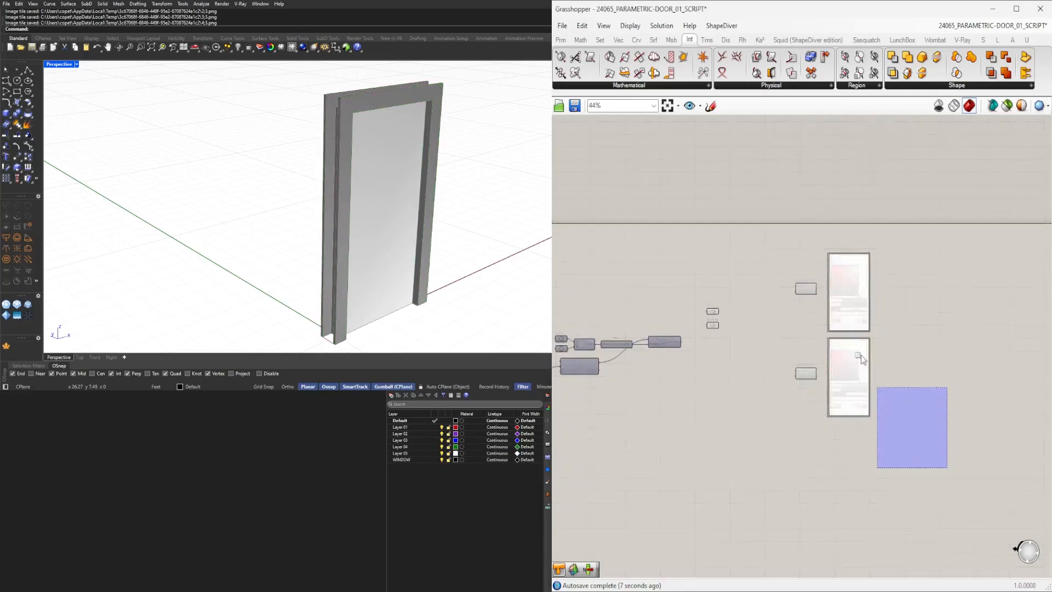
{"action": "left_click_drag", "start_coordinate": [973, 305], "coordinate": [1015, 306]}
{"action": "left_click", "coordinate": [789, 304]}
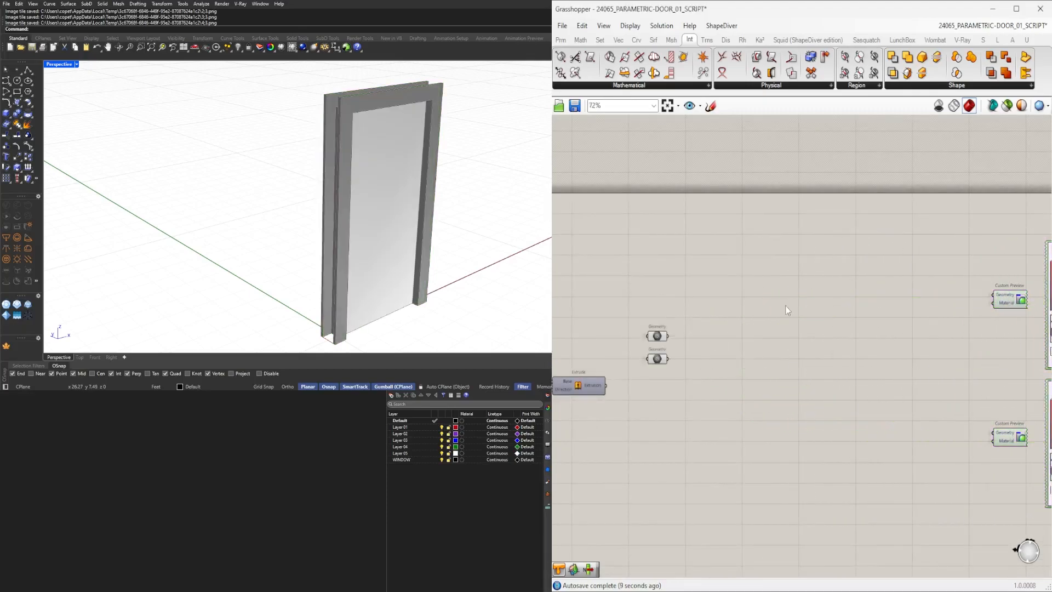
{"action": "scroll", "coordinate": [718, 335], "scroll_direction": "down", "scroll_amount": 2}
{"action": "mouse_move", "coordinate": [714, 369]}
{"action": "left_mouse_down"}
{"action": "mouse_move", "coordinate": [666, 320]}
{"action": "mouse_move", "coordinate": [722, 337]}
{"action": "mouse_move", "coordinate": [711, 371]}
{"action": "left_mouse_up"}
{"action": "scroll", "coordinate": [664, 319], "scroll_direction": "up", "scroll_amount": 4}
{"action": "left_click_drag", "start_coordinate": [768, 400], "coordinate": [1006, 340]}
{"action": "right_click_drag", "start_coordinate": [1013, 339], "coordinate": [868, 349]}
{"action": "scroll", "coordinate": [926, 340], "scroll_direction": "down", "scroll_amount": 2}
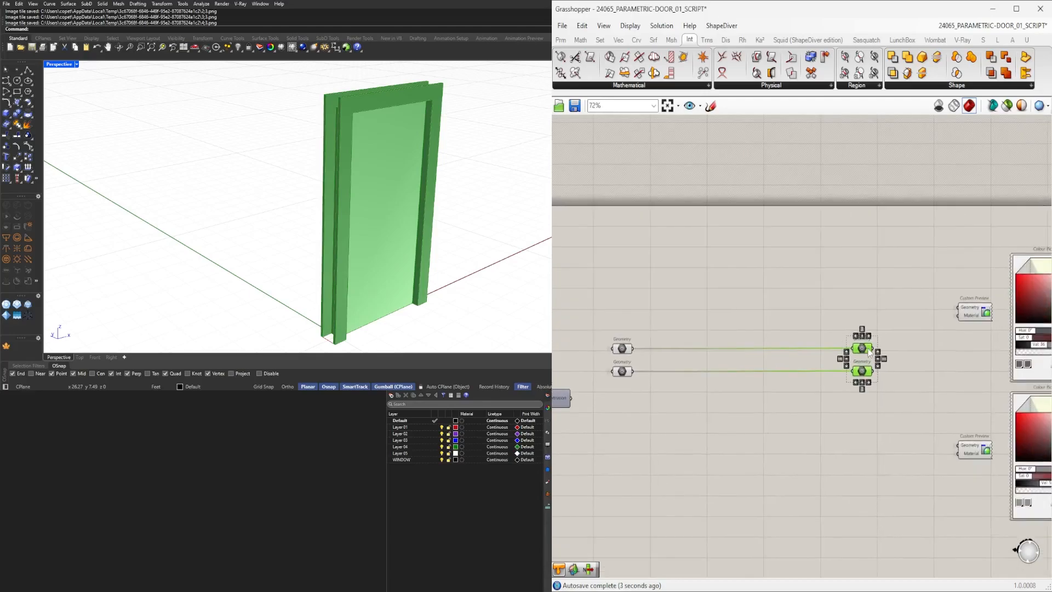
Place the duplicated Geometry parameters beside the Custom Previews and connect each to one Custom Preview's Geometry input.
{"action": "left_click_drag", "start_coordinate": [865, 351], "coordinate": [906, 351]}
{"action": "left_click", "coordinate": [912, 315]}
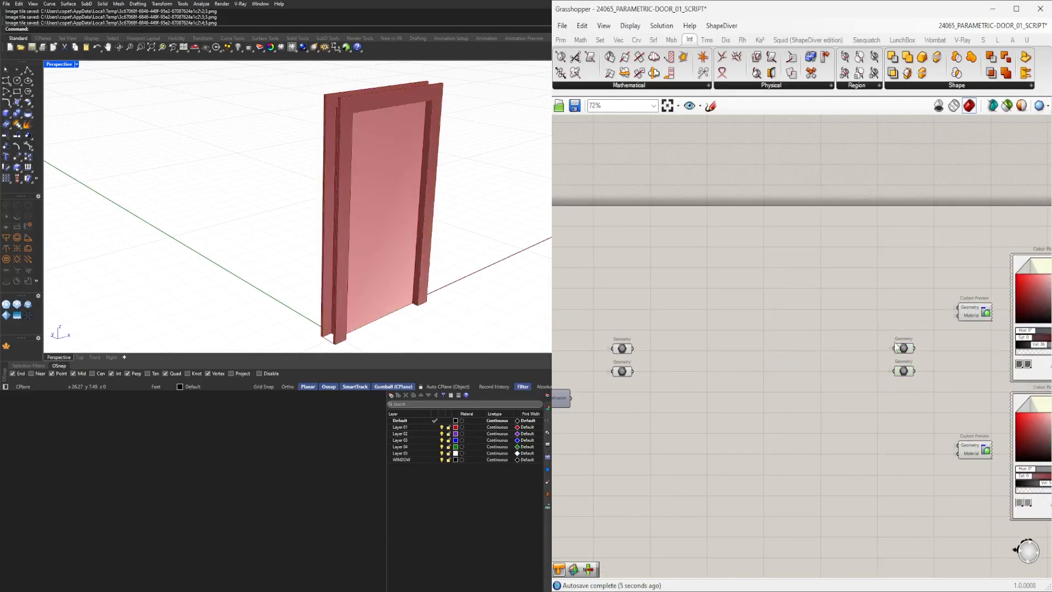
{"action": "left_click", "coordinate": [908, 351]}
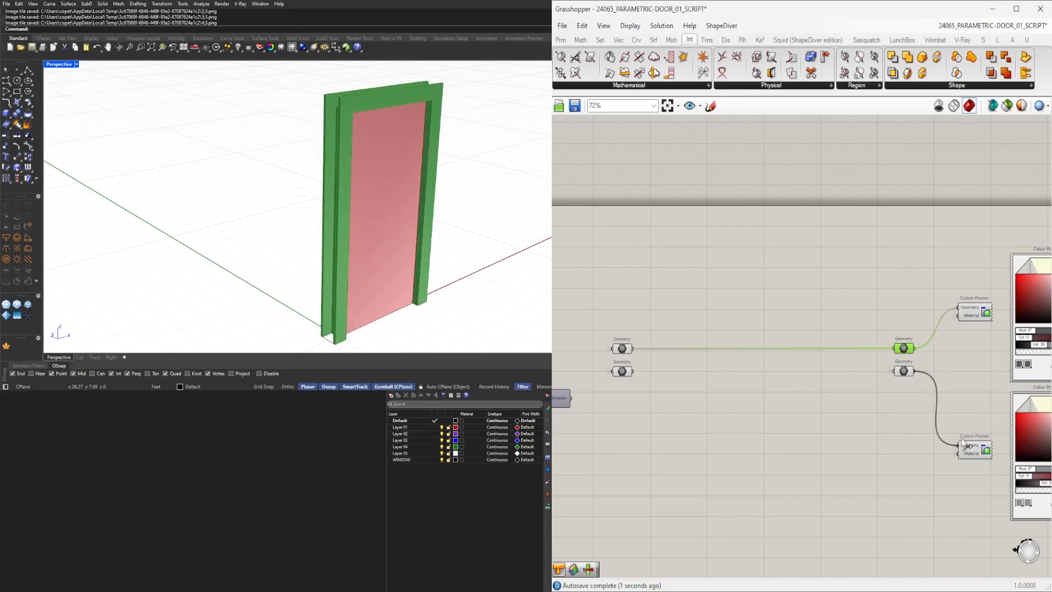
{"action": "left_click", "coordinate": [976, 402]}
{"action": "left_click", "coordinate": [903, 371]}
{"action": "left_click", "coordinate": [905, 349]}
{"action": "left_click", "coordinate": [871, 327]}
{"action": "scroll", "coordinate": [639, 349], "scroll_direction": "up", "scroll_amount": 3}
{"action": "left_click_drag", "start_coordinate": [647, 404], "coordinate": [603, 323]}
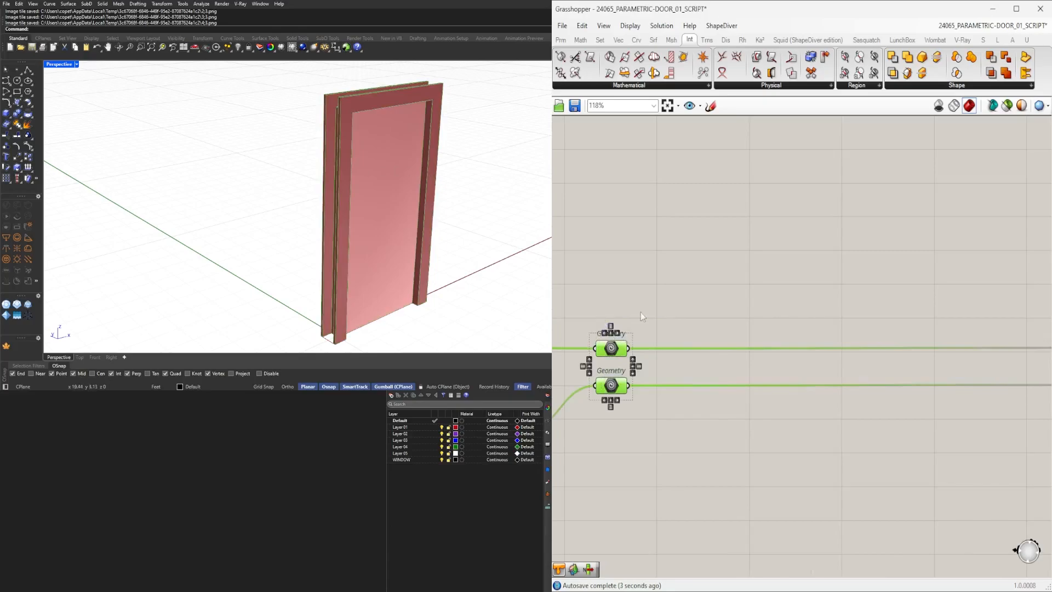
Turn off the viewport preview of the Custom Preview components.
{"action": "left_click", "coordinate": [702, 321]}
{"action": "scroll", "coordinate": [731, 335], "scroll_direction": "down", "scroll_amount": 5}
{"action": "right_click_drag", "start_coordinate": [668, 377], "coordinate": [724, 373]}
{"action": "scroll", "coordinate": [933, 356], "scroll_direction": "up", "scroll_amount": 2}
{"action": "left_click_drag", "start_coordinate": [987, 411], "coordinate": [613, 289]}
{"action": "scroll", "coordinate": [642, 280], "scroll_direction": "up", "scroll_amount": 1}
{"action": "middle_click", "coordinate": [641, 281]}
{"action": "left_click", "coordinate": [675, 244]}
{"action": "left_click", "coordinate": [767, 235]}
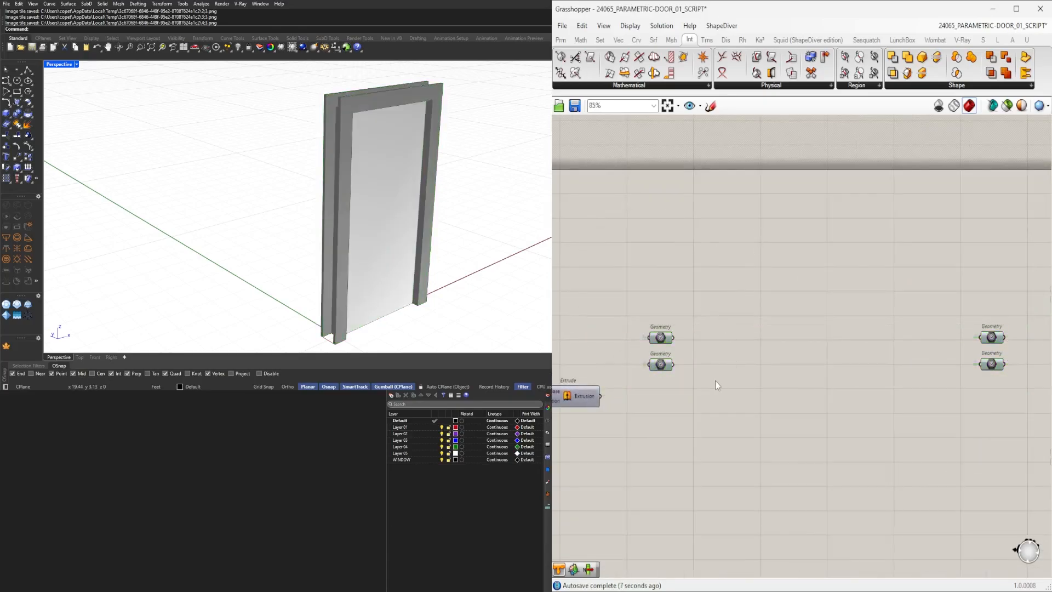
{"action": "right_click_drag", "start_coordinate": [936, 360], "coordinate": [782, 337]}
{"action": "scroll", "coordinate": [815, 366], "scroll_direction": "down", "scroll_amount": 1}
{"action": "left_click_drag", "start_coordinate": [931, 491], "coordinate": [868, 279]}
{"action": "middle_click", "coordinate": [882, 264]}
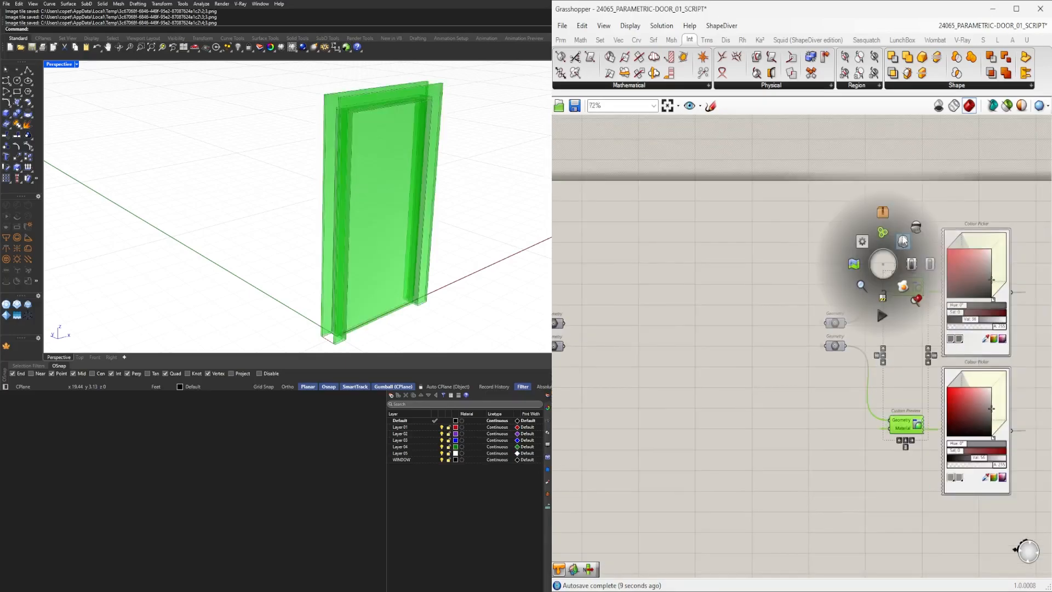
{"action": "left_click", "coordinate": [903, 240]}
Turn on the viewport preview of both Geometry parameters.
{"action": "right_click_drag", "start_coordinate": [591, 385], "coordinate": [771, 373]}
{"action": "left_click_drag", "start_coordinate": [772, 373], "coordinate": [730, 296]}
{"action": "middle_click", "coordinate": [746, 268]}
{"action": "left_click", "coordinate": [768, 242]}
{"action": "left_click", "coordinate": [768, 248]}
{"action": "scroll", "coordinate": [772, 311], "scroll_direction": "up", "scroll_amount": 4}
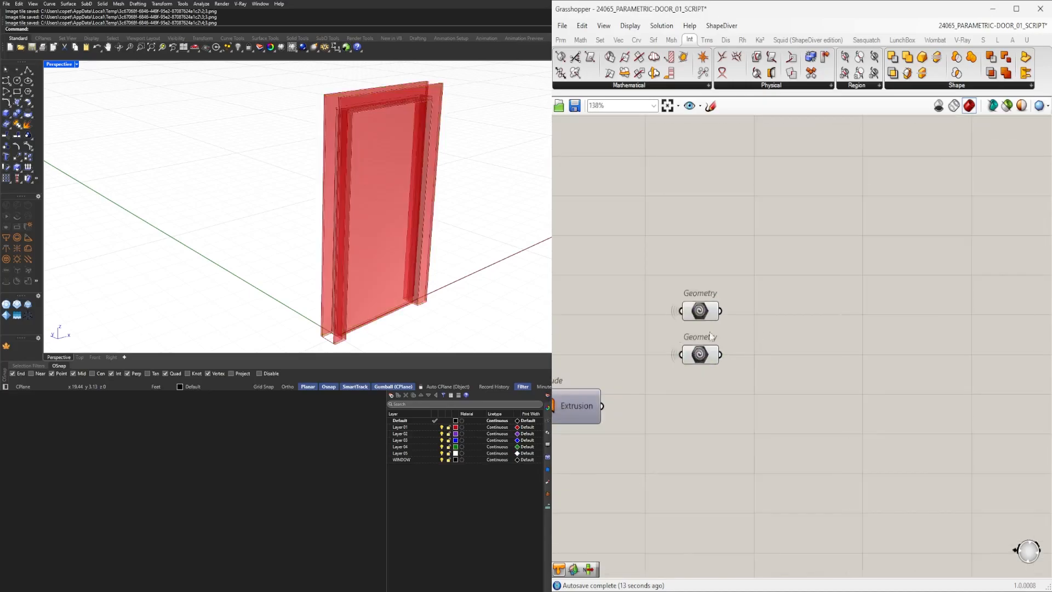
{"action": "scroll", "coordinate": [451, 136], "scroll_direction": "up", "scroll_amount": 8}
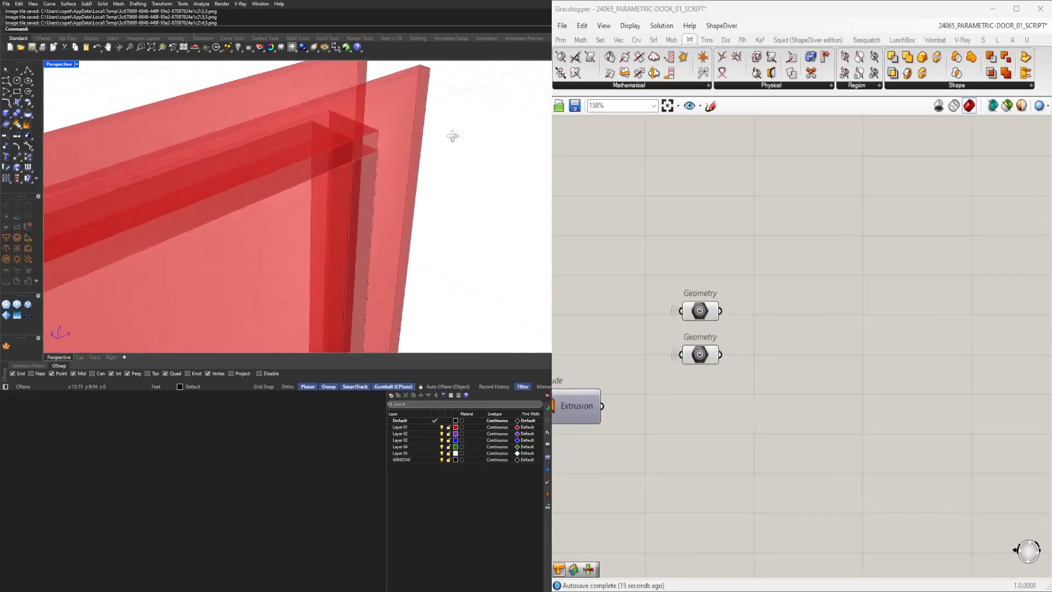
{"action": "scroll", "coordinate": [451, 136], "scroll_direction": "down", "scroll_amount": 8}
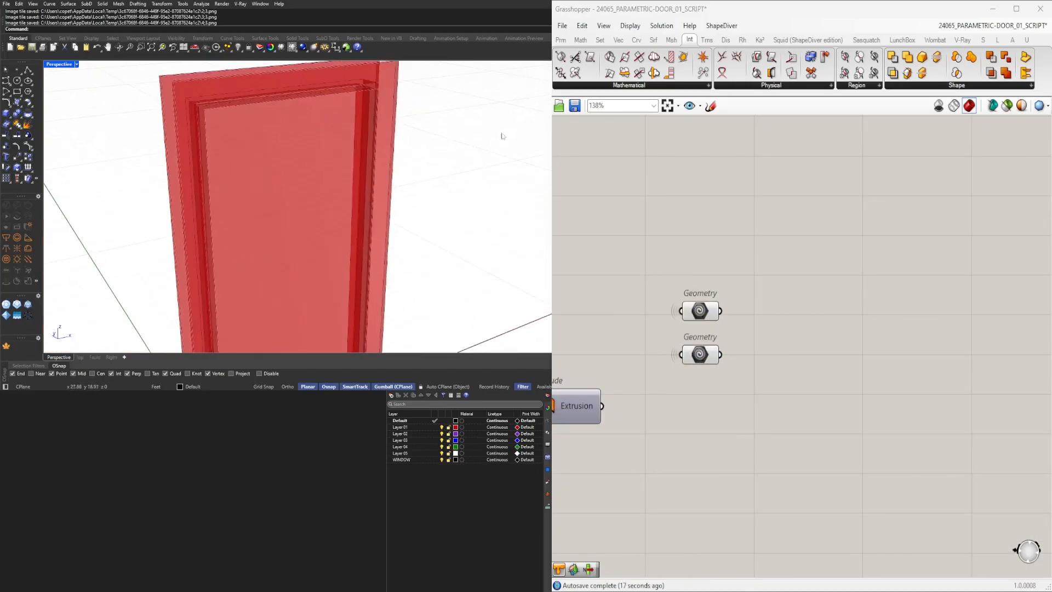
{"action": "scroll", "coordinate": [346, 177], "scroll_direction": "down", "scroll_amount": 3}
{"action": "scroll", "coordinate": [337, 317], "scroll_direction": "up", "scroll_amount": 6}
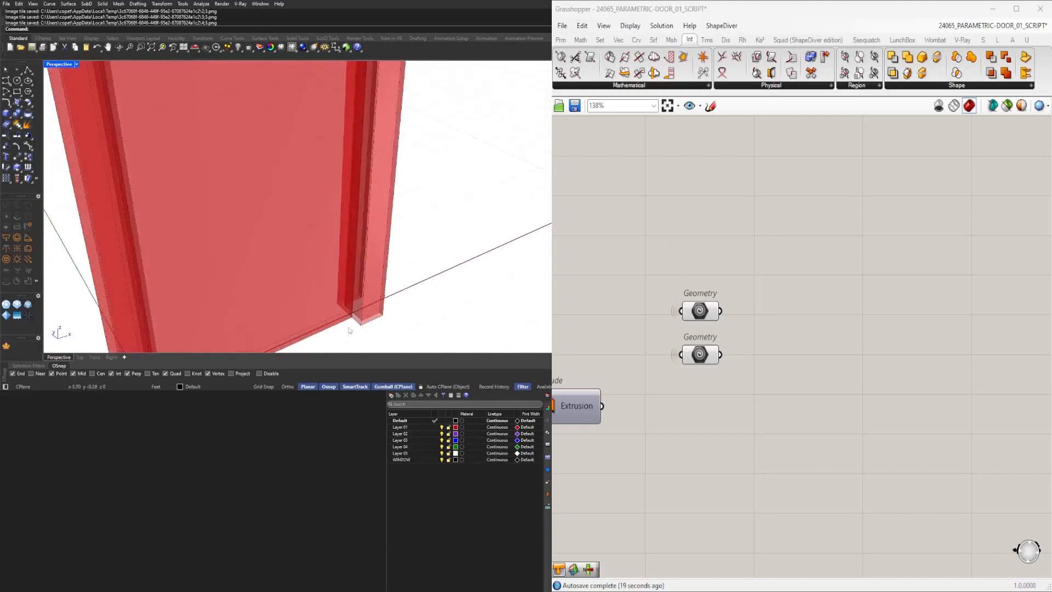
{"action": "scroll", "coordinate": [435, 299], "scroll_direction": "down", "scroll_amount": 2}
Add a Cap Holes component fed by the first Geometry parameter.
{"action": "left_click_drag", "start_coordinate": [766, 413], "coordinate": [707, 294]}
{"action": "right_click_drag", "start_coordinate": [655, 347], "coordinate": [698, 410]}
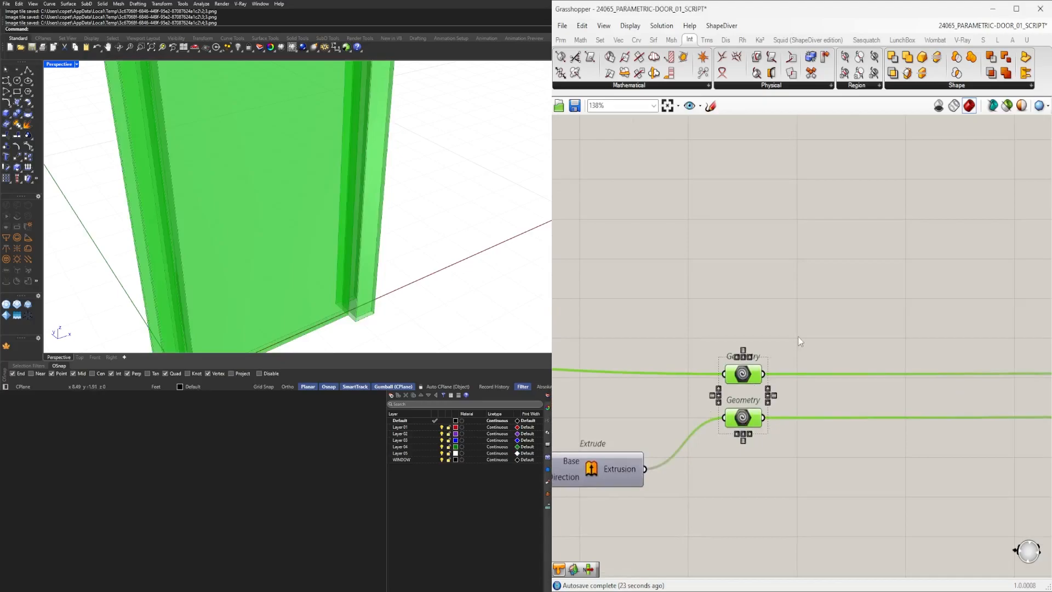
{"action": "left_click", "coordinate": [777, 377]}
{"action": "left_click_drag", "start_coordinate": [743, 375], "coordinate": [744, 333]}
{"action": "scroll", "coordinate": [784, 374], "scroll_direction": "down", "scroll_amount": 5}
{"action": "right_click_drag", "start_coordinate": [784, 374], "coordinate": [830, 374]}
{"action": "scroll", "coordinate": [842, 372], "scroll_direction": "up", "scroll_amount": 4}
{"action": "left_click_drag", "start_coordinate": [804, 346], "coordinate": [803, 377]}
{"action": "double_click", "coordinate": [883, 343]}
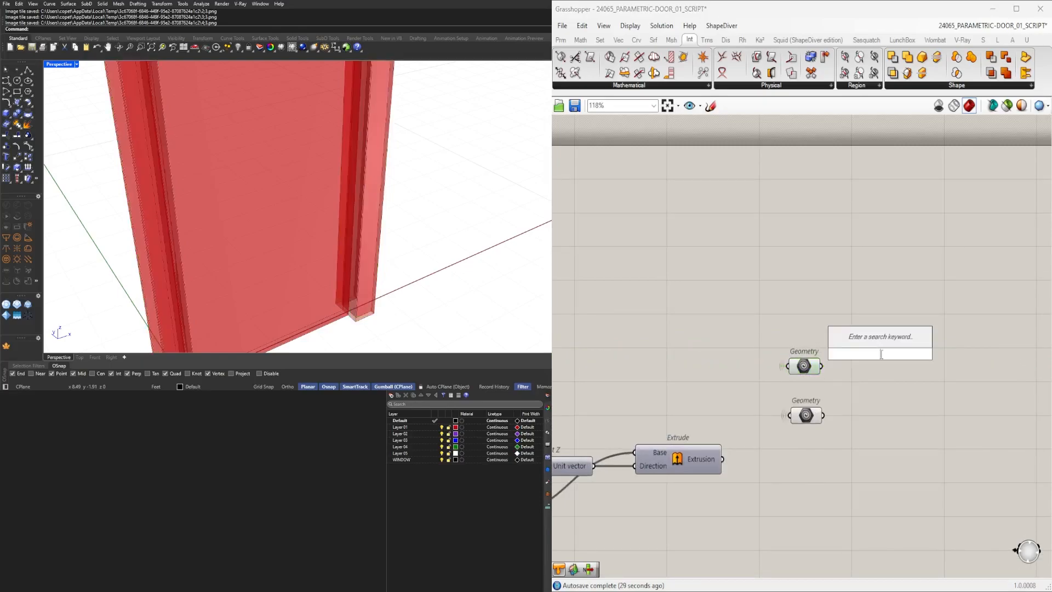
{"action": "type", "text": "CA"}
{"action": "key", "text": "Return"}
{"action": "left_click_drag", "start_coordinate": [850, 354], "coordinate": [872, 354]}
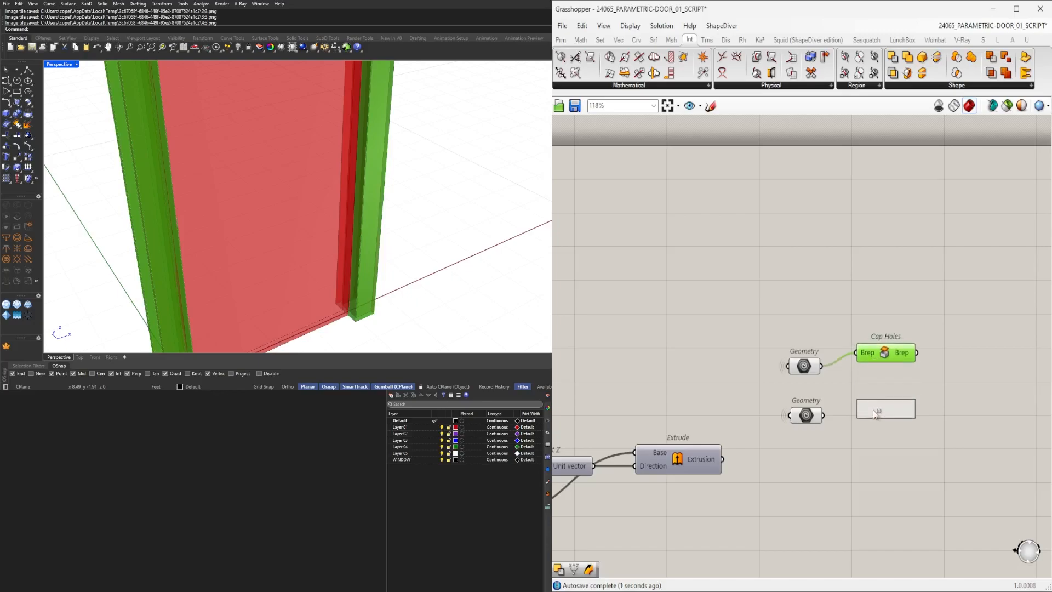
{"action": "left_click_drag", "start_coordinate": [873, 409], "coordinate": [873, 410], "text": "alt"}
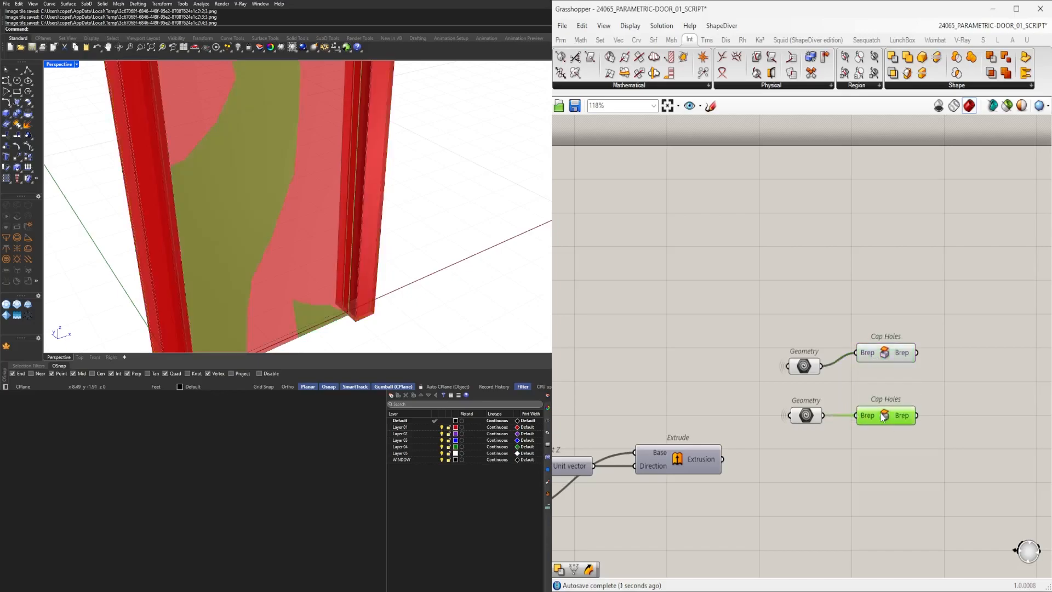
{"action": "left_click_drag", "start_coordinate": [886, 356], "coordinate": [886, 369]}
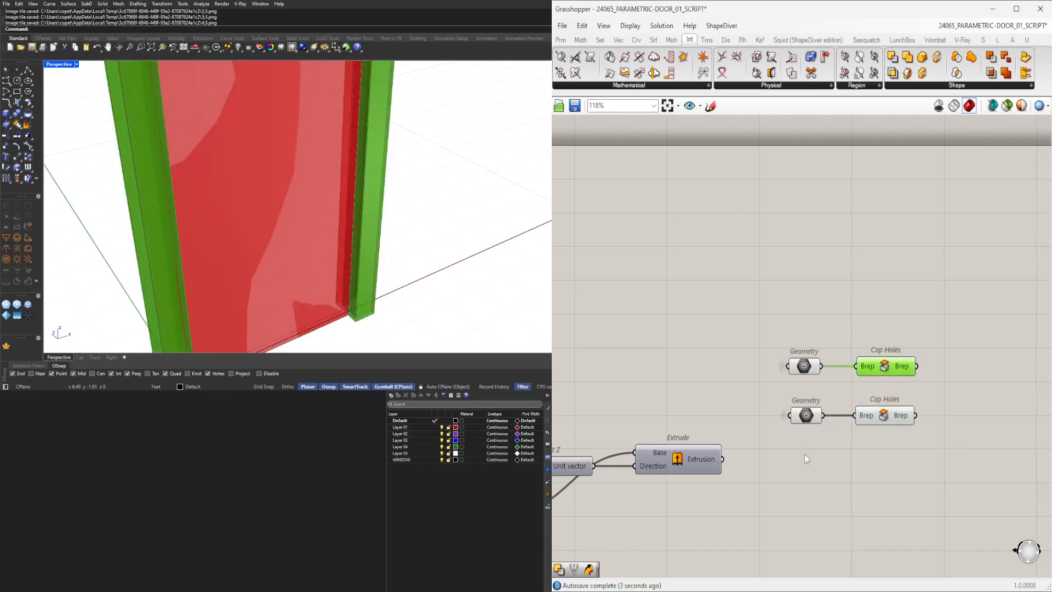
{"action": "left_click_drag", "start_coordinate": [803, 455], "coordinate": [755, 324]}
{"action": "middle_click", "coordinate": [777, 313]}
{"action": "left_click", "coordinate": [812, 276]}
{"action": "right_click_drag", "start_coordinate": [947, 327], "coordinate": [799, 328]}
{"action": "left_click", "coordinate": [734, 359]}
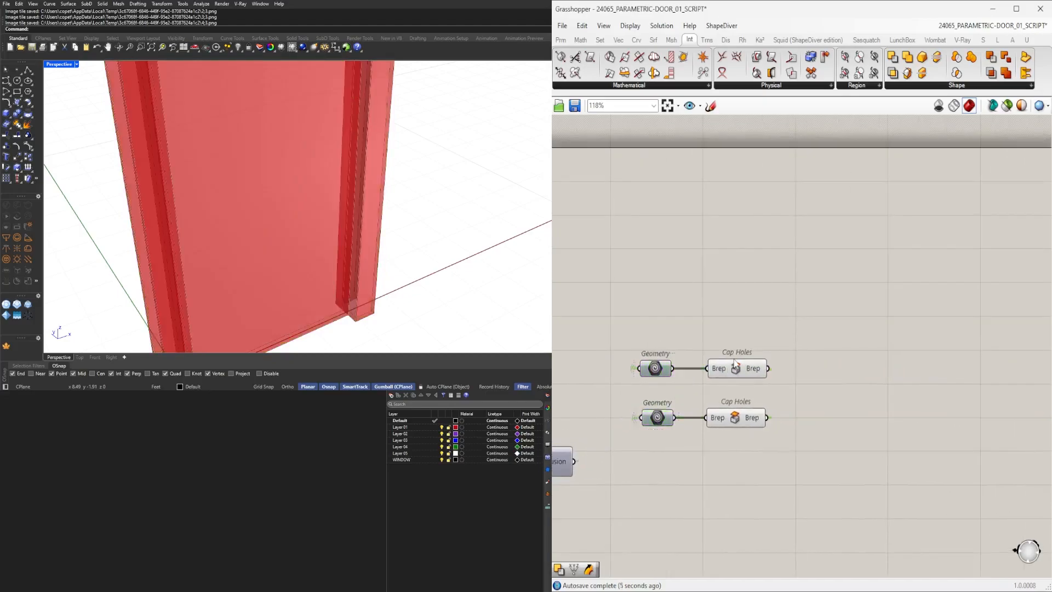
{"action": "left_click", "coordinate": [725, 425]}
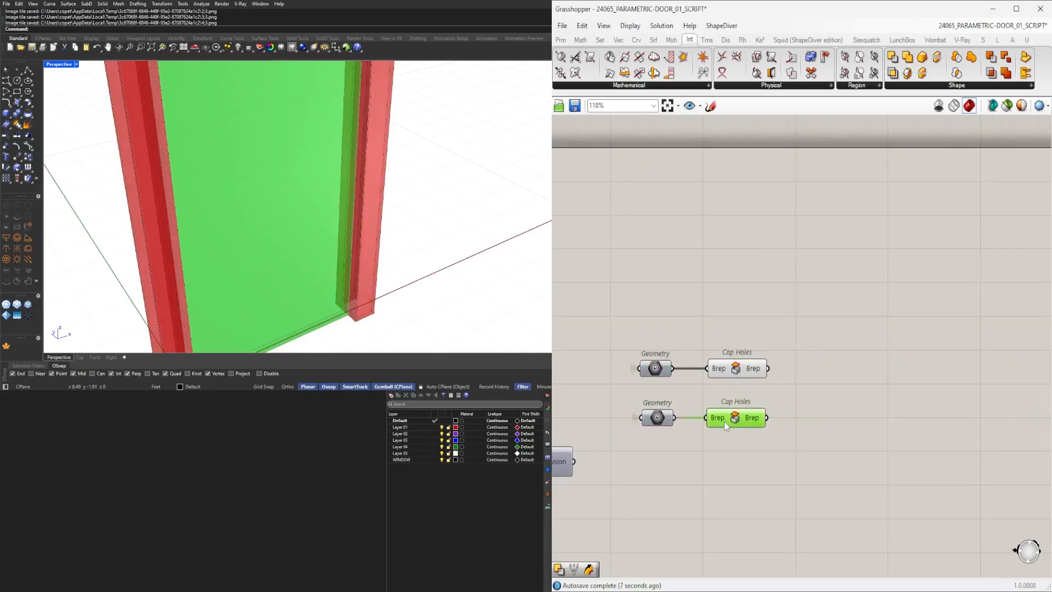
{"action": "key", "text": "Delete"}
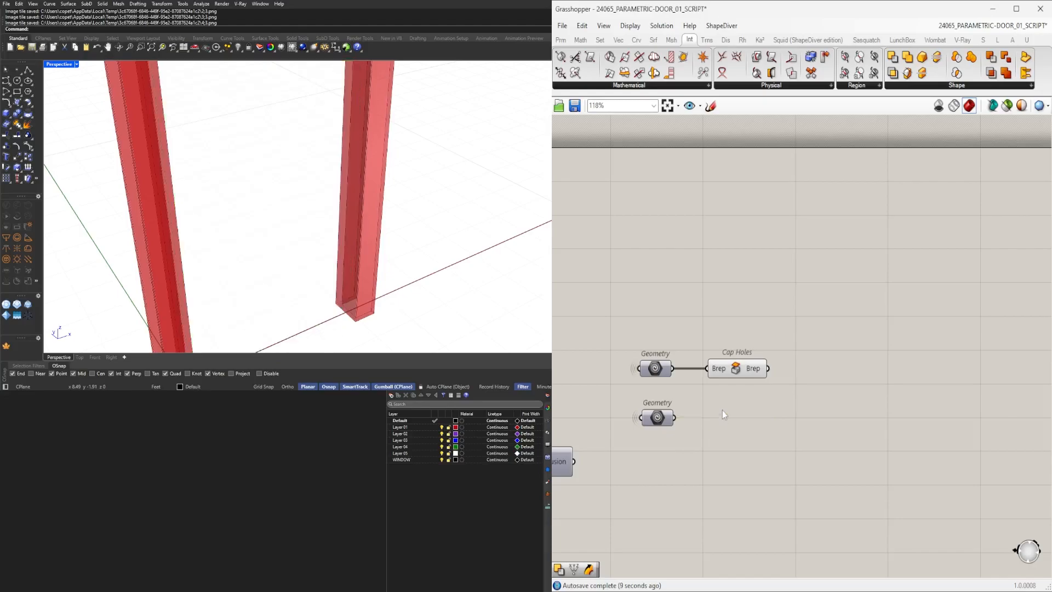
Add a Deconstruct Brep component fed by the Cap Holes output.
{"action": "middle_click", "coordinate": [663, 419]}
{"action": "left_click", "coordinate": [682, 394]}
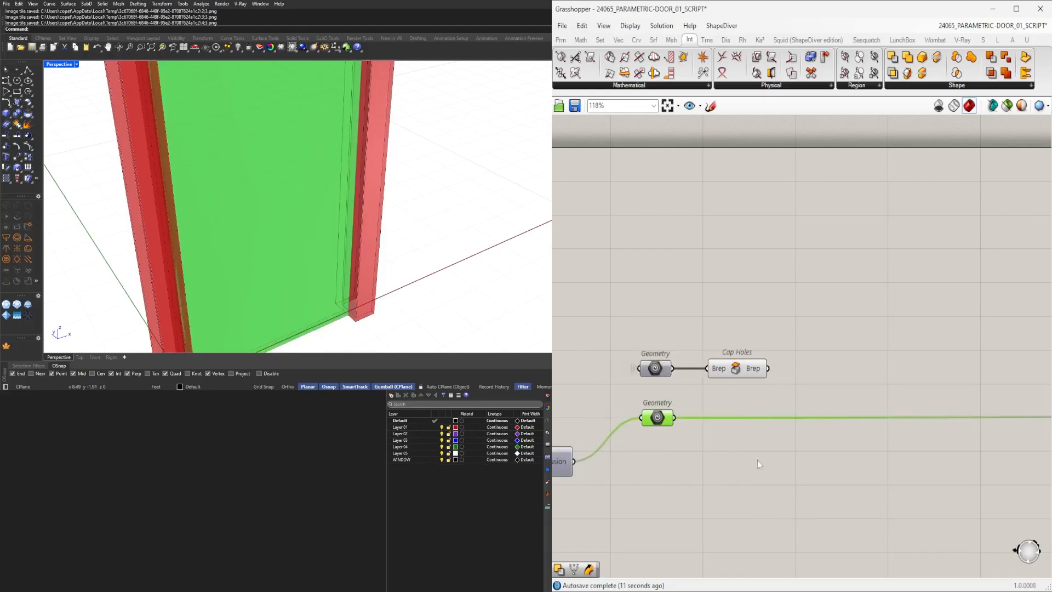
{"action": "left_click", "coordinate": [751, 453]}
{"action": "left_click", "coordinate": [742, 370]}
{"action": "right_click_drag", "start_coordinate": [880, 372], "coordinate": [769, 376]}
{"action": "double_click", "coordinate": [754, 321]}
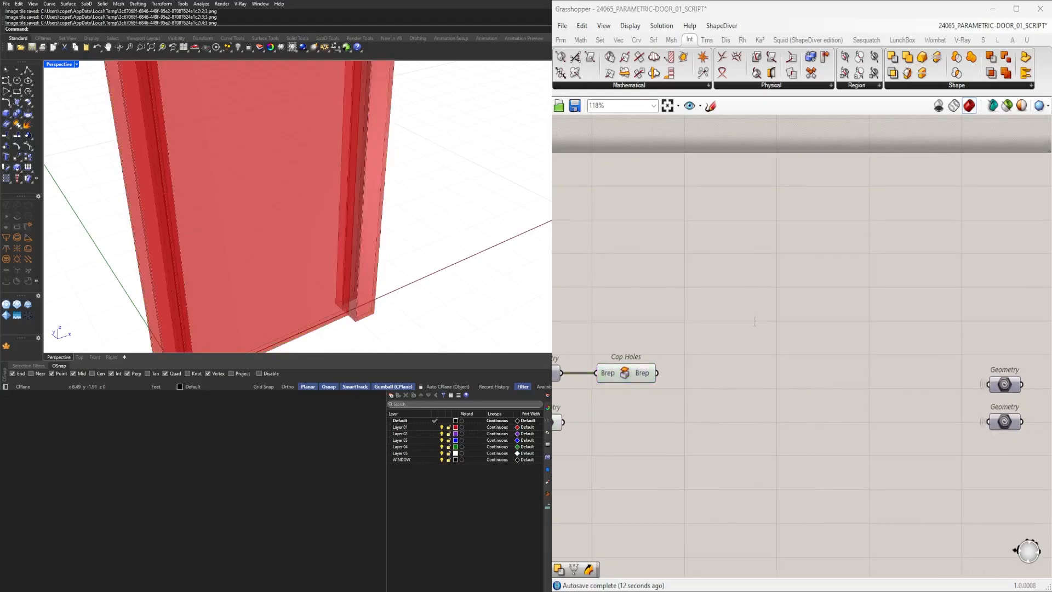
{"action": "type", "text": "DEC"}
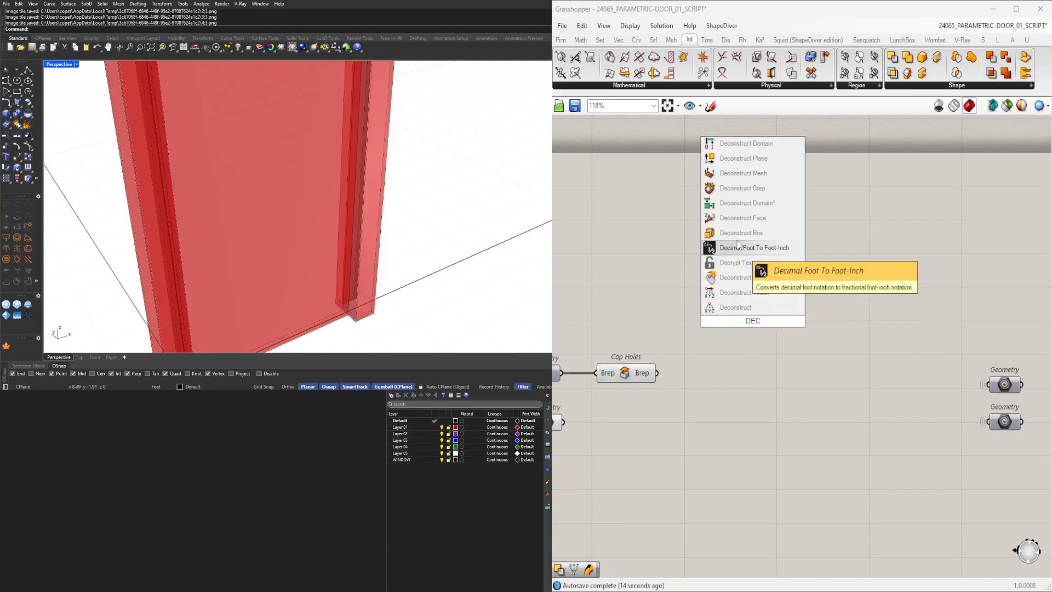
{"action": "left_click", "coordinate": [713, 232]}
{"action": "left_click_drag", "start_coordinate": [657, 373], "coordinate": [720, 258]}
Add a Curve Middle on the Deconstruct Brep edges and a Point List on the resulting midpoints.
{"action": "right_click_drag", "start_coordinate": [868, 267], "coordinate": [781, 284]}
{"action": "double_click", "coordinate": [781, 284]}
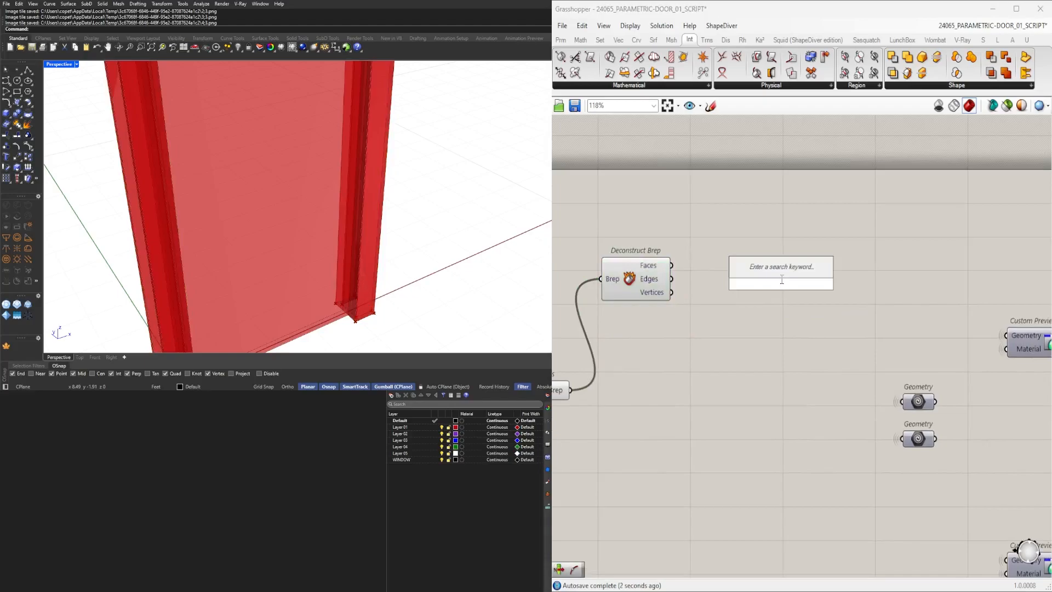
{"action": "type", "text": "MID"}
{"action": "left_click", "coordinate": [758, 256]}
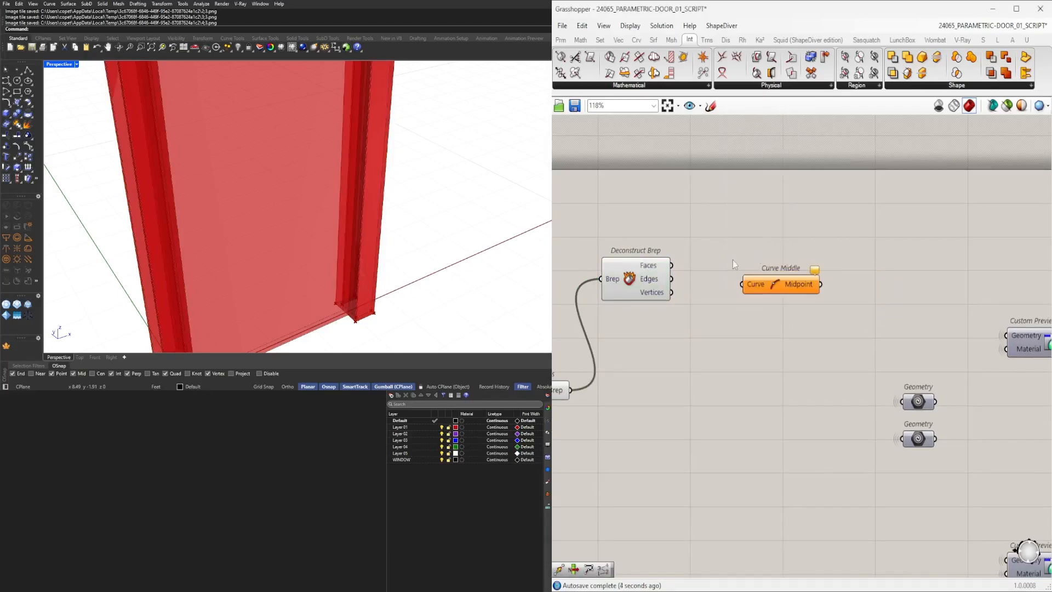
{"action": "left_click_drag", "start_coordinate": [672, 279], "coordinate": [726, 278]}
{"action": "left_click", "coordinate": [851, 305]}
{"action": "double_click", "coordinate": [851, 306]}
{"action": "type", "text": "POI"}
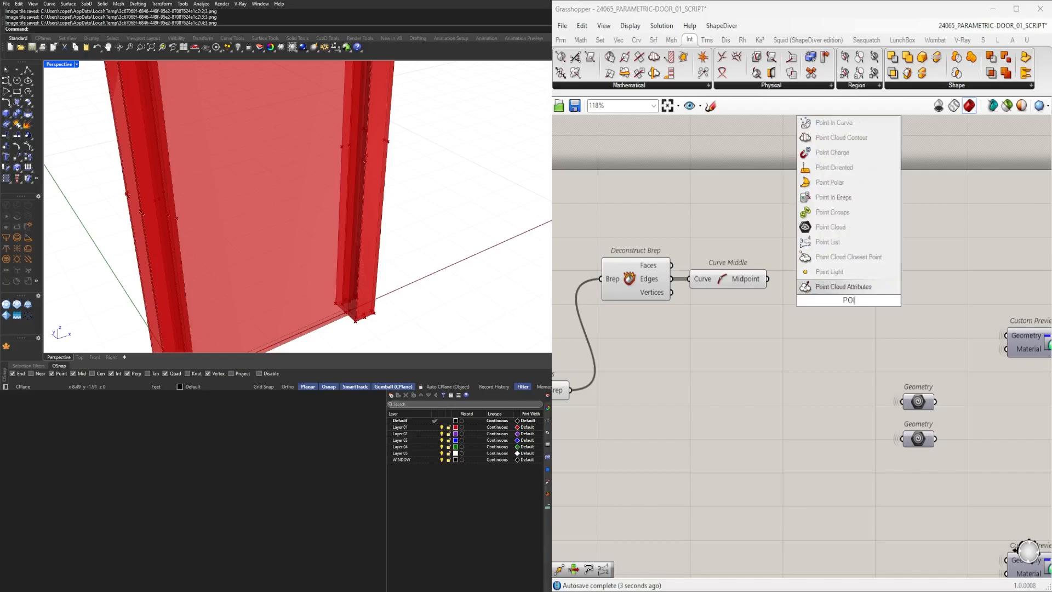
{"action": "left_click", "coordinate": [828, 241]}
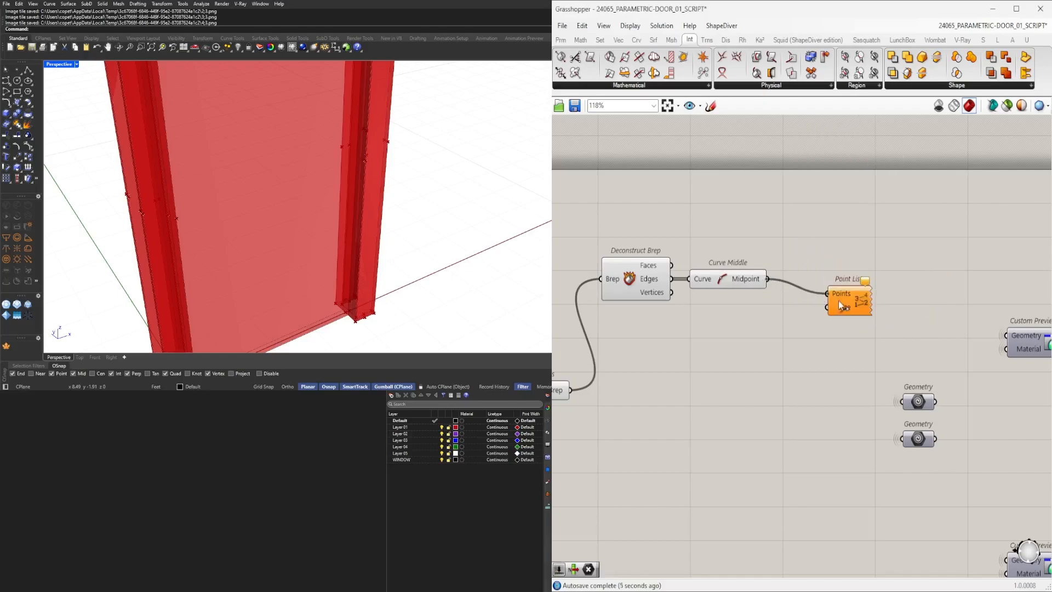
Add a number slider feeding the Point List Size input and set it to 0.1.
{"action": "double_click", "coordinate": [695, 334]}
{"action": "type", "text": "0.5"}
{"action": "key", "text": "Return"}
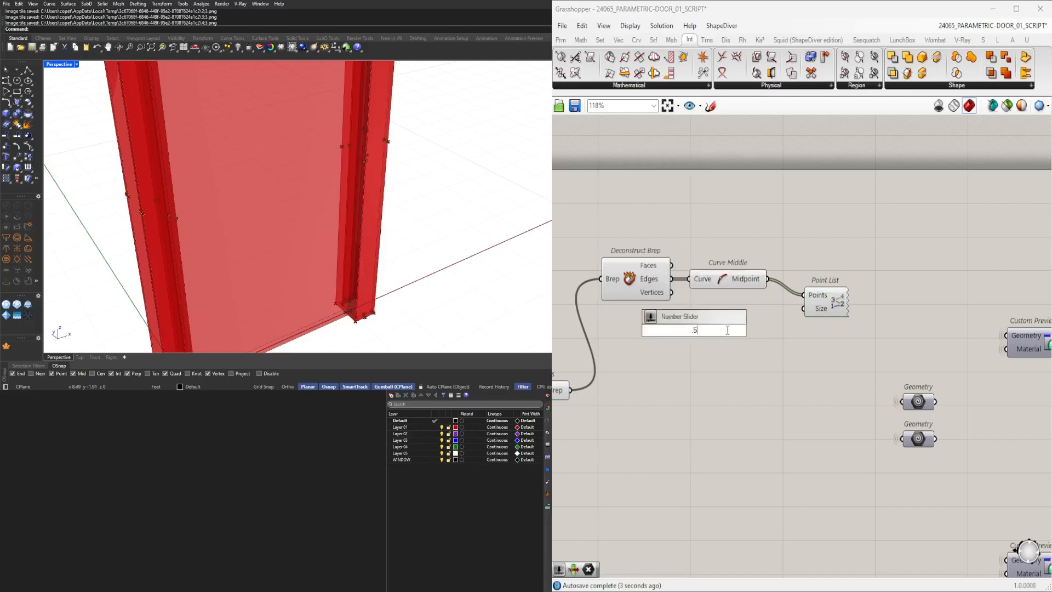
{"action": "left_click_drag", "start_coordinate": [800, 311], "coordinate": [804, 309]}
{"action": "left_click", "coordinate": [827, 305]}
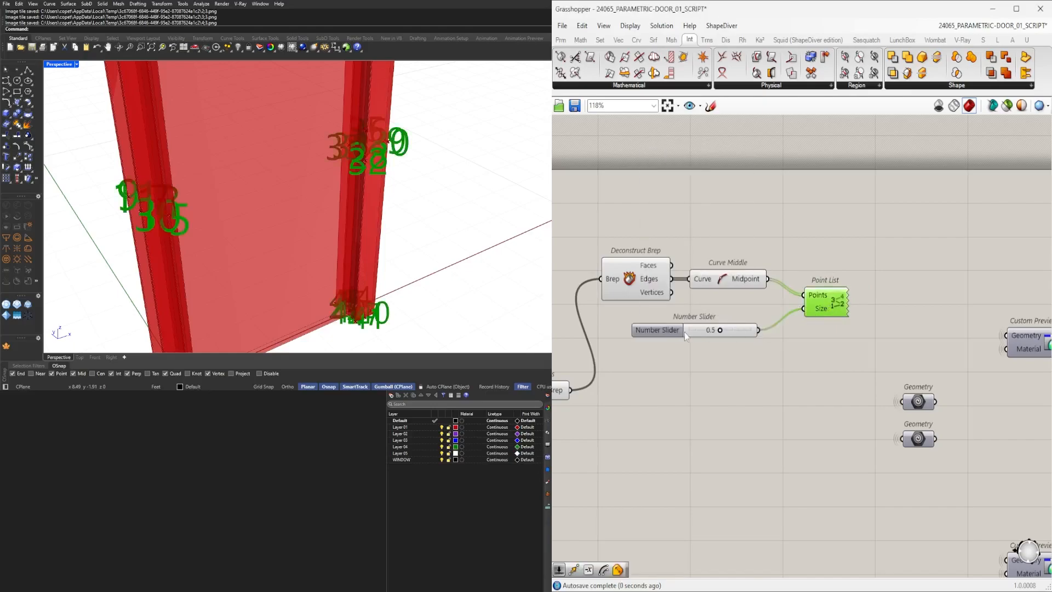
{"action": "left_click_drag", "start_coordinate": [722, 331], "coordinate": [709, 332]}
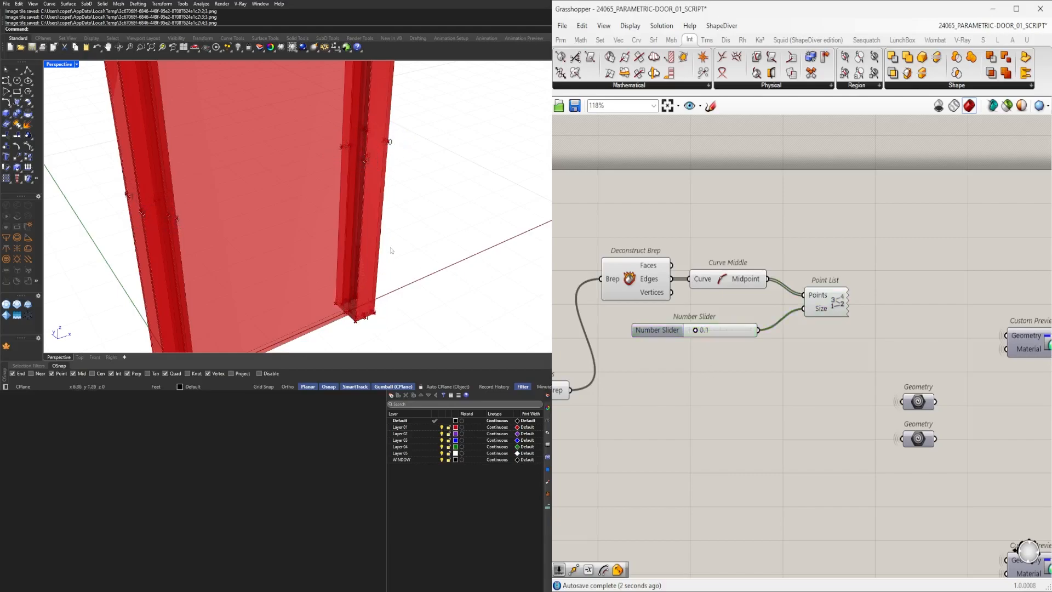
Zoom and orbit around the door in the viewport to inspect the edge midpoint index labels.
{"action": "scroll", "coordinate": [364, 176], "scroll_direction": "up", "scroll_amount": 5}
{"action": "scroll", "coordinate": [373, 198], "scroll_direction": "down", "scroll_amount": 6}
{"action": "scroll", "coordinate": [387, 224], "scroll_direction": "up", "scroll_amount": 2}
{"action": "scroll", "coordinate": [386, 224], "scroll_direction": "down", "scroll_amount": 4}
{"action": "scroll", "coordinate": [352, 264], "scroll_direction": "up", "scroll_amount": 8}
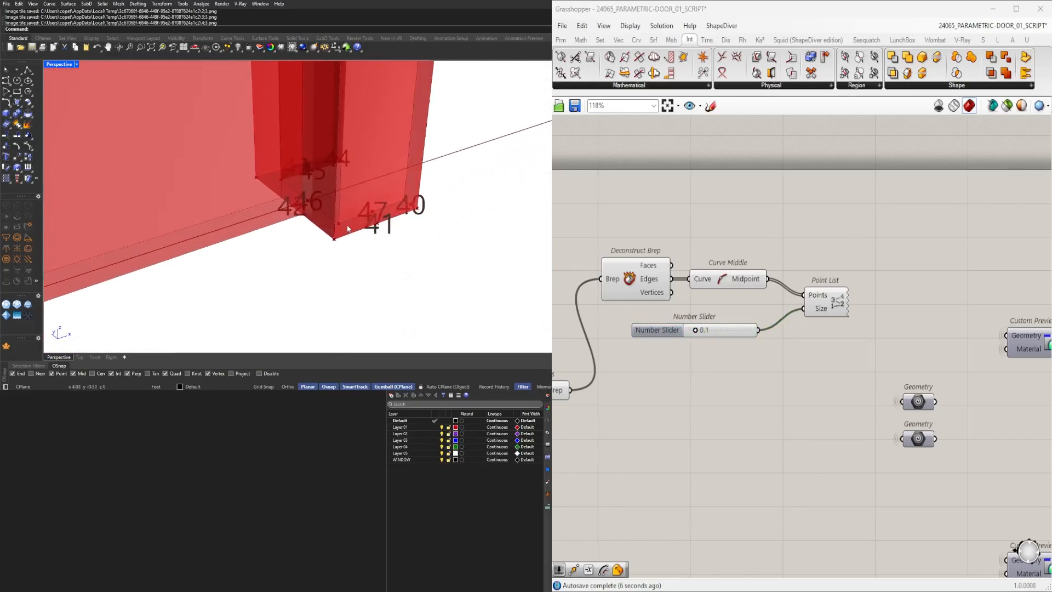
{"action": "scroll", "coordinate": [346, 229], "scroll_direction": "down", "scroll_amount": 4}
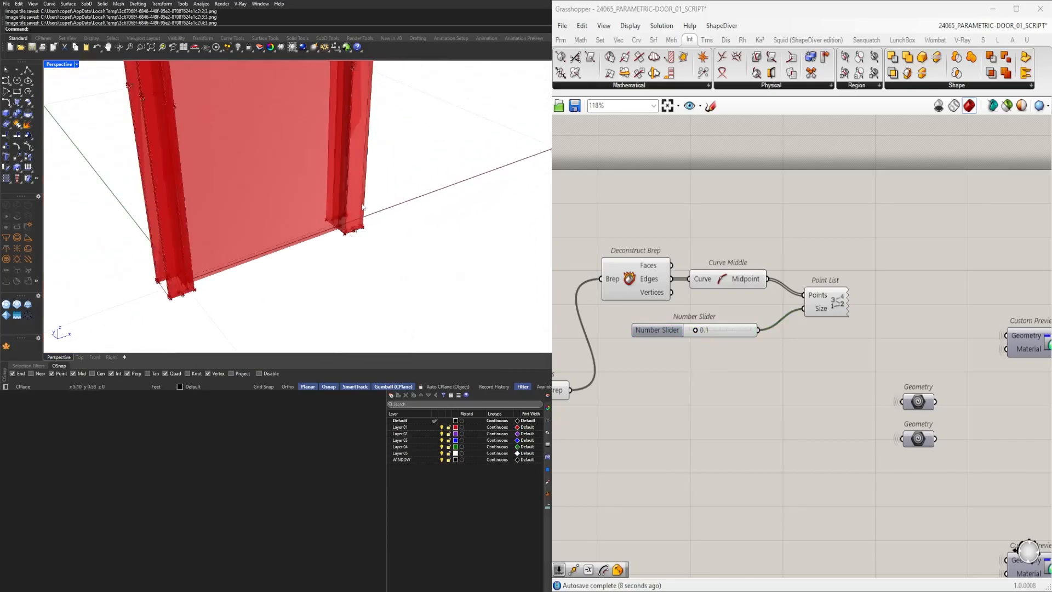
{"action": "scroll", "coordinate": [376, 199], "scroll_direction": "up", "scroll_amount": 8}
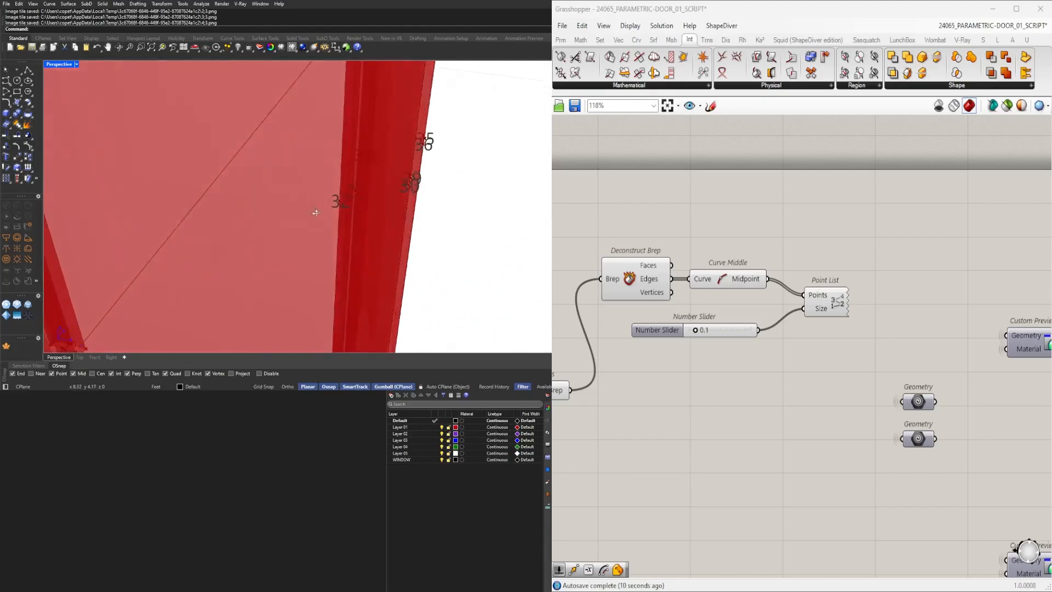
{"action": "scroll", "coordinate": [332, 234], "scroll_direction": "down", "scroll_amount": 3}
{"action": "right_click_drag", "start_coordinate": [327, 240], "coordinate": [345, 187]}
{"action": "scroll", "coordinate": [185, 233], "scroll_direction": "up", "scroll_amount": 7}
{"action": "scroll", "coordinate": [251, 227], "scroll_direction": "down", "scroll_amount": 4}
{"action": "scroll", "coordinate": [328, 184], "scroll_direction": "up", "scroll_amount": 5}
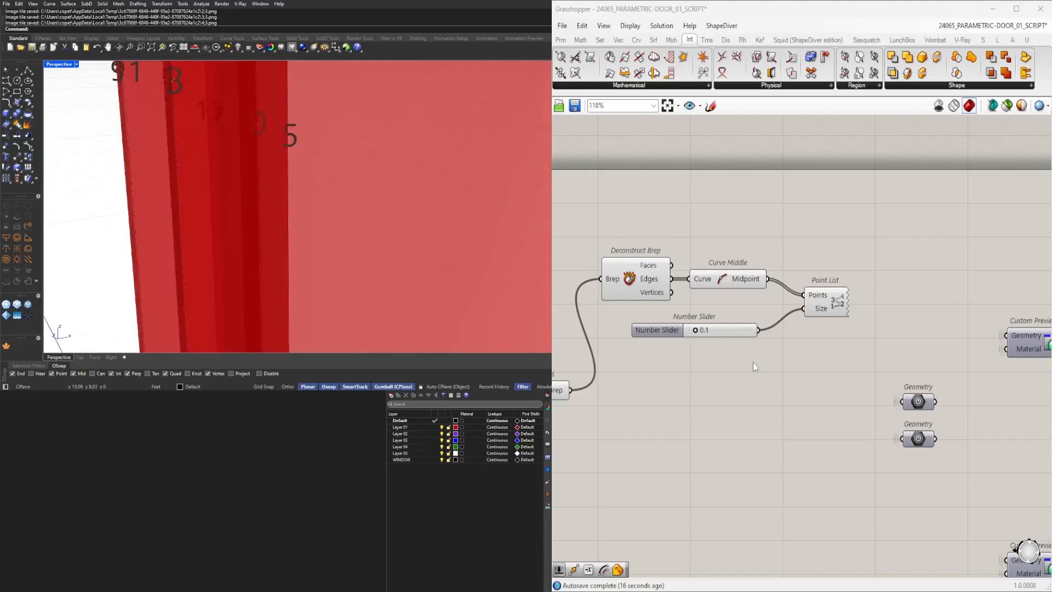
Toggle the viewport preview of the Cap Holes and Geometry components.
{"action": "left_click_drag", "start_coordinate": [753, 363], "coordinate": [598, 235]}
{"action": "middle_click", "coordinate": [637, 222]}
{"action": "left_click", "coordinate": [661, 205]}
{"action": "left_click", "coordinate": [740, 192]}
{"action": "scroll", "coordinate": [477, 212], "scroll_direction": "down", "scroll_amount": 5}
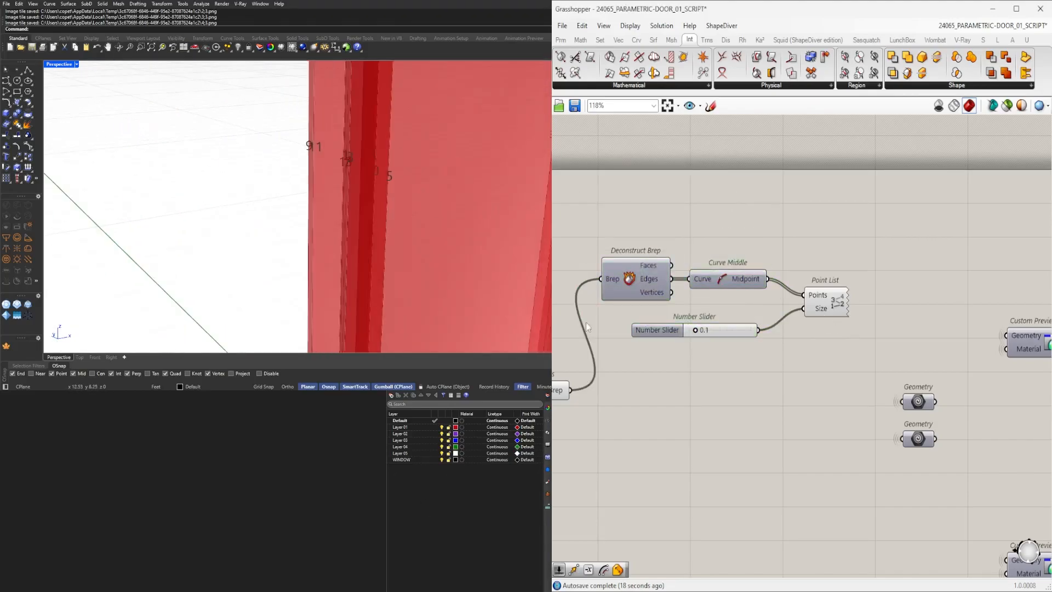
{"action": "right_click_drag", "start_coordinate": [781, 338], "coordinate": [989, 324]}
{"action": "left_click_drag", "start_coordinate": [769, 366], "coordinate": [767, 359]}
{"action": "middle_click", "coordinate": [773, 339]}
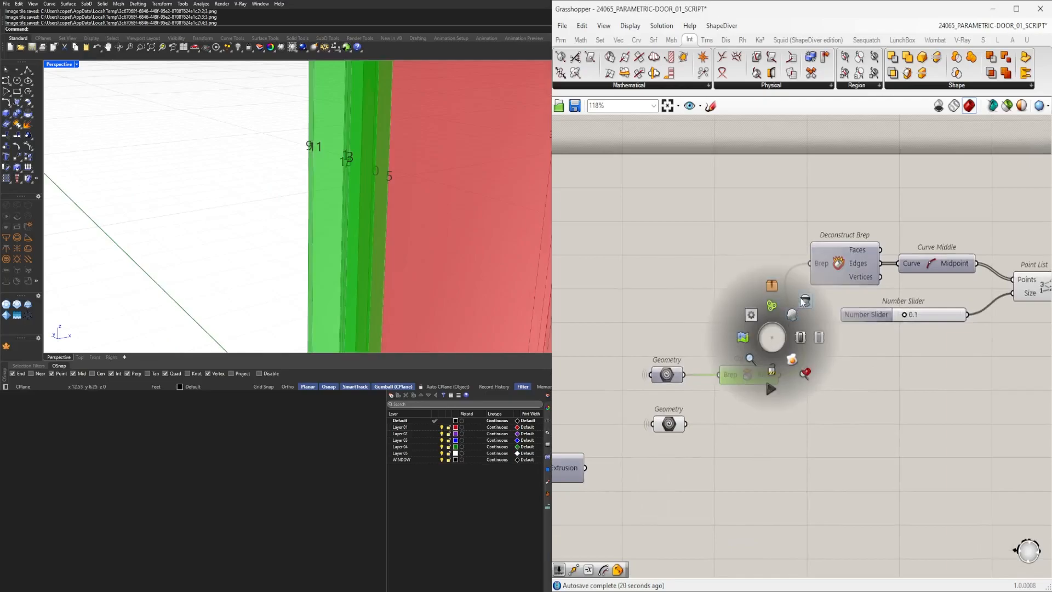
{"action": "left_click", "coordinate": [806, 304]}
{"action": "scroll", "coordinate": [749, 335], "scroll_direction": "up", "scroll_amount": 1}
{"action": "middle_click", "coordinate": [750, 335]}
{"action": "left_click", "coordinate": [772, 313]}
{"action": "left_click", "coordinate": [777, 320]}
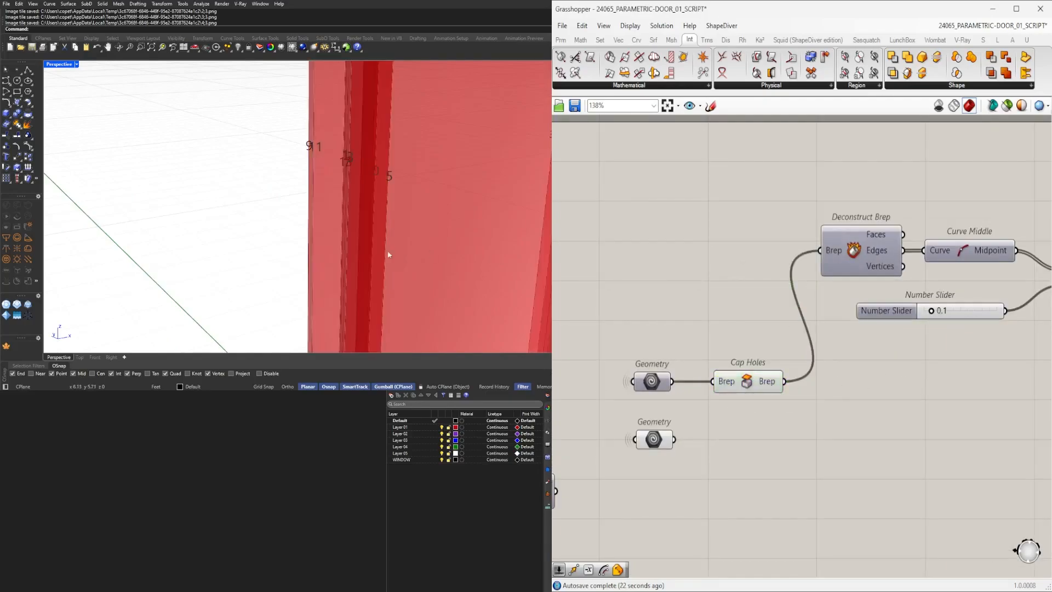
Zoom and orbit along the frame in the viewport to read the midpoint index numbers.
{"action": "scroll", "coordinate": [303, 258], "scroll_direction": "down", "scroll_amount": 6}
{"action": "scroll", "coordinate": [374, 239], "scroll_direction": "up", "scroll_amount": 4}
{"action": "right_click_drag", "start_coordinate": [303, 258], "coordinate": [243, 250]}
{"action": "scroll", "coordinate": [352, 262], "scroll_direction": "up", "scroll_amount": 3}
{"action": "scroll", "coordinate": [336, 203], "scroll_direction": "down", "scroll_amount": 5}
{"action": "scroll", "coordinate": [313, 174], "scroll_direction": "up", "scroll_amount": 7}
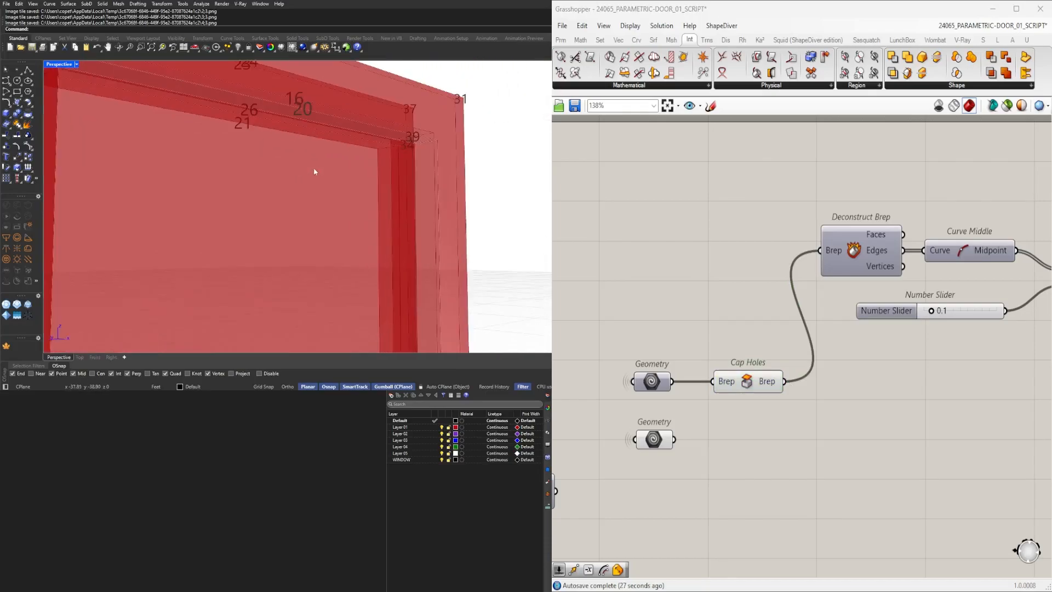
{"action": "scroll", "coordinate": [425, 287], "scroll_direction": "down", "scroll_amount": 2}
{"action": "right_click_drag", "start_coordinate": [425, 287], "coordinate": [349, 259], "text": "shift"}
{"action": "scroll", "coordinate": [350, 259], "scroll_direction": "up", "scroll_amount": 4}
{"action": "scroll", "coordinate": [350, 259], "scroll_direction": "down", "scroll_amount": 4}
{"action": "scroll", "coordinate": [455, 287], "scroll_direction": "down", "scroll_amount": 4}
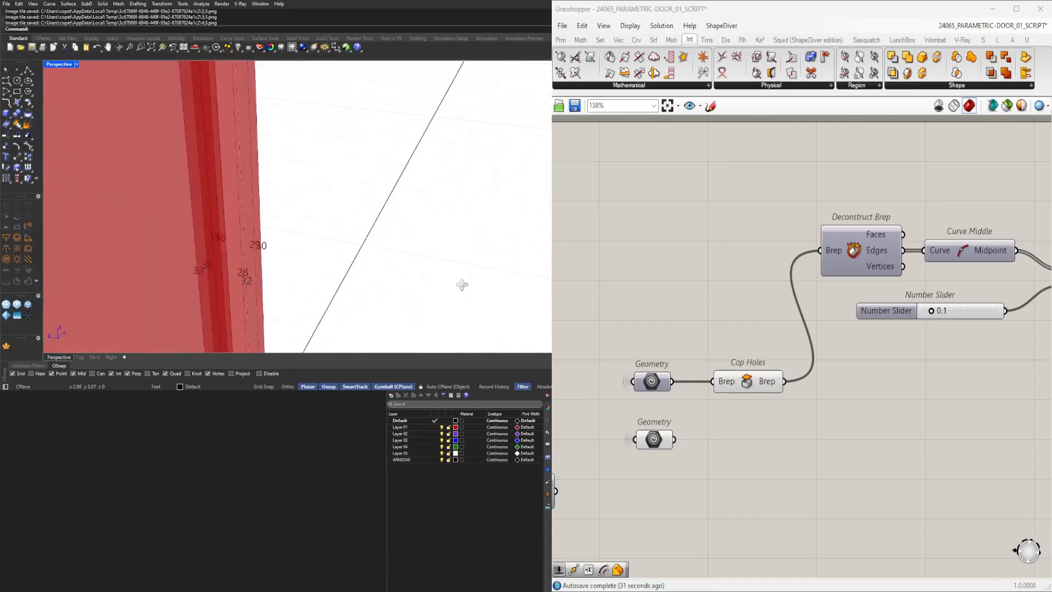
{"action": "scroll", "coordinate": [894, 433], "scroll_direction": "down", "scroll_amount": 3}
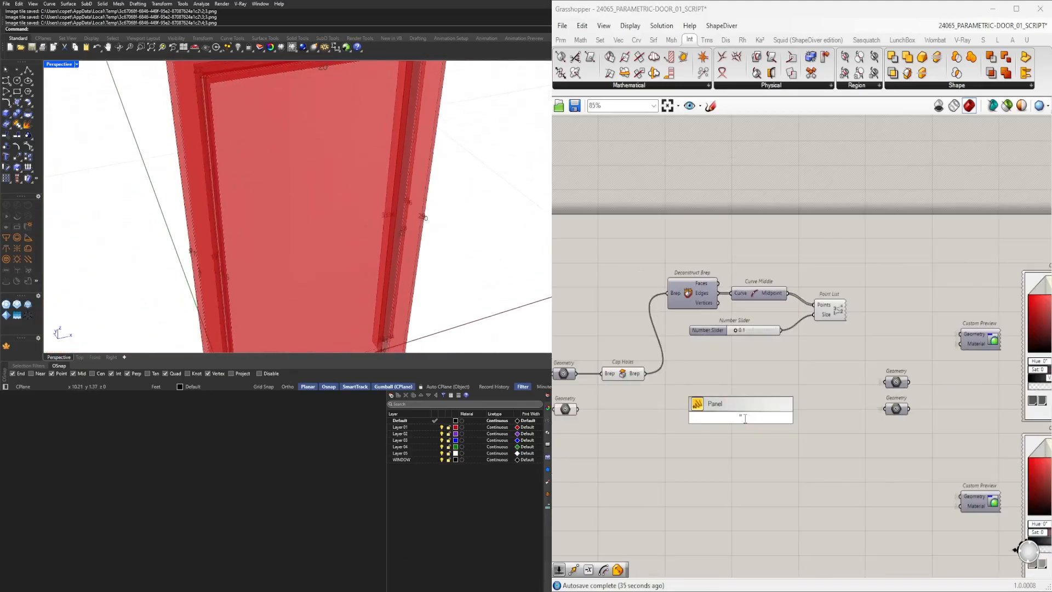
Enter the edge indices 5, 20 and 32 into the panel.
{"action": "scroll", "coordinate": [745, 424], "scroll_direction": "up", "scroll_amount": 5}
{"action": "double_click", "coordinate": [759, 414]}
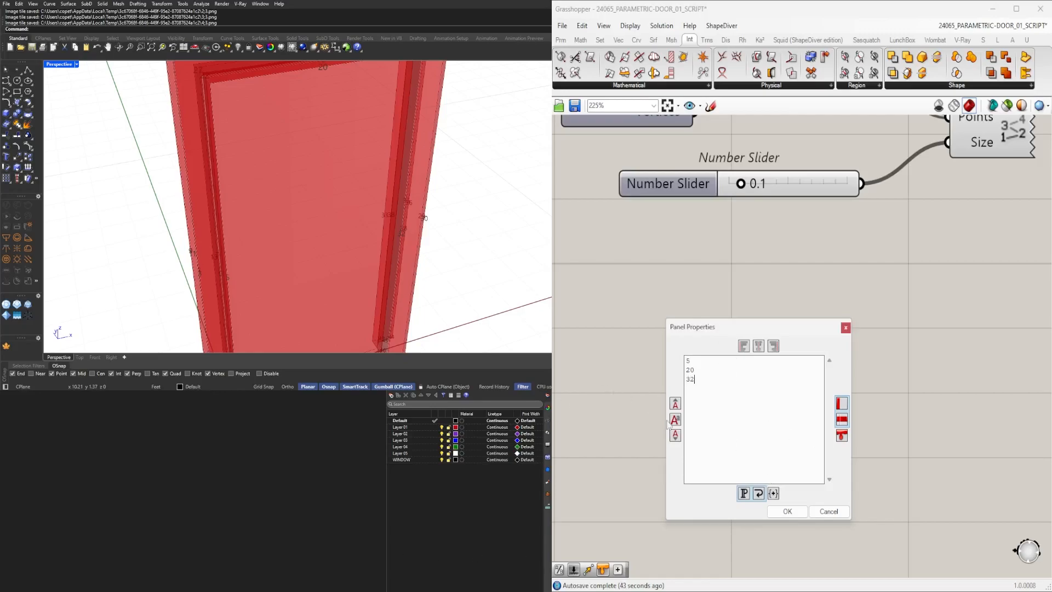
{"action": "left_click", "coordinate": [780, 515]}
Add the edge indices 7, 21 and 33 to the panel list.
{"action": "right_click_drag", "start_coordinate": [241, 233], "coordinate": [440, 234]}
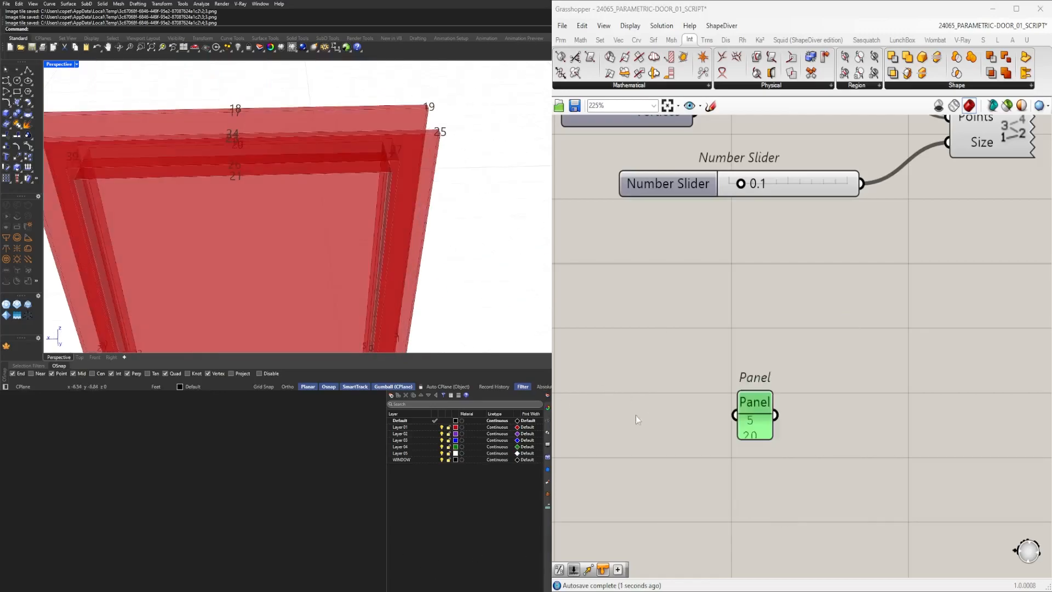
{"action": "scroll", "coordinate": [335, 246], "scroll_direction": "down", "scroll_amount": 4}
{"action": "right_click_drag", "start_coordinate": [334, 245], "coordinate": [404, 198]}
{"action": "mouse_move", "coordinate": [383, 307]}
{"action": "right_mouse_down", "text": "shift"}
{"action": "mouse_move", "coordinate": [373, 199]}
{"action": "mouse_move", "coordinate": [315, 197]}
{"action": "mouse_move", "coordinate": [459, 153]}
{"action": "mouse_move", "coordinate": [406, 179]}
{"action": "mouse_move", "coordinate": [335, 178]}
{"action": "mouse_move", "coordinate": [378, 312]}
{"action": "right_mouse_up", "text": "shift"}
{"action": "scroll", "coordinate": [373, 199], "scroll_direction": "up", "scroll_amount": 3}
{"action": "scroll", "coordinate": [309, 143], "scroll_direction": "up", "scroll_amount": 3}
{"action": "right_click_drag", "start_coordinate": [310, 141], "coordinate": [337, 128]}
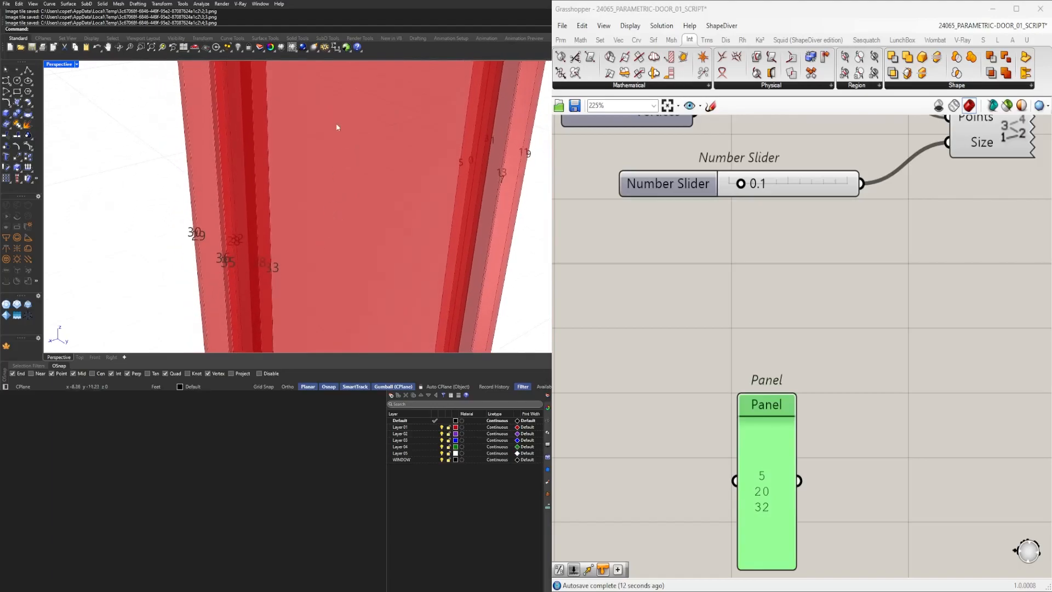
{"action": "double_click", "coordinate": [774, 492]}
{"action": "left_click", "coordinate": [783, 445]}
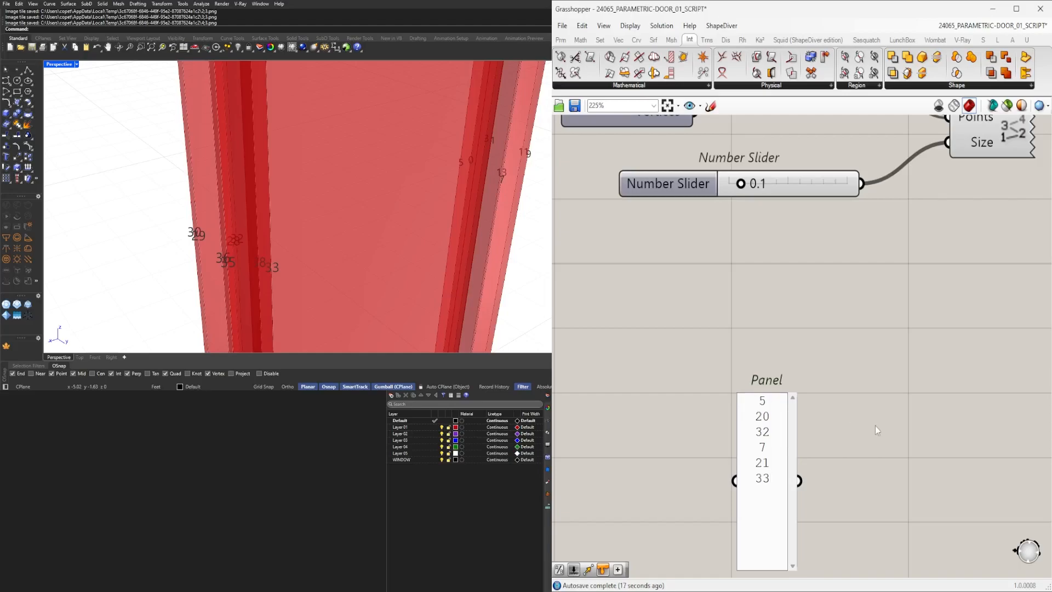
{"action": "left_click", "coordinate": [847, 440]}
{"action": "left_click", "coordinate": [776, 465]}
{"action": "scroll", "coordinate": [776, 465], "scroll_direction": "down", "scroll_amount": 3}
{"action": "right_click_drag", "start_coordinate": [775, 397], "coordinate": [834, 433]}
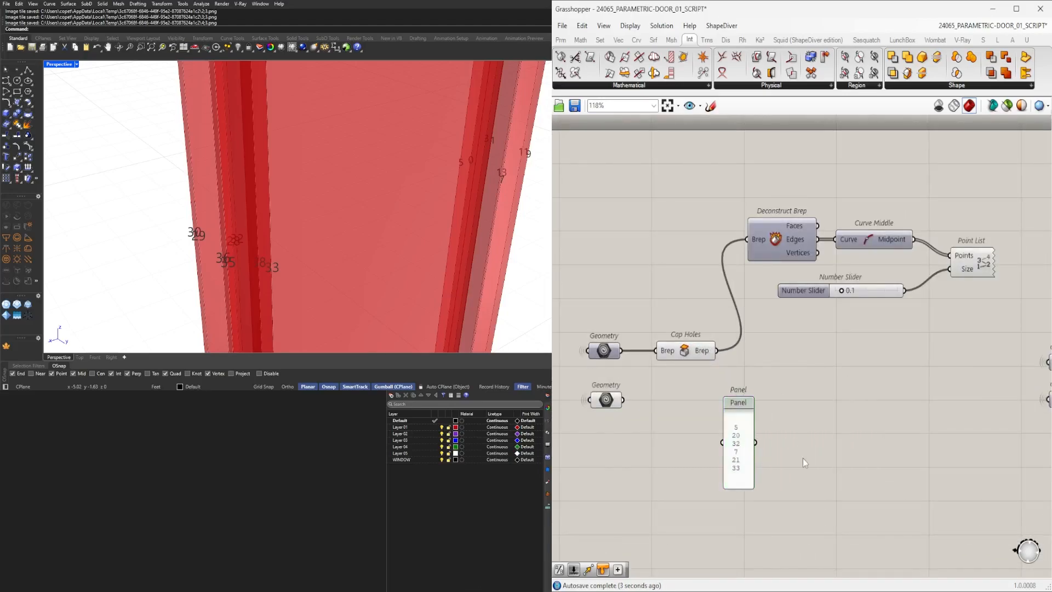
Add a Fillet Edge component fed by the Cap Holes brep, together with a new number slider.
{"action": "type", "text": "F"}
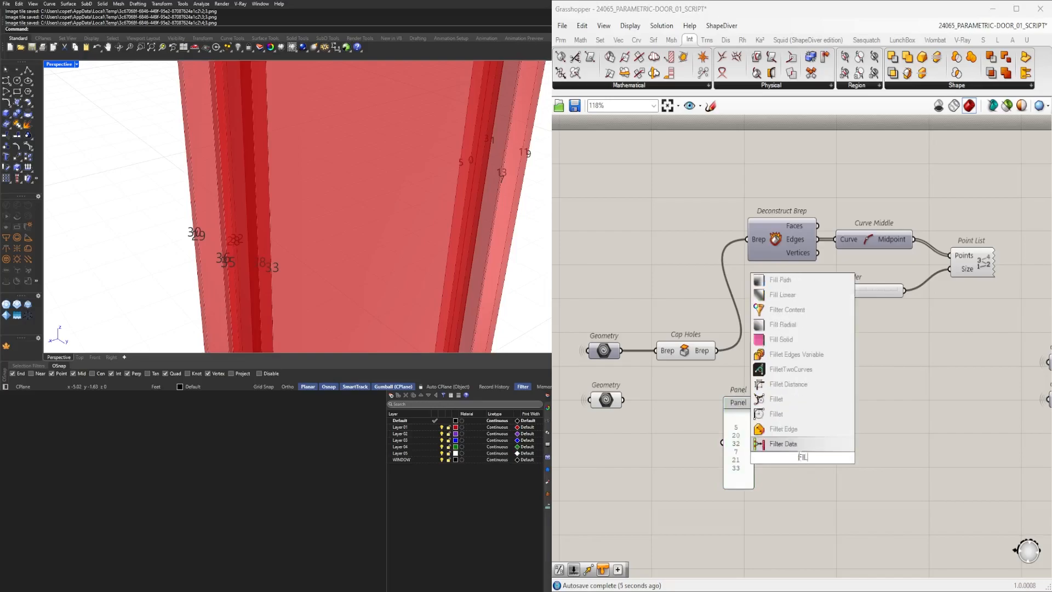
{"action": "type", "text": "IL"}
{"action": "left_click", "coordinate": [801, 429]}
{"action": "left_click_drag", "start_coordinate": [754, 436], "coordinate": [916, 388]}
{"action": "left_click_drag", "start_coordinate": [875, 357], "coordinate": [877, 359]}
{"action": "left_click", "coordinate": [805, 424]}
{"action": "right_click_drag", "start_coordinate": [822, 534], "coordinate": [822, 472]}
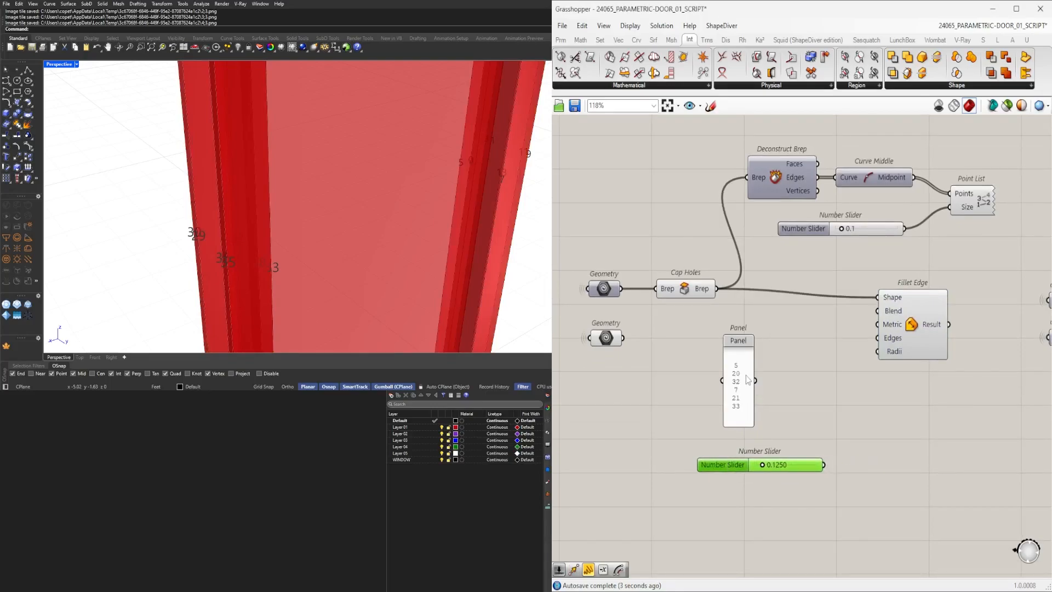
Turn off multiline data on the panel and wire it into Edges, with the 0.1250 slider into Radii.
{"action": "right_click", "coordinate": [725, 370]}
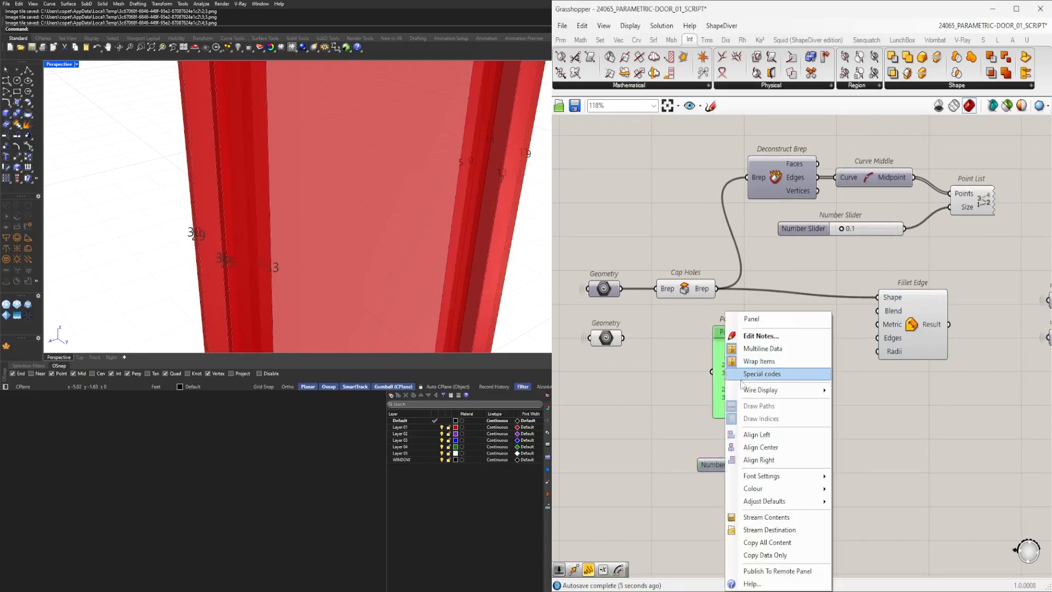
{"action": "left_click", "coordinate": [759, 350]}
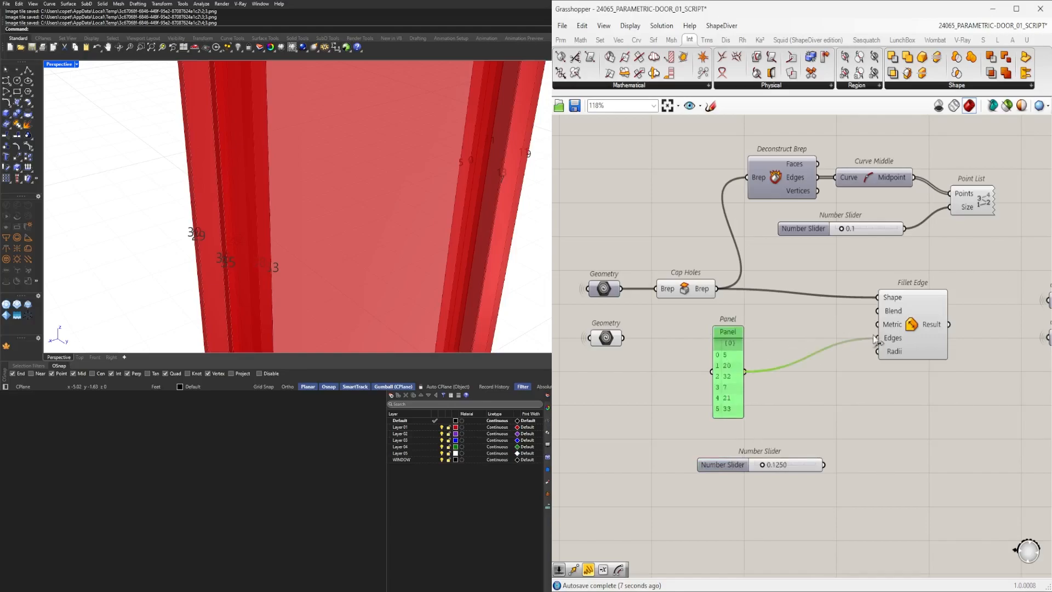
{"action": "left_click_drag", "start_coordinate": [874, 338], "coordinate": [878, 338]}
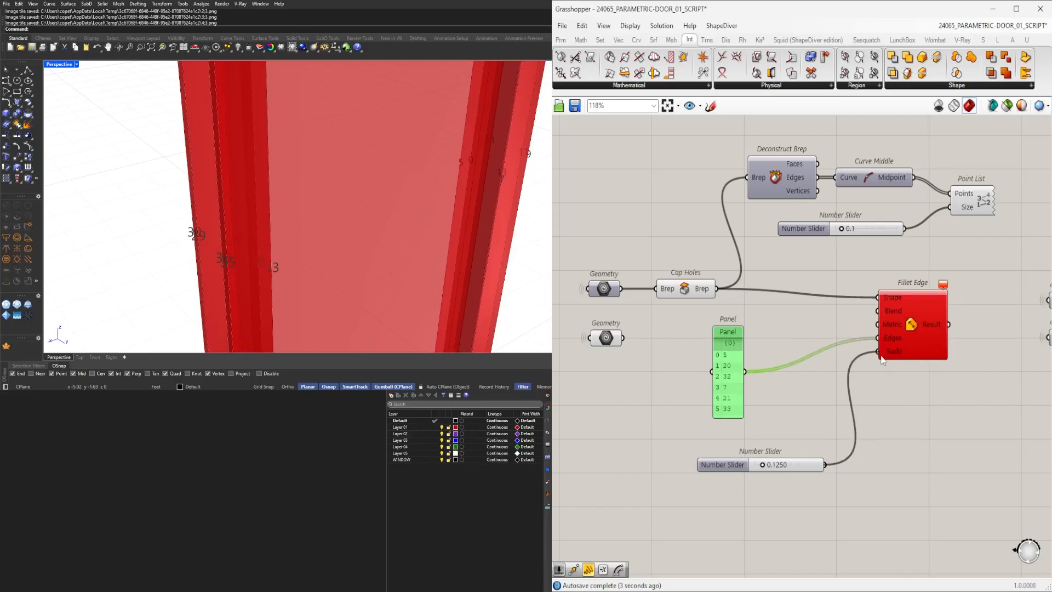
Rearrange the Point List and slider components on the canvas around the Fillet Edge.
{"action": "left_click", "coordinate": [913, 336]}
{"action": "right_click_drag", "start_coordinate": [307, 307], "coordinate": [253, 124]}
{"action": "scroll", "coordinate": [758, 295], "scroll_direction": "down", "scroll_amount": 1}
{"action": "left_click", "coordinate": [705, 310]}
{"action": "left_click", "coordinate": [696, 290]}
{"action": "middle_click", "coordinate": [693, 254]}
{"action": "left_click", "coordinate": [726, 222]}
{"action": "left_click_drag", "start_coordinate": [888, 321], "coordinate": [938, 314]}
{"action": "left_click_drag", "start_coordinate": [946, 268], "coordinate": [897, 245]}
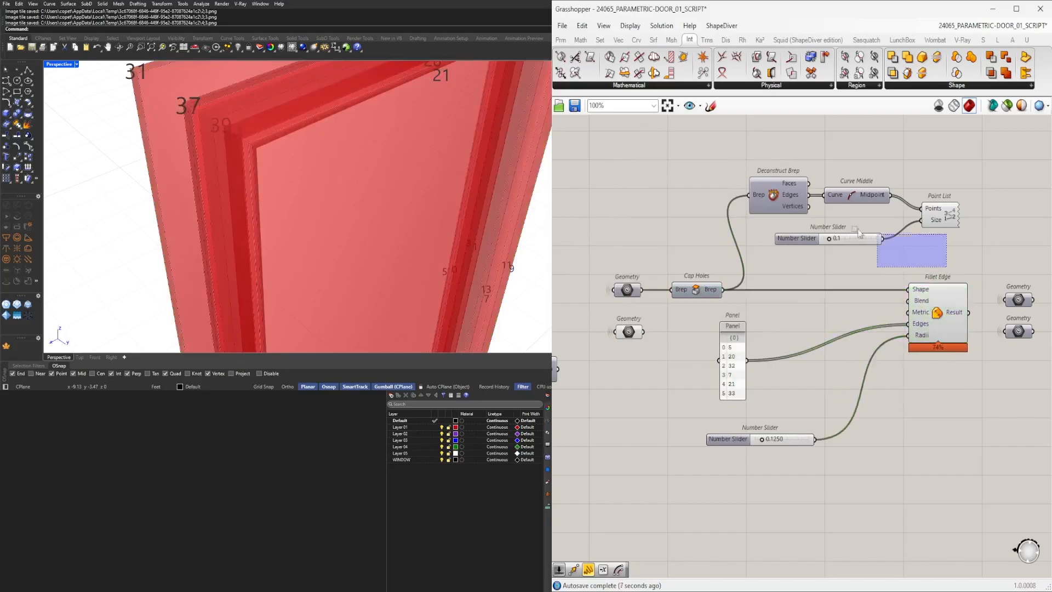
{"action": "left_click_drag", "start_coordinate": [789, 196], "coordinate": [790, 225]}
{"action": "left_click", "coordinate": [878, 252]}
{"action": "scroll", "coordinate": [879, 253], "scroll_direction": "up", "scroll_amount": 2}
{"action": "mouse_move", "coordinate": [779, 275]}
{"action": "left_mouse_down"}
{"action": "mouse_move", "coordinate": [783, 262]}
{"action": "mouse_move", "coordinate": [774, 264]}
{"action": "left_mouse_up"}
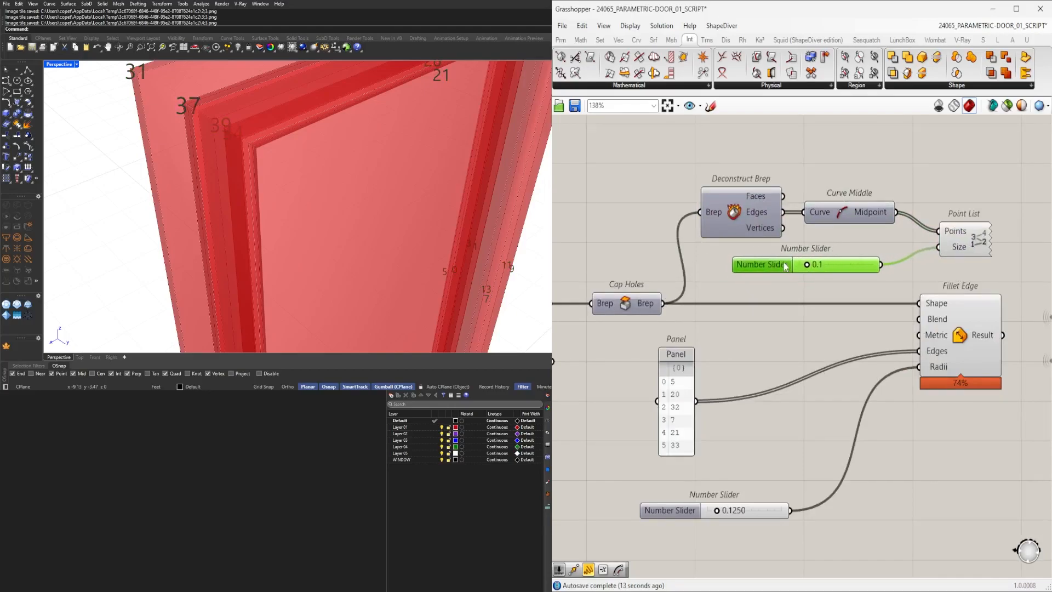
Reposition the panel and radius slider next to the Fillet Edge inputs.
{"action": "left_click_drag", "start_coordinate": [950, 270], "coordinate": [742, 225]}
{"action": "left_click", "coordinate": [887, 184]}
{"action": "right_click_drag", "start_coordinate": [985, 334], "coordinate": [892, 305]}
{"action": "left_click", "coordinate": [895, 309]}
{"action": "right_click_drag", "start_coordinate": [583, 344], "coordinate": [729, 329]}
{"action": "left_click_drag", "start_coordinate": [738, 305], "coordinate": [794, 304]}
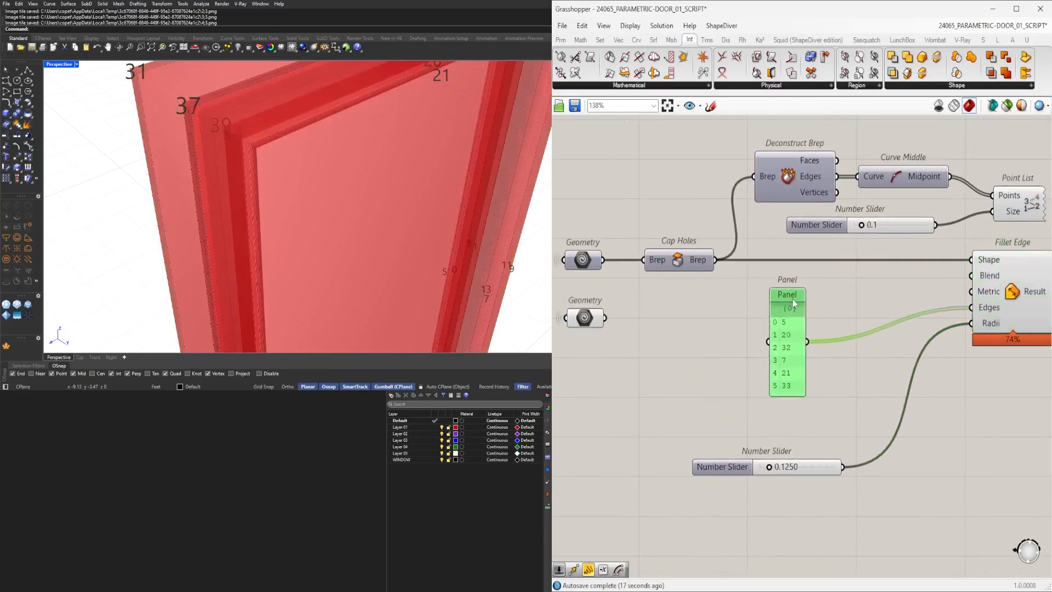
{"action": "left_click_drag", "start_coordinate": [710, 473], "coordinate": [738, 425]}
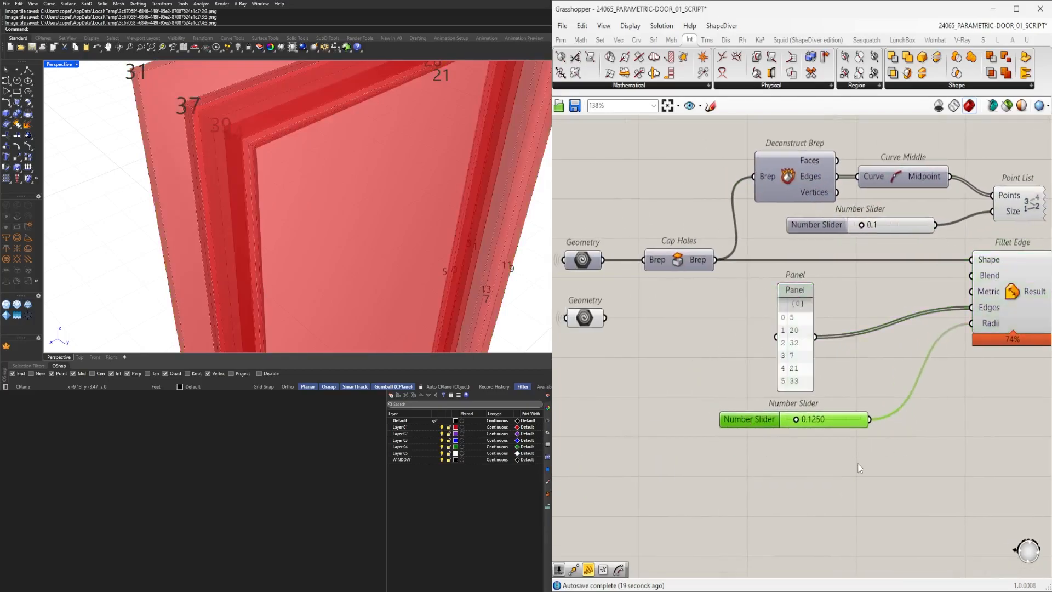
{"action": "right_click_drag", "start_coordinate": [869, 459], "coordinate": [658, 462]}
{"action": "left_click", "coordinate": [801, 304]}
{"action": "scroll", "coordinate": [356, 219], "scroll_direction": "down", "scroll_amount": 5}
{"action": "right_click_drag", "start_coordinate": [311, 181], "coordinate": [307, 144]}
{"action": "left_click_drag", "start_coordinate": [834, 234], "coordinate": [701, 184]}
{"action": "middle_click", "coordinate": [727, 177]}
{"action": "left_click", "coordinate": [748, 156]}
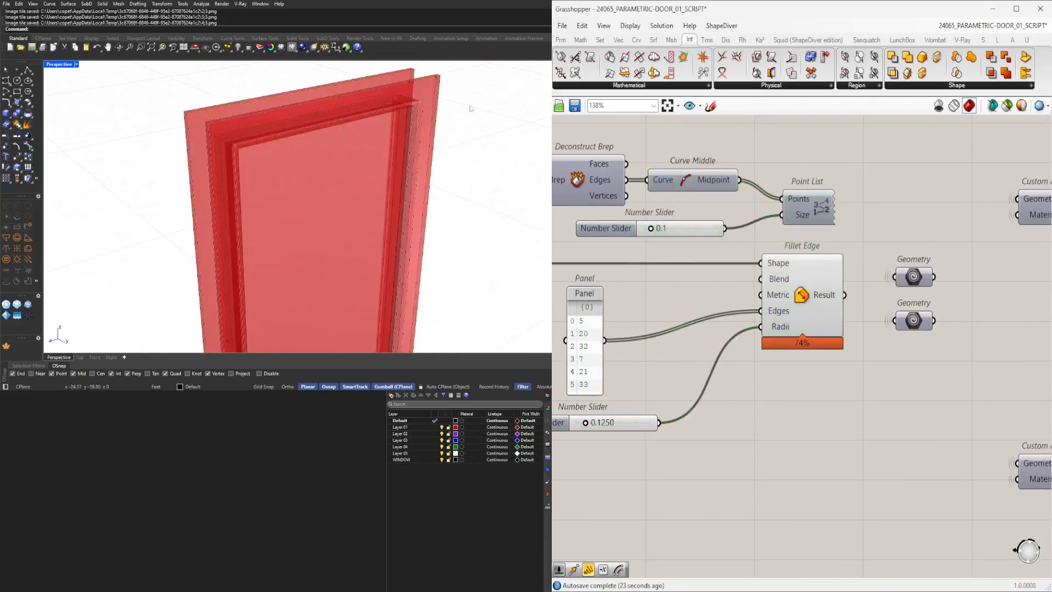
Orbit and zoom the viewport to inspect the filleted door frame.
{"action": "scroll", "coordinate": [475, 110], "scroll_direction": "up", "scroll_amount": 5}
{"action": "scroll", "coordinate": [413, 212], "scroll_direction": "down", "scroll_amount": 7}
{"action": "right_click_drag", "start_coordinate": [413, 213], "coordinate": [415, 275]}
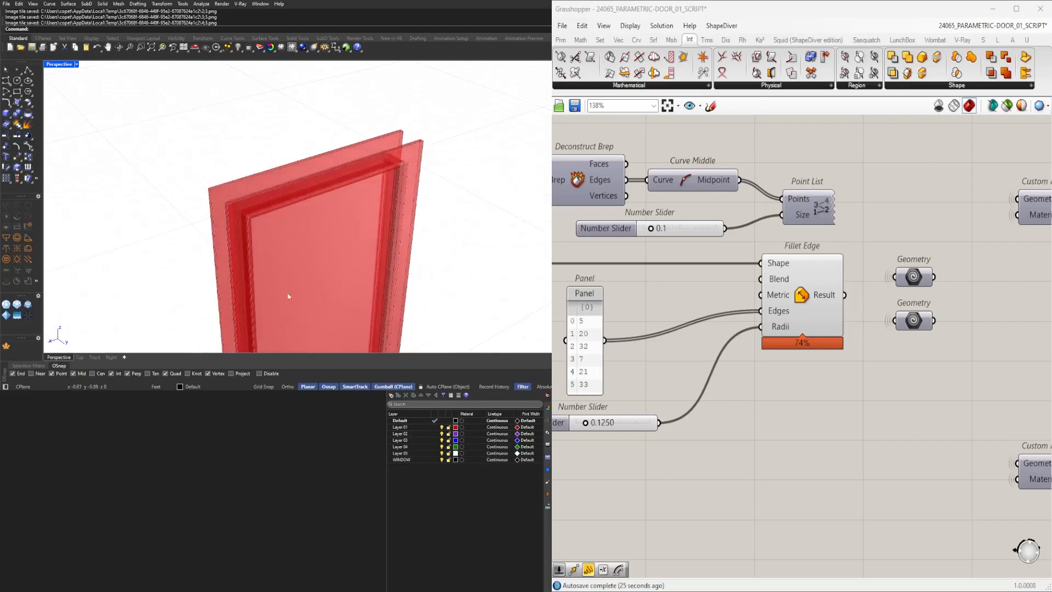
{"action": "scroll", "coordinate": [296, 300], "scroll_direction": "down", "scroll_amount": 3}
{"action": "scroll", "coordinate": [301, 265], "scroll_direction": "up", "scroll_amount": 8}
{"action": "scroll", "coordinate": [282, 295], "scroll_direction": "down", "scroll_amount": 5}
{"action": "right_click_drag", "start_coordinate": [418, 291], "coordinate": [519, 283]}
{"action": "scroll", "coordinate": [291, 153], "scroll_direction": "up", "scroll_amount": 4}
{"action": "right_click_drag", "start_coordinate": [291, 153], "coordinate": [421, 159]}
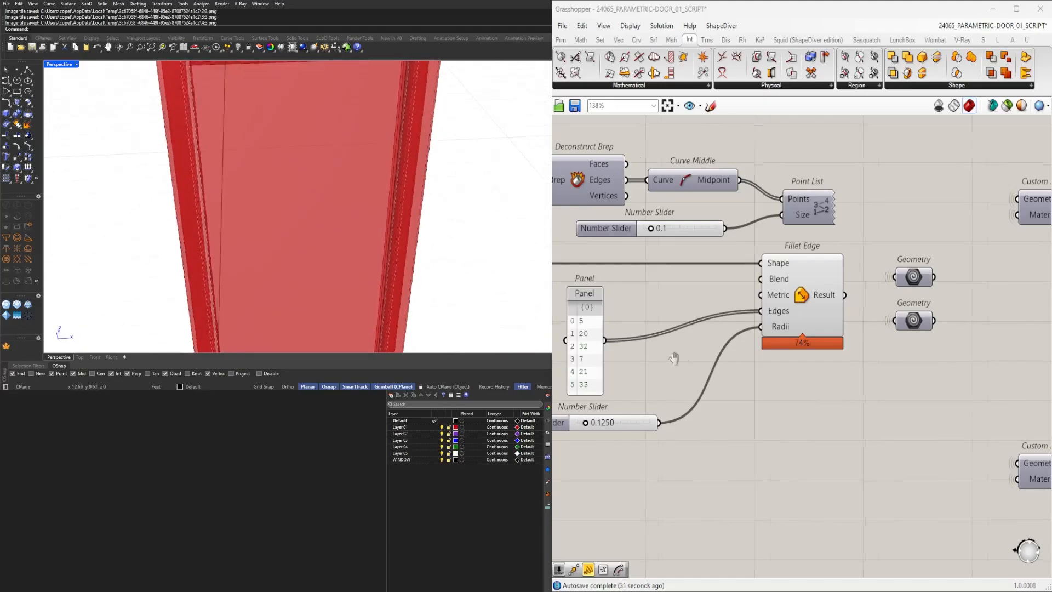
Set the fillet radius slider to 0.0762.
{"action": "scroll", "coordinate": [763, 390], "scroll_direction": "up", "scroll_amount": 8}
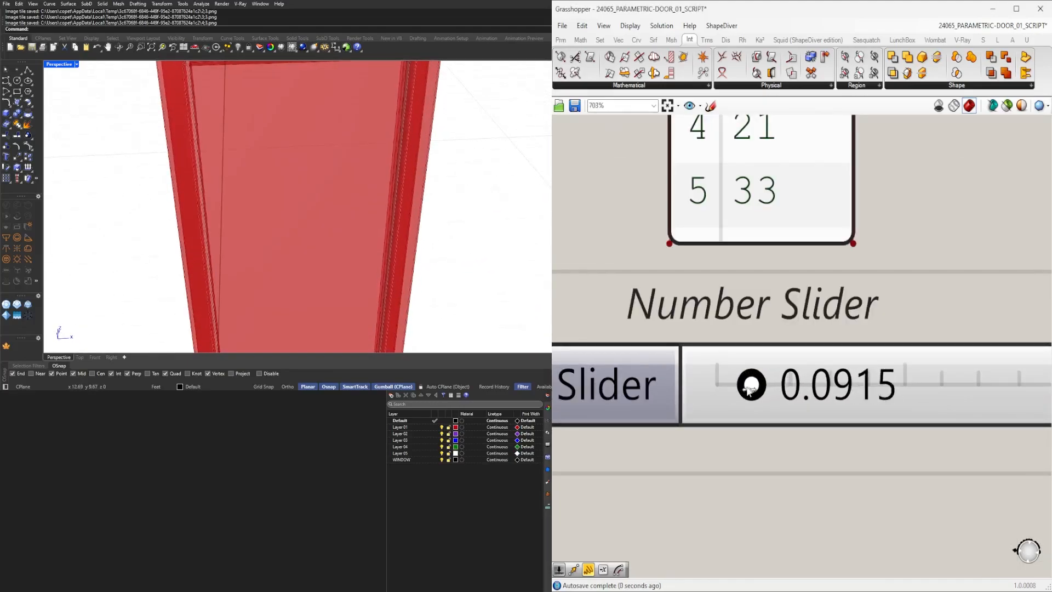
{"action": "scroll", "coordinate": [362, 219], "scroll_direction": "down", "scroll_amount": 6}
{"action": "right_click_drag", "start_coordinate": [362, 220], "coordinate": [379, 188]}
{"action": "scroll", "coordinate": [322, 198], "scroll_direction": "up", "scroll_amount": 6}
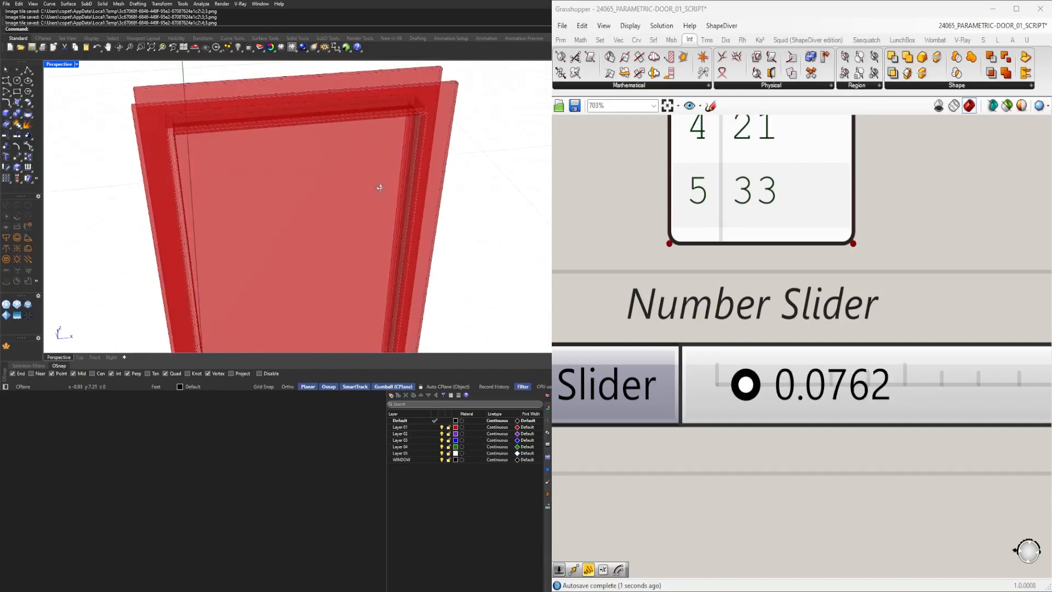
{"action": "scroll", "coordinate": [615, 294], "scroll_direction": "down", "scroll_amount": 3}
{"action": "scroll", "coordinate": [654, 304], "scroll_direction": "down", "scroll_amount": 5}
Toggle the preview of the Point List component to show the edge index labels.
{"action": "left_click", "coordinate": [827, 372]}
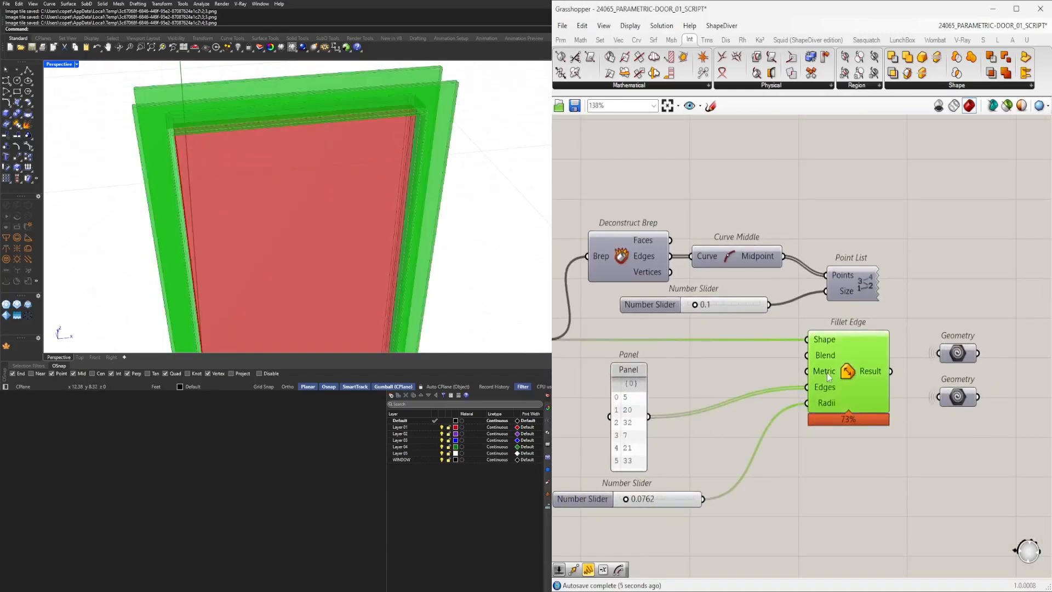
{"action": "left_click", "coordinate": [856, 269]}
{"action": "middle_click", "coordinate": [857, 263]}
{"action": "left_click", "coordinate": [878, 242]}
{"action": "scroll", "coordinate": [449, 191], "scroll_direction": "down", "scroll_amount": 4}
{"action": "scroll", "coordinate": [260, 221], "scroll_direction": "up", "scroll_amount": 8}
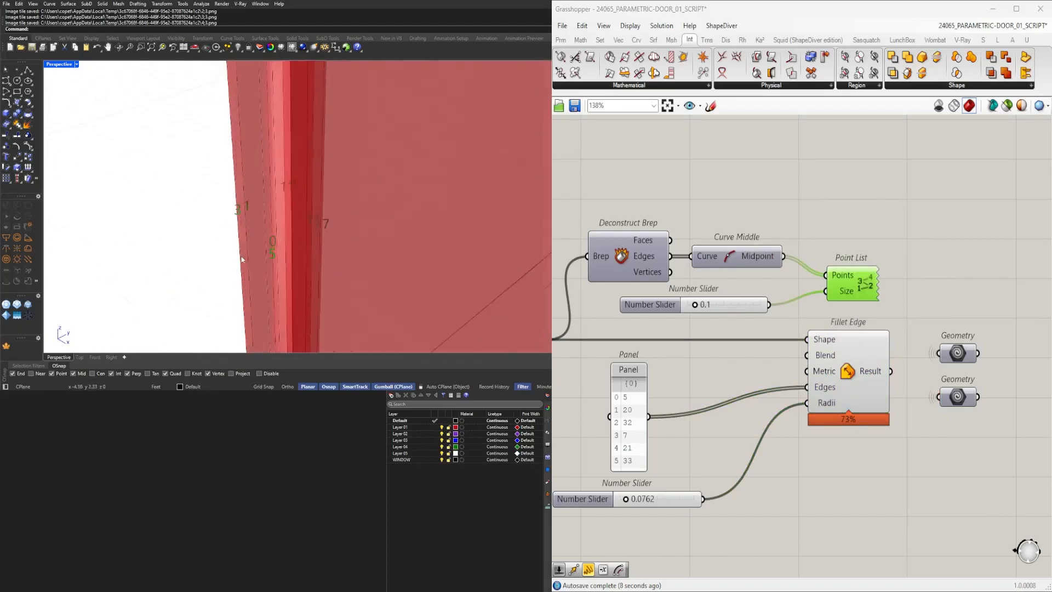
Zoom and orbit along the frame to read the edge index labels.
{"action": "right_click_drag", "start_coordinate": [260, 222], "coordinate": [307, 202]}
{"action": "scroll", "coordinate": [269, 220], "scroll_direction": "down", "scroll_amount": 5}
{"action": "scroll", "coordinate": [310, 170], "scroll_direction": "up", "scroll_amount": 6}
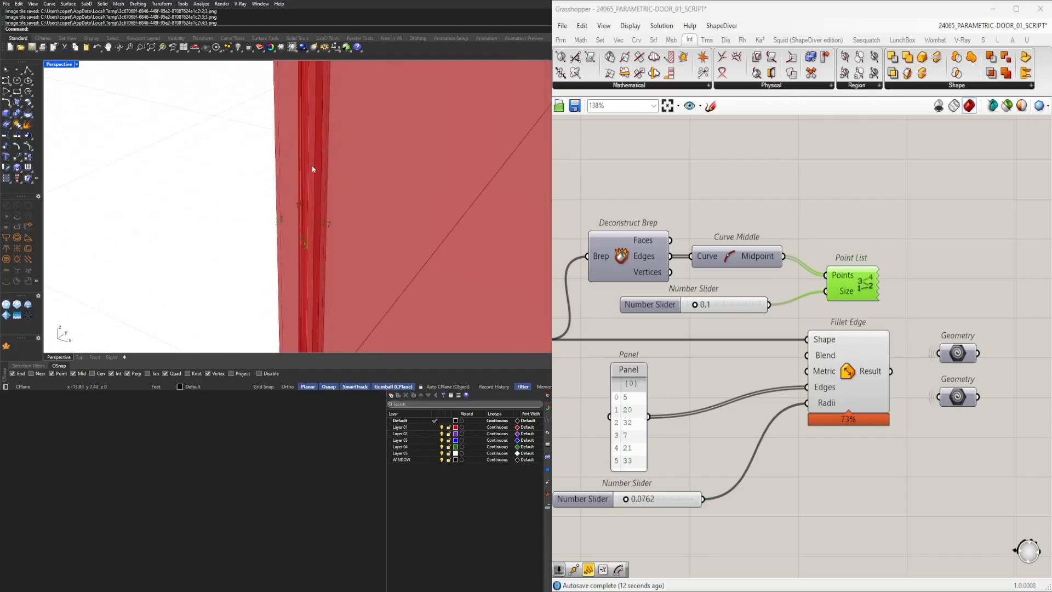
{"action": "scroll", "coordinate": [277, 275], "scroll_direction": "down", "scroll_amount": 4}
{"action": "right_click_drag", "start_coordinate": [276, 275], "coordinate": [416, 214]}
{"action": "scroll", "coordinate": [258, 125], "scroll_direction": "up", "scroll_amount": 5}
{"action": "scroll", "coordinate": [366, 148], "scroll_direction": "up", "scroll_amount": 6}
{"action": "scroll", "coordinate": [416, 213], "scroll_direction": "down", "scroll_amount": 5}
{"action": "right_click_drag", "start_coordinate": [351, 214], "coordinate": [426, 154]}
{"action": "scroll", "coordinate": [376, 269], "scroll_direction": "up", "scroll_amount": 6}
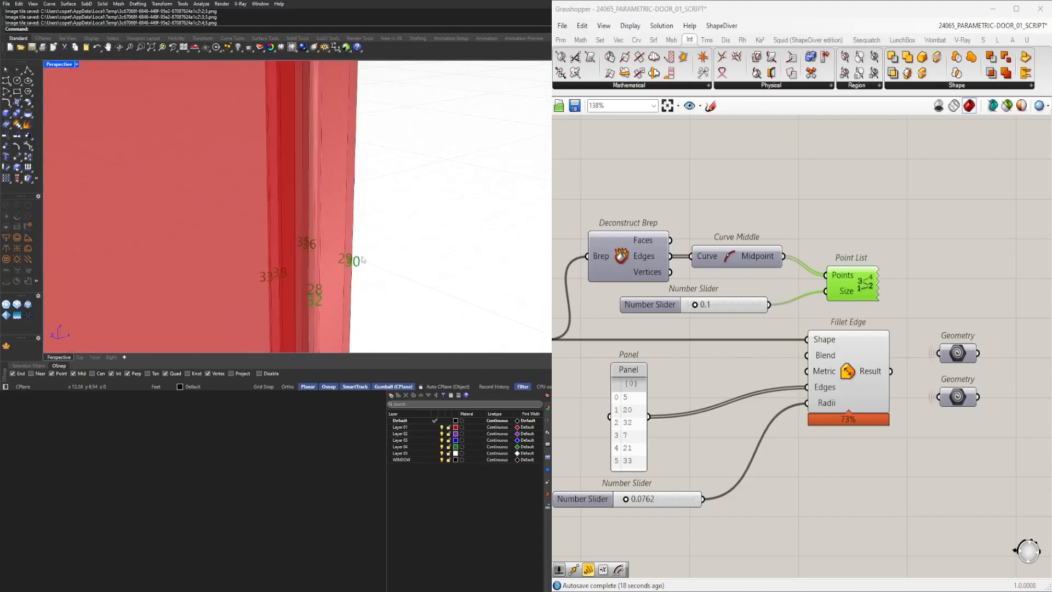
{"action": "scroll", "coordinate": [362, 260], "scroll_direction": "down", "scroll_amount": 2}
Add the edge indices 3, 18 and 30 to the panel list.
{"action": "double_click", "coordinate": [634, 431]}
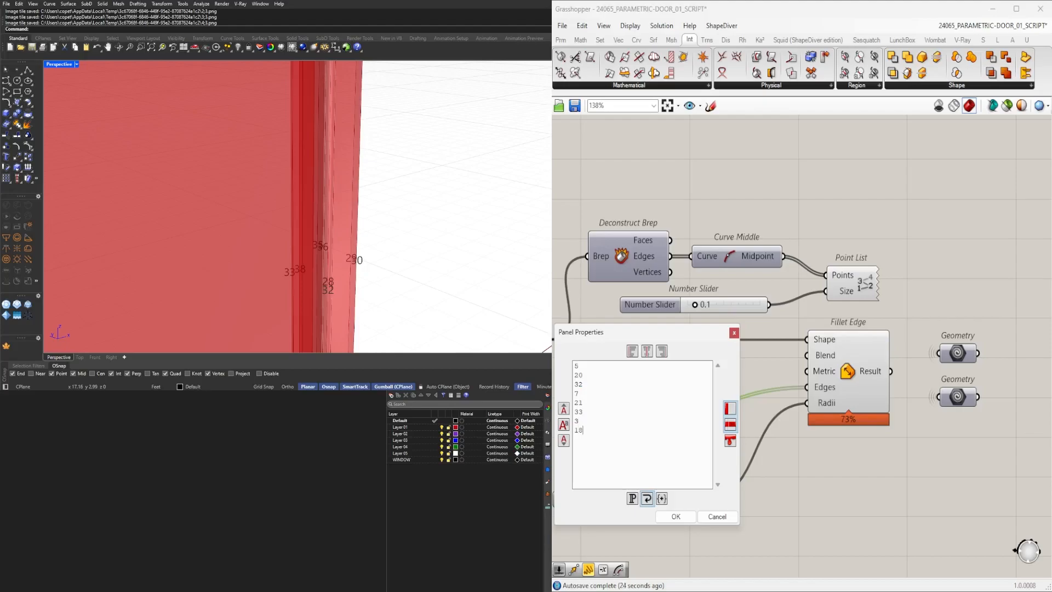
{"action": "left_click", "coordinate": [674, 520]}
Orbit and zoom around the whole frame to read further edge index labels.
{"action": "scroll", "coordinate": [379, 222], "scroll_direction": "down", "scroll_amount": 5}
{"action": "right_click_drag", "start_coordinate": [371, 218], "coordinate": [462, 121]}
{"action": "scroll", "coordinate": [259, 115], "scroll_direction": "up", "scroll_amount": 4}
{"action": "scroll", "coordinate": [258, 116], "scroll_direction": "up", "scroll_amount": 2}
{"action": "scroll", "coordinate": [257, 116], "scroll_direction": "down", "scroll_amount": 5}
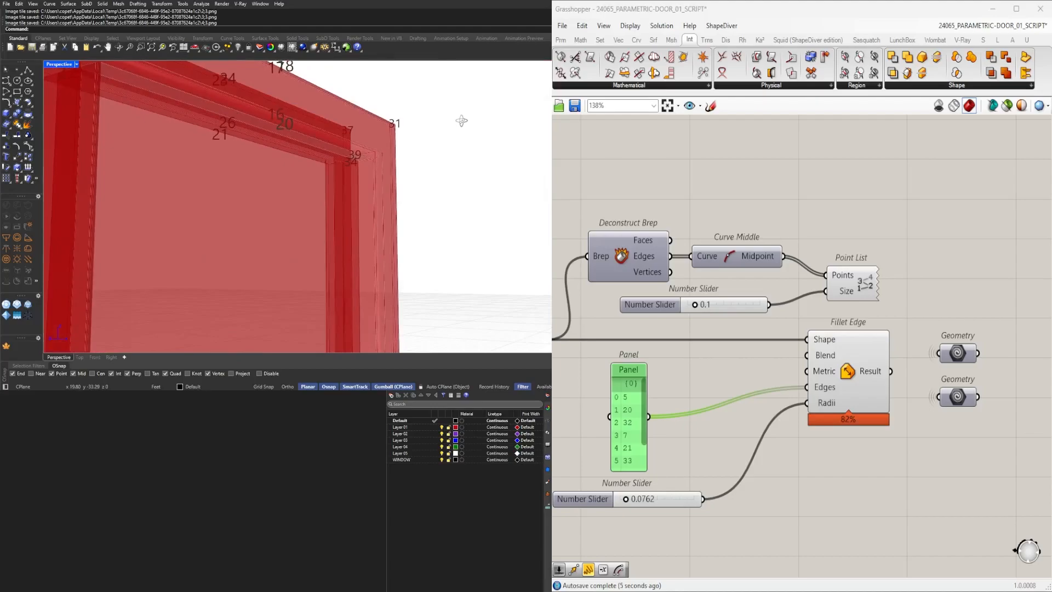
{"action": "scroll", "coordinate": [320, 118], "scroll_direction": "up", "scroll_amount": 3}
{"action": "right_click_drag", "start_coordinate": [317, 115], "coordinate": [388, 104]}
{"action": "scroll", "coordinate": [286, 125], "scroll_direction": "down", "scroll_amount": 4}
{"action": "right_click_drag", "start_coordinate": [280, 235], "coordinate": [237, 101], "text": "shift"}
{"action": "scroll", "coordinate": [245, 201], "scroll_direction": "down", "scroll_amount": 3}
{"action": "right_click_drag", "start_coordinate": [247, 202], "coordinate": [498, 198]}
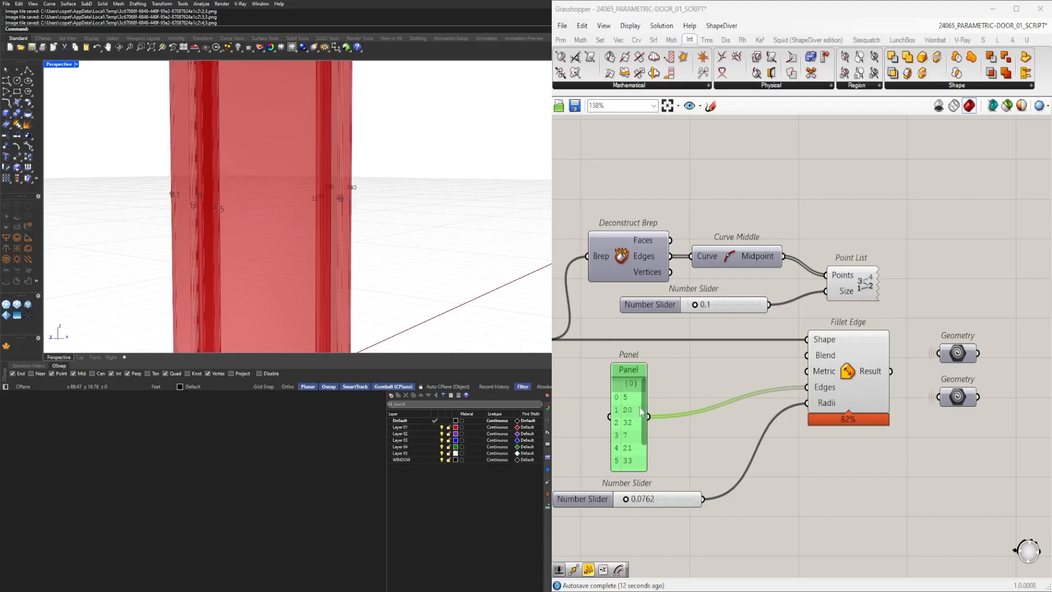
{"action": "mouse_move", "coordinate": [365, 254]}
{"action": "right_mouse_down"}
{"action": "mouse_move", "coordinate": [291, 267]}
{"action": "mouse_move", "coordinate": [261, 258]}
{"action": "mouse_move", "coordinate": [383, 268]}
{"action": "mouse_move", "coordinate": [357, 257]}
{"action": "right_mouse_up"}
{"action": "scroll", "coordinate": [629, 414], "scroll_direction": "down", "scroll_amount": 2}
{"action": "scroll", "coordinate": [629, 415], "scroll_direction": "up", "scroll_amount": 2}
{"action": "scroll", "coordinate": [378, 162], "scroll_direction": "up", "scroll_amount": 5}
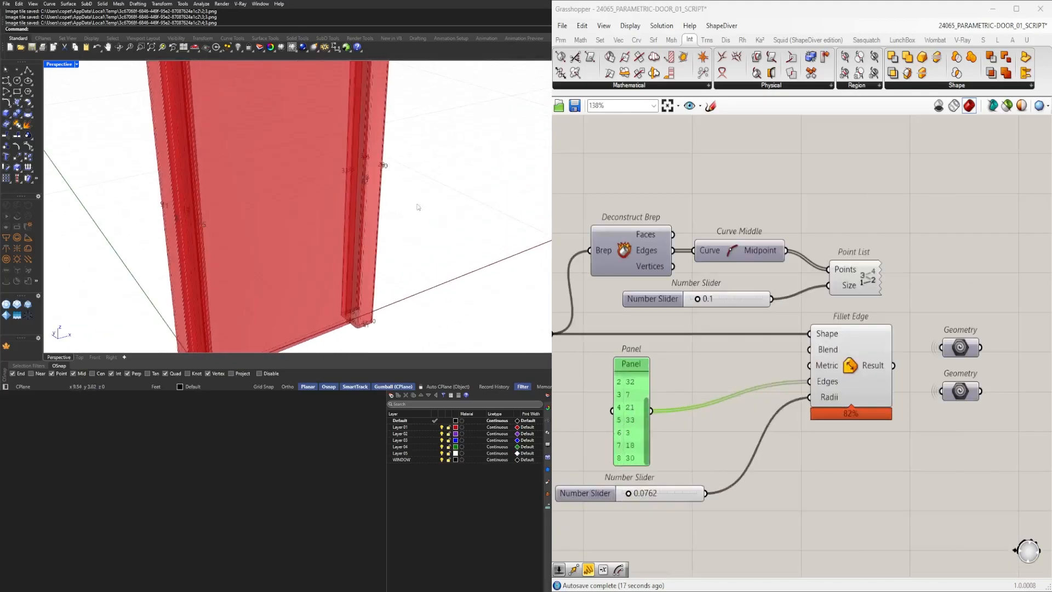
{"action": "scroll", "coordinate": [388, 163], "scroll_direction": "down", "scroll_amount": 8}
{"action": "right_click_drag", "start_coordinate": [383, 163], "coordinate": [515, 198]}
{"action": "scroll", "coordinate": [351, 195], "scroll_direction": "up", "scroll_amount": 7}
{"action": "right_click_drag", "start_coordinate": [268, 194], "coordinate": [261, 225]}
{"action": "scroll", "coordinate": [299, 204], "scroll_direction": "down", "scroll_amount": 7}
{"action": "scroll", "coordinate": [291, 227], "scroll_direction": "up", "scroll_amount": 6}
{"action": "scroll", "coordinate": [254, 222], "scroll_direction": "up", "scroll_amount": 7}
{"action": "scroll", "coordinate": [261, 225], "scroll_direction": "down", "scroll_amount": 7}
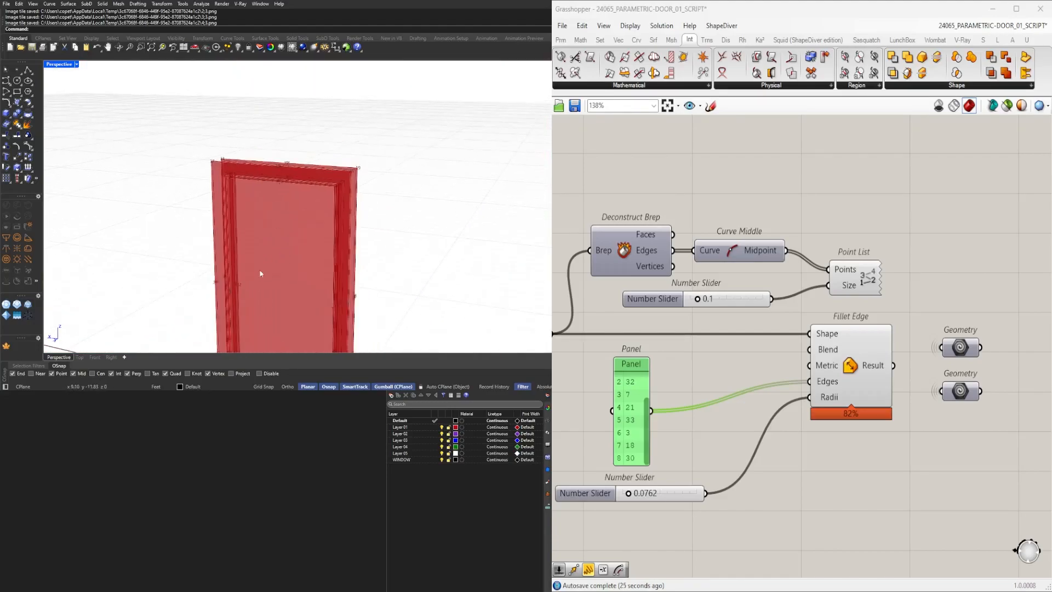
{"action": "right_click_drag", "start_coordinate": [261, 274], "coordinate": [261, 181]}
{"action": "scroll", "coordinate": [261, 172], "scroll_direction": "up", "scroll_amount": 3}
{"action": "scroll", "coordinate": [261, 172], "scroll_direction": "up", "scroll_amount": 5}
{"action": "scroll", "coordinate": [630, 410], "scroll_direction": "up", "scroll_amount": 1}
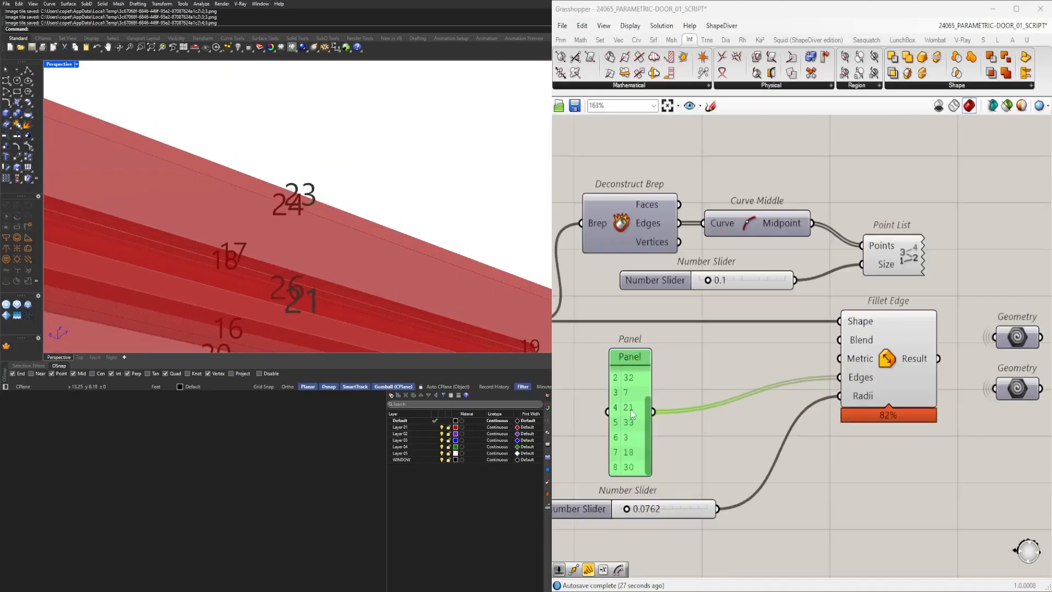
Add the edge indices 35 and 23 to the panel list.
{"action": "double_click", "coordinate": [631, 416]}
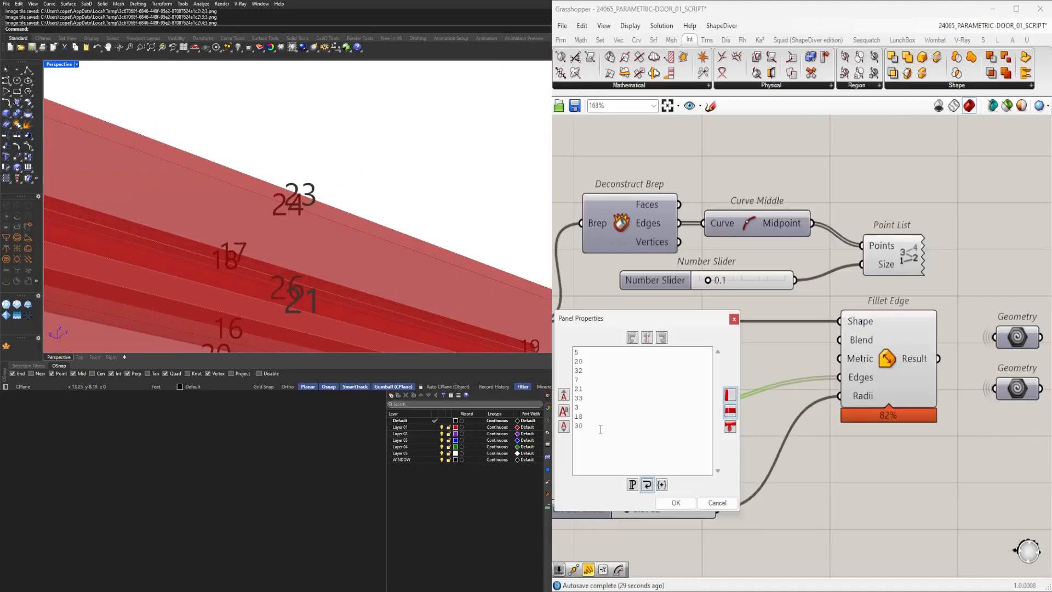
{"action": "left_click", "coordinate": [676, 502]}
{"action": "scroll", "coordinate": [320, 190], "scroll_direction": "down", "scroll_amount": 5}
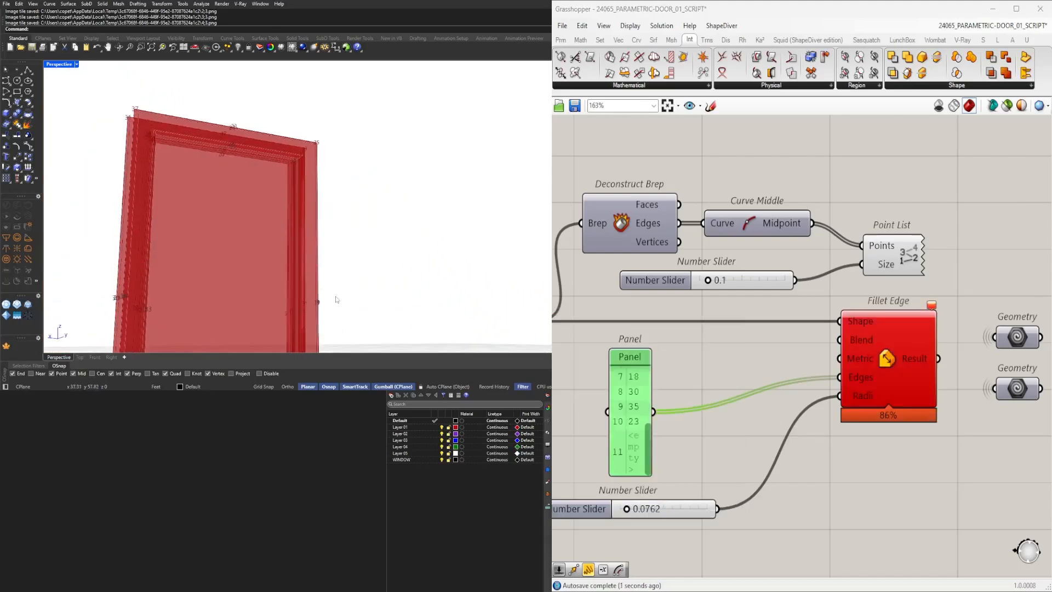
Add the edge index 9 to the panel list.
{"action": "scroll", "coordinate": [329, 307], "scroll_direction": "up", "scroll_amount": 5}
{"action": "right_click_drag", "start_coordinate": [310, 314], "coordinate": [293, 326]}
{"action": "scroll", "coordinate": [282, 284], "scroll_direction": "up", "scroll_amount": 3}
{"action": "mouse_move", "coordinate": [281, 285]}
{"action": "right_mouse_down"}
{"action": "mouse_move", "coordinate": [298, 289]}
{"action": "mouse_move", "coordinate": [298, 271]}
{"action": "mouse_move", "coordinate": [393, 298]}
{"action": "mouse_move", "coordinate": [219, 289]}
{"action": "mouse_move", "coordinate": [359, 301]}
{"action": "mouse_move", "coordinate": [290, 281]}
{"action": "right_mouse_up"}
{"action": "scroll", "coordinate": [300, 269], "scroll_direction": "down", "scroll_amount": 4}
{"action": "scroll", "coordinate": [393, 298], "scroll_direction": "up", "scroll_amount": 4}
{"action": "scroll", "coordinate": [409, 286], "scroll_direction": "down", "scroll_amount": 4}
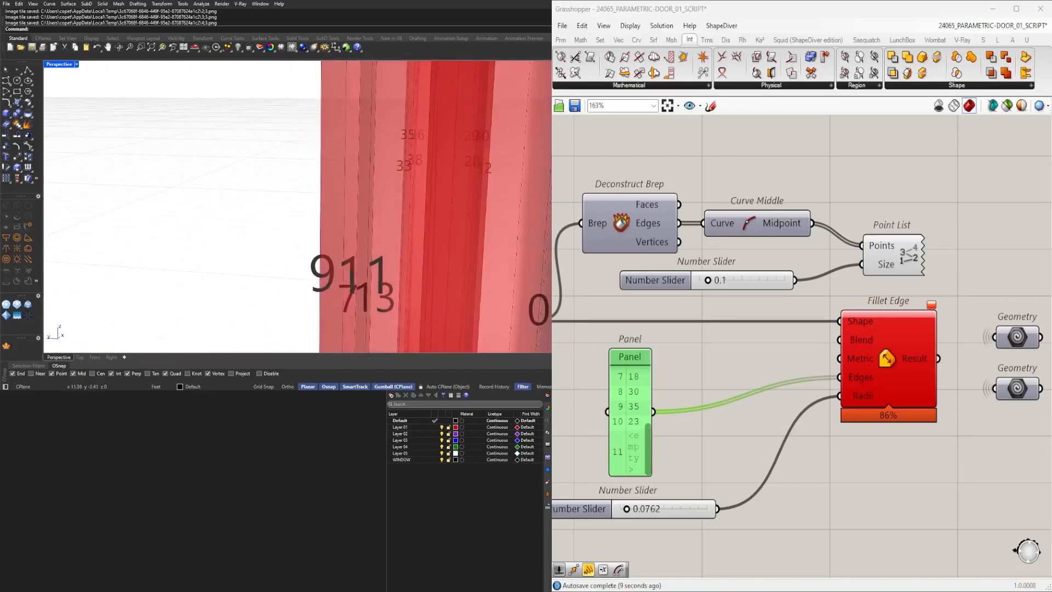
{"action": "double_click", "coordinate": [624, 450]}
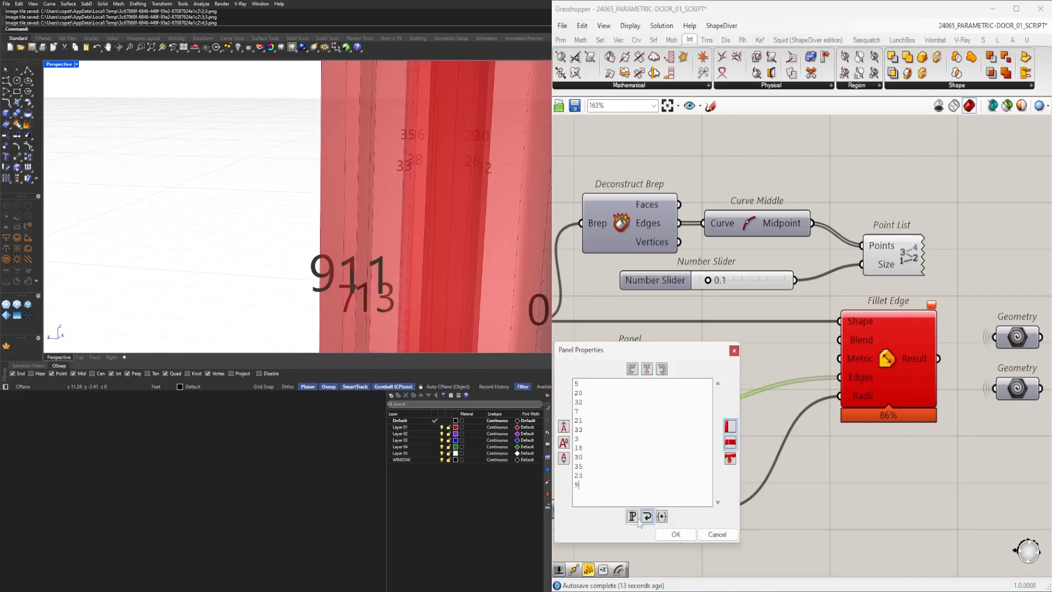
{"action": "left_click", "coordinate": [674, 535]}
Connect the Fillet Edge result to the Geometry parameter feeding the Custom Preview.
{"action": "right_click_drag", "start_coordinate": [391, 266], "coordinate": [498, 265]}
{"action": "scroll", "coordinate": [438, 263], "scroll_direction": "down", "scroll_amount": 8}
{"action": "scroll", "coordinate": [787, 353], "scroll_direction": "down", "scroll_amount": 5}
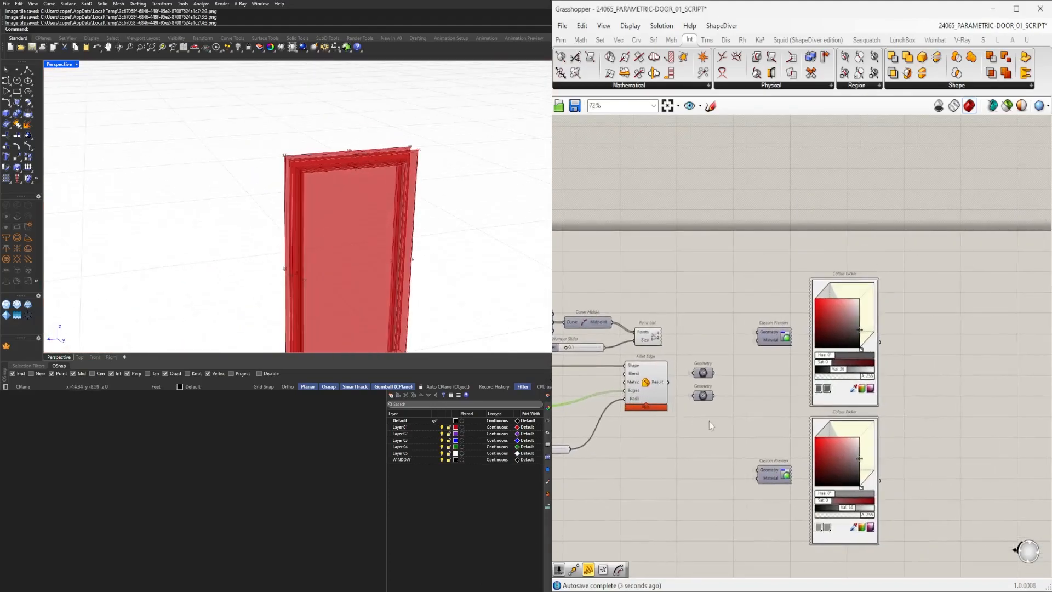
{"action": "scroll", "coordinate": [661, 426], "scroll_direction": "up", "scroll_amount": 3}
{"action": "left_click", "coordinate": [634, 385]}
{"action": "scroll", "coordinate": [666, 350], "scroll_direction": "up", "scroll_amount": 2}
{"action": "scroll", "coordinate": [689, 376], "scroll_direction": "down", "scroll_amount": 1}
{"action": "right_click_drag", "start_coordinate": [690, 376], "coordinate": [775, 378]}
{"action": "left_click", "coordinate": [823, 345]}
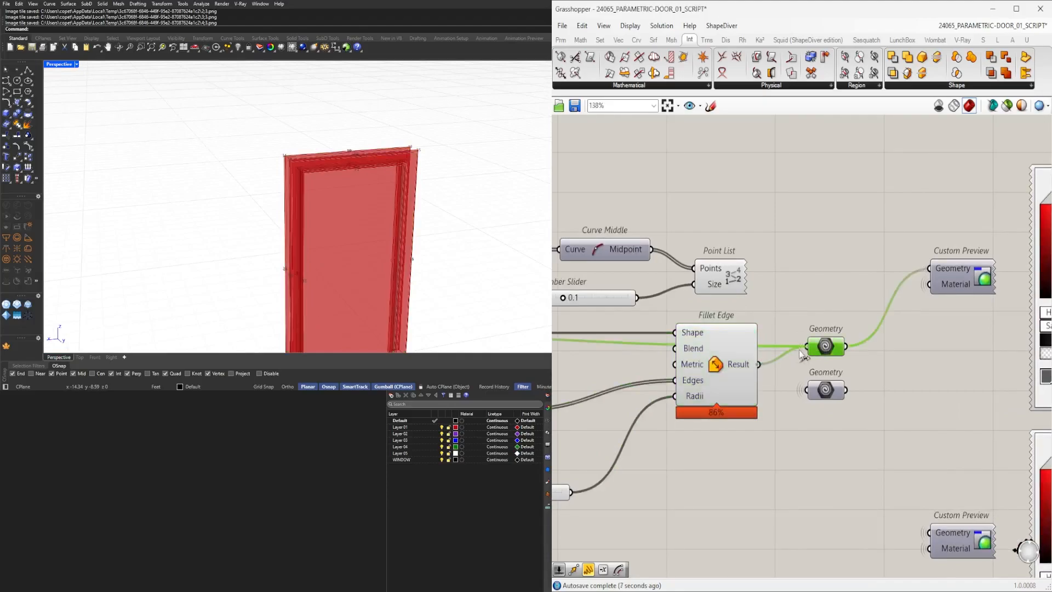
Select both Custom Preview components and toggle their state.
{"action": "right_click_drag", "start_coordinate": [860, 352], "coordinate": [729, 351]}
{"action": "scroll", "coordinate": [827, 465], "scroll_direction": "down", "scroll_amount": 3}
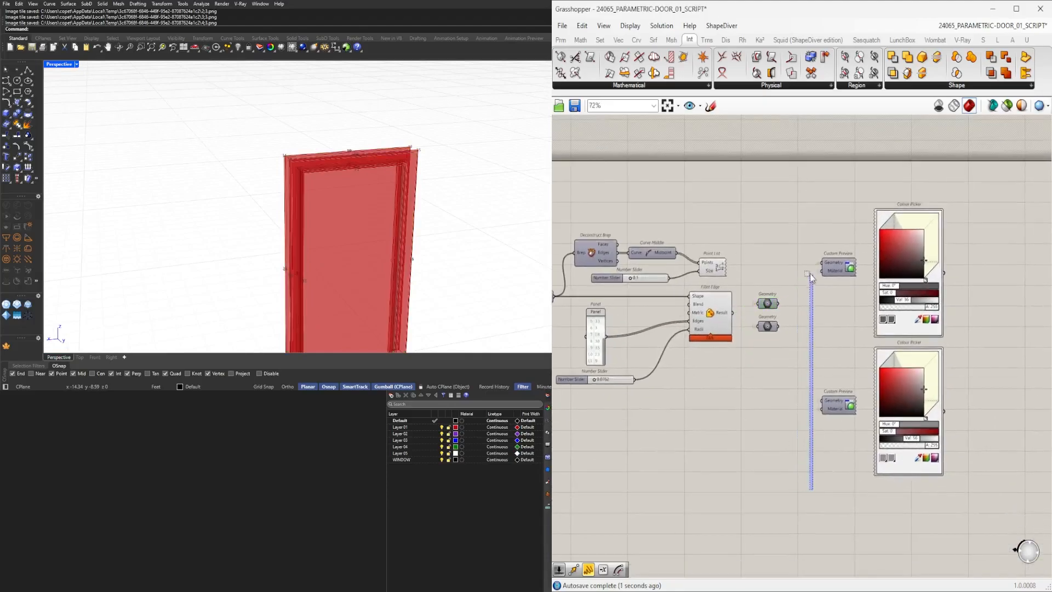
{"action": "left_click_drag", "start_coordinate": [841, 437], "coordinate": [806, 242]}
{"action": "middle_click", "coordinate": [834, 248]}
{"action": "left_click", "coordinate": [854, 229]}
{"action": "left_click", "coordinate": [788, 386]}
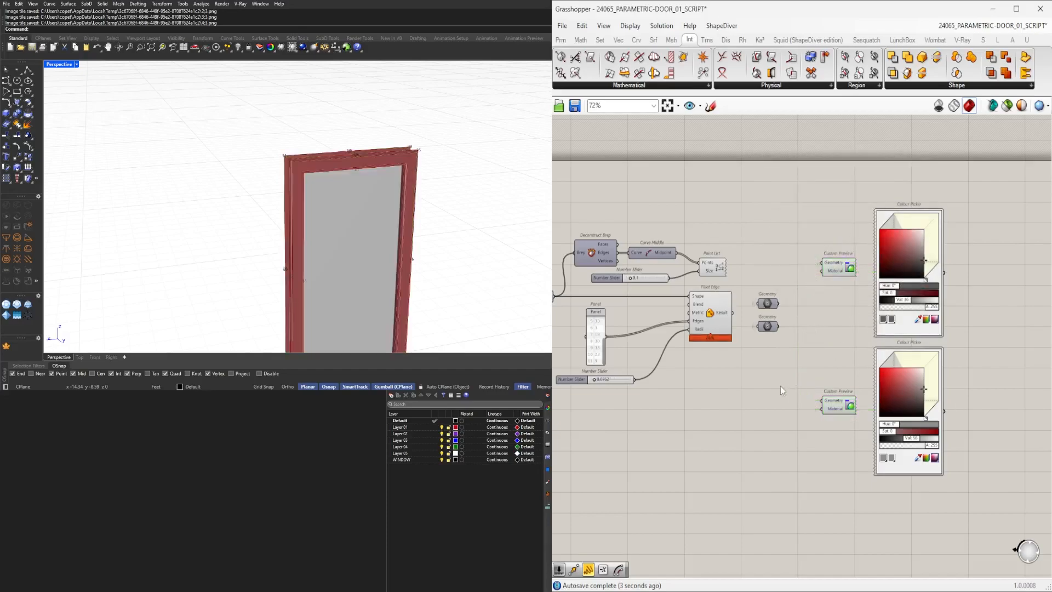
Turn off the Fillet Edge component's preview.
{"action": "scroll", "coordinate": [752, 348], "scroll_direction": "up", "scroll_amount": 3}
{"action": "left_click_drag", "start_coordinate": [686, 295], "coordinate": [684, 289]}
{"action": "middle_click", "coordinate": [692, 286]}
{"action": "left_click", "coordinate": [715, 263]}
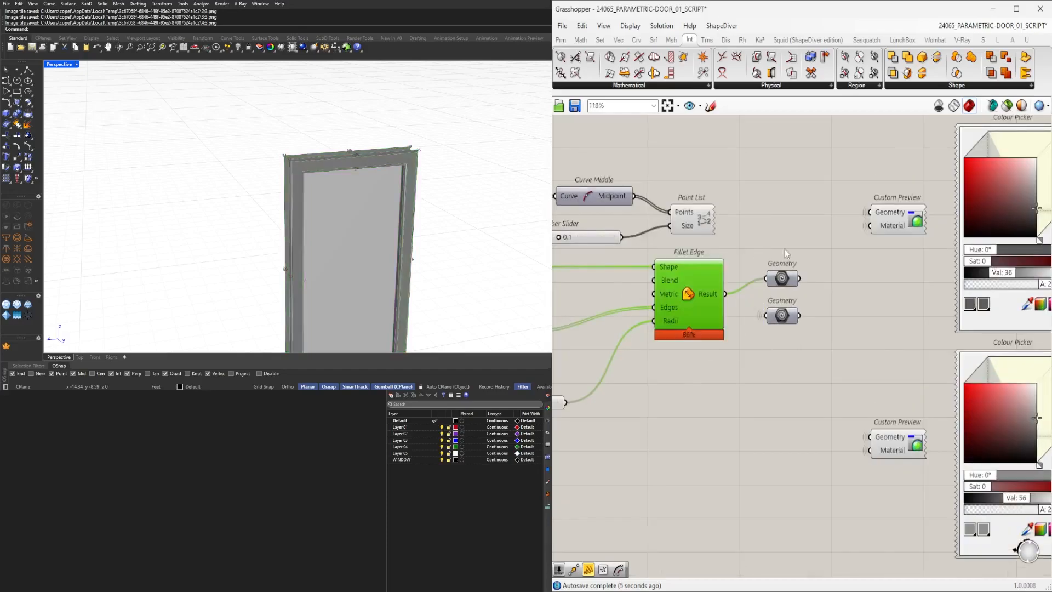
Zoom and orbit the viewport to examine the filleted frame corner edges.
{"action": "right_click_drag", "start_coordinate": [398, 222], "coordinate": [374, 179]}
{"action": "scroll", "coordinate": [394, 181], "scroll_direction": "up", "scroll_amount": 8}
{"action": "scroll", "coordinate": [394, 184], "scroll_direction": "down", "scroll_amount": 5}
{"action": "scroll", "coordinate": [359, 183], "scroll_direction": "down", "scroll_amount": 3}
{"action": "scroll", "coordinate": [285, 148], "scroll_direction": "up", "scroll_amount": 4}
{"action": "scroll", "coordinate": [374, 179], "scroll_direction": "down", "scroll_amount": 5}
{"action": "scroll", "coordinate": [307, 248], "scroll_direction": "up", "scroll_amount": 8}
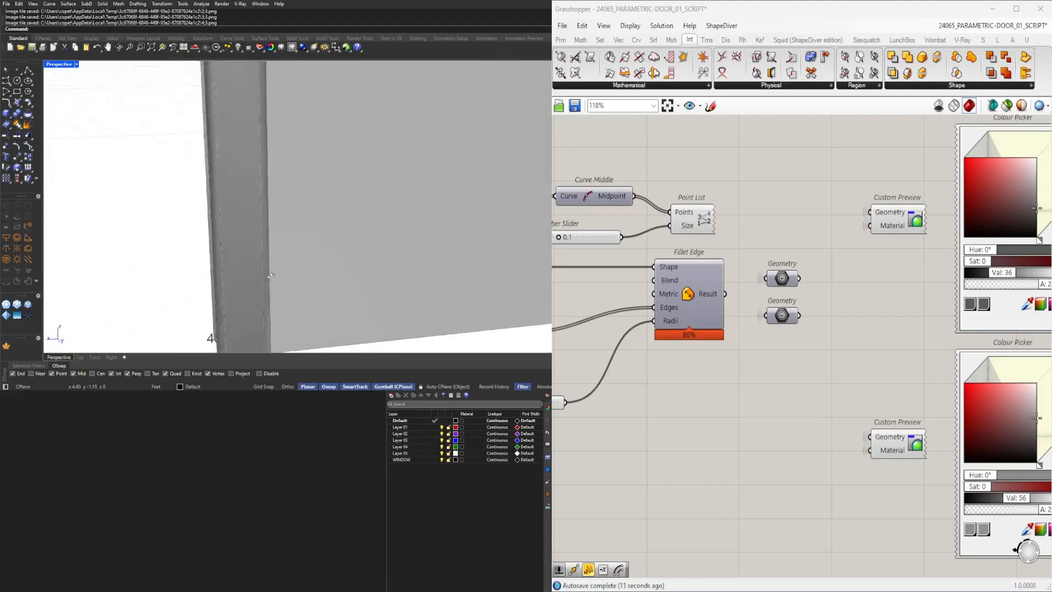
{"action": "right_click_drag", "start_coordinate": [518, 292], "coordinate": [194, 276]}
{"action": "scroll", "coordinate": [192, 277], "scroll_direction": "up", "scroll_amount": 8}
{"action": "scroll", "coordinate": [190, 281], "scroll_direction": "down", "scroll_amount": 9}
{"action": "right_click_drag", "start_coordinate": [185, 216], "coordinate": [438, 97], "text": "shift"}
{"action": "scroll", "coordinate": [232, 173], "scroll_direction": "up", "scroll_amount": 8}
{"action": "scroll", "coordinate": [277, 181], "scroll_direction": "down", "scroll_amount": 4}
{"action": "scroll", "coordinate": [364, 137], "scroll_direction": "down", "scroll_amount": 8}
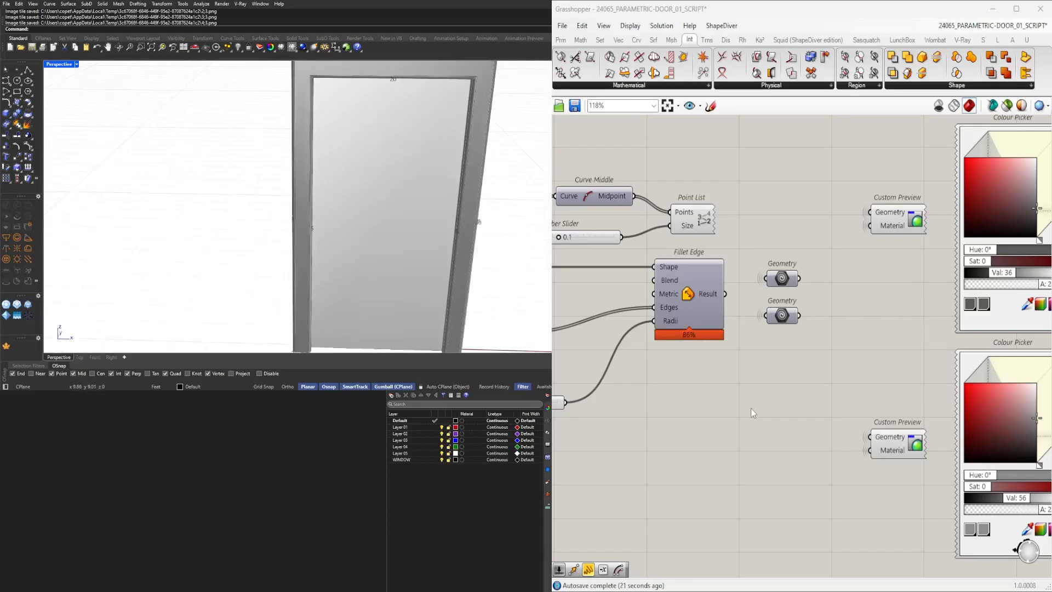
{"action": "right_click_drag", "start_coordinate": [633, 382], "coordinate": [782, 386]}
{"action": "scroll", "coordinate": [652, 406], "scroll_direction": "up", "scroll_amount": 10}
{"action": "left_click_drag", "start_coordinate": [596, 414], "coordinate": [556, 409]}
{"action": "right_click_drag", "start_coordinate": [332, 127], "coordinate": [318, 144], "text": "shift"}
{"action": "scroll", "coordinate": [315, 145], "scroll_direction": "up", "scroll_amount": 8}
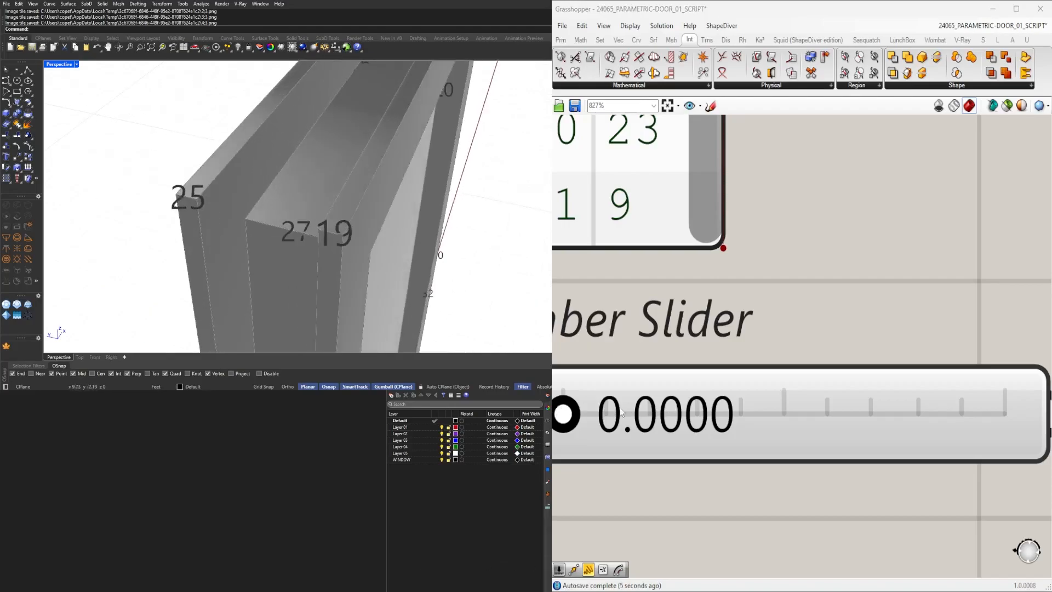
Set the slider feeding the fillet radius to 0.05.
{"action": "left_click_drag", "start_coordinate": [568, 414], "coordinate": [578, 415]}
{"action": "left_click_drag", "start_coordinate": [580, 415], "coordinate": [583, 415]}
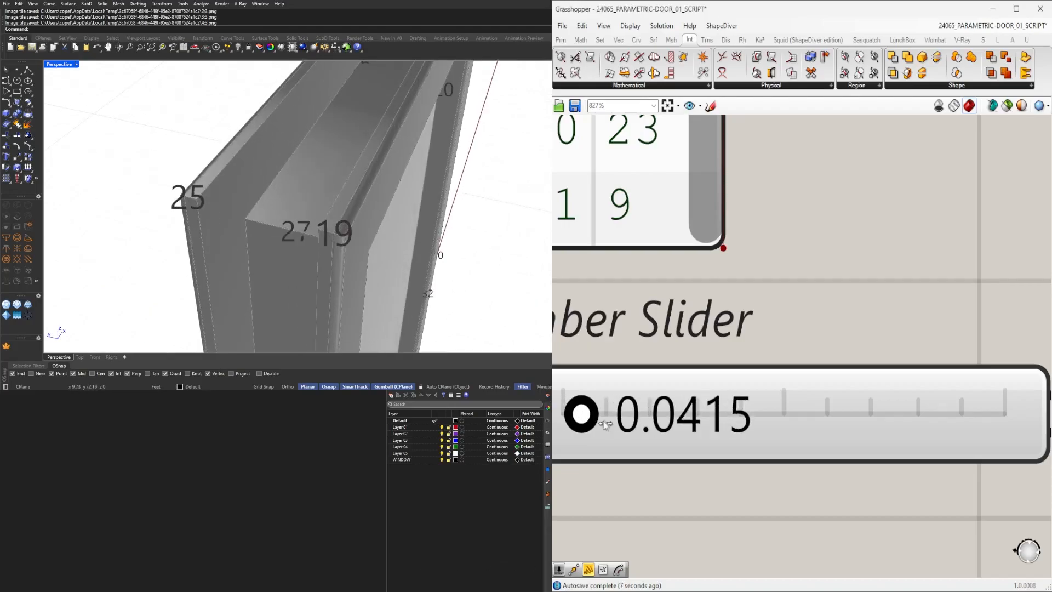
{"action": "double_click", "coordinate": [620, 423]}
{"action": "type", "text": ".05"}
{"action": "key", "text": "Return"}
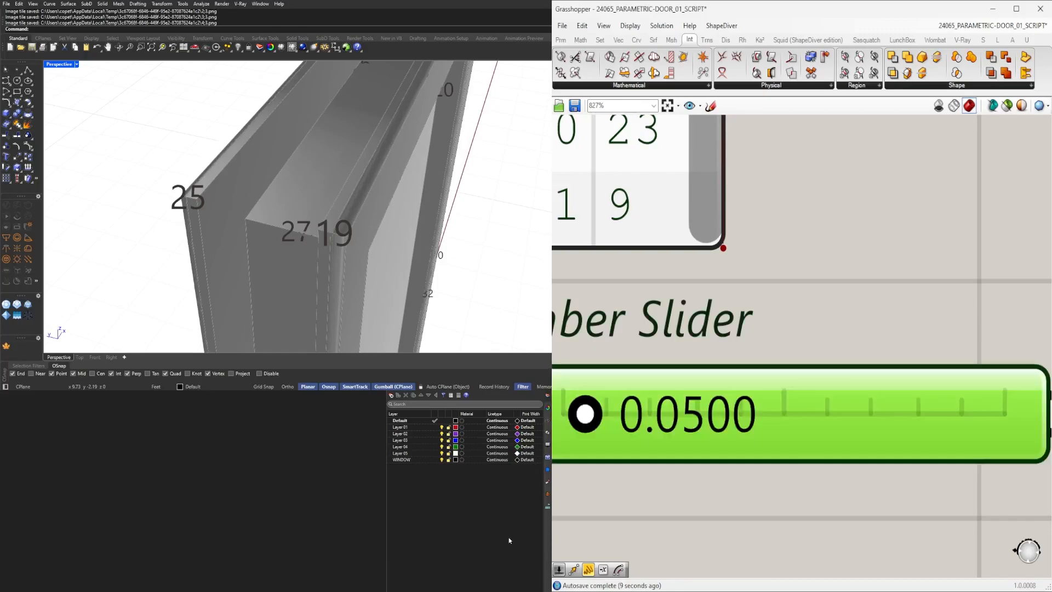
Adjust the fillet radius slider to about 0.0722 while checking the frame corner in the viewport.
{"action": "scroll", "coordinate": [378, 232], "scroll_direction": "down", "scroll_amount": 4}
{"action": "right_click_drag", "start_coordinate": [379, 232], "coordinate": [362, 167]}
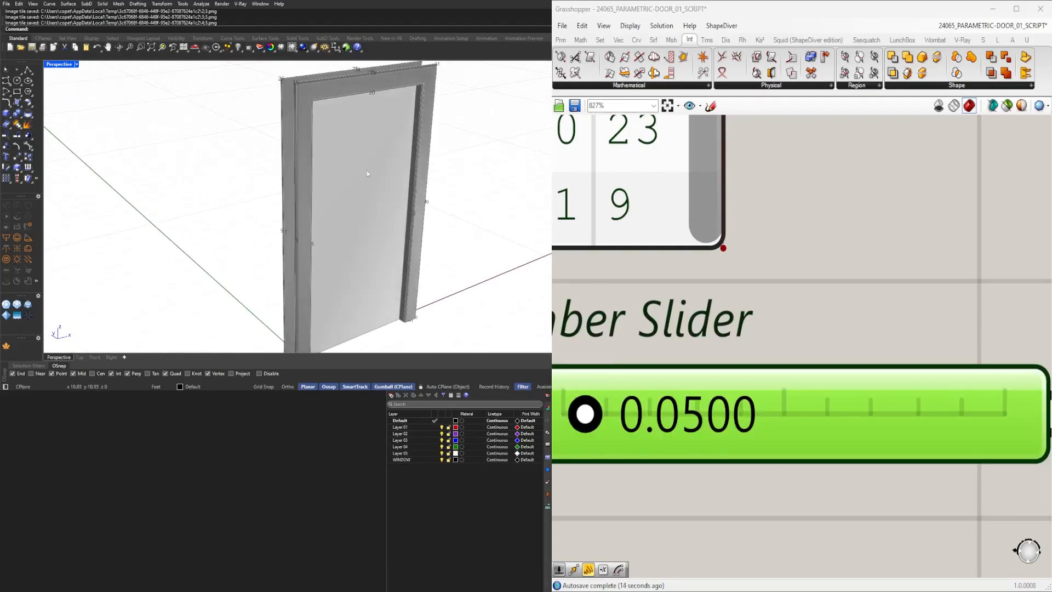
{"action": "scroll", "coordinate": [300, 121], "scroll_direction": "up", "scroll_amount": 5}
{"action": "scroll", "coordinate": [585, 418], "scroll_direction": "up", "scroll_amount": 2}
{"action": "left_click_drag", "start_coordinate": [587, 423], "coordinate": [627, 418]}
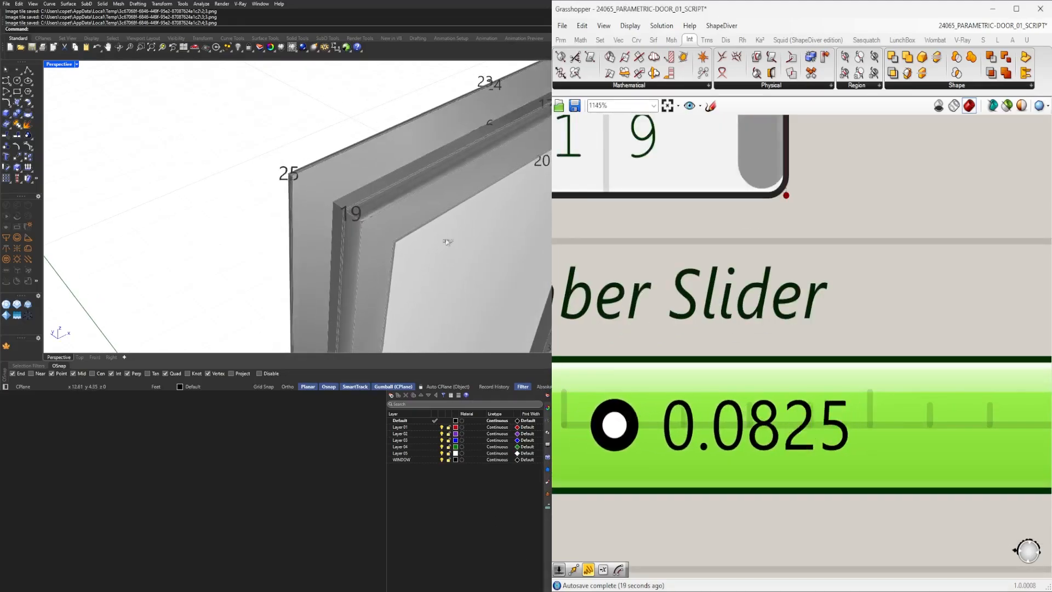
{"action": "scroll", "coordinate": [395, 227], "scroll_direction": "down", "scroll_amount": 4}
{"action": "right_click_drag", "start_coordinate": [364, 228], "coordinate": [304, 231]}
{"action": "scroll", "coordinate": [441, 124], "scroll_direction": "up", "scroll_amount": 5}
{"action": "mouse_move", "coordinate": [452, 120]}
{"action": "right_mouse_down"}
{"action": "mouse_move", "coordinate": [402, 117]}
{"action": "mouse_move", "coordinate": [463, 120]}
{"action": "right_mouse_up"}
{"action": "scroll", "coordinate": [460, 121], "scroll_direction": "down", "scroll_amount": 5}
{"action": "right_click_drag", "start_coordinate": [340, 137], "coordinate": [433, 137]}
{"action": "scroll", "coordinate": [301, 114], "scroll_direction": "up", "scroll_amount": 6}
{"action": "left_click_drag", "start_coordinate": [622, 426], "coordinate": [608, 426]}
{"action": "right_click_drag", "start_coordinate": [212, 270], "coordinate": [422, 145]}
{"action": "scroll", "coordinate": [376, 139], "scroll_direction": "down", "scroll_amount": 5}
{"action": "scroll", "coordinate": [825, 255], "scroll_direction": "down", "scroll_amount": 3}
{"action": "scroll", "coordinate": [824, 255], "scroll_direction": "down", "scroll_amount": 3}
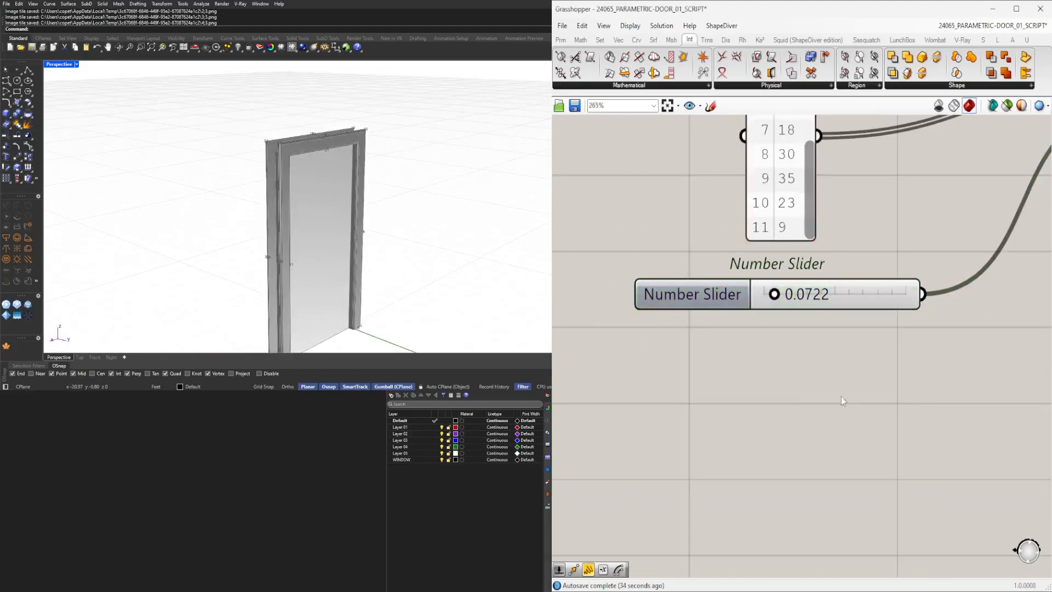
Rename the fillet radius slider to FILLET EDGE.
{"action": "right_click", "coordinate": [722, 294]}
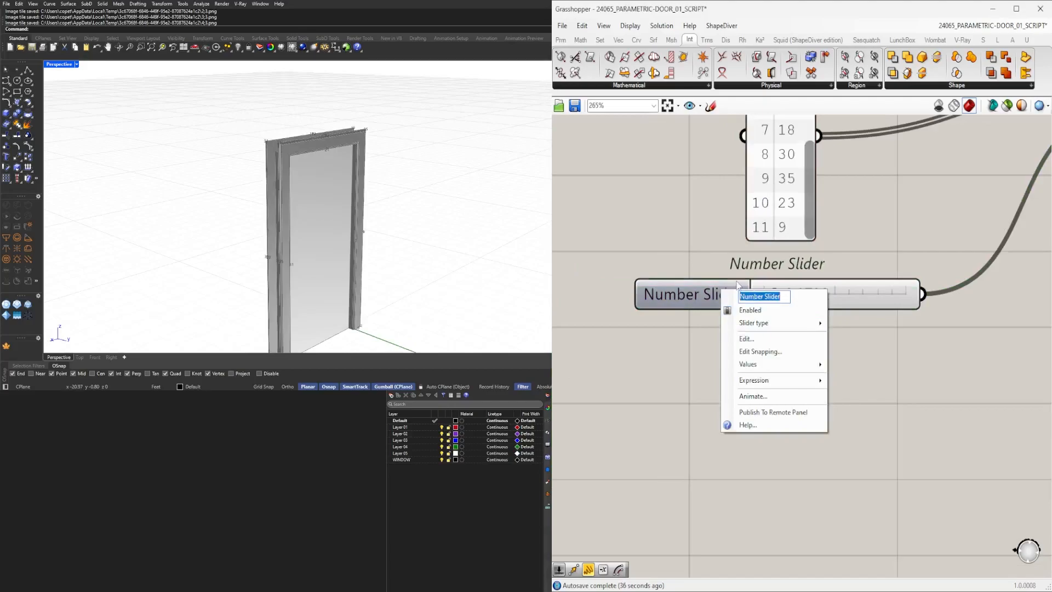
{"action": "type", "text": "FILLET ED"}
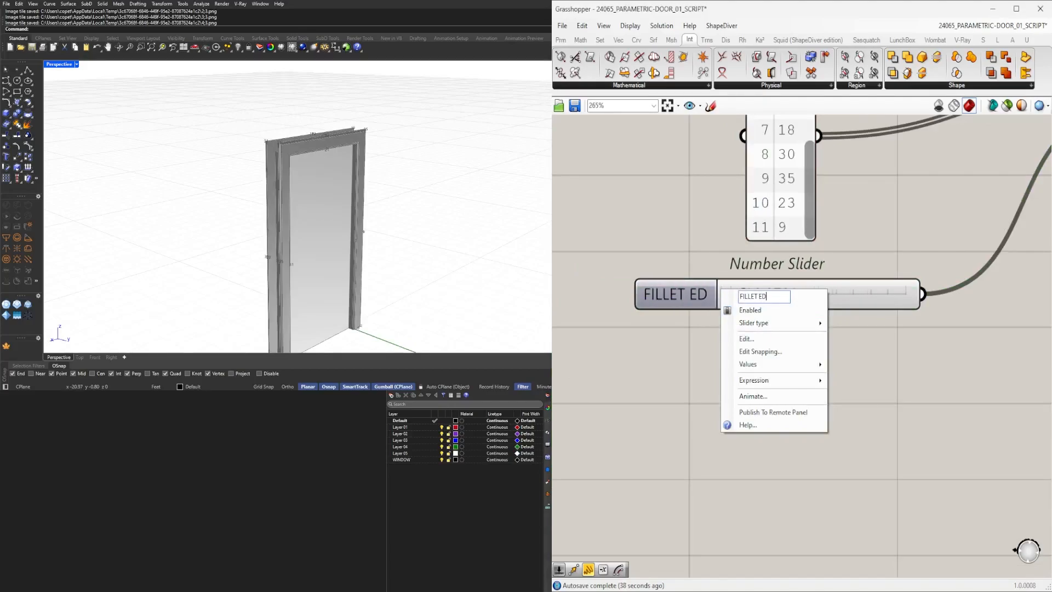
{"action": "type", "text": "GE"}
{"action": "key", "text": "Return"}
{"action": "left_click", "coordinate": [711, 292]}
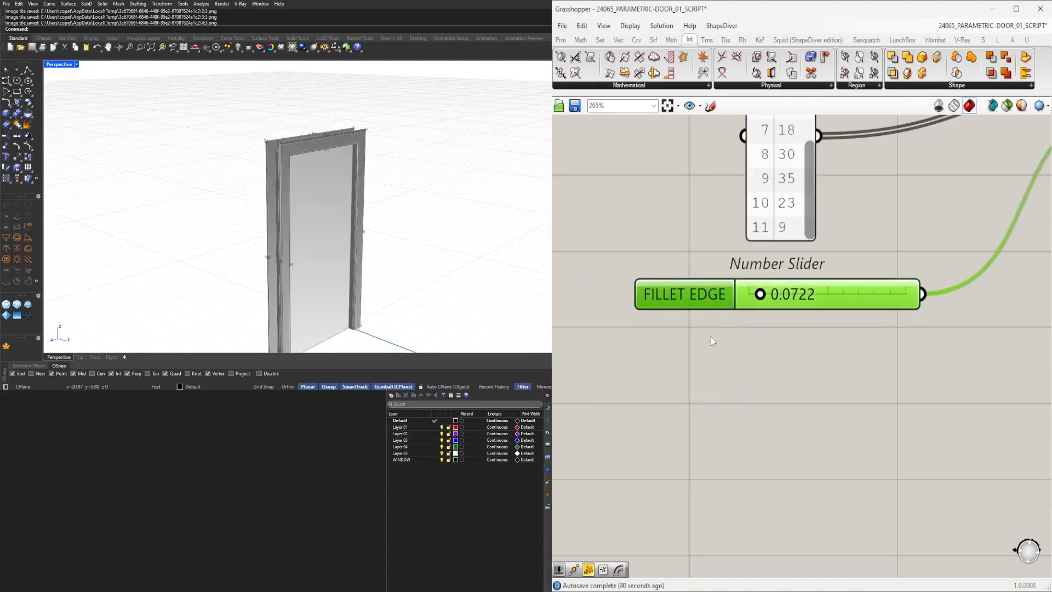
Review the fillet section of the definition and orbit the door in the viewport.
{"action": "scroll", "coordinate": [755, 380], "scroll_direction": "down", "scroll_amount": 3}
{"action": "scroll", "coordinate": [844, 254], "scroll_direction": "up", "scroll_amount": 2}
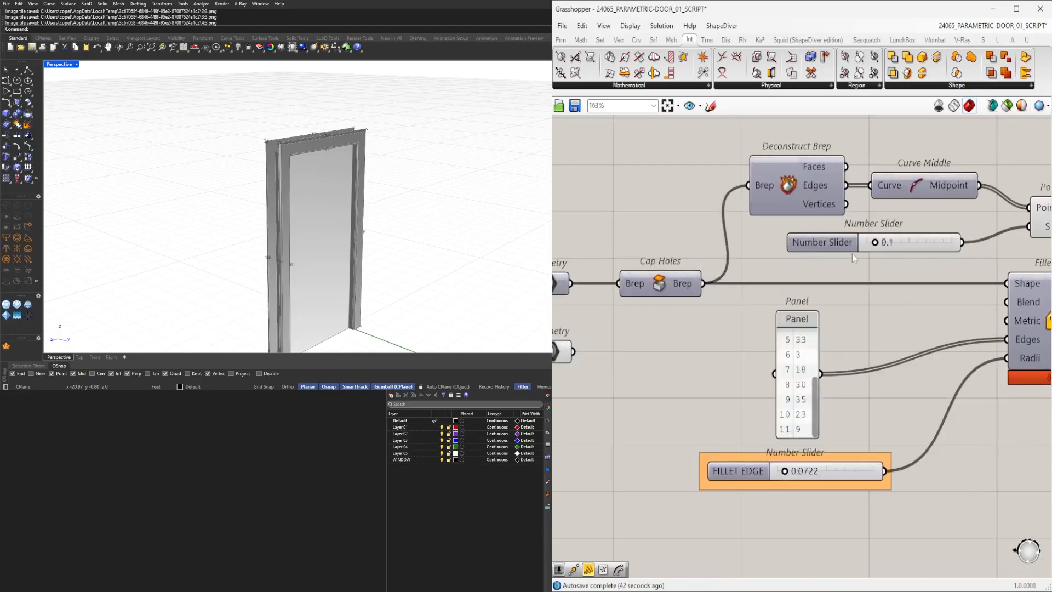
{"action": "scroll", "coordinate": [844, 255], "scroll_direction": "down", "scroll_amount": 2}
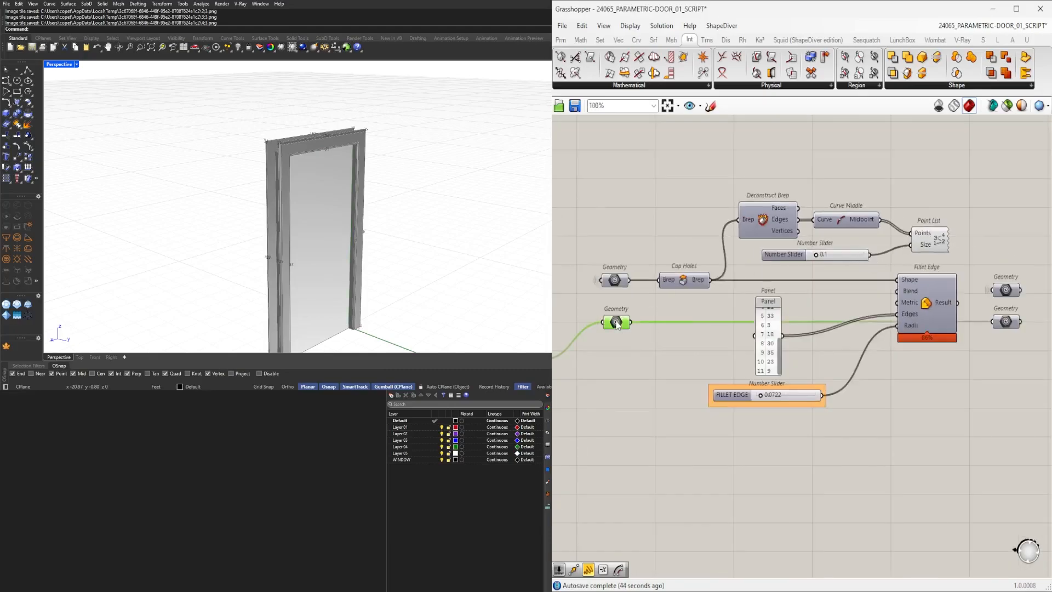
{"action": "middle_click", "coordinate": [616, 329]}
{"action": "right_click_drag", "start_coordinate": [969, 341], "coordinate": [794, 337]}
{"action": "right_click_drag", "start_coordinate": [782, 270], "coordinate": [829, 269]}
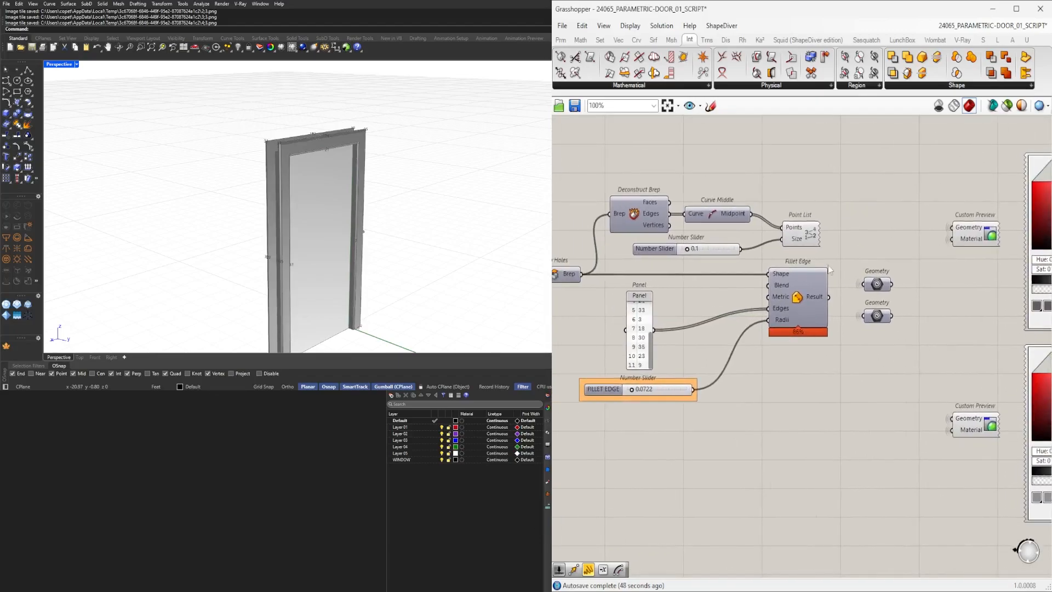
{"action": "middle_click", "coordinate": [705, 196]}
{"action": "left_click", "coordinate": [852, 177]}
{"action": "right_click_drag", "start_coordinate": [510, 175], "coordinate": [439, 174]}
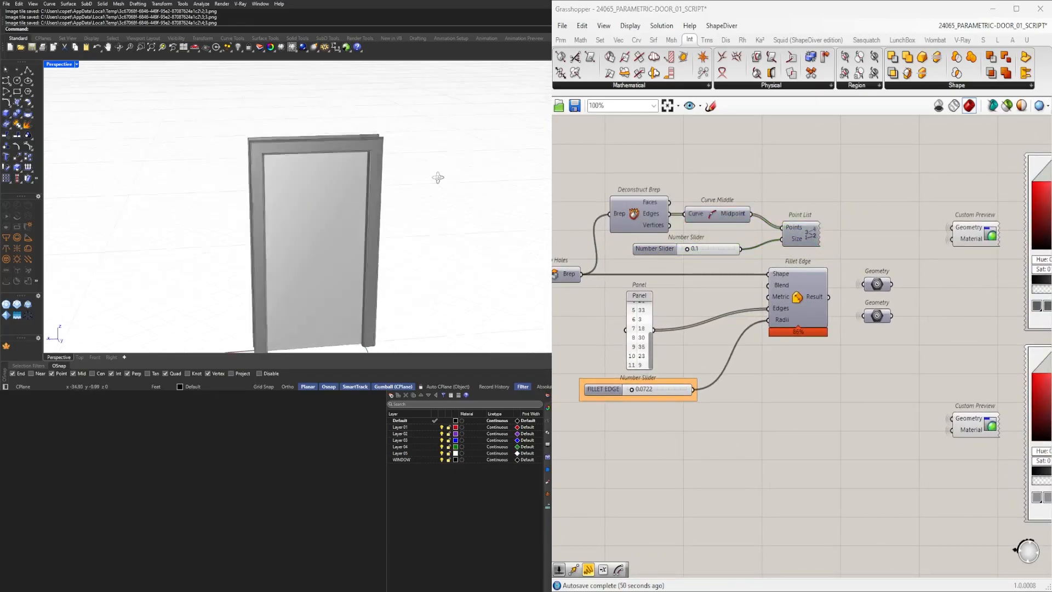
Select the right-hand block of components and shift it left to tidy the canvas layout.
{"action": "right_click_drag", "start_coordinate": [1042, 258], "coordinate": [914, 264]}
{"action": "right_click_drag", "start_coordinate": [501, 198], "coordinate": [455, 219]}
{"action": "scroll", "coordinate": [860, 285], "scroll_direction": "down", "scroll_amount": 4}
{"action": "scroll", "coordinate": [858, 289], "scroll_direction": "down", "scroll_amount": 2}
{"action": "right_click_drag", "start_coordinate": [773, 357], "coordinate": [914, 348]}
{"action": "scroll", "coordinate": [912, 348], "scroll_direction": "down", "scroll_amount": 2}
{"action": "right_click_drag", "start_coordinate": [812, 378], "coordinate": [856, 369]}
{"action": "scroll", "coordinate": [740, 327], "scroll_direction": "up", "scroll_amount": 5}
{"action": "scroll", "coordinate": [758, 359], "scroll_direction": "down", "scroll_amount": 3}
{"action": "scroll", "coordinate": [760, 359], "scroll_direction": "down", "scroll_amount": 3}
{"action": "left_click_drag", "start_coordinate": [987, 404], "coordinate": [810, 293]}
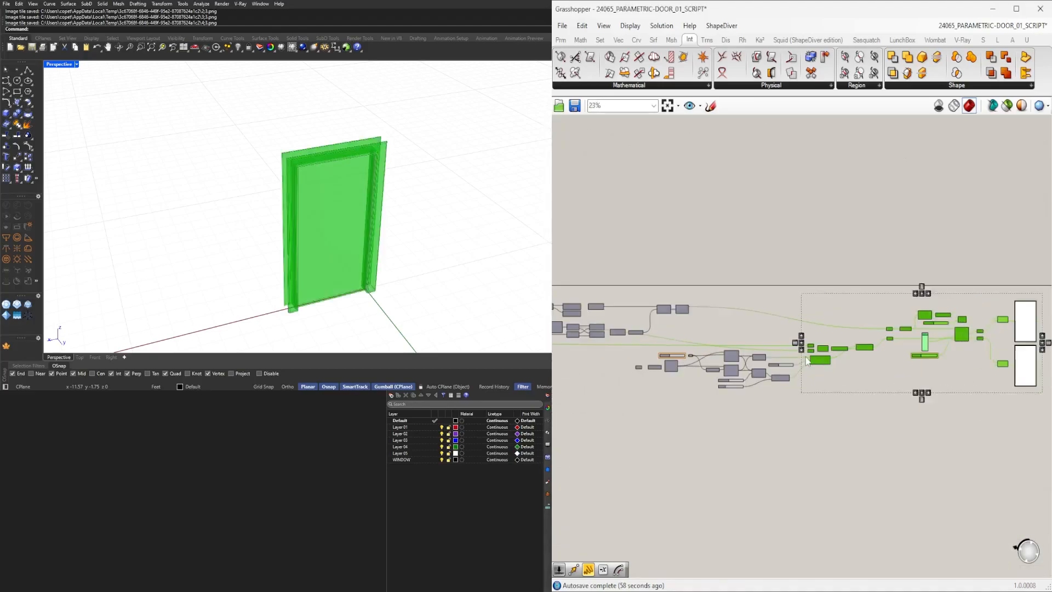
{"action": "scroll", "coordinate": [808, 359], "scroll_direction": "up", "scroll_amount": 5}
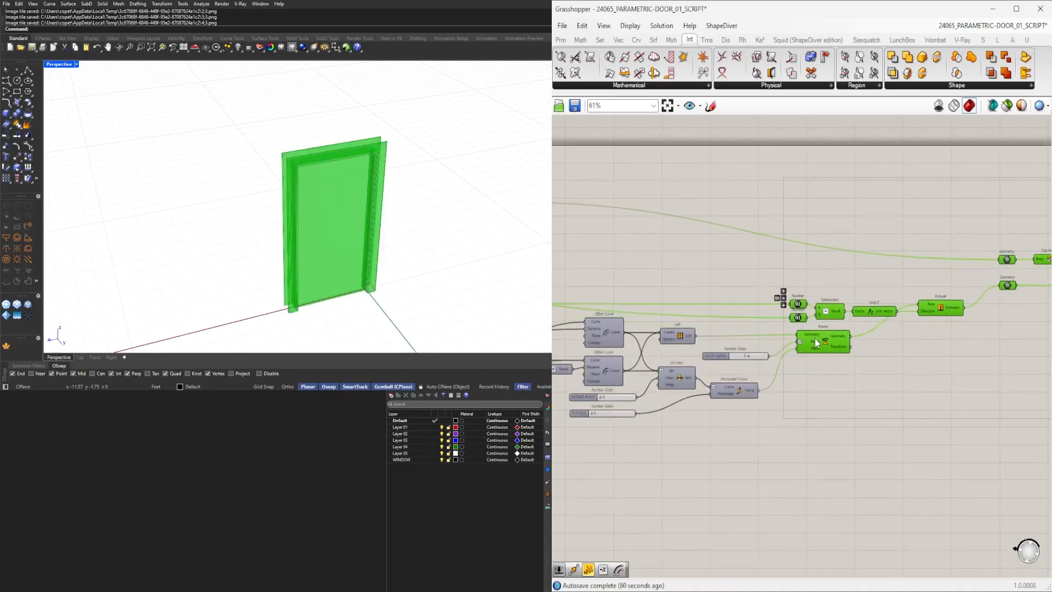
{"action": "left_click", "coordinate": [865, 217]}
{"action": "scroll", "coordinate": [747, 404], "scroll_direction": "down", "scroll_amount": 6}
{"action": "left_click_drag", "start_coordinate": [980, 434], "coordinate": [798, 358]}
{"action": "scroll", "coordinate": [709, 334], "scroll_direction": "up", "scroll_amount": 7}
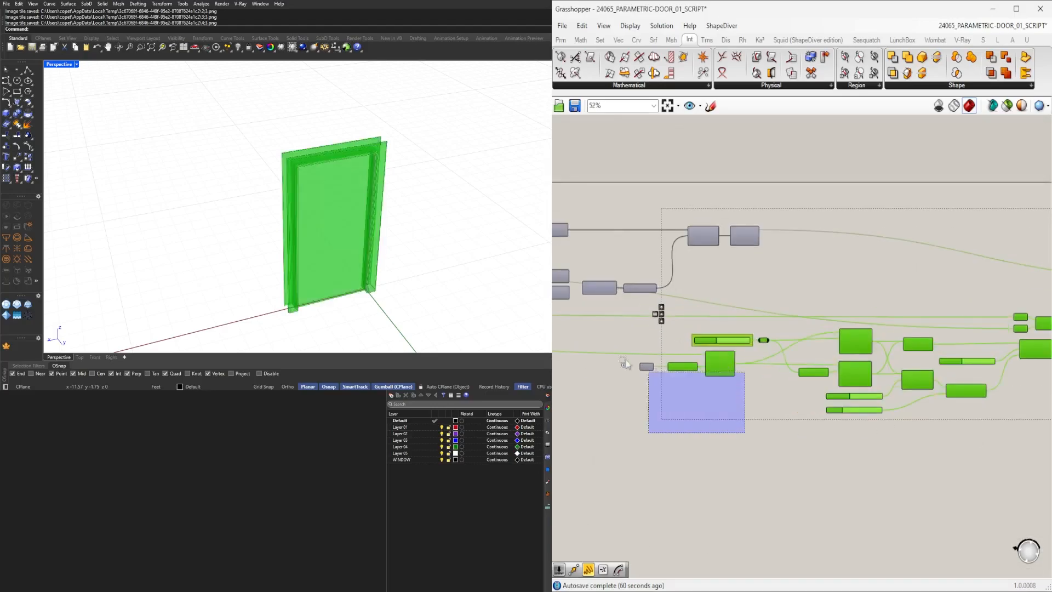
{"action": "scroll", "coordinate": [723, 369], "scroll_direction": "down", "scroll_amount": 2}
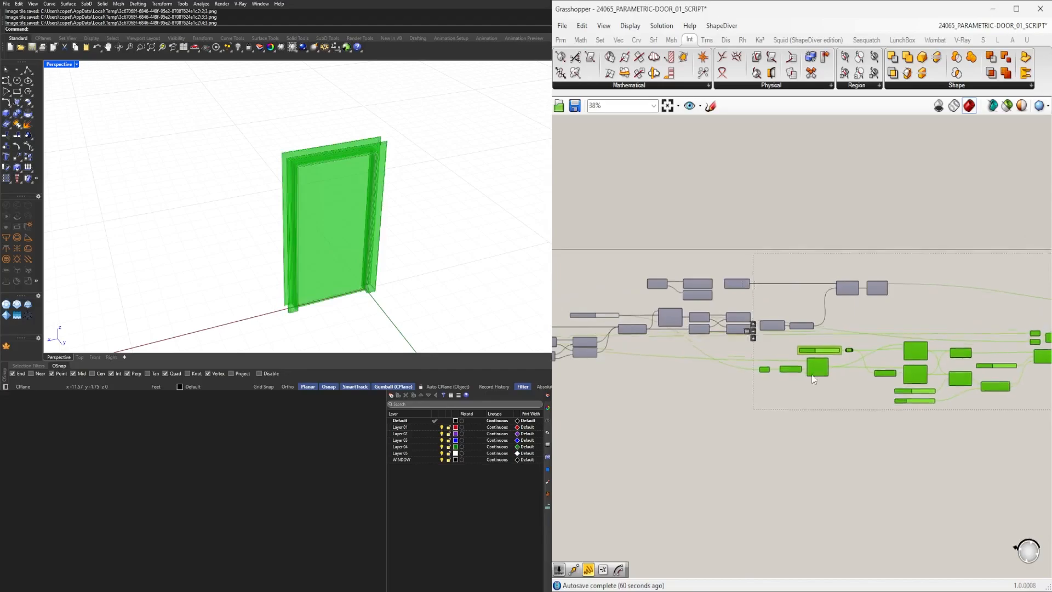
{"action": "scroll", "coordinate": [699, 379], "scroll_direction": "up", "scroll_amount": 3}
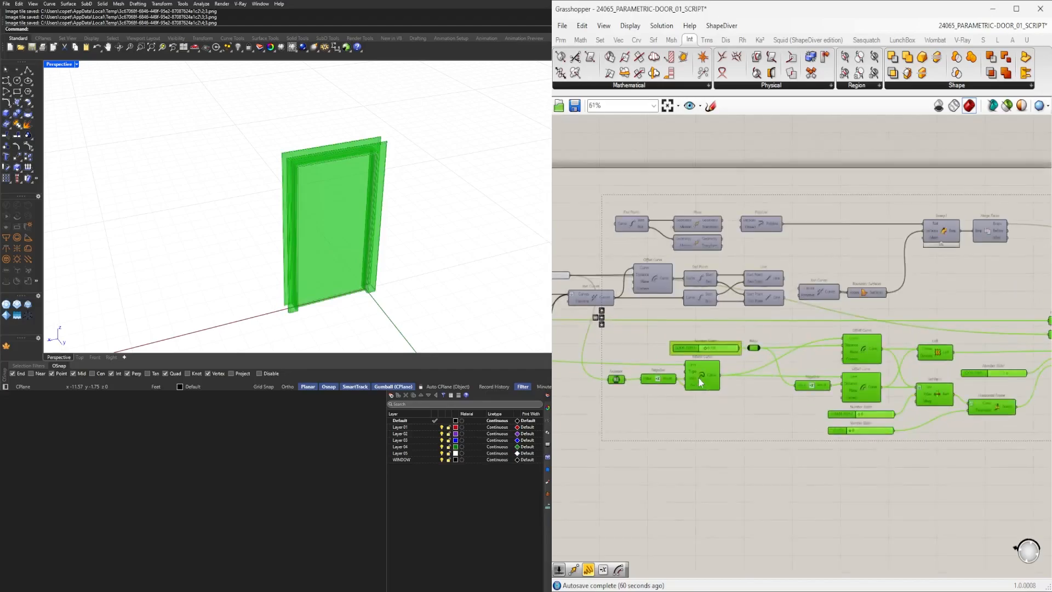
{"action": "left_click_drag", "start_coordinate": [734, 370], "coordinate": [705, 357]}
{"action": "left_click", "coordinate": [730, 432]}
Select and reposition further component clusters to compact the definition layout.
{"action": "scroll", "coordinate": [764, 452], "scroll_direction": "down", "scroll_amount": 4}
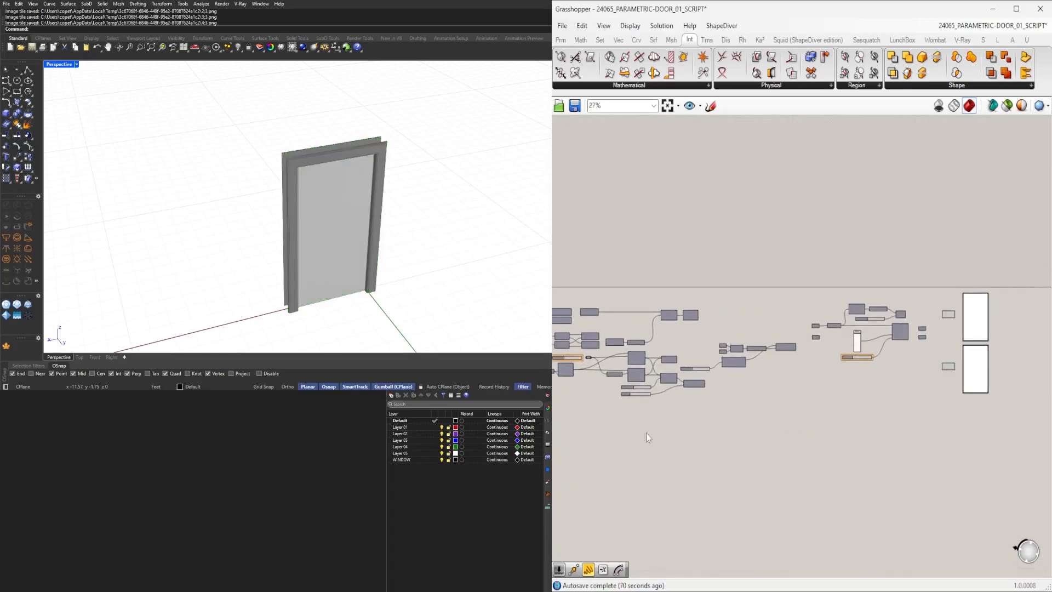
{"action": "scroll", "coordinate": [899, 366], "scroll_direction": "down", "scroll_amount": 4}
{"action": "left_click_drag", "start_coordinate": [957, 391], "coordinate": [618, 279]}
{"action": "scroll", "coordinate": [624, 335], "scroll_direction": "up", "scroll_amount": 8}
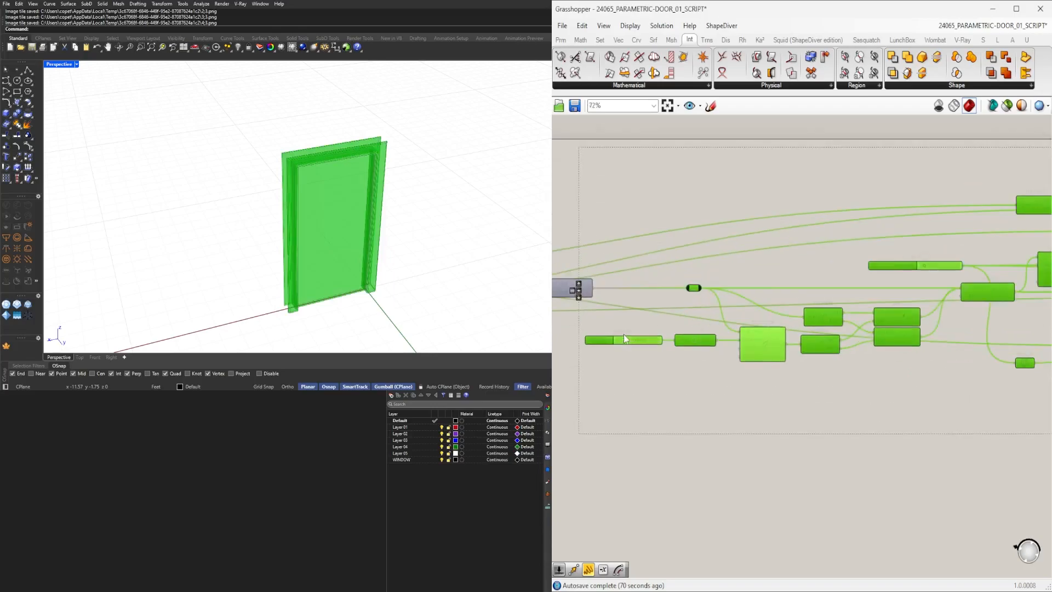
{"action": "right_click_drag", "start_coordinate": [623, 334], "coordinate": [660, 357]}
{"action": "right_click_drag", "start_coordinate": [790, 364], "coordinate": [732, 366]}
{"action": "scroll", "coordinate": [907, 320], "scroll_direction": "down", "scroll_amount": 8}
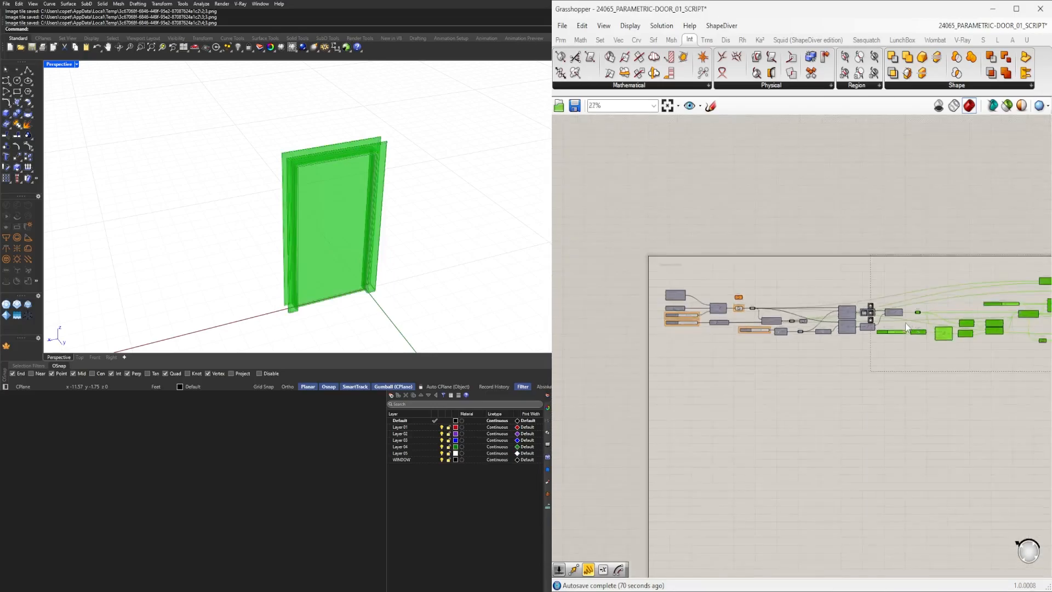
{"action": "left_click", "coordinate": [905, 386]}
{"action": "left_click_drag", "start_coordinate": [980, 411], "coordinate": [592, 293]}
{"action": "scroll", "coordinate": [622, 345], "scroll_direction": "up", "scroll_amount": 5}
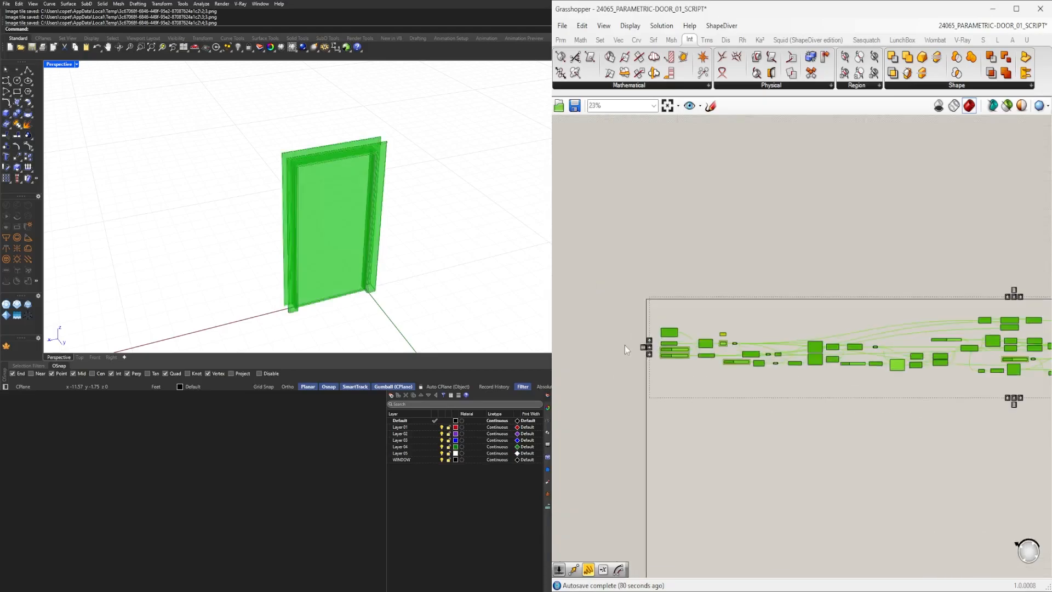
{"action": "left_click", "coordinate": [765, 287]}
{"action": "scroll", "coordinate": [724, 323], "scroll_direction": "up", "scroll_amount": 5}
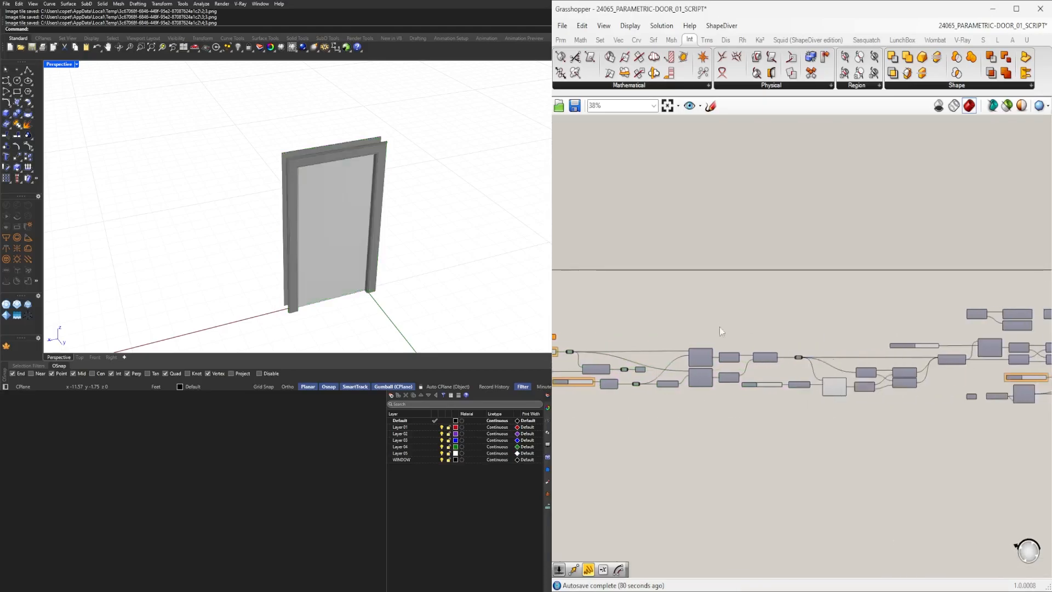
Navigate through the definition to locate the remaining number sliders.
{"action": "left_click_drag", "start_coordinate": [694, 444], "coordinate": [660, 343]}
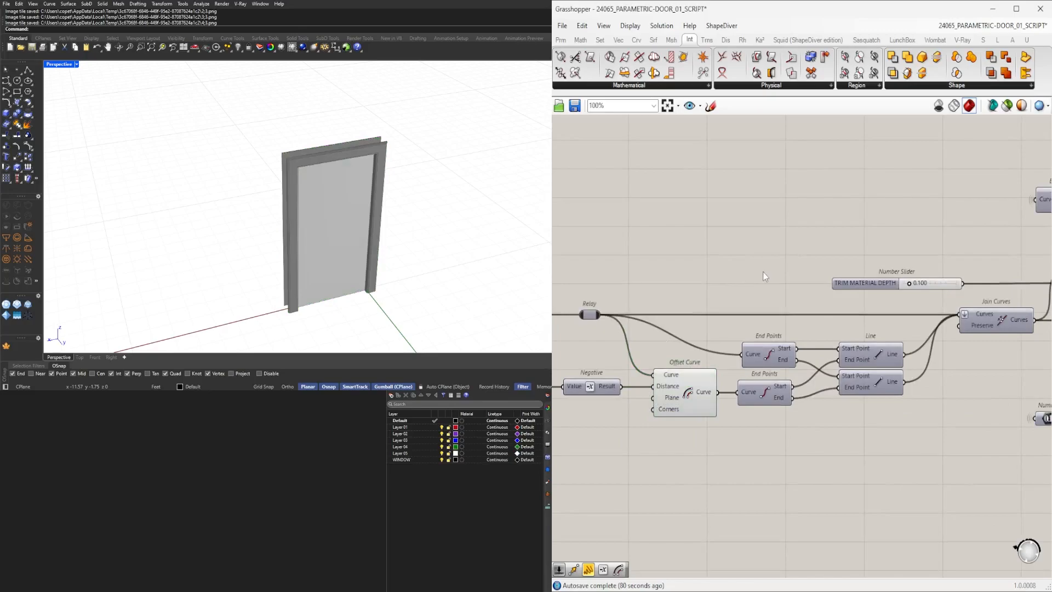
{"action": "scroll", "coordinate": [751, 296], "scroll_direction": "up", "scroll_amount": 2}
{"action": "left_click_drag", "start_coordinate": [800, 316], "coordinate": [705, 316]}
{"action": "left_click", "coordinate": [779, 256]}
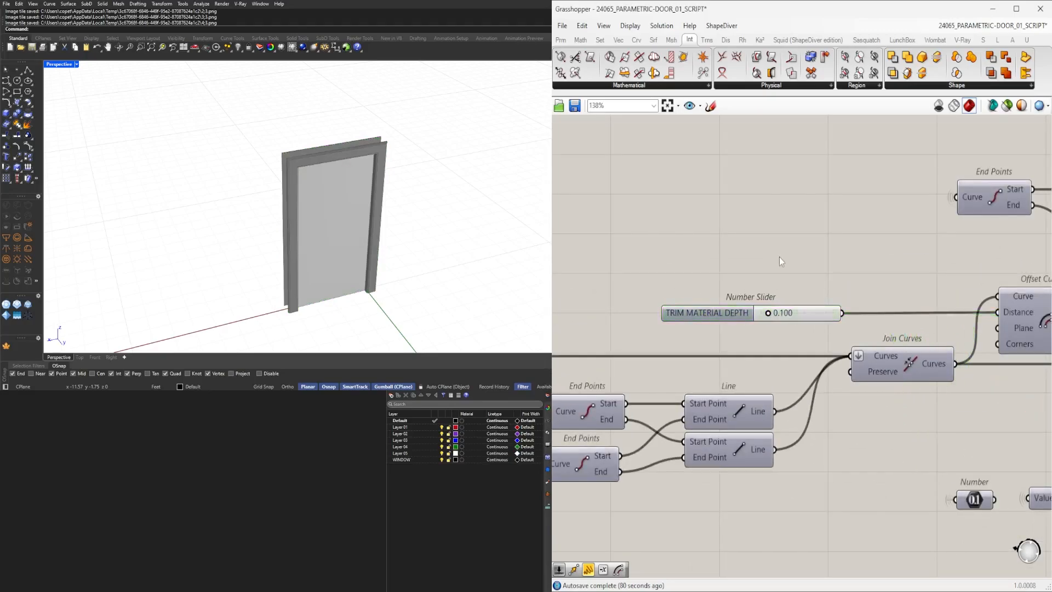
{"action": "scroll", "coordinate": [780, 257], "scroll_direction": "down", "scroll_amount": 6}
{"action": "right_click_drag", "start_coordinate": [857, 311], "coordinate": [709, 371]}
{"action": "scroll", "coordinate": [788, 389], "scroll_direction": "up", "scroll_amount": 4}
{"action": "right_click_drag", "start_coordinate": [789, 389], "coordinate": [755, 385]}
{"action": "right_click_drag", "start_coordinate": [634, 389], "coordinate": [857, 396]}
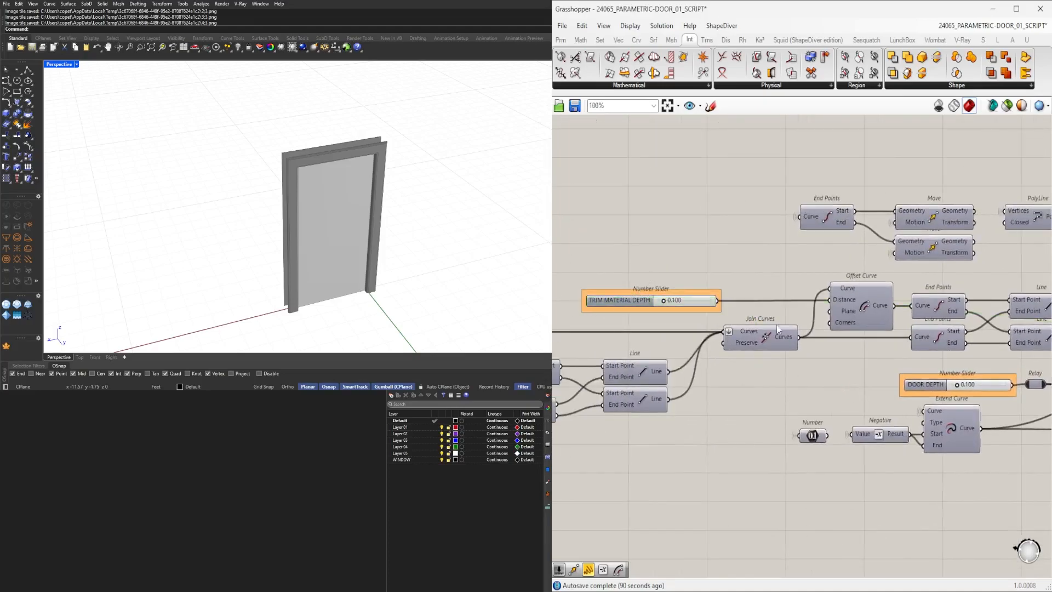
{"action": "right_click", "coordinate": [882, 300]}
{"action": "scroll", "coordinate": [781, 299], "scroll_direction": "down", "scroll_amount": 5}
{"action": "right_click_drag", "start_coordinate": [781, 300], "coordinate": [915, 298]}
{"action": "scroll", "coordinate": [738, 344], "scroll_direction": "up", "scroll_amount": 6}
{"action": "right_click_drag", "start_coordinate": [738, 345], "coordinate": [861, 343]}
{"action": "scroll", "coordinate": [862, 343], "scroll_direction": "down", "scroll_amount": 2}
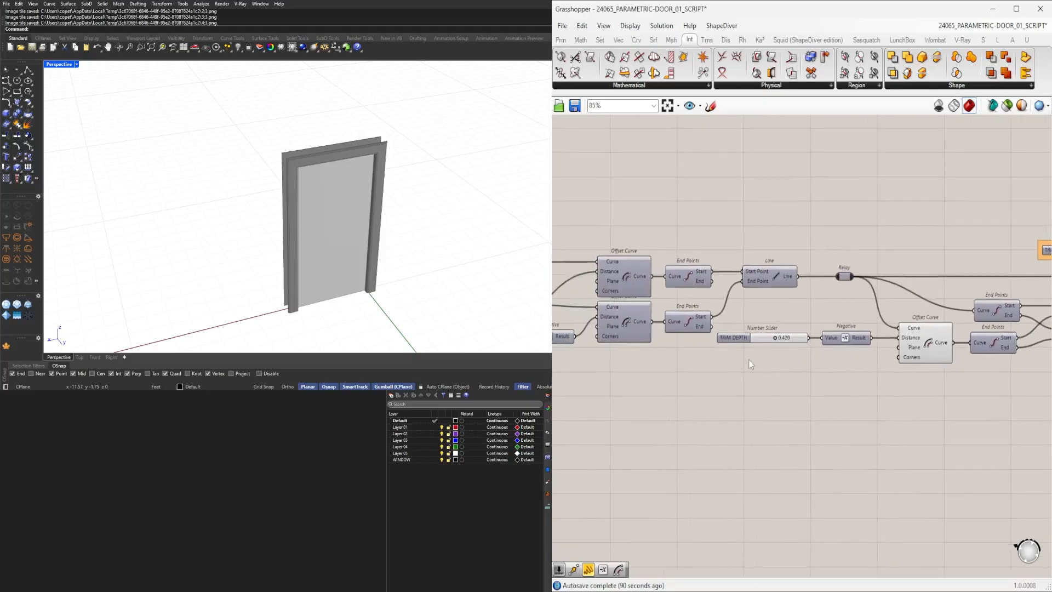
Group the TRIM DEPTH slider on its own.
{"action": "scroll", "coordinate": [731, 346], "scroll_direction": "up", "scroll_amount": 5}
{"action": "left_click", "coordinate": [727, 330]}
{"action": "key", "text": "ctrl+g"}
Group the ROTATE POINT and FLIP SIDE sliders, each separately.
{"action": "right_click_drag", "start_coordinate": [704, 399], "coordinate": [938, 414]}
{"action": "scroll", "coordinate": [938, 414], "scroll_direction": "down", "scroll_amount": 3}
{"action": "right_click_drag", "start_coordinate": [584, 413], "coordinate": [554, 389]}
{"action": "scroll", "coordinate": [932, 396], "scroll_direction": "down", "scroll_amount": 3}
{"action": "right_click_drag", "start_coordinate": [1031, 418], "coordinate": [589, 407]}
{"action": "right_click_drag", "start_coordinate": [976, 437], "coordinate": [780, 430]}
{"action": "scroll", "coordinate": [781, 429], "scroll_direction": "up", "scroll_amount": 8}
{"action": "left_click", "coordinate": [630, 384]}
{"action": "key", "text": "ctrl+g"}
{"action": "left_click", "coordinate": [619, 449]}
{"action": "key", "text": "ctrl+g"}
{"action": "left_click_drag", "start_coordinate": [620, 449], "coordinate": [619, 458]}
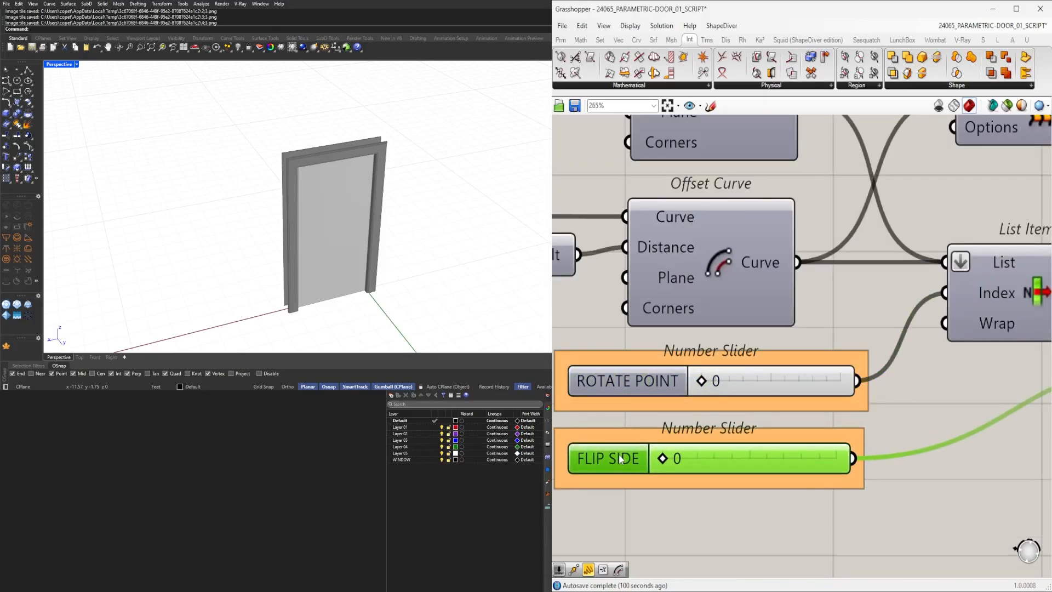
Swing the door with the DOOR SWING slider, then set the slider back to 0.
{"action": "scroll", "coordinate": [857, 437], "scroll_direction": "down", "scroll_amount": 6}
{"action": "left_click_drag", "start_coordinate": [857, 481], "coordinate": [845, 471]}
{"action": "left_click", "coordinate": [760, 383]}
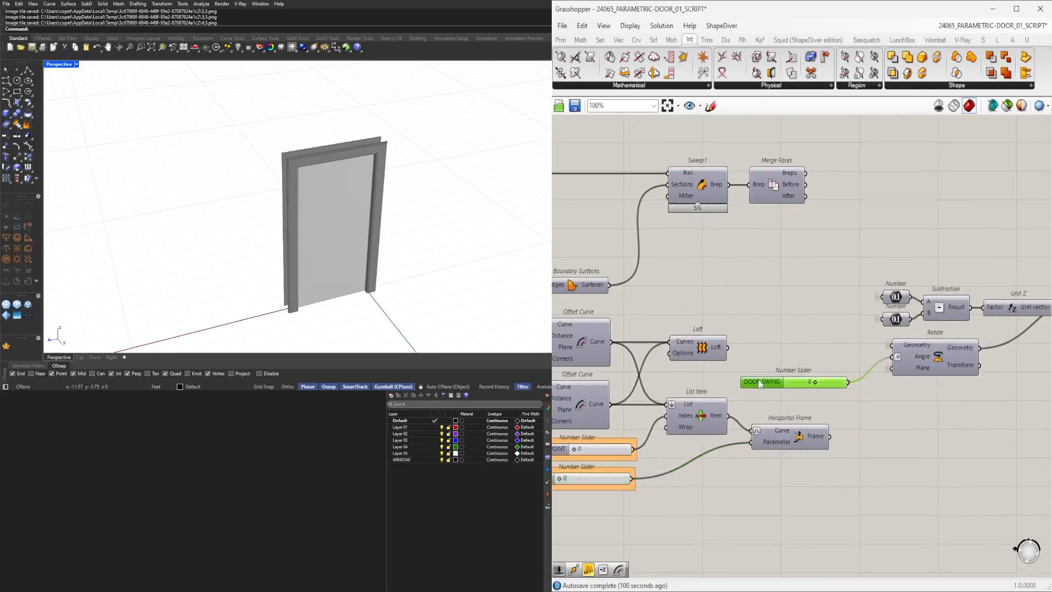
{"action": "scroll", "coordinate": [815, 387], "scroll_direction": "up", "scroll_amount": 5}
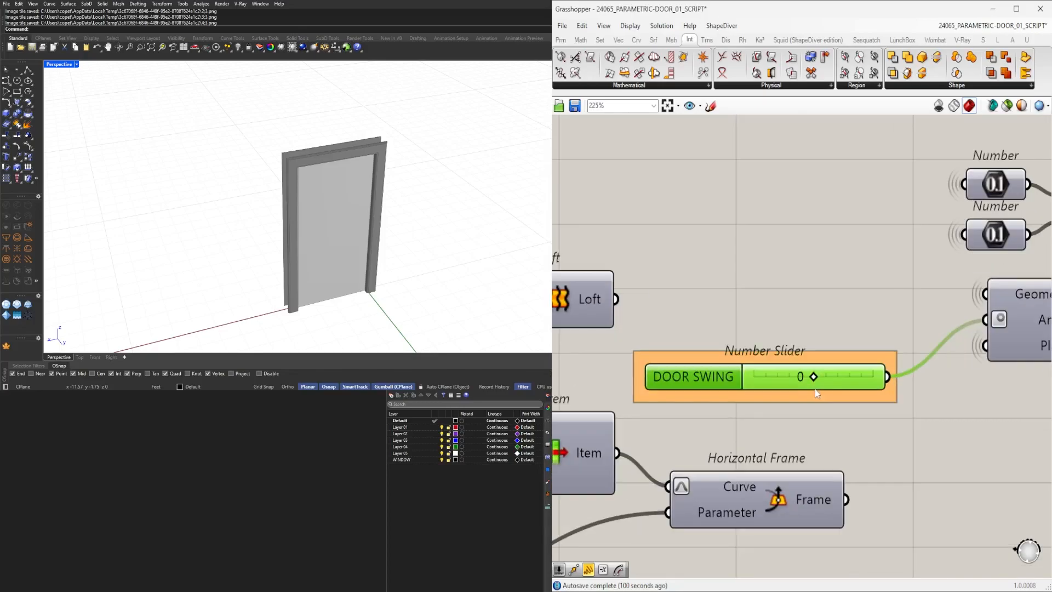
{"action": "mouse_move", "coordinate": [814, 378]}
{"action": "left_mouse_down"}
{"action": "mouse_move", "coordinate": [837, 378]}
{"action": "mouse_move", "coordinate": [805, 379]}
{"action": "left_mouse_up"}
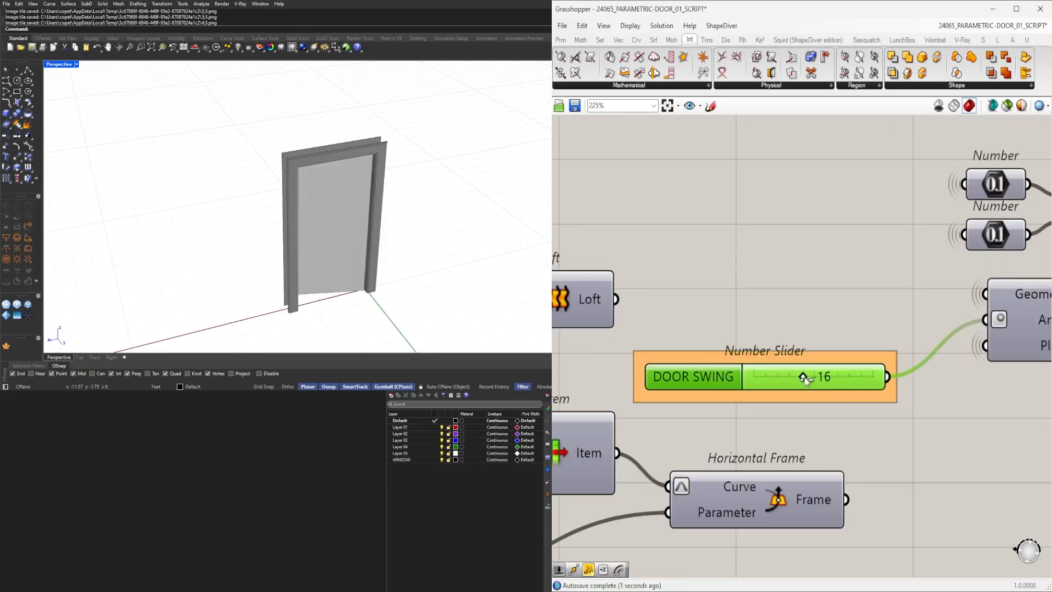
{"action": "type", "text": "0"}
{"action": "key", "text": "Return"}
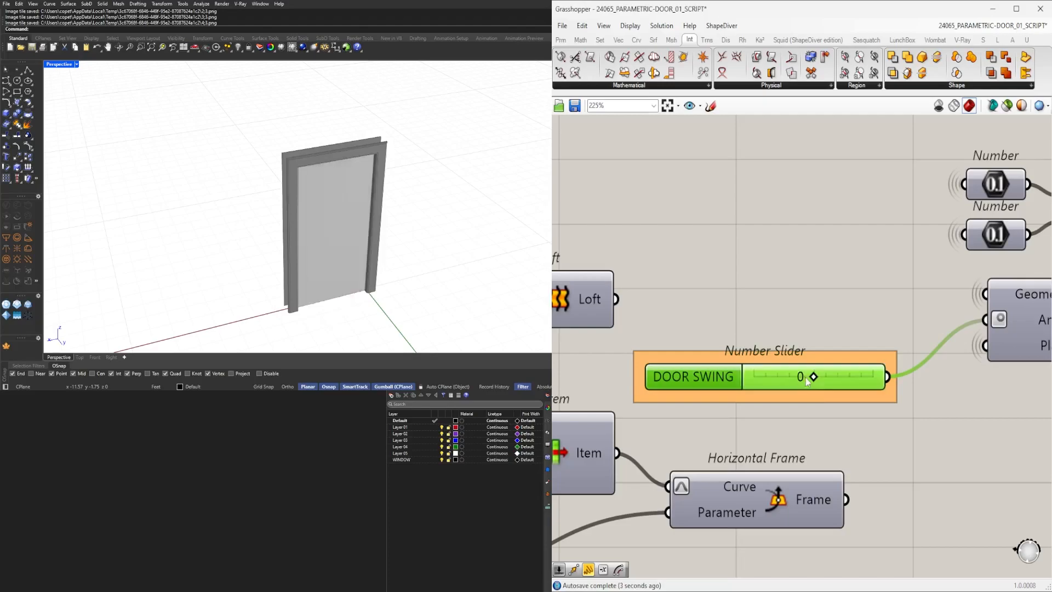
Move the two Geometry parameters next to the Extrude component closer to it.
{"action": "scroll", "coordinate": [889, 316], "scroll_direction": "down", "scroll_amount": 8}
{"action": "scroll", "coordinate": [903, 416], "scroll_direction": "up", "scroll_amount": 4}
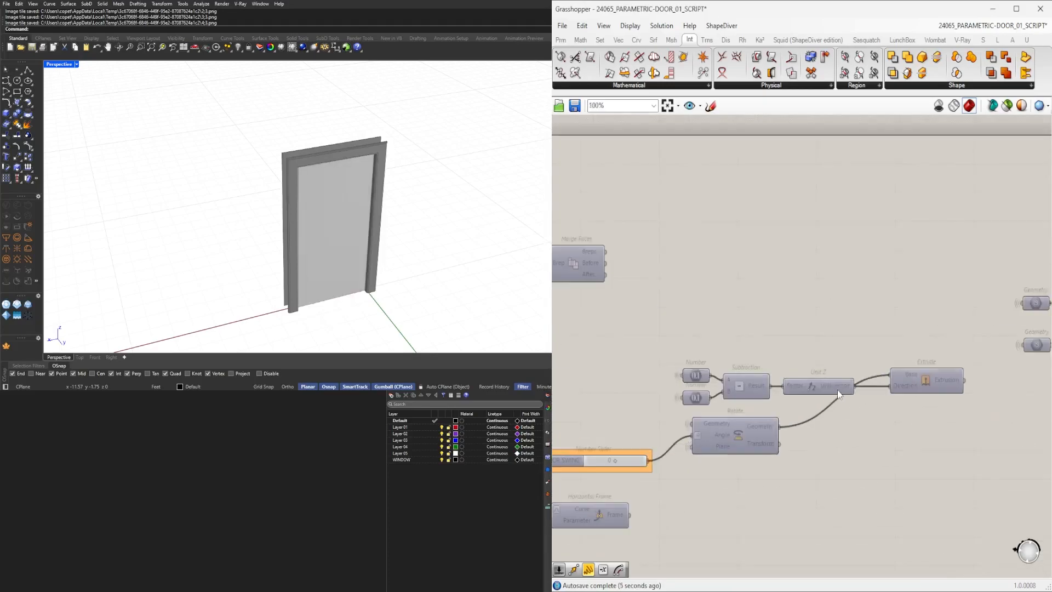
{"action": "left_click_drag", "start_coordinate": [842, 353], "coordinate": [667, 389]}
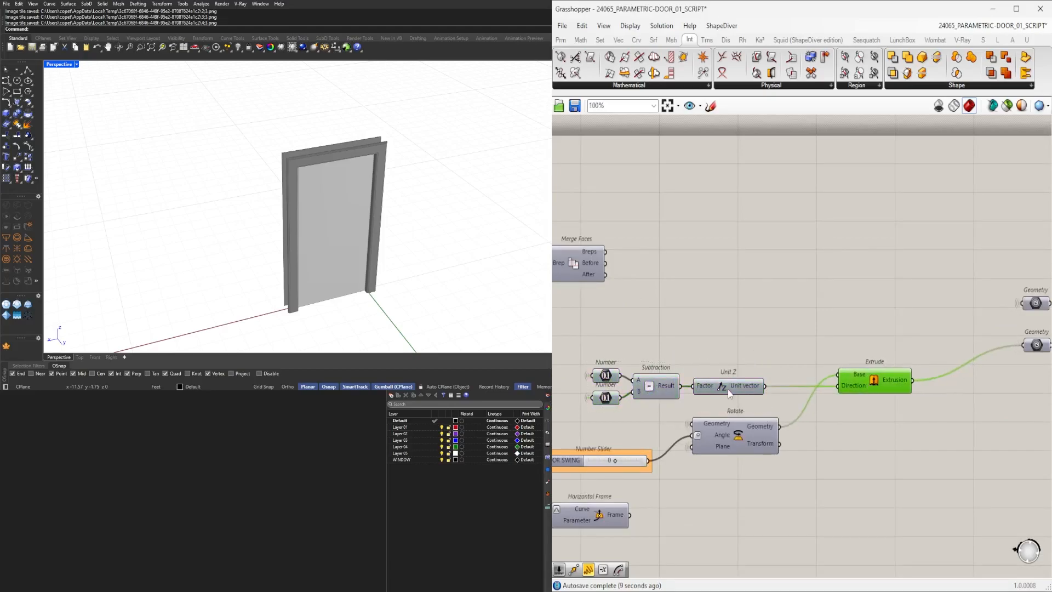
{"action": "scroll", "coordinate": [861, 392], "scroll_direction": "down", "scroll_amount": 6}
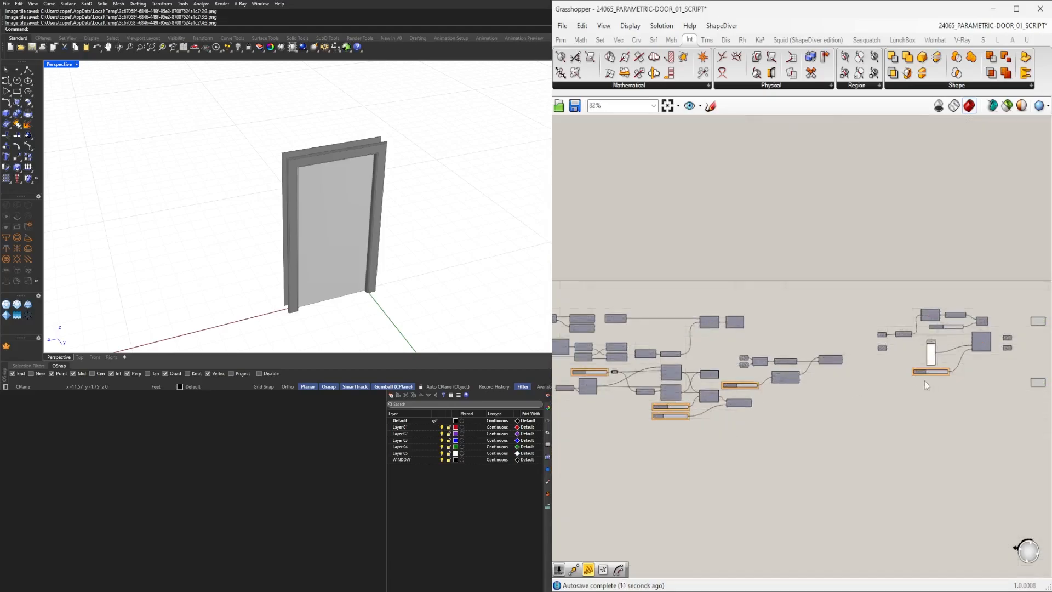
{"action": "left_click_drag", "start_coordinate": [975, 442], "coordinate": [777, 322]}
{"action": "scroll", "coordinate": [809, 387], "scroll_direction": "up", "scroll_amount": 5}
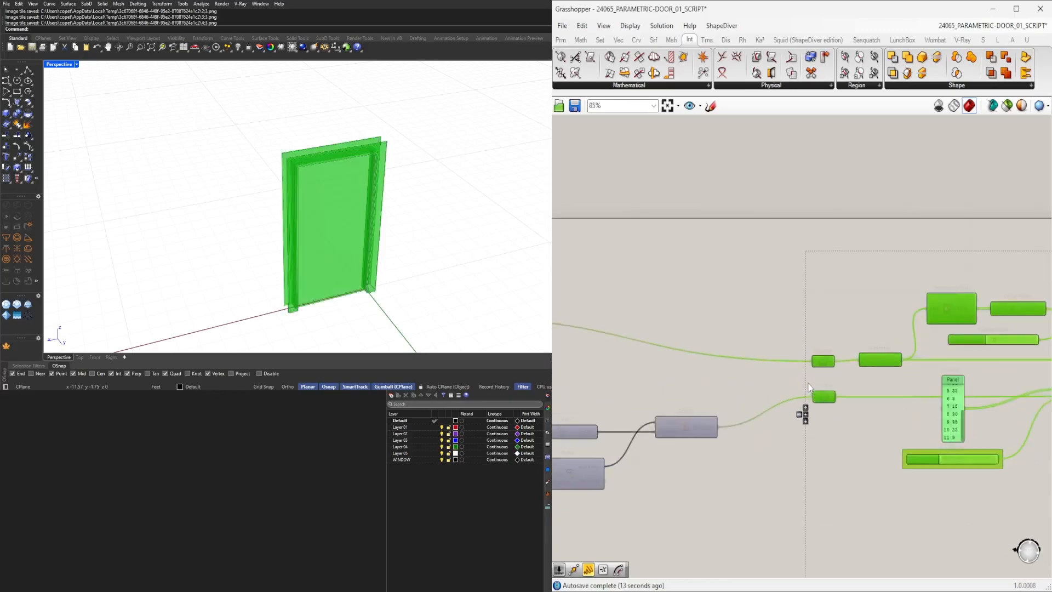
{"action": "left_click_drag", "start_coordinate": [823, 405], "coordinate": [736, 436]}
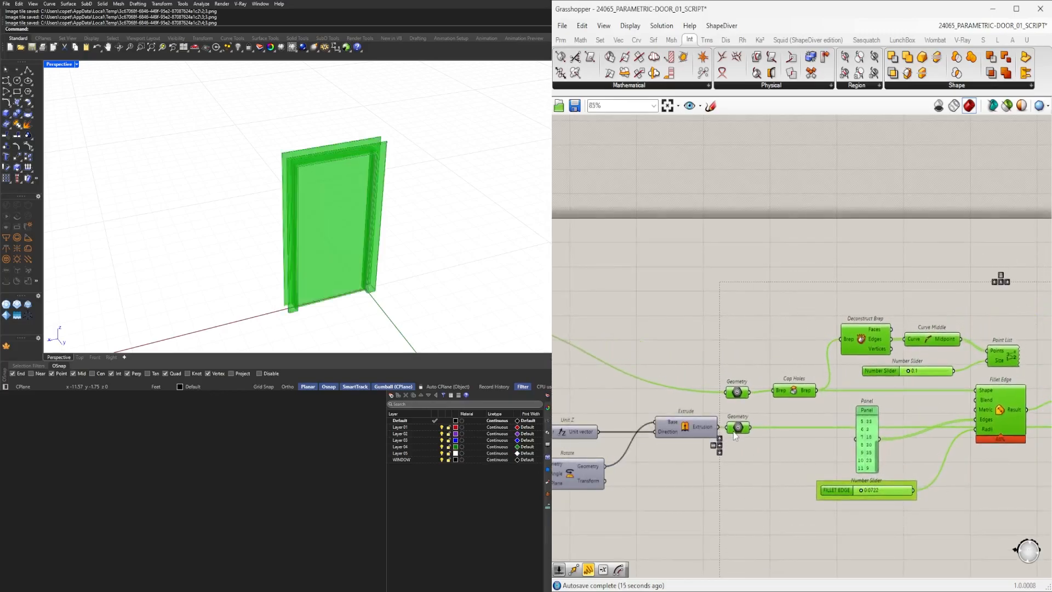
{"action": "left_click", "coordinate": [762, 327]}
Insert a relay on the panel's wire into Fillet Edge and move the FILLET EDGE slider up beside it.
{"action": "scroll", "coordinate": [802, 359], "scroll_direction": "up", "scroll_amount": 2}
{"action": "scroll", "coordinate": [784, 382], "scroll_direction": "up", "scroll_amount": 1}
{"action": "left_click", "coordinate": [783, 382]}
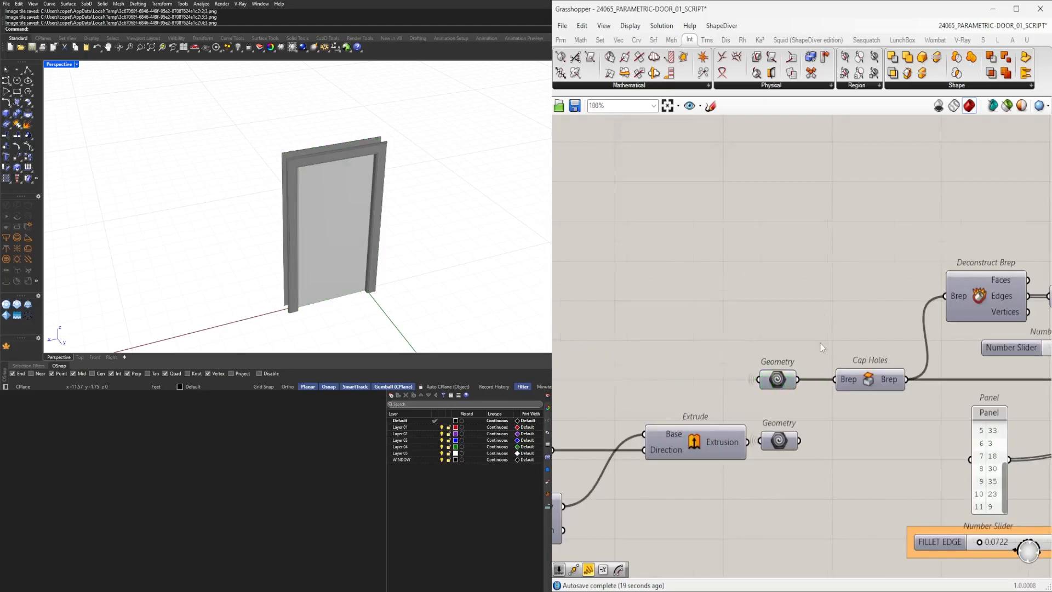
{"action": "scroll", "coordinate": [821, 340], "scroll_direction": "down", "scroll_amount": 4}
{"action": "scroll", "coordinate": [756, 393], "scroll_direction": "up", "scroll_amount": 3}
{"action": "left_click_drag", "start_coordinate": [744, 390], "coordinate": [620, 383]}
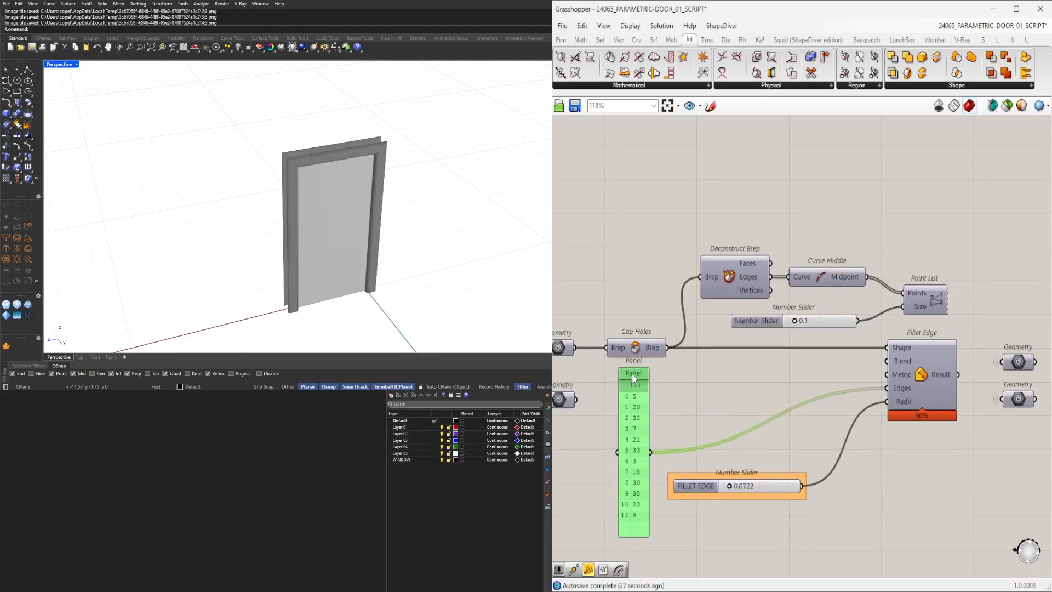
{"action": "left_click", "coordinate": [661, 496]}
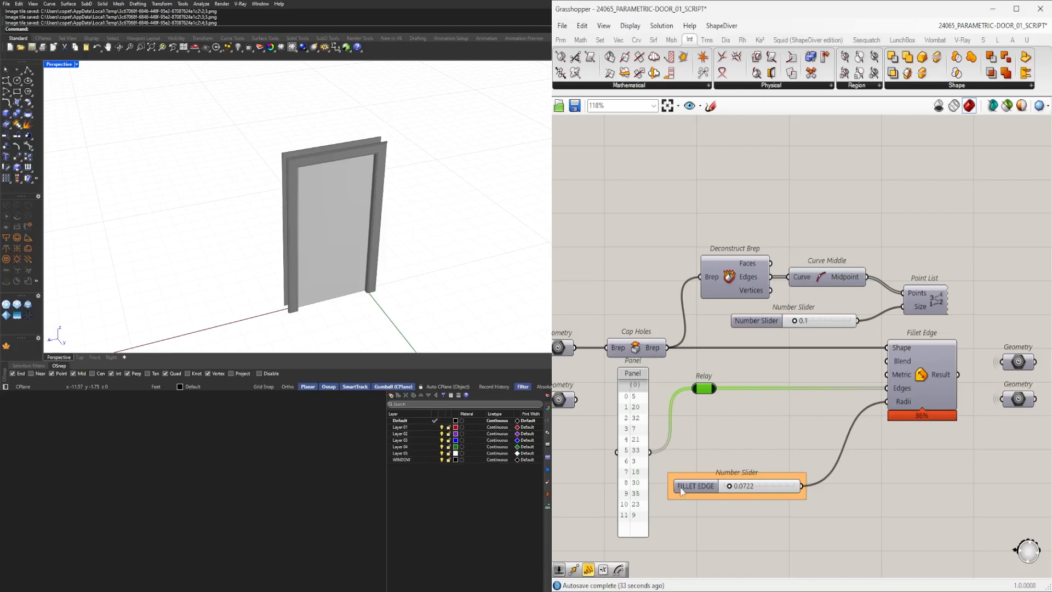
{"action": "left_click_drag", "start_coordinate": [686, 485], "coordinate": [705, 429]}
{"action": "left_click", "coordinate": [910, 390]}
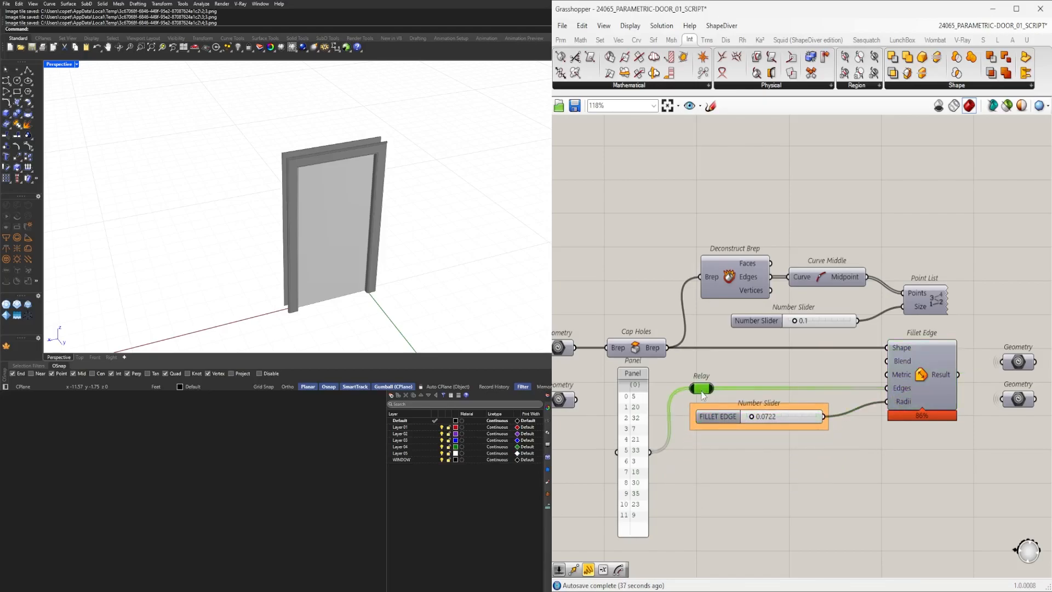
{"action": "left_click", "coordinate": [728, 361]}
Rearrange the remaining component clusters around the fillet and preview section into a tighter layout.
{"action": "scroll", "coordinate": [729, 361], "scroll_direction": "down", "scroll_amount": 3}
{"action": "scroll", "coordinate": [718, 370], "scroll_direction": "up", "scroll_amount": 3}
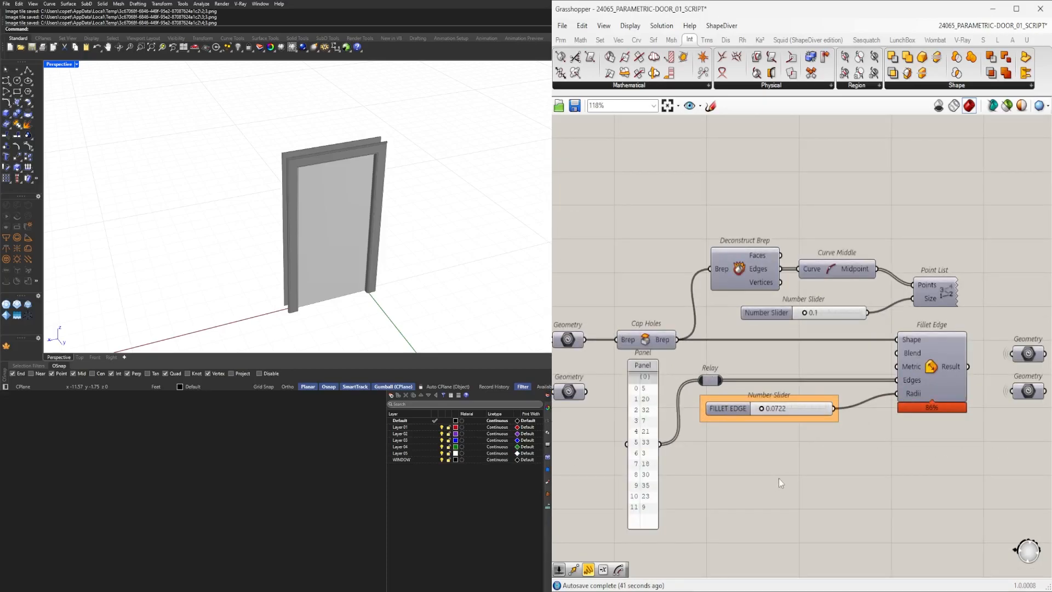
{"action": "scroll", "coordinate": [779, 484], "scroll_direction": "down", "scroll_amount": 3}
{"action": "right_click_drag", "start_coordinate": [828, 485], "coordinate": [735, 485]}
{"action": "scroll", "coordinate": [737, 484], "scroll_direction": "down", "scroll_amount": 3}
{"action": "right_click_drag", "start_coordinate": [897, 559], "coordinate": [876, 516]}
{"action": "left_click_drag", "start_coordinate": [875, 517], "coordinate": [782, 346]}
{"action": "scroll", "coordinate": [787, 368], "scroll_direction": "up", "scroll_amount": 4}
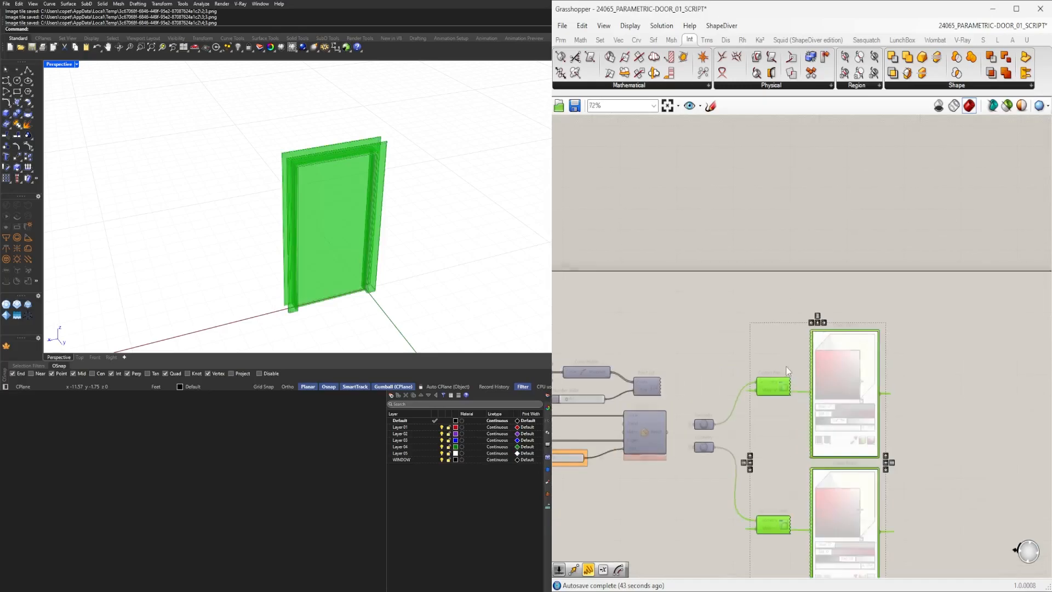
{"action": "left_click", "coordinate": [703, 357]}
{"action": "scroll", "coordinate": [702, 357], "scroll_direction": "down", "scroll_amount": 3}
{"action": "left_click_drag", "start_coordinate": [952, 431], "coordinate": [620, 326]}
{"action": "scroll", "coordinate": [642, 343], "scroll_direction": "up", "scroll_amount": 2}
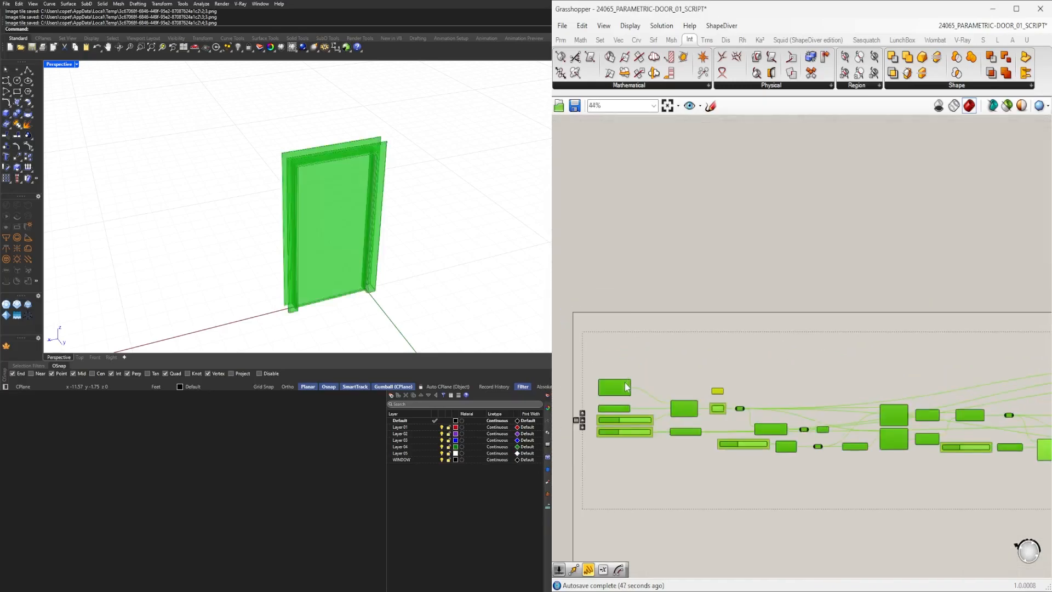
{"action": "left_click", "coordinate": [737, 354]}
{"action": "scroll", "coordinate": [739, 409], "scroll_direction": "down", "scroll_amount": 3}
{"action": "right_click_drag", "start_coordinate": [736, 405], "coordinate": [702, 374]}
{"action": "scroll", "coordinate": [771, 367], "scroll_direction": "down", "scroll_amount": 1}
{"action": "right_click_drag", "start_coordinate": [795, 353], "coordinate": [780, 339]}
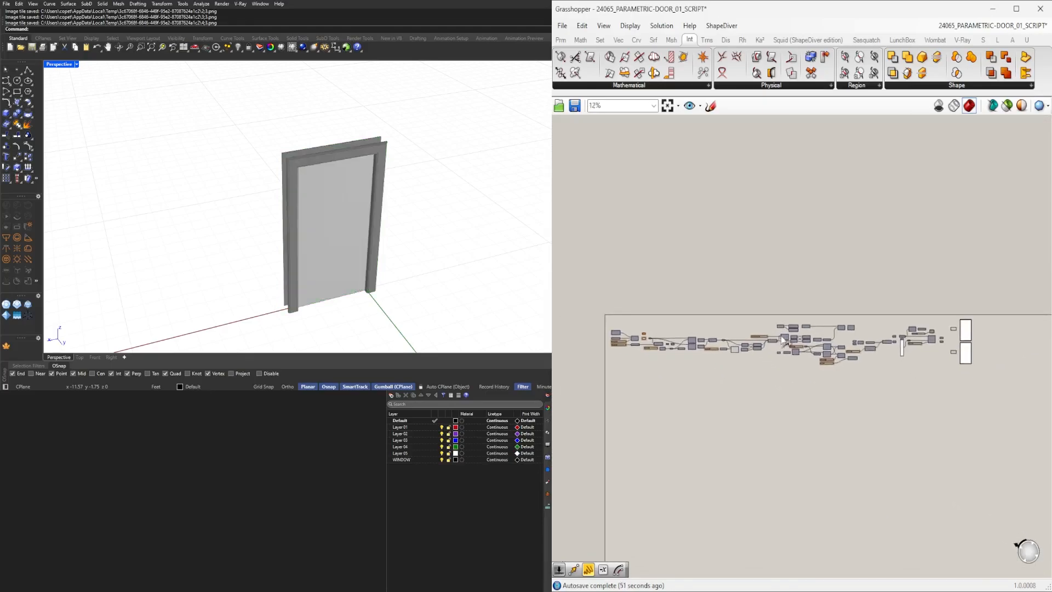
{"action": "scroll", "coordinate": [781, 342], "scroll_direction": "up", "scroll_amount": 1}
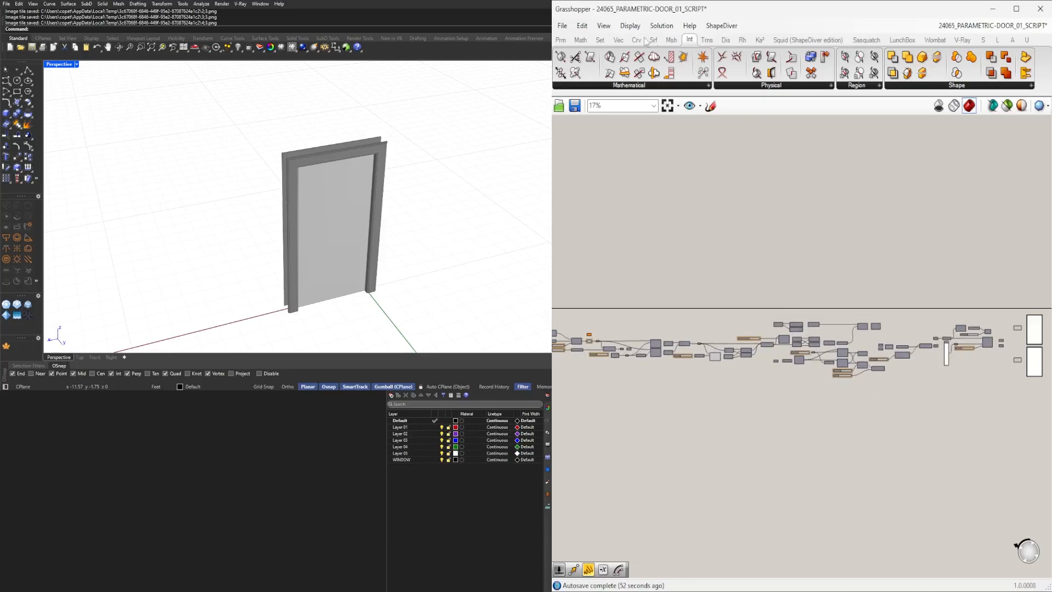
Save the definition as a new file named 24065_PARAMETRIC-DOOR_02_SCRIPT.
{"action": "left_click", "coordinate": [563, 27]}
{"action": "left_click", "coordinate": [587, 103]}
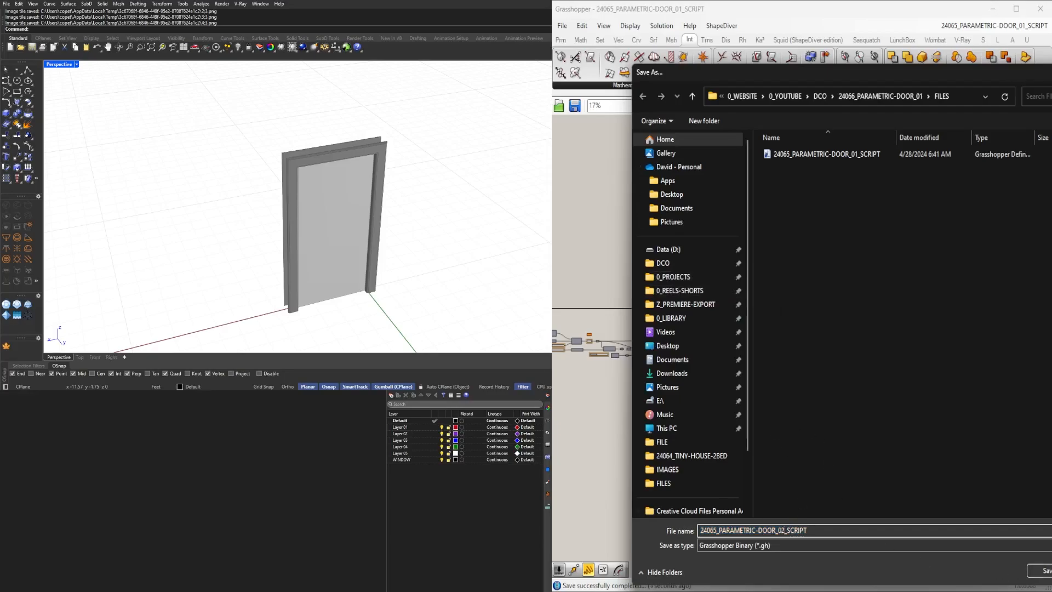
{"action": "key", "text": "Return"}
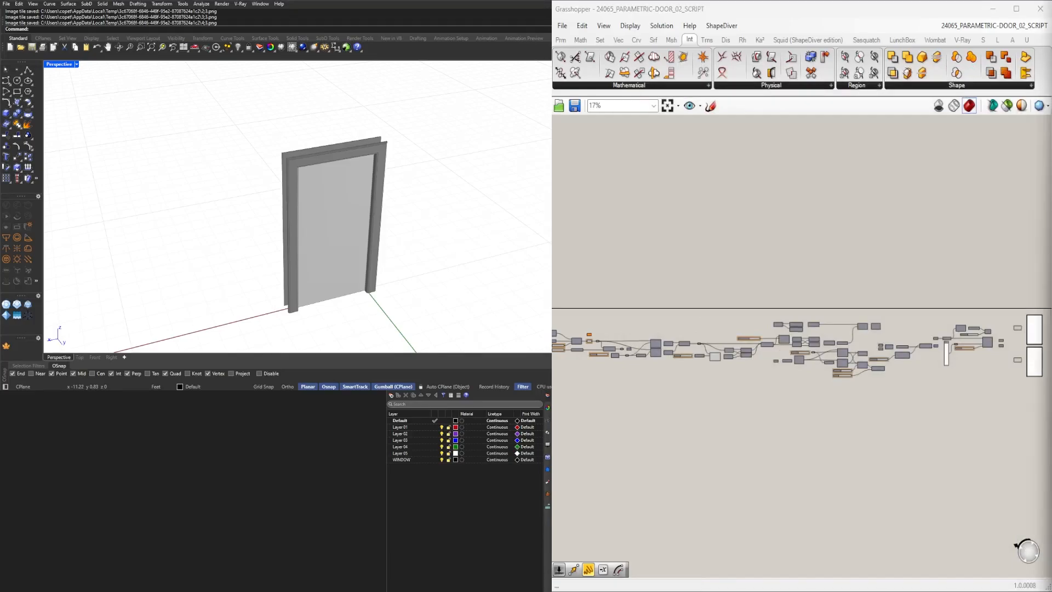
Review the layout of the saved definition across the canvas.
{"action": "scroll", "coordinate": [749, 330], "scroll_direction": "up", "scroll_amount": 7}
{"action": "right_click_drag", "start_coordinate": [971, 402], "coordinate": [559, 386]}
{"action": "scroll", "coordinate": [817, 368], "scroll_direction": "down", "scroll_amount": 4}
{"action": "scroll", "coordinate": [926, 343], "scroll_direction": "up", "scroll_amount": 4}
{"action": "right_click_drag", "start_coordinate": [926, 343], "coordinate": [652, 353]}
{"action": "right_click_drag", "start_coordinate": [570, 298], "coordinate": [644, 264]}
{"action": "scroll", "coordinate": [644, 264], "scroll_direction": "down", "scroll_amount": 3}
{"action": "right_click_drag", "start_coordinate": [972, 285], "coordinate": [780, 285]}
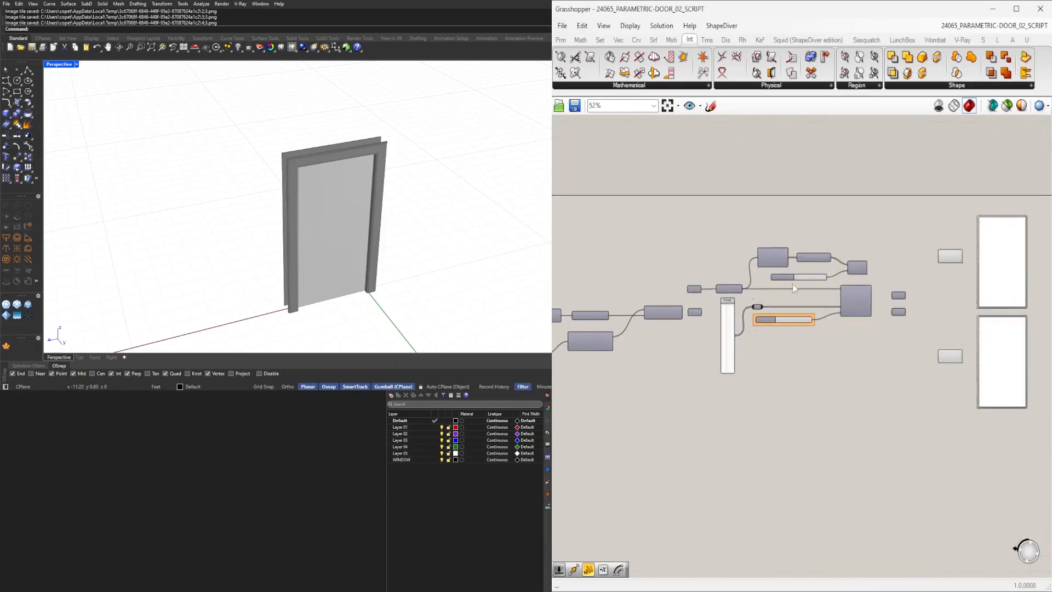
{"action": "scroll", "coordinate": [775, 285], "scroll_direction": "up", "scroll_amount": 2}
{"action": "right_click_drag", "start_coordinate": [704, 308], "coordinate": [824, 296]}
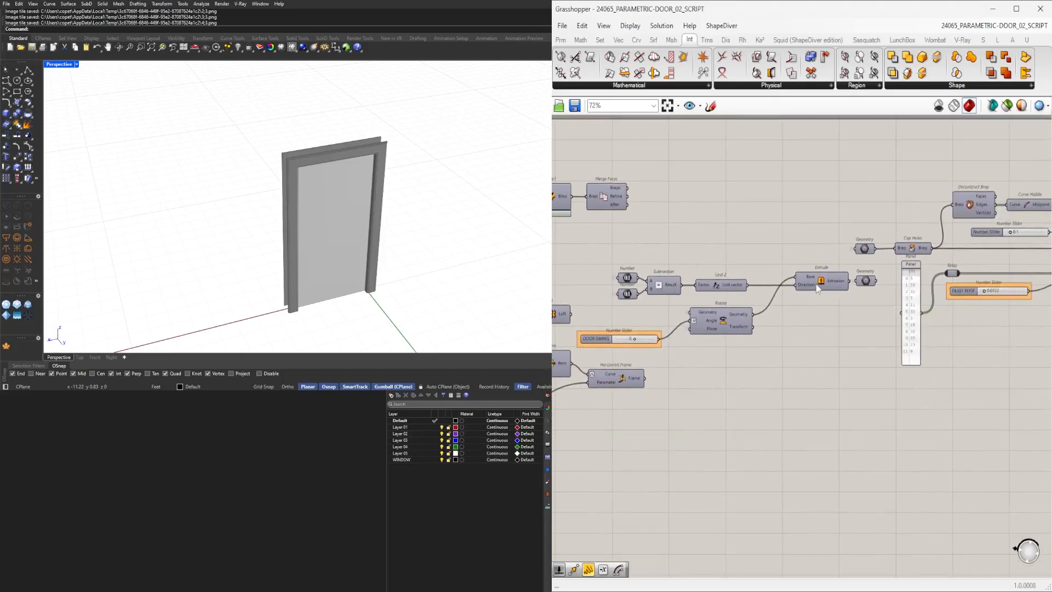
Inspect the door geometry in the viewport while previewing selected components of the definition.
{"action": "scroll", "coordinate": [817, 284], "scroll_direction": "down", "scroll_amount": 1}
{"action": "right_click_drag", "start_coordinate": [682, 384], "coordinate": [877, 360]}
{"action": "right_click_drag", "start_coordinate": [573, 319], "coordinate": [784, 320]}
{"action": "middle_click", "coordinate": [785, 315]}
{"action": "left_click", "coordinate": [803, 290]}
{"action": "right_click_drag", "start_coordinate": [308, 315], "coordinate": [325, 174]}
{"action": "scroll", "coordinate": [339, 288], "scroll_direction": "up", "scroll_amount": 7}
{"action": "right_click_drag", "start_coordinate": [339, 287], "coordinate": [357, 239]}
{"action": "scroll", "coordinate": [324, 247], "scroll_direction": "down", "scroll_amount": 3}
{"action": "right_click_drag", "start_coordinate": [883, 324], "coordinate": [739, 308]}
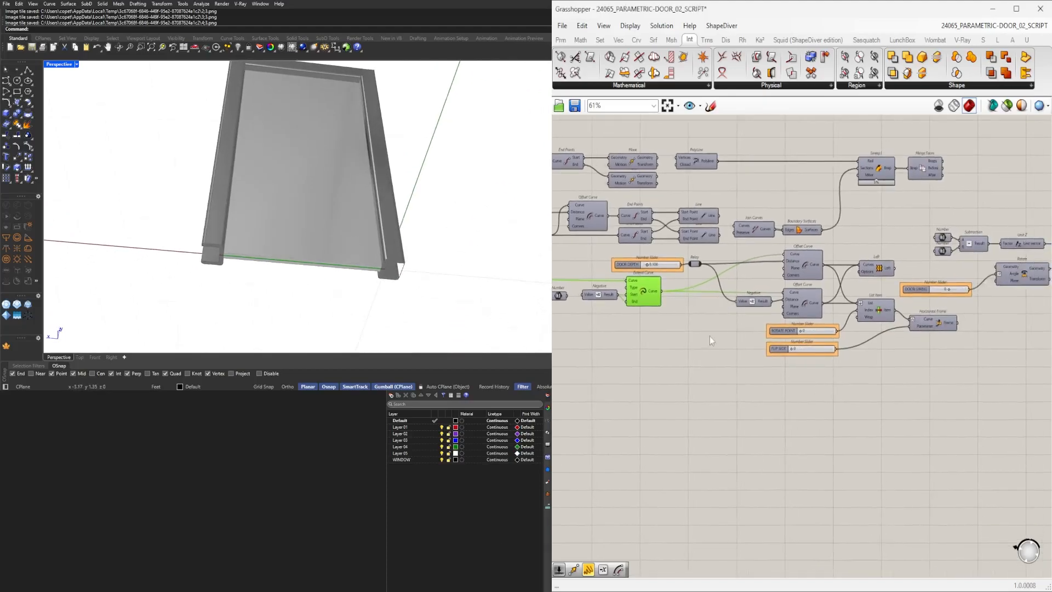
{"action": "middle_click", "coordinate": [642, 293]}
{"action": "left_click", "coordinate": [673, 254]}
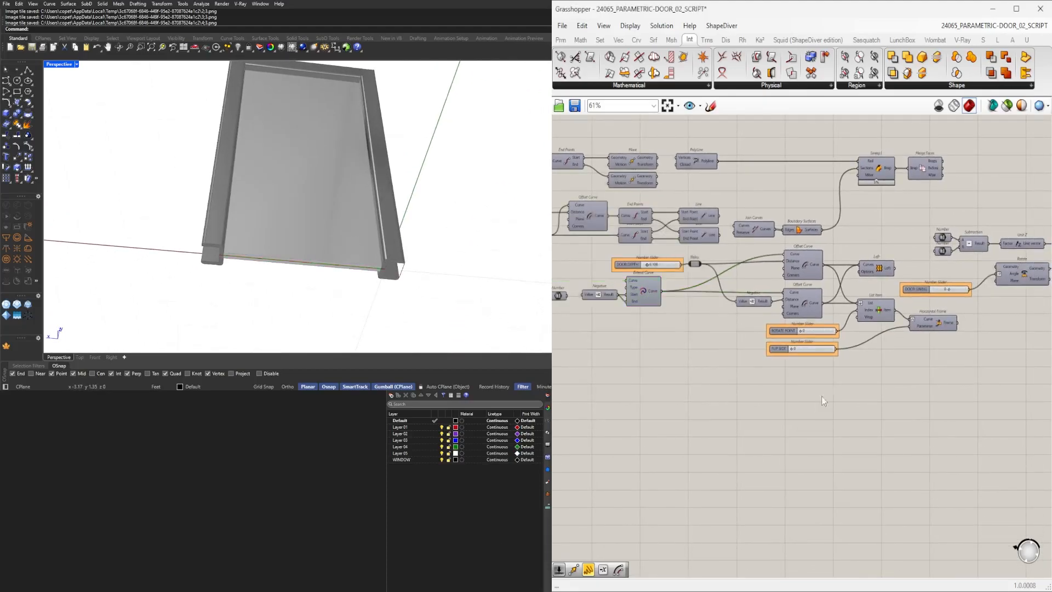
{"action": "double_click", "coordinate": [843, 426]}
{"action": "type", "text": "bo"}
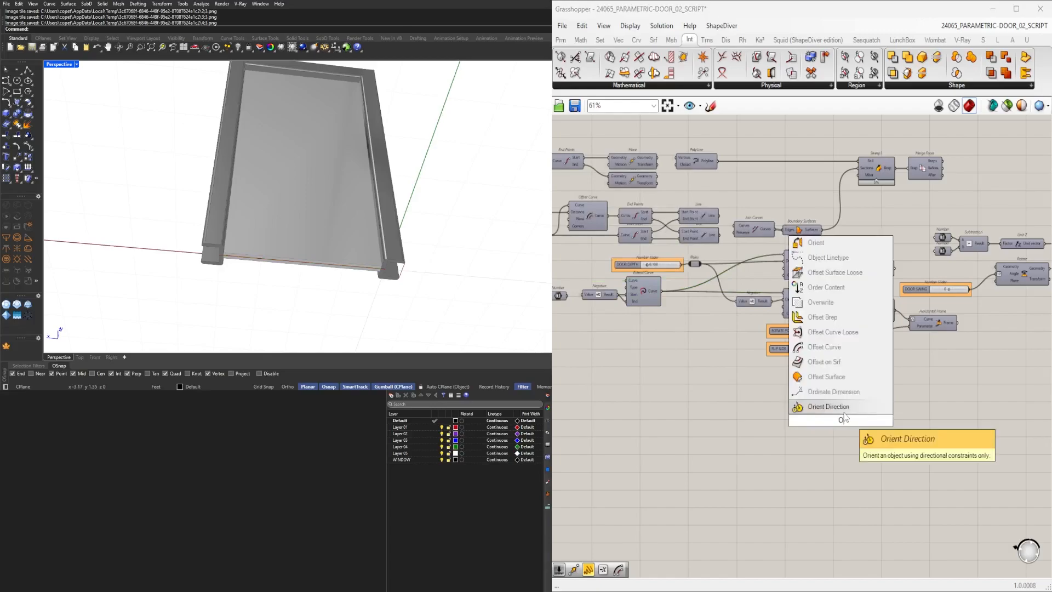
{"action": "left_click", "coordinate": [795, 450]}
Search for and place an Extrude component beneath the door sliders.
{"action": "right_click_drag", "start_coordinate": [893, 415], "coordinate": [866, 417]}
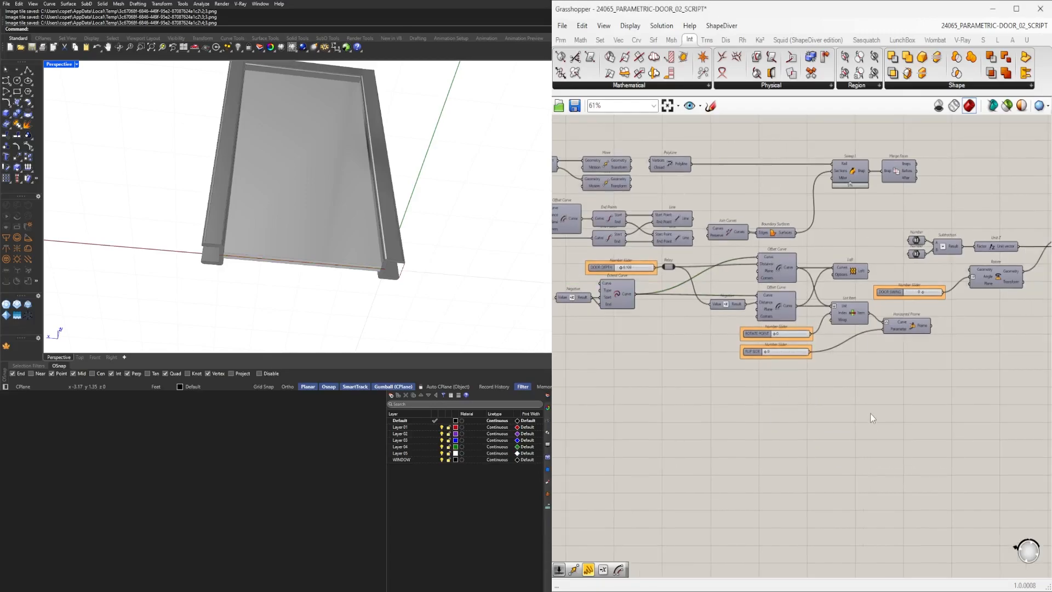
{"action": "double_click", "coordinate": [872, 418]}
{"action": "type", "text": "EXTRU"}
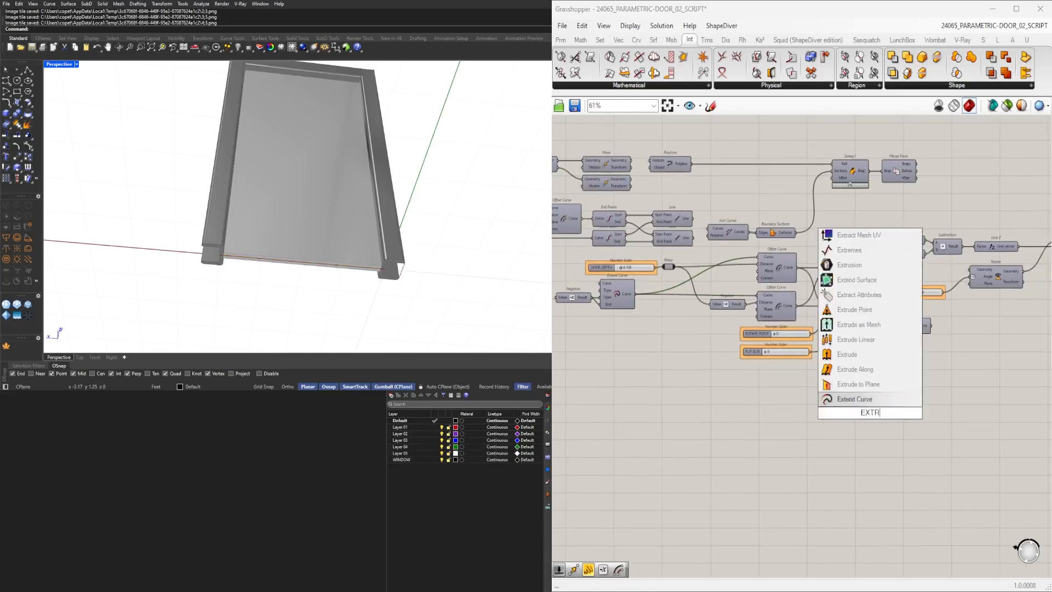
{"action": "left_click", "coordinate": [853, 399]}
{"action": "right_click_drag", "start_coordinate": [970, 355], "coordinate": [846, 390]}
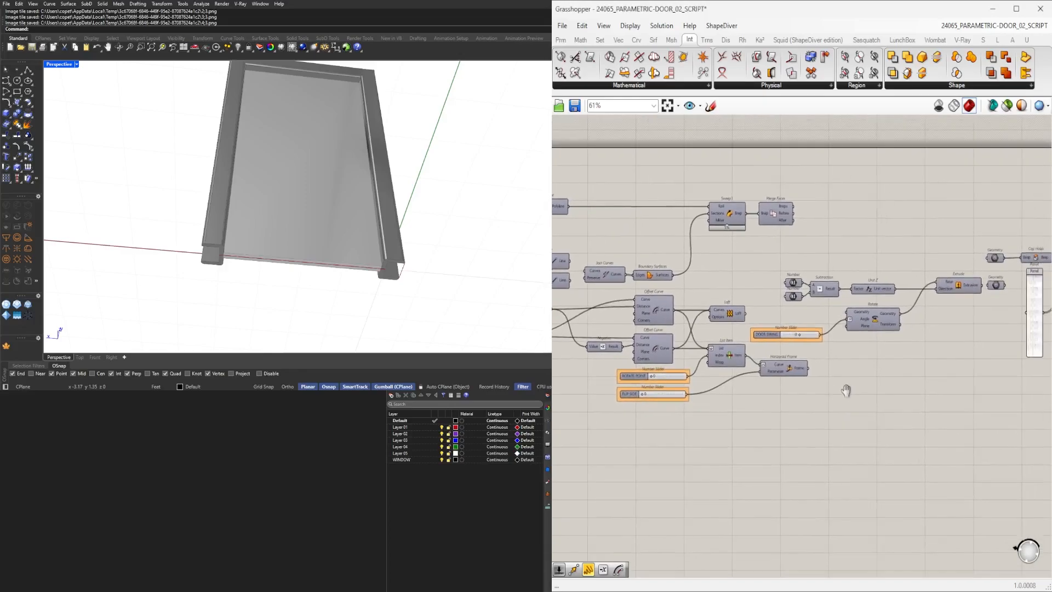
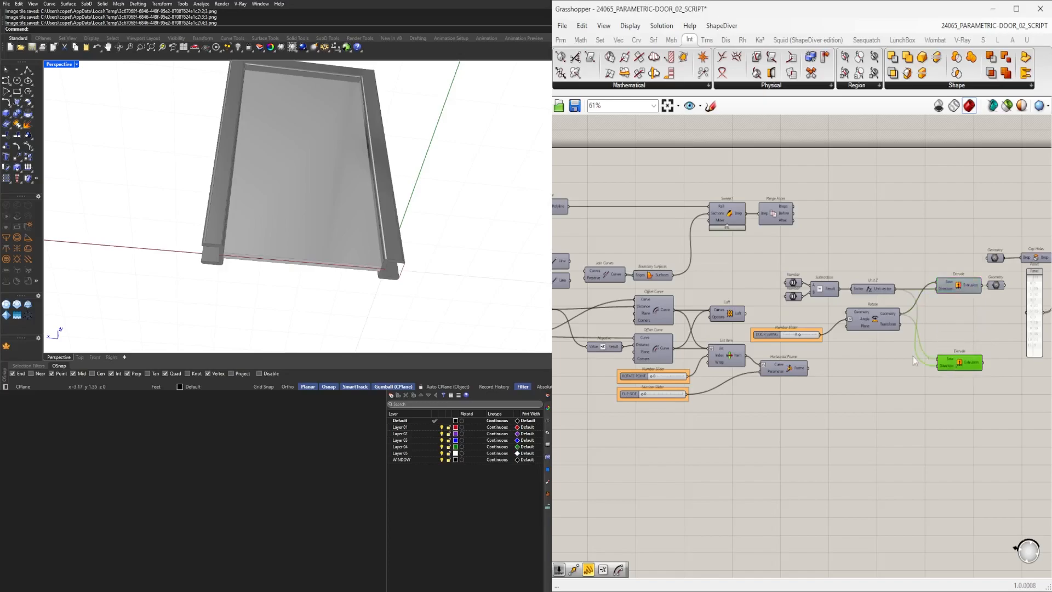
Duplicate the door leaf's Extrude component and wire the copy's Base and Direction inputs.
{"action": "middle_click", "coordinate": [958, 366]}
{"action": "left_click", "coordinate": [977, 341]}
{"action": "right_click_drag", "start_coordinate": [187, 192], "coordinate": [421, 261]}
{"action": "scroll", "coordinate": [945, 378], "scroll_direction": "up", "scroll_amount": 3}
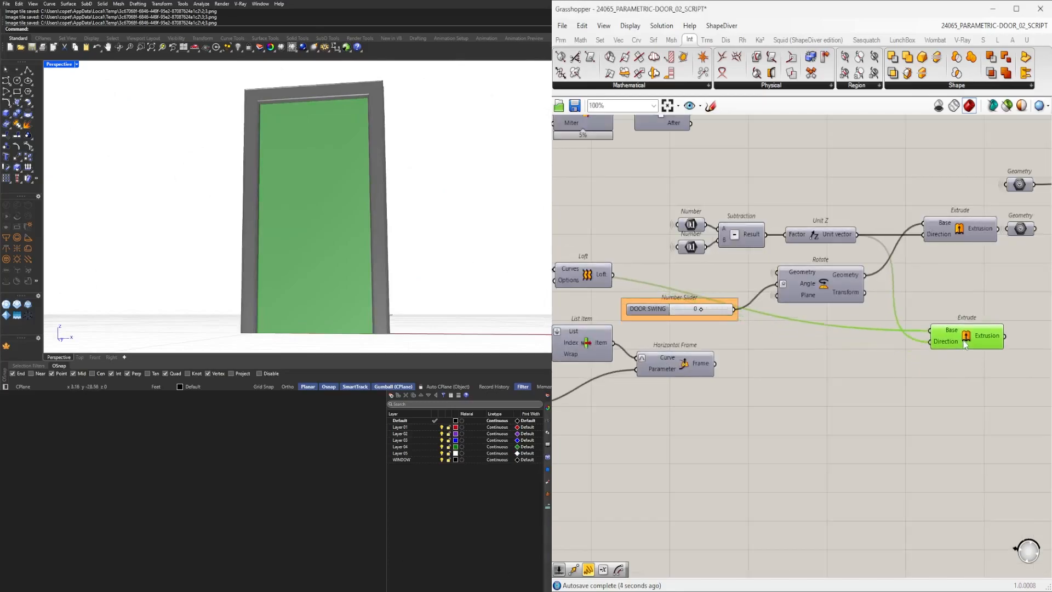
{"action": "left_click_drag", "start_coordinate": [966, 318], "coordinate": [966, 340], "text": "alt"}
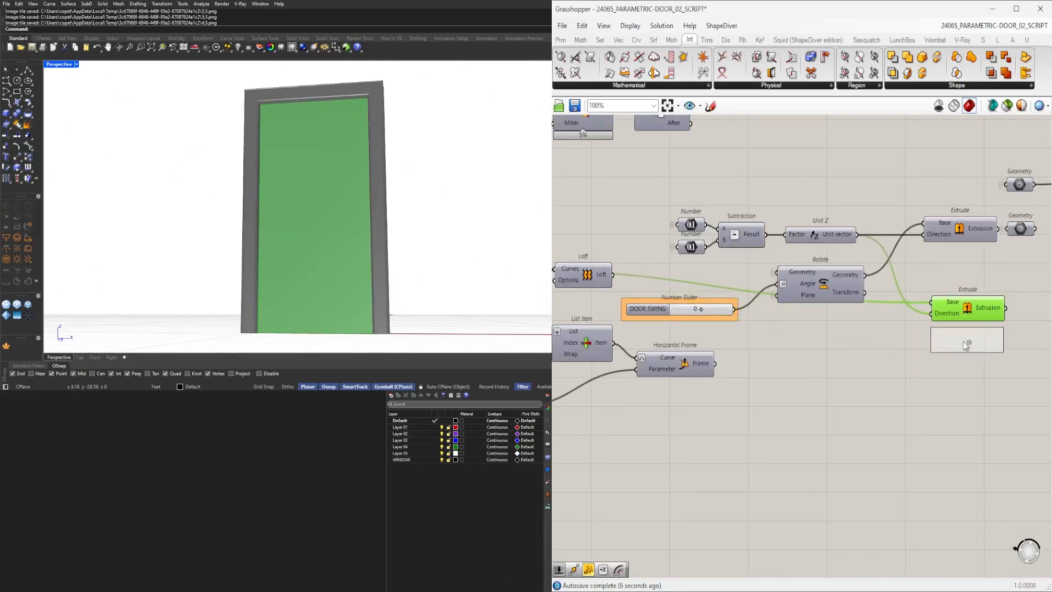
{"action": "scroll", "coordinate": [899, 356], "scroll_direction": "down", "scroll_amount": 1}
{"action": "right_click_drag", "start_coordinate": [742, 351], "coordinate": [835, 357]}
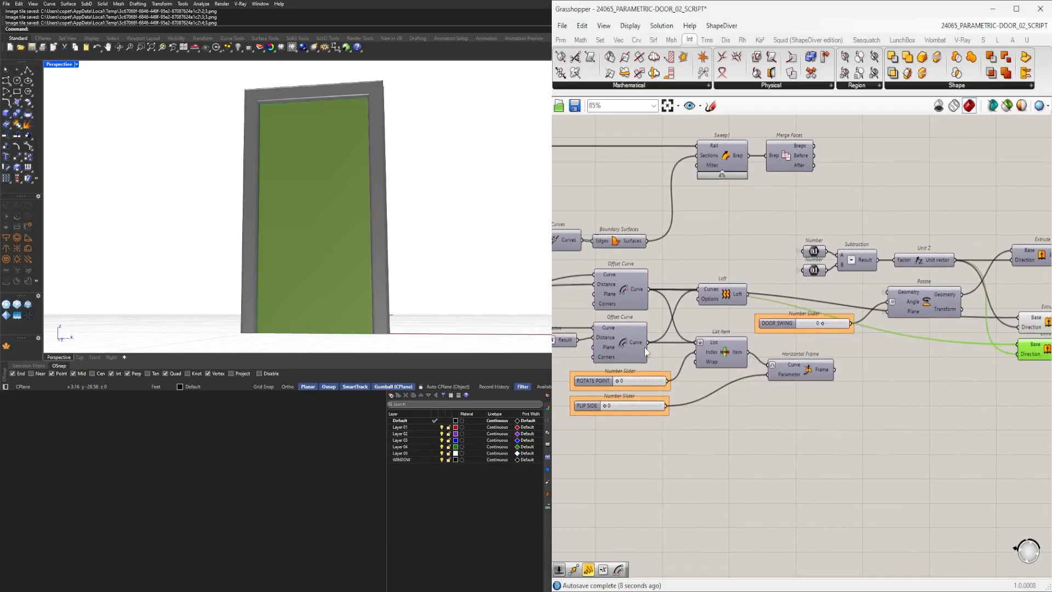
{"action": "left_click_drag", "start_coordinate": [650, 343], "coordinate": [1017, 344]}
{"action": "right_click_drag", "start_coordinate": [1004, 357], "coordinate": [773, 357]}
{"action": "scroll", "coordinate": [774, 358], "scroll_direction": "up", "scroll_amount": 1}
{"action": "left_click_drag", "start_coordinate": [849, 395], "coordinate": [791, 324]}
{"action": "right_click_drag", "start_coordinate": [508, 216], "coordinate": [253, 235]}
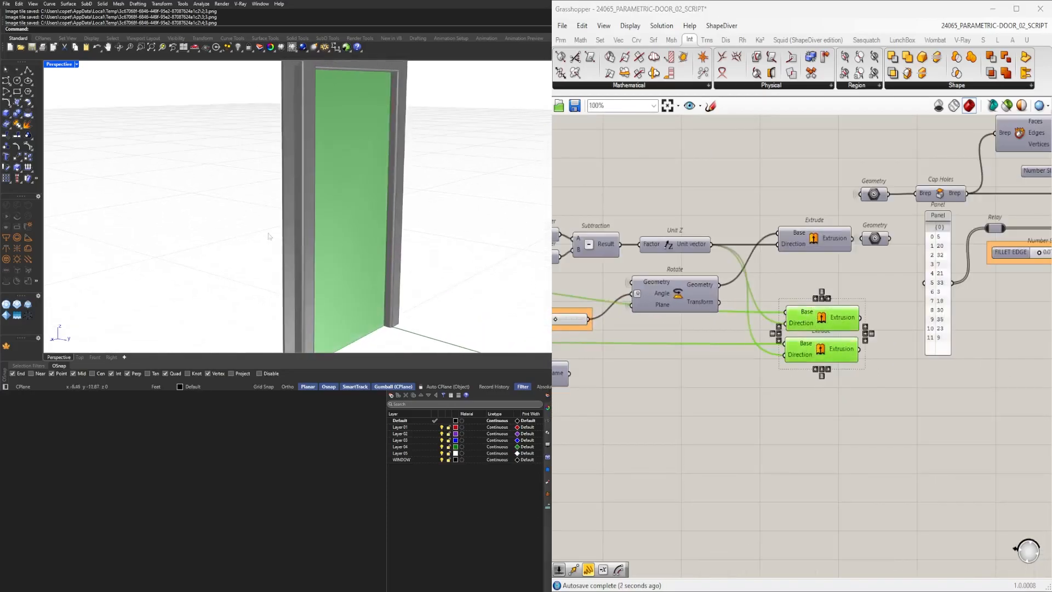
Set the Base and Direction inputs of both Extrude components to Principal.
{"action": "left_click", "coordinate": [801, 295]}
{"action": "scroll", "coordinate": [801, 300], "scroll_direction": "up", "scroll_amount": 2}
{"action": "right_click", "coordinate": [790, 311]}
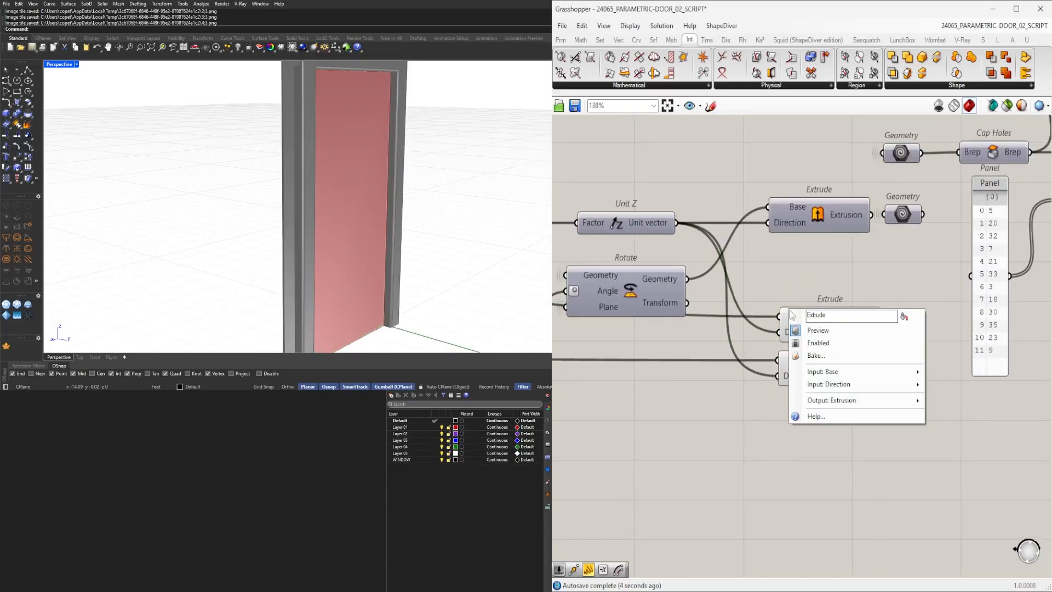
{"action": "key", "text": "Escape"}
{"action": "right_click", "coordinate": [801, 318]}
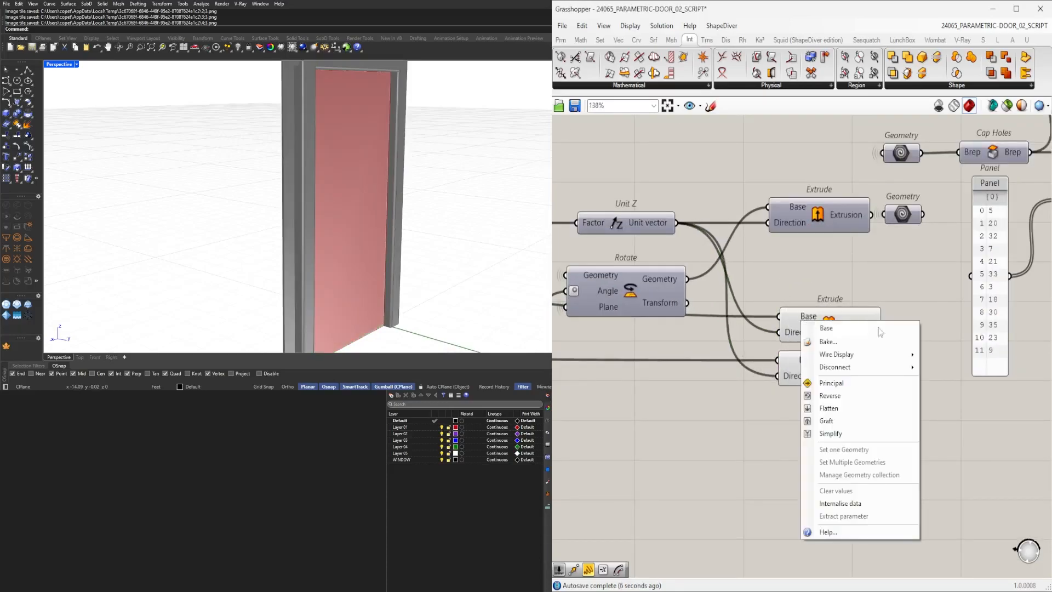
{"action": "mouse_move", "coordinate": [877, 354]}
{"action": "left_click", "coordinate": [941, 382]}
{"action": "right_click", "coordinate": [790, 332]}
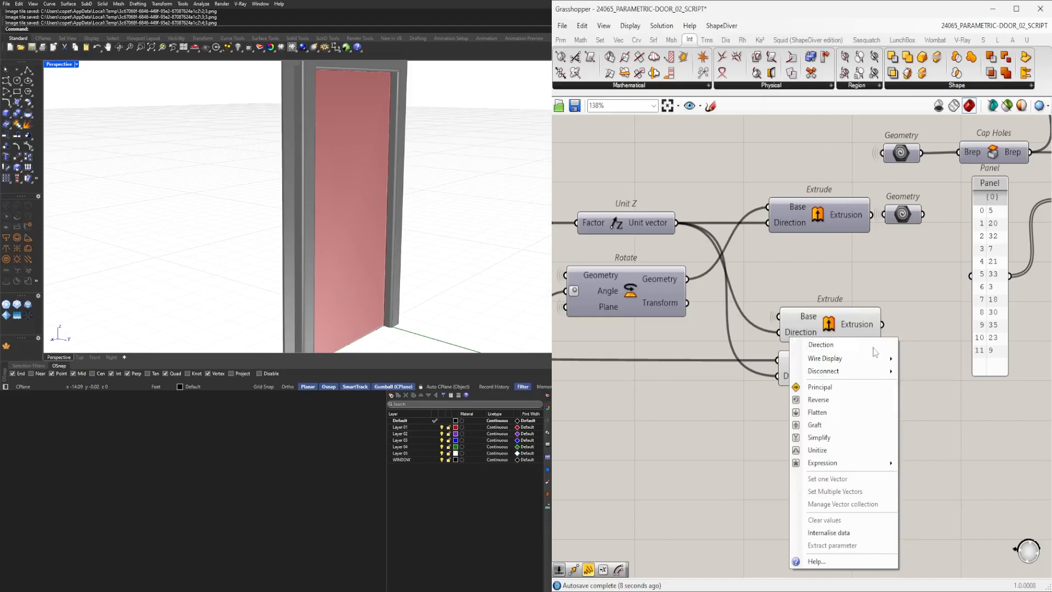
{"action": "left_click", "coordinate": [934, 385]}
{"action": "right_click", "coordinate": [799, 361]}
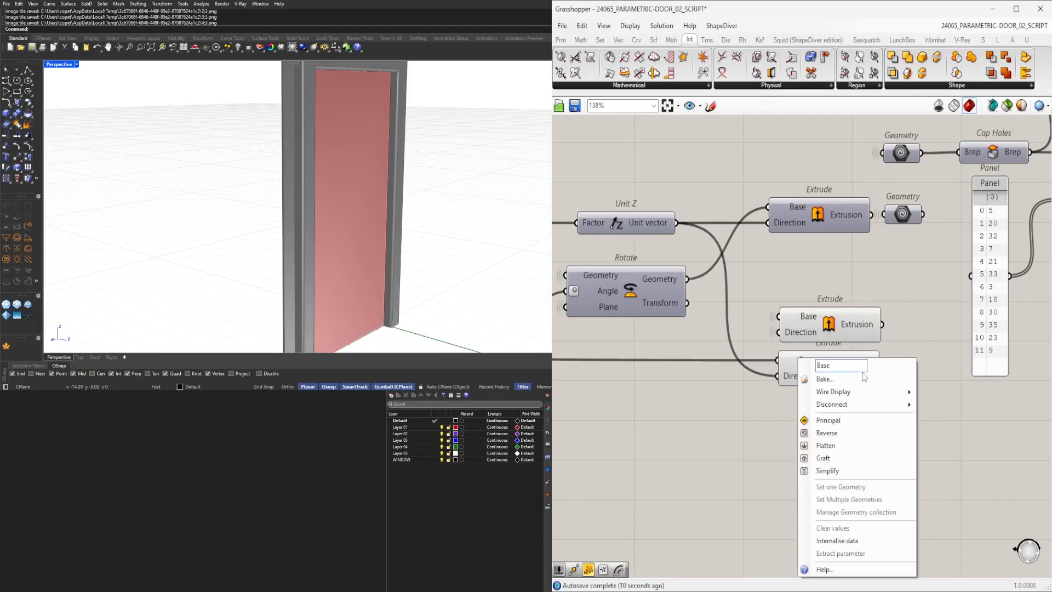
{"action": "left_click", "coordinate": [943, 419]}
{"action": "right_click", "coordinate": [798, 377]}
{"action": "mouse_move", "coordinate": [866, 391]}
{"action": "left_click", "coordinate": [934, 416]}
Move both Extrude components to an empty area below the Fillet Edge group.
{"action": "left_click_drag", "start_coordinate": [903, 478], "coordinate": [846, 382]}
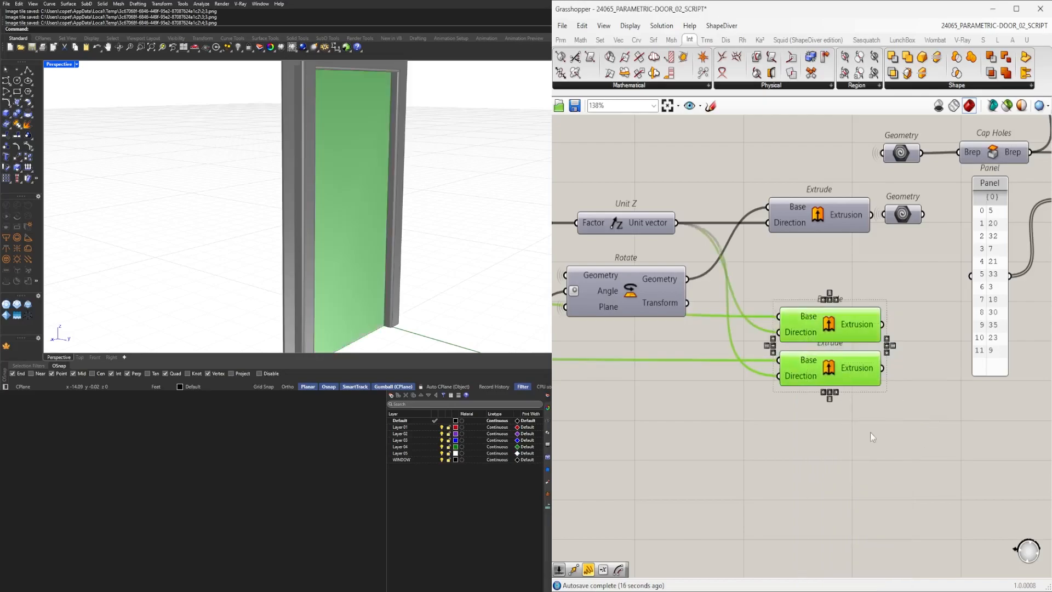
{"action": "left_click_drag", "start_coordinate": [814, 326], "coordinate": [921, 407]}
{"action": "scroll", "coordinate": [839, 356], "scroll_direction": "down", "scroll_amount": 4}
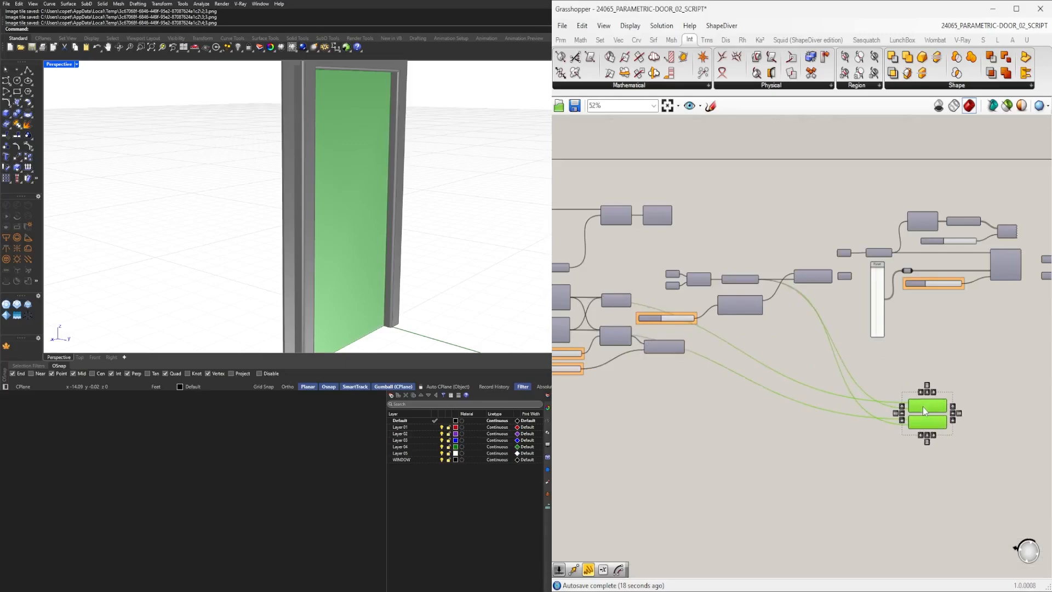
{"action": "scroll", "coordinate": [965, 364], "scroll_direction": "up", "scroll_amount": 3}
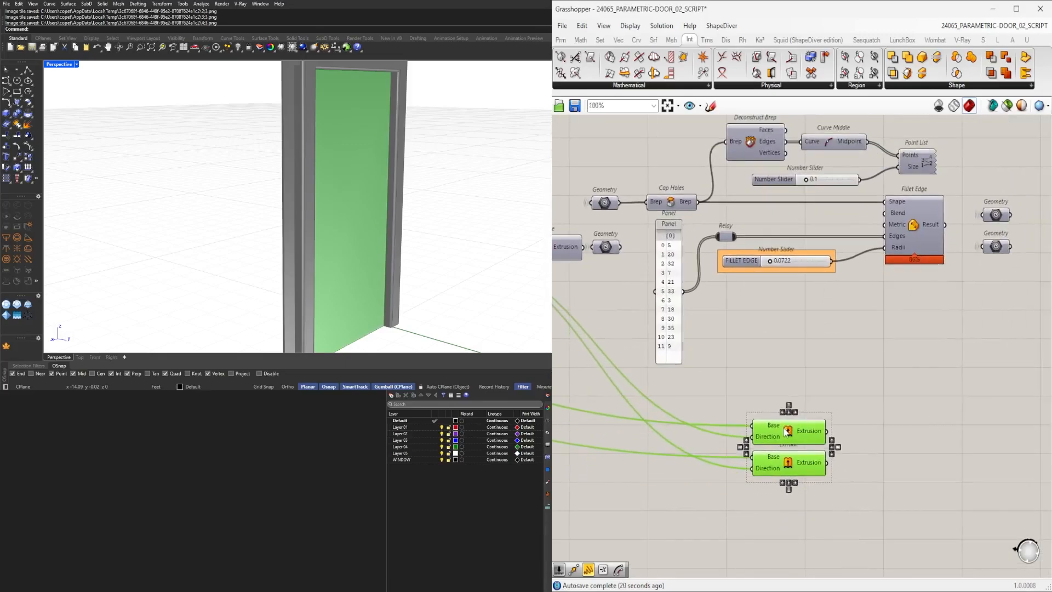
Add an Offset Curve component beside the Extrude components.
{"action": "left_click", "coordinate": [838, 463]}
{"action": "left_click", "coordinate": [791, 471]}
{"action": "left_click", "coordinate": [868, 479]}
{"action": "right_click_drag", "start_coordinate": [877, 469], "coordinate": [831, 390]}
{"action": "double_click", "coordinate": [841, 395]}
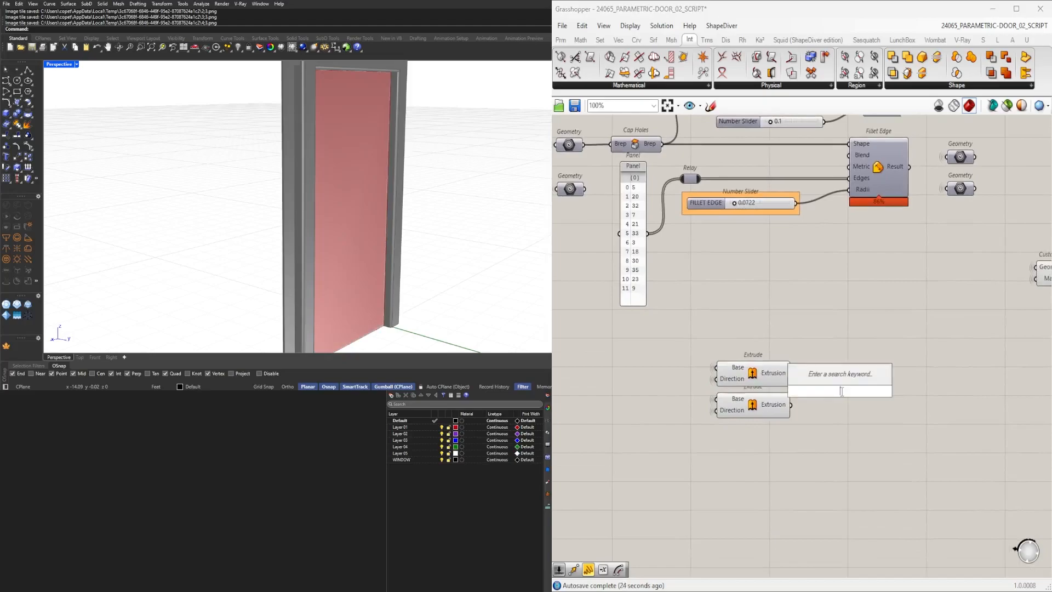
{"action": "type", "text": "offset"}
{"action": "left_click", "coordinate": [822, 387]}
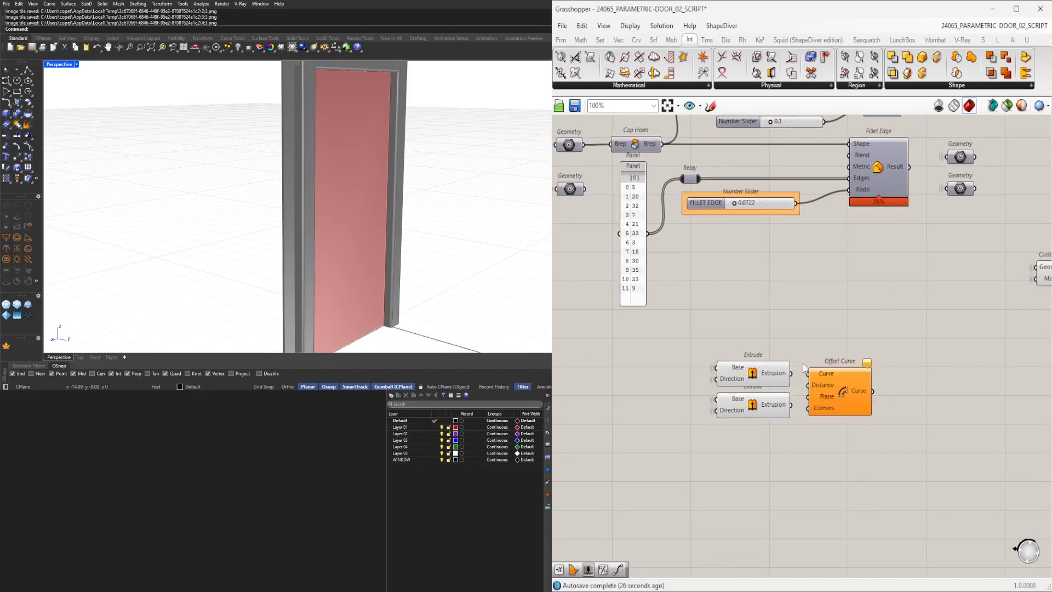
Reposition the Offset Curve component and add a Negative component below the Extrude components.
{"action": "scroll", "coordinate": [822, 384], "scroll_direction": "up", "scroll_amount": 1}
{"action": "left_click_drag", "start_coordinate": [833, 392], "coordinate": [920, 423]}
{"action": "double_click", "coordinate": [718, 488]}
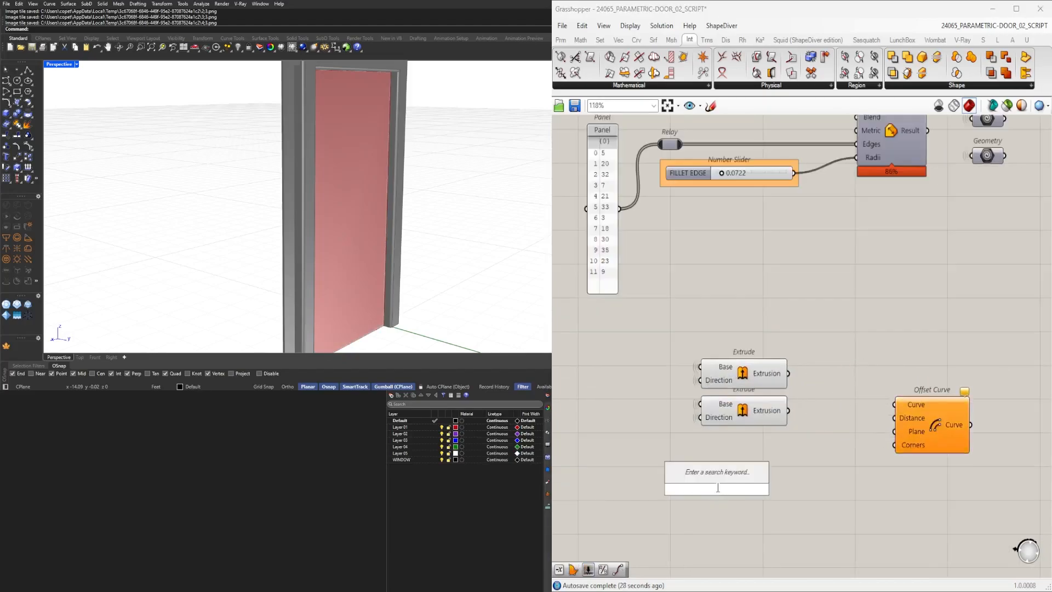
{"action": "type", "text": "negative"}
{"action": "left_click", "coordinate": [698, 477]}
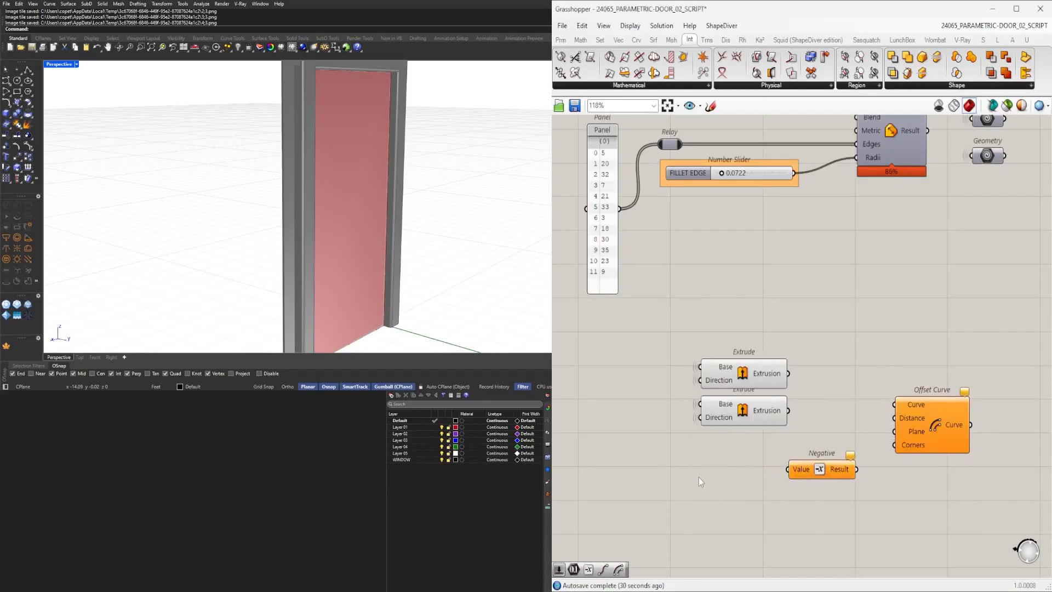
Add a number slider and connect it to the Negative component's Value input.
{"action": "double_click", "coordinate": [700, 482]}
{"action": "type", "text": "slider"}
{"action": "key", "text": "Return"}
{"action": "scroll", "coordinate": [750, 475], "scroll_direction": "up", "scroll_amount": 2}
{"action": "left_click_drag", "start_coordinate": [750, 475], "coordinate": [764, 469]}
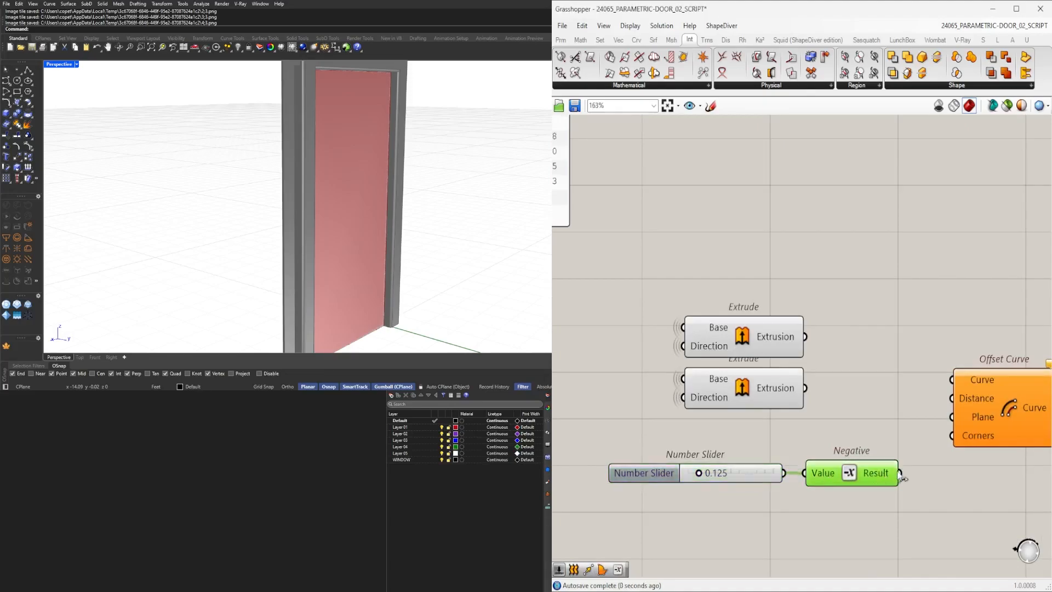
Connect the first Extrude output to Offset Curve's Curve and the Negative result to its Distance.
{"action": "left_click_drag", "start_coordinate": [956, 378], "coordinate": [1002, 379]}
{"action": "right_click_drag", "start_coordinate": [1002, 379], "coordinate": [837, 377]}
{"action": "left_click_drag", "start_coordinate": [830, 378], "coordinate": [844, 422]}
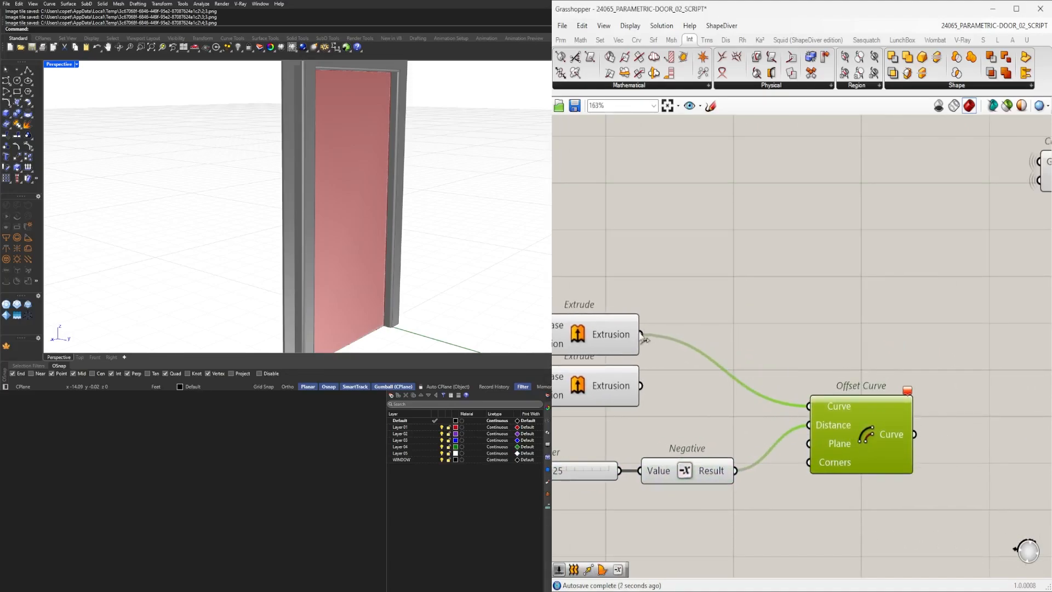
{"action": "left_click", "coordinate": [604, 337]}
{"action": "right_click_drag", "start_coordinate": [411, 230], "coordinate": [498, 548]}
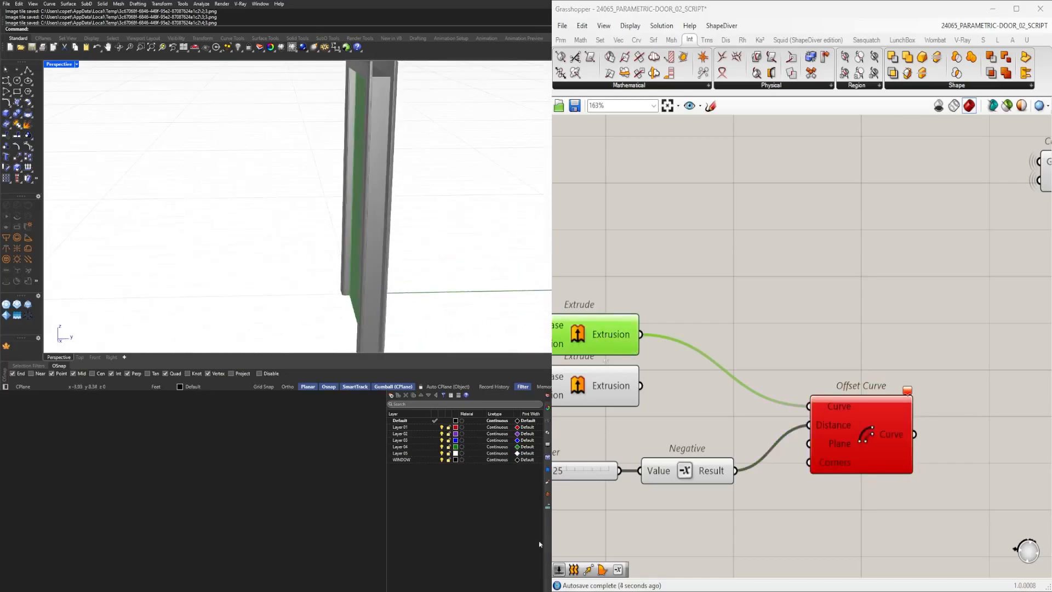
Add a Brep Edges component between the Extrude and the Offset Curve.
{"action": "double_click", "coordinate": [732, 323]}
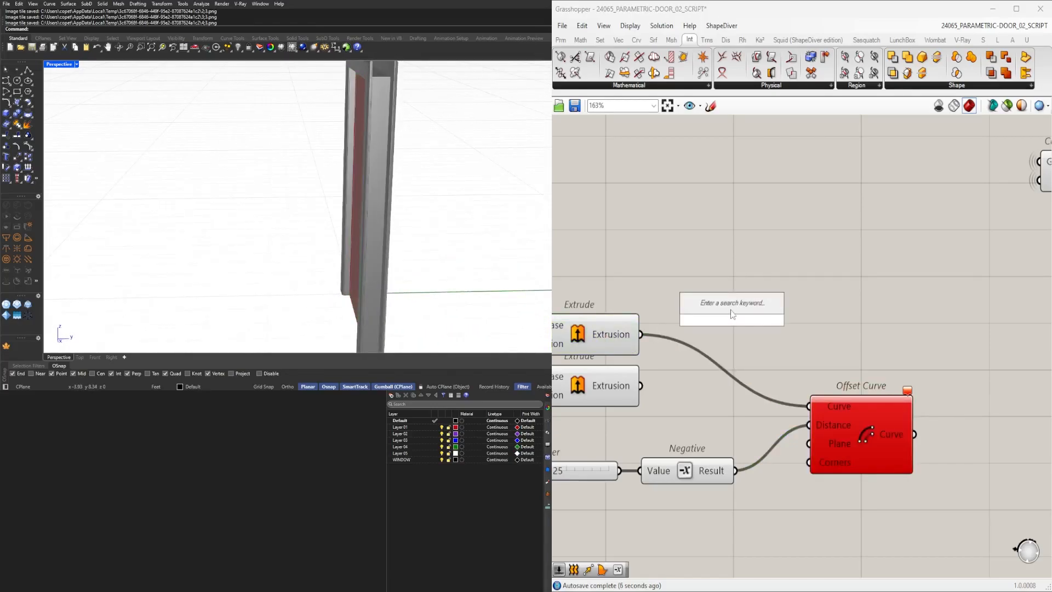
{"action": "type", "text": "EDGE"}
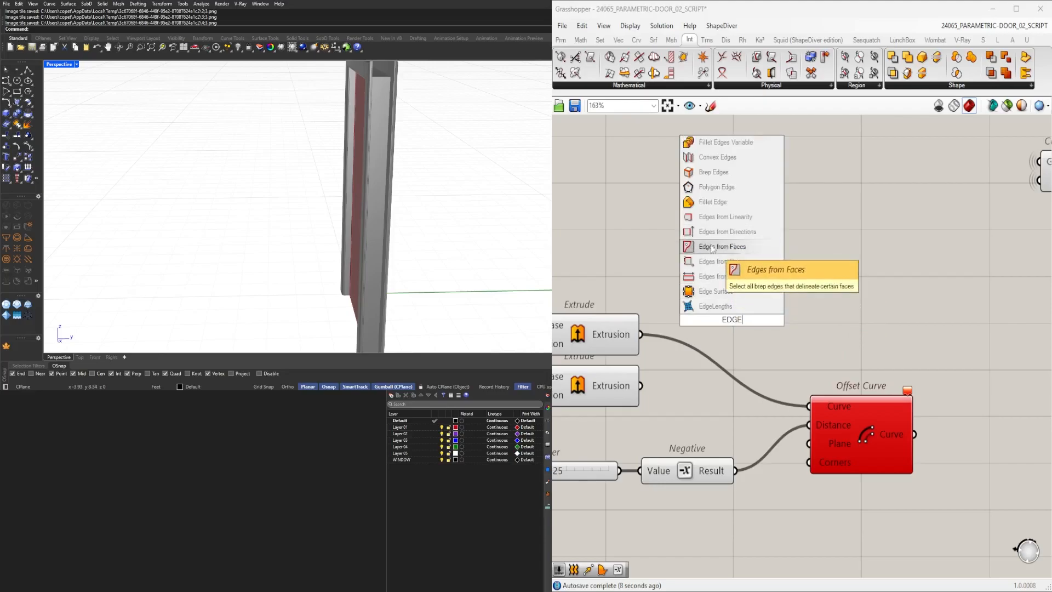
{"action": "left_click", "coordinate": [713, 173]}
Add Join Curves fed by the naked edges, and connect the Extrude output to Brep Edges.
{"action": "double_click", "coordinate": [877, 327]}
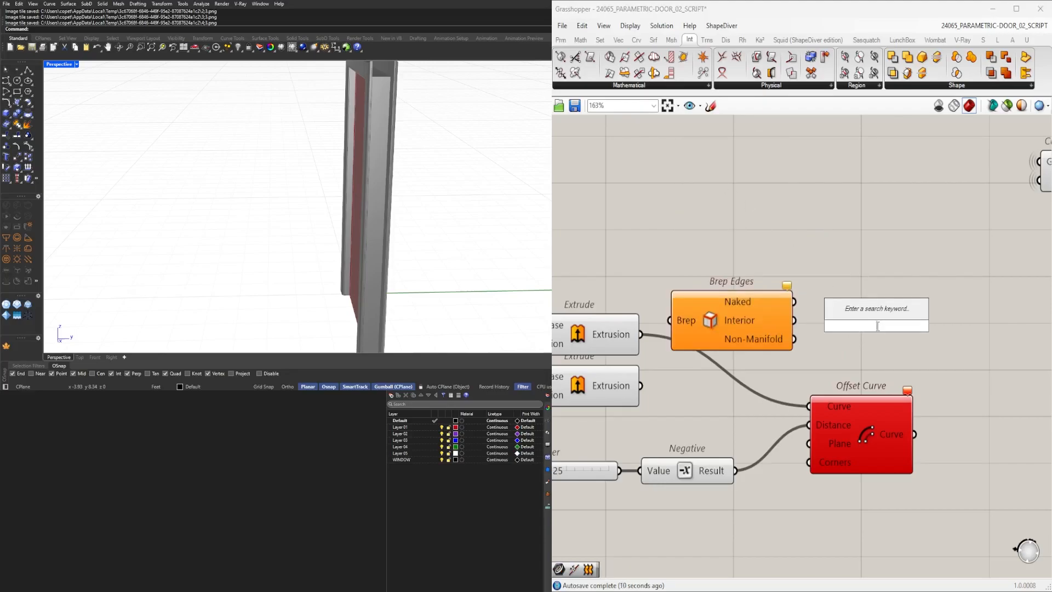
{"action": "type", "text": "join"}
{"action": "key", "text": "Return"}
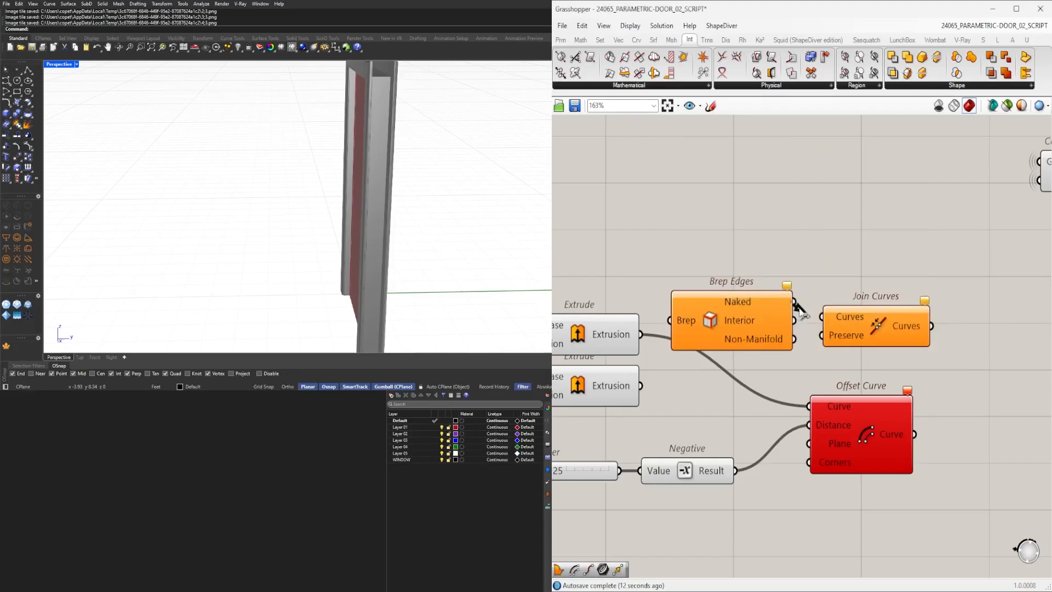
{"action": "left_click_drag", "start_coordinate": [795, 302], "coordinate": [822, 317]}
{"action": "left_click_drag", "start_coordinate": [849, 317], "coordinate": [847, 308]}
{"action": "left_click_drag", "start_coordinate": [660, 322], "coordinate": [673, 321]}
{"action": "right_click_drag", "start_coordinate": [779, 333], "coordinate": [648, 320]}
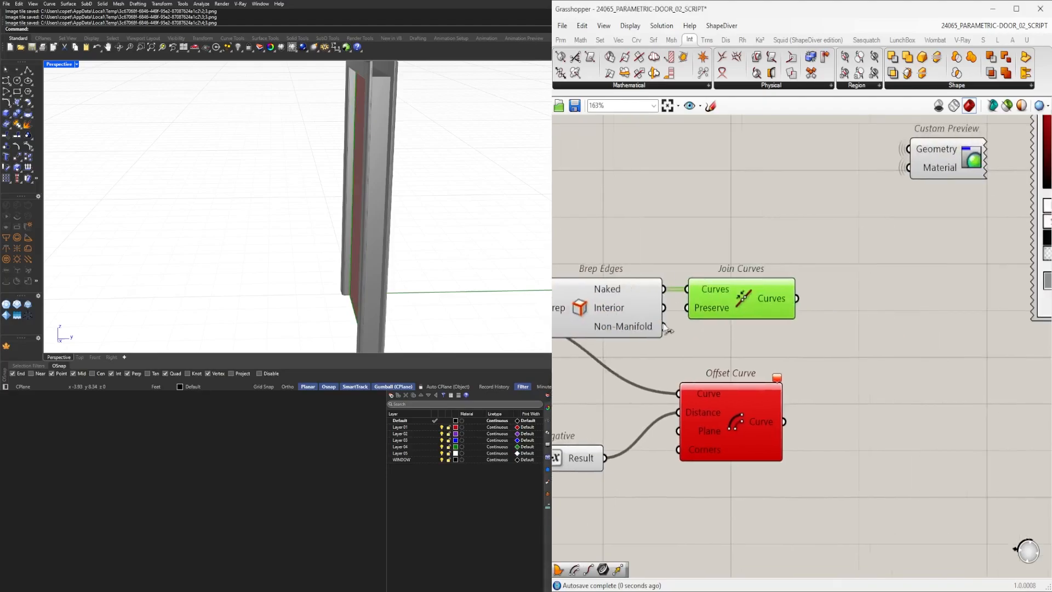
Connect the Join Curves output to Offset Curve's Curve input and rearrange the components.
{"action": "right_click_drag", "start_coordinate": [777, 464], "coordinate": [868, 425]}
{"action": "left_click_drag", "start_coordinate": [816, 383], "coordinate": [976, 320]}
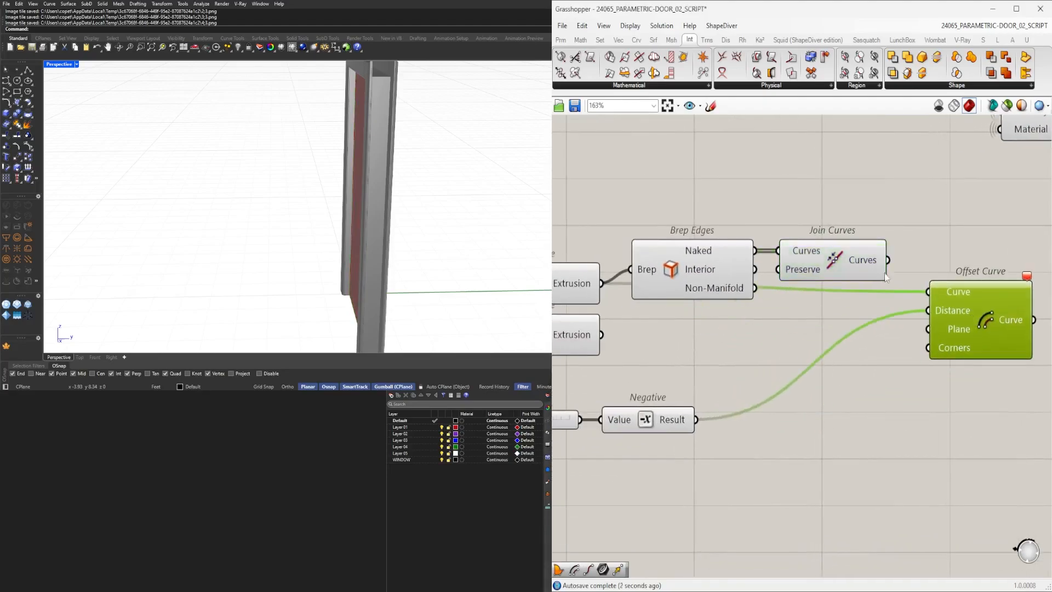
{"action": "left_click_drag", "start_coordinate": [929, 289], "coordinate": [930, 291]}
{"action": "right_click_drag", "start_coordinate": [963, 305], "coordinate": [924, 305]}
{"action": "scroll", "coordinate": [867, 341], "scroll_direction": "down", "scroll_amount": 2}
{"action": "right_click_drag", "start_coordinate": [763, 473], "coordinate": [892, 451]}
{"action": "left_click_drag", "start_coordinate": [892, 452], "coordinate": [705, 372]}
{"action": "right_click_drag", "start_coordinate": [704, 373], "coordinate": [635, 380]}
{"action": "left_click_drag", "start_coordinate": [723, 391], "coordinate": [886, 346]}
{"action": "right_click_drag", "start_coordinate": [895, 358], "coordinate": [744, 360]}
{"action": "left_click_drag", "start_coordinate": [833, 299], "coordinate": [837, 331]}
Orbit and zoom the Rhino viewport to inspect the offset curve along the door leaf's edge.
{"action": "right_click_drag", "start_coordinate": [521, 237], "coordinate": [247, 299]}
{"action": "scroll", "coordinate": [322, 299], "scroll_direction": "up", "scroll_amount": 2}
{"action": "right_click_drag", "start_coordinate": [322, 298], "coordinate": [536, 244]}
{"action": "scroll", "coordinate": [427, 315], "scroll_direction": "up", "scroll_amount": 3}
{"action": "scroll", "coordinate": [440, 250], "scroll_direction": "down", "scroll_amount": 3}
{"action": "right_click_drag", "start_coordinate": [350, 204], "coordinate": [322, 208]}
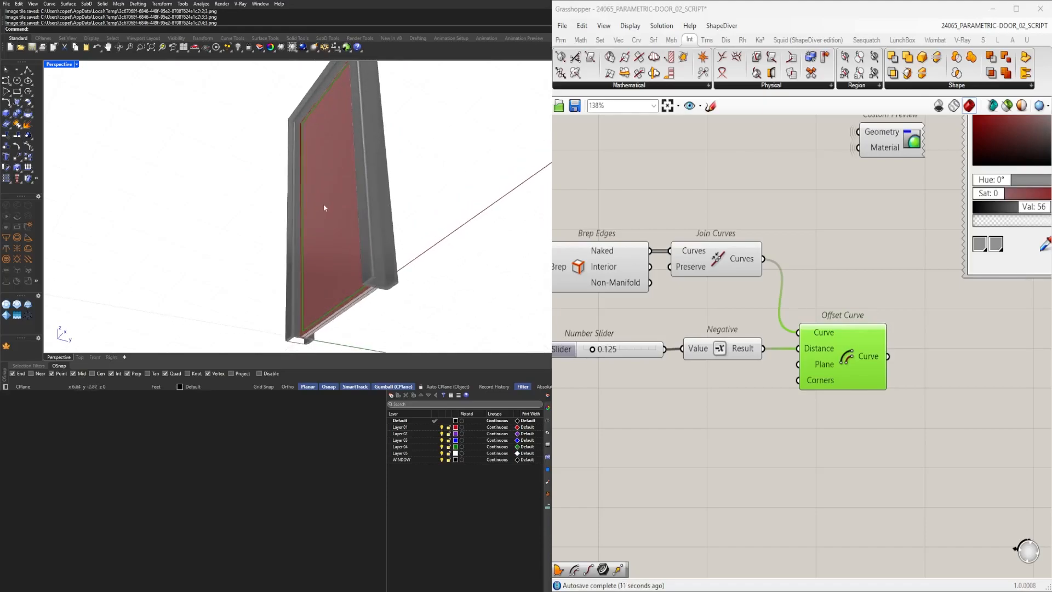
{"action": "scroll", "coordinate": [359, 303], "scroll_direction": "up", "scroll_amount": 5}
{"action": "right_click_drag", "start_coordinate": [367, 302], "coordinate": [500, 291]}
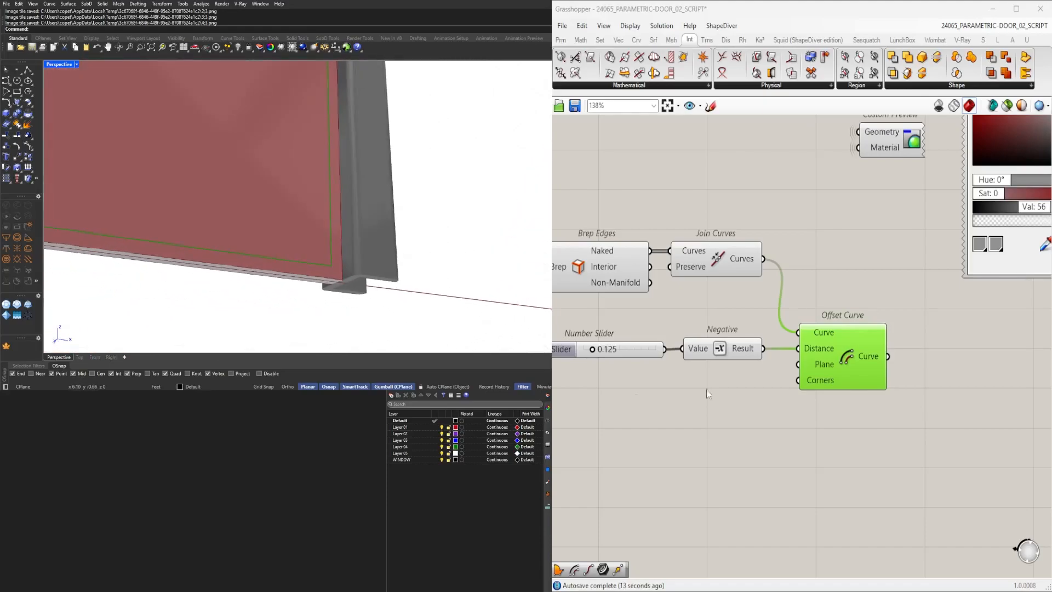
Flatten the Curves input of the Join Curves component.
{"action": "left_click_drag", "start_coordinate": [850, 363], "coordinate": [867, 362]}
{"action": "right_click_drag", "start_coordinate": [712, 303], "coordinate": [786, 348]}
{"action": "left_click", "coordinate": [772, 298]}
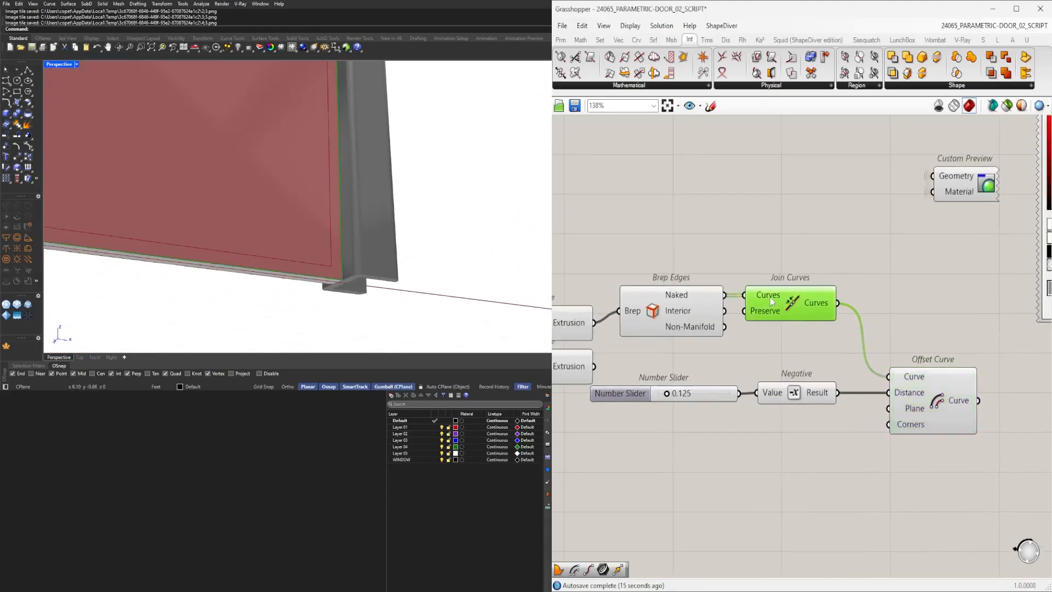
{"action": "right_click", "coordinate": [770, 297]}
{"action": "left_click", "coordinate": [805, 383]}
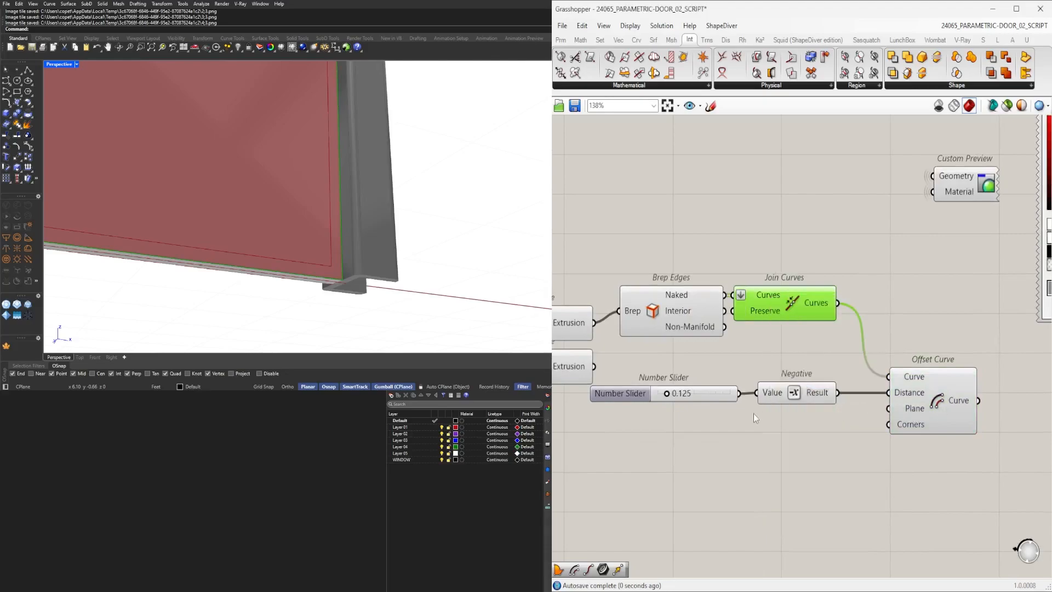
Set the offset distance slider to 0.564.
{"action": "scroll", "coordinate": [678, 393], "scroll_direction": "up", "scroll_amount": 3}
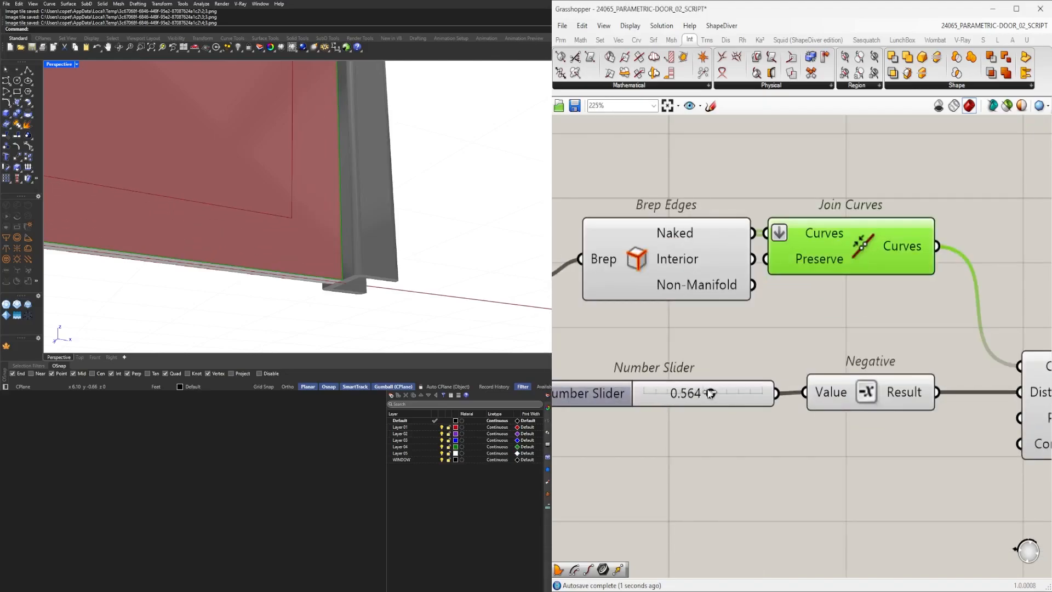
{"action": "scroll", "coordinate": [724, 394], "scroll_direction": "down", "scroll_amount": 6}
{"action": "right_click_drag", "start_coordinate": [910, 408], "coordinate": [895, 381]}
{"action": "left_click_drag", "start_coordinate": [896, 439], "coordinate": [695, 351]}
{"action": "left_click_drag", "start_coordinate": [856, 373], "coordinate": [860, 454]}
Insert a Graft Tree component between Join Curves and the Offset Curve input.
{"action": "left_click", "coordinate": [869, 407]}
{"action": "scroll", "coordinate": [854, 413], "scroll_direction": "up", "scroll_amount": 2}
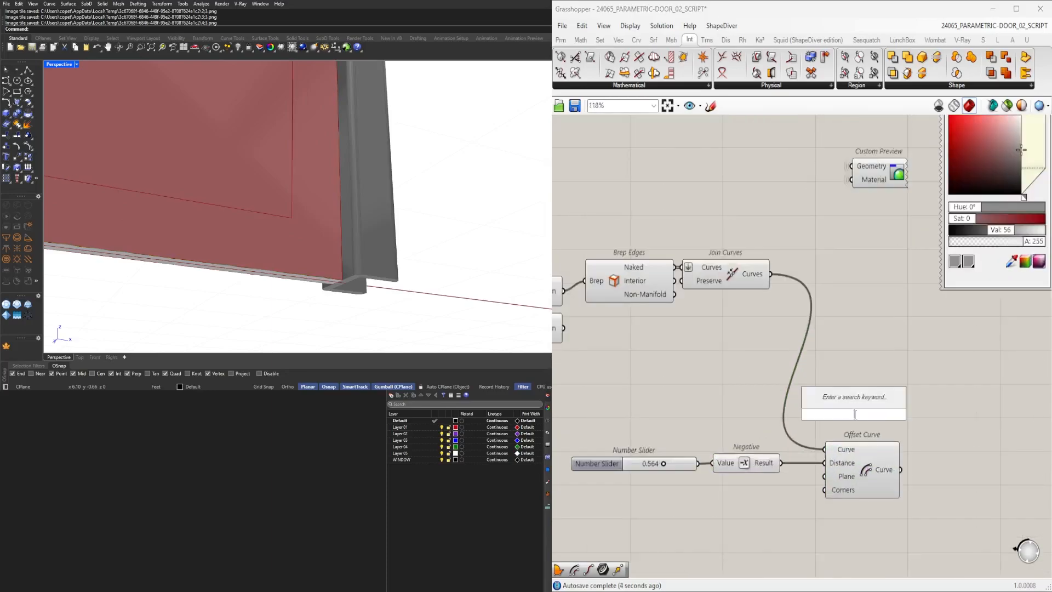
{"action": "type", "text": "graft"}
{"action": "key", "text": "Return"}
{"action": "mouse_move", "coordinate": [855, 416]}
{"action": "left_mouse_down"}
{"action": "mouse_move", "coordinate": [864, 358]}
{"action": "mouse_move", "coordinate": [864, 410]}
{"action": "left_mouse_up"}
{"action": "right_click_drag", "start_coordinate": [973, 490], "coordinate": [932, 462]}
Add a Boundary Surfaces component fed by the Offset Curve output.
{"action": "double_click", "coordinate": [932, 462]}
{"action": "type", "text": "BOU"}
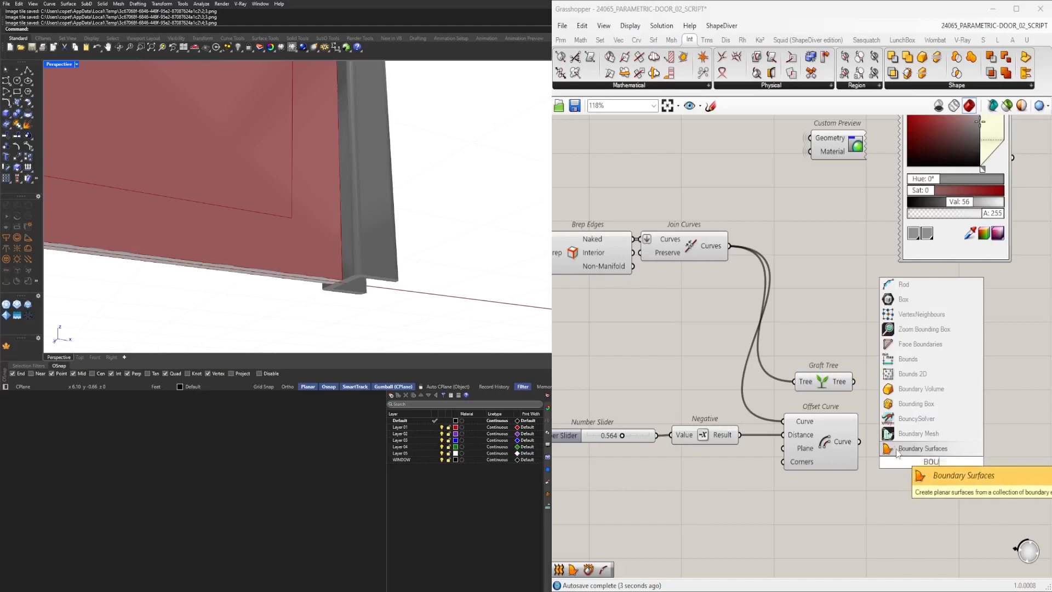
{"action": "left_click", "coordinate": [897, 449]}
{"action": "left_click_drag", "start_coordinate": [879, 473], "coordinate": [906, 444]}
{"action": "left_click_drag", "start_coordinate": [841, 386], "coordinate": [838, 392]}
{"action": "left_click", "coordinate": [878, 369]}
{"action": "scroll", "coordinate": [886, 374], "scroll_direction": "down", "scroll_amount": 4}
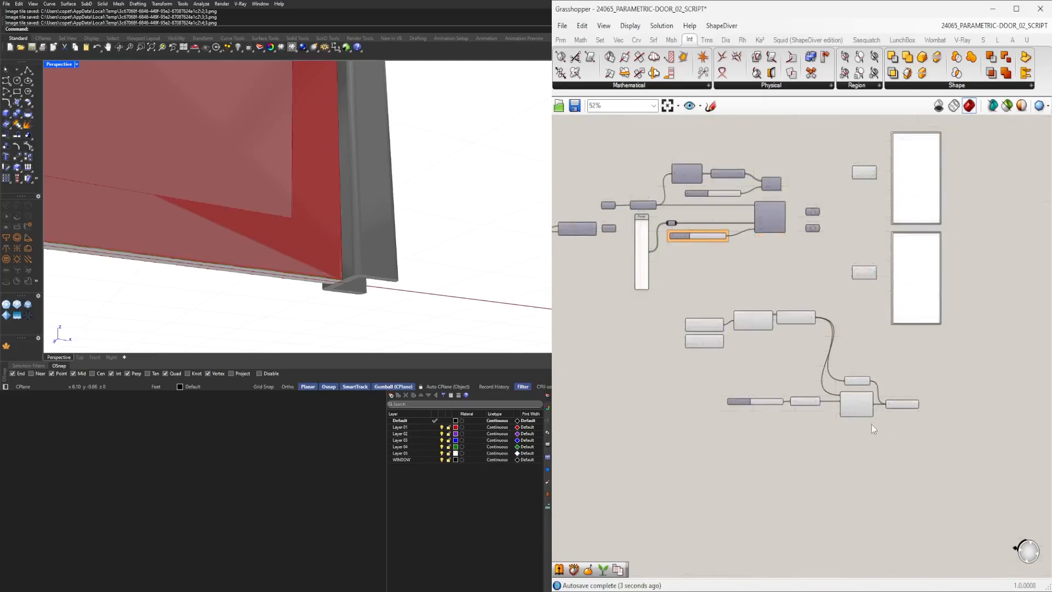
{"action": "scroll", "coordinate": [955, 456], "scroll_direction": "up", "scroll_amount": 2}
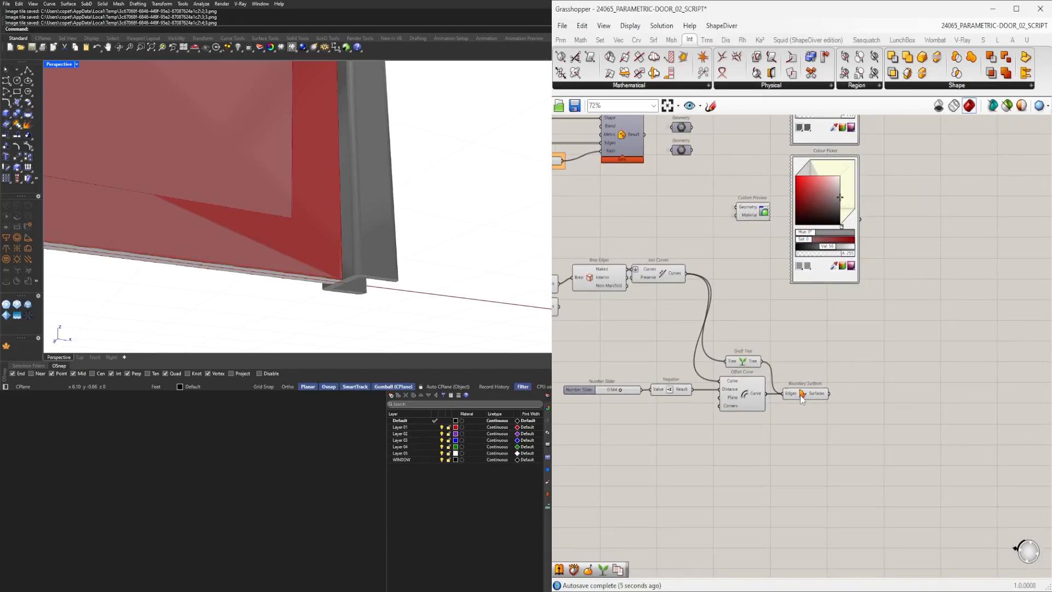
{"action": "left_click", "coordinate": [801, 394]}
{"action": "scroll", "coordinate": [361, 219], "scroll_direction": "down", "scroll_amount": 5}
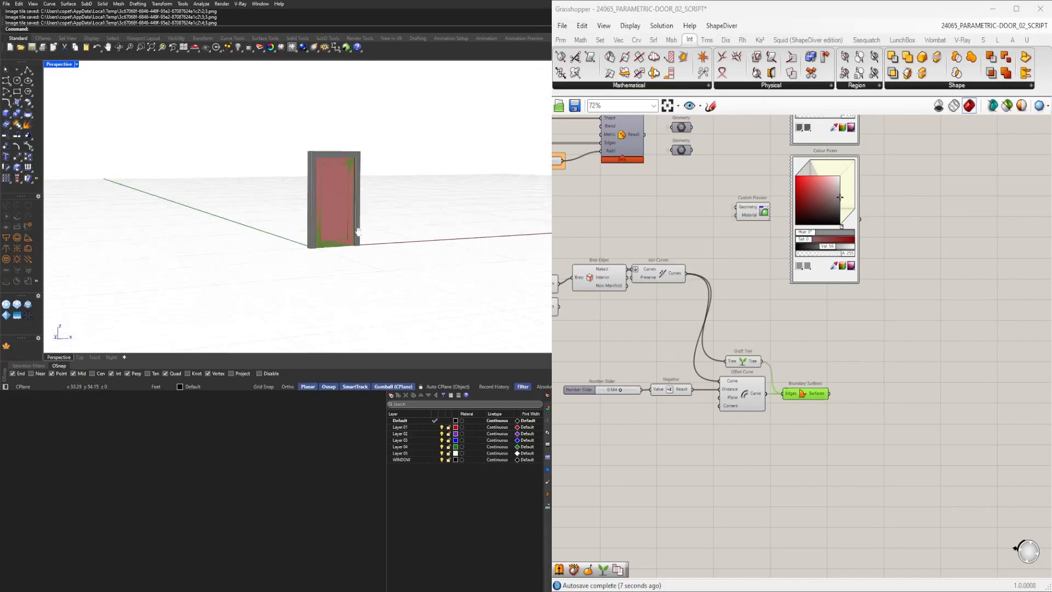
{"action": "scroll", "coordinate": [938, 391], "scroll_direction": "down", "scroll_amount": 1}
Add an Extrude component for the boundary surfaces and connect its Base and Direction inputs.
{"action": "right_click_drag", "start_coordinate": [715, 385], "coordinate": [798, 433]}
{"action": "double_click", "coordinate": [770, 419]}
{"action": "type", "text": "EXTR"}
{"action": "left_click", "coordinate": [762, 407]}
{"action": "right_click_drag", "start_coordinate": [654, 415], "coordinate": [933, 424]}
{"action": "mouse_move", "coordinate": [719, 390]}
{"action": "right_mouse_down"}
{"action": "mouse_move", "coordinate": [958, 395]}
{"action": "mouse_move", "coordinate": [732, 406]}
{"action": "mouse_move", "coordinate": [956, 402]}
{"action": "right_mouse_up"}
{"action": "right_click_drag", "start_coordinate": [788, 396], "coordinate": [968, 395]}
{"action": "right_click_drag", "start_coordinate": [707, 390], "coordinate": [971, 395]}
{"action": "mouse_move", "coordinate": [748, 389]}
{"action": "right_mouse_down"}
{"action": "mouse_move", "coordinate": [973, 394]}
{"action": "mouse_move", "coordinate": [862, 395]}
{"action": "mouse_move", "coordinate": [742, 376]}
{"action": "right_mouse_up"}
{"action": "right_click_drag", "start_coordinate": [932, 391], "coordinate": [685, 396]}
{"action": "right_click_drag", "start_coordinate": [822, 406], "coordinate": [505, 401]}
{"action": "mouse_move", "coordinate": [959, 362]}
{"action": "right_mouse_down"}
{"action": "mouse_move", "coordinate": [746, 367]}
{"action": "mouse_move", "coordinate": [979, 372]}
{"action": "right_mouse_up"}
{"action": "right_click_drag", "start_coordinate": [645, 367], "coordinate": [806, 343]}
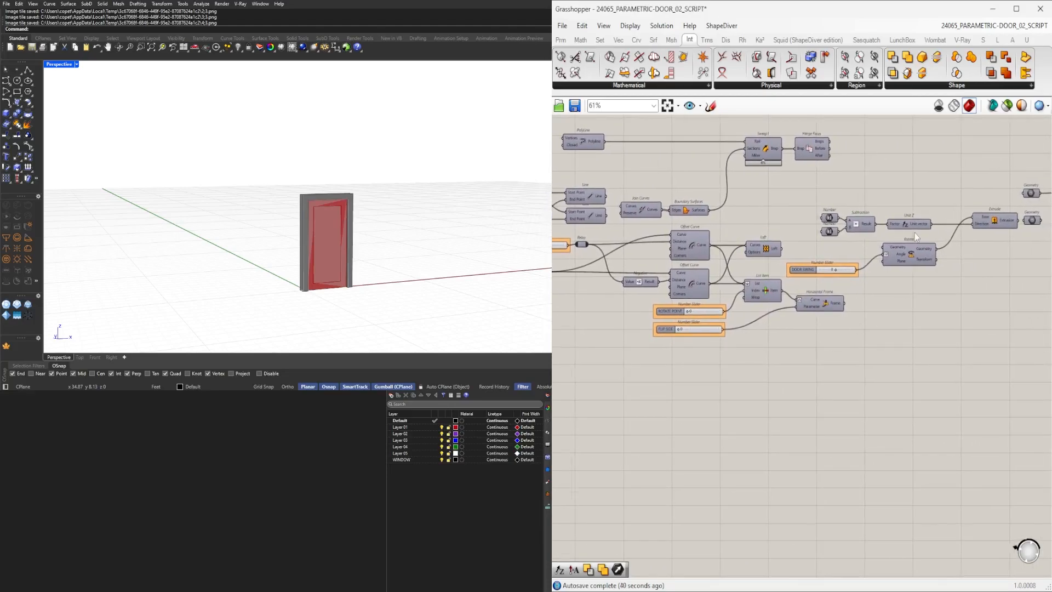
Add a Deconstruct Plane component fed by the Horizontal Frame output.
{"action": "scroll", "coordinate": [916, 235], "scroll_direction": "up", "scroll_amount": 2}
{"action": "left_click", "coordinate": [900, 265]}
{"action": "left_click", "coordinate": [789, 333]}
{"action": "right_click_drag", "start_coordinate": [843, 348], "coordinate": [807, 341]}
{"action": "double_click", "coordinate": [807, 341]}
{"action": "type", "text": "DEC"}
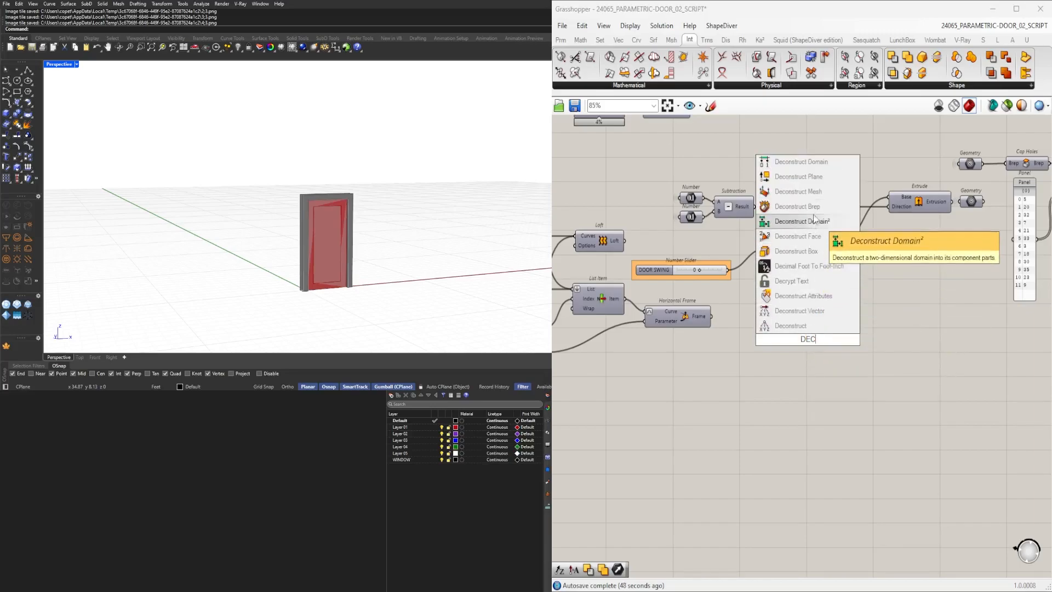
{"action": "left_click", "coordinate": [813, 180]}
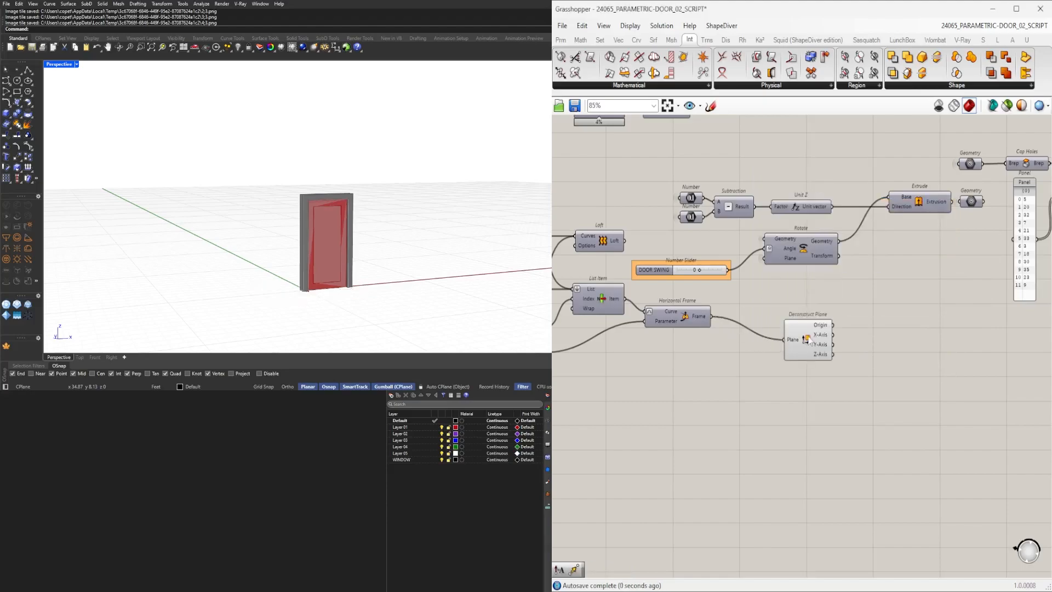
{"action": "scroll", "coordinate": [313, 294], "scroll_direction": "up", "scroll_amount": 10}
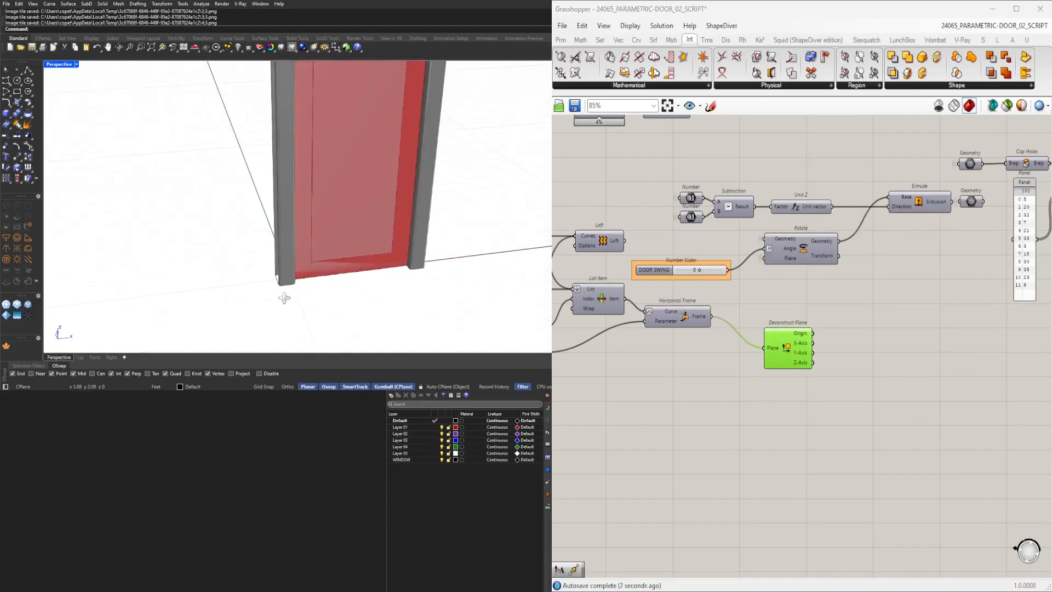
Add a Move component beside the Deconstruct Plane.
{"action": "right_click_drag", "start_coordinate": [313, 208], "coordinate": [335, 184]}
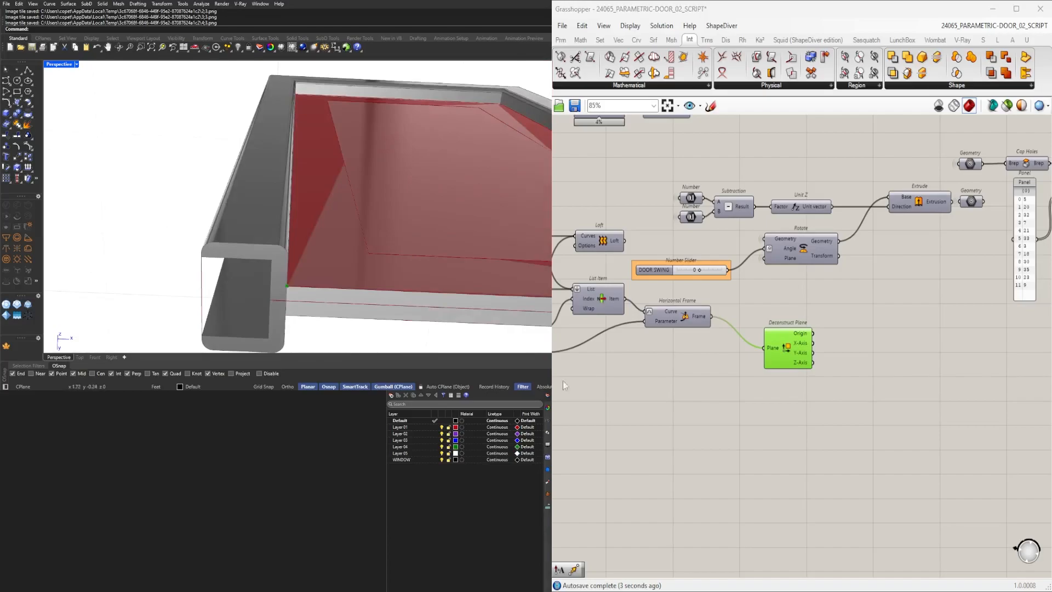
{"action": "scroll", "coordinate": [360, 233], "scroll_direction": "down", "scroll_amount": 8}
{"action": "right_click_drag", "start_coordinate": [360, 232], "coordinate": [467, 230]}
{"action": "scroll", "coordinate": [467, 231], "scroll_direction": "up", "scroll_amount": 5}
{"action": "scroll", "coordinate": [825, 348], "scroll_direction": "up", "scroll_amount": 2}
{"action": "right_click_drag", "start_coordinate": [640, 322], "coordinate": [739, 321]}
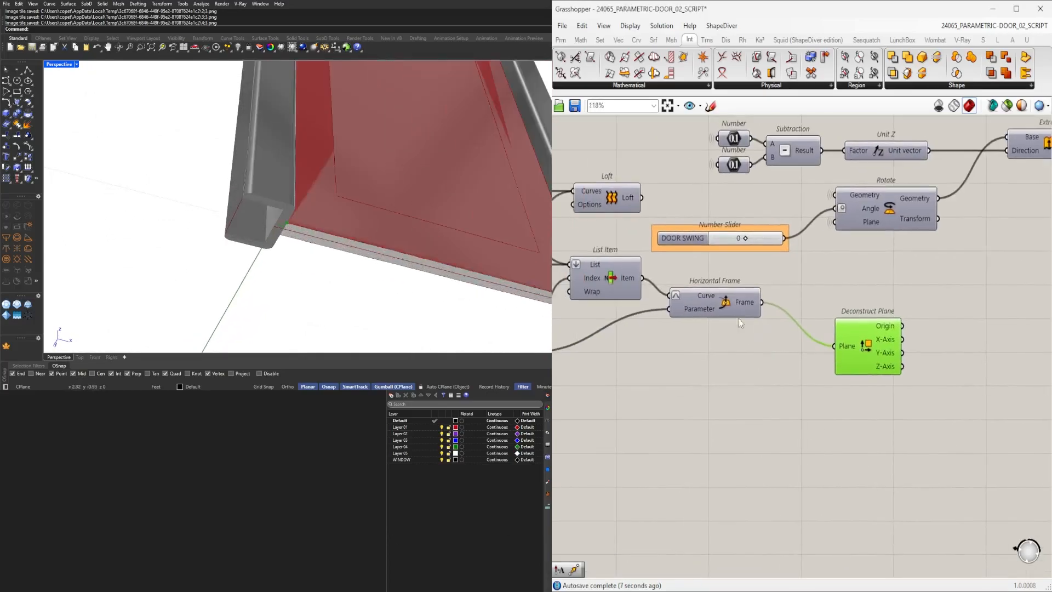
{"action": "left_click", "coordinate": [738, 305]}
{"action": "left_click", "coordinate": [868, 345]}
{"action": "right_click_drag", "start_coordinate": [968, 367], "coordinate": [866, 371]}
{"action": "double_click", "coordinate": [867, 371]}
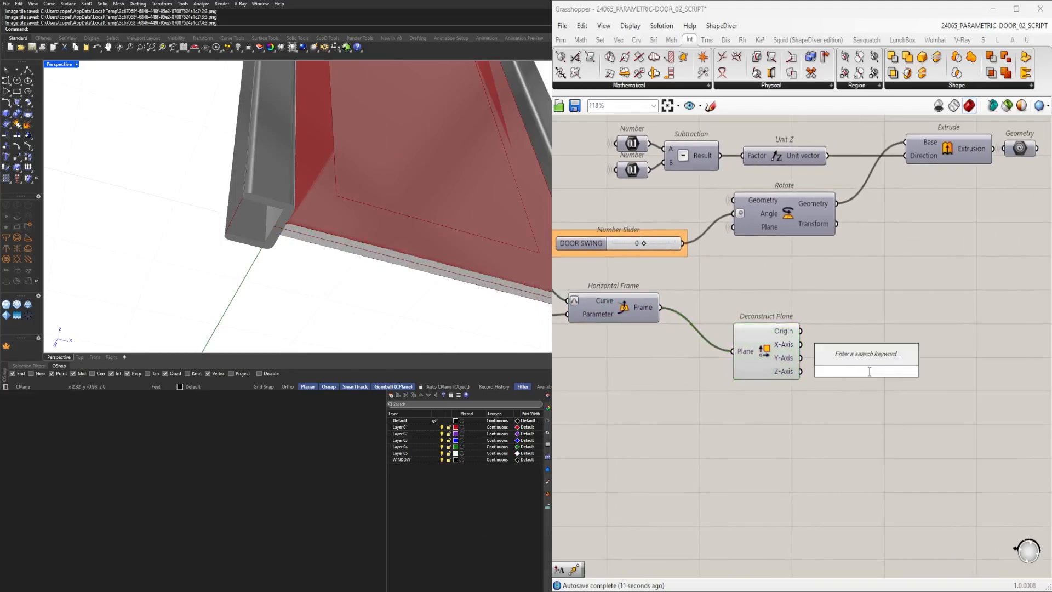
{"action": "type", "text": "mov"}
{"action": "left_click", "coordinate": [864, 314]}
{"action": "left_click_drag", "start_coordinate": [866, 373], "coordinate": [1030, 375]}
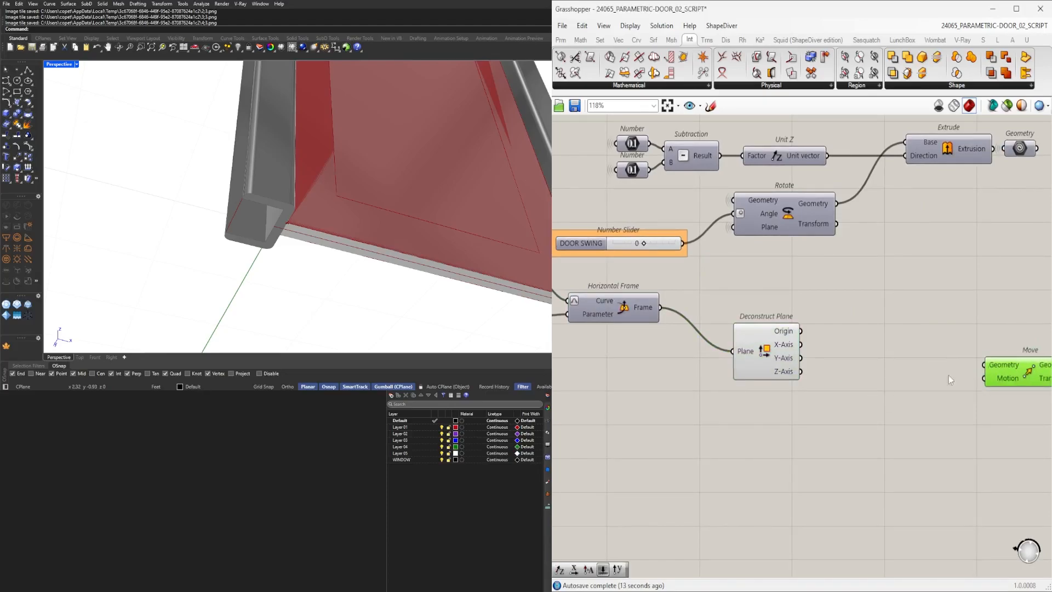
Add an Amplitude component whose vector comes from the Deconstruct Plane's Z-Axis.
{"action": "double_click", "coordinate": [897, 392]}
{"action": "type", "text": "amp"}
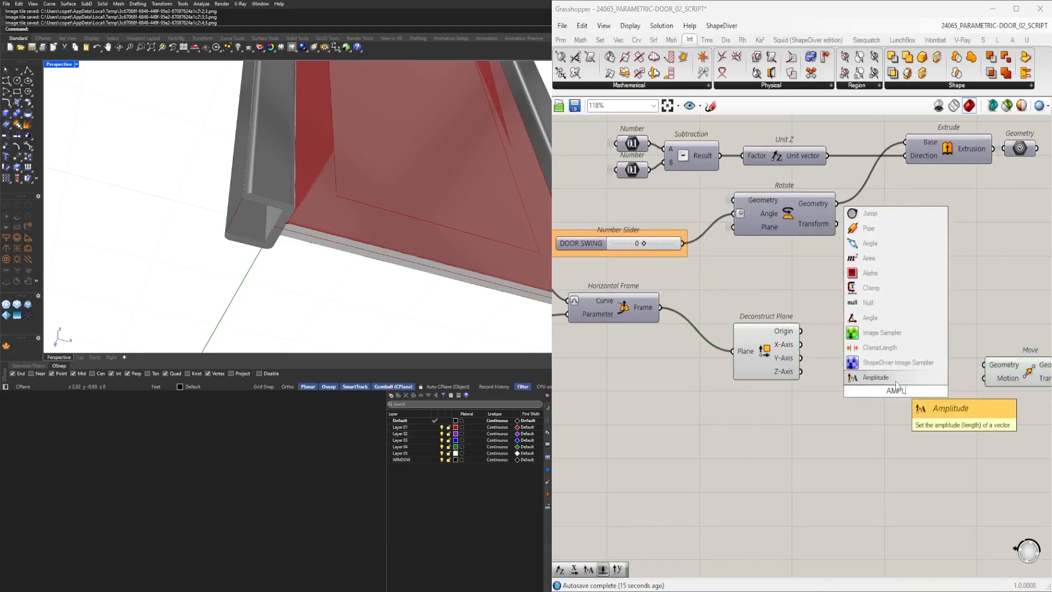
{"action": "key", "text": "Return"}
{"action": "right_click_drag", "start_coordinate": [804, 372], "coordinate": [741, 378]}
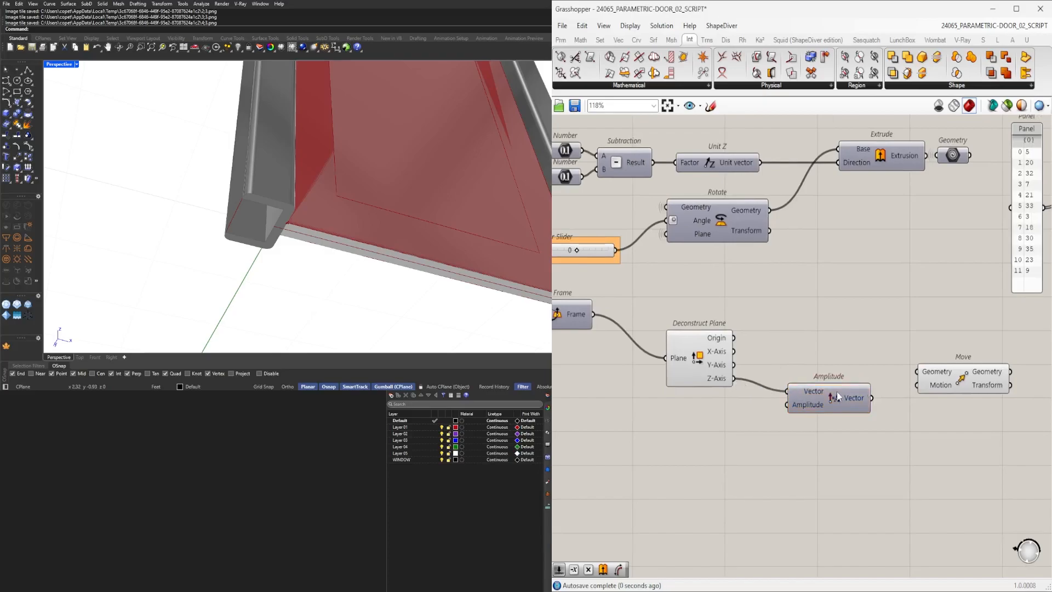
{"action": "left_click_drag", "start_coordinate": [840, 396], "coordinate": [831, 413]}
Connect the Boundary Surfaces output to the Move geometry and the Amplitude vector to its motion.
{"action": "scroll", "coordinate": [850, 375], "scroll_direction": "down", "scroll_amount": 2}
{"action": "right_click_drag", "start_coordinate": [860, 370], "coordinate": [737, 343]}
{"action": "scroll", "coordinate": [736, 343], "scroll_direction": "down", "scroll_amount": 2}
{"action": "right_click_drag", "start_coordinate": [922, 366], "coordinate": [763, 351]}
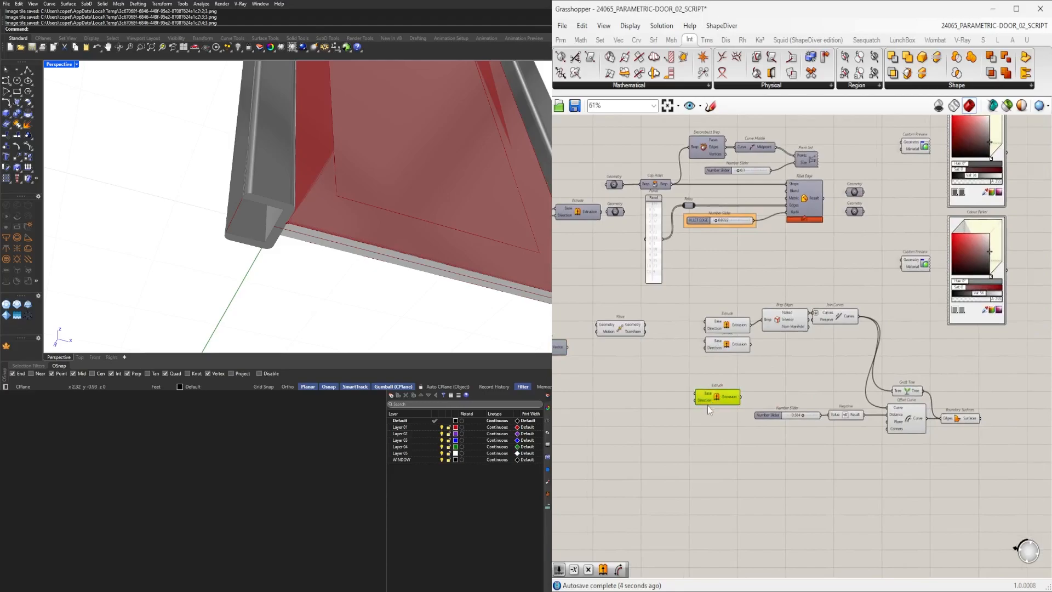
{"action": "right_click_drag", "start_coordinate": [709, 410], "coordinate": [872, 386]}
{"action": "right_click_drag", "start_coordinate": [804, 378], "coordinate": [884, 365]}
{"action": "left_click_drag", "start_coordinate": [846, 371], "coordinate": [704, 279]}
{"action": "right_click_drag", "start_coordinate": [811, 301], "coordinate": [693, 291]}
{"action": "scroll", "coordinate": [633, 290], "scroll_direction": "down", "scroll_amount": 3}
{"action": "left_click_drag", "start_coordinate": [619, 284], "coordinate": [881, 376]}
{"action": "scroll", "coordinate": [950, 371], "scroll_direction": "up", "scroll_amount": 3}
{"action": "scroll", "coordinate": [951, 371], "scroll_direction": "up", "scroll_amount": 2}
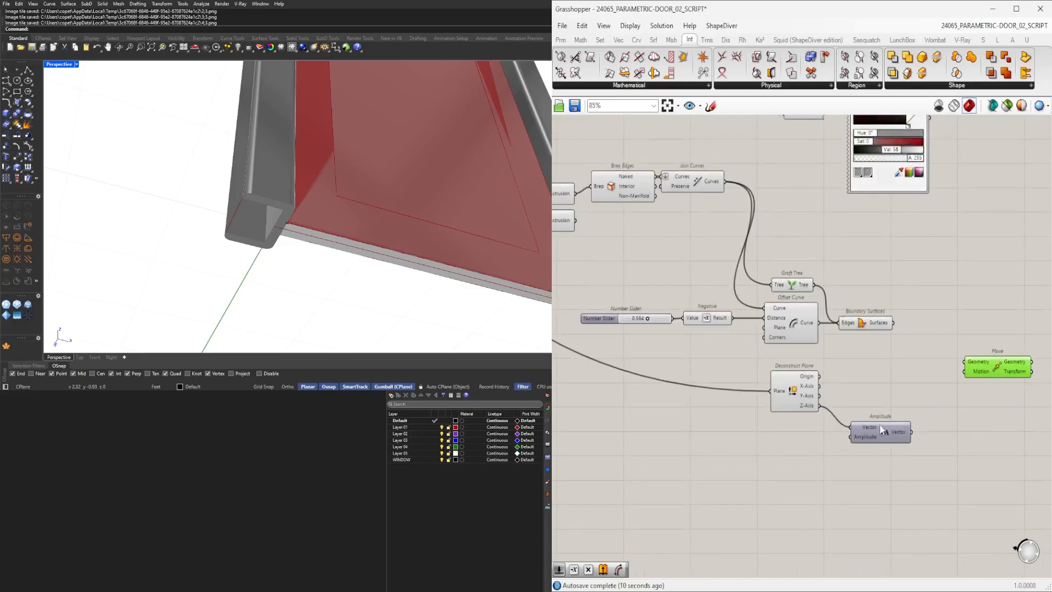
{"action": "left_click_drag", "start_coordinate": [882, 430], "coordinate": [897, 413]}
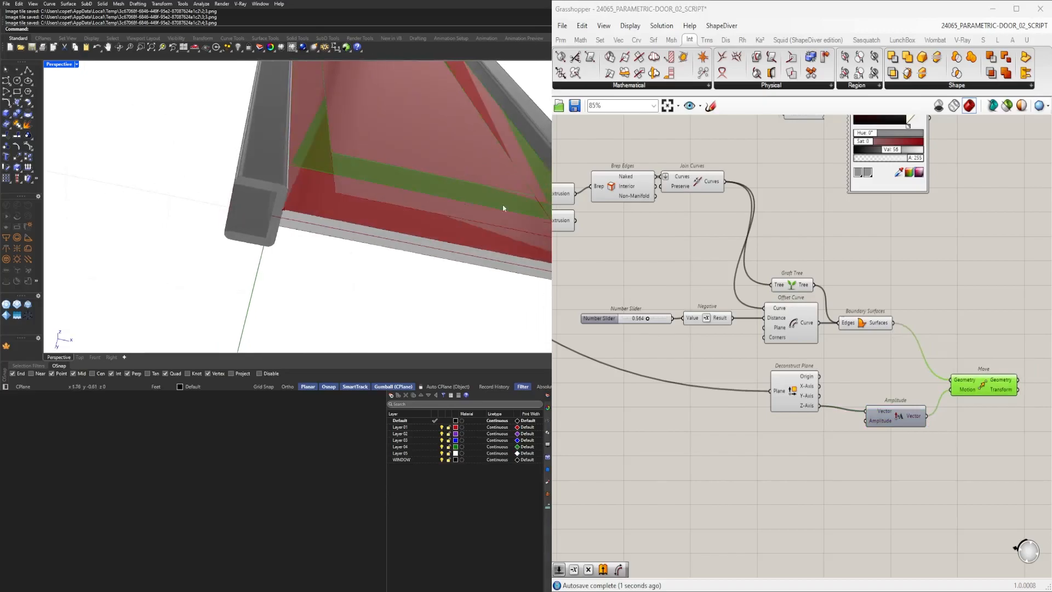
Switch the Amplitude vector input to the Deconstruct Plane's Y-Axis.
{"action": "scroll", "coordinate": [894, 411], "scroll_direction": "up", "scroll_amount": 3}
{"action": "left_click_drag", "start_coordinate": [835, 411], "coordinate": [844, 411]}
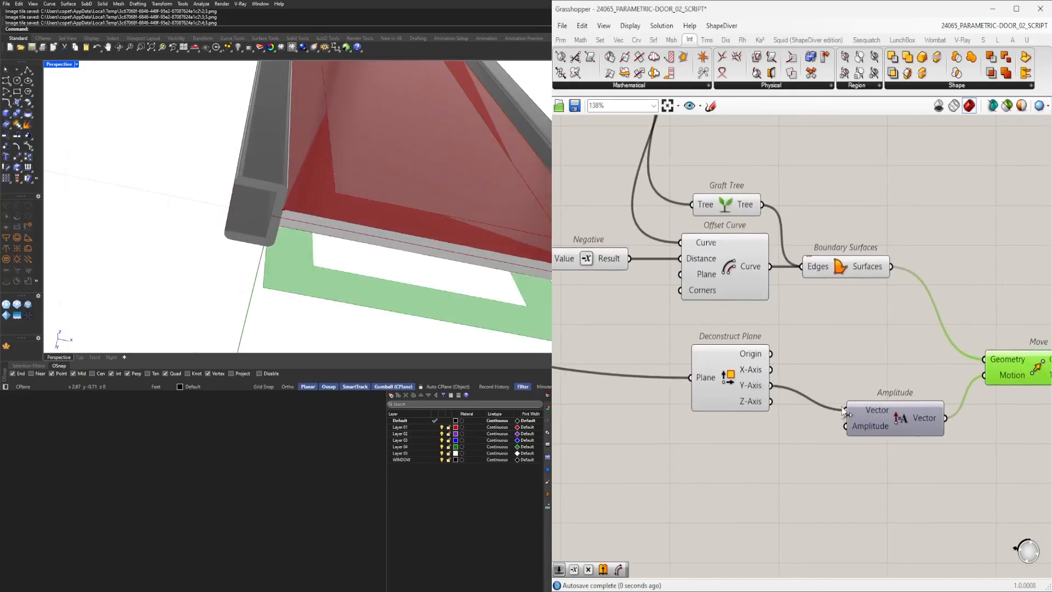
{"action": "right_click_drag", "start_coordinate": [493, 241], "coordinate": [523, 245]}
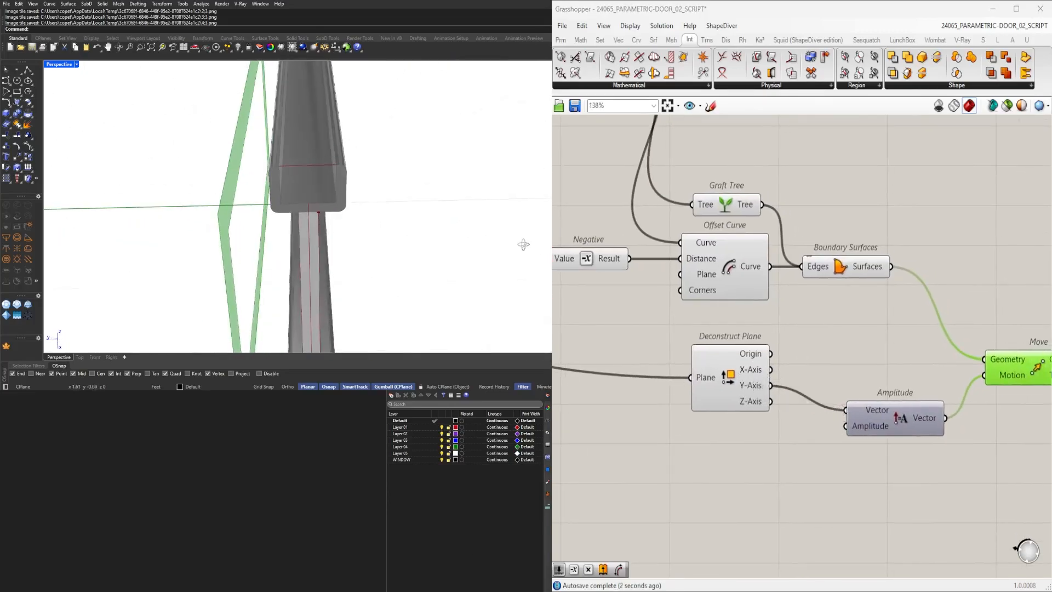
{"action": "left_click_drag", "start_coordinate": [830, 399], "coordinate": [839, 410]}
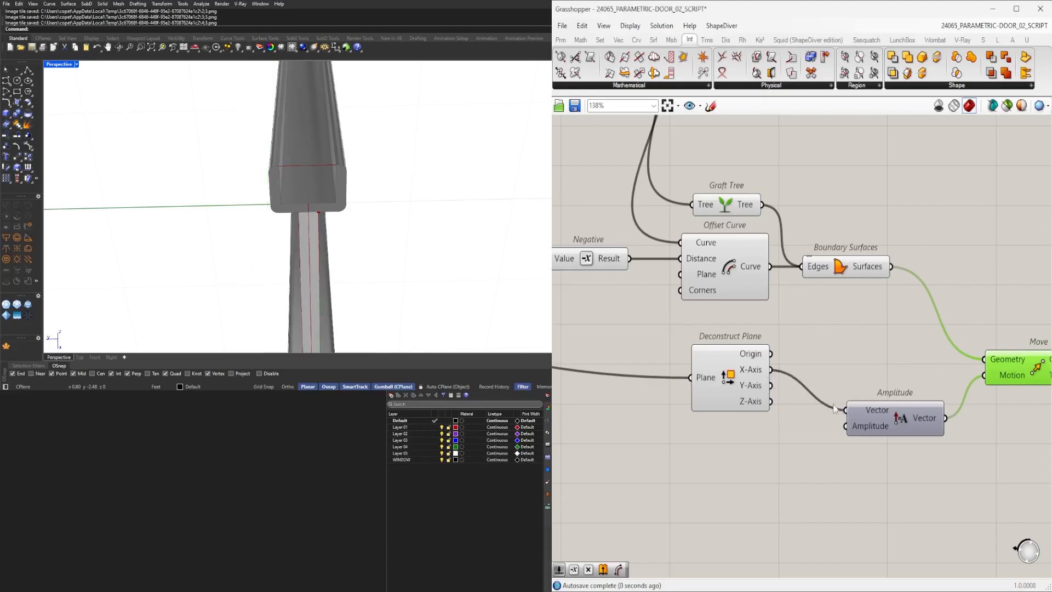
{"action": "right_click_drag", "start_coordinate": [504, 258], "coordinate": [427, 269]}
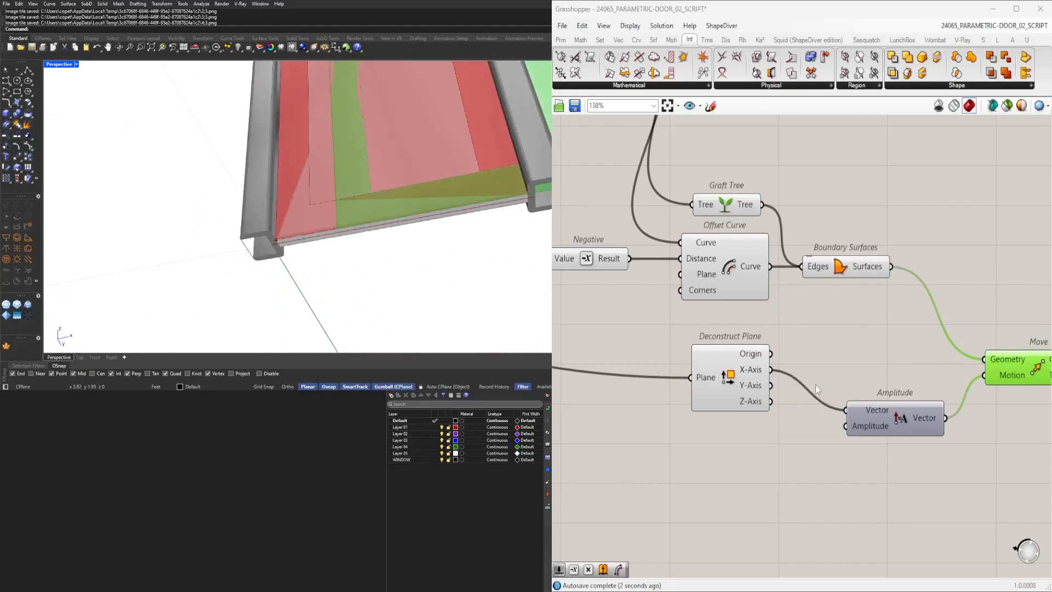
{"action": "left_click_drag", "start_coordinate": [811, 403], "coordinate": [846, 410]}
{"action": "right_click_drag", "start_coordinate": [919, 404], "coordinate": [873, 401]}
{"action": "right_click_drag", "start_coordinate": [512, 263], "coordinate": [371, 286]}
{"action": "left_click_drag", "start_coordinate": [850, 417], "coordinate": [812, 393]}
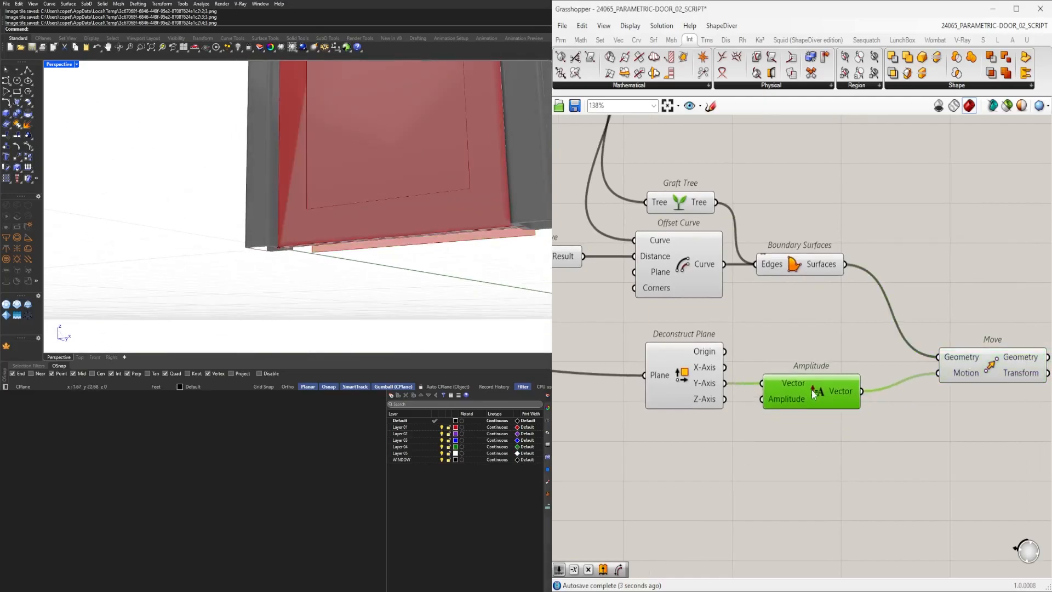
Inspect the moved panel surfaces by selecting the Offset Curve and Move components.
{"action": "right_click_drag", "start_coordinate": [999, 361], "coordinate": [938, 362]}
{"action": "left_click", "coordinate": [938, 362]}
{"action": "left_click", "coordinate": [765, 391]}
{"action": "scroll", "coordinate": [765, 390], "scroll_direction": "down", "scroll_amount": 3}
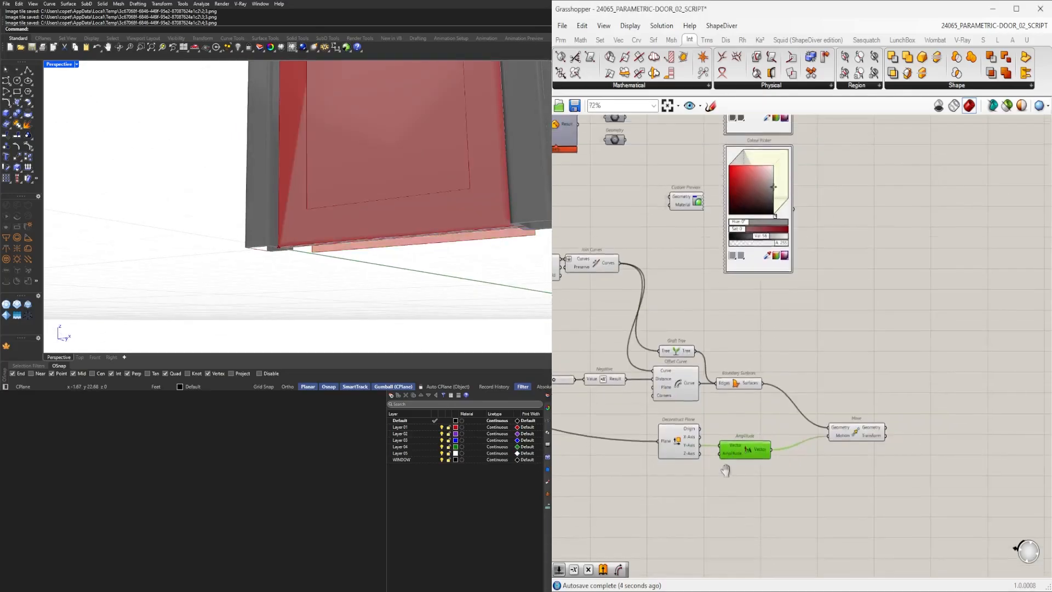
{"action": "left_click", "coordinate": [648, 391]}
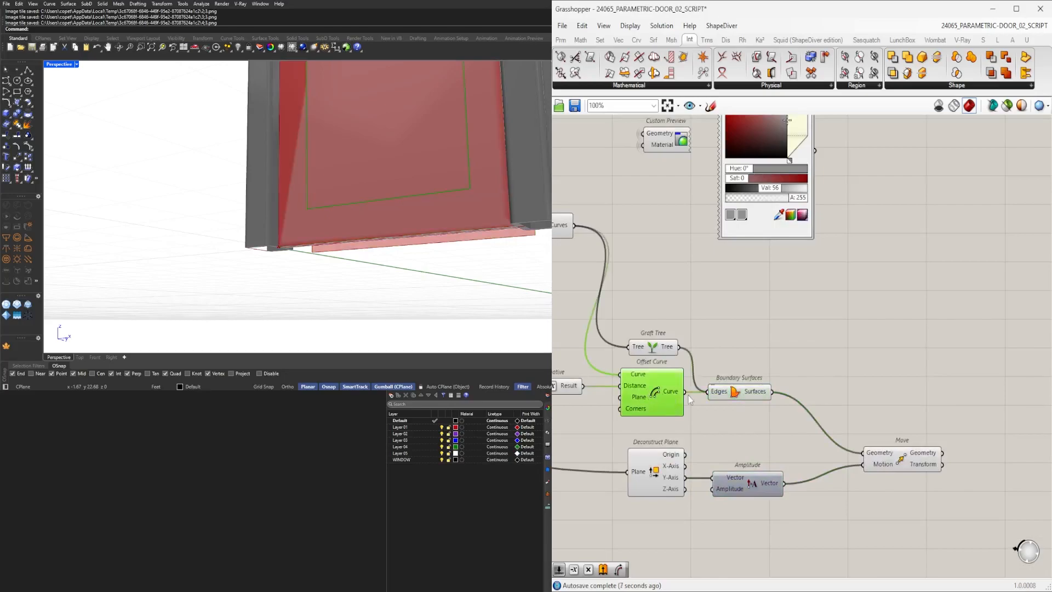
{"action": "left_click_drag", "start_coordinate": [701, 396], "coordinate": [707, 392]}
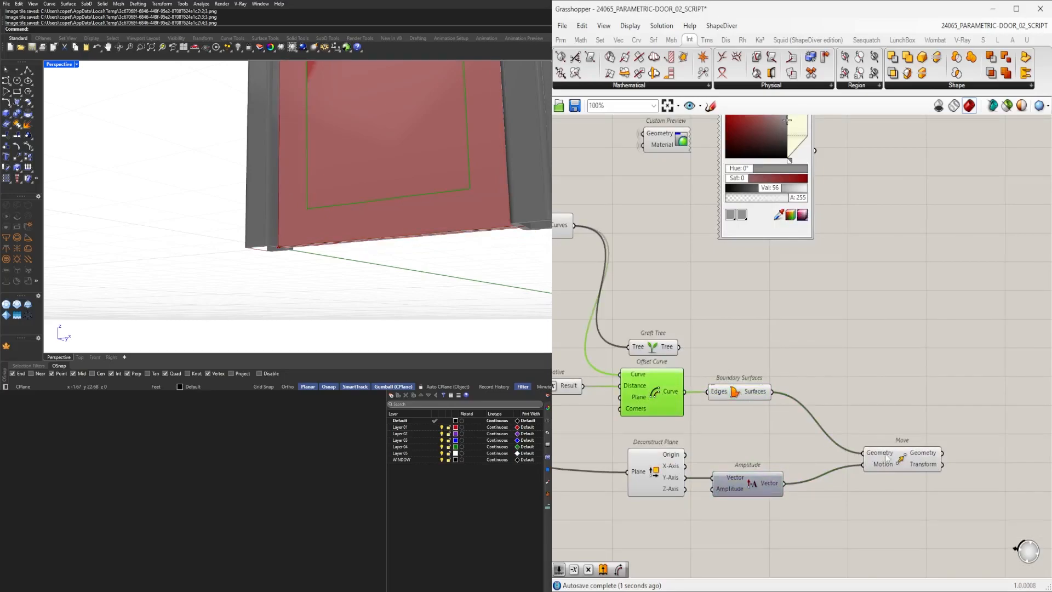
{"action": "left_click_drag", "start_coordinate": [878, 459], "coordinate": [860, 444]}
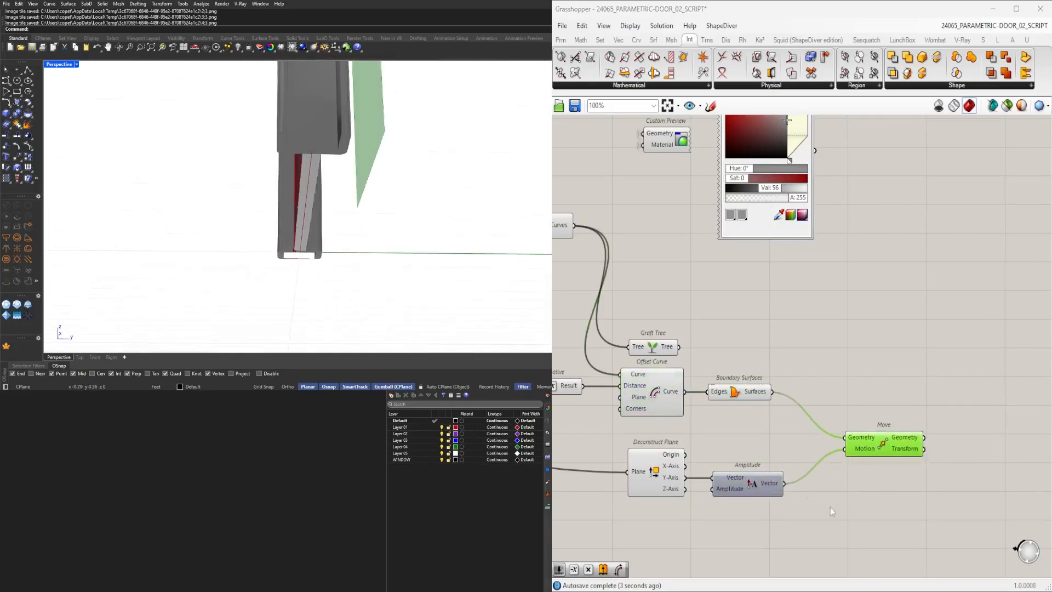
Add a number slider set to 0.125 and connect it to the Amplitude's amplitude input.
{"action": "scroll", "coordinate": [793, 488], "scroll_direction": "up", "scroll_amount": 2}
{"action": "left_click", "coordinate": [718, 503]}
{"action": "right_click_drag", "start_coordinate": [601, 522], "coordinate": [658, 490]}
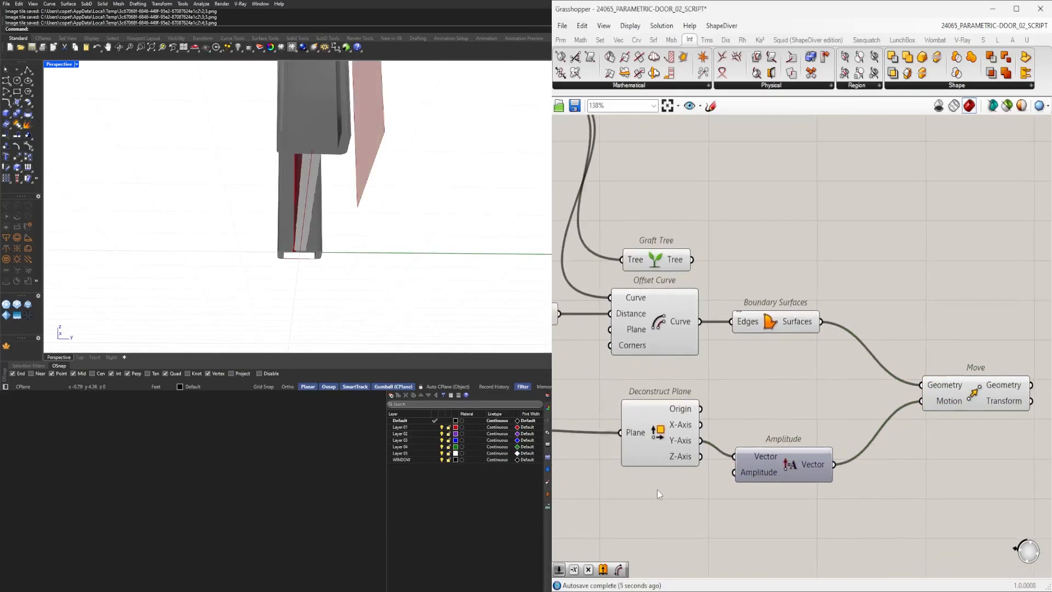
{"action": "double_click", "coordinate": [657, 488]}
{"action": "type", "text": "1.00"}
{"action": "key", "text": "Return"}
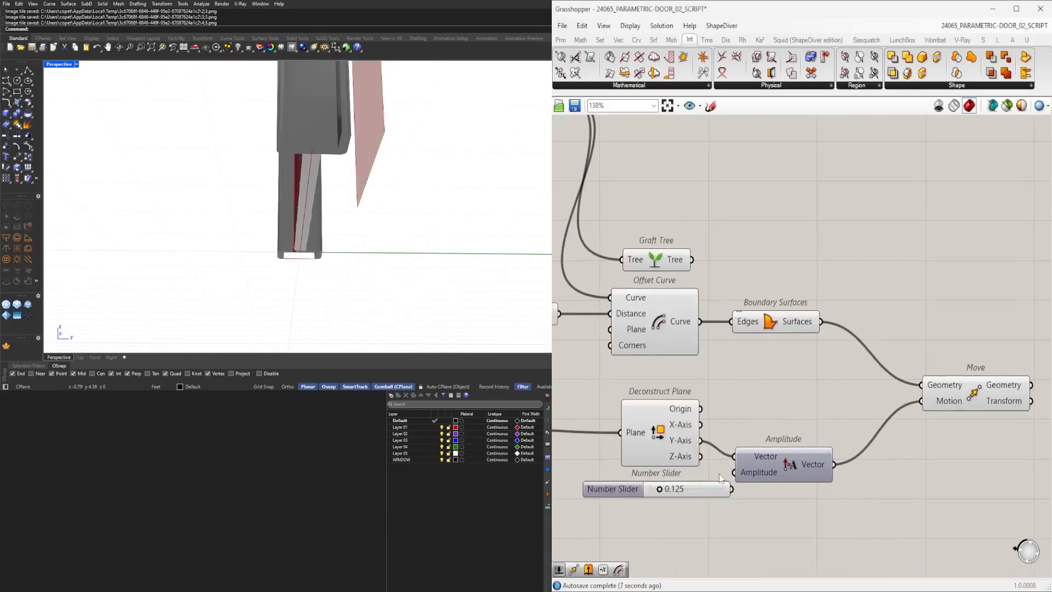
{"action": "scroll", "coordinate": [718, 470], "scroll_direction": "up", "scroll_amount": 2}
{"action": "left_click_drag", "start_coordinate": [717, 493], "coordinate": [739, 472]}
{"action": "left_click", "coordinate": [688, 492]}
{"action": "scroll", "coordinate": [689, 491], "scroll_direction": "down", "scroll_amount": 4}
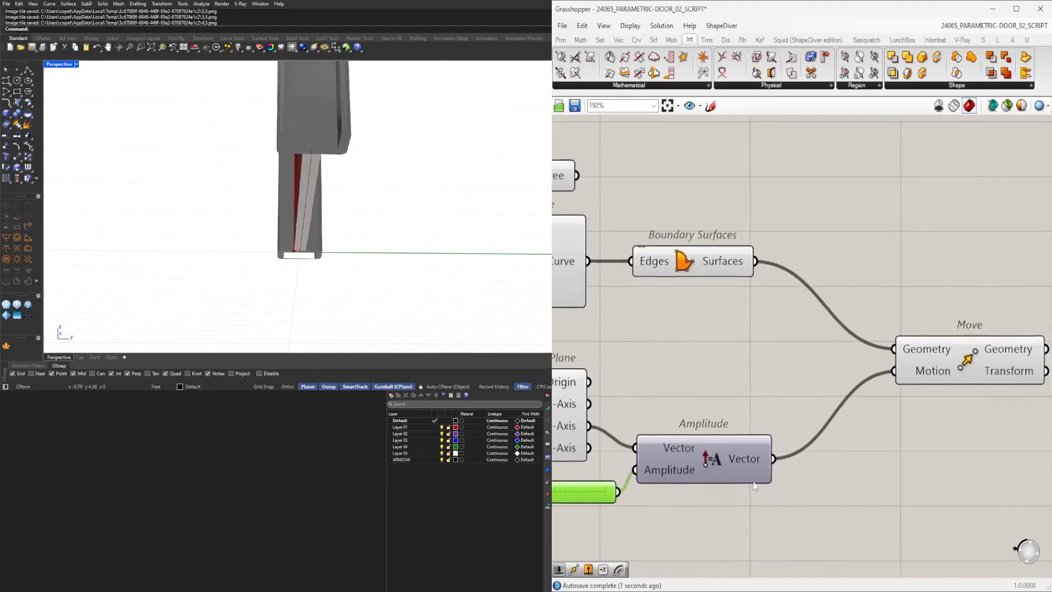
Add an Extrude component with the boundary surfaces as base and the Amplitude vector as direction.
{"action": "left_click", "coordinate": [870, 416]}
{"action": "double_click", "coordinate": [859, 443]}
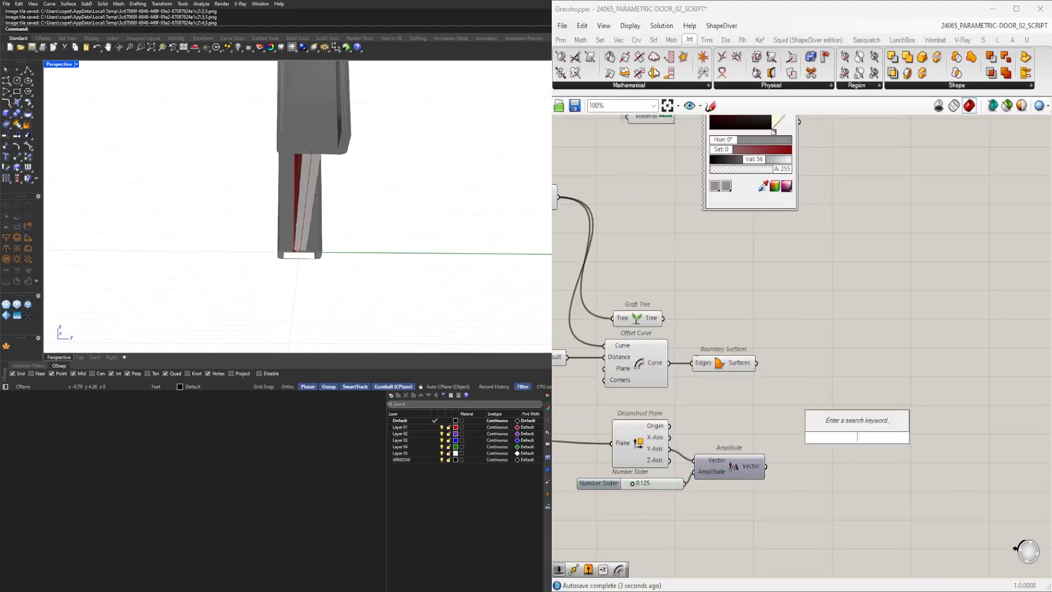
{"action": "type", "text": "extr"}
{"action": "left_click", "coordinate": [816, 424]}
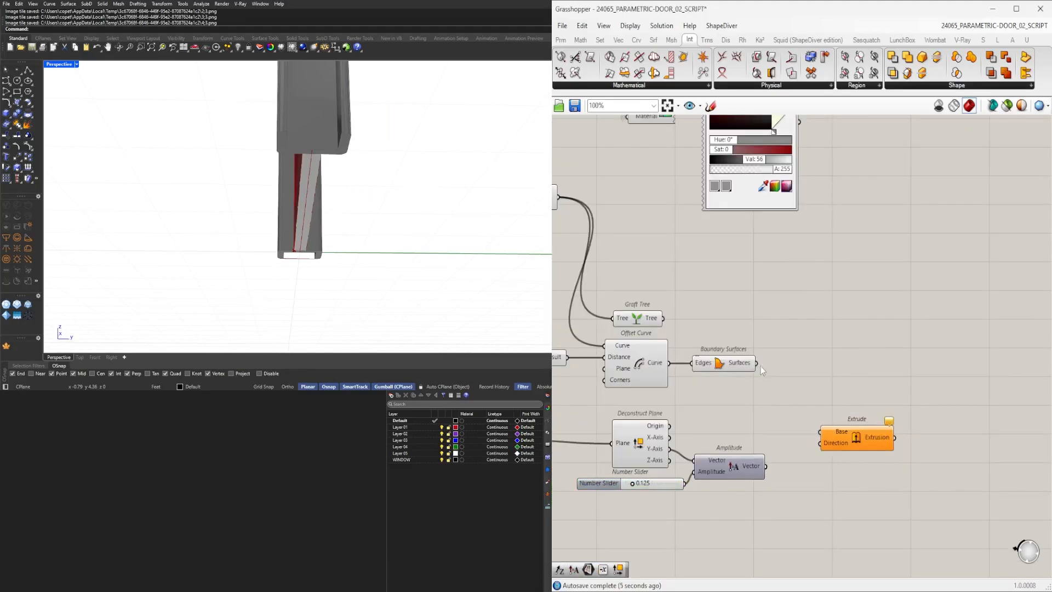
{"action": "left_click", "coordinate": [778, 458]}
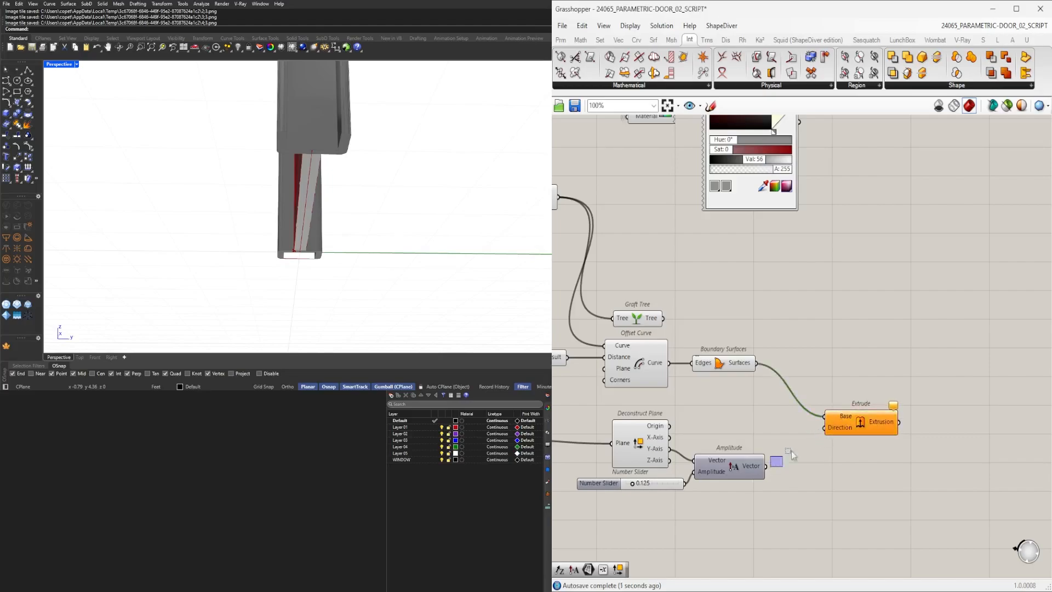
{"action": "left_click_drag", "start_coordinate": [824, 430], "coordinate": [824, 430]}
{"action": "left_click_drag", "start_coordinate": [728, 463], "coordinate": [732, 455]}
{"action": "left_click", "coordinate": [846, 424]}
{"action": "right_click_drag", "start_coordinate": [368, 257], "coordinate": [432, 291]}
{"action": "left_click_drag", "start_coordinate": [860, 424], "coordinate": [843, 439]}
{"action": "right_click_drag", "start_coordinate": [331, 266], "coordinate": [280, 221]}
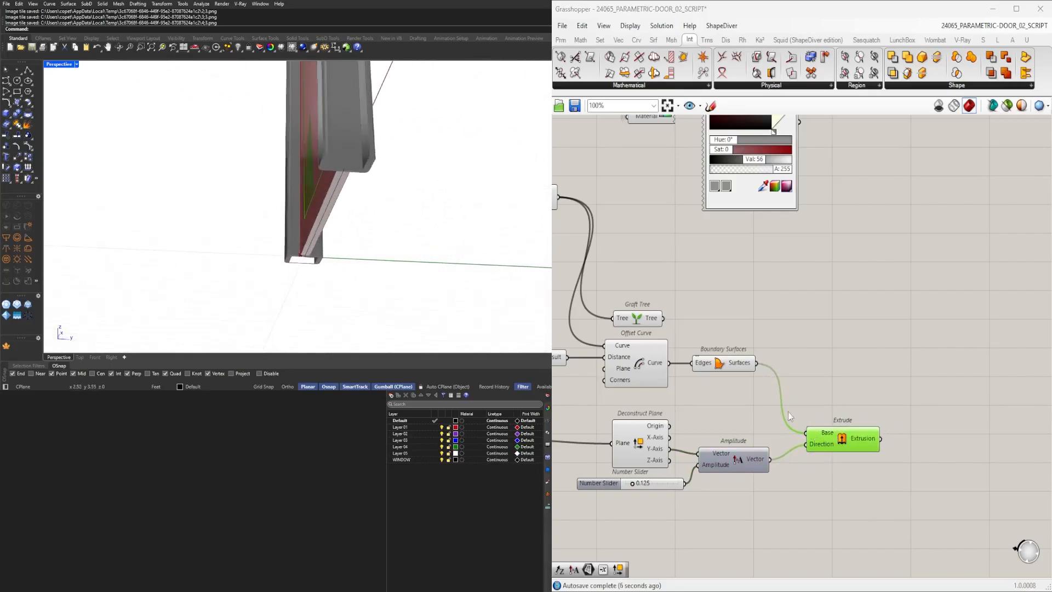
Rearrange the Deconstruct Plane, Amplitude and slider components near the new Extrude.
{"action": "left_click_drag", "start_coordinate": [800, 420], "coordinate": [724, 341]}
{"action": "middle_click", "coordinate": [724, 341]}
{"action": "left_click", "coordinate": [697, 377]}
{"action": "left_click", "coordinate": [696, 390]}
{"action": "right_click_drag", "start_coordinate": [796, 465], "coordinate": [844, 460]}
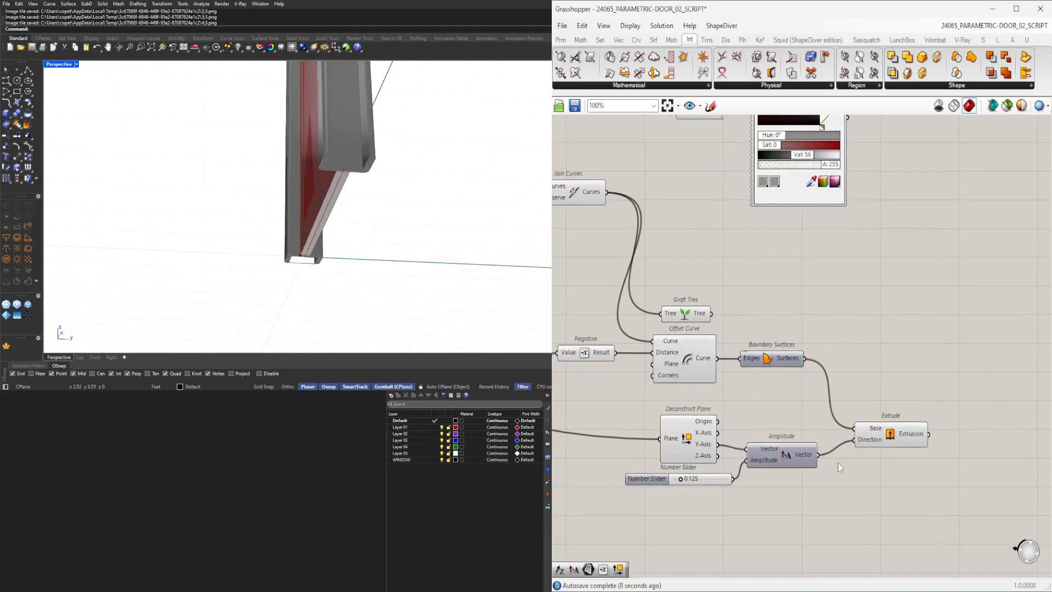
{"action": "left_click_drag", "start_coordinate": [818, 490], "coordinate": [663, 403]}
{"action": "left_click_drag", "start_coordinate": [685, 438], "coordinate": [681, 420]}
{"action": "left_click", "coordinate": [903, 434]}
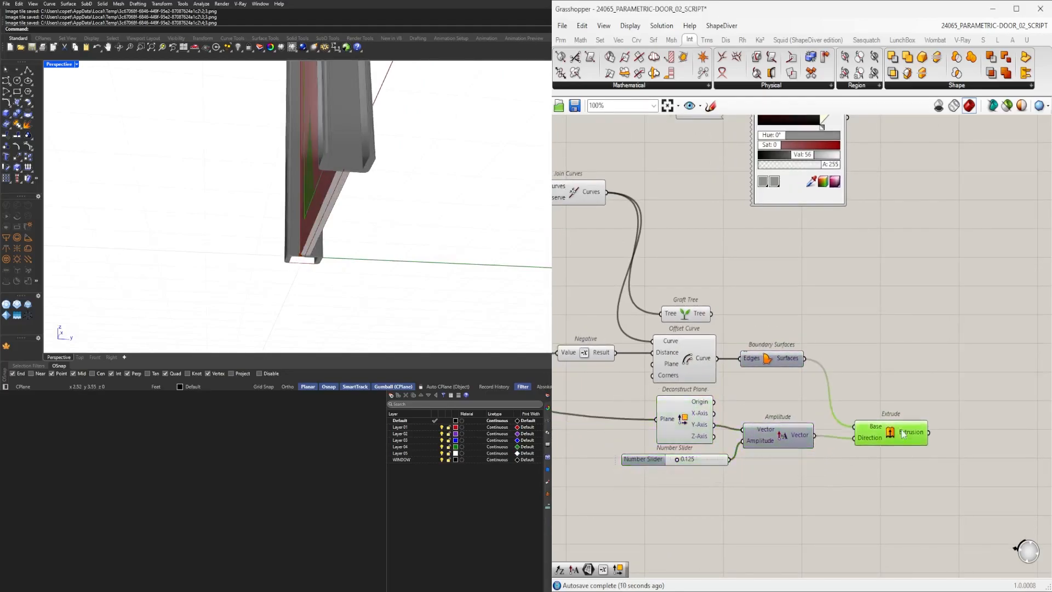
{"action": "left_click", "coordinate": [778, 434]}
Delete the Graft Tree component between Join Curves and Offset Curve.
{"action": "scroll", "coordinate": [833, 425], "scroll_direction": "down", "scroll_amount": 3}
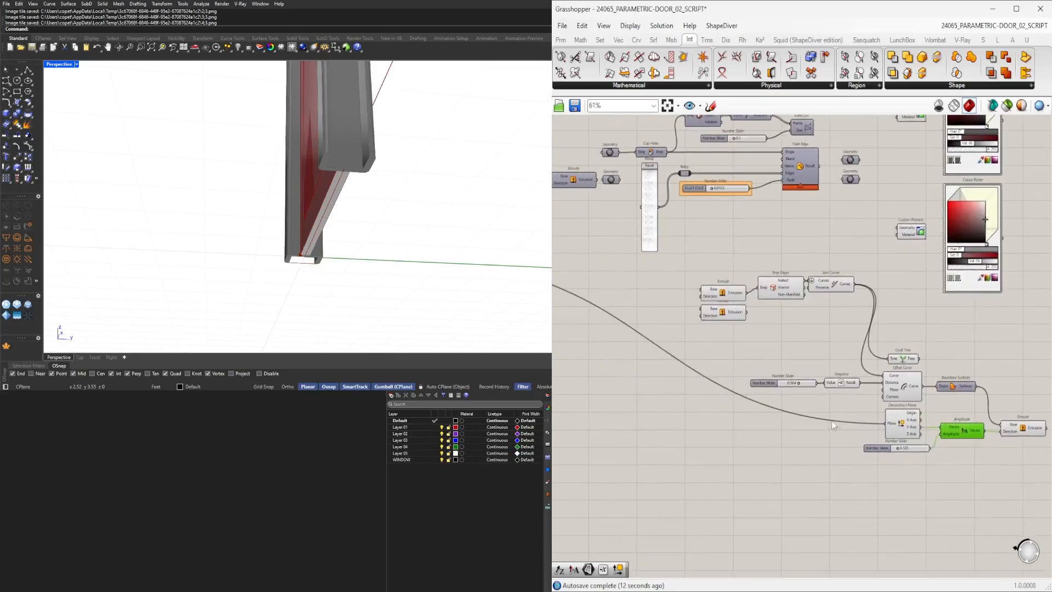
{"action": "right_click_drag", "start_coordinate": [843, 304], "coordinate": [734, 305]}
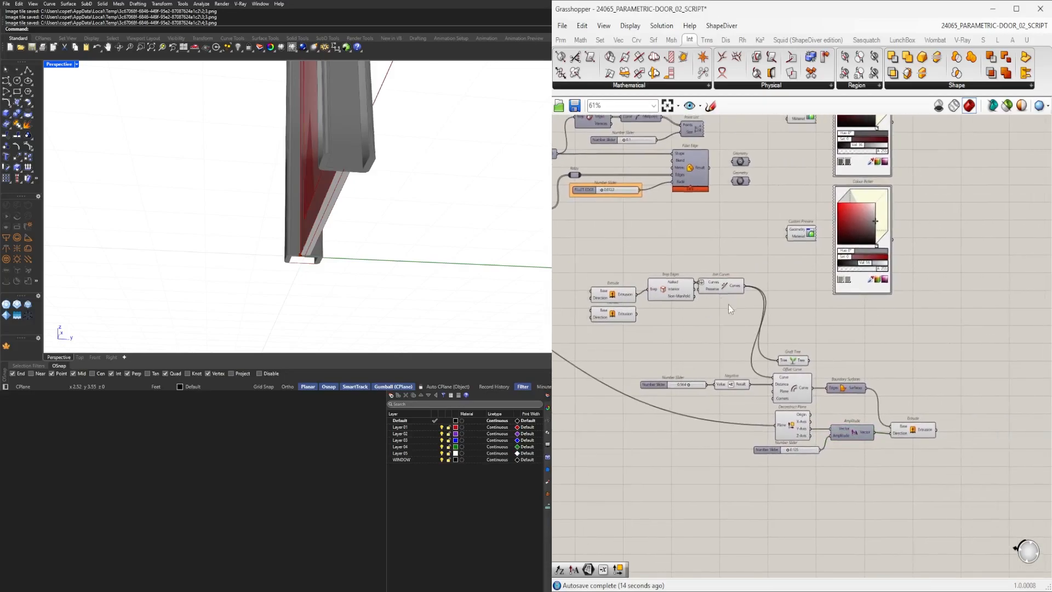
{"action": "left_click_drag", "start_coordinate": [729, 303], "coordinate": [646, 274]}
{"action": "scroll", "coordinate": [701, 282], "scroll_direction": "up", "scroll_amount": 3}
{"action": "left_click", "coordinate": [880, 323]}
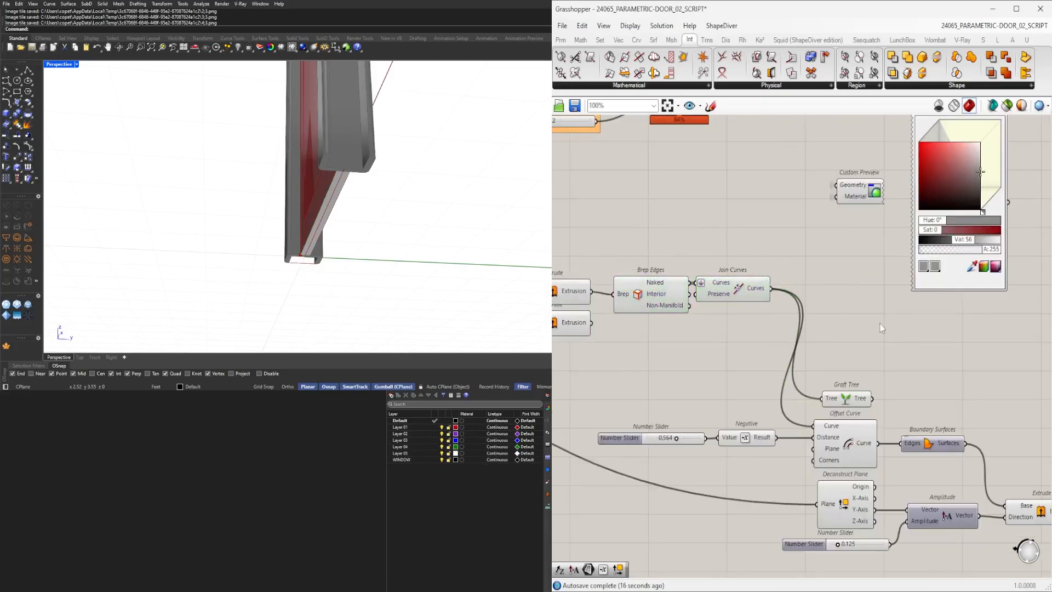
{"action": "right_click_drag", "start_coordinate": [880, 324], "coordinate": [761, 290]}
{"action": "scroll", "coordinate": [761, 293], "scroll_direction": "down", "scroll_amount": 2}
{"action": "scroll", "coordinate": [774, 361], "scroll_direction": "up", "scroll_amount": 2}
{"action": "scroll", "coordinate": [851, 436], "scroll_direction": "down", "scroll_amount": 2}
{"action": "right_click_drag", "start_coordinate": [690, 313], "coordinate": [796, 276]}
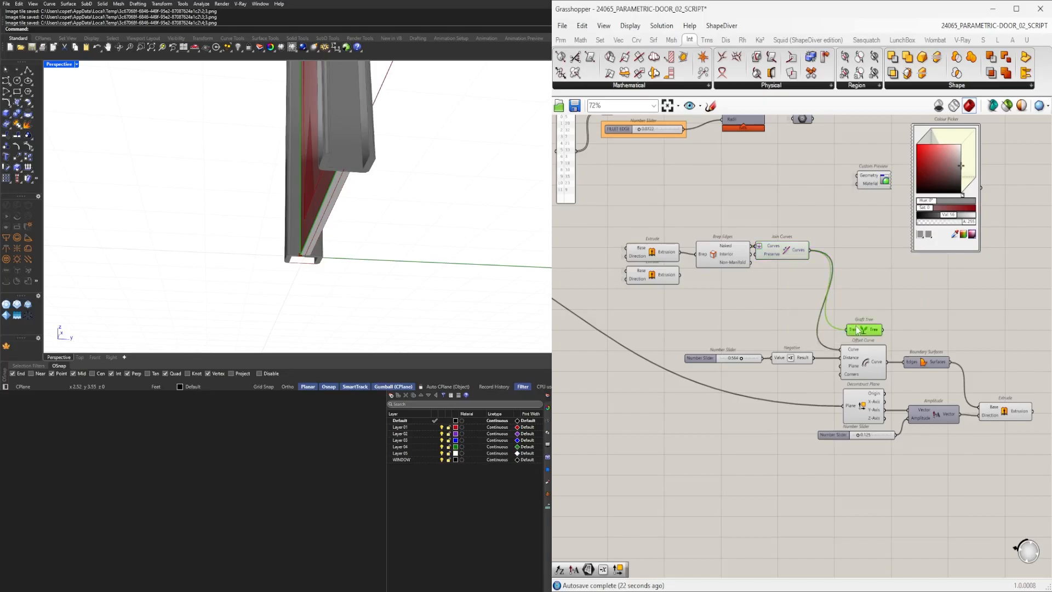
{"action": "key", "text": "Delete"}
{"action": "right_click_drag", "start_coordinate": [909, 313], "coordinate": [854, 298]}
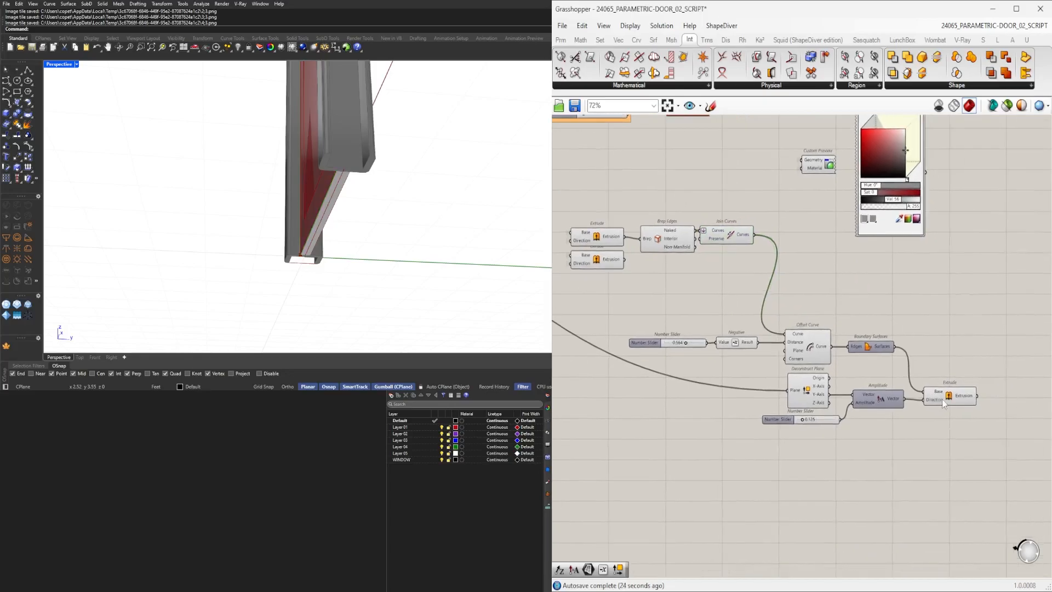
Tidy the slider, Offset Curve, Deconstruct Plane, Amplitude and Extrude components into a compact arrangement.
{"action": "left_click", "coordinate": [944, 402]}
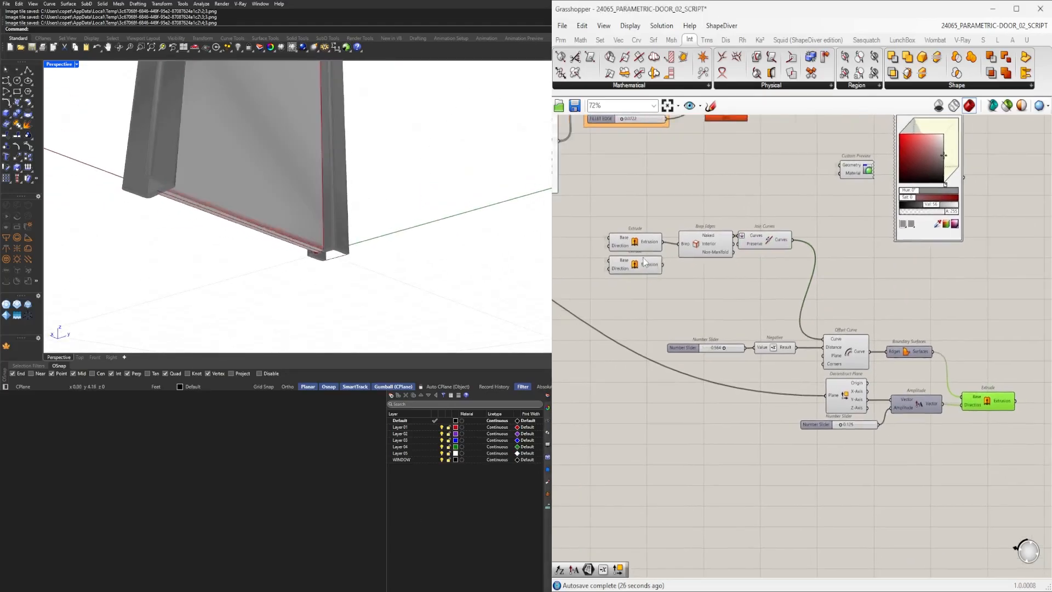
{"action": "left_click", "coordinate": [783, 287]}
{"action": "left_click_drag", "start_coordinate": [1005, 448], "coordinate": [688, 314]}
{"action": "left_click_drag", "start_coordinate": [861, 365], "coordinate": [921, 309]}
{"action": "left_click", "coordinate": [934, 318]}
{"action": "right_click_drag", "start_coordinate": [933, 318], "coordinate": [795, 341]}
{"action": "scroll", "coordinate": [797, 344], "scroll_direction": "up", "scroll_amount": 1}
{"action": "right_click", "coordinate": [751, 367]}
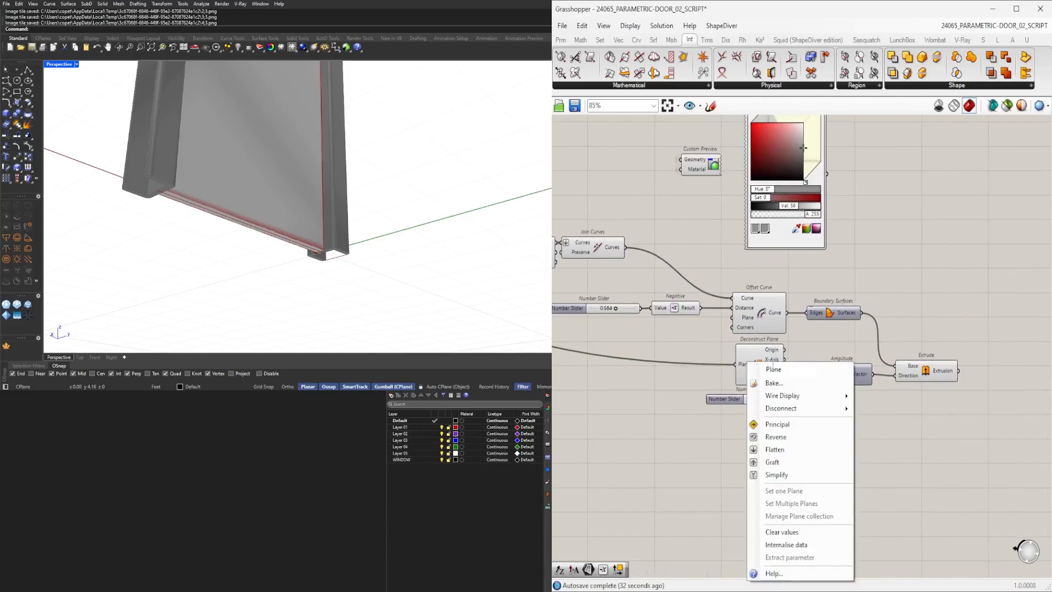
{"action": "mouse_move", "coordinate": [810, 395]}
{"action": "left_click", "coordinate": [881, 427]}
{"action": "right_click_drag", "start_coordinate": [776, 340], "coordinate": [866, 346]}
{"action": "left_click_drag", "start_coordinate": [828, 411], "coordinate": [673, 340]}
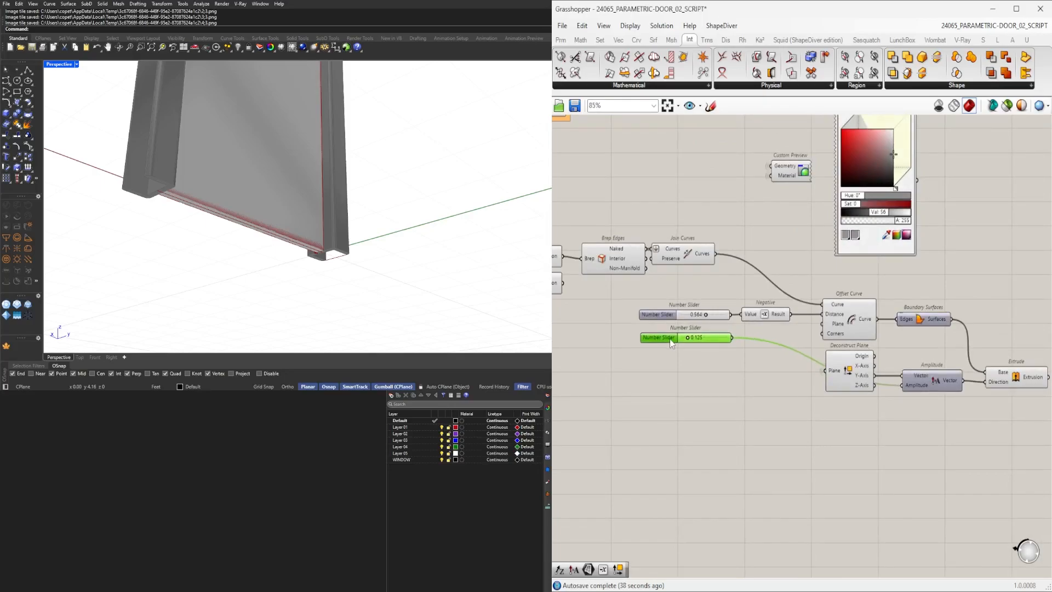
{"action": "left_click_drag", "start_coordinate": [667, 338], "coordinate": [667, 335]}
{"action": "scroll", "coordinate": [666, 340], "scroll_direction": "down", "scroll_amount": 1}
{"action": "left_click", "coordinate": [873, 376]}
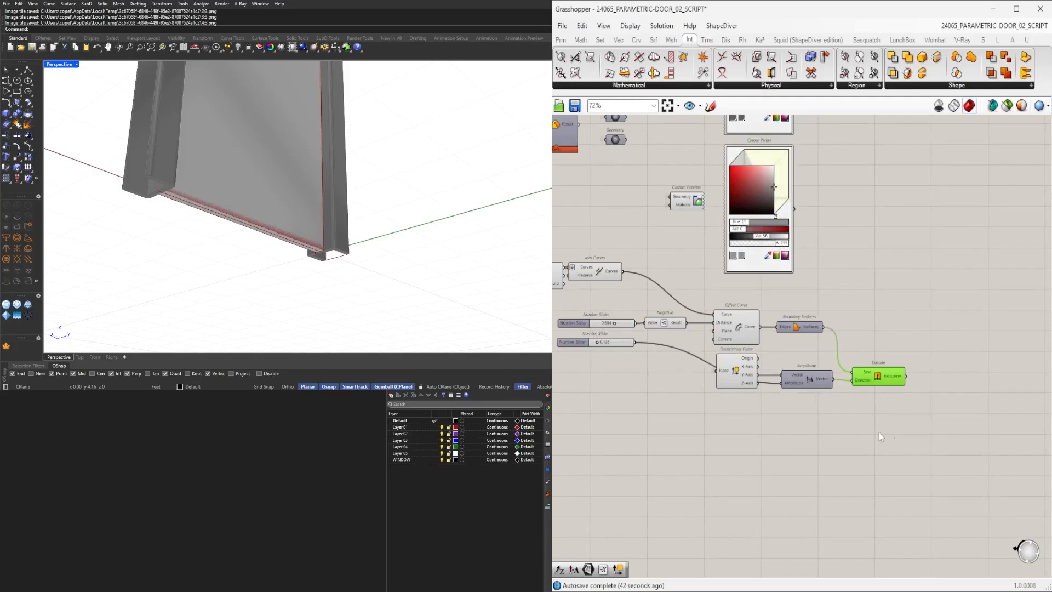
{"action": "right_click_drag", "start_coordinate": [889, 432], "coordinate": [937, 424]}
{"action": "left_click_drag", "start_coordinate": [970, 416], "coordinate": [832, 415]}
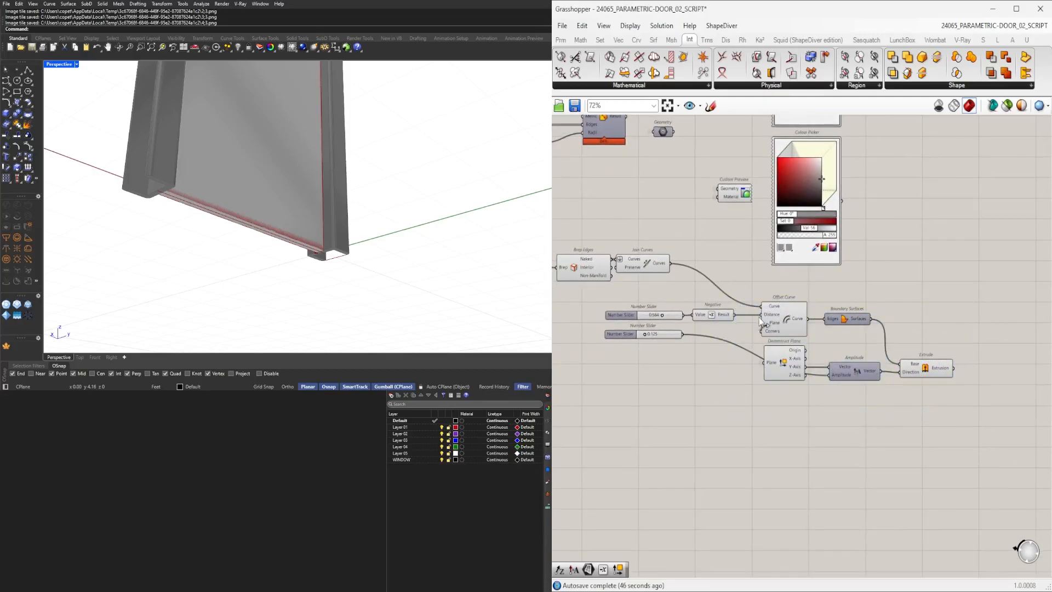
Insert relays on the offset distance and plane wires feeding the offset chain.
{"action": "double_click", "coordinate": [818, 377]}
{"action": "left_click_drag", "start_coordinate": [817, 377], "coordinate": [754, 378]}
{"action": "left_click_drag", "start_coordinate": [987, 431], "coordinate": [740, 294]}
{"action": "left_click_drag", "start_coordinate": [782, 311], "coordinate": [785, 403], "text": "alt"}
{"action": "right_click_drag", "start_coordinate": [634, 409], "coordinate": [758, 384]}
{"action": "key", "text": "Delete"}
Duplicate the Brep Edges through Extrude component chain and place the copy beneath the original.
{"action": "right_click_drag", "start_coordinate": [1007, 392], "coordinate": [906, 378]}
{"action": "left_click_drag", "start_coordinate": [954, 381], "coordinate": [797, 261]}
{"action": "left_click_drag", "start_coordinate": [836, 384], "coordinate": [786, 268], "text": "shift"}
{"action": "left_click_drag", "start_coordinate": [600, 218], "coordinate": [598, 218], "text": "shift"}
{"action": "right_click_drag", "start_coordinate": [596, 241], "coordinate": [719, 251]}
{"action": "scroll", "coordinate": [719, 251], "scroll_direction": "down", "scroll_amount": 1}
{"action": "left_click_drag", "start_coordinate": [726, 245], "coordinate": [727, 350], "text": "alt"}
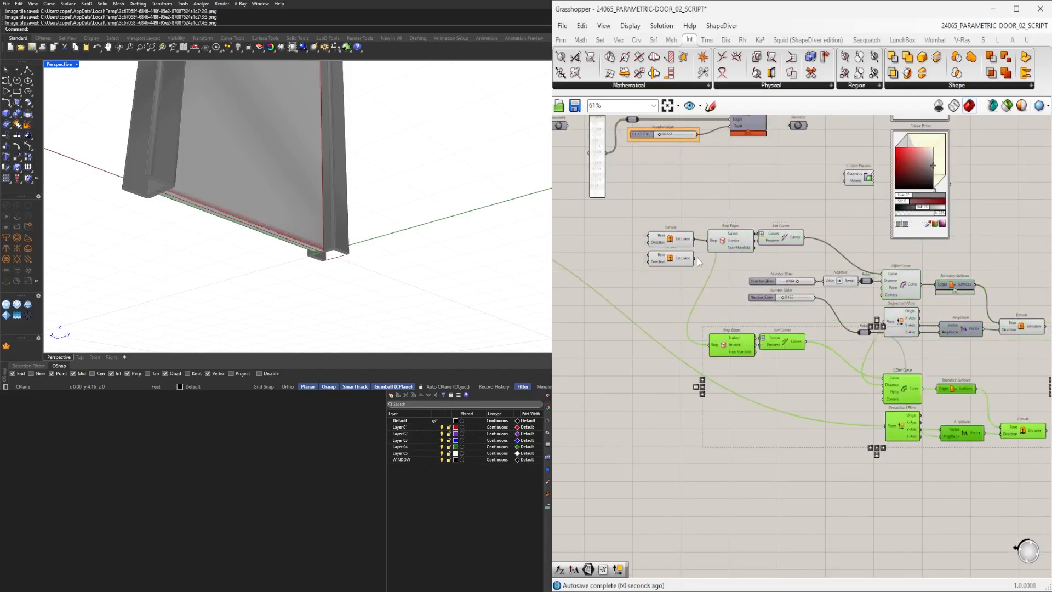
Wire the duplicated Offset Curve and Deconstruct Plane to the shared distance and plane relays.
{"action": "left_click_drag", "start_coordinate": [693, 277], "coordinate": [697, 281]}
{"action": "left_click_drag", "start_coordinate": [707, 349], "coordinate": [710, 346]}
{"action": "right_click_drag", "start_coordinate": [710, 346], "coordinate": [588, 345]}
{"action": "left_click", "coordinate": [902, 430]}
{"action": "scroll", "coordinate": [865, 451], "scroll_direction": "up", "scroll_amount": 5}
{"action": "left_click_drag", "start_coordinate": [934, 418], "coordinate": [939, 417]}
{"action": "scroll", "coordinate": [939, 416], "scroll_direction": "down", "scroll_amount": 2}
{"action": "right_click_drag", "start_coordinate": [938, 416], "coordinate": [881, 428]}
{"action": "left_click_drag", "start_coordinate": [990, 466], "coordinate": [880, 245]}
{"action": "left_click_drag", "start_coordinate": [881, 247], "coordinate": [960, 247]}
{"action": "left_click", "coordinate": [904, 488]}
Add a Negative component between the copied Amplitude vector and its Extrude direction.
{"action": "double_click", "coordinate": [866, 484]}
{"action": "type", "text": "neg"}
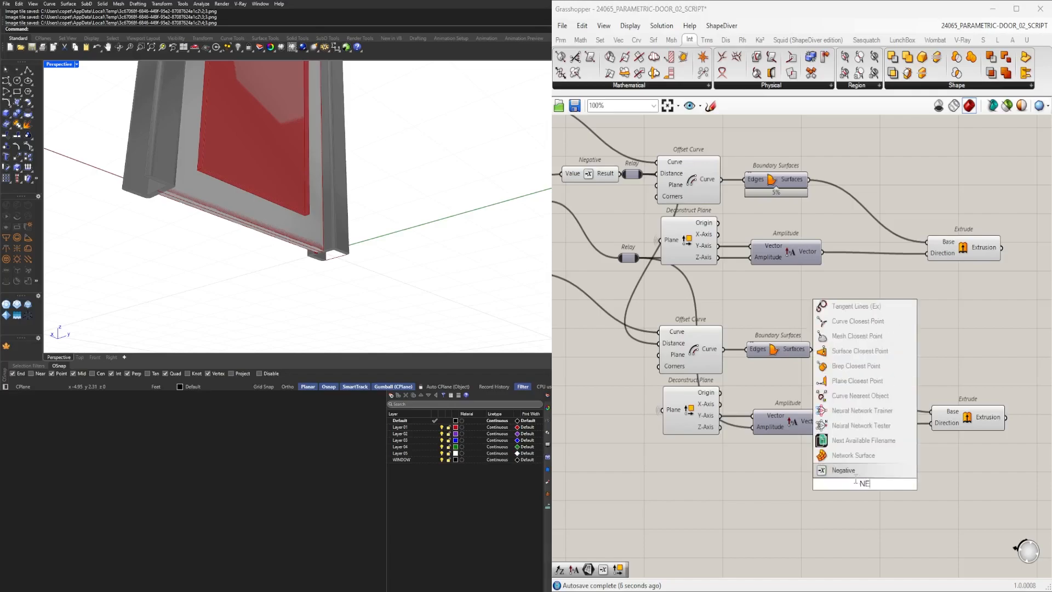
{"action": "key", "text": "Return"}
{"action": "left_click_drag", "start_coordinate": [843, 488], "coordinate": [858, 429]}
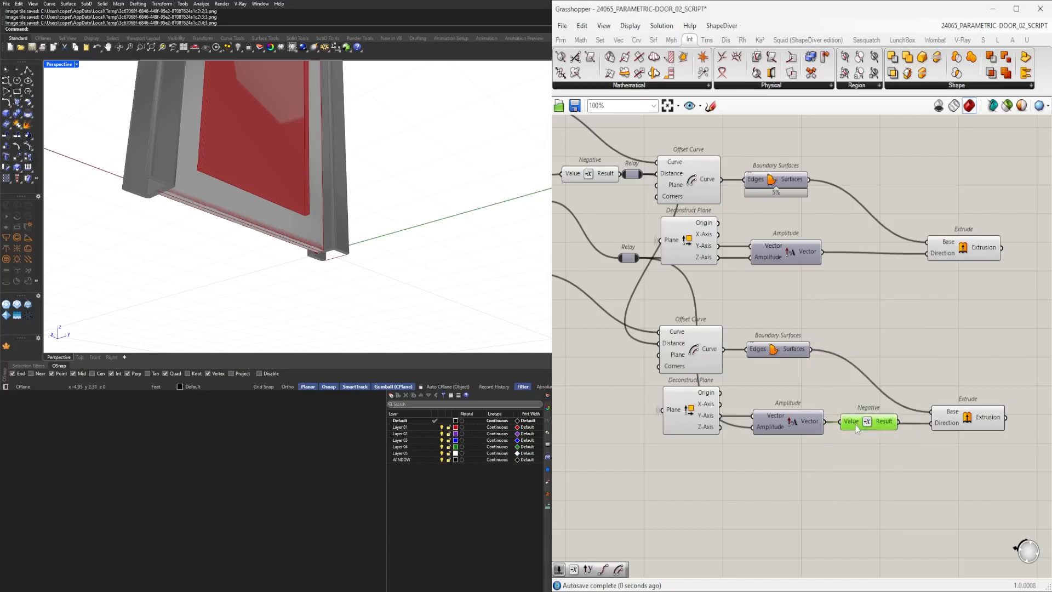
{"action": "left_click", "coordinate": [964, 423]}
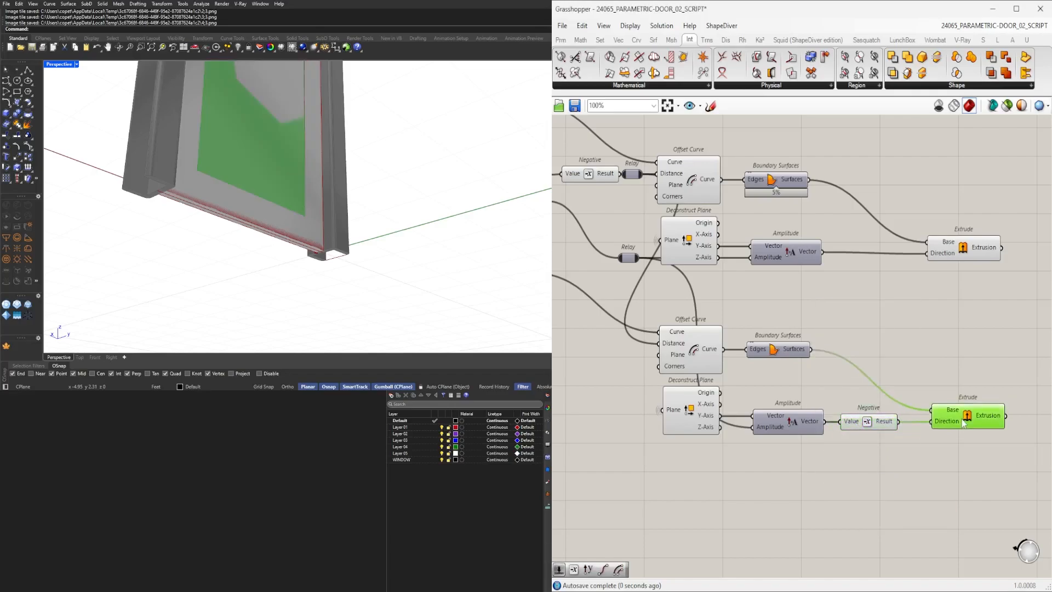
Turn off preview for the offset, surface and vector components of both chains, leaving the Extrudes visible.
{"action": "right_click_drag", "start_coordinate": [246, 230], "coordinate": [352, 215]}
{"action": "right_click_drag", "start_coordinate": [822, 373], "coordinate": [874, 401]}
{"action": "left_click_drag", "start_coordinate": [926, 491], "coordinate": [733, 341]}
{"action": "middle_click", "coordinate": [763, 334]}
{"action": "left_click", "coordinate": [789, 311]}
{"action": "scroll", "coordinate": [877, 378], "scroll_direction": "down", "scroll_amount": 3}
{"action": "left_click_drag", "start_coordinate": [903, 463], "coordinate": [797, 292]}
{"action": "middle_click", "coordinate": [811, 265]}
{"action": "left_click", "coordinate": [835, 243]}
{"action": "scroll", "coordinate": [767, 393], "scroll_direction": "up", "scroll_amount": 5}
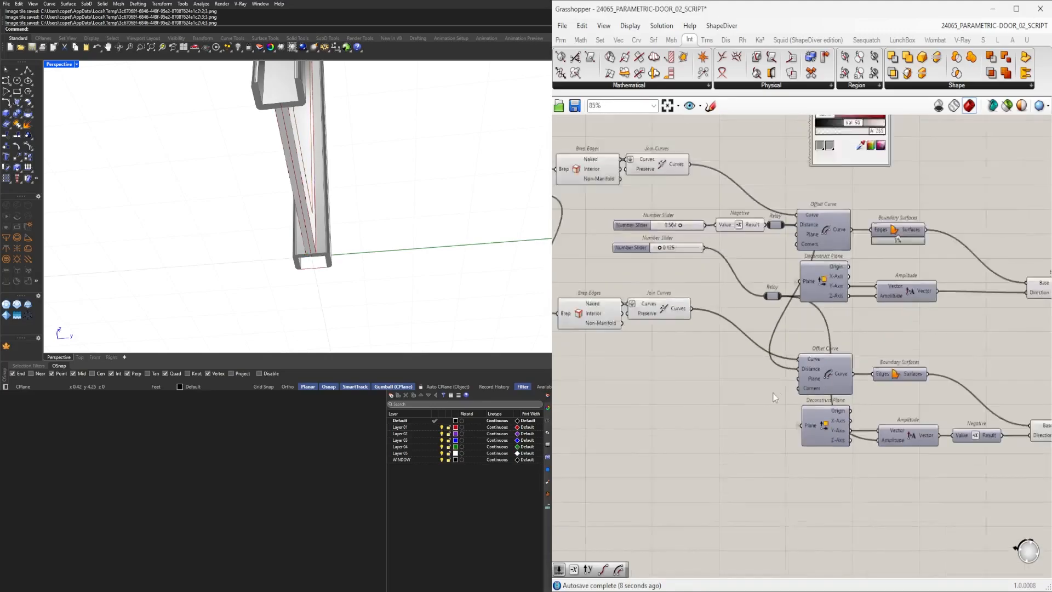
Set the wire display of the lower Amplitude's amplitude input and Offset Curve's distance input to Hidden.
{"action": "right_click", "coordinate": [831, 452]}
{"action": "mouse_move", "coordinate": [933, 395]}
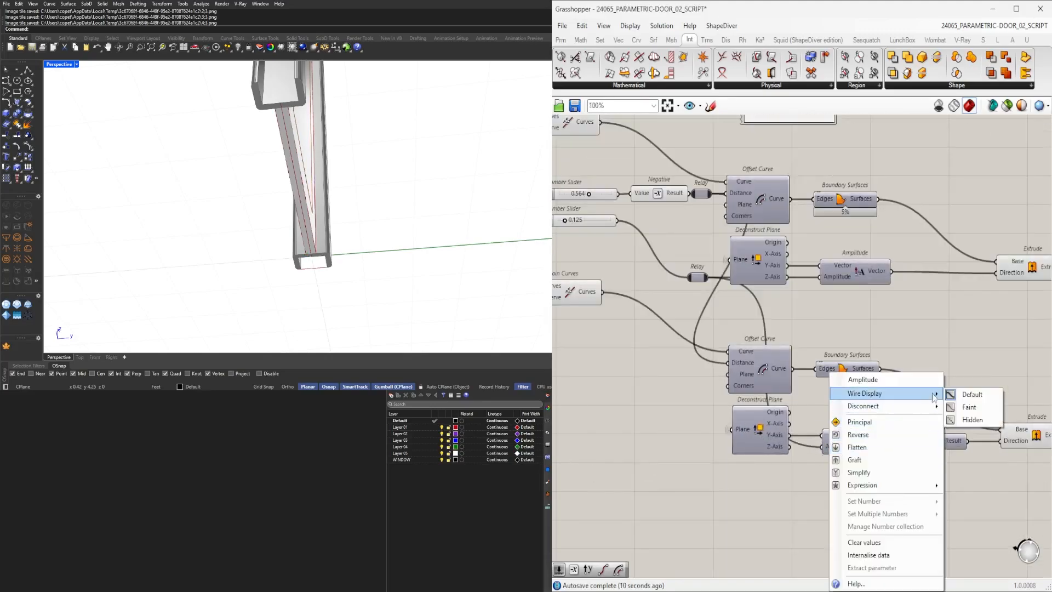
{"action": "left_click", "coordinate": [957, 424]}
{"action": "right_click_drag", "start_coordinate": [736, 364], "coordinate": [833, 409]}
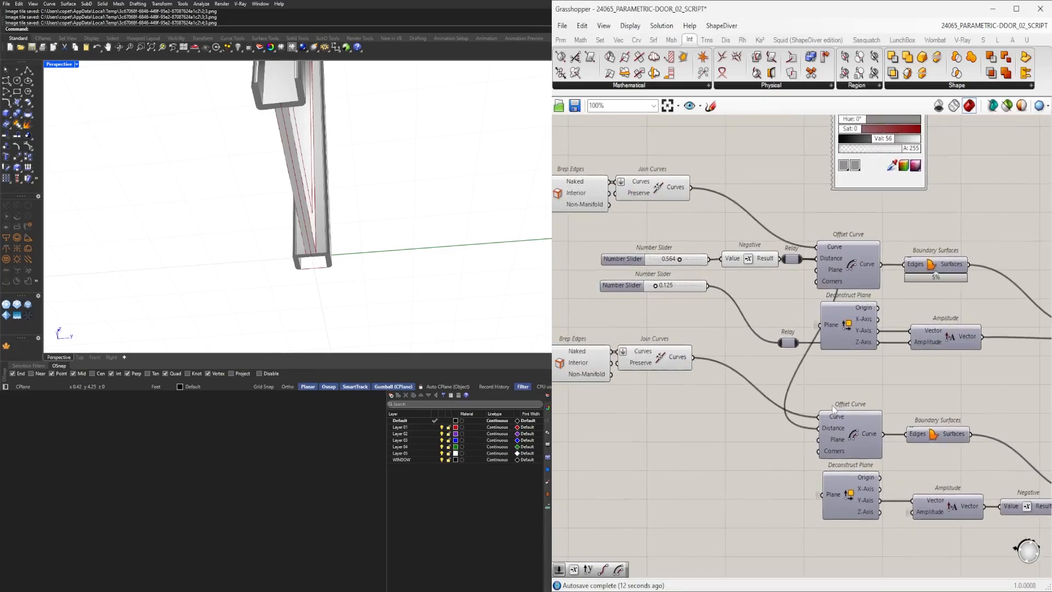
{"action": "right_click", "coordinate": [832, 436]}
{"action": "mouse_move", "coordinate": [932, 394]}
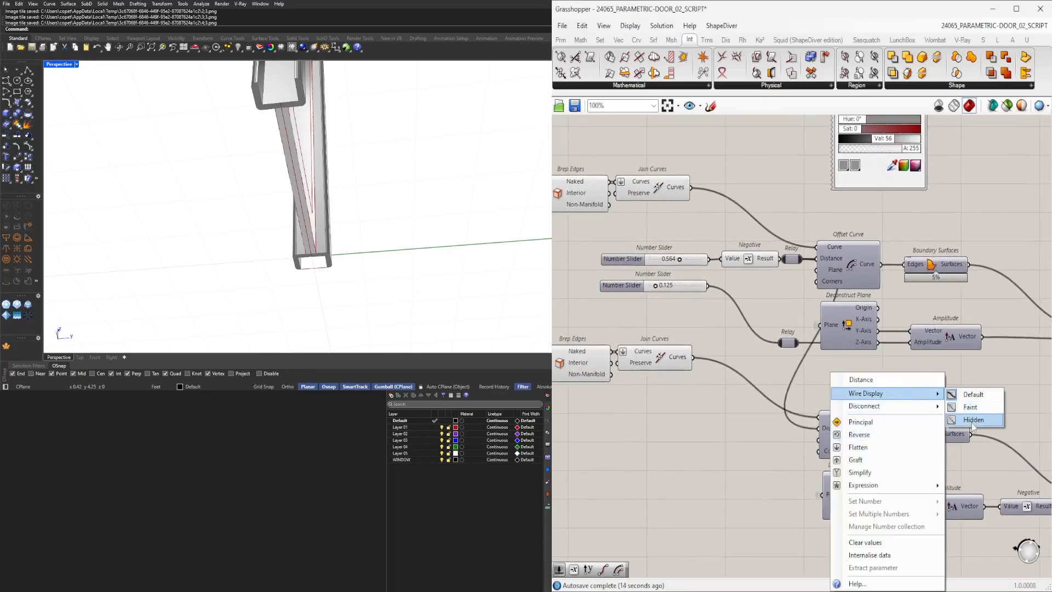
{"action": "left_click", "coordinate": [974, 419]}
Rearrange the duplicated chain's components so they line up under the original chain.
{"action": "scroll", "coordinate": [849, 355], "scroll_direction": "down", "scroll_amount": 3}
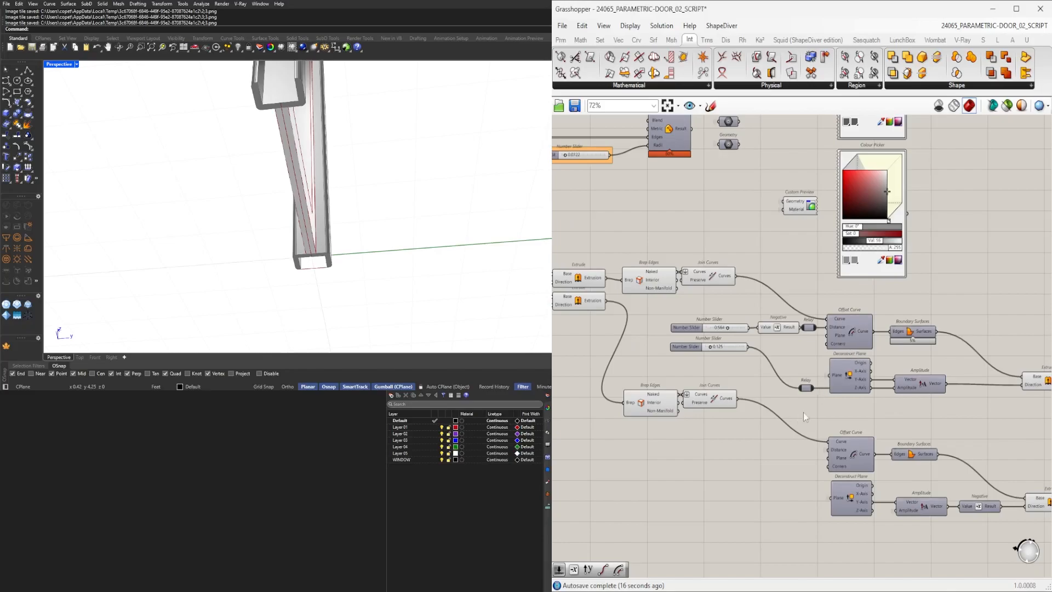
{"action": "right_click_drag", "start_coordinate": [798, 414], "coordinate": [682, 368]}
{"action": "left_click_drag", "start_coordinate": [740, 377], "coordinate": [968, 493]}
{"action": "mouse_move", "coordinate": [743, 403]}
{"action": "left_mouse_down"}
{"action": "mouse_move", "coordinate": [745, 376]}
{"action": "mouse_move", "coordinate": [739, 383]}
{"action": "left_mouse_up"}
{"action": "left_click", "coordinate": [842, 469]}
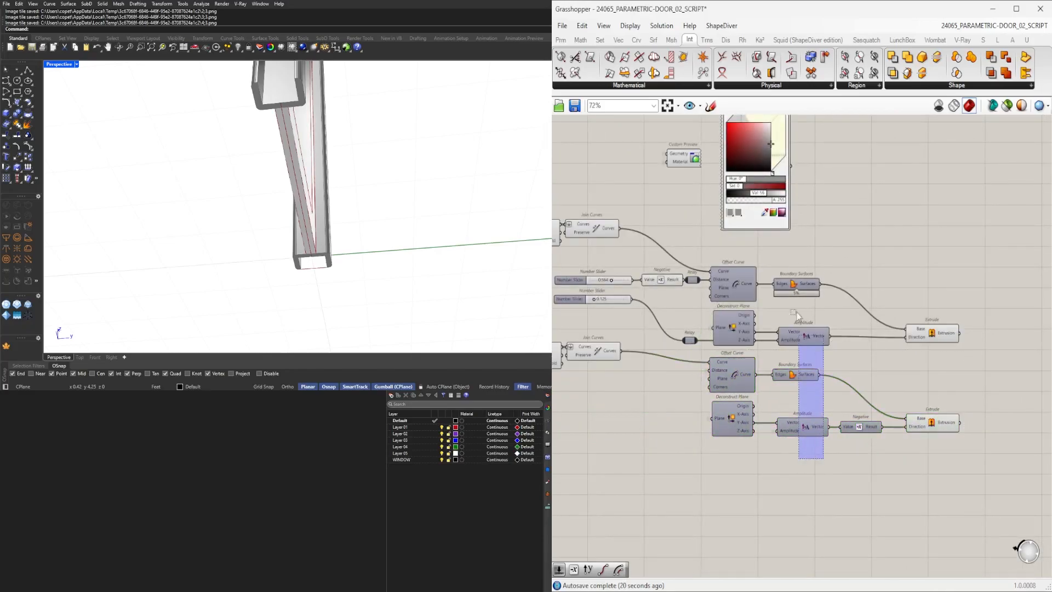
{"action": "left_click_drag", "start_coordinate": [801, 339], "coordinate": [802, 286]}
{"action": "left_click", "coordinate": [807, 443]}
{"action": "left_click", "coordinate": [870, 471]}
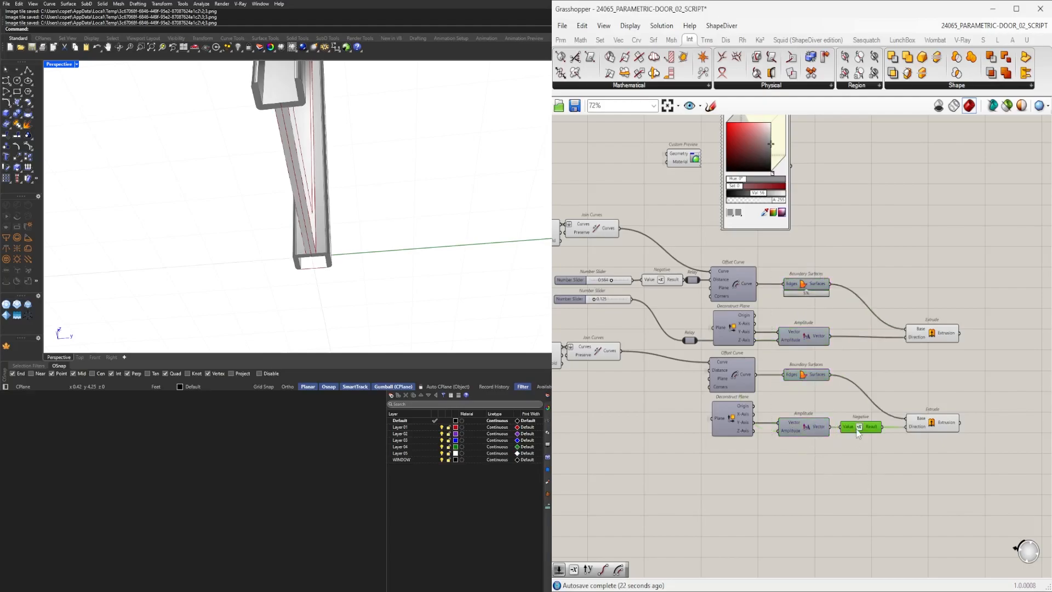
{"action": "scroll", "coordinate": [916, 426], "scroll_direction": "down", "scroll_amount": 1}
{"action": "left_click_drag", "start_coordinate": [911, 459], "coordinate": [962, 330]}
Move the color picker panels aside to clear space on the canvas.
{"action": "mouse_move", "coordinate": [390, 228]}
{"action": "right_mouse_down"}
{"action": "mouse_move", "coordinate": [378, 219]}
{"action": "mouse_move", "coordinate": [420, 221]}
{"action": "mouse_move", "coordinate": [401, 228]}
{"action": "right_mouse_up"}
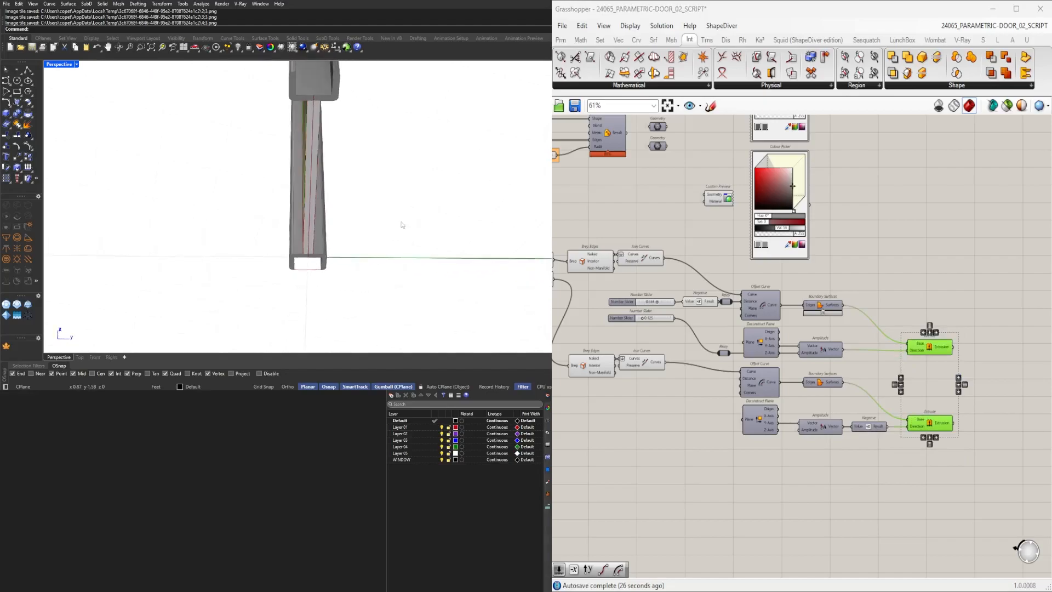
{"action": "scroll", "coordinate": [883, 341], "scroll_direction": "down", "scroll_amount": 2}
{"action": "left_click_drag", "start_coordinate": [883, 342], "coordinate": [775, 170]}
{"action": "middle_click", "coordinate": [776, 170]}
{"action": "left_click_drag", "start_coordinate": [905, 353], "coordinate": [778, 148]}
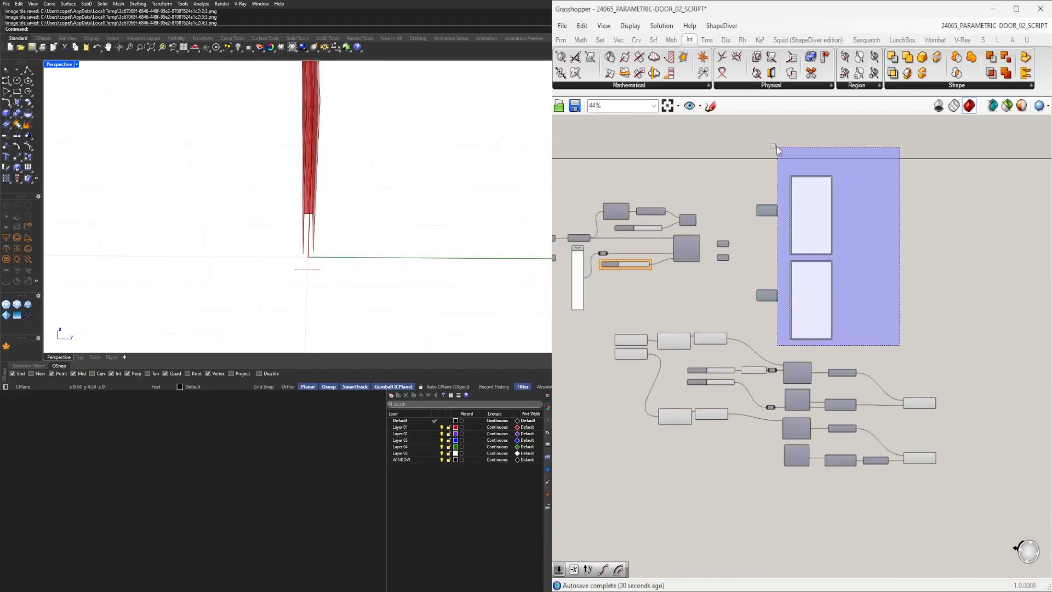
{"action": "left_click_drag", "start_coordinate": [788, 225], "coordinate": [1051, 224]}
{"action": "left_click", "coordinate": [880, 277]}
{"action": "scroll", "coordinate": [678, 255], "scroll_direction": "up", "scroll_amount": 4}
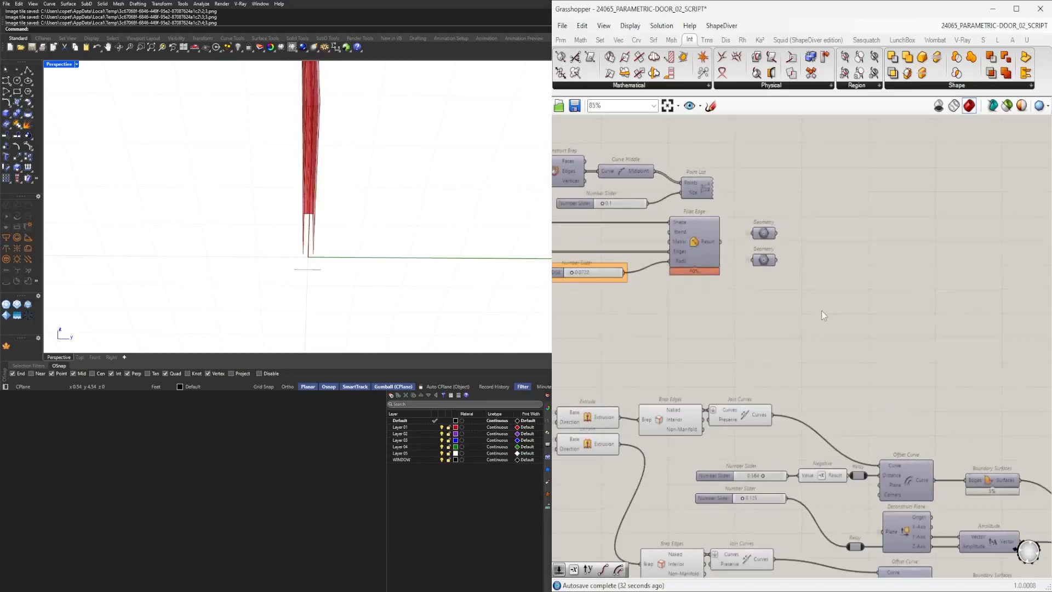
Toggle the preview of the two Geometry parameters beside Fillet Edge.
{"action": "left_click_drag", "start_coordinate": [824, 314], "coordinate": [738, 206]}
{"action": "middle_click", "coordinate": [787, 193]}
{"action": "left_click", "coordinate": [805, 176]}
{"action": "right_click_drag", "start_coordinate": [361, 172], "coordinate": [257, 239]}
{"action": "left_click", "coordinate": [691, 345]}
{"action": "right_click_drag", "start_coordinate": [910, 304], "coordinate": [796, 290]}
{"action": "right_click_drag", "start_coordinate": [287, 239], "coordinate": [229, 162]}
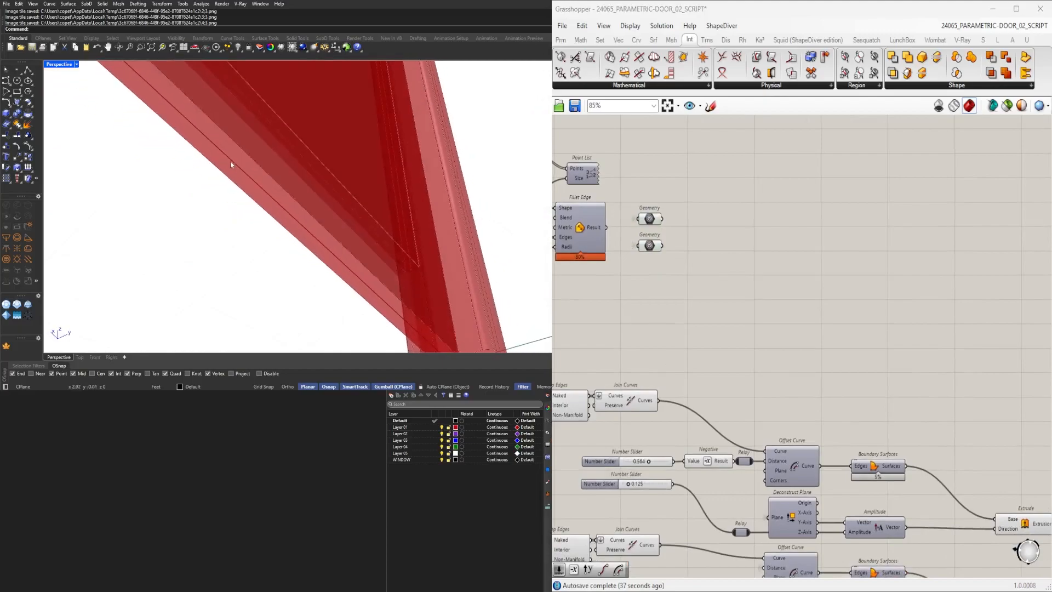
Set the panel thickness slider feeding the Amplitude components to 0.03.
{"action": "right_click_drag", "start_coordinate": [765, 449], "coordinate": [836, 262]}
{"action": "scroll", "coordinate": [684, 330], "scroll_direction": "down", "scroll_amount": 1}
{"action": "right_click_drag", "start_coordinate": [665, 327], "coordinate": [694, 416]}
{"action": "scroll", "coordinate": [733, 385], "scroll_direction": "up", "scroll_amount": 5}
{"action": "scroll", "coordinate": [734, 385], "scroll_direction": "up", "scroll_amount": 4}
{"action": "left_click_drag", "start_coordinate": [693, 417], "coordinate": [675, 435]}
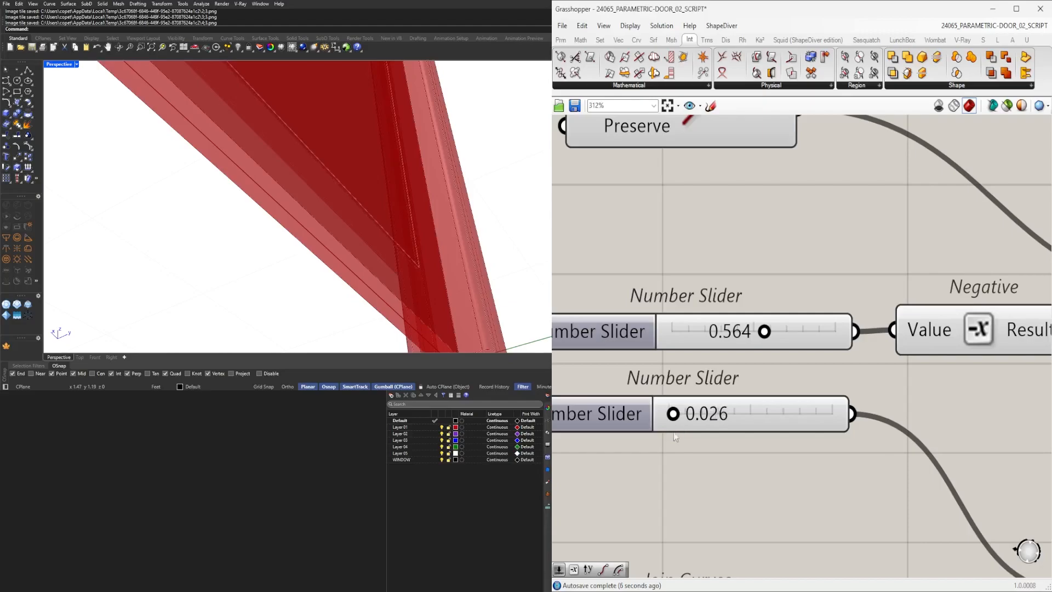
{"action": "double_click", "coordinate": [690, 419]}
{"action": "type", "text": ".03"}
{"action": "key", "text": "Return"}
Move the lower Extrude component up next to the upper Extrude.
{"action": "scroll", "coordinate": [692, 398], "scroll_direction": "down", "scroll_amount": 8}
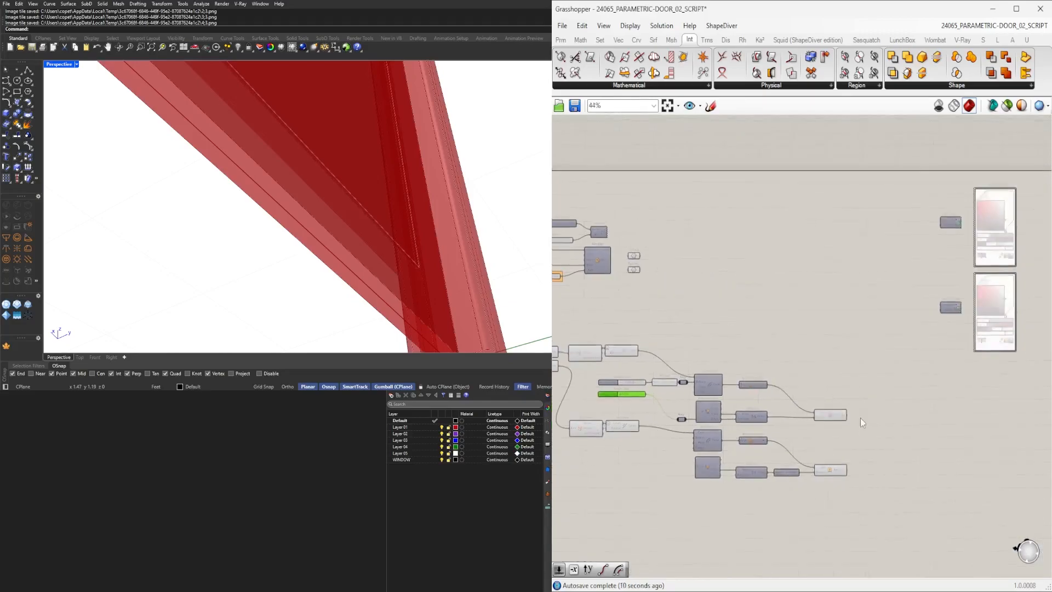
{"action": "scroll", "coordinate": [844, 422], "scroll_direction": "up", "scroll_amount": 3}
{"action": "left_click", "coordinate": [843, 421]}
{"action": "left_click", "coordinate": [830, 505], "text": "shift"}
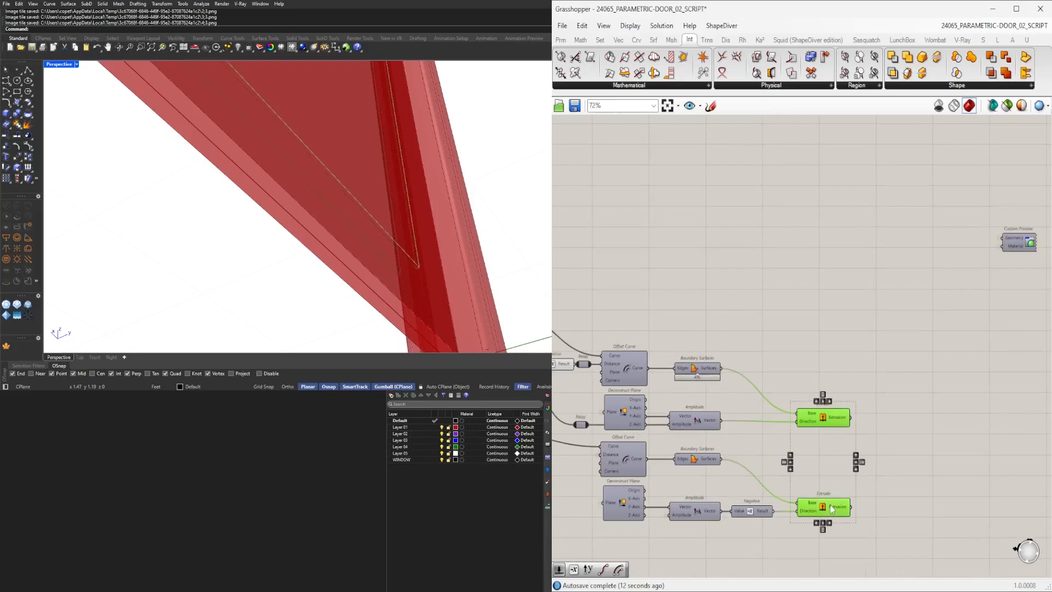
{"action": "double_click", "coordinate": [903, 475]}
{"action": "left_click_drag", "start_coordinate": [814, 504], "coordinate": [819, 470]}
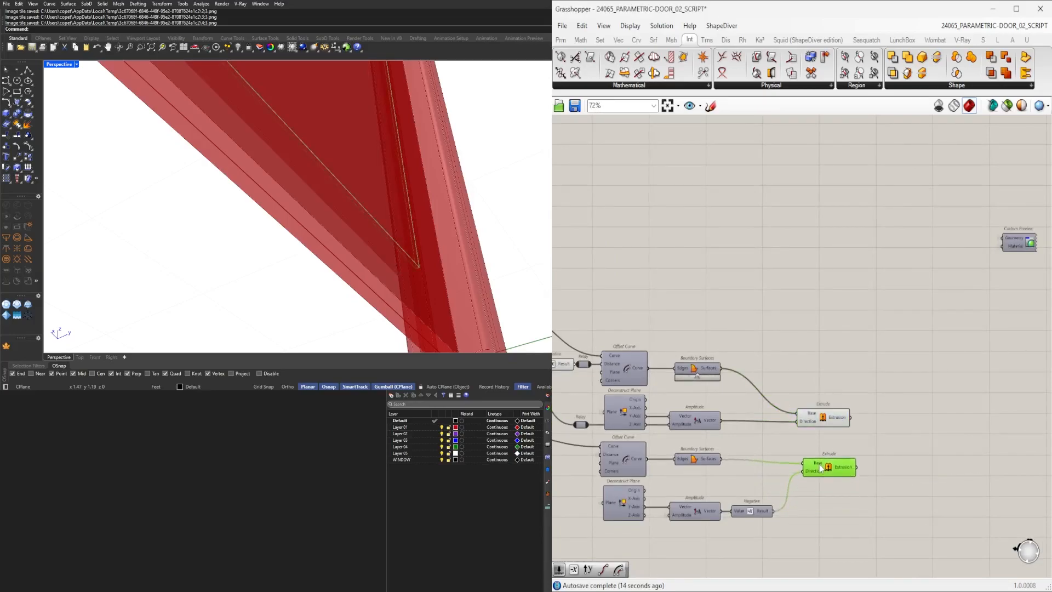
{"action": "left_click", "coordinate": [922, 446]}
{"action": "left_click", "coordinate": [817, 420]}
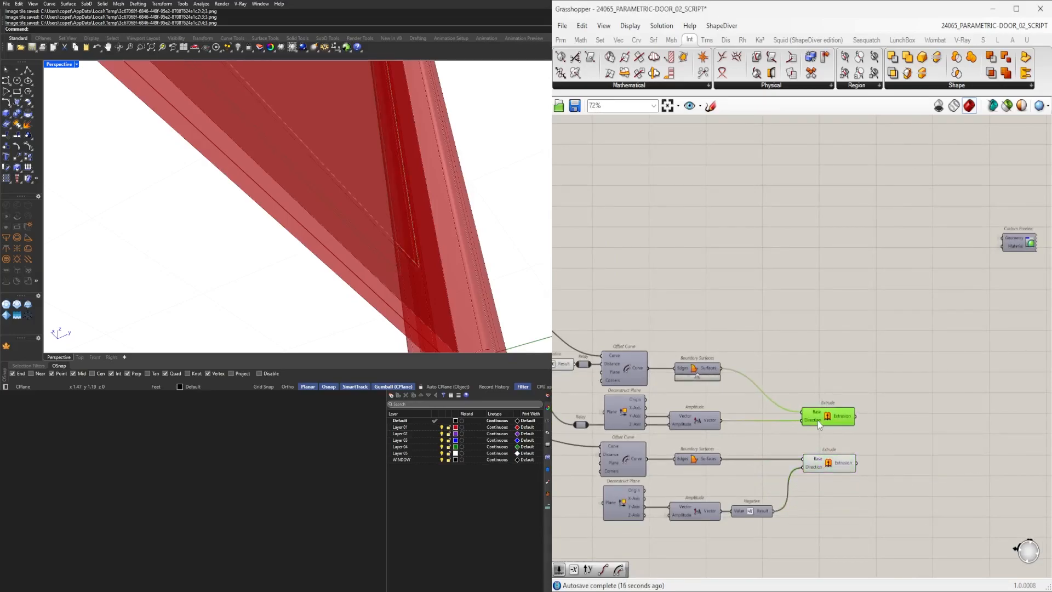
{"action": "left_click_drag", "start_coordinate": [820, 424], "coordinate": [820, 421]}
Add a Geometry parameter and collect both Extrude results into it.
{"action": "double_click", "coordinate": [886, 428]}
{"action": "type", "text": "GEOM"}
{"action": "left_click", "coordinate": [876, 415]}
{"action": "left_click_drag", "start_coordinate": [858, 417], "coordinate": [817, 362]}
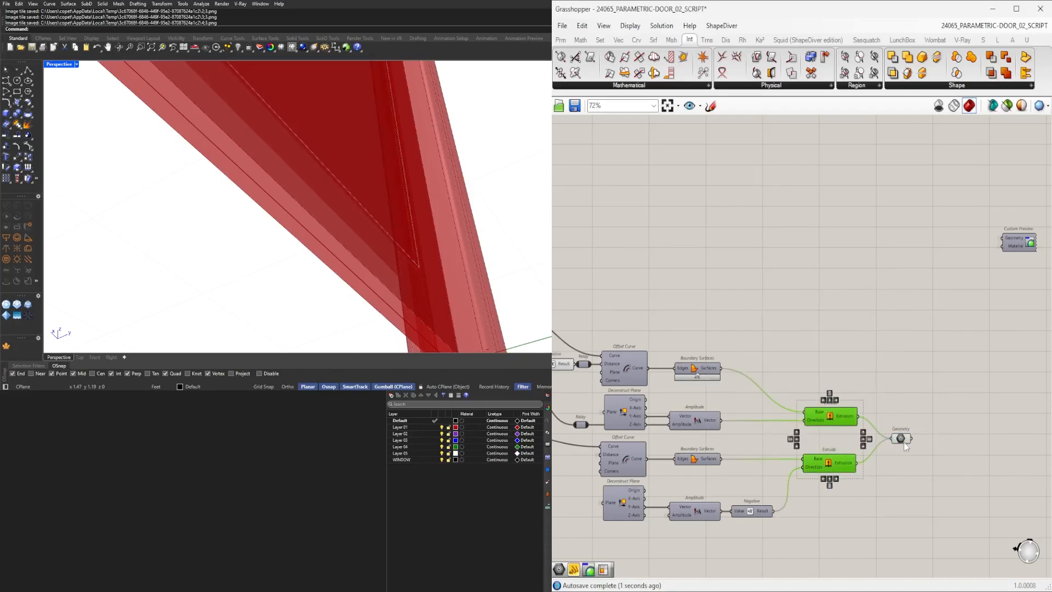
{"action": "left_click_drag", "start_coordinate": [904, 441], "coordinate": [905, 438]}
{"action": "right_click_drag", "start_coordinate": [967, 402], "coordinate": [856, 403]}
{"action": "left_click", "coordinate": [863, 402]}
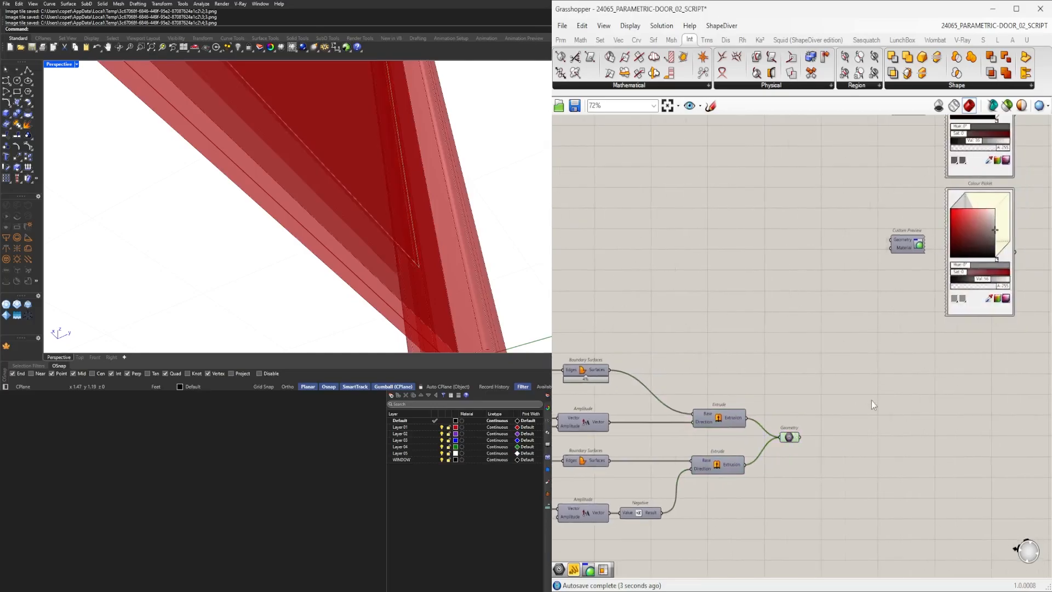
Add a Solid Difference component with the panel Geometry parameter as Breps B.
{"action": "double_click", "coordinate": [855, 397]}
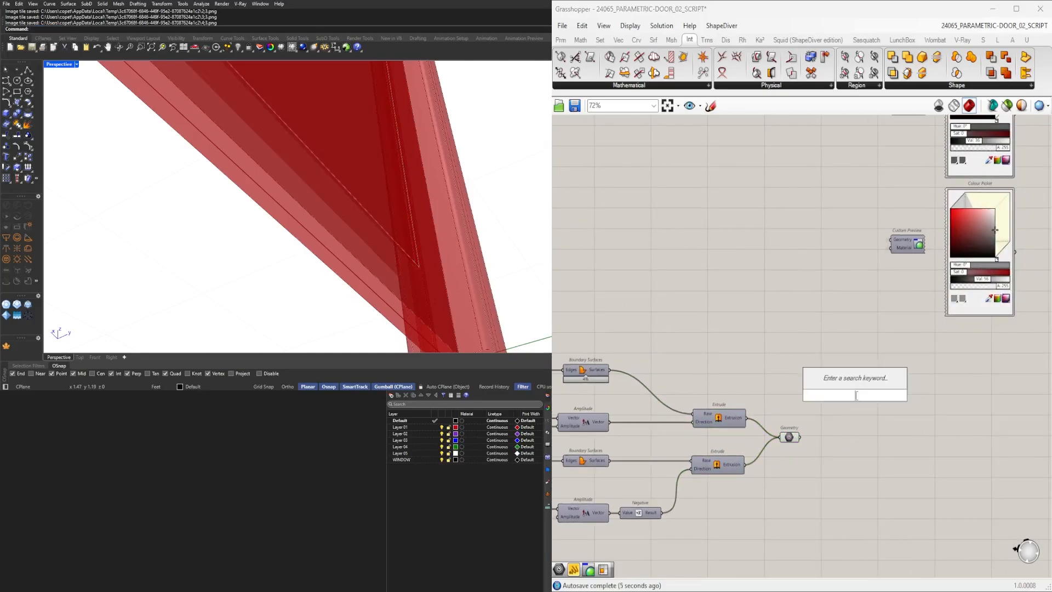
{"action": "type", "text": "diff"}
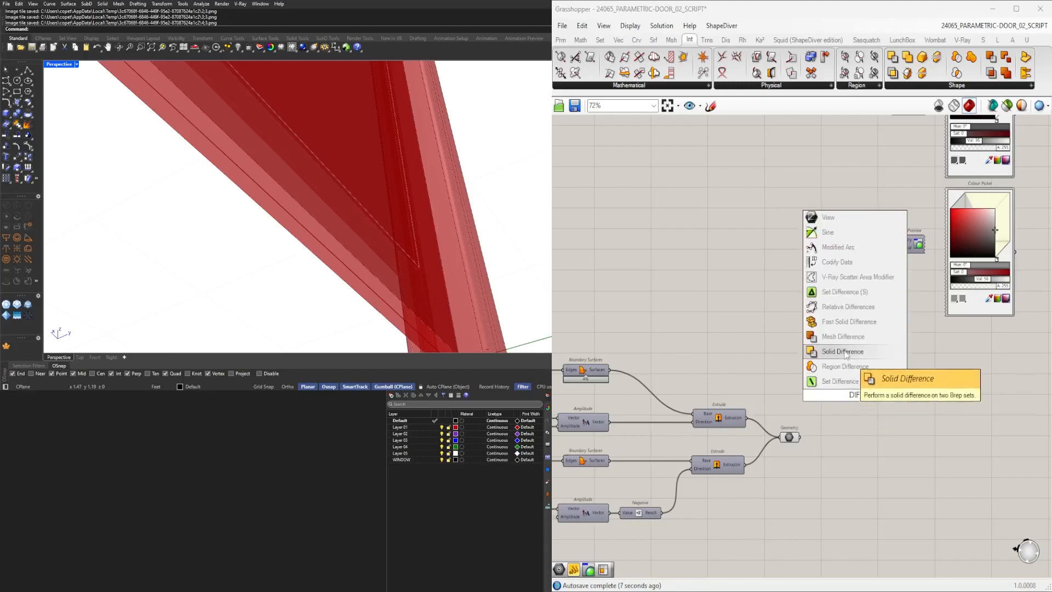
{"action": "key", "text": "Return"}
{"action": "left_click", "coordinate": [788, 437]}
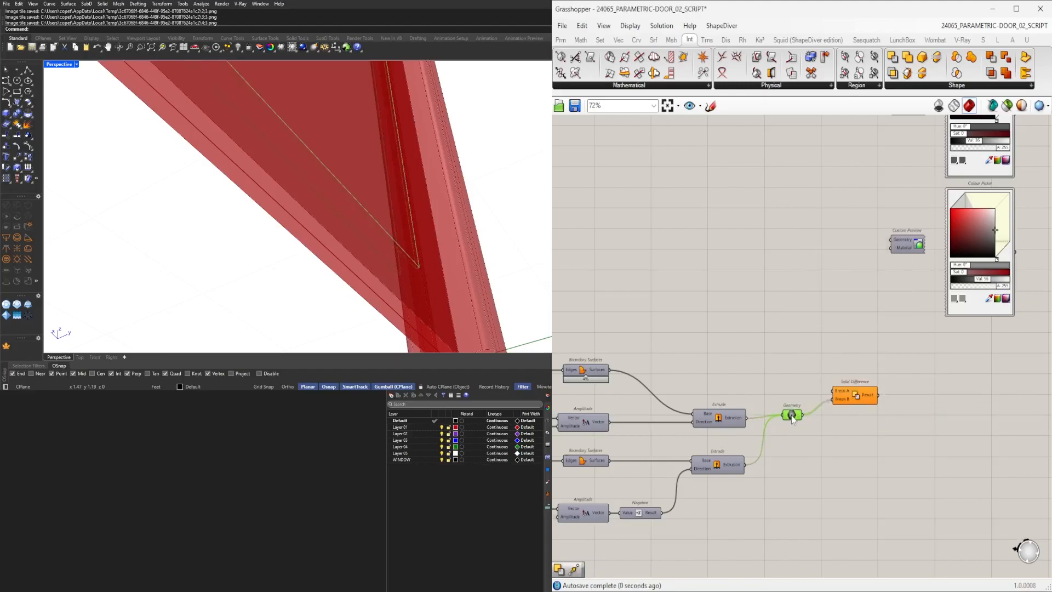
Connect the door leaf Geometry parameter to the Solid Difference's Breps A input.
{"action": "scroll", "coordinate": [792, 416], "scroll_direction": "down", "scroll_amount": 3}
{"action": "right_click_drag", "start_coordinate": [578, 355], "coordinate": [840, 354]}
{"action": "scroll", "coordinate": [839, 353], "scroll_direction": "up", "scroll_amount": 4}
{"action": "right_click_drag", "start_coordinate": [775, 326], "coordinate": [764, 424]}
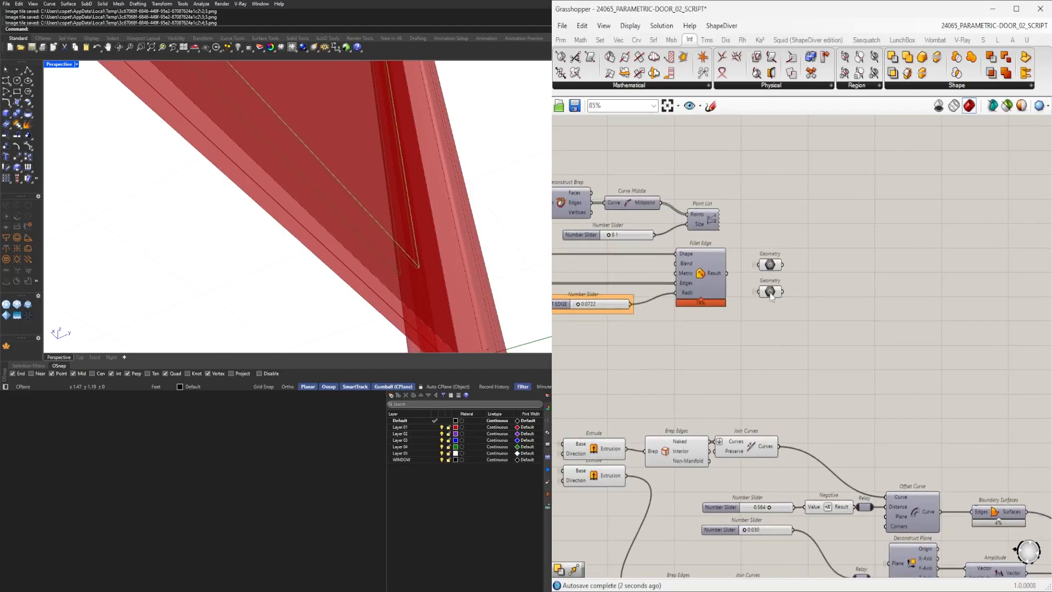
{"action": "left_click", "coordinate": [771, 294]}
{"action": "right_click_drag", "start_coordinate": [771, 297], "coordinate": [618, 308]}
{"action": "scroll", "coordinate": [629, 308], "scroll_direction": "down", "scroll_amount": 5}
{"action": "left_click_drag", "start_coordinate": [628, 307], "coordinate": [794, 420]}
{"action": "scroll", "coordinate": [848, 382], "scroll_direction": "up", "scroll_amount": 5}
{"action": "left_click", "coordinate": [739, 455]}
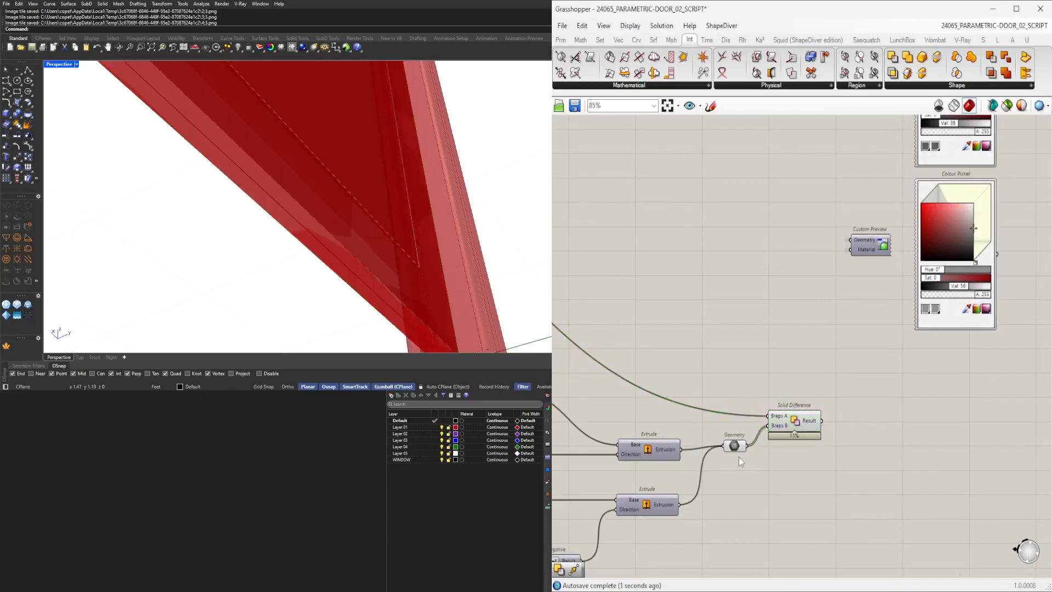
Turn off preview for the panel Geometry parameter and the offset-and-extrude component chains.
{"action": "left_click", "coordinate": [737, 447]}
{"action": "middle_click", "coordinate": [771, 355]}
{"action": "left_click", "coordinate": [801, 318]}
{"action": "right_click_drag", "start_coordinate": [570, 327], "coordinate": [892, 337]}
{"action": "scroll", "coordinate": [775, 345], "scroll_direction": "down", "scroll_amount": 4}
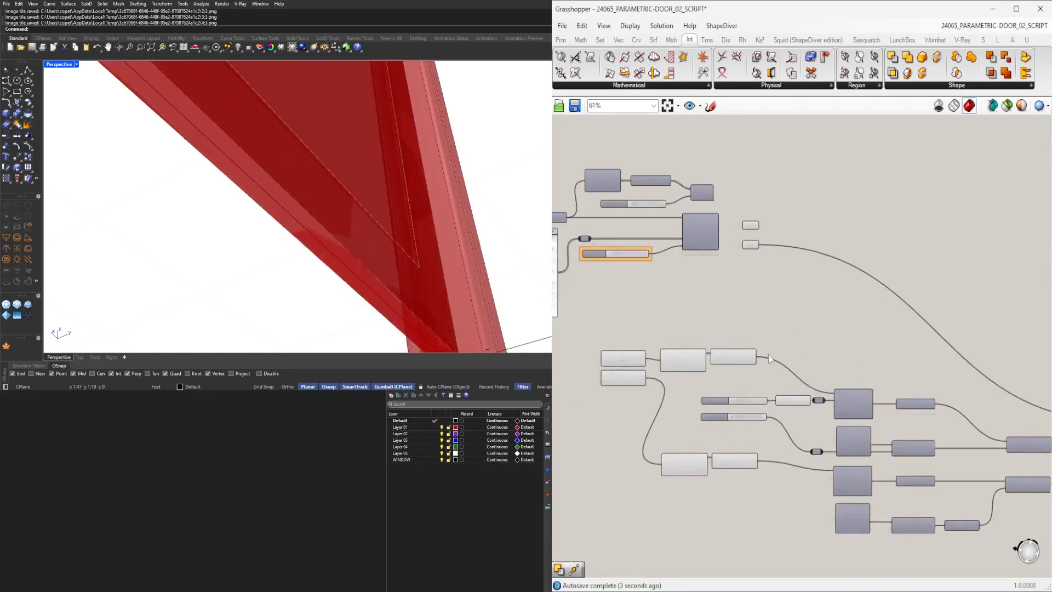
{"action": "left_click_drag", "start_coordinate": [859, 505], "coordinate": [656, 300]}
{"action": "middle_click", "coordinate": [671, 300]}
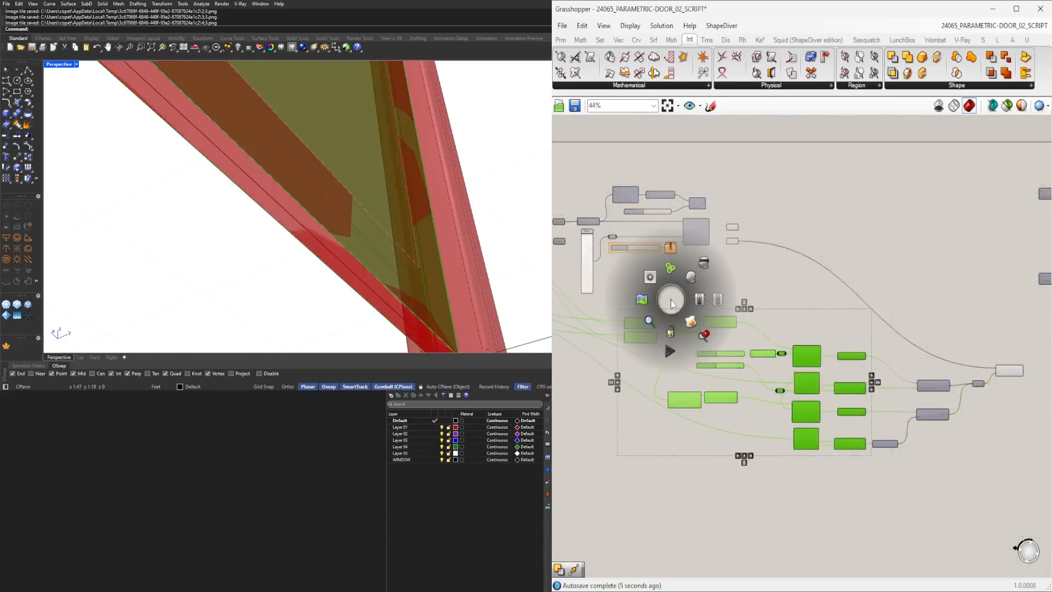
{"action": "left_click", "coordinate": [704, 264]}
{"action": "scroll", "coordinate": [613, 221], "scroll_direction": "up", "scroll_amount": 3}
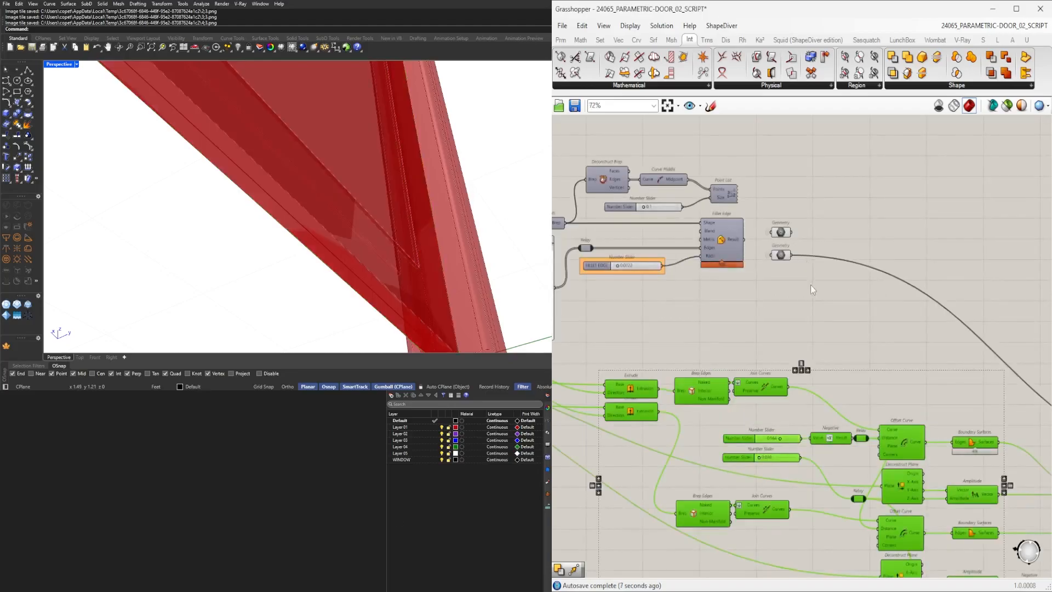
Navigate the canvas and select the Solid Difference component to inspect the cut door leaf in the viewport.
{"action": "left_click", "coordinate": [781, 255]}
{"action": "middle_click", "coordinate": [777, 247]}
{"action": "left_click", "coordinate": [810, 212]}
{"action": "scroll", "coordinate": [279, 225], "scroll_direction": "down", "scroll_amount": 5}
{"action": "right_click_drag", "start_coordinate": [431, 200], "coordinate": [340, 276]}
{"action": "scroll", "coordinate": [340, 276], "scroll_direction": "down", "scroll_amount": 4}
{"action": "right_click_drag", "start_coordinate": [920, 345], "coordinate": [597, 315]}
{"action": "scroll", "coordinate": [758, 359], "scroll_direction": "down", "scroll_amount": 2}
{"action": "right_click_drag", "start_coordinate": [759, 364], "coordinate": [657, 370]}
{"action": "scroll", "coordinate": [762, 419], "scroll_direction": "up", "scroll_amount": 2}
{"action": "left_click", "coordinate": [774, 427]}
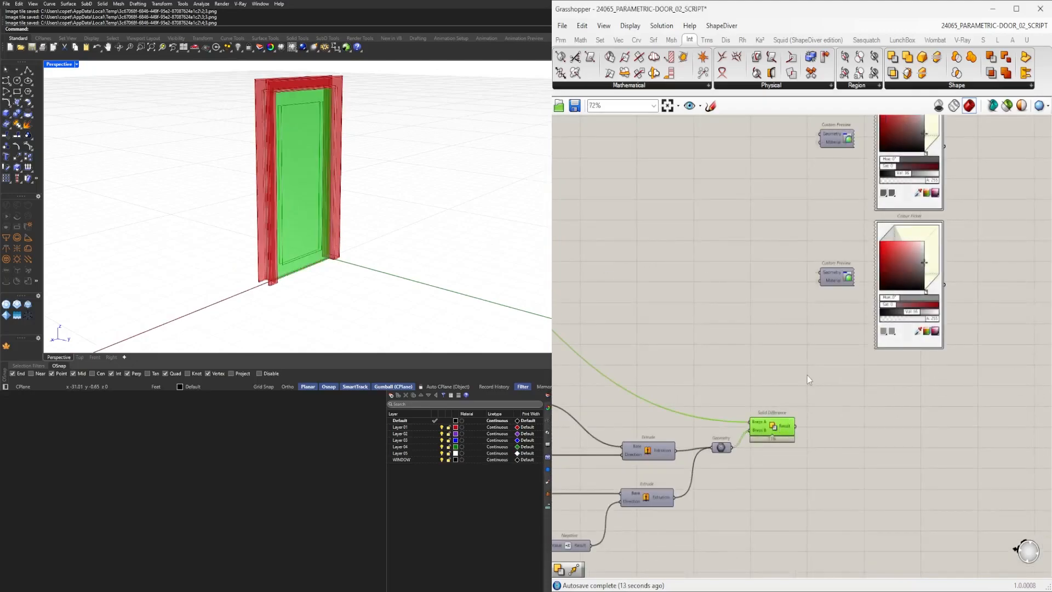
{"action": "right_click_drag", "start_coordinate": [813, 302], "coordinate": [807, 356]}
{"action": "scroll", "coordinate": [911, 379], "scroll_direction": "down", "scroll_amount": 1}
{"action": "left_click_drag", "start_coordinate": [977, 412], "coordinate": [840, 155]}
{"action": "left_click_drag", "start_coordinate": [841, 216], "coordinate": [906, 267]}
{"action": "scroll", "coordinate": [702, 268], "scroll_direction": "down", "scroll_amount": 3}
{"action": "right_click_drag", "start_coordinate": [706, 276], "coordinate": [854, 293]}
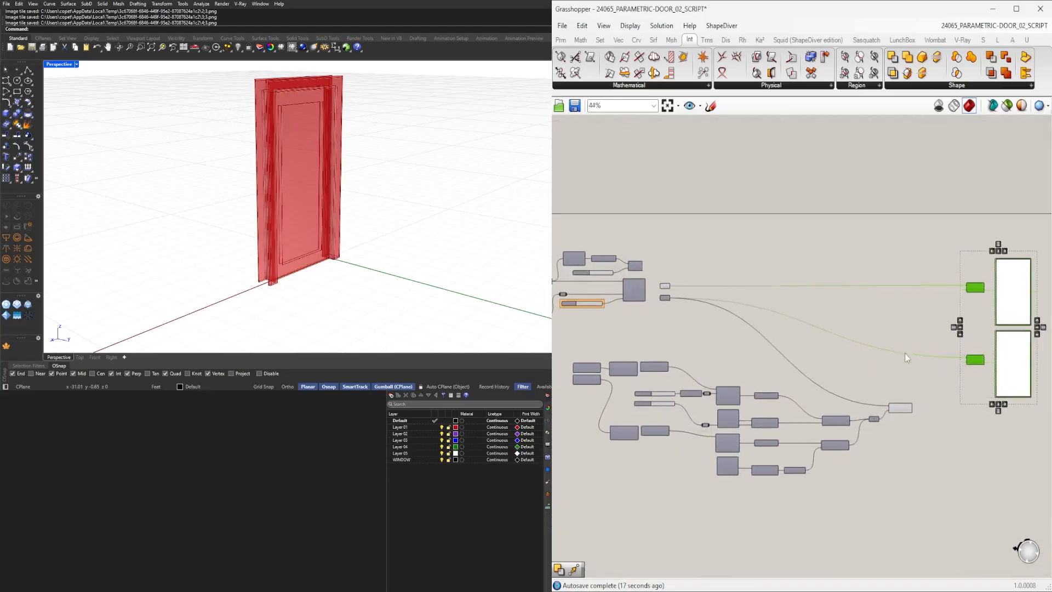
Turn off preview for the upstream door leaf components so only the Solid Difference result displays.
{"action": "scroll", "coordinate": [905, 355], "scroll_direction": "up", "scroll_amount": 4}
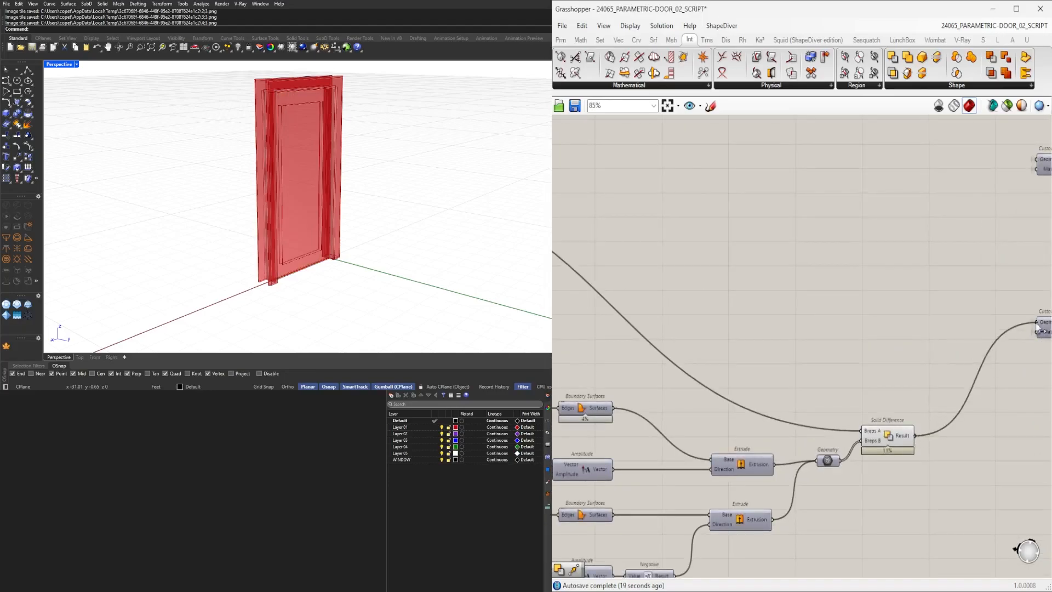
{"action": "scroll", "coordinate": [985, 347], "scroll_direction": "down", "scroll_amount": 4}
{"action": "right_click_drag", "start_coordinate": [984, 347], "coordinate": [891, 390]}
{"action": "scroll", "coordinate": [891, 391], "scroll_direction": "up", "scroll_amount": 1}
{"action": "left_click", "coordinate": [767, 440]}
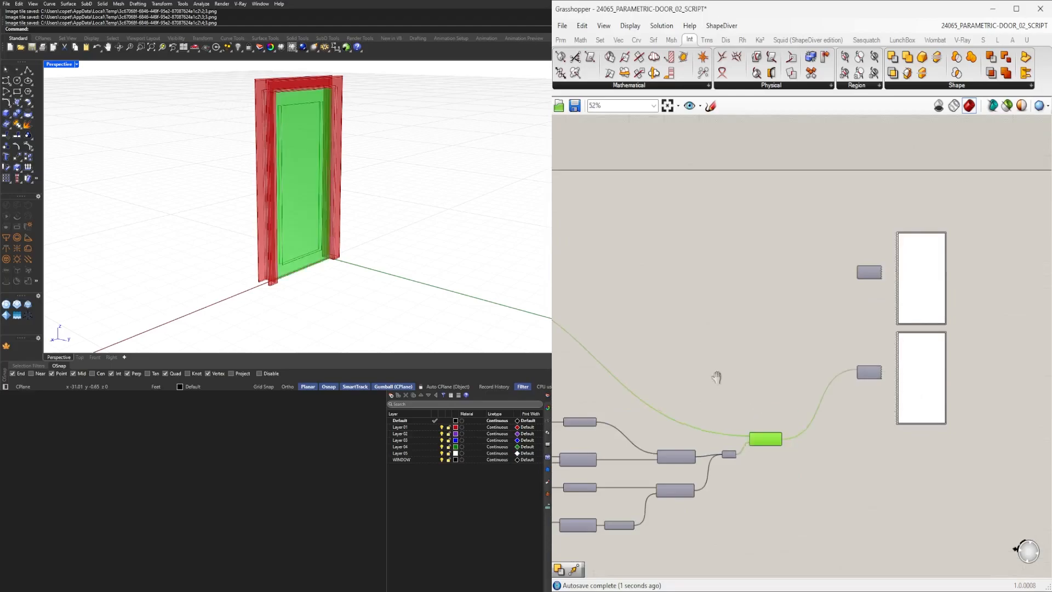
{"action": "scroll", "coordinate": [713, 380], "scroll_direction": "down", "scroll_amount": 3}
{"action": "right_click_drag", "start_coordinate": [614, 364], "coordinate": [772, 364]}
{"action": "left_click_drag", "start_coordinate": [714, 282], "coordinate": [711, 280], "text": "shift"}
{"action": "middle_click", "coordinate": [720, 275]}
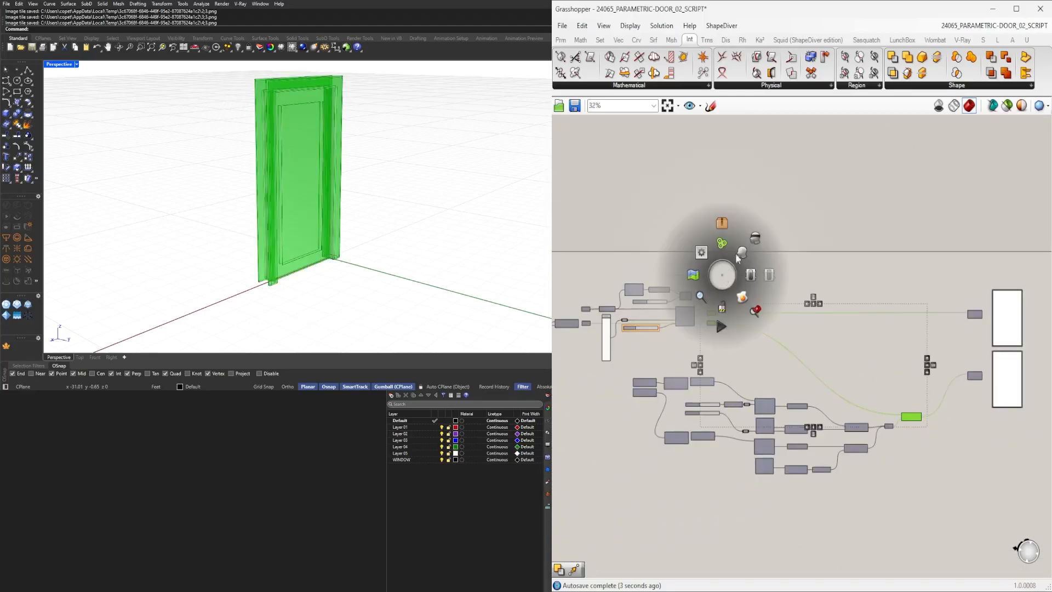
{"action": "left_click", "coordinate": [753, 239]}
{"action": "middle_click", "coordinate": [952, 265]}
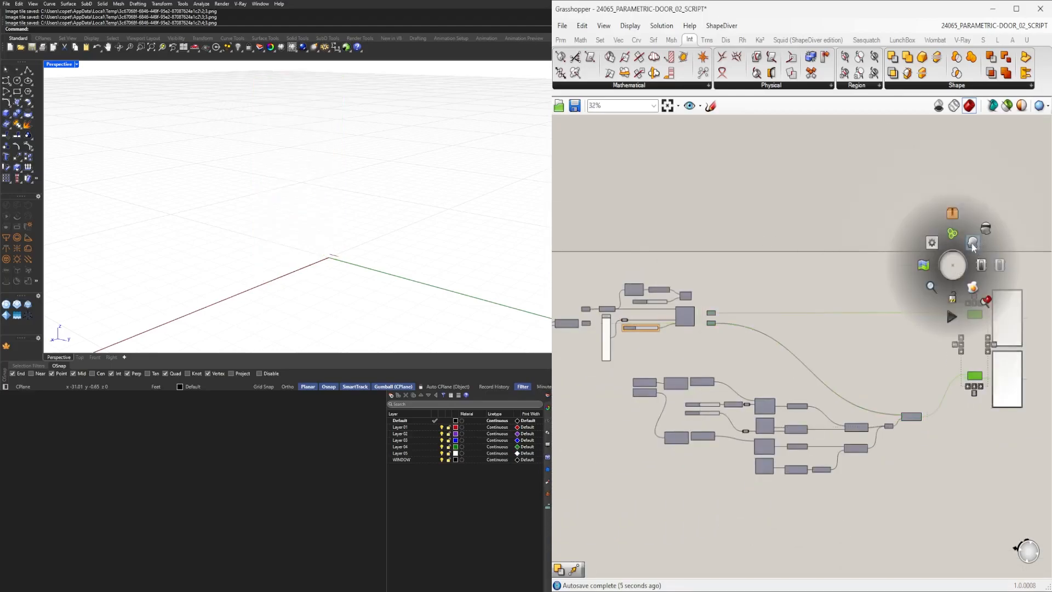
{"action": "left_click", "coordinate": [976, 245]}
{"action": "left_click", "coordinate": [761, 255]}
{"action": "left_click_drag", "start_coordinate": [932, 492], "coordinate": [680, 327]}
{"action": "scroll", "coordinate": [668, 372], "scroll_direction": "up", "scroll_amount": 2}
{"action": "left_click", "coordinate": [732, 317]}
{"action": "scroll", "coordinate": [755, 413], "scroll_direction": "up", "scroll_amount": 3}
{"action": "left_click_drag", "start_coordinate": [716, 462], "coordinate": [607, 407]}
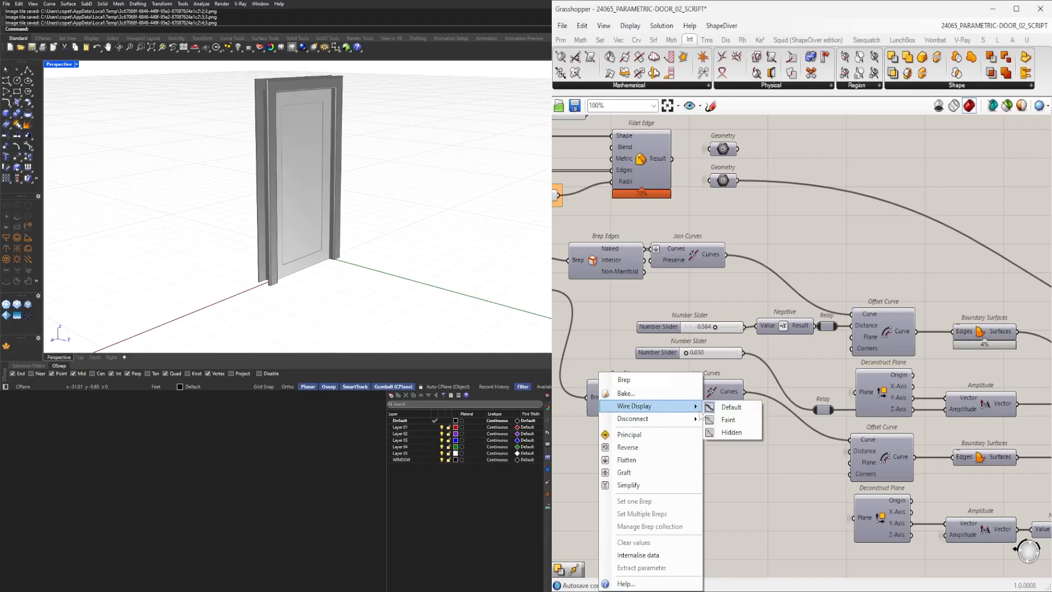
{"action": "scroll", "coordinate": [733, 442], "scroll_direction": "down", "scroll_amount": 3}
{"action": "left_click_drag", "start_coordinate": [732, 439], "coordinate": [681, 452]}
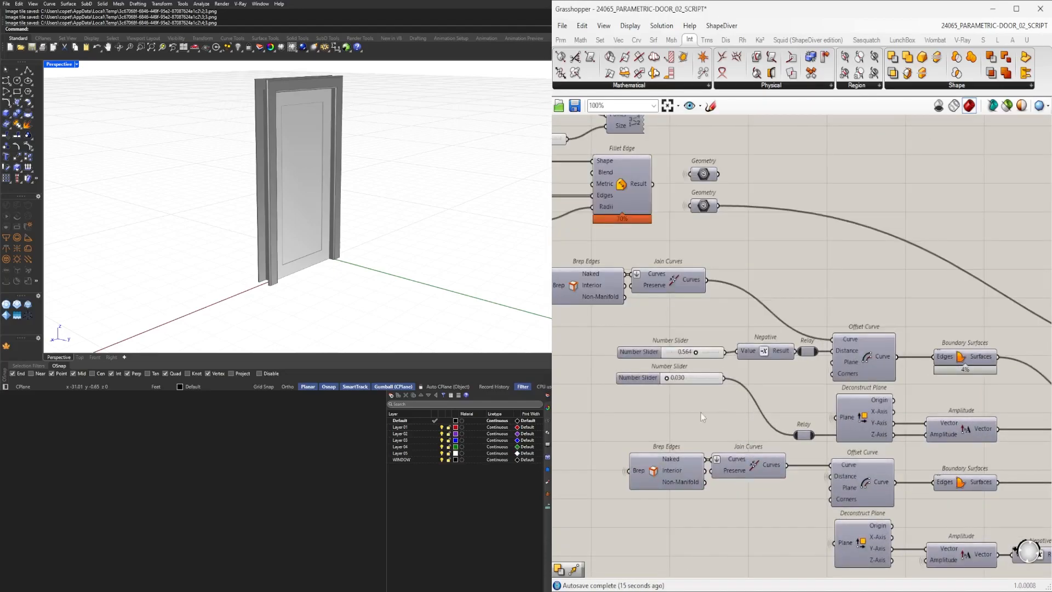
Set the panel offset distance slider to 0.5.
{"action": "scroll", "coordinate": [685, 387], "scroll_direction": "up", "scroll_amount": 5}
{"action": "left_click_drag", "start_coordinate": [658, 377], "coordinate": [655, 358]}
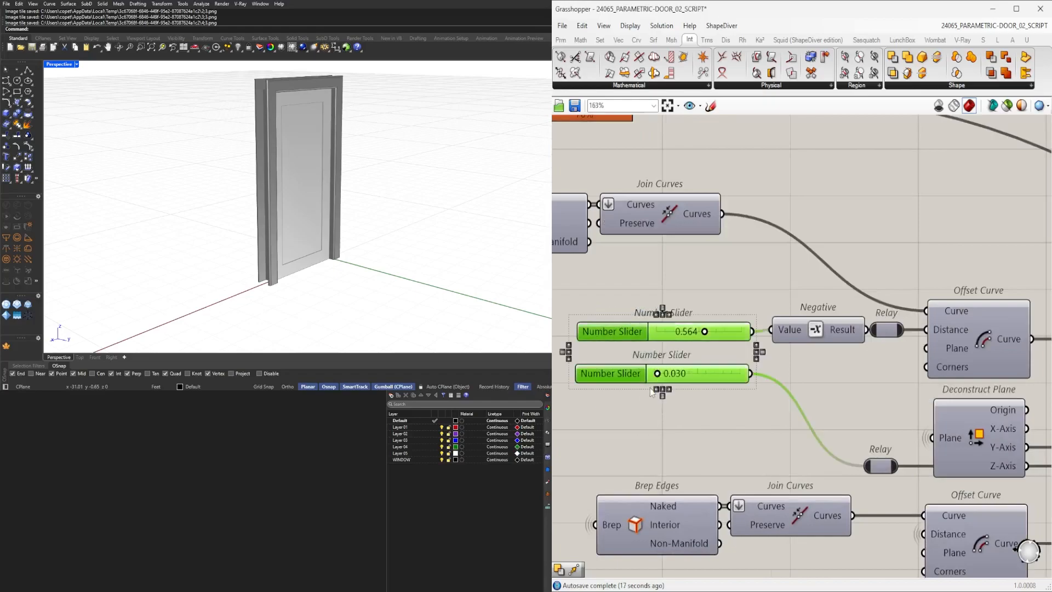
{"action": "left_click", "coordinate": [690, 462]}
{"action": "scroll", "coordinate": [701, 342], "scroll_direction": "up", "scroll_amount": 5}
{"action": "left_click_drag", "start_coordinate": [693, 324], "coordinate": [741, 321]}
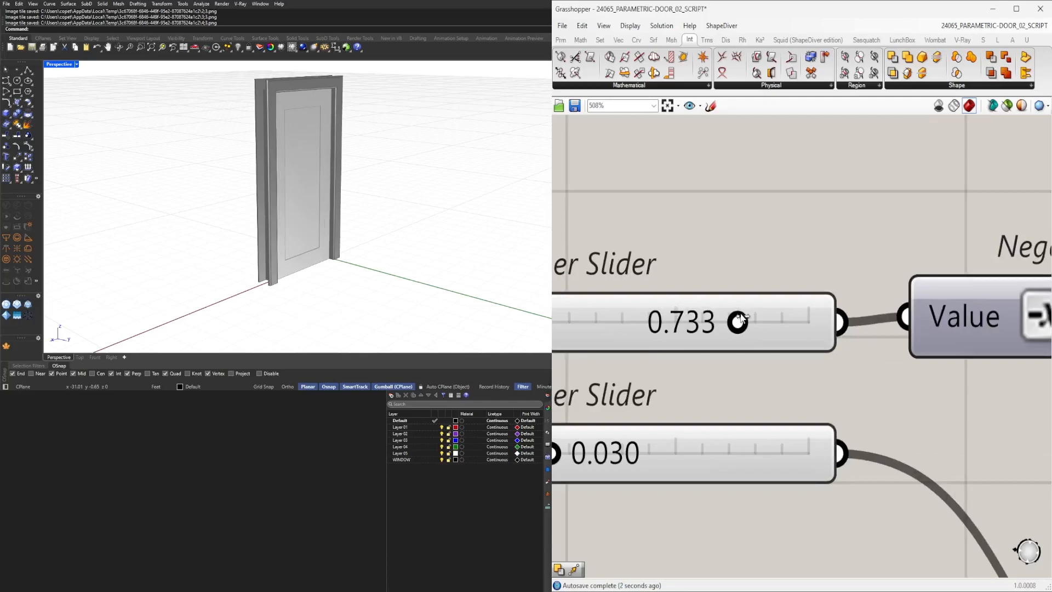
{"action": "double_click", "coordinate": [734, 324]}
{"action": "type", "text": ".5"}
{"action": "key", "text": "Return"}
Orbit and zoom the viewport to examine the inset panel on the door face.
{"action": "mouse_move", "coordinate": [472, 234]}
{"action": "right_mouse_down"}
{"action": "mouse_move", "coordinate": [369, 225]}
{"action": "mouse_move", "coordinate": [491, 237]}
{"action": "right_mouse_up"}
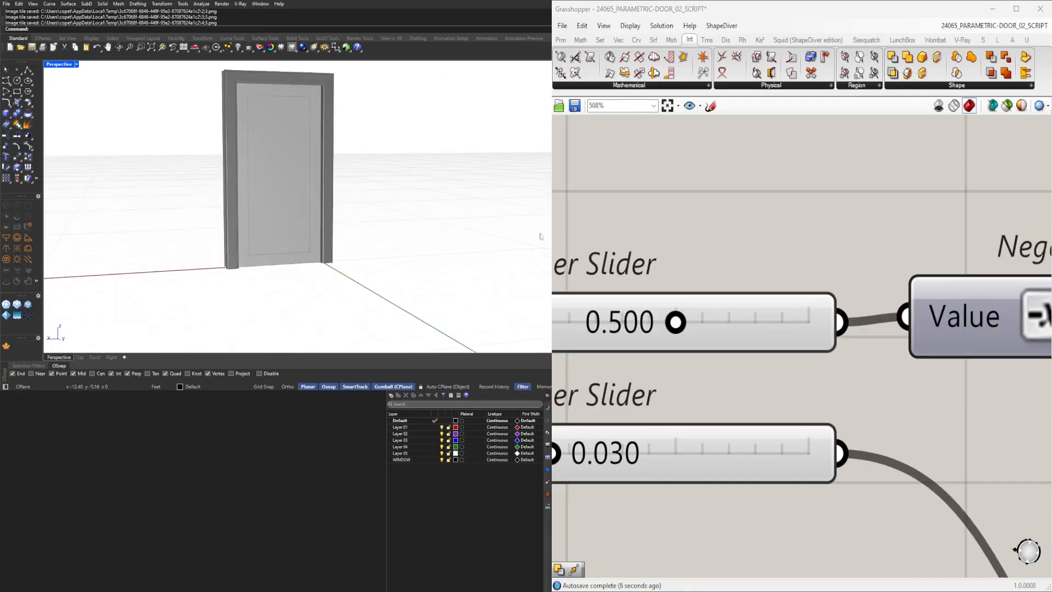
{"action": "scroll", "coordinate": [669, 386], "scroll_direction": "down", "scroll_amount": 6}
{"action": "scroll", "coordinate": [634, 415], "scroll_direction": "up", "scroll_amount": 5}
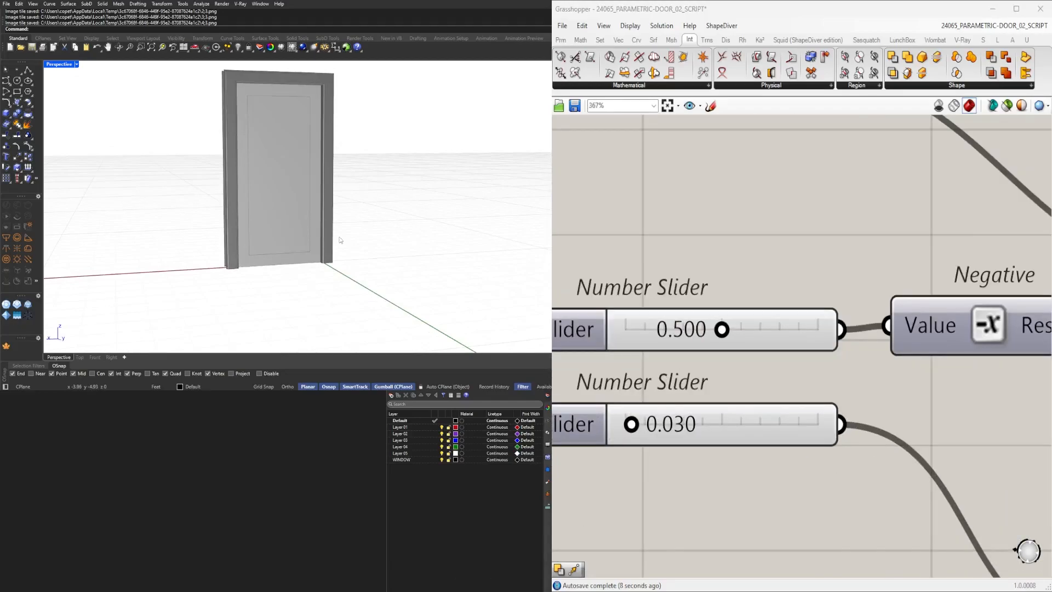
{"action": "scroll", "coordinate": [298, 268], "scroll_direction": "up", "scroll_amount": 6}
{"action": "scroll", "coordinate": [381, 278], "scroll_direction": "down", "scroll_amount": 4}
{"action": "right_click_drag", "start_coordinate": [298, 268], "coordinate": [400, 300]}
{"action": "scroll", "coordinate": [400, 300], "scroll_direction": "up", "scroll_amount": 4}
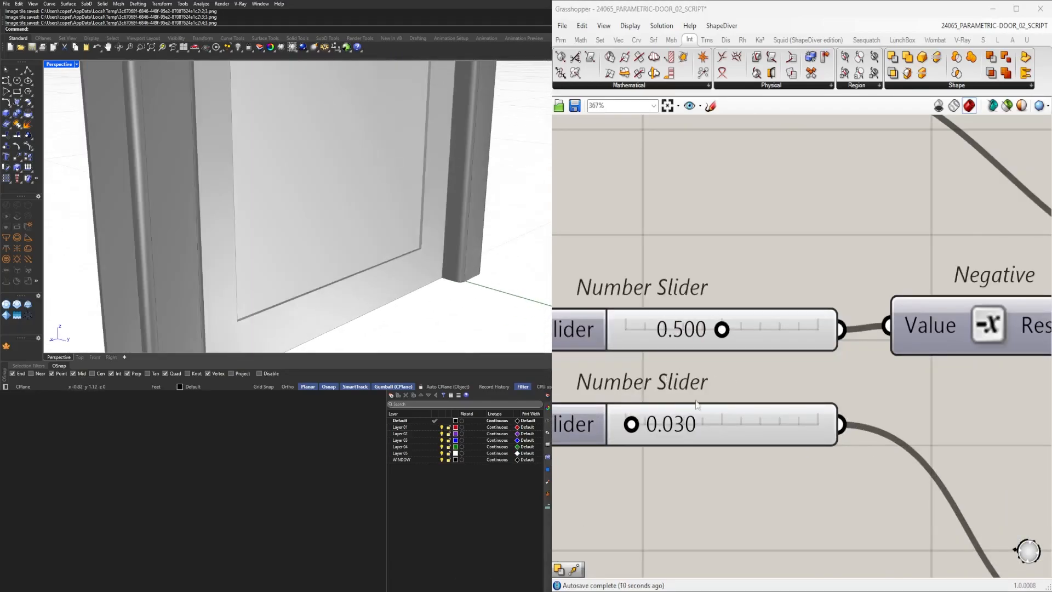
Experiment with the panel depth slider by dragging it and entering 0.1.
{"action": "left_click_drag", "start_coordinate": [633, 425], "coordinate": [655, 419]}
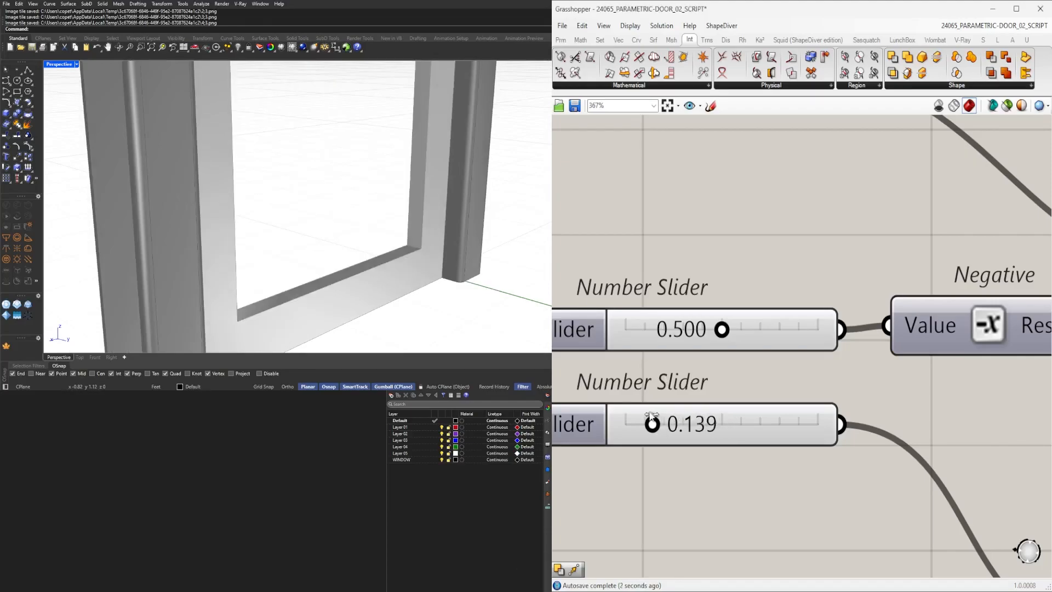
{"action": "mouse_move", "coordinate": [657, 414]}
{"action": "left_mouse_down"}
{"action": "mouse_move", "coordinate": [639, 414]}
{"action": "mouse_move", "coordinate": [653, 413]}
{"action": "mouse_move", "coordinate": [645, 408]}
{"action": "left_mouse_up"}
{"action": "scroll", "coordinate": [399, 164], "scroll_direction": "down", "scroll_amount": 5}
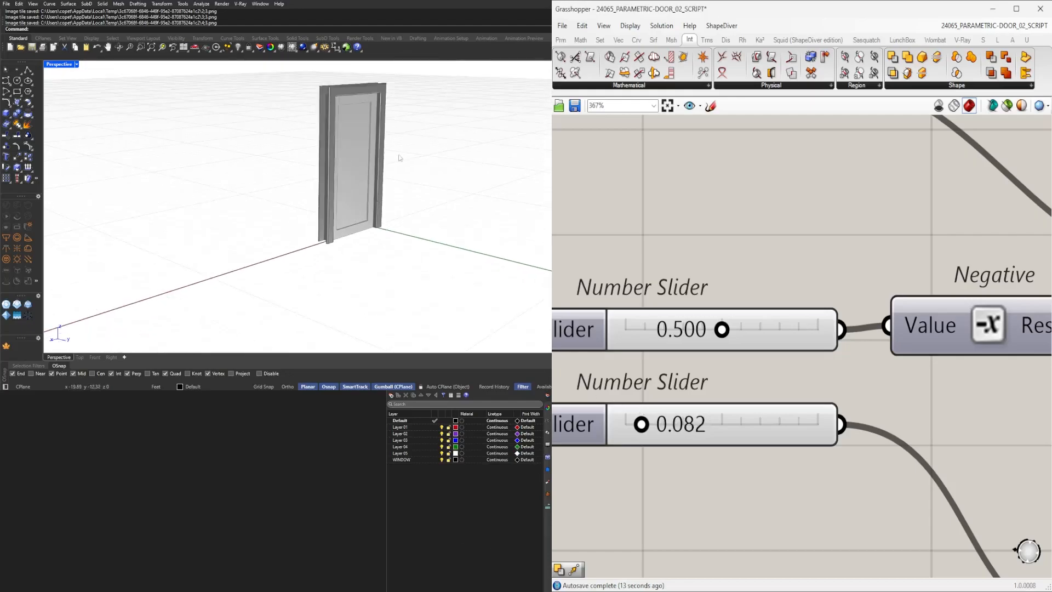
{"action": "scroll", "coordinate": [368, 126], "scroll_direction": "up", "scroll_amount": 3}
{"action": "left_click_drag", "start_coordinate": [642, 423], "coordinate": [636, 423]}
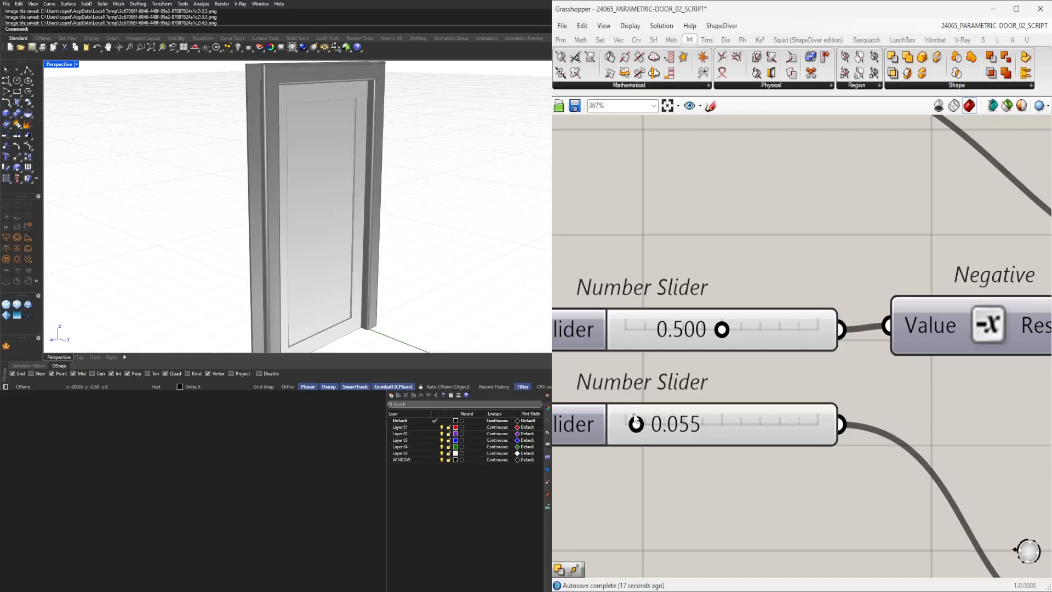
{"action": "scroll", "coordinate": [734, 362], "scroll_direction": "down", "scroll_amount": 5}
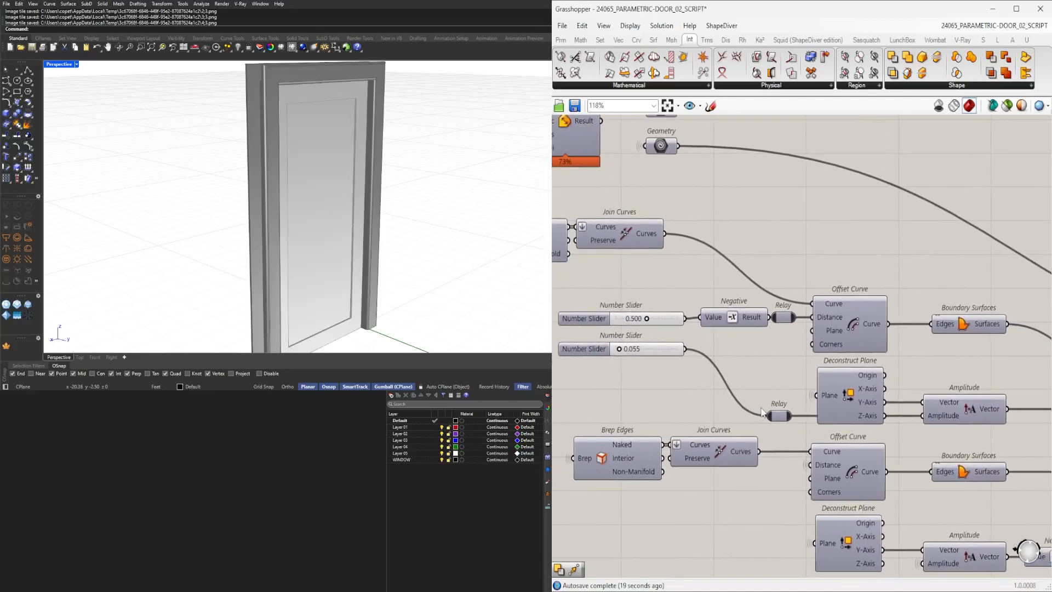
{"action": "scroll", "coordinate": [614, 345], "scroll_direction": "up", "scroll_amount": 5}
{"action": "double_click", "coordinate": [646, 356]}
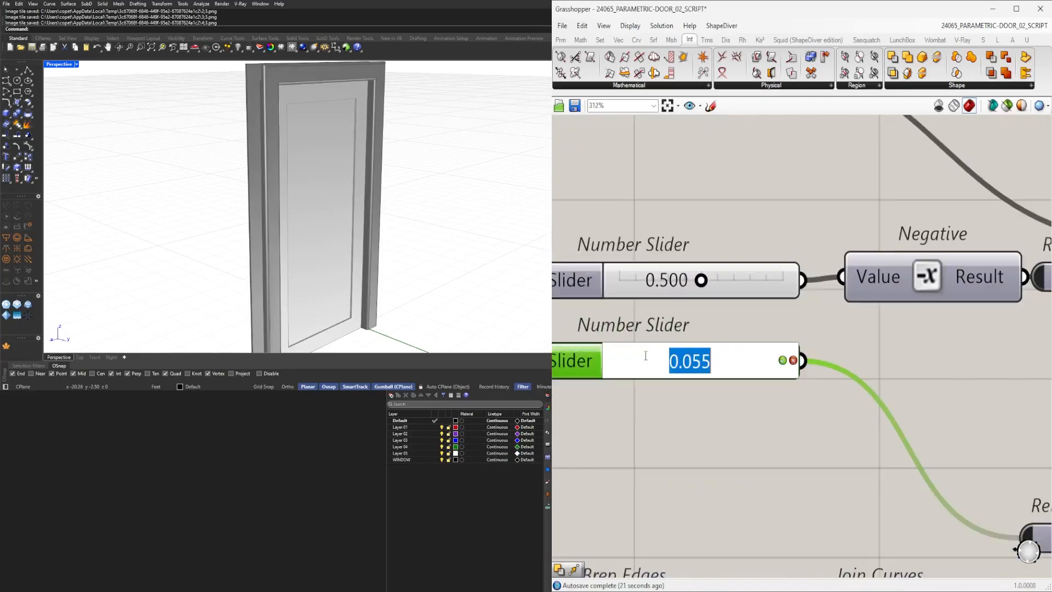
{"action": "type", "text": ".1"}
{"action": "key", "text": "Return"}
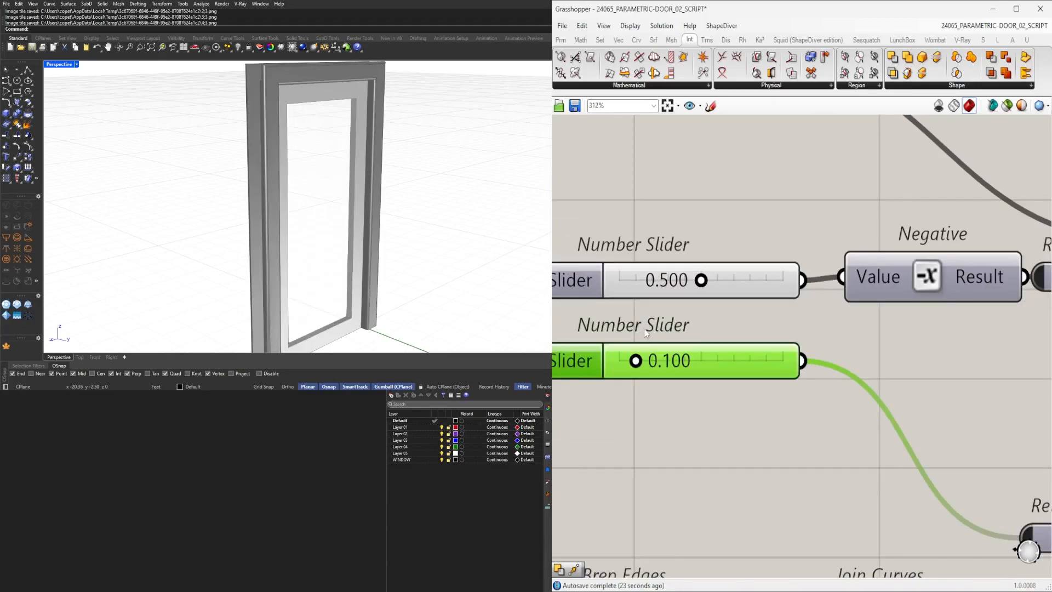
Set the panel depth slider to 0.05.
{"action": "double_click", "coordinate": [644, 351]}
{"action": "type", "text": "."}
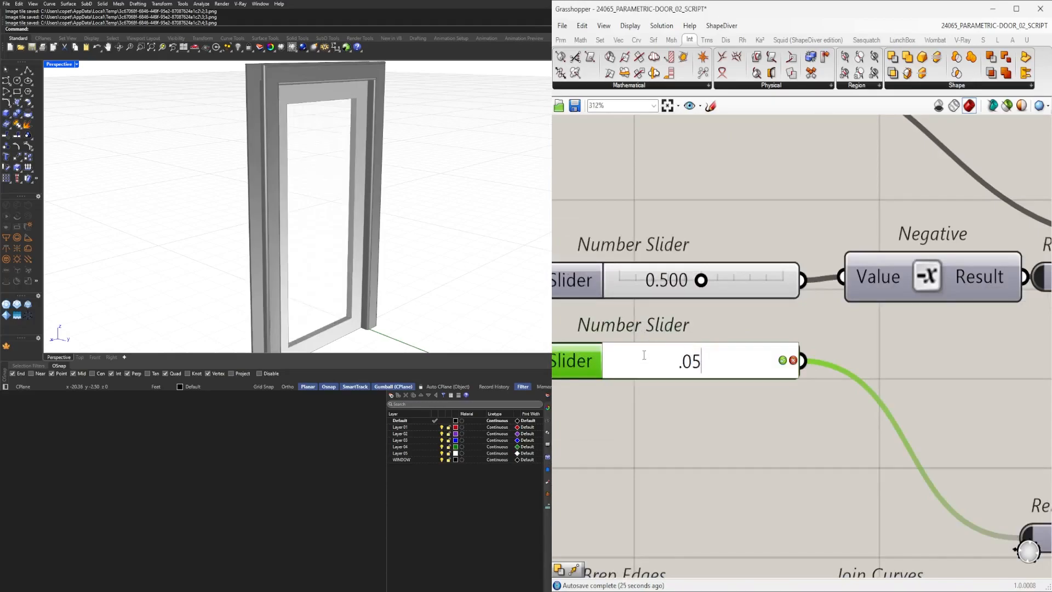
{"action": "type", "text": "05"}
{"action": "key", "text": "Return"}
Set the DOOR SWING slider to 0.
{"action": "scroll", "coordinate": [328, 318], "scroll_direction": "up", "scroll_amount": 5}
{"action": "right_click_drag", "start_coordinate": [393, 300], "coordinate": [328, 241]}
{"action": "scroll", "coordinate": [909, 396], "scroll_direction": "down", "scroll_amount": 8}
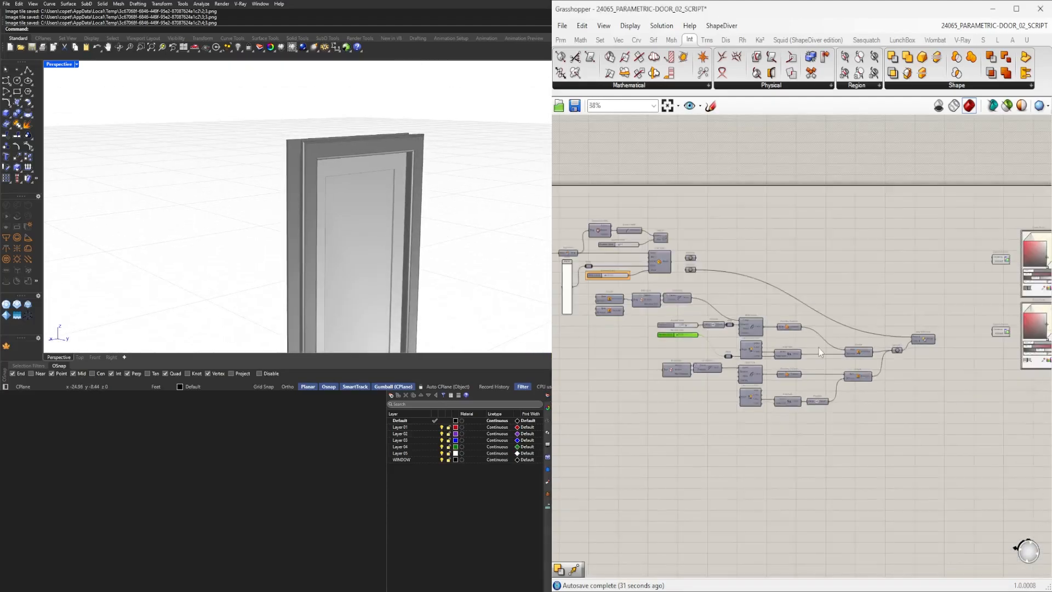
{"action": "scroll", "coordinate": [930, 323], "scroll_direction": "up", "scroll_amount": 3}
{"action": "left_click", "coordinate": [924, 341]}
{"action": "right_click_drag", "start_coordinate": [604, 304], "coordinate": [931, 403]}
{"action": "right_click_drag", "start_coordinate": [679, 313], "coordinate": [960, 313]}
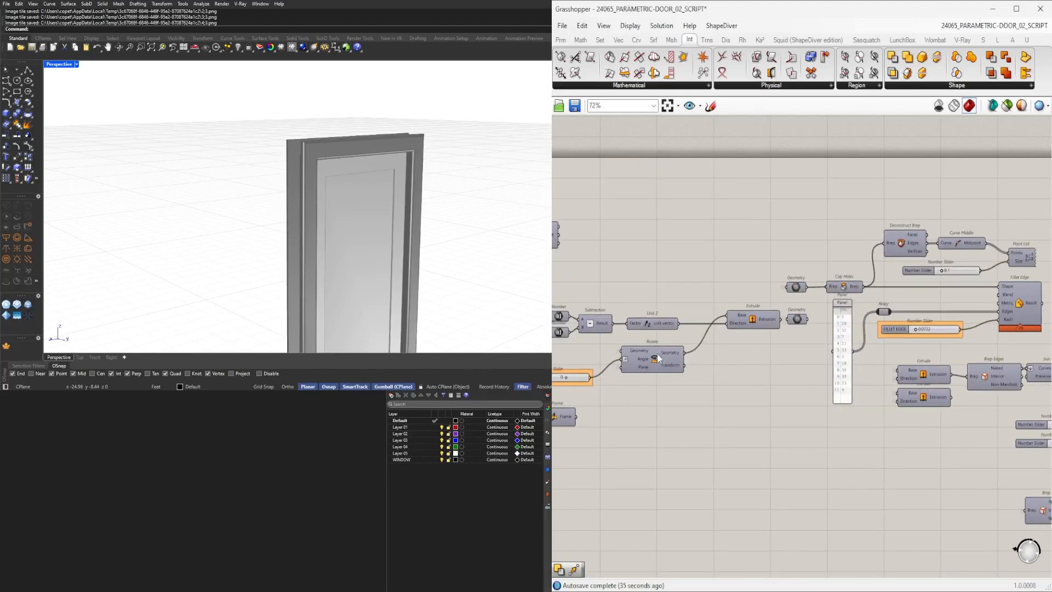
{"action": "right_click_drag", "start_coordinate": [599, 374], "coordinate": [718, 376]}
{"action": "scroll", "coordinate": [677, 386], "scroll_direction": "up", "scroll_amount": 6}
{"action": "left_click_drag", "start_coordinate": [695, 376], "coordinate": [685, 376]}
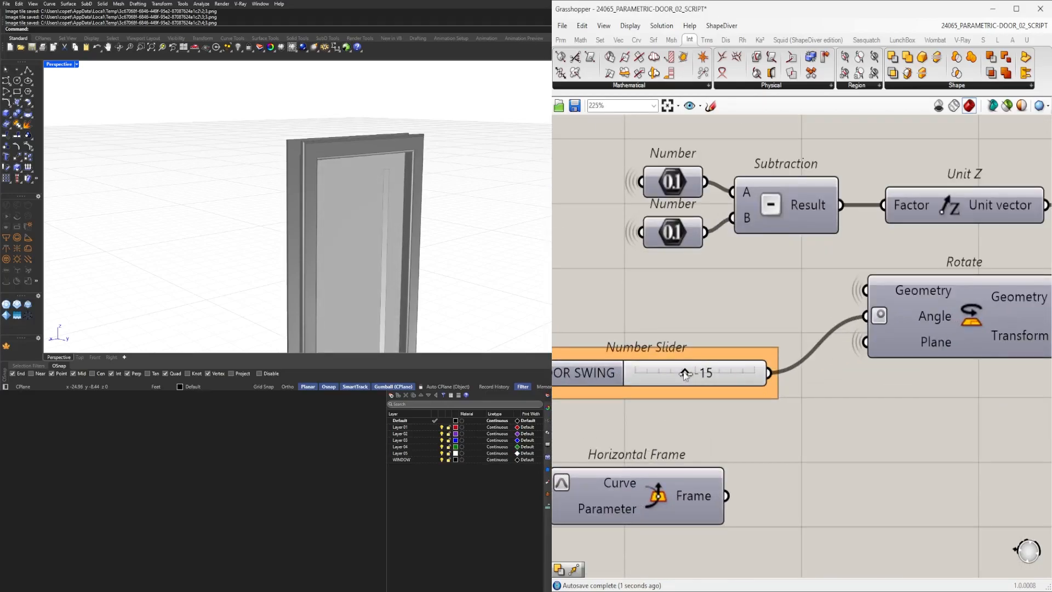
{"action": "double_click", "coordinate": [700, 372]}
{"action": "left_click", "coordinate": [716, 328]}
{"action": "scroll", "coordinate": [709, 348], "scroll_direction": "down", "scroll_amount": 5}
{"action": "scroll", "coordinate": [704, 357], "scroll_direction": "up", "scroll_amount": 3}
{"action": "double_click", "coordinate": [719, 359]}
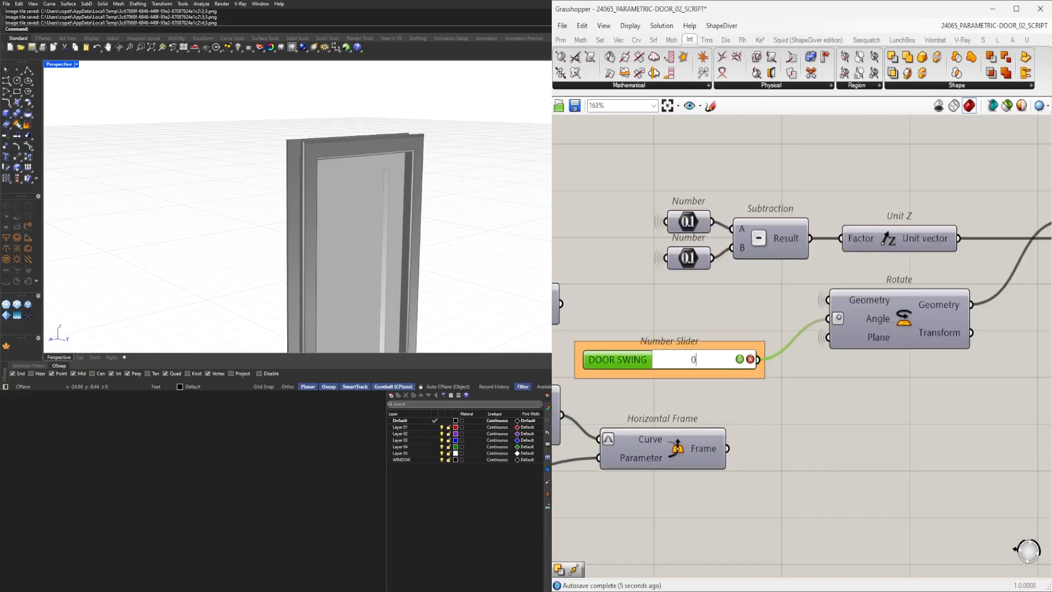
{"action": "type", "text": "0"}
{"action": "key", "text": "Return"}
Select the Extrude components to trace their connections to the door leaf.
{"action": "scroll", "coordinate": [798, 371], "scroll_direction": "down", "scroll_amount": 4}
{"action": "left_click", "coordinate": [826, 322]}
{"action": "right_click_drag", "start_coordinate": [889, 348], "coordinate": [729, 387]}
{"action": "right_click_drag", "start_coordinate": [885, 387], "coordinate": [921, 325]}
{"action": "scroll", "coordinate": [921, 325], "scroll_direction": "up", "scroll_amount": 1}
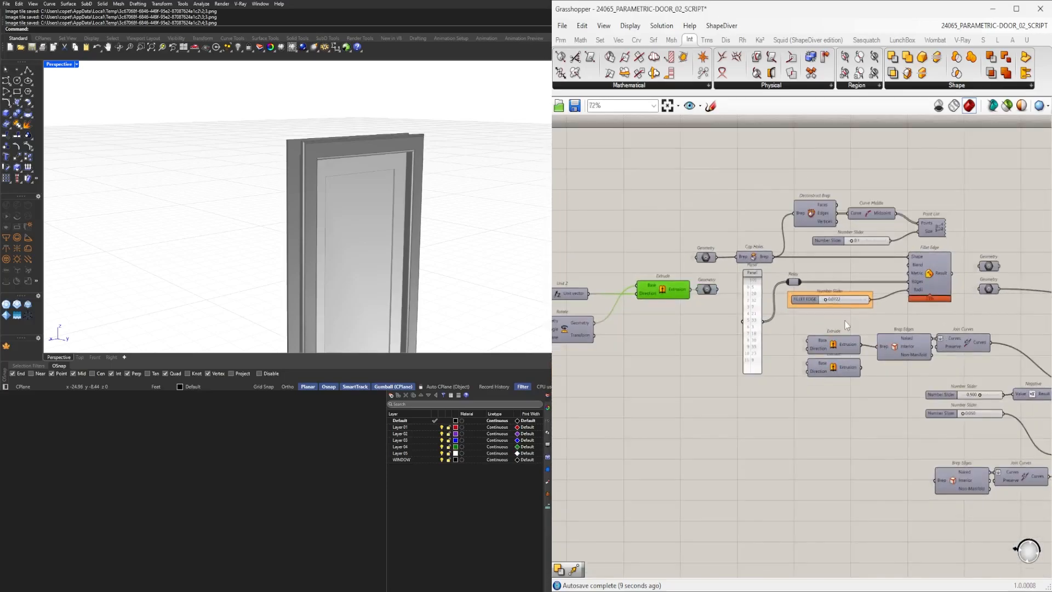
{"action": "scroll", "coordinate": [846, 321], "scroll_direction": "up", "scroll_amount": 3}
{"action": "scroll", "coordinate": [832, 343], "scroll_direction": "down", "scroll_amount": 4}
{"action": "scroll", "coordinate": [744, 353], "scroll_direction": "up", "scroll_amount": 2}
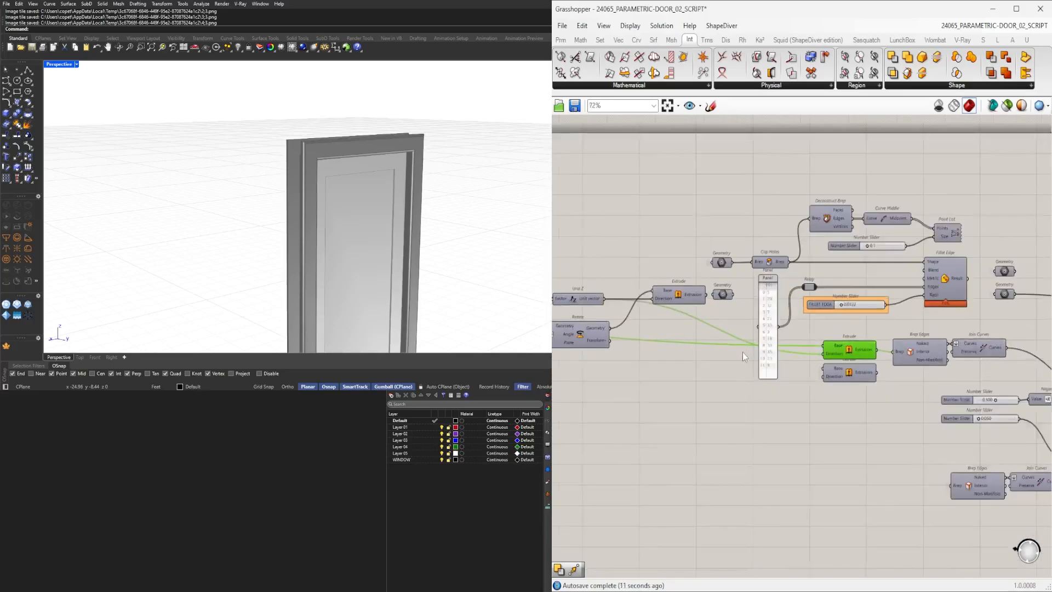
{"action": "left_click", "coordinate": [679, 380]}
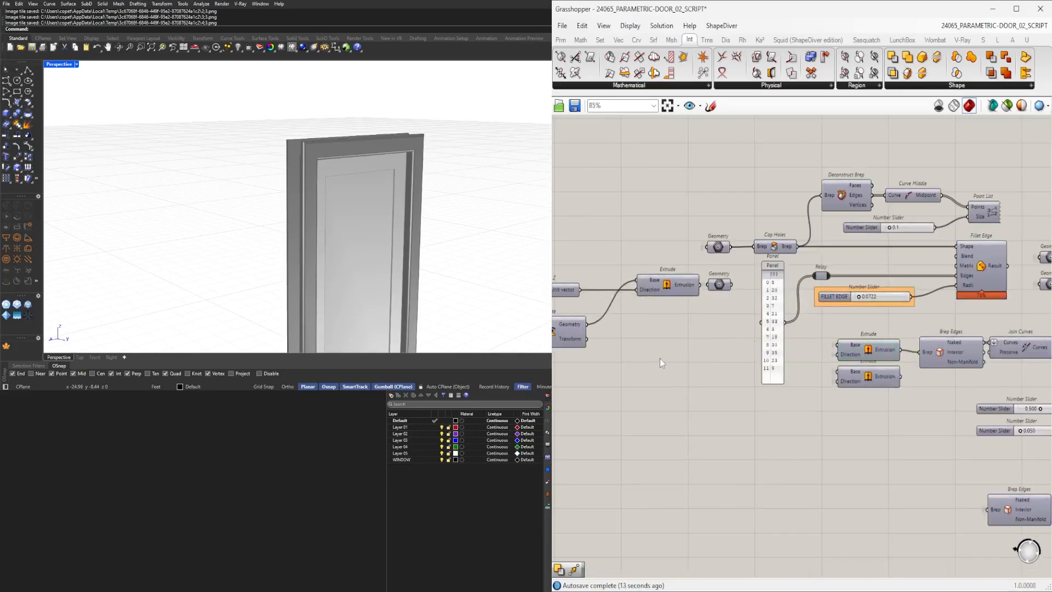
{"action": "scroll", "coordinate": [855, 352], "scroll_direction": "down", "scroll_amount": 1}
{"action": "right_click_drag", "start_coordinate": [731, 377], "coordinate": [562, 372]}
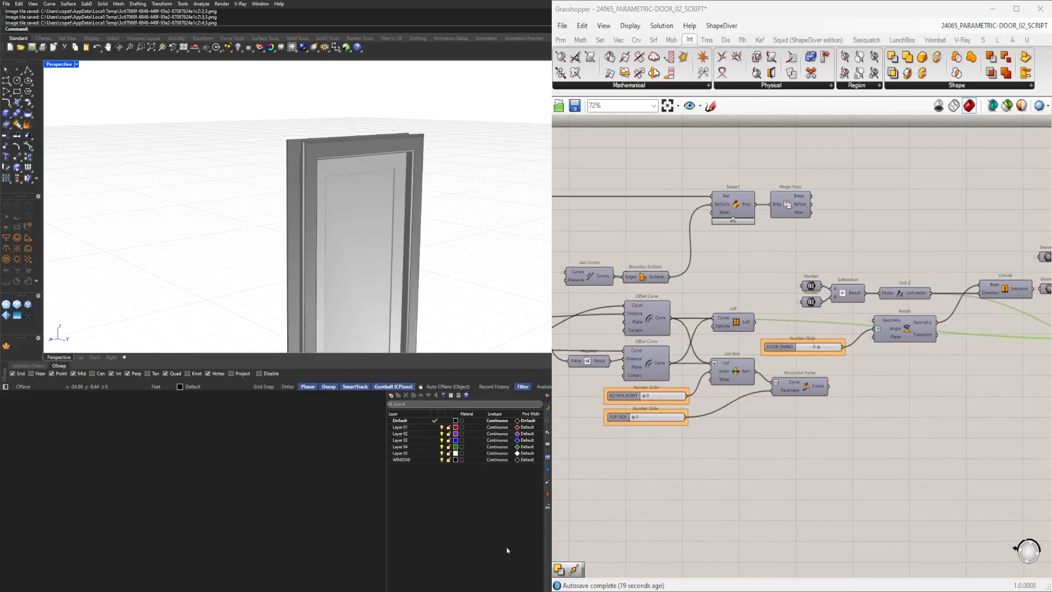
{"action": "left_click", "coordinate": [402, 532]}
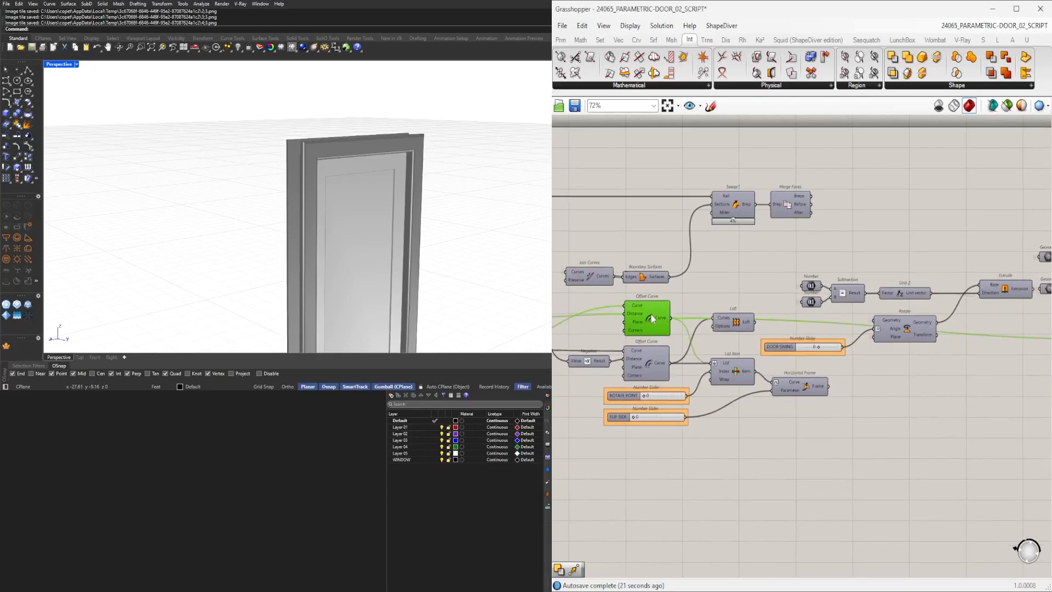
Pan across the canvas to review the panel-cutting component groups and door swing controls.
{"action": "right_click_drag", "start_coordinate": [979, 361], "coordinate": [600, 326]}
{"action": "scroll", "coordinate": [683, 305], "scroll_direction": "down", "scroll_amount": 4}
{"action": "scroll", "coordinate": [767, 309], "scroll_direction": "up", "scroll_amount": 3}
{"action": "right_click_drag", "start_coordinate": [701, 287], "coordinate": [806, 276]}
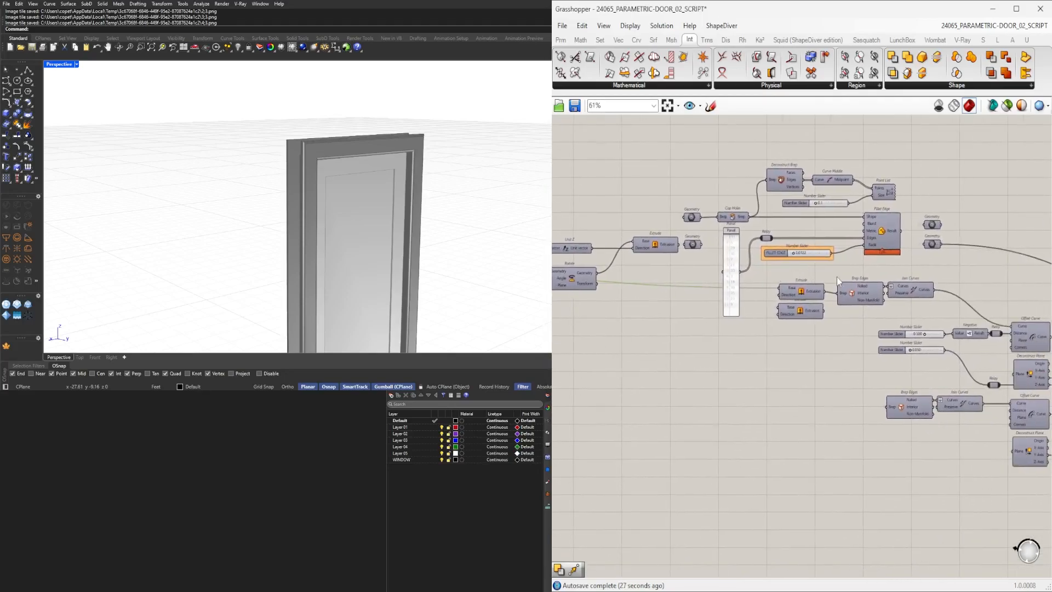
{"action": "scroll", "coordinate": [830, 275], "scroll_direction": "down", "scroll_amount": 3}
{"action": "right_click_drag", "start_coordinate": [900, 332], "coordinate": [789, 318]}
{"action": "scroll", "coordinate": [995, 329], "scroll_direction": "up", "scroll_amount": 4}
{"action": "left_click", "coordinate": [986, 325]}
{"action": "scroll", "coordinate": [1030, 301], "scroll_direction": "down", "scroll_amount": 2}
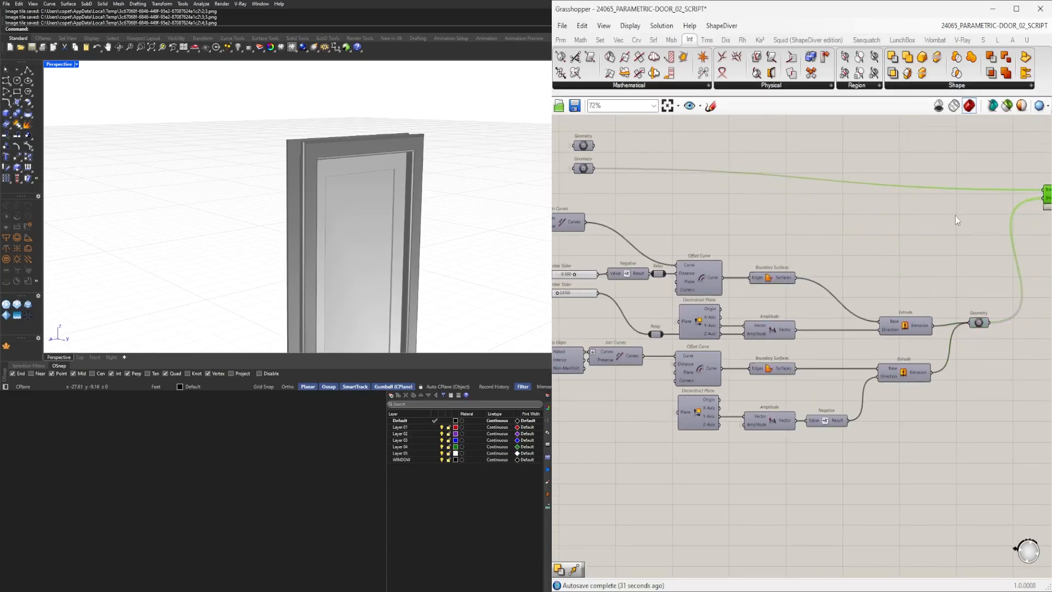
{"action": "scroll", "coordinate": [955, 215], "scroll_direction": "down", "scroll_amount": 2}
{"action": "left_click_drag", "start_coordinate": [973, 439], "coordinate": [622, 217]}
{"action": "scroll", "coordinate": [683, 256], "scroll_direction": "up", "scroll_amount": 5}
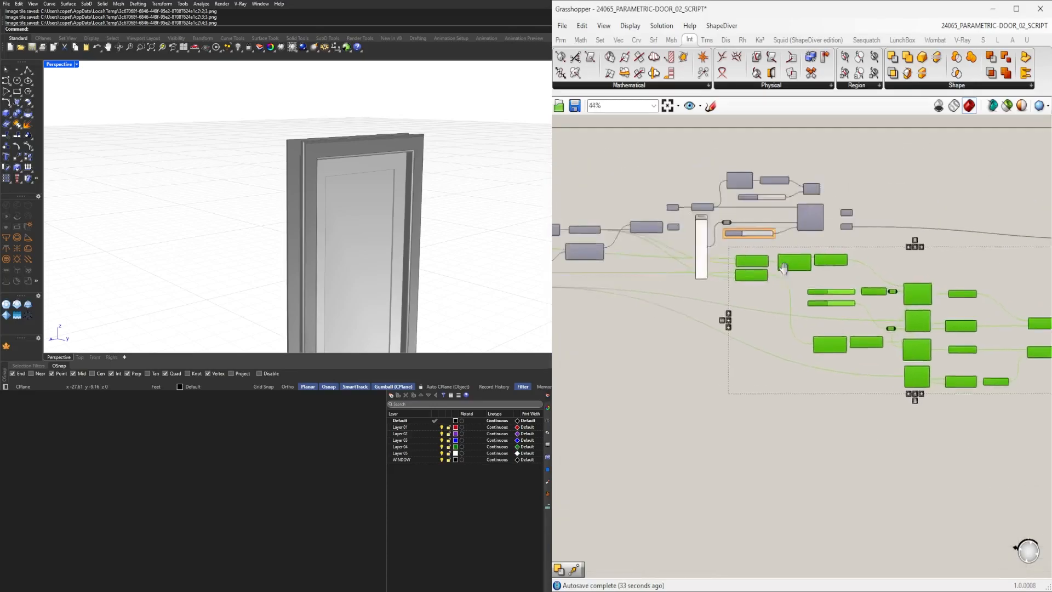
{"action": "scroll", "coordinate": [744, 343], "scroll_direction": "down", "scroll_amount": 5}
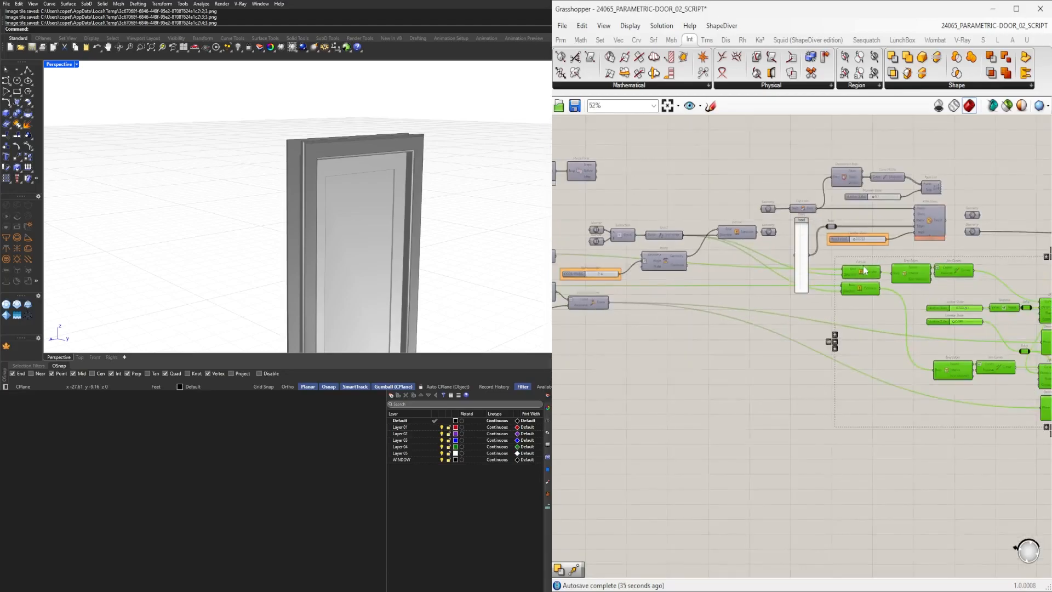
{"action": "left_click_drag", "start_coordinate": [677, 316], "coordinate": [751, 335]}
{"action": "scroll", "coordinate": [604, 301], "scroll_direction": "up", "scroll_amount": 4}
{"action": "right_click_drag", "start_coordinate": [632, 308], "coordinate": [851, 336]}
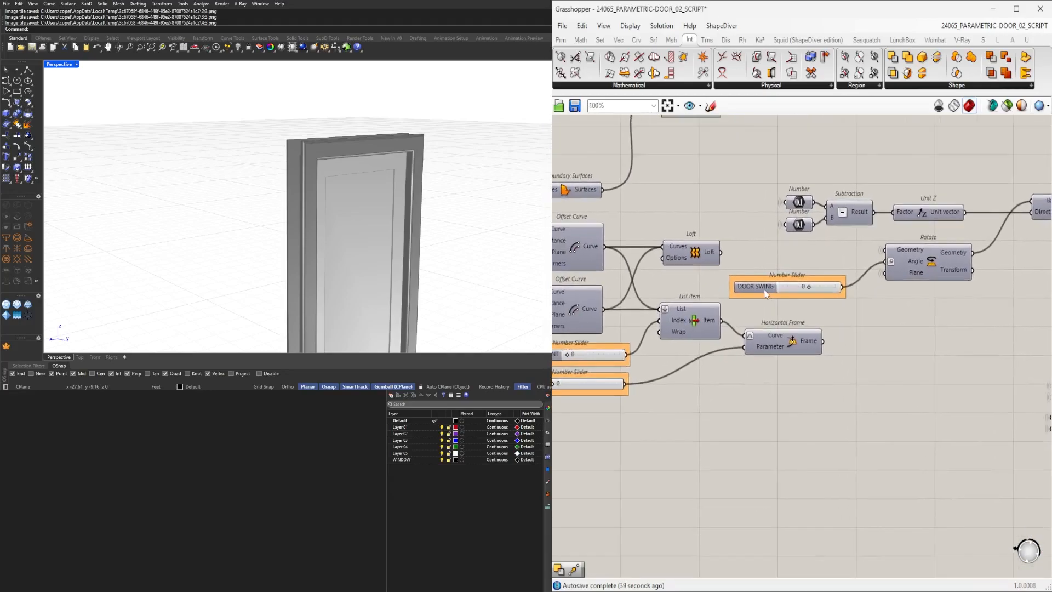
{"action": "left_click_drag", "start_coordinate": [761, 290], "coordinate": [757, 286]}
{"action": "scroll", "coordinate": [765, 276], "scroll_direction": "down", "scroll_amount": 2}
{"action": "right_click_drag", "start_coordinate": [927, 308], "coordinate": [725, 312]}
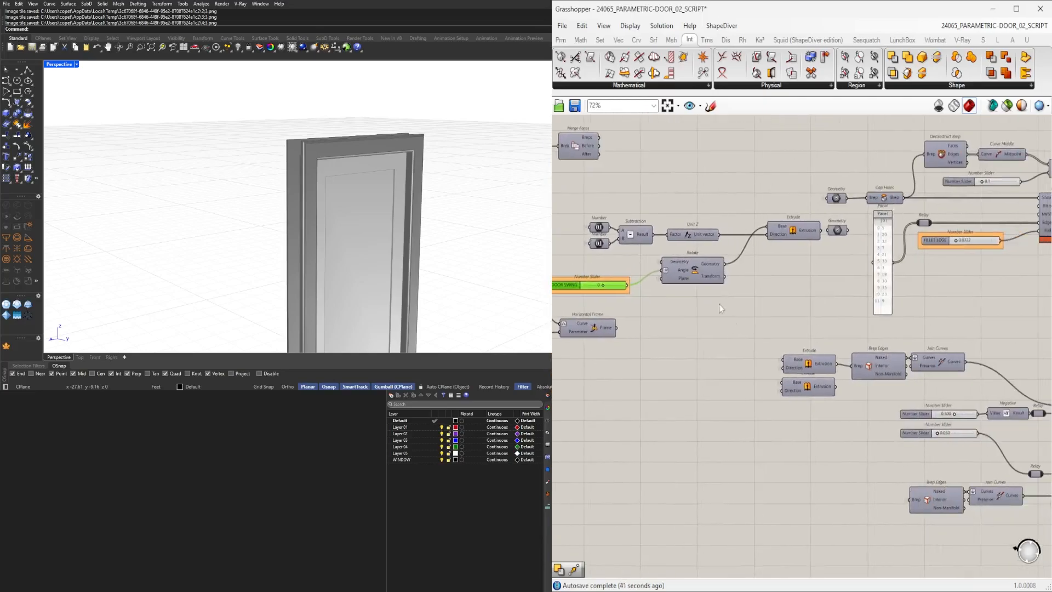
Turn on the preview of the Rotate component that swings the door leaf.
{"action": "scroll", "coordinate": [696, 280], "scroll_direction": "down", "scroll_amount": 5}
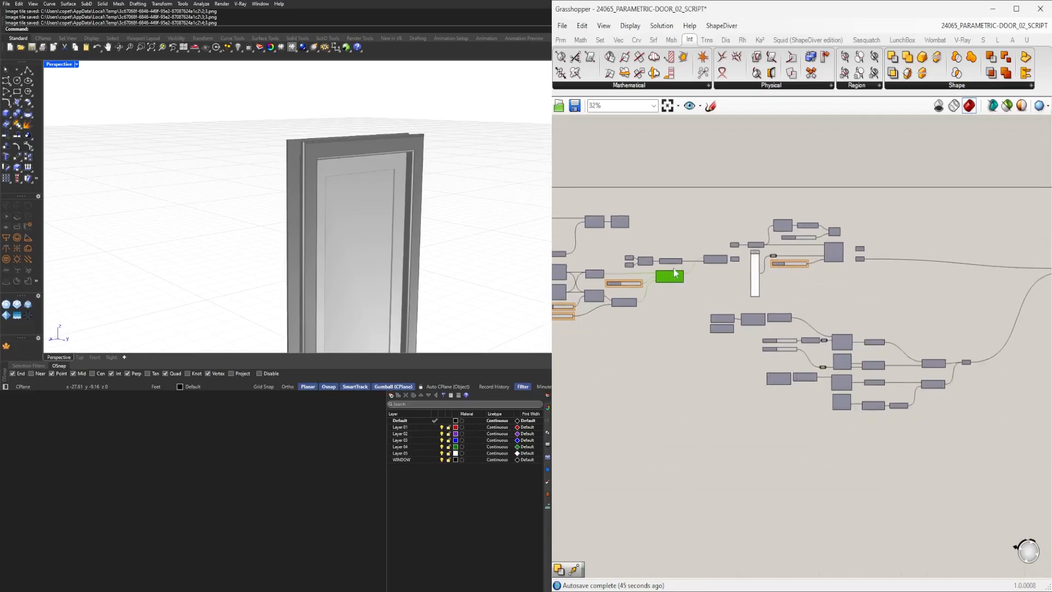
{"action": "scroll", "coordinate": [680, 282], "scroll_direction": "up", "scroll_amount": 2}
{"action": "left_click_drag", "start_coordinate": [774, 301], "coordinate": [1017, 309], "text": "alt"}
{"action": "right_click_drag", "start_coordinate": [949, 305], "coordinate": [759, 300]}
{"action": "left_click_drag", "start_coordinate": [824, 312], "coordinate": [1014, 376]}
{"action": "scroll", "coordinate": [999, 382], "scroll_direction": "up", "scroll_amount": 4}
{"action": "right_click_drag", "start_coordinate": [966, 348], "coordinate": [898, 364]}
{"action": "left_click_drag", "start_coordinate": [898, 364], "coordinate": [940, 389]}
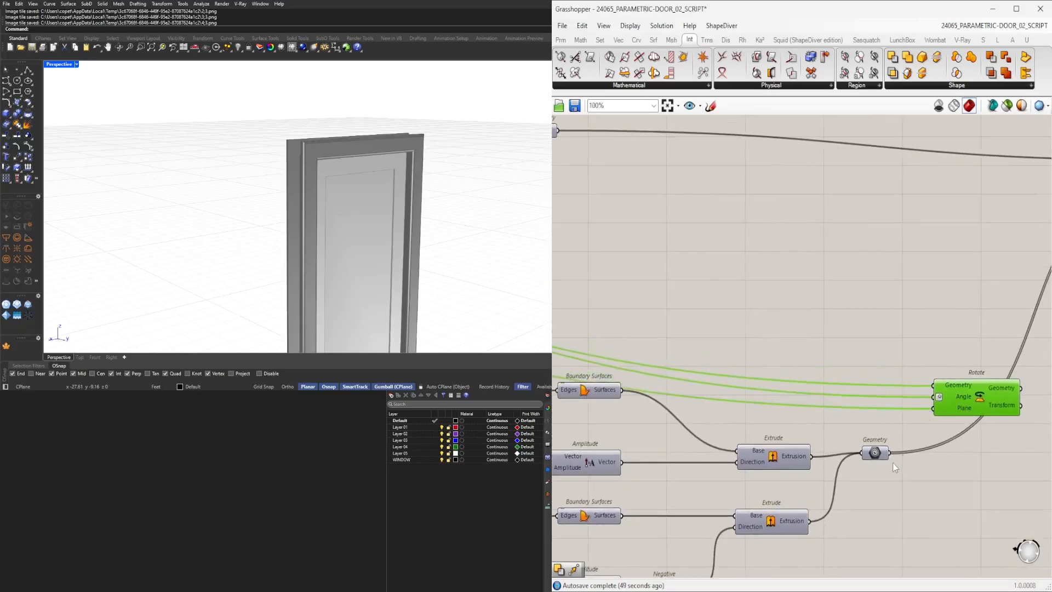
{"action": "middle_click", "coordinate": [983, 395]}
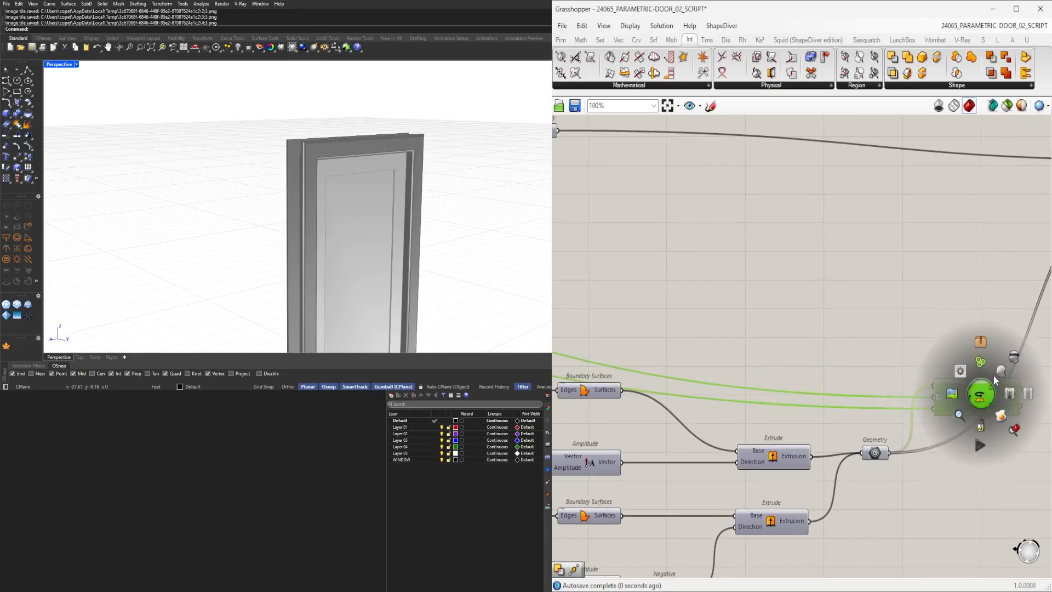
{"action": "left_click", "coordinate": [991, 370]}
Set the DOOR SWING slider to 13.
{"action": "right_click_drag", "start_coordinate": [976, 330], "coordinate": [888, 334]}
{"action": "scroll", "coordinate": [883, 334], "scroll_direction": "down", "scroll_amount": 4}
{"action": "right_click_drag", "start_coordinate": [646, 323], "coordinate": [891, 362]}
{"action": "scroll", "coordinate": [631, 324], "scroll_direction": "up", "scroll_amount": 7}
{"action": "left_click_drag", "start_coordinate": [614, 321], "coordinate": [623, 325]}
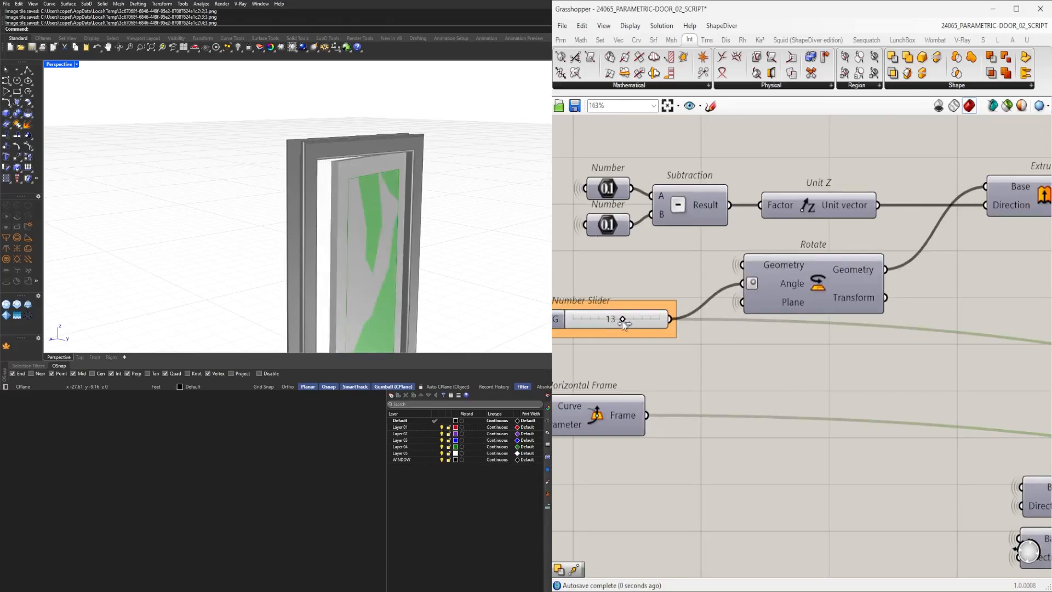
Set the wire display of the Rotate component's Angle input to Hidden.
{"action": "scroll", "coordinate": [799, 325], "scroll_direction": "down", "scroll_amount": 4}
{"action": "right_click_drag", "start_coordinate": [799, 326], "coordinate": [576, 329]}
{"action": "right_click_drag", "start_coordinate": [831, 356], "coordinate": [575, 359]}
{"action": "scroll", "coordinate": [844, 383], "scroll_direction": "down", "scroll_amount": 1}
{"action": "scroll", "coordinate": [847, 392], "scroll_direction": "up", "scroll_amount": 3}
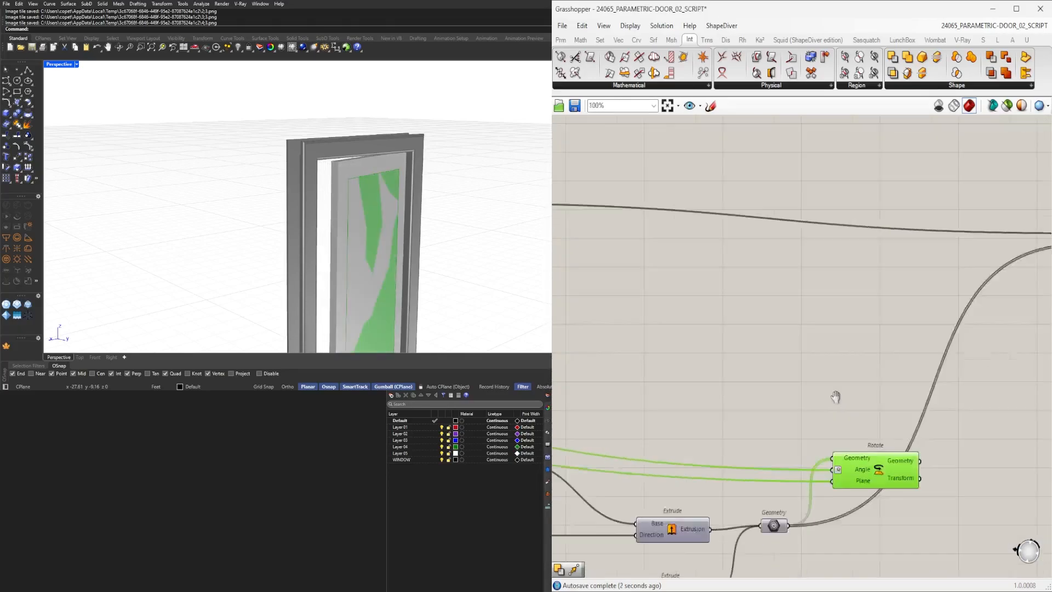
{"action": "right_click_drag", "start_coordinate": [881, 402], "coordinate": [666, 390]}
{"action": "scroll", "coordinate": [674, 392], "scroll_direction": "down", "scroll_amount": 1}
{"action": "left_click", "coordinate": [766, 421]}
{"action": "left_click_drag", "start_coordinate": [741, 441], "coordinate": [876, 257]}
{"action": "left_click", "coordinate": [706, 445]}
{"action": "right_click_drag", "start_coordinate": [686, 458], "coordinate": [813, 430]}
{"action": "left_click_drag", "start_coordinate": [814, 424], "coordinate": [798, 432]}
{"action": "right_click", "coordinate": [797, 430]}
{"action": "mouse_move", "coordinate": [833, 381]}
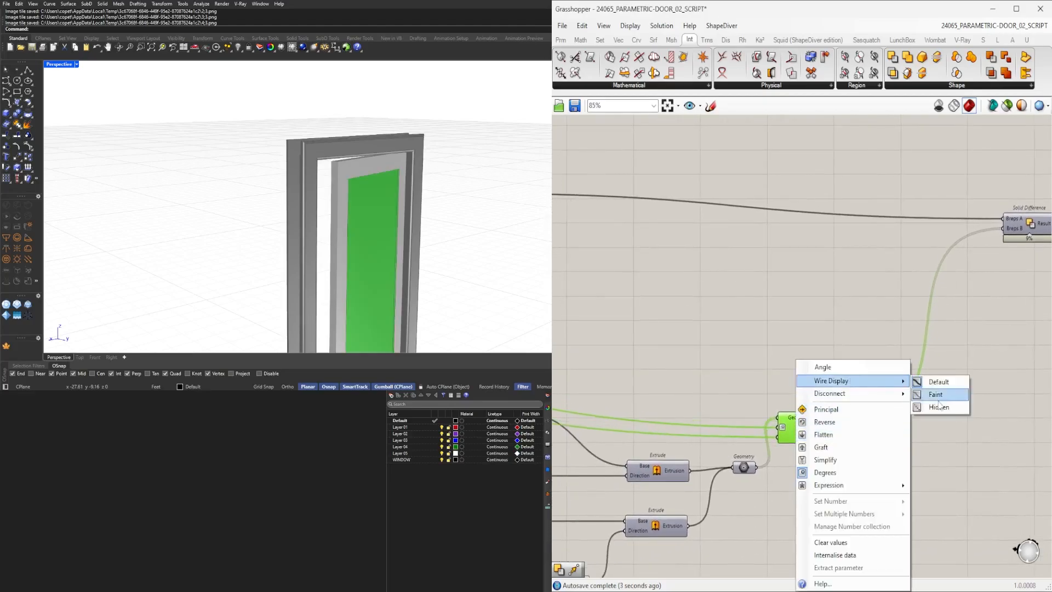
{"action": "left_click", "coordinate": [938, 410]}
{"action": "left_click", "coordinate": [910, 463]}
{"action": "left_click", "coordinate": [802, 427]}
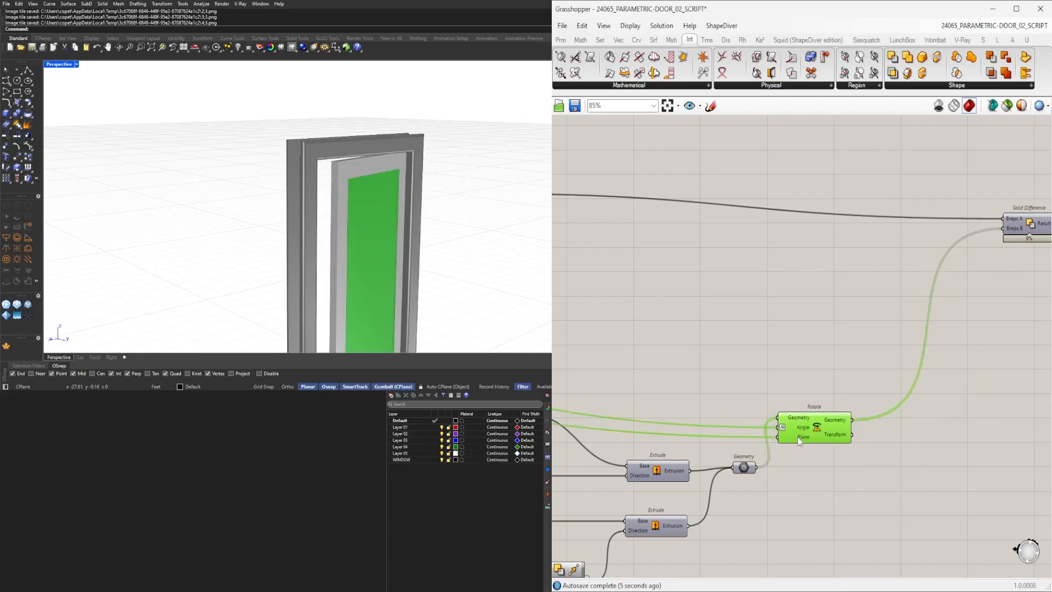
Inspect the Rotate, Solid Difference and Custom Preview components and the door leaf in the viewport.
{"action": "left_click", "coordinate": [801, 406]}
{"action": "left_click_drag", "start_coordinate": [806, 436], "coordinate": [801, 482]}
{"action": "left_click", "coordinate": [823, 436]}
{"action": "scroll", "coordinate": [838, 437], "scroll_direction": "down", "scroll_amount": 4}
{"action": "scroll", "coordinate": [779, 457], "scroll_direction": "up", "scroll_amount": 4}
{"action": "left_click_drag", "start_coordinate": [903, 509], "coordinate": [794, 427]}
{"action": "scroll", "coordinate": [831, 447], "scroll_direction": "up", "scroll_amount": 2}
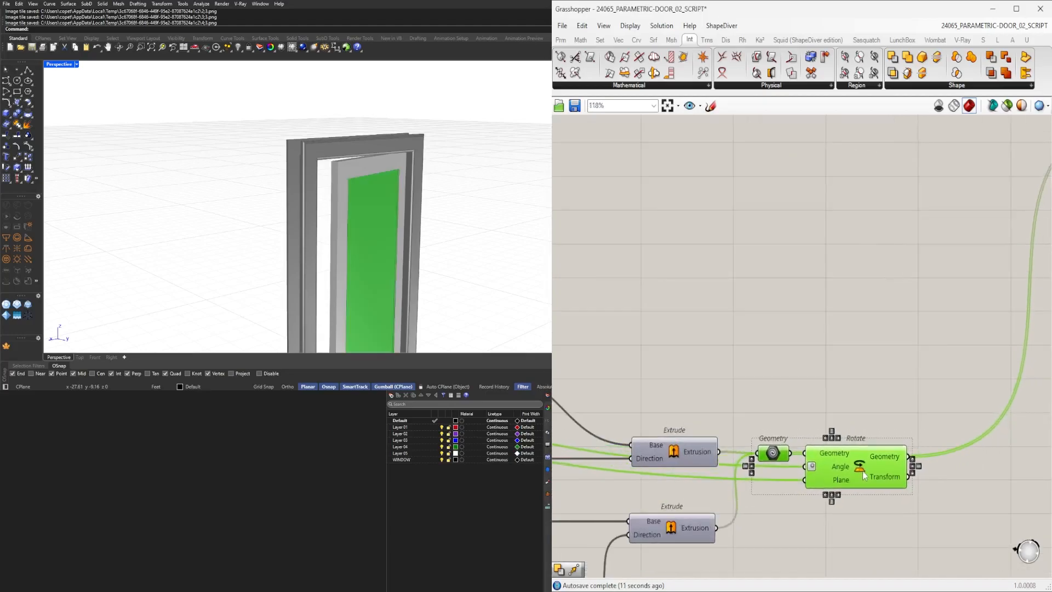
{"action": "left_click", "coordinate": [879, 432]}
{"action": "scroll", "coordinate": [814, 416], "scroll_direction": "down", "scroll_amount": 4}
{"action": "scroll", "coordinate": [815, 416], "scroll_direction": "up", "scroll_amount": 1}
{"action": "left_click", "coordinate": [923, 290]}
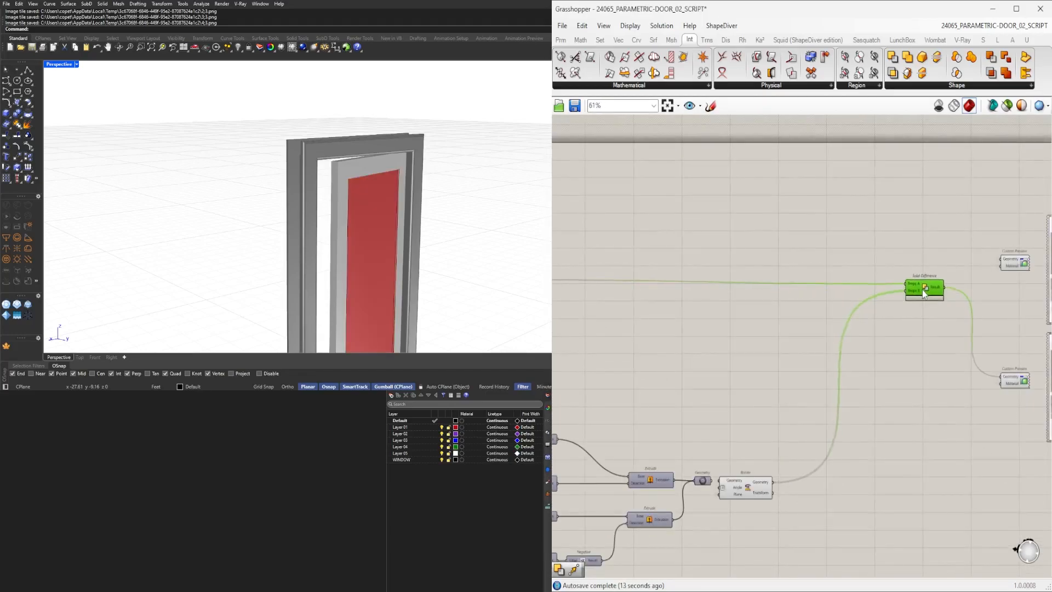
{"action": "left_click", "coordinate": [965, 282]}
{"action": "scroll", "coordinate": [964, 282], "scroll_direction": "down", "scroll_amount": 1}
{"action": "left_click_drag", "start_coordinate": [975, 462], "coordinate": [871, 211]}
{"action": "right_click_drag", "start_coordinate": [636, 276], "coordinate": [855, 289]}
{"action": "scroll", "coordinate": [914, 275], "scroll_direction": "down", "scroll_amount": 5}
{"action": "scroll", "coordinate": [904, 263], "scroll_direction": "up", "scroll_amount": 4}
{"action": "left_click", "coordinate": [906, 263]}
{"action": "scroll", "coordinate": [919, 293], "scroll_direction": "up", "scroll_amount": 3}
{"action": "left_click_drag", "start_coordinate": [926, 310], "coordinate": [909, 358]}
{"action": "scroll", "coordinate": [888, 351], "scroll_direction": "down", "scroll_amount": 3}
{"action": "left_click_drag", "start_coordinate": [963, 444], "coordinate": [763, 296]}
{"action": "middle_click", "coordinate": [800, 274]}
{"action": "left_click", "coordinate": [833, 241]}
{"action": "left_click", "coordinate": [705, 332]}
{"action": "right_click_drag", "start_coordinate": [447, 219], "coordinate": [516, 220]}
{"action": "right_click_drag", "start_coordinate": [624, 349], "coordinate": [814, 353]}
{"action": "scroll", "coordinate": [758, 366], "scroll_direction": "up", "scroll_amount": 10}
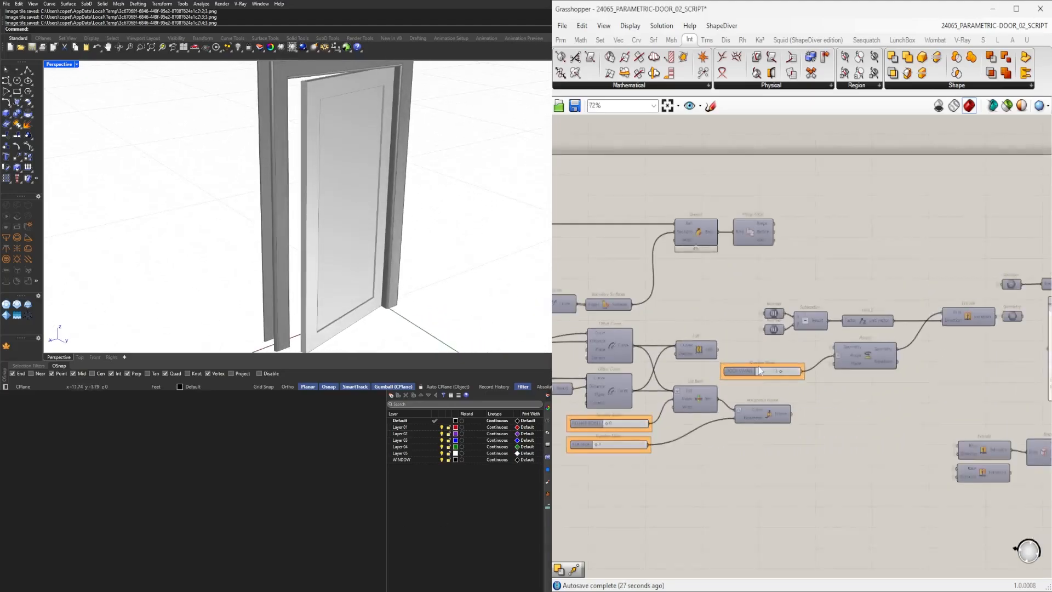
Set the DOOR SWING slider to 90.
{"action": "left_click_drag", "start_coordinate": [794, 386], "coordinate": [850, 389]}
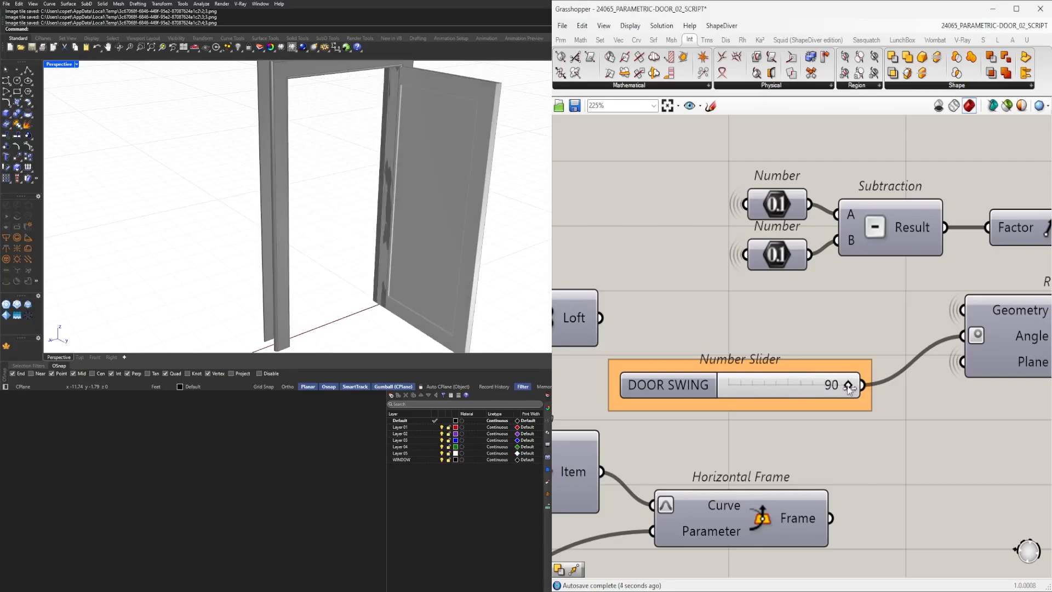
{"action": "scroll", "coordinate": [837, 367], "scroll_direction": "down", "scroll_amount": 4}
{"action": "scroll", "coordinate": [615, 430], "scroll_direction": "up", "scroll_amount": 5}
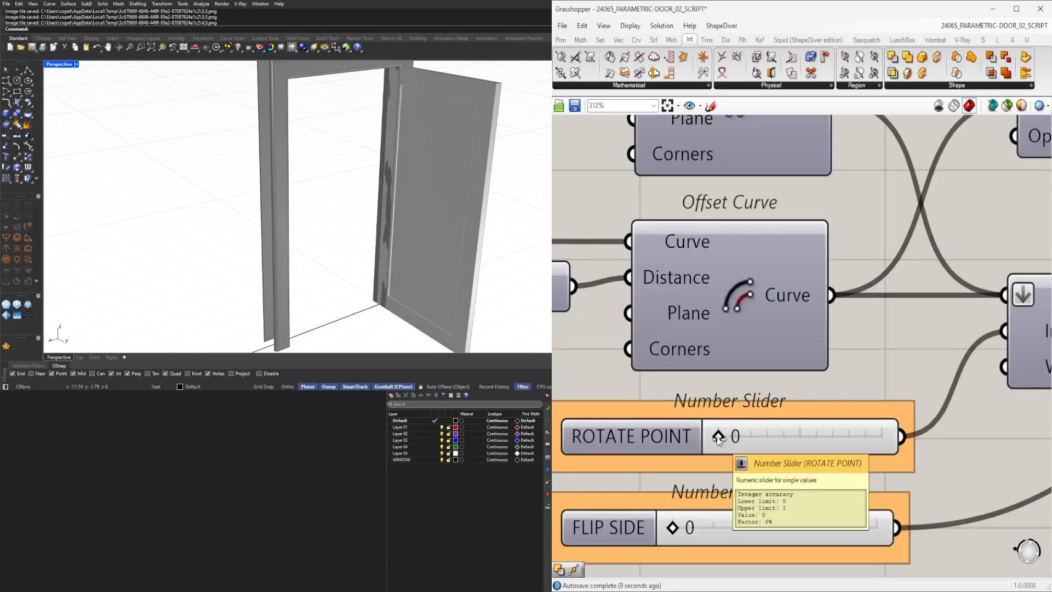
Set the ROTATE POINT slider to 1.
{"action": "left_click_drag", "start_coordinate": [719, 438], "coordinate": [809, 434]}
{"action": "right_click_drag", "start_coordinate": [425, 154], "coordinate": [538, 163]}
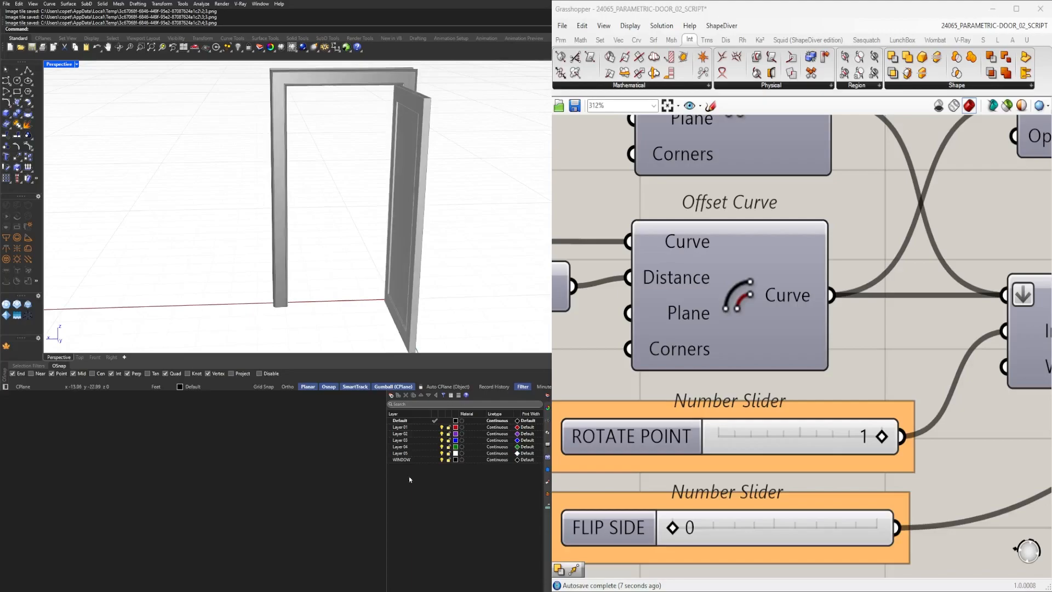
Set the DOOR SWING slider back to 0.
{"action": "scroll", "coordinate": [828, 376], "scroll_direction": "down", "scroll_amount": 7}
{"action": "right_click_drag", "start_coordinate": [1008, 345], "coordinate": [768, 376]}
{"action": "scroll", "coordinate": [768, 377], "scroll_direction": "up", "scroll_amount": 4}
{"action": "left_click_drag", "start_coordinate": [781, 345], "coordinate": [740, 346]}
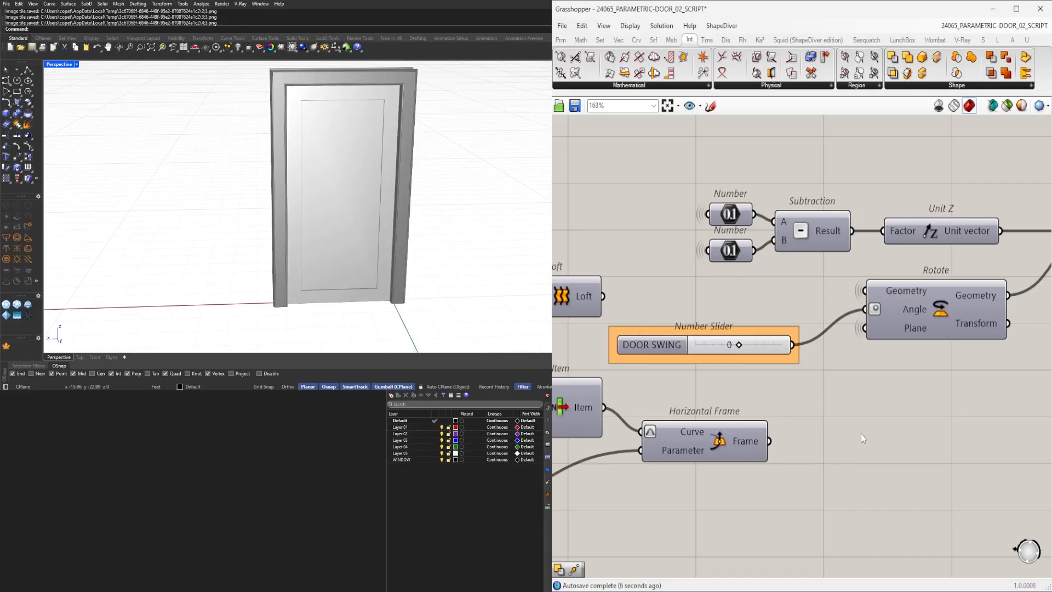
Move the Solid Difference component lower on the canvas.
{"action": "right_click_drag", "start_coordinate": [383, 193], "coordinate": [361, 191]}
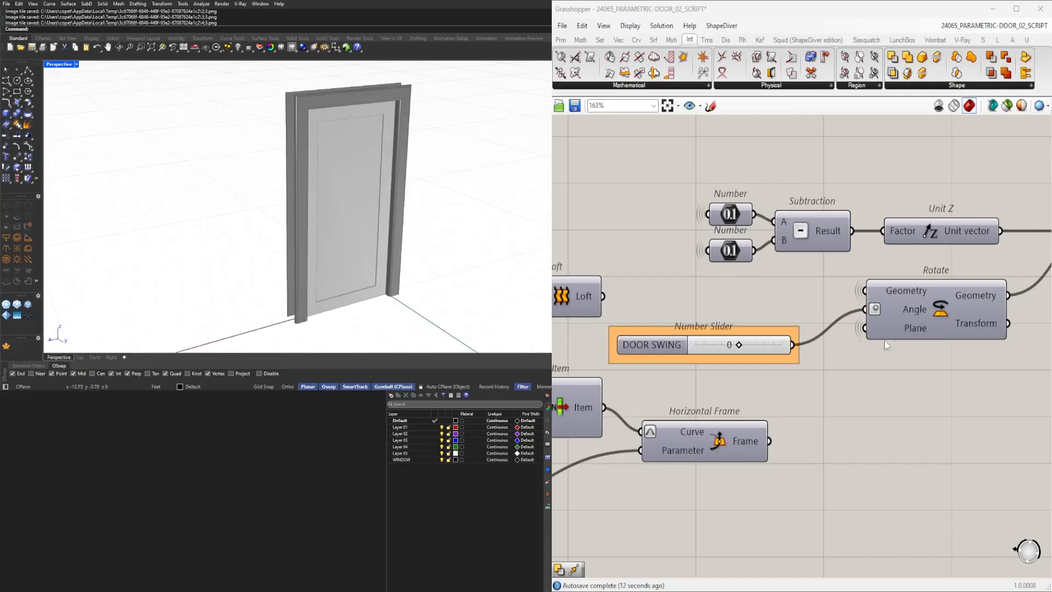
{"action": "scroll", "coordinate": [859, 341], "scroll_direction": "down", "scroll_amount": 8}
{"action": "scroll", "coordinate": [856, 319], "scroll_direction": "up", "scroll_amount": 4}
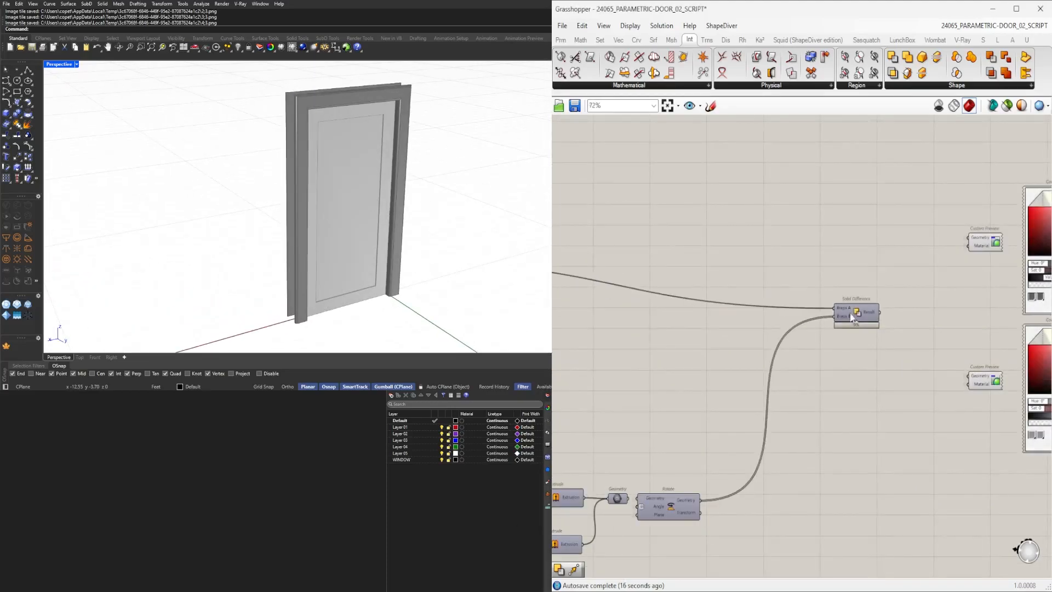
{"action": "left_click_drag", "start_coordinate": [863, 308], "coordinate": [838, 371]}
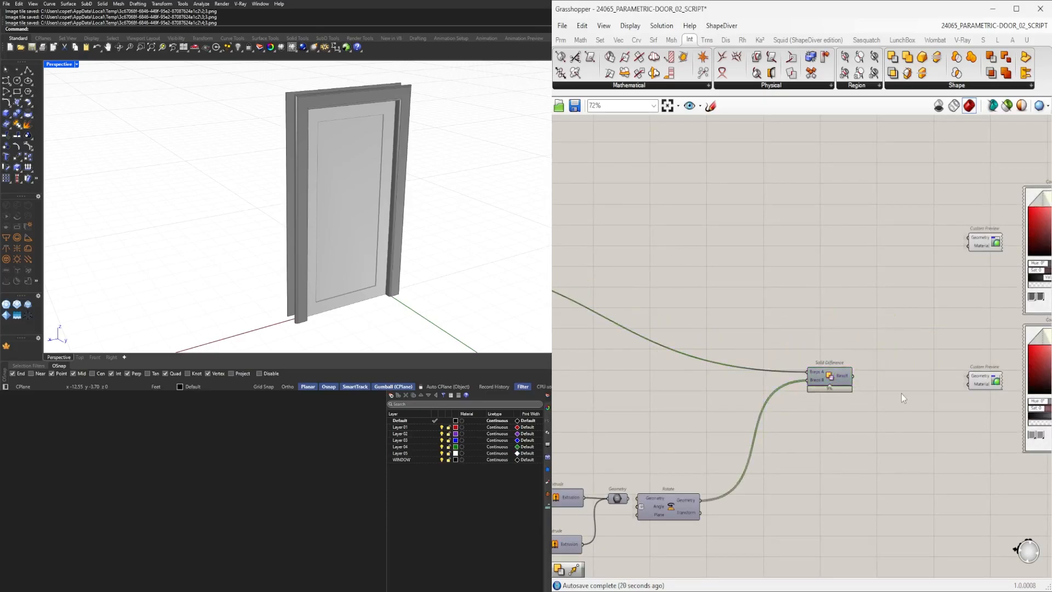
{"action": "right_click_drag", "start_coordinate": [777, 294], "coordinate": [973, 294]}
Copy a Geometry parameter beside the upper Custom Preview and connect it to its Geometry input.
{"action": "scroll", "coordinate": [973, 294], "scroll_direction": "down", "scroll_amount": 3}
{"action": "scroll", "coordinate": [739, 259], "scroll_direction": "up", "scroll_amount": 2}
{"action": "right_click_drag", "start_coordinate": [740, 260], "coordinate": [630, 276]}
{"action": "left_click", "coordinate": [628, 278]}
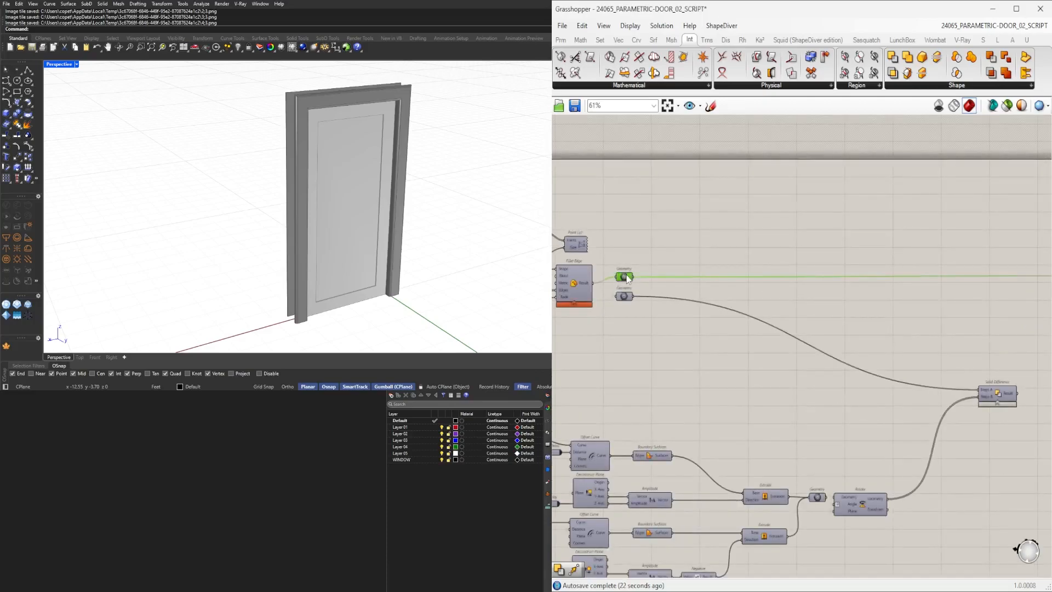
{"action": "left_click_drag", "start_coordinate": [634, 278], "coordinate": [1000, 308]}
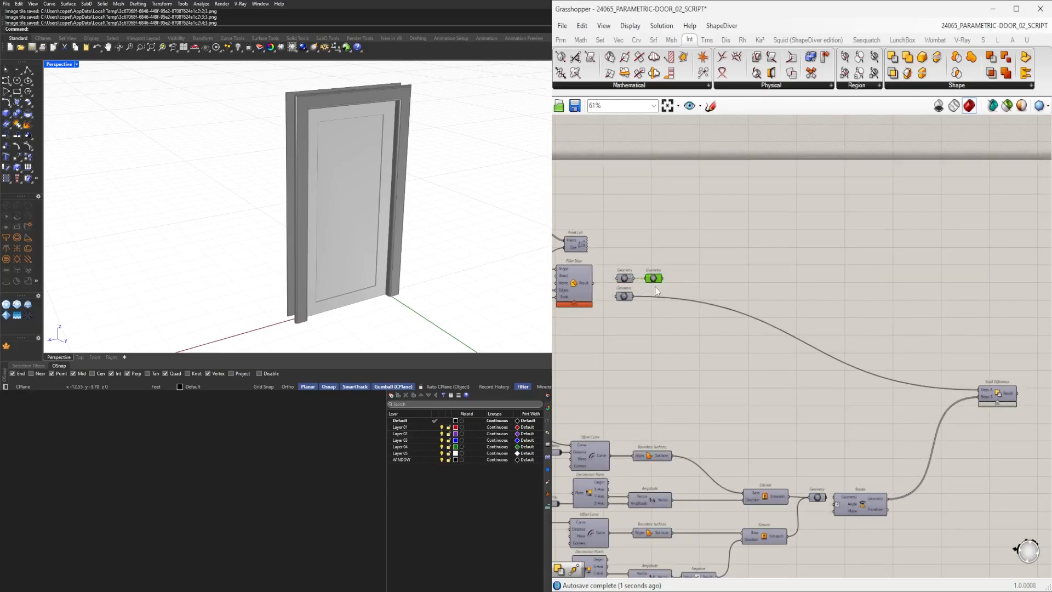
{"action": "right_click_drag", "start_coordinate": [998, 303], "coordinate": [825, 289]}
{"action": "scroll", "coordinate": [921, 285], "scroll_direction": "up", "scroll_amount": 3}
{"action": "left_click_drag", "start_coordinate": [903, 284], "coordinate": [965, 282]}
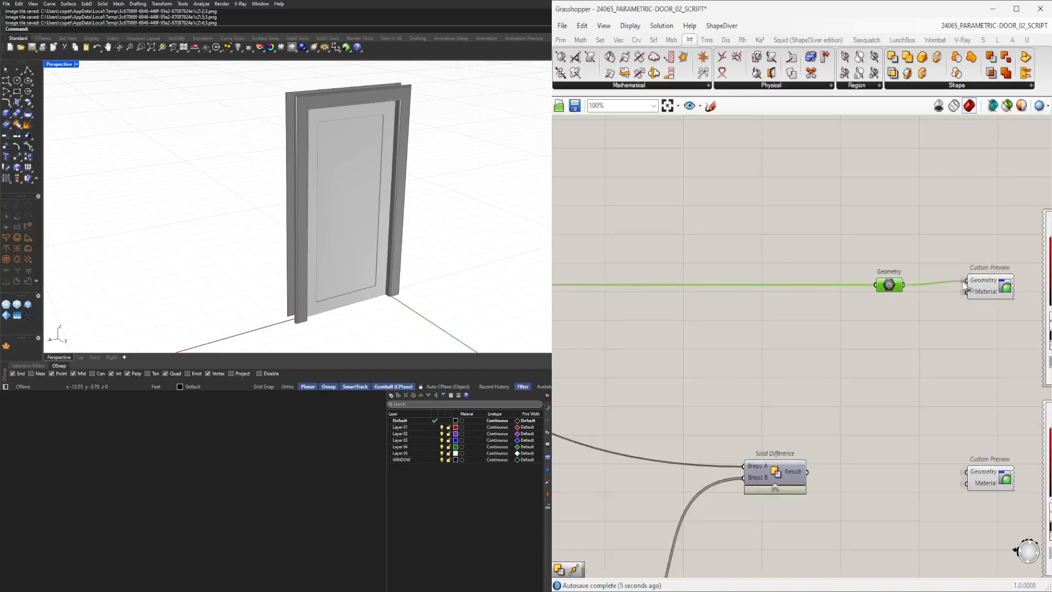
Add a second Geometry parameter passing the Solid Difference result into the lower Custom Preview.
{"action": "left_click_drag", "start_coordinate": [886, 285], "coordinate": [872, 415]}
{"action": "left_click", "coordinate": [874, 327]}
{"action": "scroll", "coordinate": [876, 321], "scroll_direction": "down", "scroll_amount": 2}
{"action": "left_click_drag", "start_coordinate": [847, 412], "coordinate": [871, 430]}
{"action": "left_click_drag", "start_coordinate": [901, 492], "coordinate": [759, 437]}
{"action": "left_click", "coordinate": [804, 397]}
{"action": "left_click", "coordinate": [783, 406]}
{"action": "scroll", "coordinate": [782, 439], "scroll_direction": "down", "scroll_amount": 3}
{"action": "scroll", "coordinate": [932, 493], "scroll_direction": "up", "scroll_amount": 2}
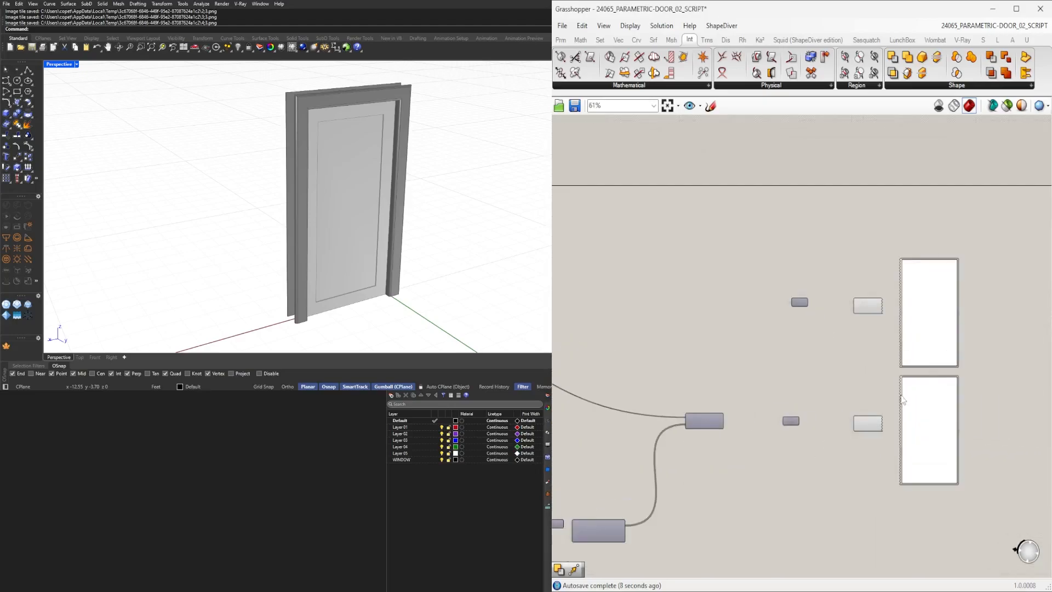
{"action": "left_click_drag", "start_coordinate": [1004, 510], "coordinate": [831, 274]}
{"action": "left_click_drag", "start_coordinate": [836, 446], "coordinate": [773, 284]}
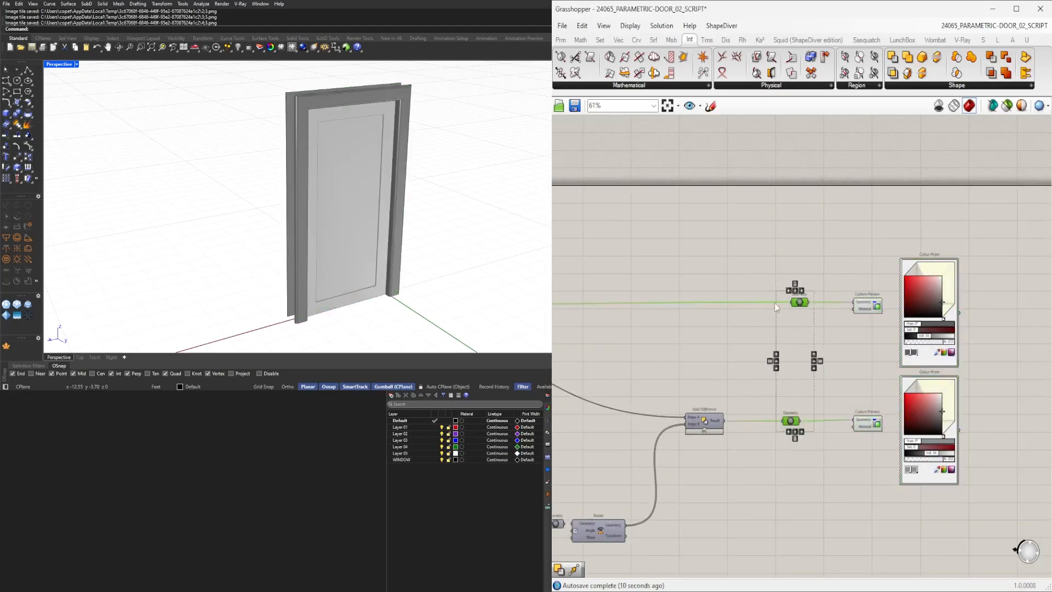
{"action": "left_click", "coordinate": [789, 432]}
{"action": "left_click", "coordinate": [833, 467]}
{"action": "left_click_drag", "start_coordinate": [962, 503], "coordinate": [778, 488]}
{"action": "right_click_drag", "start_coordinate": [747, 484], "coordinate": [871, 398]}
Rename the 0.080 panel-depth slider to DOOR DETAIL DEPTH and group it.
{"action": "scroll", "coordinate": [872, 398], "scroll_direction": "down", "scroll_amount": 1}
{"action": "right_click_drag", "start_coordinate": [698, 412], "coordinate": [805, 422]}
{"action": "scroll", "coordinate": [696, 406], "scroll_direction": "up", "scroll_amount": 2}
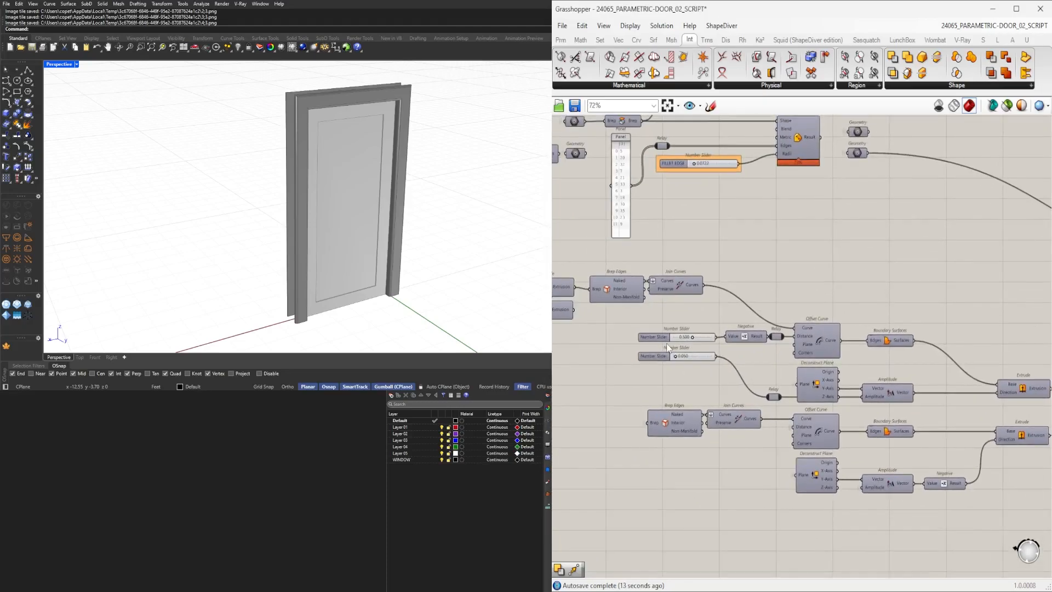
{"action": "scroll", "coordinate": [668, 345], "scroll_direction": "up", "scroll_amount": 3}
{"action": "left_click_drag", "start_coordinate": [653, 364], "coordinate": [704, 426]}
{"action": "scroll", "coordinate": [702, 438], "scroll_direction": "up", "scroll_amount": 4}
{"action": "right_click", "coordinate": [647, 430]}
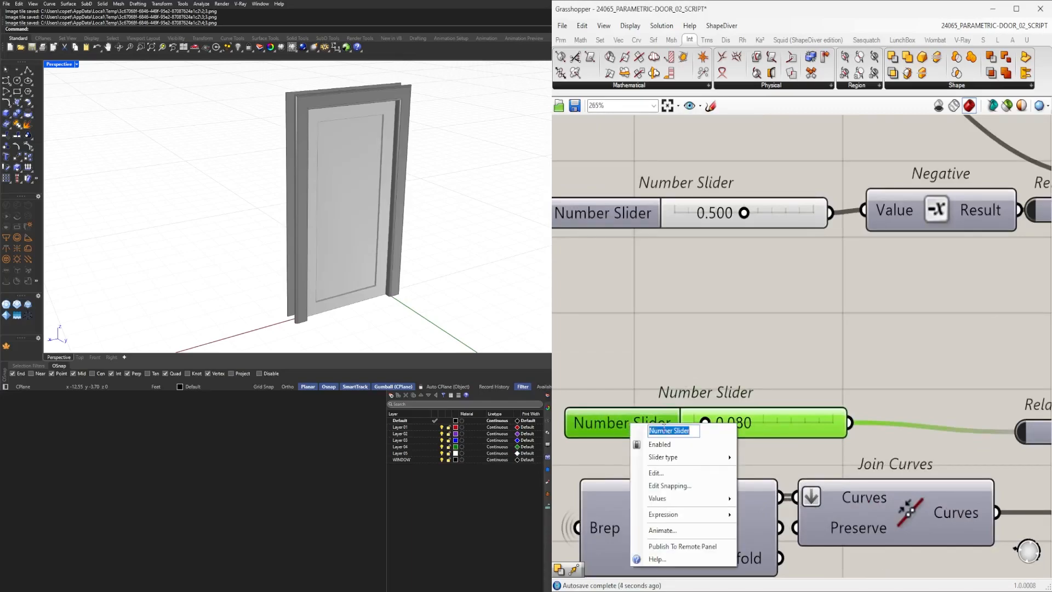
{"action": "type", "text": "DEPTH"}
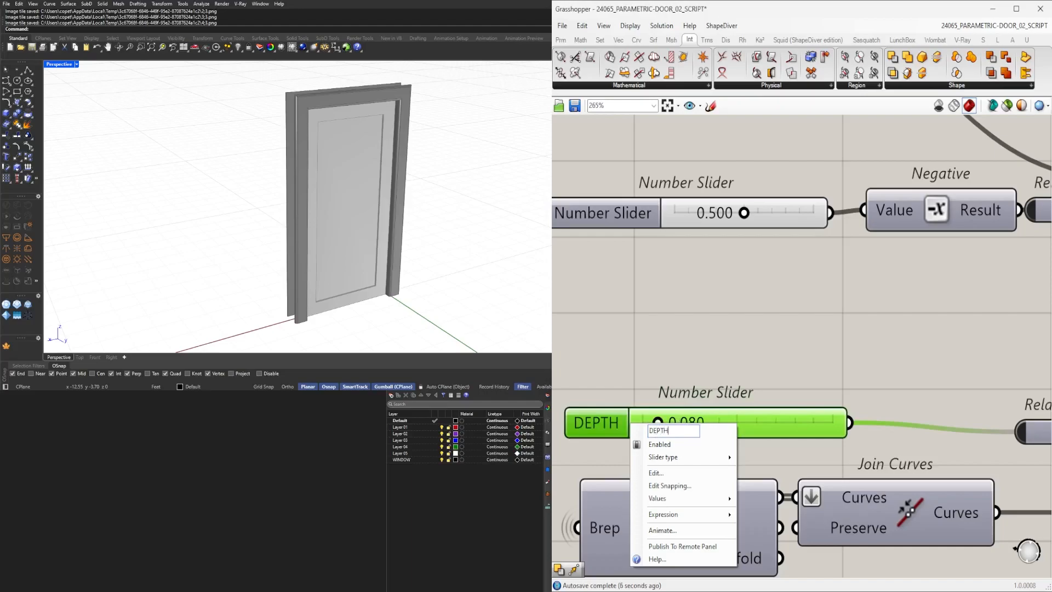
{"action": "key", "text": "BackSpace"}
{"action": "key", "text": "BackSpace"}
{"action": "key", "text": "BackSpace"}
{"action": "key", "text": "BackSpace"}
{"action": "key", "text": "BackSpace"}
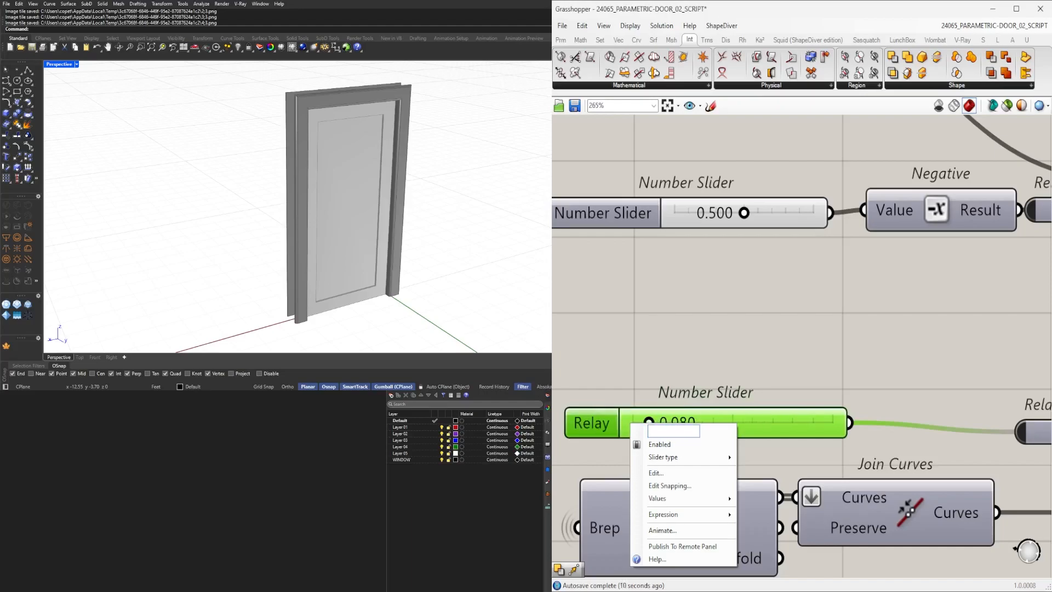
{"action": "type", "text": "DOOR"}
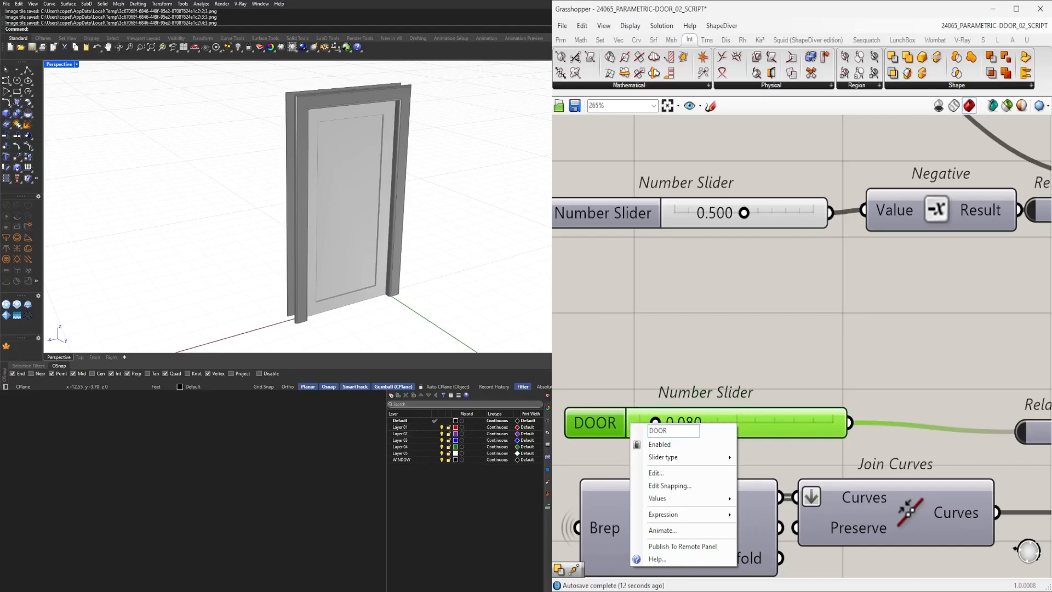
{"action": "type", "text": " DETAIL DEPTH"}
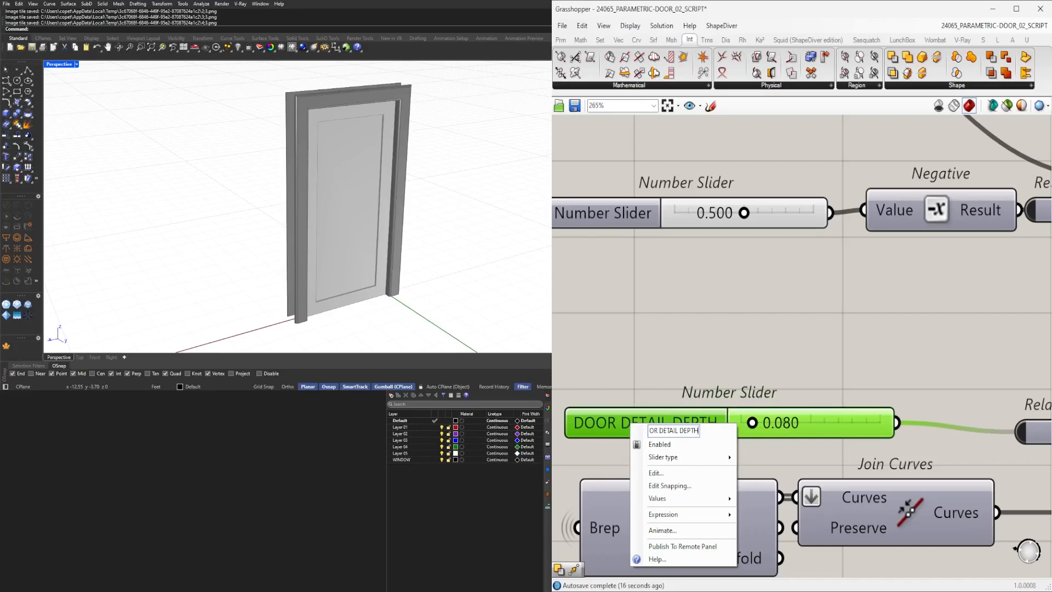
{"action": "key", "text": "Return"}
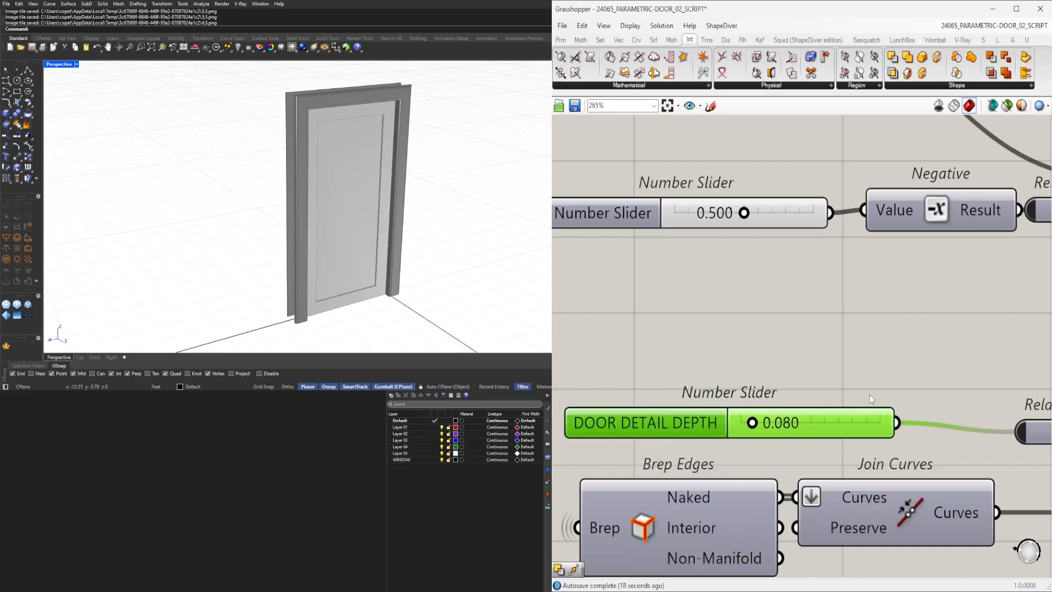
{"action": "key", "text": "ctrl+g"}
{"action": "scroll", "coordinate": [713, 324], "scroll_direction": "down", "scroll_amount": 3}
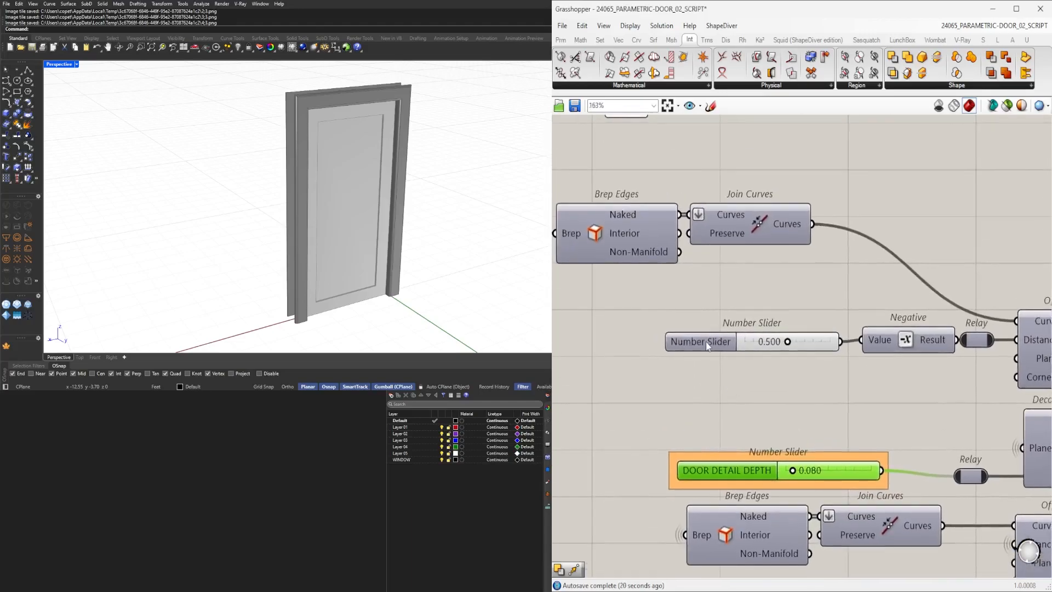
Set the edge offset slider to 0.531.
{"action": "left_click", "coordinate": [702, 343]}
{"action": "scroll", "coordinate": [703, 347], "scroll_direction": "up", "scroll_amount": 5}
{"action": "mouse_move", "coordinate": [749, 338]}
{"action": "left_mouse_down"}
{"action": "mouse_move", "coordinate": [812, 340]}
{"action": "mouse_move", "coordinate": [750, 341]}
{"action": "left_mouse_up"}
{"action": "right_click_drag", "start_coordinate": [751, 340], "coordinate": [860, 340]}
{"action": "right_click", "coordinate": [680, 330]}
{"action": "left_click", "coordinate": [719, 350]}
{"action": "right_click", "coordinate": [702, 332]}
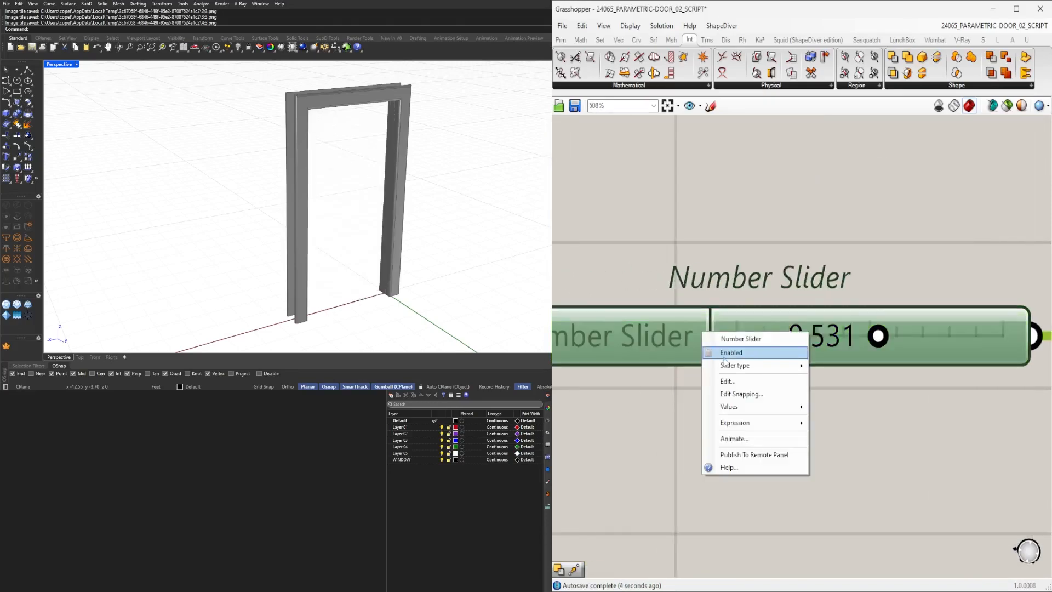
{"action": "left_click", "coordinate": [718, 353]}
Rename the 0.531 offset slider to DOOR DETAIL OFFSET.
{"action": "right_click", "coordinate": [644, 345]}
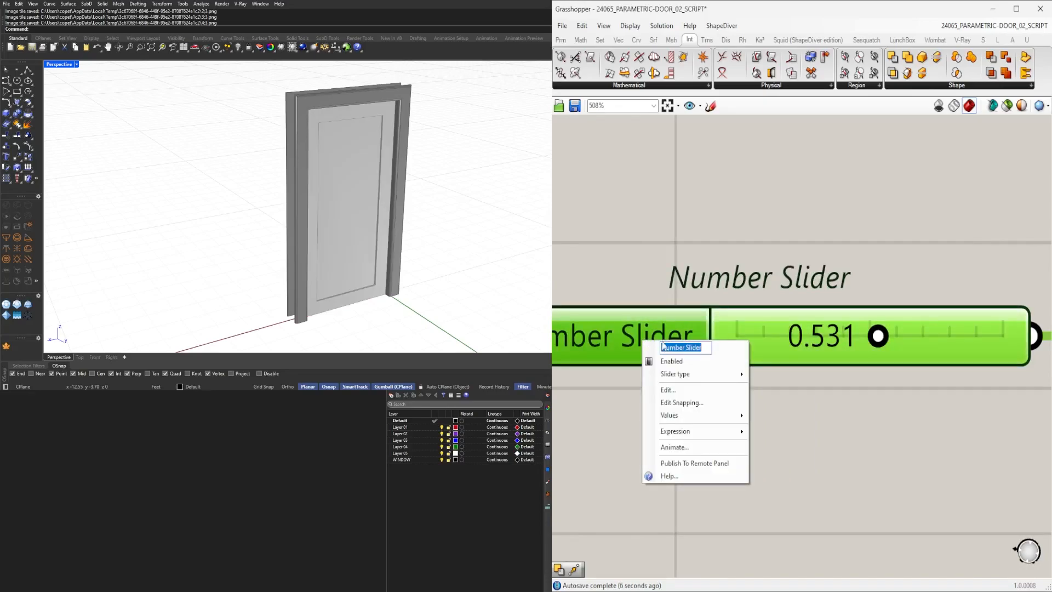
{"action": "type", "text": "DOOR"}
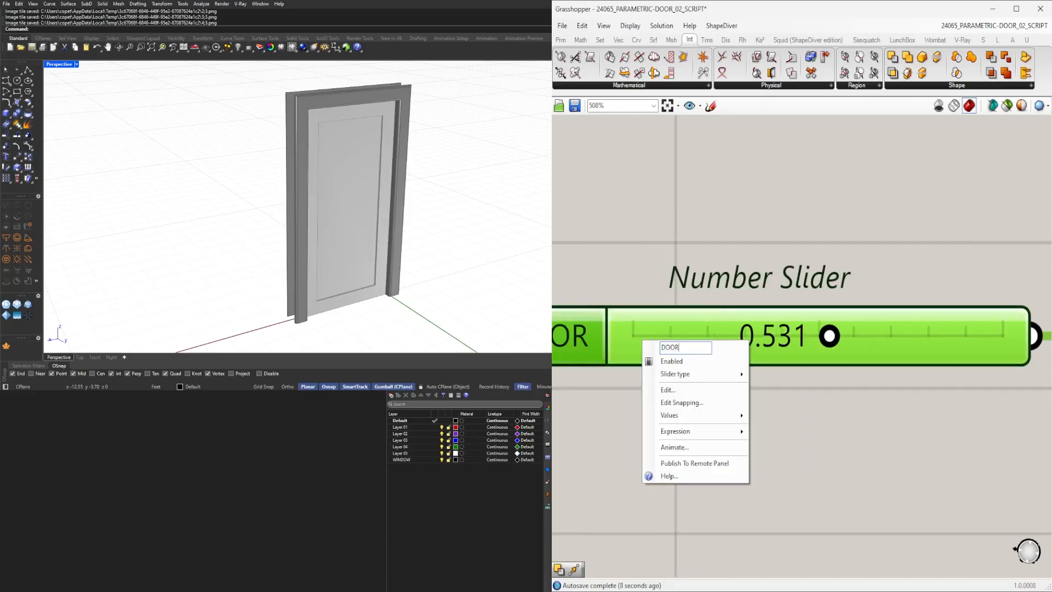
{"action": "type", "text": " DET"}
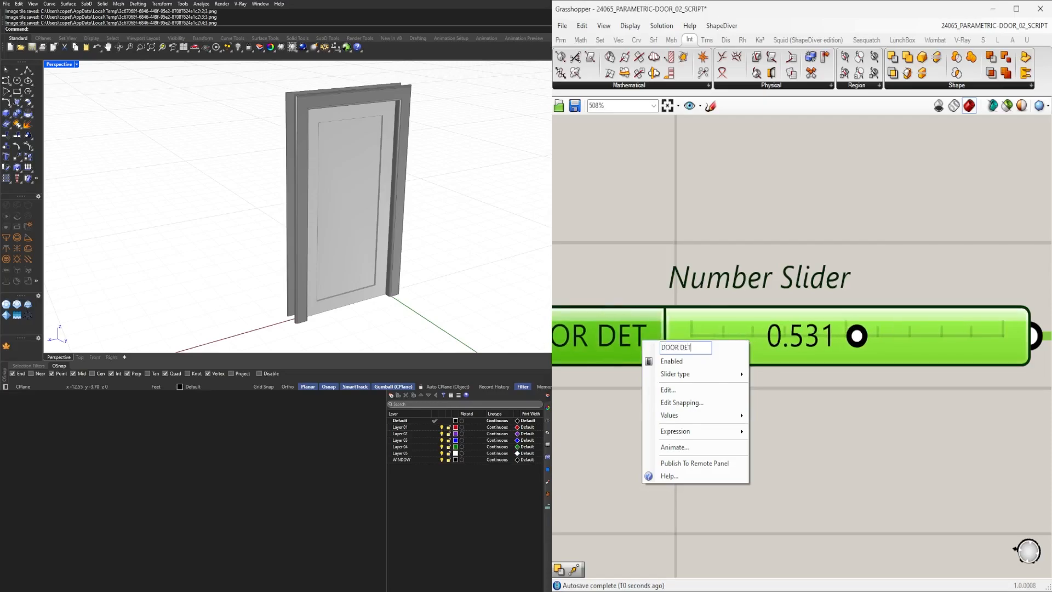
{"action": "type", "text": "AIL OFFSET"}
{"action": "key", "text": "Return"}
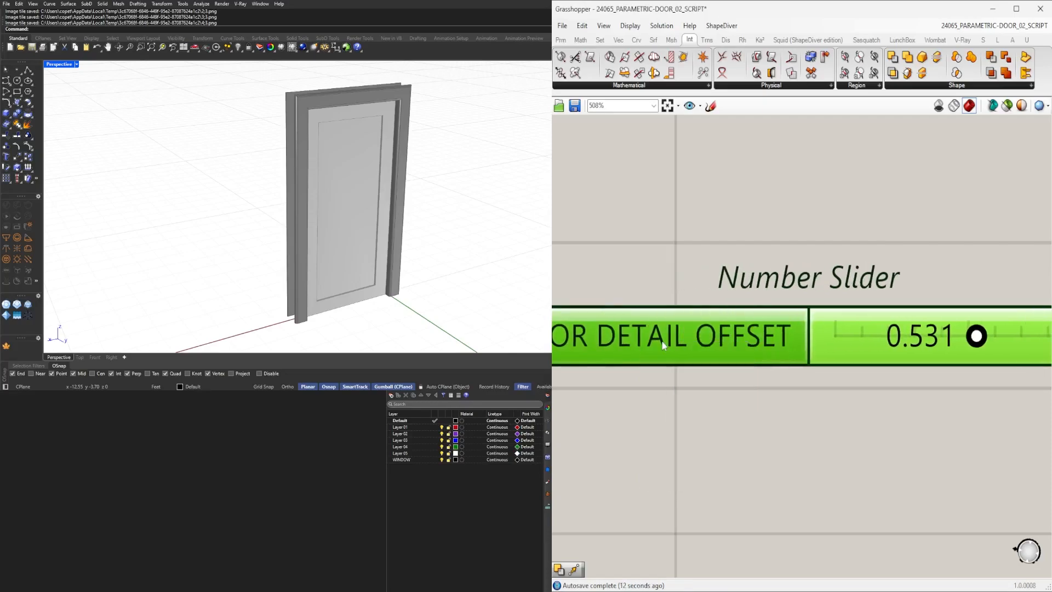
Save the definition under the new name 24065_PARAMETRIC-DOOR_02_CLUSTER.
{"action": "scroll", "coordinate": [806, 318], "scroll_direction": "down", "scroll_amount": 4}
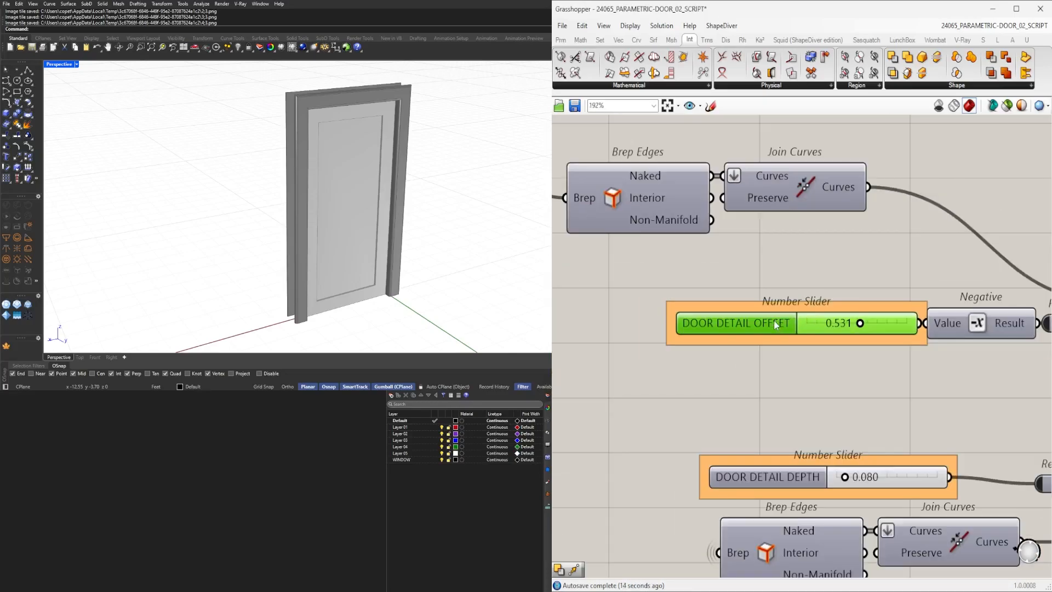
{"action": "left_click", "coordinate": [769, 285]}
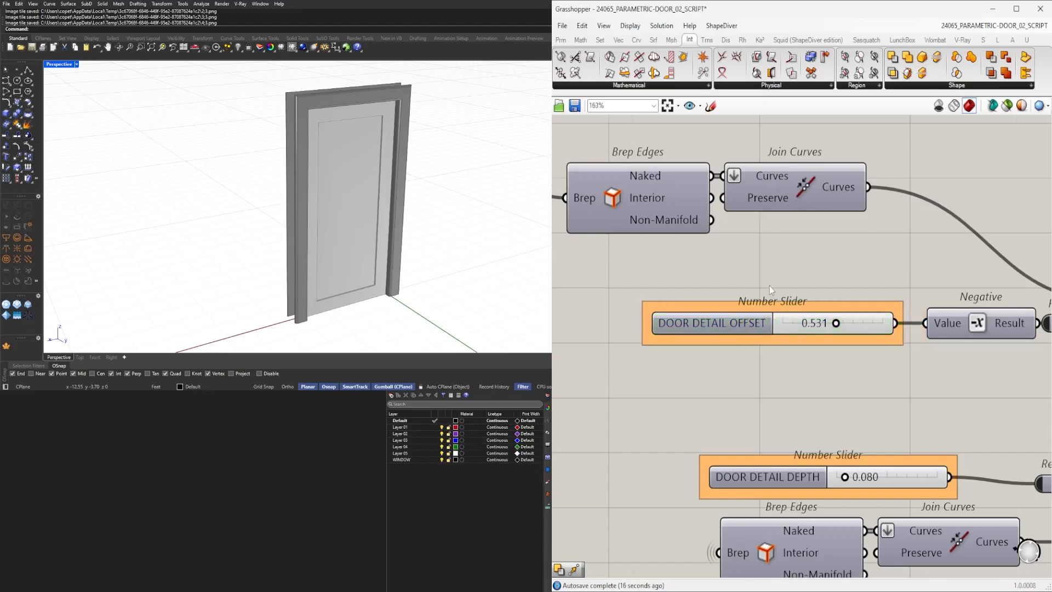
{"action": "scroll", "coordinate": [769, 285], "scroll_direction": "down", "scroll_amount": 6}
{"action": "scroll", "coordinate": [920, 342], "scroll_direction": "up", "scroll_amount": 3}
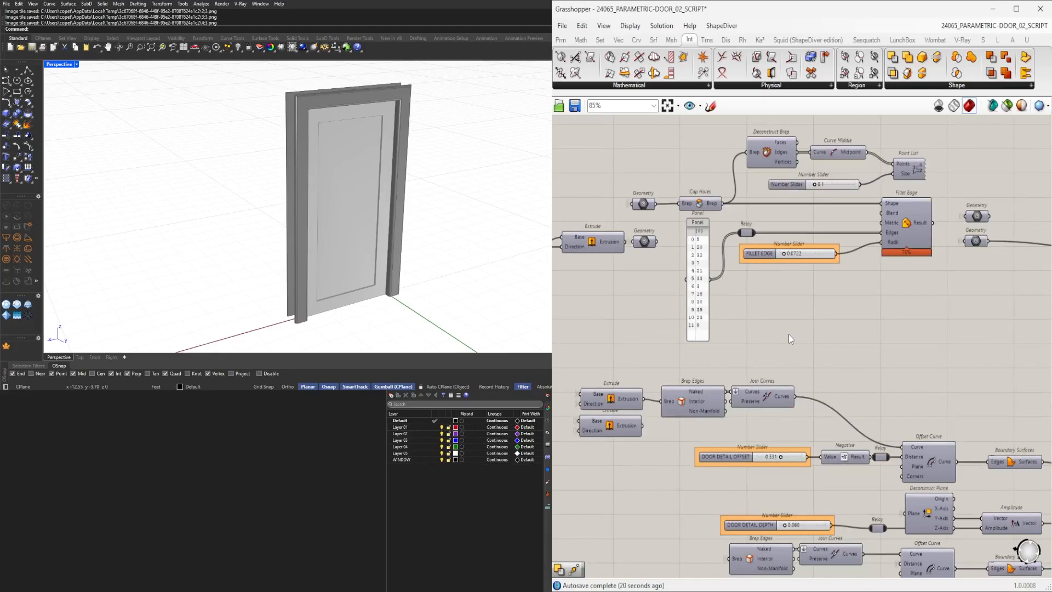
{"action": "scroll", "coordinate": [789, 336], "scroll_direction": "down", "scroll_amount": 2}
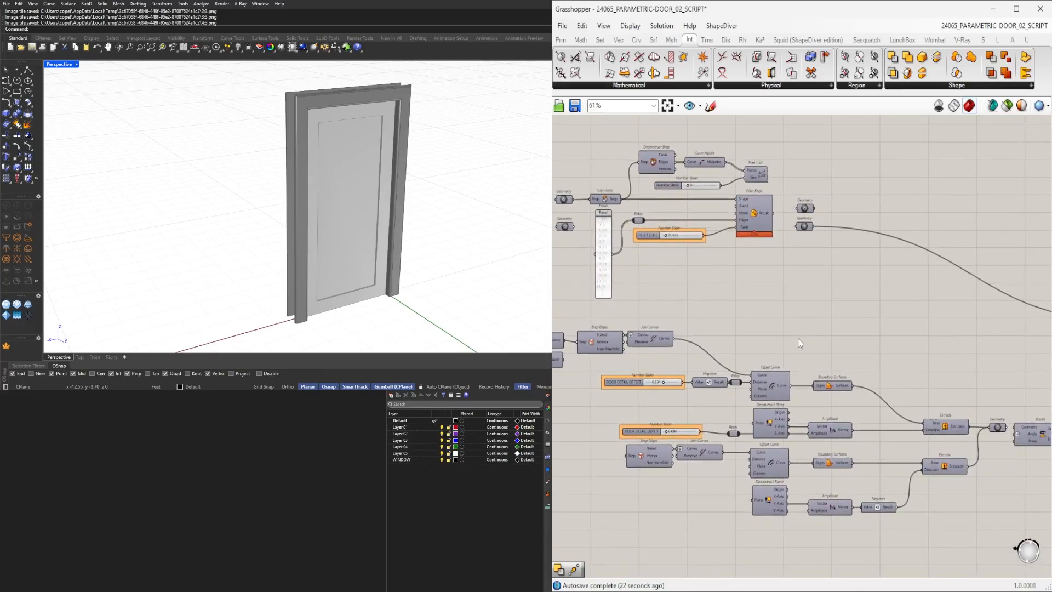
{"action": "scroll", "coordinate": [798, 334], "scroll_direction": "down", "scroll_amount": 3}
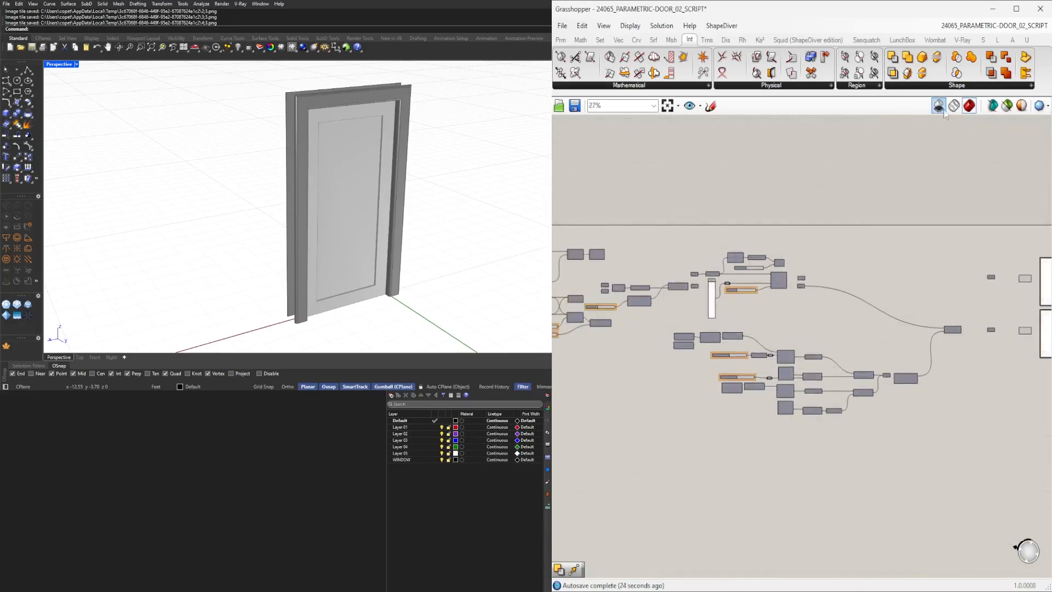
{"action": "scroll", "coordinate": [830, 334], "scroll_direction": "up", "scroll_amount": 2}
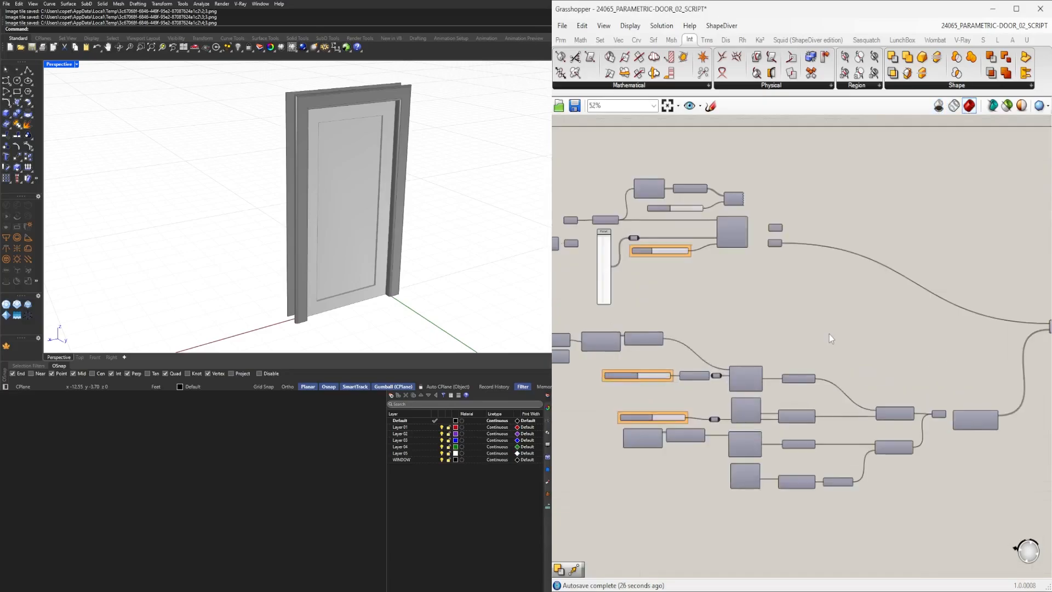
{"action": "scroll", "coordinate": [829, 334], "scroll_direction": "up", "scroll_amount": 1}
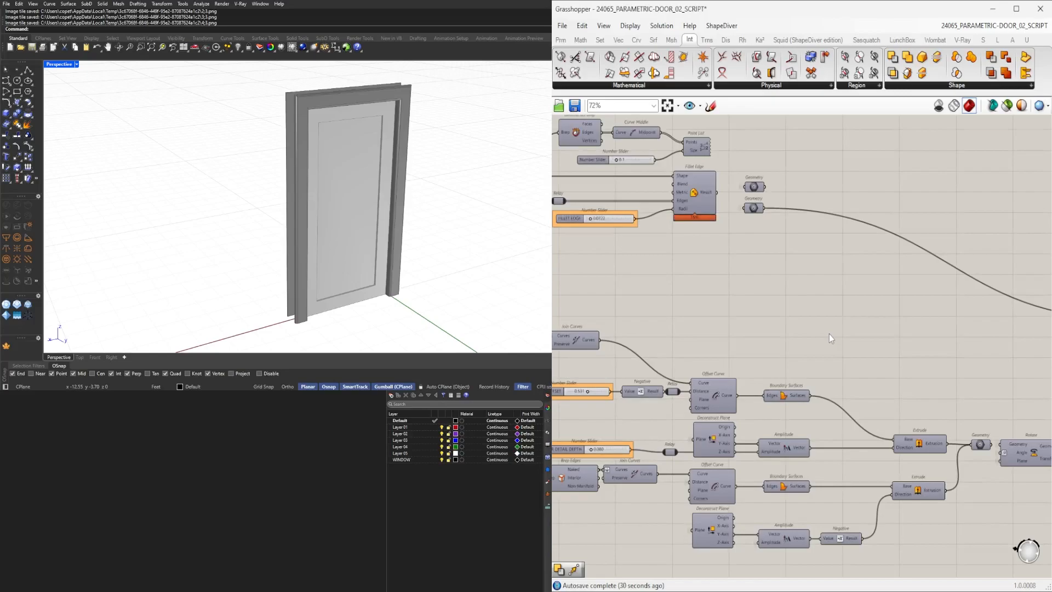
{"action": "right_click_drag", "start_coordinate": [942, 353], "coordinate": [731, 336]}
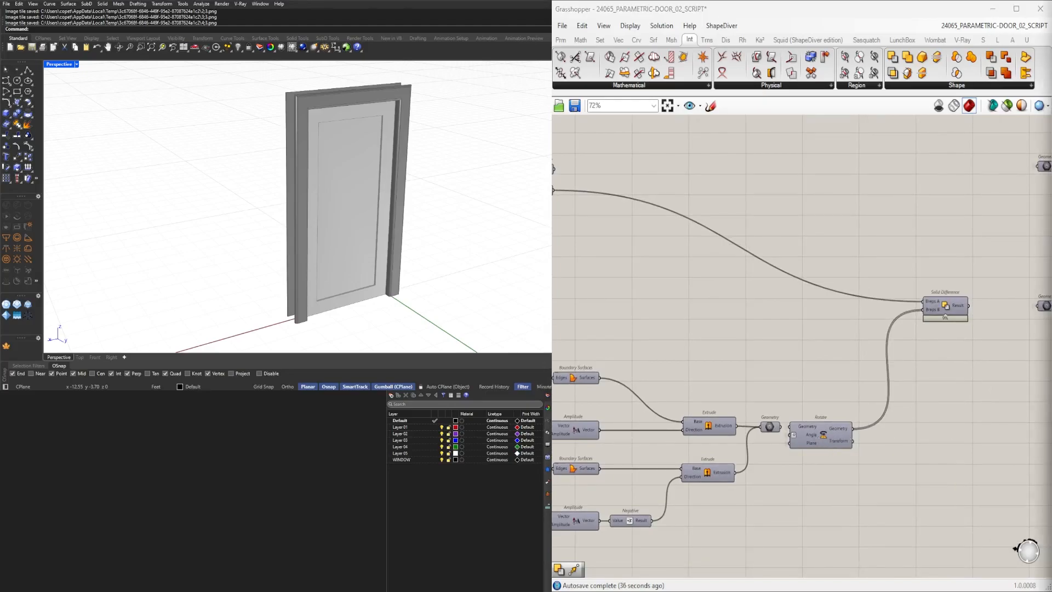
{"action": "scroll", "coordinate": [975, 436], "scroll_direction": "down", "scroll_amount": 8}
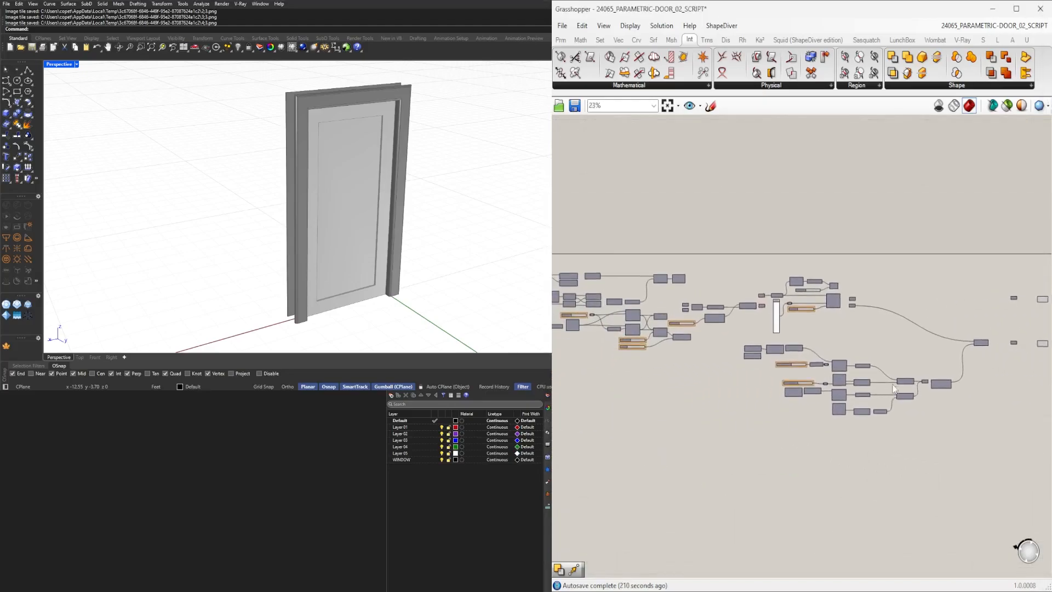
{"action": "left_click", "coordinate": [668, 106]}
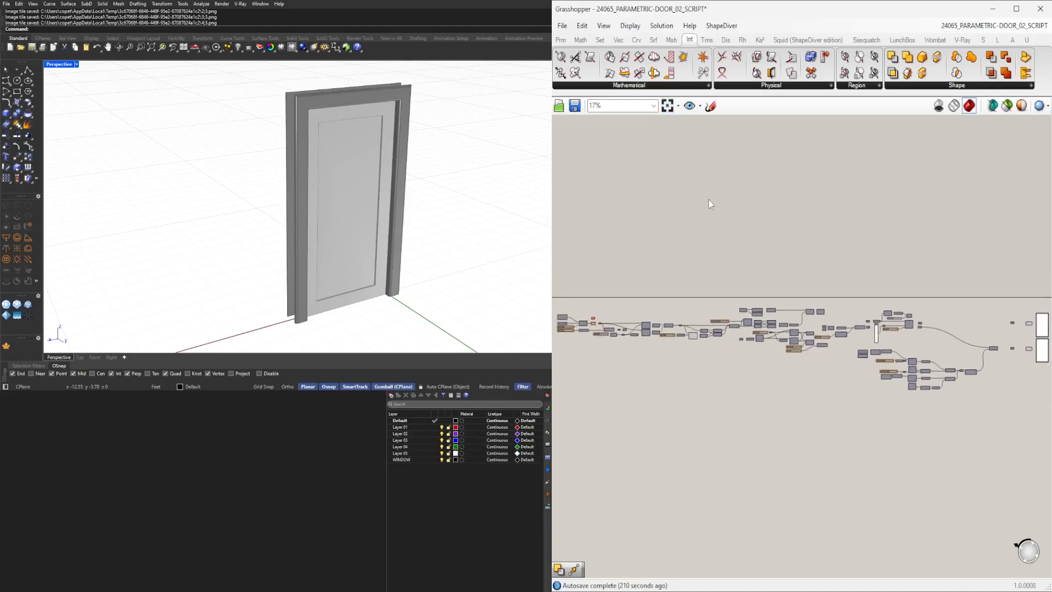
{"action": "key", "text": "ctrl+s"}
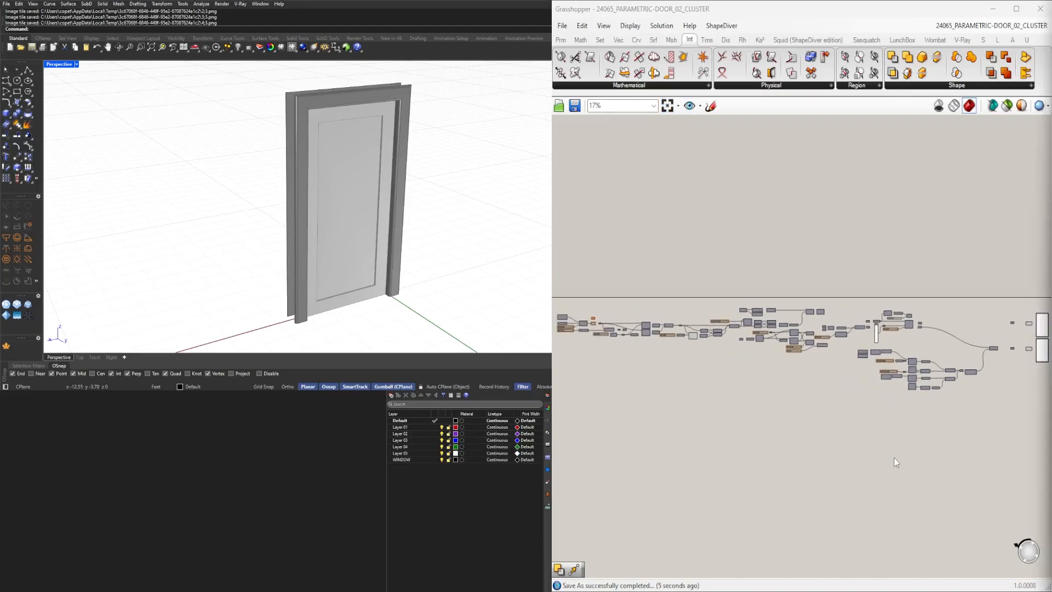
Draw a two-point polyline in the Rhino viewport.
{"action": "scroll", "coordinate": [893, 458], "scroll_direction": "down", "scroll_amount": 3}
{"action": "scroll", "coordinate": [619, 282], "scroll_direction": "up", "scroll_amount": 5}
{"action": "scroll", "coordinate": [647, 323], "scroll_direction": "down", "scroll_amount": 2}
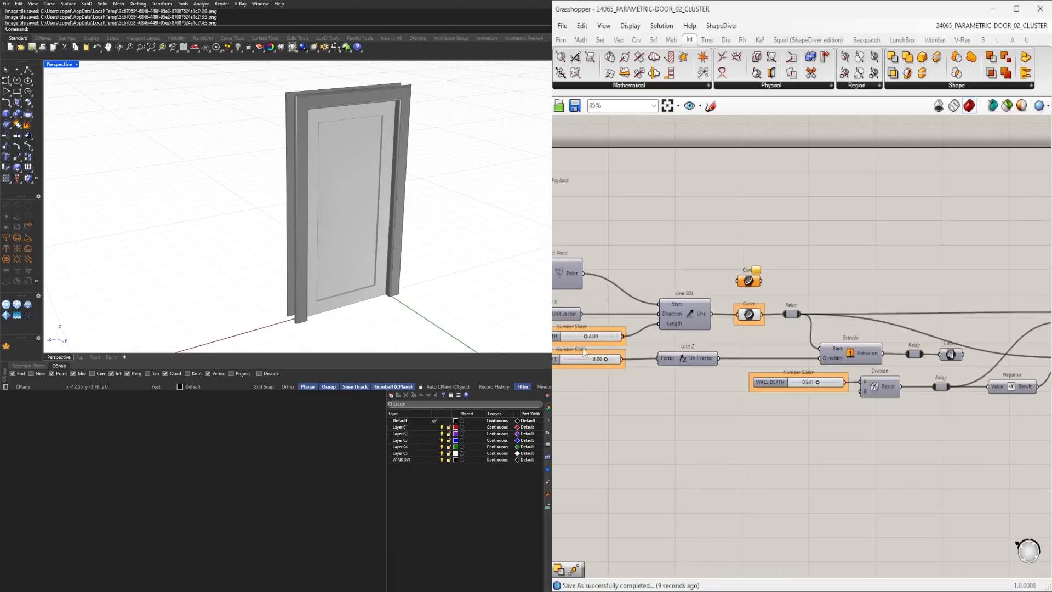
{"action": "scroll", "coordinate": [340, 264], "scroll_direction": "down", "scroll_amount": 3}
{"action": "left_click", "coordinate": [21, 75]}
{"action": "left_click", "coordinate": [168, 253]}
{"action": "left_click", "coordinate": [237, 165]}
{"action": "key", "text": "Return"}
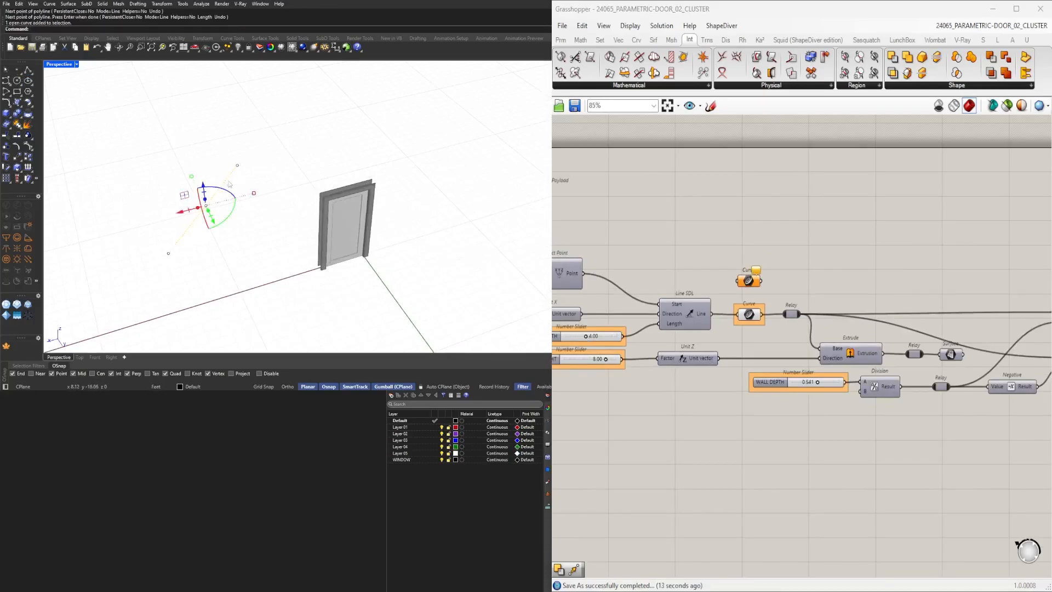
Assign two Rhino curves to the upper Curve parameter using Set Multiple Curves.
{"action": "right_click_drag", "start_coordinate": [756, 282], "coordinate": [752, 281]}
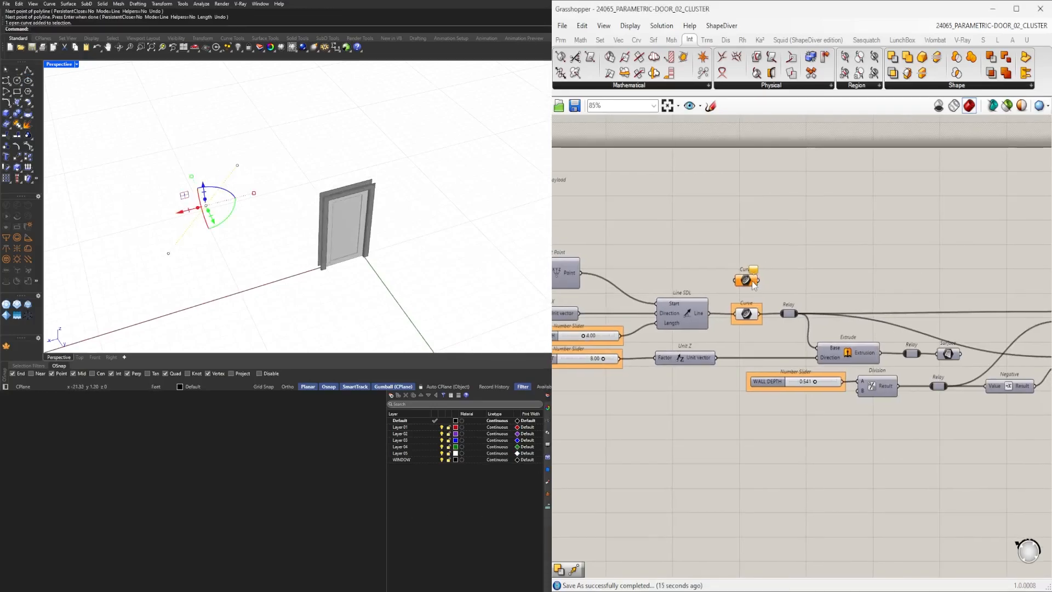
{"action": "right_click", "coordinate": [746, 281]}
{"action": "left_click", "coordinate": [788, 438]}
{"action": "scroll", "coordinate": [769, 301], "scroll_direction": "up", "scroll_amount": 2}
{"action": "left_click_drag", "start_coordinate": [755, 272], "coordinate": [786, 325]}
{"action": "right_click_drag", "start_coordinate": [435, 258], "coordinate": [307, 225]}
{"action": "scroll", "coordinate": [316, 241], "scroll_direction": "up", "scroll_amount": 3}
{"action": "left_click_drag", "start_coordinate": [256, 186], "coordinate": [430, 217]}
{"action": "left_click_drag", "start_coordinate": [479, 283], "coordinate": [312, 173]}
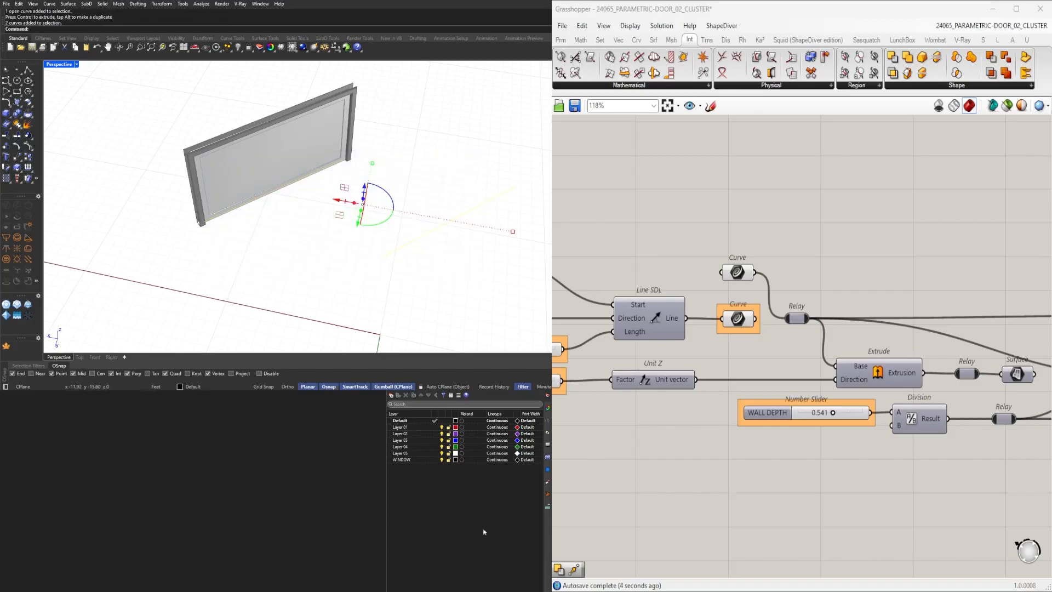
{"action": "left_click", "coordinate": [743, 271]}
{"action": "right_click", "coordinate": [743, 271]}
{"action": "left_click", "coordinate": [787, 176]}
{"action": "right_click", "coordinate": [747, 278]}
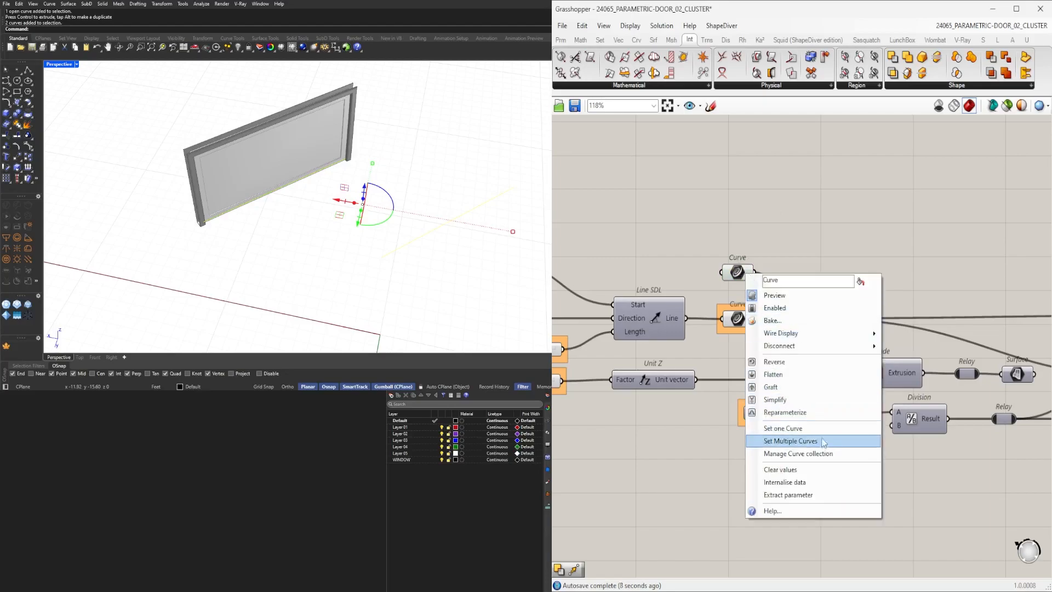
{"action": "left_click", "coordinate": [773, 437]}
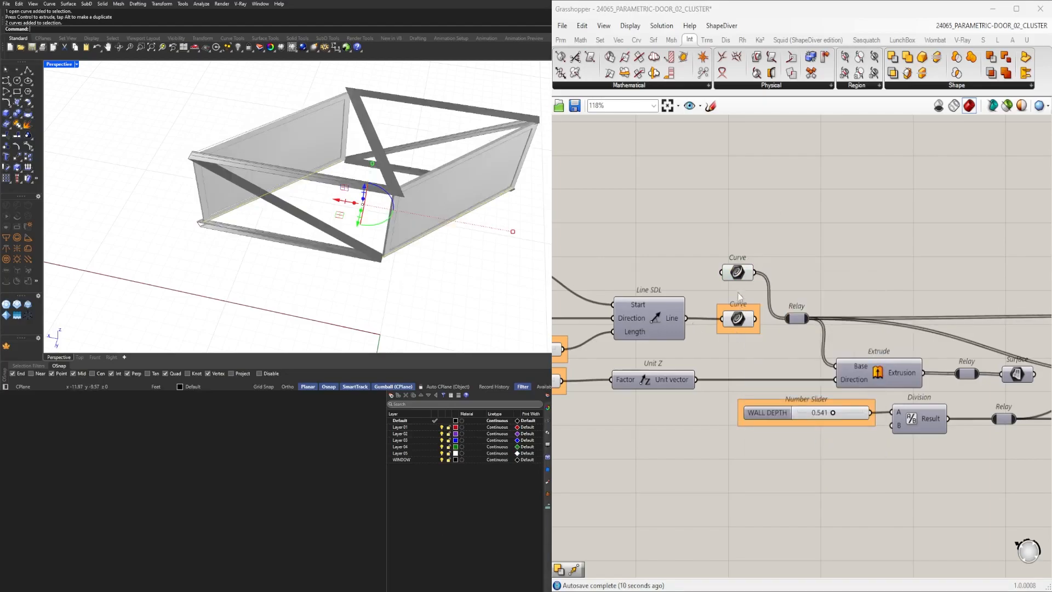
{"action": "right_click", "coordinate": [744, 272]}
{"action": "left_click", "coordinate": [779, 400]}
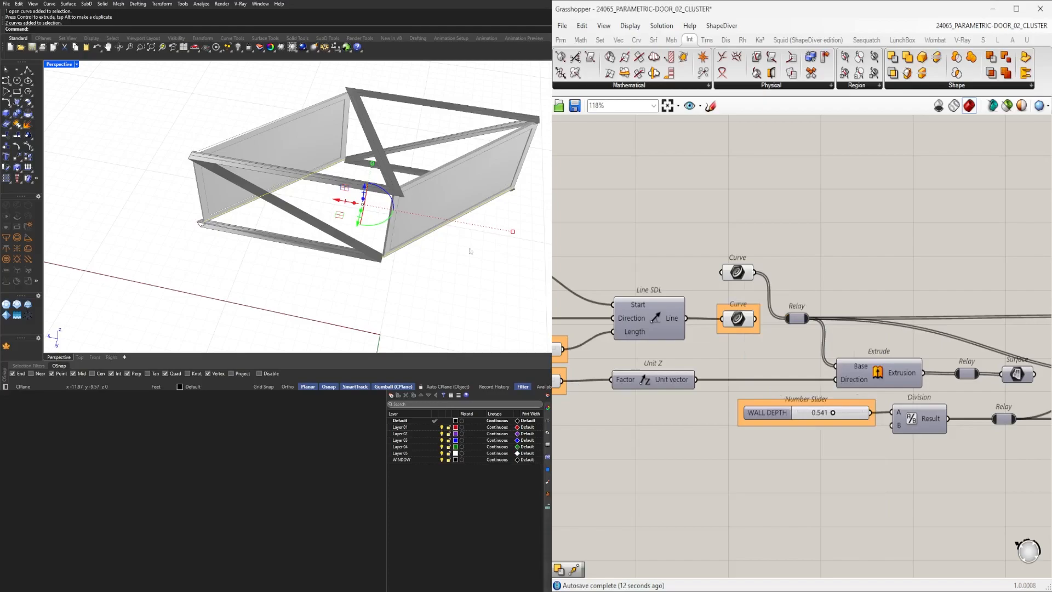
Flatten the Edges input of the Boundary Surfaces component.
{"action": "right_click_drag", "start_coordinate": [482, 249], "coordinate": [384, 289]}
{"action": "scroll", "coordinate": [516, 305], "scroll_direction": "down", "scroll_amount": 3}
{"action": "scroll", "coordinate": [515, 304], "scroll_direction": "up", "scroll_amount": 5}
{"action": "left_click_drag", "start_coordinate": [531, 319], "coordinate": [410, 233]}
{"action": "scroll", "coordinate": [936, 276], "scroll_direction": "down", "scroll_amount": 5}
{"action": "right_click_drag", "start_coordinate": [1036, 318], "coordinate": [763, 324]}
{"action": "scroll", "coordinate": [766, 328], "scroll_direction": "up", "scroll_amount": 6}
{"action": "left_click", "coordinate": [688, 343]}
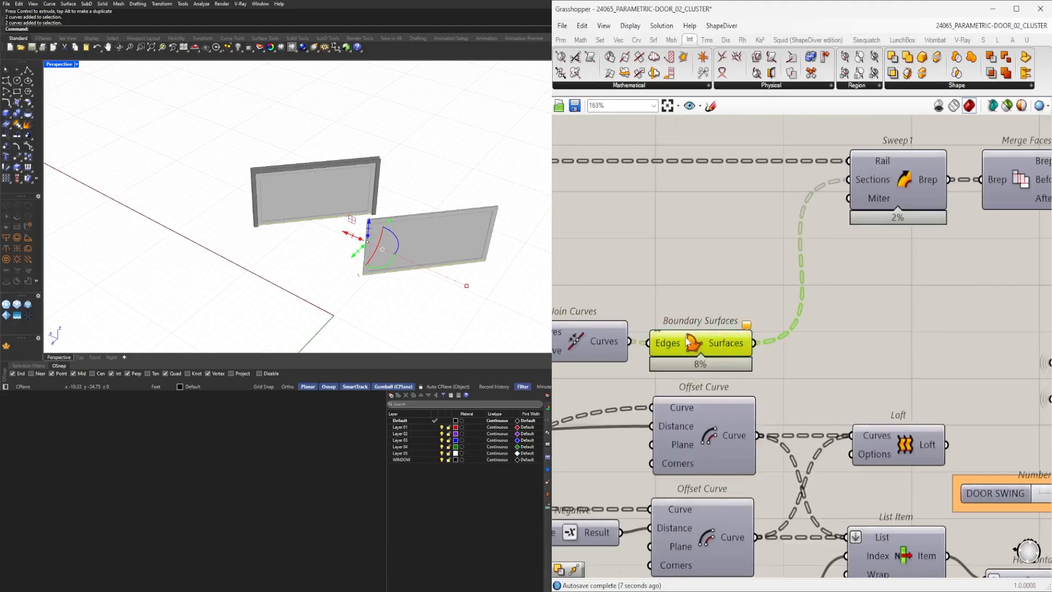
{"action": "left_click_drag", "start_coordinate": [687, 343], "coordinate": [691, 340]}
{"action": "right_click", "coordinate": [671, 351]}
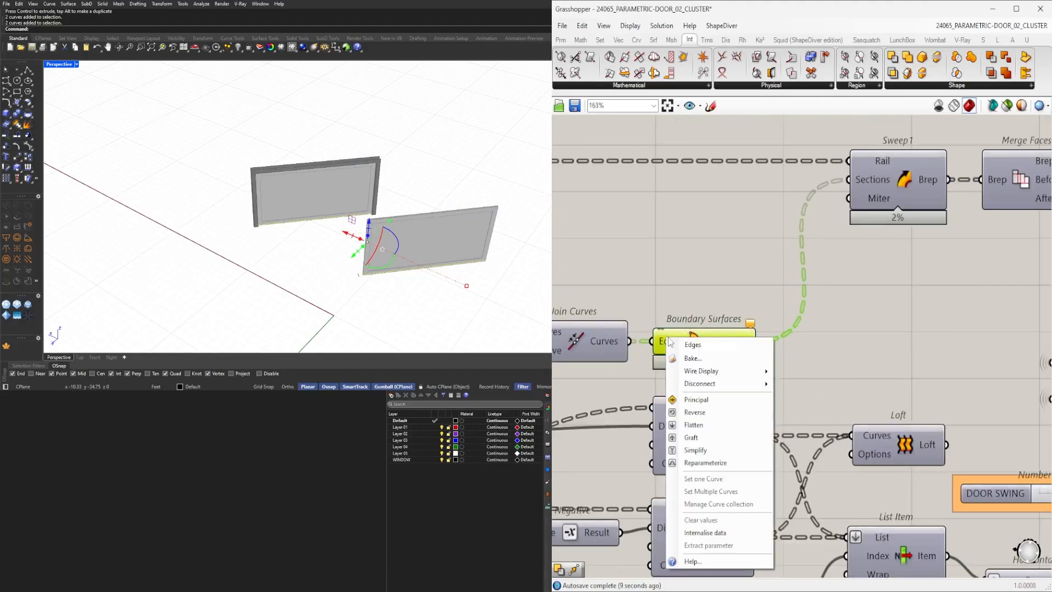
{"action": "left_click", "coordinate": [693, 424]}
{"action": "left_click", "coordinate": [725, 271]}
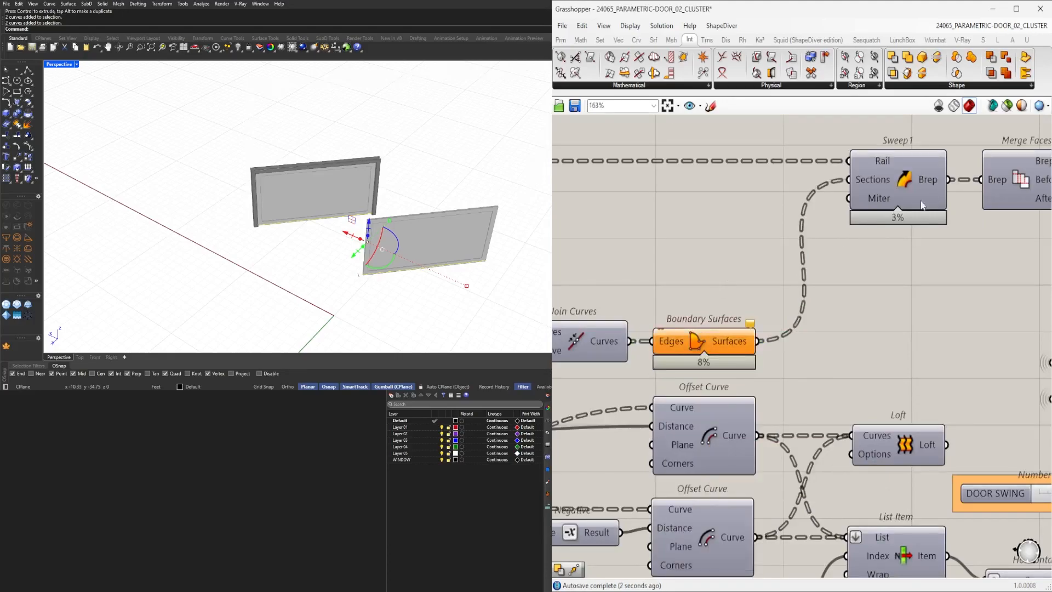
Try grafting the Curves input of Join Curves, then undo the graft.
{"action": "scroll", "coordinate": [725, 272], "scroll_direction": "down", "scroll_amount": 5}
{"action": "scroll", "coordinate": [659, 318], "scroll_direction": "up", "scroll_amount": 4}
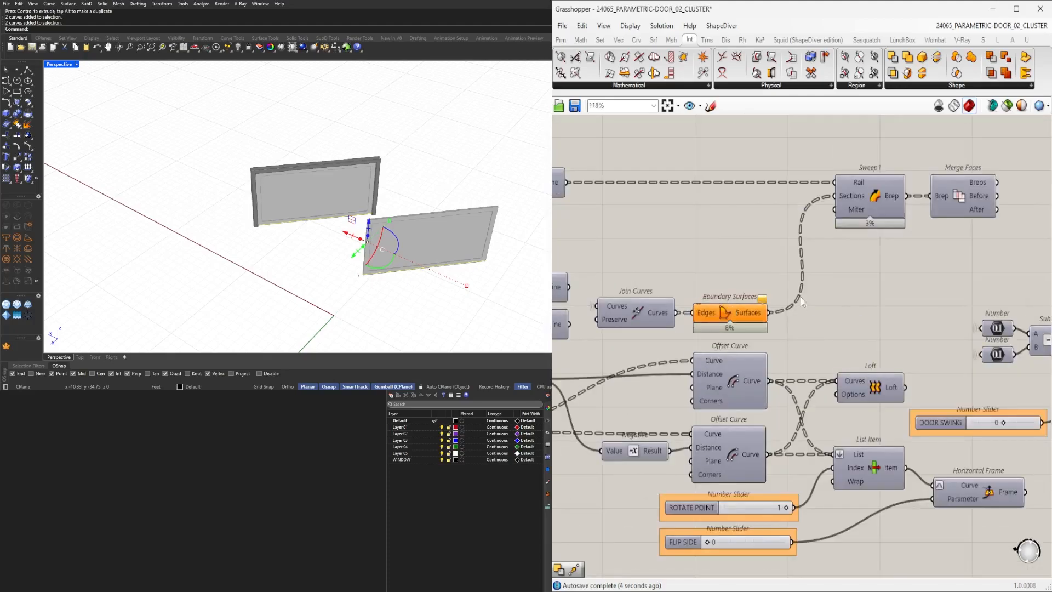
{"action": "right_click_drag", "start_coordinate": [599, 356], "coordinate": [728, 346]}
{"action": "right_click", "coordinate": [748, 303]}
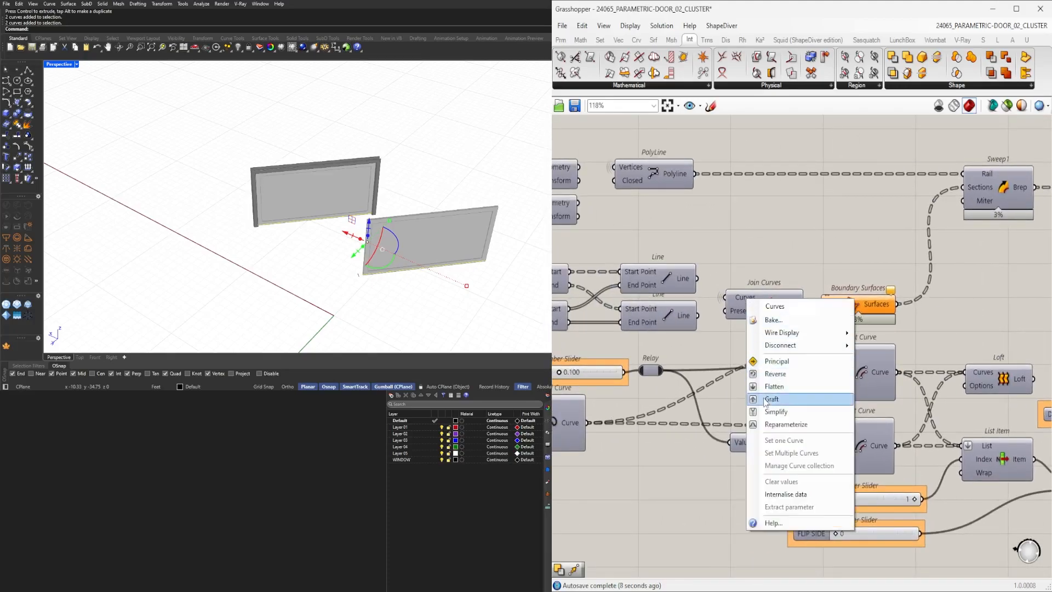
{"action": "left_click", "coordinate": [764, 393]}
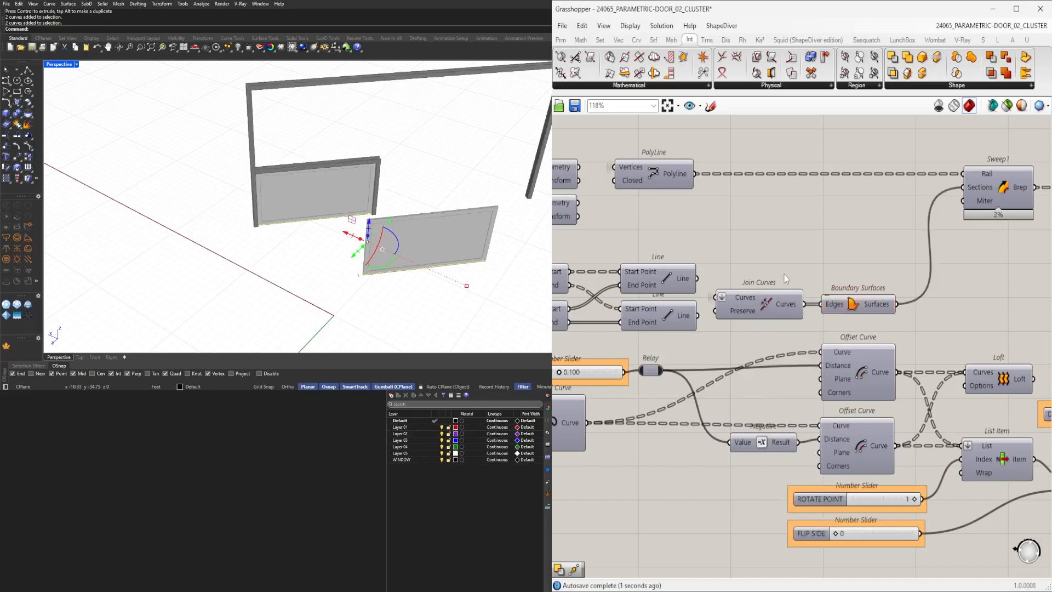
{"action": "key", "text": "ctrl+z"}
Delete one of the referenced curves from the Rhino viewport.
{"action": "scroll", "coordinate": [801, 260], "scroll_direction": "down", "scroll_amount": 5}
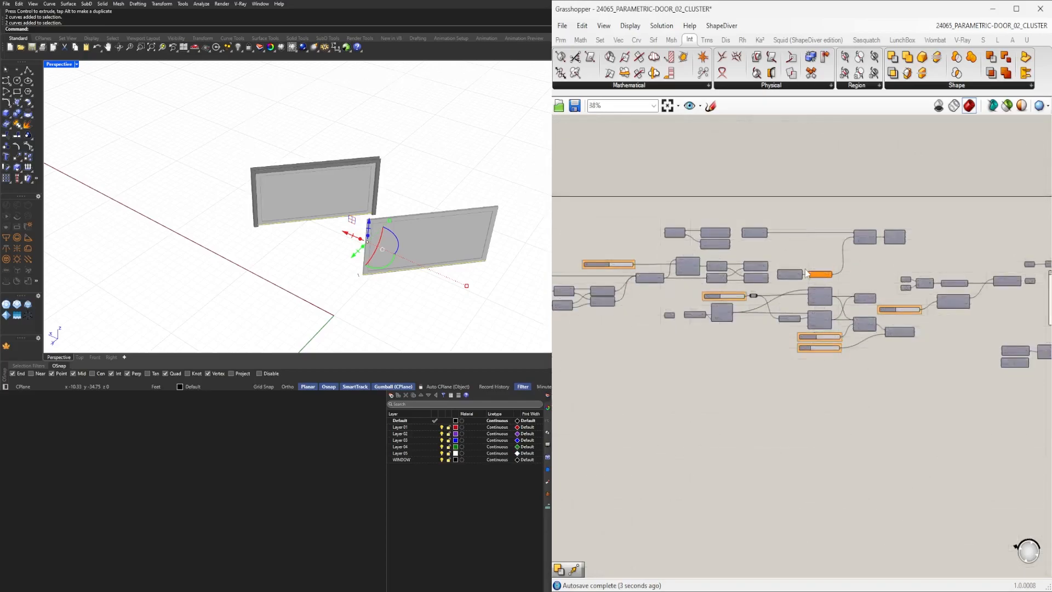
{"action": "left_click", "coordinate": [353, 242]}
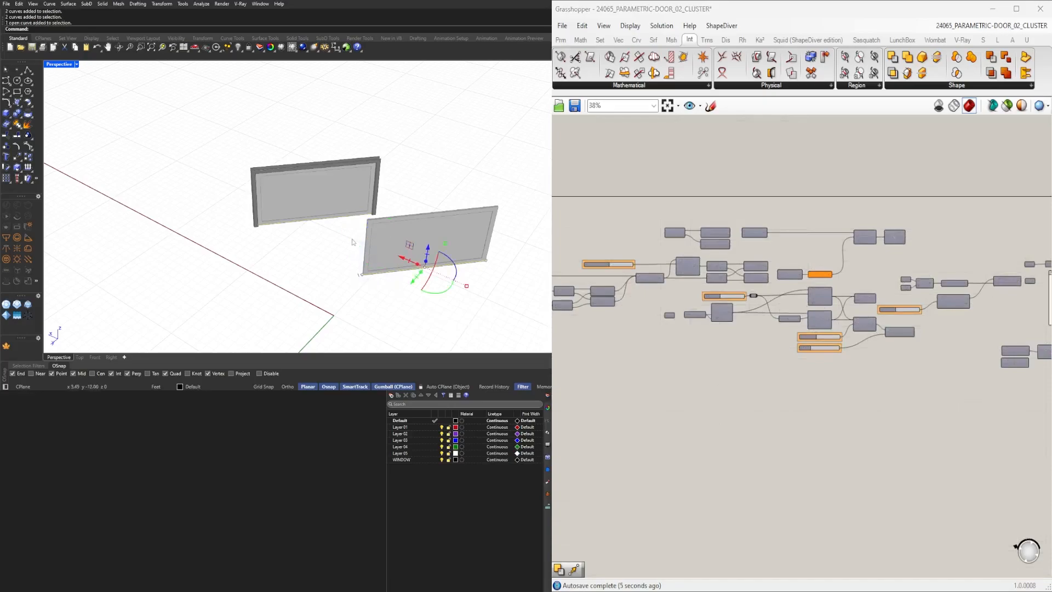
{"action": "key", "text": "Delete"}
{"action": "left_click_drag", "start_coordinate": [336, 235], "coordinate": [326, 213]}
{"action": "left_click", "coordinate": [312, 287]}
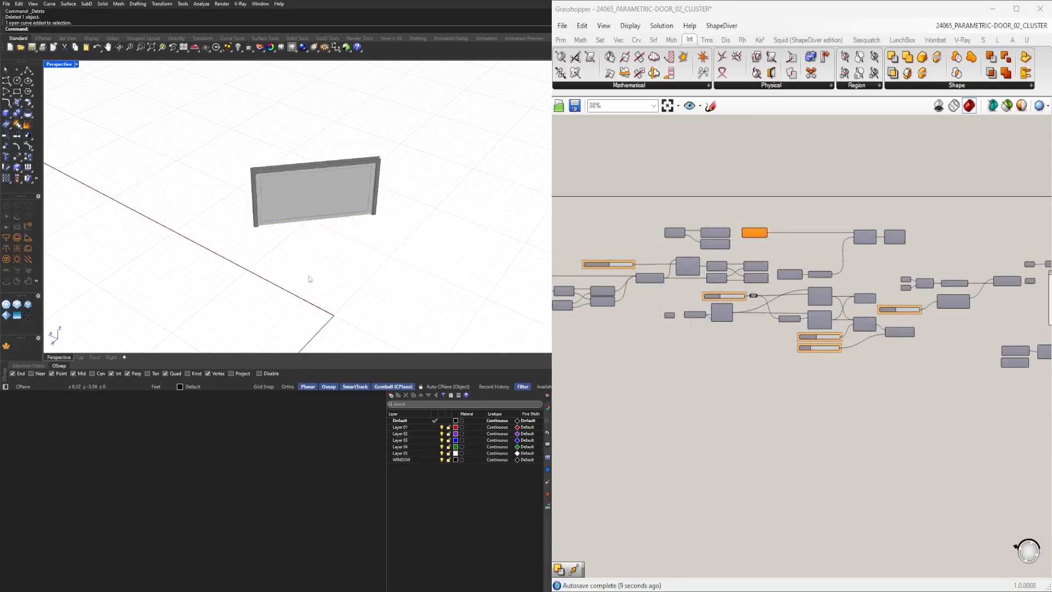
{"action": "left_click_drag", "start_coordinate": [317, 245], "coordinate": [290, 185]}
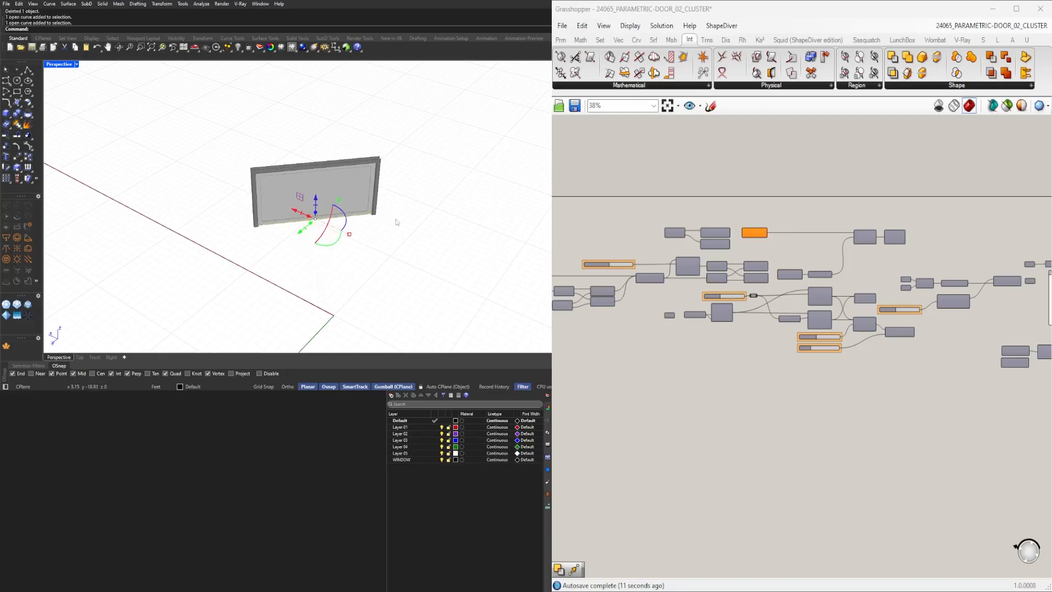
Flatten the Vertices input of the PolyLine component.
{"action": "scroll", "coordinate": [874, 262], "scroll_direction": "up", "scroll_amount": 4}
{"action": "right_click_drag", "start_coordinate": [633, 225], "coordinate": [747, 304]}
{"action": "left_click", "coordinate": [724, 271]}
{"action": "middle_click", "coordinate": [721, 240]}
{"action": "left_click", "coordinate": [745, 218]}
{"action": "left_click", "coordinate": [806, 234]}
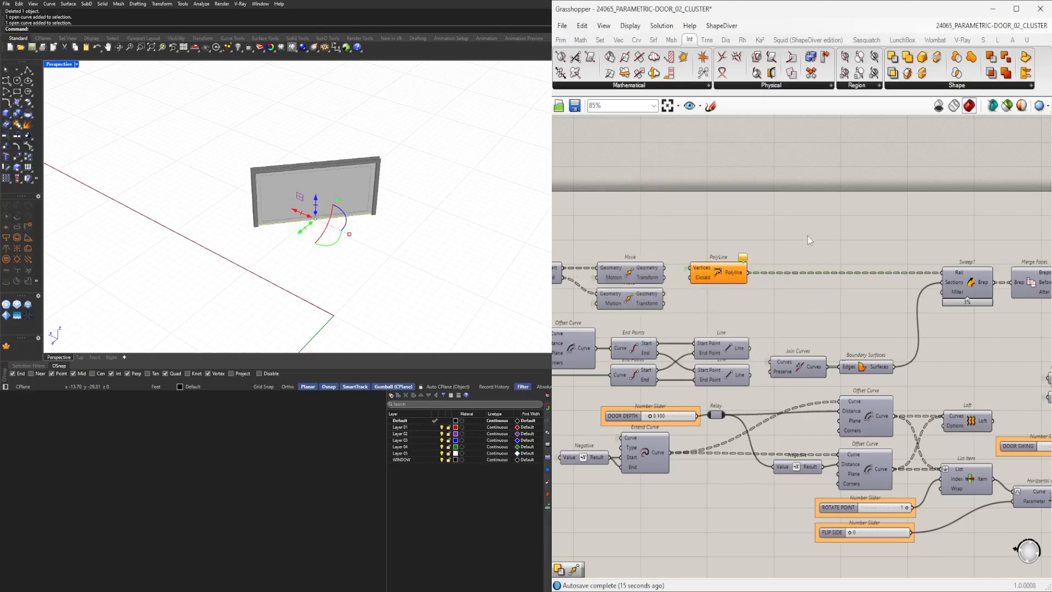
{"action": "scroll", "coordinate": [737, 256], "scroll_direction": "up", "scroll_amount": 3}
{"action": "left_click_drag", "start_coordinate": [683, 285], "coordinate": [722, 284]}
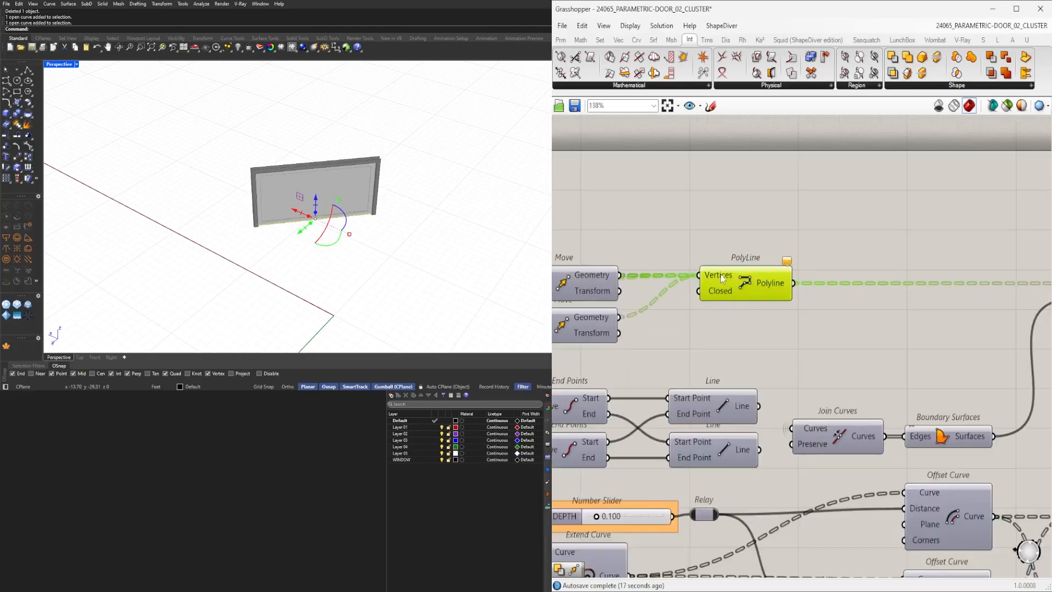
{"action": "right_click", "coordinate": [717, 276]}
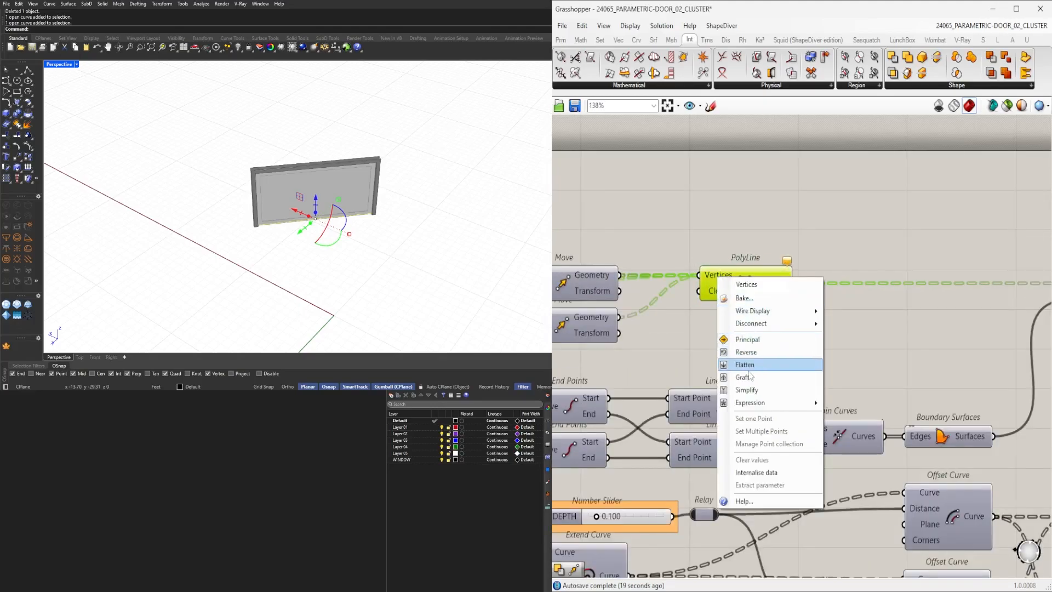
{"action": "left_click", "coordinate": [734, 364]}
{"action": "left_click", "coordinate": [749, 331]}
{"action": "left_click_drag", "start_coordinate": [719, 278], "coordinate": [736, 281]}
{"action": "left_click", "coordinate": [787, 242]}
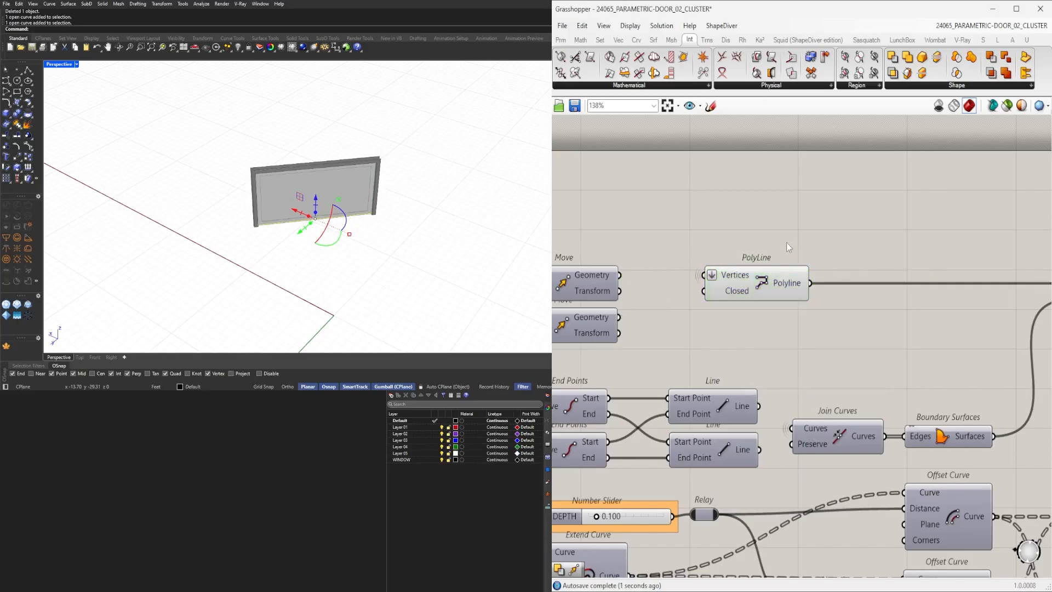
Clear the stored values of the upper Curve parameter.
{"action": "left_click_drag", "start_coordinate": [294, 211], "coordinate": [342, 232]}
{"action": "left_click_drag", "start_coordinate": [488, 289], "coordinate": [310, 187]}
{"action": "scroll", "coordinate": [758, 289], "scroll_direction": "down", "scroll_amount": 6}
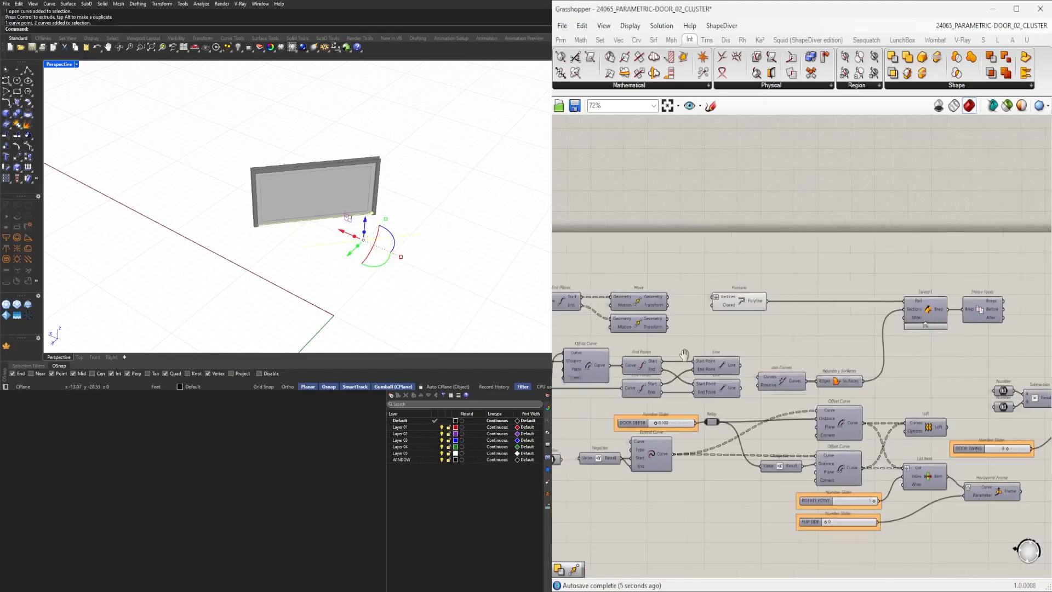
{"action": "scroll", "coordinate": [724, 328], "scroll_direction": "up", "scroll_amount": 6}
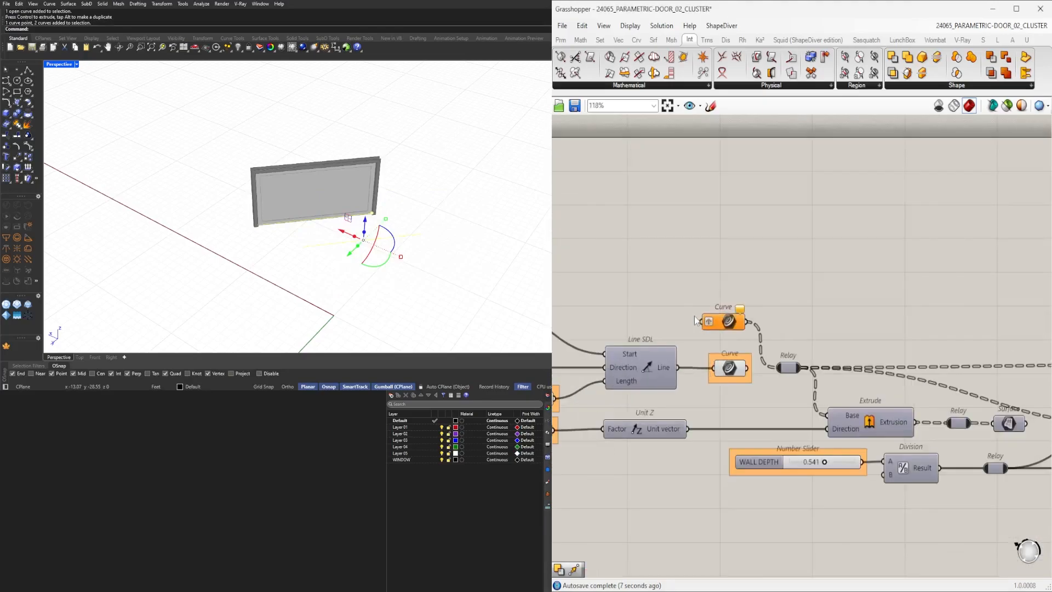
{"action": "right_click", "coordinate": [727, 322]}
{"action": "left_click", "coordinate": [770, 509]}
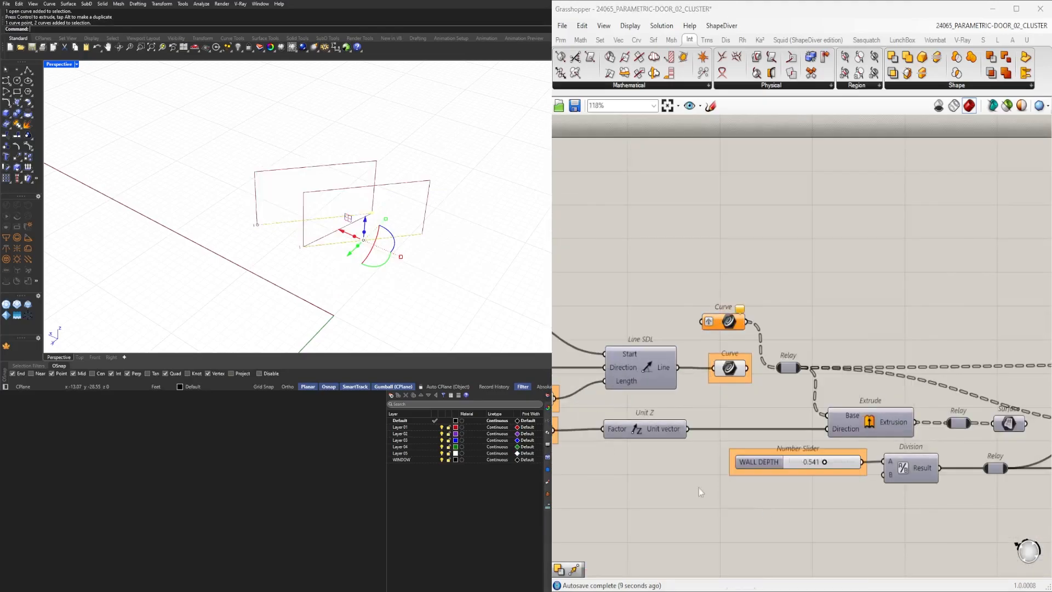
Pan and zoom around the definition to inspect the Move and PolyLine components.
{"action": "right_click_drag", "start_coordinate": [305, 276], "coordinate": [300, 170]}
{"action": "scroll", "coordinate": [308, 185], "scroll_direction": "up", "scroll_amount": 5}
{"action": "right_click_drag", "start_coordinate": [329, 219], "coordinate": [331, 284]}
{"action": "scroll", "coordinate": [340, 307], "scroll_direction": "down", "scroll_amount": 5}
{"action": "right_click_drag", "start_coordinate": [350, 329], "coordinate": [336, 296]}
{"action": "scroll", "coordinate": [812, 329], "scroll_direction": "down", "scroll_amount": 5}
{"action": "scroll", "coordinate": [830, 352], "scroll_direction": "up", "scroll_amount": 4}
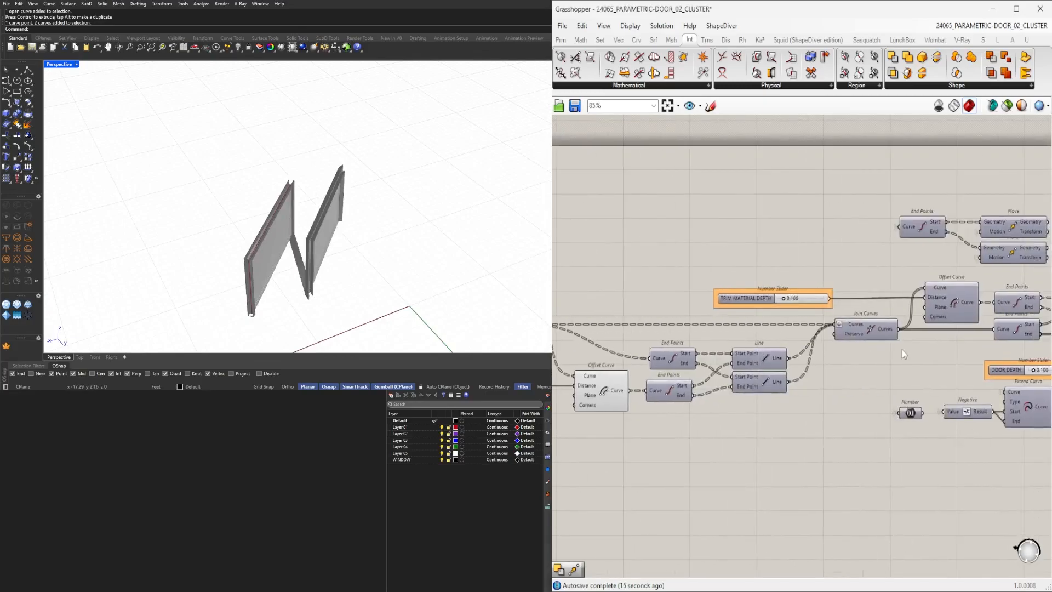
{"action": "left_click", "coordinate": [689, 226]}
{"action": "right_click_drag", "start_coordinate": [398, 283], "coordinate": [378, 340]}
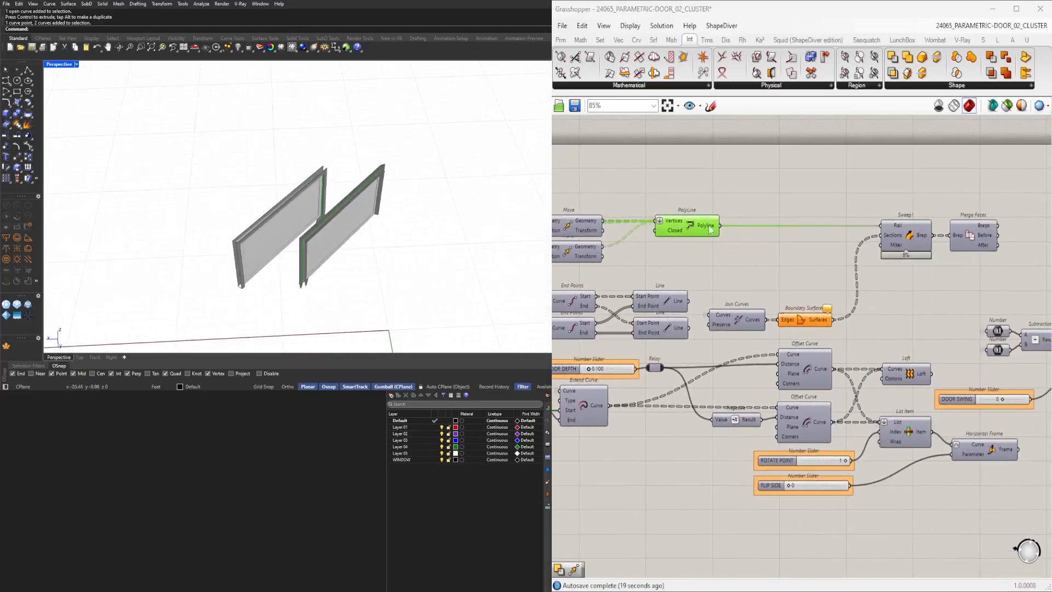
{"action": "scroll", "coordinate": [720, 230], "scroll_direction": "up", "scroll_amount": 5}
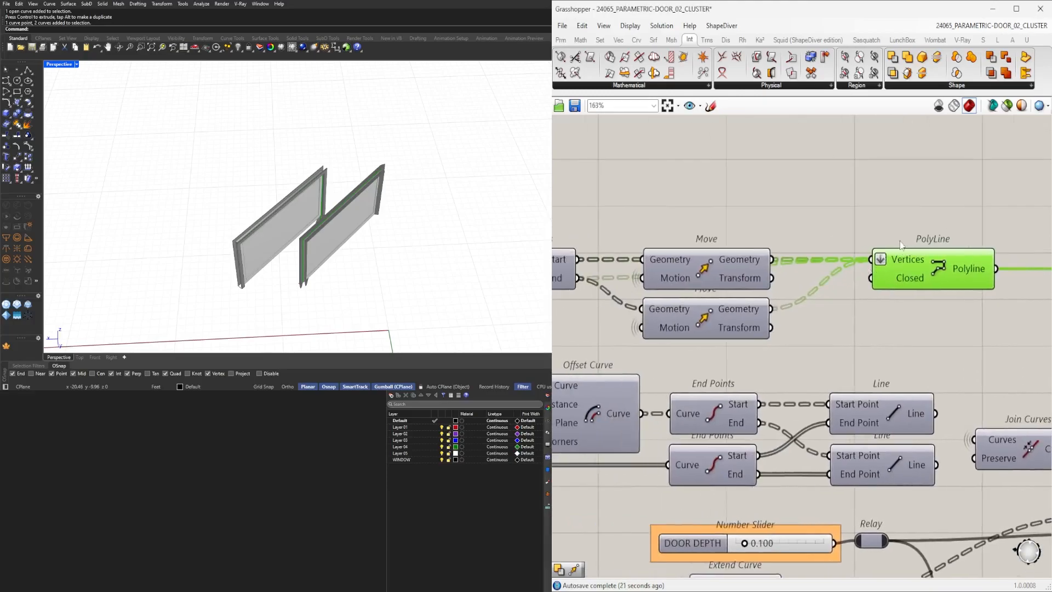
{"action": "scroll", "coordinate": [904, 222], "scroll_direction": "down", "scroll_amount": 1}
Delete the PolyLine component fed by the Move outputs.
{"action": "left_click_drag", "start_coordinate": [817, 335], "coordinate": [677, 241]}
{"action": "key", "text": "space"}
{"action": "left_click", "coordinate": [791, 206]}
{"action": "left_click", "coordinate": [827, 238]}
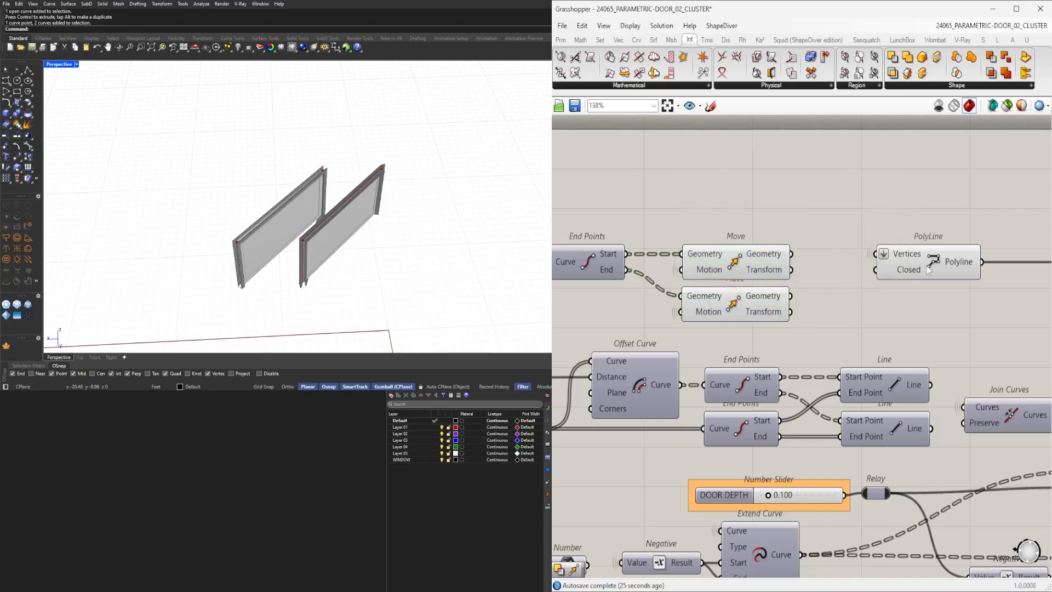
{"action": "left_click_drag", "start_coordinate": [925, 266], "coordinate": [986, 265]}
{"action": "right_click_drag", "start_coordinate": [856, 280], "coordinate": [783, 253]}
{"action": "scroll", "coordinate": [844, 205], "scroll_direction": "down", "scroll_amount": 3}
{"action": "scroll", "coordinate": [692, 246], "scroll_direction": "up", "scroll_amount": 2}
{"action": "key", "text": "Delete"}
Add a Line component and place it beside the Move components.
{"action": "left_click", "coordinate": [720, 234]}
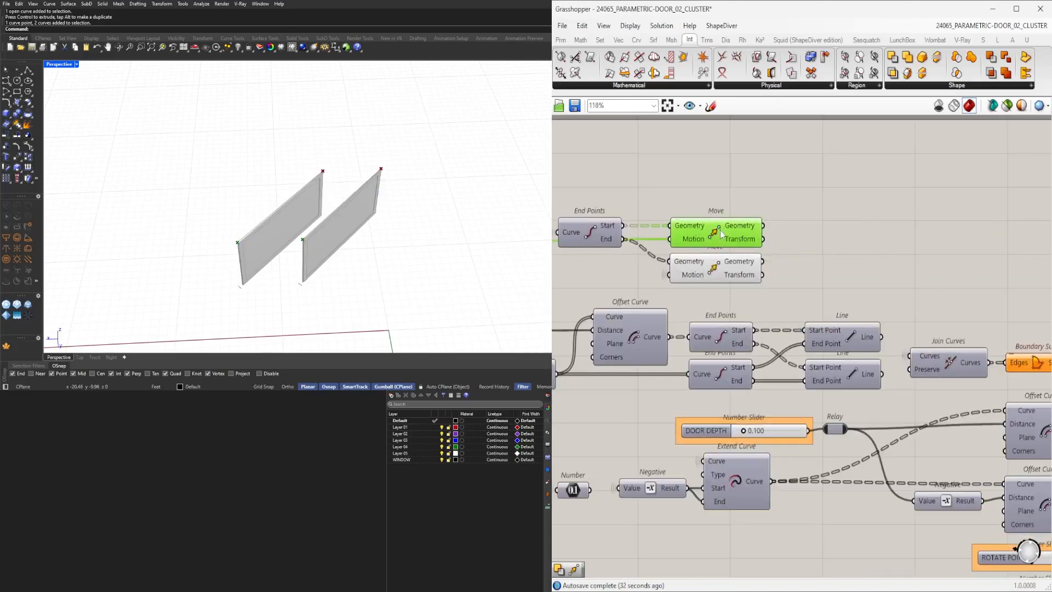
{"action": "left_click", "coordinate": [707, 278]}
{"action": "right_click_drag", "start_coordinate": [844, 260], "coordinate": [884, 256]}
{"action": "double_click", "coordinate": [965, 242]}
{"action": "type", "text": "LINE"}
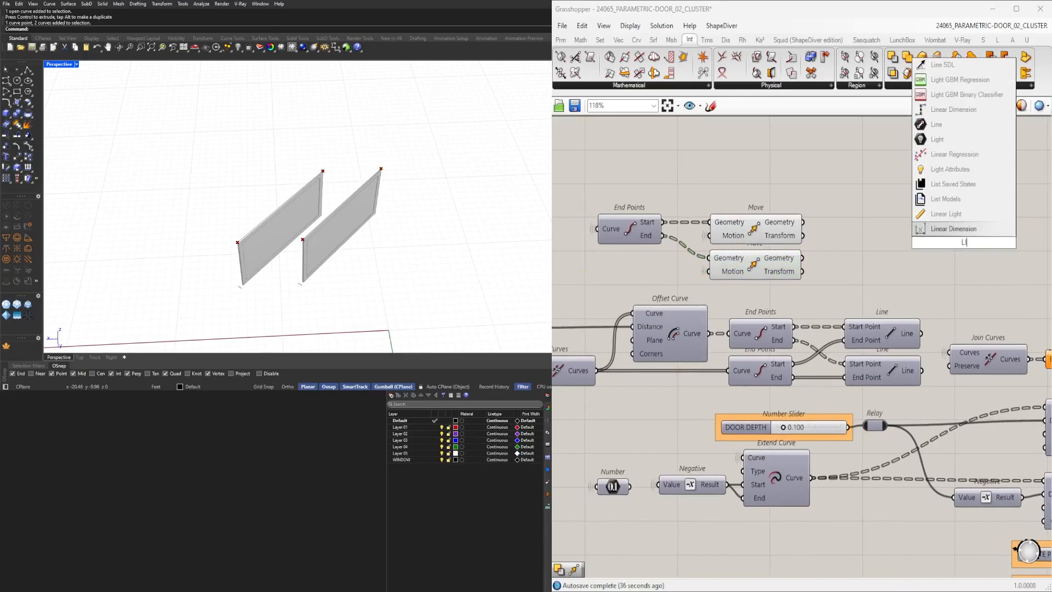
{"action": "left_click", "coordinate": [944, 216]}
{"action": "scroll", "coordinate": [868, 236], "scroll_direction": "down", "scroll_amount": 1}
{"action": "right_click_drag", "start_coordinate": [697, 305], "coordinate": [775, 366]}
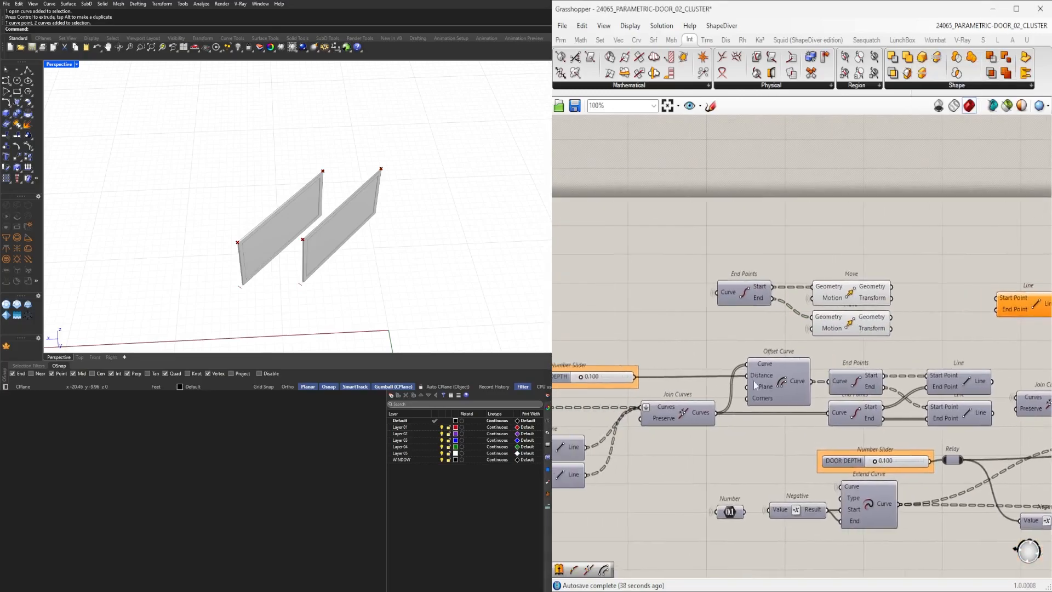
{"action": "right_click_drag", "start_coordinate": [852, 417], "coordinate": [774, 388]}
{"action": "left_click_drag", "start_coordinate": [950, 282], "coordinate": [870, 273]}
Wire the End Points output into the new Line component's Start Point input.
{"action": "left_click", "coordinate": [774, 263]}
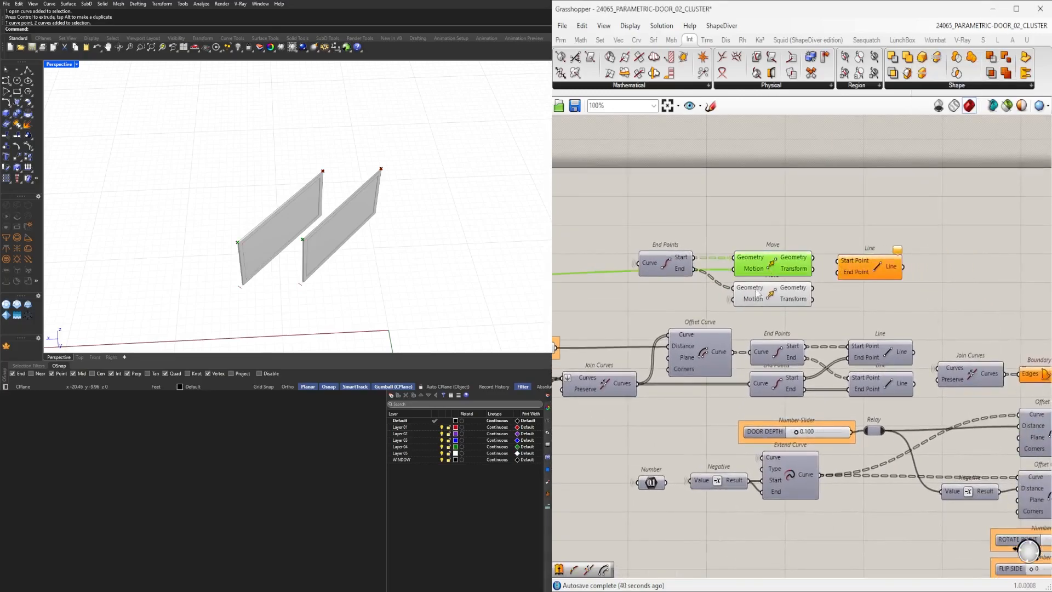
{"action": "left_click", "coordinate": [757, 293]}
{"action": "middle_click", "coordinate": [783, 354]}
{"action": "left_click", "coordinate": [783, 352]}
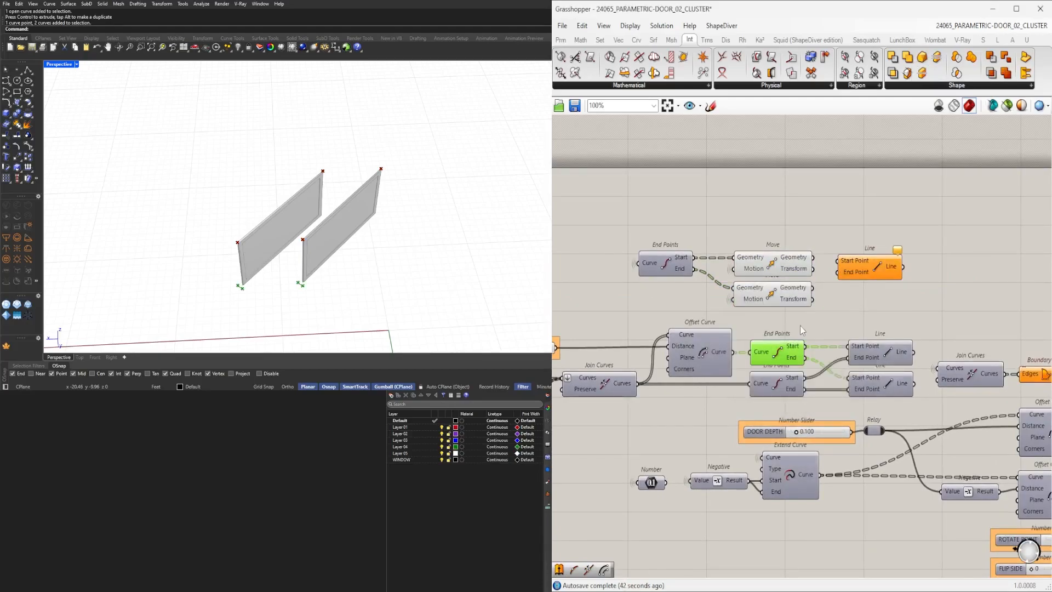
{"action": "middle_click", "coordinate": [780, 349]}
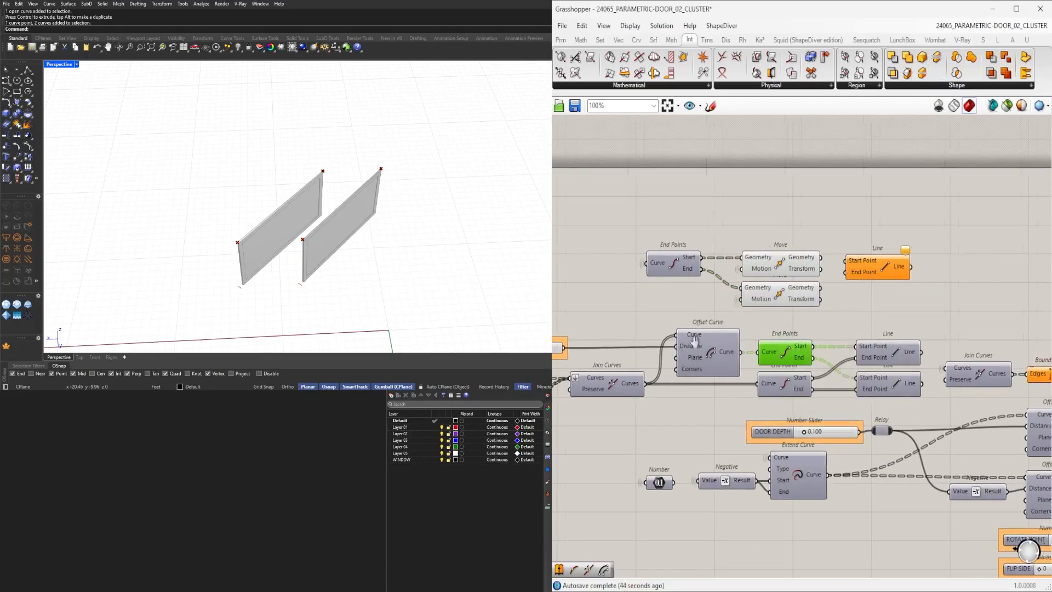
{"action": "right_click_drag", "start_coordinate": [665, 262], "coordinate": [808, 241]}
{"action": "left_click", "coordinate": [810, 242]}
{"action": "left_click", "coordinate": [828, 221]}
{"action": "right_click_drag", "start_coordinate": [987, 247], "coordinate": [855, 284]}
{"action": "left_click", "coordinate": [745, 256]}
{"action": "left_click_drag", "start_coordinate": [881, 279], "coordinate": [874, 251]}
{"action": "left_click", "coordinate": [671, 278]}
{"action": "left_click", "coordinate": [767, 288]}
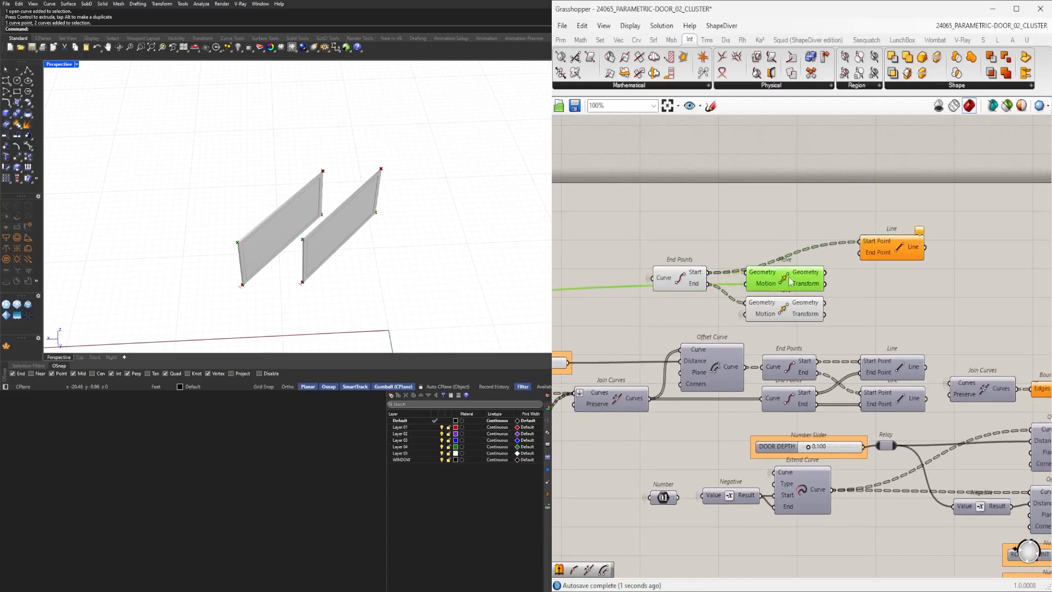
Create a second Line component connected to the Move outputs for its start and end points.
{"action": "mouse_move", "coordinate": [889, 252]}
{"action": "left_mouse_down"}
{"action": "mouse_move", "coordinate": [914, 243]}
{"action": "mouse_move", "coordinate": [913, 270]}
{"action": "mouse_move", "coordinate": [889, 265]}
{"action": "left_mouse_up"}
{"action": "left_click", "coordinate": [791, 281]}
{"action": "left_click", "coordinate": [897, 268]}
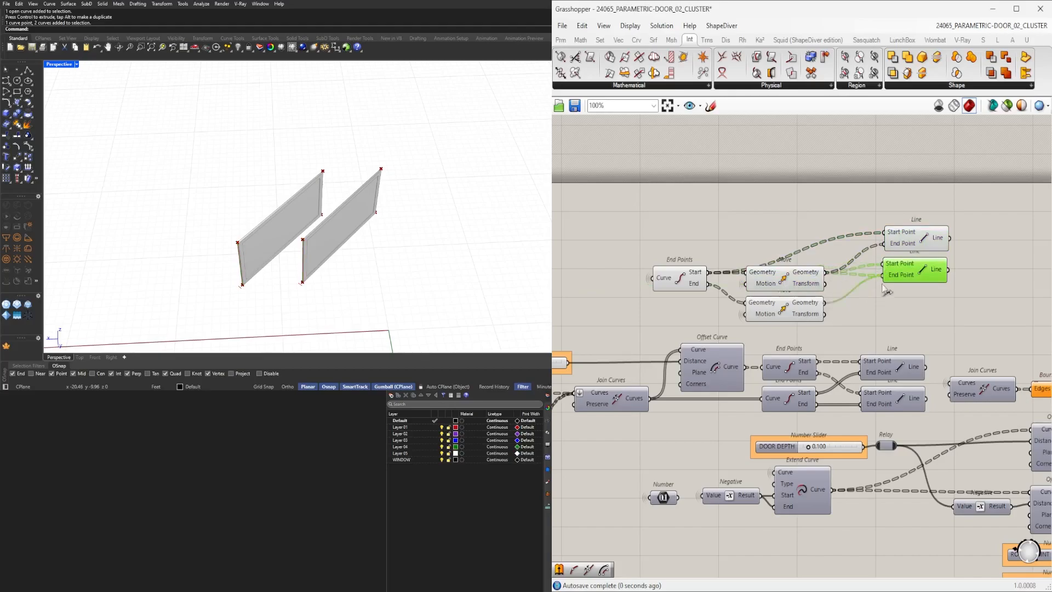
Add a third Line component and wire it to the End Points and Move outputs.
{"action": "right_click_drag", "start_coordinate": [972, 268], "coordinate": [891, 264]}
{"action": "left_click_drag", "start_coordinate": [912, 294], "coordinate": [835, 238]}
{"action": "left_click_drag", "start_coordinate": [839, 238], "coordinate": [885, 220]}
{"action": "left_click", "coordinate": [924, 270]}
{"action": "left_click_drag", "start_coordinate": [878, 268], "coordinate": [885, 275]}
{"action": "left_click", "coordinate": [743, 286]}
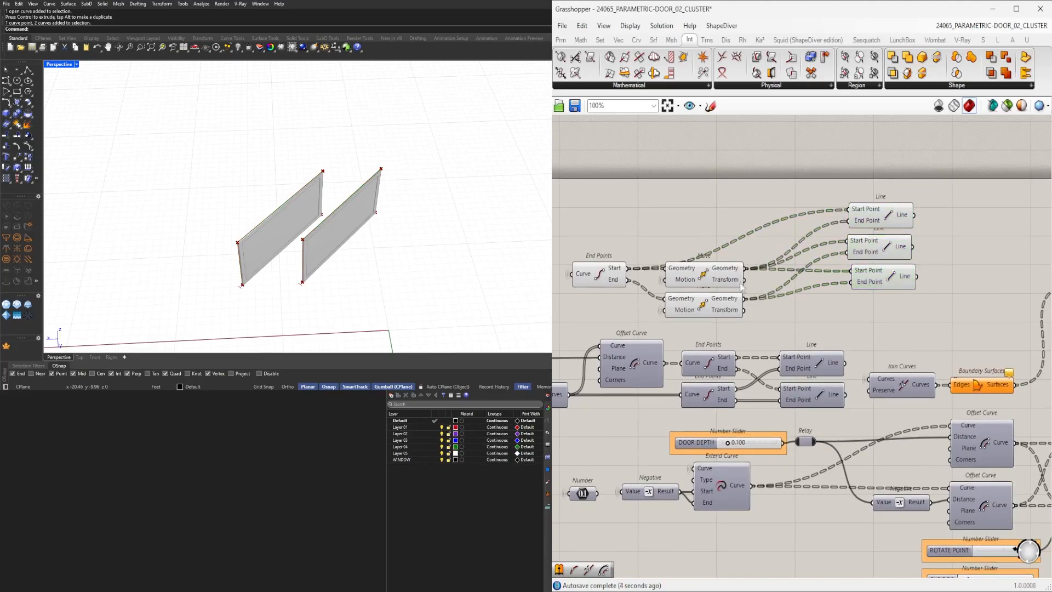
{"action": "left_click", "coordinate": [706, 305]}
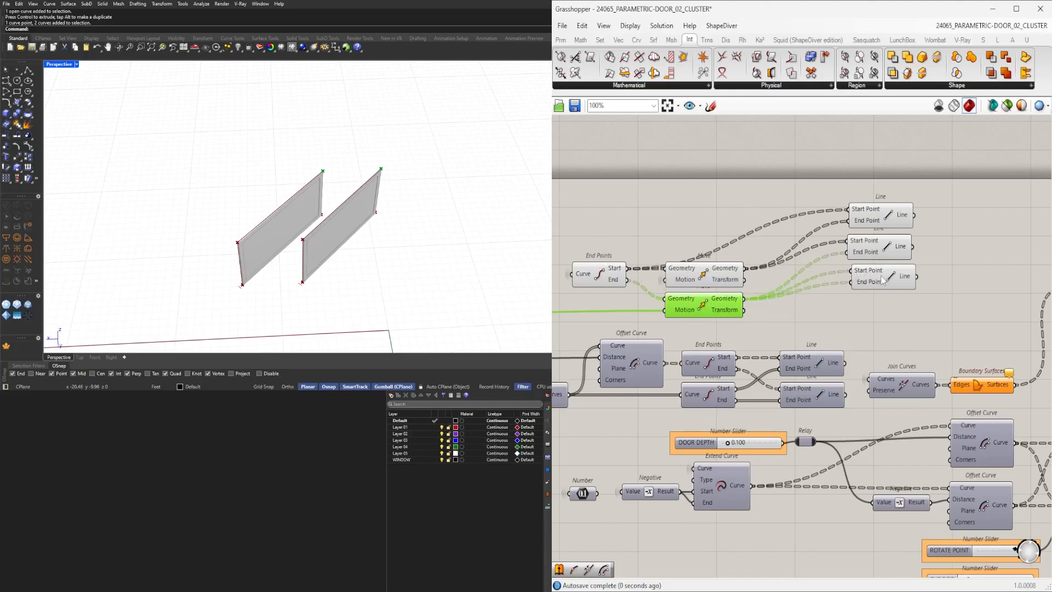
{"action": "left_click_drag", "start_coordinate": [884, 281], "coordinate": [878, 281]}
{"action": "left_click", "coordinate": [601, 277]}
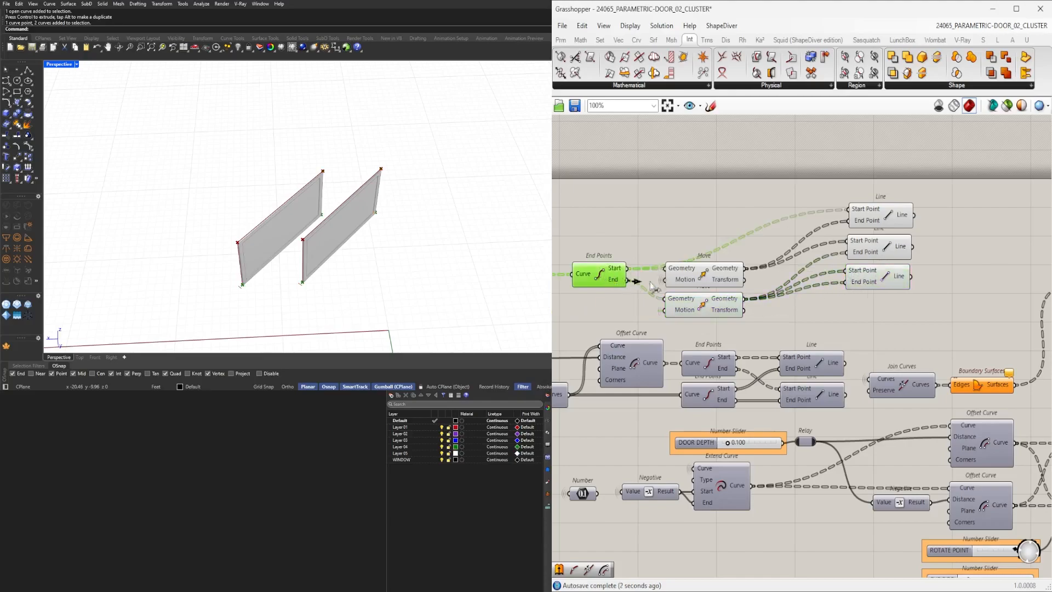
{"action": "left_click", "coordinate": [900, 283]}
Add a Join Curves component, join the three Line outputs, and feed the result into Sweep1's Rail input.
{"action": "right_click_drag", "start_coordinate": [427, 213], "coordinate": [246, 213]}
{"action": "right_click_drag", "start_coordinate": [855, 329], "coordinate": [774, 334]}
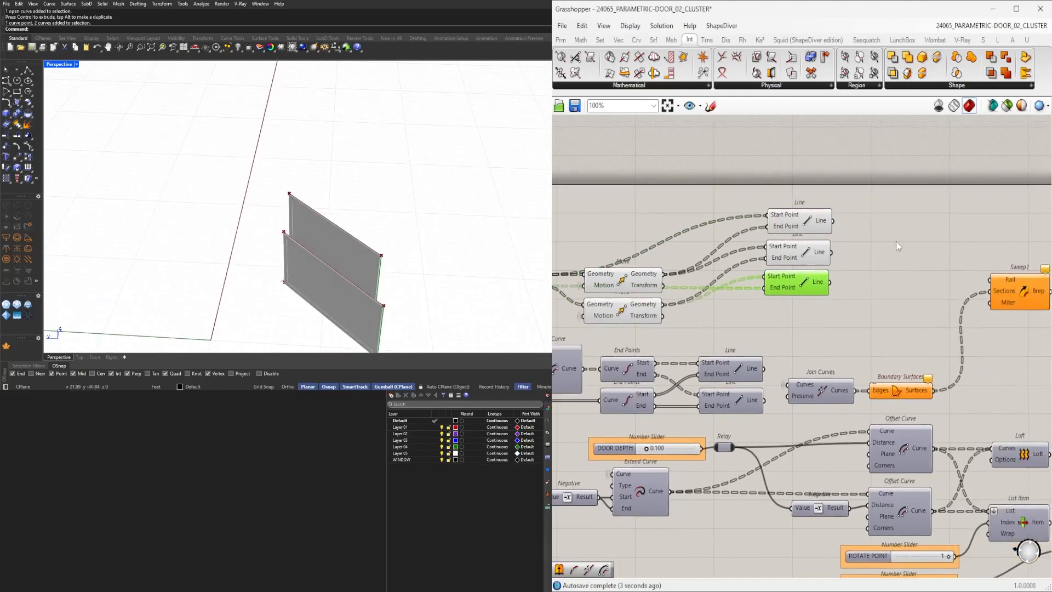
{"action": "double_click", "coordinate": [893, 272]}
{"action": "type", "text": "join"}
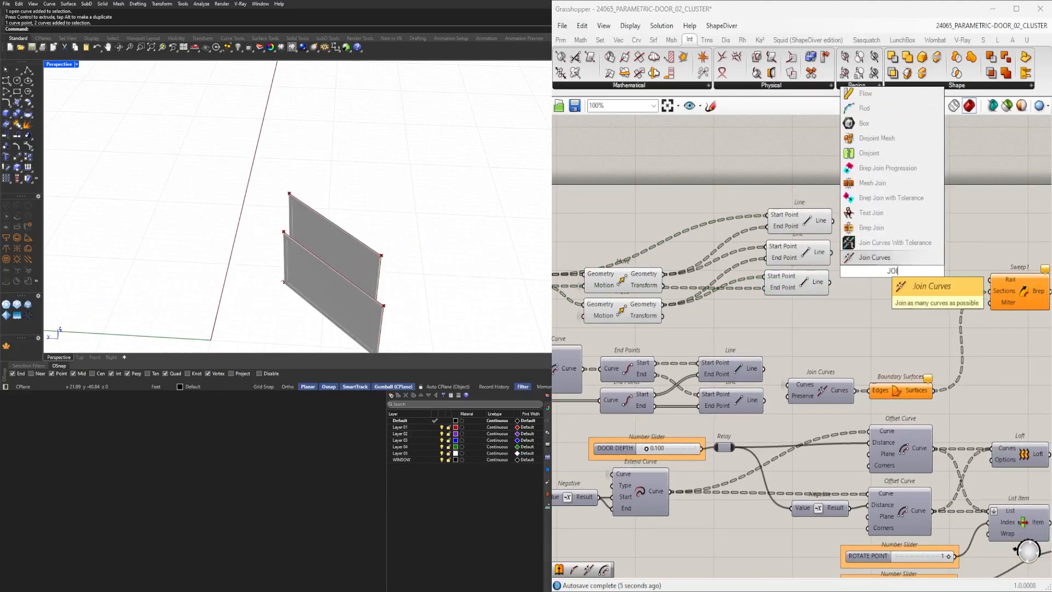
{"action": "key", "text": "Return"}
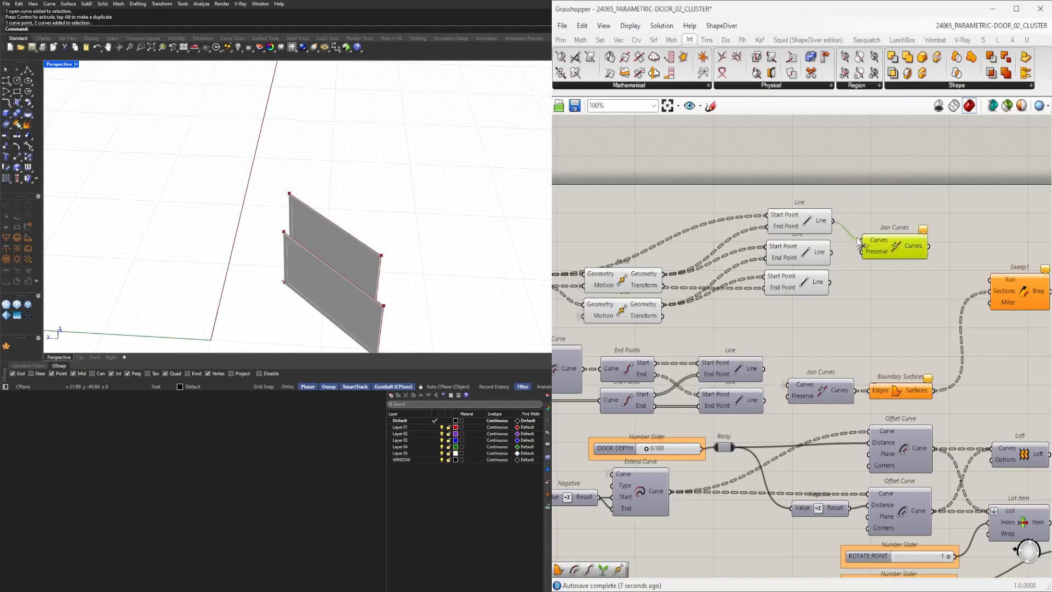
{"action": "left_click_drag", "start_coordinate": [885, 250], "coordinate": [881, 261]}
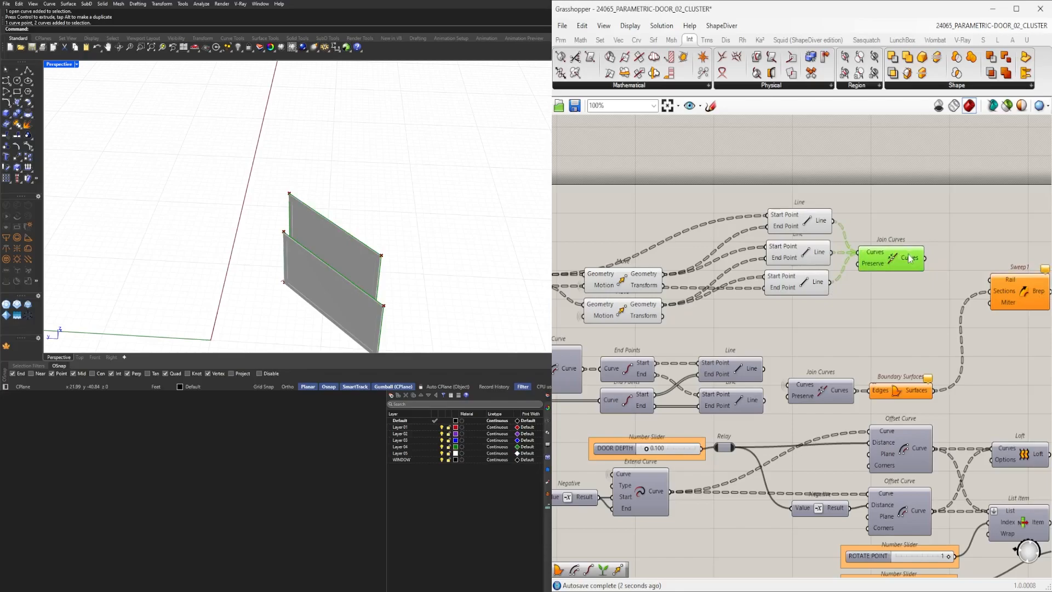
{"action": "right_click_drag", "start_coordinate": [932, 263], "coordinate": [850, 245]}
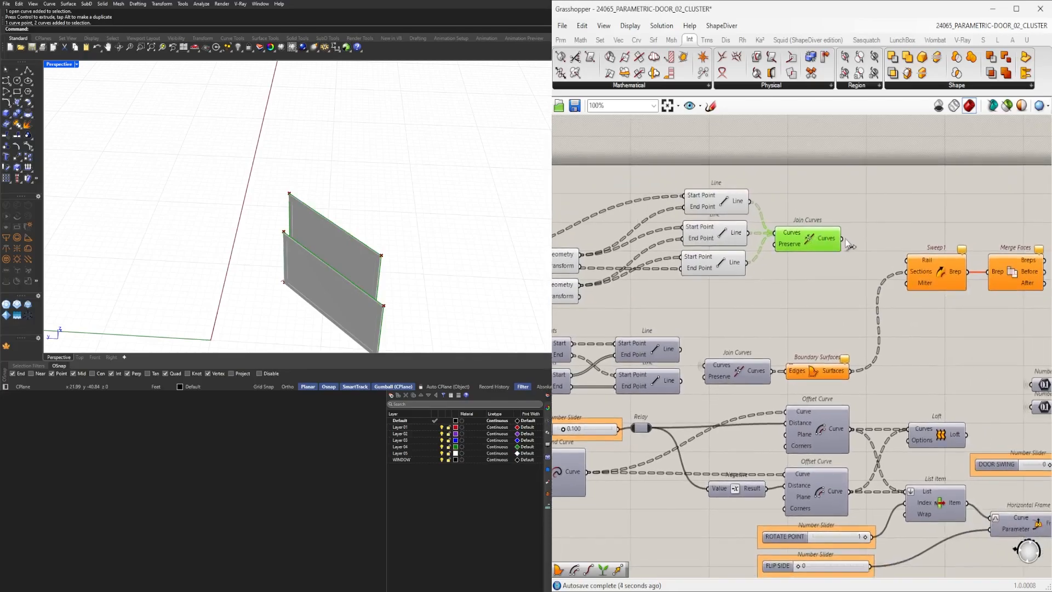
{"action": "left_click_drag", "start_coordinate": [911, 263], "coordinate": [912, 263]}
{"action": "right_click_drag", "start_coordinate": [307, 247], "coordinate": [269, 283]}
{"action": "left_click", "coordinate": [899, 223]}
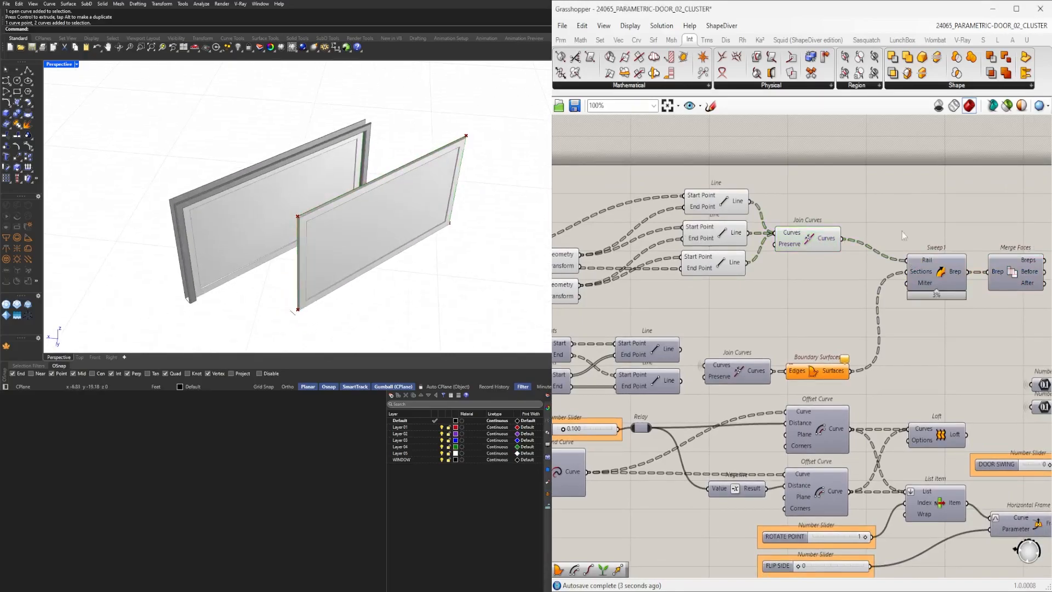
{"action": "left_click", "coordinate": [806, 243]}
Rearrange the three Line components and the Join Curves component neatly on the canvas.
{"action": "left_click_drag", "start_coordinate": [858, 286], "coordinate": [679, 183]}
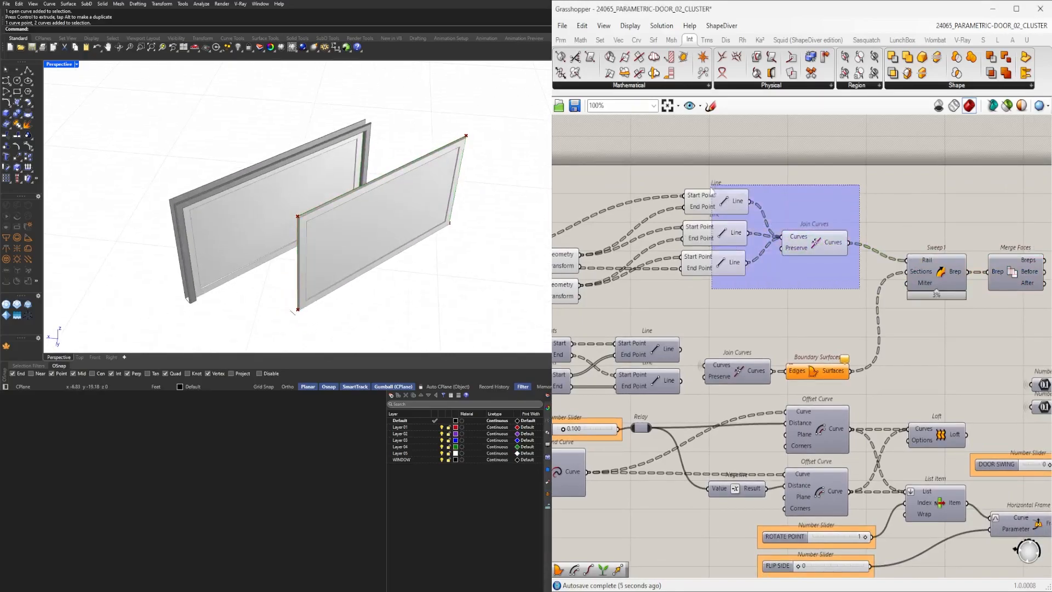
{"action": "right_click_drag", "start_coordinate": [689, 220], "coordinate": [839, 208]}
{"action": "left_click_drag", "start_coordinate": [838, 208], "coordinate": [781, 246]}
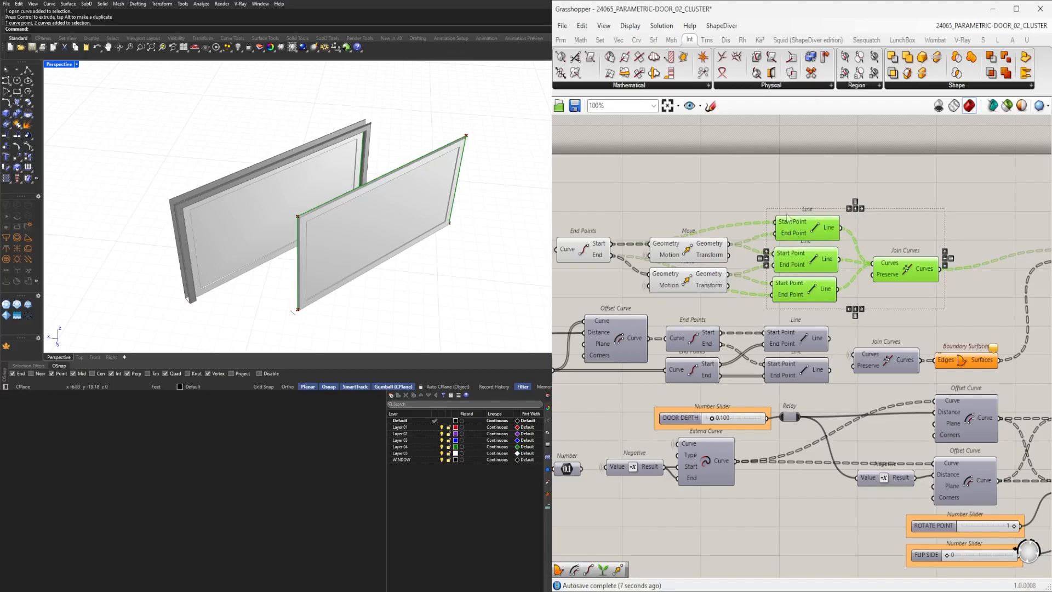
{"action": "left_click", "coordinate": [750, 249]}
{"action": "left_click_drag", "start_coordinate": [576, 256], "coordinate": [578, 239]}
{"action": "right_click_drag", "start_coordinate": [945, 266], "coordinate": [694, 285]}
{"action": "left_click", "coordinate": [693, 287]}
{"action": "right_click_drag", "start_coordinate": [744, 339], "coordinate": [822, 294]}
{"action": "left_click", "coordinate": [810, 333]}
{"action": "middle_click", "coordinate": [790, 337]}
{"action": "right_click_drag", "start_coordinate": [428, 299], "coordinate": [285, 96]}
{"action": "scroll", "coordinate": [317, 106], "scroll_direction": "up", "scroll_amount": 3}
{"action": "right_click_drag", "start_coordinate": [182, 171], "coordinate": [257, 186]}
{"action": "scroll", "coordinate": [787, 351], "scroll_direction": "down", "scroll_amount": 2}
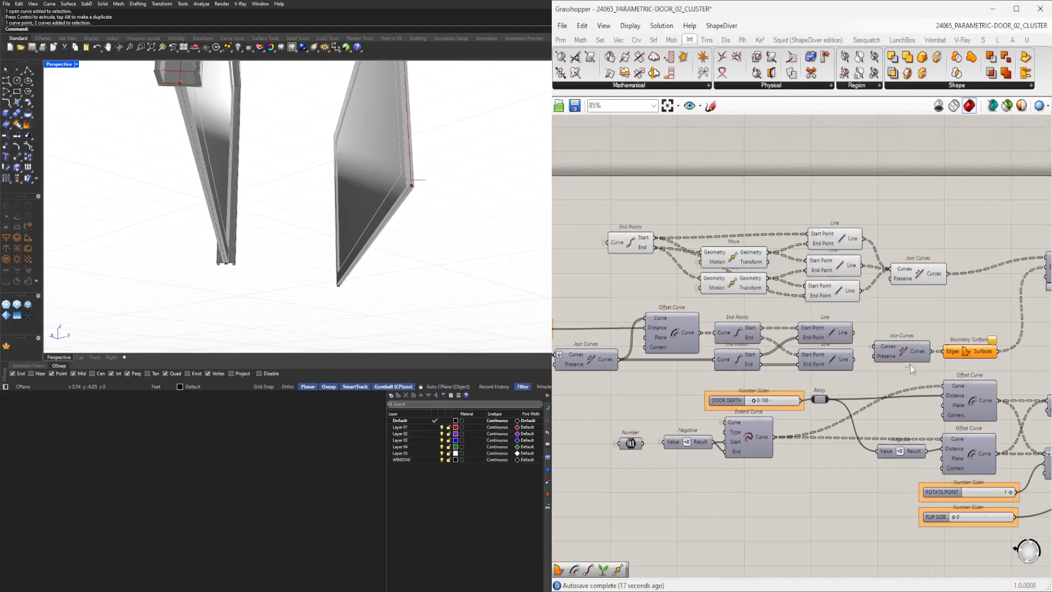
Inspect the data arriving at the lower Join Curves component's Curves input.
{"action": "scroll", "coordinate": [900, 353], "scroll_direction": "up", "scroll_amount": 2}
{"action": "middle_click", "coordinate": [893, 318]}
{"action": "left_click", "coordinate": [905, 350]}
{"action": "scroll", "coordinate": [433, 204], "scroll_direction": "up", "scroll_amount": 2}
{"action": "right_click_drag", "start_coordinate": [433, 204], "coordinate": [426, 215]}
{"action": "right_click_drag", "start_coordinate": [723, 374], "coordinate": [812, 377]}
{"action": "right_click_drag", "start_coordinate": [965, 377], "coordinate": [890, 350]}
{"action": "left_click", "coordinate": [890, 350]}
{"action": "left_click", "coordinate": [910, 335]}
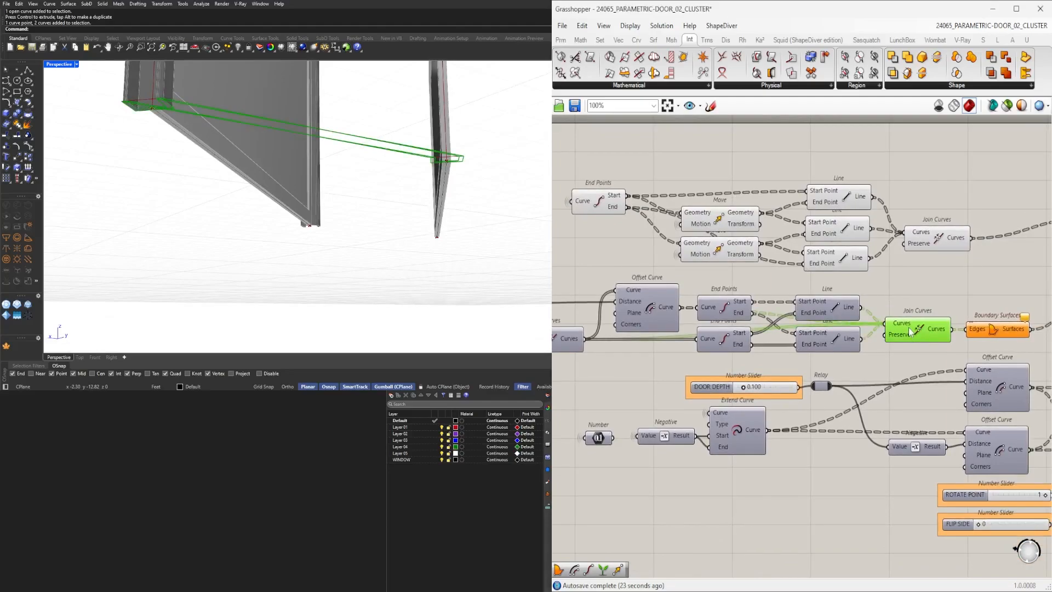
{"action": "mouse_move", "coordinate": [910, 329]}
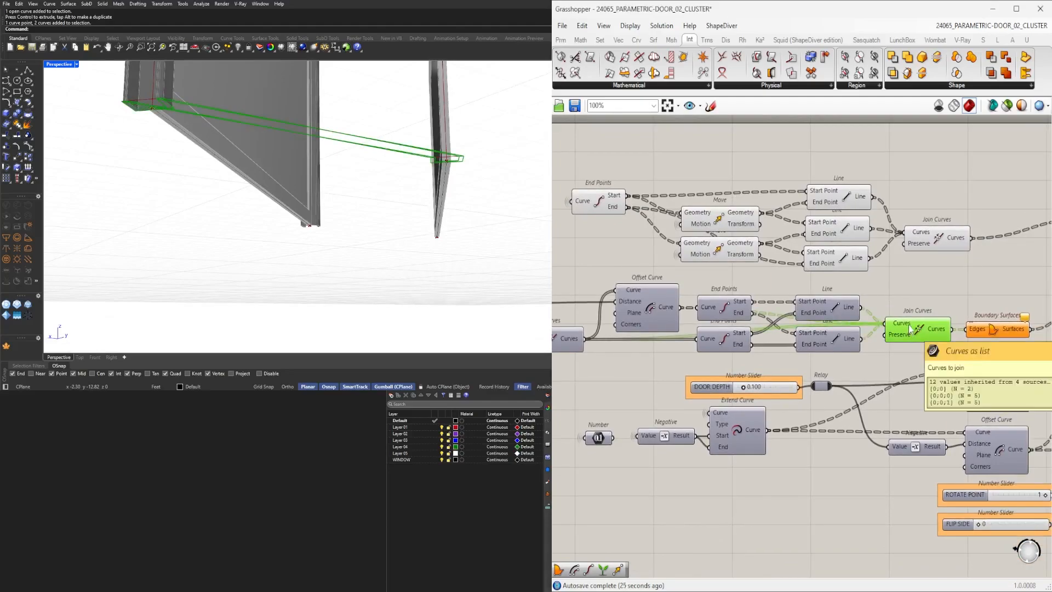
Move the lower Join Curves component down beside the DOOR DEPTH slider row.
{"action": "scroll", "coordinate": [922, 330], "scroll_direction": "up", "scroll_amount": 1}
{"action": "scroll", "coordinate": [916, 333], "scroll_direction": "down", "scroll_amount": 1}
{"action": "scroll", "coordinate": [908, 337], "scroll_direction": "up", "scroll_amount": 3}
{"action": "left_click_drag", "start_coordinate": [899, 329], "coordinate": [913, 386]}
{"action": "scroll", "coordinate": [912, 382], "scroll_direction": "down", "scroll_amount": 3}
{"action": "right_click_drag", "start_coordinate": [737, 392], "coordinate": [812, 386]}
{"action": "scroll", "coordinate": [657, 385], "scroll_direction": "up", "scroll_amount": 1}
{"action": "left_click_drag", "start_coordinate": [631, 357], "coordinate": [612, 412]}
{"action": "right_click_drag", "start_coordinate": [847, 396], "coordinate": [762, 379]}
{"action": "left_click_drag", "start_coordinate": [969, 364], "coordinate": [969, 383]}
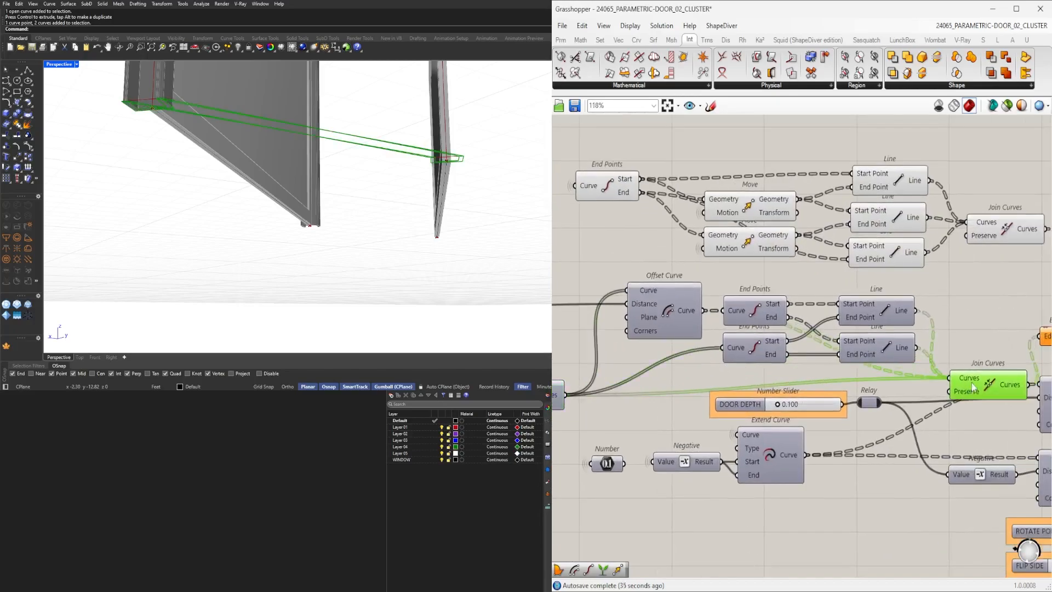
Insert a Graft Tree component in front of the lower Join Curves' Curves input.
{"action": "double_click", "coordinate": [631, 416]}
{"action": "type", "text": "GRA"}
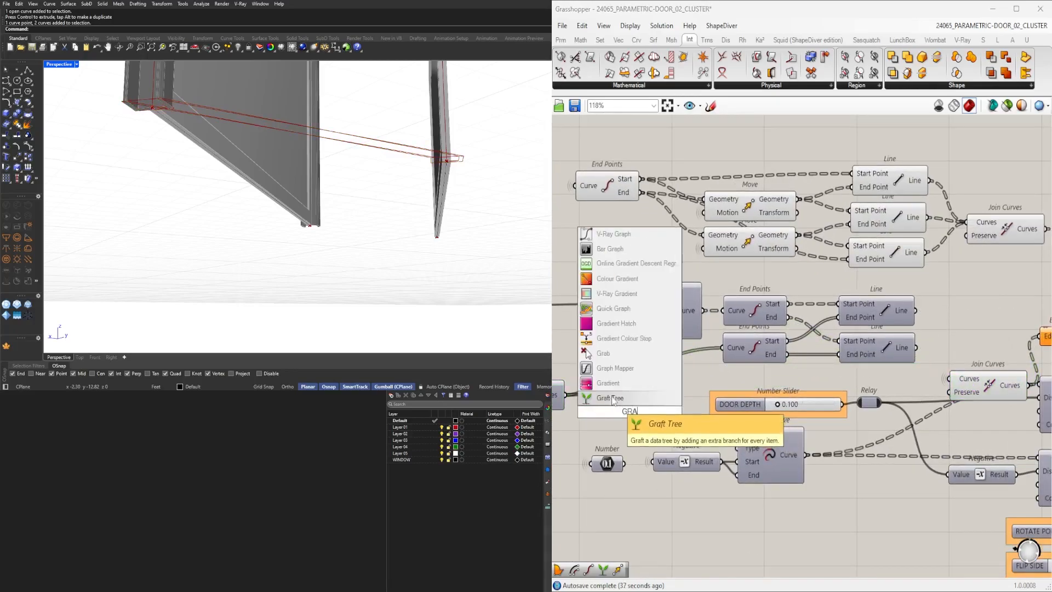
{"action": "left_click", "coordinate": [614, 400]}
{"action": "left_click_drag", "start_coordinate": [566, 396], "coordinate": [758, 383]}
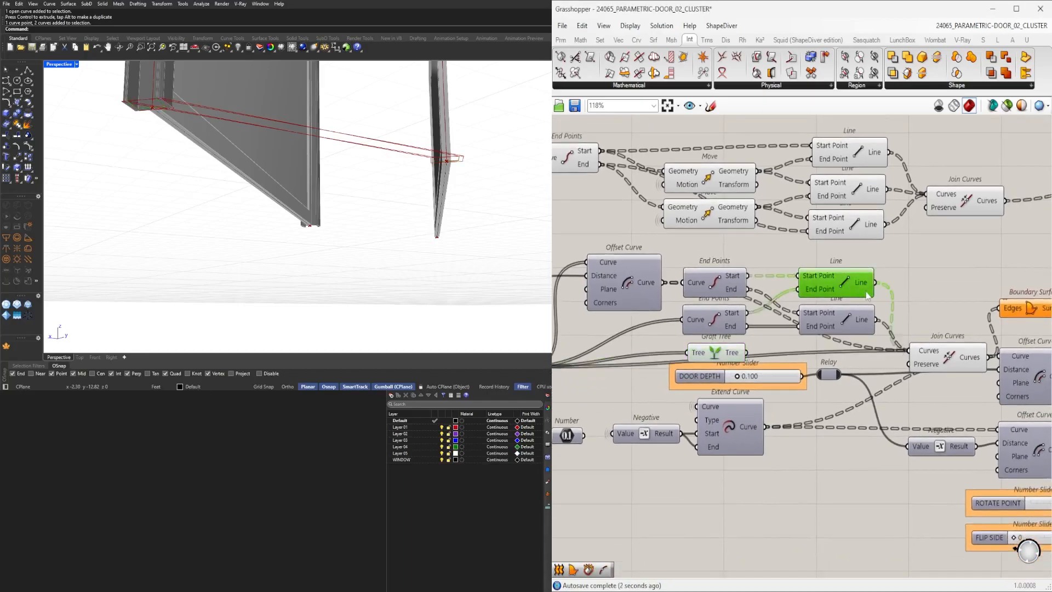
{"action": "left_click_drag", "start_coordinate": [935, 345], "coordinate": [908, 350]}
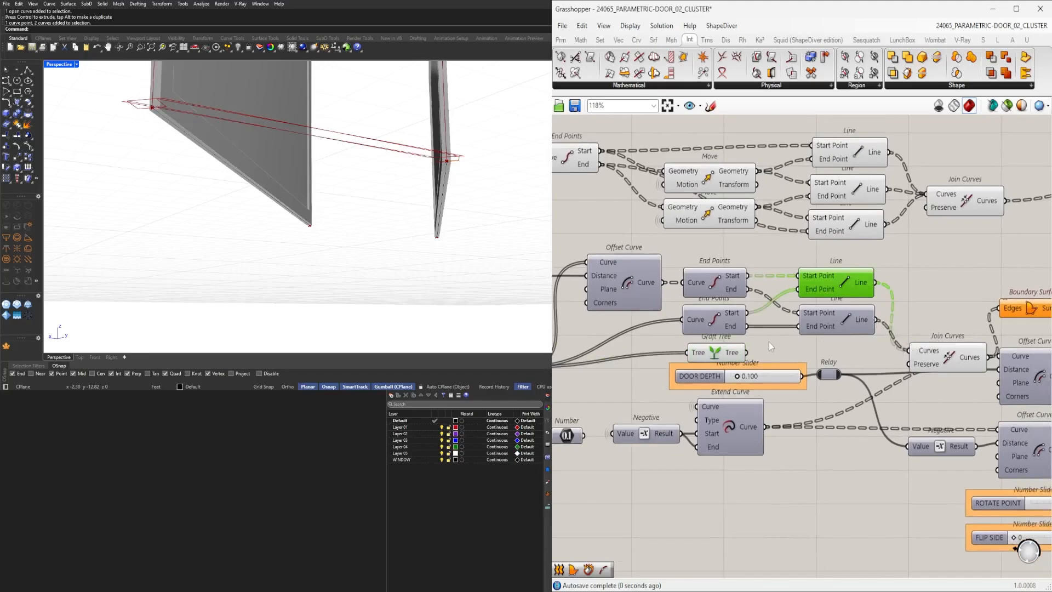
{"action": "left_click_drag", "start_coordinate": [748, 355], "coordinate": [915, 354]}
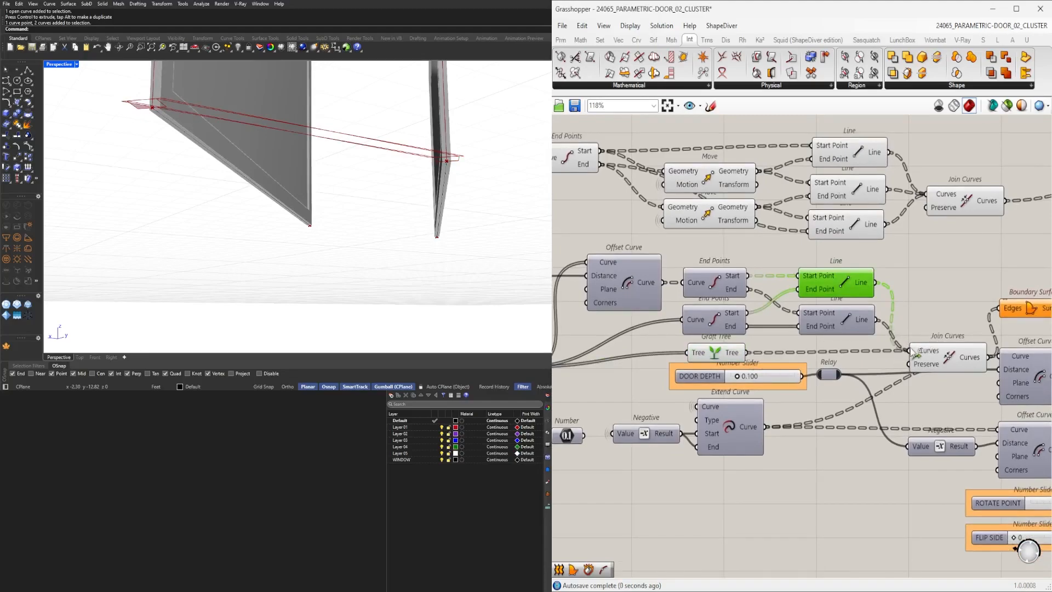
Graft the lower Line component's End Point input.
{"action": "scroll", "coordinate": [865, 284], "scroll_direction": "down", "scroll_amount": 2}
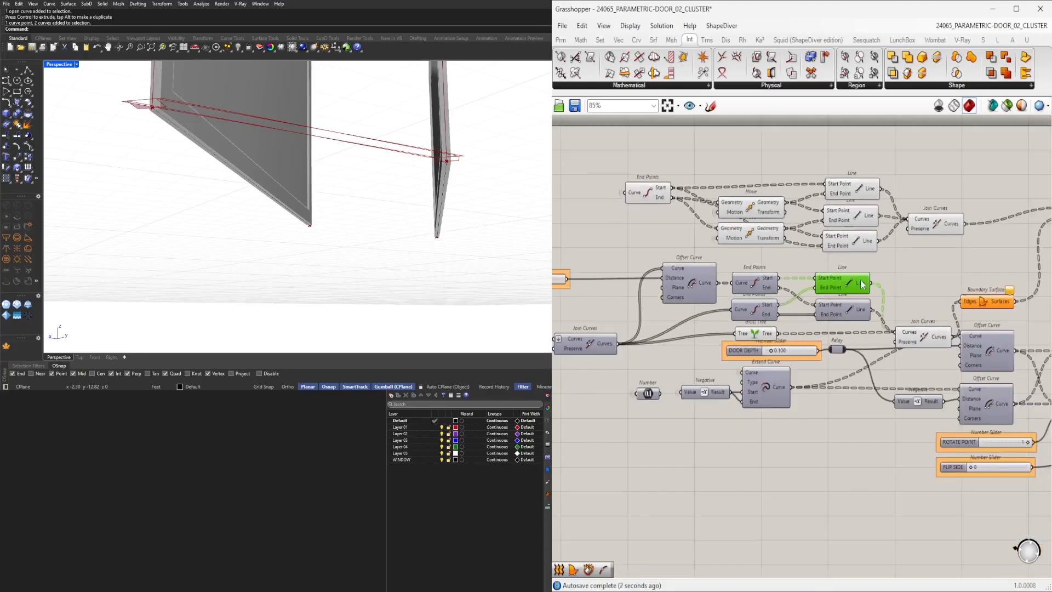
{"action": "scroll", "coordinate": [866, 284], "scroll_direction": "up", "scroll_amount": 2}
{"action": "right_click", "coordinate": [815, 334]}
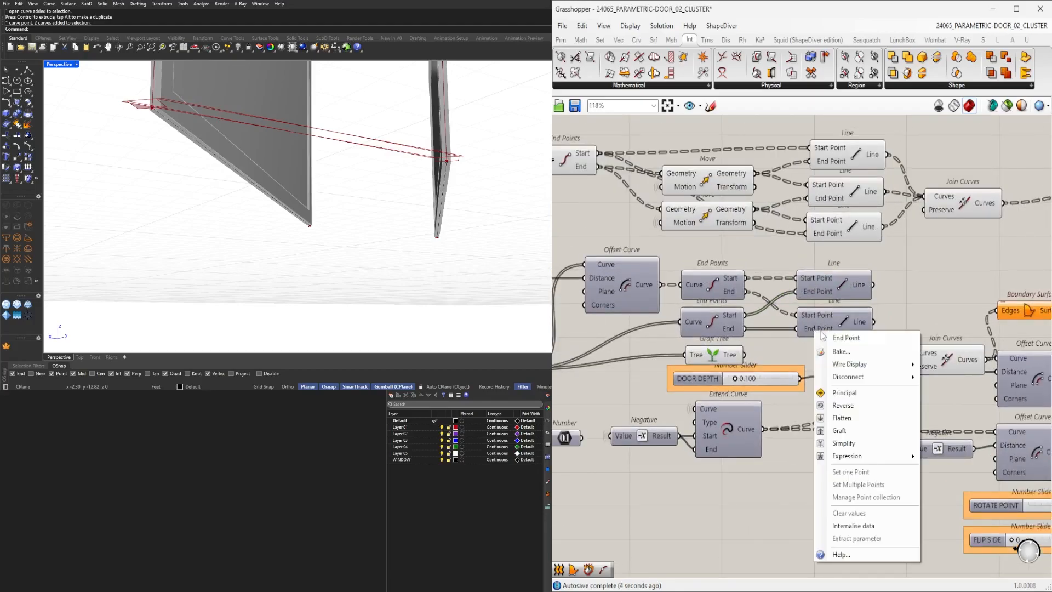
{"action": "left_click", "coordinate": [857, 431]}
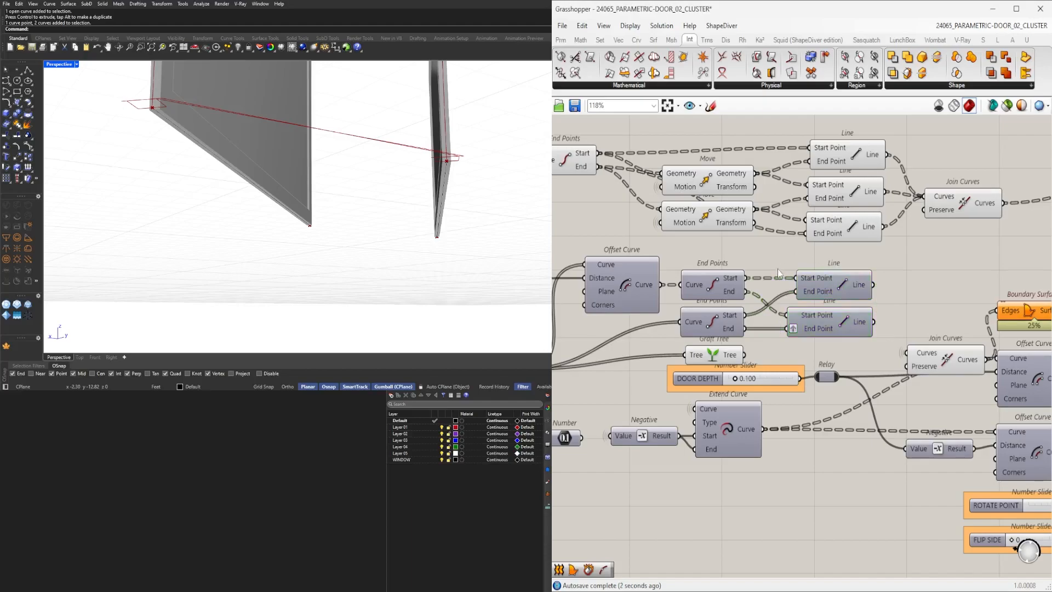
Graft the lower End Points component's Start and End outputs and remove the graft from the Line's End Point input.
{"action": "right_click", "coordinate": [744, 329]}
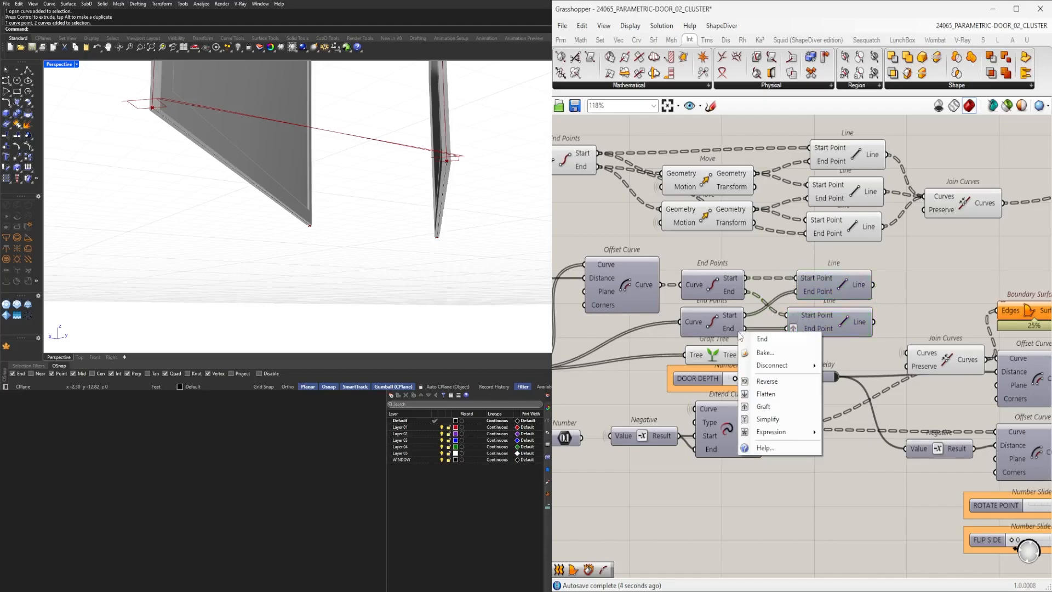
{"action": "left_click", "coordinate": [759, 408]}
{"action": "right_click", "coordinate": [748, 316]}
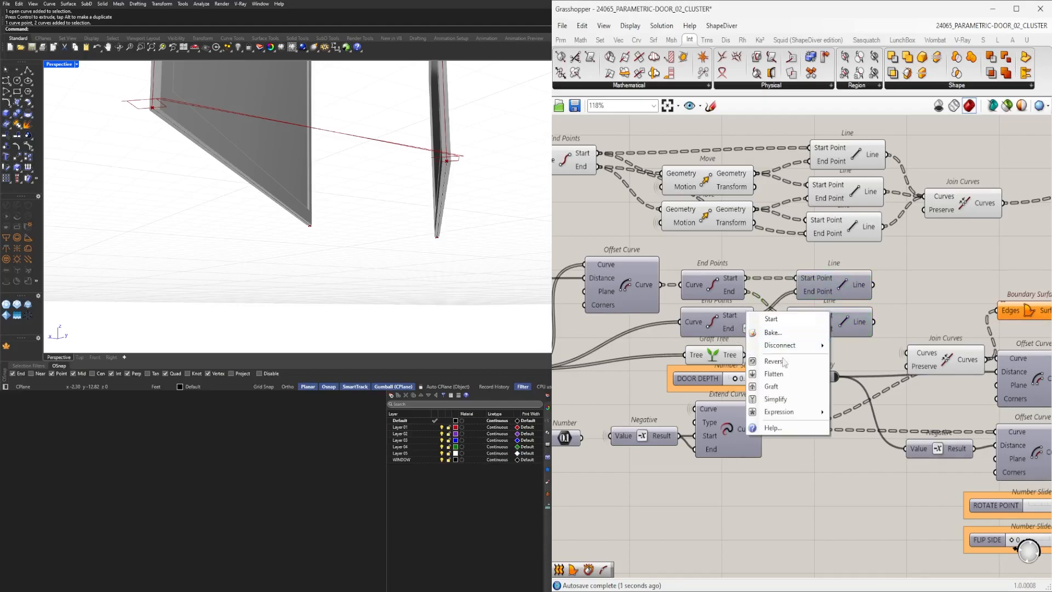
{"action": "left_click", "coordinate": [763, 395]}
{"action": "right_click", "coordinate": [794, 328]}
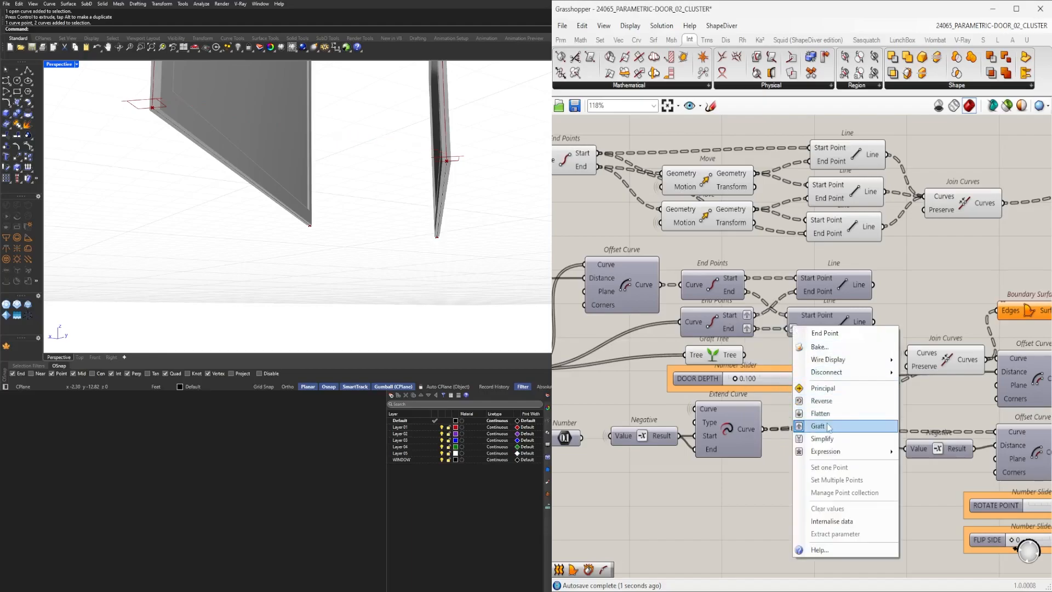
{"action": "left_click", "coordinate": [824, 423]}
Delete the Graft Tree component and wire the incoming curves directly into the Join Curves' Curves input.
{"action": "left_click", "coordinate": [722, 359]}
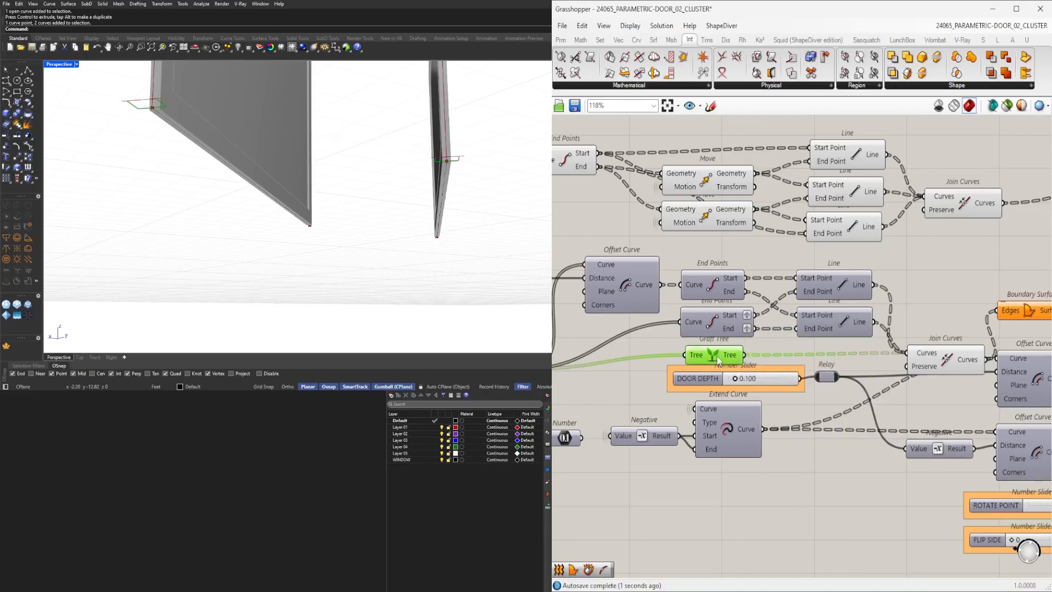
{"action": "right_click_drag", "start_coordinate": [401, 214], "coordinate": [386, 192]}
{"action": "left_click", "coordinate": [670, 342]}
{"action": "left_click", "coordinate": [709, 355]}
{"action": "right_click_drag", "start_coordinate": [736, 375], "coordinate": [770, 378]}
{"action": "scroll", "coordinate": [772, 380], "scroll_direction": "down", "scroll_amount": 1}
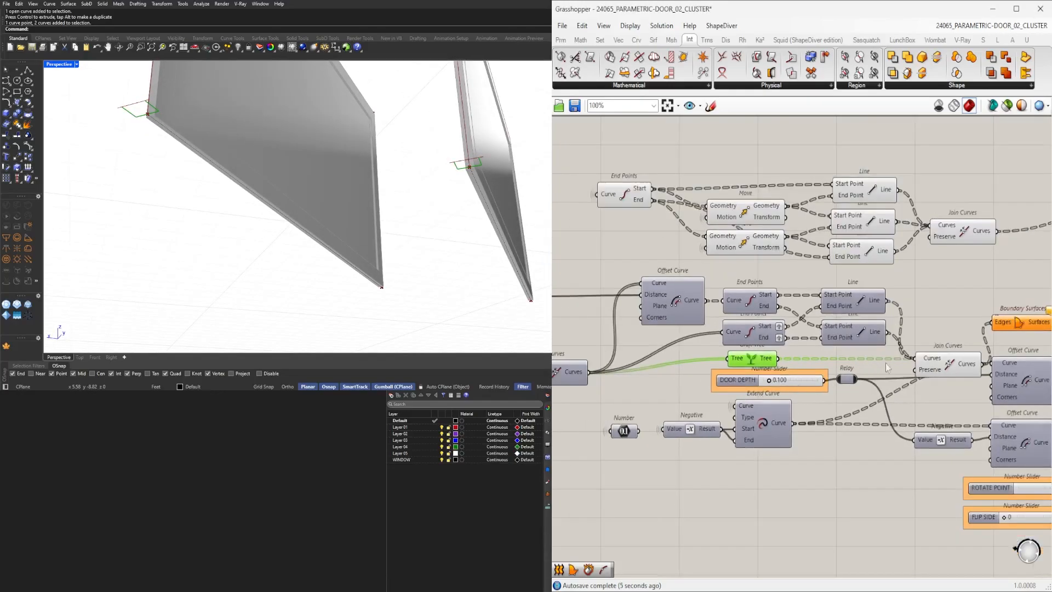
{"action": "left_click_drag", "start_coordinate": [914, 360], "coordinate": [776, 362], "text": "ctrl"}
{"action": "left_click_drag", "start_coordinate": [590, 378], "coordinate": [975, 367]}
{"action": "left_click", "coordinate": [932, 361]}
{"action": "scroll", "coordinate": [760, 365], "scroll_direction": "up", "scroll_amount": 1}
{"action": "left_click", "coordinate": [755, 359]}
{"action": "key", "text": "Delete"}
Examine the joined profile curves in the viewport from several angles.
{"action": "right_click_drag", "start_coordinate": [359, 236], "coordinate": [449, 231]}
{"action": "left_click_drag", "start_coordinate": [972, 364], "coordinate": [977, 380]}
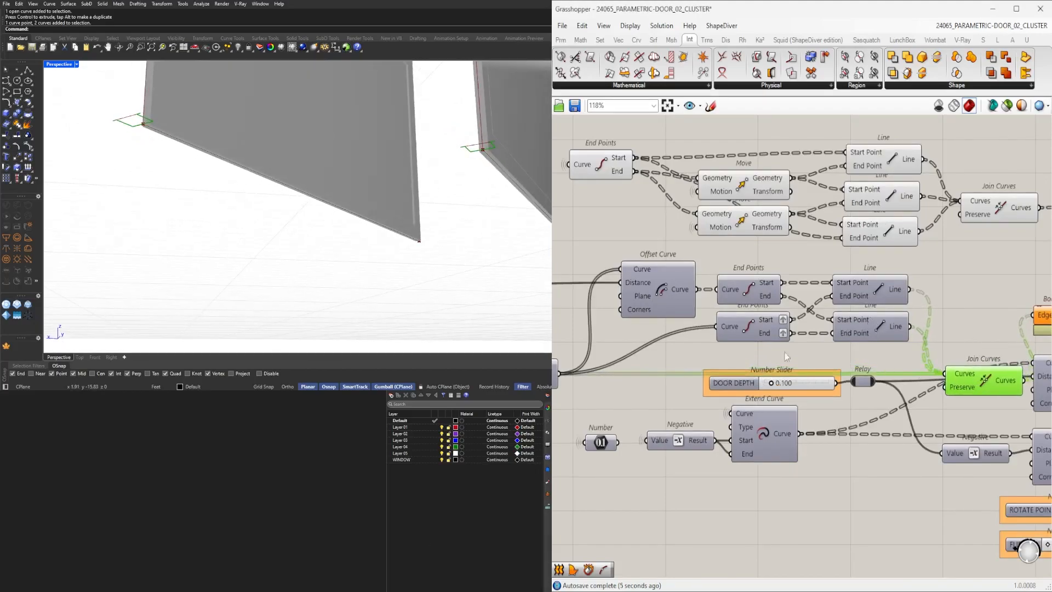
{"action": "left_click_drag", "start_coordinate": [849, 349], "coordinate": [964, 386]}
{"action": "right_click_drag", "start_coordinate": [300, 270], "coordinate": [138, 210]}
{"action": "scroll", "coordinate": [148, 238], "scroll_direction": "up", "scroll_amount": 6}
{"action": "scroll", "coordinate": [173, 239], "scroll_direction": "up", "scroll_amount": 4}
{"action": "scroll", "coordinate": [165, 212], "scroll_direction": "down", "scroll_amount": 7}
{"action": "right_click_drag", "start_coordinate": [270, 221], "coordinate": [340, 225]}
{"action": "scroll", "coordinate": [482, 242], "scroll_direction": "up", "scroll_amount": 5}
{"action": "right_click_drag", "start_coordinate": [472, 247], "coordinate": [389, 270]}
{"action": "right_click_drag", "start_coordinate": [887, 356], "coordinate": [709, 347]}
{"action": "scroll", "coordinate": [710, 347], "scroll_direction": "down", "scroll_amount": 4}
{"action": "right_click_drag", "start_coordinate": [866, 333], "coordinate": [859, 377]}
{"action": "scroll", "coordinate": [836, 361], "scroll_direction": "up", "scroll_amount": 3}
{"action": "left_click_drag", "start_coordinate": [711, 435], "coordinate": [694, 436]}
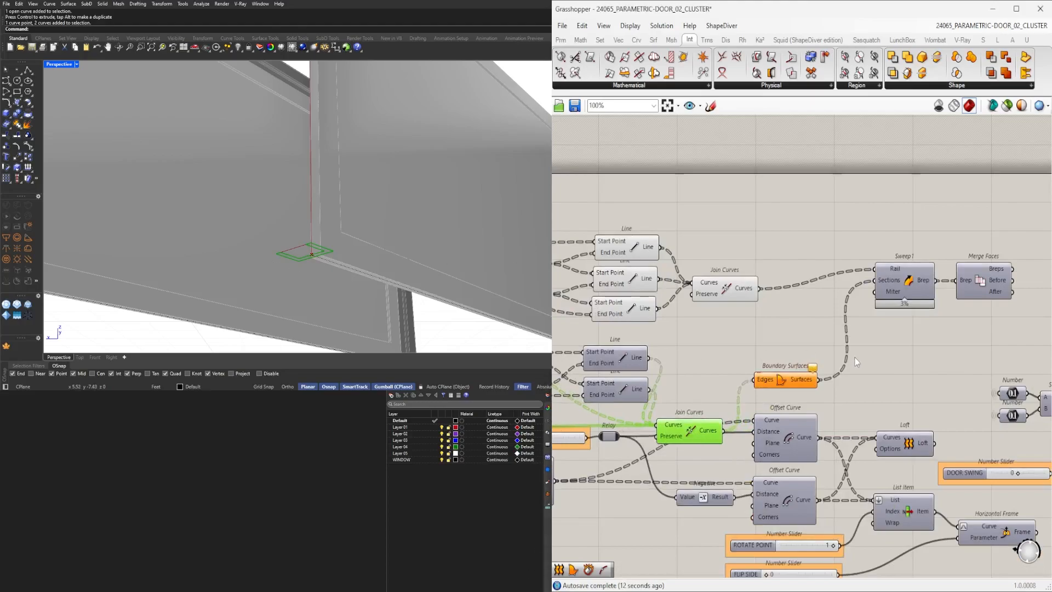
Preview the Boundary Surfaces output and inspect it closely in the viewport.
{"action": "left_click", "coordinate": [778, 384]}
{"action": "middle_click", "coordinate": [777, 384]}
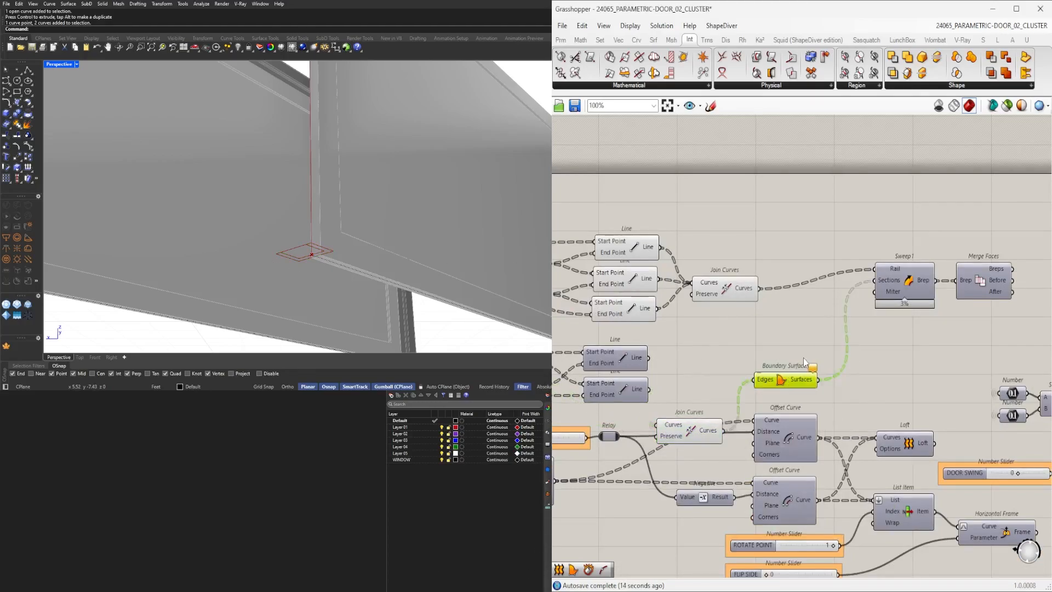
{"action": "left_click_drag", "start_coordinate": [783, 382], "coordinate": [787, 383]}
{"action": "middle_click", "coordinate": [787, 379]}
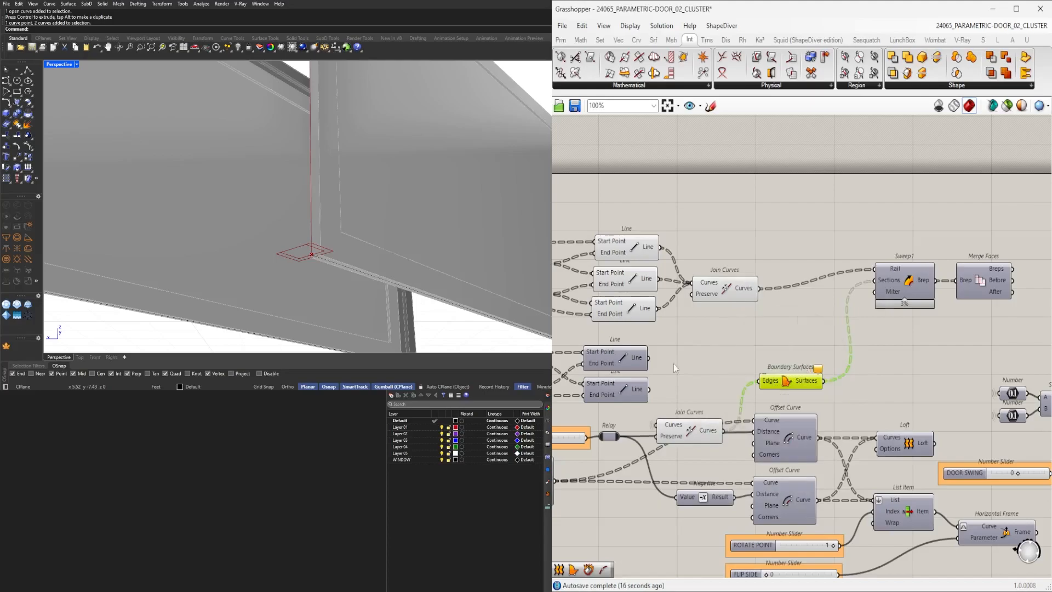
{"action": "scroll", "coordinate": [364, 216], "scroll_direction": "down", "scroll_amount": 5}
{"action": "scroll", "coordinate": [140, 222], "scroll_direction": "up", "scroll_amount": 6}
{"action": "right_click_drag", "start_coordinate": [193, 221], "coordinate": [440, 183]}
{"action": "scroll", "coordinate": [418, 238], "scroll_direction": "down", "scroll_amount": 5}
{"action": "right_click_drag", "start_coordinate": [518, 223], "coordinate": [424, 253], "text": "shift"}
{"action": "scroll", "coordinate": [377, 217], "scroll_direction": "up", "scroll_amount": 6}
{"action": "left_click", "coordinate": [871, 332]}
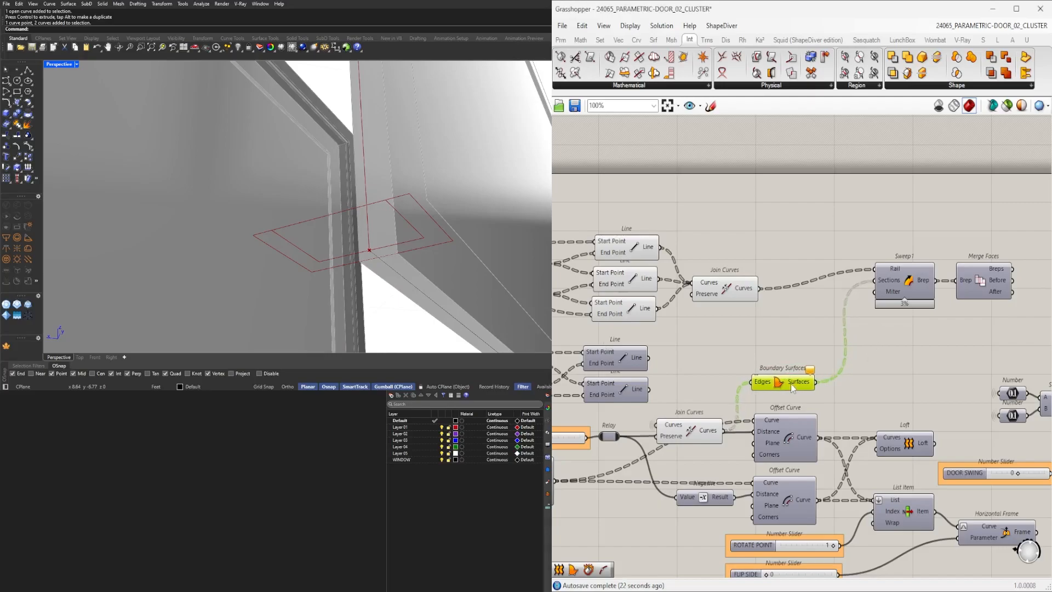
Flatten the Boundary Surfaces component's Edges input.
{"action": "left_click", "coordinate": [690, 431]}
{"action": "scroll", "coordinate": [362, 267], "scroll_direction": "down", "scroll_amount": 5}
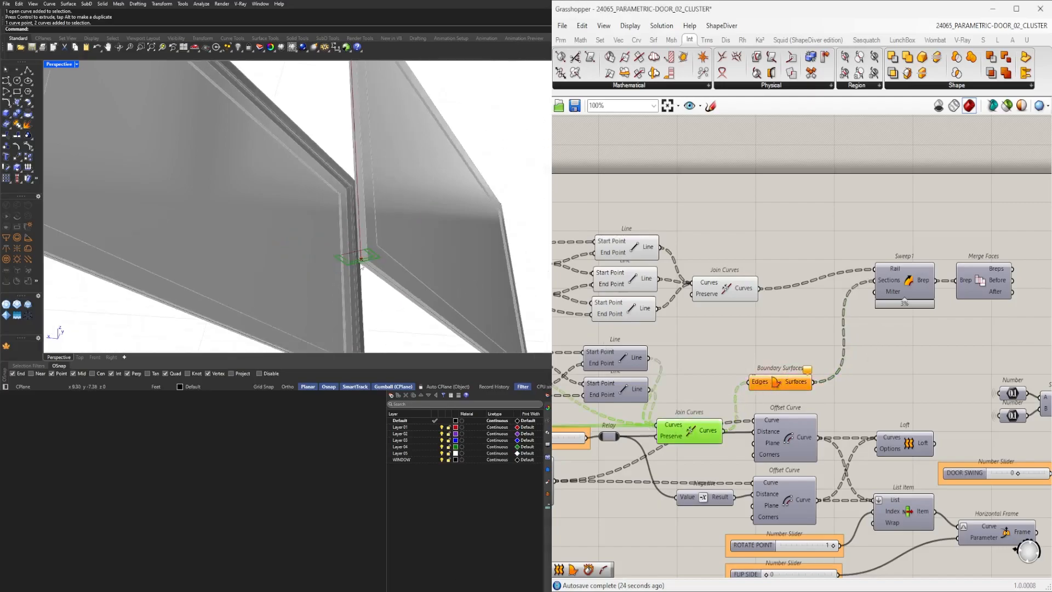
{"action": "scroll", "coordinate": [686, 389], "scroll_direction": "up", "scroll_amount": 2}
{"action": "right_click", "coordinate": [789, 379]}
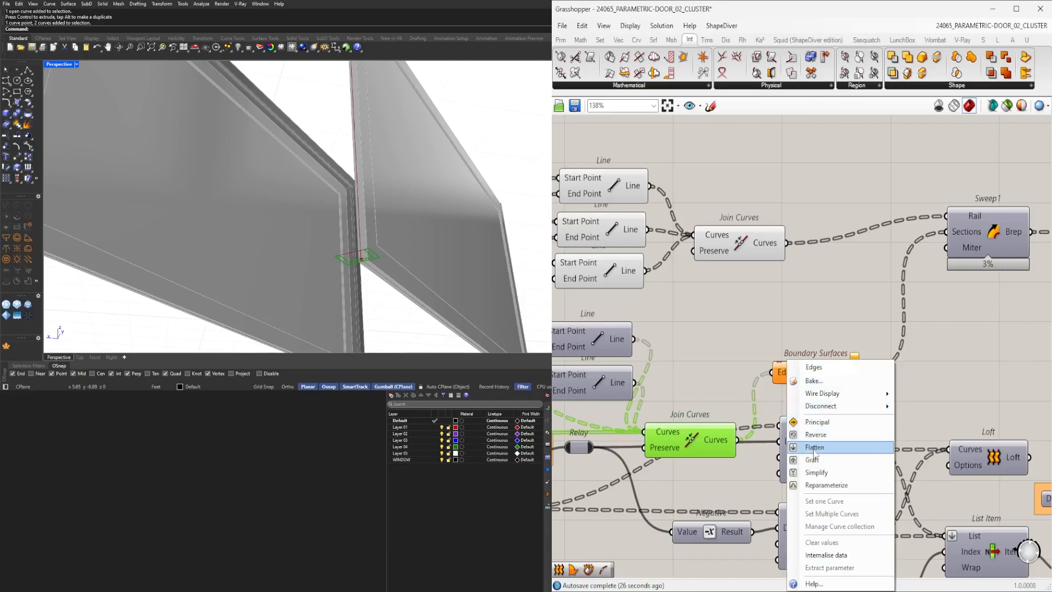
{"action": "left_click", "coordinate": [817, 451]}
{"action": "left_click", "coordinate": [663, 328]}
{"action": "left_click", "coordinate": [824, 373]}
{"action": "right_click", "coordinate": [770, 373]}
{"action": "left_click", "coordinate": [801, 448]}
{"action": "left_click", "coordinate": [713, 444]}
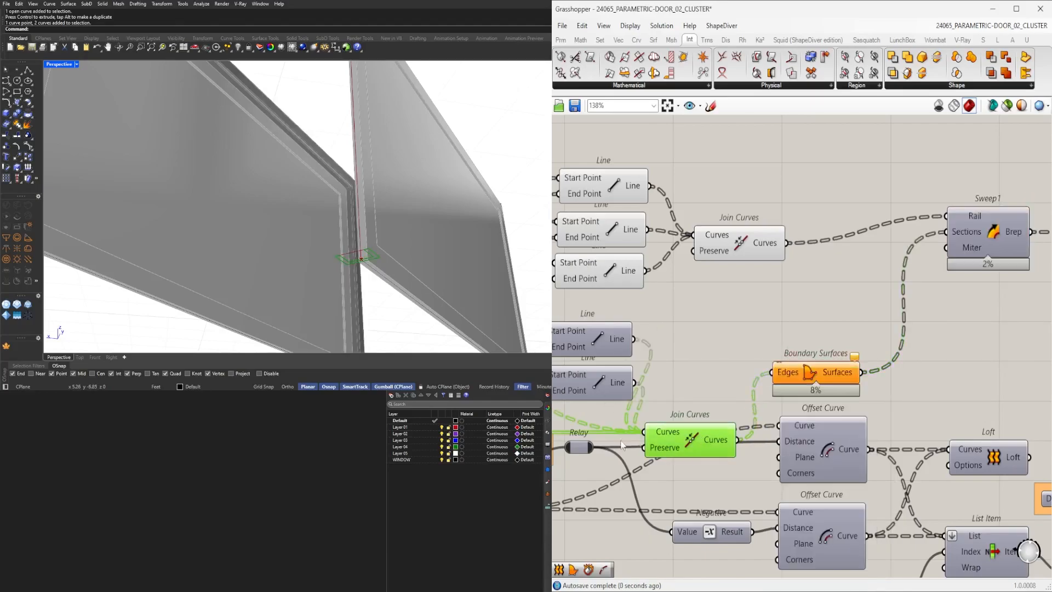
Graft the Join Curves component's Curves input.
{"action": "scroll", "coordinate": [316, 291], "scroll_direction": "down", "scroll_amount": 5}
{"action": "scroll", "coordinate": [277, 263], "scroll_direction": "up", "scroll_amount": 8}
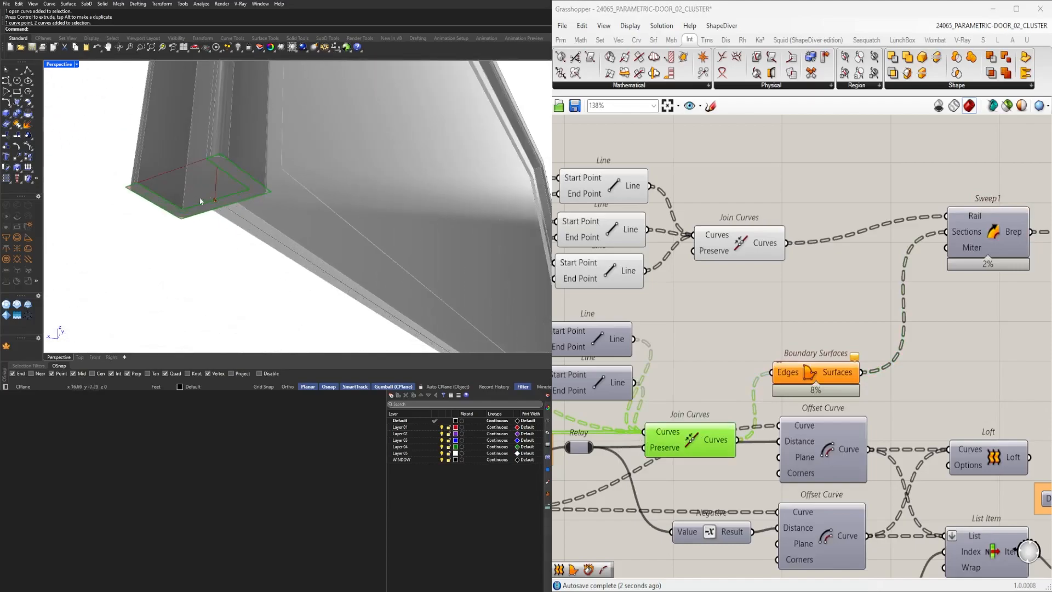
{"action": "right_click_drag", "start_coordinate": [285, 239], "coordinate": [487, 252]}
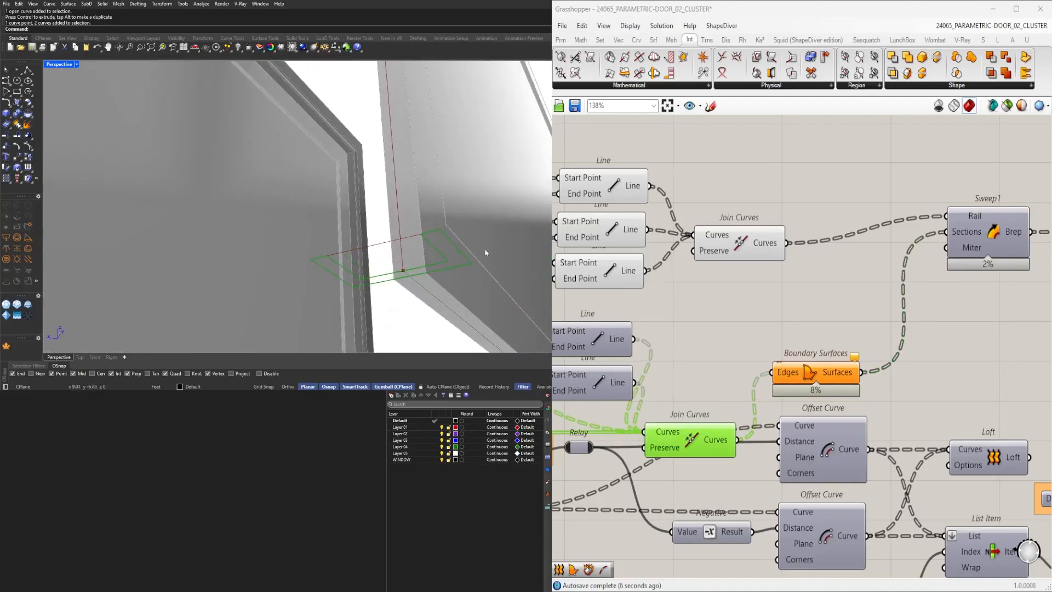
{"action": "right_click_drag", "start_coordinate": [679, 439], "coordinate": [674, 438]}
{"action": "right_click", "coordinate": [658, 436]}
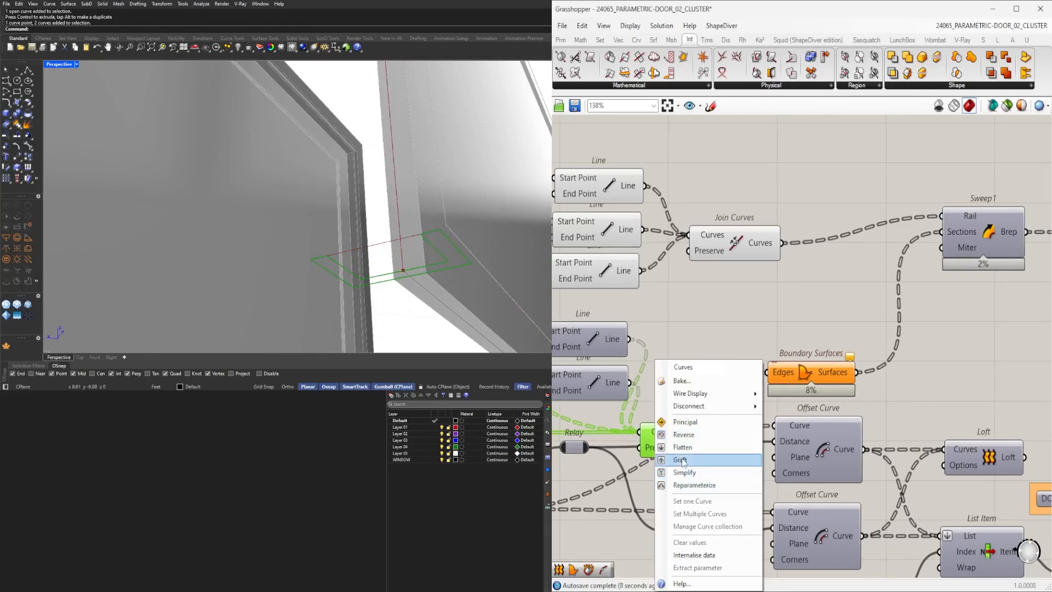
{"action": "left_click", "coordinate": [684, 447]}
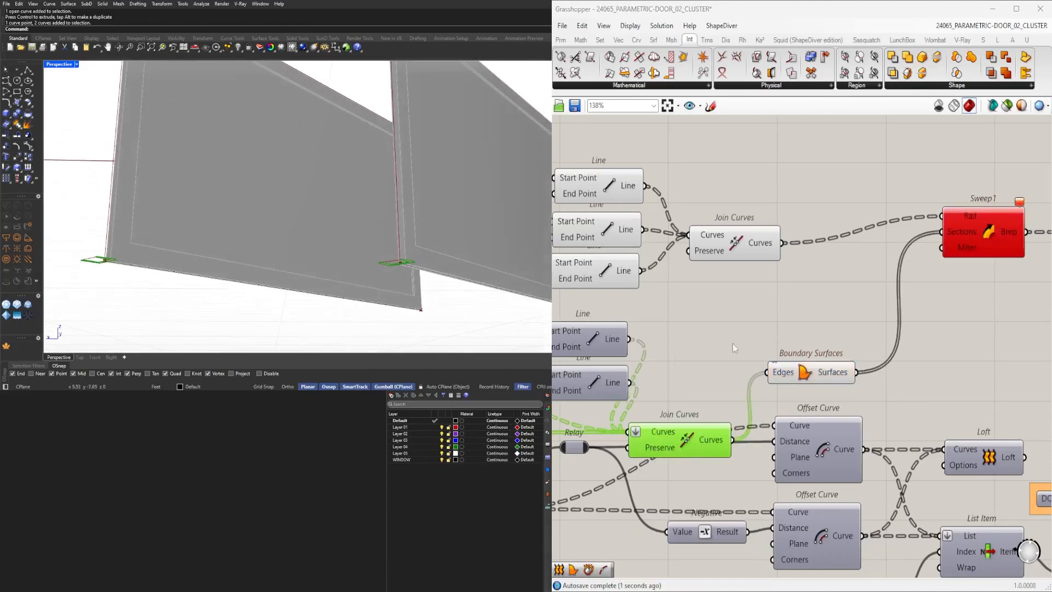
Move the Boundary Surfaces component and flatten its Surfaces output instead of its Edges input.
{"action": "left_click", "coordinate": [817, 379]}
{"action": "left_click_drag", "start_coordinate": [816, 379], "coordinate": [829, 386]}
{"action": "right_click", "coordinate": [788, 378]}
{"action": "left_click", "coordinate": [850, 346]}
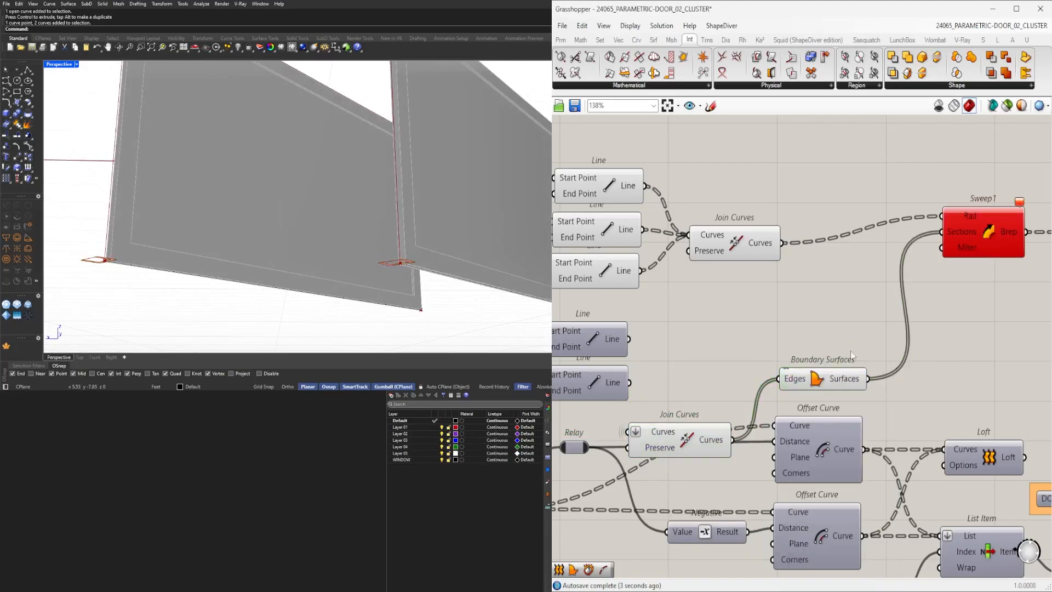
{"action": "right_click", "coordinate": [847, 380]}
{"action": "left_click", "coordinate": [872, 453]}
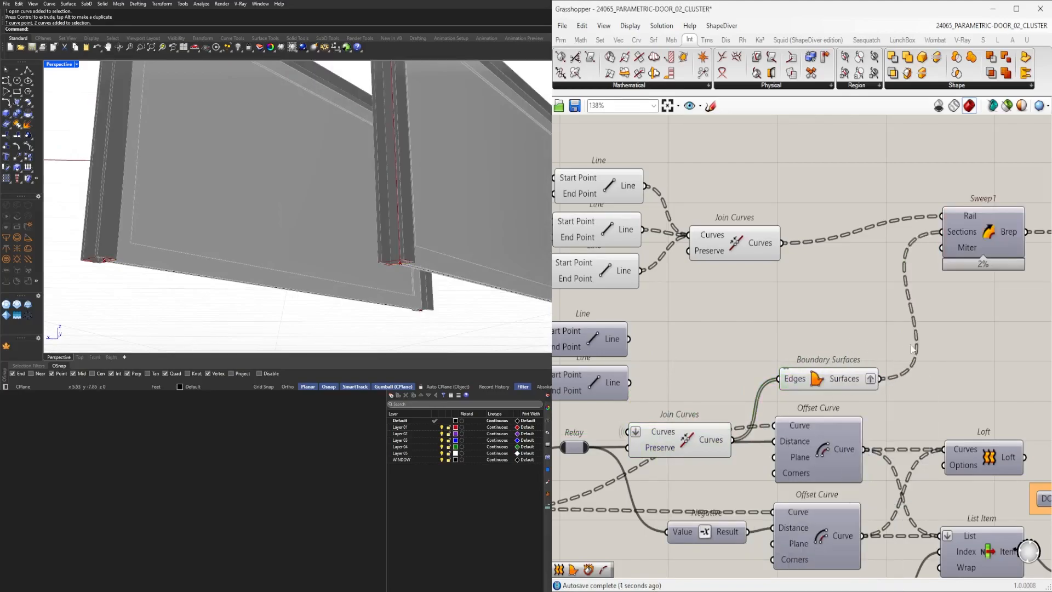
Select and delete the two referenced wall curves in the Rhino viewport.
{"action": "left_click_drag", "start_coordinate": [964, 267], "coordinate": [969, 294]}
{"action": "scroll", "coordinate": [427, 200], "scroll_direction": "down", "scroll_amount": 6}
{"action": "right_click_drag", "start_coordinate": [426, 200], "coordinate": [386, 242]}
{"action": "scroll", "coordinate": [331, 289], "scroll_direction": "up", "scroll_amount": 6}
{"action": "scroll", "coordinate": [308, 227], "scroll_direction": "down", "scroll_amount": 6}
{"action": "left_click", "coordinate": [386, 242]}
{"action": "left_click_drag", "start_coordinate": [437, 226], "coordinate": [516, 286]}
{"action": "scroll", "coordinate": [408, 269], "scroll_direction": "down", "scroll_amount": 2}
{"action": "right_click_drag", "start_coordinate": [461, 240], "coordinate": [302, 252], "text": "shift"}
{"action": "right_click_drag", "start_coordinate": [302, 253], "coordinate": [430, 232]}
{"action": "right_click_drag", "start_coordinate": [351, 211], "coordinate": [270, 263]}
{"action": "right_click_drag", "start_coordinate": [326, 280], "coordinate": [357, 305]}
{"action": "left_click_drag", "start_coordinate": [404, 322], "coordinate": [148, 190]}
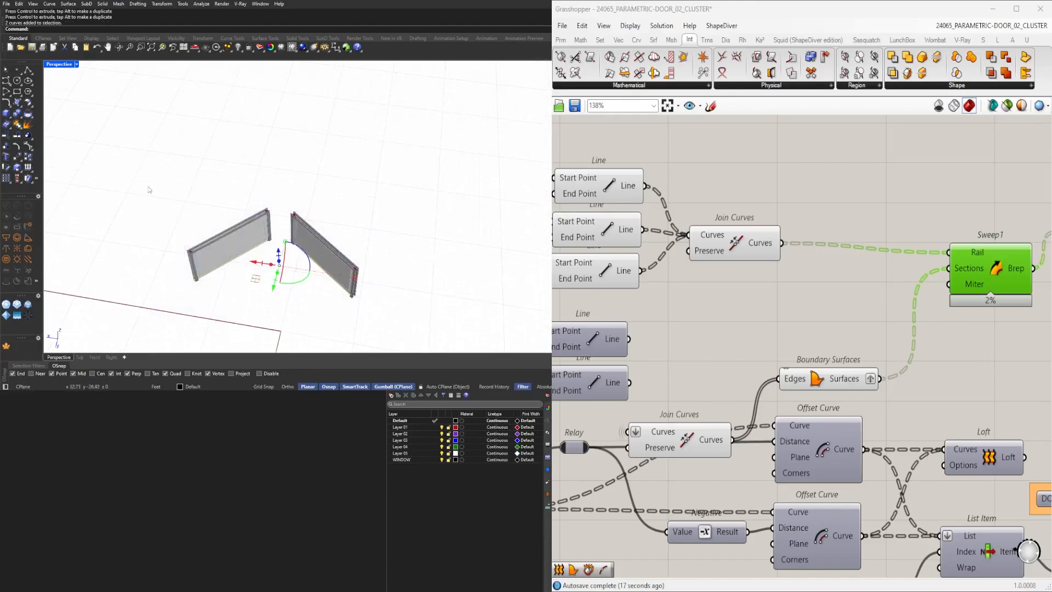
{"action": "scroll", "coordinate": [259, 215], "scroll_direction": "up", "scroll_amount": 5}
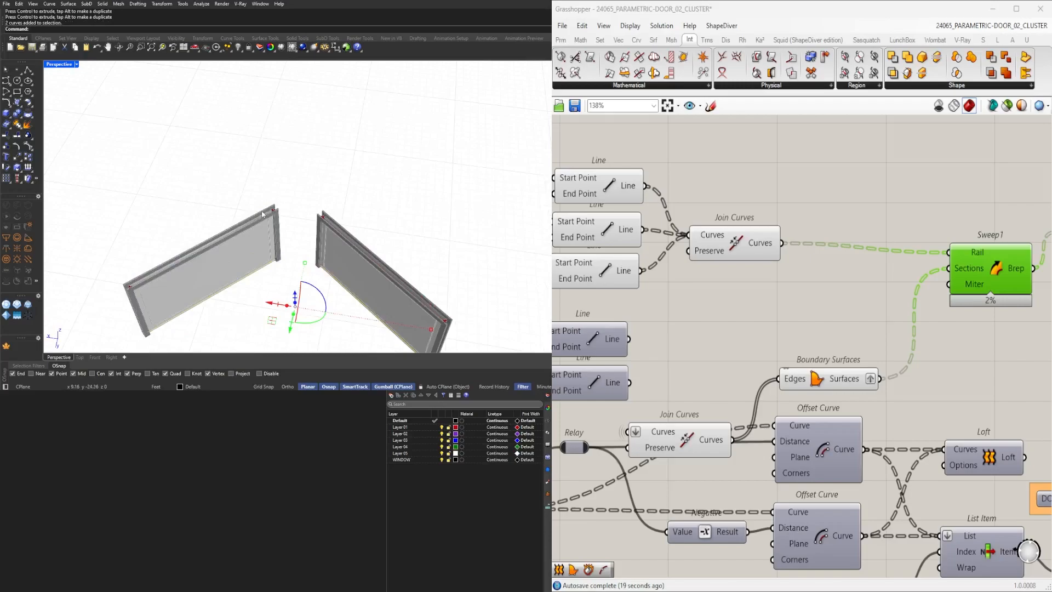
{"action": "key", "text": "Delete"}
{"action": "scroll", "coordinate": [706, 399], "scroll_direction": "down", "scroll_amount": 5}
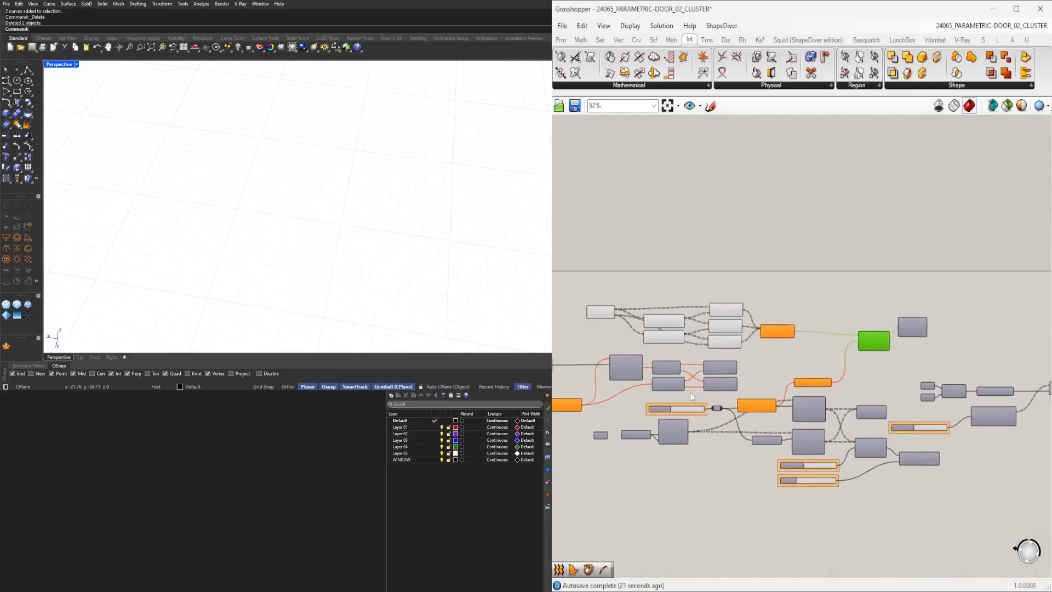
Draw a new two-point polyline in the Rhino viewport.
{"action": "left_click", "coordinate": [27, 70]}
{"action": "left_click", "coordinate": [176, 233]}
{"action": "left_click", "coordinate": [289, 198]}
{"action": "key", "text": "Return"}
Set the Curve parameter to a single curve by picking the new line.
{"action": "scroll", "coordinate": [801, 344], "scroll_direction": "up", "scroll_amount": 4}
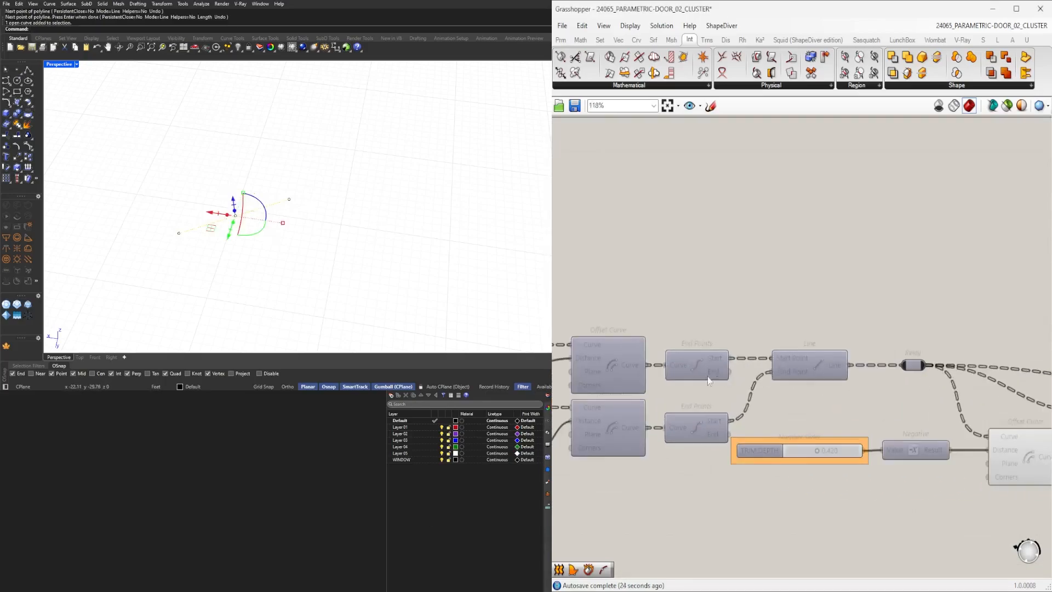
{"action": "right_click", "coordinate": [734, 295]}
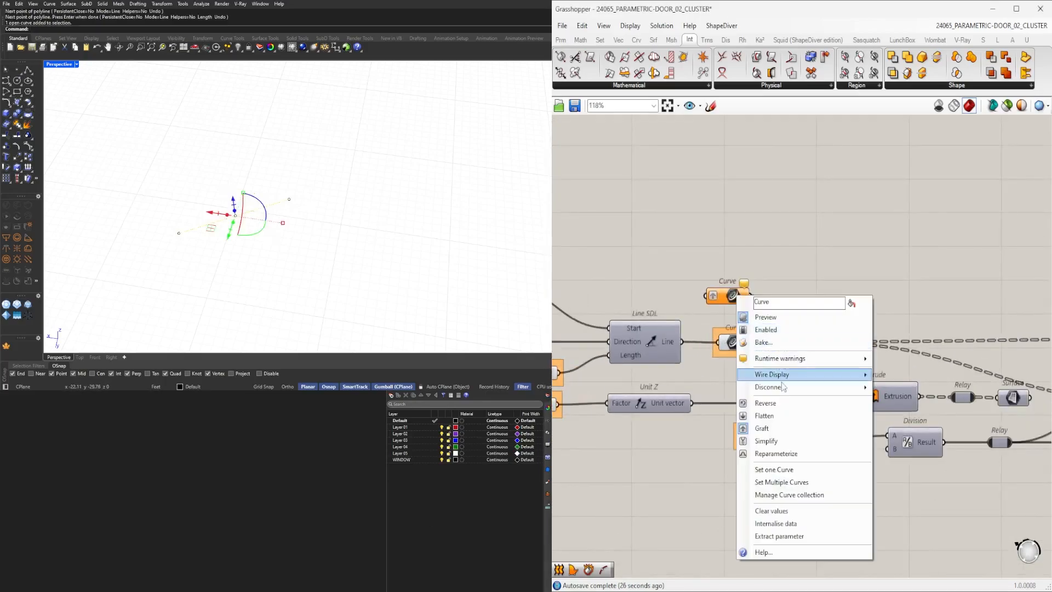
{"action": "left_click", "coordinate": [774, 469]}
{"action": "right_click_drag", "start_coordinate": [399, 299], "coordinate": [364, 247]}
{"action": "scroll", "coordinate": [303, 287], "scroll_direction": "up", "scroll_amount": 6}
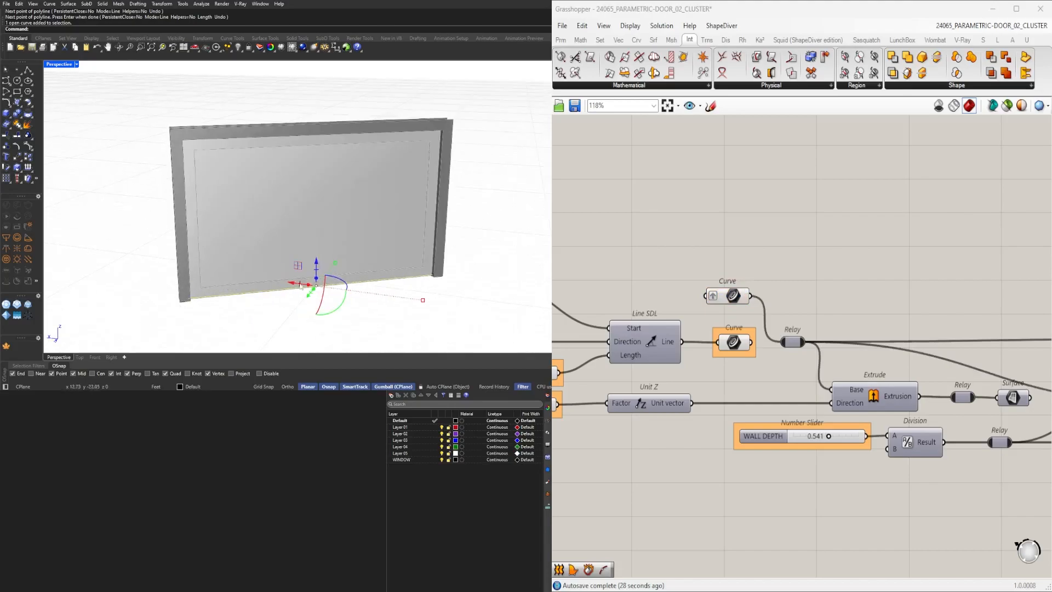
Orbit around the door in the viewport to examine the regenerated geometry.
{"action": "left_click_drag", "start_coordinate": [427, 304], "coordinate": [348, 301]}
{"action": "right_click_drag", "start_coordinate": [327, 276], "coordinate": [410, 307]}
{"action": "left_click_drag", "start_coordinate": [424, 191], "coordinate": [443, 195], "text": "shift"}
{"action": "right_click_drag", "start_coordinate": [464, 220], "coordinate": [366, 289], "text": "shift"}
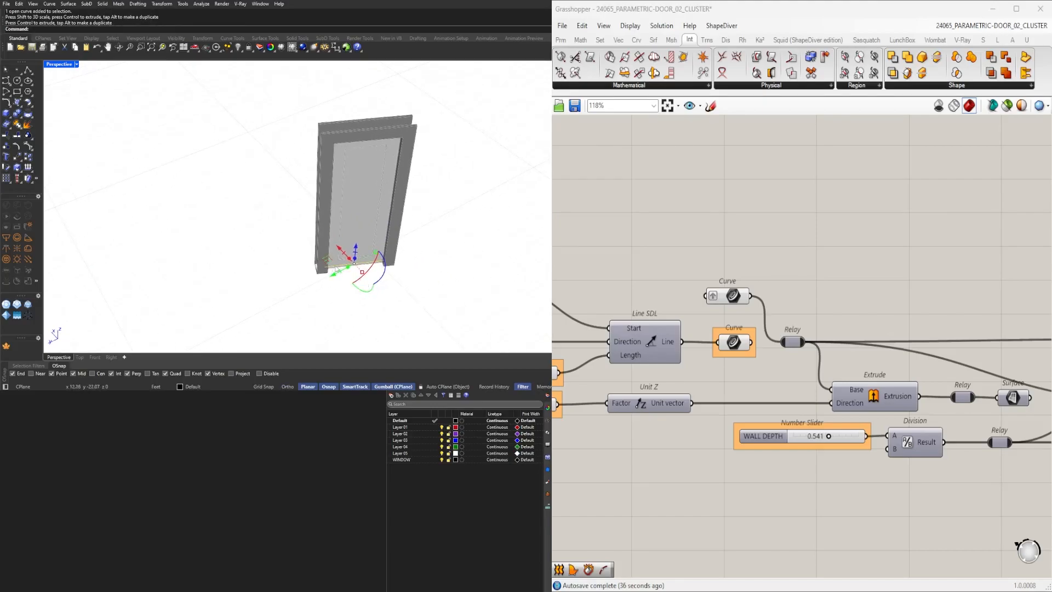
{"action": "left_click_drag", "start_coordinate": [340, 249], "coordinate": [422, 297]}
{"action": "left_click_drag", "start_coordinate": [496, 334], "coordinate": [334, 212]}
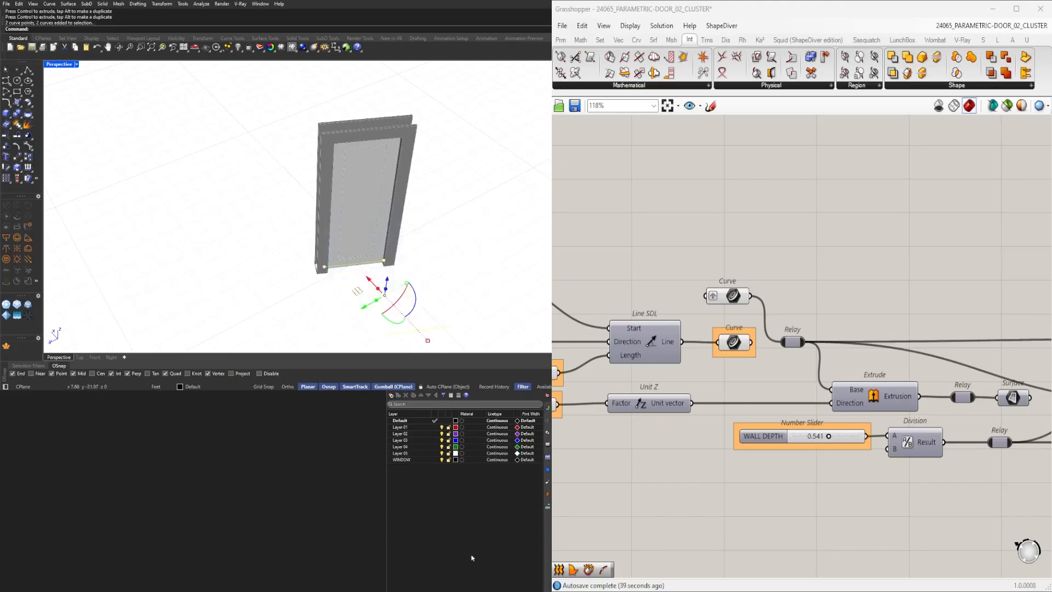
Set the Curve parameter to multiple curves by selecting both lines in the viewport.
{"action": "left_click_drag", "start_coordinate": [871, 547], "coordinate": [736, 306]}
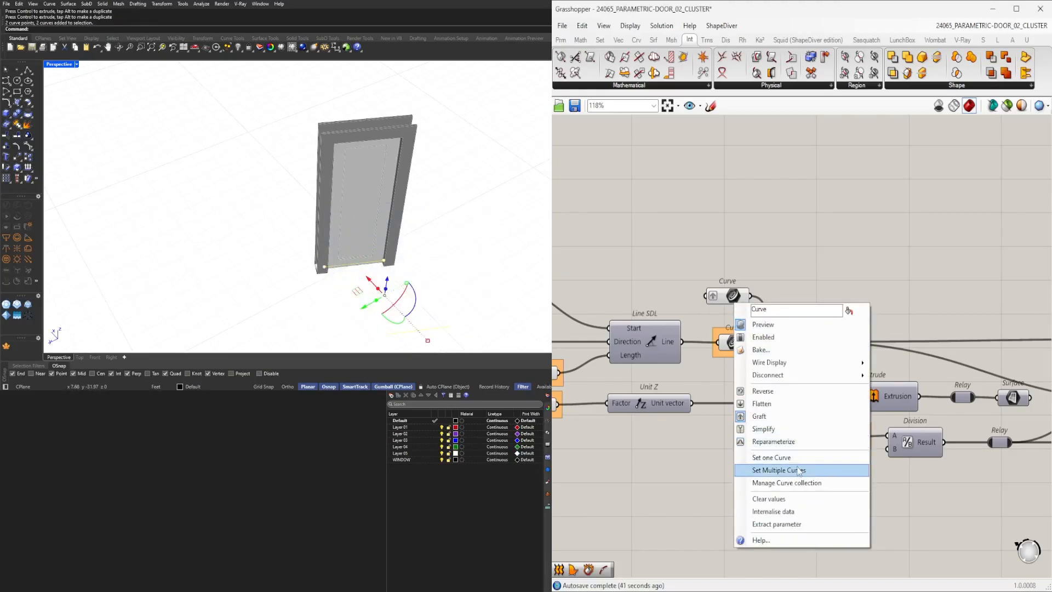
{"action": "left_click", "coordinate": [795, 471]}
{"action": "right_click_drag", "start_coordinate": [399, 276], "coordinate": [376, 205]}
Adjust the FILLET EDGE slider to 0.1192 while checking the door edges in the viewport.
{"action": "scroll", "coordinate": [336, 156], "scroll_direction": "down", "scroll_amount": 5}
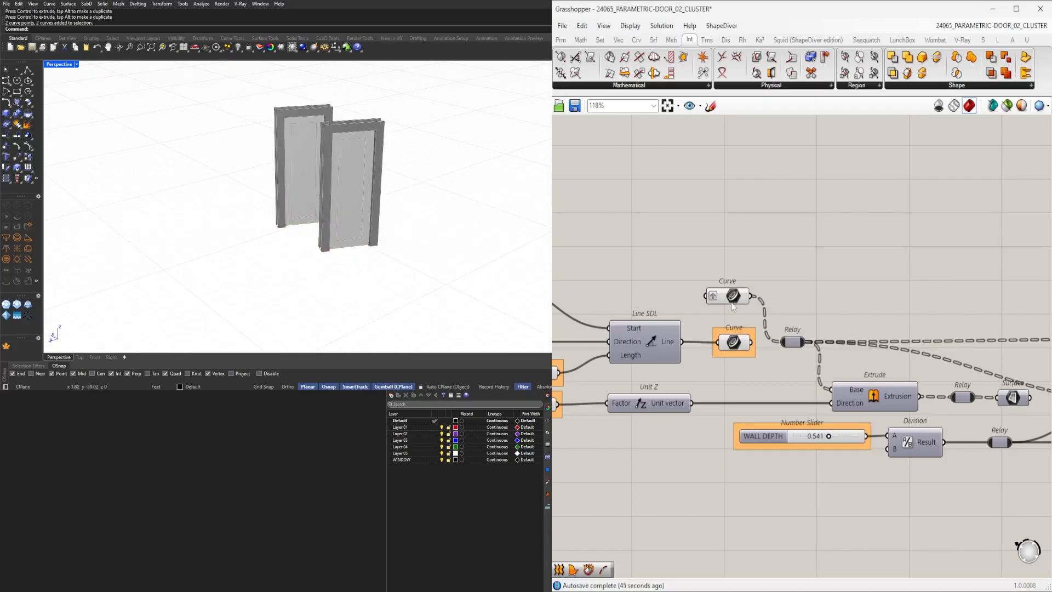
{"action": "scroll", "coordinate": [759, 334], "scroll_direction": "down", "scroll_amount": 10}
{"action": "scroll", "coordinate": [877, 312], "scroll_direction": "up", "scroll_amount": 8}
{"action": "right_click_drag", "start_coordinate": [822, 373], "coordinate": [888, 343]}
{"action": "scroll", "coordinate": [887, 343], "scroll_direction": "up", "scroll_amount": 3}
{"action": "left_click", "coordinate": [829, 355]}
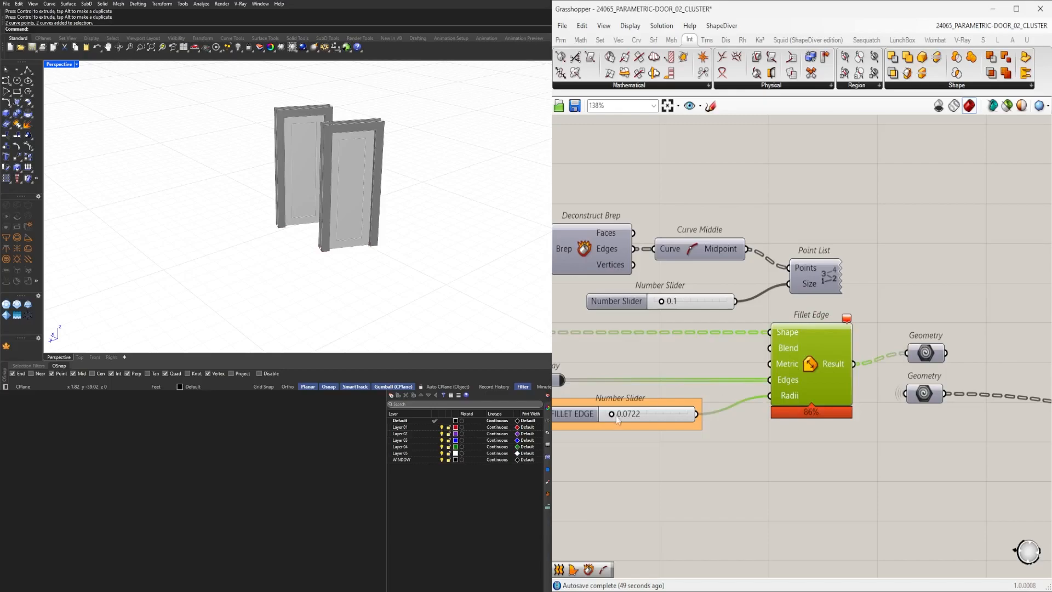
{"action": "scroll", "coordinate": [616, 415], "scroll_direction": "up", "scroll_amount": 8}
{"action": "left_click_drag", "start_coordinate": [810, 394], "coordinate": [804, 394]}
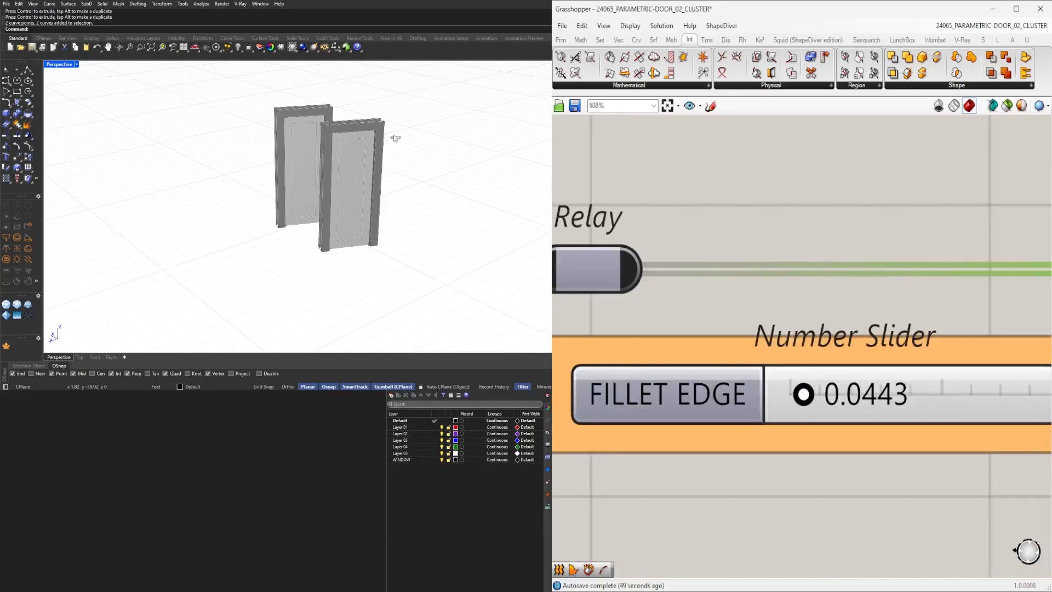
{"action": "scroll", "coordinate": [348, 144], "scroll_direction": "up", "scroll_amount": 6}
{"action": "right_click_drag", "start_coordinate": [311, 139], "coordinate": [296, 167]}
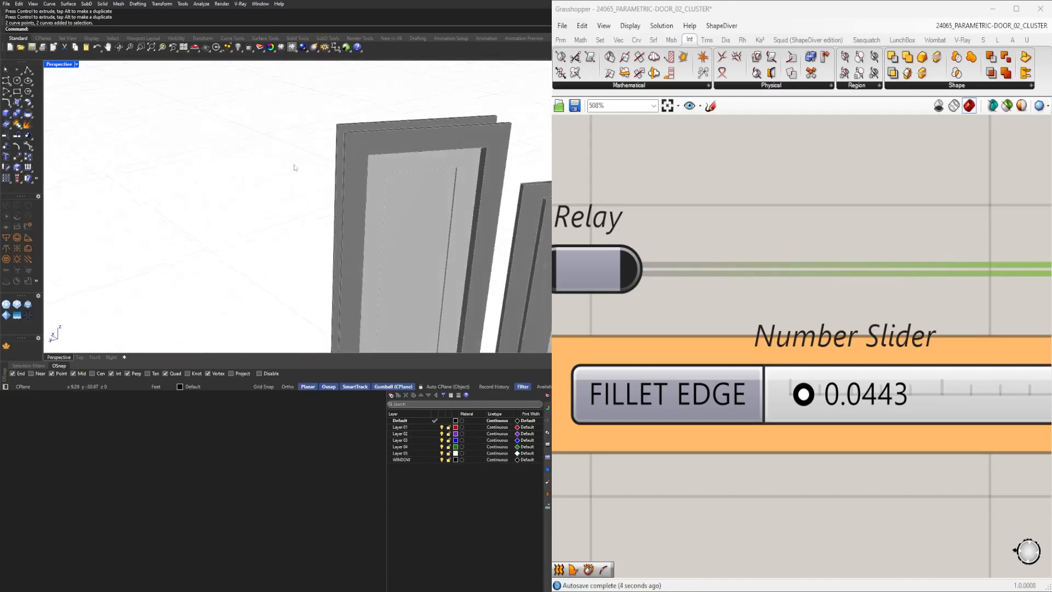
{"action": "scroll", "coordinate": [384, 148], "scroll_direction": "up", "scroll_amount": 5}
{"action": "right_click_drag", "start_coordinate": [383, 148], "coordinate": [491, 188]}
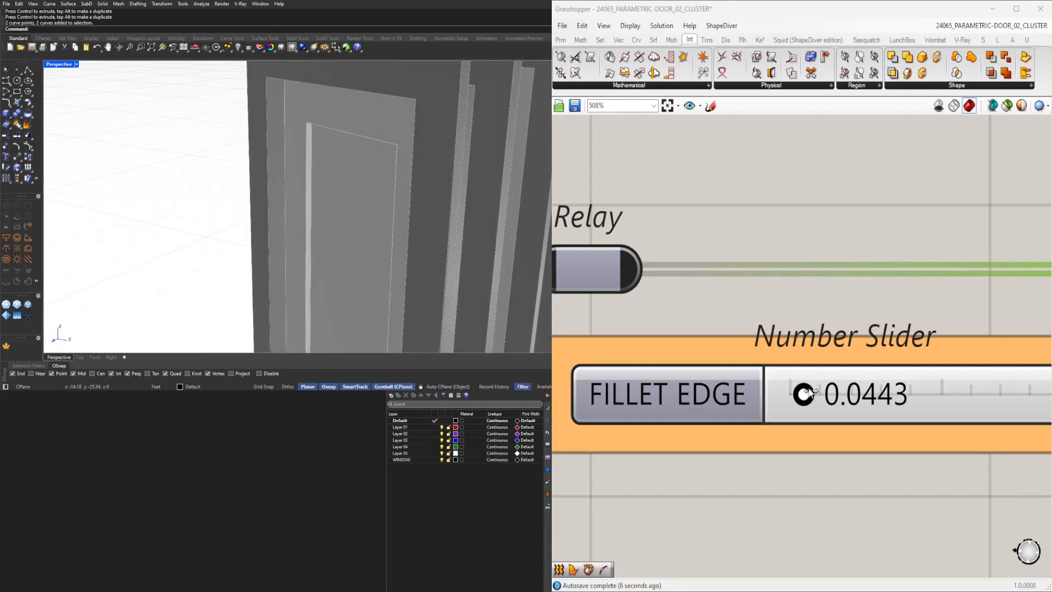
{"action": "left_click_drag", "start_coordinate": [822, 398], "coordinate": [841, 398]}
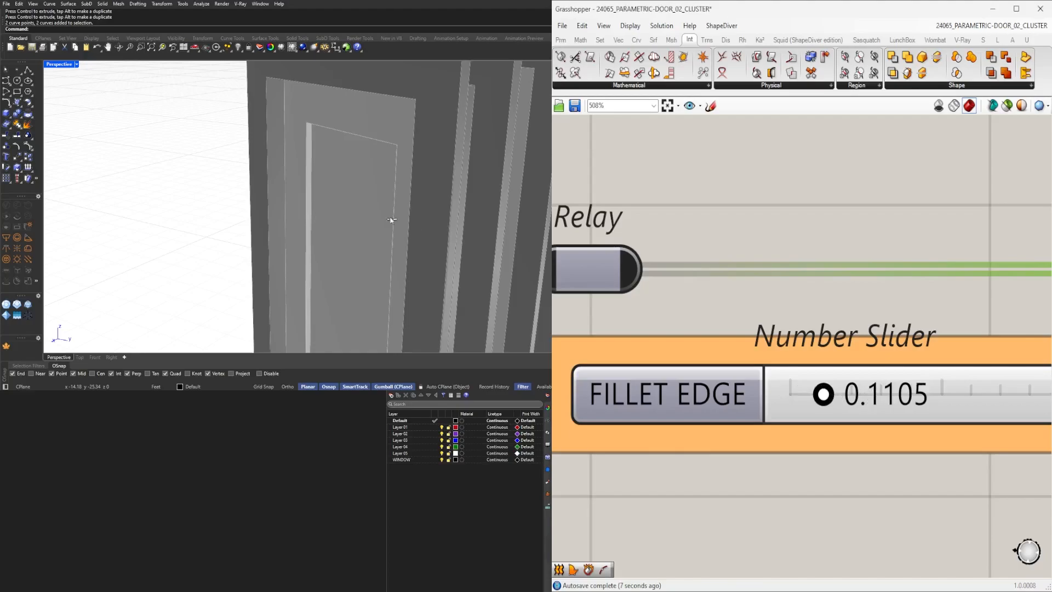
{"action": "scroll", "coordinate": [909, 255], "scroll_direction": "down", "scroll_amount": 6}
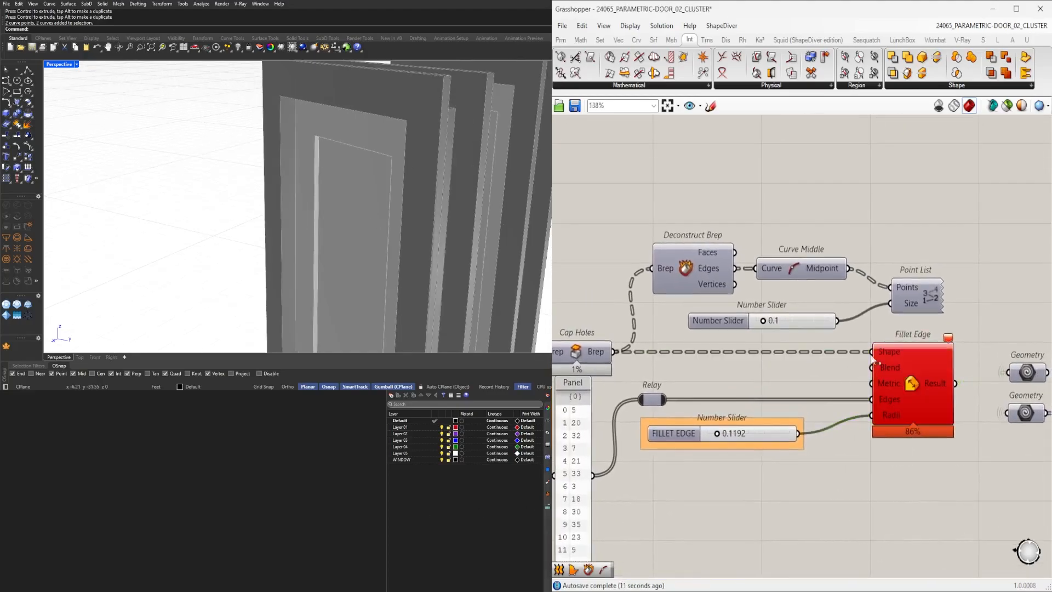
Enable the Point List preview to label edge indices and compare them with the Panel's index list.
{"action": "middle_click", "coordinate": [917, 290]}
{"action": "left_click", "coordinate": [935, 267]}
{"action": "right_click_drag", "start_coordinate": [430, 212], "coordinate": [181, 233]}
{"action": "right_click_drag", "start_coordinate": [557, 410], "coordinate": [762, 386]}
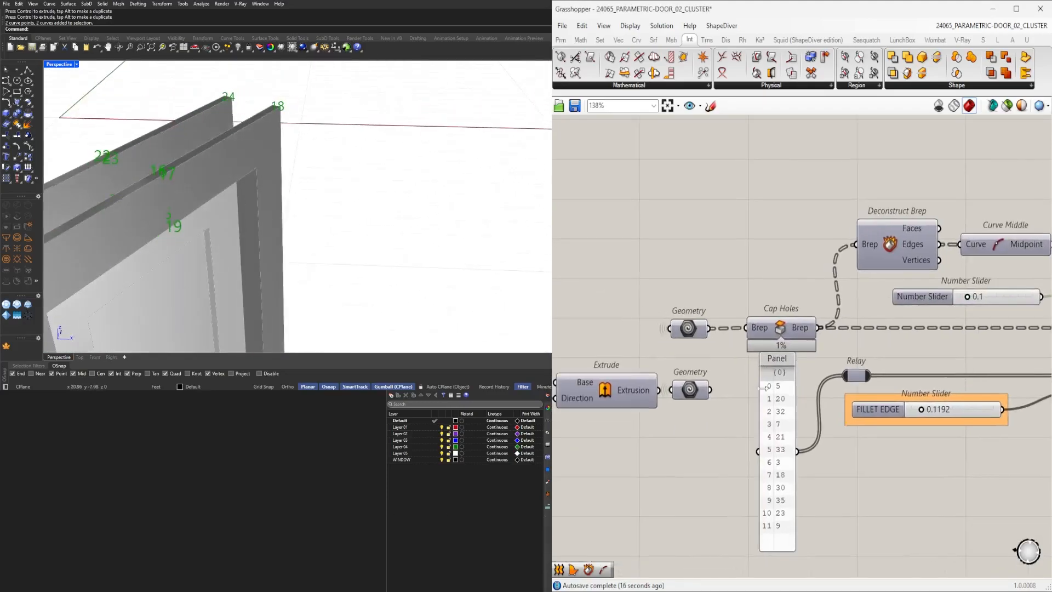
{"action": "right_click_drag", "start_coordinate": [483, 275], "coordinate": [308, 231]}
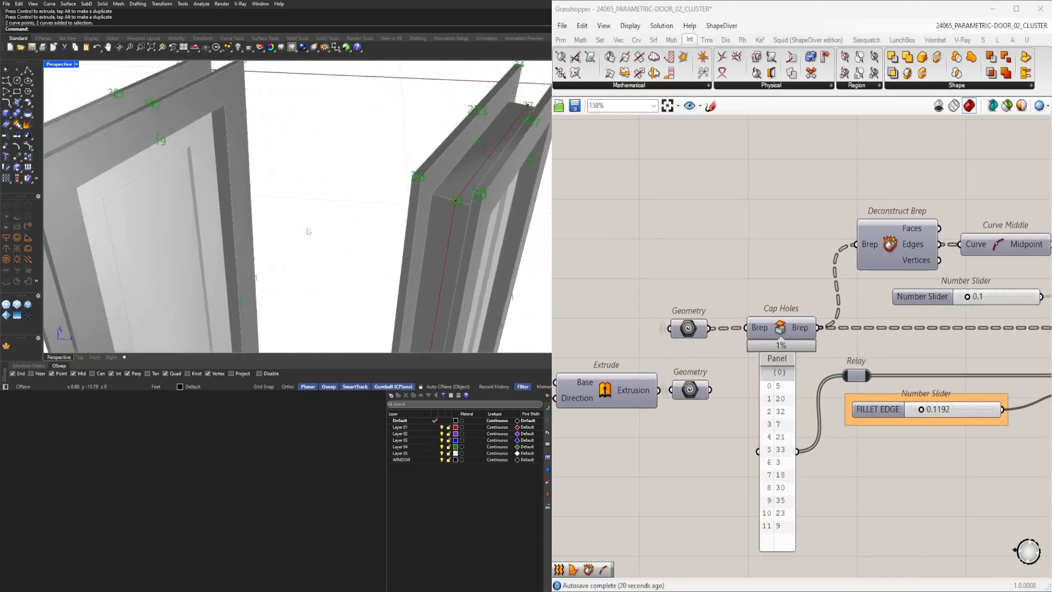
{"action": "right_click_drag", "start_coordinate": [423, 256], "coordinate": [324, 245]}
{"action": "double_click", "coordinate": [788, 427]}
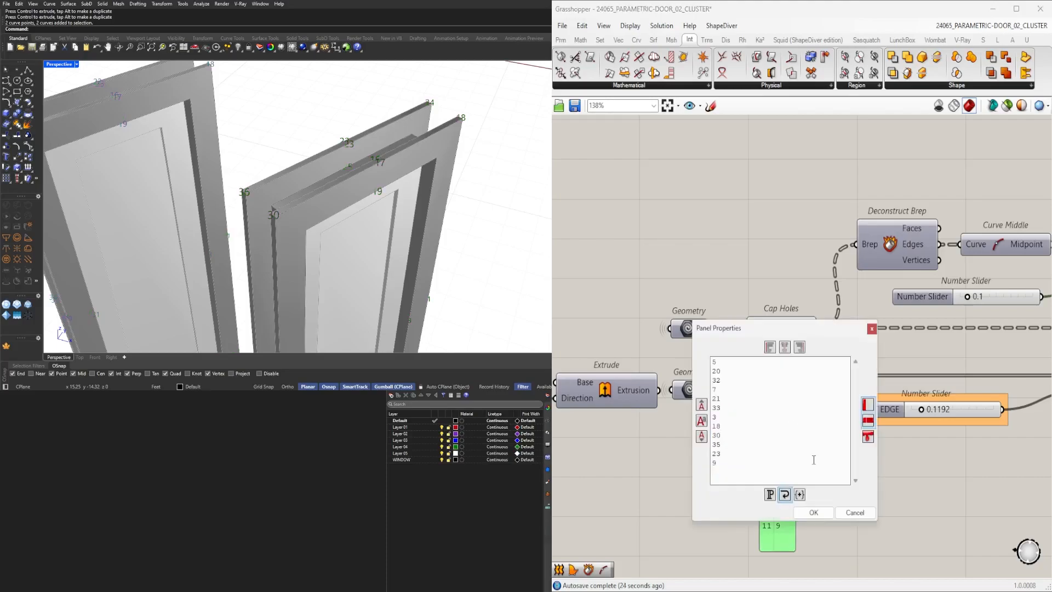
{"action": "left_click", "coordinate": [871, 329]}
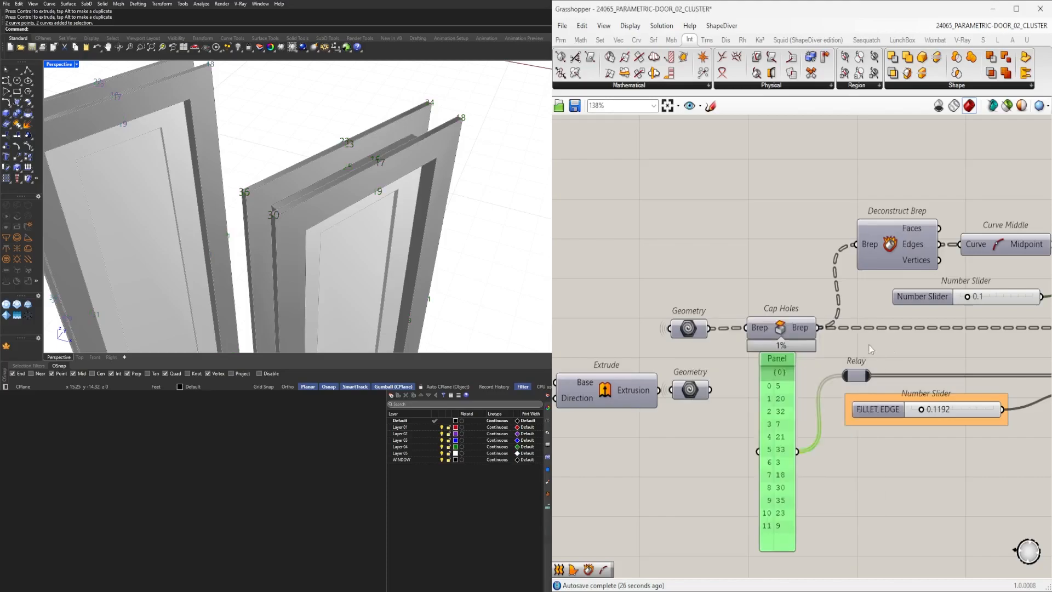
Select and delete the Fillet Edge component.
{"action": "scroll", "coordinate": [877, 460], "scroll_direction": "down", "scroll_amount": 2}
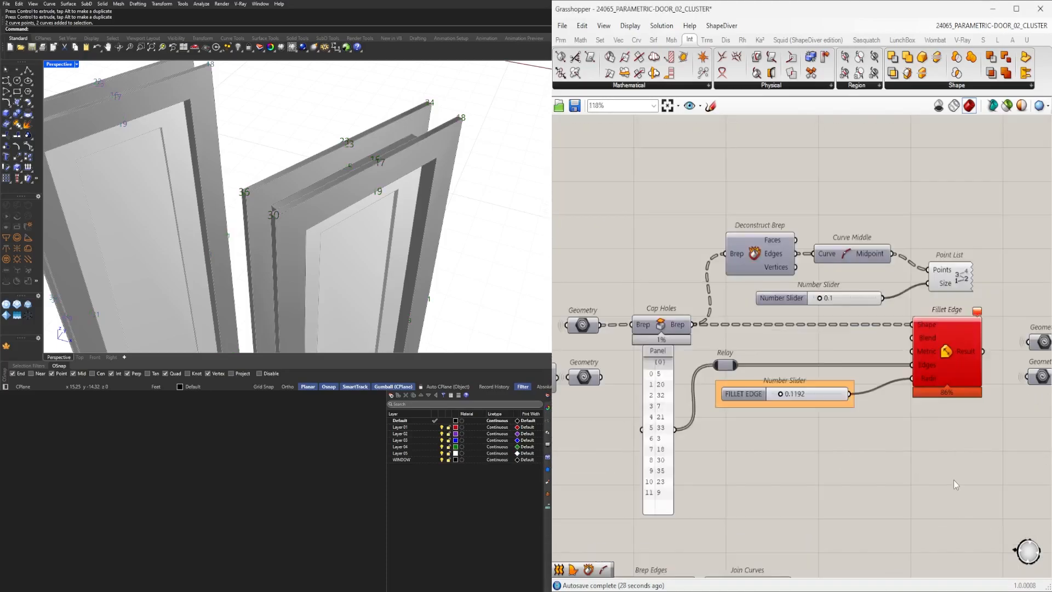
{"action": "scroll", "coordinate": [957, 485], "scroll_direction": "down", "scroll_amount": 2}
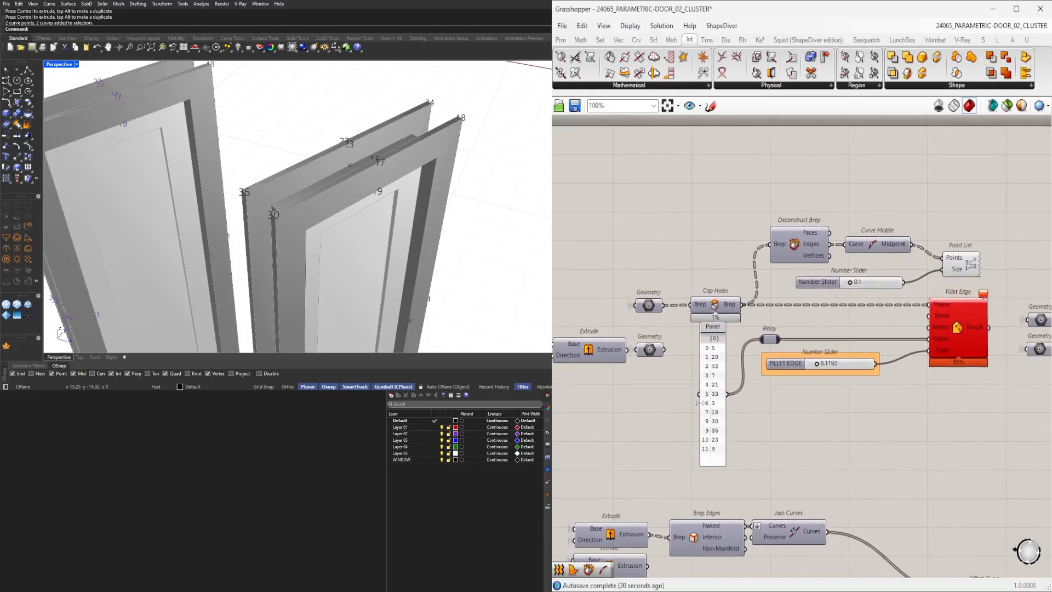
{"action": "scroll", "coordinate": [693, 399], "scroll_direction": "up", "scroll_amount": 3}
{"action": "left_click", "coordinate": [733, 399]}
{"action": "right_click_drag", "start_coordinate": [391, 253], "coordinate": [344, 218]}
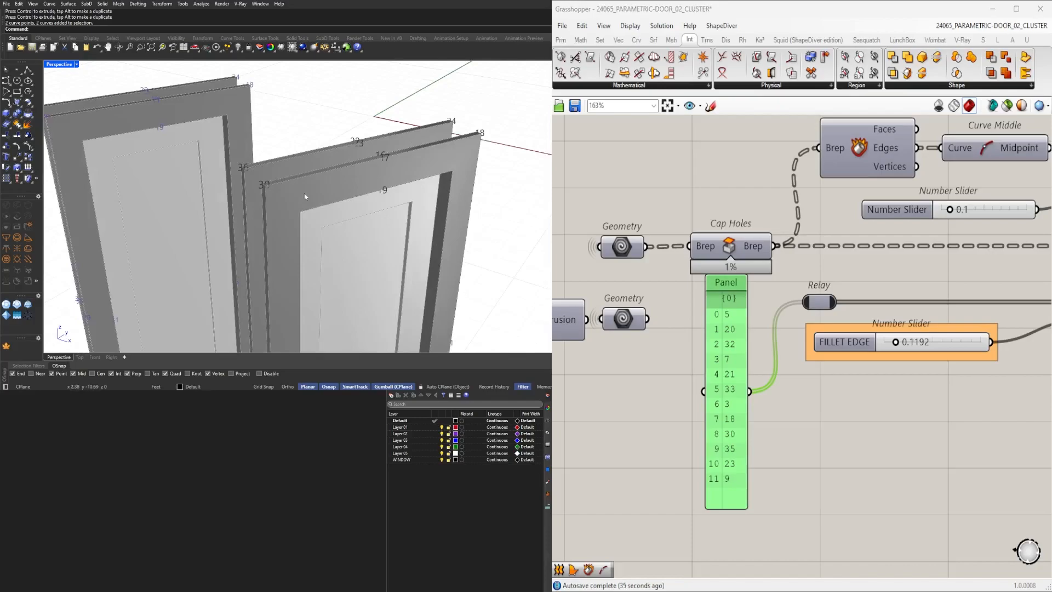
{"action": "scroll", "coordinate": [383, 214], "scroll_direction": "down", "scroll_amount": 5}
{"action": "scroll", "coordinate": [400, 232], "scroll_direction": "up", "scroll_amount": 6}
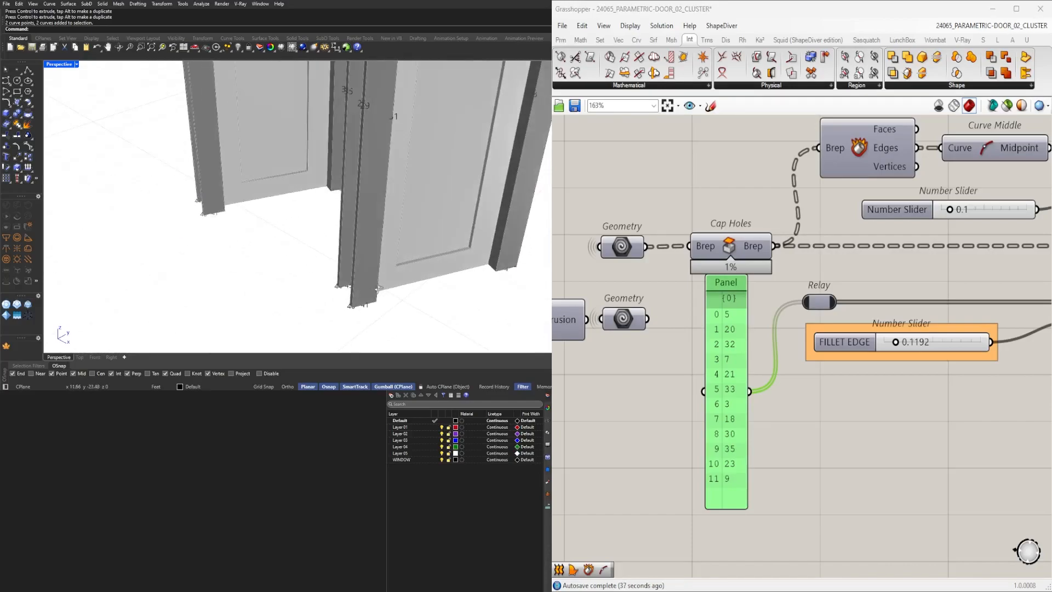
{"action": "scroll", "coordinate": [778, 351], "scroll_direction": "down", "scroll_amount": 3}
{"action": "left_click", "coordinate": [981, 320]}
{"action": "right_click_drag", "start_coordinate": [982, 320], "coordinate": [932, 329]}
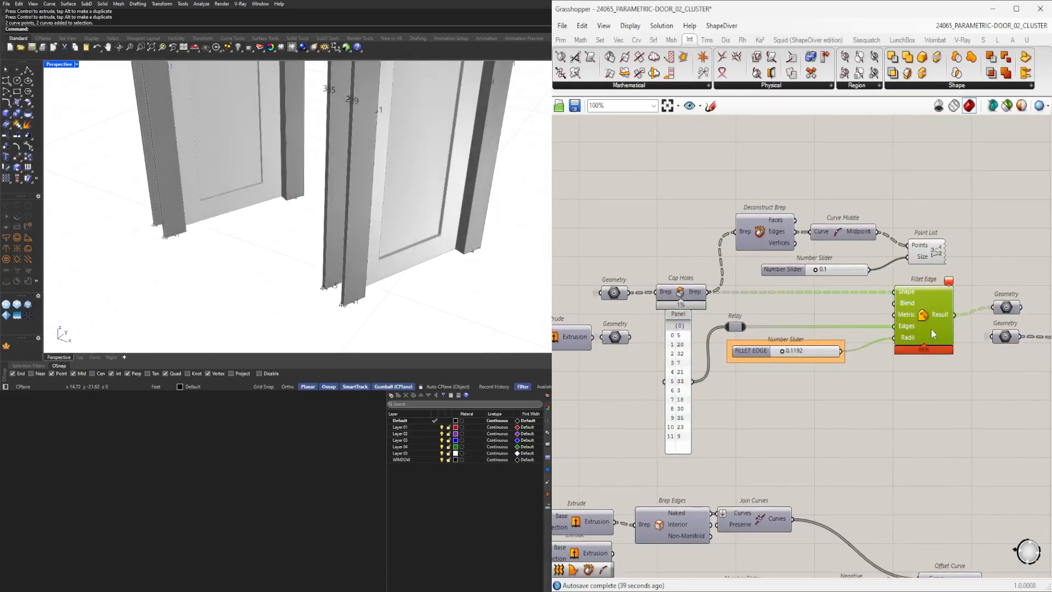
{"action": "scroll", "coordinate": [927, 327], "scroll_direction": "down", "scroll_amount": 3}
{"action": "scroll", "coordinate": [932, 328], "scroll_direction": "up", "scroll_amount": 2}
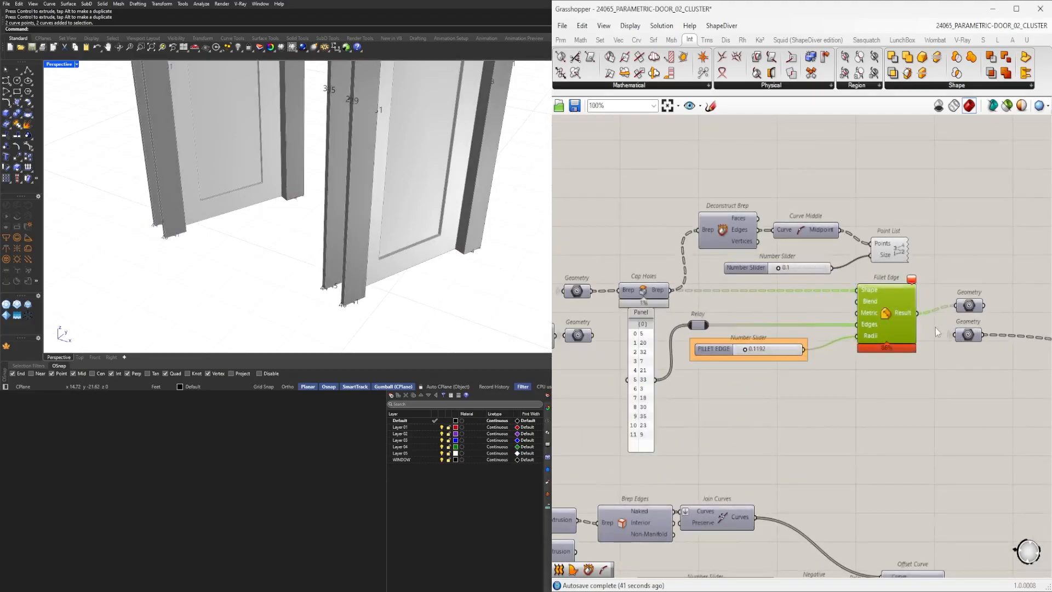
{"action": "key", "text": "Delete"}
Select and delete the fillet setup group, including Cap Holes, Deconstruct Brep, Point List, Panel and the FILLET EDGE slider.
{"action": "left_click_drag", "start_coordinate": [931, 429], "coordinate": [749, 268]}
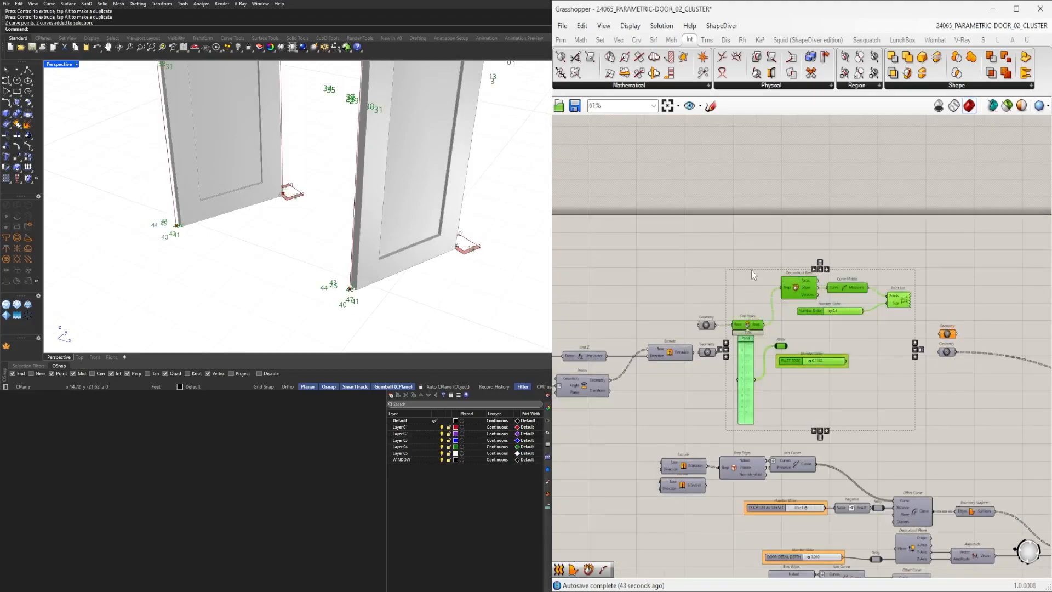
{"action": "scroll", "coordinate": [770, 337], "scroll_direction": "up", "scroll_amount": 2}
{"action": "key", "text": "Delete"}
{"action": "right_click_drag", "start_coordinate": [770, 337], "coordinate": [1037, 306]}
{"action": "scroll", "coordinate": [943, 307], "scroll_direction": "down", "scroll_amount": 3}
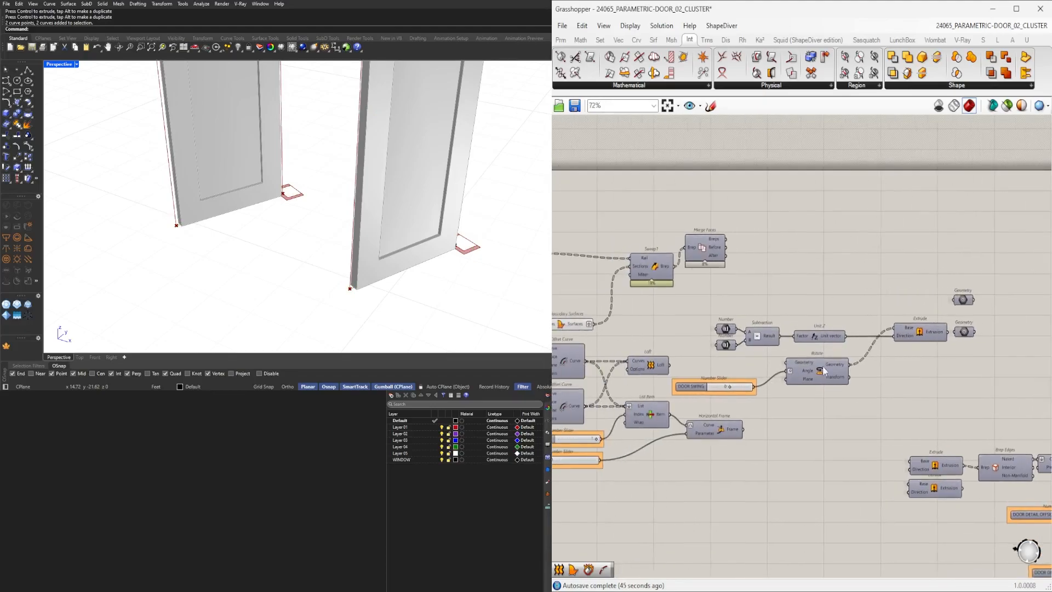
{"action": "scroll", "coordinate": [819, 361], "scroll_direction": "up", "scroll_amount": 2}
{"action": "right_click_drag", "start_coordinate": [561, 367], "coordinate": [813, 330]}
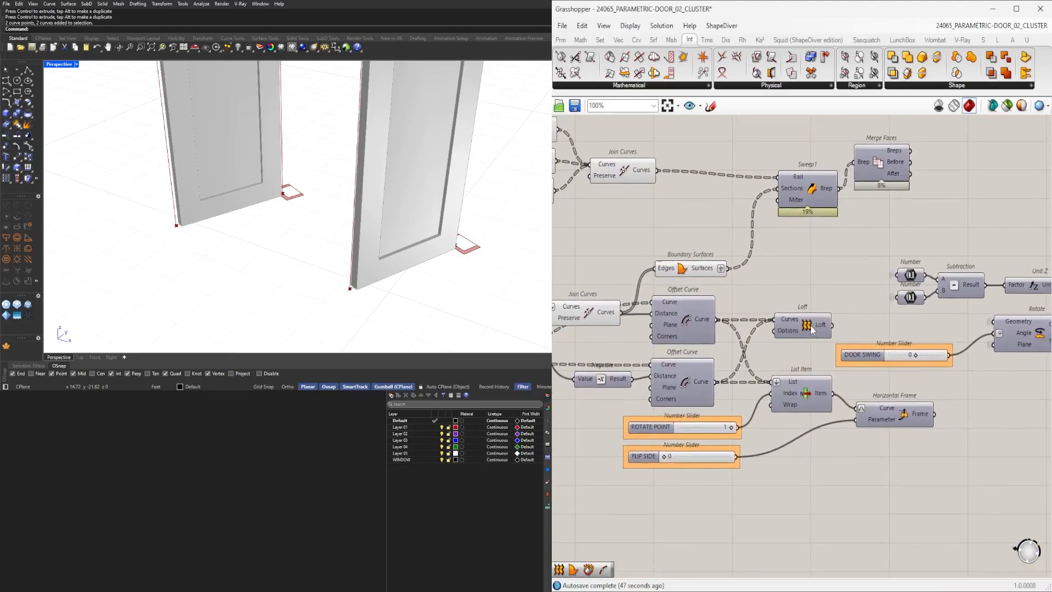
Inspect the door profile components by selecting them and checking their highlighted curves in the viewport.
{"action": "right_click_drag", "start_coordinate": [886, 391], "coordinate": [767, 362]}
{"action": "middle_click", "coordinate": [750, 324]}
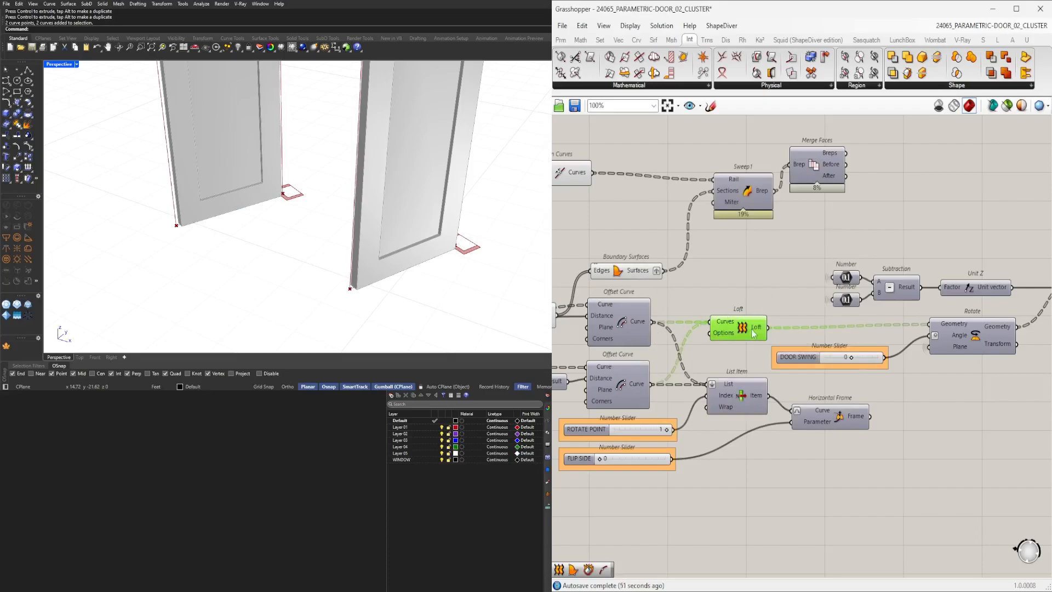
{"action": "middle_click", "coordinate": [754, 332]}
{"action": "left_click", "coordinate": [779, 289]}
{"action": "left_click", "coordinate": [629, 269]}
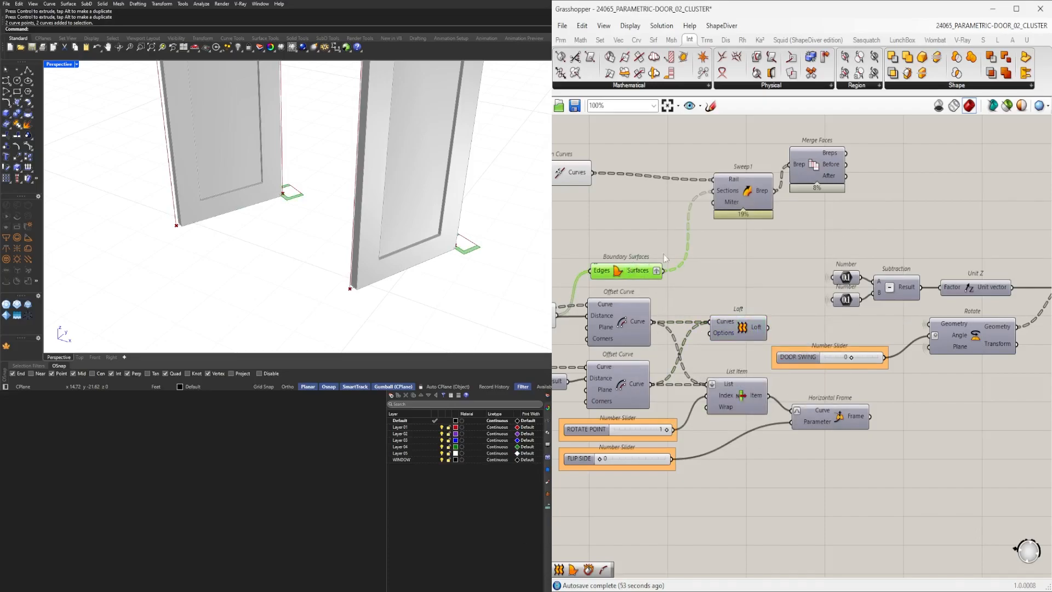
{"action": "right_click_drag", "start_coordinate": [785, 223], "coordinate": [777, 312]}
{"action": "scroll", "coordinate": [778, 312], "scroll_direction": "up", "scroll_amount": 2}
{"action": "left_click_drag", "start_coordinate": [812, 313], "coordinate": [733, 190]}
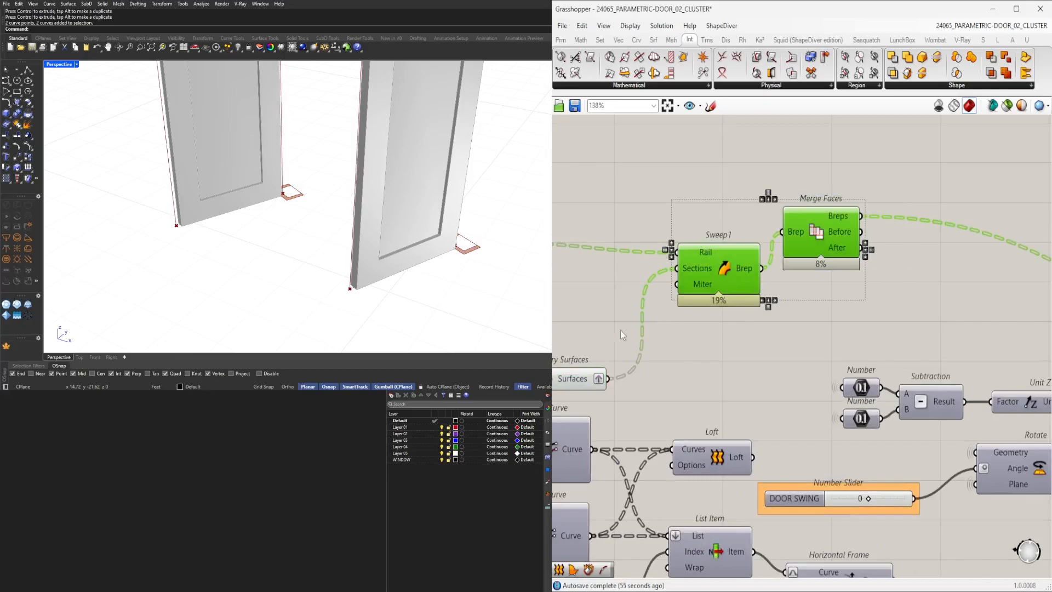
{"action": "left_click", "coordinate": [636, 378]}
{"action": "right_click_drag", "start_coordinate": [636, 379], "coordinate": [843, 345]}
{"action": "left_click", "coordinate": [761, 344]}
{"action": "left_click", "coordinate": [661, 203]}
{"action": "right_click_drag", "start_coordinate": [437, 252], "coordinate": [384, 267]}
{"action": "scroll", "coordinate": [294, 252], "scroll_direction": "down", "scroll_amount": 5}
{"action": "right_click_drag", "start_coordinate": [626, 417], "coordinate": [859, 370]}
{"action": "scroll", "coordinate": [859, 370], "scroll_direction": "down", "scroll_amount": 1}
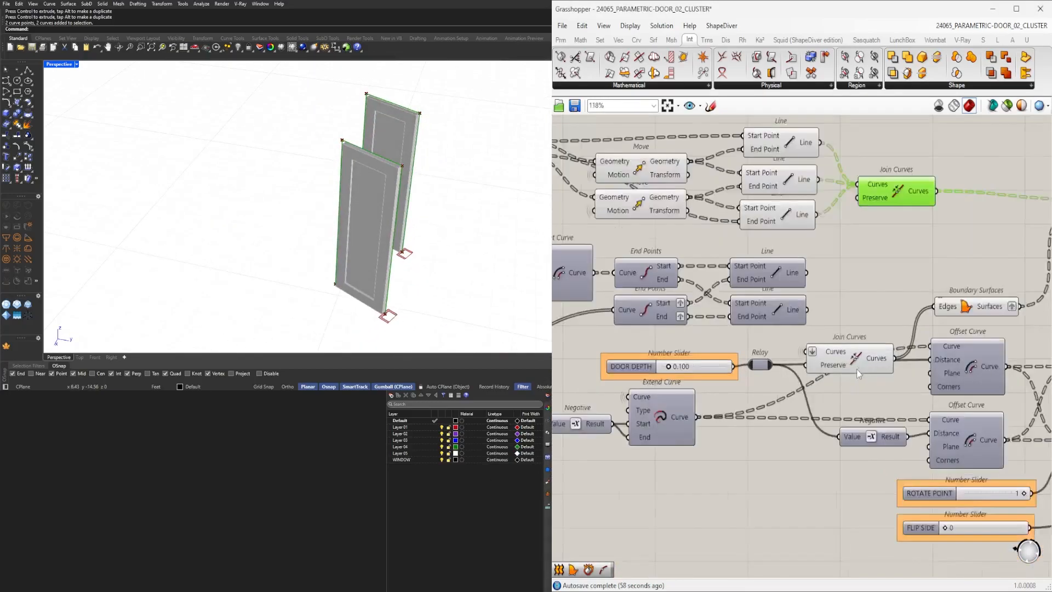
{"action": "scroll", "coordinate": [859, 373], "scroll_direction": "up", "scroll_amount": 1}
{"action": "left_click", "coordinate": [855, 356]}
{"action": "scroll", "coordinate": [387, 331], "scroll_direction": "up", "scroll_amount": 8}
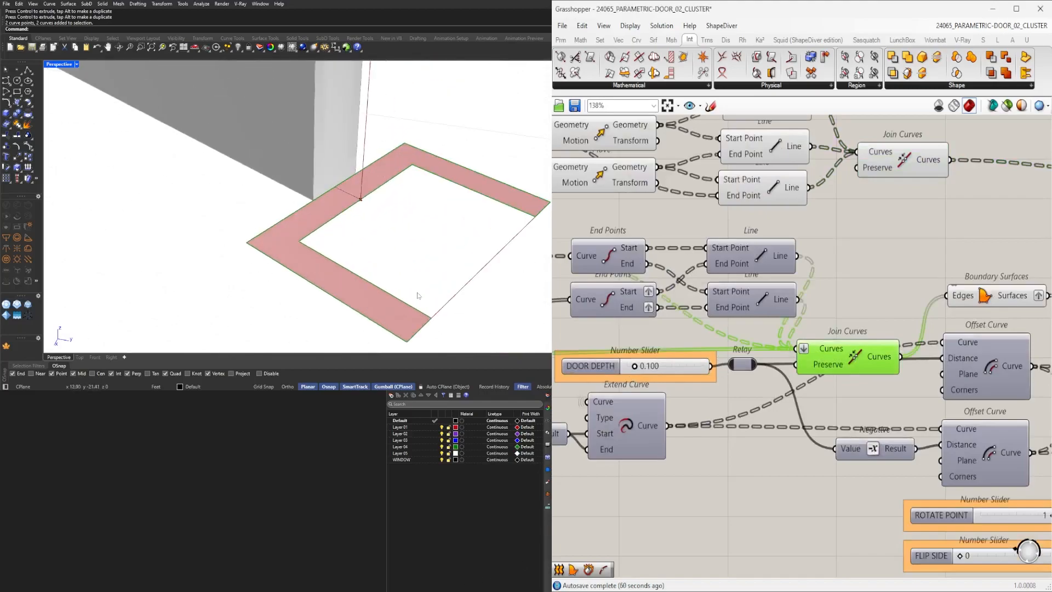
{"action": "right_click_drag", "start_coordinate": [914, 259], "coordinate": [764, 253]}
{"action": "scroll", "coordinate": [877, 251], "scroll_direction": "down", "scroll_amount": 1}
{"action": "right_click_drag", "start_coordinate": [882, 254], "coordinate": [959, 263]}
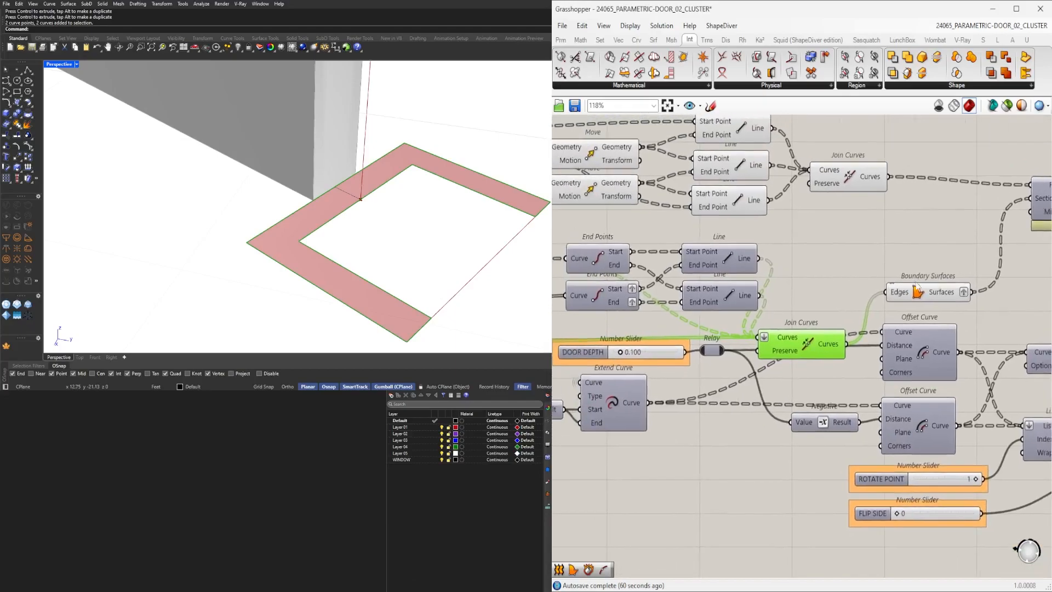
{"action": "right_click_drag", "start_coordinate": [674, 316], "coordinate": [760, 316]}
{"action": "left_click_drag", "start_coordinate": [873, 310], "coordinate": [820, 257]}
{"action": "middle_click", "coordinate": [819, 255]}
{"action": "left_click", "coordinate": [839, 234]}
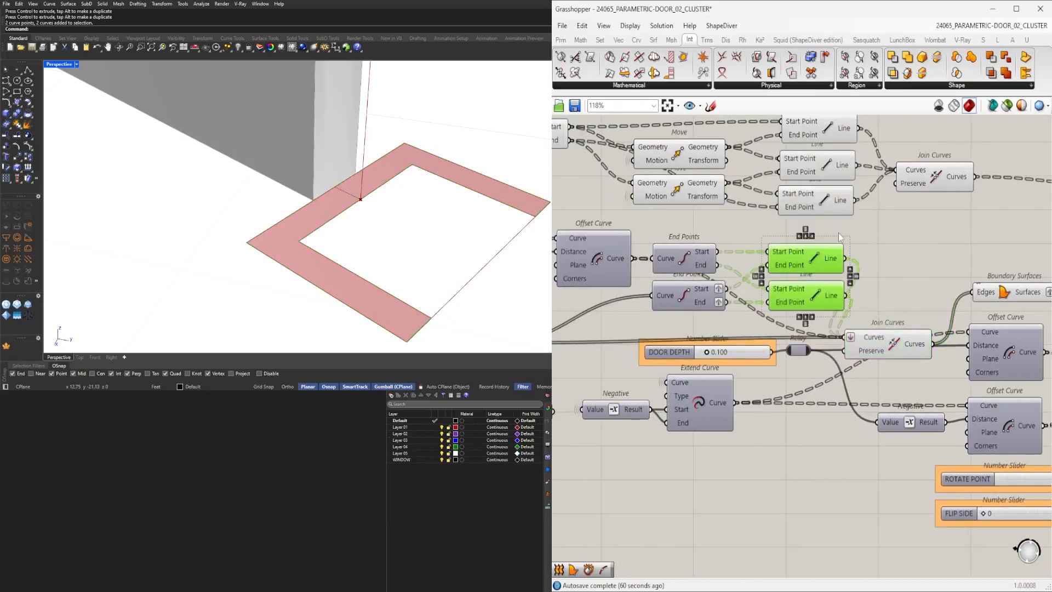
{"action": "middle_click", "coordinate": [830, 248]}
{"action": "left_click", "coordinate": [866, 215]}
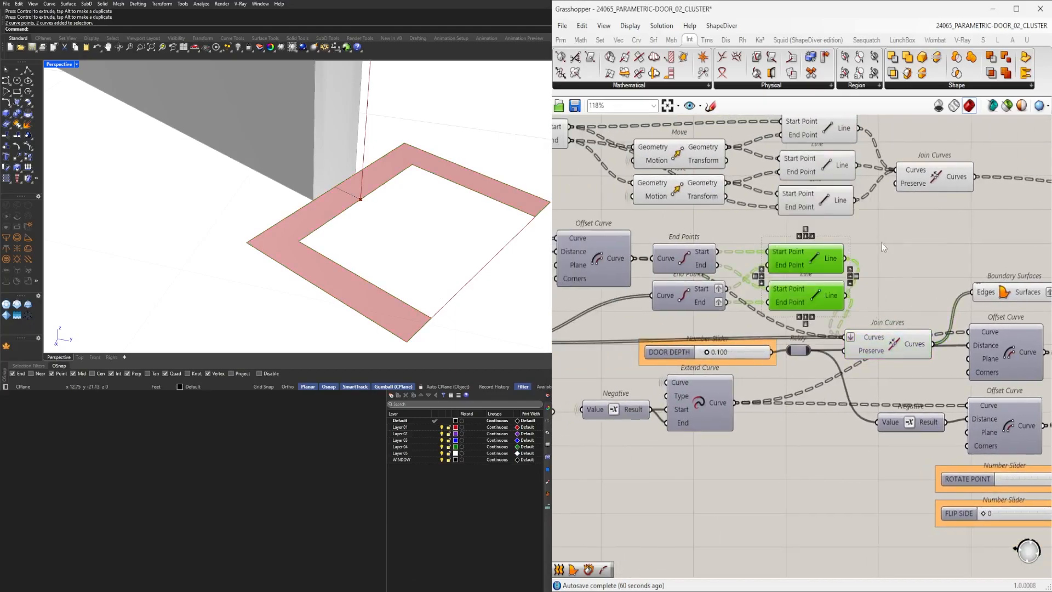
{"action": "right_click_drag", "start_coordinate": [711, 315], "coordinate": [824, 336]}
{"action": "right_click_drag", "start_coordinate": [685, 353], "coordinate": [815, 345]}
{"action": "left_click", "coordinate": [850, 269]}
{"action": "middle_click", "coordinate": [835, 264]}
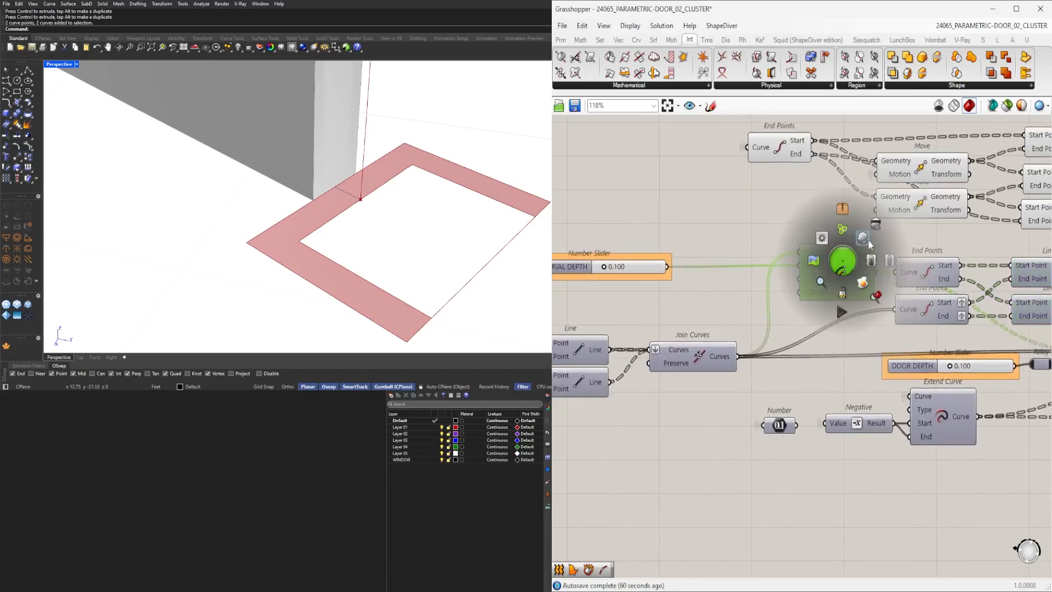
{"action": "left_click", "coordinate": [870, 244]}
{"action": "right_click_drag", "start_coordinate": [737, 309], "coordinate": [682, 377]}
Add a Fillet component beside the profile Line components.
{"action": "double_click", "coordinate": [689, 310]}
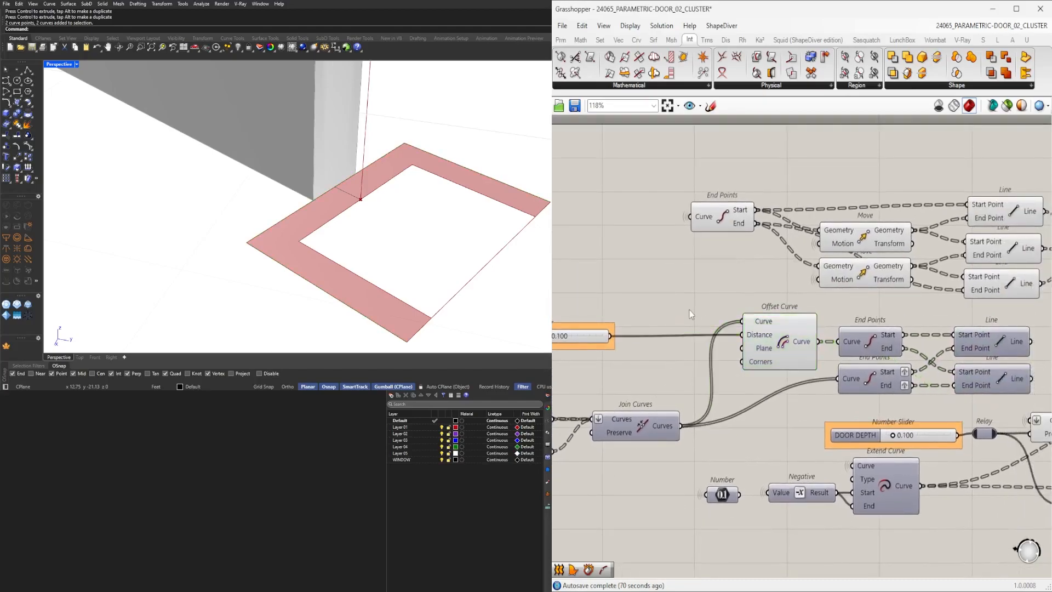
{"action": "right_click_drag", "start_coordinate": [860, 300], "coordinate": [752, 280]}
{"action": "left_click", "coordinate": [686, 307]}
{"action": "right_click_drag", "start_coordinate": [965, 334], "coordinate": [855, 329]}
{"action": "left_click", "coordinate": [856, 329]}
{"action": "double_click", "coordinate": [849, 317]}
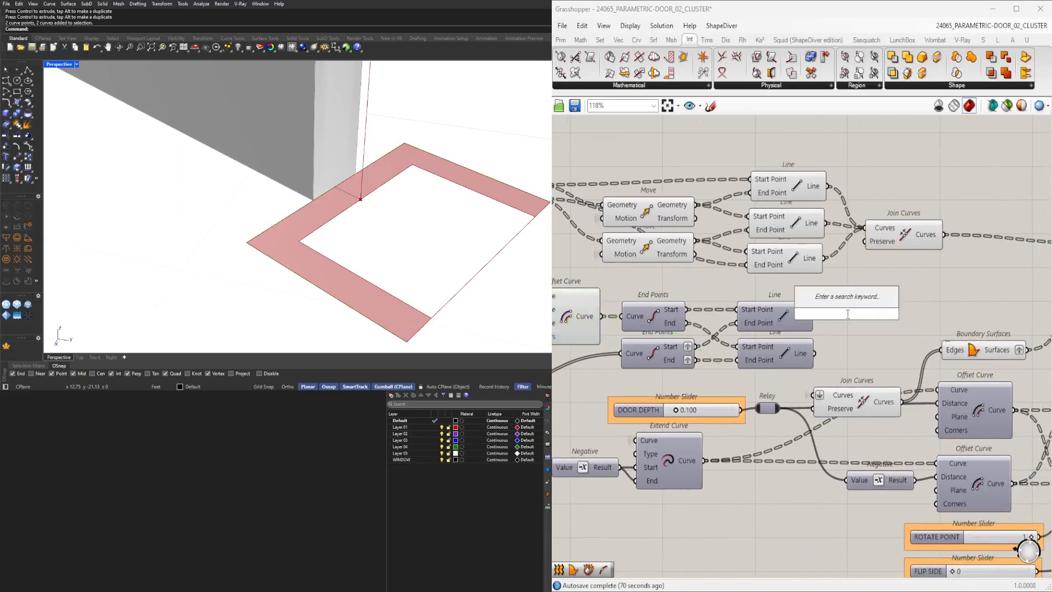
{"action": "type", "text": "fillet"}
{"action": "left_click", "coordinate": [821, 298]}
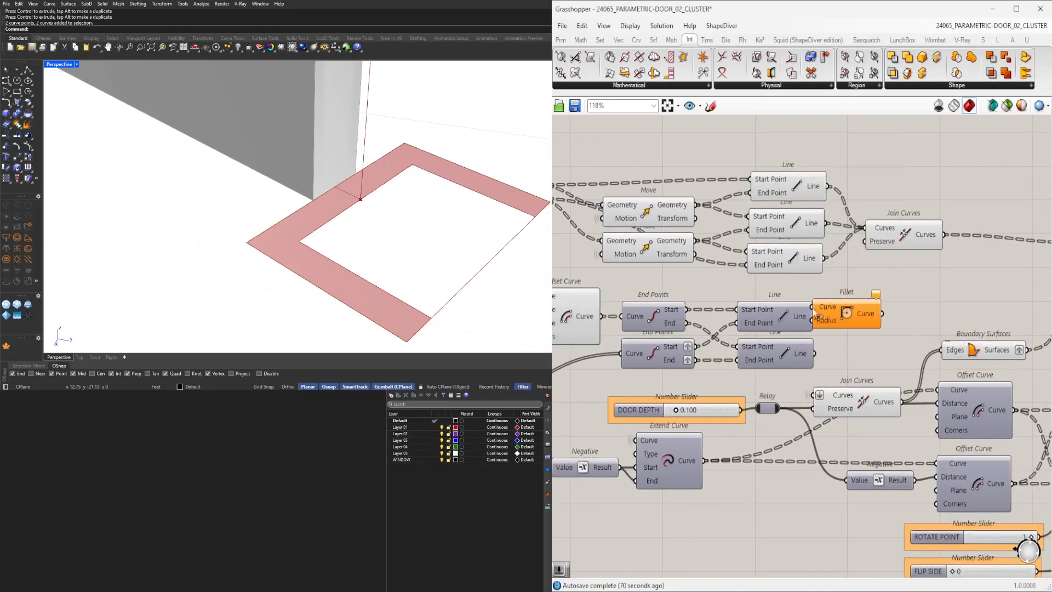
Create a number slider with the value 0.125 next to the Fillet component.
{"action": "scroll", "coordinate": [817, 310], "scroll_direction": "down", "scroll_amount": 1}
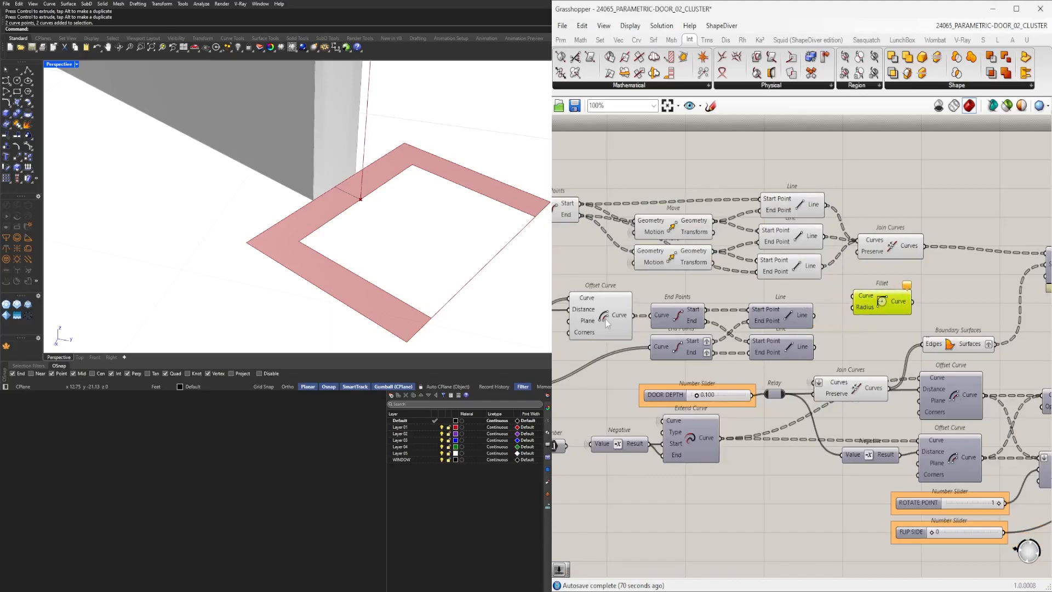
{"action": "scroll", "coordinate": [948, 308], "scroll_direction": "down", "scroll_amount": 3}
{"action": "scroll", "coordinate": [915, 320], "scroll_direction": "down", "scroll_amount": 8}
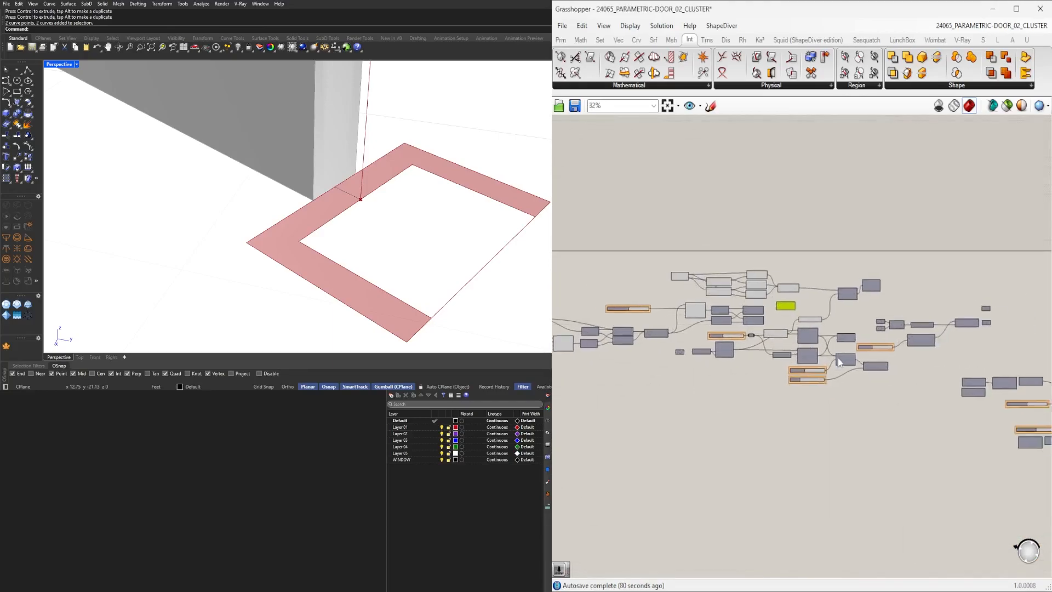
{"action": "left_click_drag", "start_coordinate": [988, 410], "coordinate": [762, 294]}
{"action": "scroll", "coordinate": [762, 296], "scroll_direction": "up", "scroll_amount": 7}
{"action": "left_click_drag", "start_coordinate": [858, 433], "coordinate": [647, 263]}
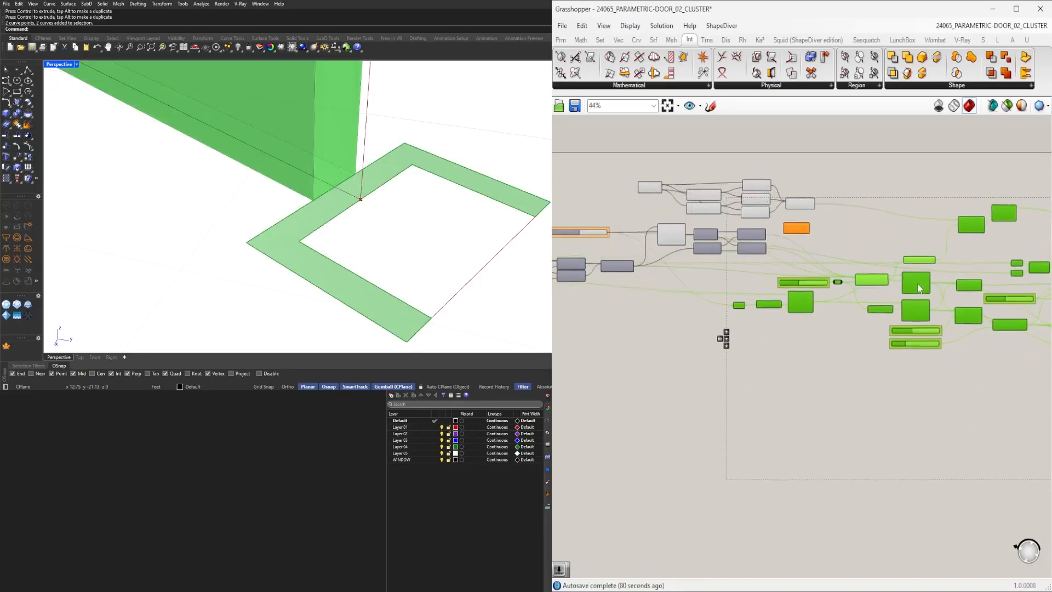
{"action": "left_click", "coordinate": [880, 273]}
{"action": "scroll", "coordinate": [874, 291], "scroll_direction": "up", "scroll_amount": 4}
{"action": "right_click_drag", "start_coordinate": [873, 295], "coordinate": [900, 305]}
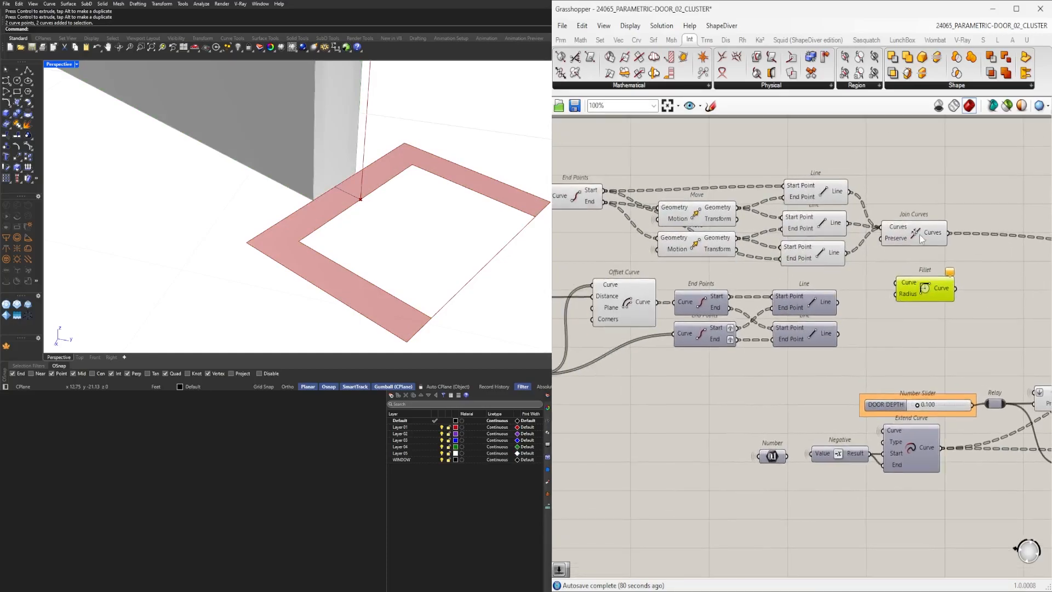
{"action": "scroll", "coordinate": [690, 293], "scroll_direction": "up", "scroll_amount": 1}
{"action": "left_click", "coordinate": [625, 303]}
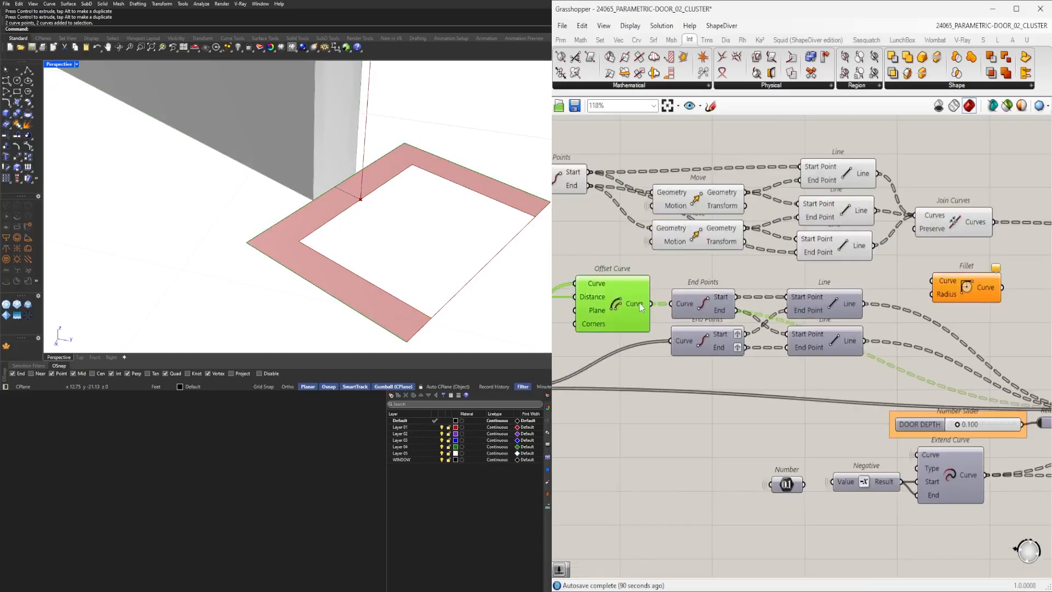
{"action": "left_click", "coordinate": [939, 283]}
{"action": "scroll", "coordinate": [914, 308], "scroll_direction": "up", "scroll_amount": 3}
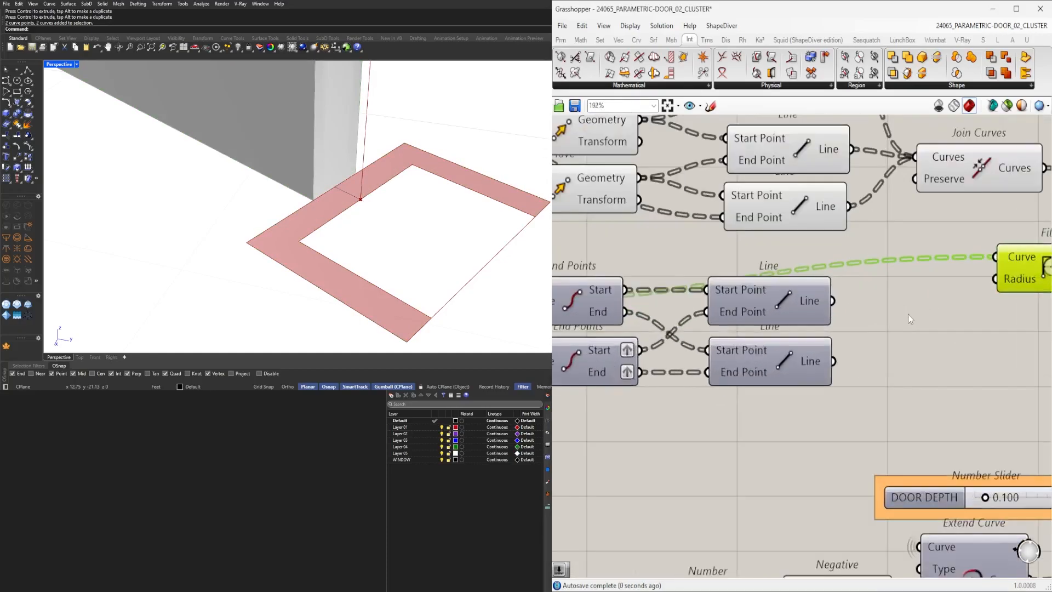
{"action": "double_click", "coordinate": [910, 314]}
{"action": "type", "text": ".125"}
{"action": "key", "text": "Return"}
Wire the slider into the Fillet radius and the profile line into its curve, setting the radius to 0.095.
{"action": "left_click_drag", "start_coordinate": [918, 316], "coordinate": [787, 376]}
{"action": "scroll", "coordinate": [788, 377], "scroll_direction": "down", "scroll_amount": 4}
{"action": "left_click_drag", "start_coordinate": [827, 441], "coordinate": [775, 245]}
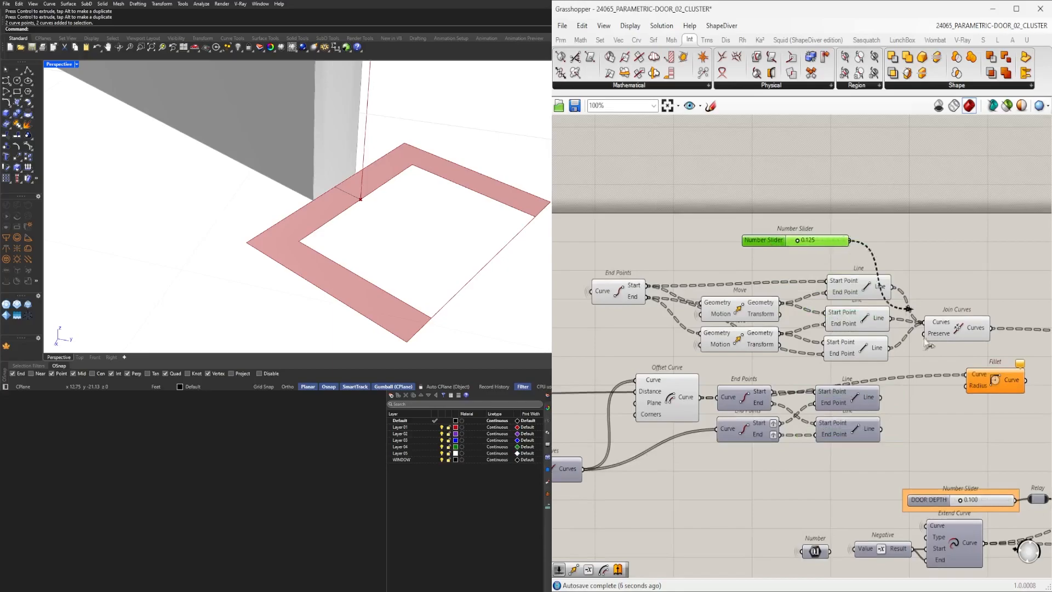
{"action": "left_click_drag", "start_coordinate": [974, 390], "coordinate": [974, 389]}
{"action": "left_click_drag", "start_coordinate": [997, 384], "coordinate": [976, 406]}
{"action": "scroll", "coordinate": [780, 212], "scroll_direction": "up", "scroll_amount": 5}
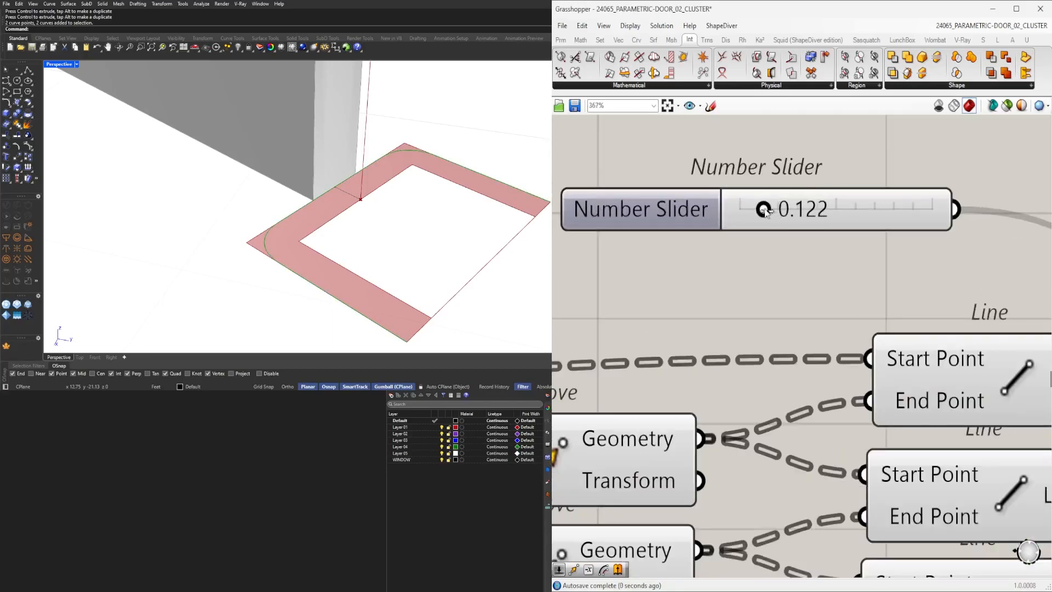
{"action": "scroll", "coordinate": [791, 247], "scroll_direction": "down", "scroll_amount": 6}
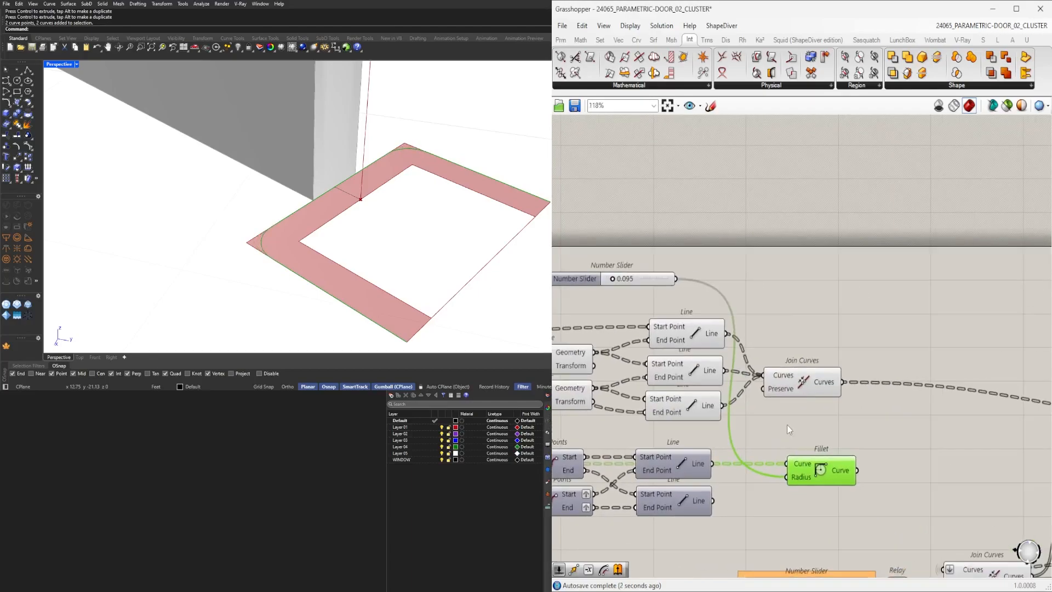
{"action": "left_click", "coordinate": [688, 337]}
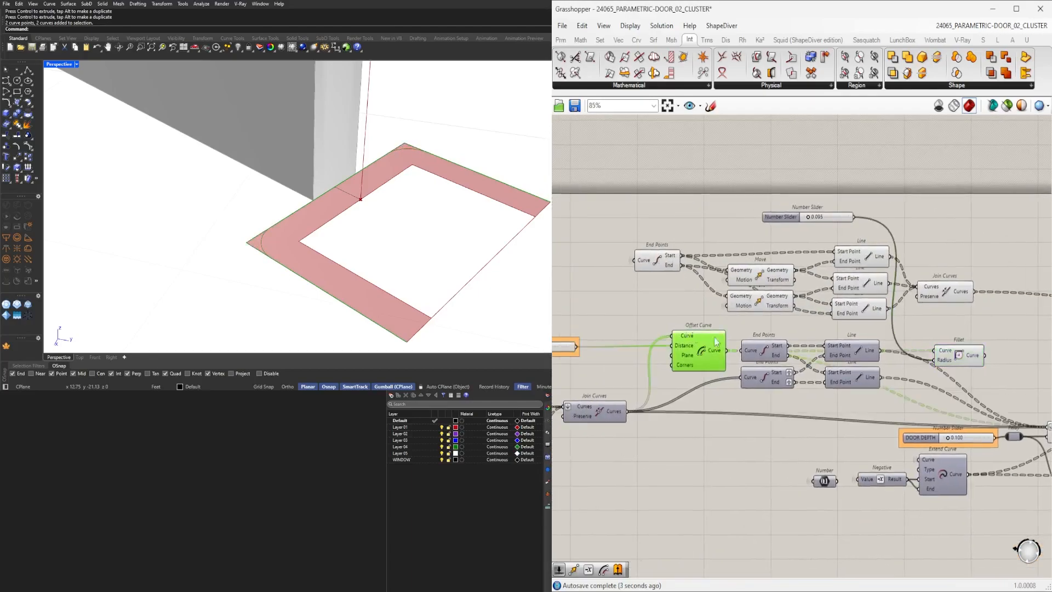
Rewire the Join Curves feeding Boundary Surfaces so it uses the filleted curve.
{"action": "right_click_drag", "start_coordinate": [985, 386], "coordinate": [834, 394]}
{"action": "left_click_drag", "start_coordinate": [665, 359], "coordinate": [579, 363], "text": "ctrl"}
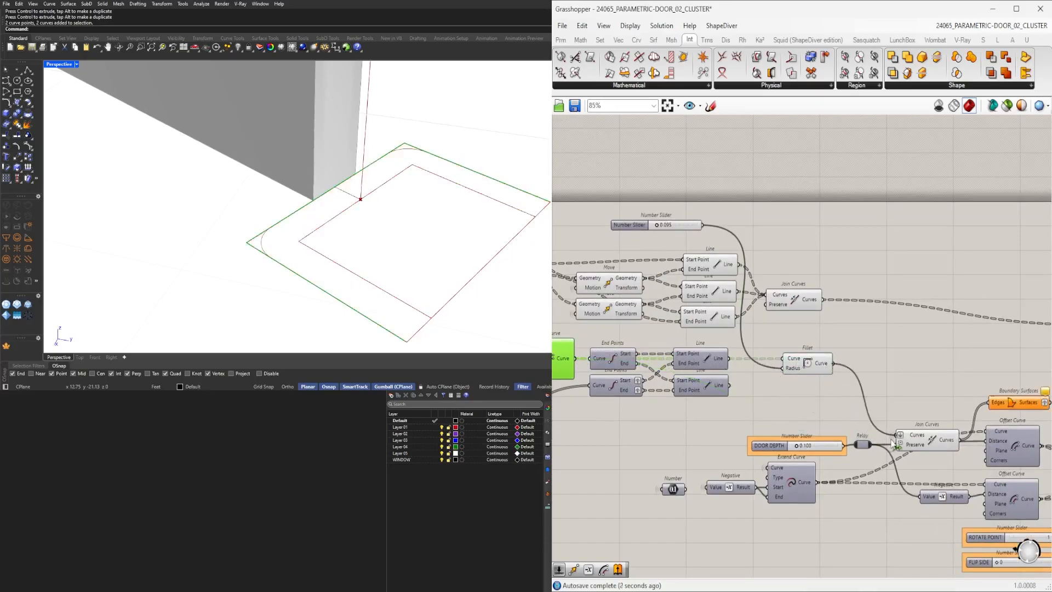
{"action": "left_click_drag", "start_coordinate": [892, 441], "coordinate": [897, 437]}
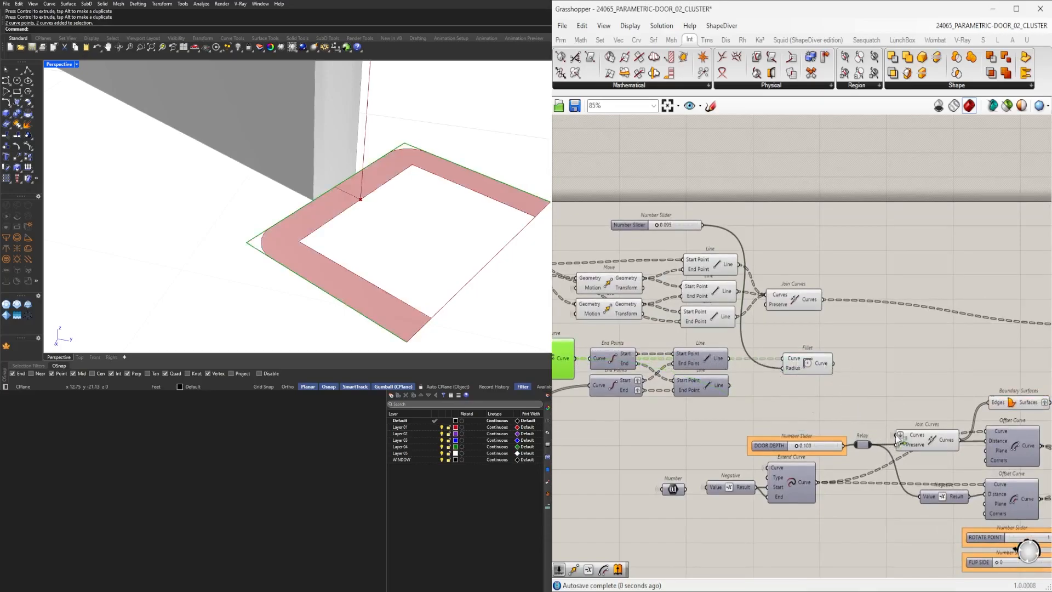
{"action": "left_click", "coordinate": [810, 364]}
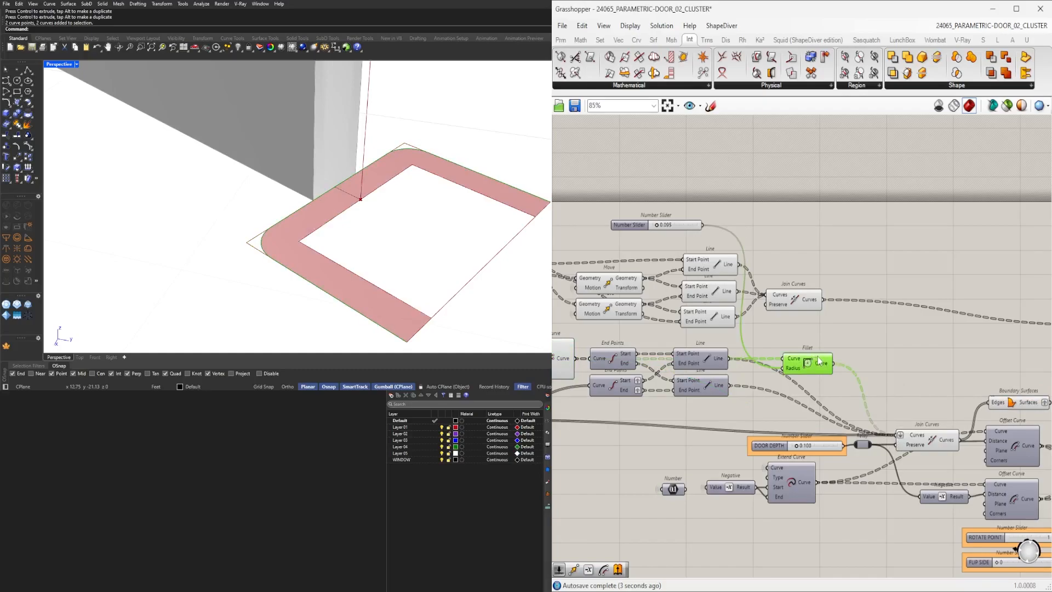
Zoom around the viewport to examine the filleted corner of the door profile.
{"action": "right_click_drag", "start_coordinate": [229, 237], "coordinate": [387, 284]}
{"action": "scroll", "coordinate": [372, 283], "scroll_direction": "up", "scroll_amount": 5}
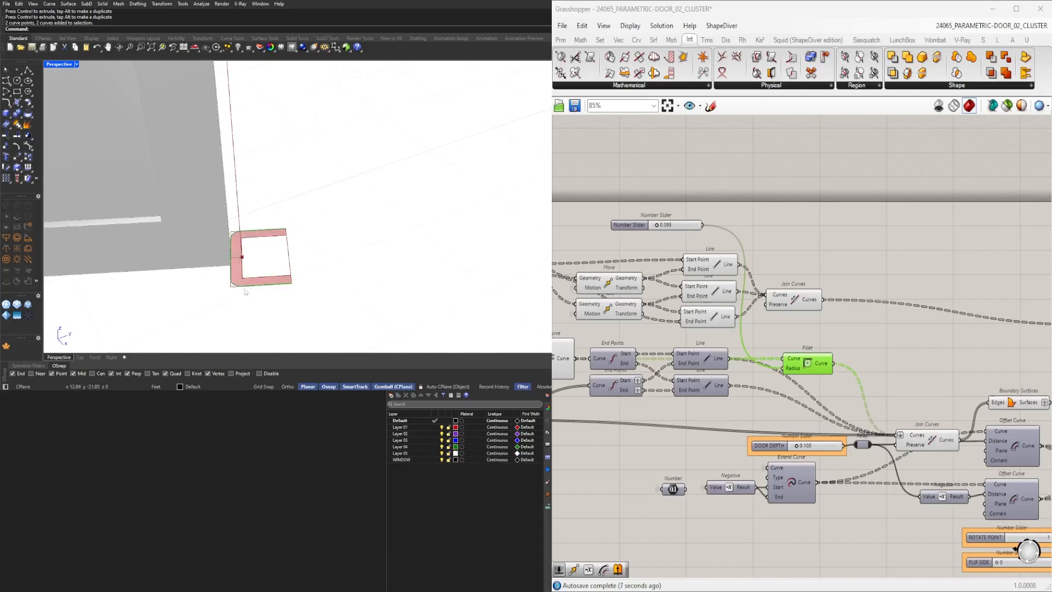
{"action": "scroll", "coordinate": [237, 292], "scroll_direction": "up", "scroll_amount": 3}
{"action": "scroll", "coordinate": [255, 283], "scroll_direction": "down", "scroll_amount": 5}
{"action": "scroll", "coordinate": [235, 277], "scroll_direction": "down", "scroll_amount": 5}
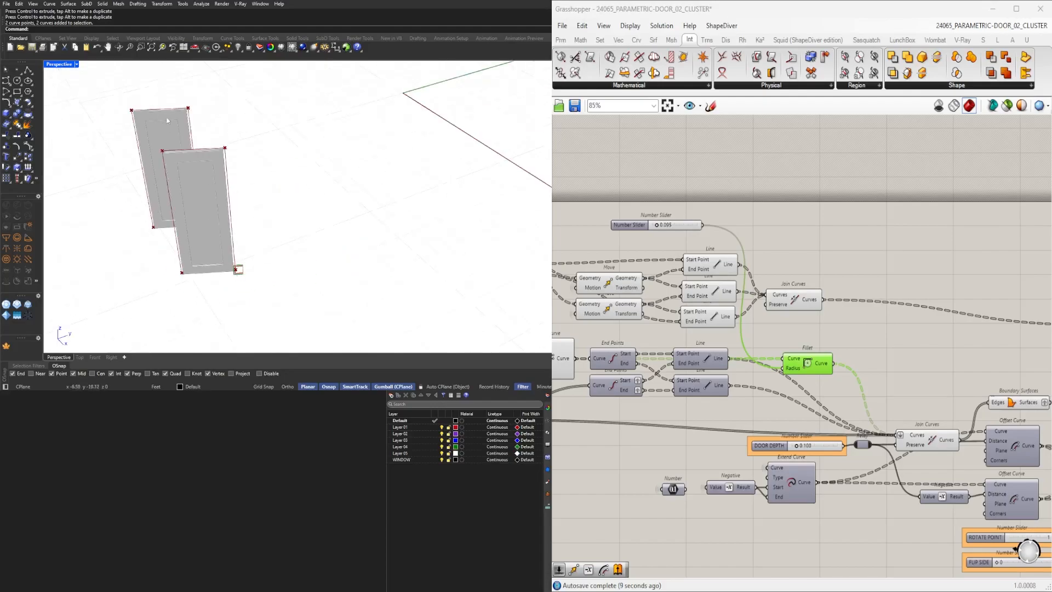
{"action": "scroll", "coordinate": [234, 277], "scroll_direction": "up", "scroll_amount": 2}
{"action": "scroll", "coordinate": [233, 277], "scroll_direction": "down", "scroll_amount": 3}
{"action": "scroll", "coordinate": [233, 277], "scroll_direction": "up", "scroll_amount": 3}
{"action": "scroll", "coordinate": [232, 277], "scroll_direction": "up", "scroll_amount": 4}
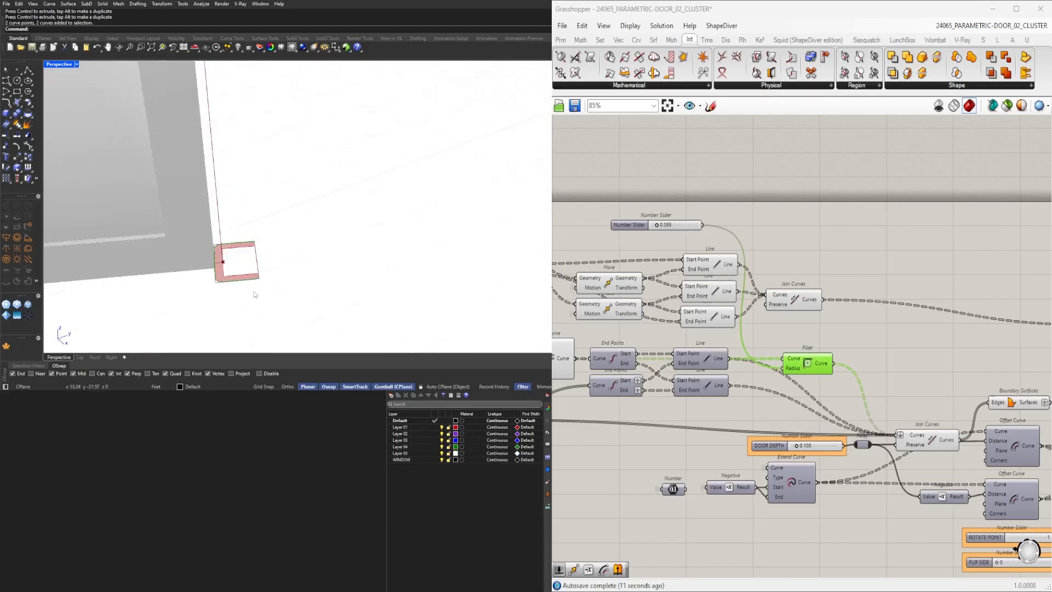
Add a new Join Curves component to the right of the Fillet component.
{"action": "right_click_drag", "start_coordinate": [869, 364], "coordinate": [808, 368]}
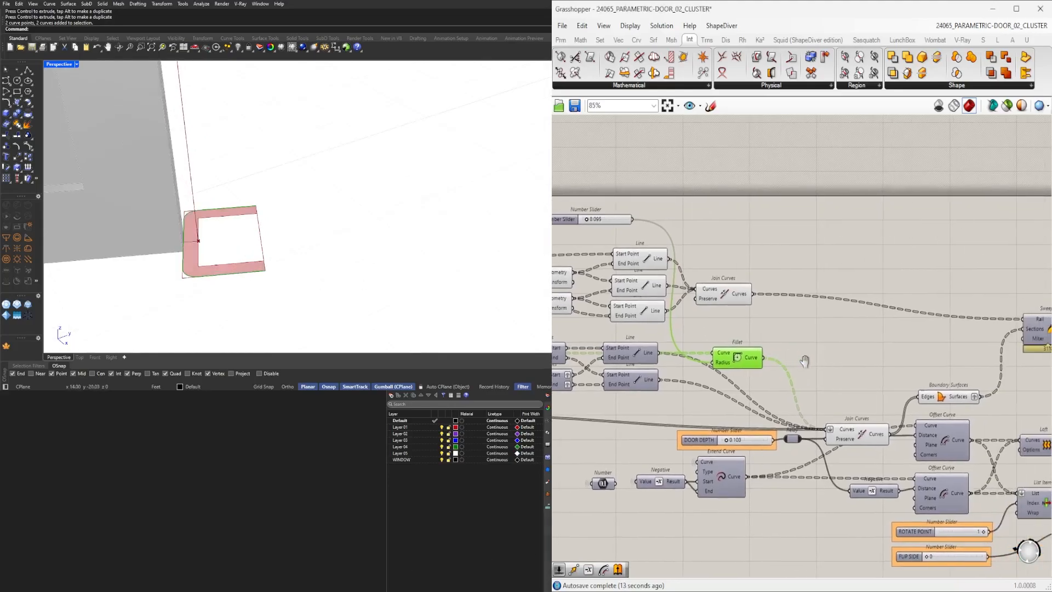
{"action": "scroll", "coordinate": [839, 367], "scroll_direction": "up", "scroll_amount": 2}
{"action": "double_click", "coordinate": [830, 367]}
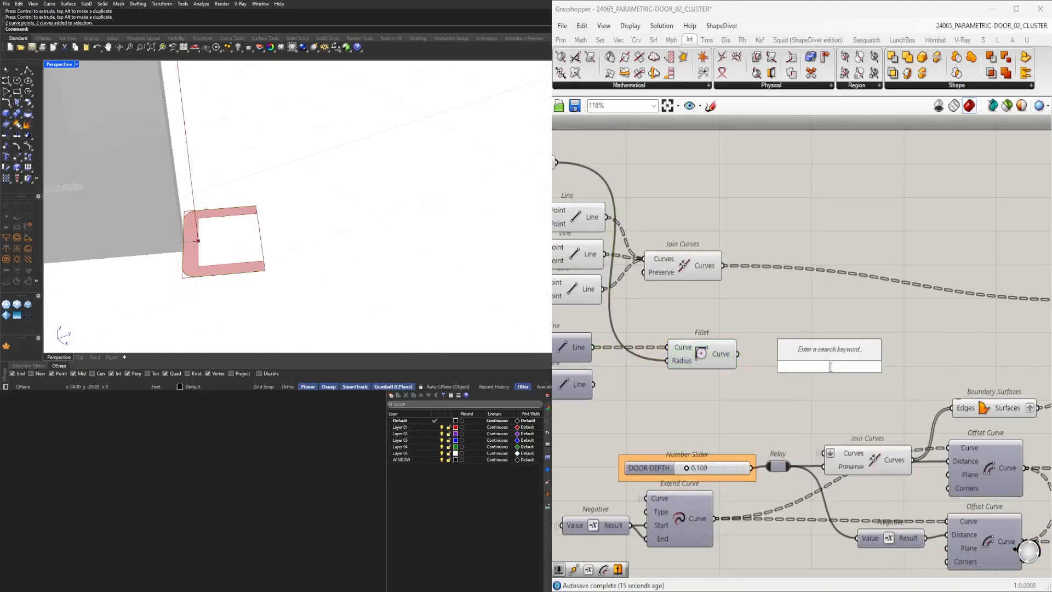
{"action": "type", "text": "JOI"}
{"action": "left_click", "coordinate": [818, 357]}
{"action": "right_click_drag", "start_coordinate": [690, 365], "coordinate": [775, 360]}
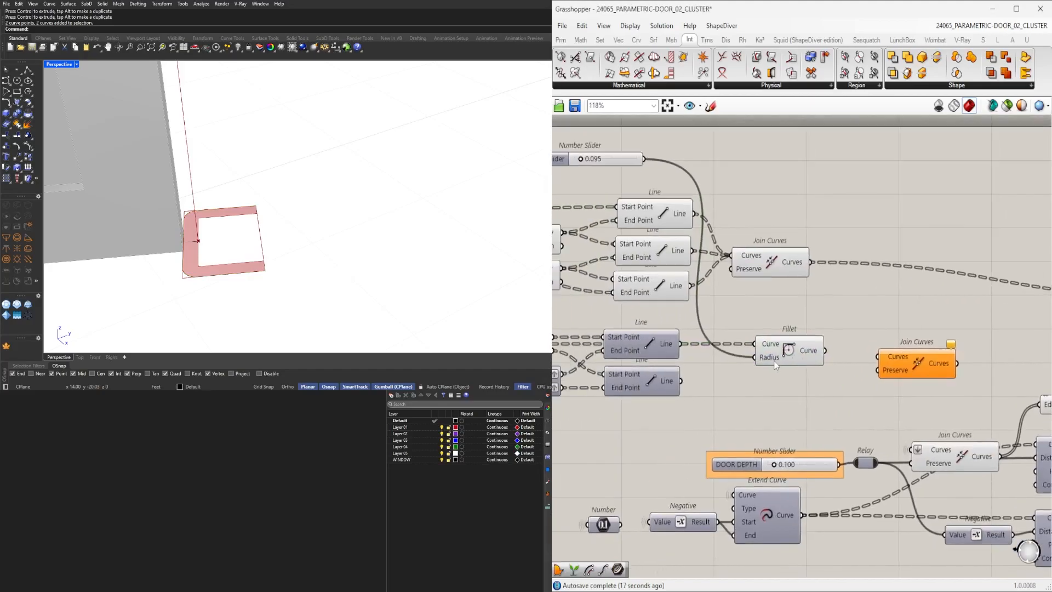
Connect the Fillet output and the profile line into the new Join Curves component.
{"action": "right_click_drag", "start_coordinate": [630, 360], "coordinate": [790, 349]}
{"action": "scroll", "coordinate": [767, 346], "scroll_direction": "down", "scroll_amount": 1}
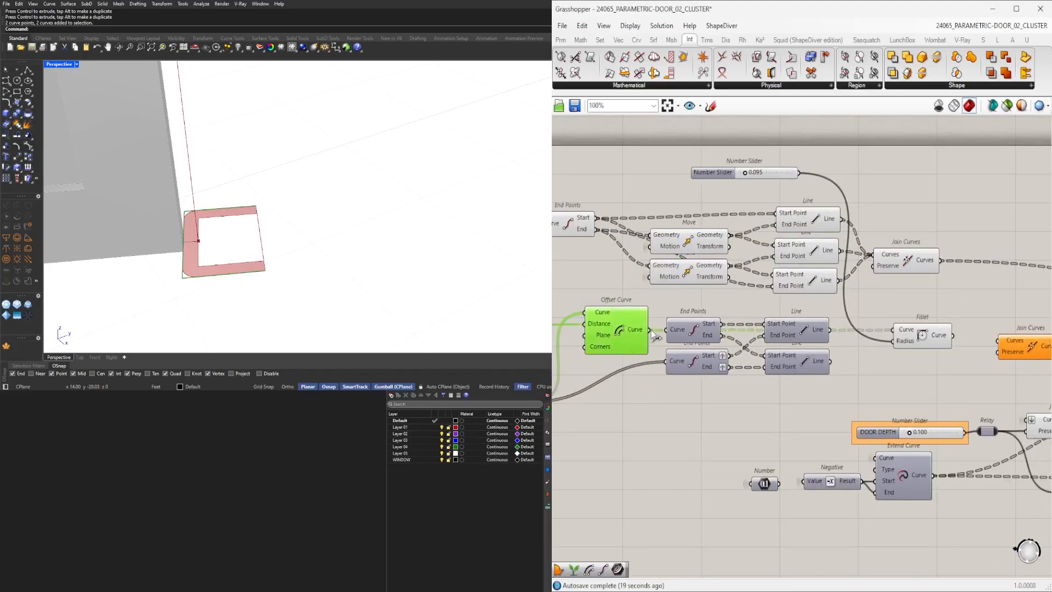
{"action": "left_click", "coordinate": [930, 339]}
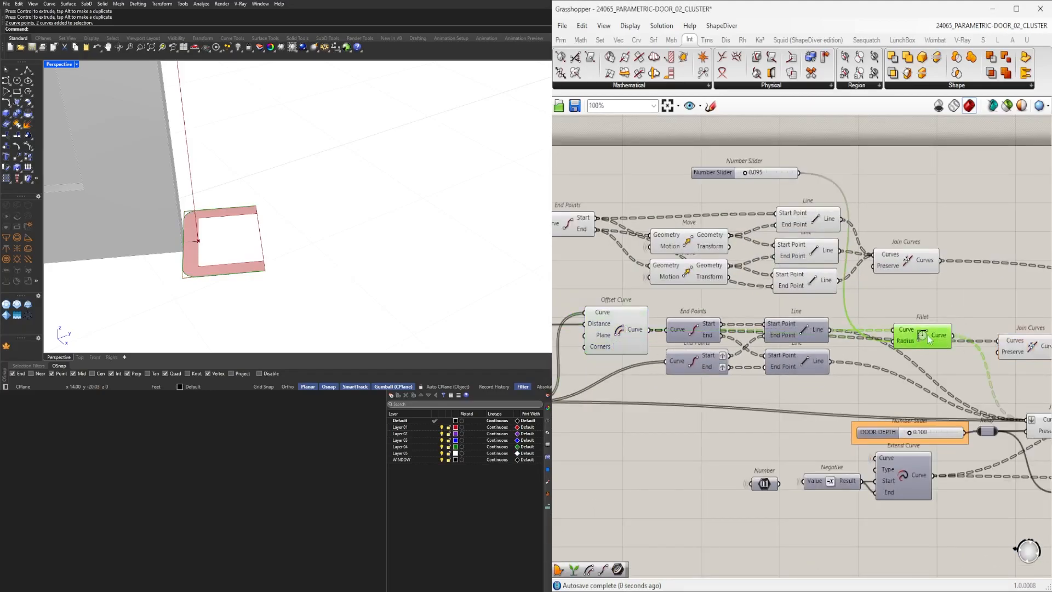
{"action": "left_click", "coordinate": [825, 330]}
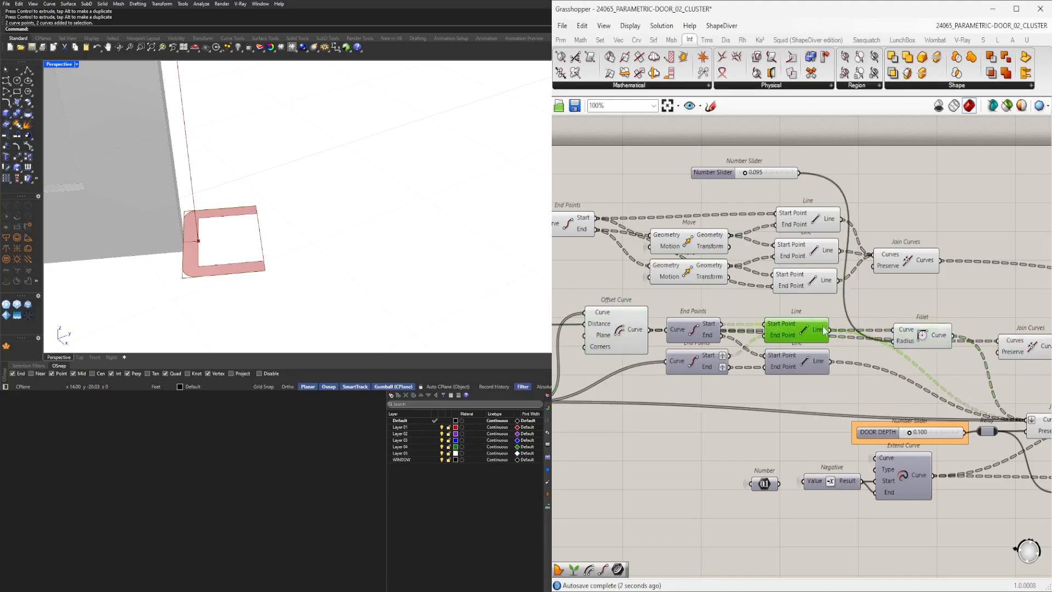
{"action": "left_click", "coordinate": [1007, 343]}
{"action": "scroll", "coordinate": [1020, 352], "scroll_direction": "up", "scroll_amount": 4}
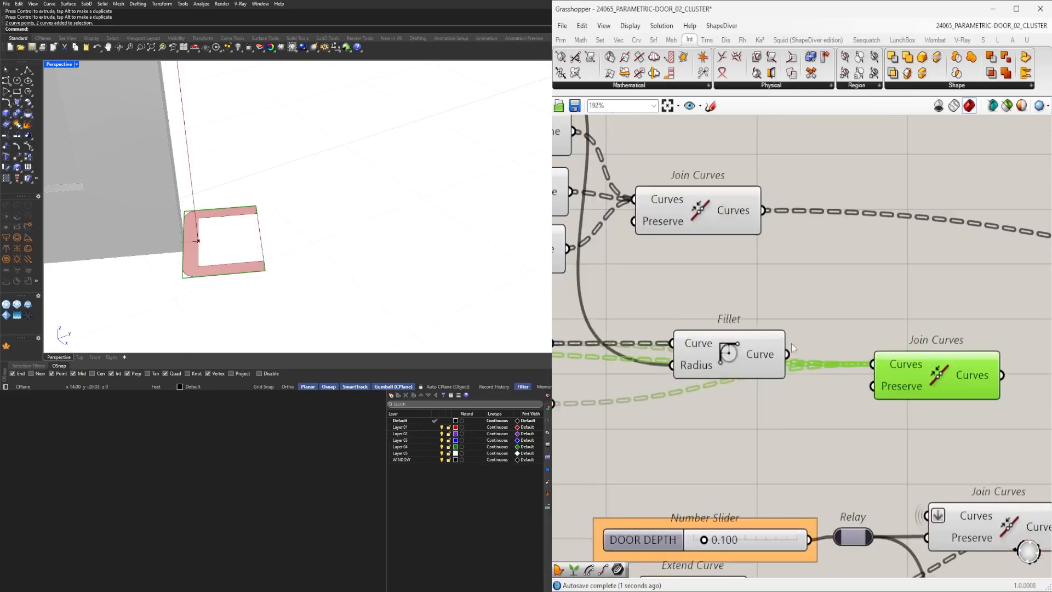
Rearrange the Fillet and its new Join Curves component and tidy their connections.
{"action": "left_click_drag", "start_coordinate": [821, 303], "coordinate": [823, 304]}
{"action": "left_click_drag", "start_coordinate": [927, 375], "coordinate": [663, 428]}
{"action": "scroll", "coordinate": [698, 396], "scroll_direction": "down", "scroll_amount": 1}
{"action": "left_click_drag", "start_coordinate": [720, 366], "coordinate": [832, 366]}
{"action": "left_click_drag", "start_coordinate": [669, 427], "coordinate": [679, 368]}
{"action": "left_click_drag", "start_coordinate": [835, 357], "coordinate": [842, 367]}
{"action": "left_click", "coordinate": [848, 324]}
Set the wire display of the Join Curves curves input and the Fillet radius input to Hidden.
{"action": "right_click", "coordinate": [663, 359]}
{"action": "mouse_move", "coordinate": [766, 390]}
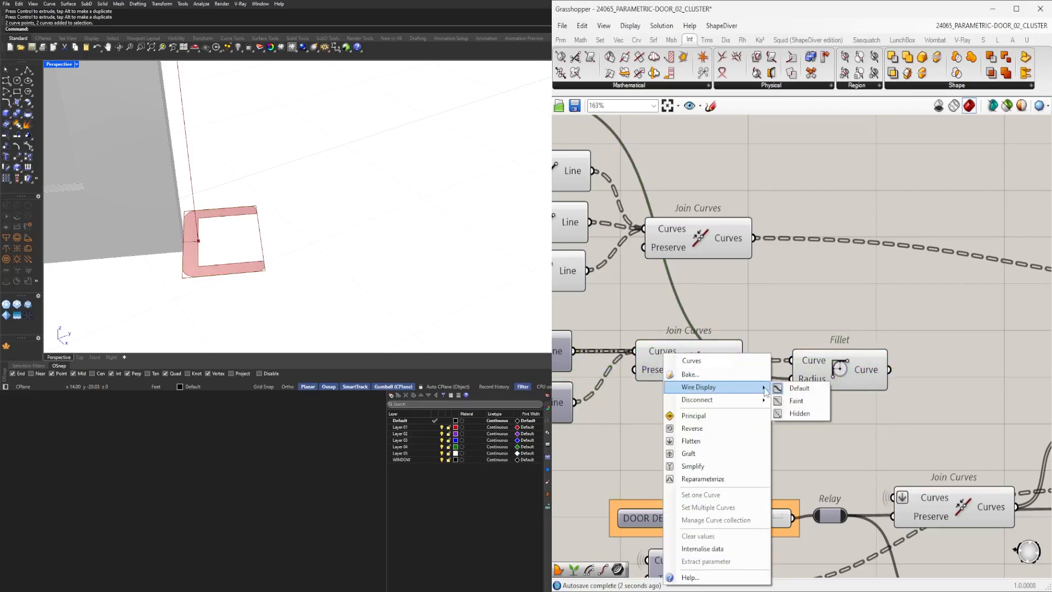
{"action": "left_click", "coordinate": [793, 415]}
{"action": "left_click_drag", "start_coordinate": [696, 359], "coordinate": [661, 363]}
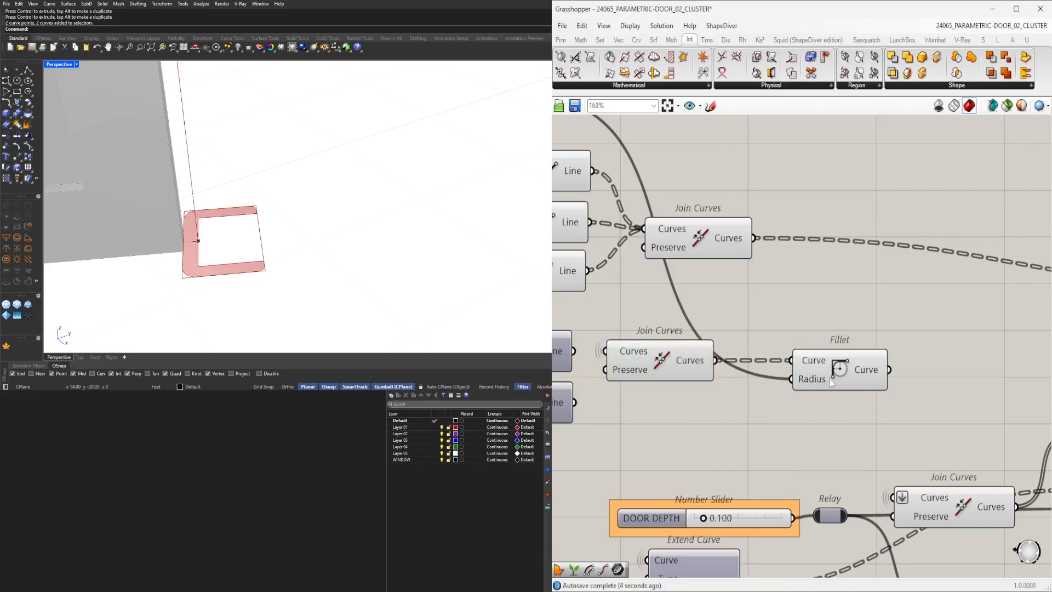
{"action": "left_click", "coordinate": [808, 387]}
{"action": "right_click", "coordinate": [808, 387]}
{"action": "mouse_move", "coordinate": [866, 396]}
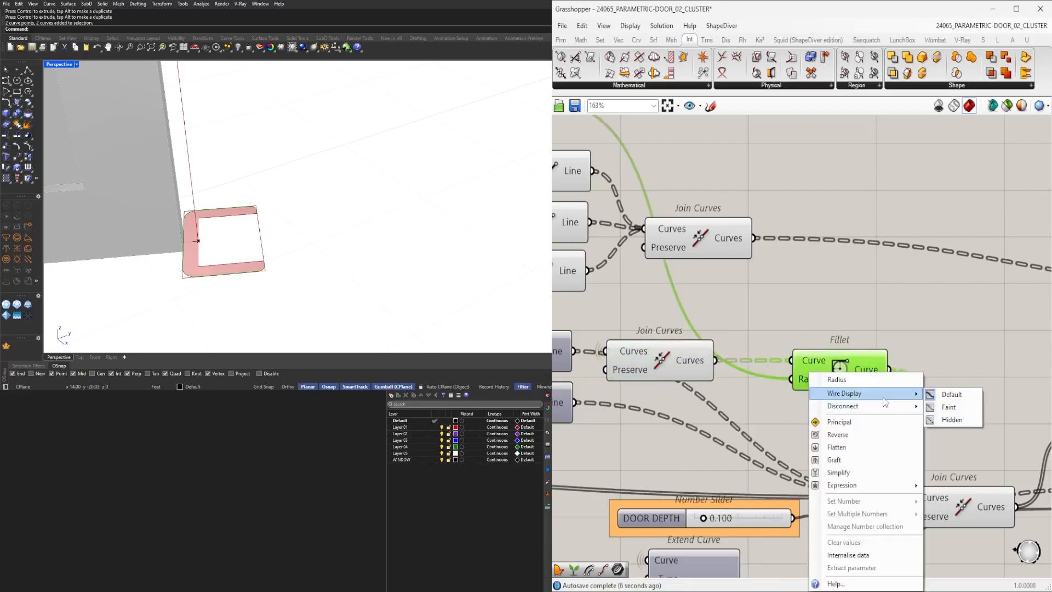
{"action": "left_click", "coordinate": [951, 420]}
Move the Fillet and lower Join Curves components into a tidier layout and reconnect their wires.
{"action": "left_click", "coordinate": [844, 372]}
{"action": "right_click_drag", "start_coordinate": [749, 420], "coordinate": [878, 403]}
{"action": "scroll", "coordinate": [878, 403], "scroll_direction": "down", "scroll_amount": 3}
{"action": "scroll", "coordinate": [717, 227], "scroll_direction": "up", "scroll_amount": 5}
{"action": "right_click_drag", "start_coordinate": [717, 227], "coordinate": [814, 313]}
{"action": "scroll", "coordinate": [735, 288], "scroll_direction": "up", "scroll_amount": 4}
{"action": "mouse_move", "coordinate": [776, 260]}
{"action": "left_mouse_down"}
{"action": "mouse_move", "coordinate": [755, 261]}
{"action": "mouse_move", "coordinate": [777, 262]}
{"action": "left_mouse_up"}
{"action": "scroll", "coordinate": [776, 262], "scroll_direction": "down", "scroll_amount": 6}
{"action": "right_click_drag", "start_coordinate": [1014, 526], "coordinate": [827, 364]}
{"action": "left_click", "coordinate": [827, 364]}
{"action": "left_click_drag", "start_coordinate": [771, 373], "coordinate": [742, 376]}
{"action": "right_click_drag", "start_coordinate": [878, 385], "coordinate": [942, 351]}
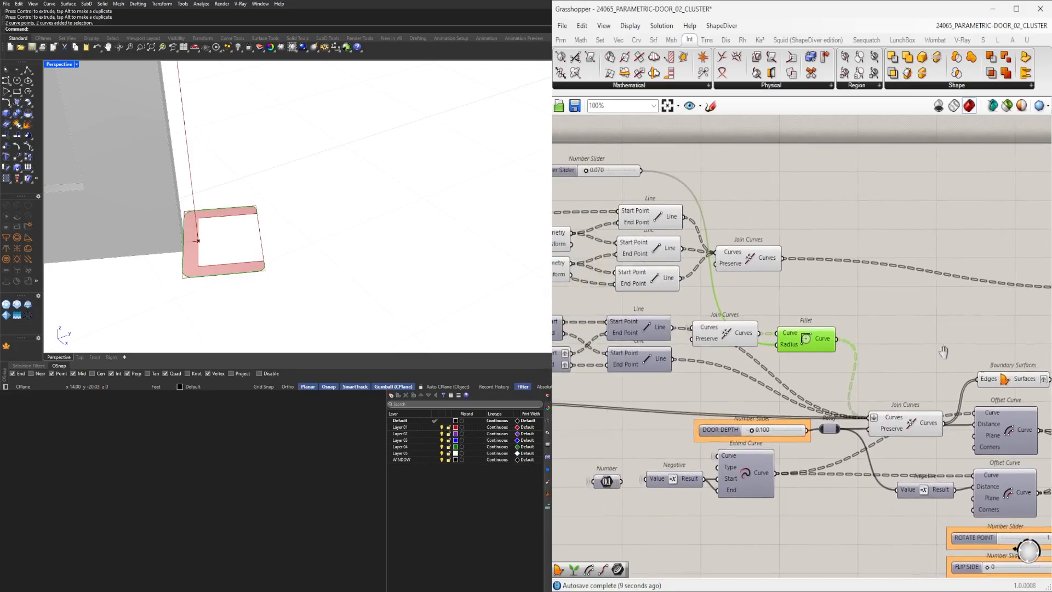
Reconnect the profile curves between the Join Curves, Fillet and Offset Curve components.
{"action": "scroll", "coordinate": [885, 383], "scroll_direction": "down", "scroll_amount": 1}
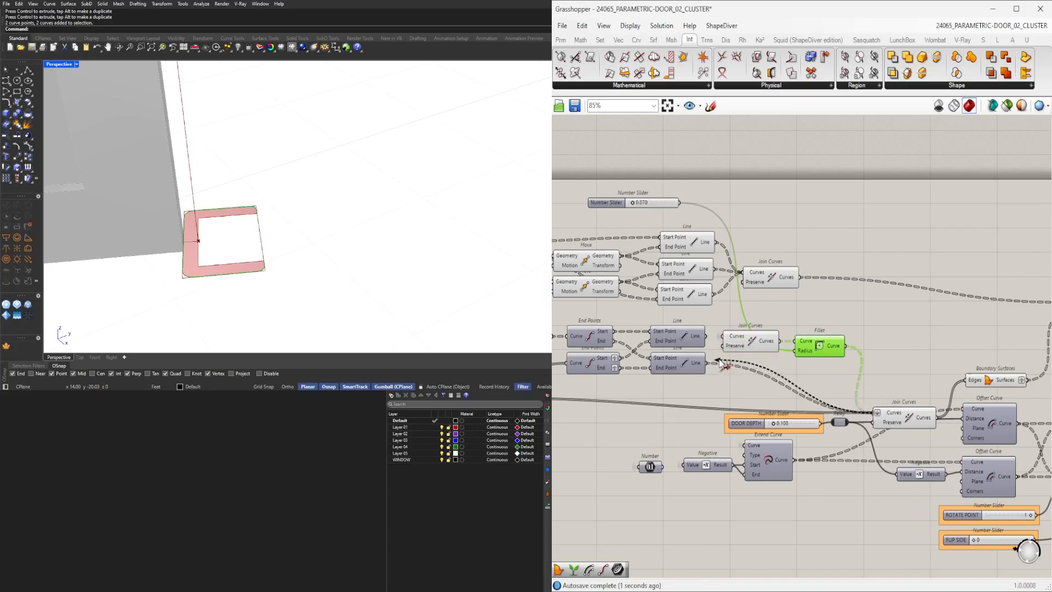
{"action": "right_click_drag", "start_coordinate": [760, 371], "coordinate": [896, 368]}
{"action": "left_click", "coordinate": [571, 400]}
{"action": "middle_click", "coordinate": [568, 395]}
{"action": "left_click", "coordinate": [587, 372]}
{"action": "right_click_drag", "start_coordinate": [1009, 358], "coordinate": [820, 364]}
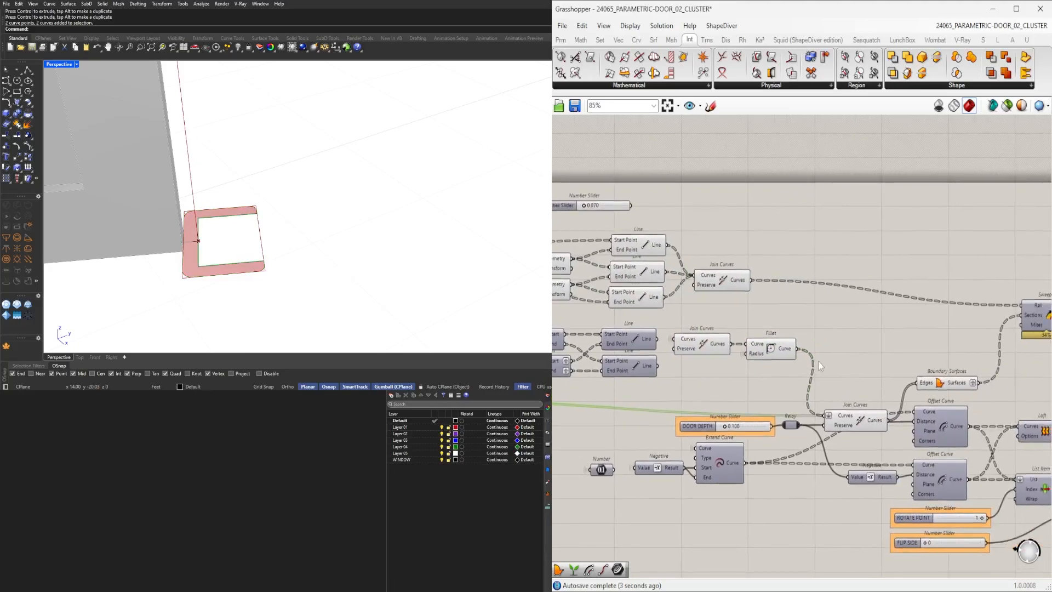
{"action": "left_click", "coordinate": [761, 354]}
{"action": "left_click", "coordinate": [847, 364]}
{"action": "right_click_drag", "start_coordinate": [761, 387], "coordinate": [881, 386]}
{"action": "left_click_drag", "start_coordinate": [933, 376], "coordinate": [797, 336]}
{"action": "middle_click", "coordinate": [848, 329]}
{"action": "left_click", "coordinate": [870, 306]}
{"action": "right_click_drag", "start_coordinate": [731, 359], "coordinate": [979, 332]}
{"action": "left_click_drag", "start_coordinate": [817, 445], "coordinate": [727, 366]}
{"action": "middle_click", "coordinate": [741, 354]}
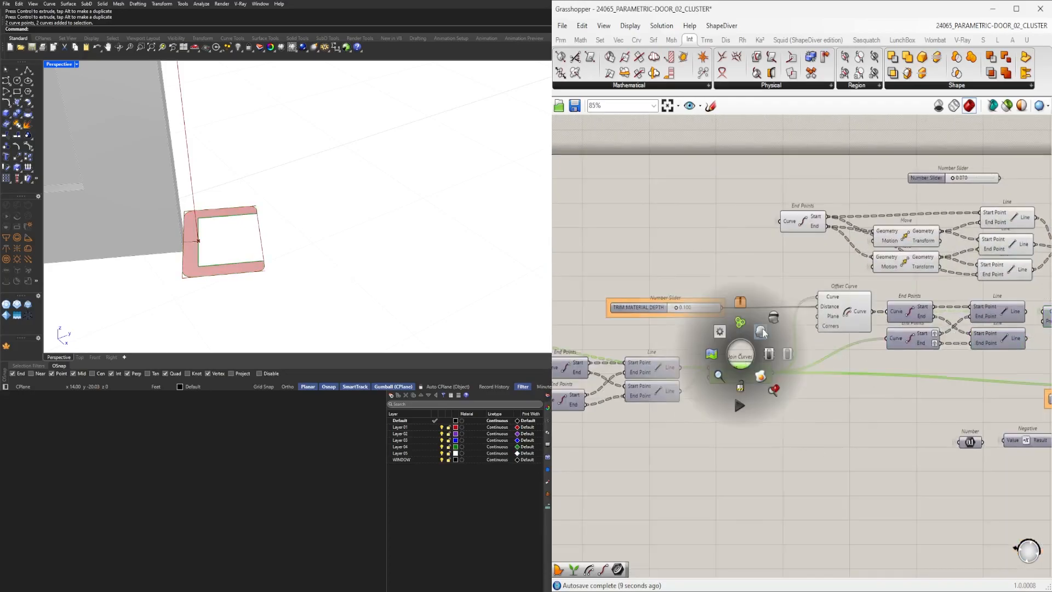
{"action": "left_click", "coordinate": [766, 328]}
Rewire the offset profile into the downstream components and turn off the Join Curves preview.
{"action": "right_click_drag", "start_coordinate": [1009, 354], "coordinate": [762, 381]}
{"action": "left_click", "coordinate": [897, 347]}
{"action": "right_click_drag", "start_coordinate": [968, 324], "coordinate": [722, 336]}
{"action": "scroll", "coordinate": [759, 353], "scroll_direction": "down", "scroll_amount": 4}
{"action": "scroll", "coordinate": [763, 356], "scroll_direction": "up", "scroll_amount": 3}
{"action": "left_click_drag", "start_coordinate": [836, 438], "coordinate": [692, 370]}
{"action": "middle_click", "coordinate": [788, 355]}
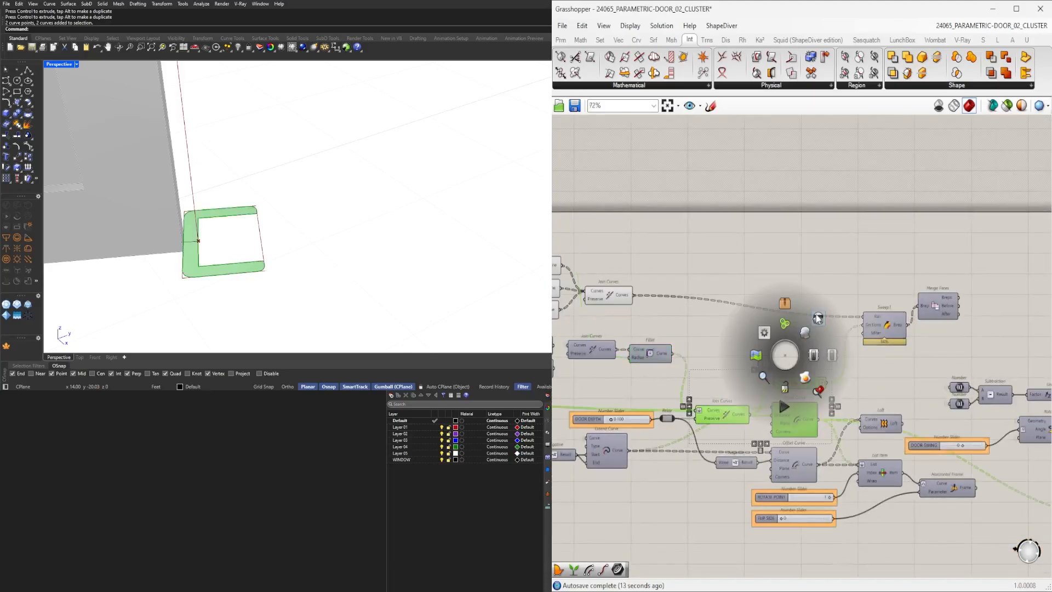
{"action": "left_click", "coordinate": [816, 323]}
{"action": "scroll", "coordinate": [900, 310], "scroll_direction": "up", "scroll_amount": 2}
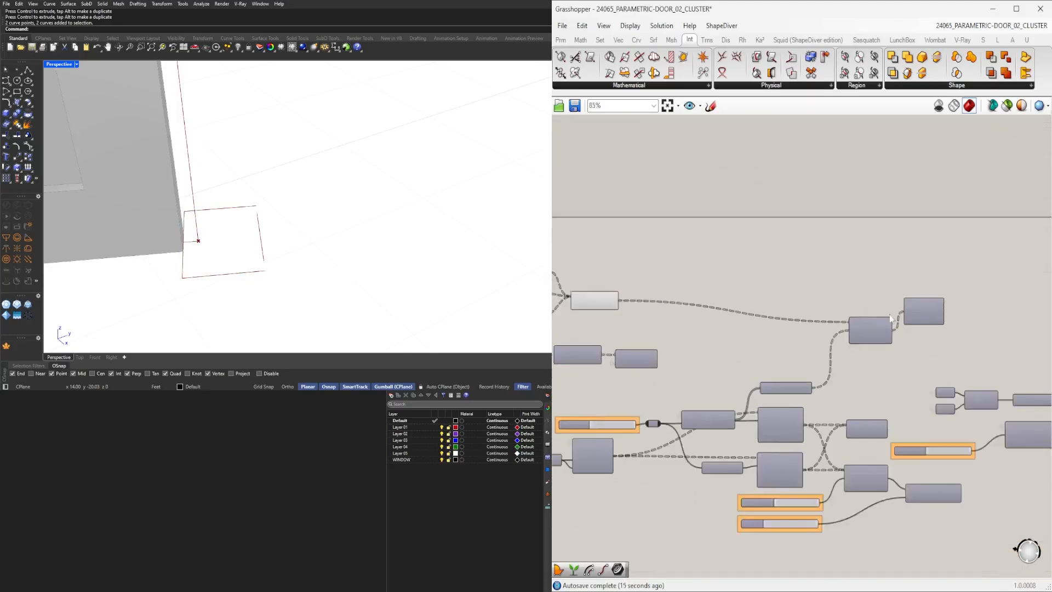
Toggle component previews so only the Merge Faces result of the door frame is shown.
{"action": "right_click_drag", "start_coordinate": [991, 361], "coordinate": [625, 378]}
{"action": "right_click_drag", "start_coordinate": [922, 406], "coordinate": [991, 346]}
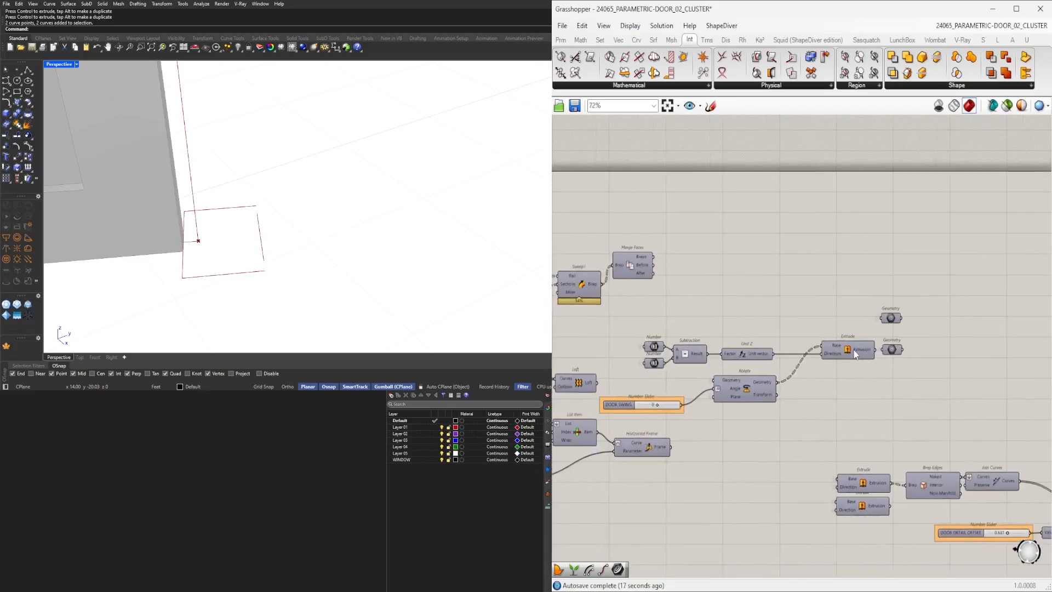
{"action": "middle_click", "coordinate": [853, 353]}
{"action": "left_click", "coordinate": [830, 332]}
{"action": "middle_click", "coordinate": [849, 345]}
{"action": "left_click", "coordinate": [870, 324]}
{"action": "left_click", "coordinate": [881, 304]}
{"action": "right_click_drag", "start_coordinate": [668, 287], "coordinate": [752, 308]}
{"action": "left_click", "coordinate": [728, 288]}
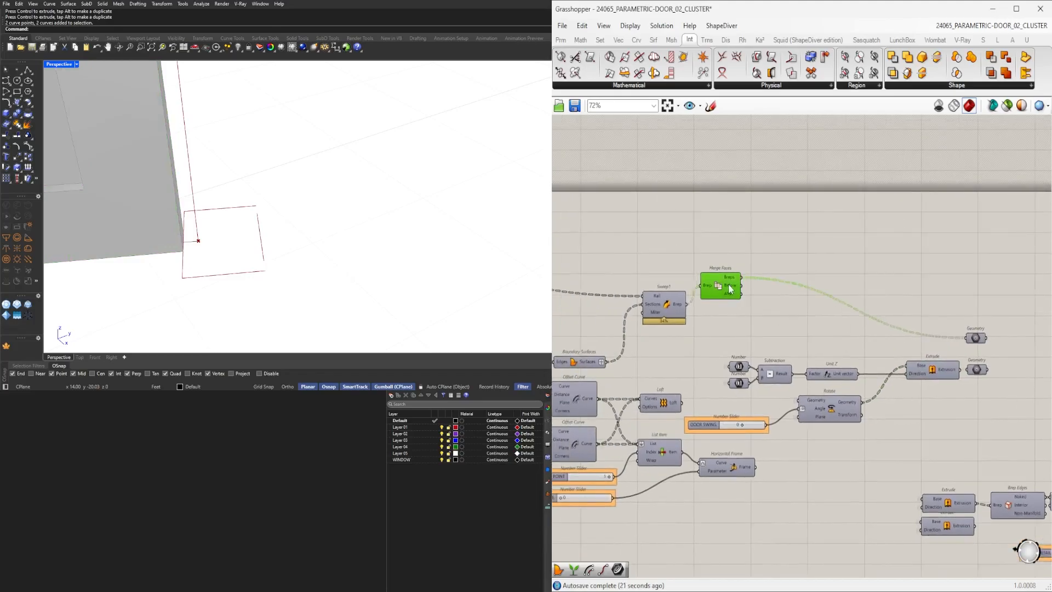
{"action": "middle_click", "coordinate": [729, 289]}
{"action": "left_click", "coordinate": [749, 264]}
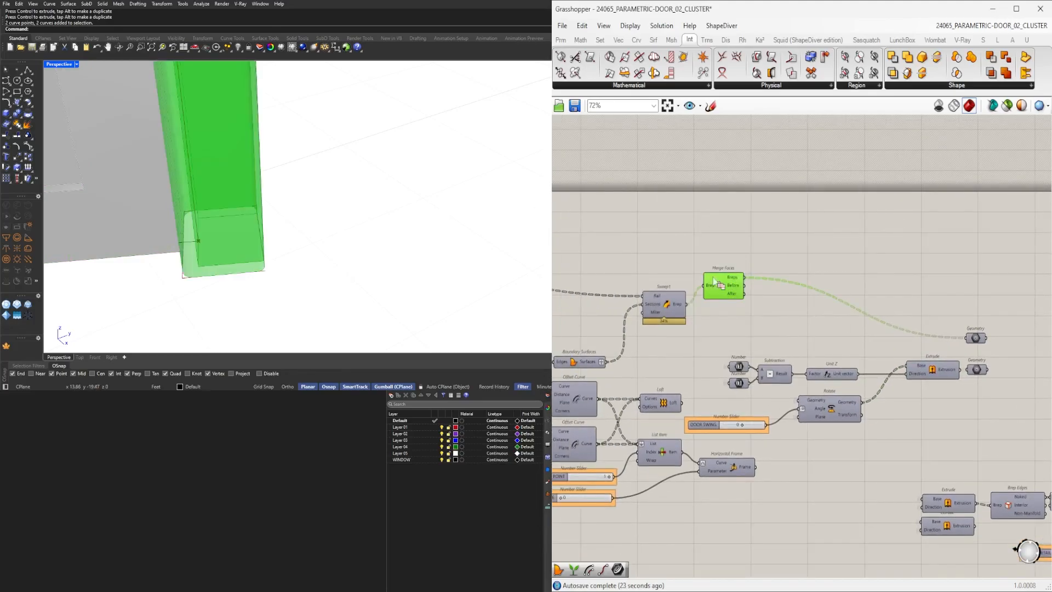
Connect the Merge Faces result into the Geometry output parameters.
{"action": "left_click_drag", "start_coordinate": [729, 290], "coordinate": [726, 310]}
{"action": "left_click", "coordinate": [981, 339]}
{"action": "right_click_drag", "start_coordinate": [981, 340], "coordinate": [644, 362]}
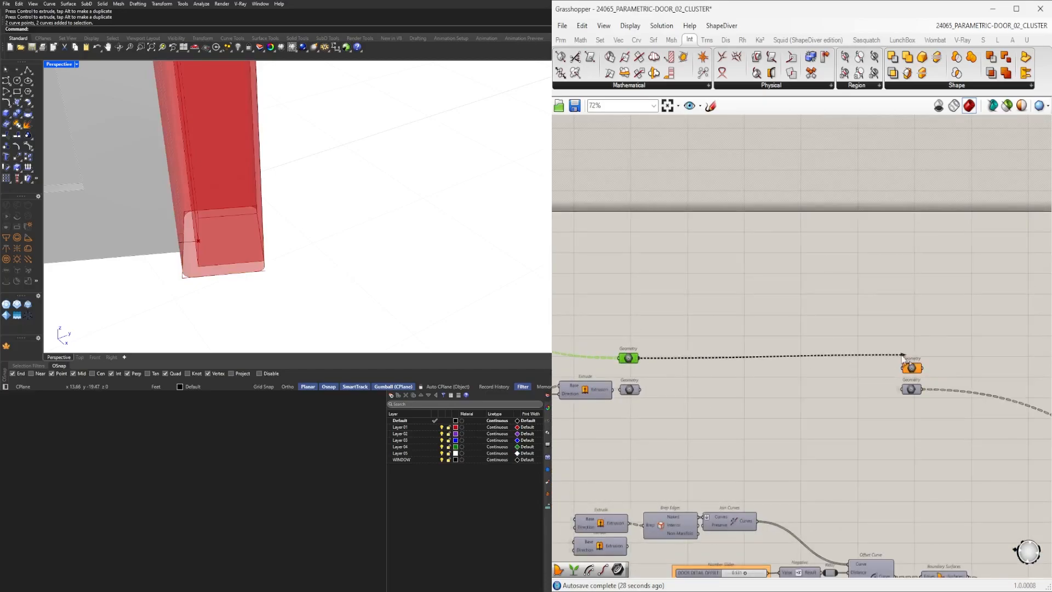
{"action": "left_click_drag", "start_coordinate": [904, 370], "coordinate": [905, 368]}
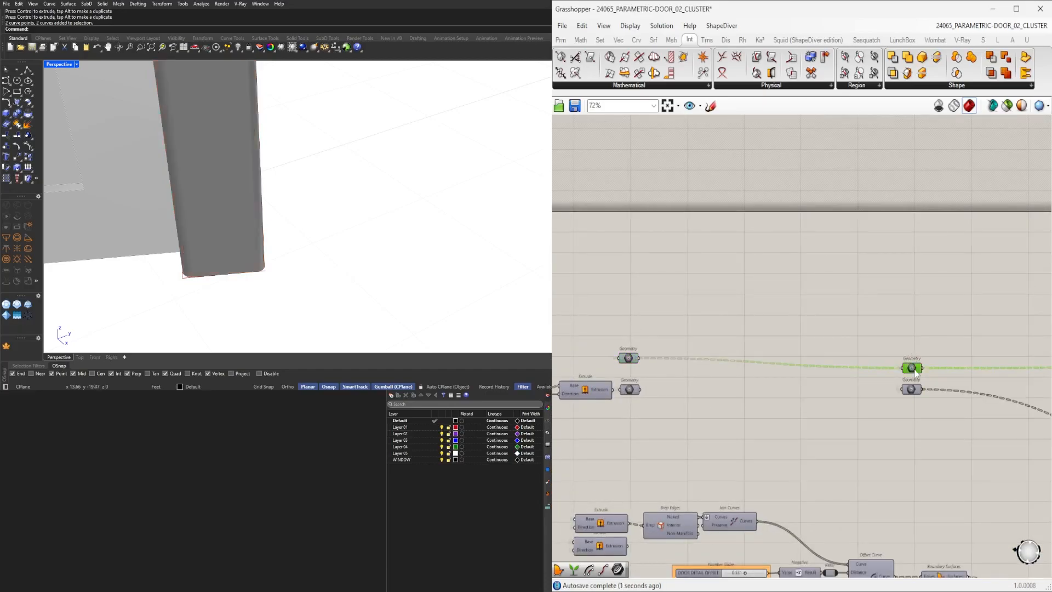
{"action": "left_click", "coordinate": [673, 357]}
{"action": "right_click_drag", "start_coordinate": [673, 357], "coordinate": [984, 354]}
{"action": "scroll", "coordinate": [758, 348], "scroll_direction": "up", "scroll_amount": 1}
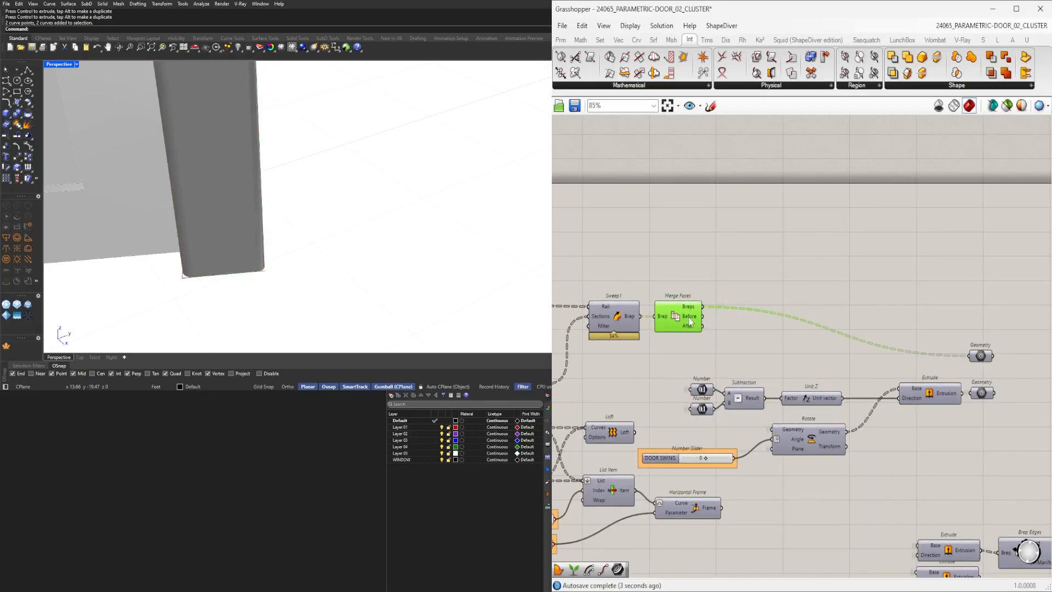
Arrange the Geometry output parameters and toggle their previews to show the finished doors.
{"action": "right_click_drag", "start_coordinate": [675, 336], "coordinate": [918, 324]}
{"action": "scroll", "coordinate": [908, 336], "scroll_direction": "down", "scroll_amount": 4}
{"action": "left_click_drag", "start_coordinate": [943, 338], "coordinate": [886, 356]}
{"action": "scroll", "coordinate": [878, 313], "scroll_direction": "up", "scroll_amount": 3}
{"action": "left_click_drag", "start_coordinate": [966, 297], "coordinate": [892, 368]}
{"action": "middle_click", "coordinate": [958, 295]}
{"action": "left_click", "coordinate": [985, 262]}
{"action": "right_click_drag", "start_coordinate": [686, 325], "coordinate": [927, 315]}
{"action": "left_click_drag", "start_coordinate": [926, 317], "coordinate": [581, 229]}
{"action": "scroll", "coordinate": [656, 230], "scroll_direction": "up", "scroll_amount": 1}
{"action": "middle_click", "coordinate": [680, 229]}
{"action": "left_click", "coordinate": [688, 194]}
{"action": "left_click_drag", "start_coordinate": [785, 164], "coordinate": [694, 238]}
{"action": "scroll", "coordinate": [731, 221], "scroll_direction": "up", "scroll_amount": 3}
{"action": "left_click", "coordinate": [722, 218]}
{"action": "scroll", "coordinate": [695, 231], "scroll_direction": "up", "scroll_amount": 6}
Orbit and zoom the viewport to inspect the door leaves and their inset panels.
{"action": "right_click_drag", "start_coordinate": [272, 168], "coordinate": [393, 181], "text": "shift"}
{"action": "scroll", "coordinate": [329, 99], "scroll_direction": "up", "scroll_amount": 5}
{"action": "scroll", "coordinate": [299, 89], "scroll_direction": "up", "scroll_amount": 4}
{"action": "scroll", "coordinate": [285, 99], "scroll_direction": "down", "scroll_amount": 4}
{"action": "right_click_drag", "start_coordinate": [290, 110], "coordinate": [298, 160]}
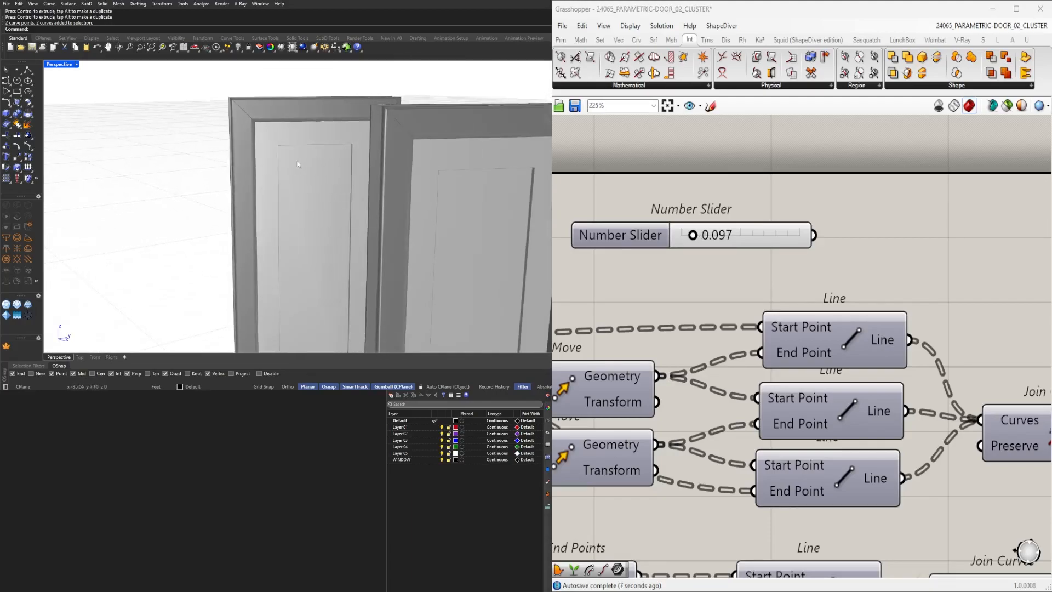
{"action": "scroll", "coordinate": [298, 160], "scroll_direction": "down", "scroll_amount": 4}
{"action": "right_click_drag", "start_coordinate": [298, 219], "coordinate": [247, 138], "text": "shift"}
{"action": "right_click_drag", "start_coordinate": [274, 186], "coordinate": [359, 279]}
{"action": "scroll", "coordinate": [221, 232], "scroll_direction": "up", "scroll_amount": 4}
{"action": "scroll", "coordinate": [331, 232], "scroll_direction": "down", "scroll_amount": 4}
{"action": "scroll", "coordinate": [737, 344], "scroll_direction": "down", "scroll_amount": 4}
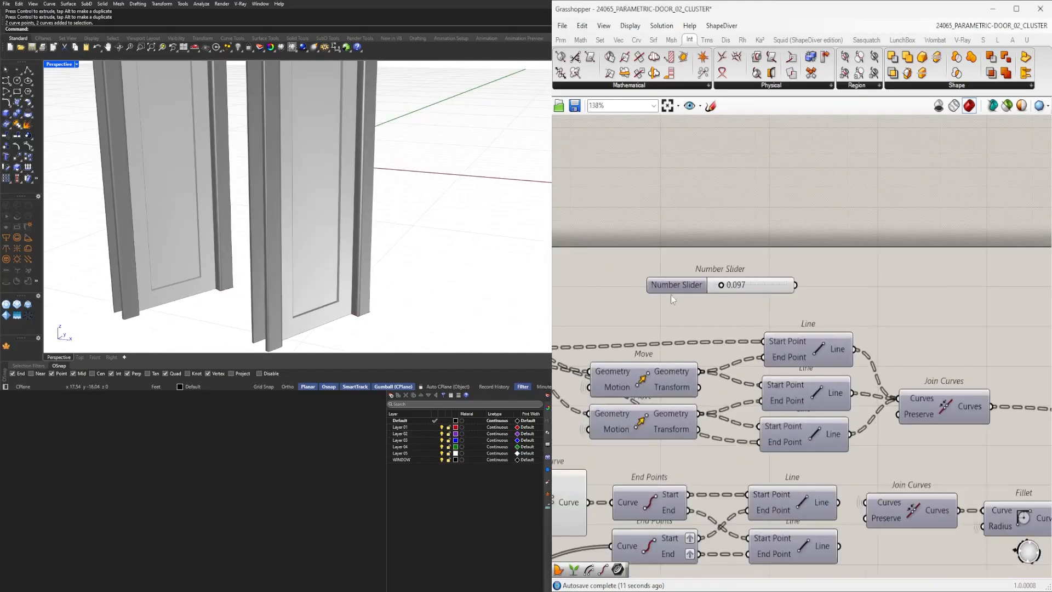
Connect the 0.097 number slider to the Fillet radius and rename it FILLET TRIM.
{"action": "scroll", "coordinate": [669, 297], "scroll_direction": "up", "scroll_amount": 1}
{"action": "left_click_drag", "start_coordinate": [681, 283], "coordinate": [768, 301]}
{"action": "left_click", "coordinate": [897, 282]}
{"action": "scroll", "coordinate": [905, 290], "scroll_direction": "down", "scroll_amount": 5}
{"action": "right_click_drag", "start_coordinate": [1018, 393], "coordinate": [699, 422]}
{"action": "right_click_drag", "start_coordinate": [585, 440], "coordinate": [831, 420]}
{"action": "scroll", "coordinate": [767, 315], "scroll_direction": "up", "scroll_amount": 4}
{"action": "left_click", "coordinate": [785, 311]}
{"action": "right_click", "coordinate": [788, 310]}
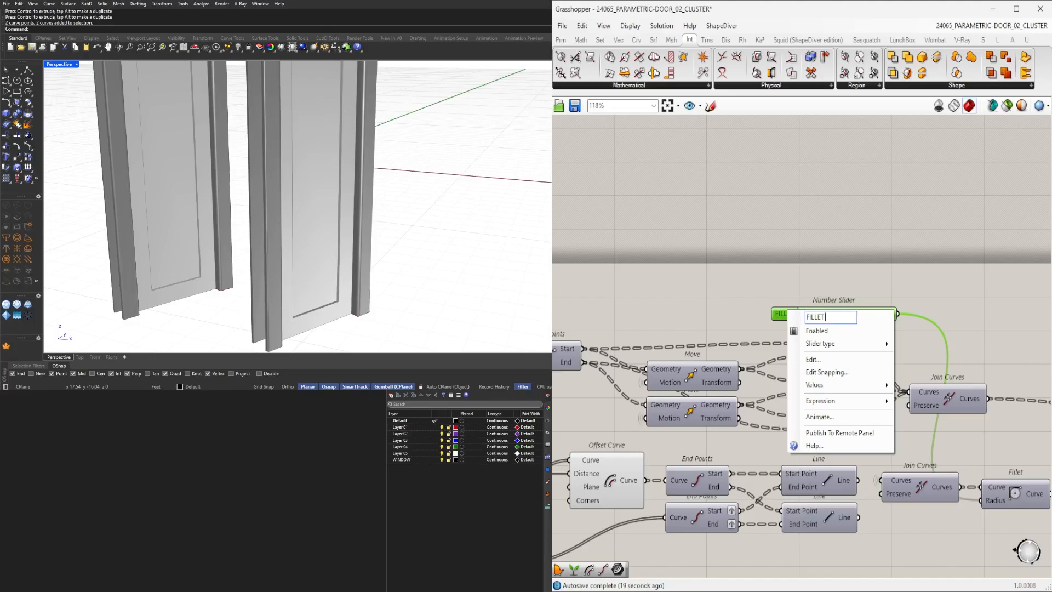
{"action": "key", "text": "Return"}
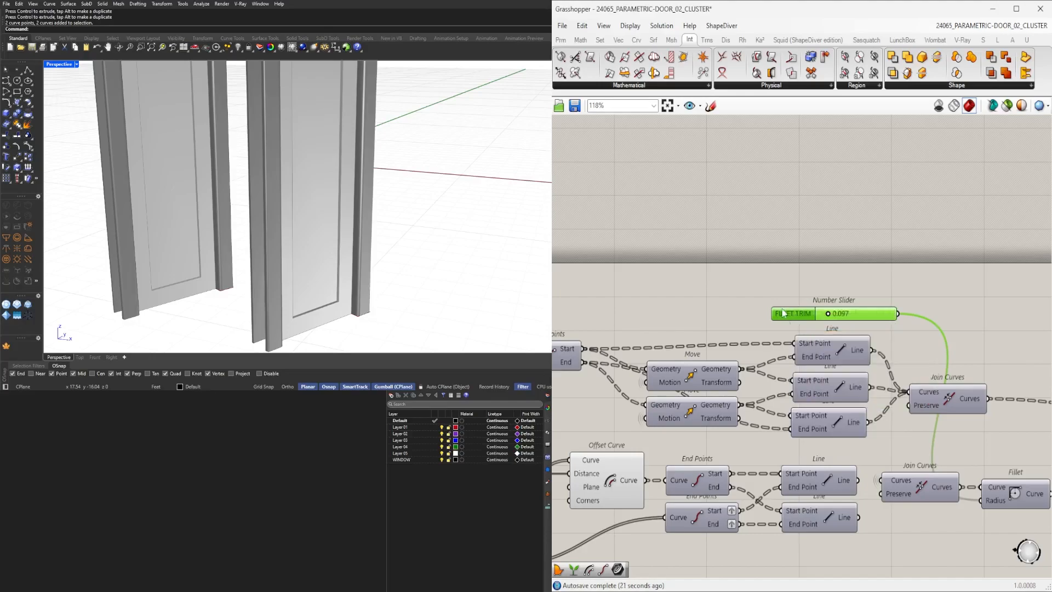
Rearrange the Offset Curve and trim components beside the TRIM MATERIAL DEPTH slider.
{"action": "left_click", "coordinate": [811, 290]}
{"action": "scroll", "coordinate": [783, 308], "scroll_direction": "down", "scroll_amount": 4}
{"action": "right_click_drag", "start_coordinate": [660, 342], "coordinate": [874, 323]}
{"action": "left_click_drag", "start_coordinate": [905, 445], "coordinate": [870, 338]}
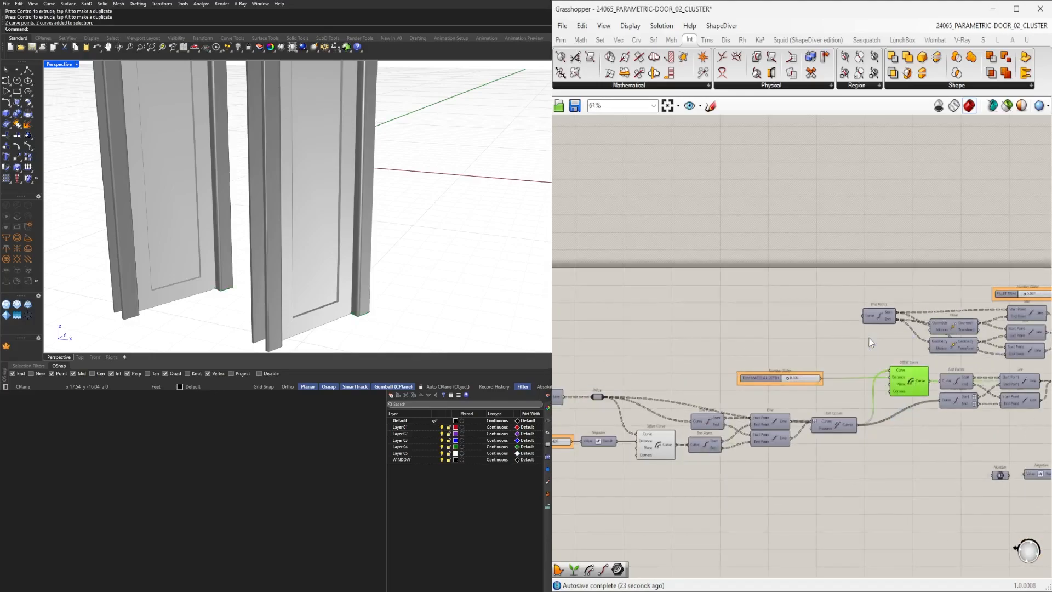
{"action": "left_click_drag", "start_coordinate": [681, 422], "coordinate": [662, 408], "text": "shift"}
{"action": "middle_click", "coordinate": [662, 407]}
{"action": "left_click", "coordinate": [689, 379]}
{"action": "left_click", "coordinate": [822, 464]}
{"action": "scroll", "coordinate": [822, 463], "scroll_direction": "down", "scroll_amount": 2}
{"action": "right_click_drag", "start_coordinate": [954, 502], "coordinate": [707, 490]}
{"action": "right_click_drag", "start_coordinate": [992, 499], "coordinate": [715, 475]}
{"action": "right_click_drag", "start_coordinate": [784, 471], "coordinate": [695, 330]}
{"action": "right_click_drag", "start_coordinate": [926, 375], "coordinate": [706, 394]}
{"action": "right_click_drag", "start_coordinate": [857, 346], "coordinate": [852, 346]}
Connect the lower Curve parameter to the Relay and clear the upper Curve parameter's values.
{"action": "scroll", "coordinate": [333, 222], "scroll_direction": "down", "scroll_amount": 6}
{"action": "right_click_drag", "start_coordinate": [346, 230], "coordinate": [415, 290]}
{"action": "scroll", "coordinate": [669, 364], "scroll_direction": "down", "scroll_amount": 4}
{"action": "right_click_drag", "start_coordinate": [608, 376], "coordinate": [907, 401]}
{"action": "scroll", "coordinate": [761, 418], "scroll_direction": "up", "scroll_amount": 10}
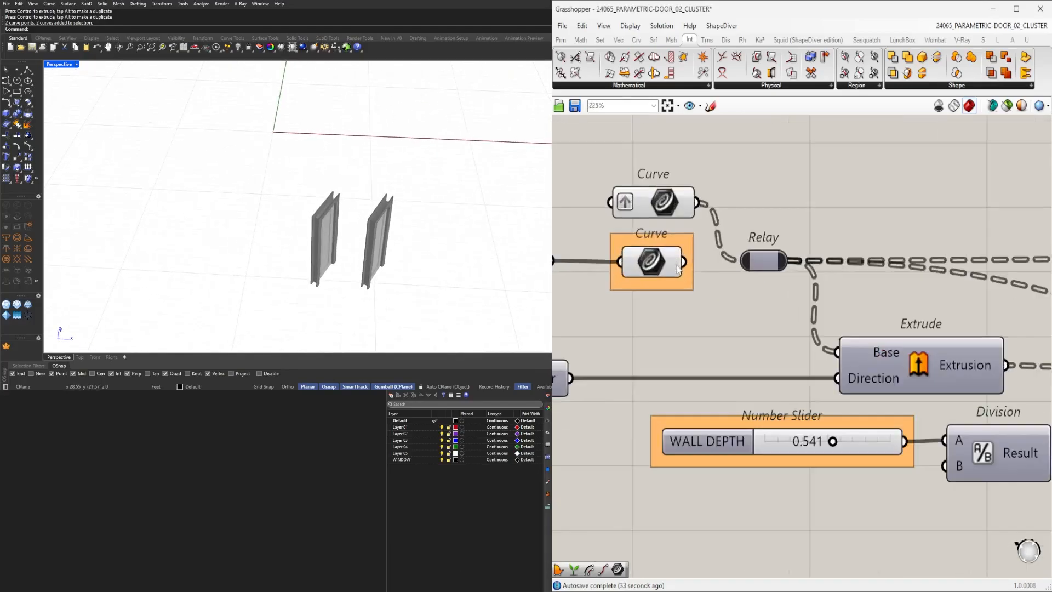
{"action": "left_click_drag", "start_coordinate": [687, 270], "coordinate": [767, 265]}
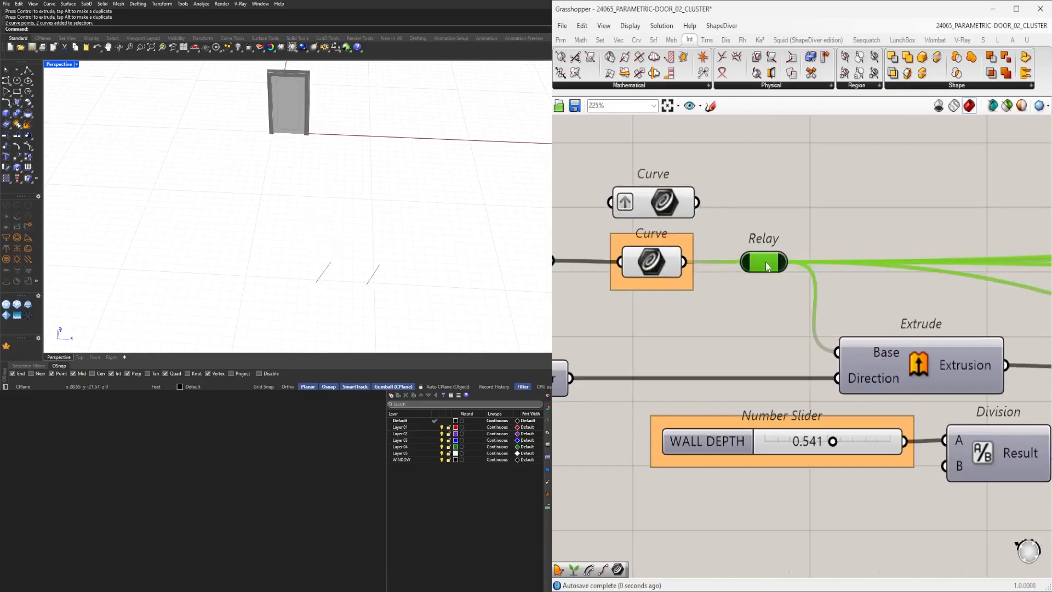
{"action": "right_click", "coordinate": [664, 202]}
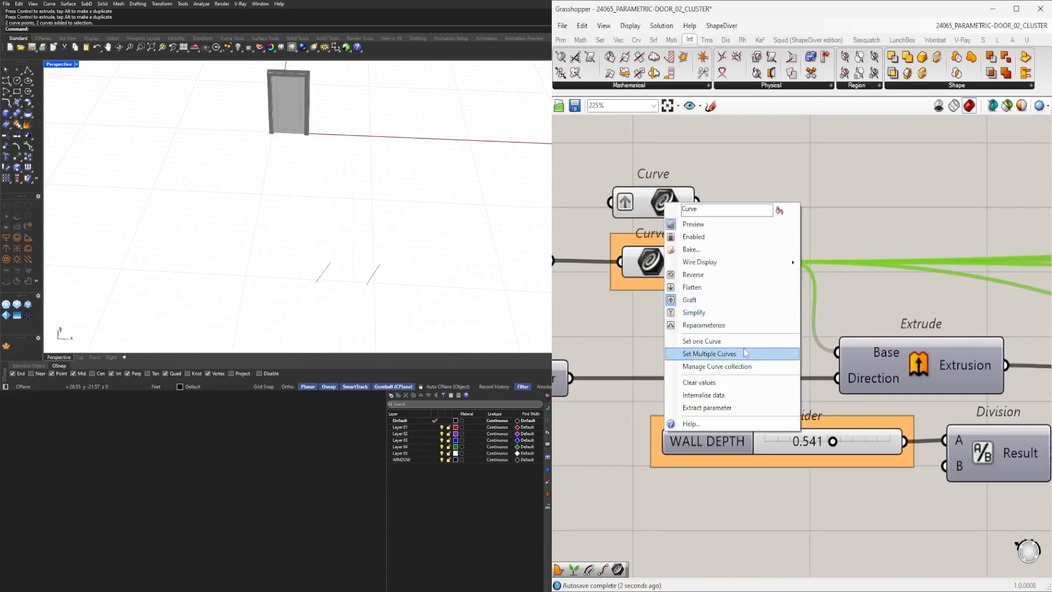
{"action": "left_click", "coordinate": [699, 382]}
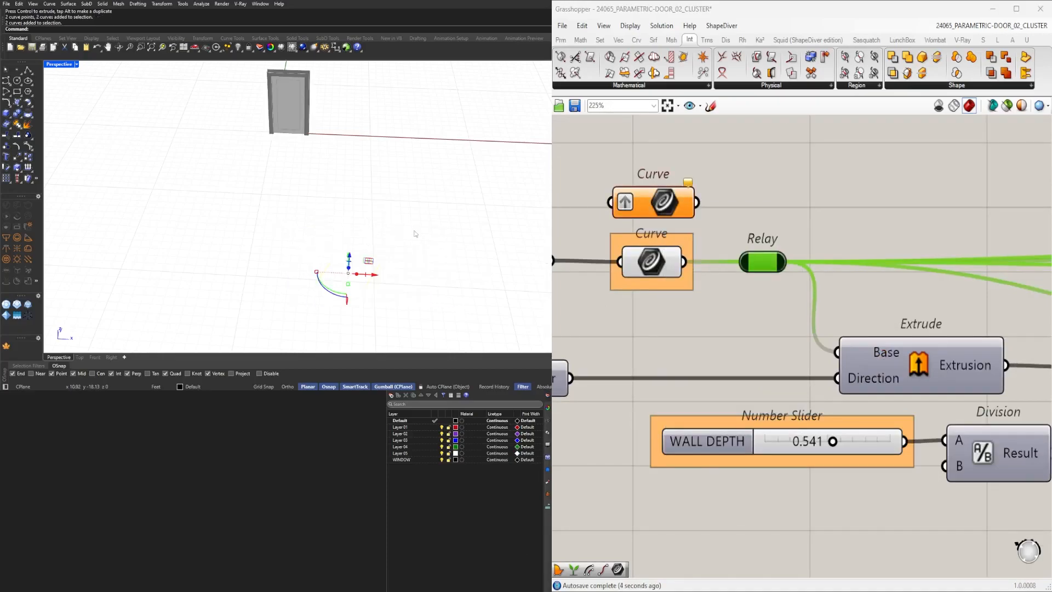
Move the Solid Difference component and set its Breps A and Breps B wire display to Faint.
{"action": "scroll", "coordinate": [968, 213], "scroll_direction": "down", "scroll_amount": 8}
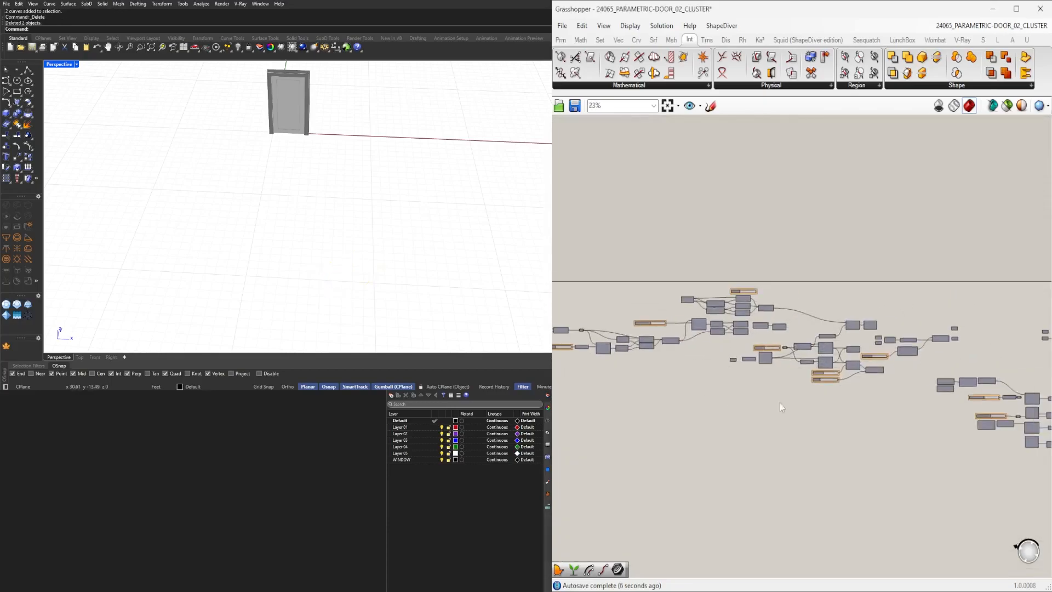
{"action": "scroll", "coordinate": [897, 407], "scroll_direction": "up", "scroll_amount": 4}
{"action": "scroll", "coordinate": [896, 408], "scroll_direction": "down", "scroll_amount": 3}
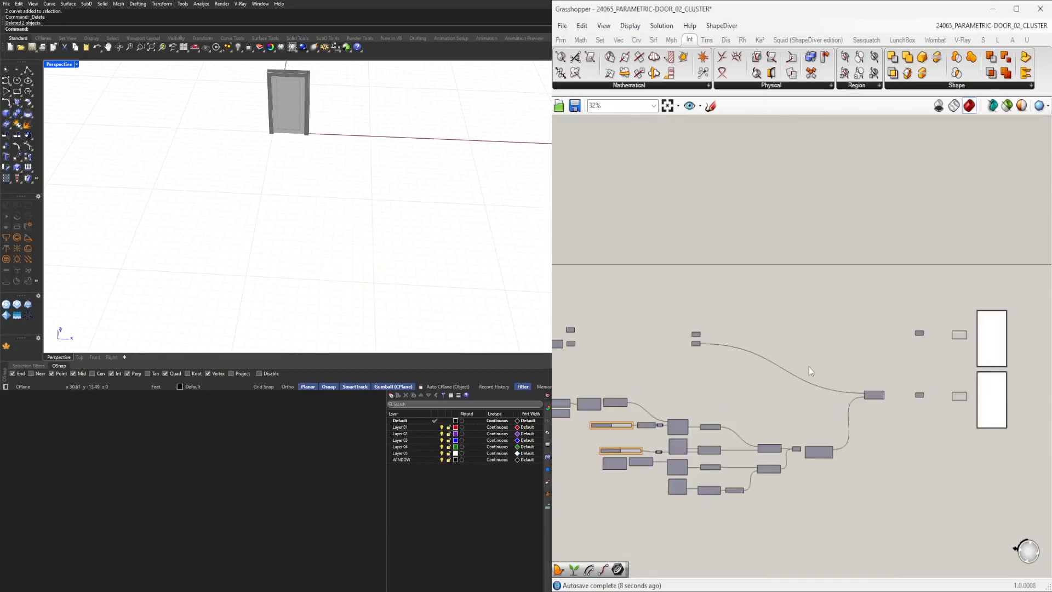
{"action": "scroll", "coordinate": [897, 408], "scroll_direction": "up", "scroll_amount": 4}
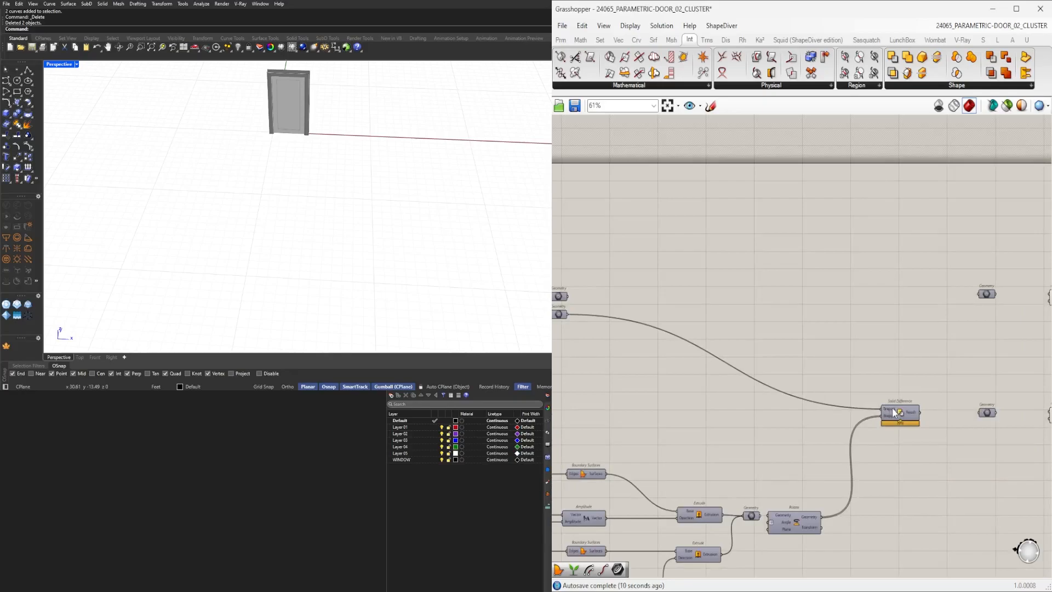
{"action": "left_click_drag", "start_coordinate": [894, 413], "coordinate": [881, 473]}
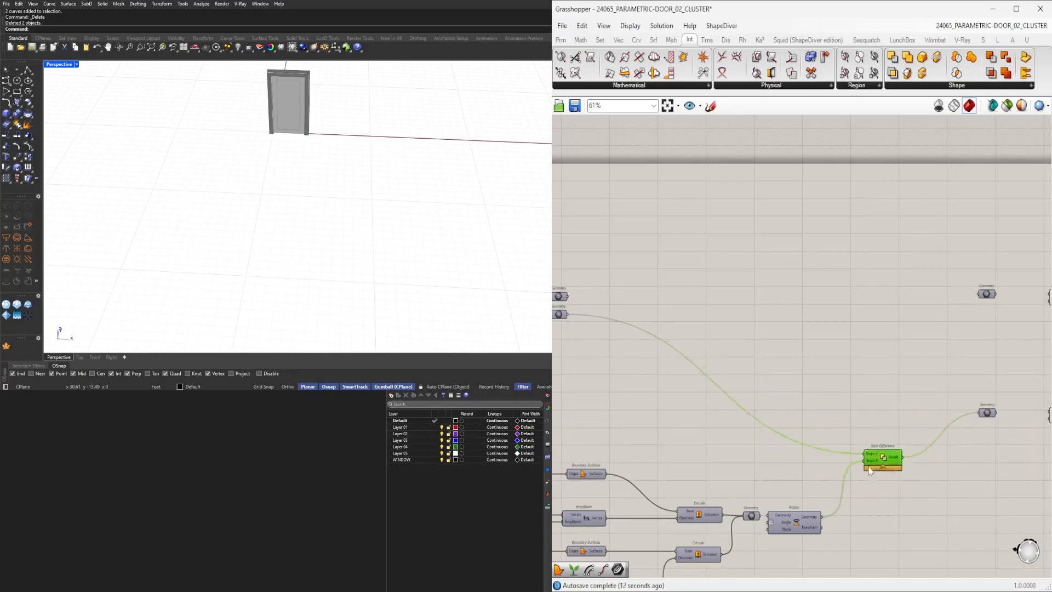
{"action": "right_click", "coordinate": [856, 500]}
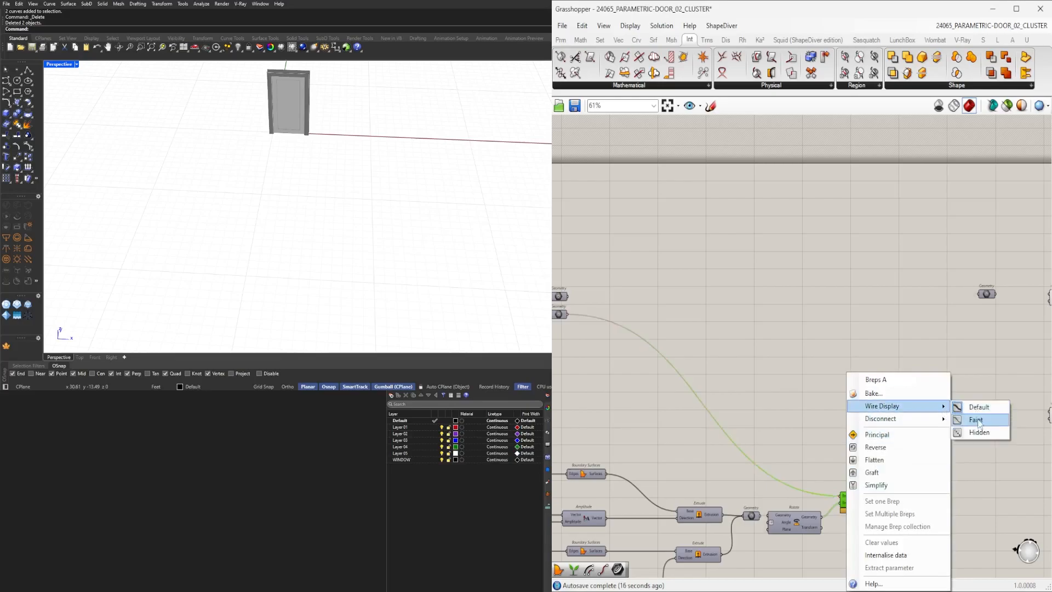
{"action": "left_click", "coordinate": [978, 420]}
{"action": "right_click", "coordinate": [847, 502]}
{"action": "left_click", "coordinate": [831, 433]}
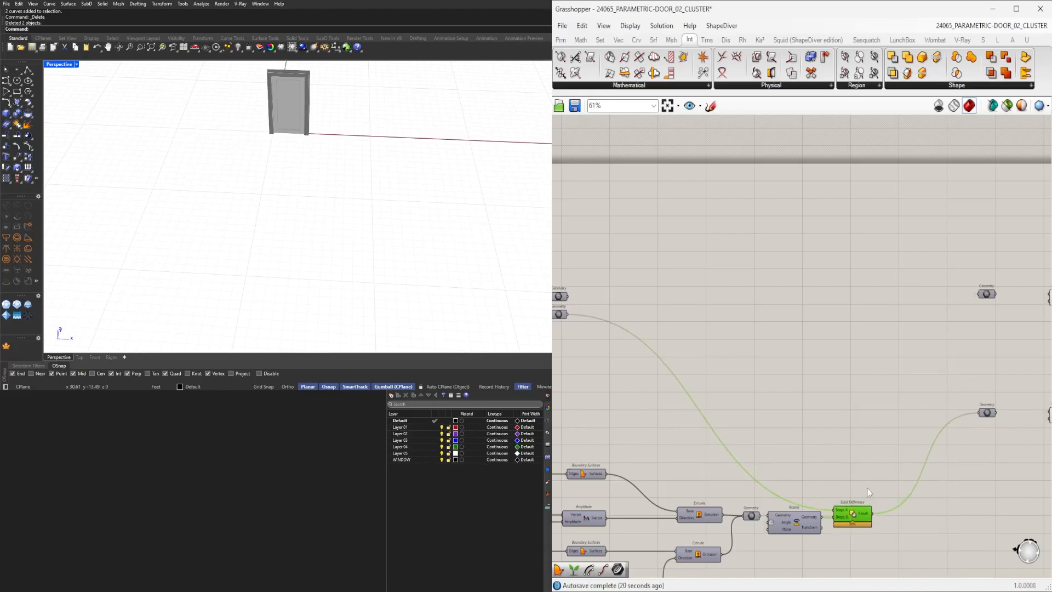
Move the output Geometry parameters and panels closer to the Solid Difference component.
{"action": "left_click", "coordinate": [907, 480]}
{"action": "right_click_drag", "start_coordinate": [952, 467], "coordinate": [825, 411]}
{"action": "scroll", "coordinate": [825, 412], "scroll_direction": "down", "scroll_amount": 4}
{"action": "left_click_drag", "start_coordinate": [981, 431], "coordinate": [807, 232]}
{"action": "scroll", "coordinate": [879, 324], "scroll_direction": "up", "scroll_amount": 2}
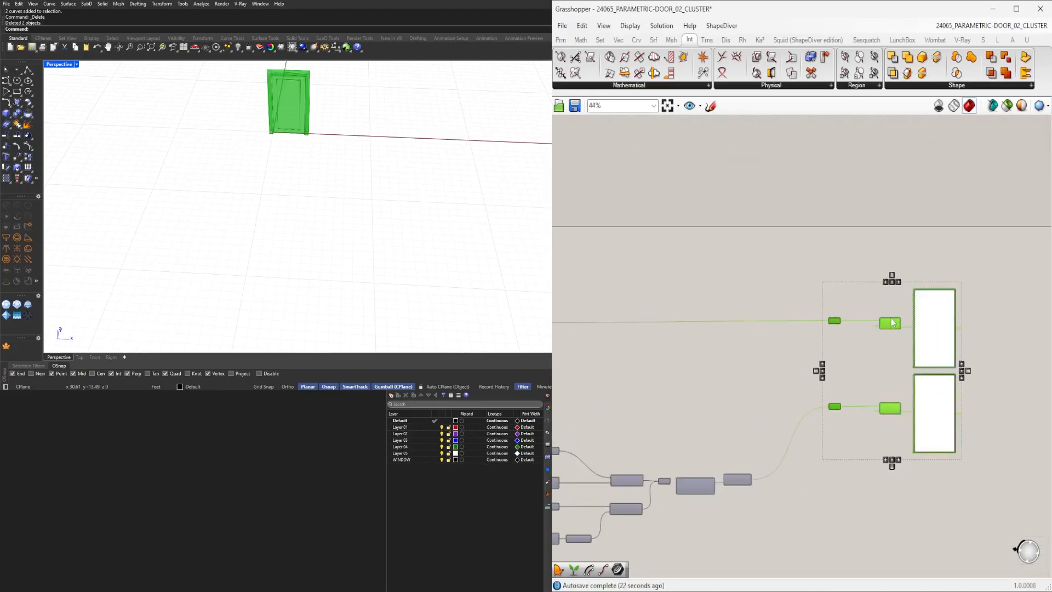
{"action": "left_click_drag", "start_coordinate": [888, 325], "coordinate": [823, 397]}
{"action": "left_click", "coordinate": [792, 394]}
{"action": "right_click_drag", "start_coordinate": [810, 404], "coordinate": [866, 395]}
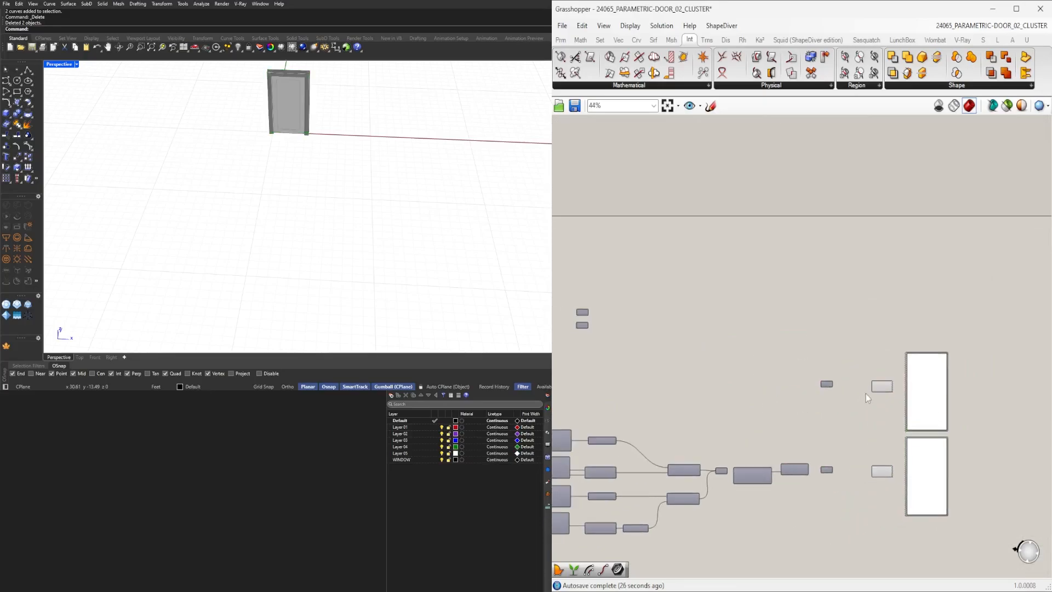
Reposition the remaining output components to tidy the overall definition layout.
{"action": "scroll", "coordinate": [844, 387], "scroll_direction": "up", "scroll_amount": 3}
{"action": "left_click", "coordinate": [815, 385]}
{"action": "left_click", "coordinate": [761, 367]}
{"action": "scroll", "coordinate": [762, 367], "scroll_direction": "down", "scroll_amount": 5}
{"action": "scroll", "coordinate": [831, 408], "scroll_direction": "down", "scroll_amount": 2}
{"action": "left_click_drag", "start_coordinate": [998, 454], "coordinate": [735, 319]}
{"action": "scroll", "coordinate": [788, 391], "scroll_direction": "up", "scroll_amount": 5}
{"action": "left_click", "coordinate": [907, 287]}
{"action": "left_click_drag", "start_coordinate": [906, 288], "coordinate": [848, 216]}
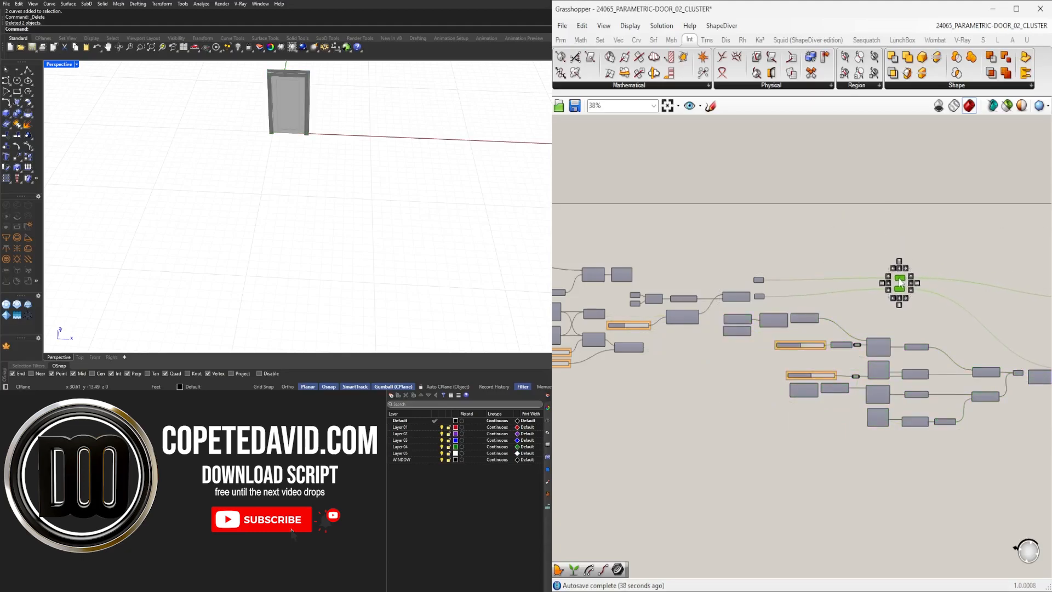
{"action": "left_click", "coordinate": [915, 242]}
{"action": "right_click_drag", "start_coordinate": [979, 265], "coordinate": [789, 277]}
{"action": "scroll", "coordinate": [789, 278], "scroll_direction": "down", "scroll_amount": 2}
{"action": "right_click_drag", "start_coordinate": [816, 335], "coordinate": [879, 340]}
{"action": "scroll", "coordinate": [756, 357], "scroll_direction": "down", "scroll_amount": 4}
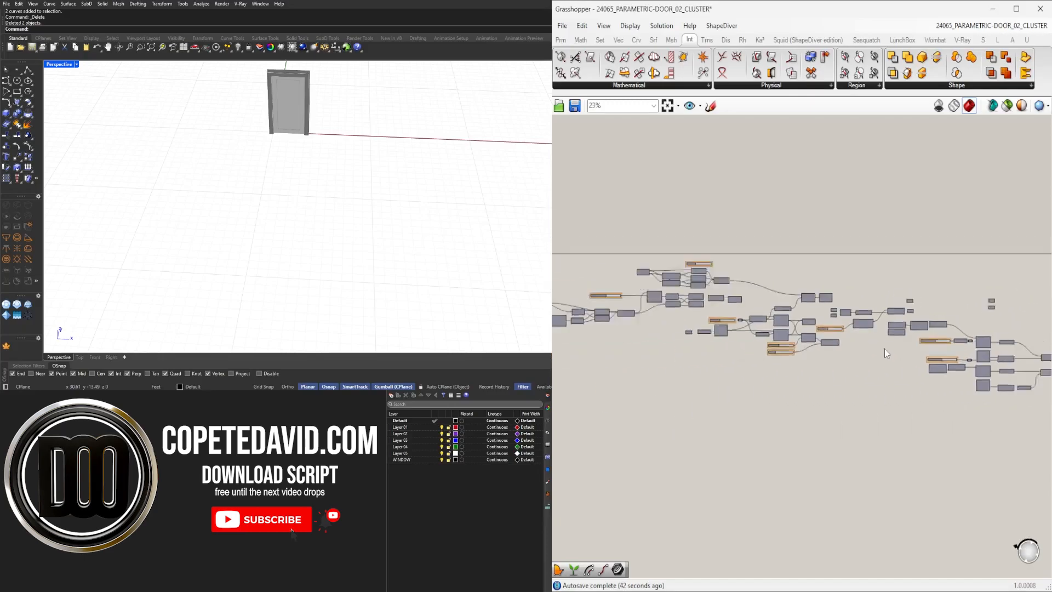
{"action": "left_click", "coordinate": [668, 107]}
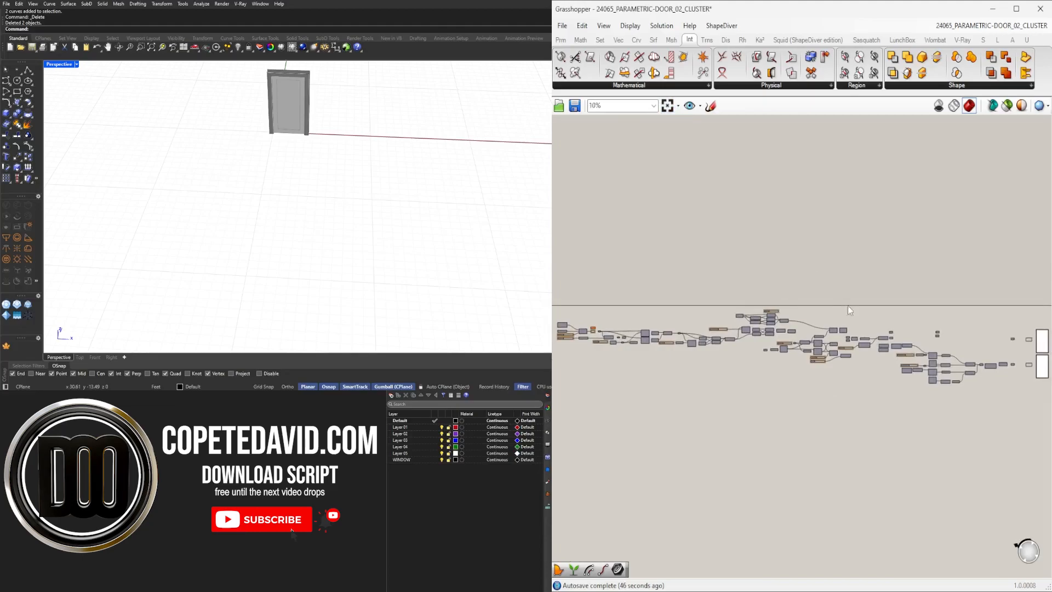